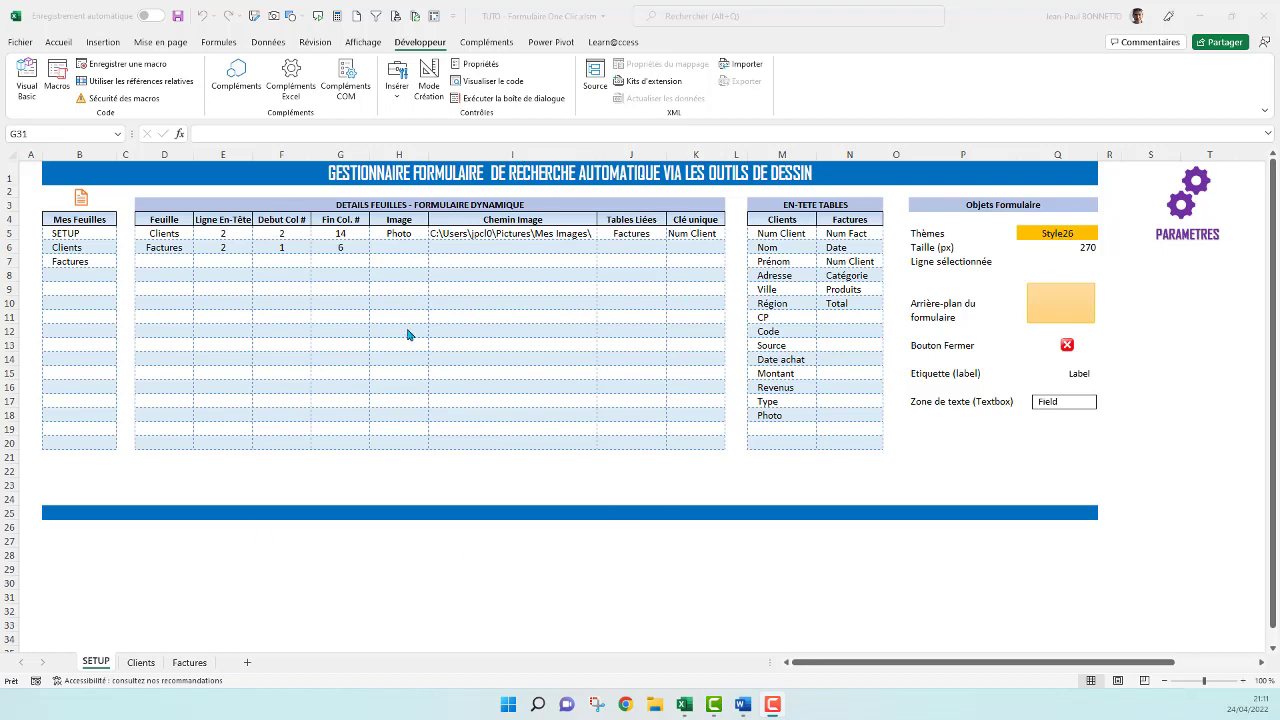
Look over the client addresses in cells D6 to D10 on the Clients sheet.
{"action": "left_click", "coordinate": [140, 663]}
{"action": "left_click", "coordinate": [229, 251]}
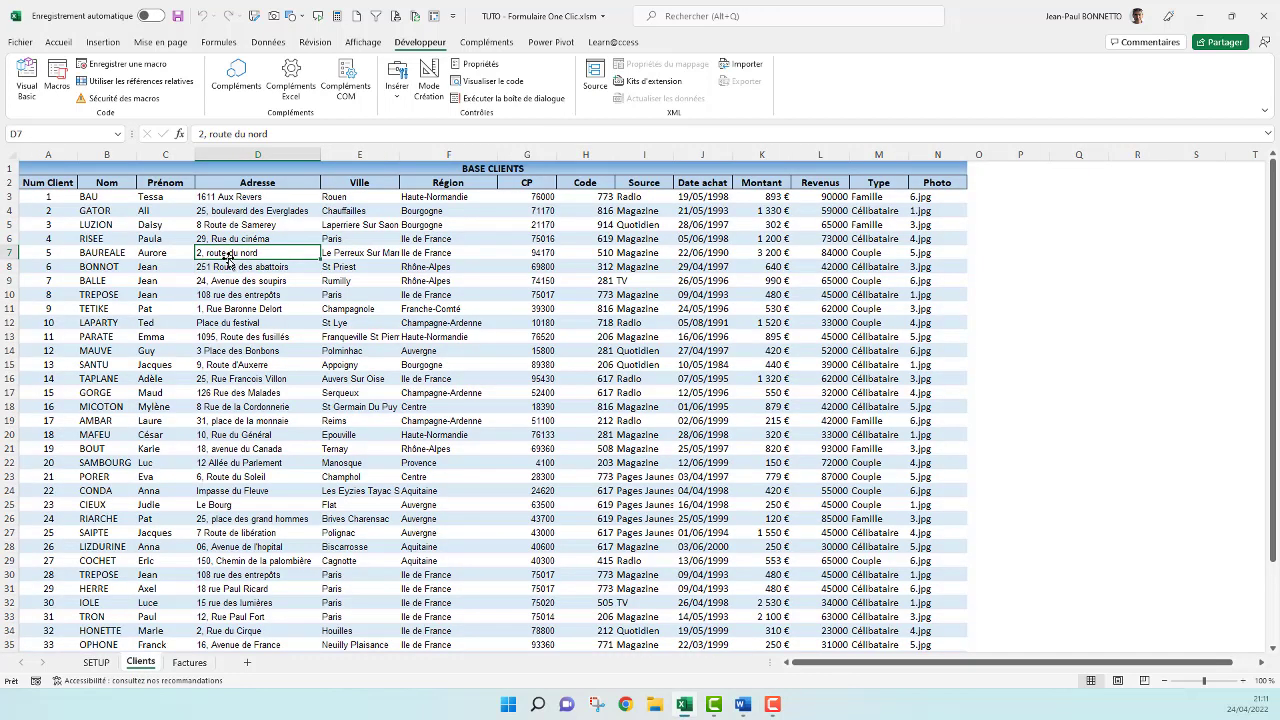
{"action": "left_click", "coordinate": [209, 293]}
{"action": "left_click", "coordinate": [216, 281]}
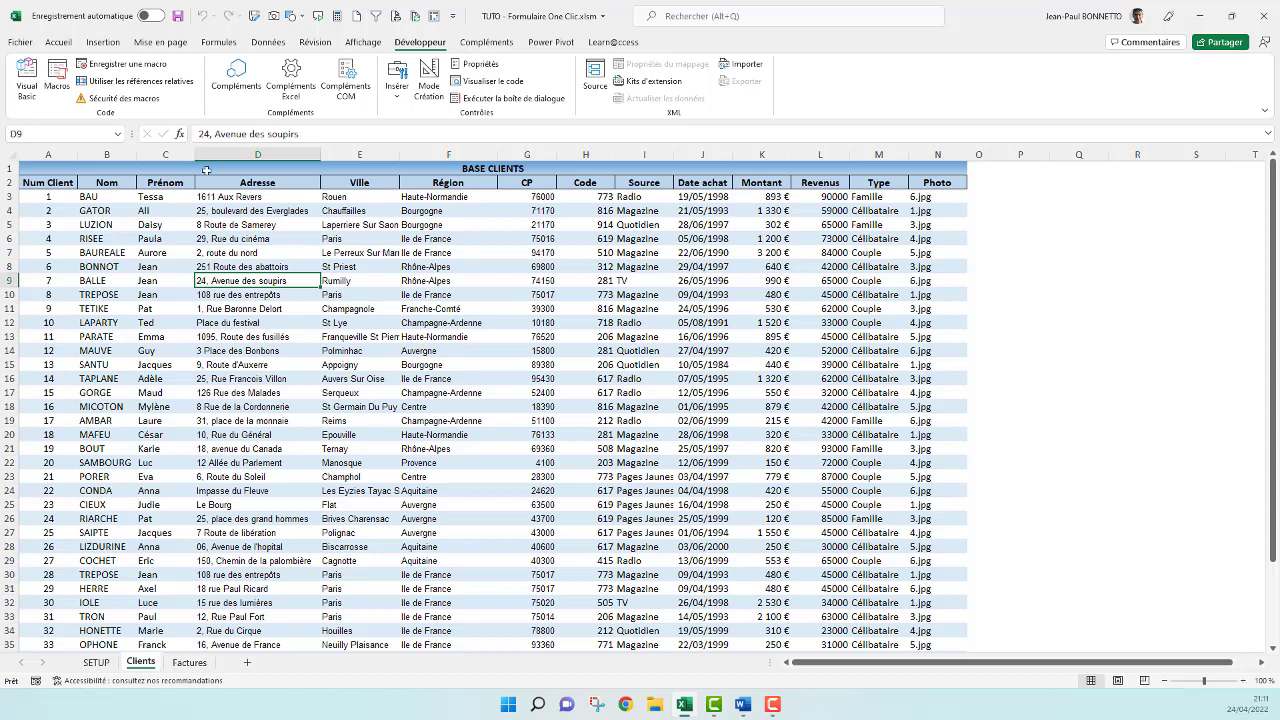
{"action": "left_click", "coordinate": [249, 238]}
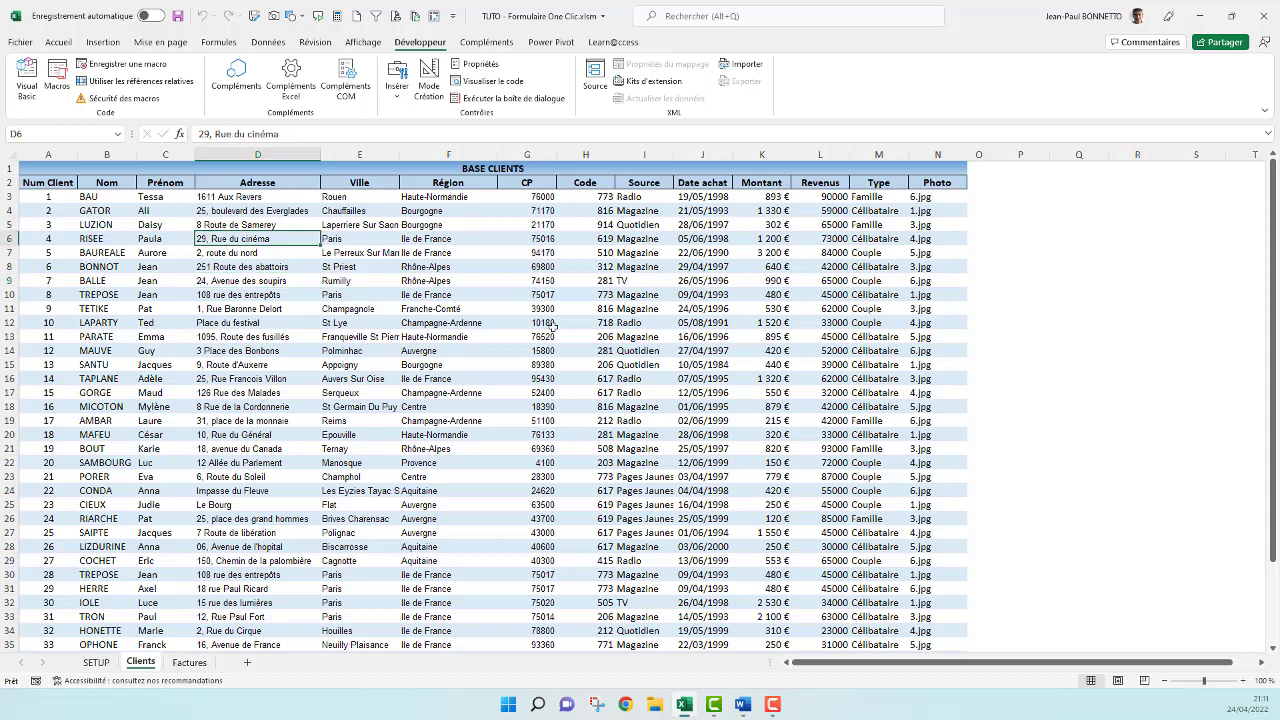
On SETUP, inspect the orange form background, Label and Field template shapes, then return to Clients.
{"action": "left_click", "coordinate": [96, 663]}
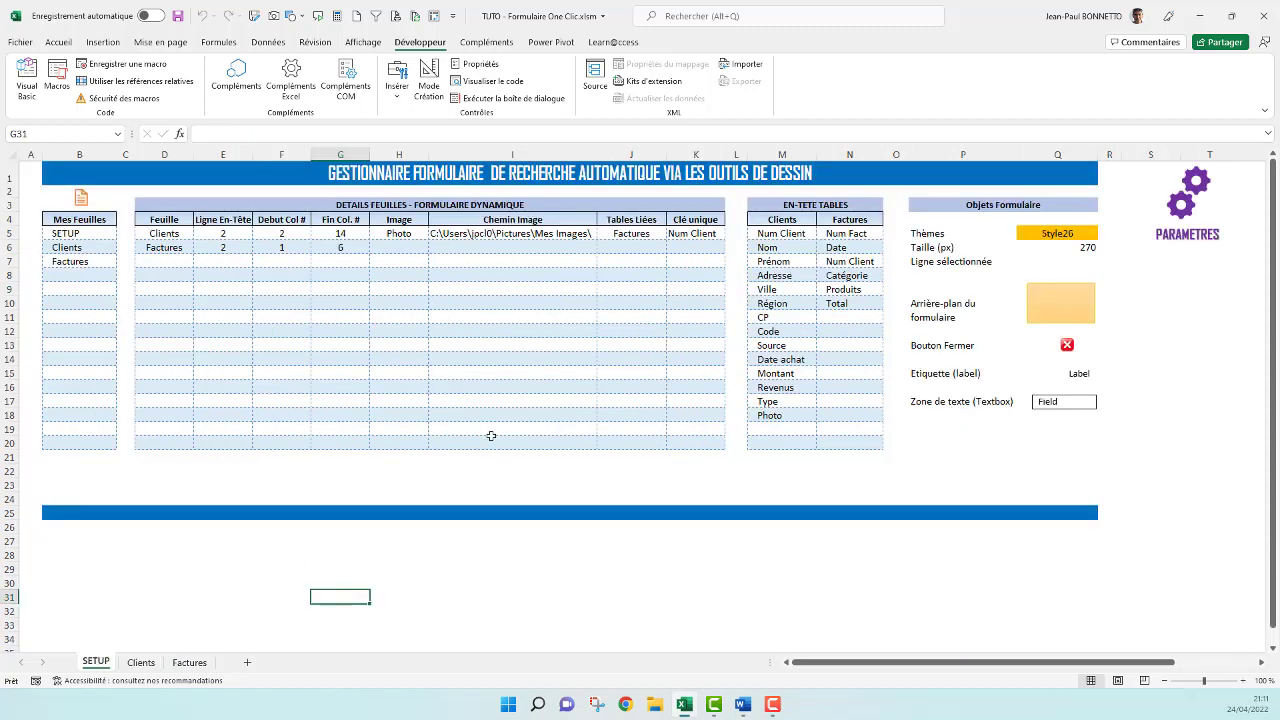
{"action": "left_click", "coordinate": [1079, 313]}
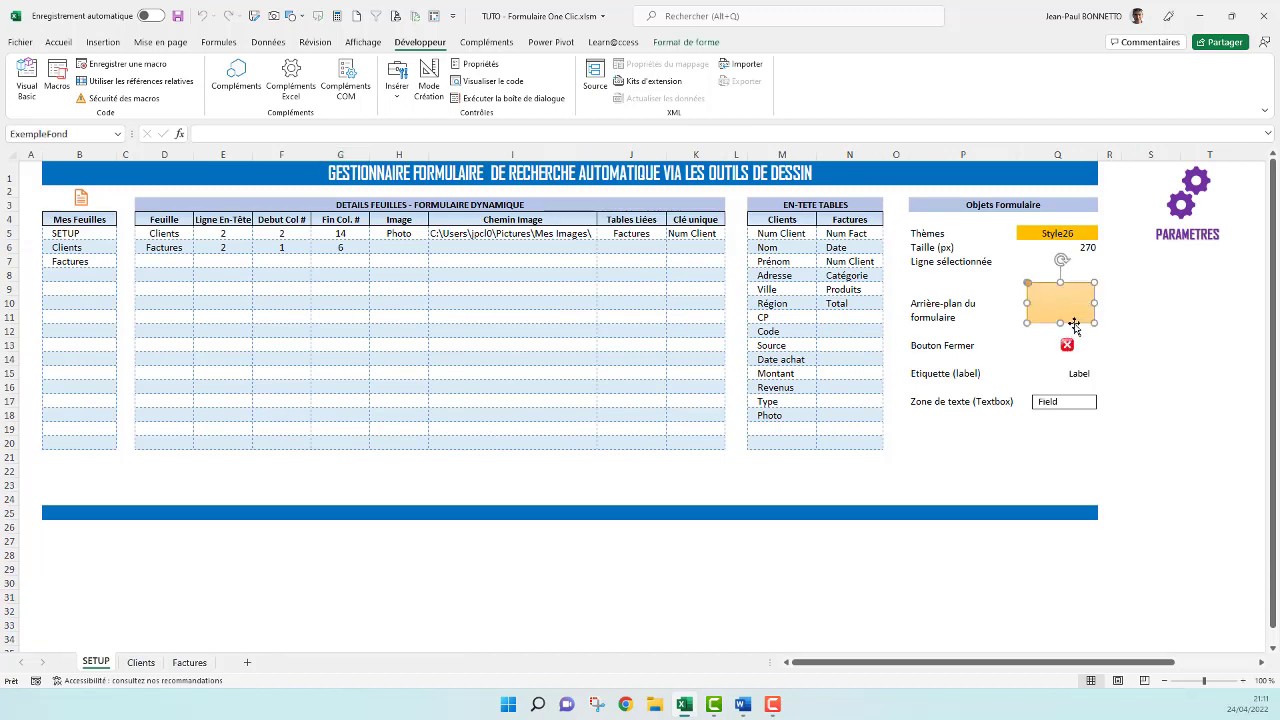
{"action": "left_click", "coordinate": [1080, 374]}
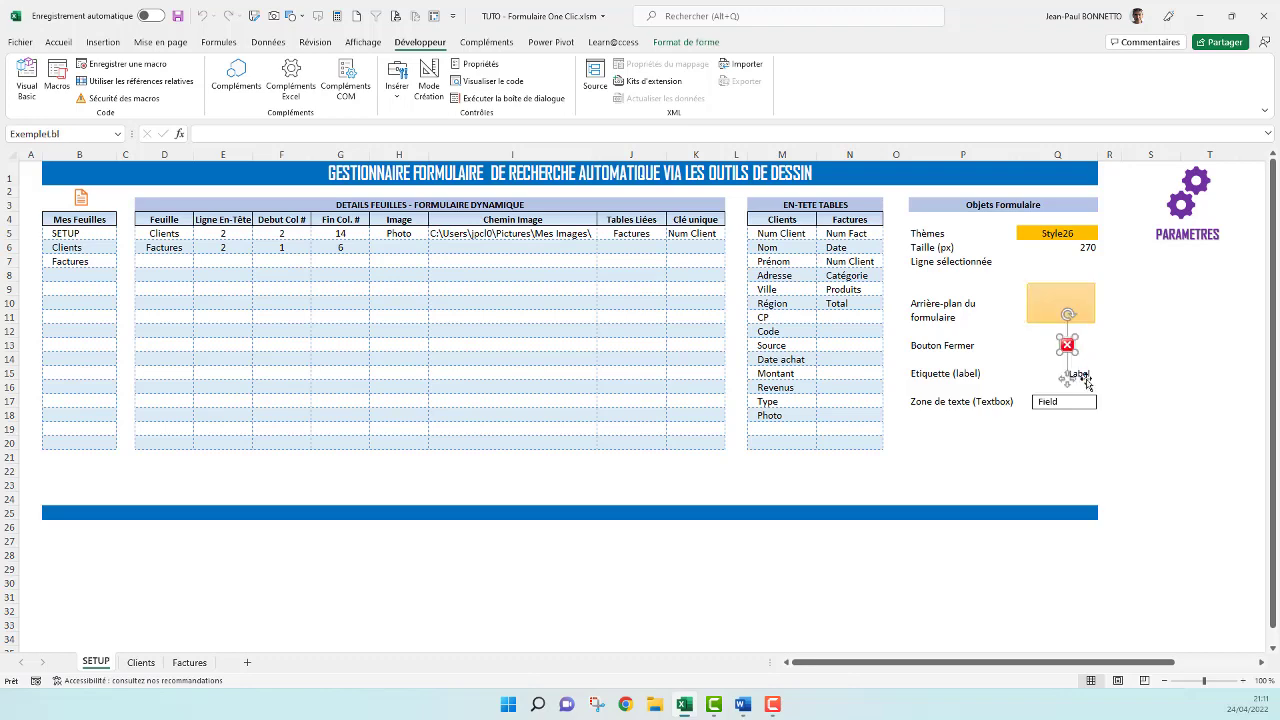
{"action": "left_click", "coordinate": [1070, 403]}
{"action": "left_click", "coordinate": [923, 462]}
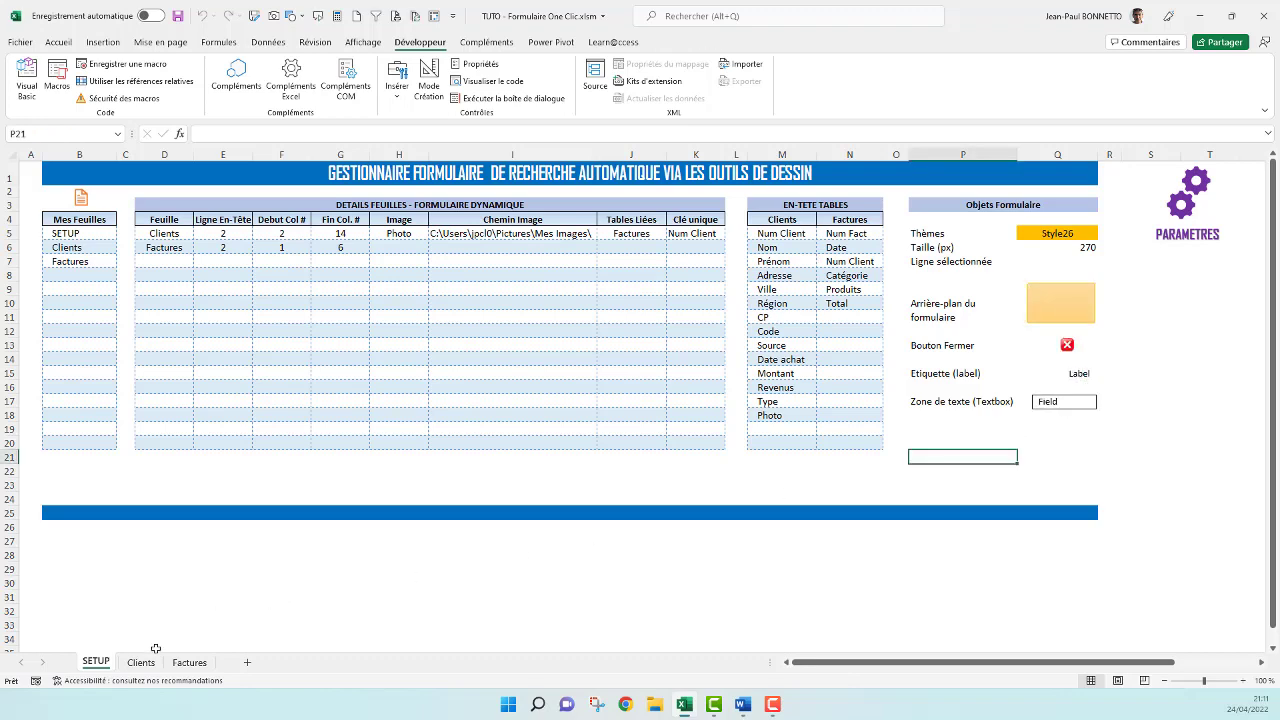
{"action": "left_click", "coordinate": [141, 664]}
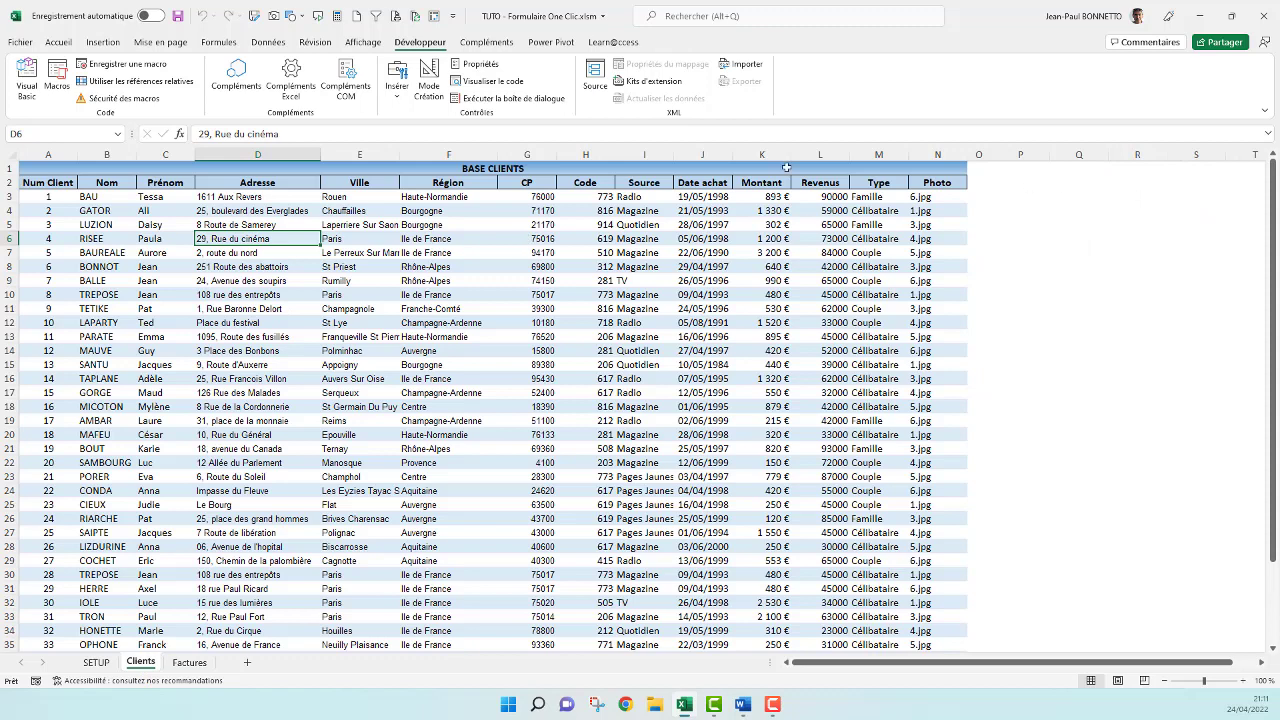
Show the Selection Pane listing the sheet's four example shapes.
{"action": "left_click", "coordinate": [58, 44]}
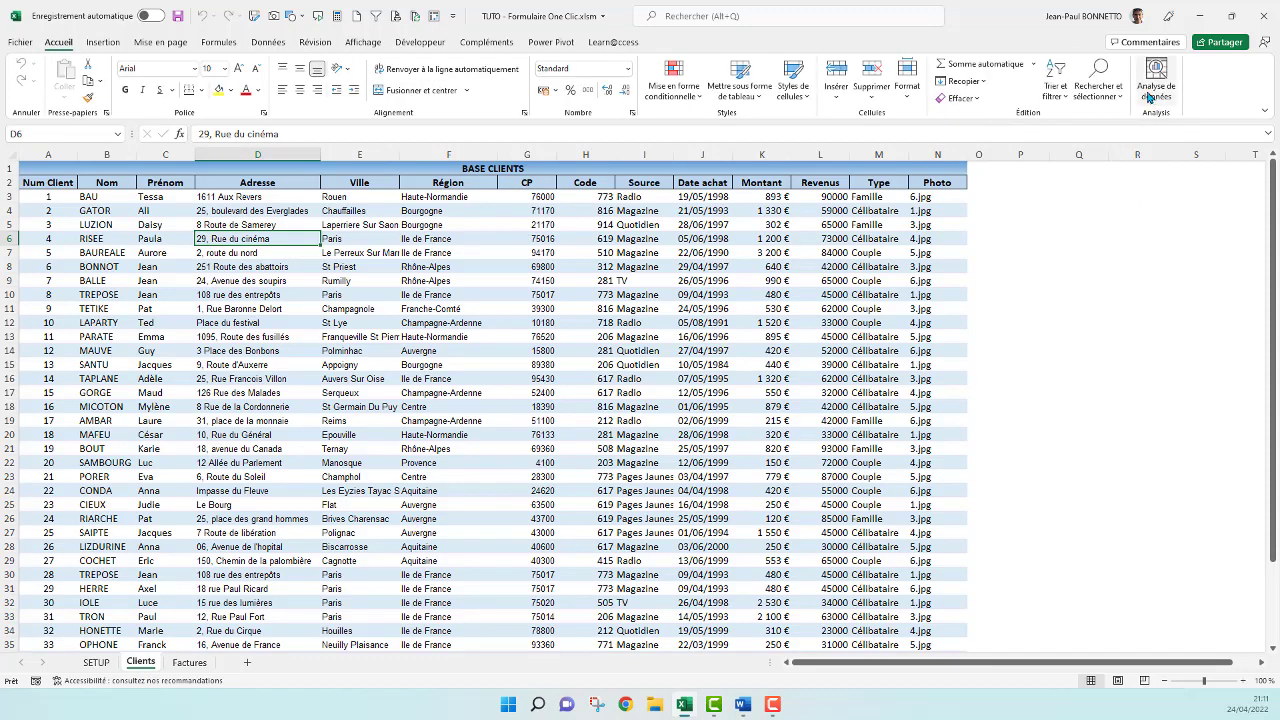
{"action": "left_click", "coordinate": [1115, 97]}
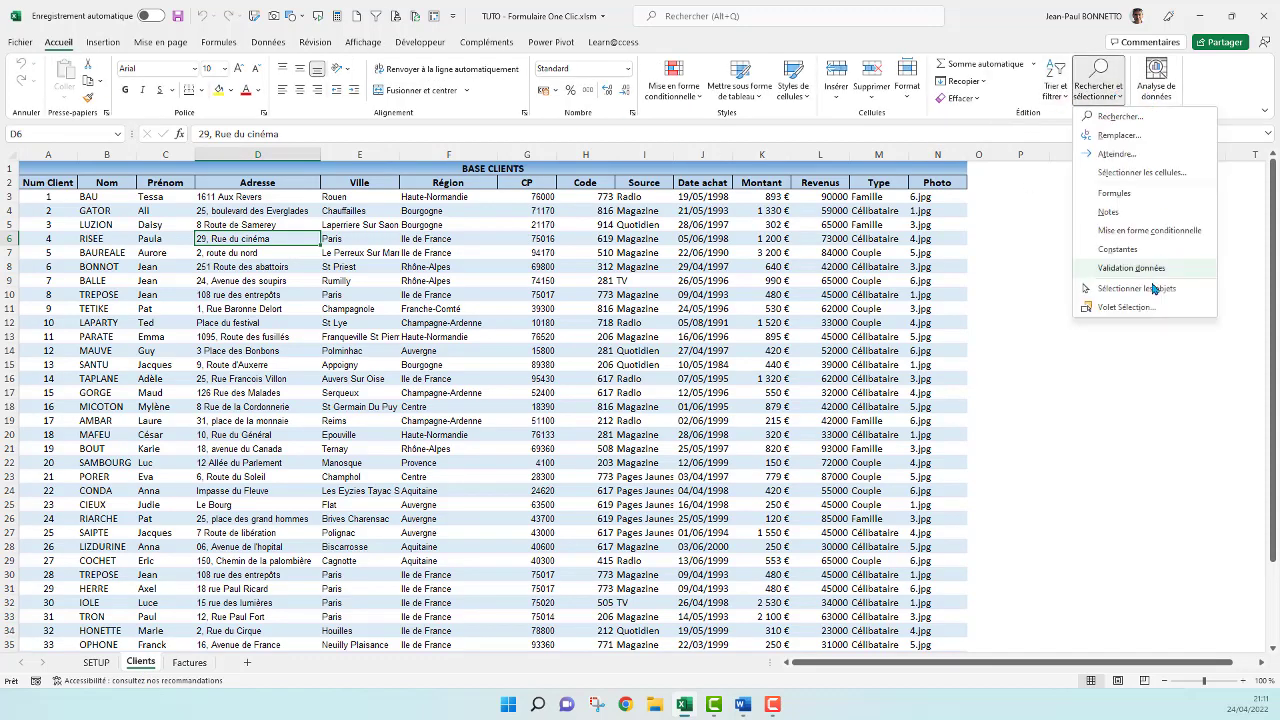
{"action": "left_click", "coordinate": [1135, 308]}
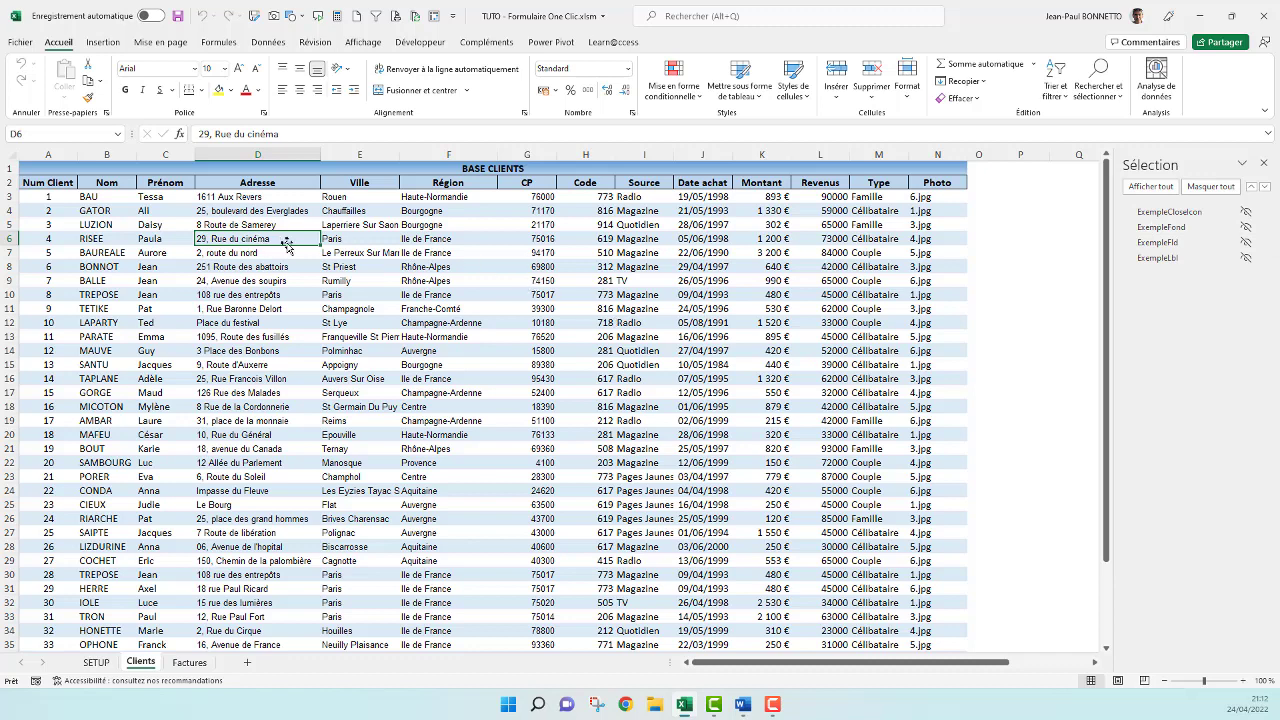
Open the Visual Basic editor on the CreationFormulaire macro from the Developer tab.
{"action": "left_click", "coordinate": [683, 706]}
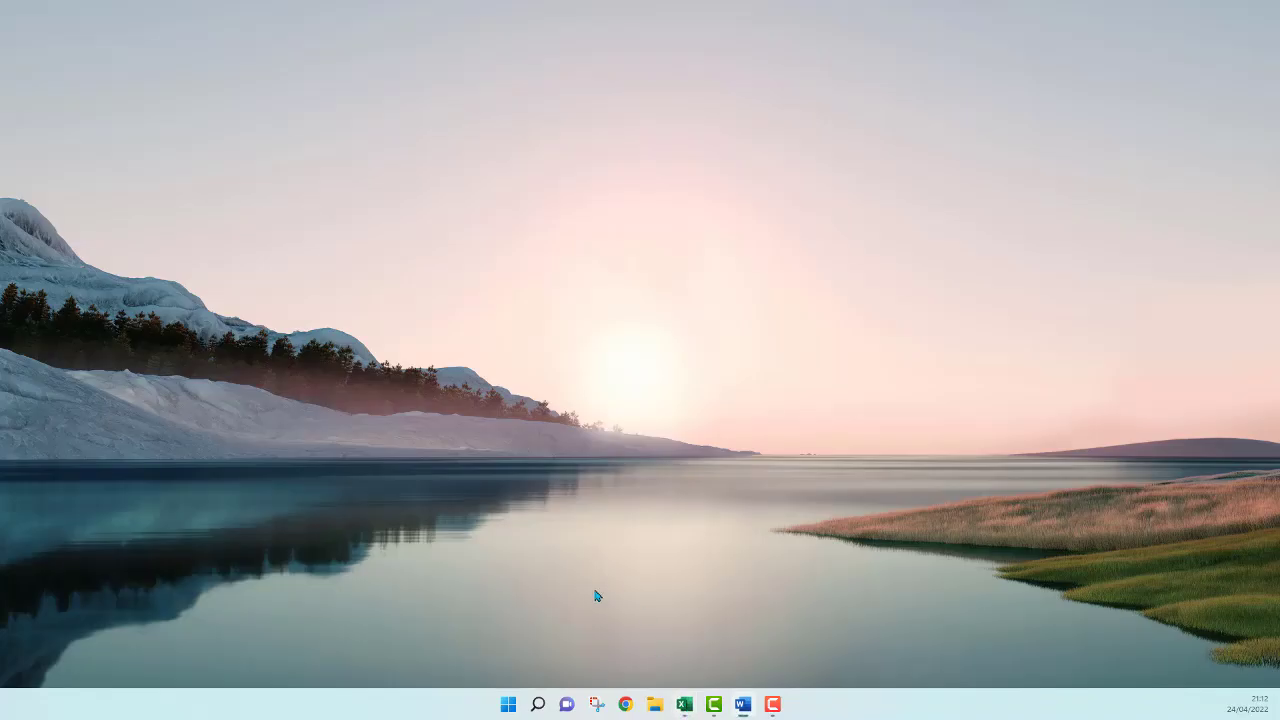
{"action": "left_click", "coordinate": [697, 706]}
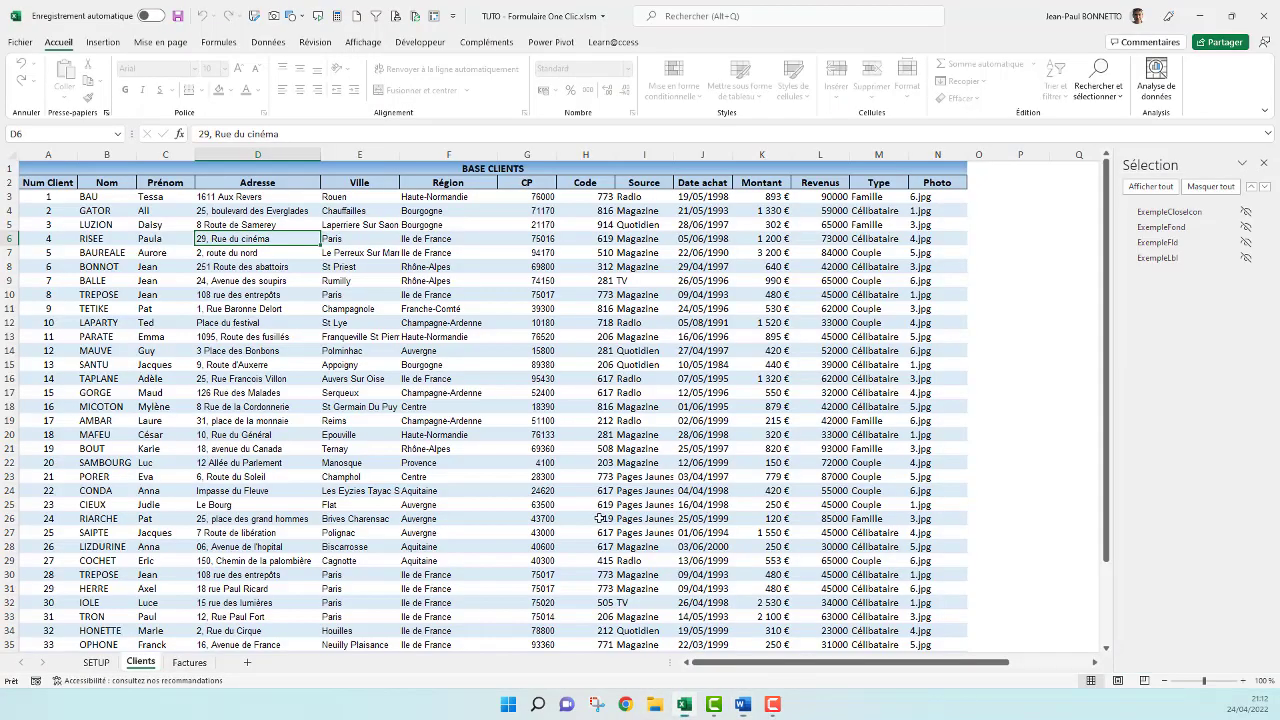
{"action": "left_click", "coordinate": [308, 257]}
{"action": "left_click", "coordinate": [420, 42]}
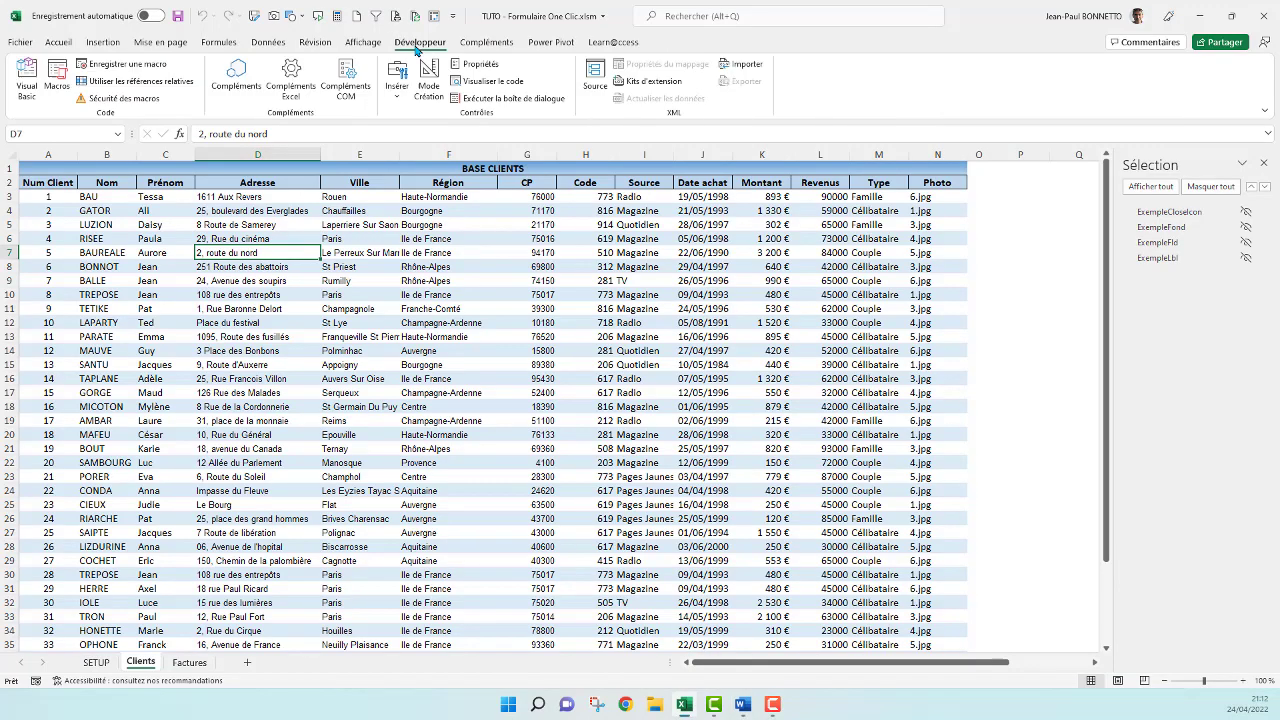
{"action": "left_click", "coordinate": [28, 80]}
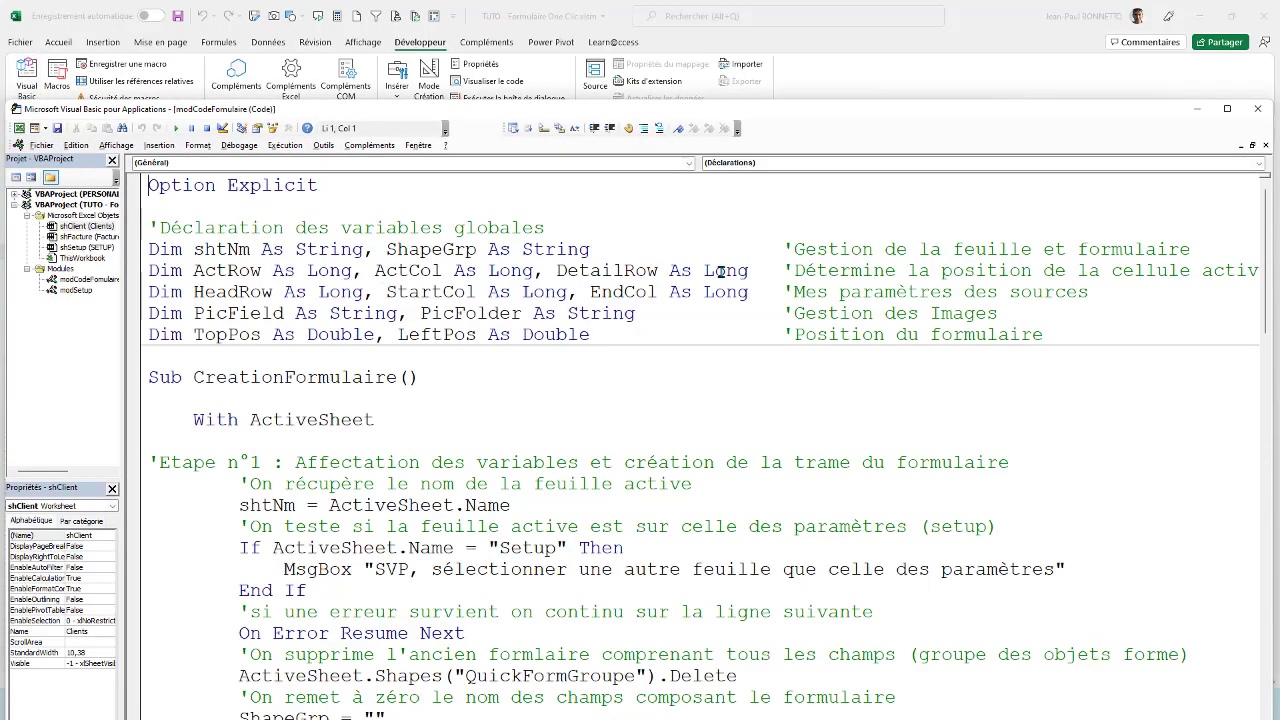
Read through CreationFormulaire and highlight the Etape n°1 description text.
{"action": "scroll", "coordinate": [716, 271], "scroll_direction": "down", "scroll_amount": 2}
{"action": "scroll", "coordinate": [716, 271], "scroll_direction": "down", "scroll_amount": 1}
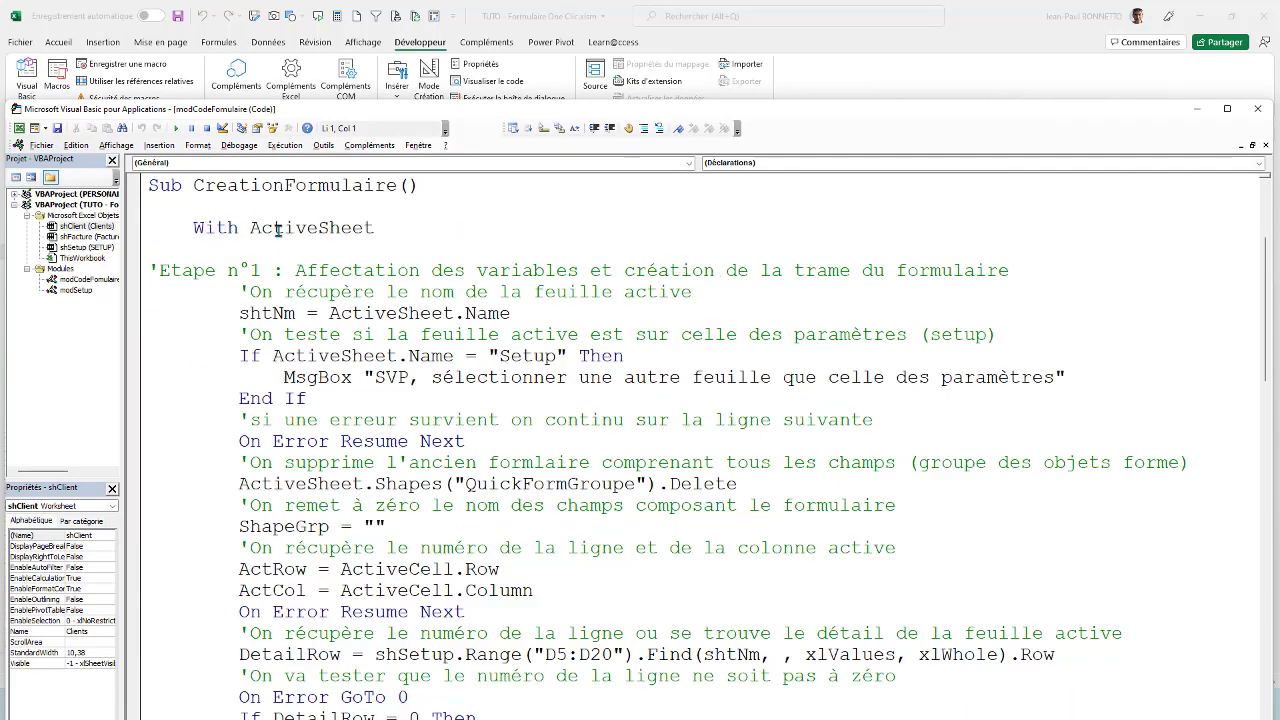
{"action": "scroll", "coordinate": [309, 237], "scroll_direction": "down", "scroll_amount": 1}
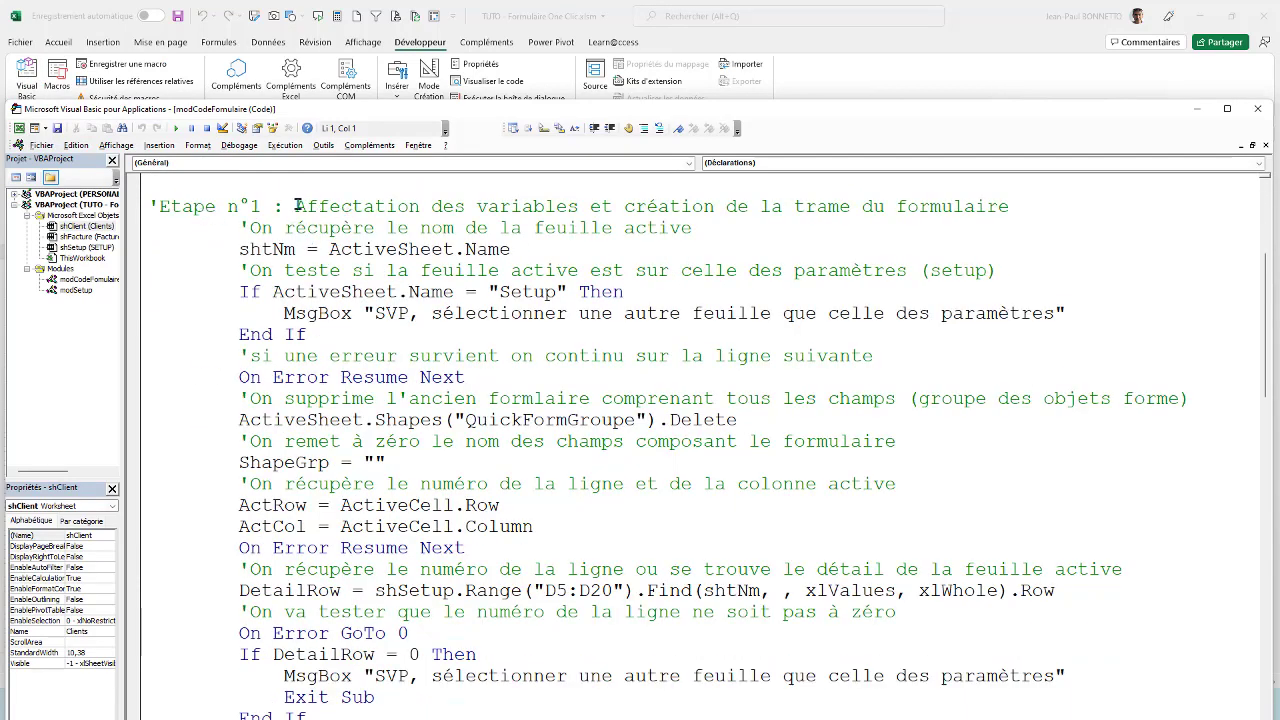
{"action": "left_click_drag", "start_coordinate": [295, 206], "coordinate": [952, 206]}
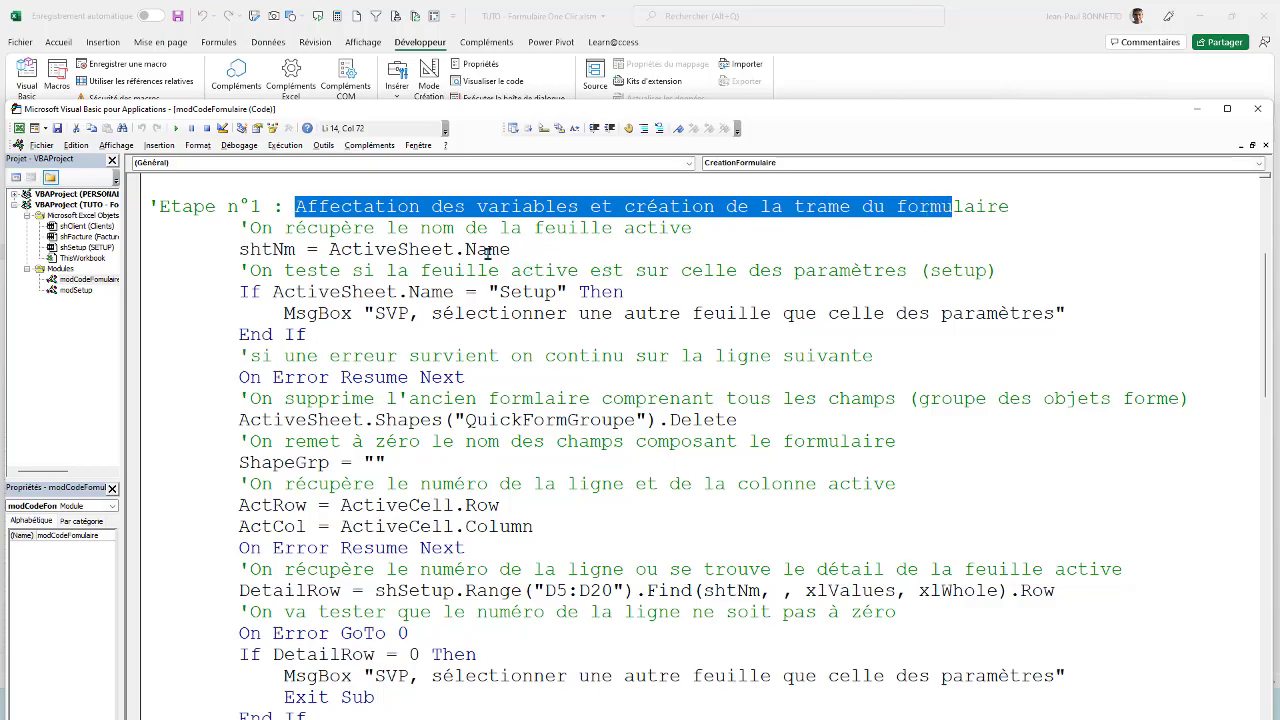
Place the cursor in the empty Etape n°2 section and un-maximize the editor to reveal the sheet.
{"action": "scroll", "coordinate": [490, 252], "scroll_direction": "down", "scroll_amount": 3}
{"action": "scroll", "coordinate": [490, 252], "scroll_direction": "down", "scroll_amount": 3}
{"action": "scroll", "coordinate": [490, 252], "scroll_direction": "down", "scroll_amount": 3}
{"action": "scroll", "coordinate": [375, 229], "scroll_direction": "down", "scroll_amount": 2}
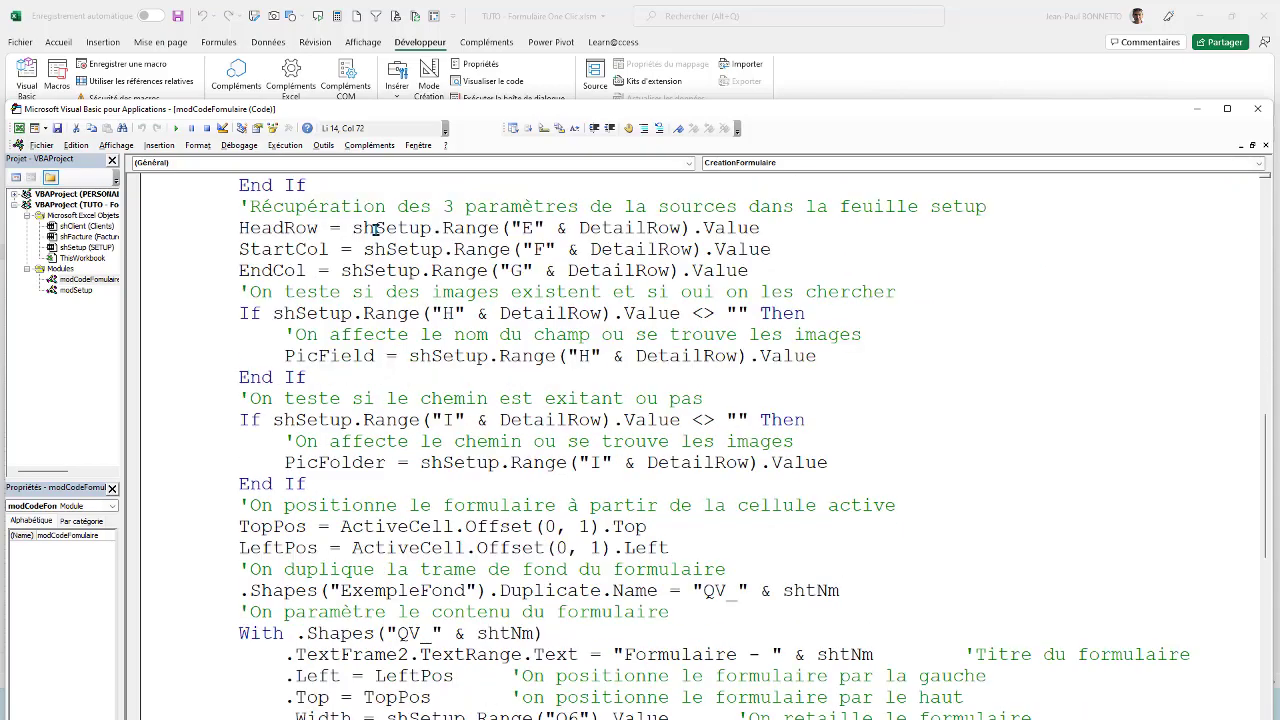
{"action": "scroll", "coordinate": [375, 229], "scroll_direction": "down", "scroll_amount": 3}
{"action": "scroll", "coordinate": [375, 229], "scroll_direction": "down", "scroll_amount": 3}
{"action": "scroll", "coordinate": [375, 229], "scroll_direction": "down", "scroll_amount": 2}
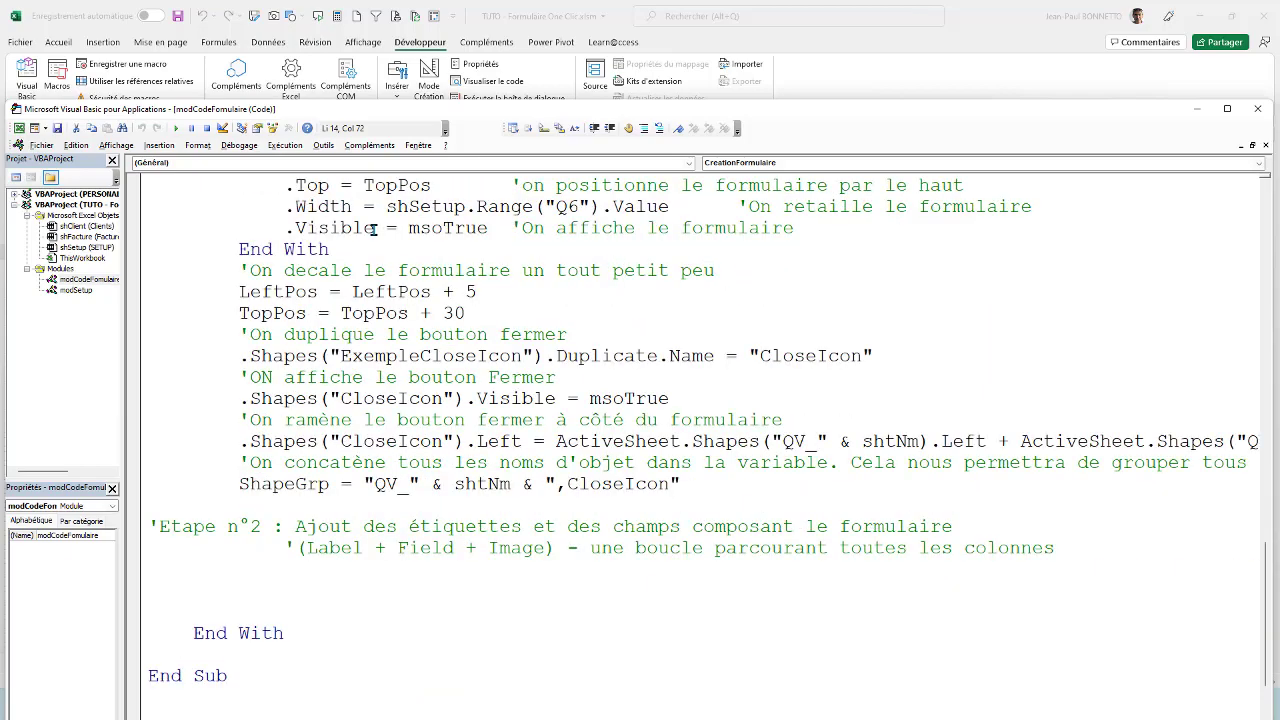
{"action": "scroll", "coordinate": [373, 229], "scroll_direction": "up", "scroll_amount": 3}
{"action": "scroll", "coordinate": [373, 229], "scroll_direction": "up", "scroll_amount": 2}
{"action": "scroll", "coordinate": [370, 229], "scroll_direction": "down", "scroll_amount": 5}
{"action": "scroll", "coordinate": [367, 229], "scroll_direction": "down", "scroll_amount": 4}
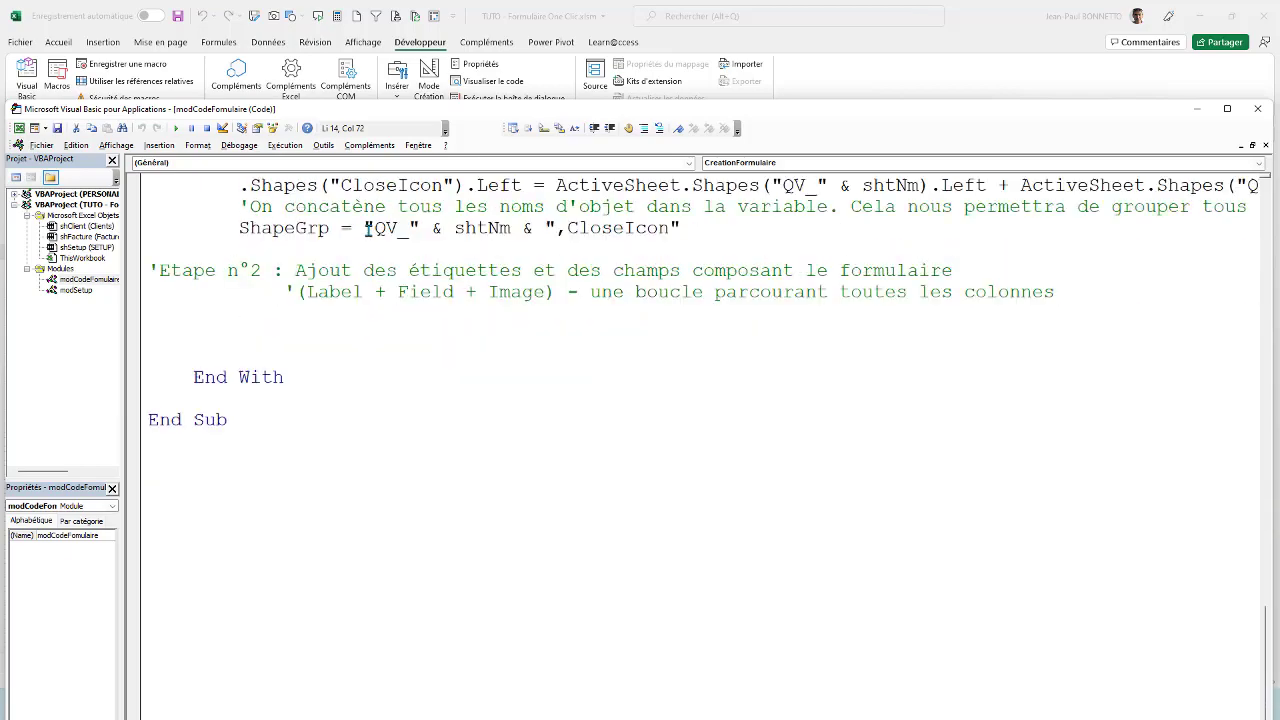
{"action": "left_click", "coordinate": [200, 331]}
{"action": "left_click_drag", "start_coordinate": [815, 110], "coordinate": [839, 346]}
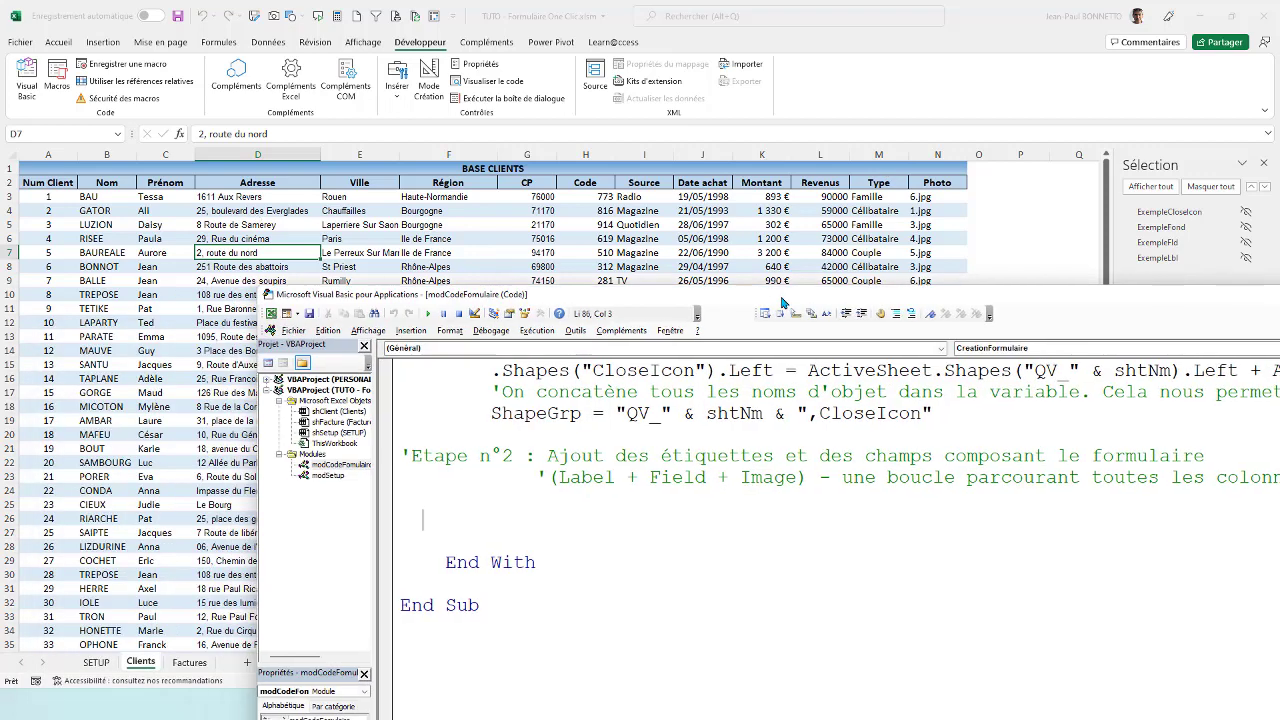
Add an indented Etape n°2 comment about looping over the source column headers.
{"action": "left_click_drag", "start_coordinate": [558, 338], "coordinate": [786, 298]}
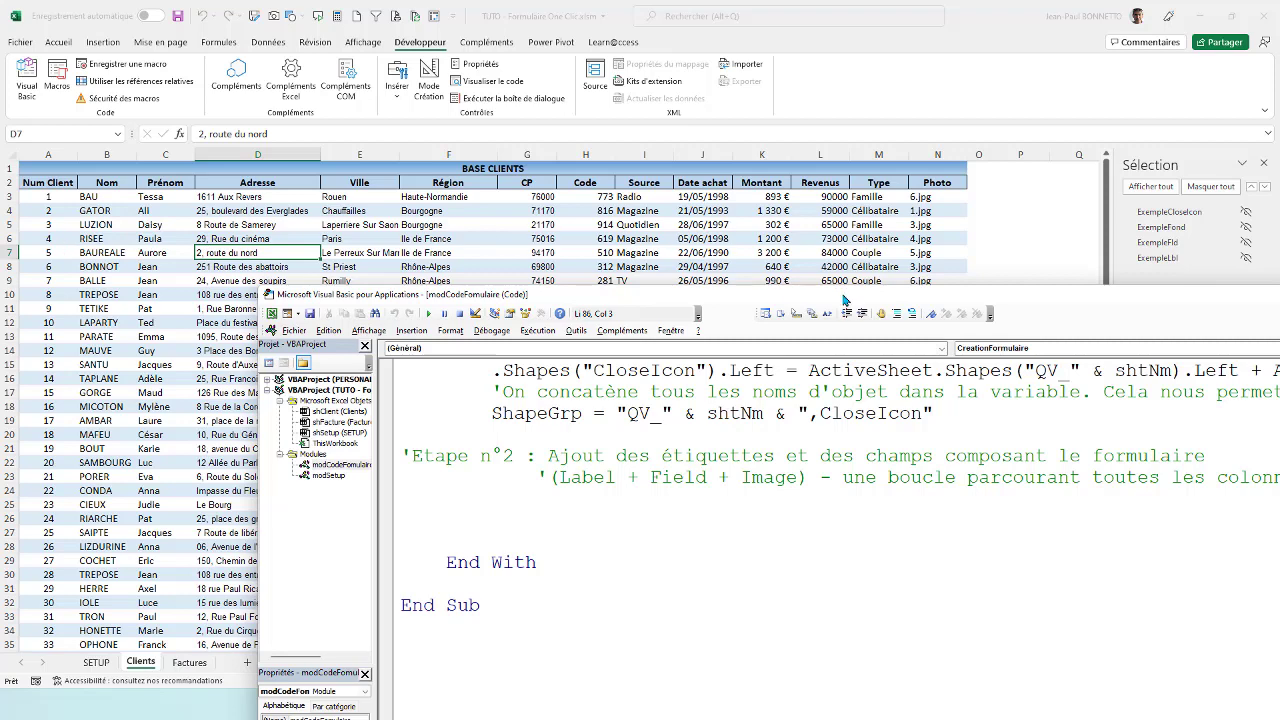
{"action": "left_click_drag", "start_coordinate": [844, 296], "coordinate": [716, 106]}
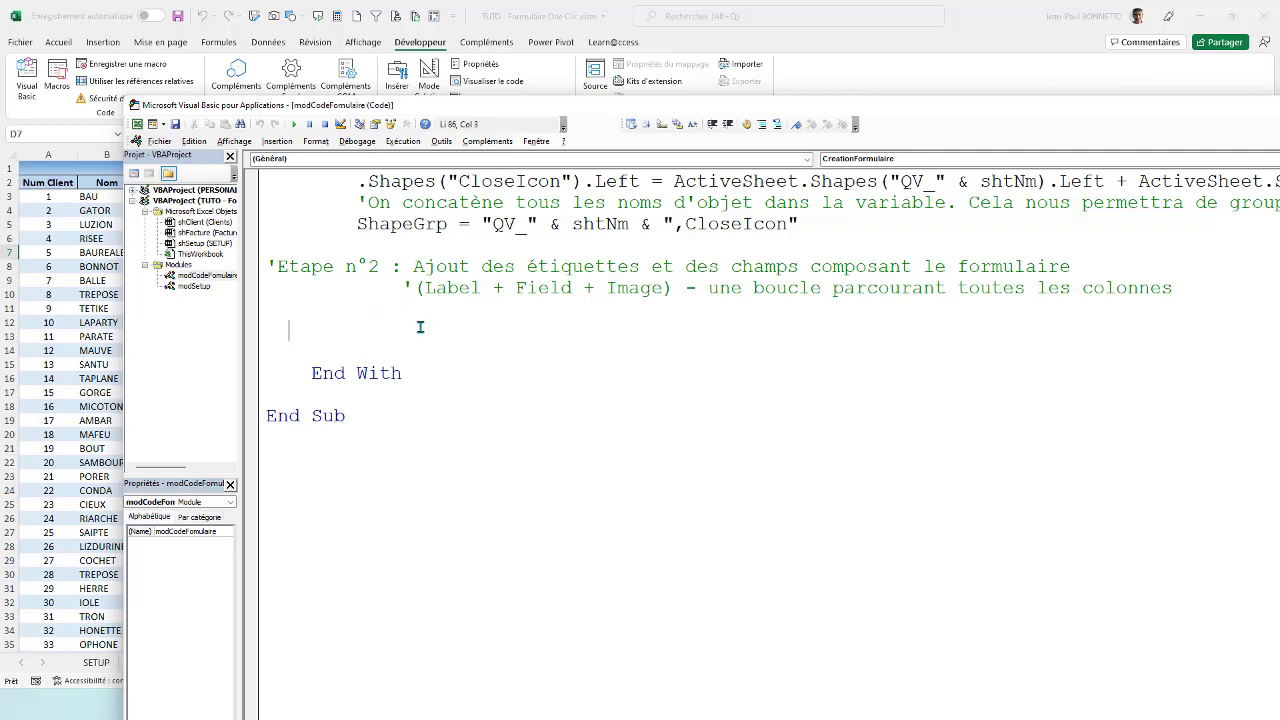
{"action": "key", "text": "Tab"}
{"action": "type", "text": "n"}
{"action": "type", "text": " bol"}
{"action": "type", "text": "ucl"}
{"action": "type", "text": "toute"}
{"action": "type", "text": "es e"}
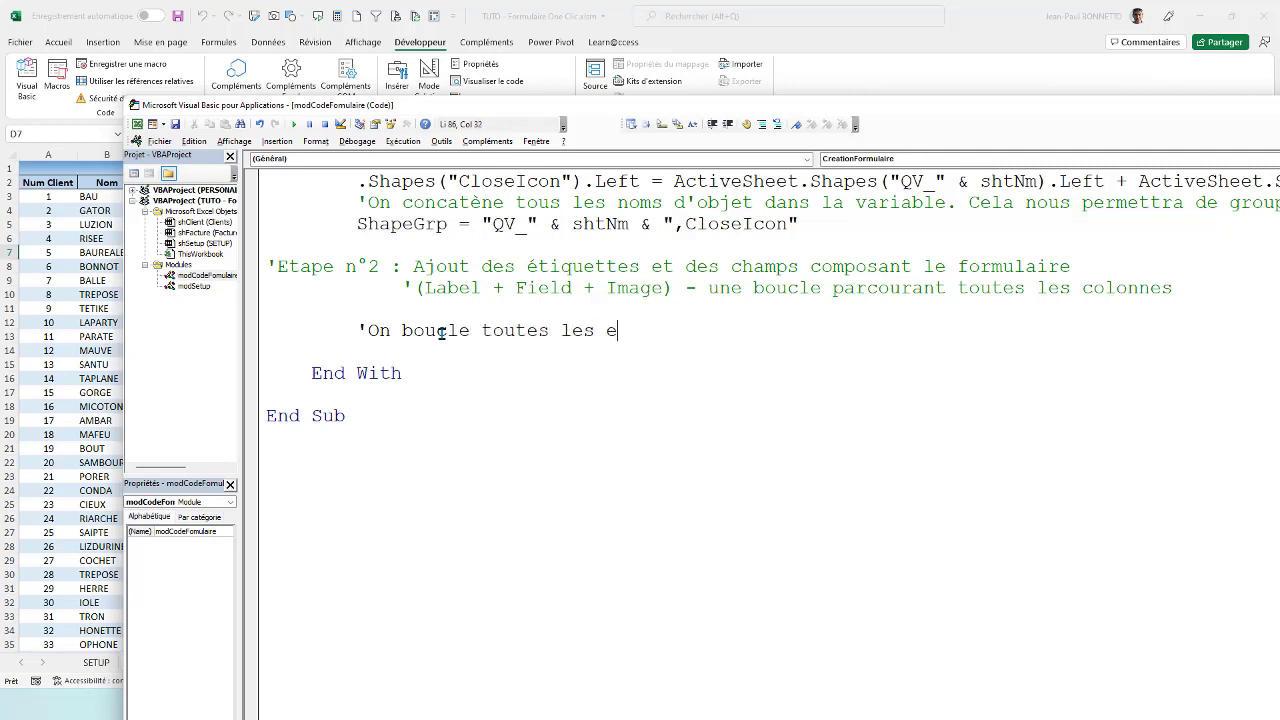
{"action": "type", "text": "n"}
{"action": "type", "text": "ête"}
{"action": "type", "text": "s"}
{"action": "key", "text": "BackSpace"}
{"action": "key", "text": "BackSpace"}
{"action": "key", "text": "BackSpace"}
{"action": "key", "text": "BackSpace"}
{"action": "key", "text": "BackSpace"}
{"action": "type", "text": "êtes de"}
{"action": "type", "text": " colonne de "}
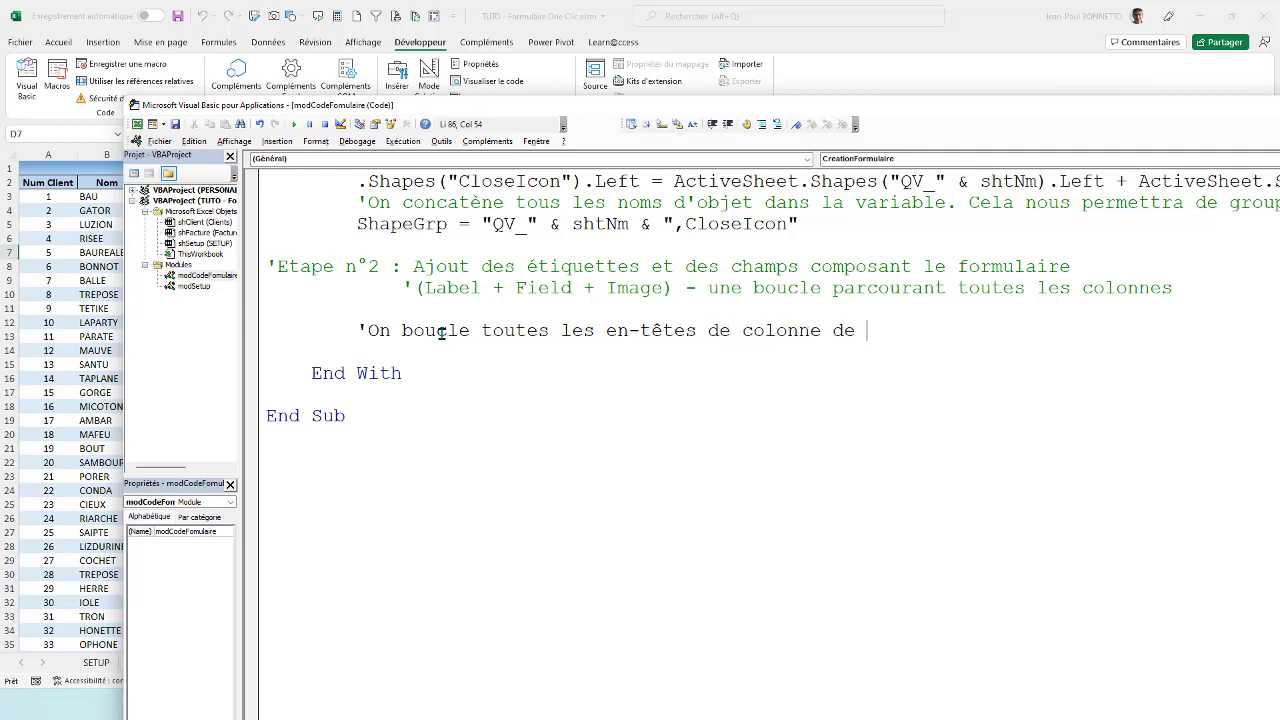
{"action": "type", "text": "s o"}
{"action": "type", "text": "sur"}
{"action": "type", "text": "ource act"}
{"action": "type", "text": "ive"}
Add an empty For…Next loop skeleton beneath the header-loop comment.
{"action": "key", "text": "Return"}
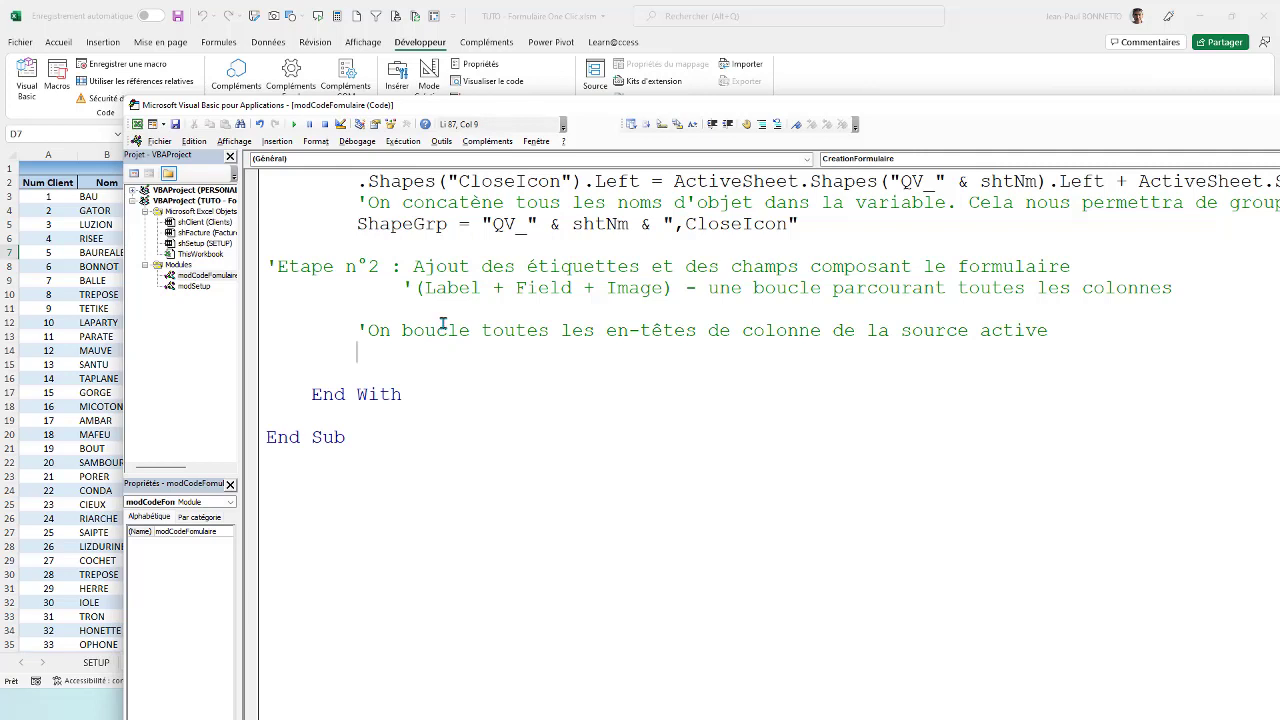
{"action": "type", "text": "fi"}
{"action": "key", "text": "BackSpace"}
{"action": "key", "text": "BackSpace"}
{"action": "key", "text": "Return"}
{"action": "key", "text": "Return"}
{"action": "key", "text": "Return"}
{"action": "key", "text": "Return"}
{"action": "key", "text": "Up"}
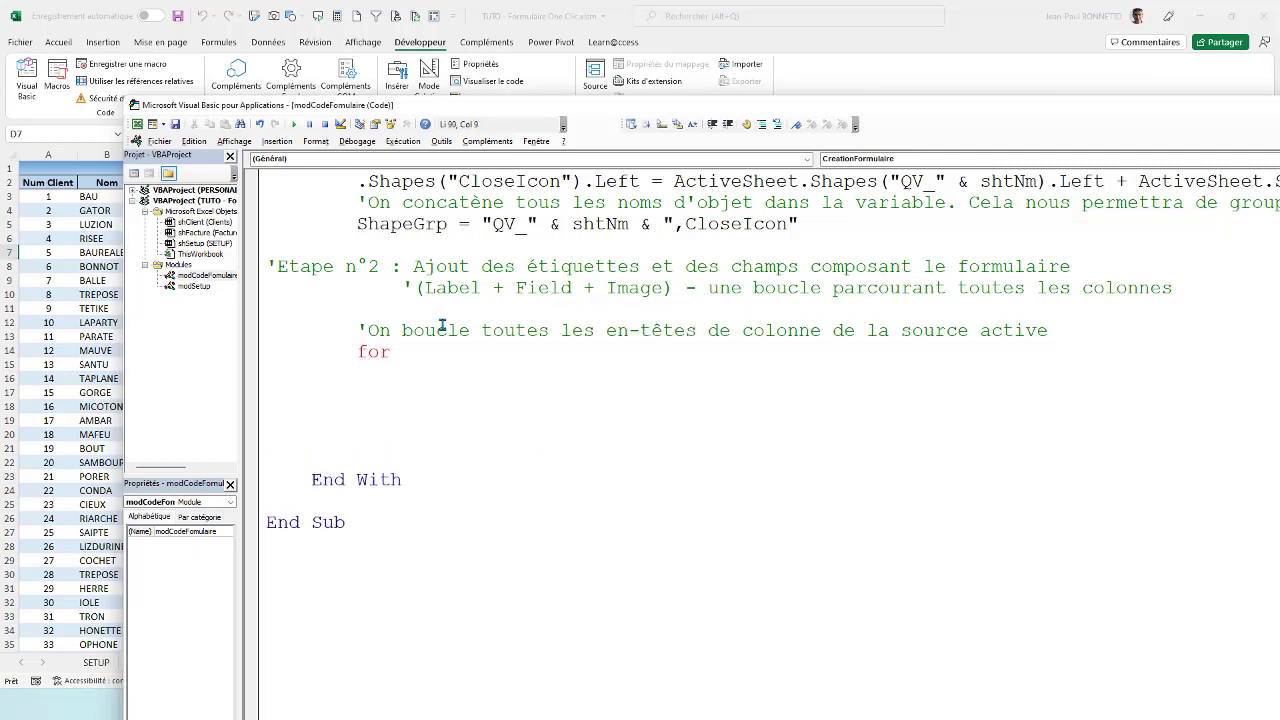
{"action": "type", "text": "next"}
{"action": "left_click", "coordinate": [400, 352]}
{"action": "left_click", "coordinate": [48, 242]}
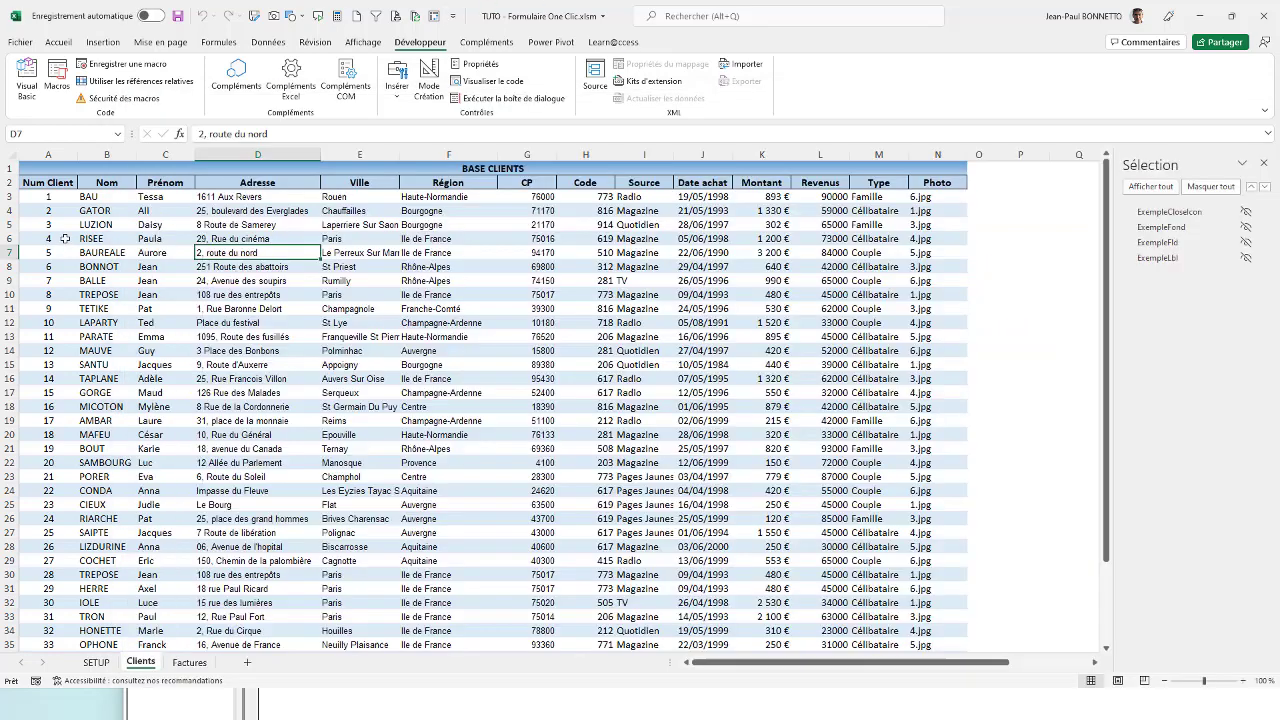
{"action": "left_click", "coordinate": [106, 664]}
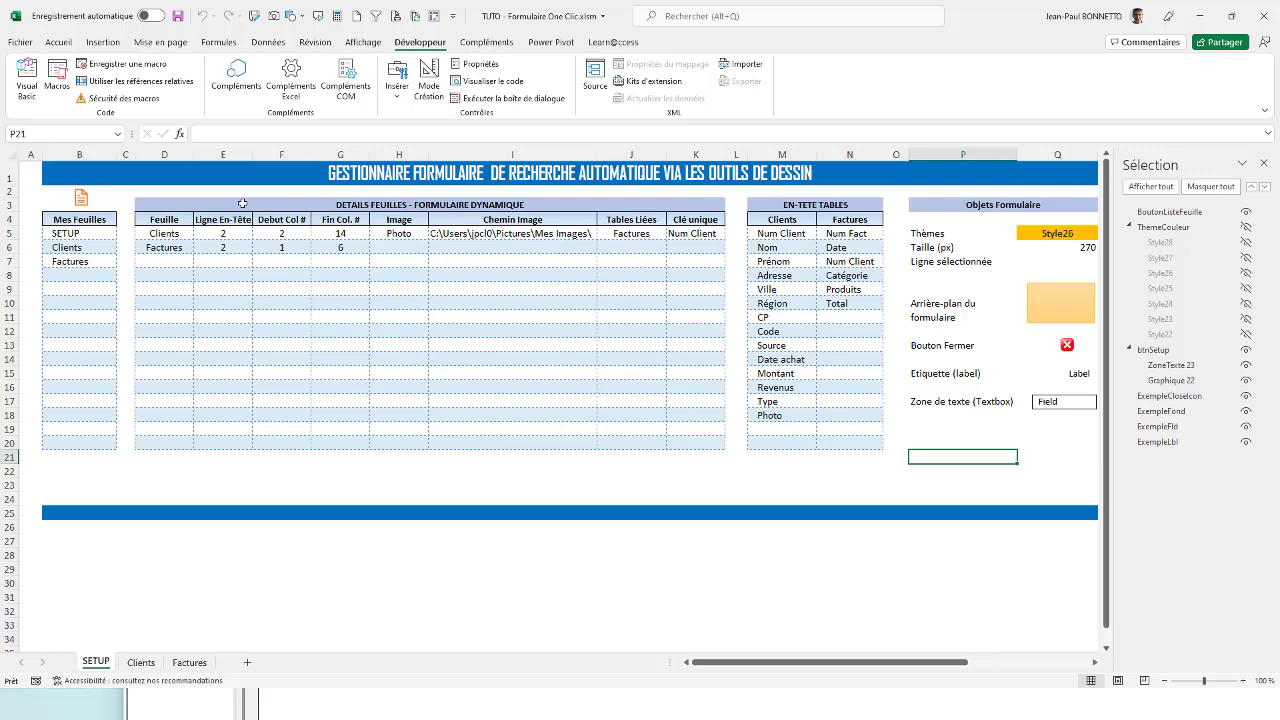
{"action": "left_click", "coordinate": [284, 232]}
{"action": "left_click", "coordinate": [341, 234]}
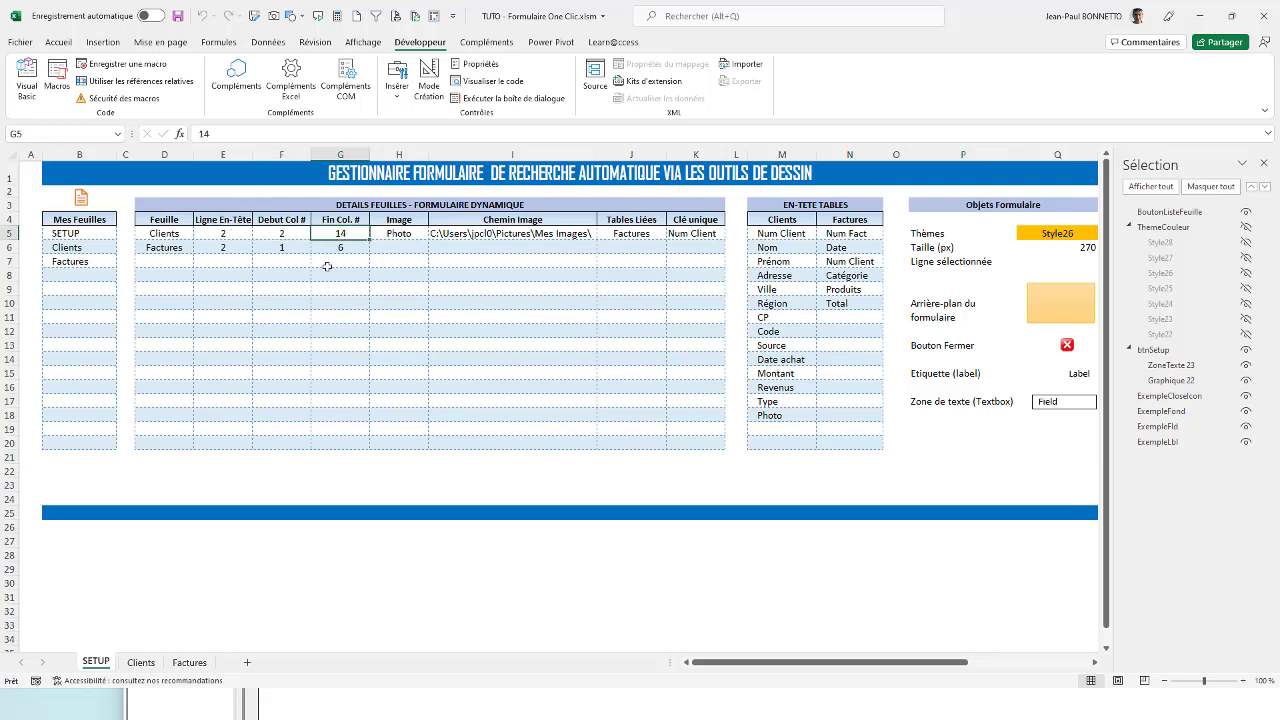
{"action": "left_click", "coordinate": [400, 708]}
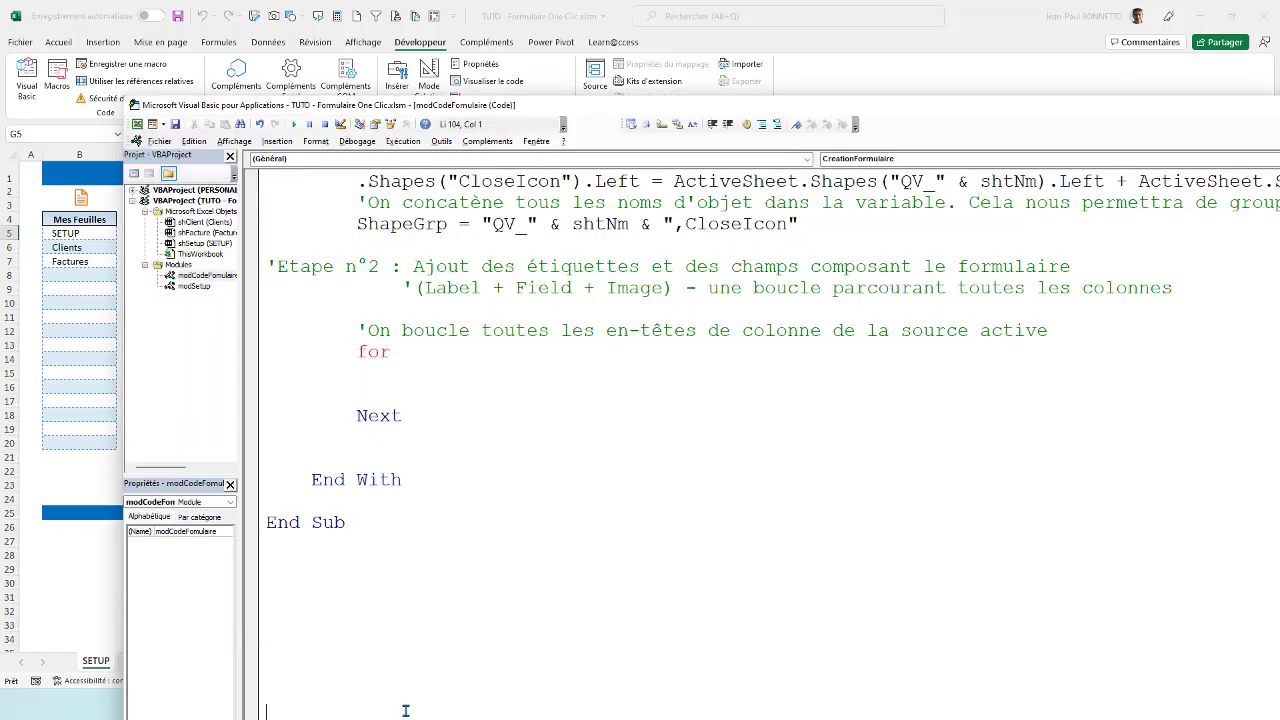
{"action": "scroll", "coordinate": [453, 392], "scroll_direction": "up", "scroll_amount": 5}
{"action": "scroll", "coordinate": [565, 333], "scroll_direction": "up", "scroll_amount": 8}
{"action": "scroll", "coordinate": [565, 333], "scroll_direction": "up", "scroll_amount": 8}
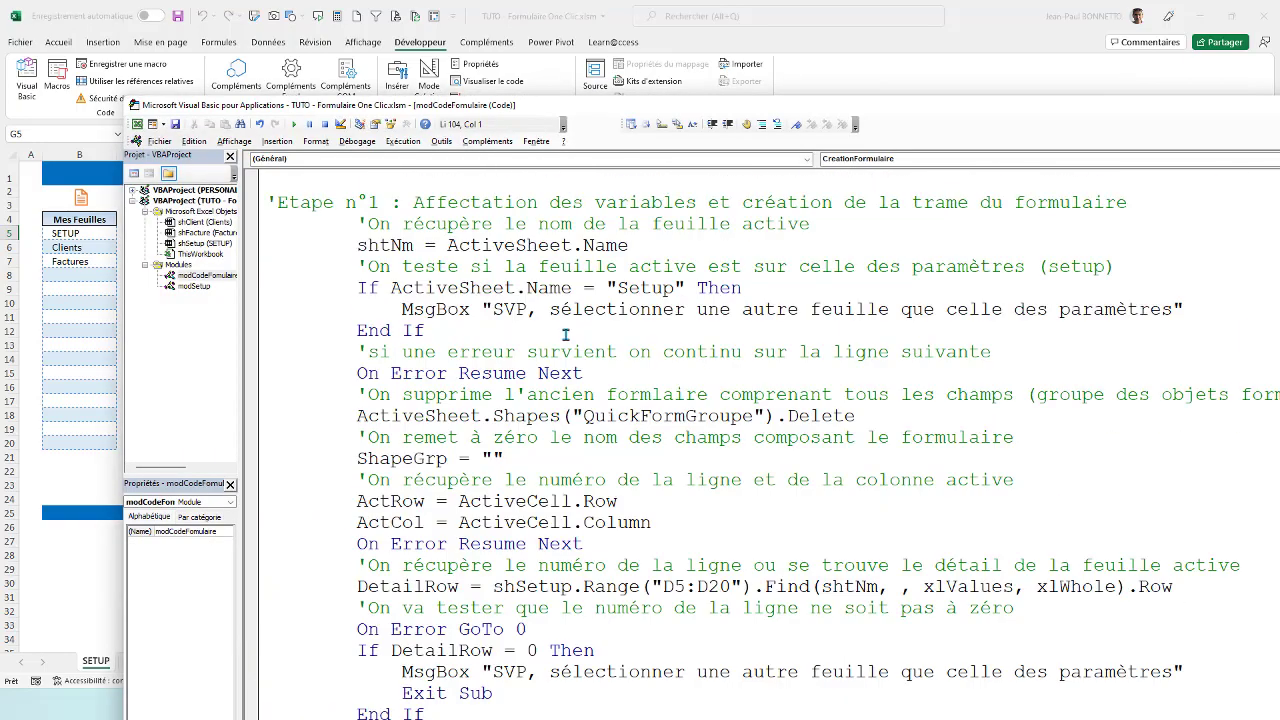
{"action": "scroll", "coordinate": [565, 333], "scroll_direction": "down", "scroll_amount": 1}
{"action": "scroll", "coordinate": [565, 333], "scroll_direction": "down", "scroll_amount": 1}
{"action": "scroll", "coordinate": [563, 336], "scroll_direction": "up", "scroll_amount": 3}
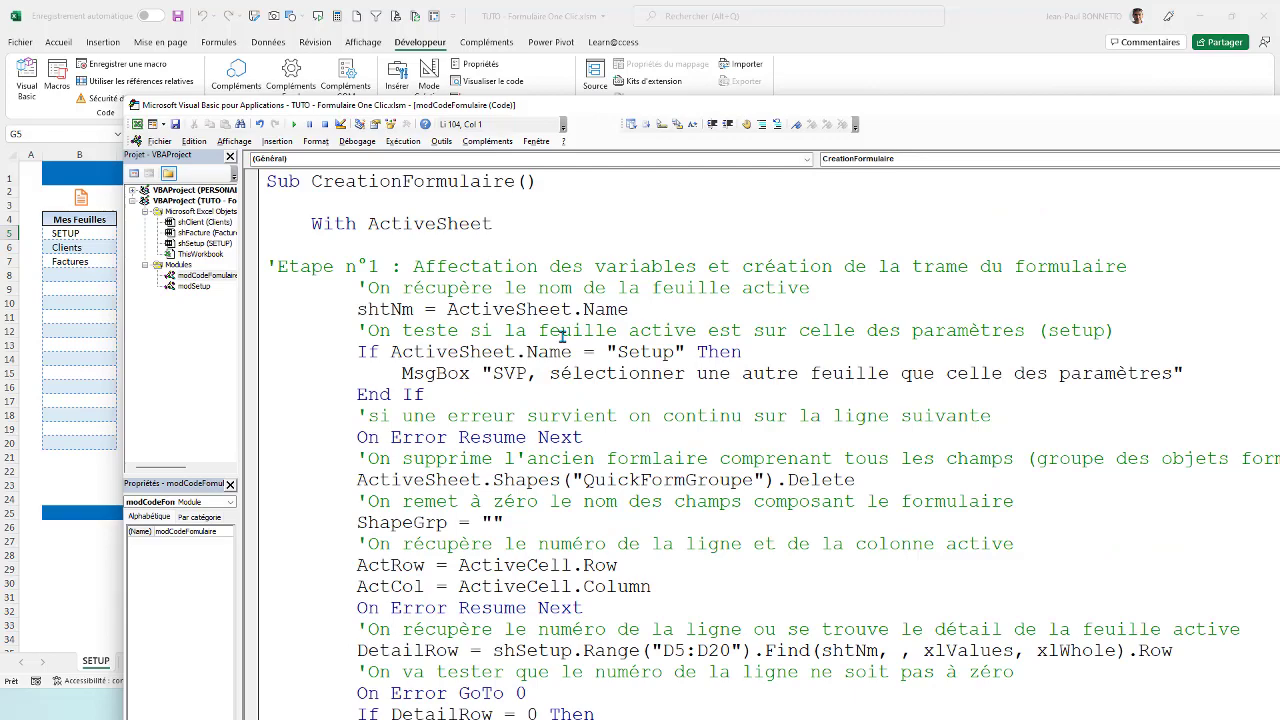
{"action": "scroll", "coordinate": [565, 345], "scroll_direction": "down", "scroll_amount": 1}
{"action": "scroll", "coordinate": [565, 345], "scroll_direction": "down", "scroll_amount": 1}
{"action": "scroll", "coordinate": [590, 340], "scroll_direction": "down", "scroll_amount": 1}
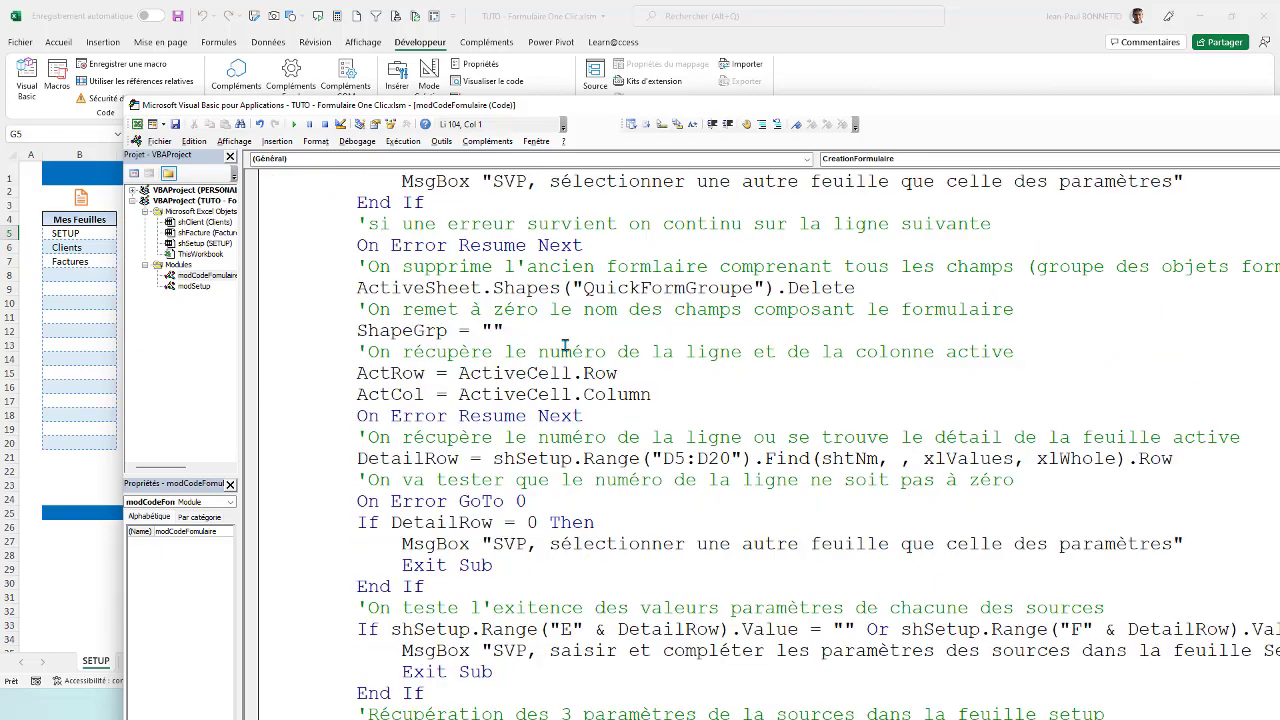
{"action": "scroll", "coordinate": [608, 336], "scroll_direction": "down", "scroll_amount": 1}
{"action": "scroll", "coordinate": [606, 334], "scroll_direction": "down", "scroll_amount": 1}
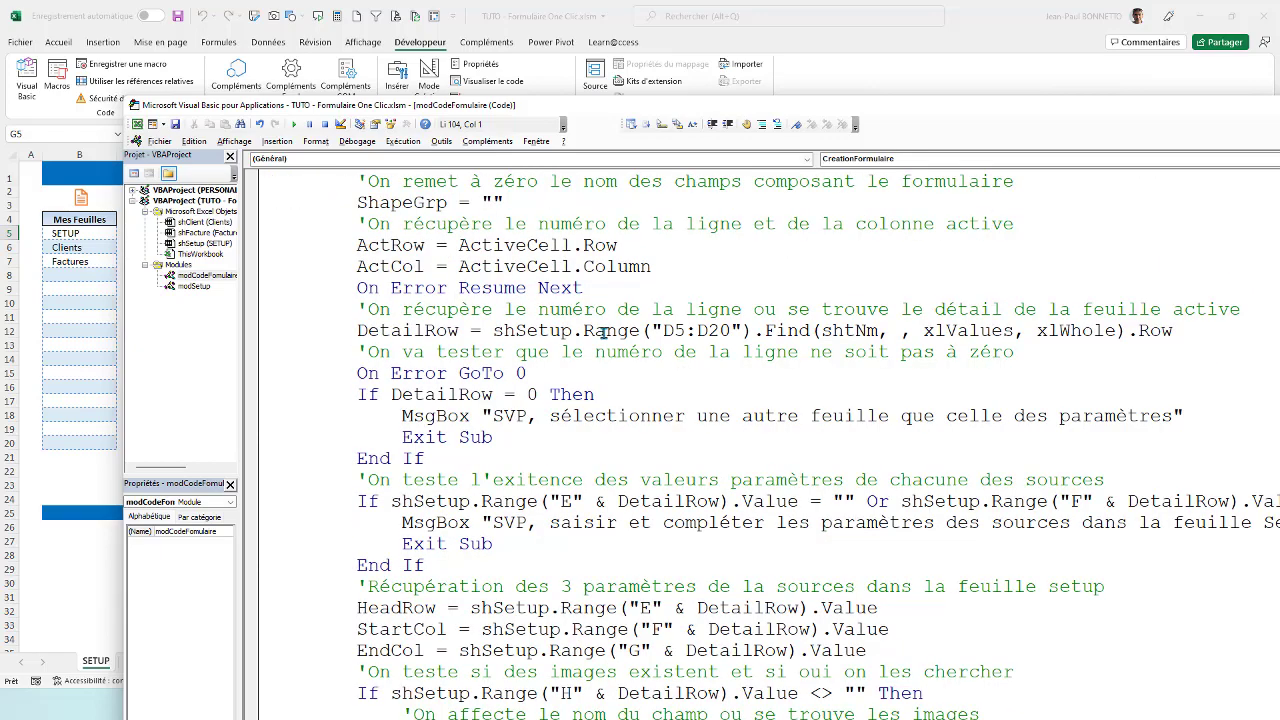
{"action": "scroll", "coordinate": [604, 331], "scroll_direction": "down", "scroll_amount": 1}
{"action": "scroll", "coordinate": [604, 331], "scroll_direction": "down", "scroll_amount": 1}
{"action": "left_click_drag", "start_coordinate": [356, 501], "coordinate": [440, 502]}
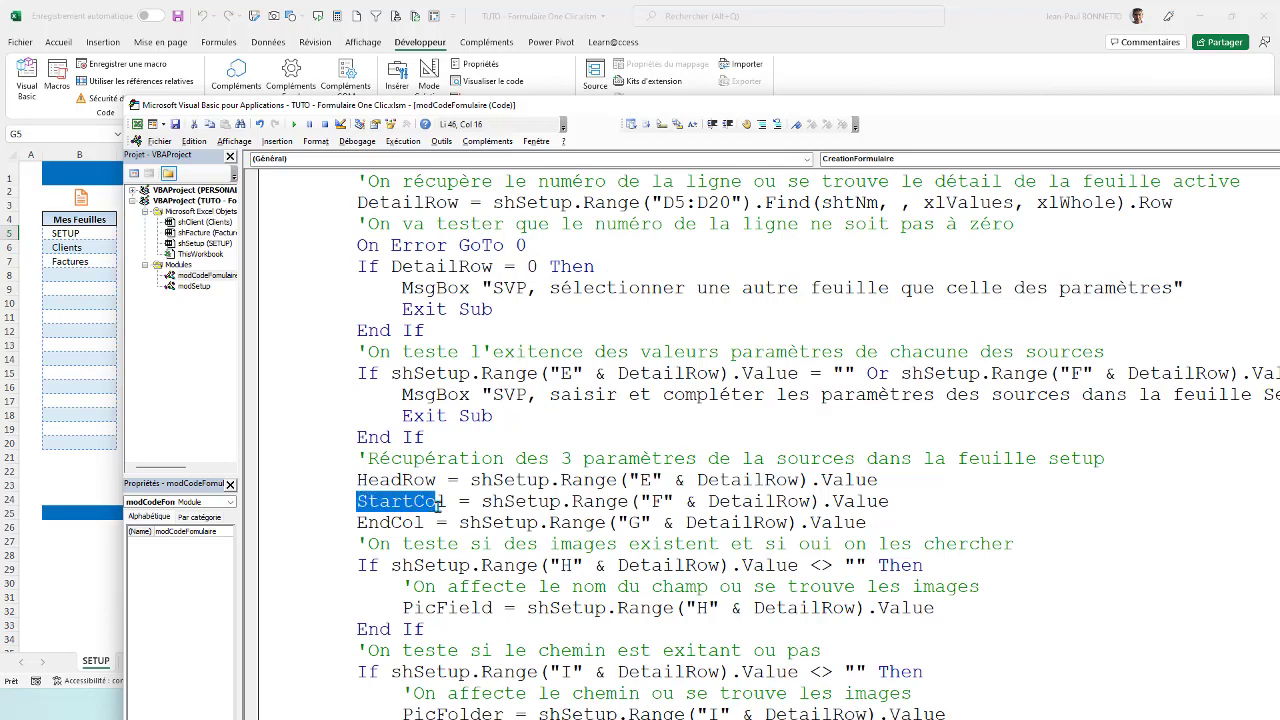
{"action": "left_click_drag", "start_coordinate": [357, 522], "coordinate": [436, 523]}
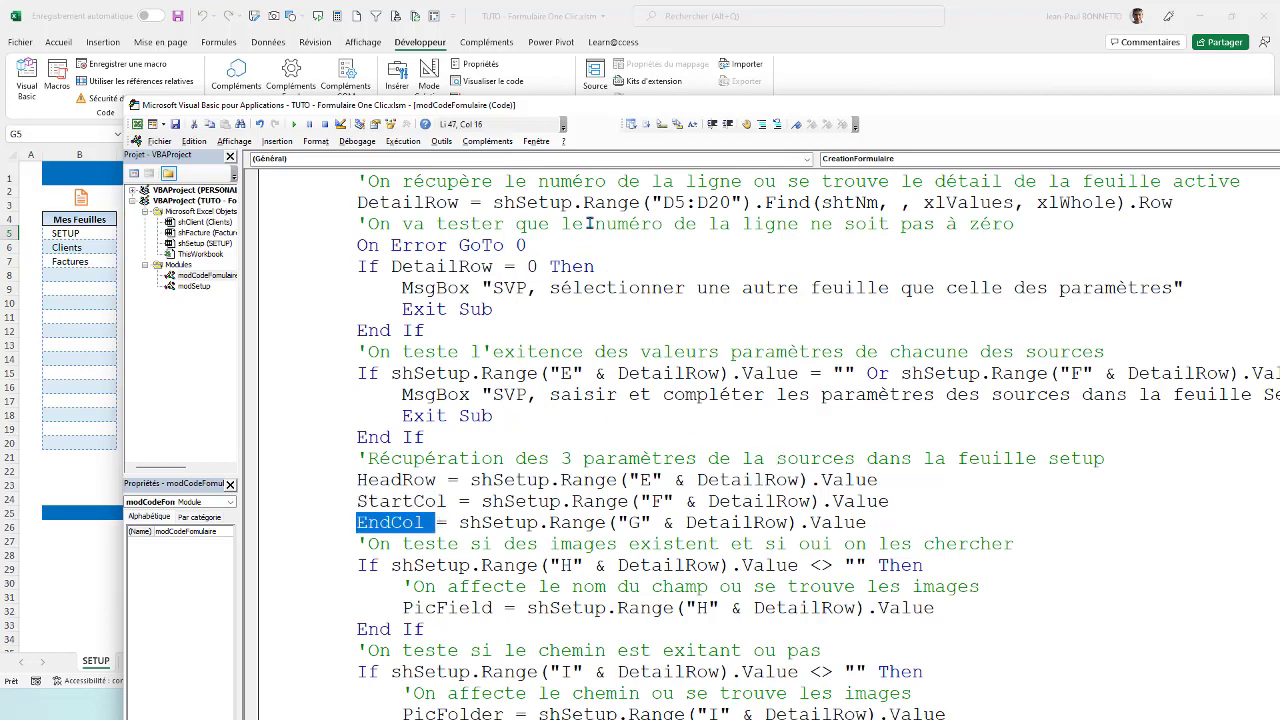
{"action": "left_click_drag", "start_coordinate": [440, 105], "coordinate": [440, 257]}
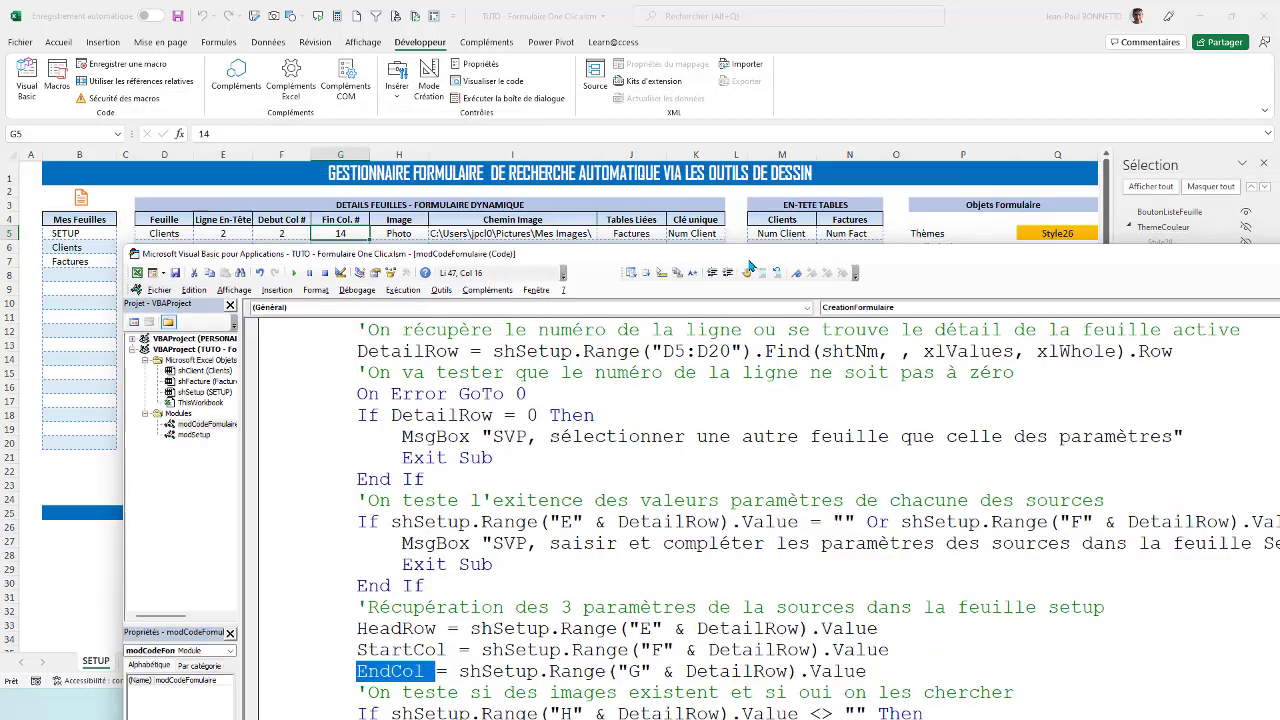
{"action": "mouse_move", "coordinate": [985, 262]}
{"action": "left_mouse_down"}
{"action": "mouse_move", "coordinate": [948, 298]}
{"action": "mouse_move", "coordinate": [964, 135]}
{"action": "left_mouse_up"}
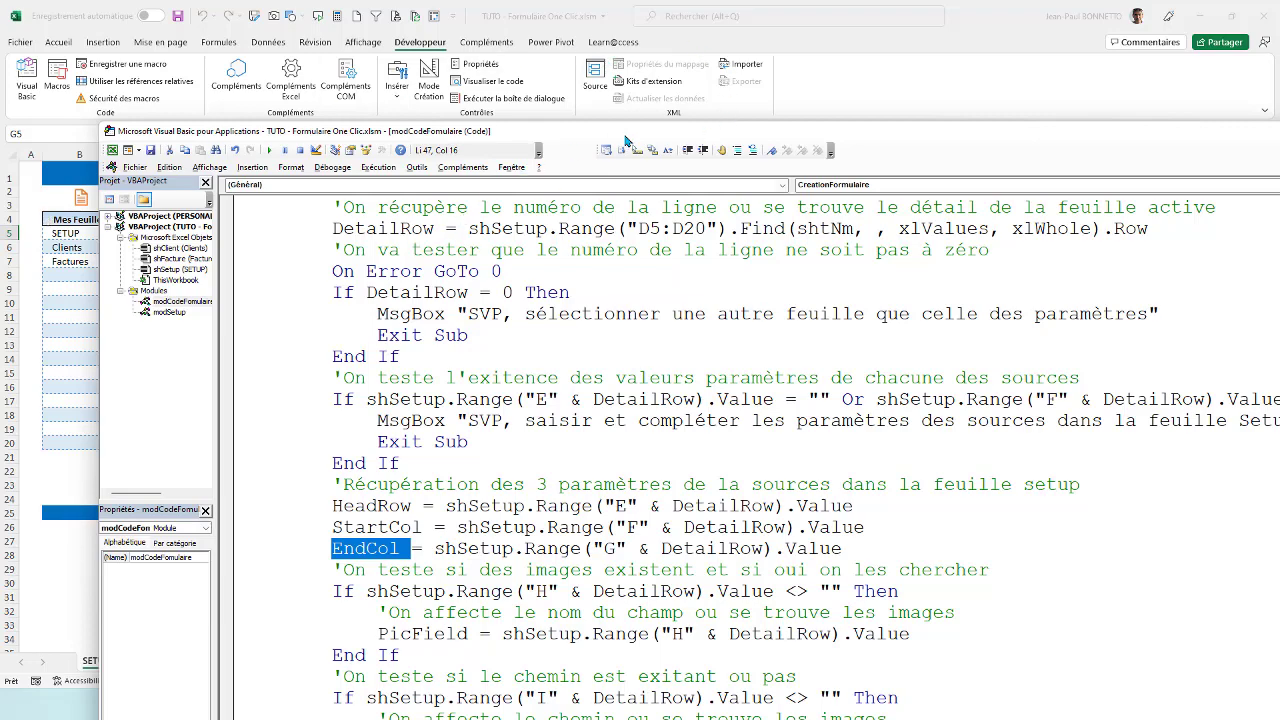
{"action": "left_click_drag", "start_coordinate": [576, 131], "coordinate": [590, 151]}
{"action": "left_click", "coordinate": [82, 586]}
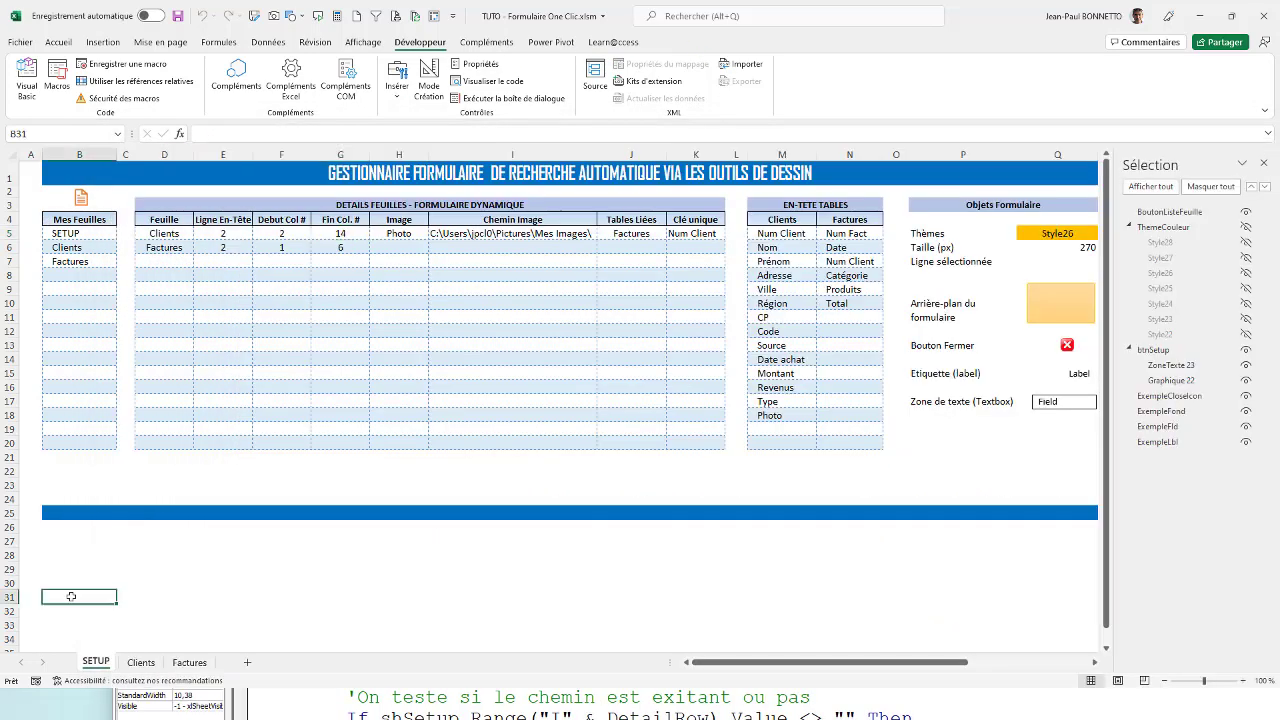
{"action": "left_click", "coordinate": [141, 662]}
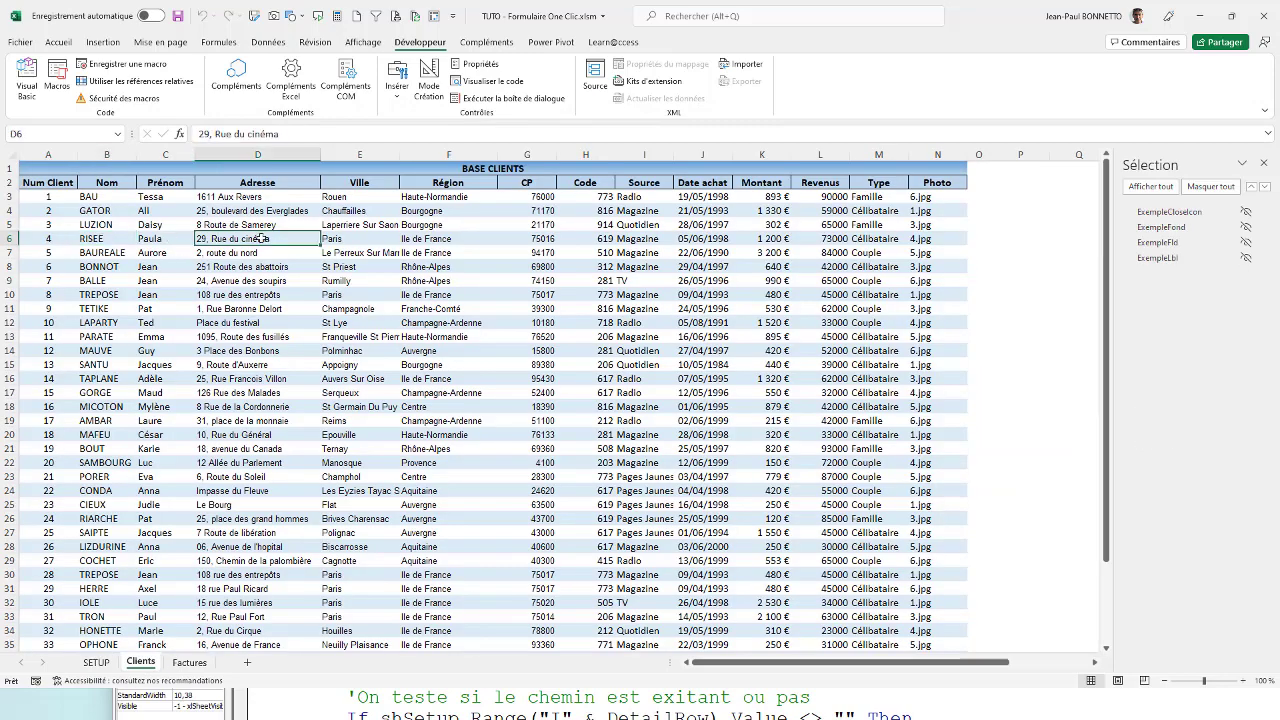
Add 'Dim DataCol As Long' on a new line after the TopPos declaration.
{"action": "left_click", "coordinate": [420, 226]}
{"action": "left_click", "coordinate": [590, 700]}
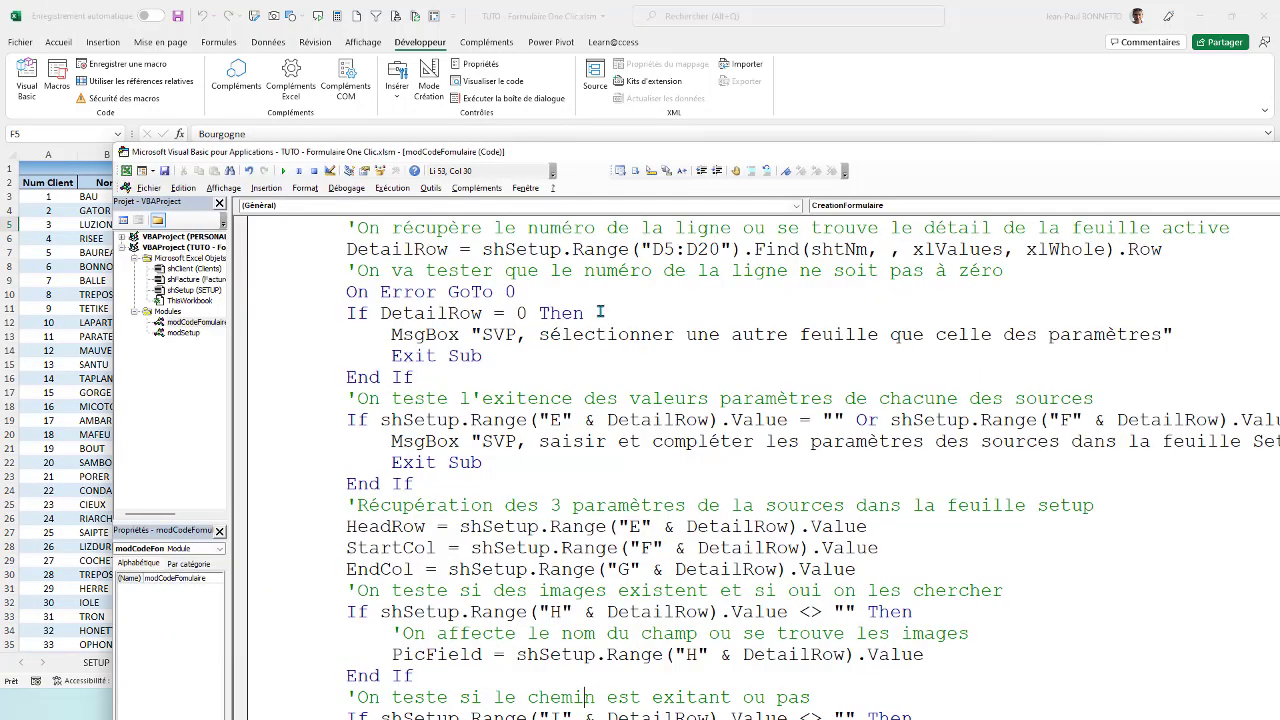
{"action": "scroll", "coordinate": [586, 297], "scroll_direction": "up", "scroll_amount": 6}
{"action": "scroll", "coordinate": [580, 293], "scroll_direction": "up", "scroll_amount": 4}
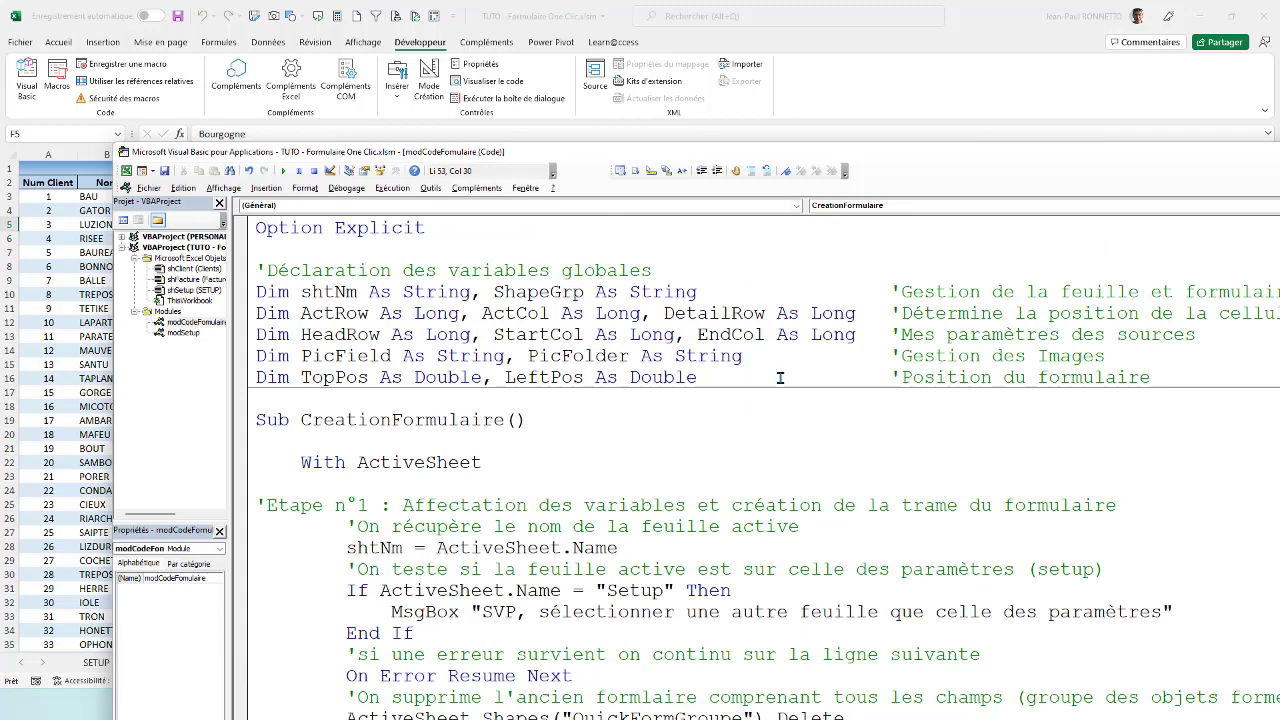
{"action": "left_click", "coordinate": [1213, 372]}
{"action": "key", "text": "Return"}
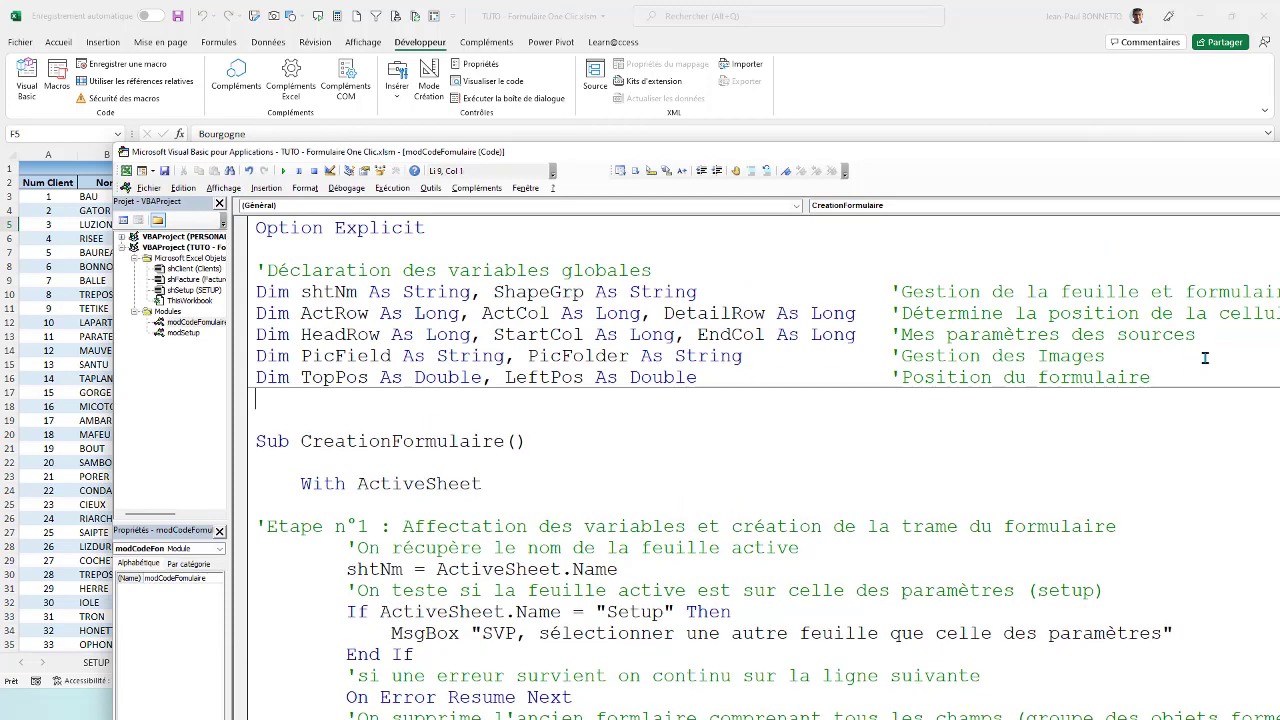
{"action": "type", "text": "Dim Da"}
{"action": "type", "text": "ta"}
{"action": "type", "text": "Col "}
{"action": "type", "text": "as "}
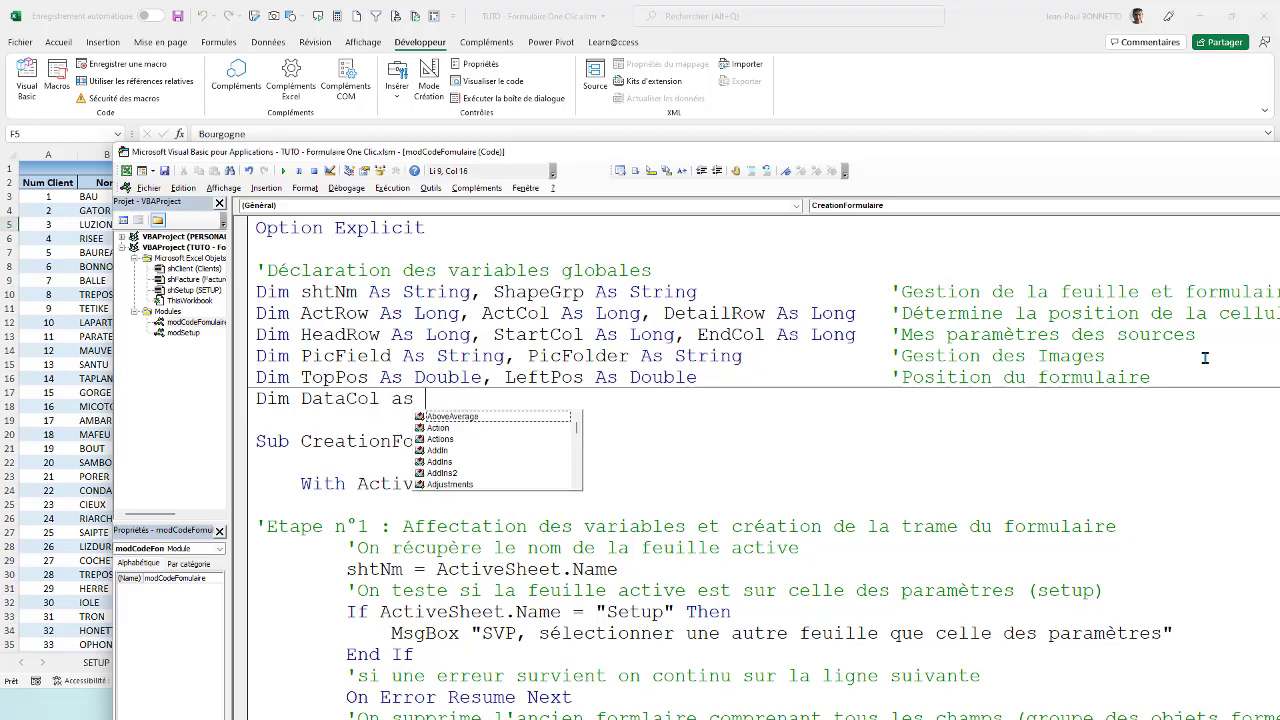
{"action": "type", "text": "long"}
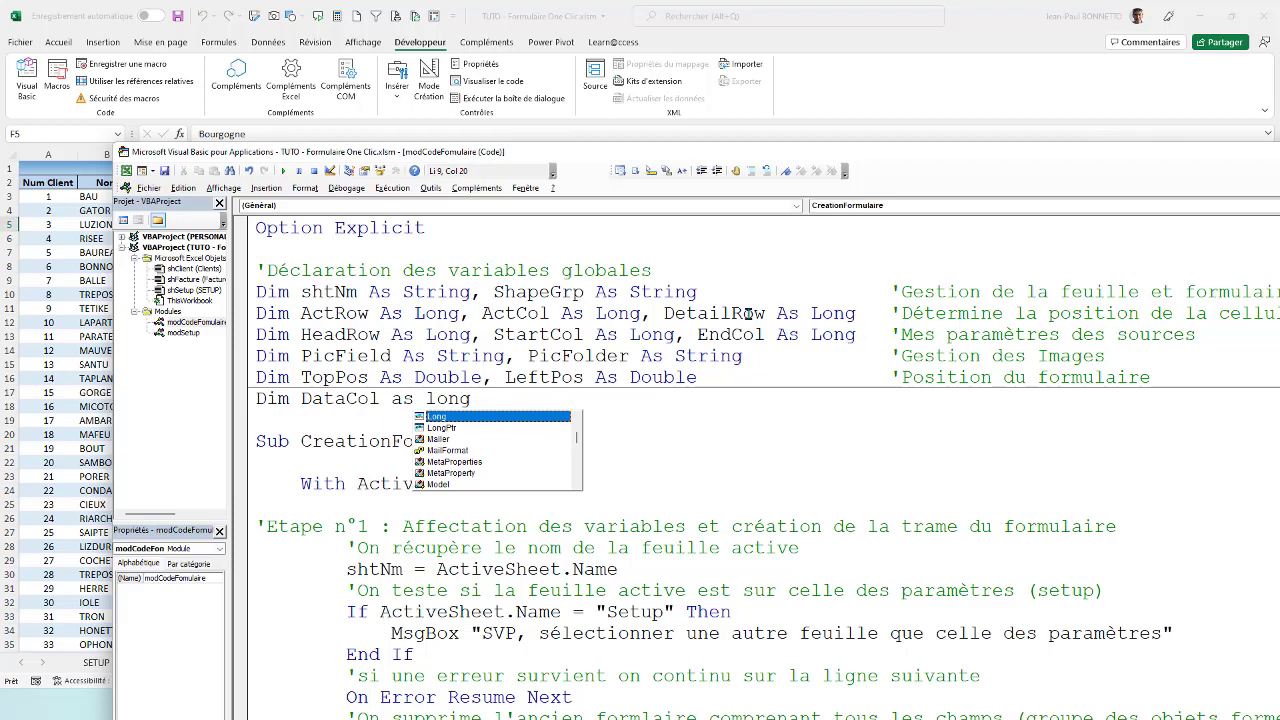
{"action": "left_click", "coordinate": [630, 313]}
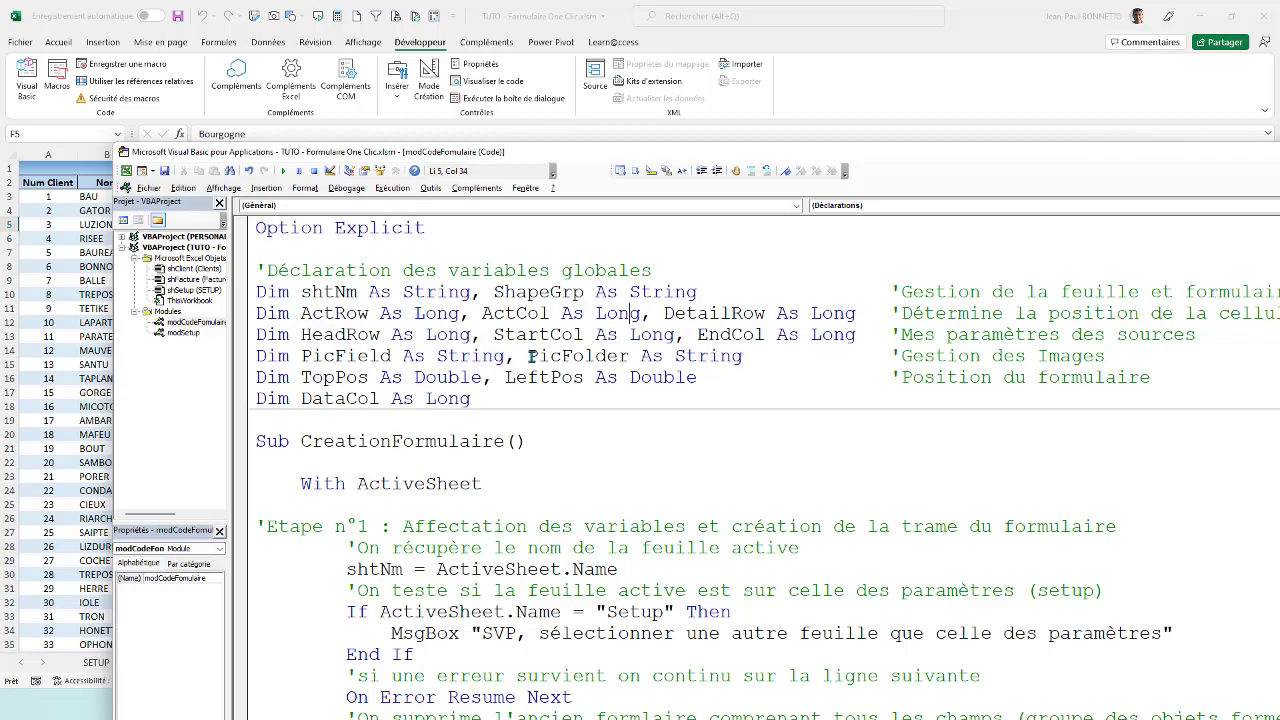
{"action": "scroll", "coordinate": [524, 341], "scroll_direction": "down", "scroll_amount": 4}
Type DataCol as the For loop variable and dismiss the compile error.
{"action": "scroll", "coordinate": [524, 341], "scroll_direction": "down", "scroll_amount": 6}
{"action": "scroll", "coordinate": [522, 339], "scroll_direction": "down", "scroll_amount": 6}
{"action": "scroll", "coordinate": [522, 338], "scroll_direction": "down", "scroll_amount": 7}
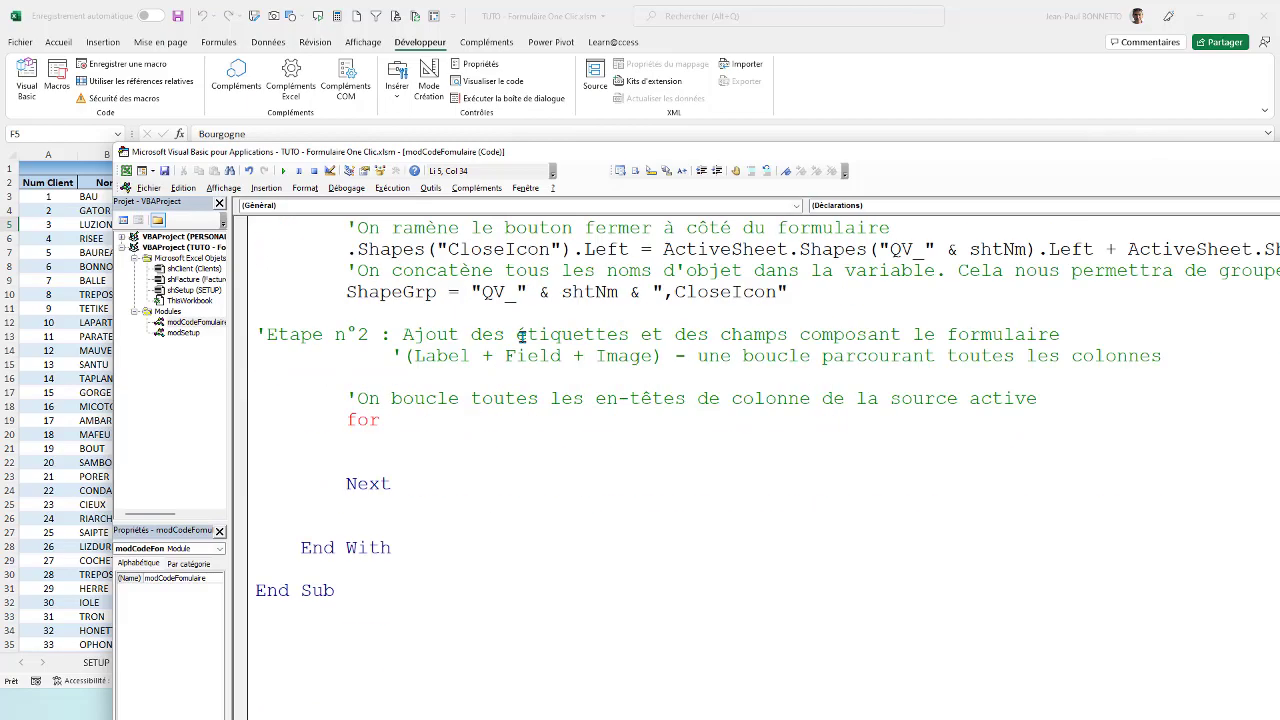
{"action": "left_click", "coordinate": [423, 427]}
{"action": "type", "text": "datacol ="}
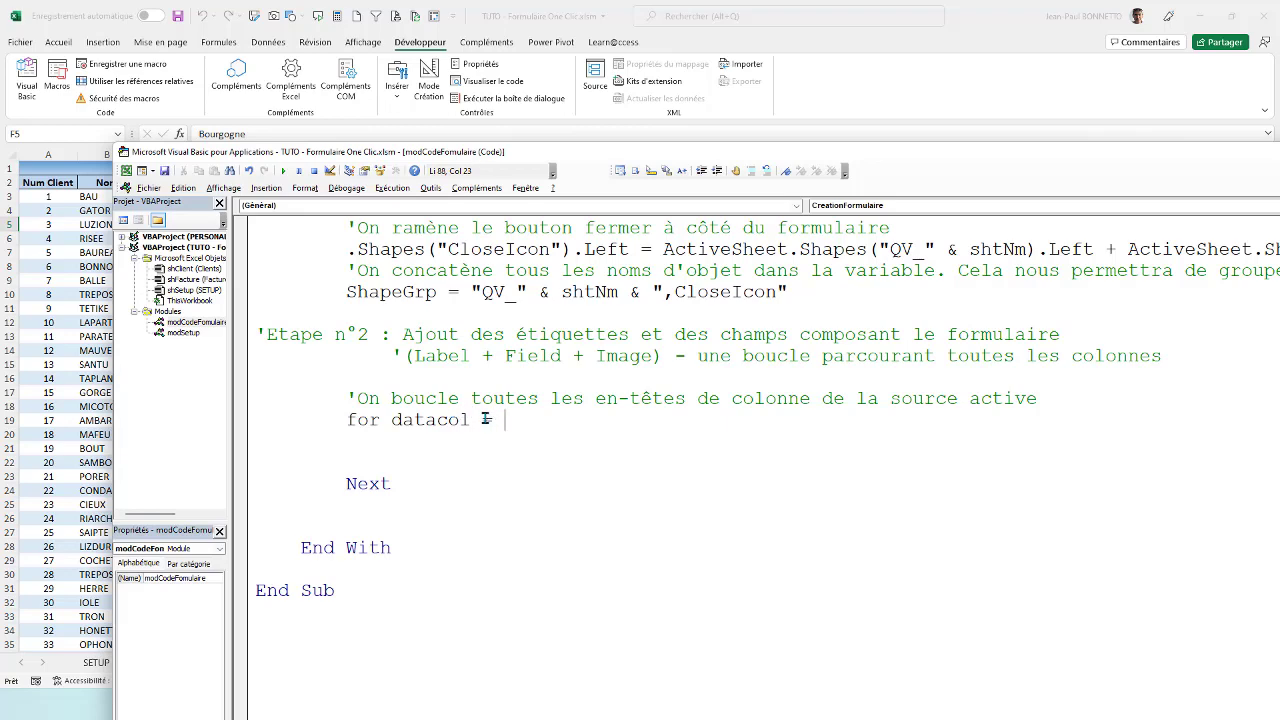
{"action": "scroll", "coordinate": [500, 355], "scroll_direction": "up", "scroll_amount": 6}
{"action": "scroll", "coordinate": [495, 335], "scroll_direction": "up", "scroll_amount": 5}
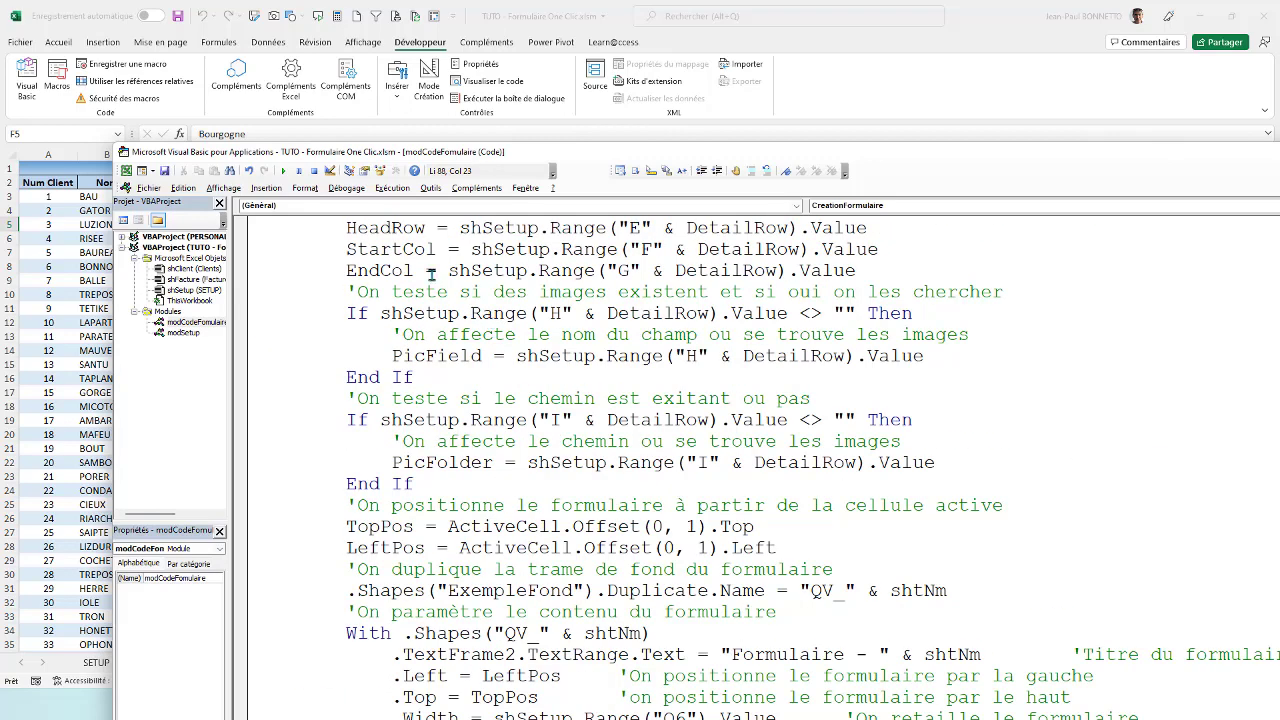
{"action": "left_click", "coordinate": [346, 246]}
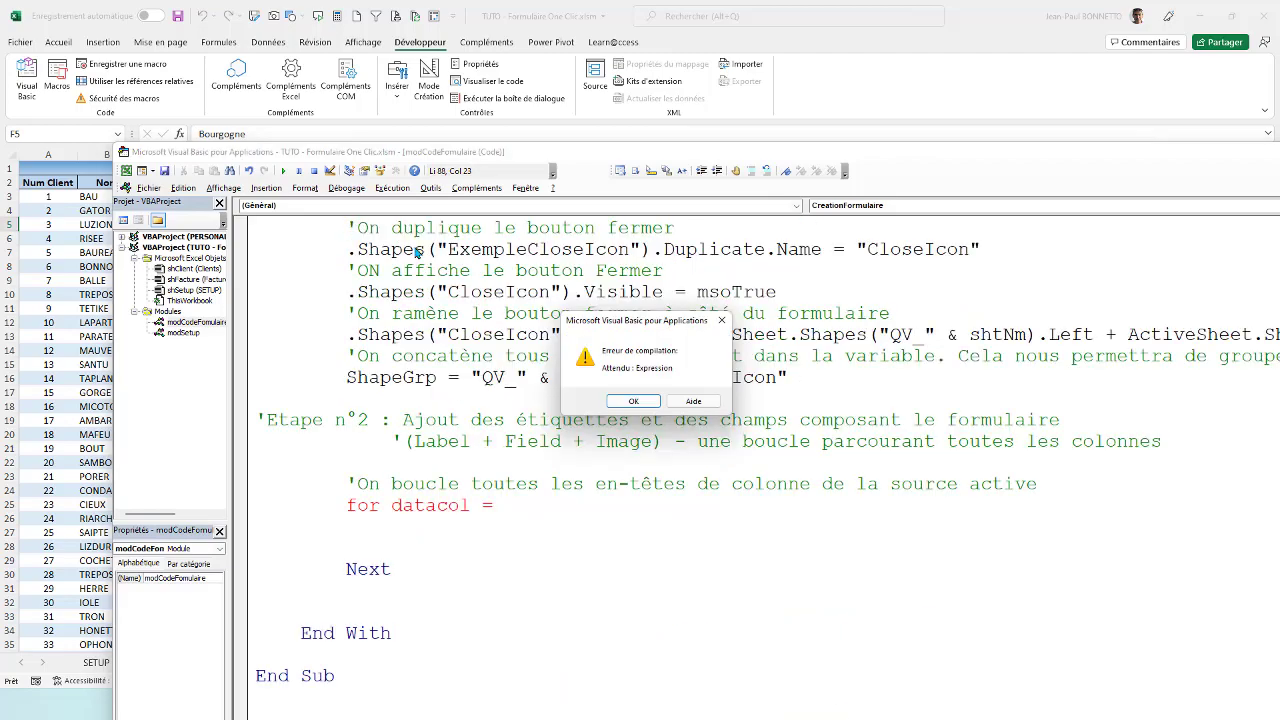
{"action": "left_click", "coordinate": [633, 402]}
{"action": "scroll", "coordinate": [507, 334], "scroll_direction": "up", "scroll_amount": 8}
{"action": "scroll", "coordinate": [507, 334], "scroll_direction": "down", "scroll_amount": 2}
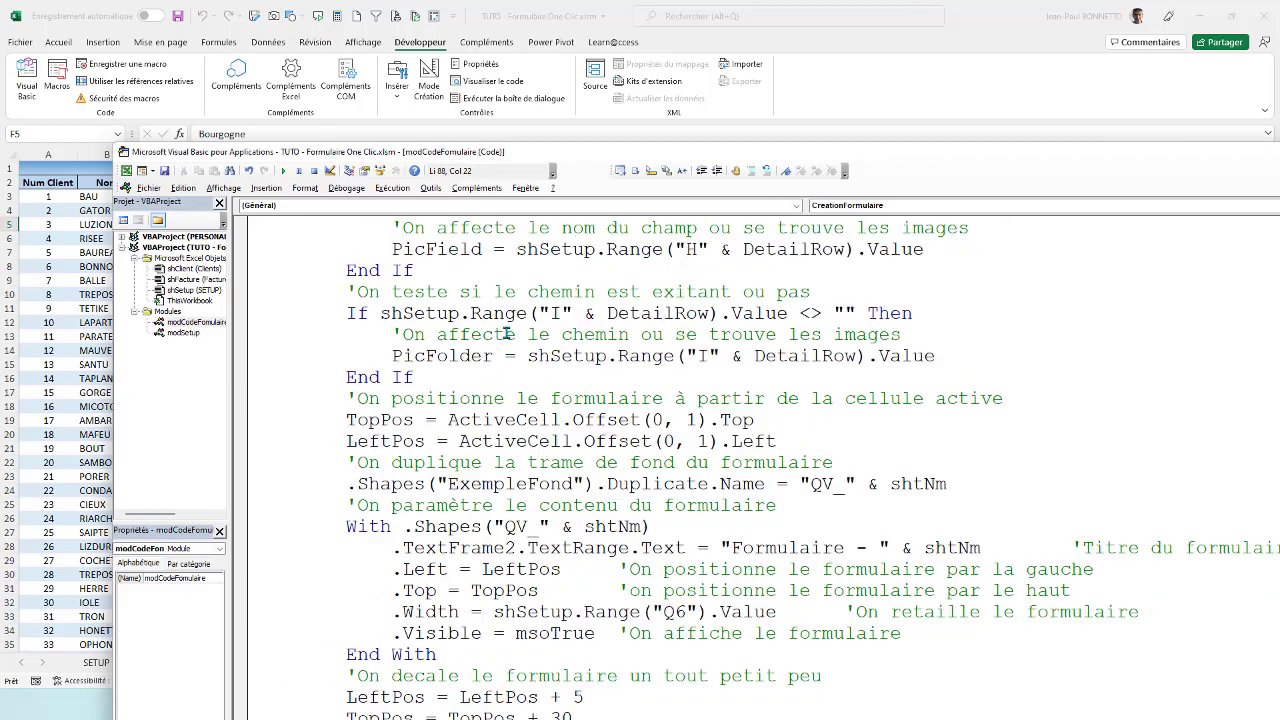
{"action": "scroll", "coordinate": [507, 334], "scroll_direction": "down", "scroll_amount": 1}
{"action": "scroll", "coordinate": [507, 335], "scroll_direction": "down", "scroll_amount": 1}
{"action": "scroll", "coordinate": [507, 336], "scroll_direction": "down", "scroll_amount": 3}
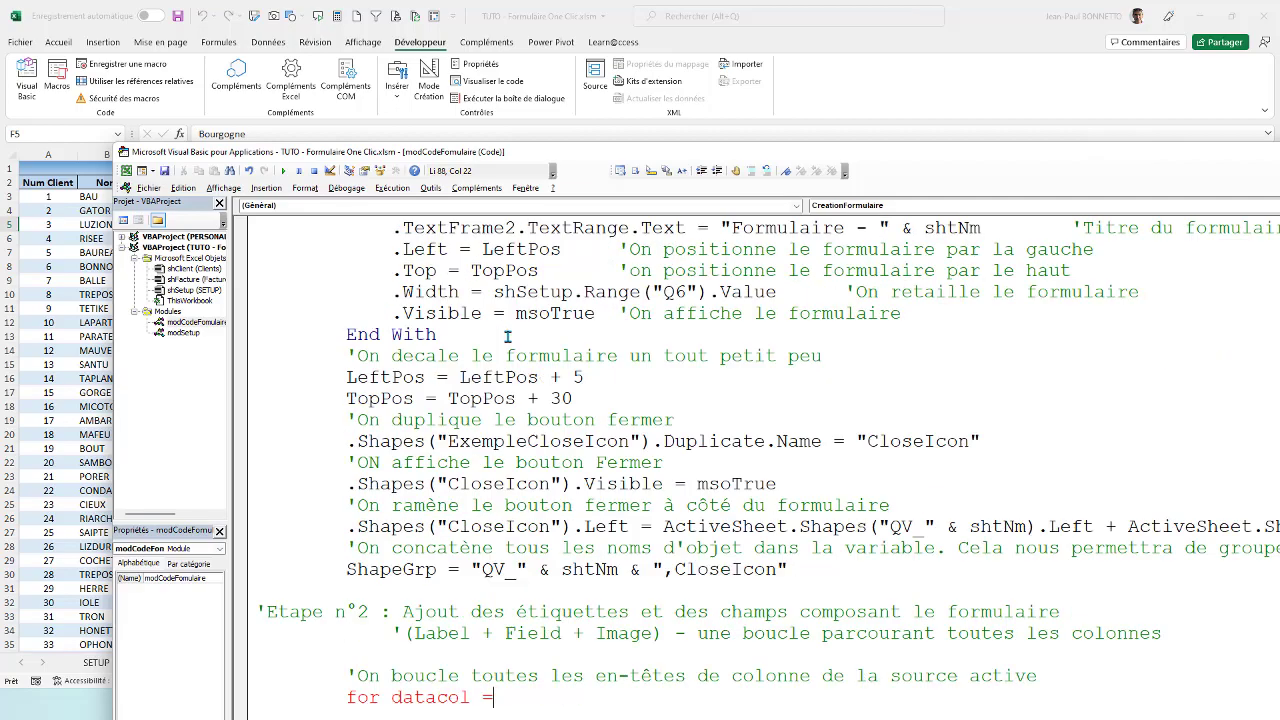
{"action": "scroll", "coordinate": [507, 336], "scroll_direction": "up", "scroll_amount": 9}
{"action": "scroll", "coordinate": [507, 335], "scroll_direction": "up", "scroll_amount": 3}
{"action": "scroll", "coordinate": [506, 334], "scroll_direction": "up", "scroll_amount": 2}
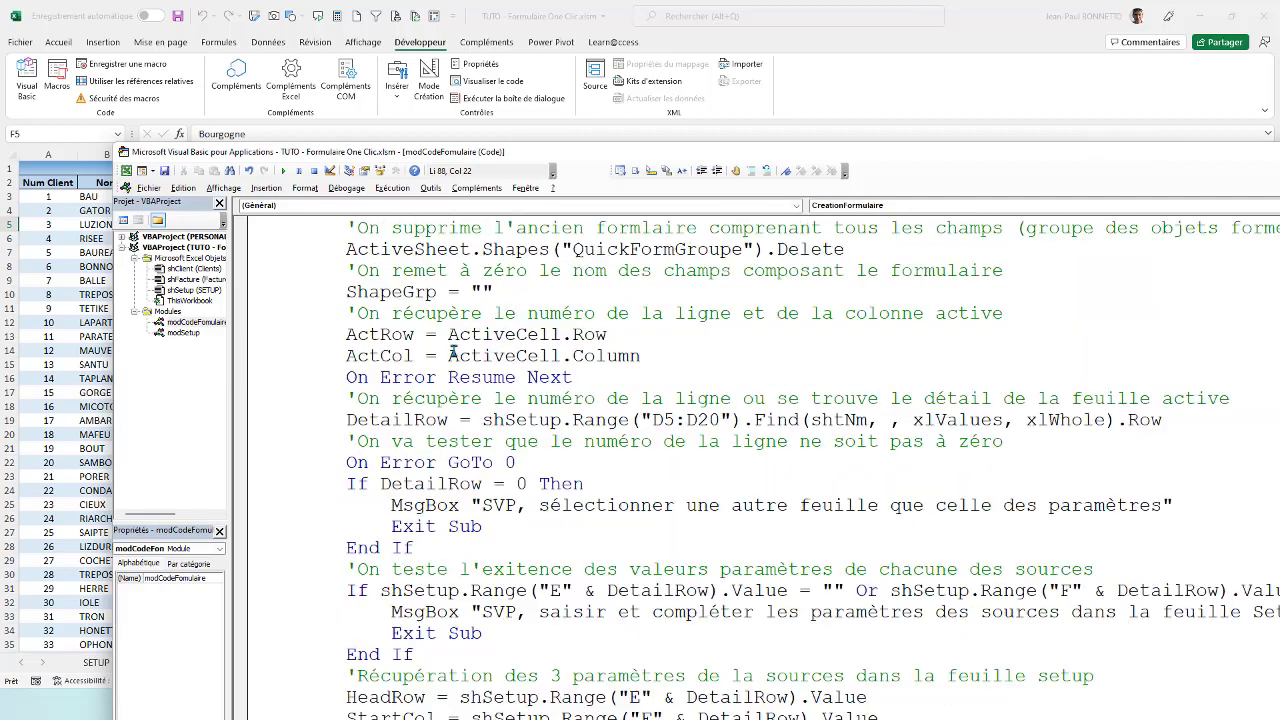
{"action": "scroll", "coordinate": [438, 392], "scroll_direction": "up", "scroll_amount": 2}
{"action": "scroll", "coordinate": [440, 392], "scroll_direction": "up", "scroll_amount": 3}
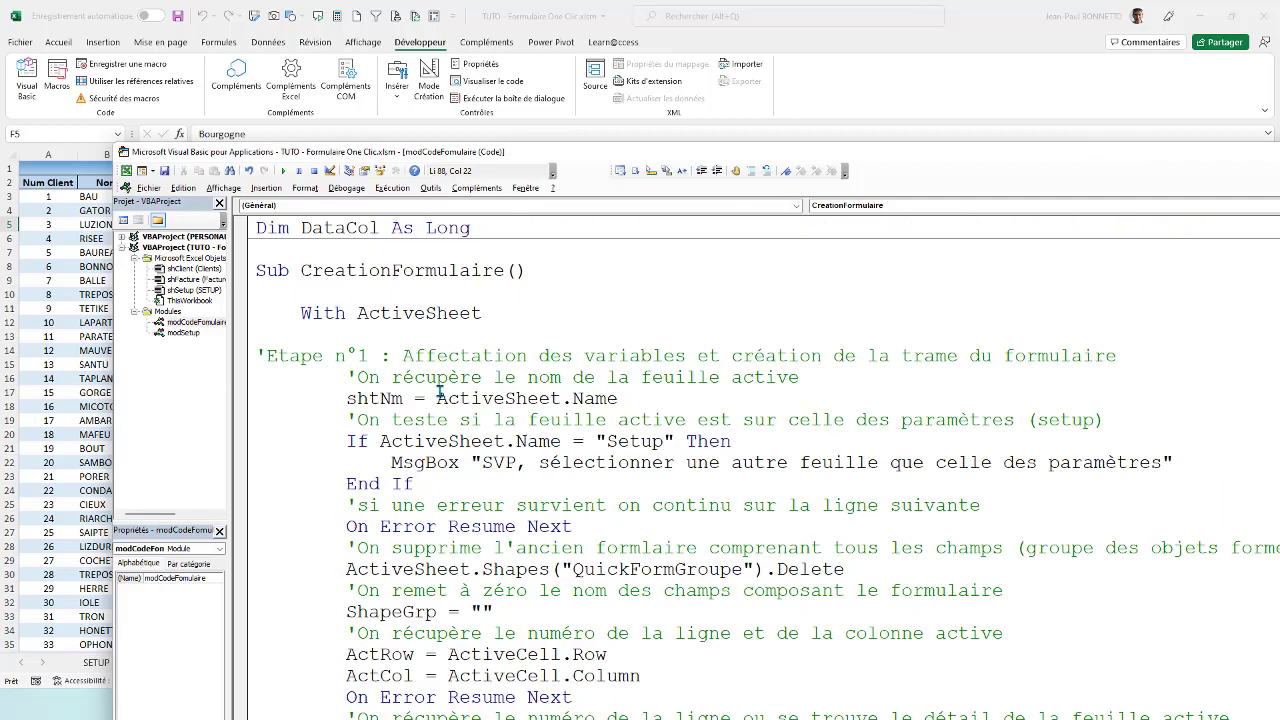
{"action": "scroll", "coordinate": [440, 392], "scroll_direction": "down", "scroll_amount": 7}
{"action": "scroll", "coordinate": [440, 392], "scroll_direction": "down", "scroll_amount": 1}
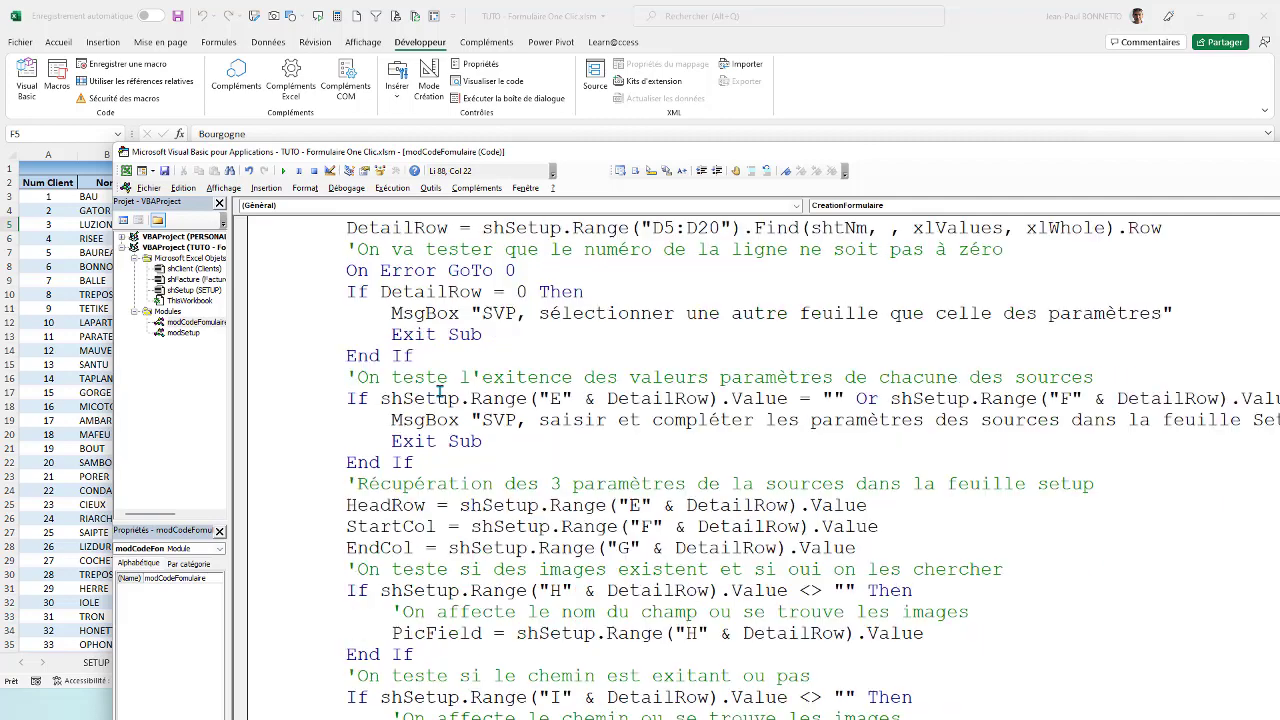
Paste StartCol as the loop's start value, followed by To.
{"action": "double_click", "coordinate": [379, 526]}
{"action": "key", "text": "ctrl+c"}
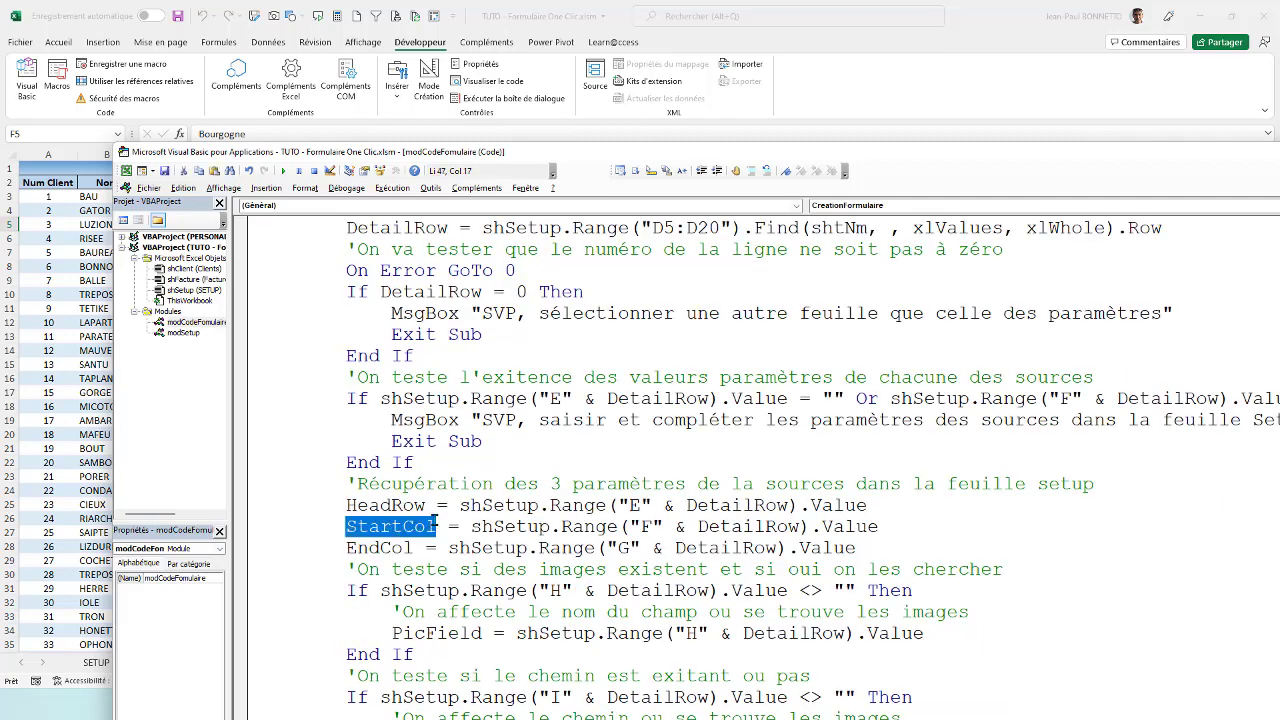
{"action": "scroll", "coordinate": [436, 524], "scroll_direction": "down", "scroll_amount": 5}
{"action": "scroll", "coordinate": [440, 523], "scroll_direction": "down", "scroll_amount": 8}
{"action": "scroll", "coordinate": [449, 523], "scroll_direction": "down", "scroll_amount": 1}
{"action": "left_click", "coordinate": [554, 386]}
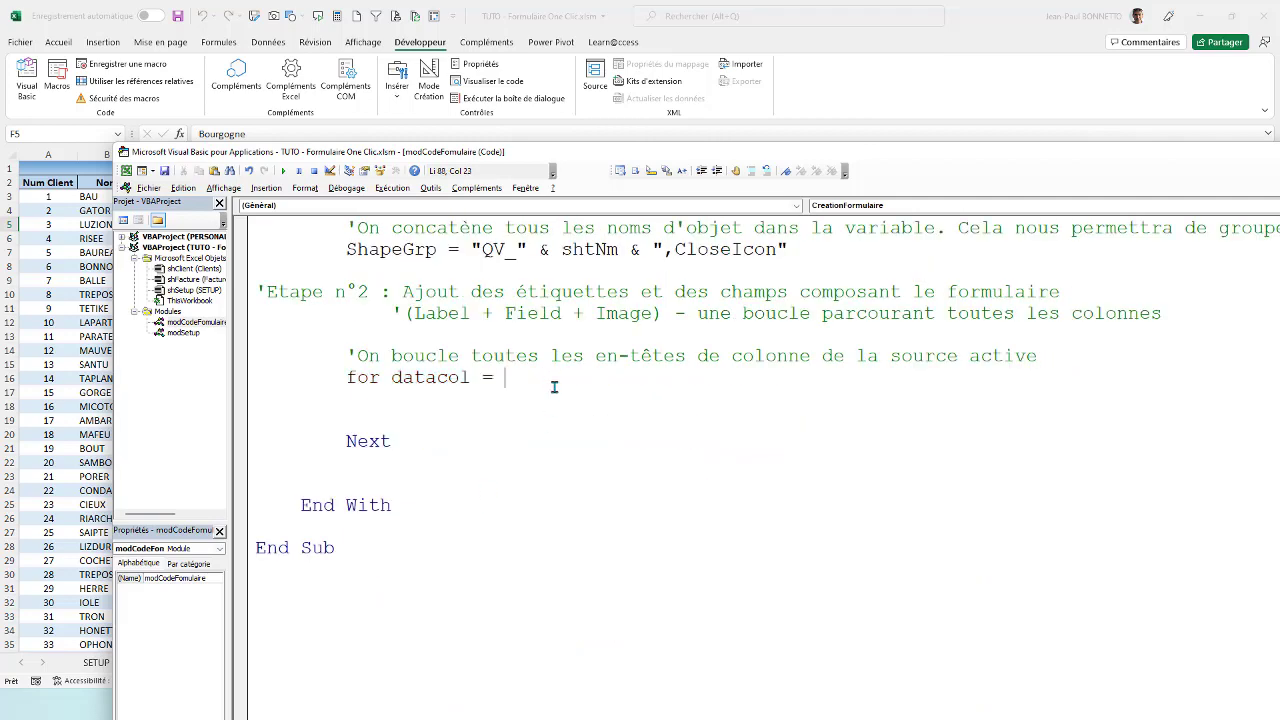
{"action": "key", "text": "ctrl+v"}
{"action": "type", "text": "to"}
{"action": "left_click", "coordinate": [491, 331]}
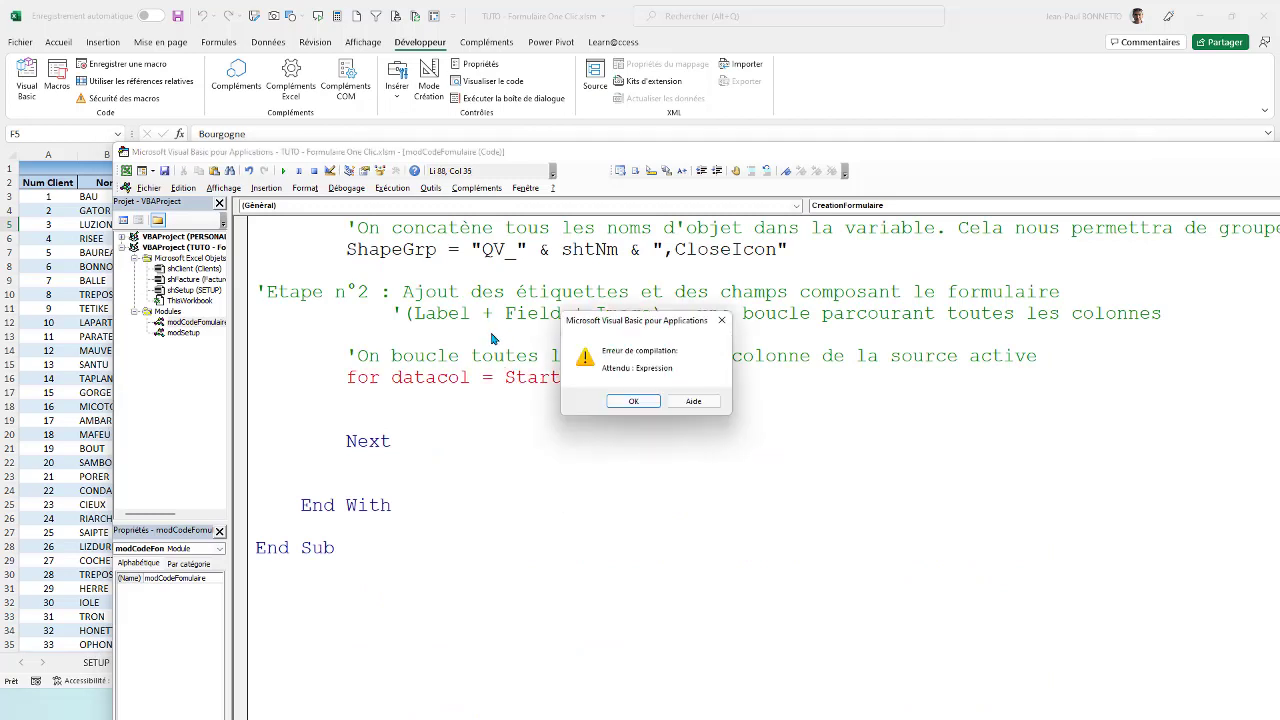
{"action": "left_click", "coordinate": [643, 400]}
Remove the stray V after To and paste EndCol as the loop's end value.
{"action": "scroll", "coordinate": [540, 325], "scroll_direction": "up", "scroll_amount": 10}
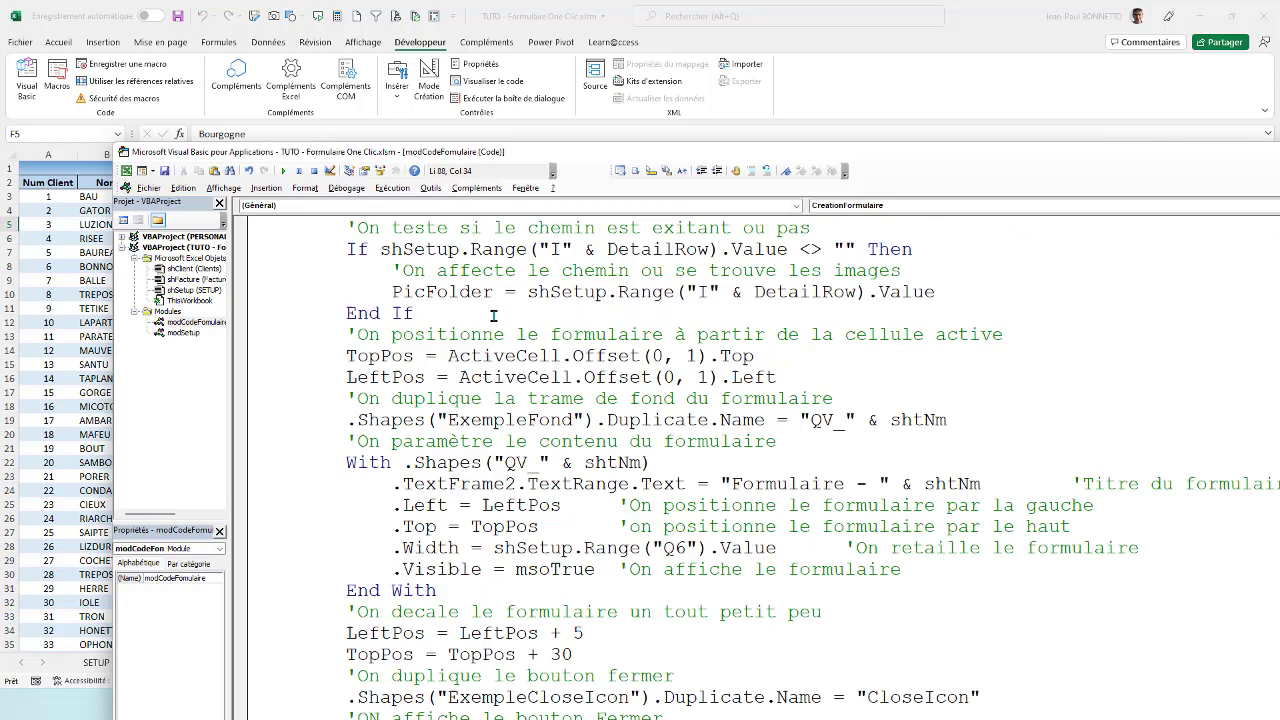
{"action": "scroll", "coordinate": [492, 316], "scroll_direction": "up", "scroll_amount": 2}
{"action": "scroll", "coordinate": [492, 316], "scroll_direction": "up", "scroll_amount": 1}
{"action": "scroll", "coordinate": [492, 316], "scroll_direction": "up", "scroll_amount": 1}
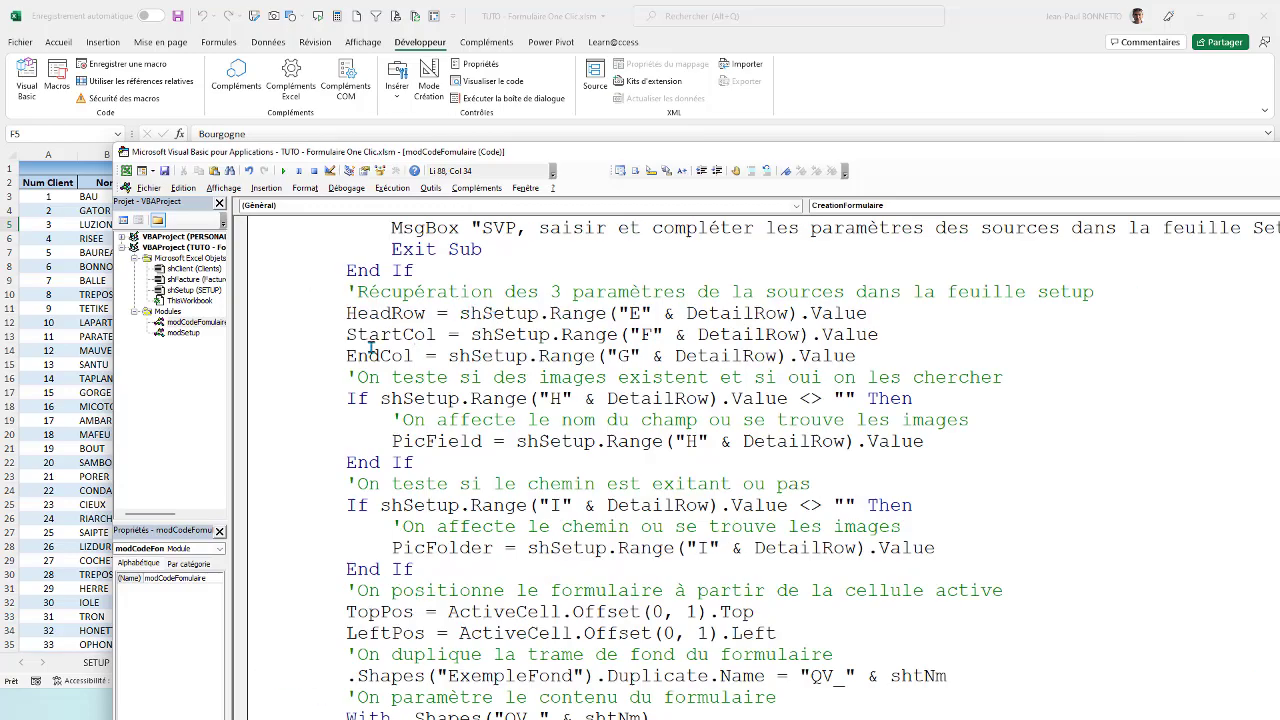
{"action": "left_click", "coordinate": [381, 355]}
{"action": "double_click", "coordinate": [381, 355]}
{"action": "scroll", "coordinate": [471, 362], "scroll_direction": "down", "scroll_amount": 6}
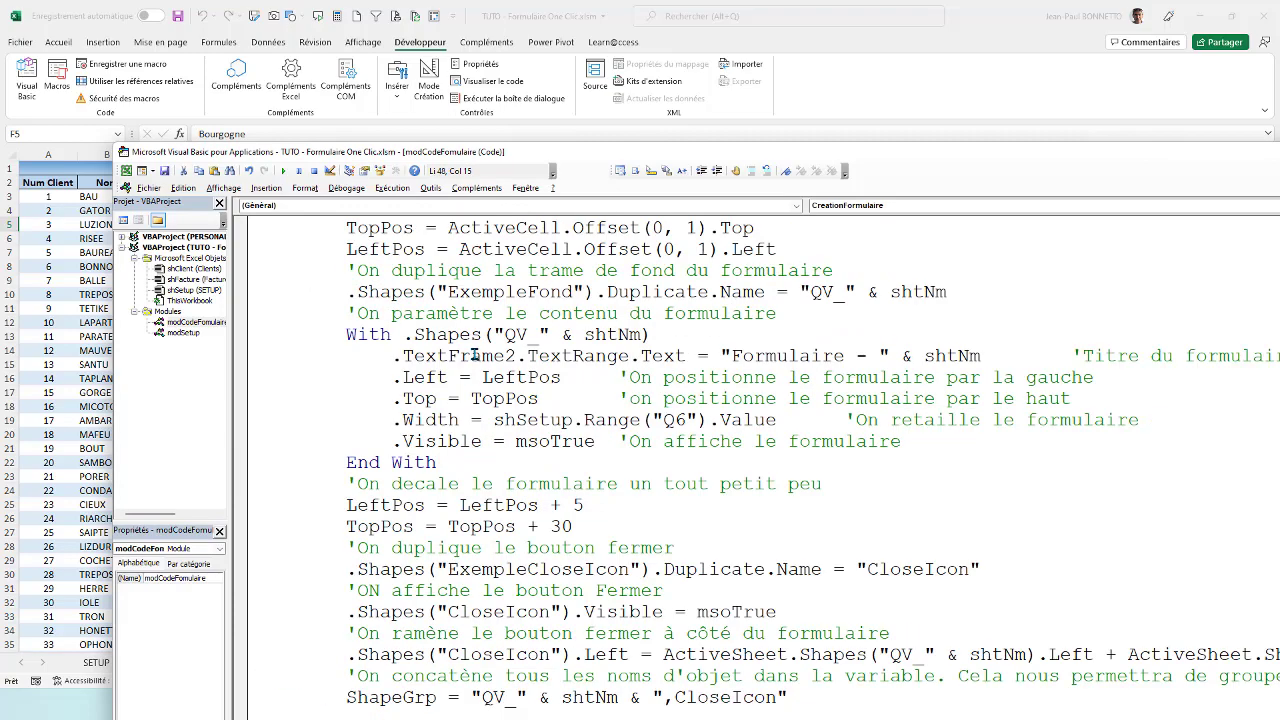
{"action": "scroll", "coordinate": [471, 362], "scroll_direction": "down", "scroll_amount": 6}
{"action": "left_click", "coordinate": [680, 440]}
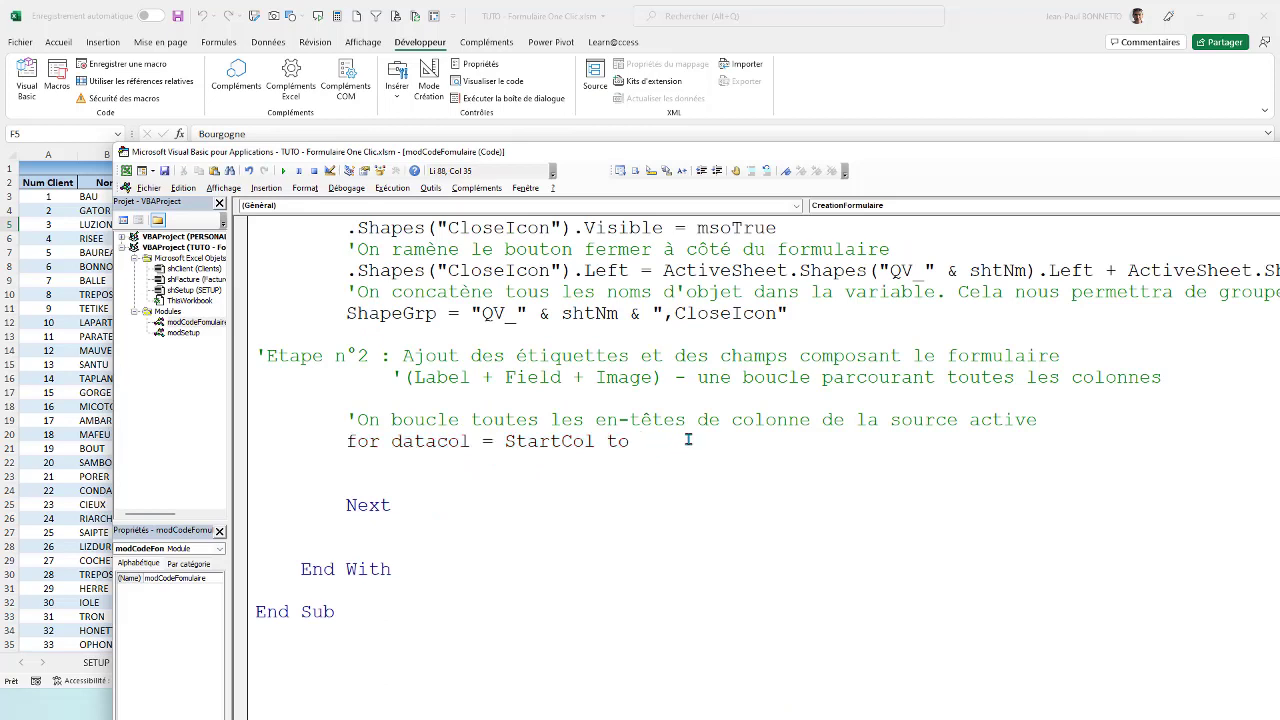
{"action": "left_click", "coordinate": [656, 313]}
{"action": "left_click", "coordinate": [654, 442]}
{"action": "double_click", "coordinate": [646, 441]}
{"action": "scroll", "coordinate": [560, 310], "scroll_direction": "up", "scroll_amount": 6}
{"action": "scroll", "coordinate": [560, 310], "scroll_direction": "up", "scroll_amount": 1}
{"action": "scroll", "coordinate": [560, 310], "scroll_direction": "up", "scroll_amount": 2}
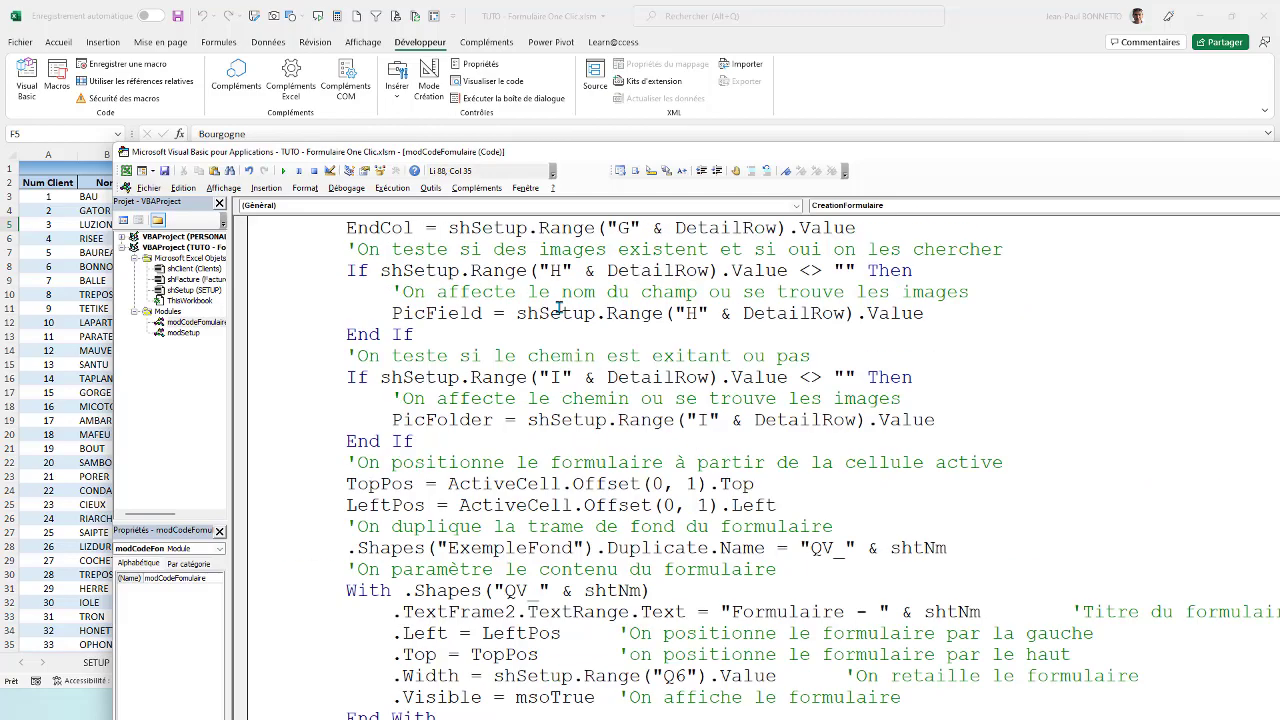
{"action": "scroll", "coordinate": [560, 310], "scroll_direction": "up", "scroll_amount": 2}
{"action": "key", "text": "Delete"}
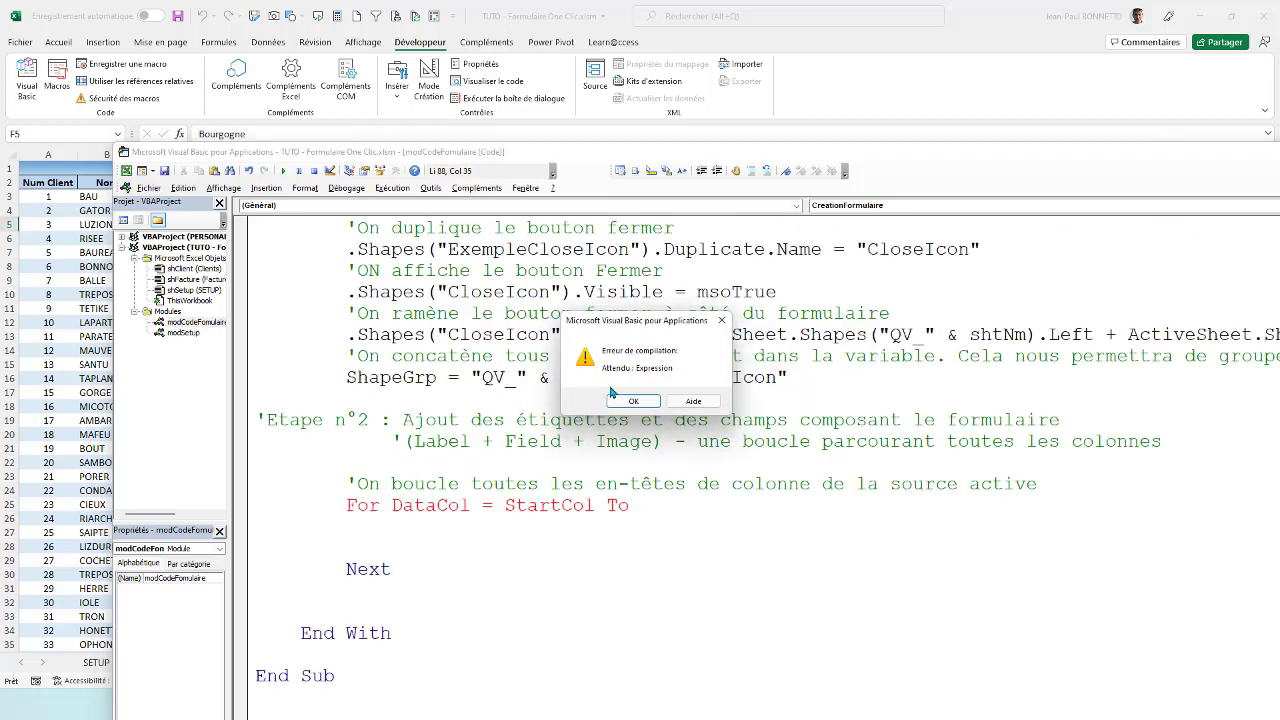
{"action": "left_click", "coordinate": [614, 396]}
{"action": "scroll", "coordinate": [392, 343], "scroll_direction": "up", "scroll_amount": 5}
{"action": "scroll", "coordinate": [392, 343], "scroll_direction": "up", "scroll_amount": 4}
{"action": "scroll", "coordinate": [392, 343], "scroll_direction": "up", "scroll_amount": 3}
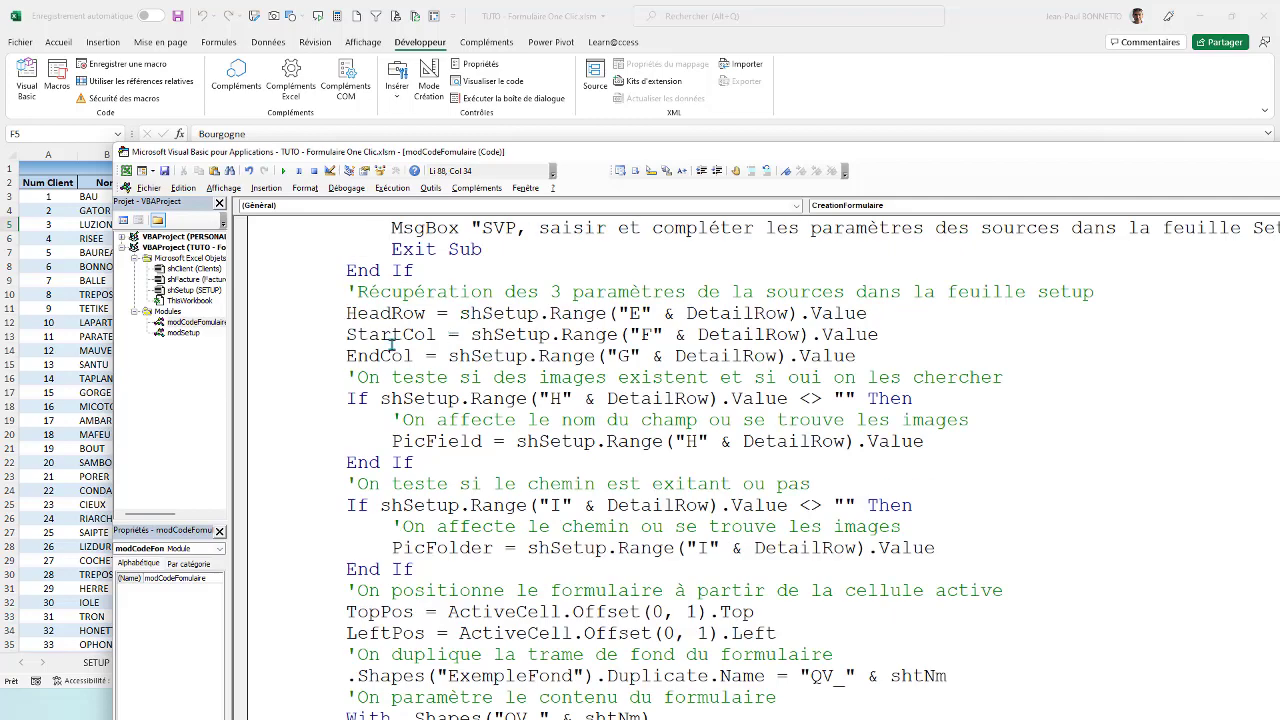
{"action": "left_click", "coordinate": [381, 356]}
{"action": "double_click", "coordinate": [381, 356]}
{"action": "key", "text": "ctrl+c"}
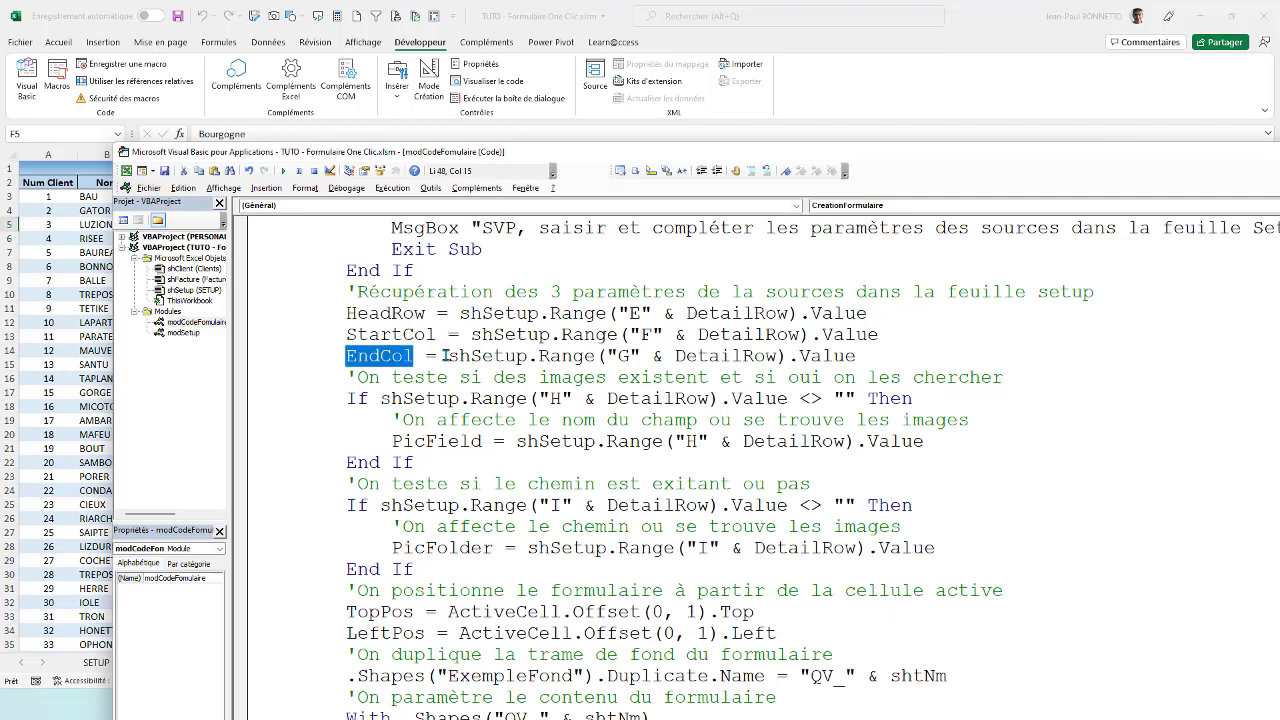
{"action": "scroll", "coordinate": [634, 351], "scroll_direction": "down", "scroll_amount": 11}
{"action": "scroll", "coordinate": [634, 351], "scroll_direction": "down", "scroll_amount": 2}
{"action": "left_click", "coordinate": [680, 317]}
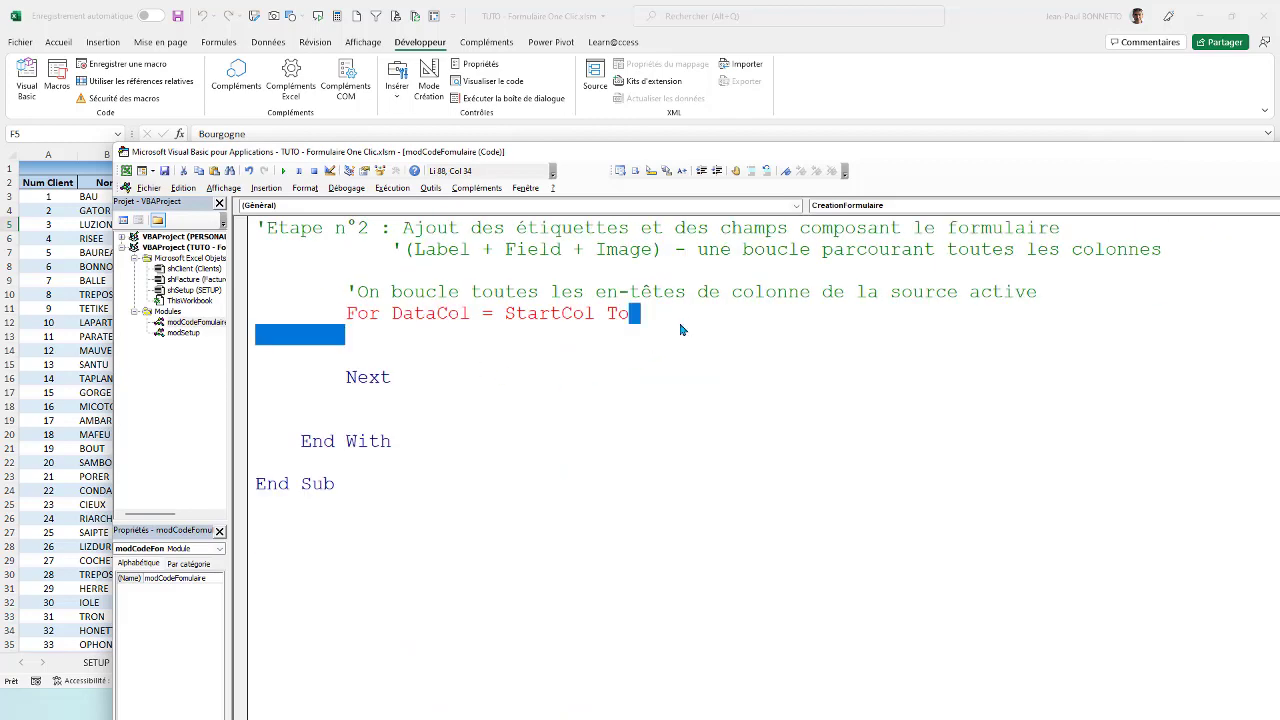
{"action": "key", "text": "ctrl+v"}
Close the loop with Next DataCol.
{"action": "left_click", "coordinate": [605, 271]}
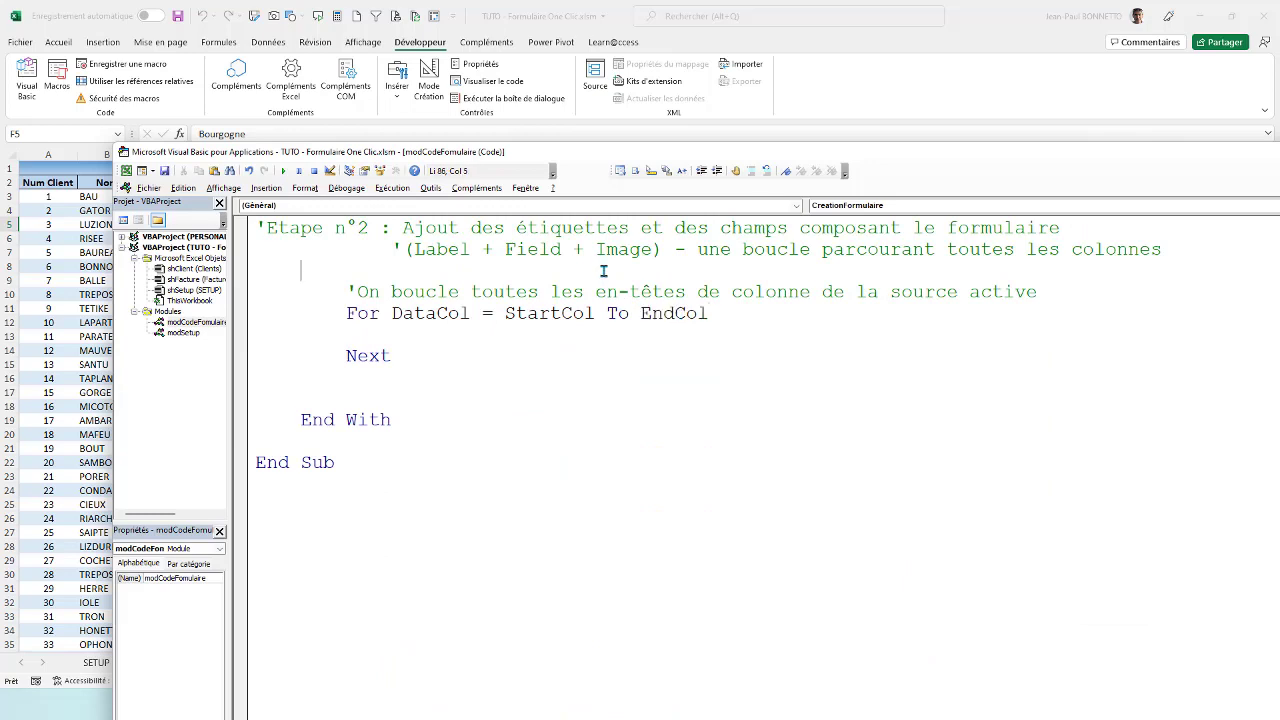
{"action": "double_click", "coordinate": [421, 315]}
{"action": "key", "text": "ctrl+c"}
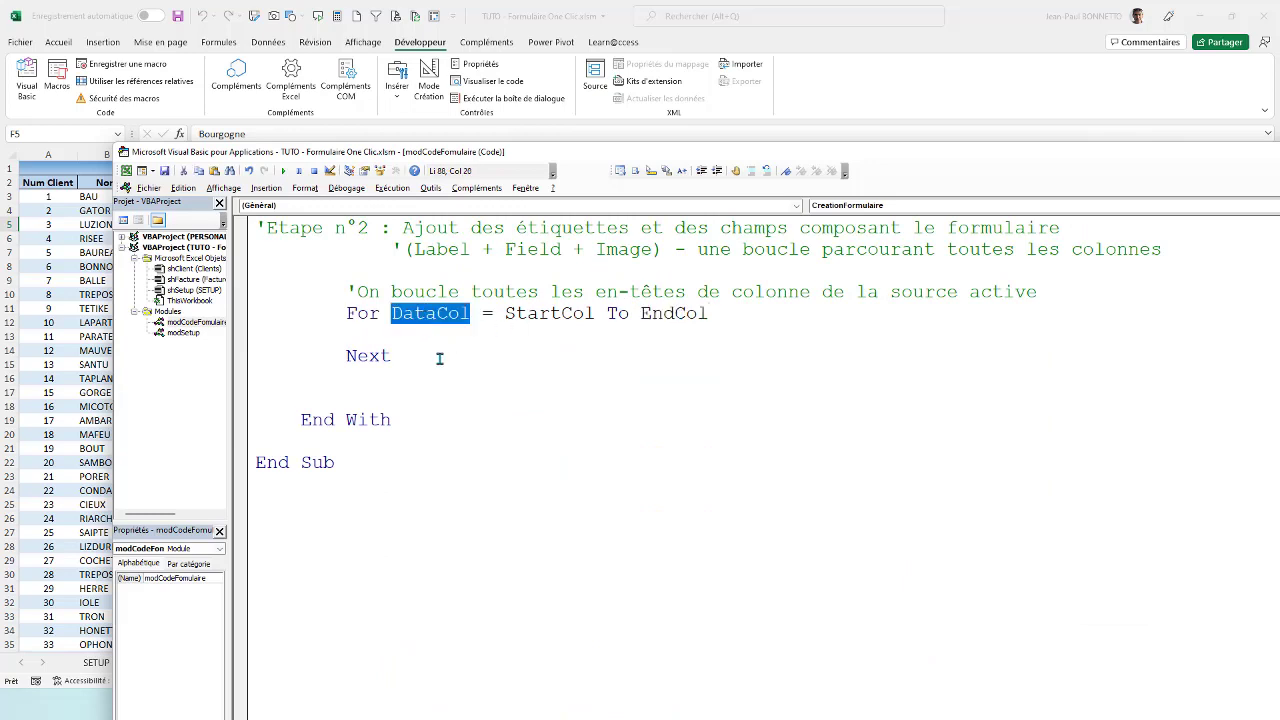
{"action": "left_click", "coordinate": [458, 355]}
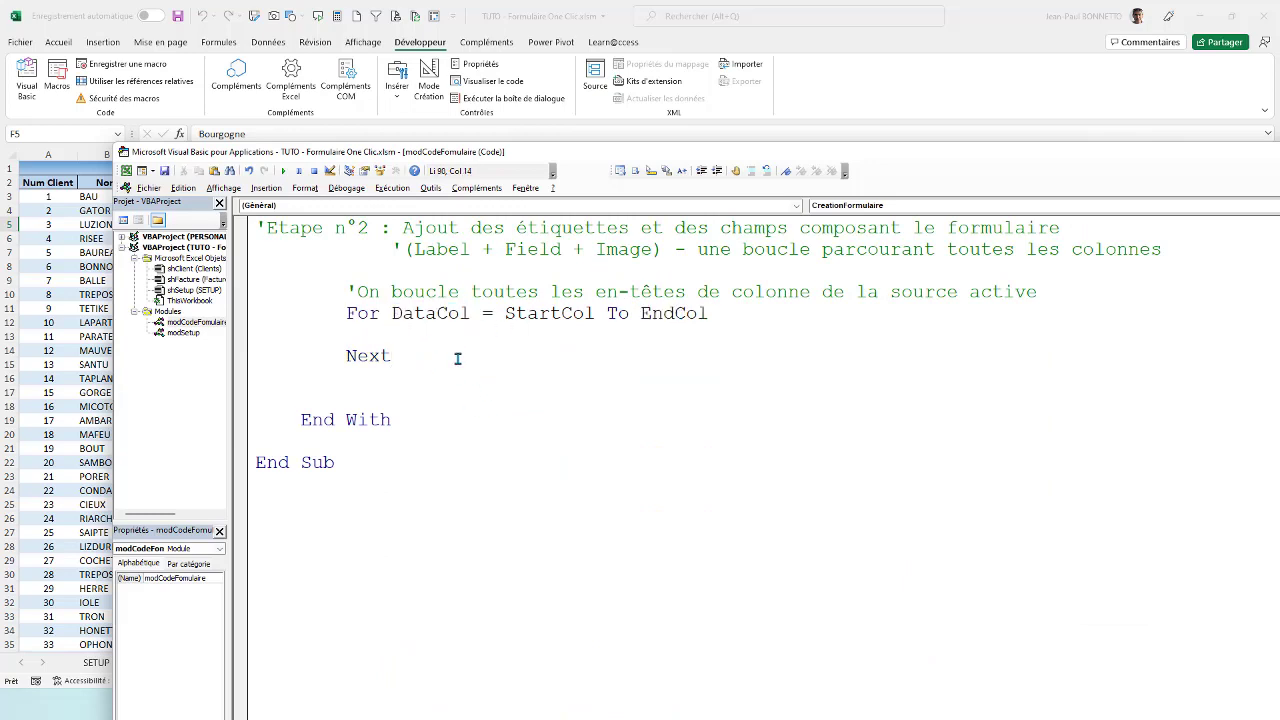
{"action": "key", "text": "ctrl+v"}
Start a comment line inside the DataCol loop and lower the editor to reveal the client table.
{"action": "left_click", "coordinate": [391, 335]}
{"action": "left_click", "coordinate": [356, 334]}
{"action": "key", "text": "Return"}
{"action": "key", "text": "Return"}
{"action": "key", "text": "Return"}
{"action": "key", "text": "Return"}
{"action": "key", "text": "Return"}
{"action": "key", "text": "Return"}
{"action": "key", "text": "Return"}
{"action": "key", "text": "Return"}
{"action": "key", "text": "Return"}
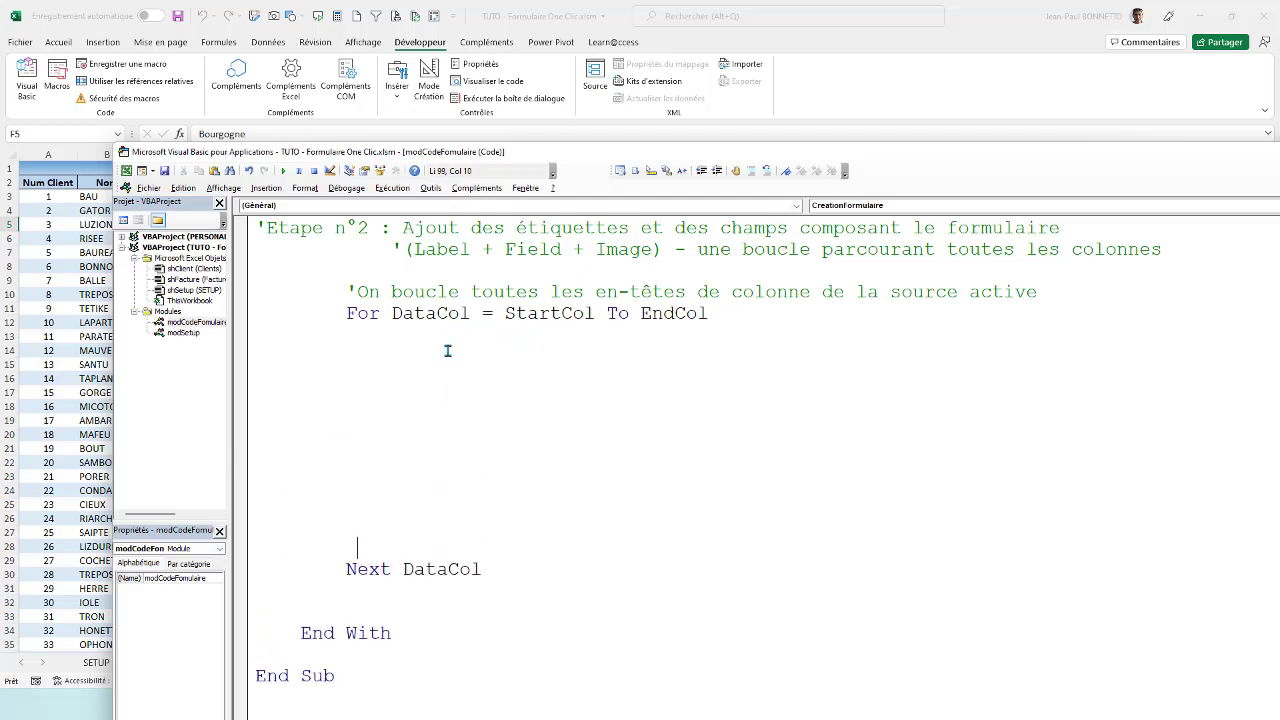
{"action": "left_click", "coordinate": [396, 335]}
{"action": "key", "text": "Return"}
{"action": "type", "text": "'"}
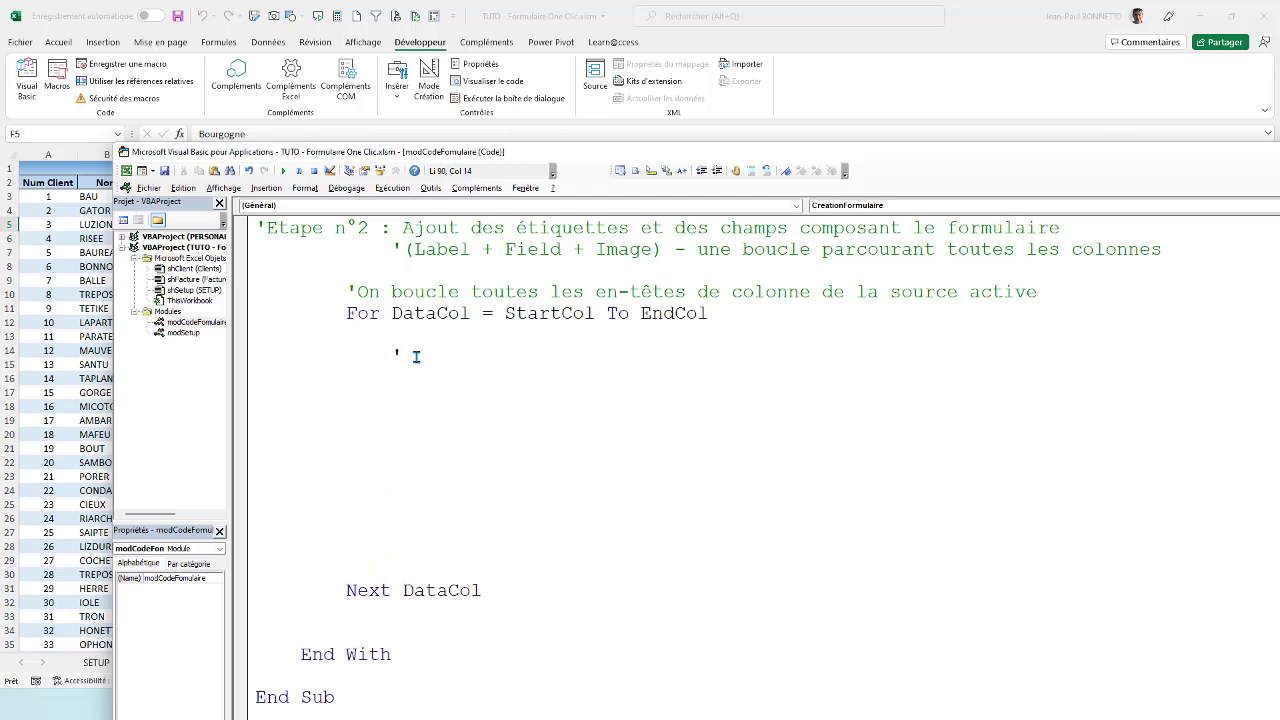
{"action": "left_click_drag", "start_coordinate": [753, 162], "coordinate": [728, 245]}
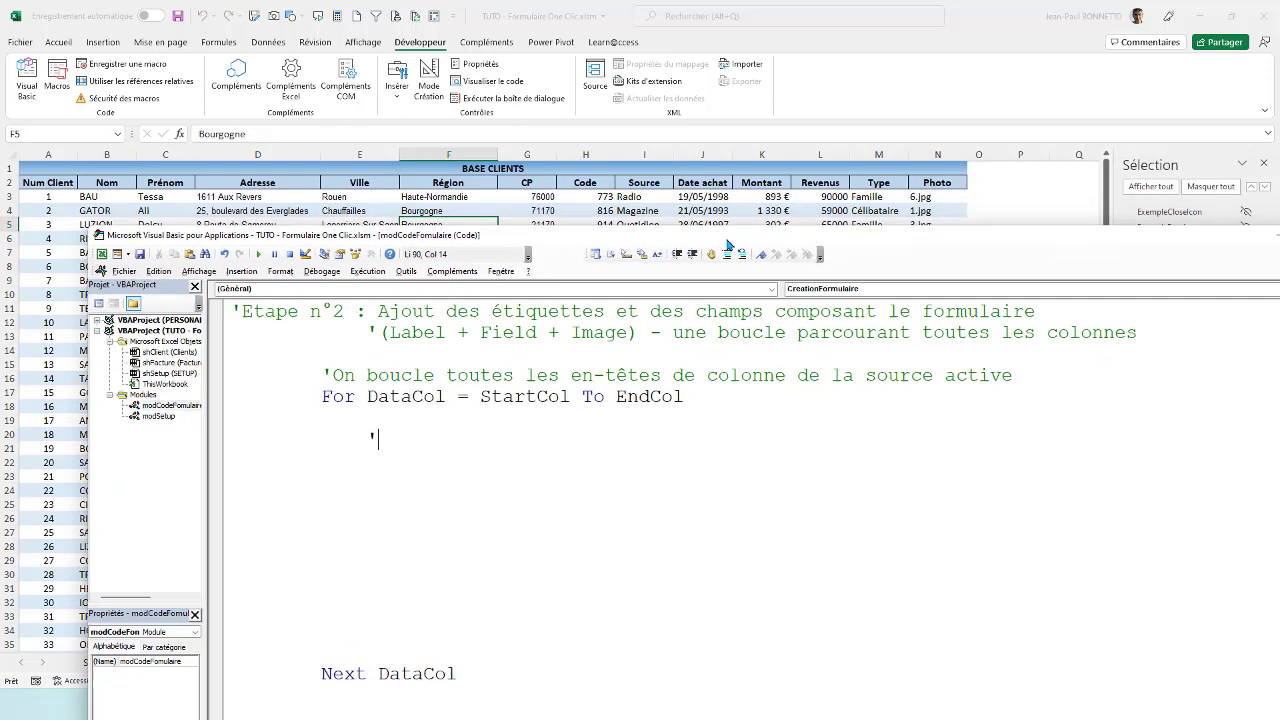
{"action": "left_click_drag", "start_coordinate": [950, 245], "coordinate": [911, 287]}
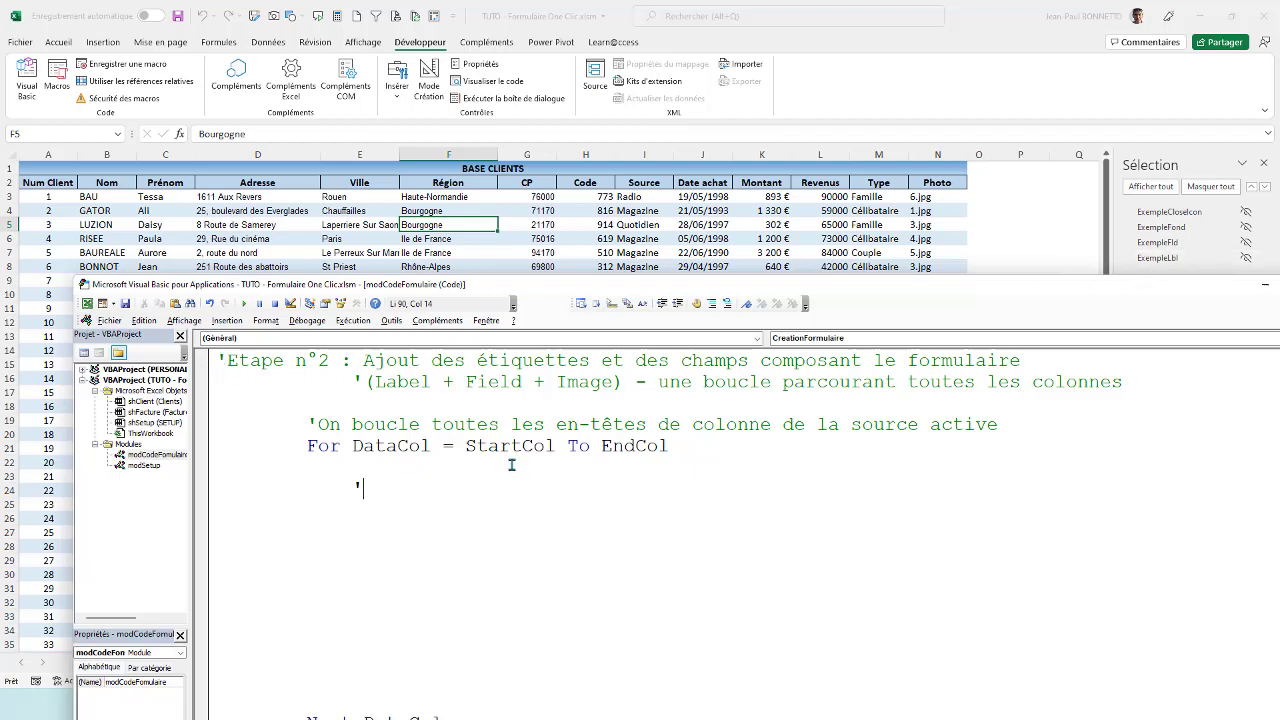
Add the comment 'On duplique le label pour le nouveau champ' in the column loop.
{"action": "type", "text": "On dupli"}
{"action": "type", "text": "que les lal"}
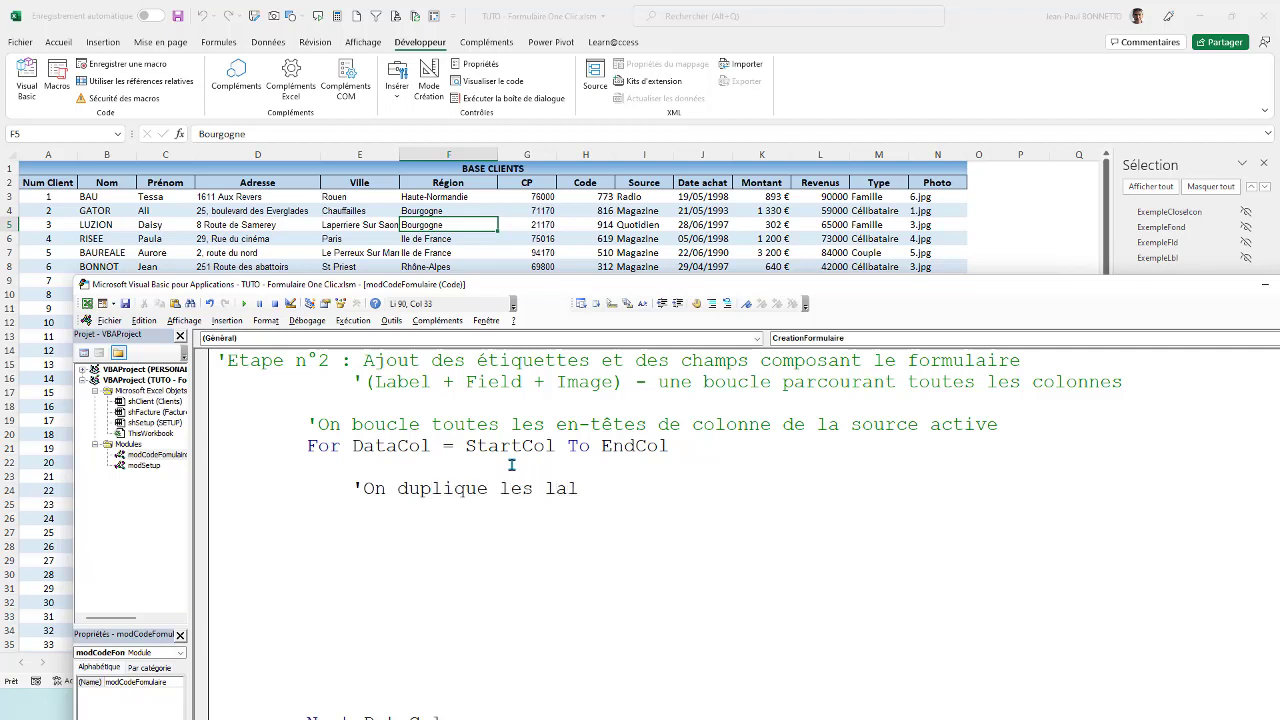
{"action": "type", "text": "ber"}
{"action": "key", "text": "BackSpace"}
{"action": "type", "text": "l"}
{"action": "key", "text": "BackSpace"}
{"action": "key", "text": "BackSpace"}
{"action": "key", "text": "BackSpace"}
{"action": "key", "text": "BackSpace"}
{"action": "key", "text": "BackSpace"}
{"action": "key", "text": "BackSpace"}
{"action": "key", "text": "BackSpace"}
{"action": "key", "text": "BackSpace"}
{"action": "type", "text": "label "}
{"action": "type", "text": "pour le nou"}
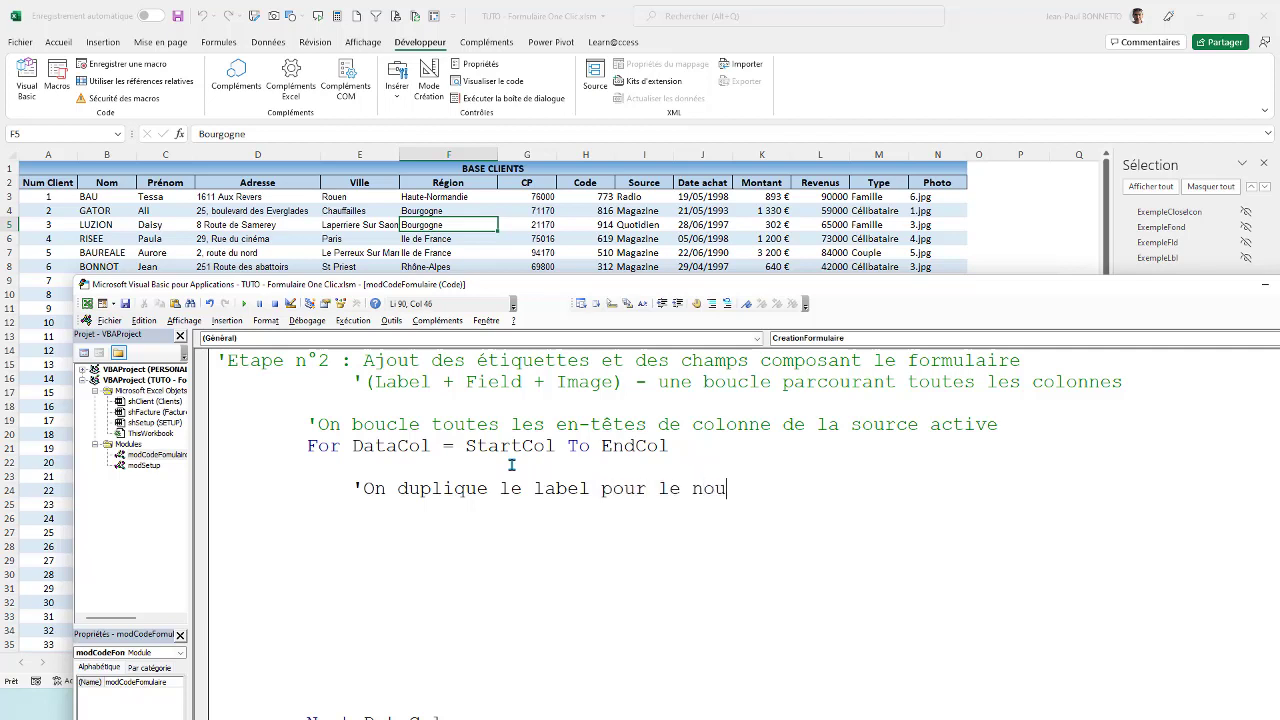
{"action": "type", "text": "veau champ"}
{"action": "key", "text": "Return"}
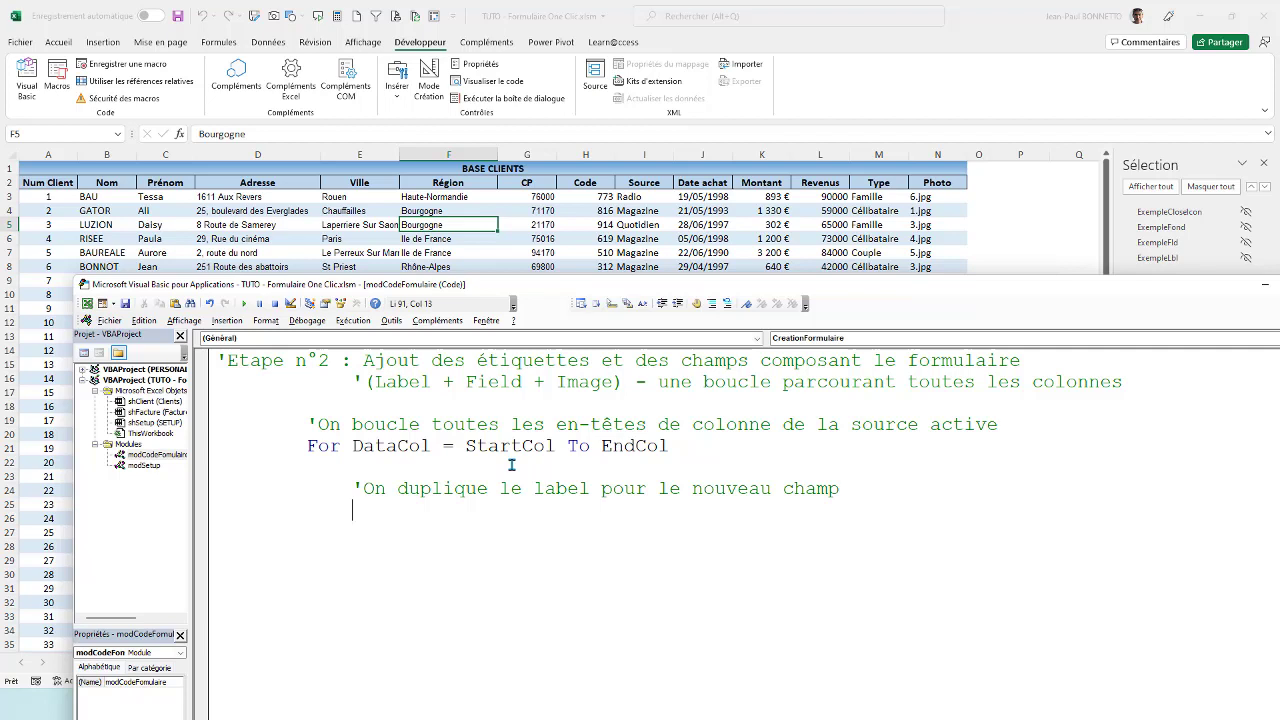
Add a line duplicating shape ExempleLbl and naming the copy "Lablel" & DataCol.
{"action": "type", "text": ".shapes("}
{"action": "type", "text": "\""}
{"action": "type", "text": "Exe"}
{"action": "type", "text": "mpleL"}
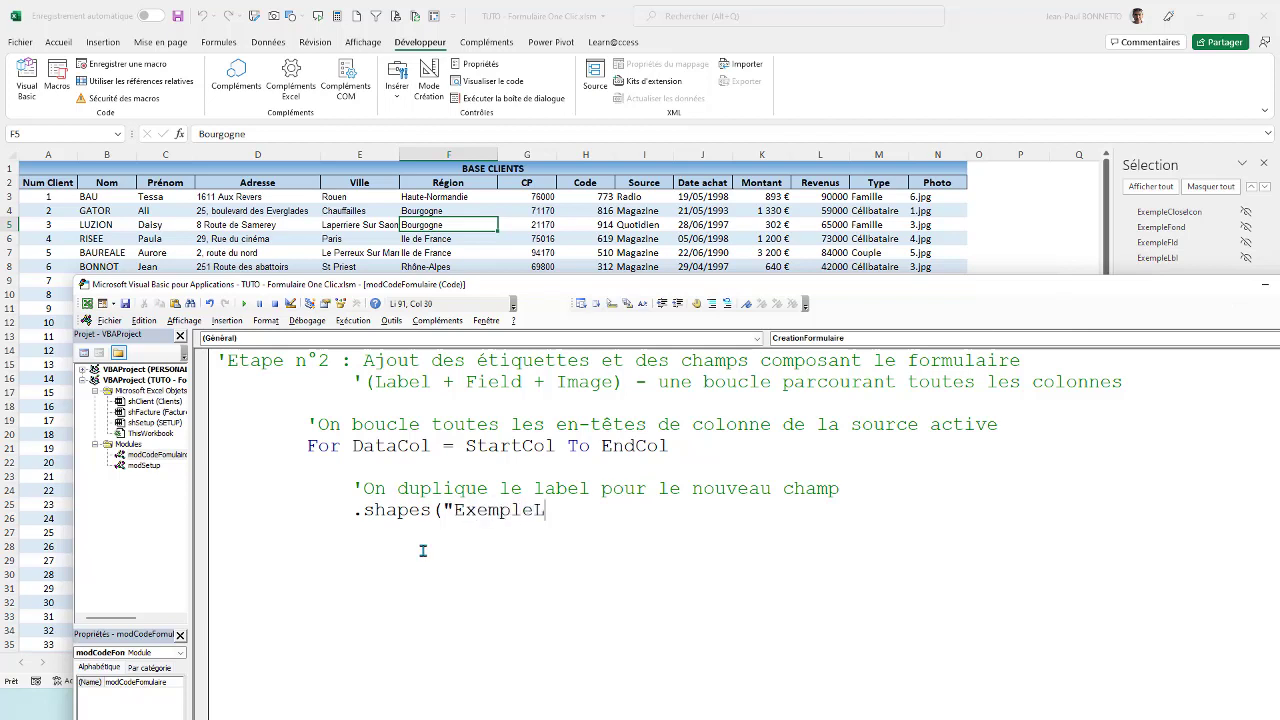
{"action": "type", "text": "bl"}
{"action": "type", "text": "\").D"}
{"action": "type", "text": "uplic"}
{"action": "type", "text": "ate."}
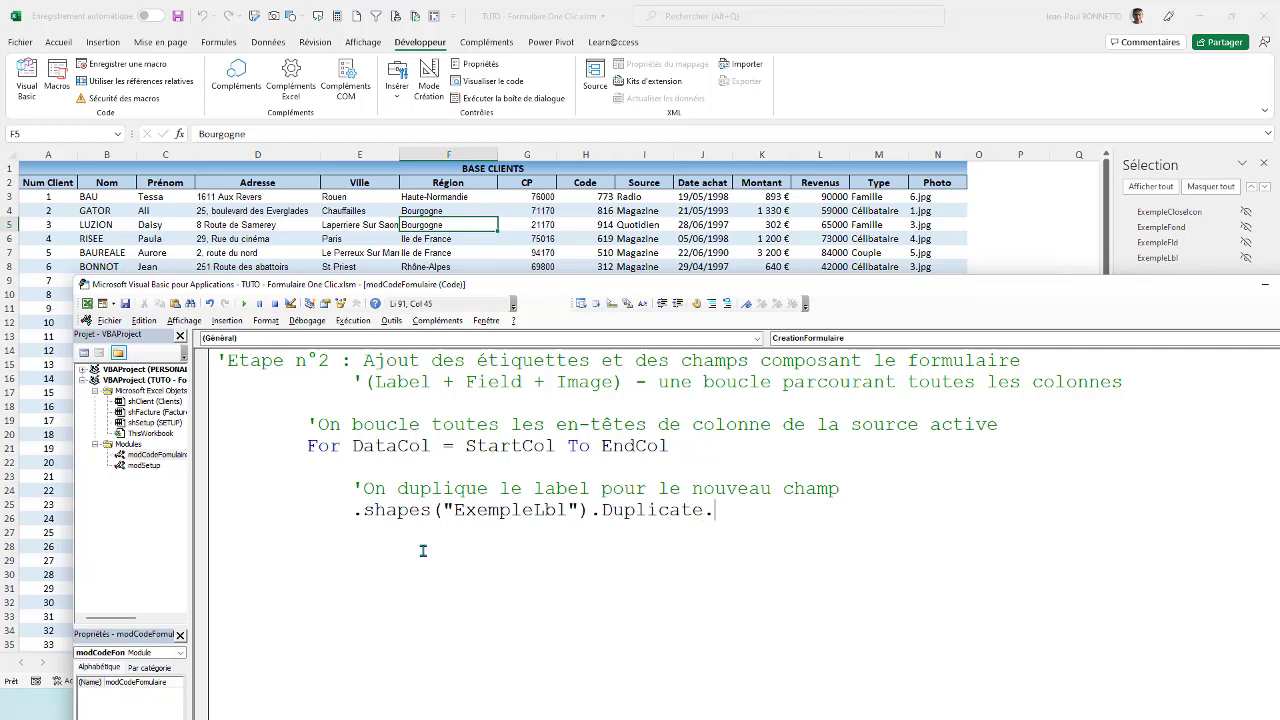
{"action": "type", "text": "name = "}
{"action": "type", "text": "\""}
{"action": "type", "text": "LAbel"}
{"action": "key", "text": "BackSpace"}
{"action": "key", "text": "BackSpace"}
{"action": "key", "text": "BackSpace"}
{"action": "key", "text": "BackSpace"}
{"action": "type", "text": "ablel"}
{"action": "type", "text": "\""}
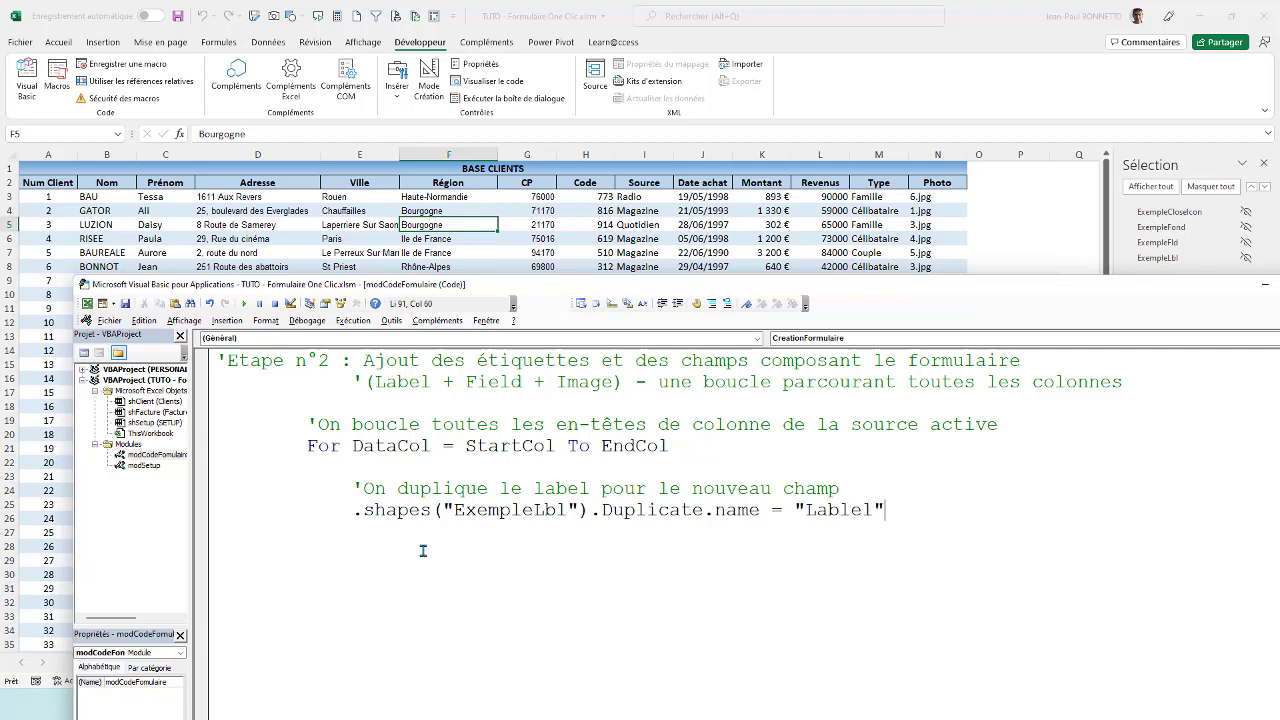
{"action": "type", "text": "é"}
{"action": "key", "text": "BackSpace"}
{"action": "key", "text": "BackSpace"}
{"action": "type", "text": "datacol"}
{"action": "left_click", "coordinate": [616, 487]}
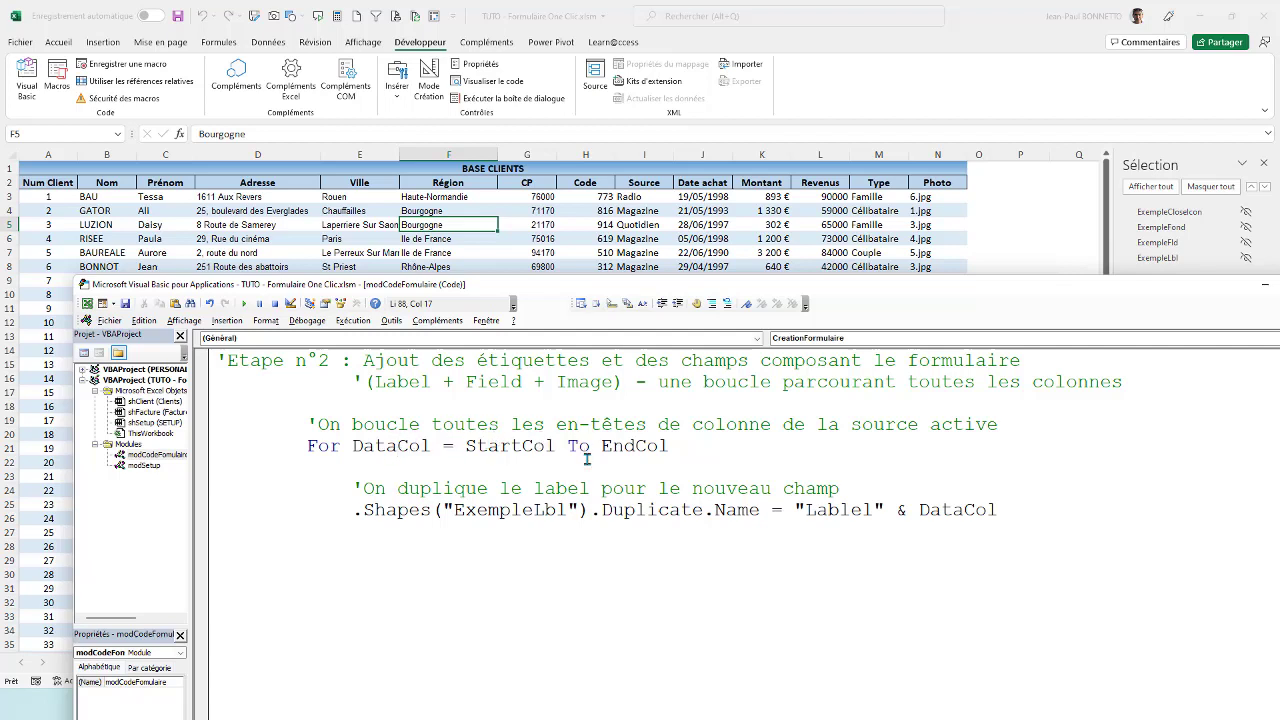
Add the comment 'Création de l'étiquette' below the Duplicate line.
{"action": "left_click", "coordinate": [1015, 505]}
{"action": "key", "text": "Return"}
{"action": "type", "text": "Créa"}
{"action": "type", "text": "tion de l'"}
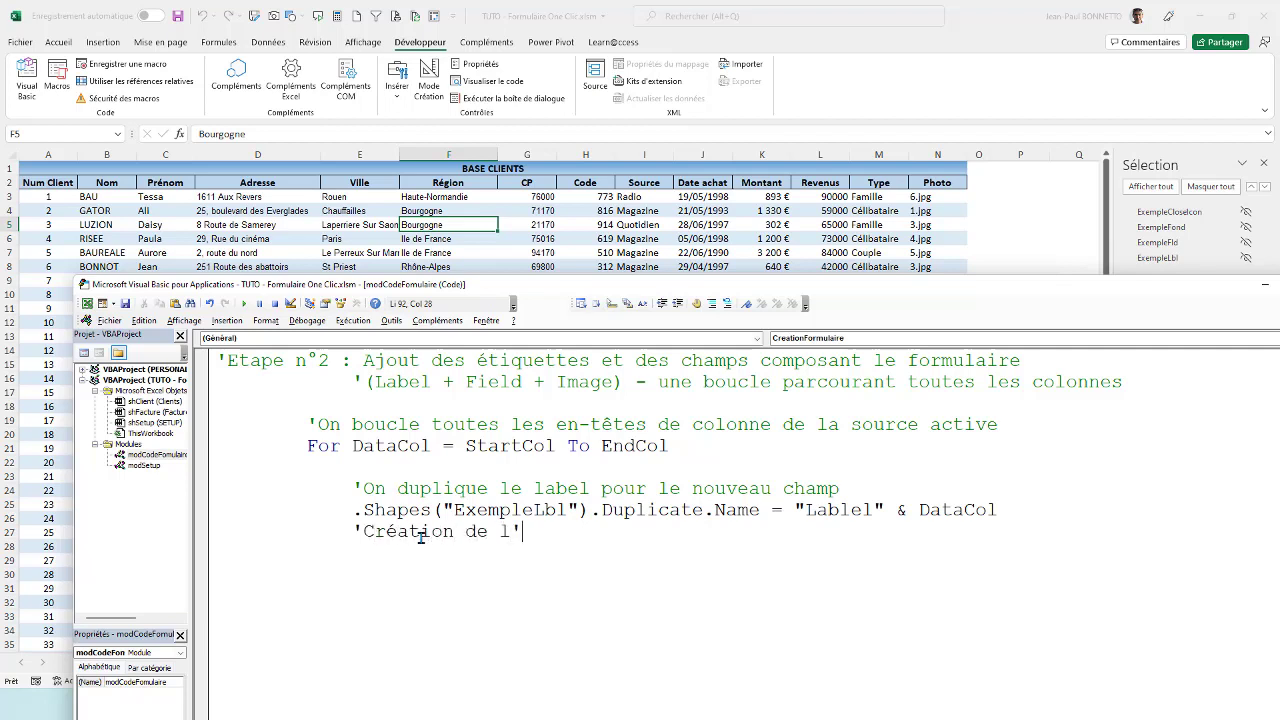
{"action": "type", "text": "étiquette"}
{"action": "key", "text": "Return"}
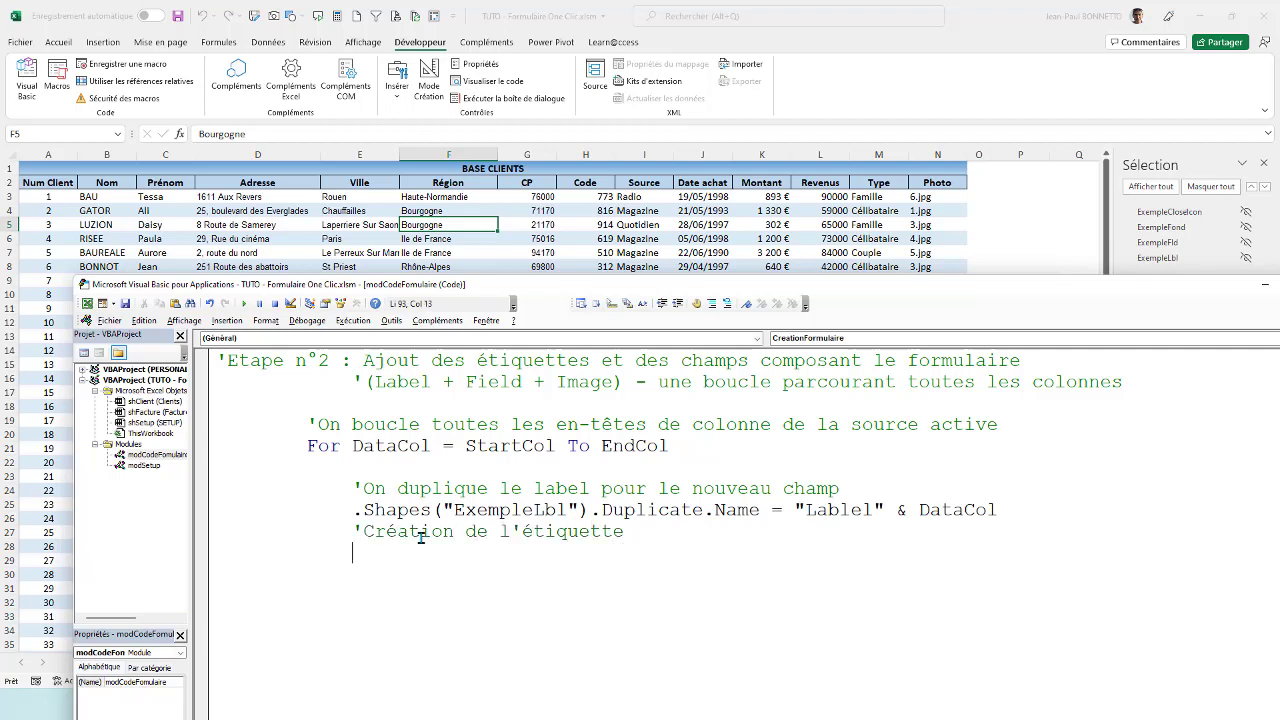
Begin a With .shapes statement on the empty line under that comment.
{"action": "scroll", "coordinate": [416, 432], "scroll_direction": "up", "scroll_amount": 3}
{"action": "scroll", "coordinate": [416, 432], "scroll_direction": "up", "scroll_amount": 2}
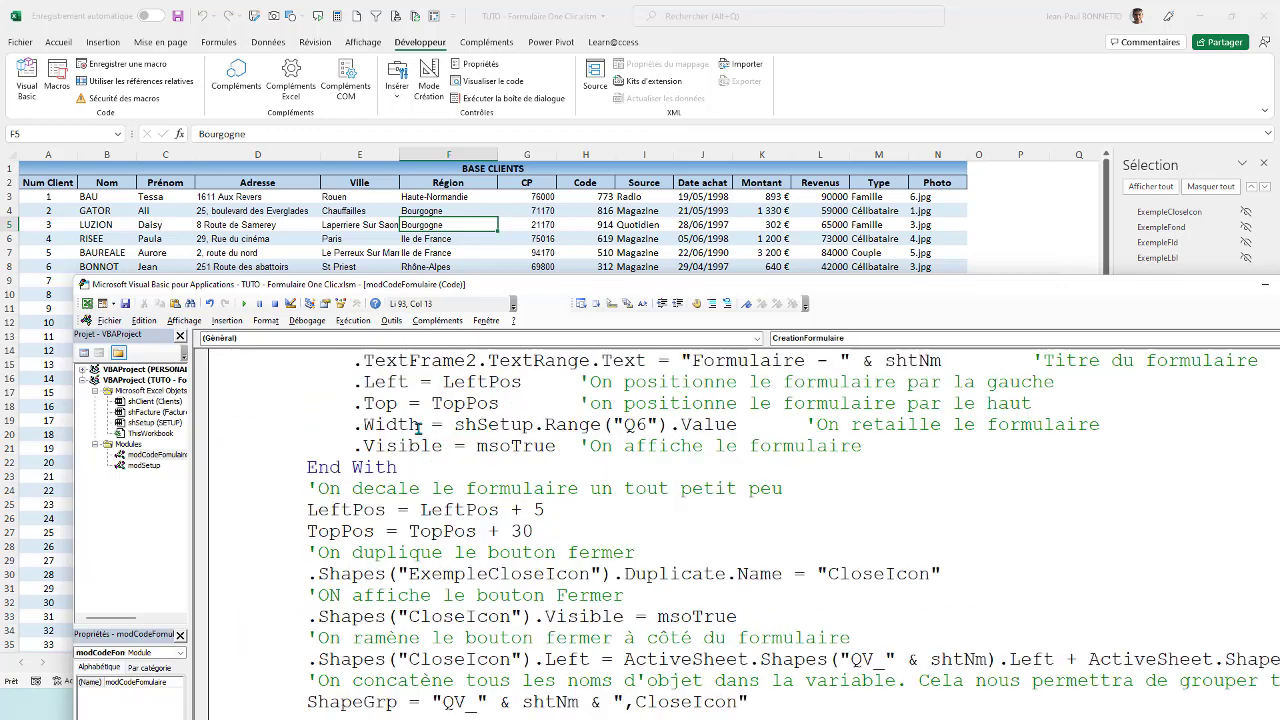
{"action": "scroll", "coordinate": [418, 430], "scroll_direction": "up", "scroll_amount": 1}
{"action": "scroll", "coordinate": [421, 425], "scroll_direction": "up", "scroll_amount": 1}
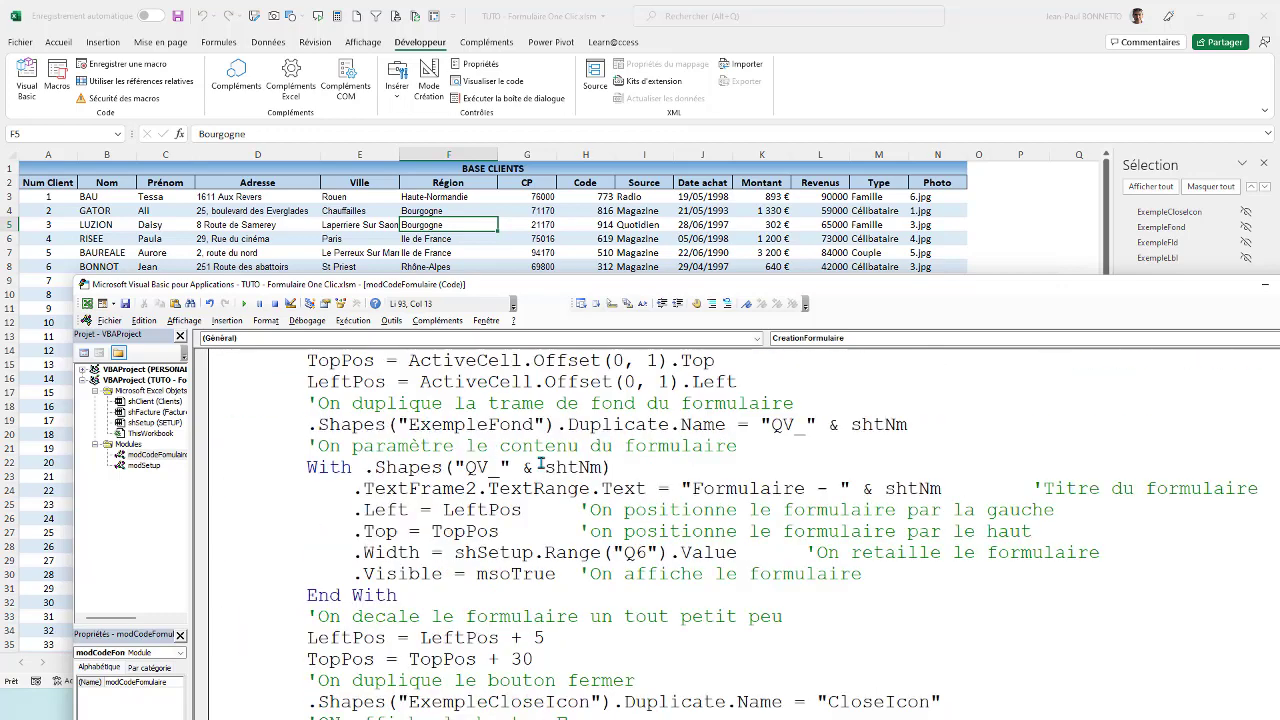
{"action": "scroll", "coordinate": [395, 472], "scroll_direction": "down", "scroll_amount": 1}
{"action": "scroll", "coordinate": [388, 465], "scroll_direction": "down", "scroll_amount": 3}
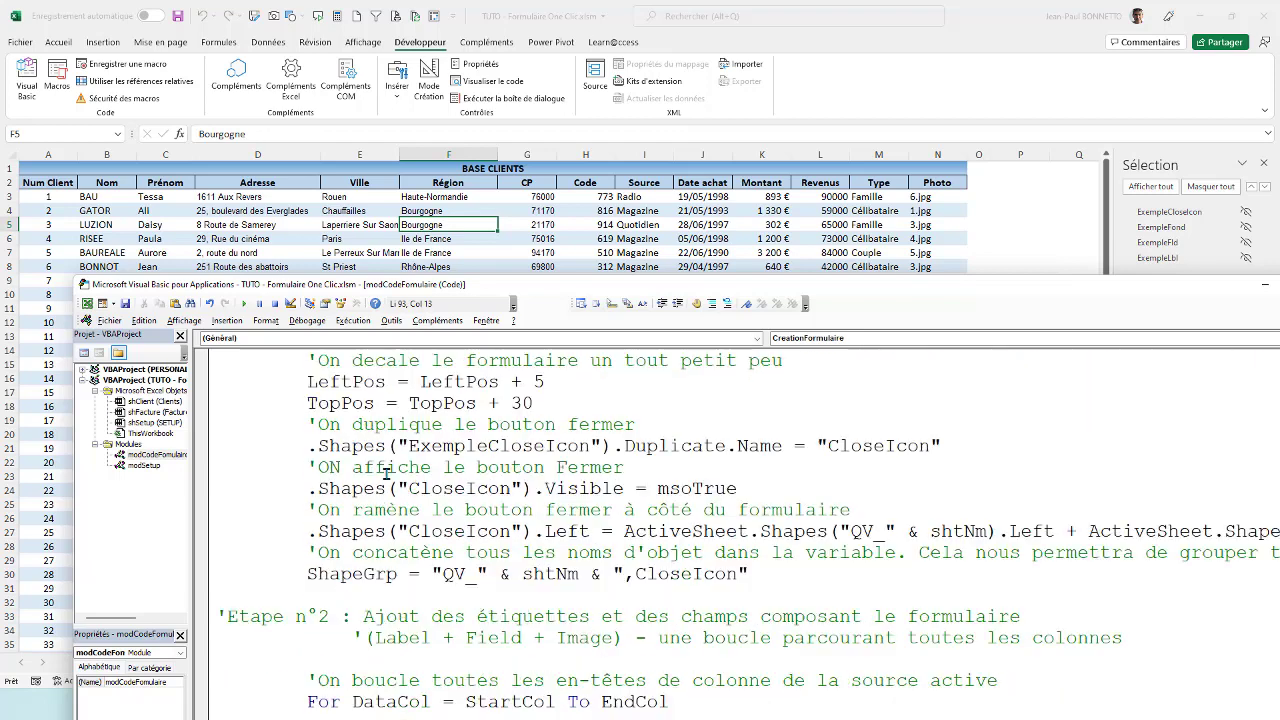
{"action": "left_click", "coordinate": [884, 441]}
{"action": "scroll", "coordinate": [514, 468], "scroll_direction": "down", "scroll_amount": 3}
{"action": "scroll", "coordinate": [514, 467], "scroll_direction": "down", "scroll_amount": 3}
{"action": "left_click", "coordinate": [364, 553]}
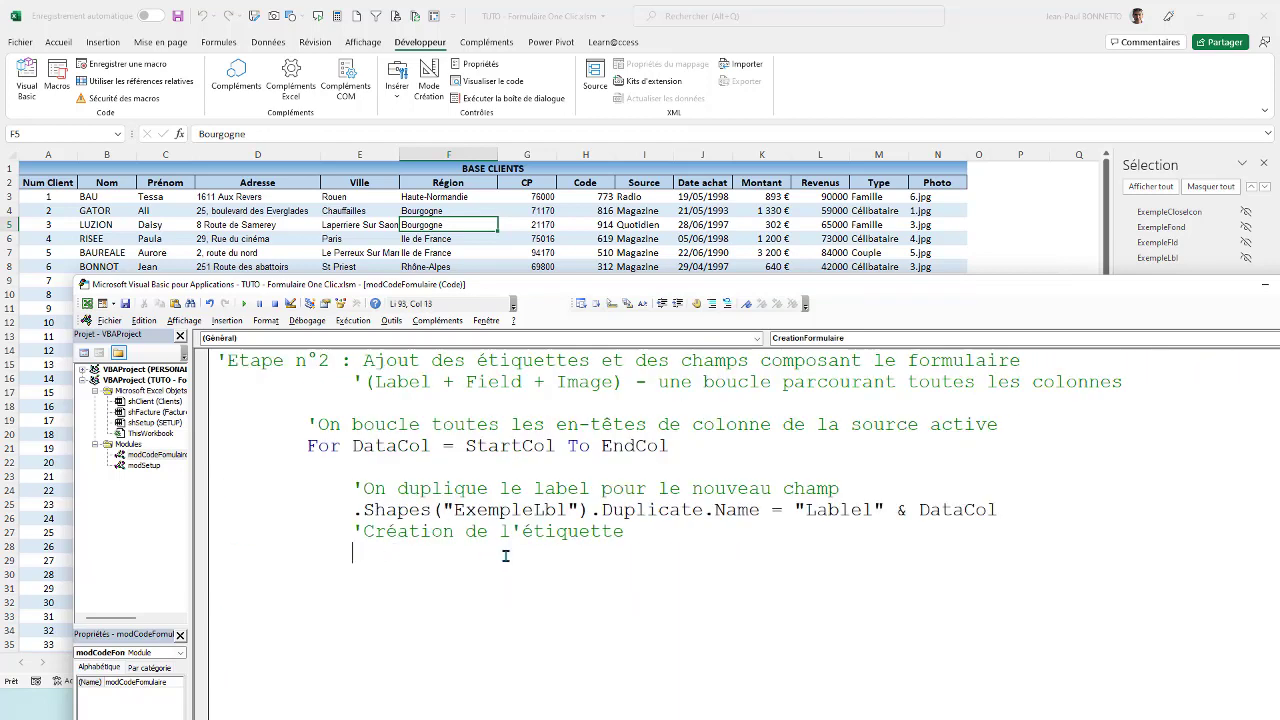
{"action": "type", "text": "Wi"}
{"action": "type", "text": "th ."}
{"action": "type", "text": "shape"}
{"action": "type", "text": "s(\""}
Complete the With line with "Lablel" & DataCol copied from the Duplicate line.
{"action": "left_click", "coordinate": [861, 521]}
{"action": "left_click", "coordinate": [634, 401]}
{"action": "left_click_drag", "start_coordinate": [806, 510], "coordinate": [1026, 505]}
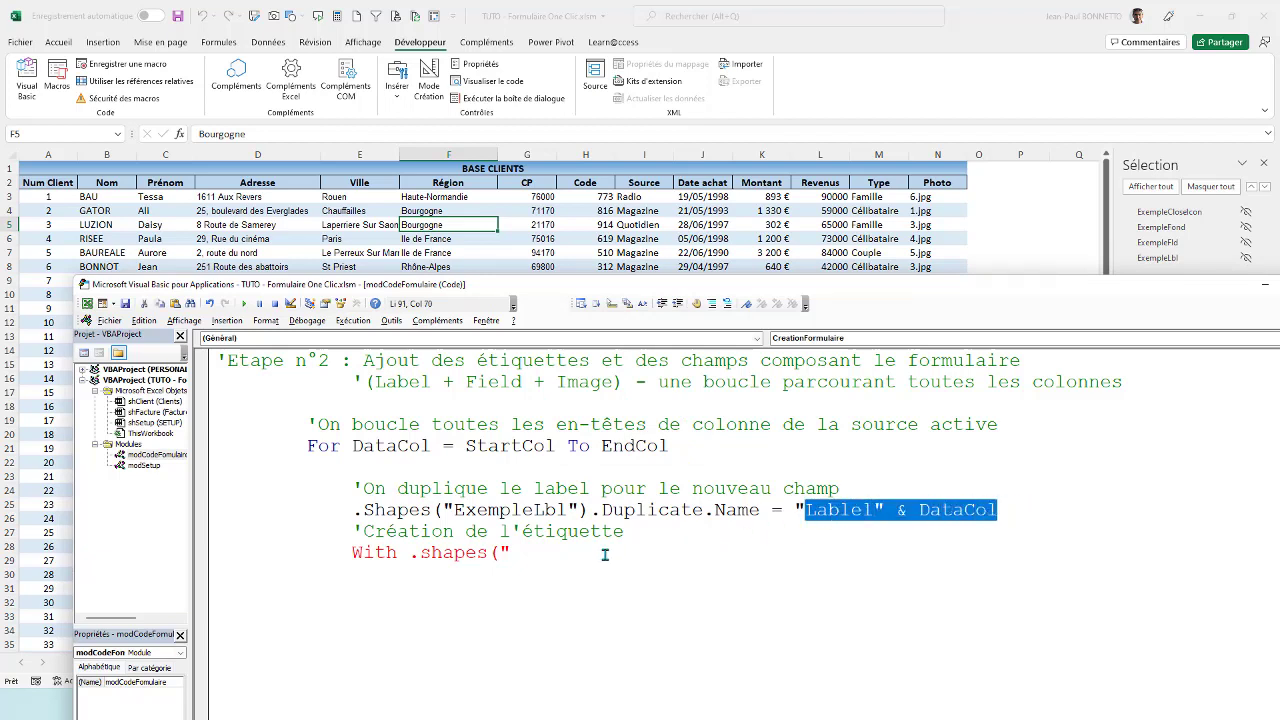
{"action": "left_click", "coordinate": [535, 556]}
{"action": "type", "text": "Lablel\" & DataCol"}
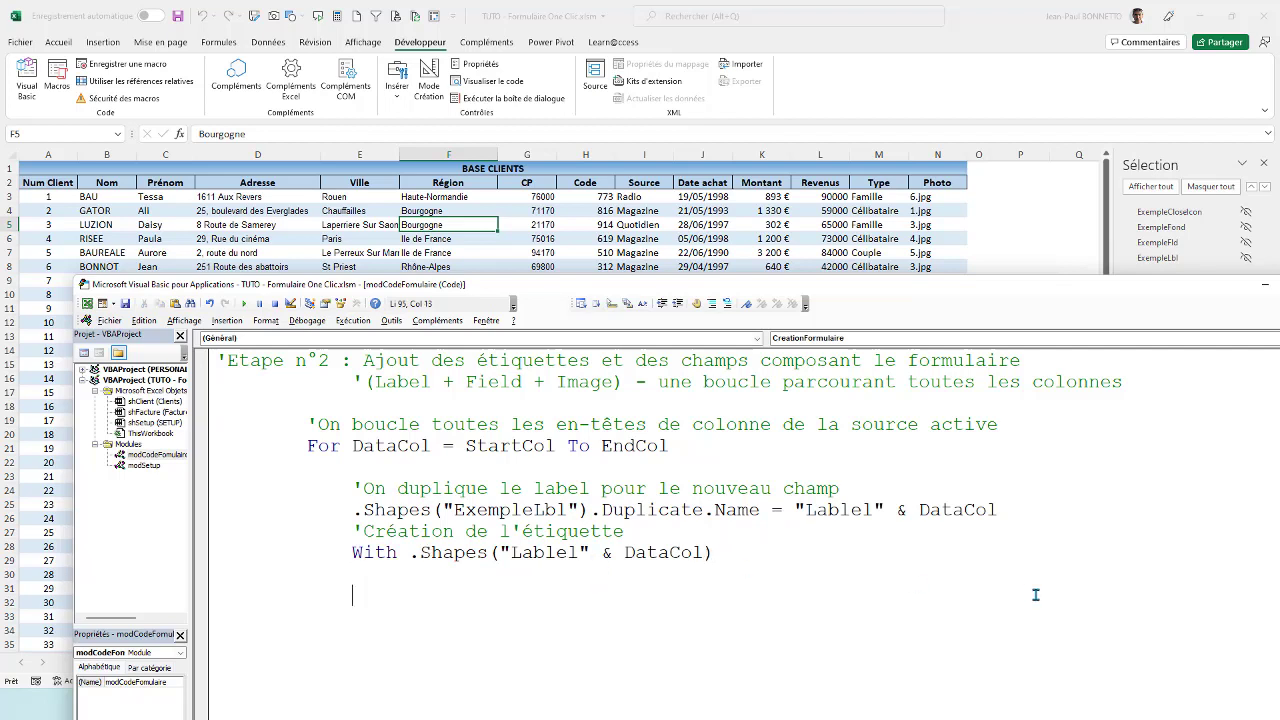
Close the block with End With and indent its empty inner line.
{"action": "type", "text": "nd wi"}
{"action": "type", "text": "th"}
{"action": "left_click", "coordinate": [402, 564]}
{"action": "scroll", "coordinate": [405, 555], "scroll_direction": "down", "scroll_amount": 2}
{"action": "key", "text": "Tab"}
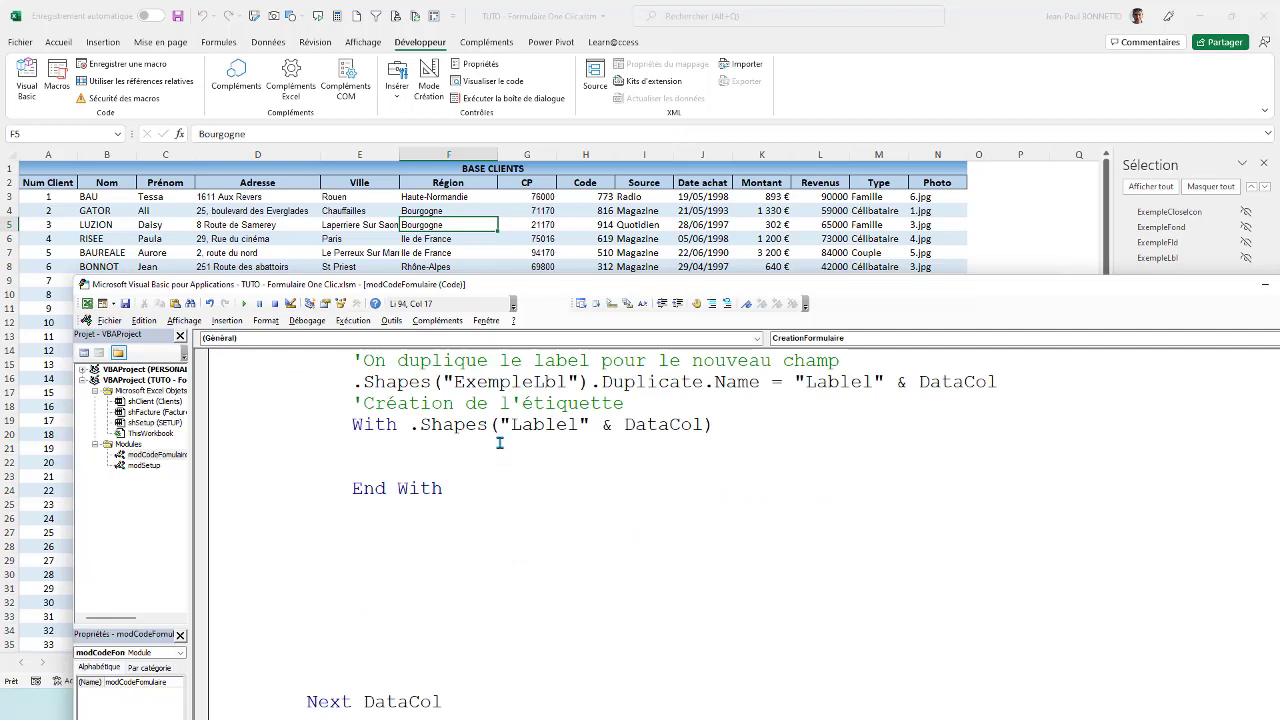
{"action": "scroll", "coordinate": [484, 427], "scroll_direction": "up", "scroll_amount": 2}
{"action": "scroll", "coordinate": [471, 411], "scroll_direction": "up", "scroll_amount": 5}
{"action": "scroll", "coordinate": [471, 411], "scroll_direction": "up", "scroll_amount": 3}
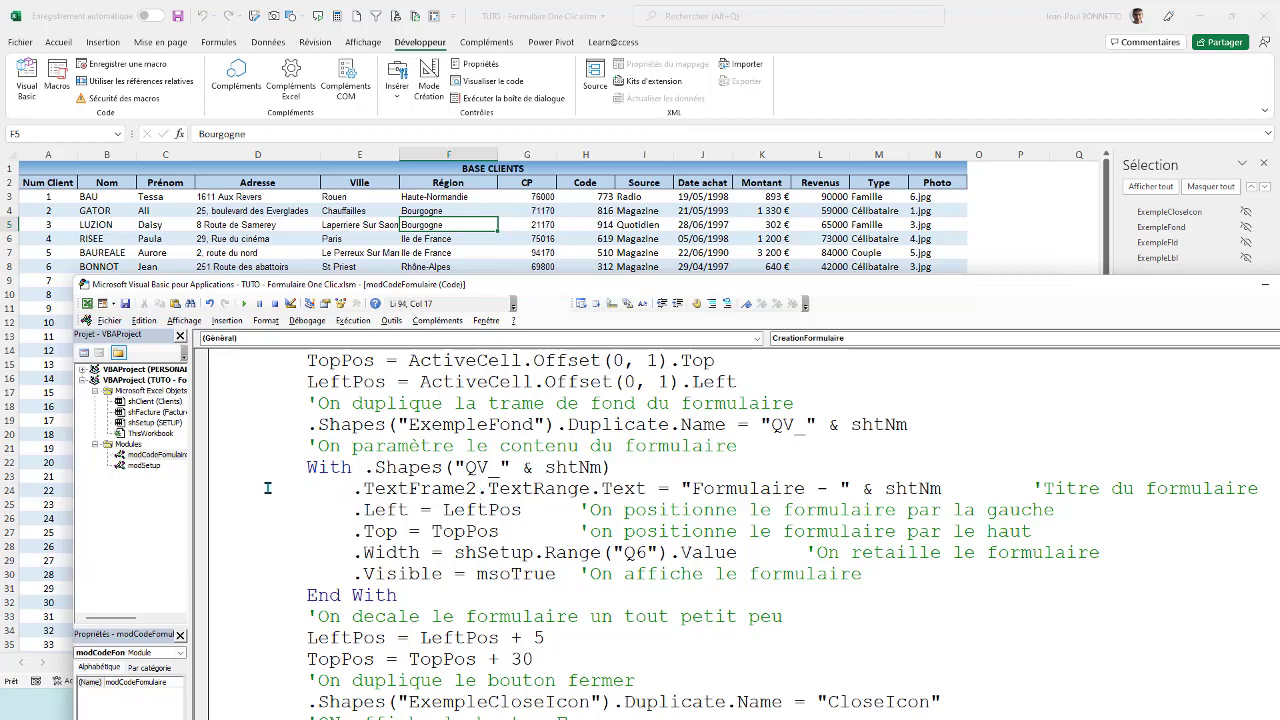
Copy the TextFrame2, Left, Top, Width and Visible lines from the QV_ block into the label block, indented.
{"action": "left_click_drag", "start_coordinate": [228, 489], "coordinate": [862, 574]}
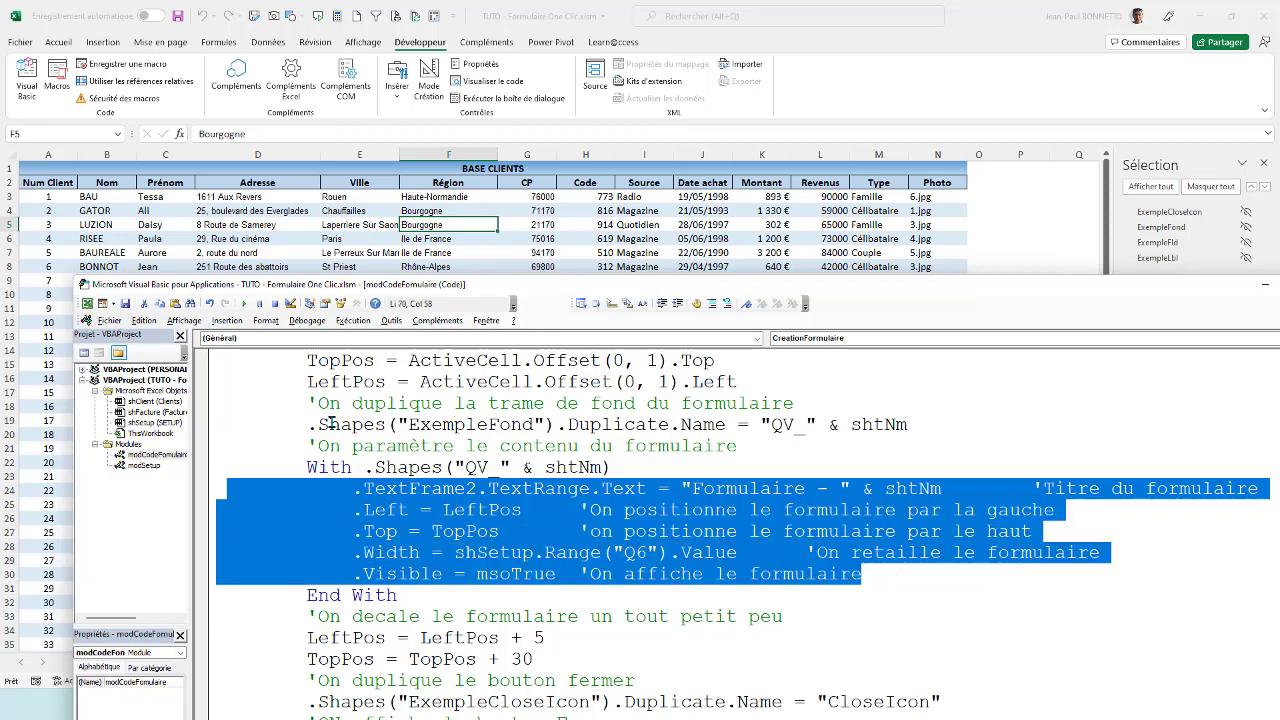
{"action": "scroll", "coordinate": [325, 440], "scroll_direction": "down", "scroll_amount": 10}
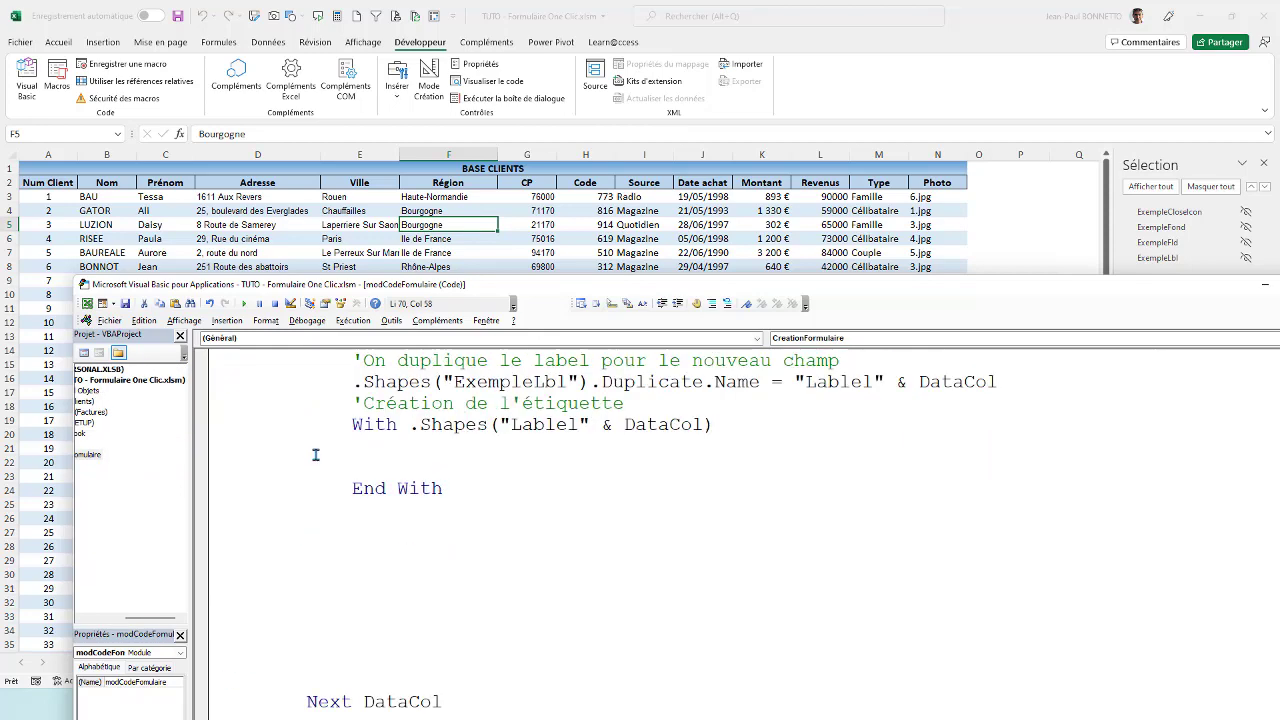
{"action": "left_click", "coordinate": [288, 446]}
{"action": "key", "text": "ctrl+v"}
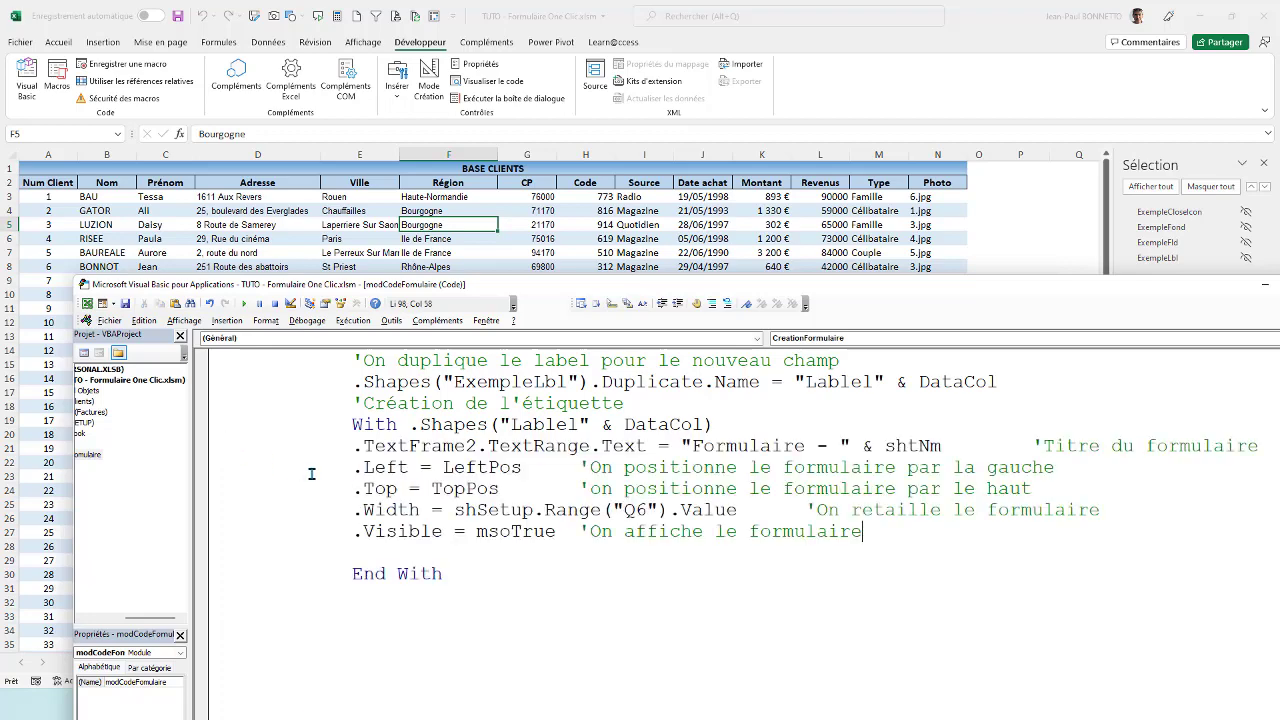
{"action": "left_click_drag", "start_coordinate": [380, 552], "coordinate": [177, 453]}
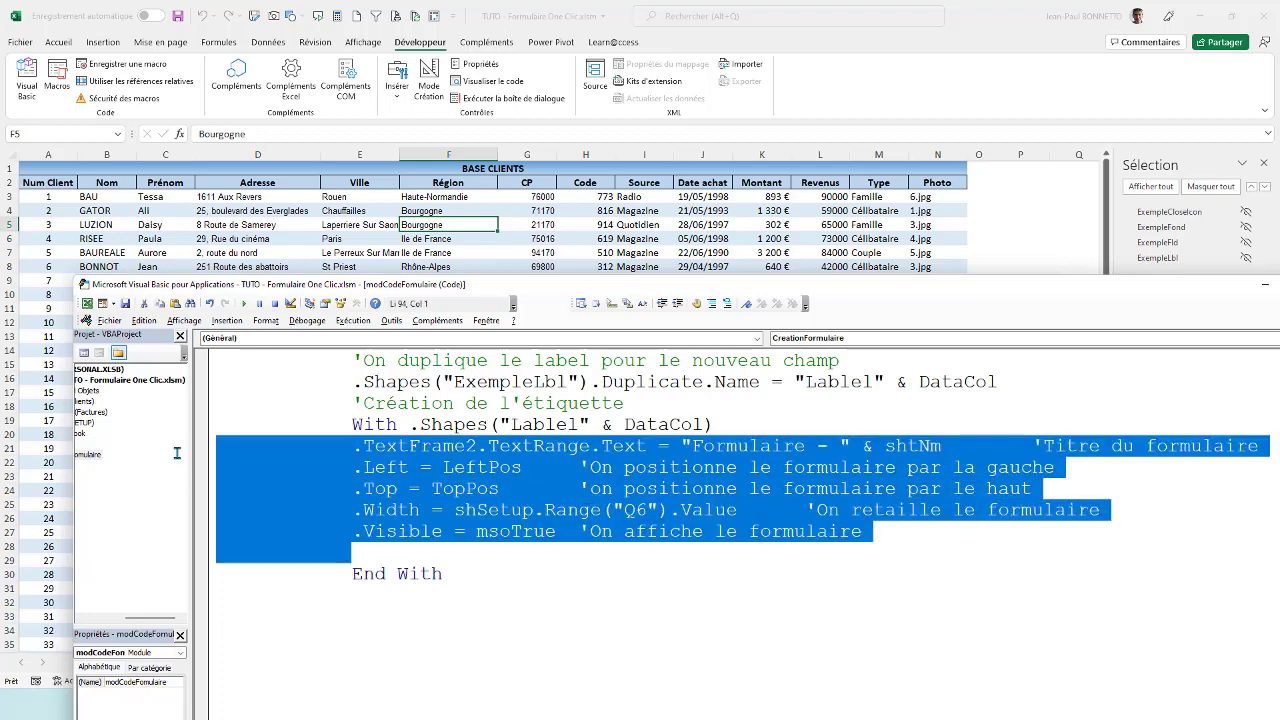
{"action": "key", "text": "Tab"}
{"action": "left_click", "coordinate": [499, 447]}
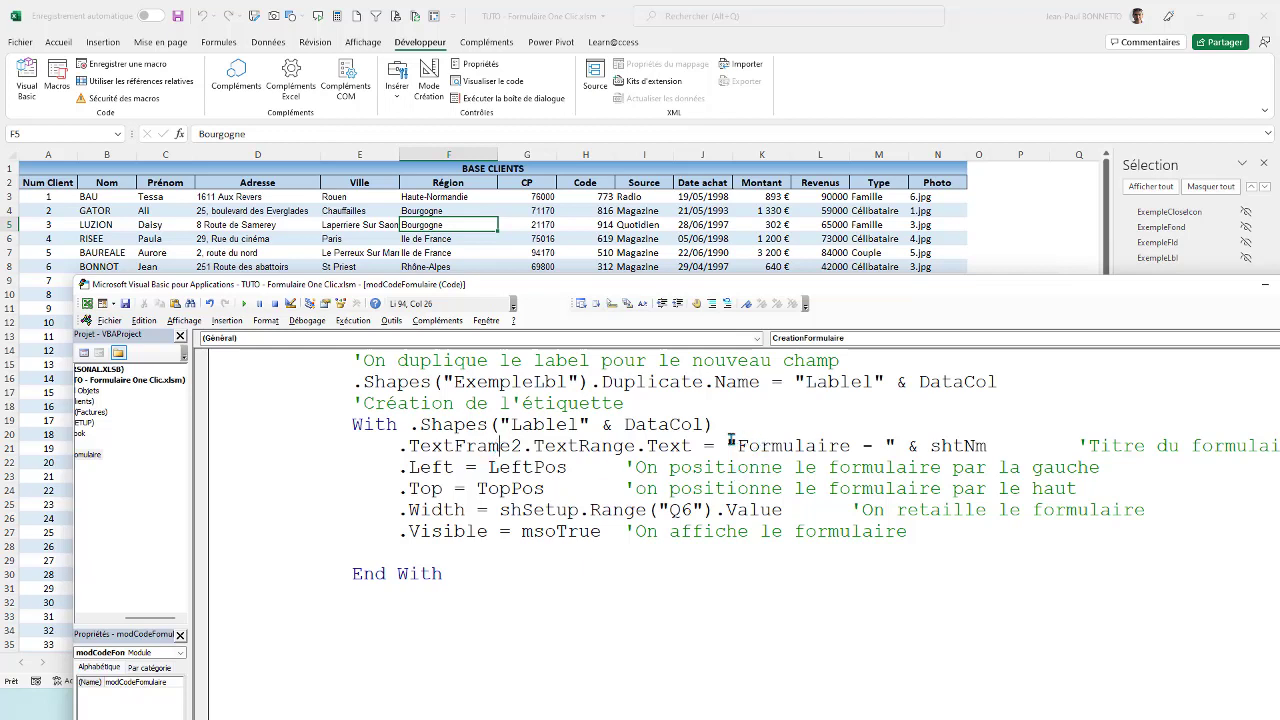
{"action": "left_click_drag", "start_coordinate": [727, 446], "coordinate": [997, 446]}
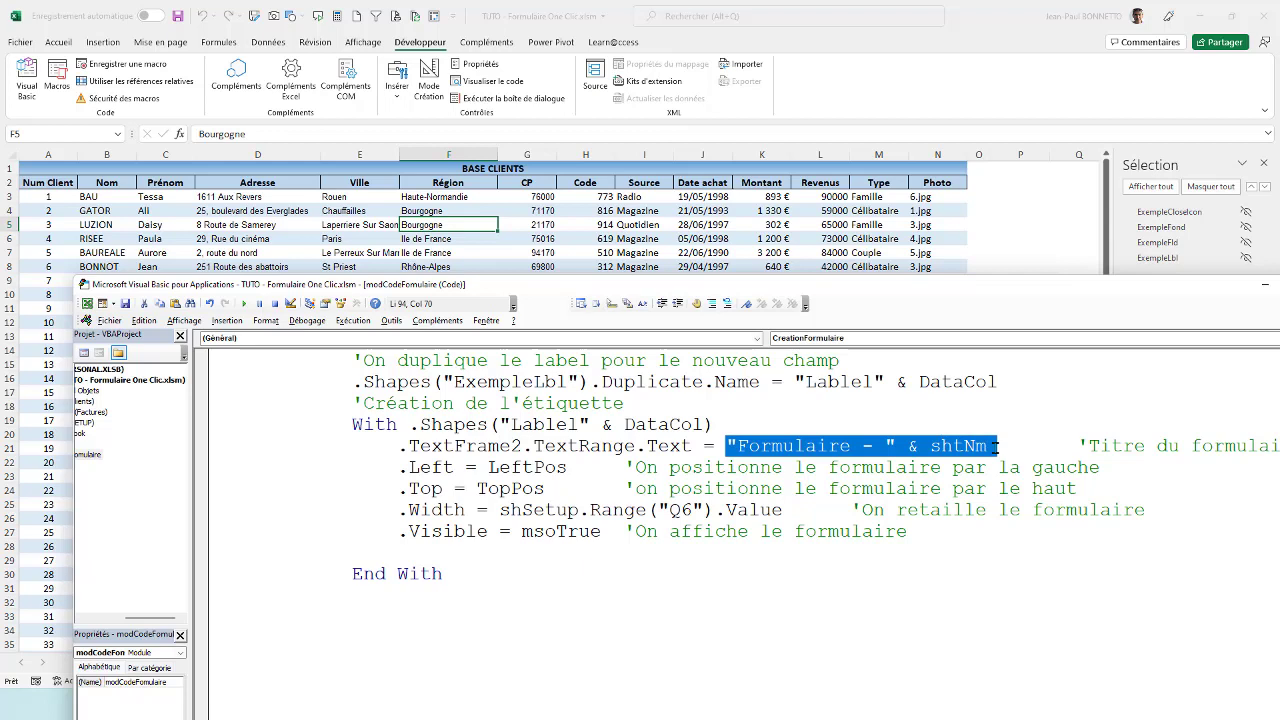
Replace the copied form title and comment on the label's text line with Activesheet.cells(.
{"action": "key", "text": "Delete"}
{"action": "key", "text": "Delete"}
{"action": "key", "text": "Delete"}
{"action": "key", "text": "Delete"}
{"action": "key", "text": "Delete"}
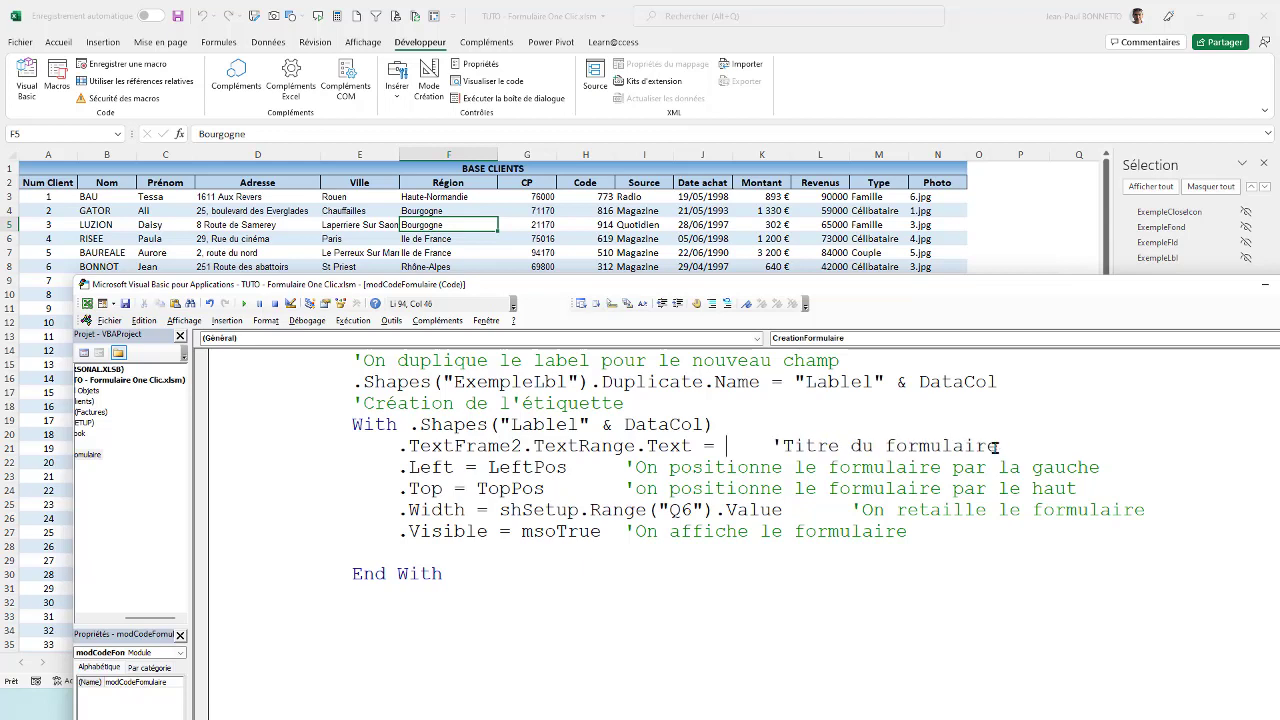
{"action": "key", "text": "Delete"}
{"action": "key", "text": "Delete"}
{"action": "key", "text": "Delete"}
{"action": "key", "text": "Delete"}
{"action": "key", "text": "Delete"}
{"action": "key", "text": "Delete"}
{"action": "key", "text": "Delete"}
{"action": "key", "text": "Delete"}
{"action": "key", "text": "Delete"}
{"action": "key", "text": "Delete"}
{"action": "key", "text": "Delete"}
{"action": "key", "text": "Delete"}
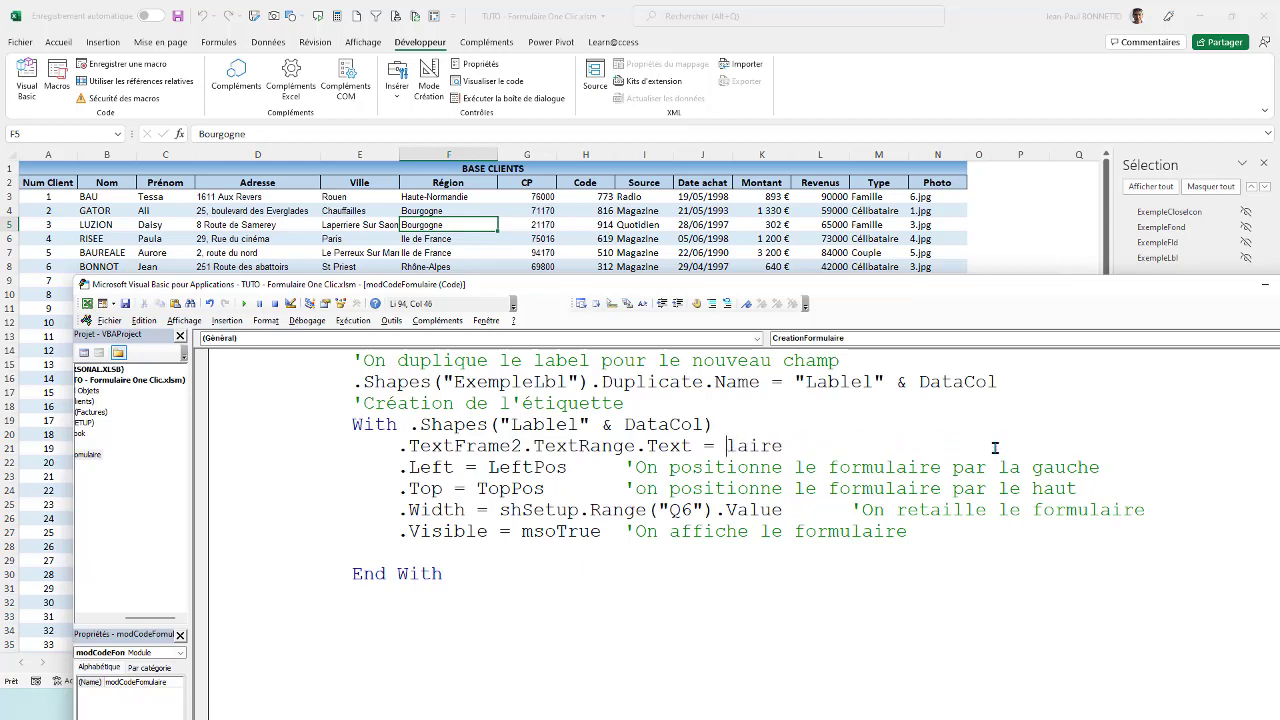
{"action": "key", "text": "Delete"}
{"action": "key", "text": "Delete"}
{"action": "key", "text": "Delete"}
{"action": "key", "text": "Delete"}
{"action": "key", "text": "Delete"}
{"action": "type", "text": "Activeshe"}
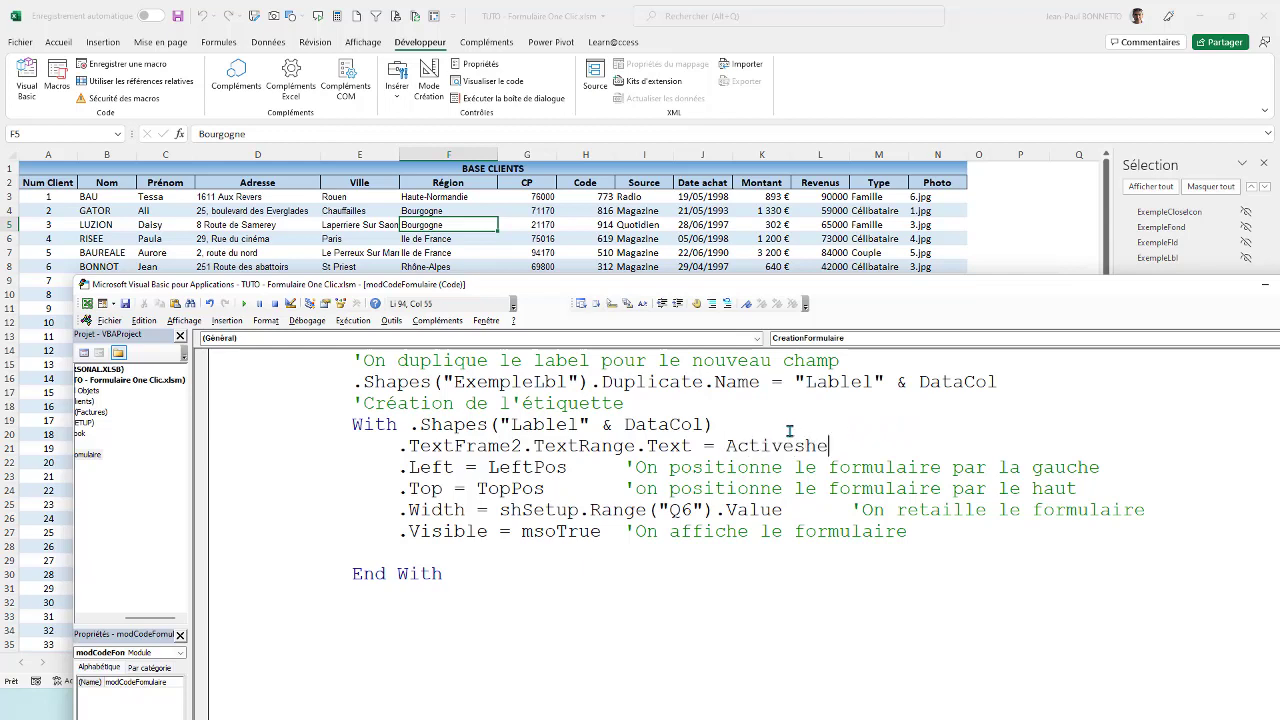
{"action": "type", "text": "ey"}
{"action": "type", "text": "t"}
{"action": "type", "text": "cells("}
{"action": "scroll", "coordinate": [424, 352], "scroll_direction": "up", "scroll_amount": 3}
{"action": "scroll", "coordinate": [424, 352], "scroll_direction": "up", "scroll_amount": 3}
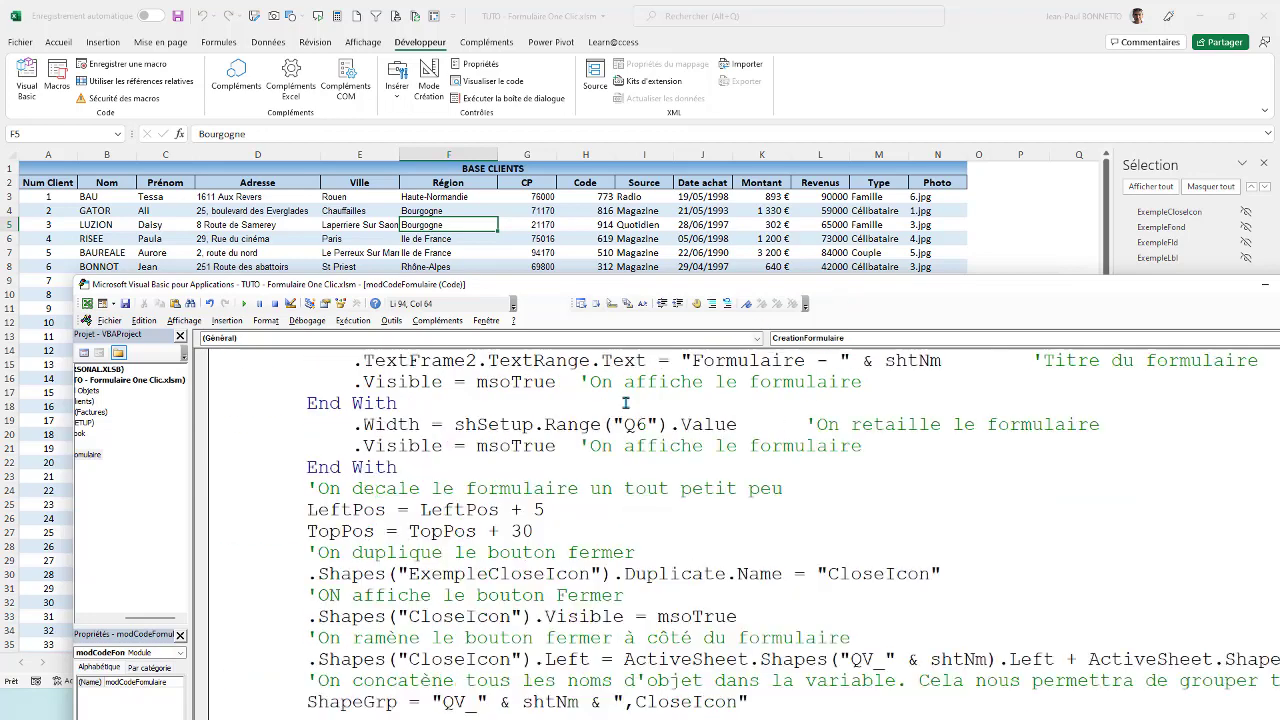
{"action": "scroll", "coordinate": [608, 440], "scroll_direction": "up", "scroll_amount": 3}
{"action": "scroll", "coordinate": [608, 449], "scroll_direction": "up", "scroll_amount": 3}
{"action": "scroll", "coordinate": [608, 449], "scroll_direction": "up", "scroll_amount": 3}
{"action": "scroll", "coordinate": [608, 449], "scroll_direction": "up", "scroll_amount": 2}
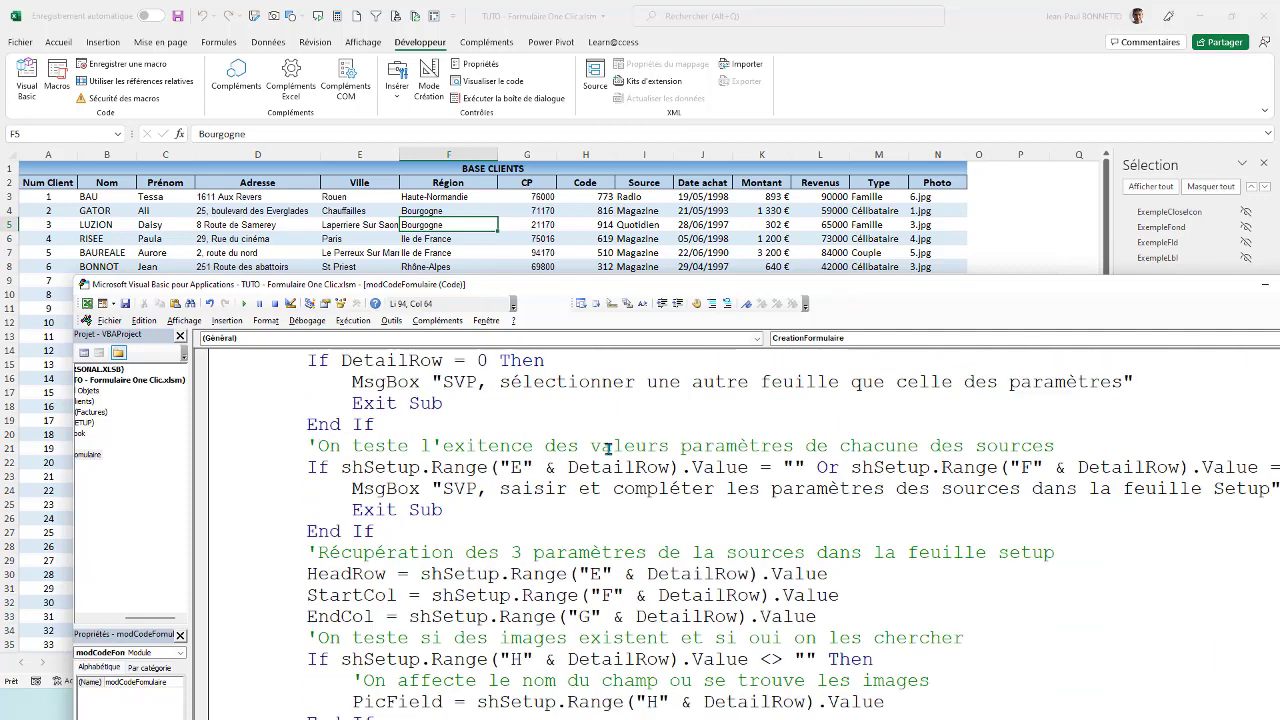
Run the macro with F5, dismiss the compile error, and scroll up to the setup section.
{"action": "key", "text": "F5"}
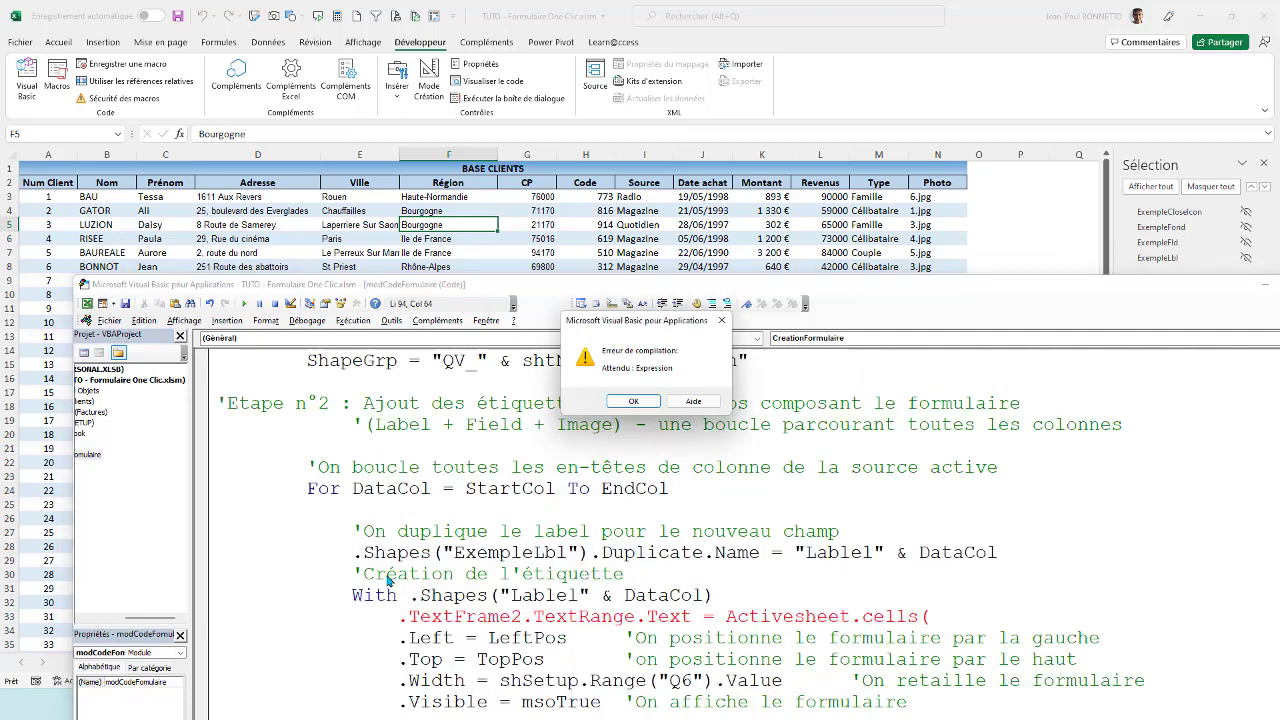
{"action": "left_click", "coordinate": [632, 405]}
{"action": "scroll", "coordinate": [367, 526], "scroll_direction": "up", "scroll_amount": 5}
{"action": "scroll", "coordinate": [367, 526], "scroll_direction": "up", "scroll_amount": 5}
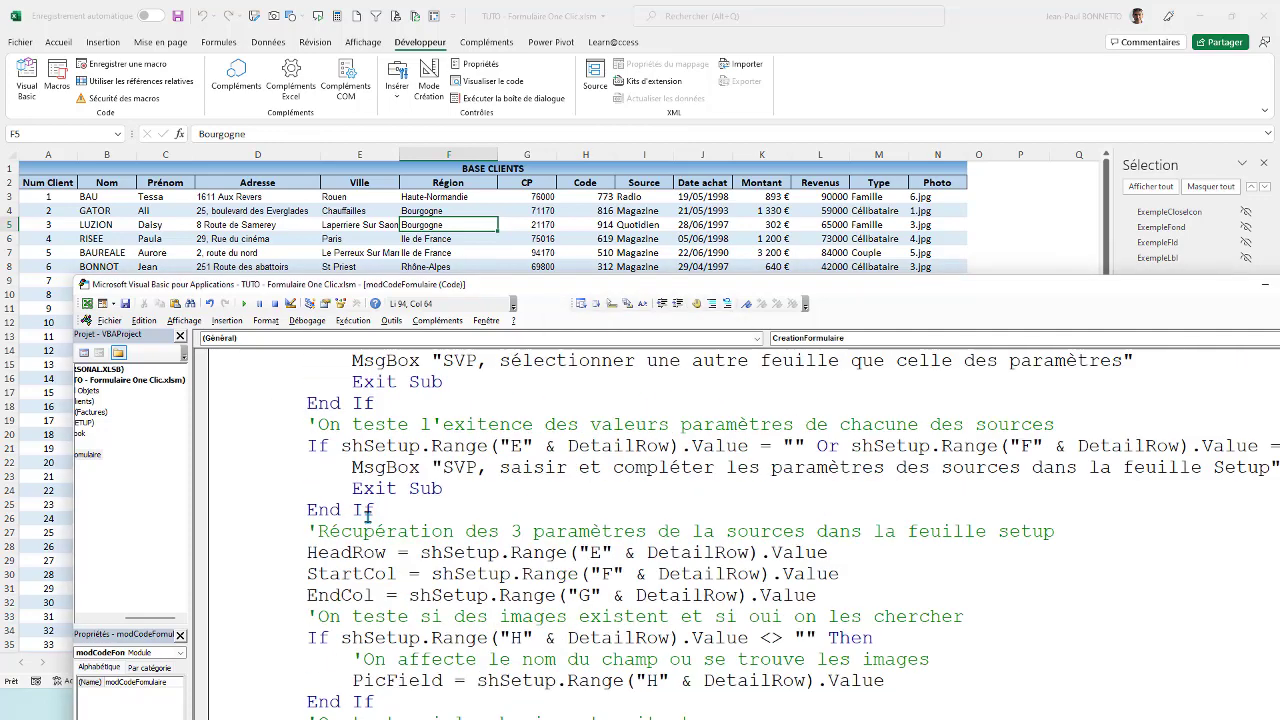
{"action": "scroll", "coordinate": [367, 522], "scroll_direction": "up", "scroll_amount": 4}
{"action": "scroll", "coordinate": [367, 518], "scroll_direction": "up", "scroll_amount": 2}
{"action": "scroll", "coordinate": [367, 512], "scroll_direction": "up", "scroll_amount": 2}
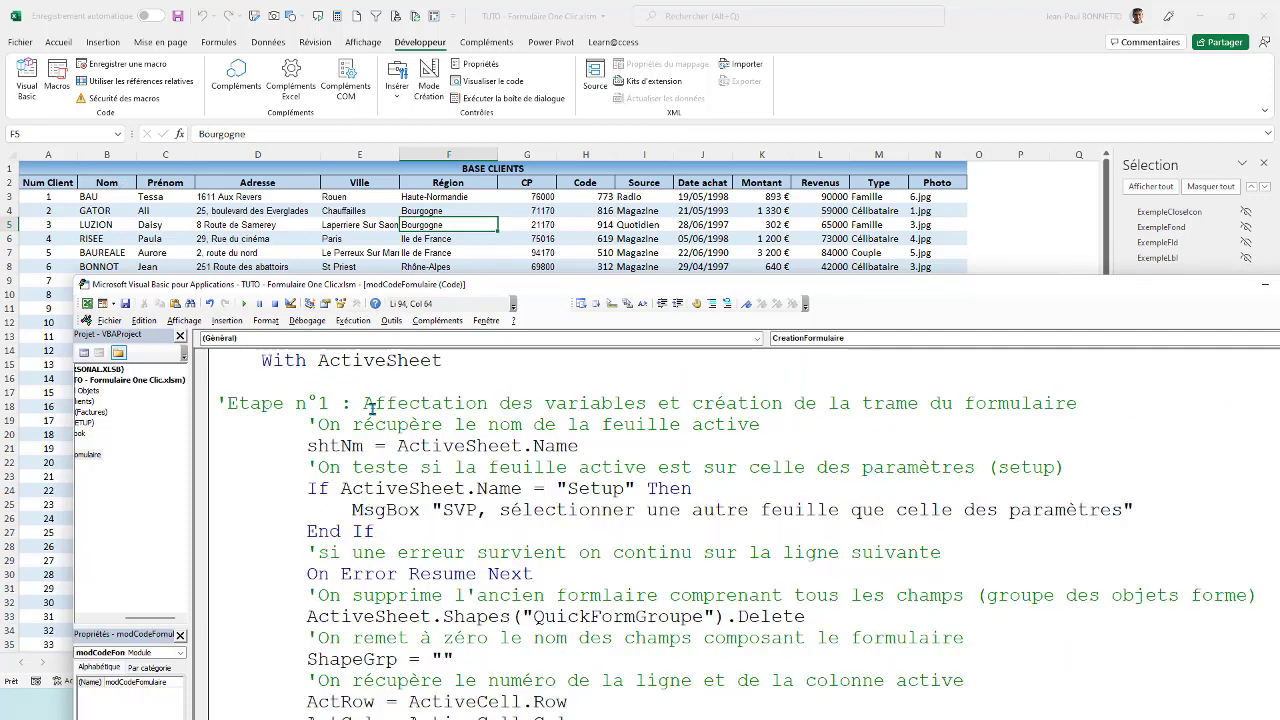
{"action": "scroll", "coordinate": [405, 508], "scroll_direction": "down", "scroll_amount": 2}
{"action": "scroll", "coordinate": [405, 508], "scroll_direction": "down", "scroll_amount": 2}
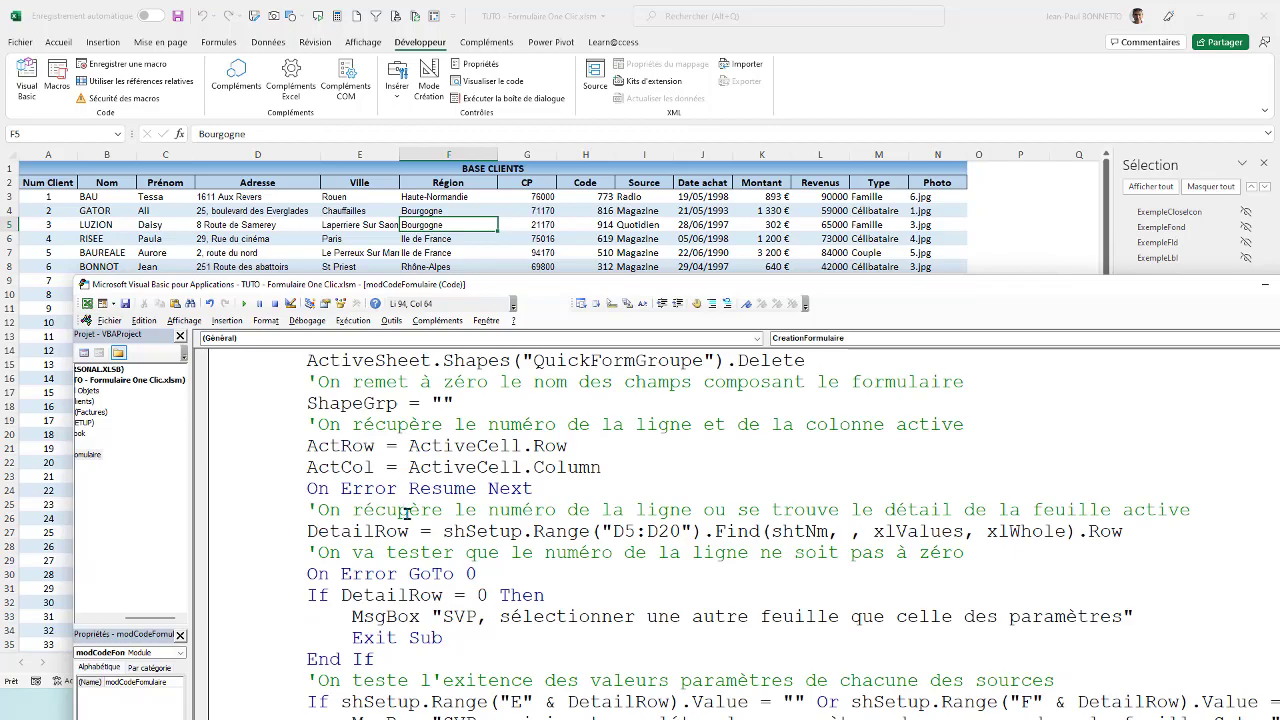
{"action": "scroll", "coordinate": [408, 513], "scroll_direction": "down", "scroll_amount": 1}
{"action": "scroll", "coordinate": [408, 515], "scroll_direction": "down", "scroll_amount": 2}
{"action": "scroll", "coordinate": [410, 518], "scroll_direction": "up", "scroll_amount": 4}
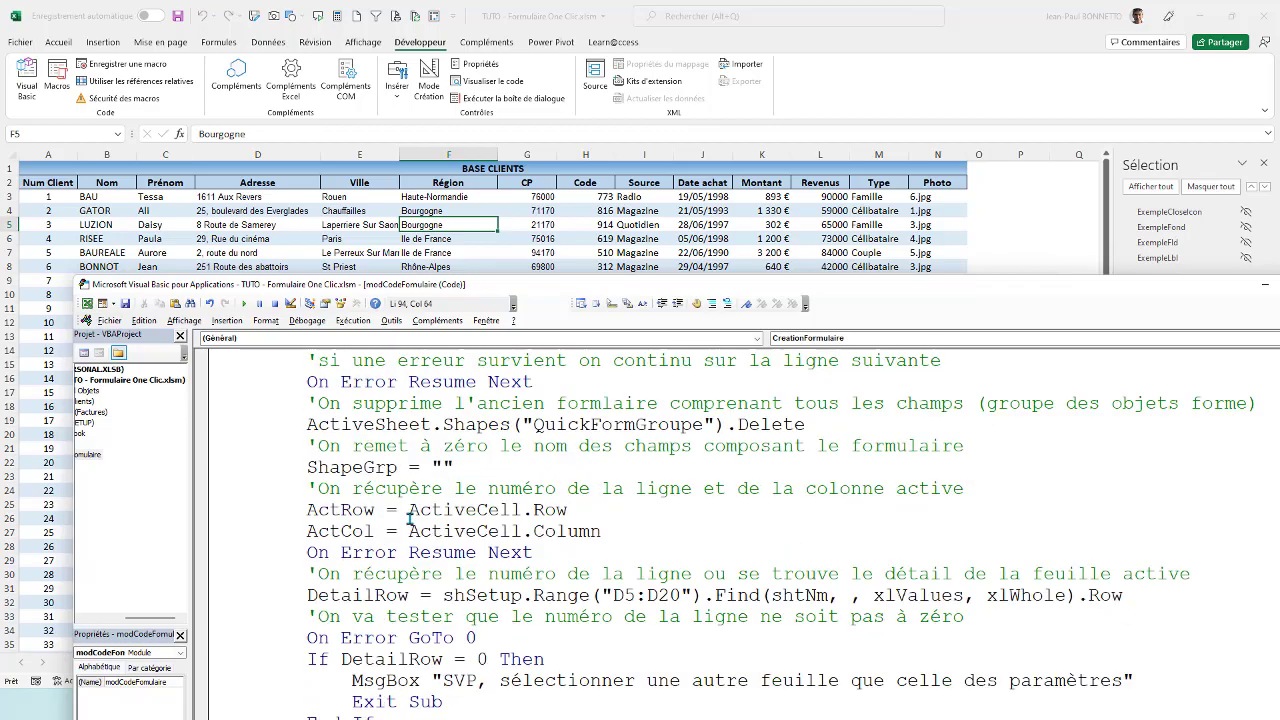
{"action": "scroll", "coordinate": [410, 518], "scroll_direction": "up", "scroll_amount": 2}
{"action": "scroll", "coordinate": [410, 518], "scroll_direction": "up", "scroll_amount": 2}
{"action": "scroll", "coordinate": [412, 522], "scroll_direction": "down", "scroll_amount": 6}
{"action": "scroll", "coordinate": [413, 524], "scroll_direction": "down", "scroll_amount": 1}
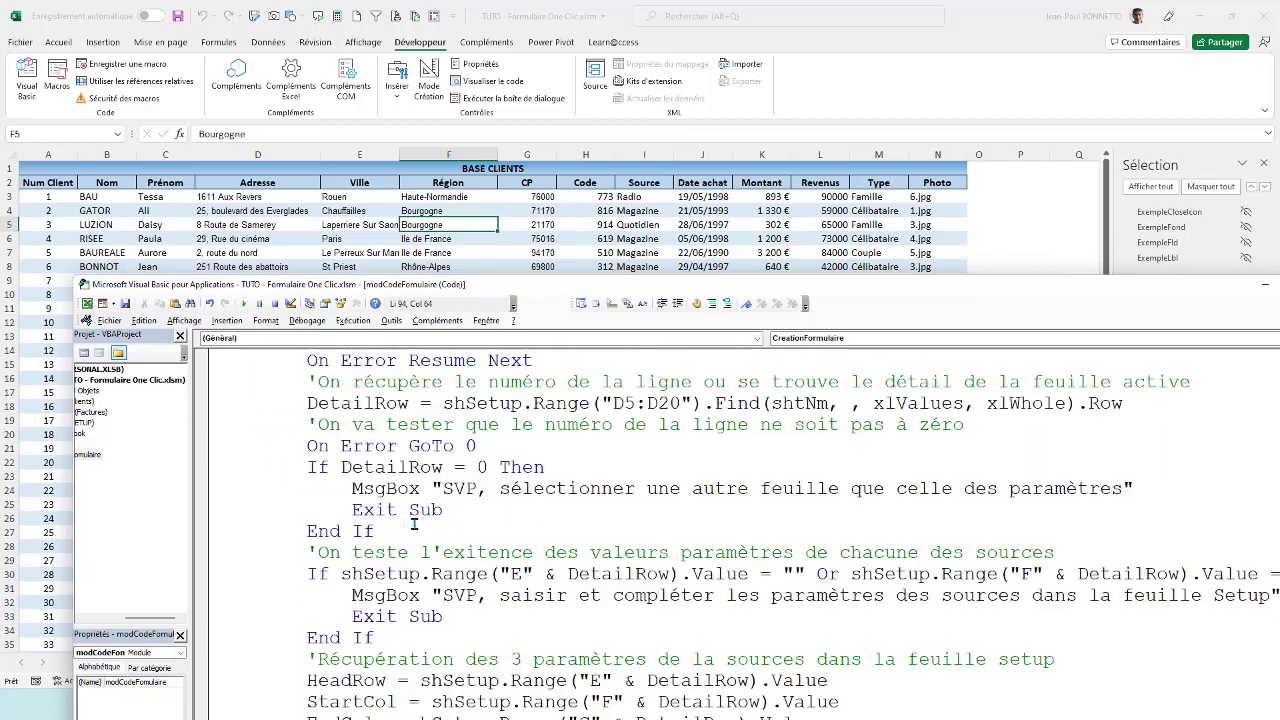
{"action": "scroll", "coordinate": [413, 524], "scroll_direction": "up", "scroll_amount": 3}
{"action": "scroll", "coordinate": [410, 522], "scroll_direction": "down", "scroll_amount": 3}
{"action": "scroll", "coordinate": [380, 516], "scroll_direction": "down", "scroll_amount": 2}
{"action": "scroll", "coordinate": [350, 511], "scroll_direction": "down", "scroll_amount": 1}
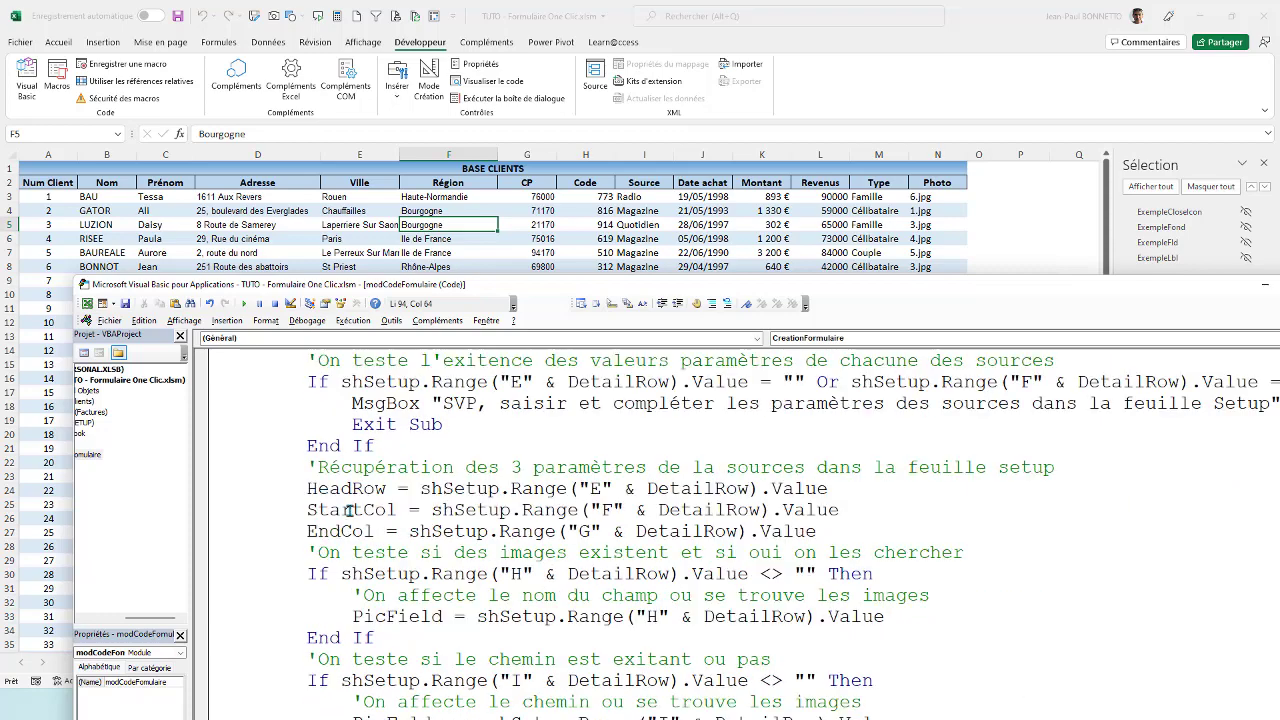
Copy the HeadRow variable name and place the cursor after cells( on the label line.
{"action": "double_click", "coordinate": [348, 489]}
{"action": "key", "text": "ctrl+c"}
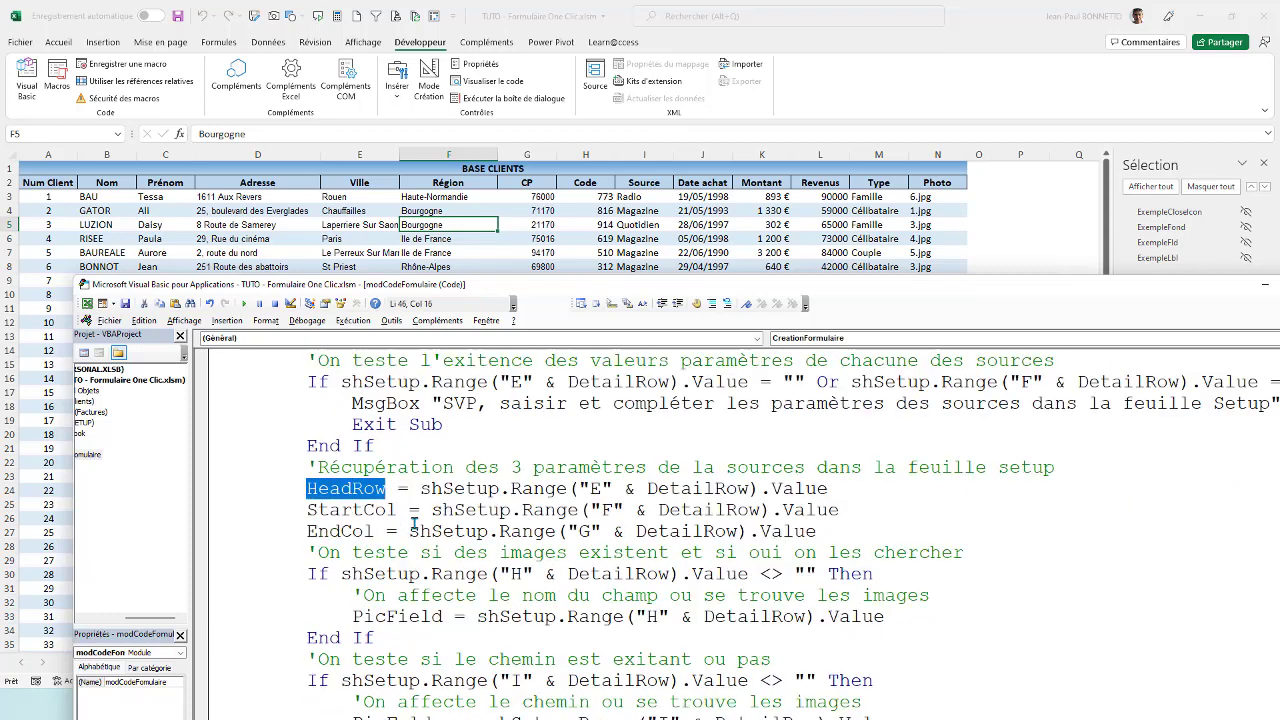
{"action": "scroll", "coordinate": [640, 517], "scroll_direction": "down", "scroll_amount": 5}
{"action": "scroll", "coordinate": [720, 518], "scroll_direction": "down", "scroll_amount": 5}
{"action": "scroll", "coordinate": [800, 520], "scroll_direction": "down", "scroll_amount": 2}
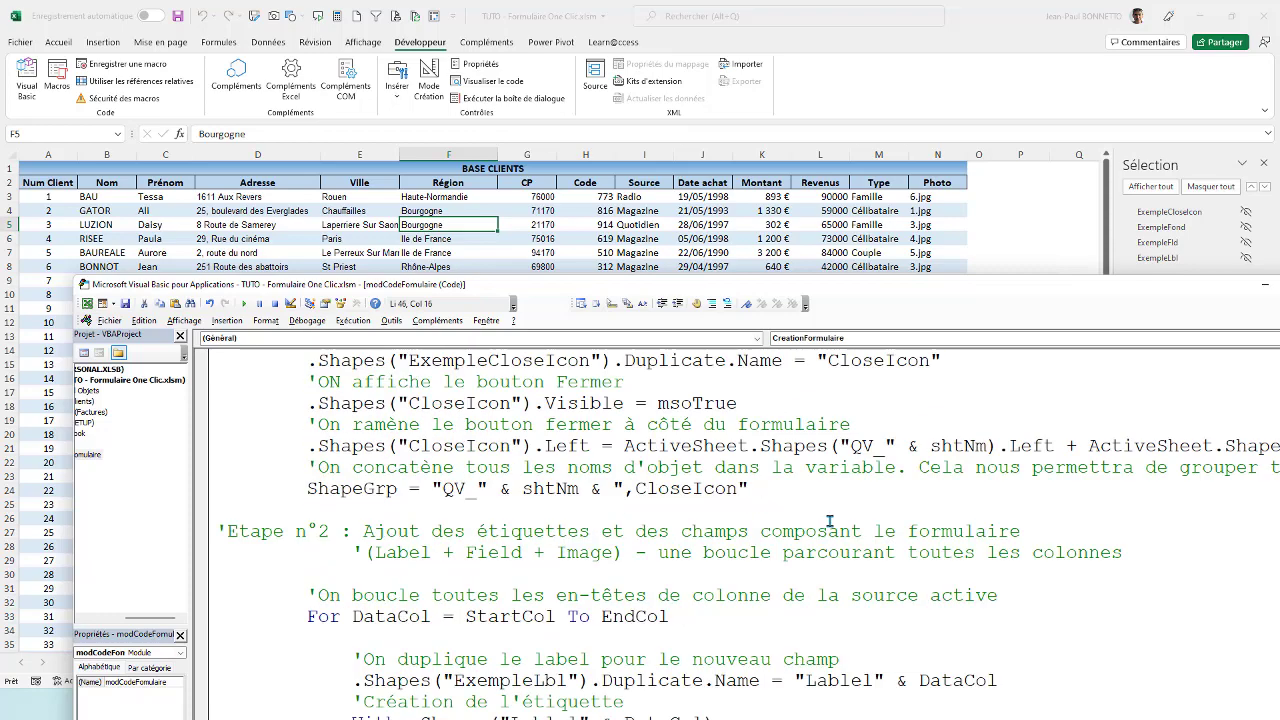
{"action": "scroll", "coordinate": [830, 520], "scroll_direction": "down", "scroll_amount": 2}
{"action": "scroll", "coordinate": [897, 530], "scroll_direction": "down", "scroll_amount": 2}
{"action": "left_click", "coordinate": [950, 489]}
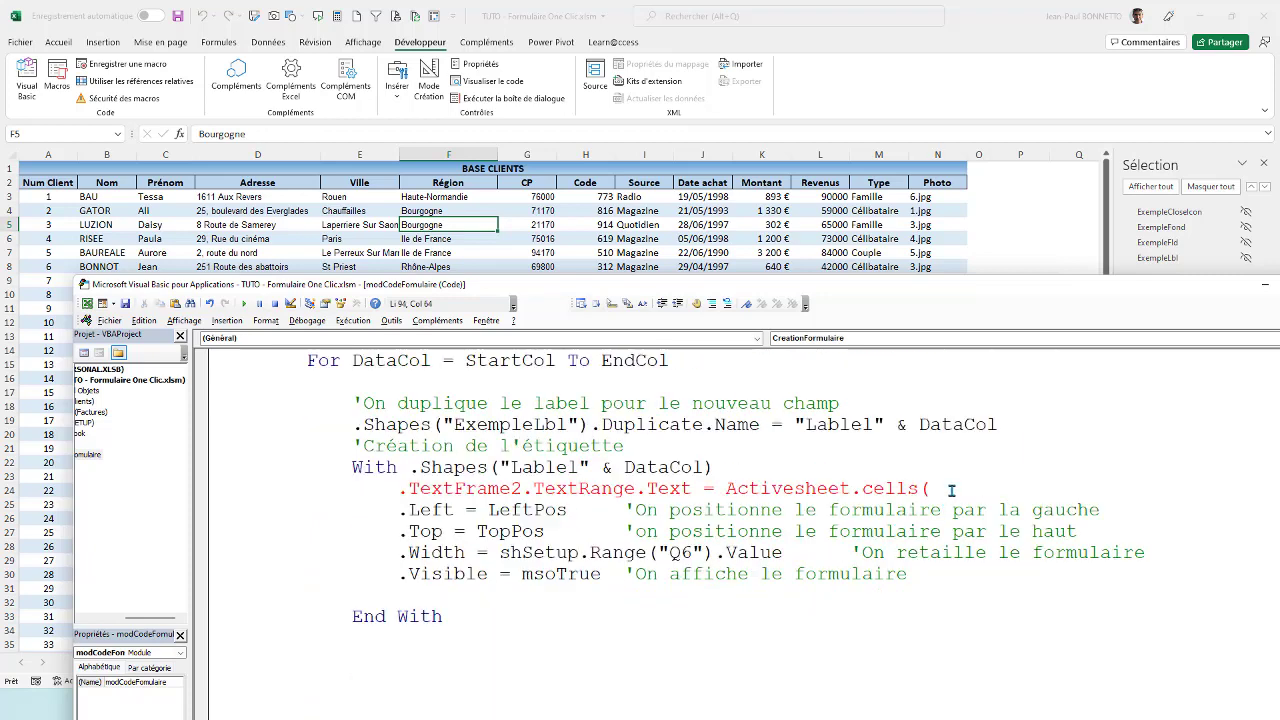
Set the label text to ActiveSheet.Cells(HeadRow, DataCol).Value.
{"action": "key", "text": "ctrl+v"}
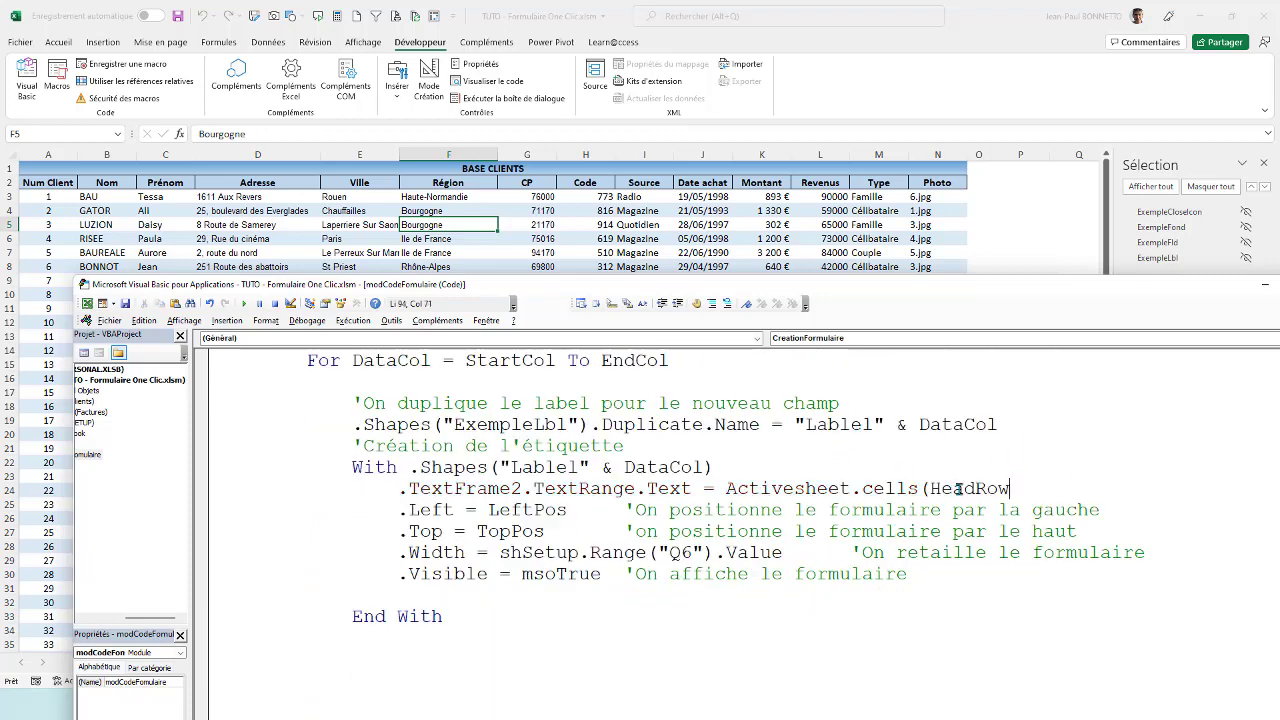
{"action": "left_click", "coordinate": [1048, 472]}
{"action": "left_click", "coordinate": [644, 401]}
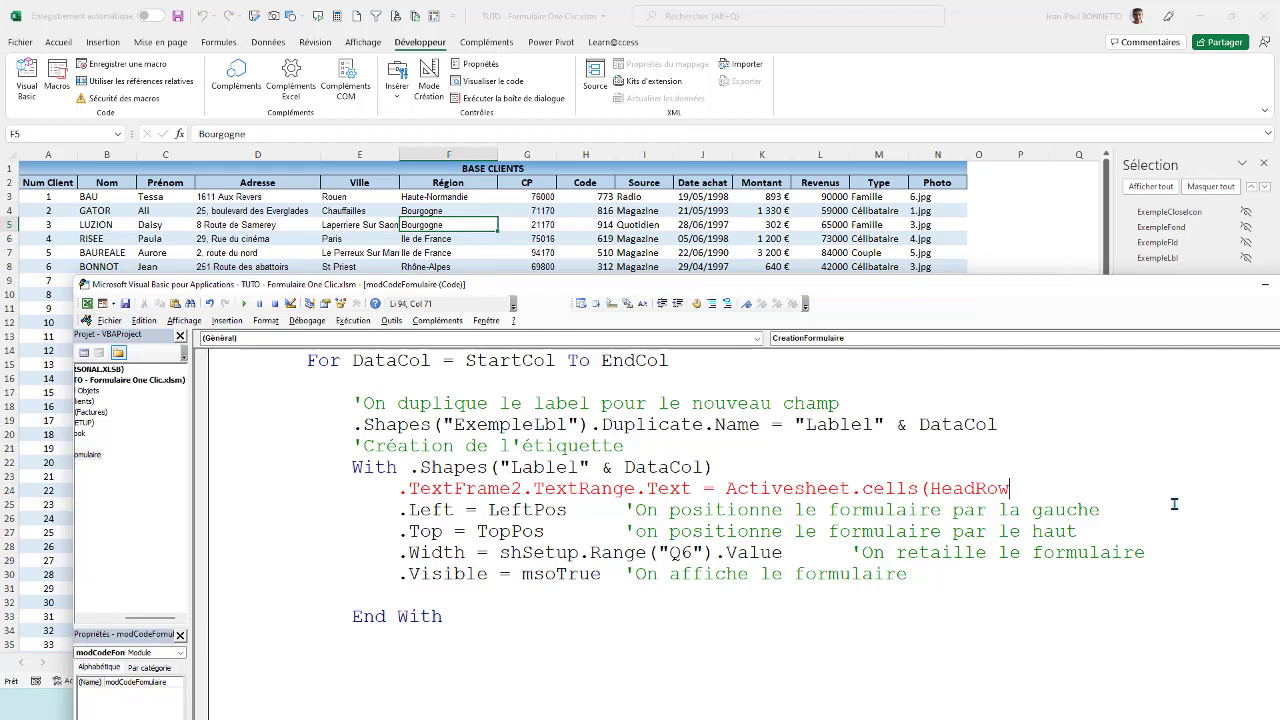
{"action": "type", "text": ","}
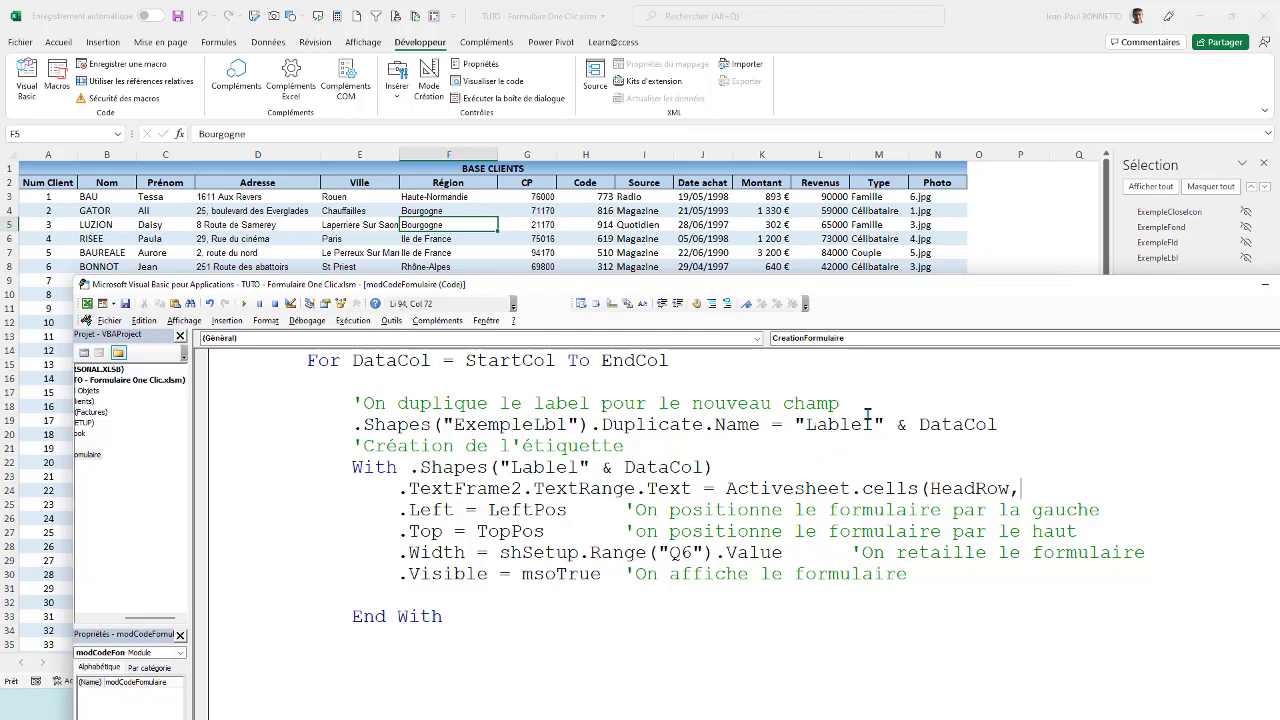
{"action": "left_click", "coordinate": [956, 424]}
{"action": "left_click", "coordinate": [636, 401]}
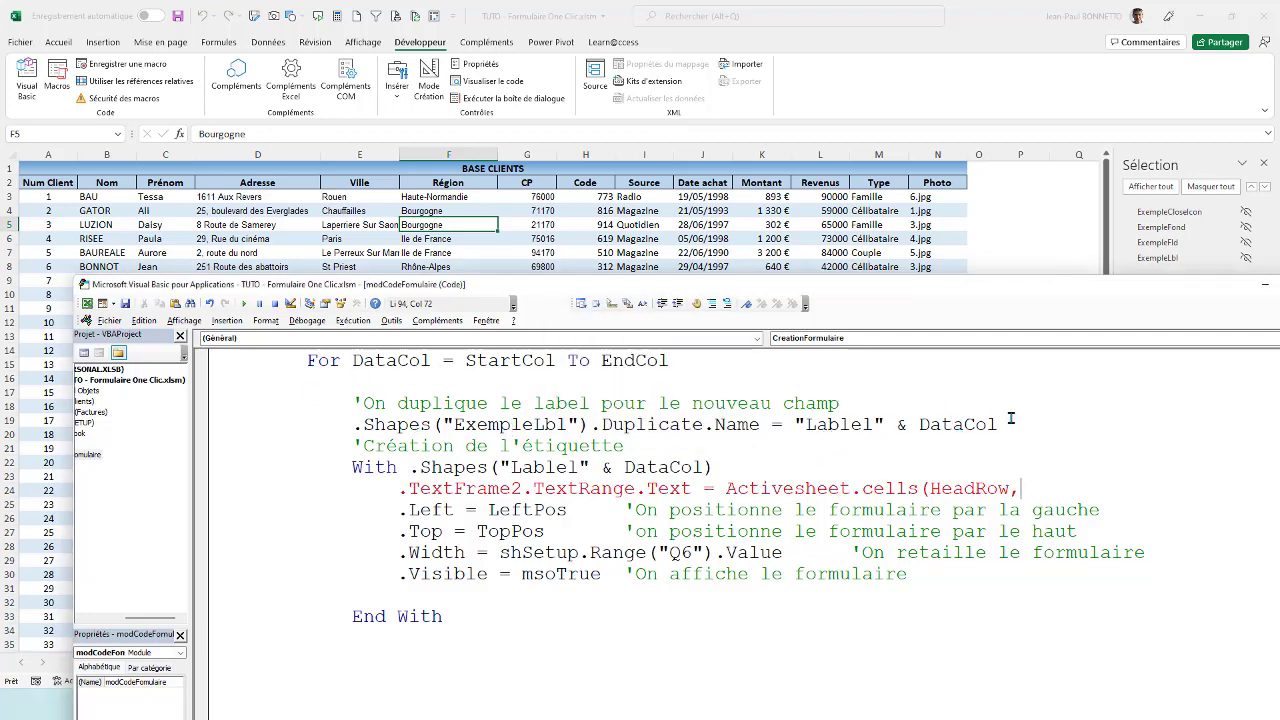
{"action": "double_click", "coordinate": [965, 424]}
{"action": "key", "text": "ctrl+c"}
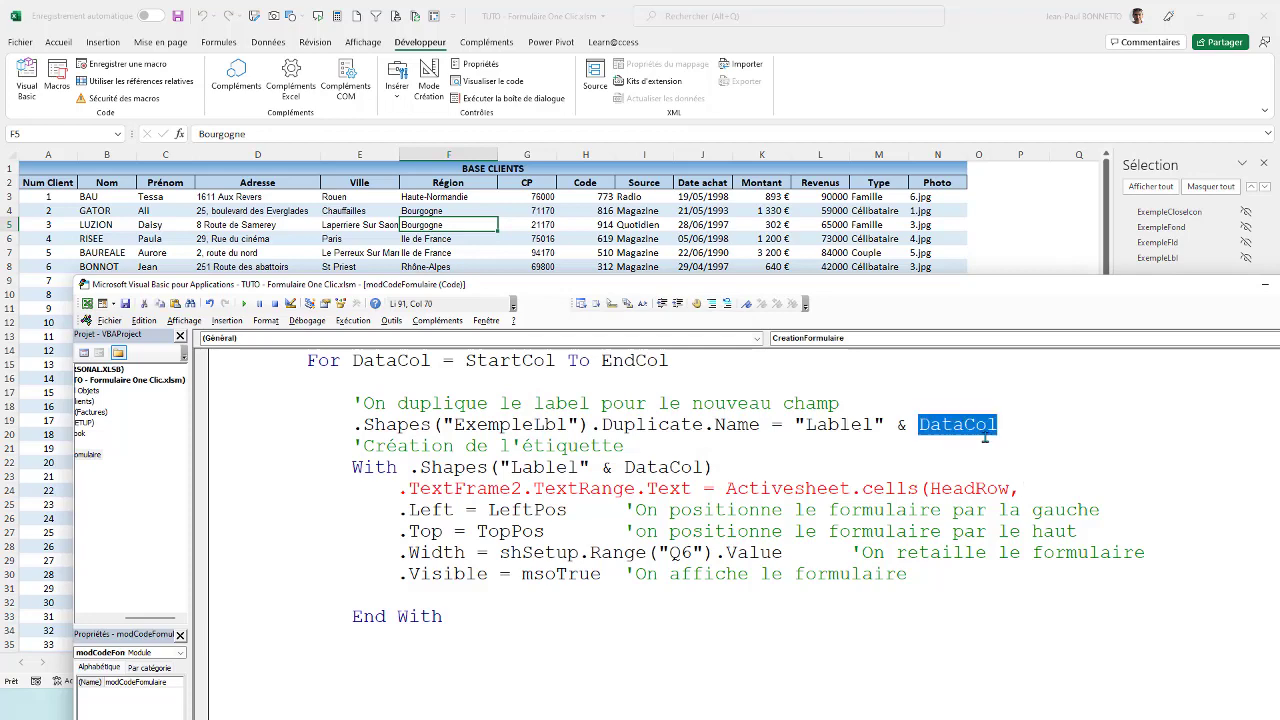
{"action": "left_click", "coordinate": [1049, 489]}
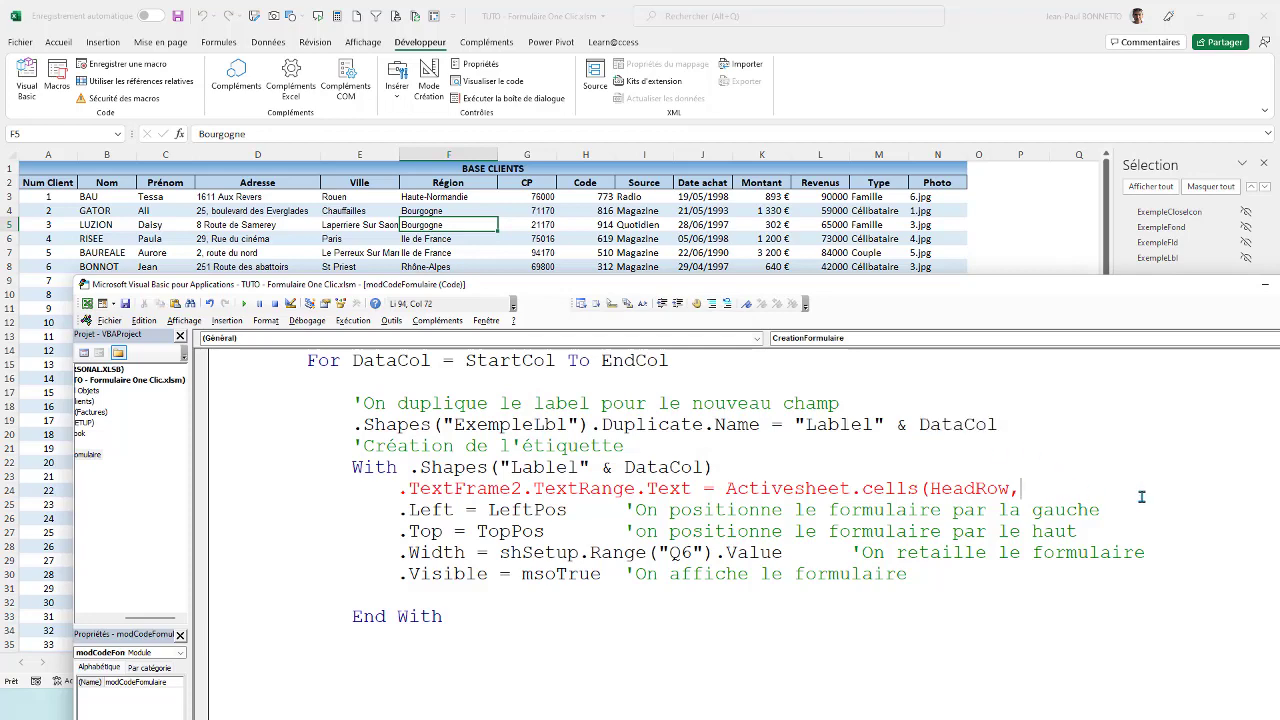
{"action": "key", "text": "ctrl+v"}
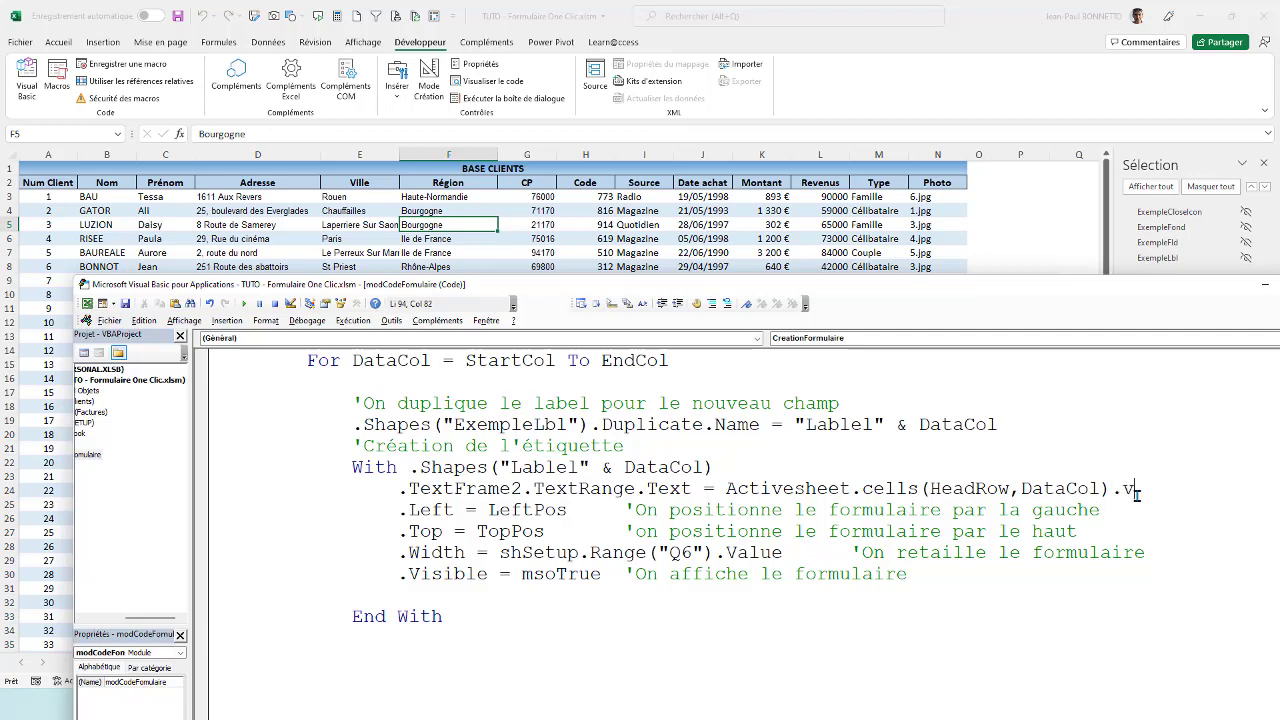
{"action": "type", "text": "alue"}
Add the comment 'AJout du nom de l'en-tête', fixing the accent typo.
{"action": "type", "text": "AJout d"}
{"action": "type", "text": "u nom de l'"}
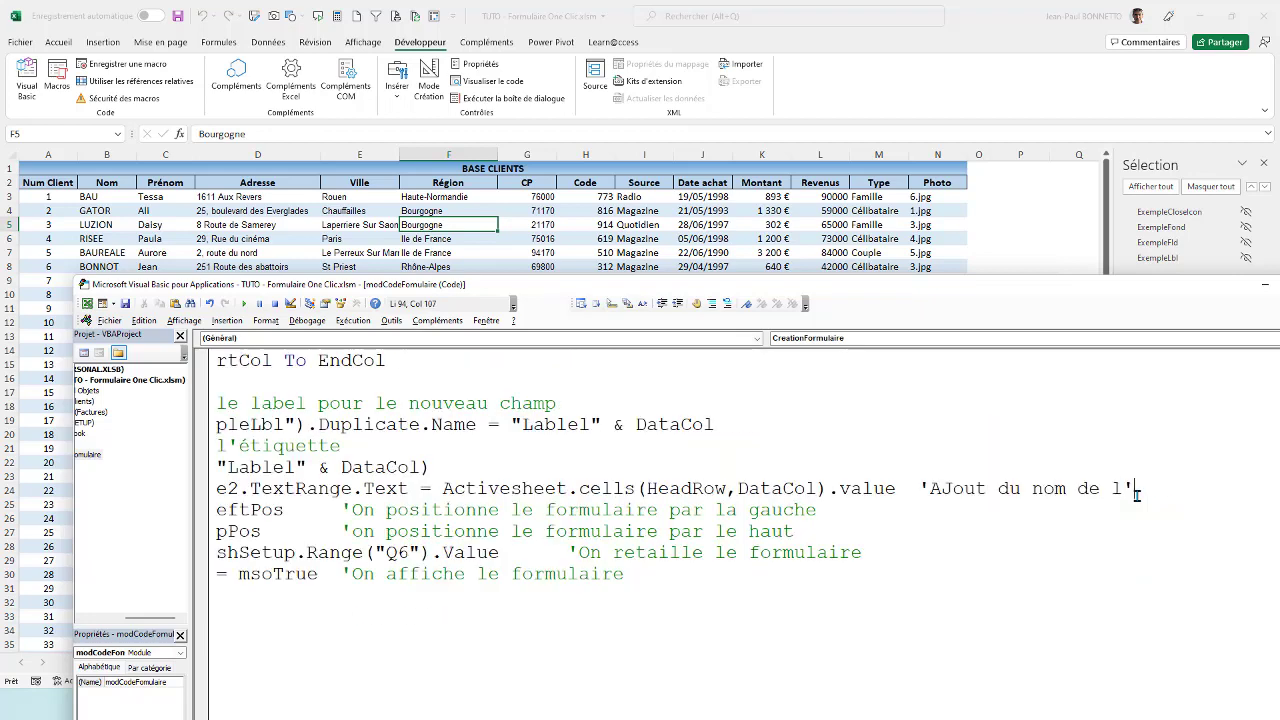
{"action": "type", "text": "en-t^te"}
{"action": "left_click", "coordinate": [1186, 488]}
{"action": "key", "text": "BackSpace"}
{"action": "type", "text": "ê"}
{"action": "key", "text": "Up"}
{"action": "key", "text": "Up"}
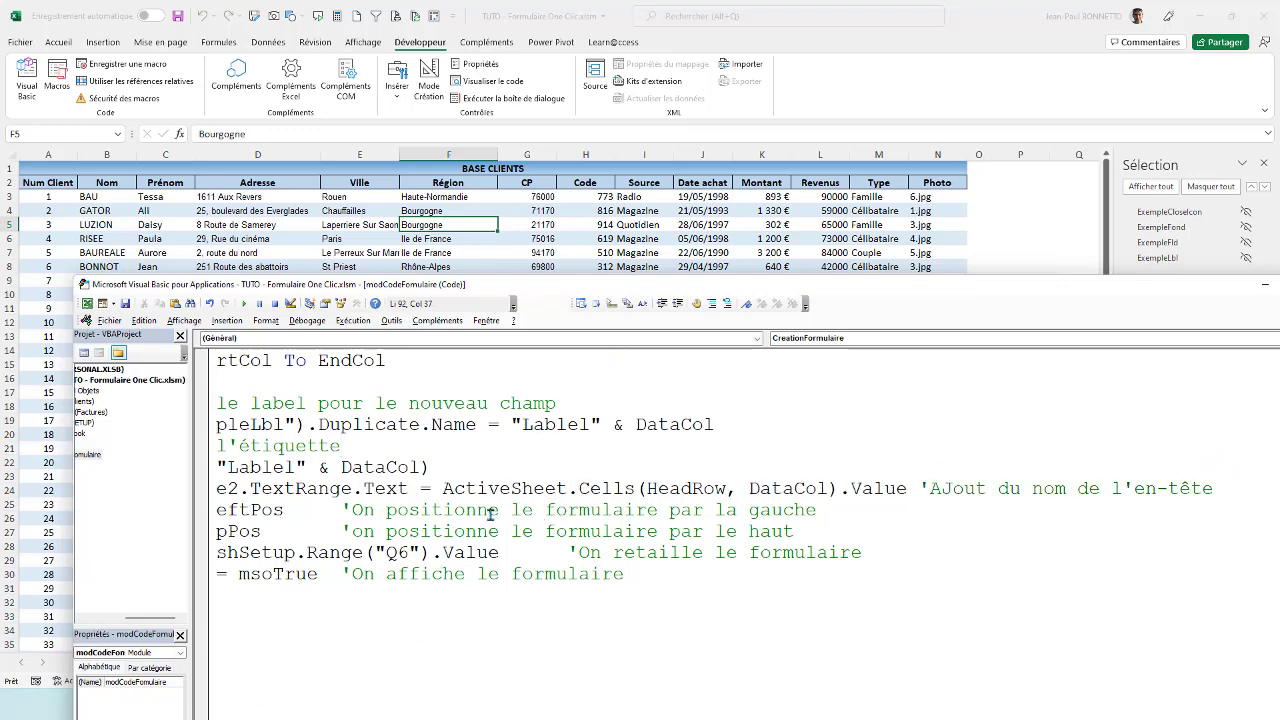
{"action": "left_click_drag", "start_coordinate": [676, 287], "coordinate": [663, 206]}
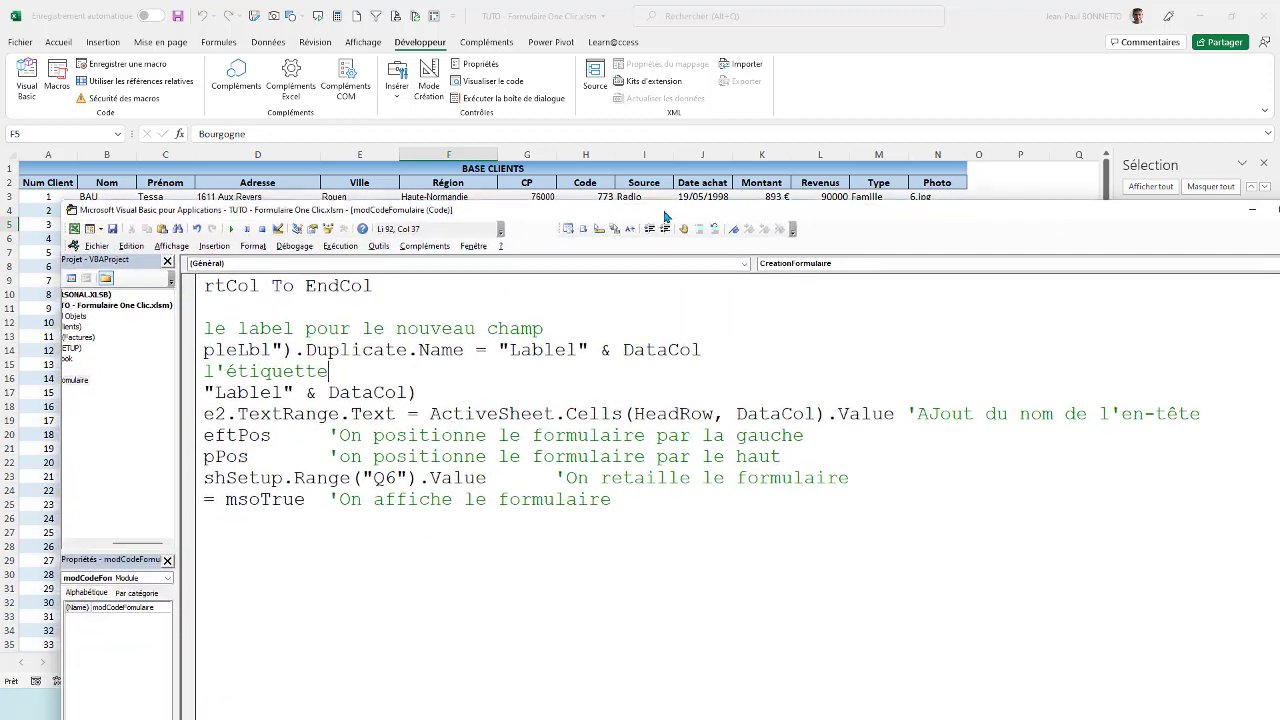
Glance at the Clients sheet, then return to the label's .Left and .Top lines in the code.
{"action": "left_click", "coordinate": [705, 195]}
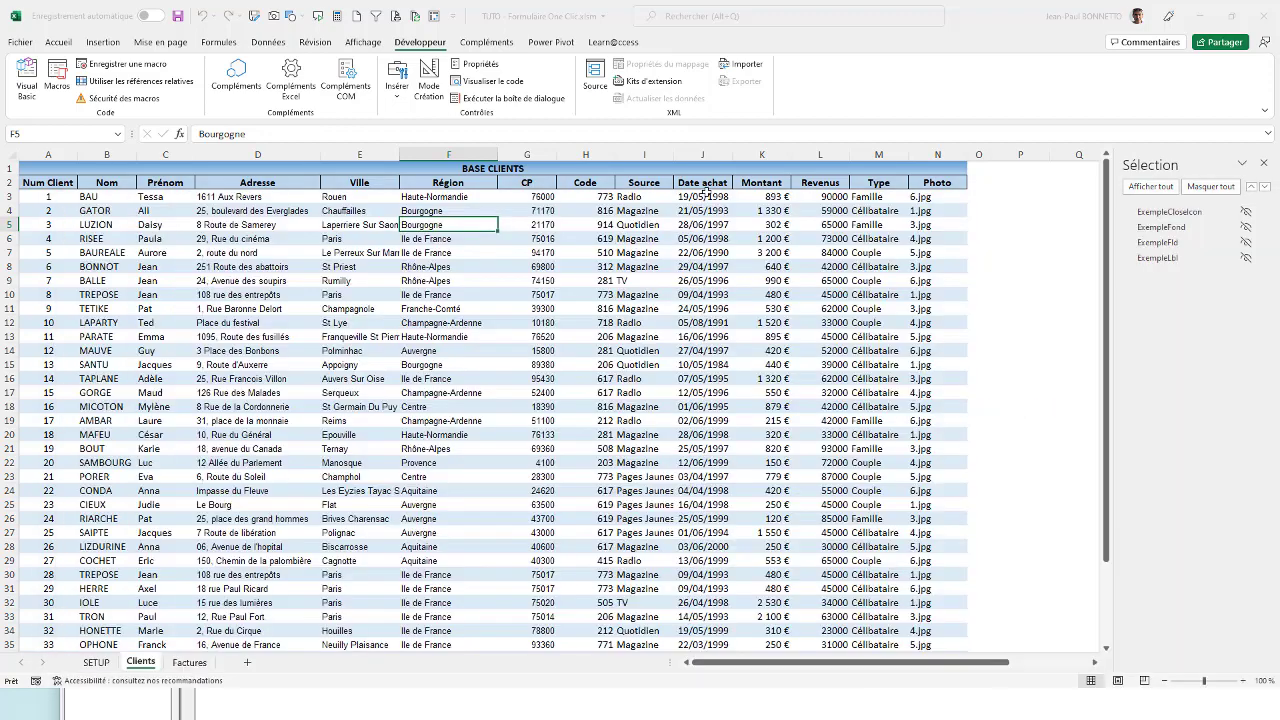
{"action": "left_click", "coordinate": [624, 702]}
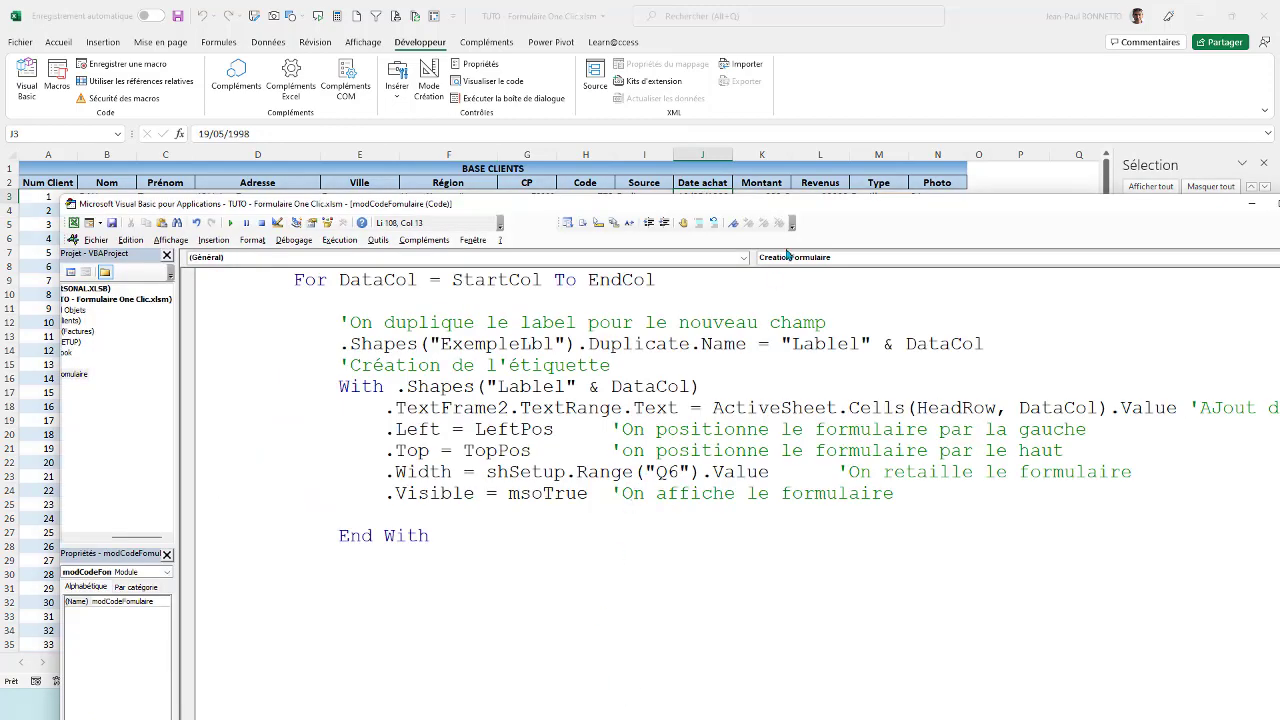
{"action": "mouse_move", "coordinate": [818, 206]}
{"action": "left_mouse_down"}
{"action": "mouse_move", "coordinate": [799, 90]}
{"action": "mouse_move", "coordinate": [772, 106]}
{"action": "left_mouse_up"}
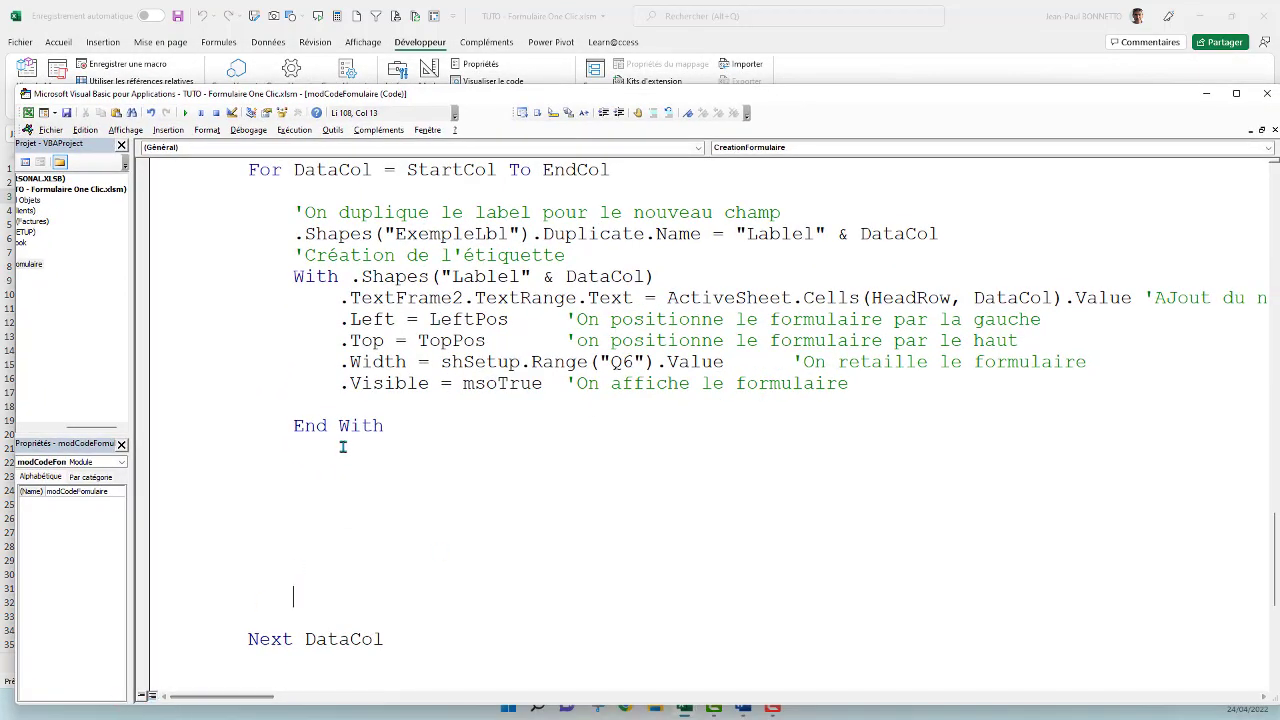
{"action": "left_click", "coordinate": [363, 319]}
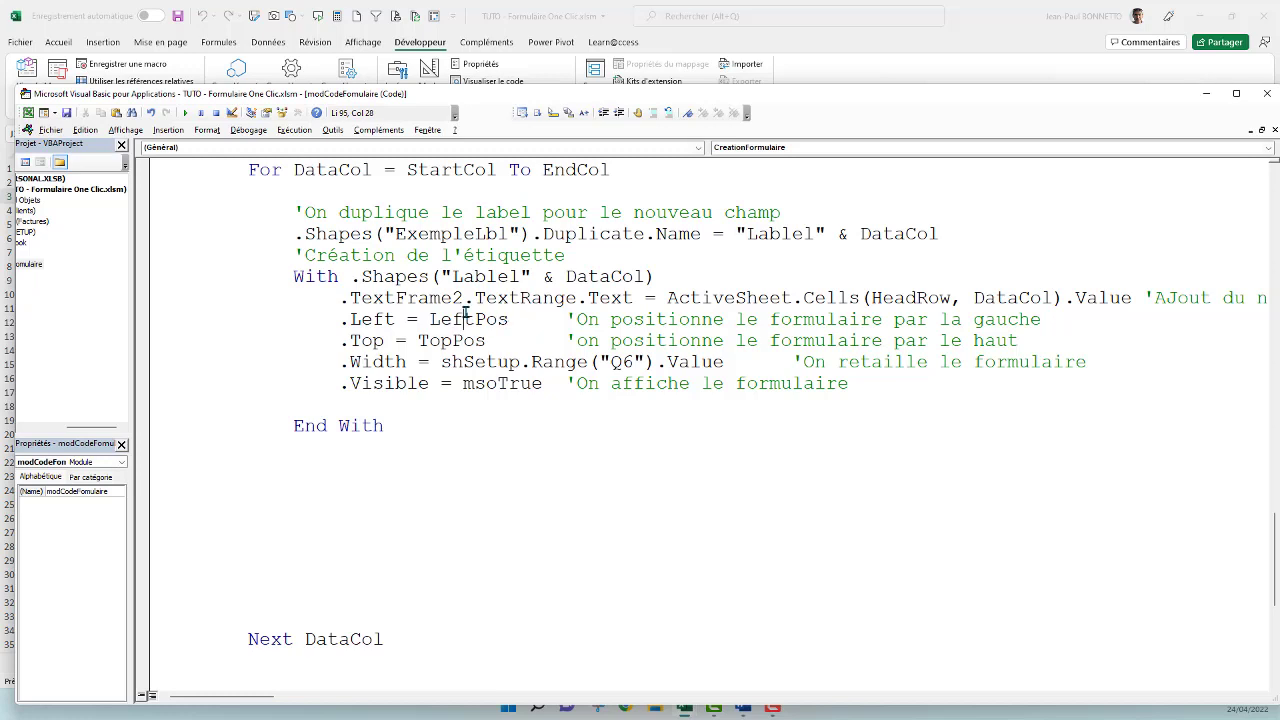
{"action": "left_click", "coordinate": [452, 340]}
Reword the .Left and .Top comments to 'le label par la gauche' and 'le label par le top'.
{"action": "left_click_drag", "start_coordinate": [1041, 320], "coordinate": [735, 319]}
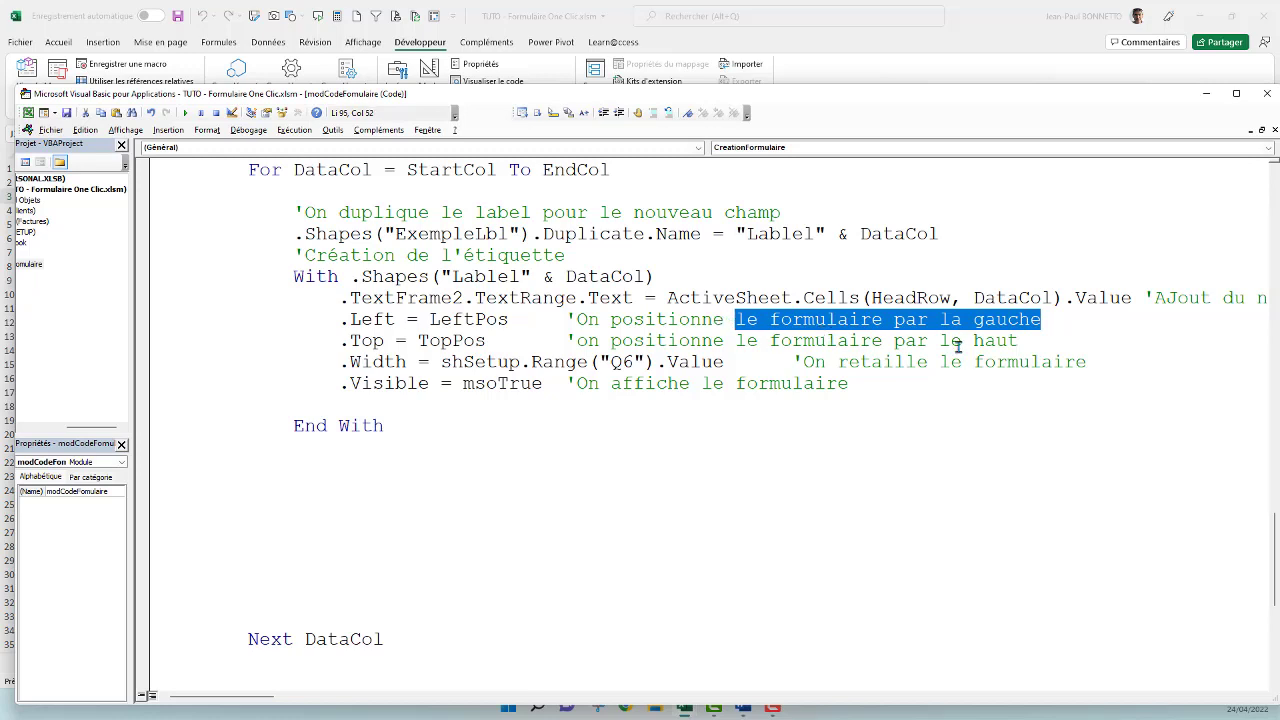
{"action": "type", "text": "le label"}
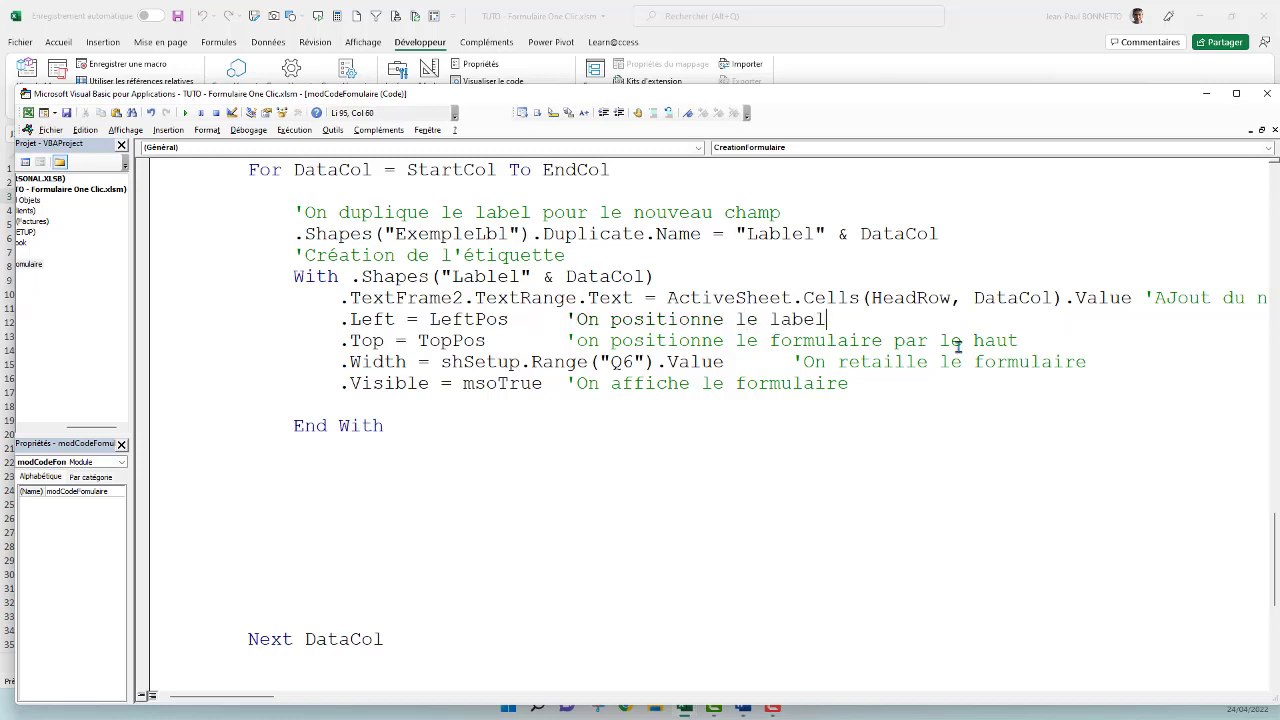
{"action": "left_click_drag", "start_coordinate": [1018, 341], "coordinate": [770, 343]}
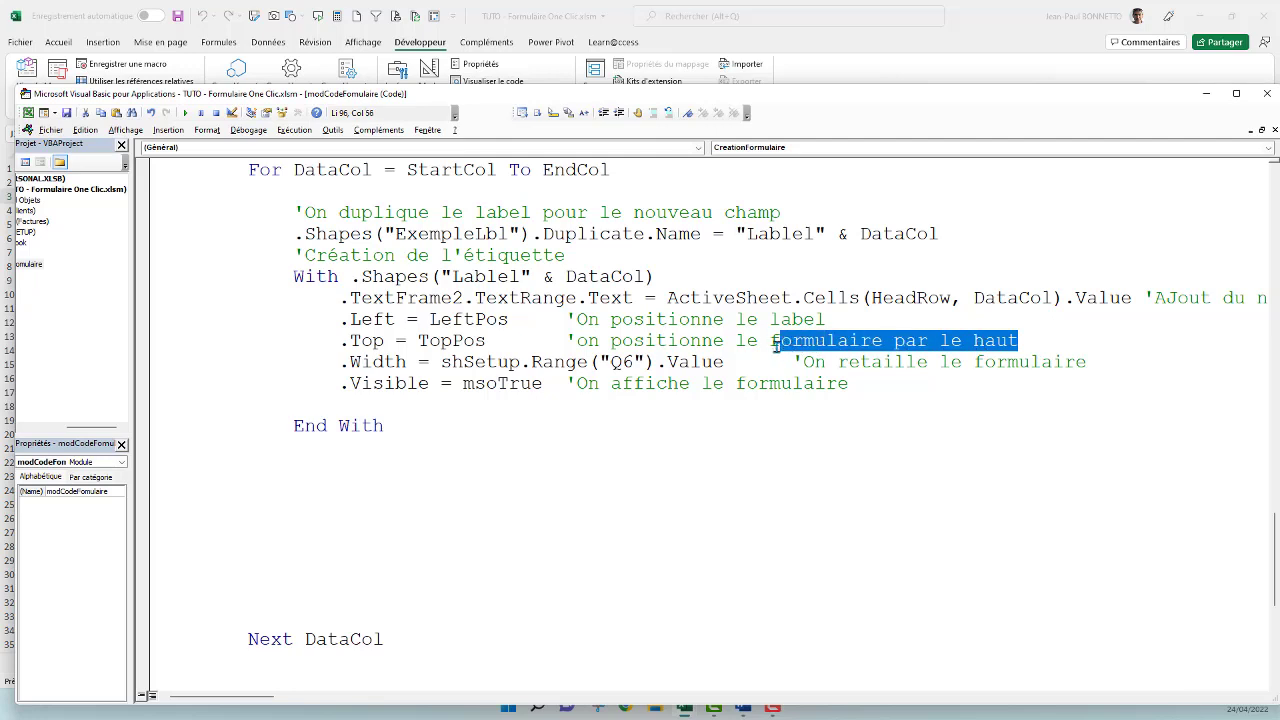
{"action": "type", "text": "label"}
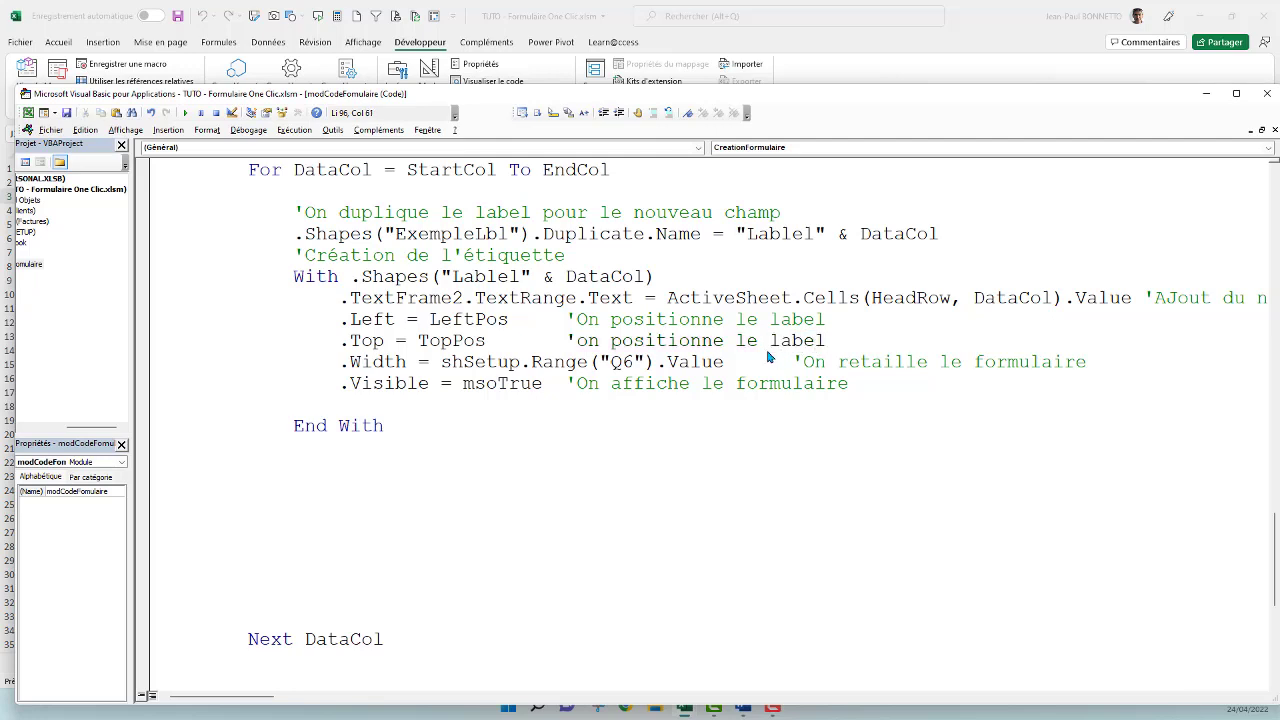
{"action": "type", "text": " par le top"}
{"action": "left_click", "coordinate": [860, 315]}
{"action": "type", "text": "p"}
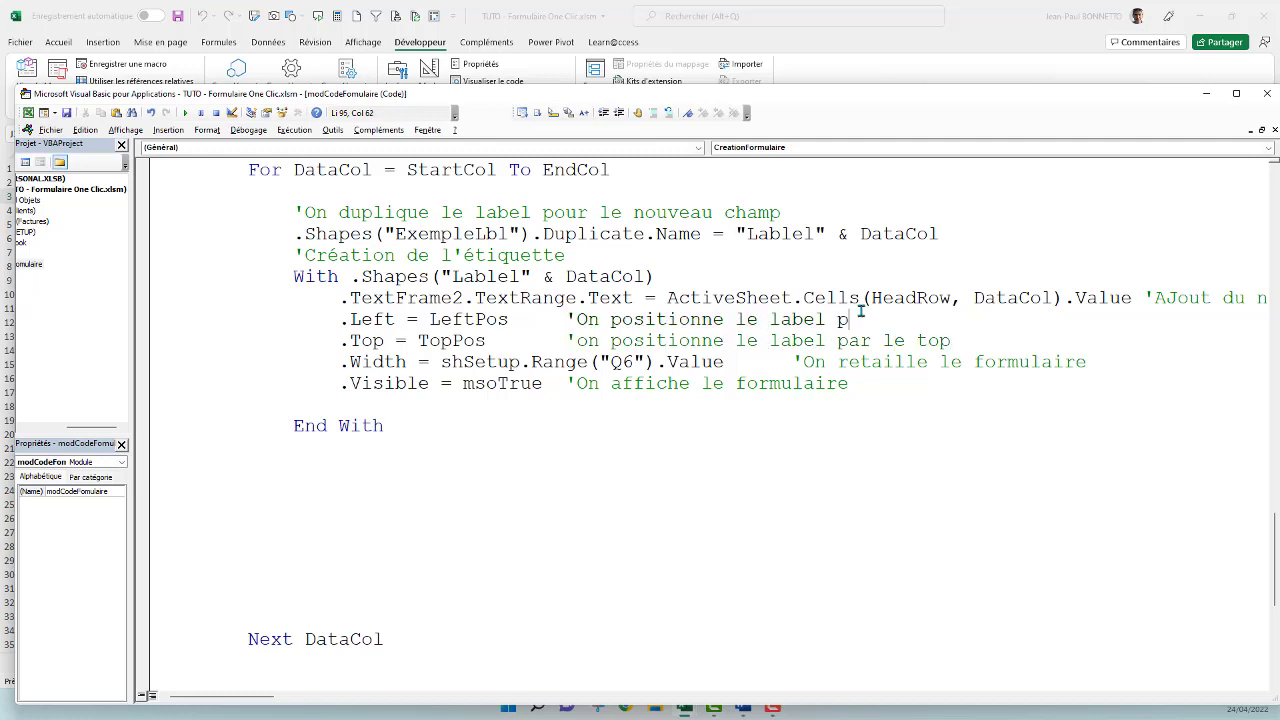
{"action": "type", "text": "ar le"}
{"action": "key", "text": "BackSpace"}
{"action": "type", "text": "z"}
{"action": "type", "text": "a gauc"}
{"action": "type", "text": "he"}
{"action": "left_click", "coordinate": [722, 341]}
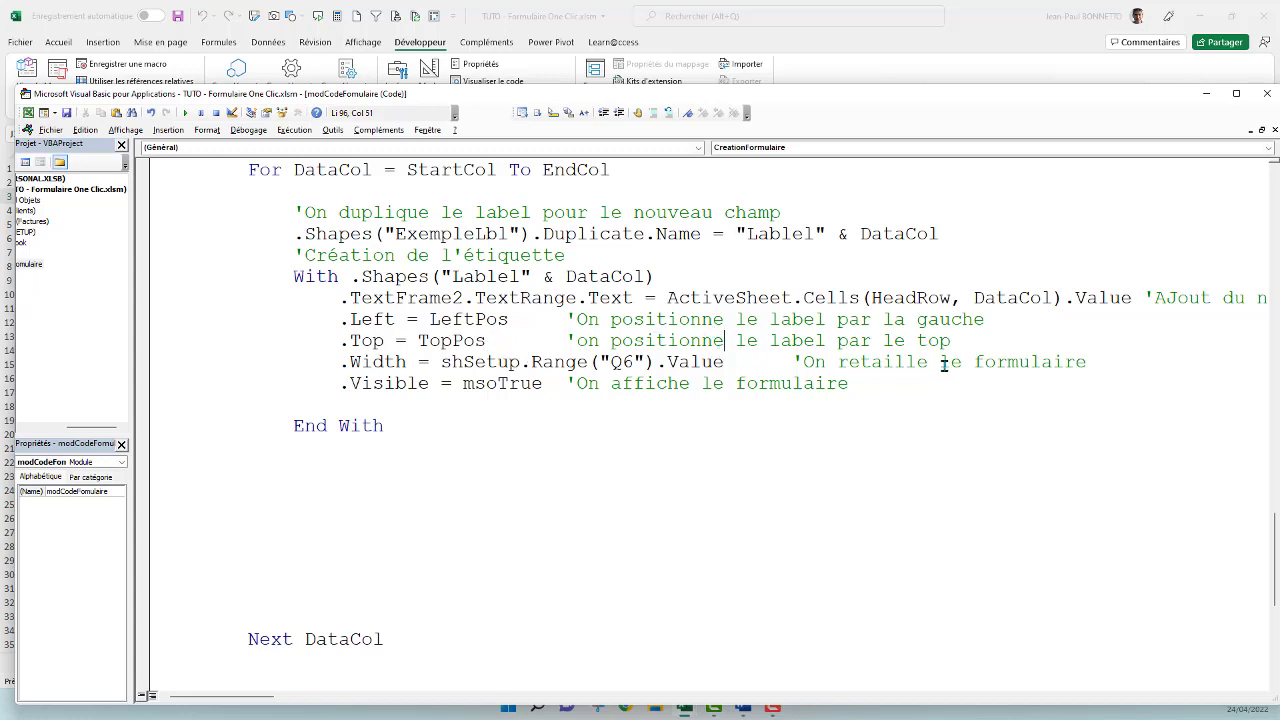
{"action": "left_click_drag", "start_coordinate": [745, 361], "coordinate": [440, 362]}
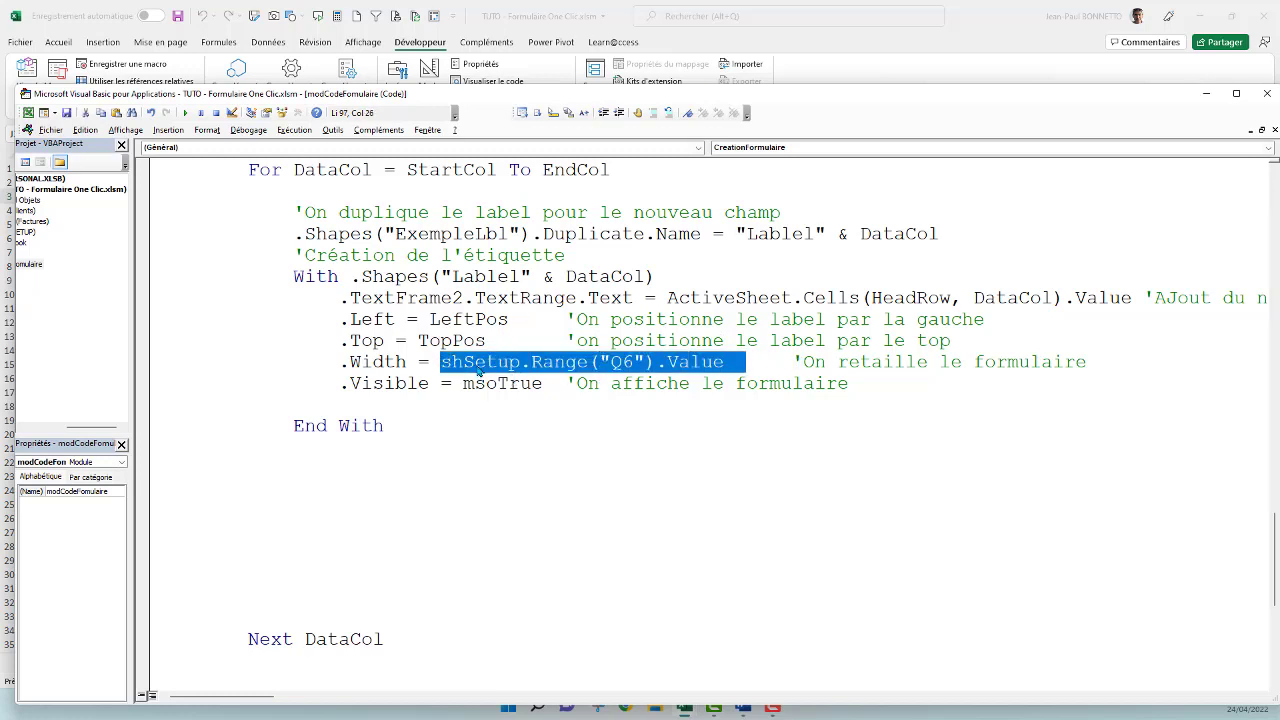
Set the label's Width to 50 and realign its comment.
{"action": "left_click", "coordinate": [499, 333]}
{"action": "left_click_drag", "start_coordinate": [745, 362], "coordinate": [437, 366]}
{"action": "type", "text": "50"}
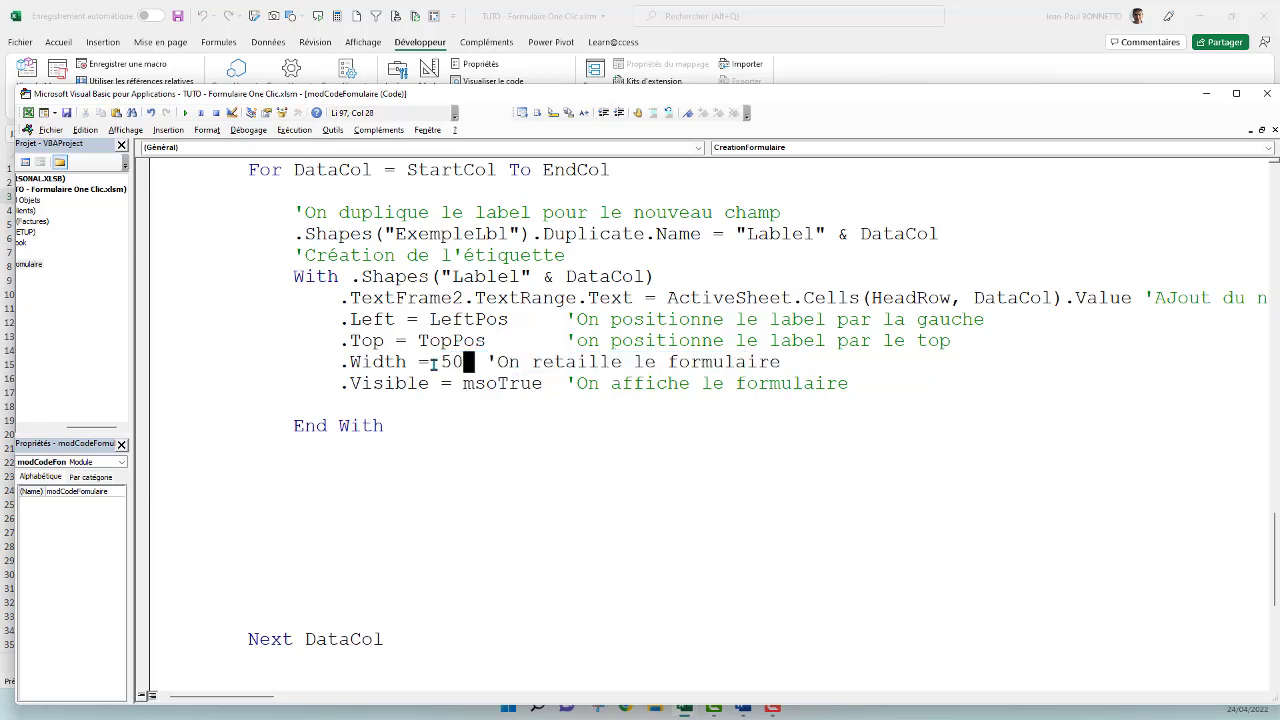
{"action": "left_click", "coordinate": [512, 323]}
{"action": "left_click", "coordinate": [478, 362]}
{"action": "key", "text": "Tab"}
{"action": "key", "text": "Tab"}
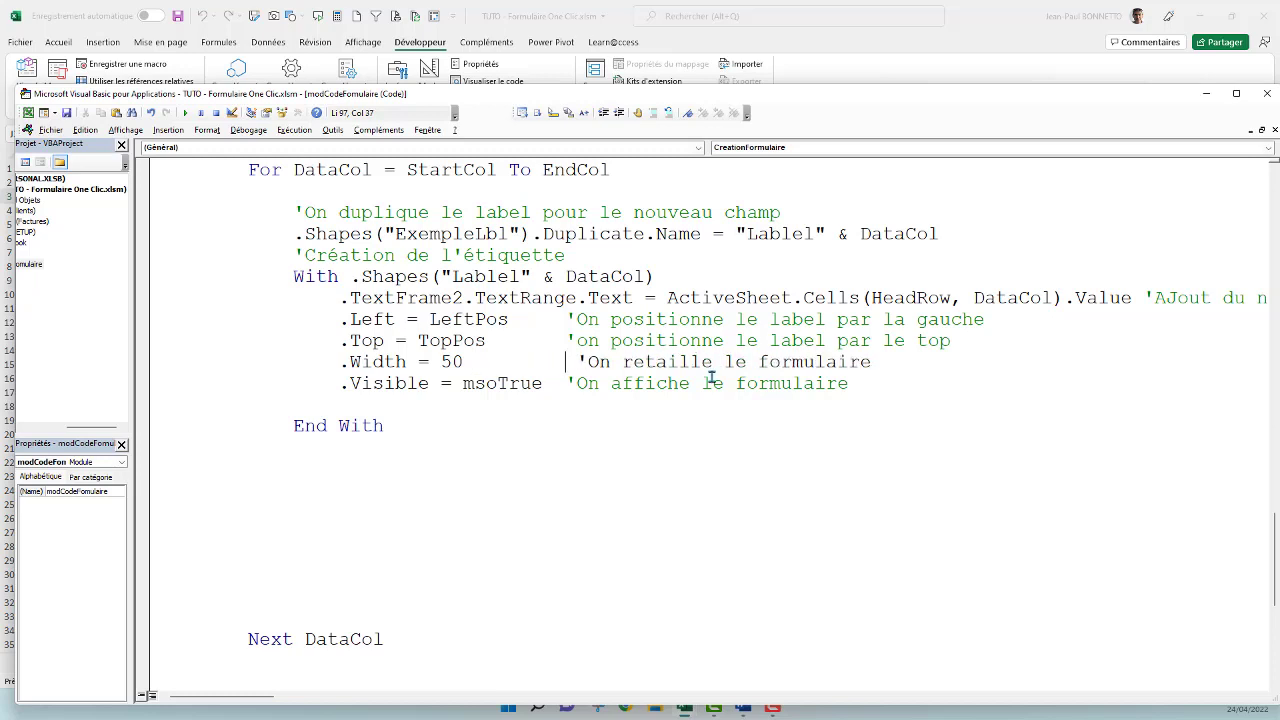
{"action": "key", "text": "BackSpace"}
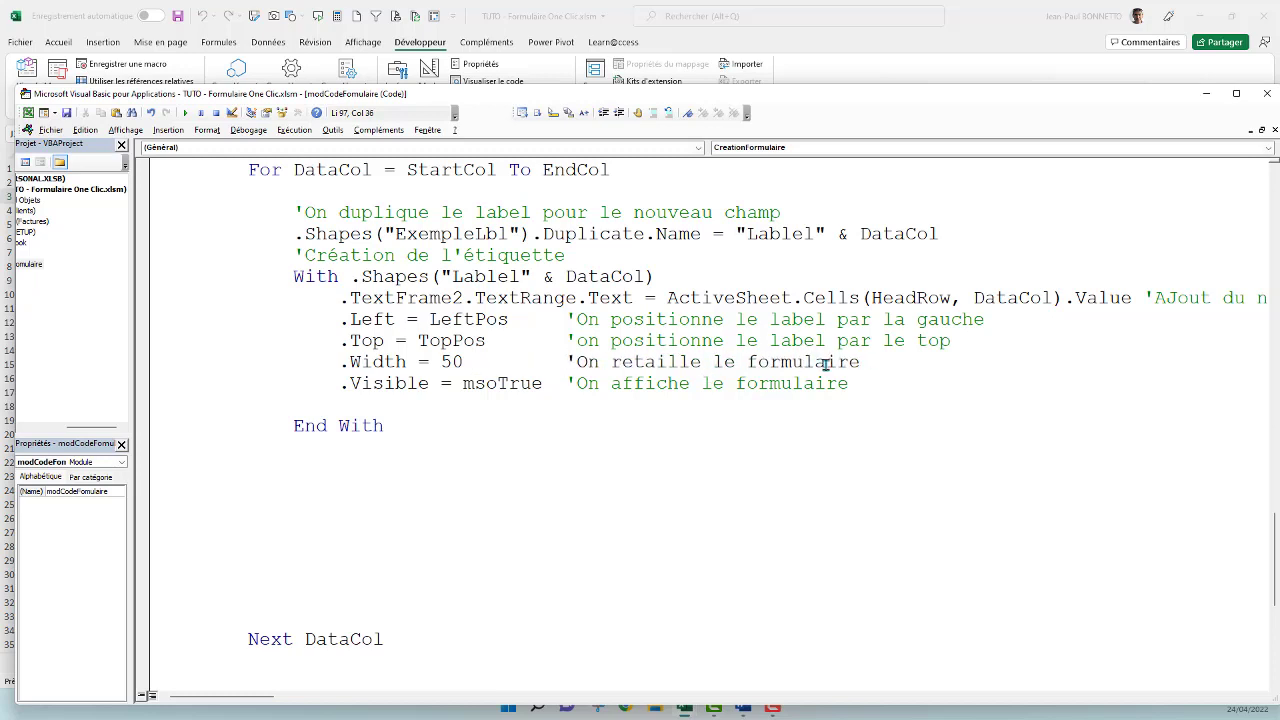
Change 'formulaire' to 'label' in the Width and Visible comments.
{"action": "left_click_drag", "start_coordinate": [890, 362], "coordinate": [720, 362]}
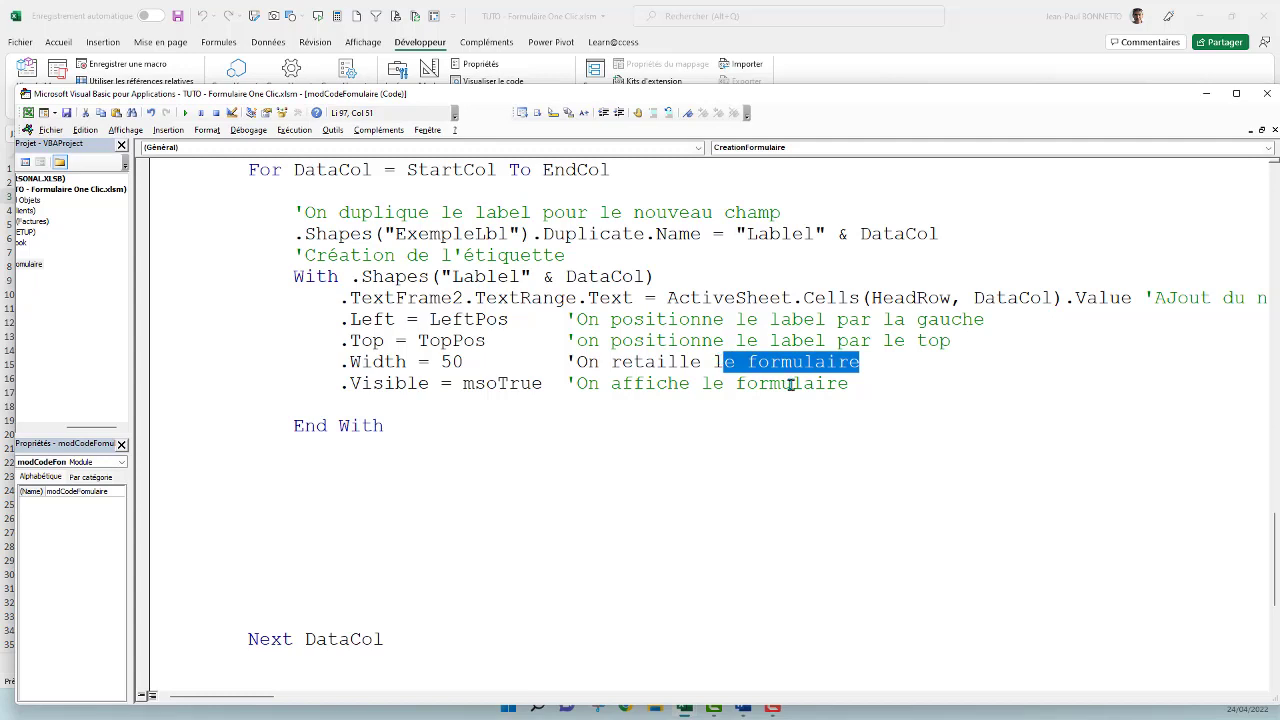
{"action": "type", "text": "e lable"}
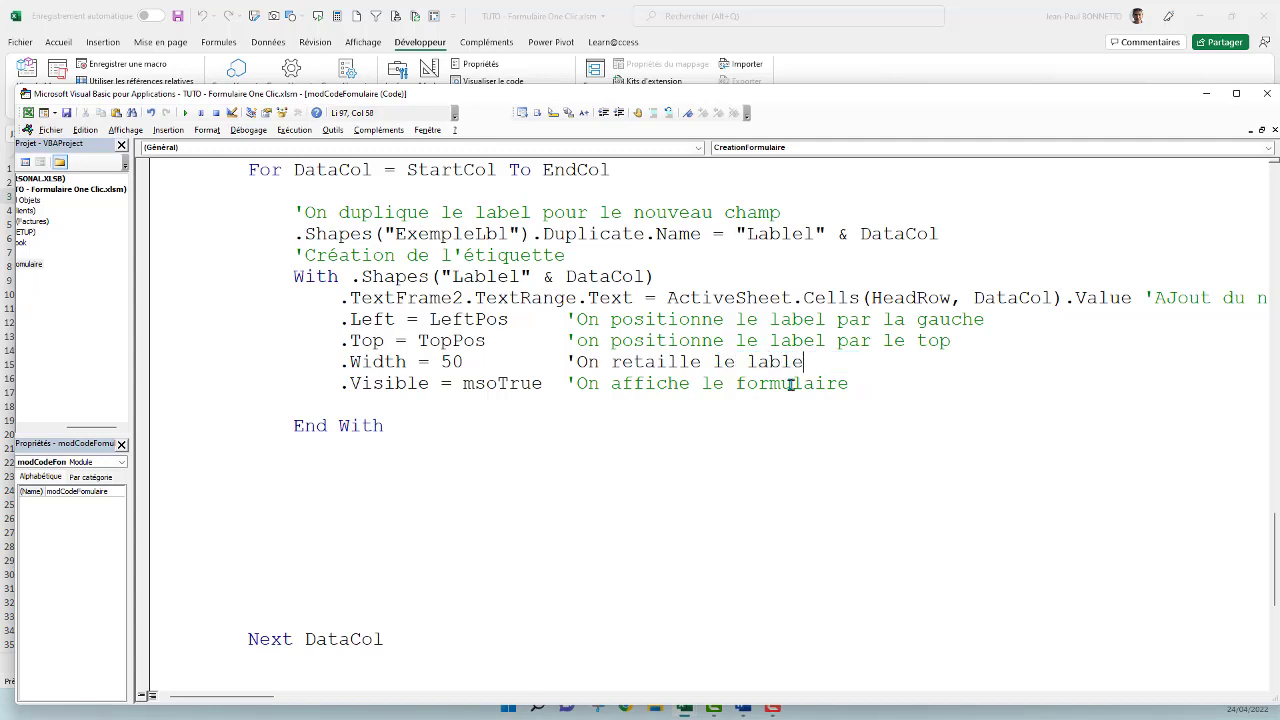
{"action": "key", "text": "BackSpace"}
{"action": "key", "text": "BackSpace"}
{"action": "type", "text": "l"}
{"action": "left_click", "coordinate": [480, 340]}
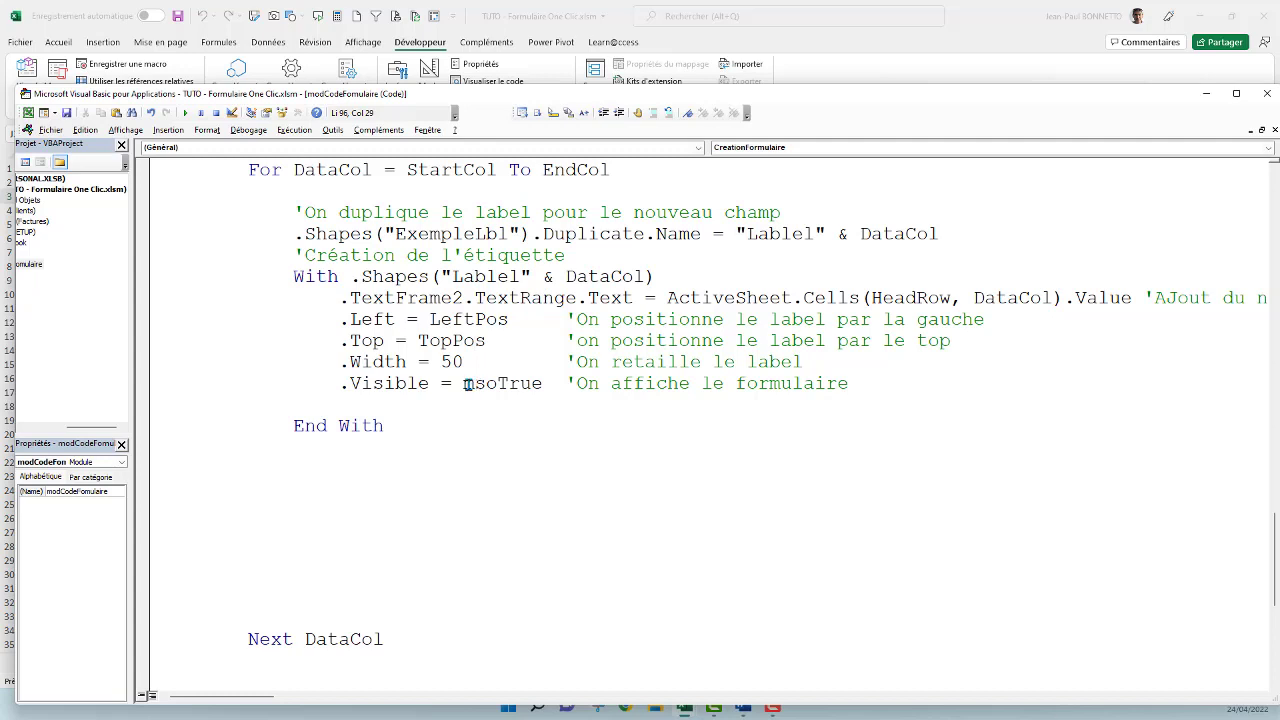
{"action": "left_click_drag", "start_coordinate": [890, 386], "coordinate": [736, 384]}
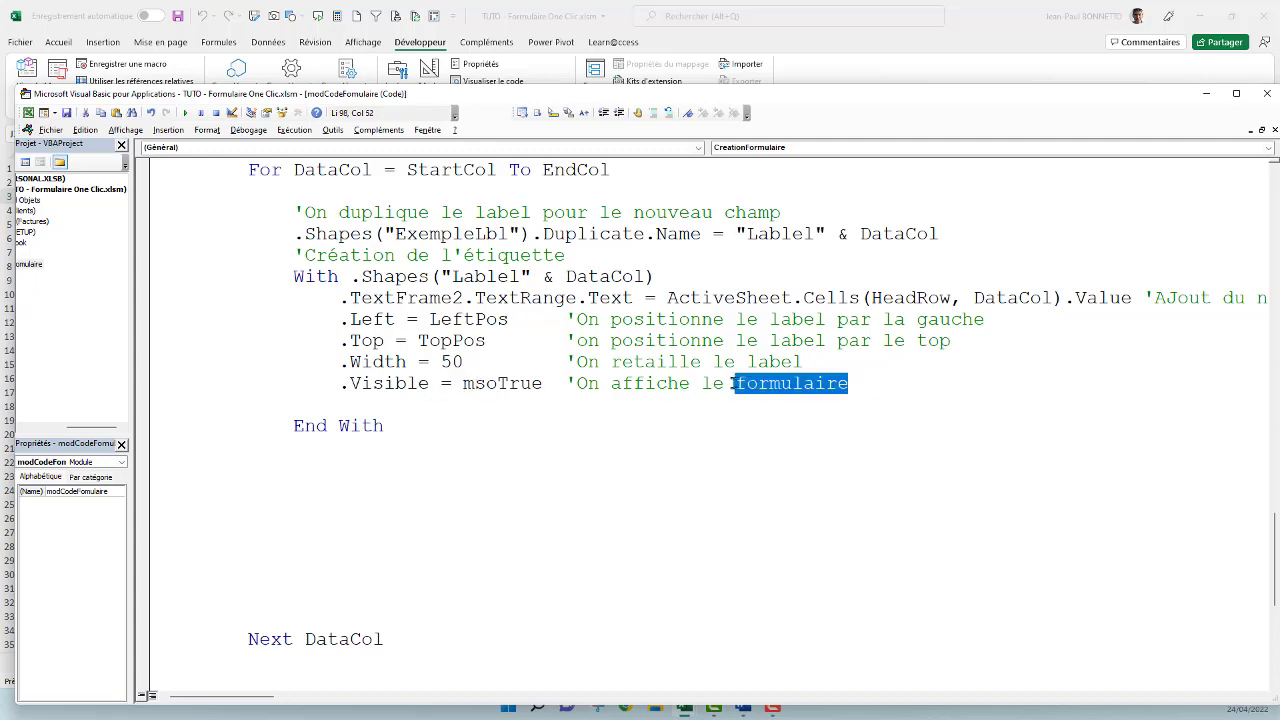
{"action": "type", "text": "la"}
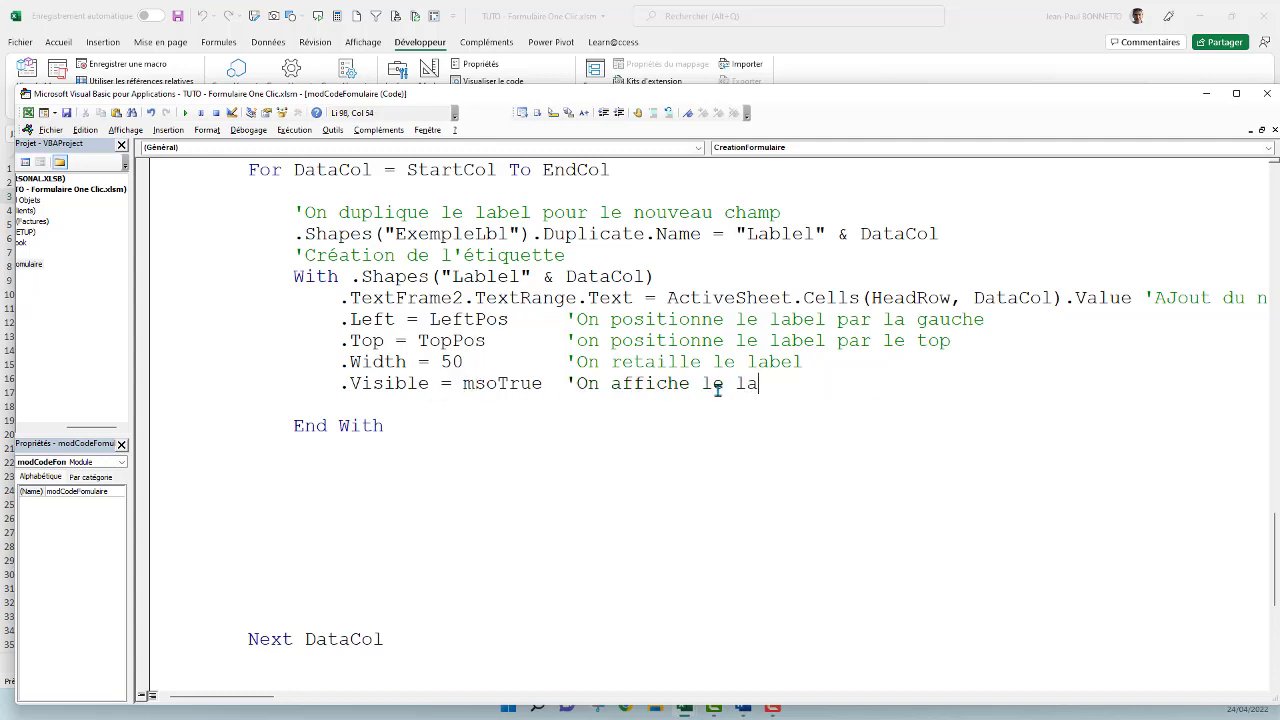
{"action": "type", "text": "ble"}
{"action": "type", "text": "l"}
{"action": "left_click", "coordinate": [341, 408]}
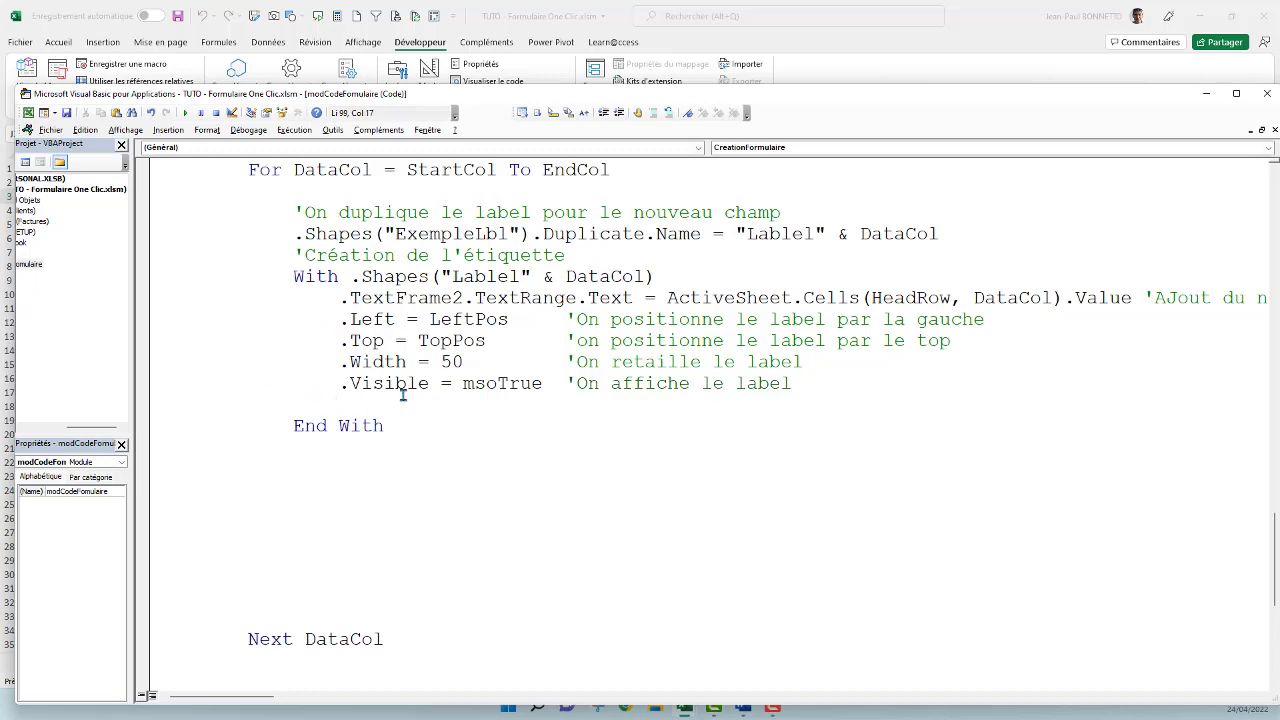
Copy the earlier ShapeGrp assignment line and paste it above End With in the label block.
{"action": "scroll", "coordinate": [388, 298], "scroll_direction": "up", "scroll_amount": 1}
{"action": "scroll", "coordinate": [388, 298], "scroll_direction": "up", "scroll_amount": 3}
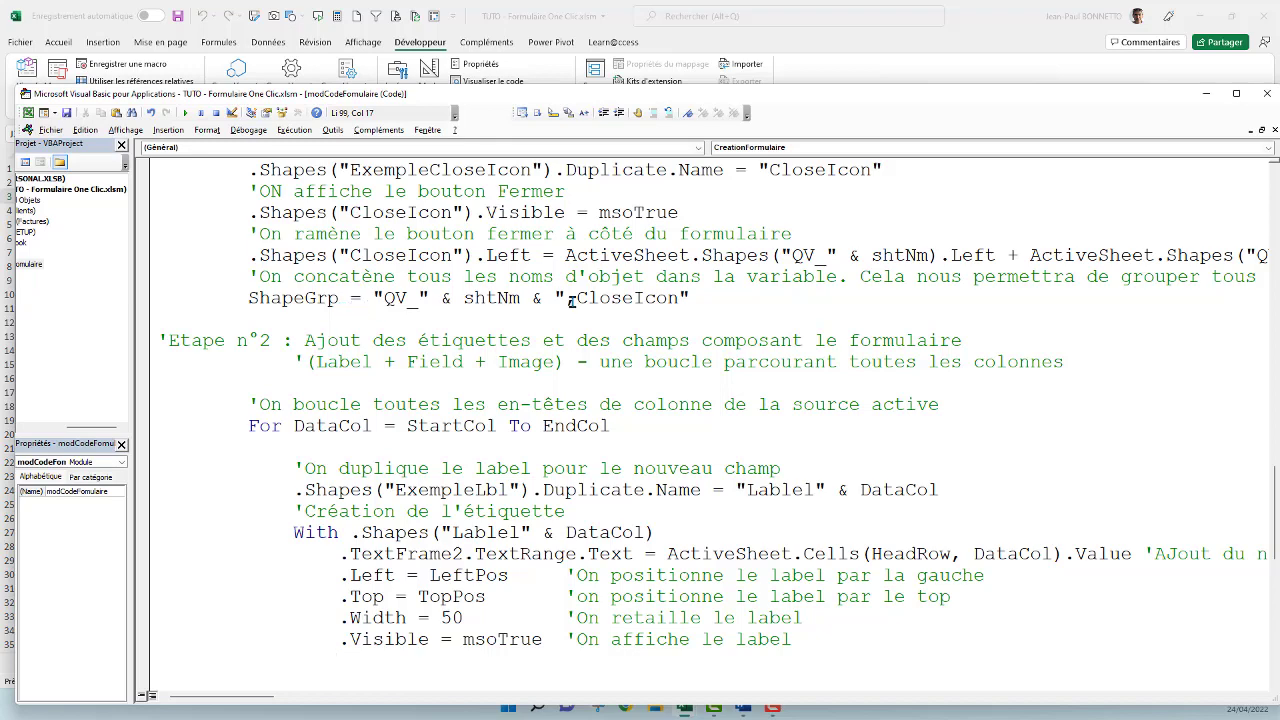
{"action": "left_click", "coordinate": [701, 296]}
{"action": "left_click_drag", "start_coordinate": [693, 297], "coordinate": [248, 298]}
{"action": "key", "text": "ctrl+c"}
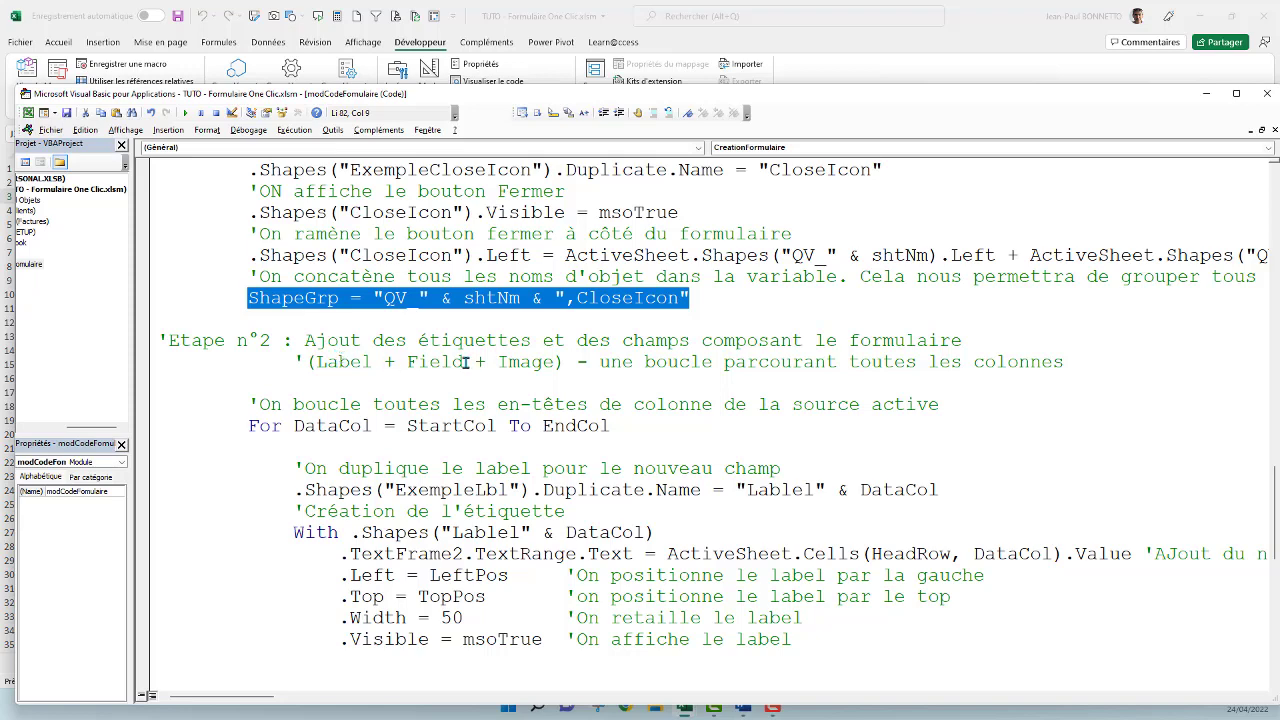
{"action": "scroll", "coordinate": [470, 362], "scroll_direction": "down", "scroll_amount": 3}
{"action": "left_click", "coordinate": [430, 468]}
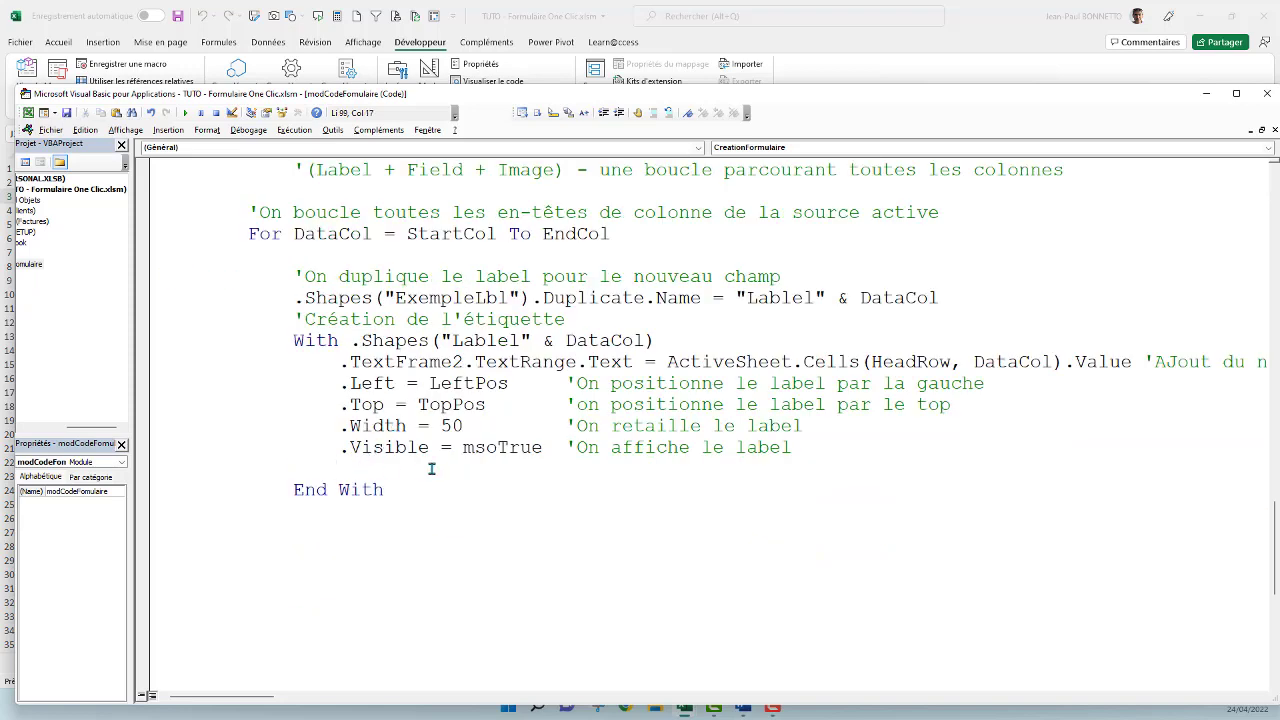
{"action": "type", "text": "ShapeGrp = \"QV_\" & shtNm & \",CloseIcon\""}
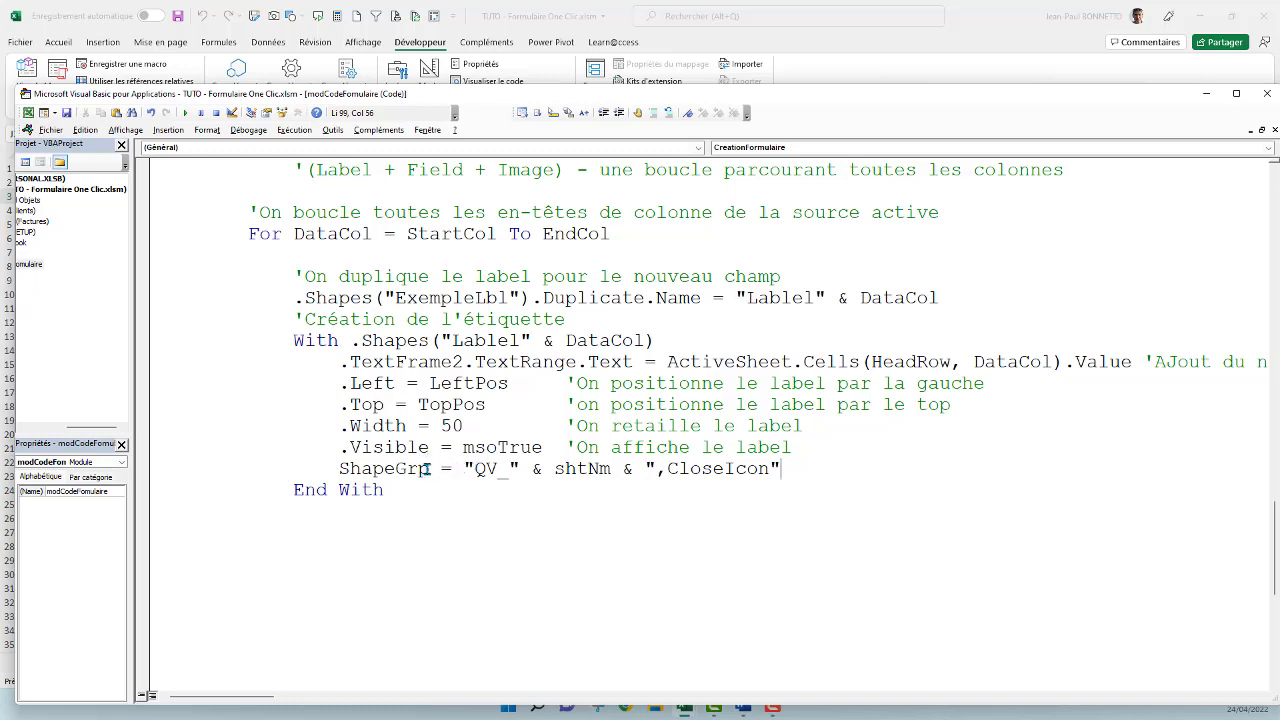
Edit the pasted line to read ShapeGrp = ShapeGrp + ",Lablel" & DataCol.
{"action": "left_click_drag", "start_coordinate": [428, 468], "coordinate": [338, 468]}
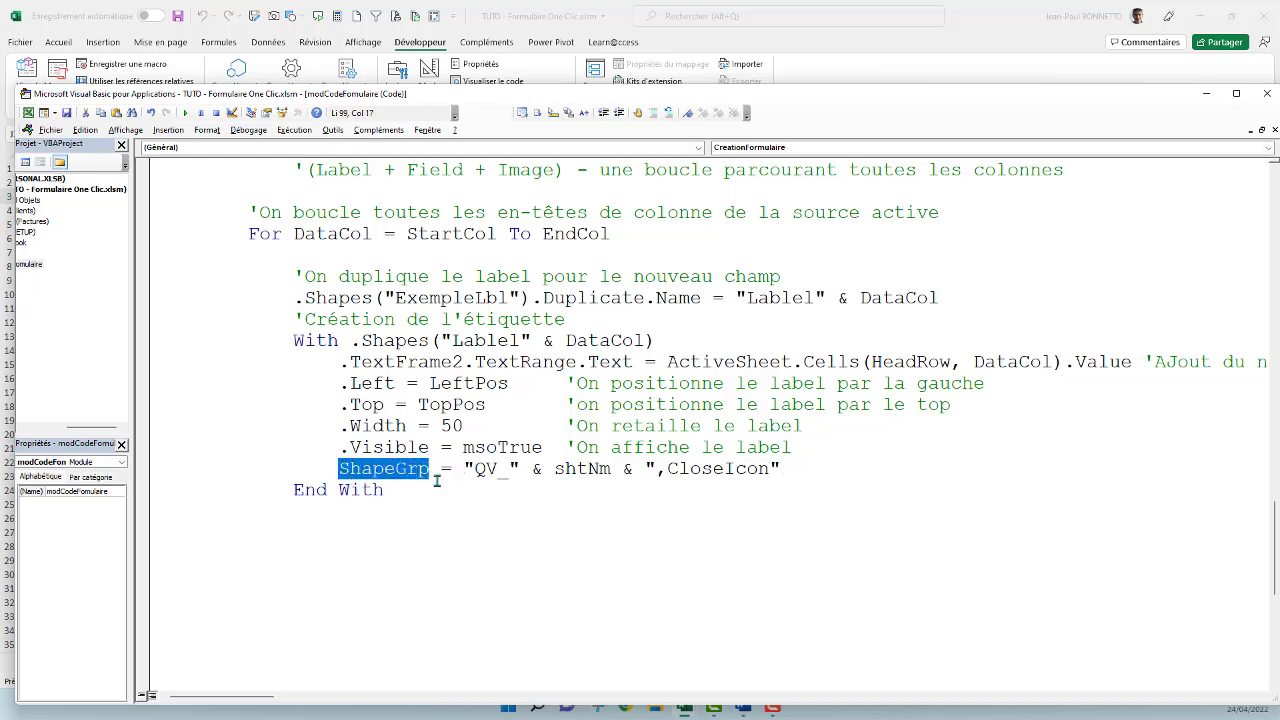
{"action": "left_click", "coordinate": [465, 468]}
{"action": "key", "text": "ctrl+v"}
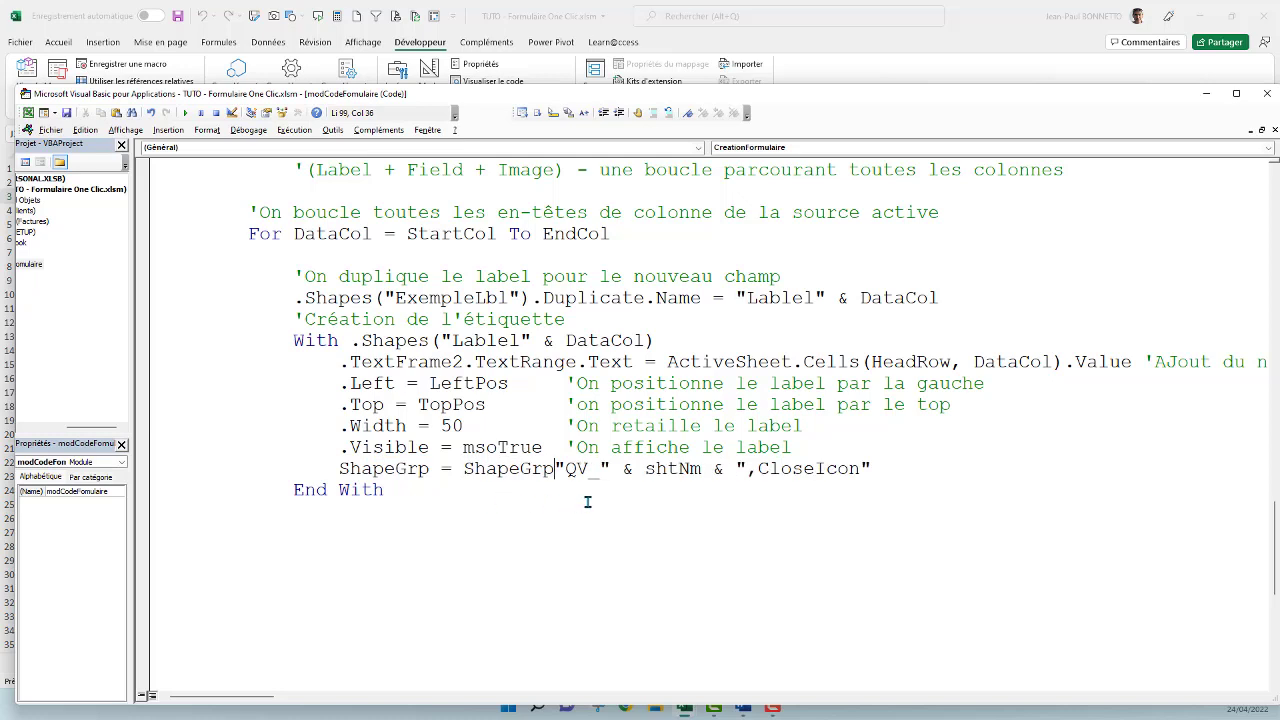
{"action": "type", "text": "+"}
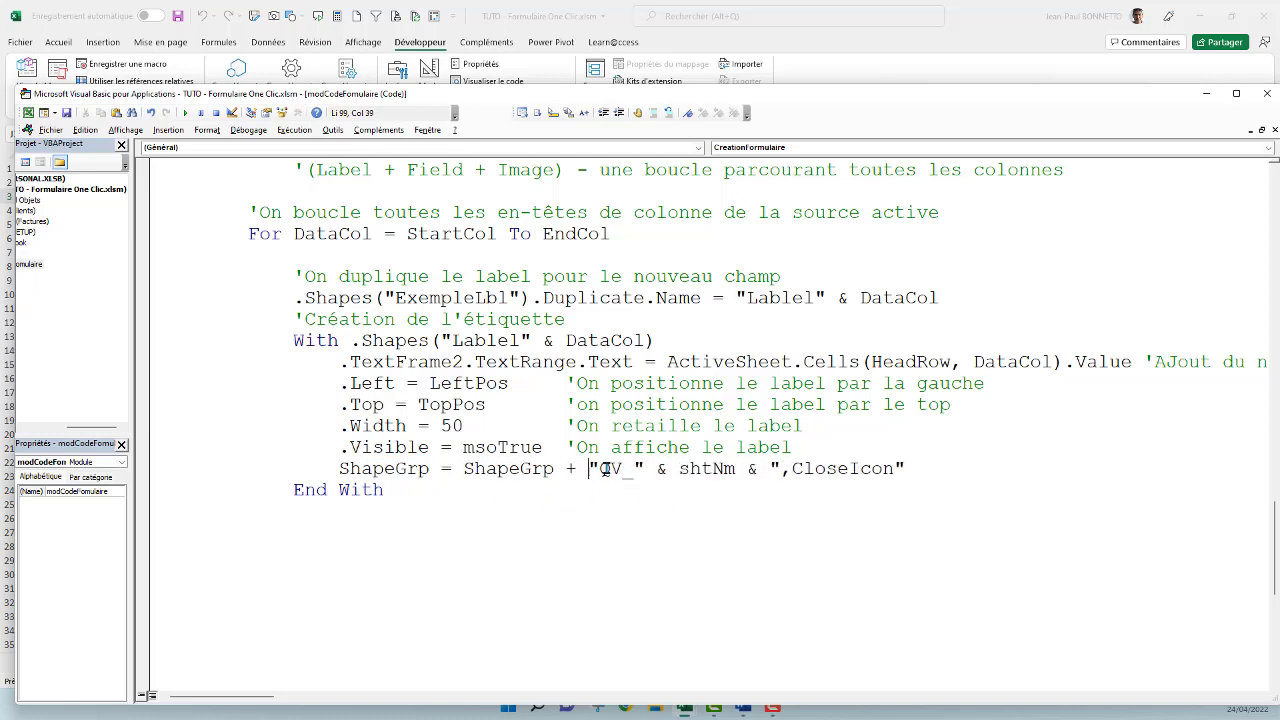
{"action": "key", "text": "Delete"}
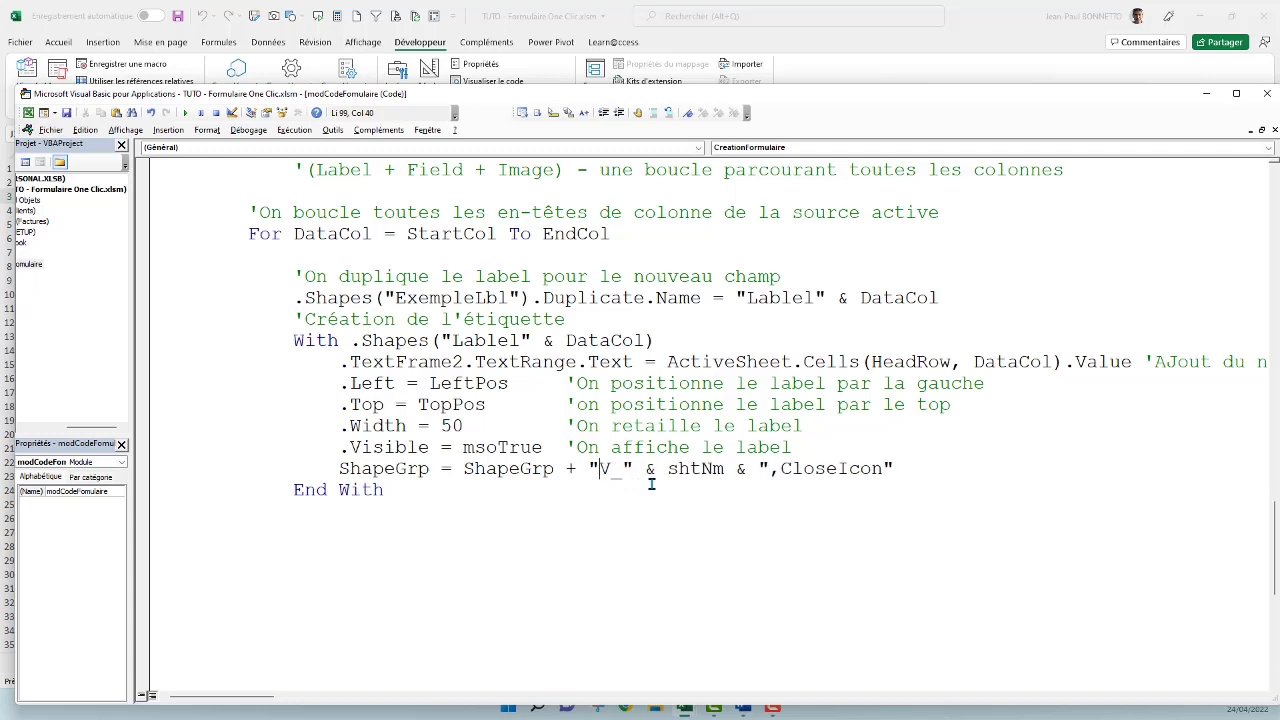
{"action": "key", "text": "Delete"}
{"action": "key", "text": "Delete"}
{"action": "key", "text": "Delete"}
{"action": "key", "text": "Delete"}
{"action": "key", "text": "Delete"}
{"action": "key", "text": "Delete"}
{"action": "key", "text": "Delete"}
{"action": "key", "text": "Delete"}
{"action": "key", "text": "Delete"}
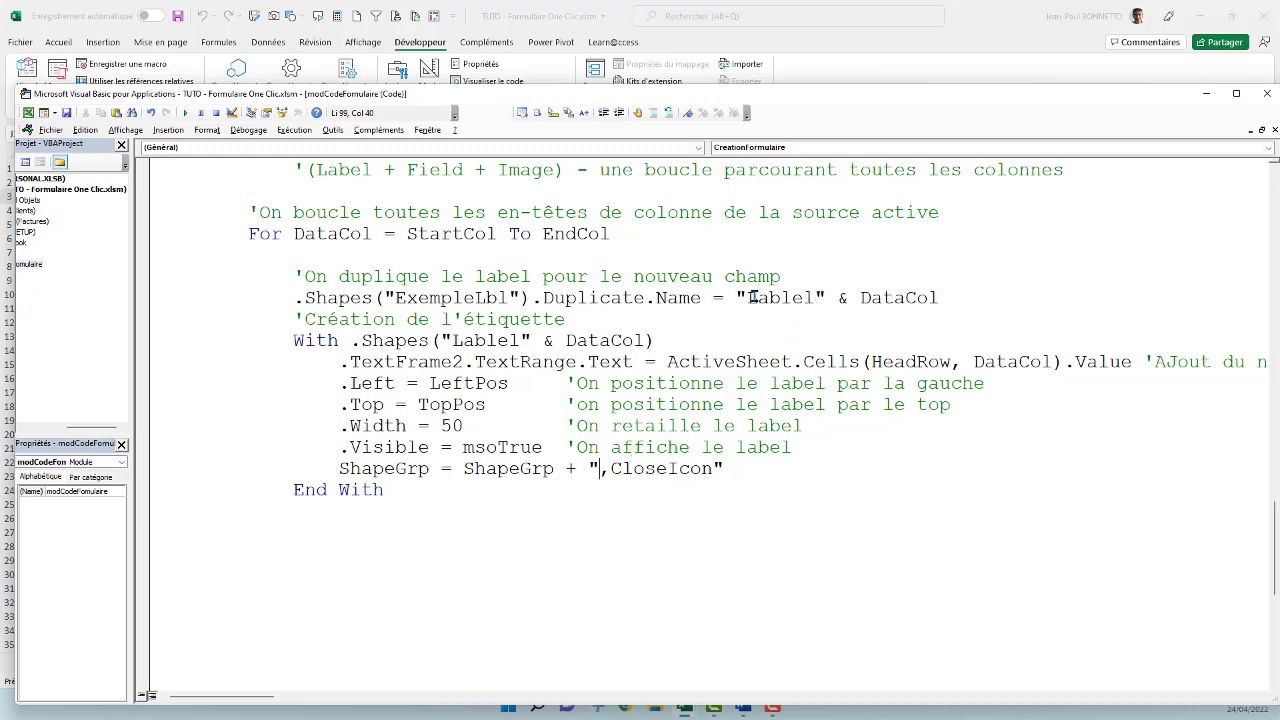
{"action": "left_click_drag", "start_coordinate": [749, 298], "coordinate": [952, 298]}
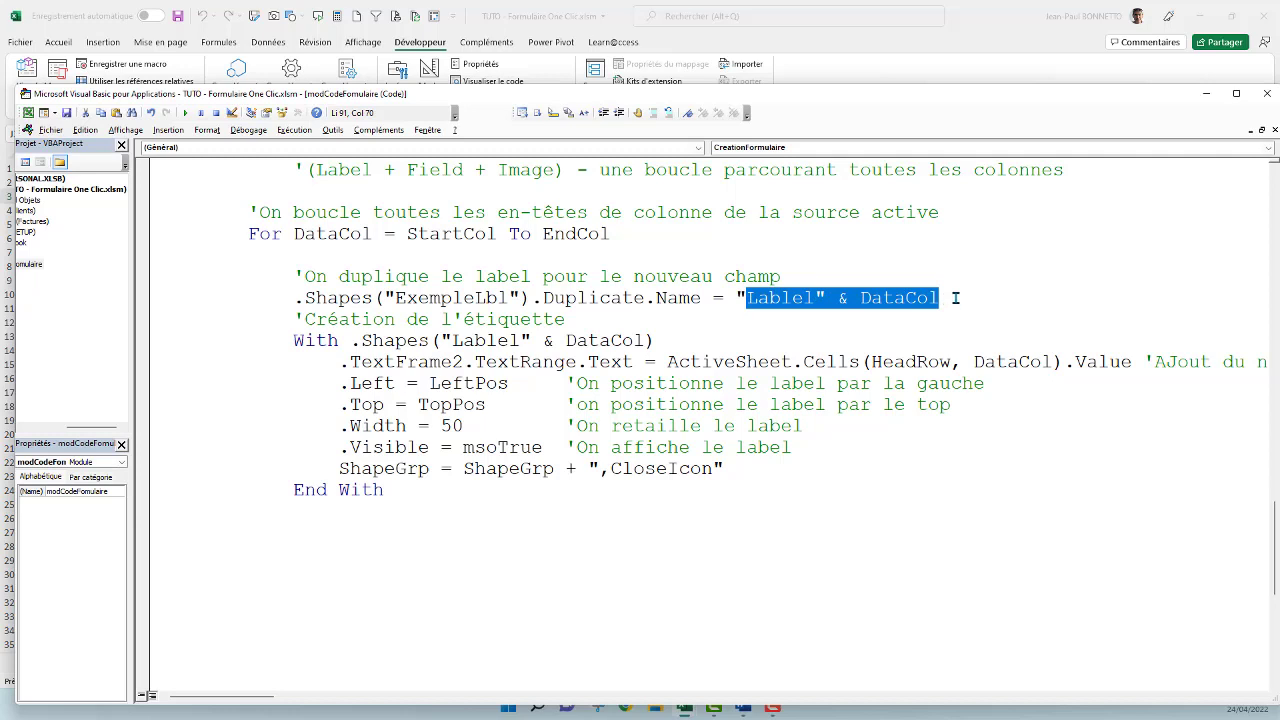
{"action": "left_click_drag", "start_coordinate": [610, 468], "coordinate": [714, 468]}
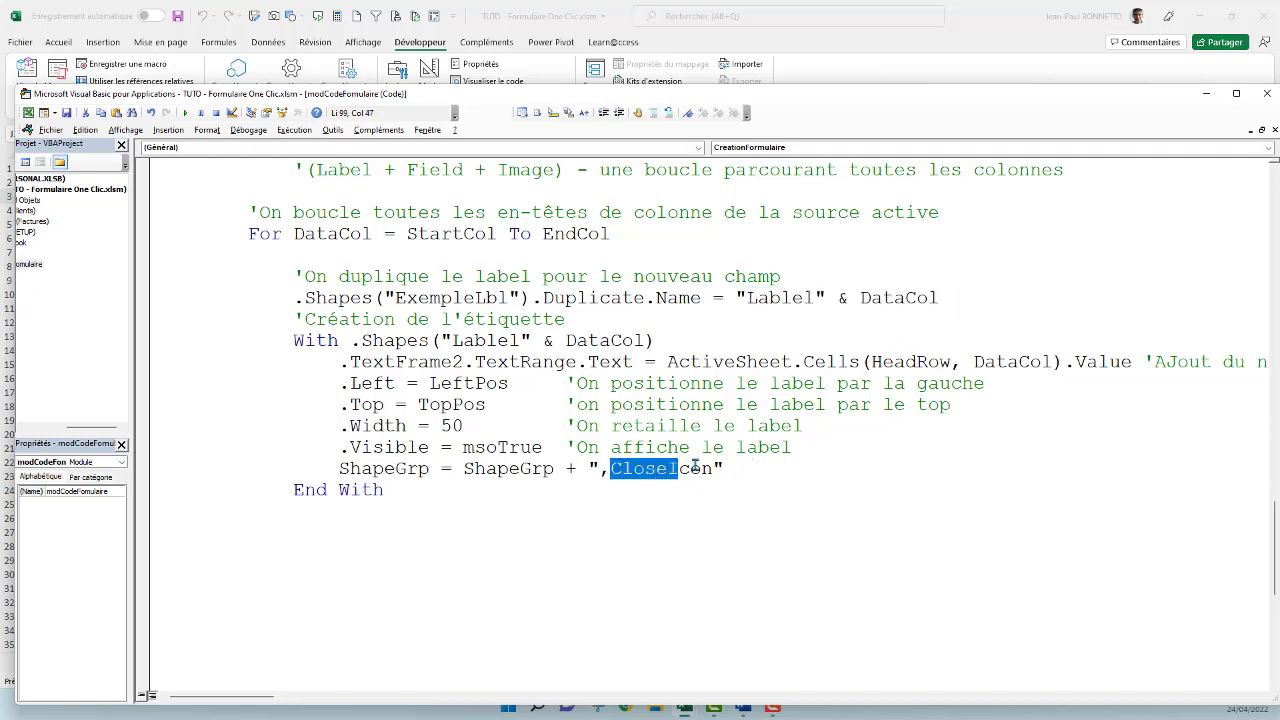
{"action": "type", "text": "Lablel\" & DataCol"}
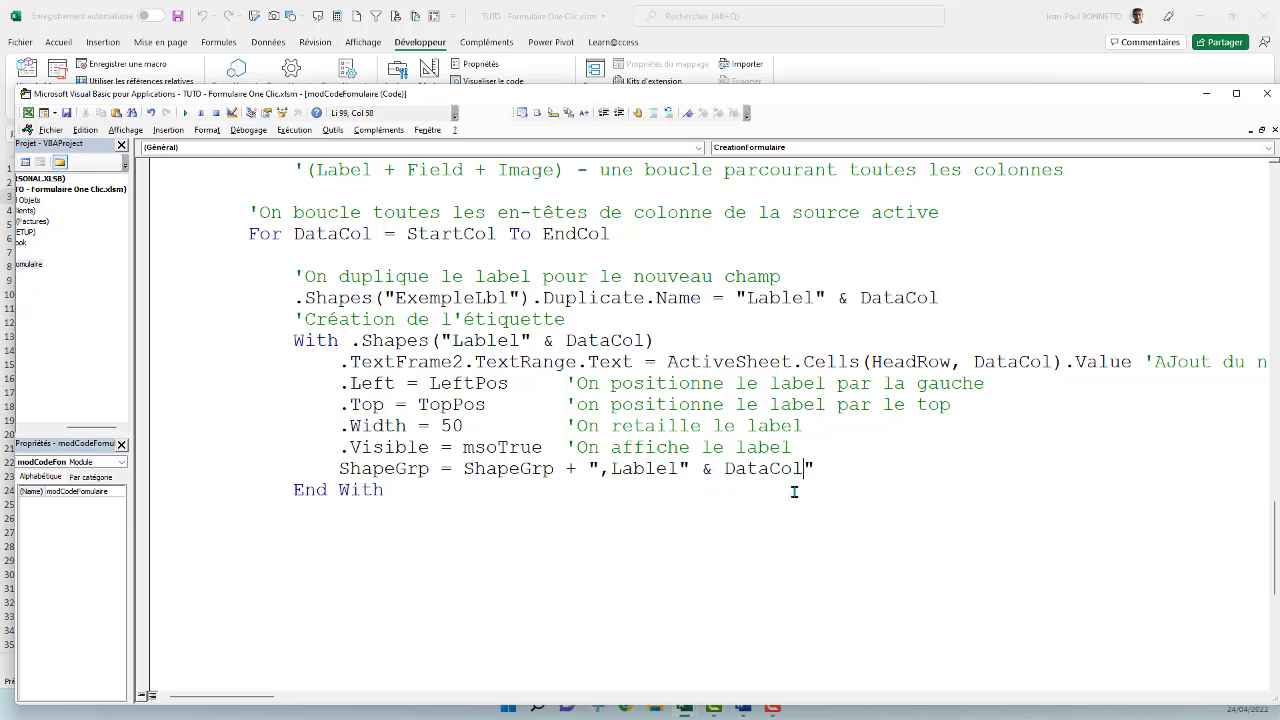
Add a trailing comment to the ShapeGrp line: 'concatnèe les champs composnt le formulaire'.
{"action": "left_click", "coordinate": [837, 467]}
{"action": "left_click", "coordinate": [534, 468]}
{"action": "left_click", "coordinate": [868, 476]}
{"action": "type", "text": "nc"}
{"action": "key", "text": "BackSpace"}
{"action": "key", "text": "BackSpace"}
{"action": "key", "text": "BackSpace"}
{"action": "type", "text": "n con"}
{"action": "type", "text": "catnèe"}
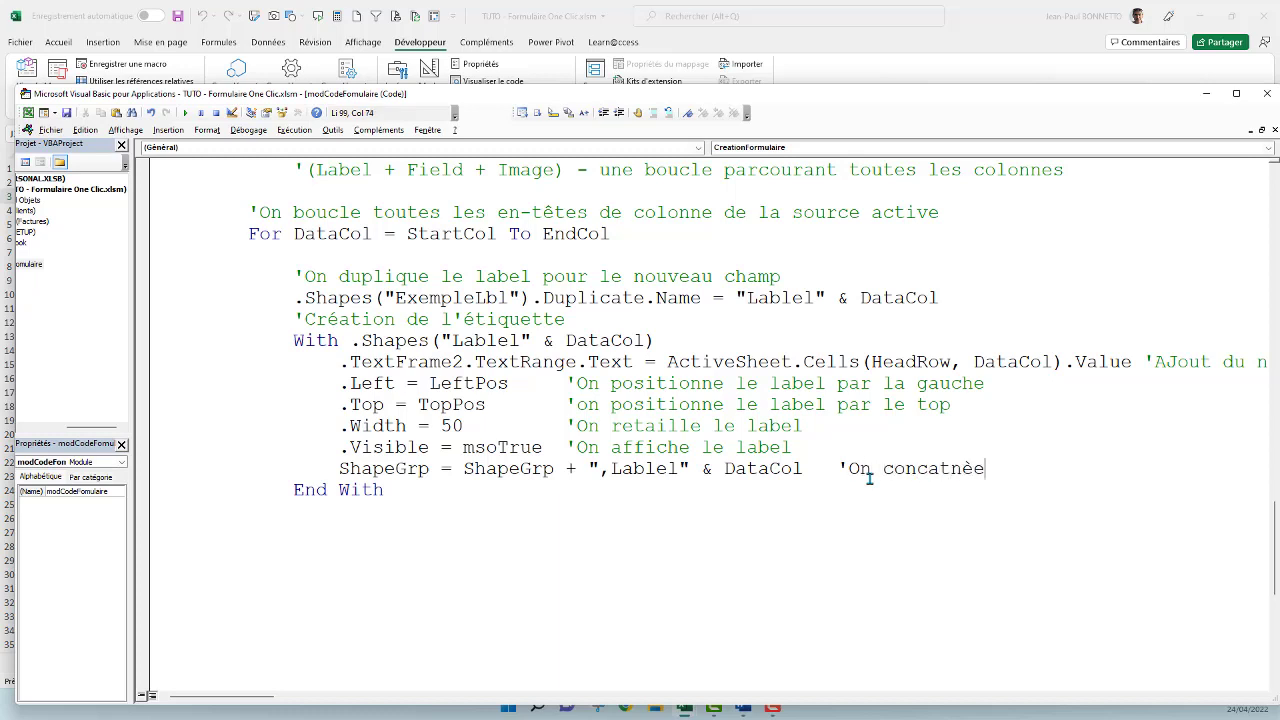
{"action": "type", "text": " les champs "}
{"action": "type", "text": "composnt le form"}
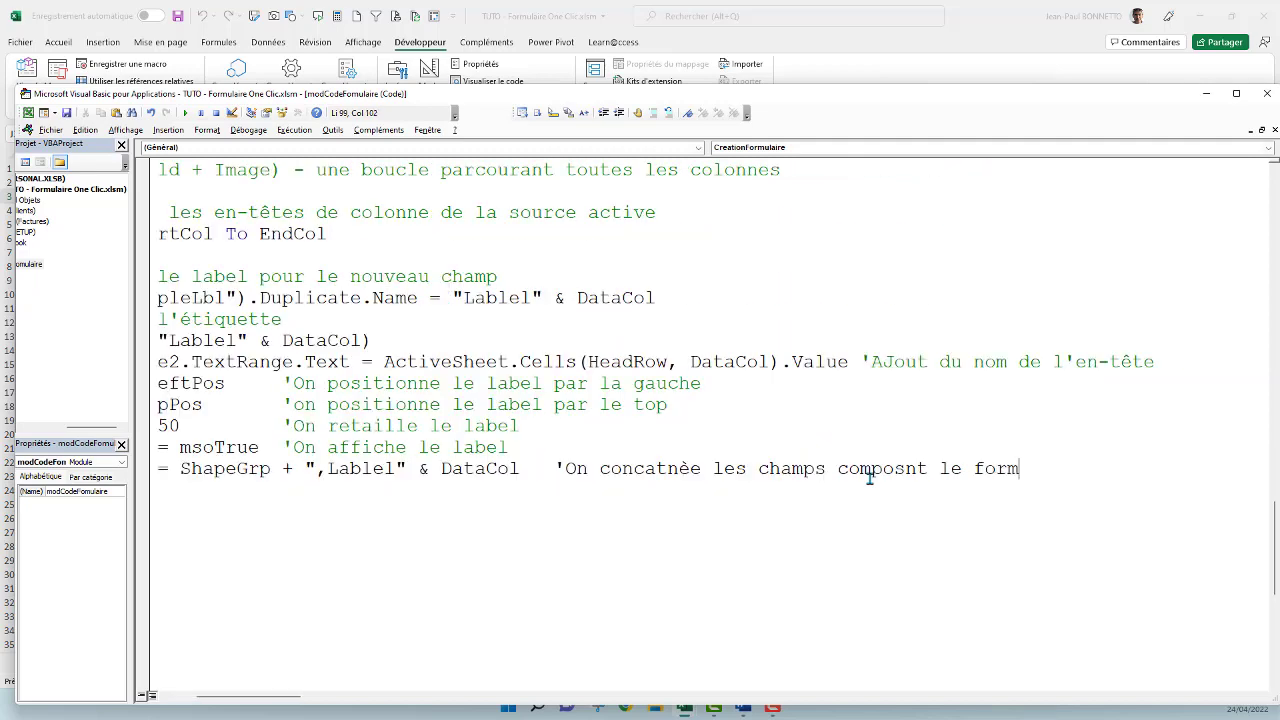
{"action": "type", "text": "ulaire"}
{"action": "left_click", "coordinate": [349, 404]}
Below End With, add the comment 'Création de l'étiquette comosant l'image'.
{"action": "left_click", "coordinate": [264, 511]}
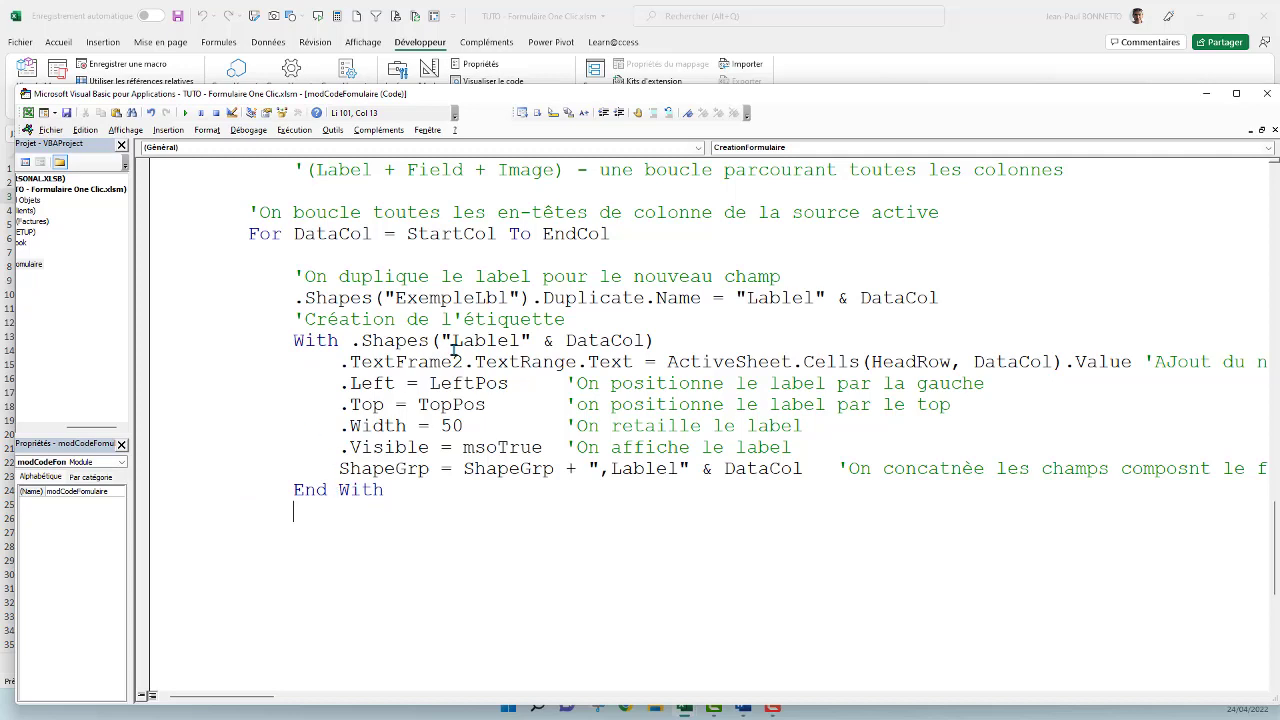
{"action": "left_click_drag", "start_coordinate": [567, 316], "coordinate": [363, 311]}
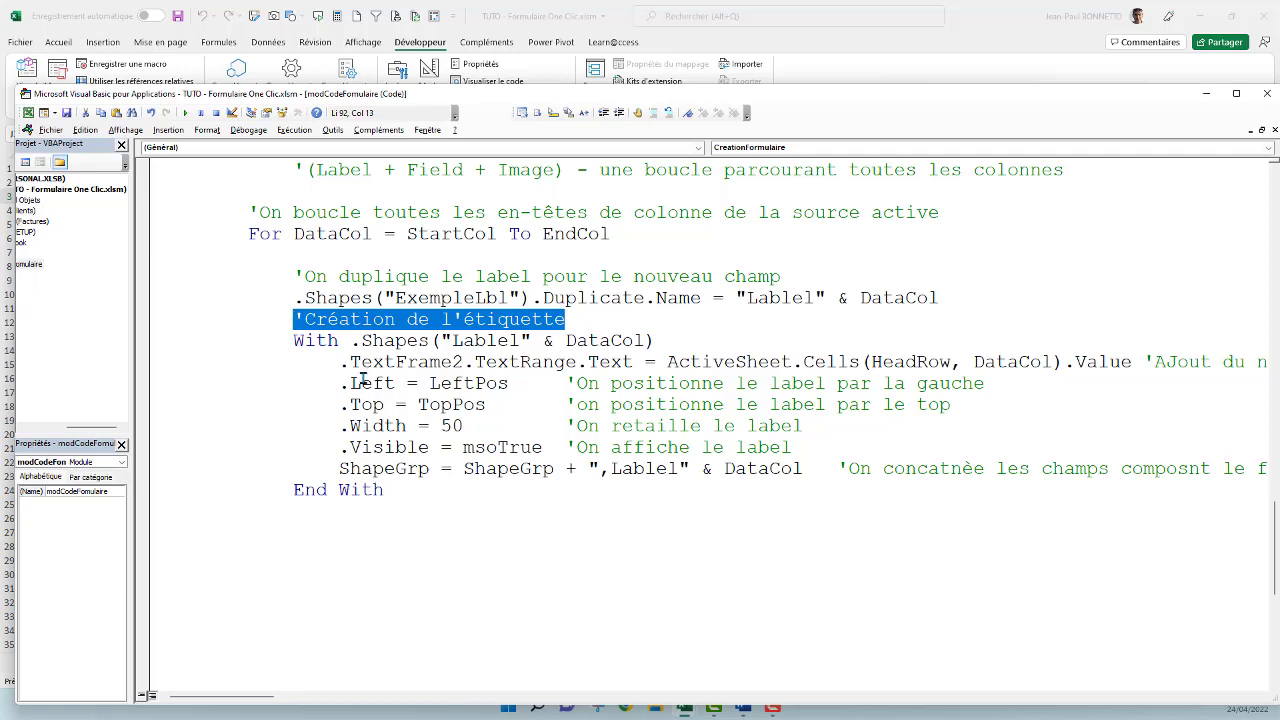
{"action": "left_click", "coordinate": [293, 513]}
{"action": "type", "text": "'Création de l'étiquette"}
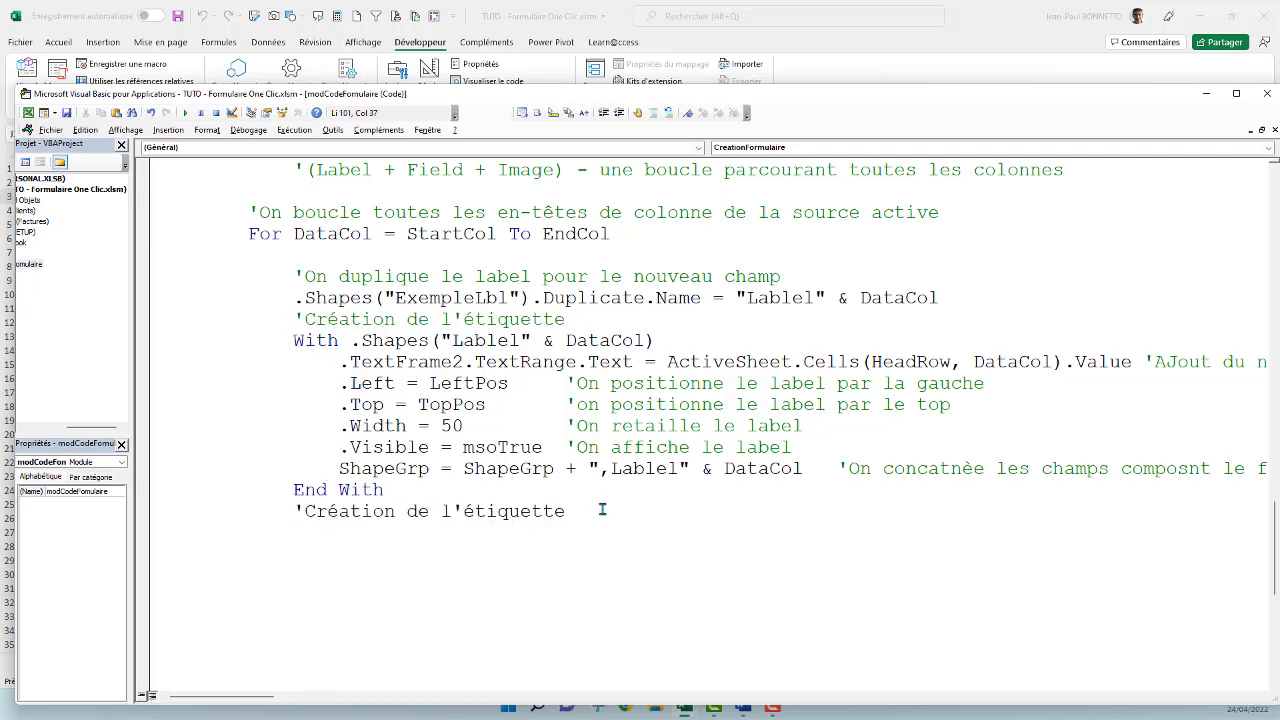
{"action": "type", "text": "comosant l"}
{"action": "type", "text": "'image"}
{"action": "key", "text": "Return"}
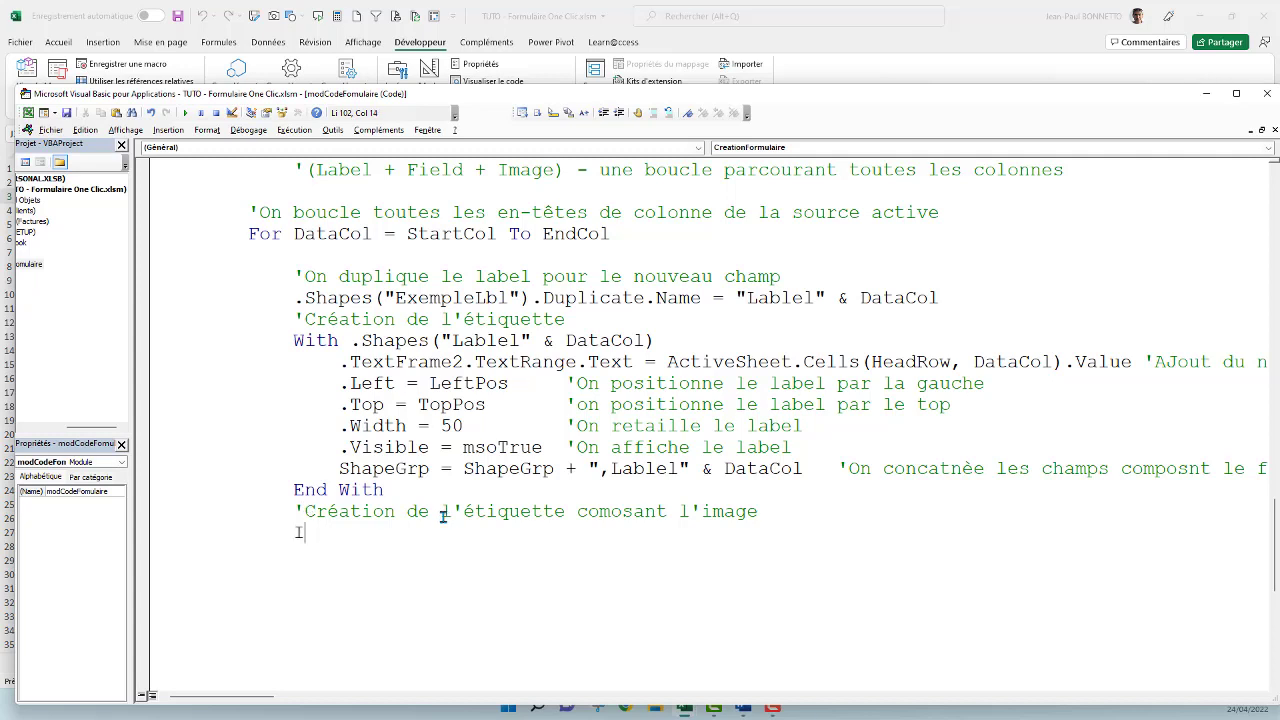
Insert an empty If … End If block, with End If two lines down, below the image comment.
{"action": "type", "text": "IF"}
{"action": "key", "text": "Return"}
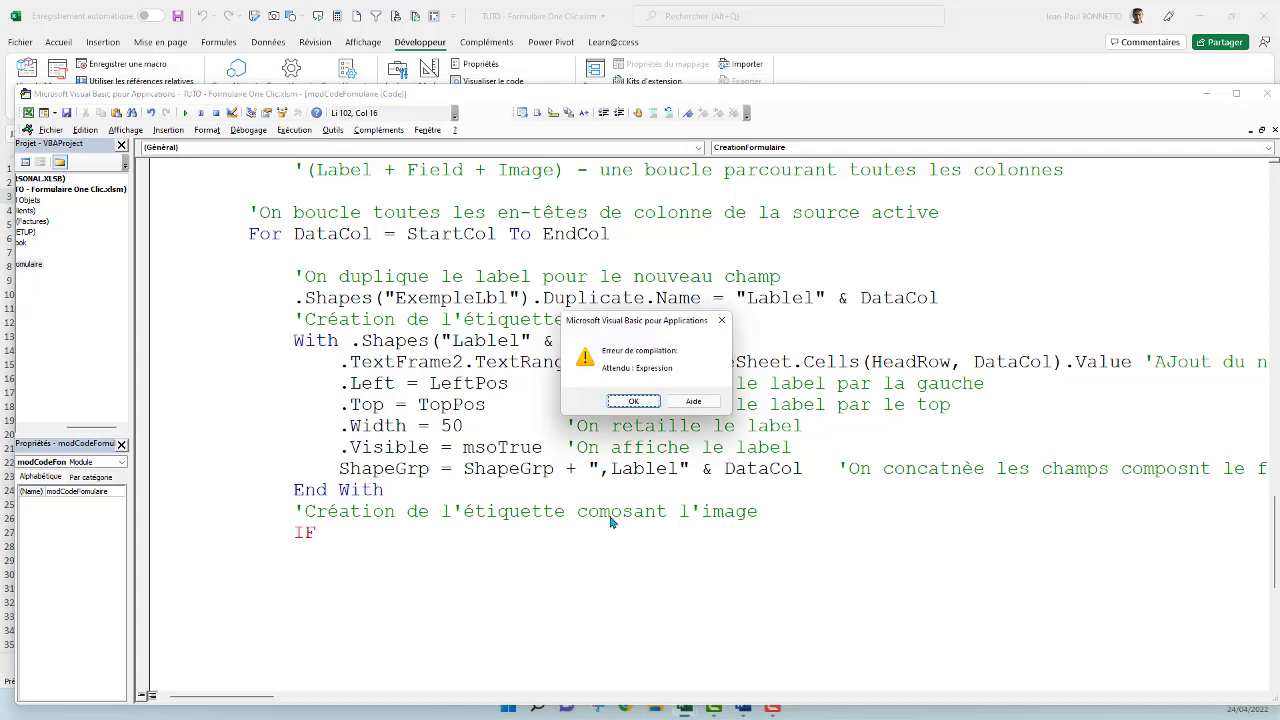
{"action": "left_click", "coordinate": [630, 401]}
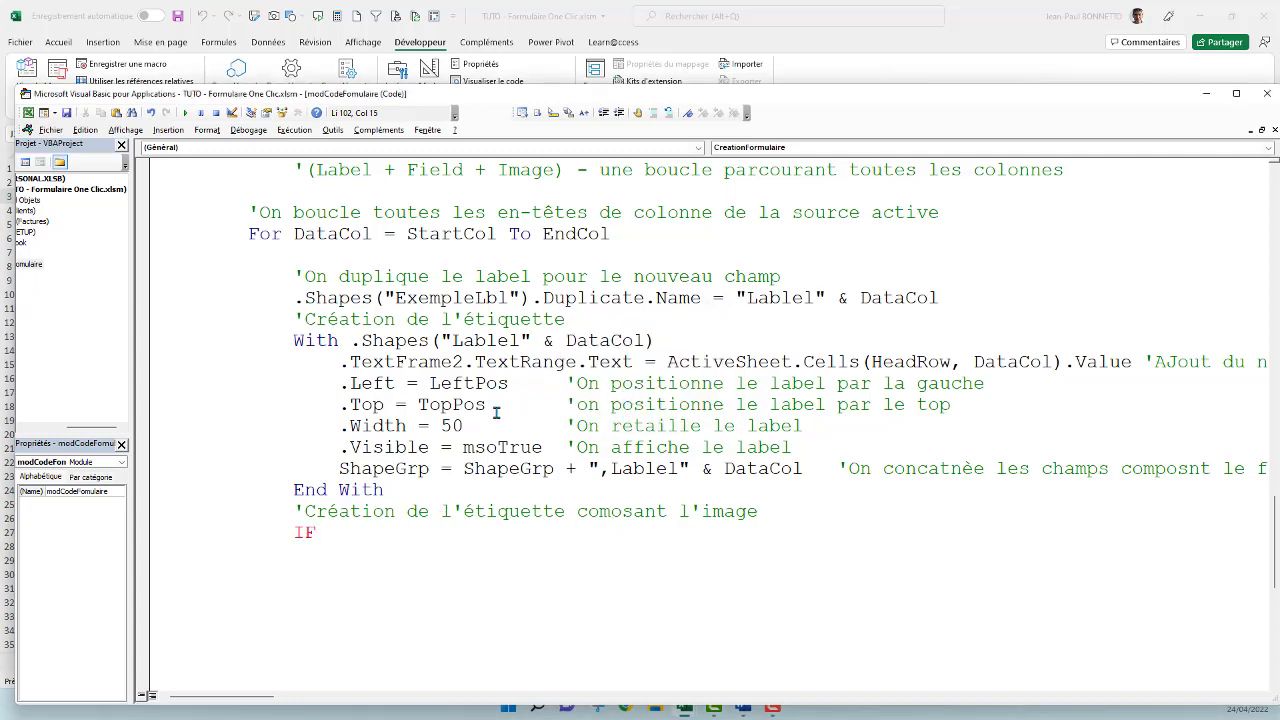
{"action": "left_click", "coordinate": [297, 577]}
{"action": "type", "text": "en"}
{"action": "type", "text": "i"}
{"action": "type", "text": "f"}
{"action": "left_click", "coordinate": [320, 537]}
{"action": "key", "text": "BackSpace"}
{"action": "type", "text": "f"}
{"action": "left_click", "coordinate": [305, 550]}
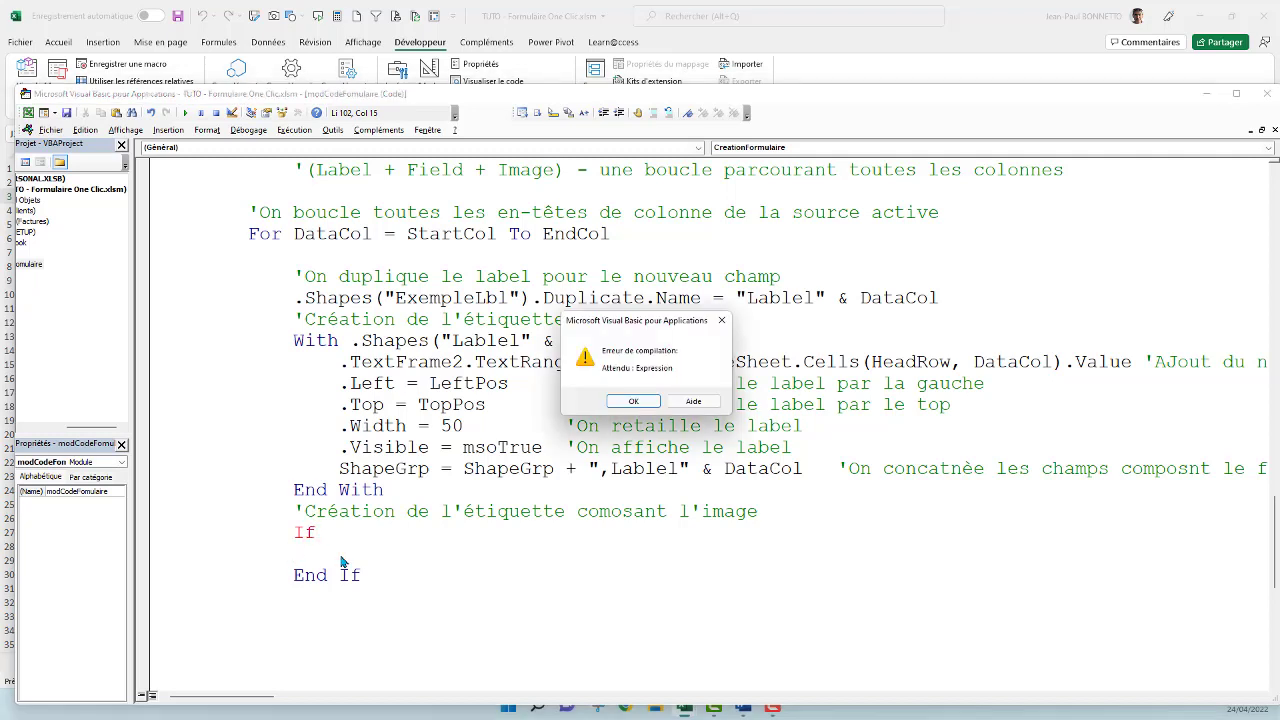
{"action": "left_click", "coordinate": [641, 410]}
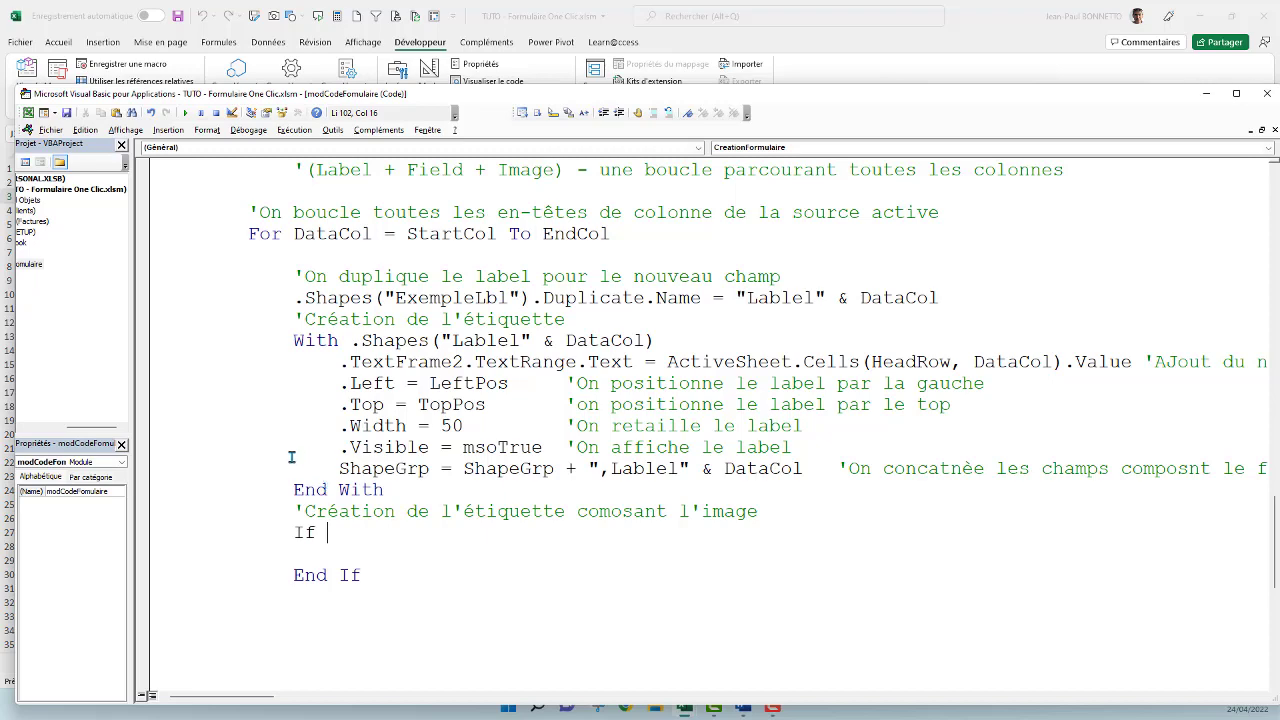
Scroll up to Option Explicit and the global Dim declarations, dismissing the compile error.
{"action": "scroll", "coordinate": [300, 440], "scroll_direction": "up", "scroll_amount": 3}
{"action": "scroll", "coordinate": [336, 410], "scroll_direction": "up", "scroll_amount": 2}
{"action": "scroll", "coordinate": [336, 410], "scroll_direction": "up", "scroll_amount": 2}
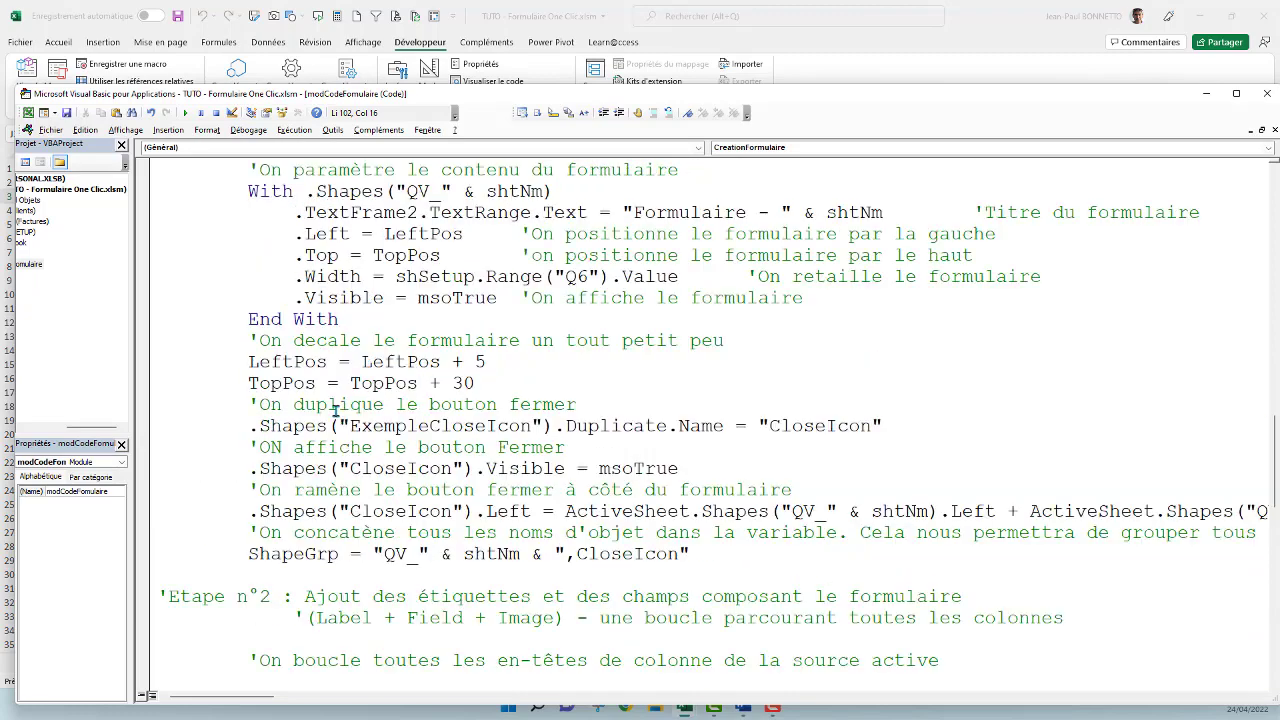
{"action": "scroll", "coordinate": [336, 410], "scroll_direction": "up", "scroll_amount": 4}
{"action": "scroll", "coordinate": [336, 410], "scroll_direction": "up", "scroll_amount": 2}
{"action": "scroll", "coordinate": [336, 410], "scroll_direction": "up", "scroll_amount": 1}
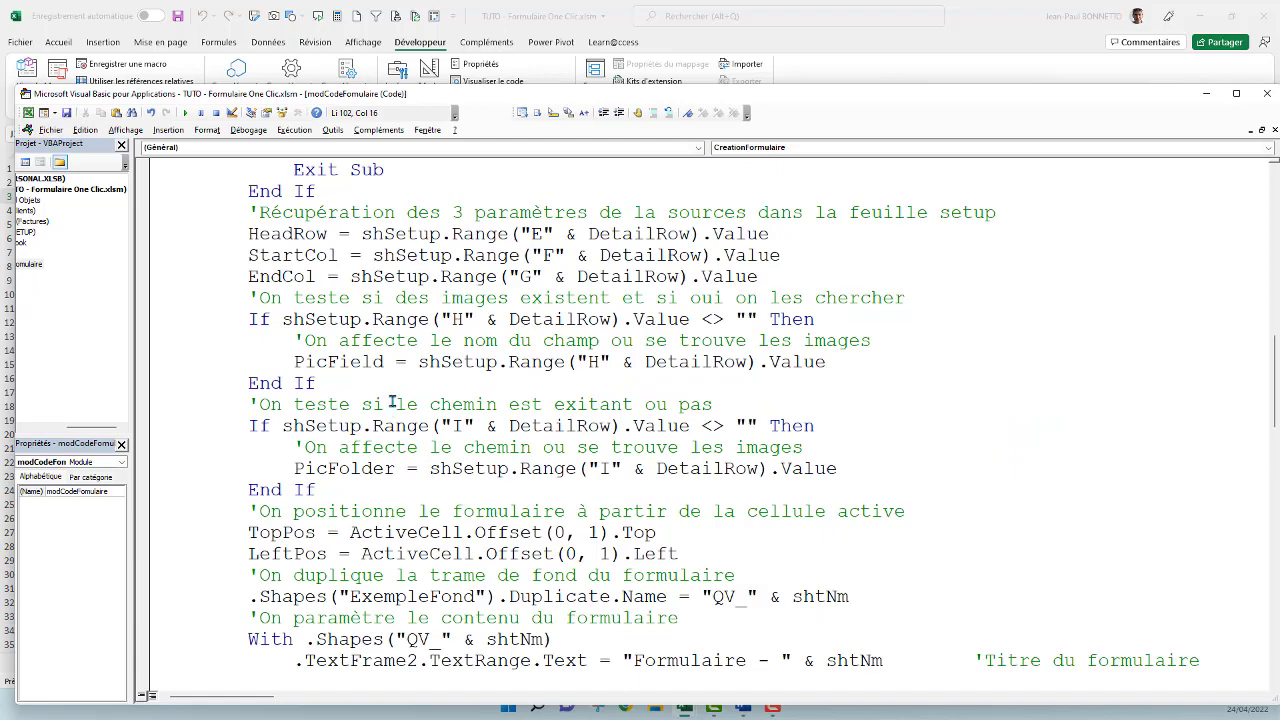
{"action": "scroll", "coordinate": [395, 380], "scroll_direction": "up", "scroll_amount": 1}
{"action": "scroll", "coordinate": [395, 380], "scroll_direction": "up", "scroll_amount": 2}
{"action": "scroll", "coordinate": [395, 380], "scroll_direction": "up", "scroll_amount": 1}
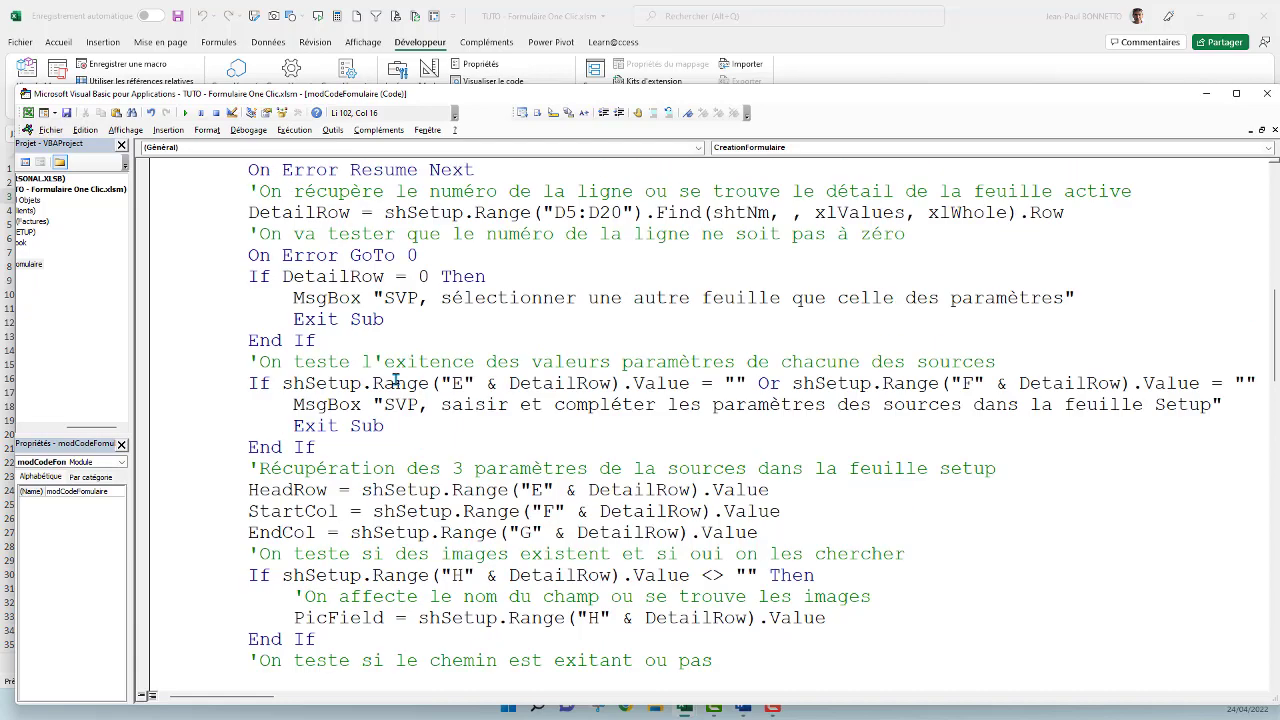
{"action": "scroll", "coordinate": [395, 380], "scroll_direction": "up", "scroll_amount": 4}
{"action": "scroll", "coordinate": [396, 382], "scroll_direction": "up", "scroll_amount": 2}
{"action": "scroll", "coordinate": [396, 382], "scroll_direction": "up", "scroll_amount": 3}
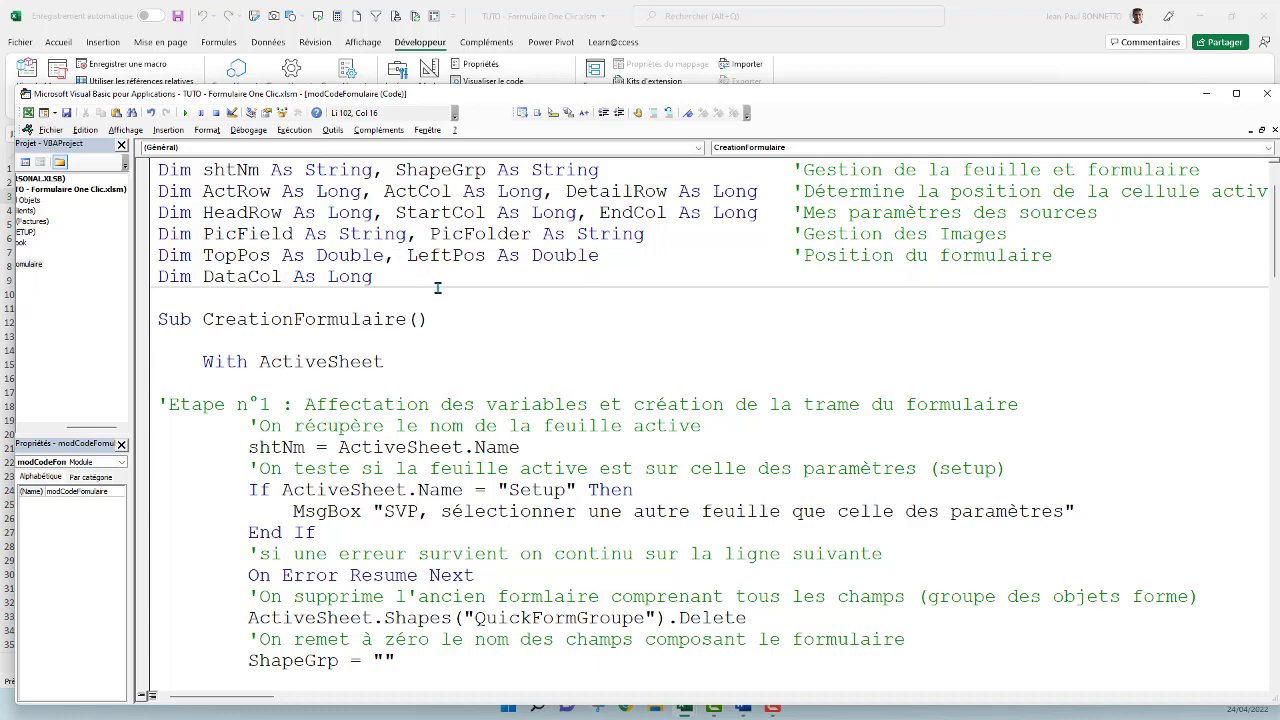
{"action": "left_click", "coordinate": [701, 230]}
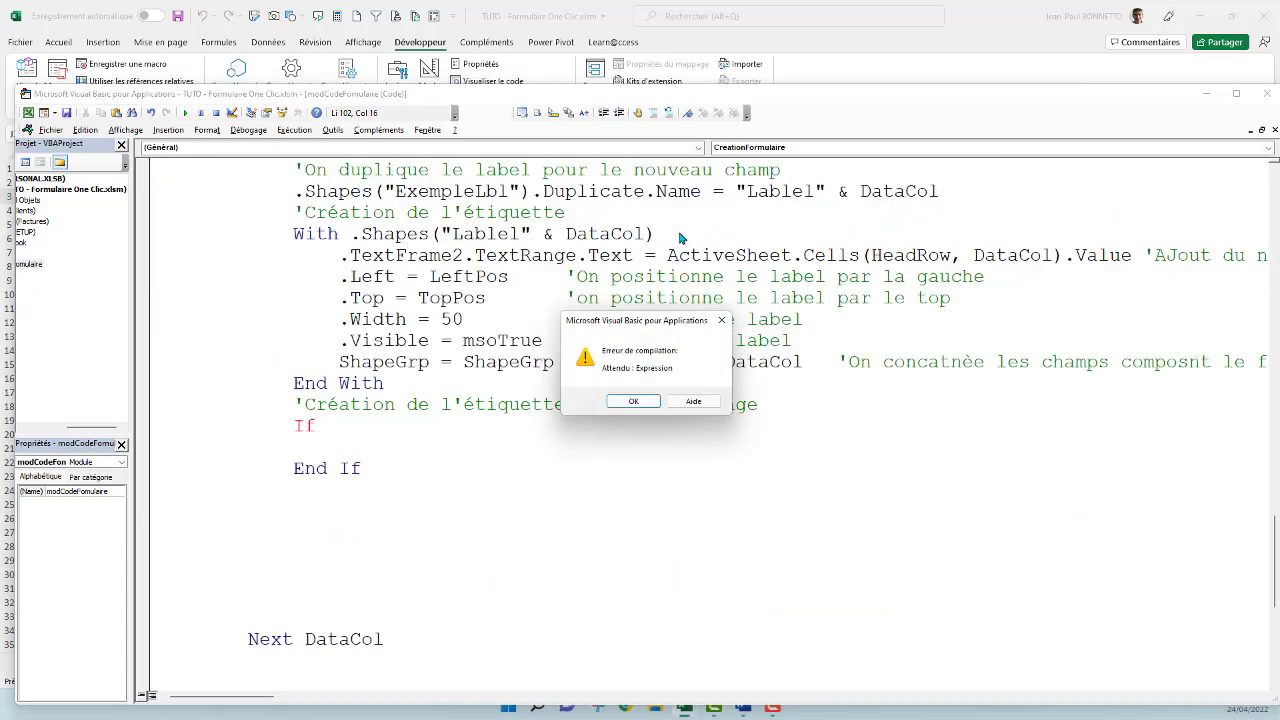
{"action": "left_click", "coordinate": [640, 410]}
{"action": "scroll", "coordinate": [569, 370], "scroll_direction": "up", "scroll_amount": 10}
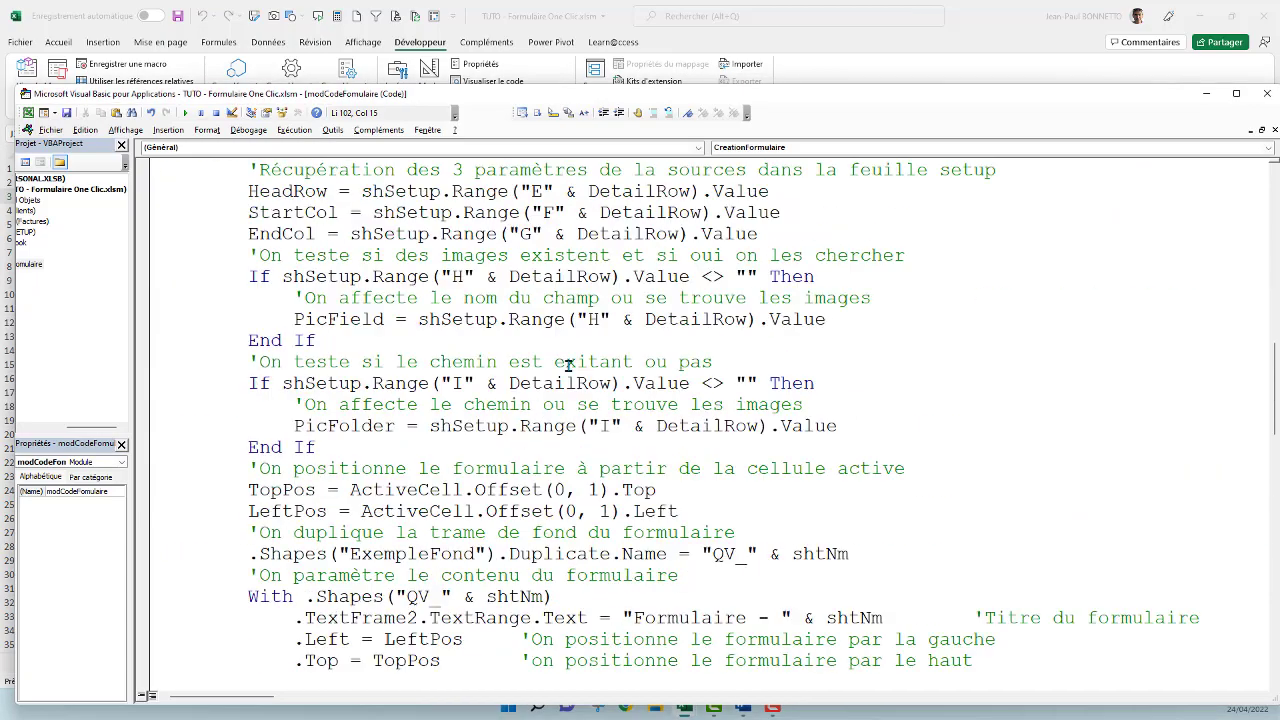
{"action": "scroll", "coordinate": [570, 355], "scroll_direction": "up", "scroll_amount": 10}
{"action": "scroll", "coordinate": [571, 290], "scroll_direction": "up", "scroll_amount": 5}
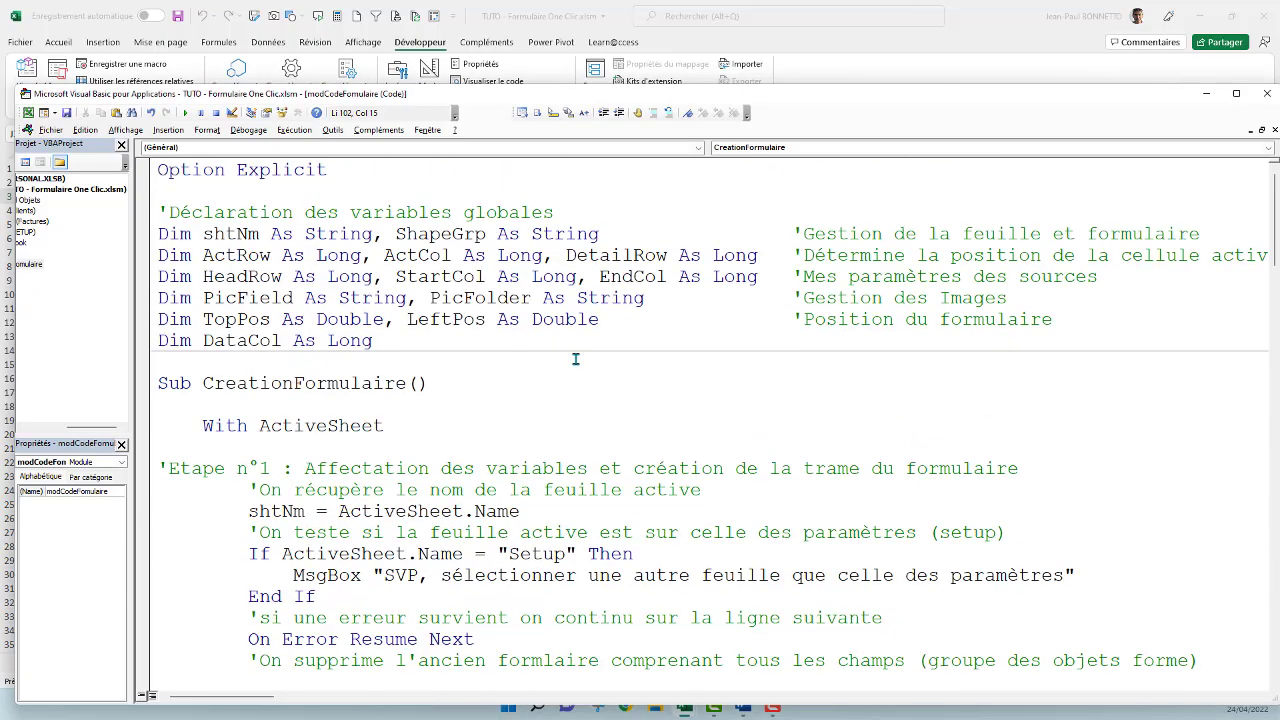
Append ', PicName As String' to the PicField/PicFolder declaration line.
{"action": "left_click", "coordinate": [682, 297]}
{"action": "key", "text": "BackSpace"}
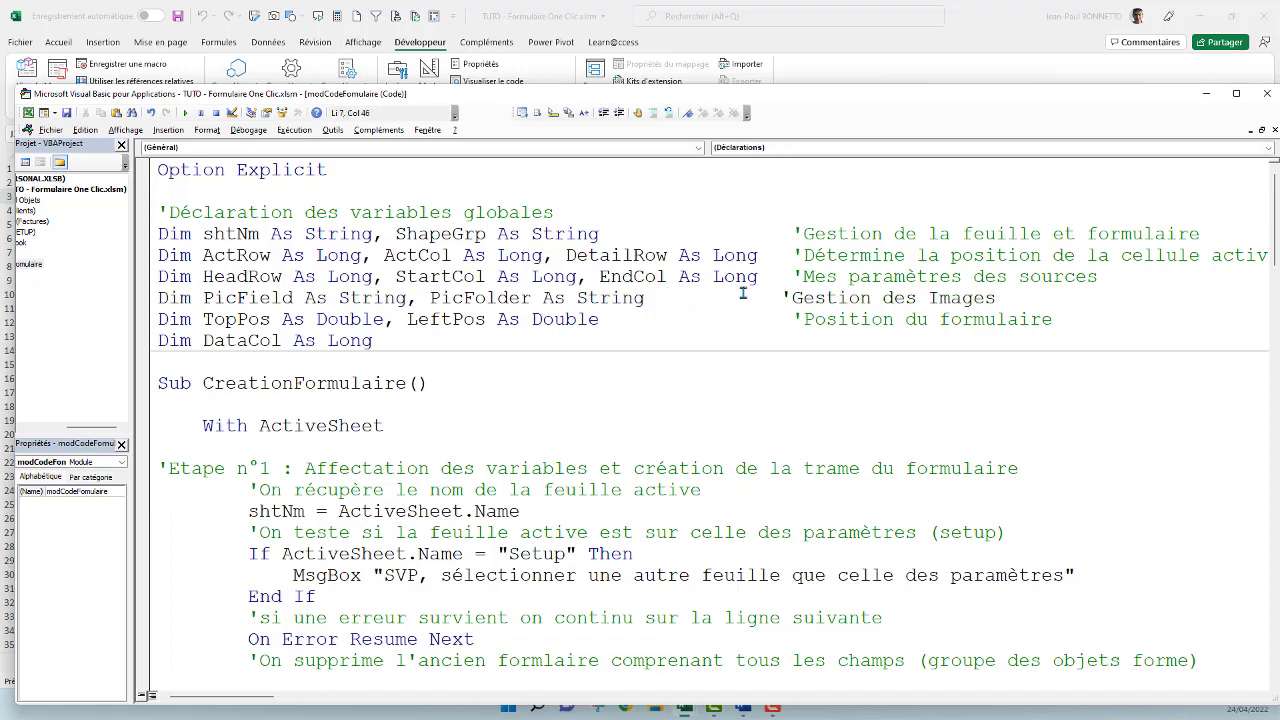
{"action": "type", "text": ", "}
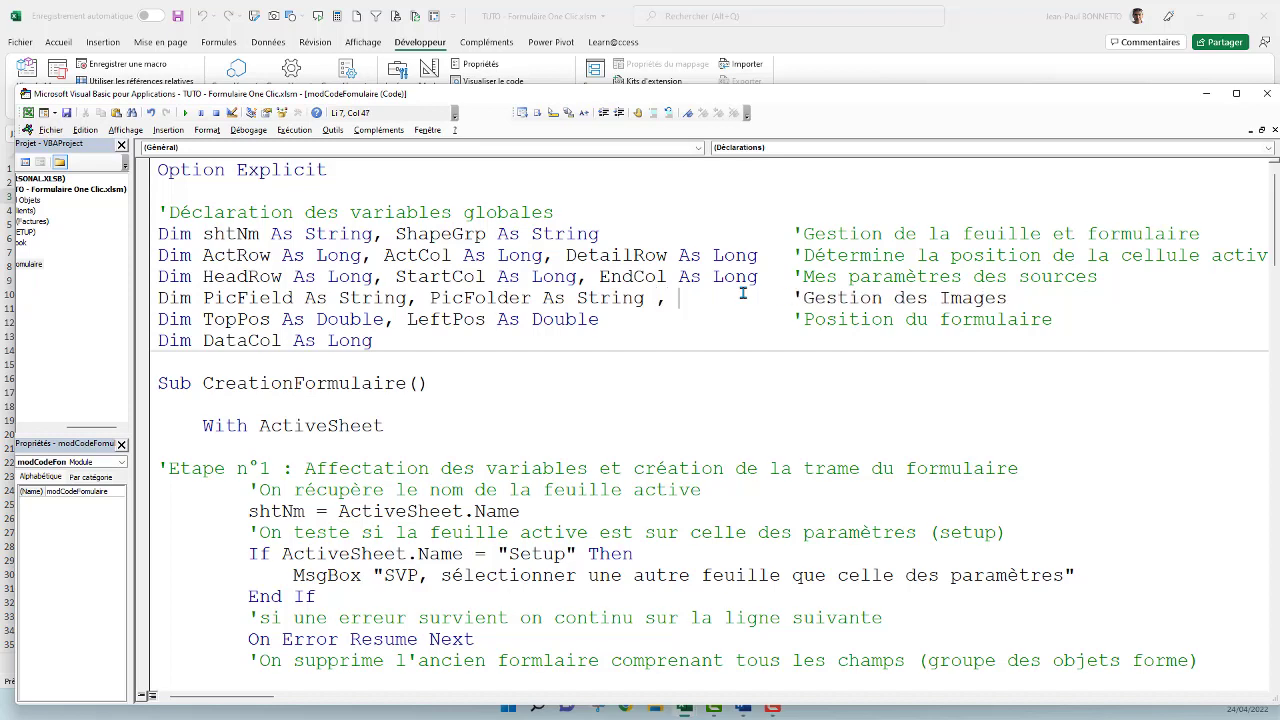
{"action": "type", "text": "Pic"}
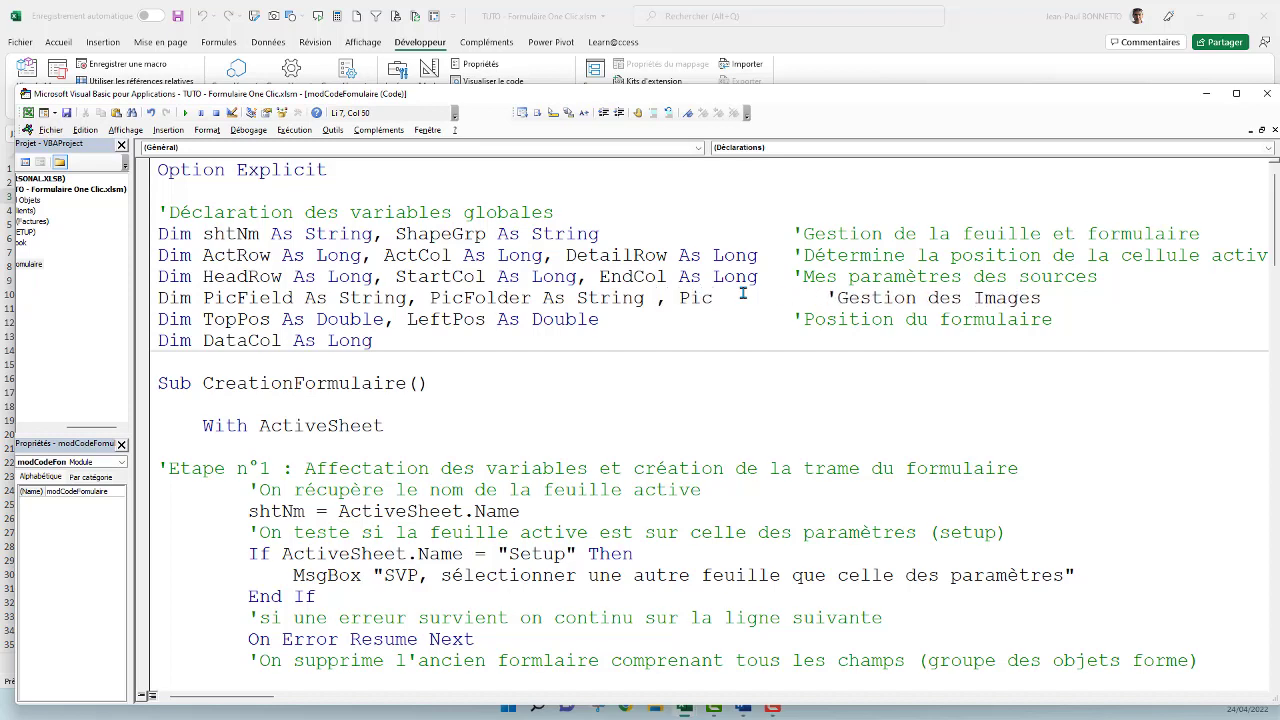
{"action": "type", "text": "Name"}
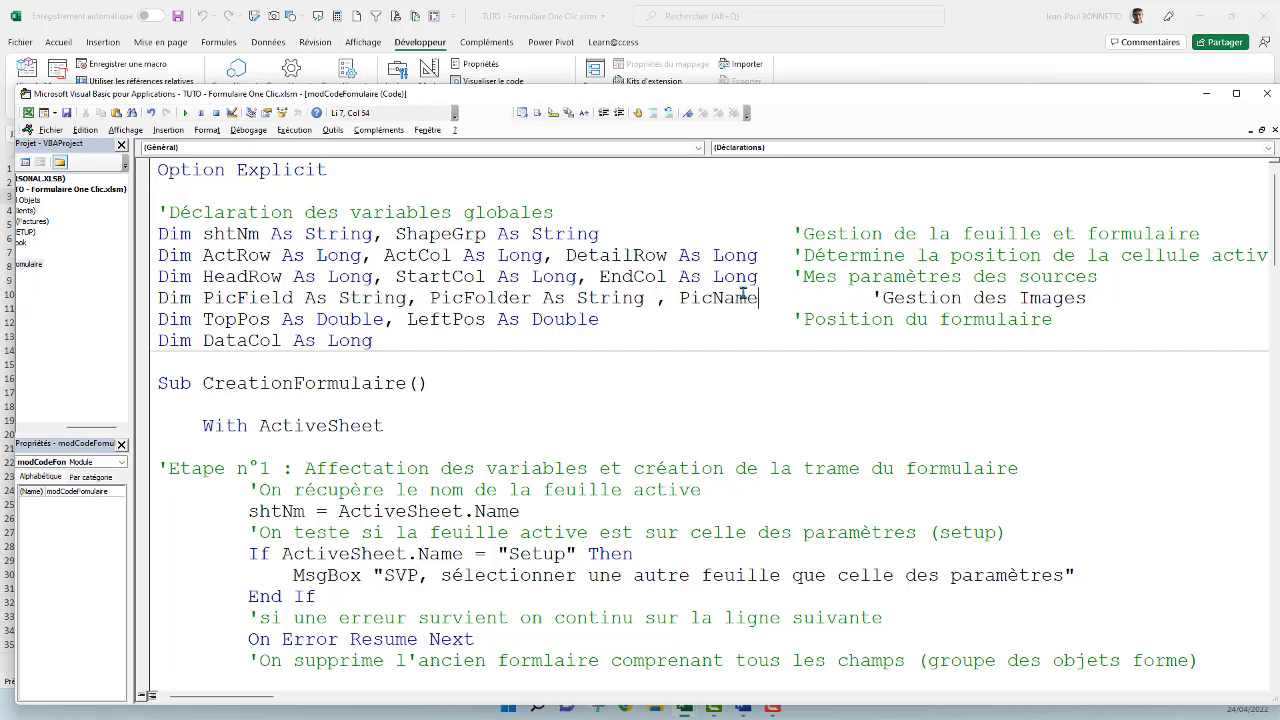
{"action": "type", "text": " as string"}
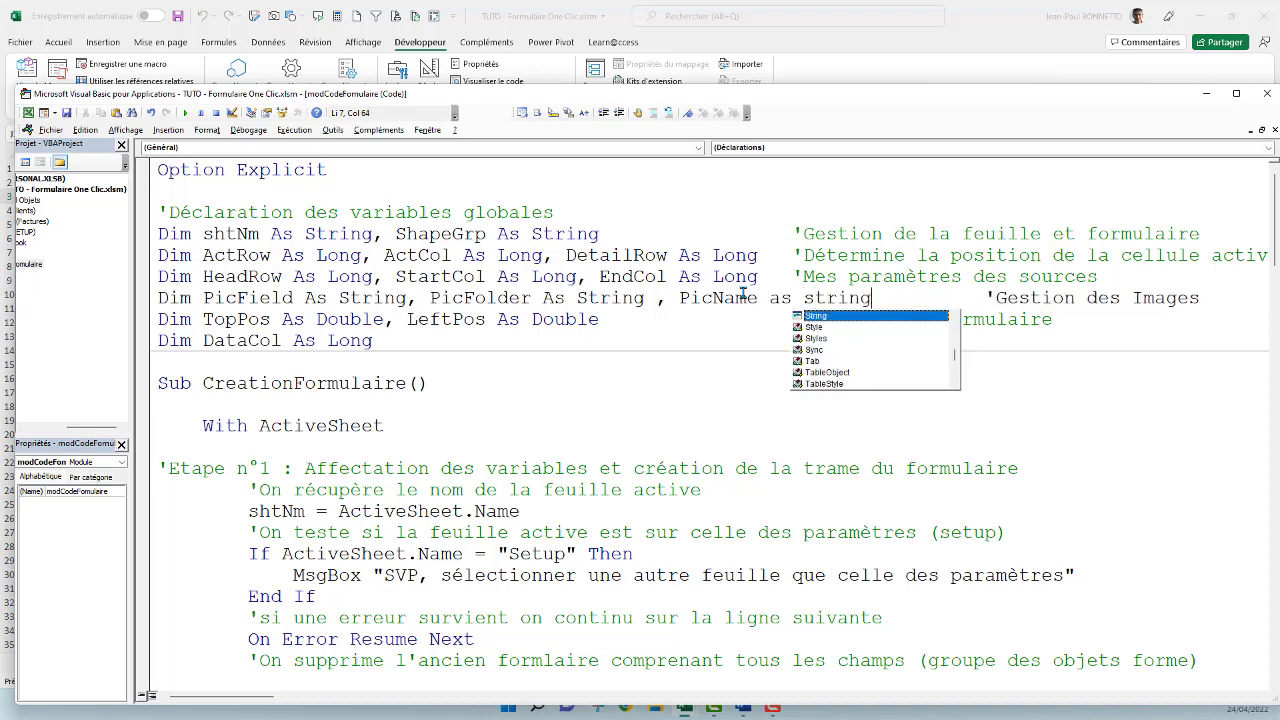
{"action": "left_click", "coordinate": [715, 190]}
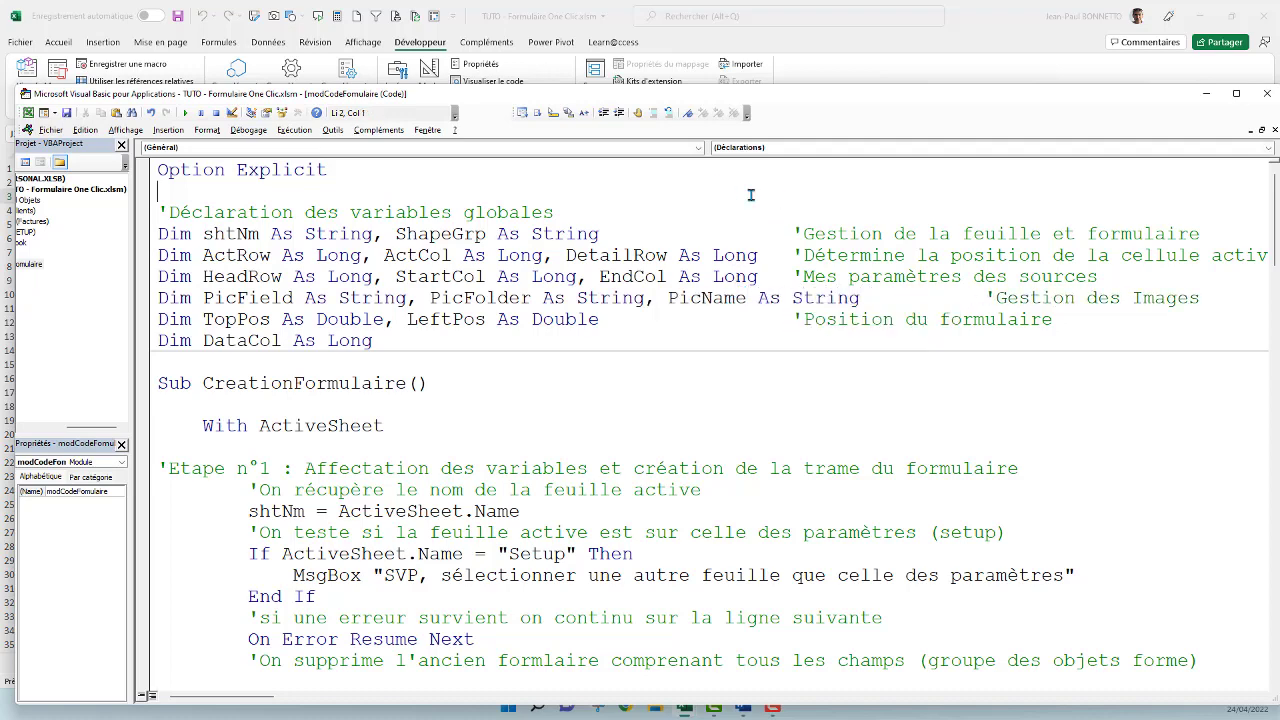
Line up the trailing comments on the declaration lines and select the PicName name.
{"action": "left_click", "coordinate": [792, 233]}
{"action": "left_click", "coordinate": [792, 255]}
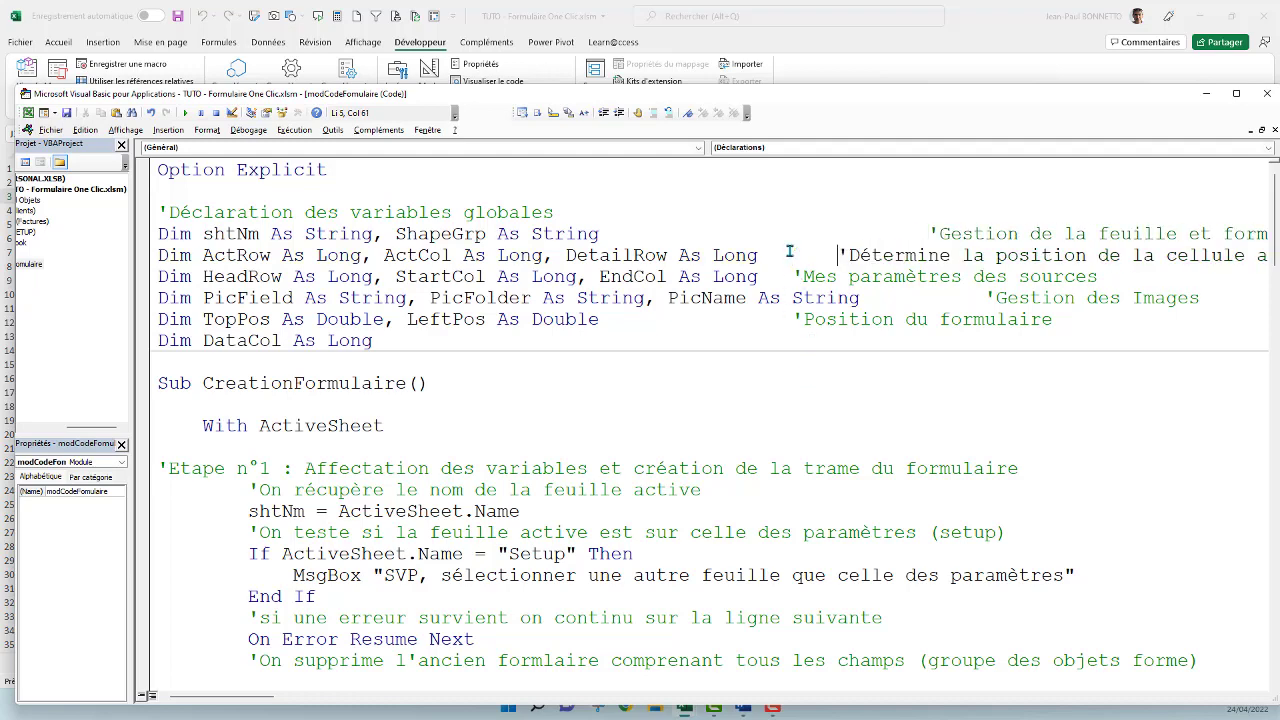
{"action": "left_click", "coordinate": [790, 276]}
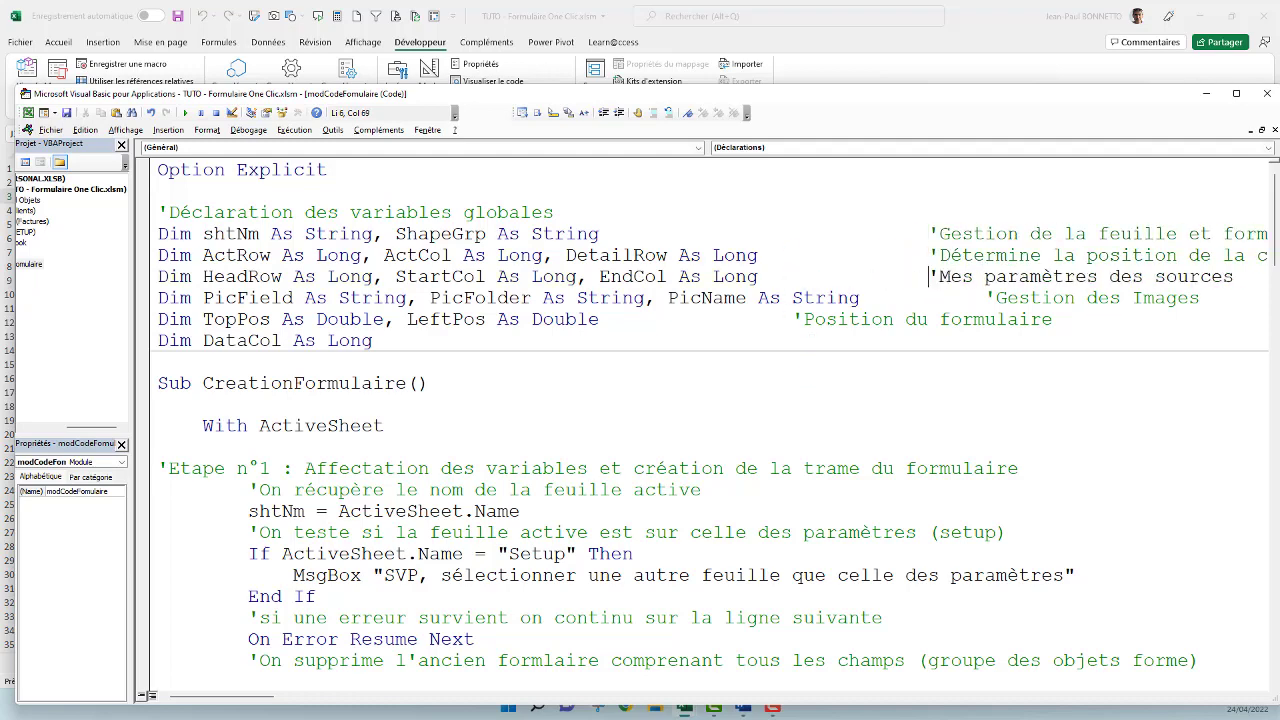
{"action": "left_click", "coordinate": [792, 319]}
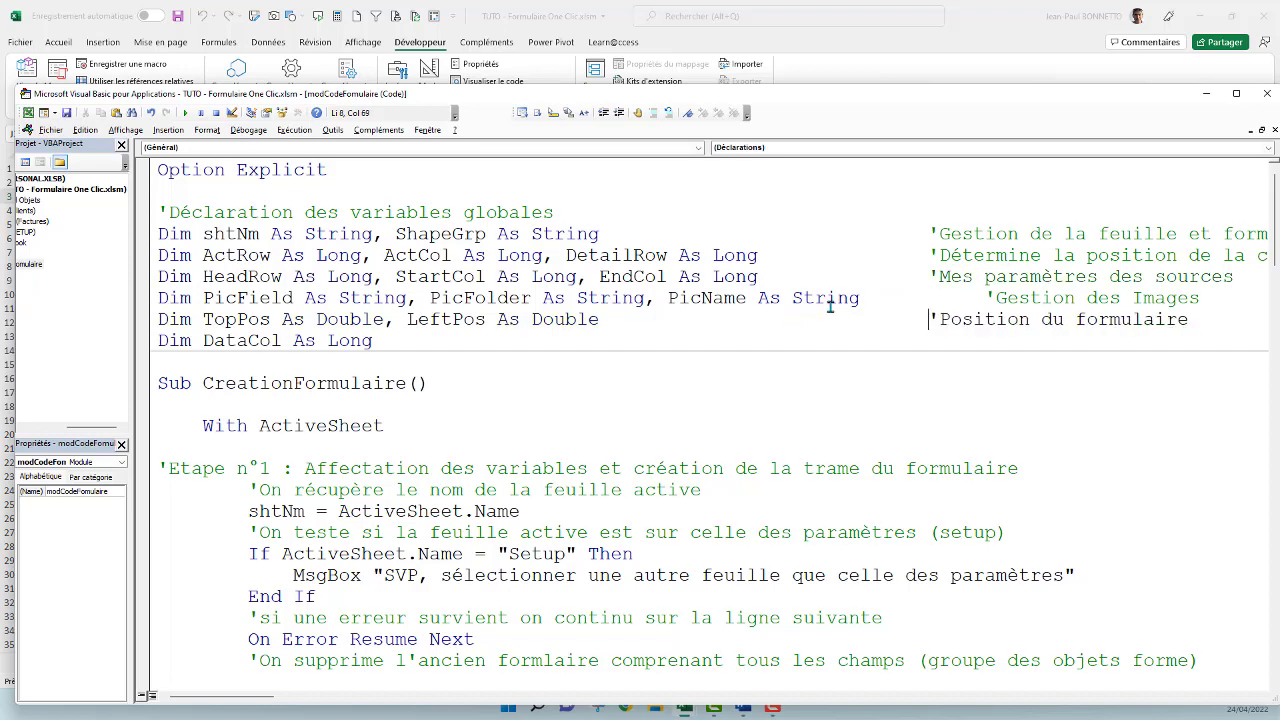
{"action": "left_click", "coordinate": [905, 298]}
{"action": "key", "text": "Delete"}
{"action": "key", "text": "Delete"}
{"action": "key", "text": "Delete"}
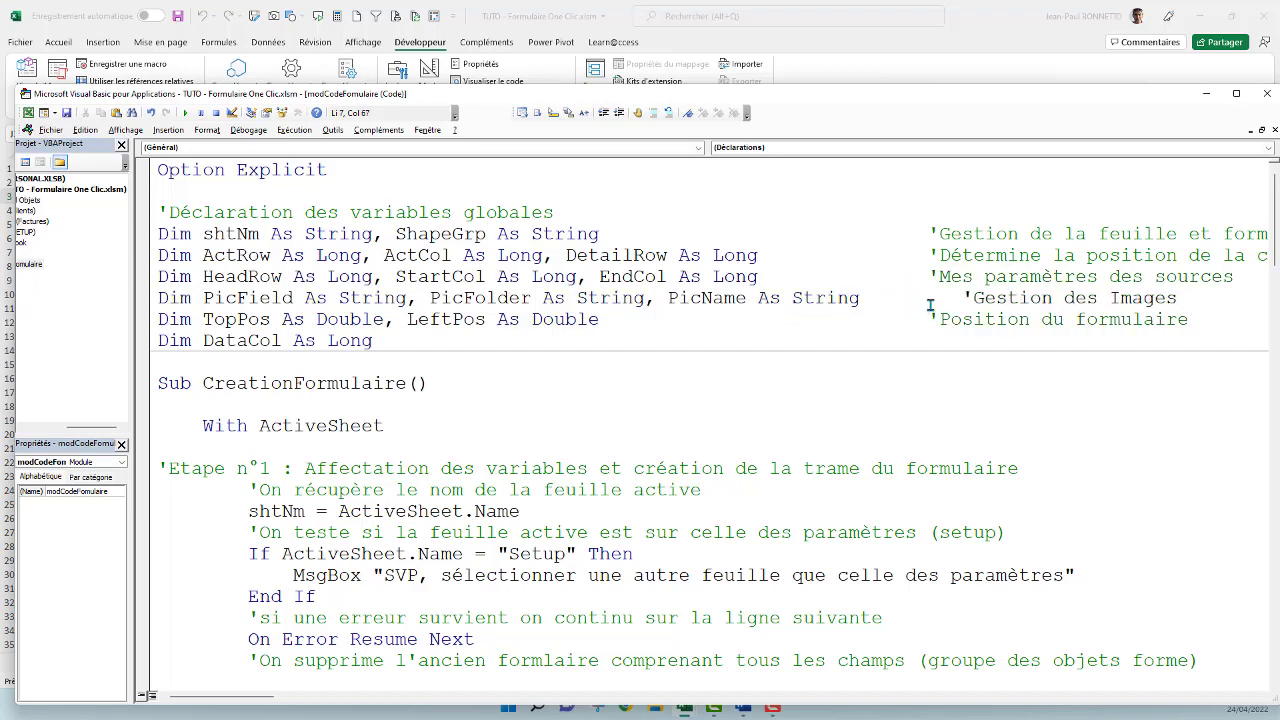
{"action": "key", "text": "Delete"}
{"action": "key", "text": "Delete"}
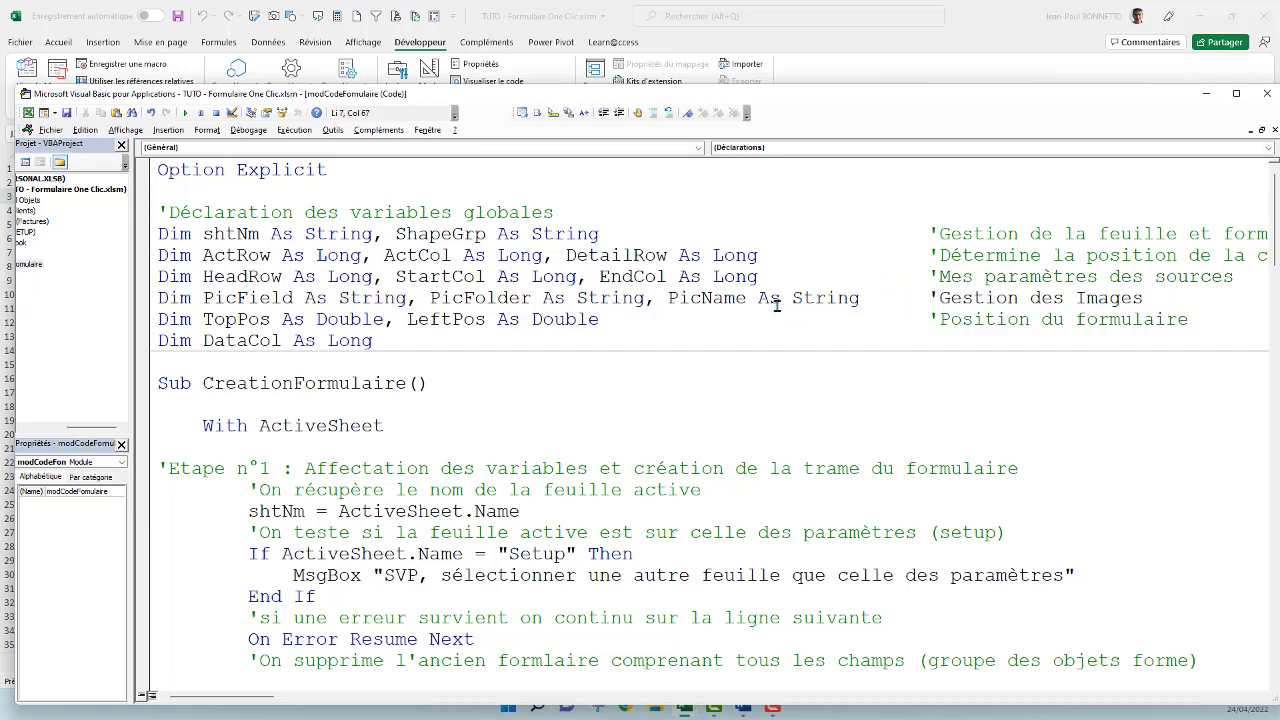
{"action": "double_click", "coordinate": [712, 298]}
{"action": "key", "text": "ctrl+c"}
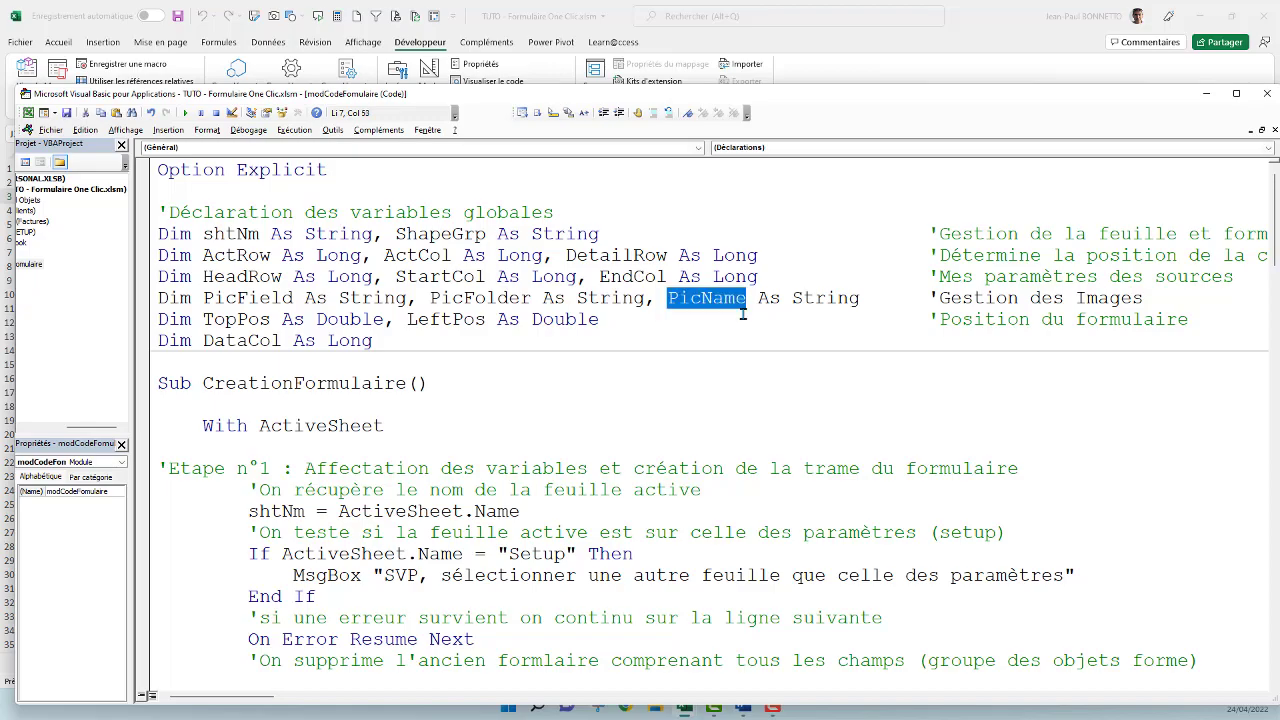
{"action": "scroll", "coordinate": [680, 310], "scroll_direction": "down", "scroll_amount": 8}
{"action": "scroll", "coordinate": [629, 309], "scroll_direction": "down", "scroll_amount": 4}
{"action": "scroll", "coordinate": [554, 307], "scroll_direction": "down", "scroll_amount": 6}
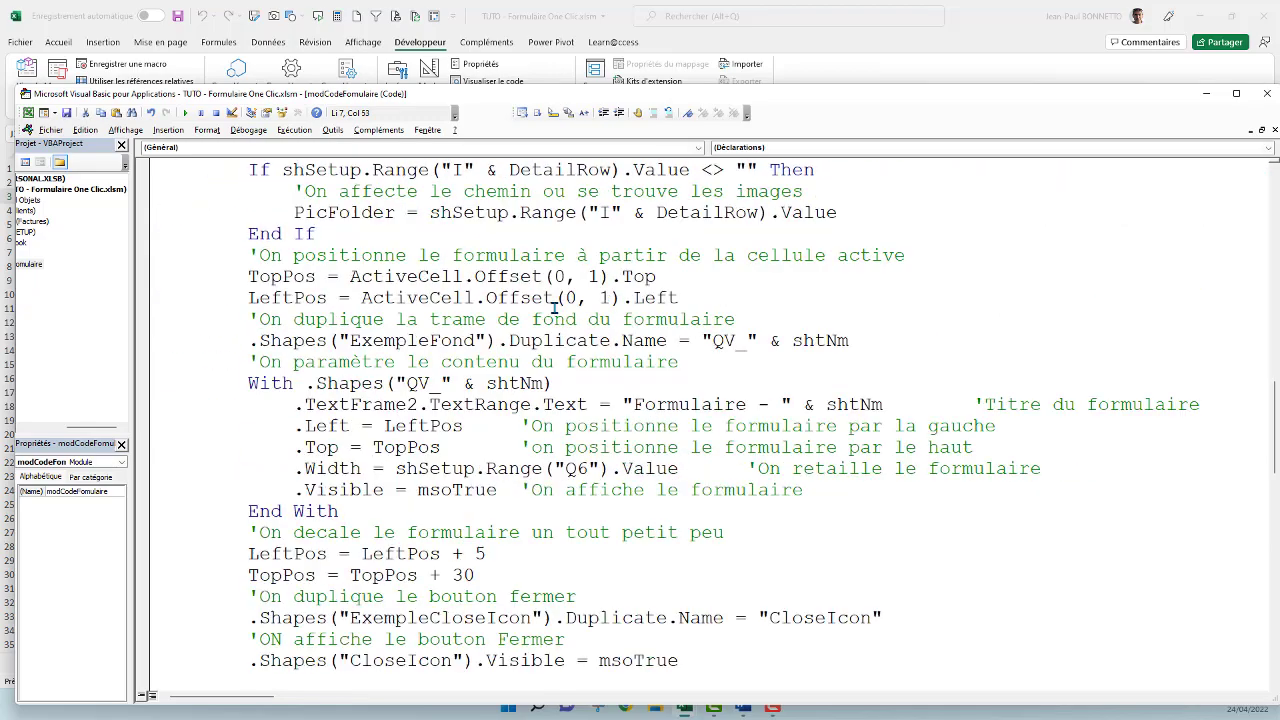
{"action": "scroll", "coordinate": [554, 307], "scroll_direction": "down", "scroll_amount": 3}
{"action": "scroll", "coordinate": [554, 310], "scroll_direction": "down", "scroll_amount": 3}
{"action": "scroll", "coordinate": [556, 320], "scroll_direction": "down", "scroll_amount": 5}
{"action": "scroll", "coordinate": [557, 330], "scroll_direction": "down", "scroll_amount": 2}
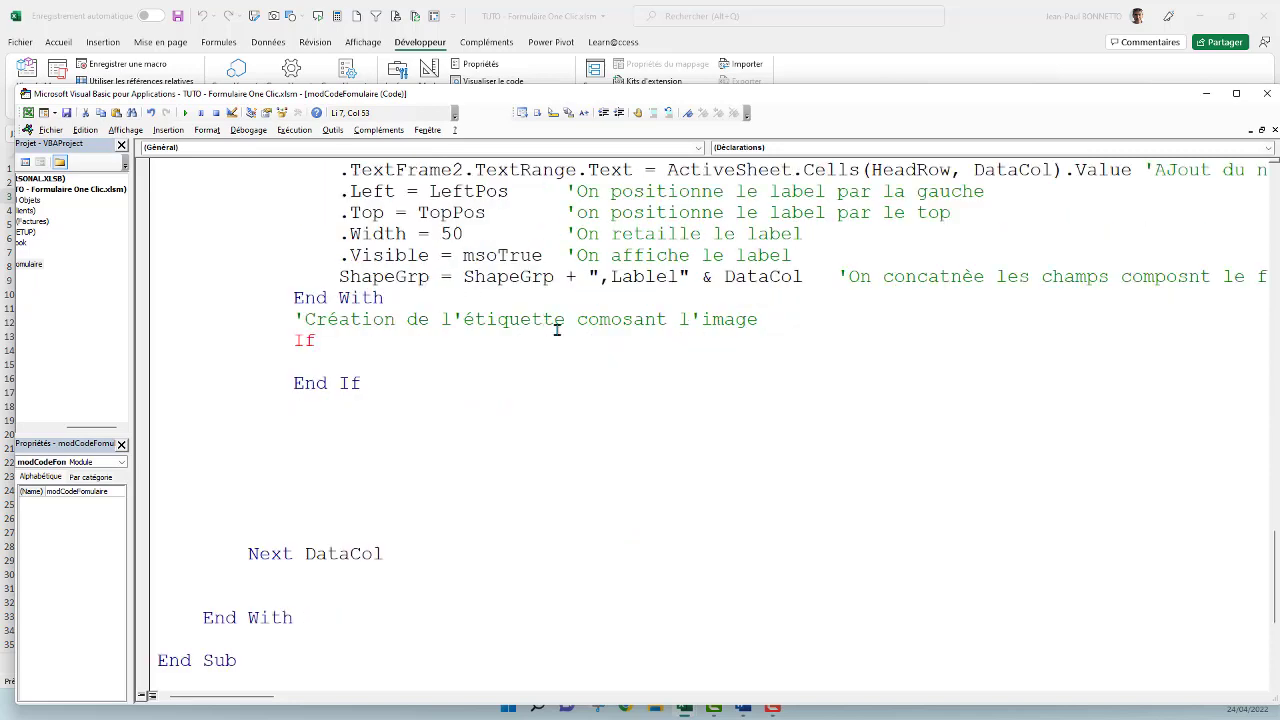
{"action": "left_click", "coordinate": [345, 340]}
{"action": "key", "text": "ctrl+v"}
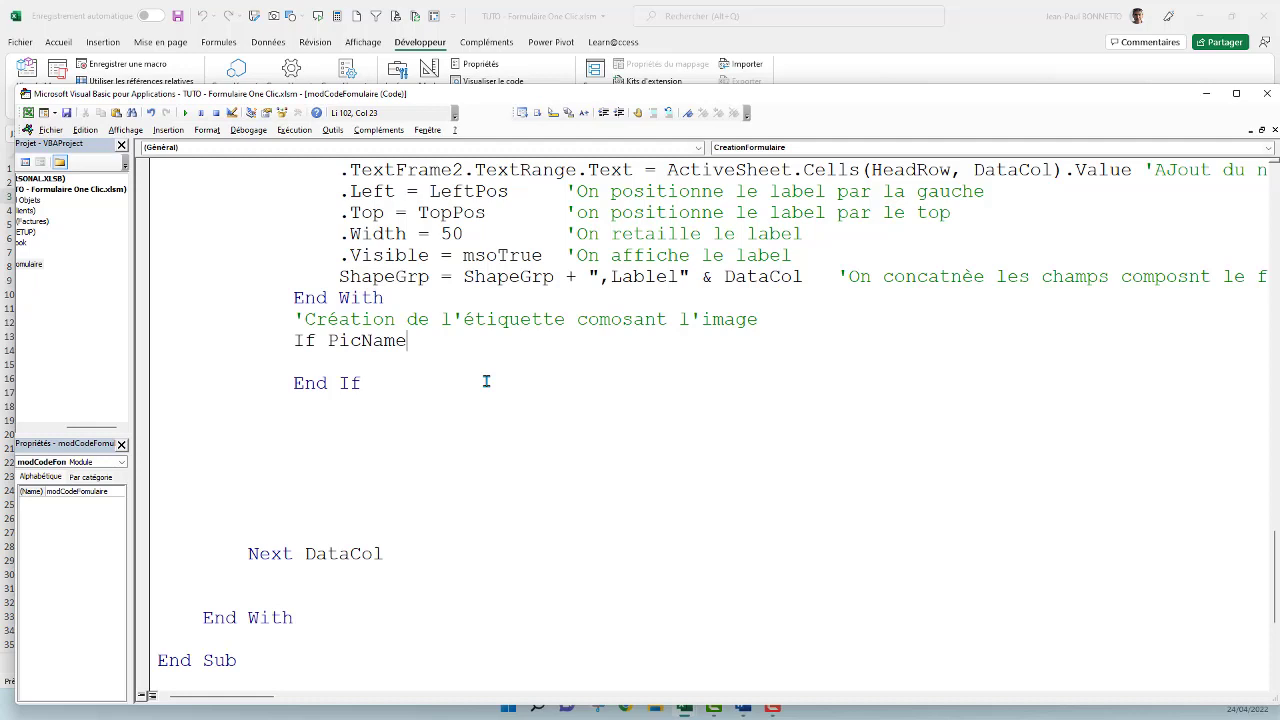
{"action": "left_click_drag", "start_coordinate": [328, 341], "coordinate": [405, 342]}
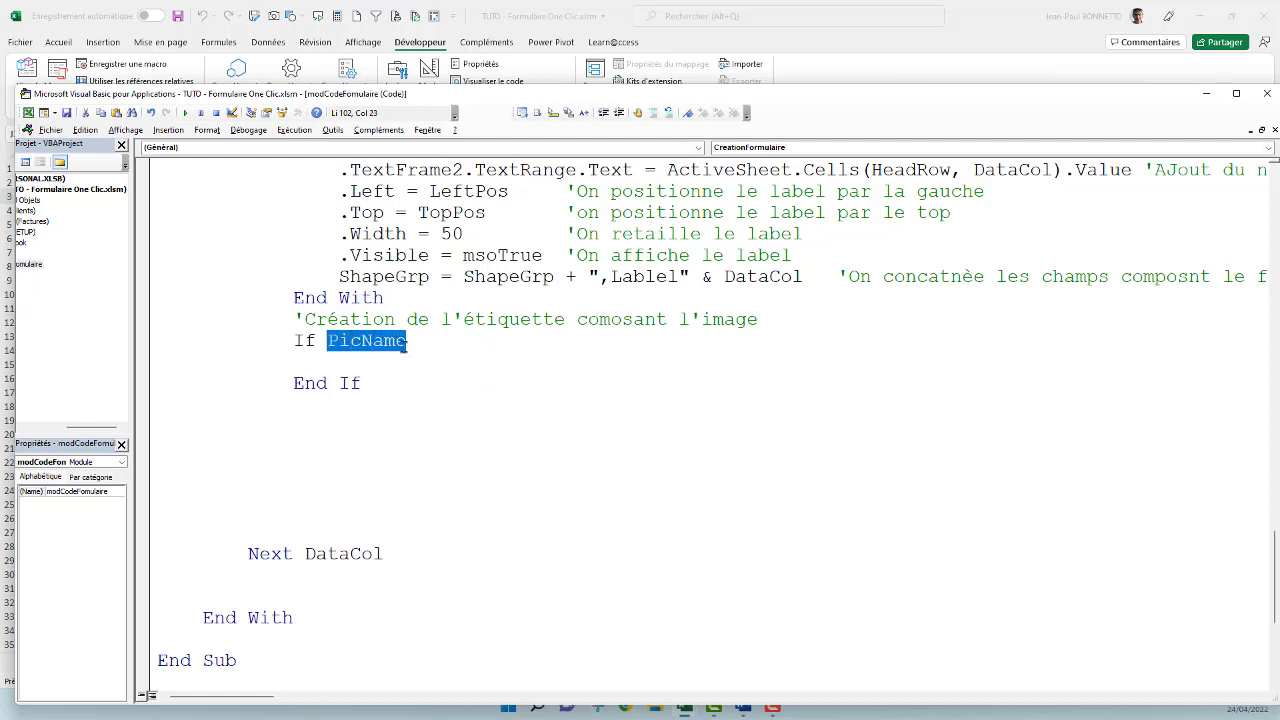
{"action": "double_click", "coordinate": [321, 341]}
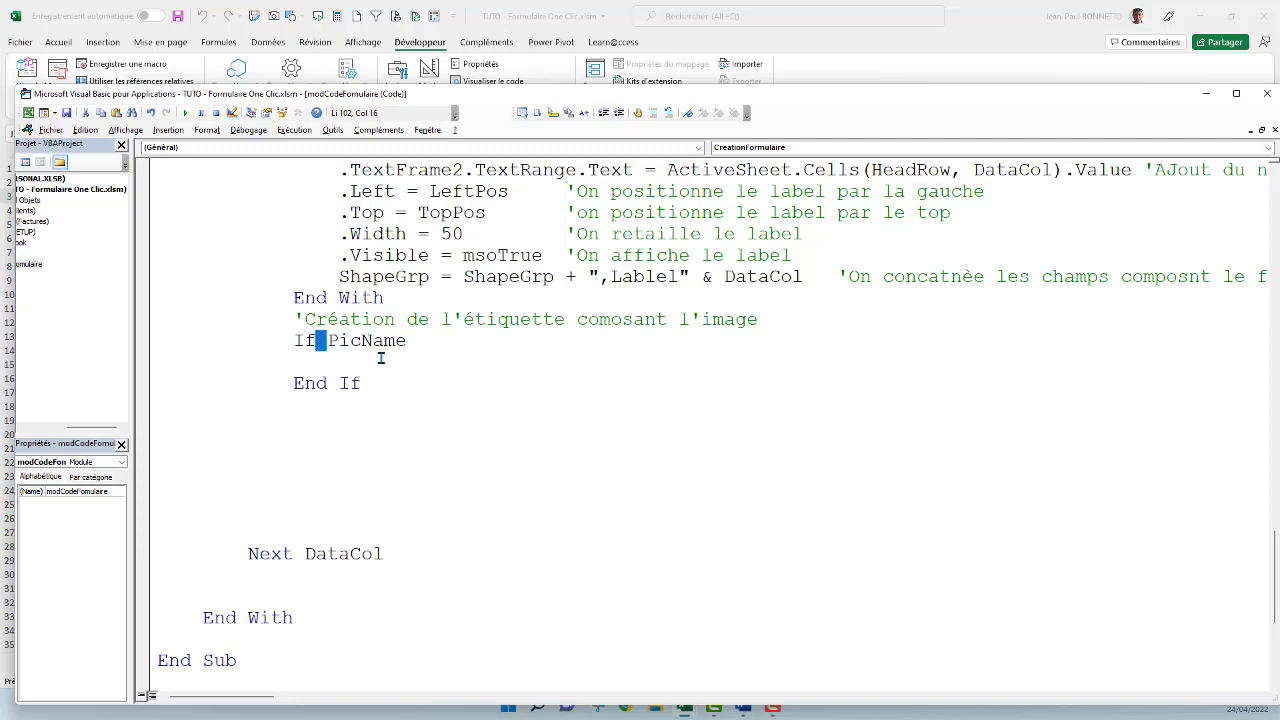
{"action": "key", "text": "Return"}
{"action": "key", "text": "Return"}
{"action": "key", "text": "Up"}
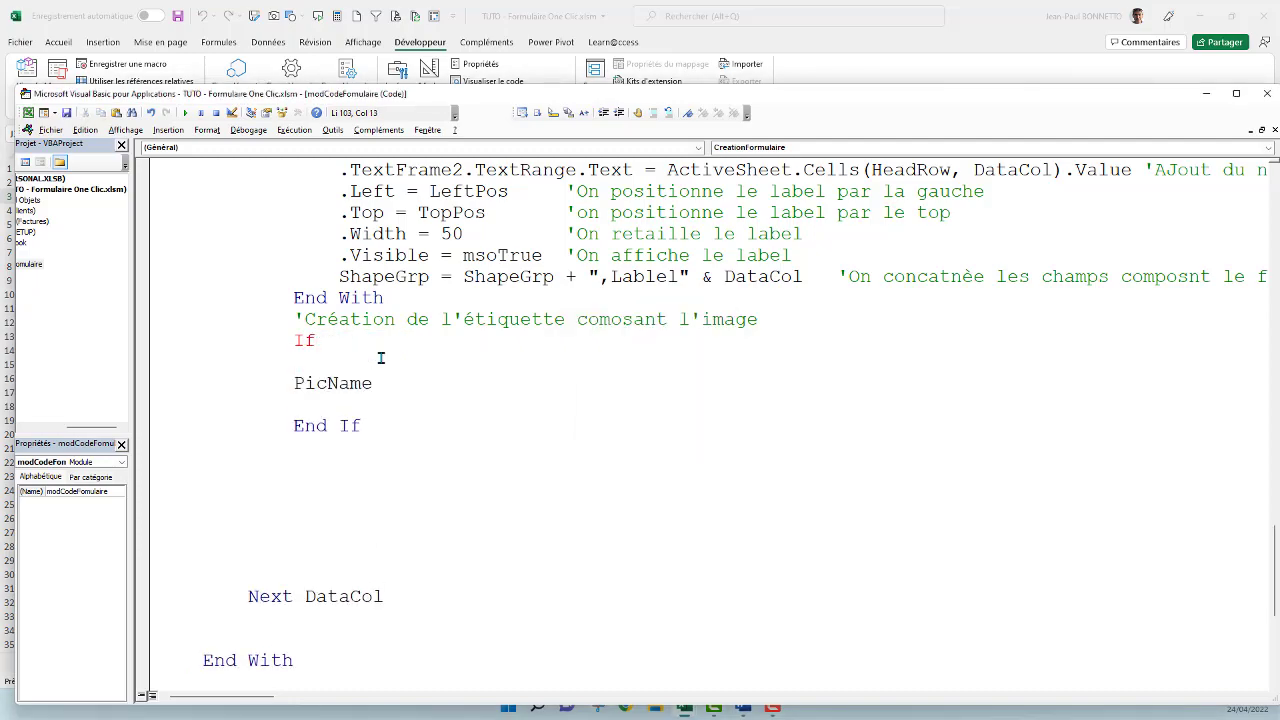
{"action": "left_click", "coordinate": [392, 340]}
{"action": "scroll", "coordinate": [478, 293], "scroll_direction": "up", "scroll_amount": 6}
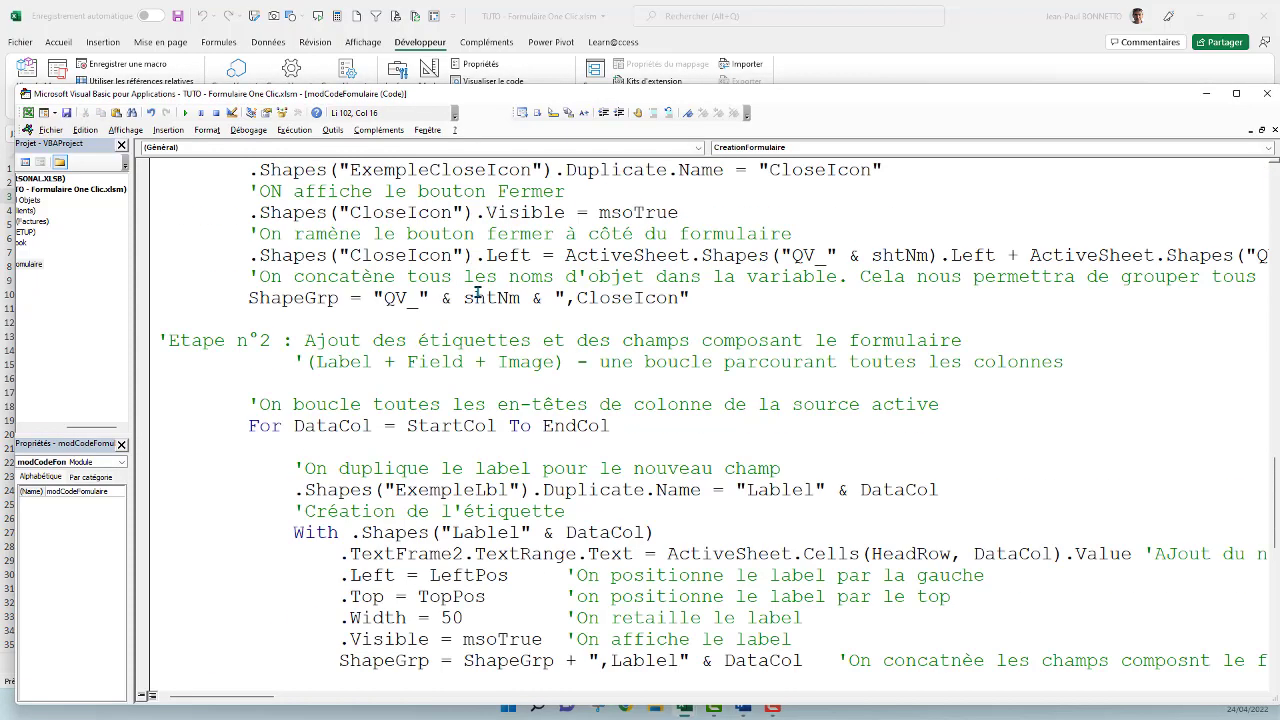
{"action": "scroll", "coordinate": [478, 293], "scroll_direction": "up", "scroll_amount": 7}
{"action": "scroll", "coordinate": [447, 297], "scroll_direction": "up", "scroll_amount": 2}
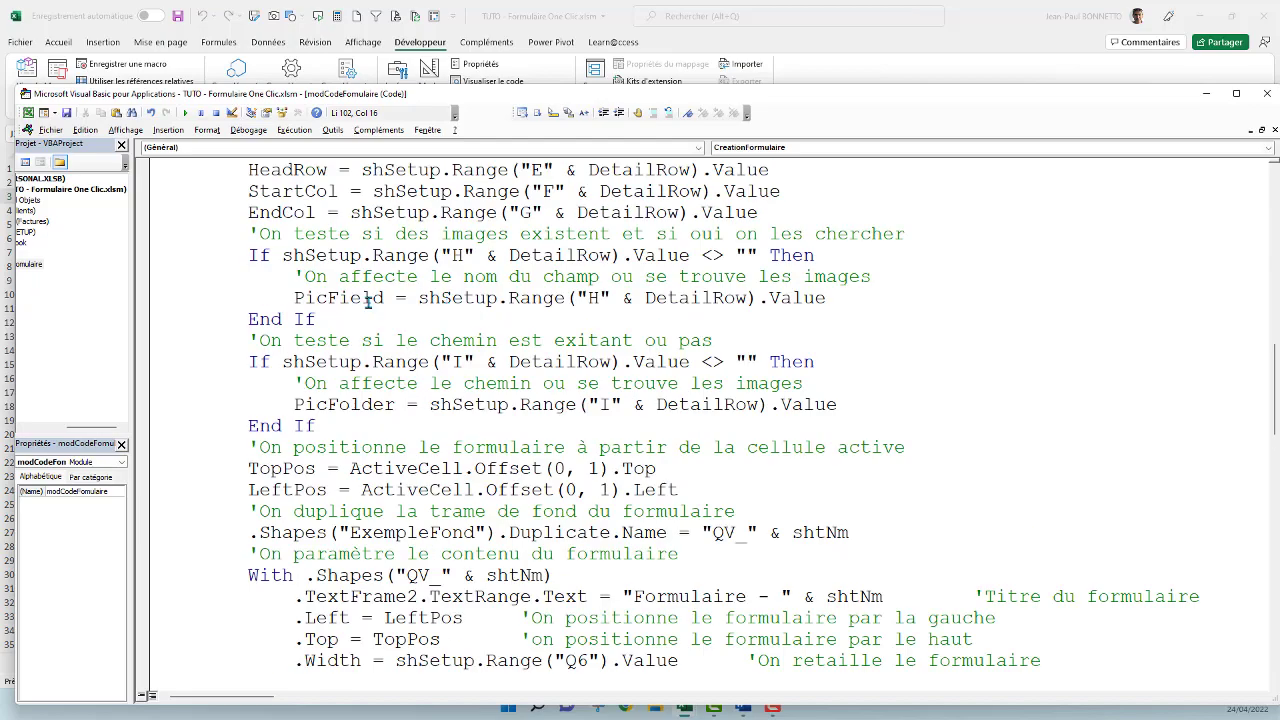
{"action": "left_click", "coordinate": [352, 300]}
{"action": "left_click", "coordinate": [624, 482]}
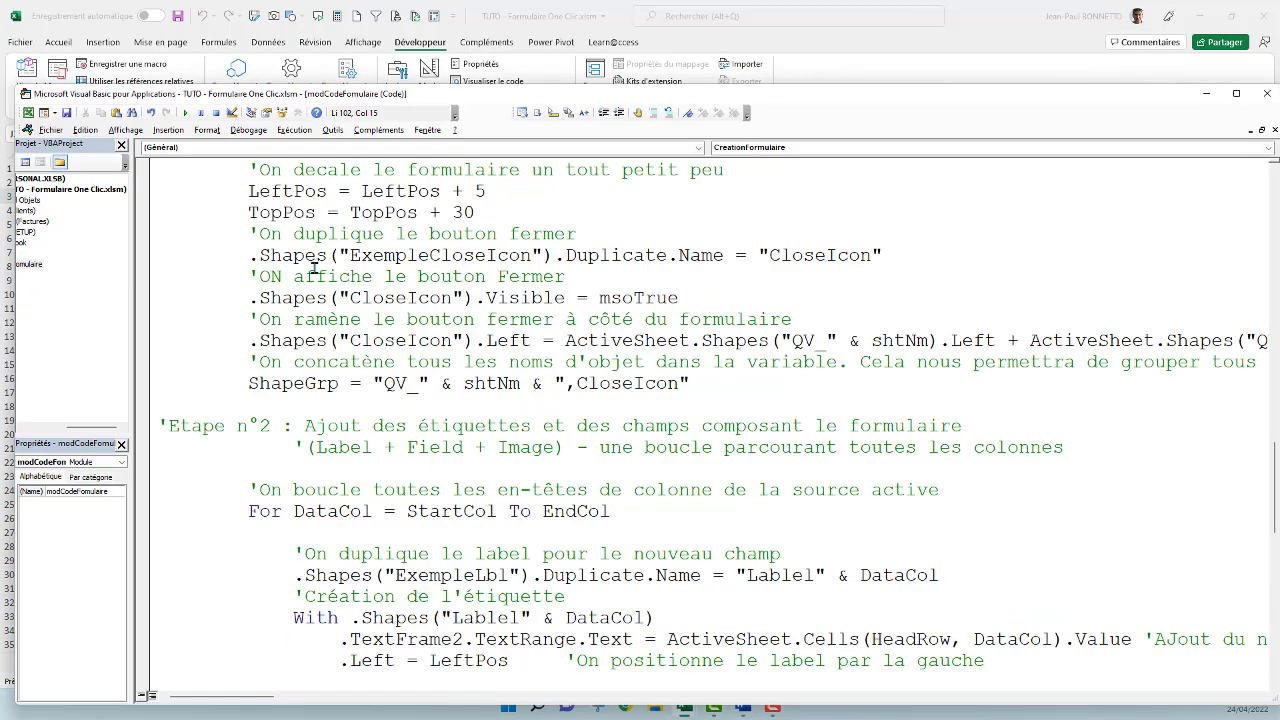
{"action": "scroll", "coordinate": [314, 267], "scroll_direction": "up", "scroll_amount": 8}
{"action": "scroll", "coordinate": [318, 268], "scroll_direction": "up", "scroll_amount": 2}
{"action": "scroll", "coordinate": [333, 298], "scroll_direction": "up", "scroll_amount": 3}
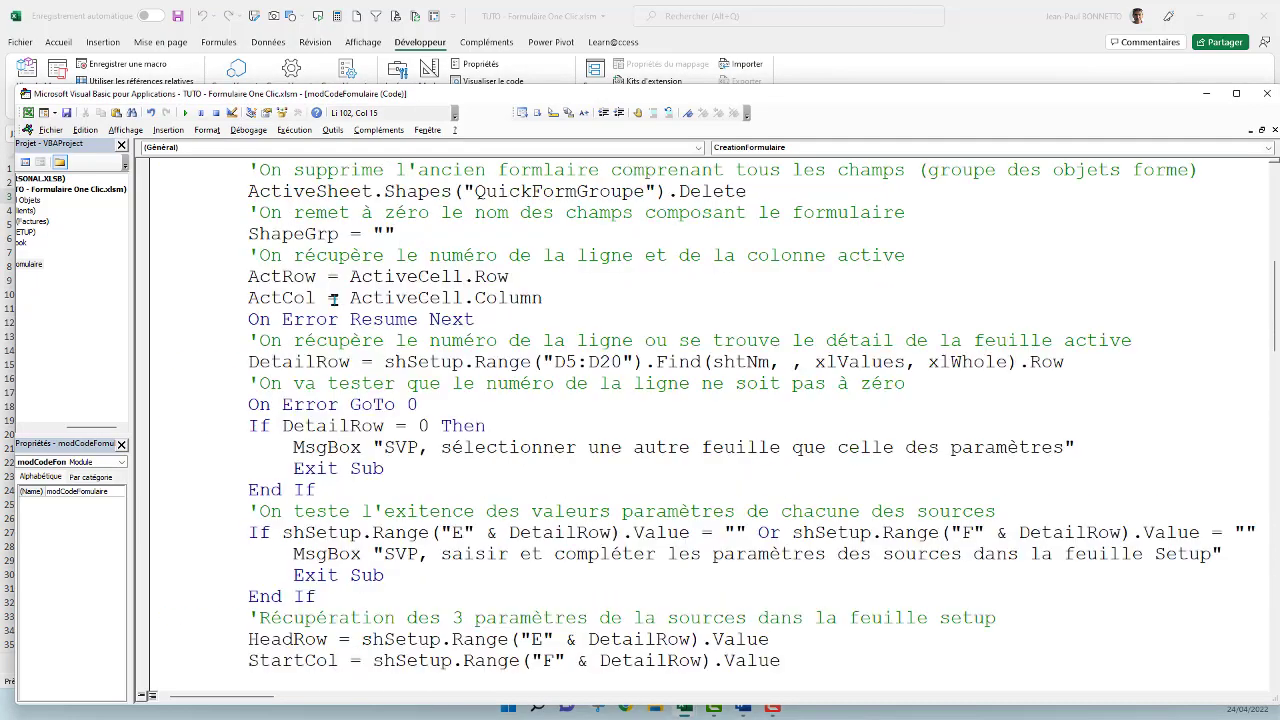
{"action": "scroll", "coordinate": [372, 424], "scroll_direction": "up", "scroll_amount": 1}
{"action": "scroll", "coordinate": [369, 346], "scroll_direction": "up", "scroll_amount": 3}
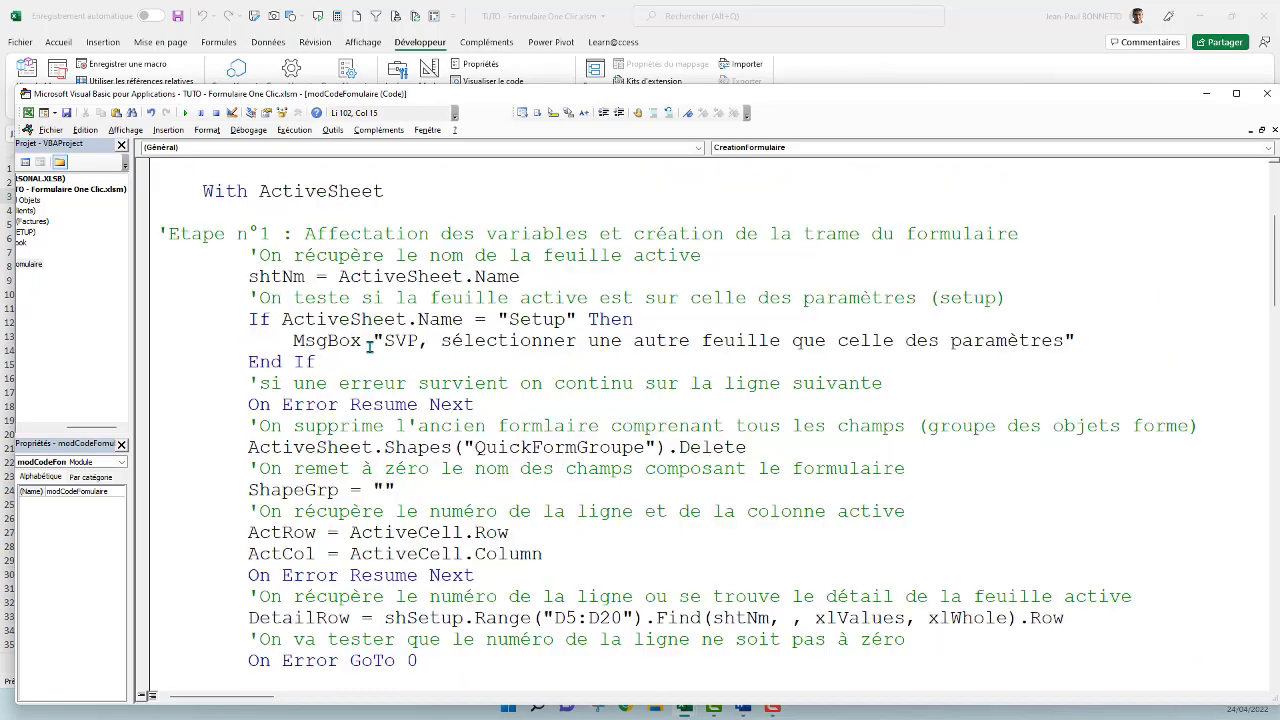
{"action": "scroll", "coordinate": [370, 346], "scroll_direction": "down", "scroll_amount": 5}
{"action": "scroll", "coordinate": [370, 348], "scroll_direction": "down", "scroll_amount": 1}
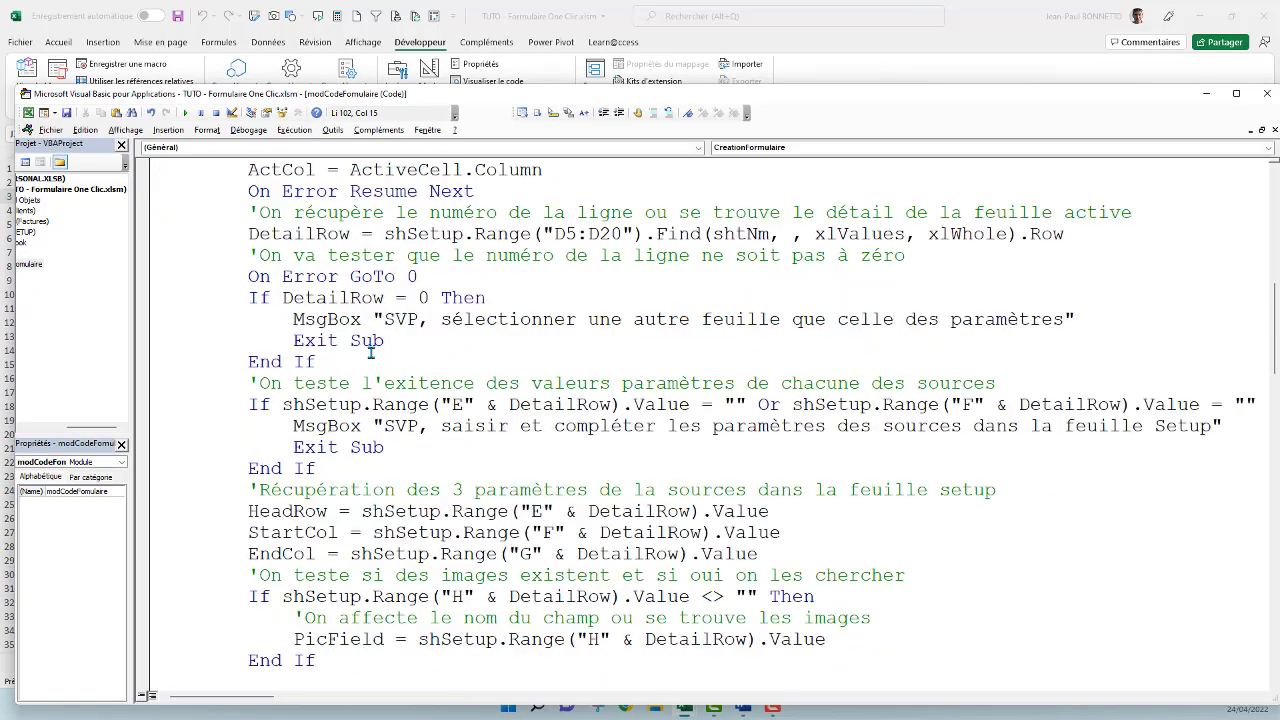
{"action": "scroll", "coordinate": [370, 350], "scroll_direction": "down", "scroll_amount": 1}
{"action": "scroll", "coordinate": [370, 356], "scroll_direction": "down", "scroll_amount": 1}
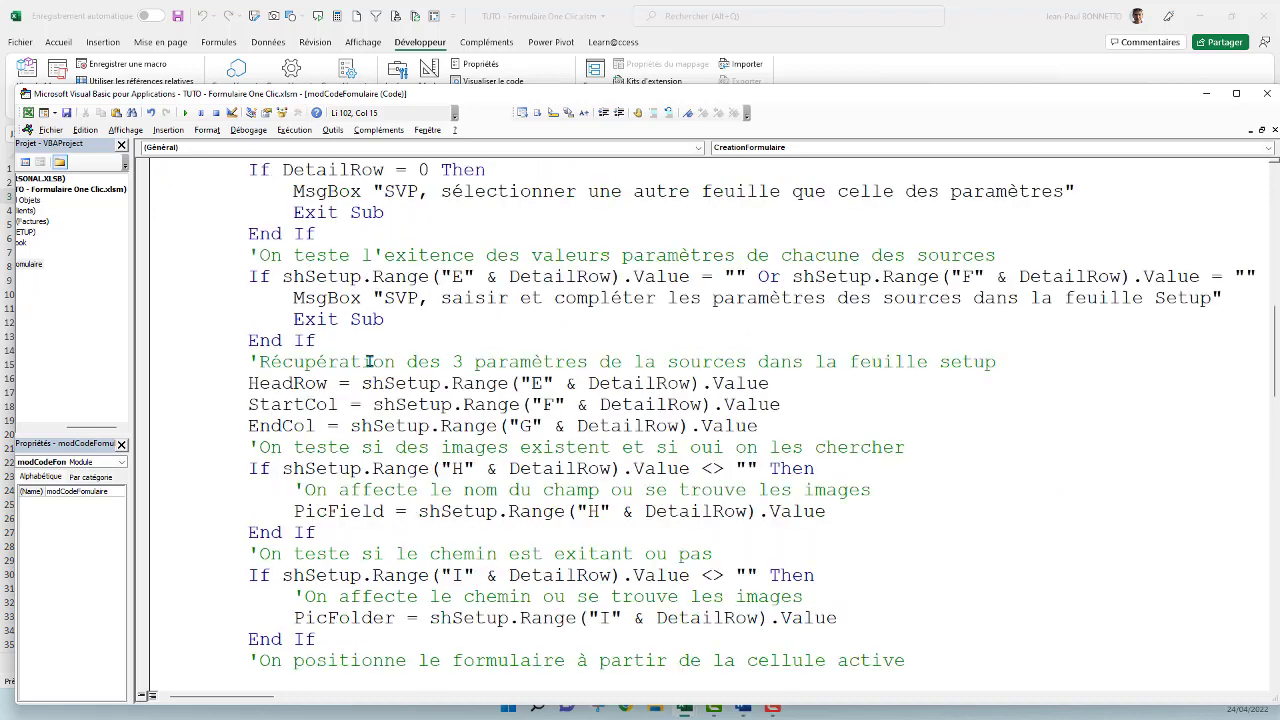
{"action": "left_click", "coordinate": [383, 447]}
{"action": "double_click", "coordinate": [350, 512]}
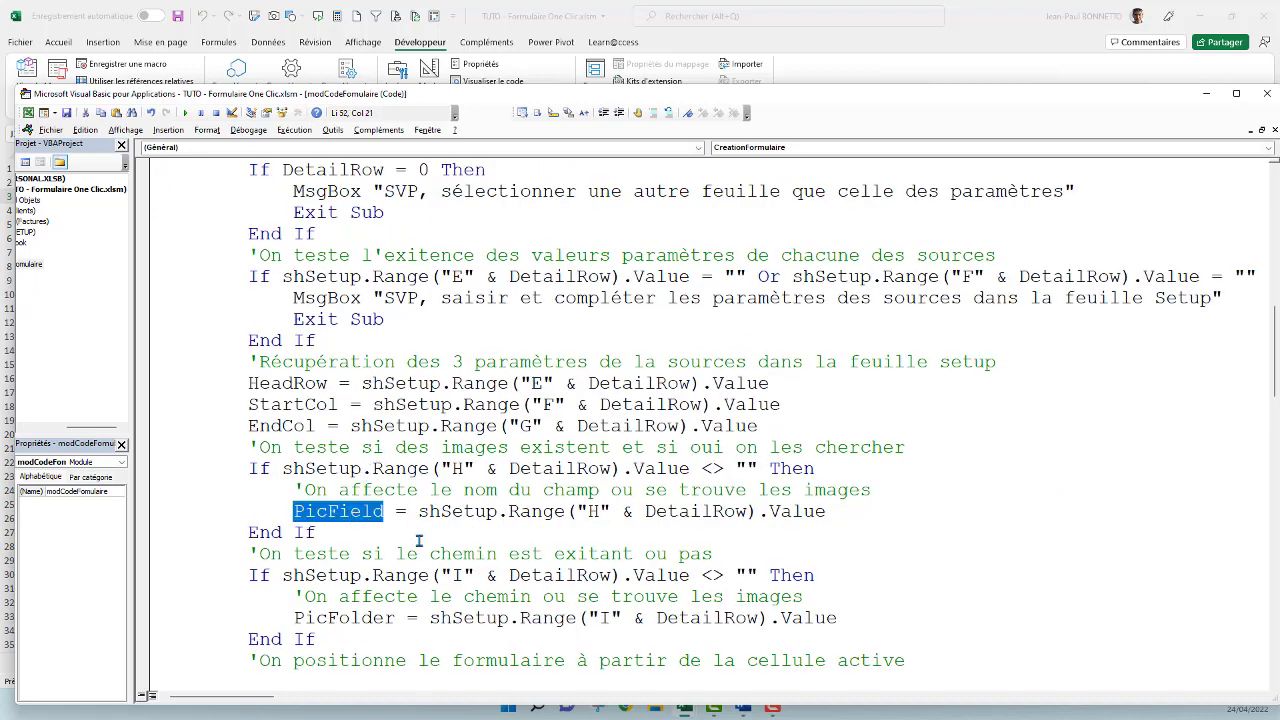
{"action": "scroll", "coordinate": [424, 534], "scroll_direction": "down", "scroll_amount": 4}
{"action": "scroll", "coordinate": [423, 532], "scroll_direction": "down", "scroll_amount": 4}
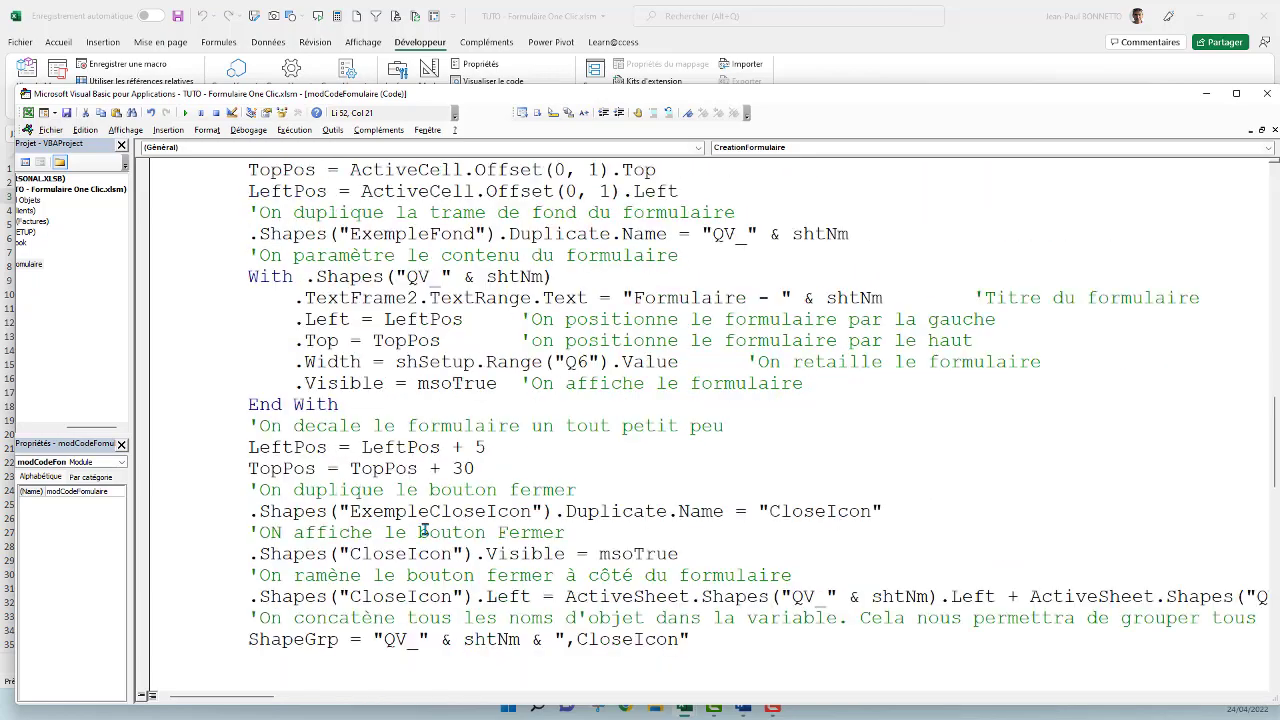
{"action": "scroll", "coordinate": [423, 532], "scroll_direction": "down", "scroll_amount": 6}
{"action": "scroll", "coordinate": [423, 532], "scroll_direction": "down", "scroll_amount": 4}
{"action": "left_click", "coordinate": [360, 406]}
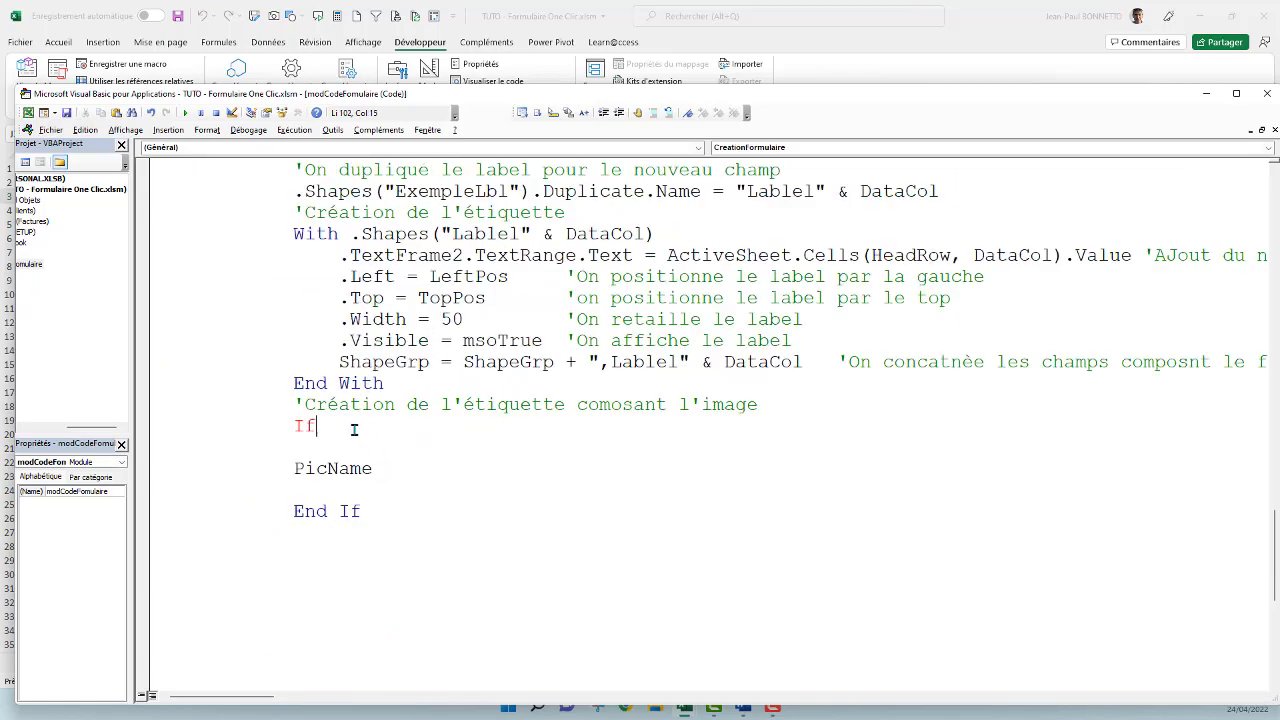
Complete the test as If PicField = ActiveSheet.Cells(HeadRow, DataCol).Value Then.
{"action": "left_click", "coordinate": [362, 428]}
{"action": "type", "text": "PicField "}
{"action": "type", "text": "= act"}
{"action": "type", "text": "ive"}
{"action": "type", "text": "sheet"}
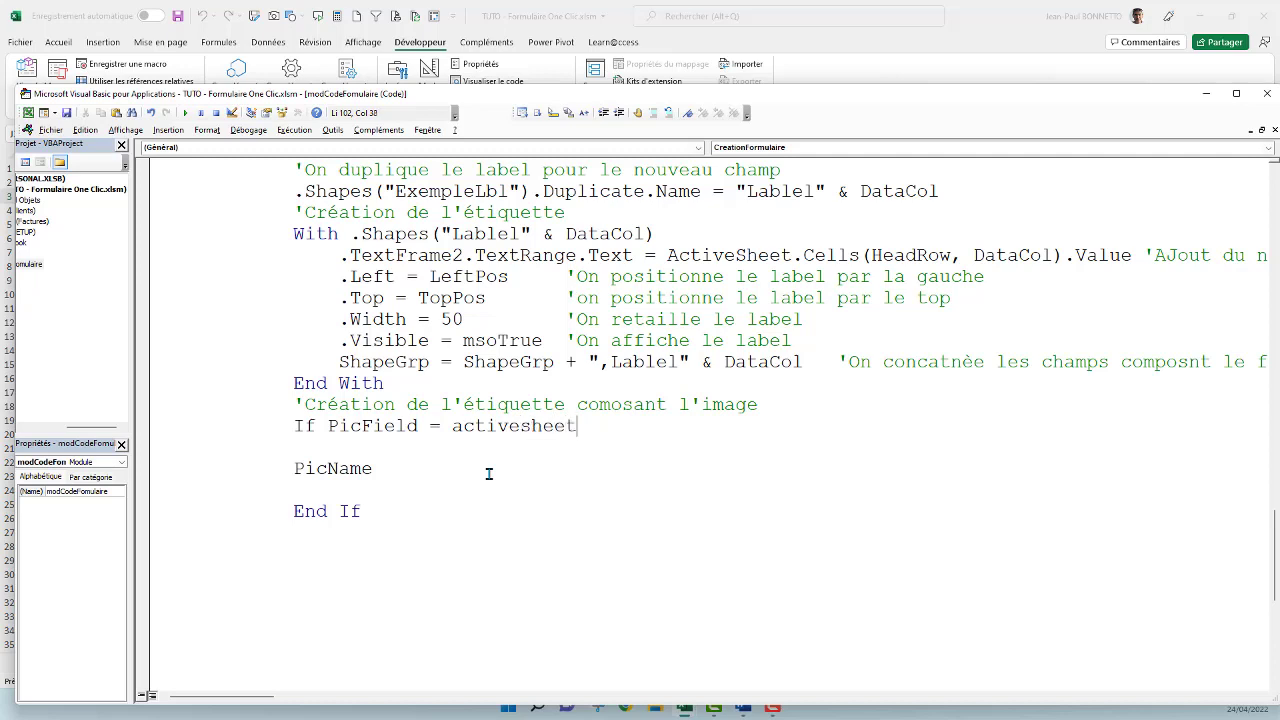
{"action": "type", "text": ".cells("}
{"action": "left_click", "coordinate": [617, 381]}
{"action": "left_click", "coordinate": [628, 401]}
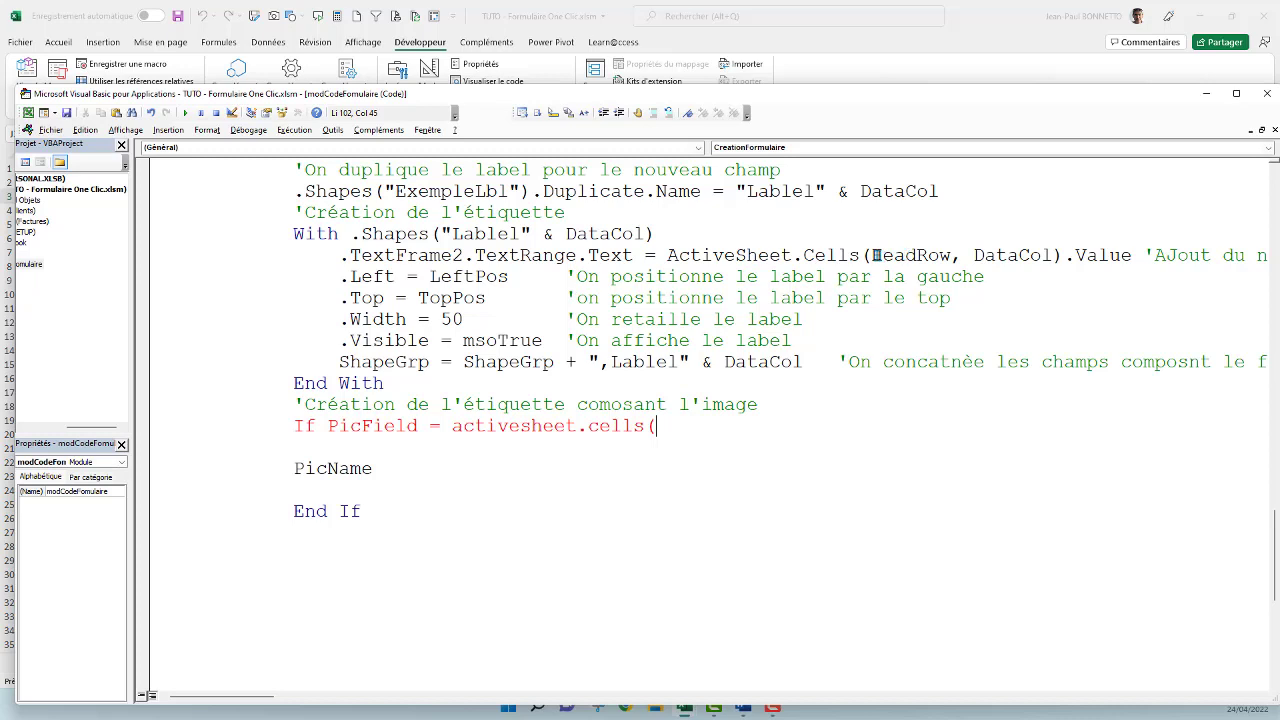
{"action": "left_click_drag", "start_coordinate": [872, 255], "coordinate": [1050, 254]}
{"action": "key", "text": "ctrl+c"}
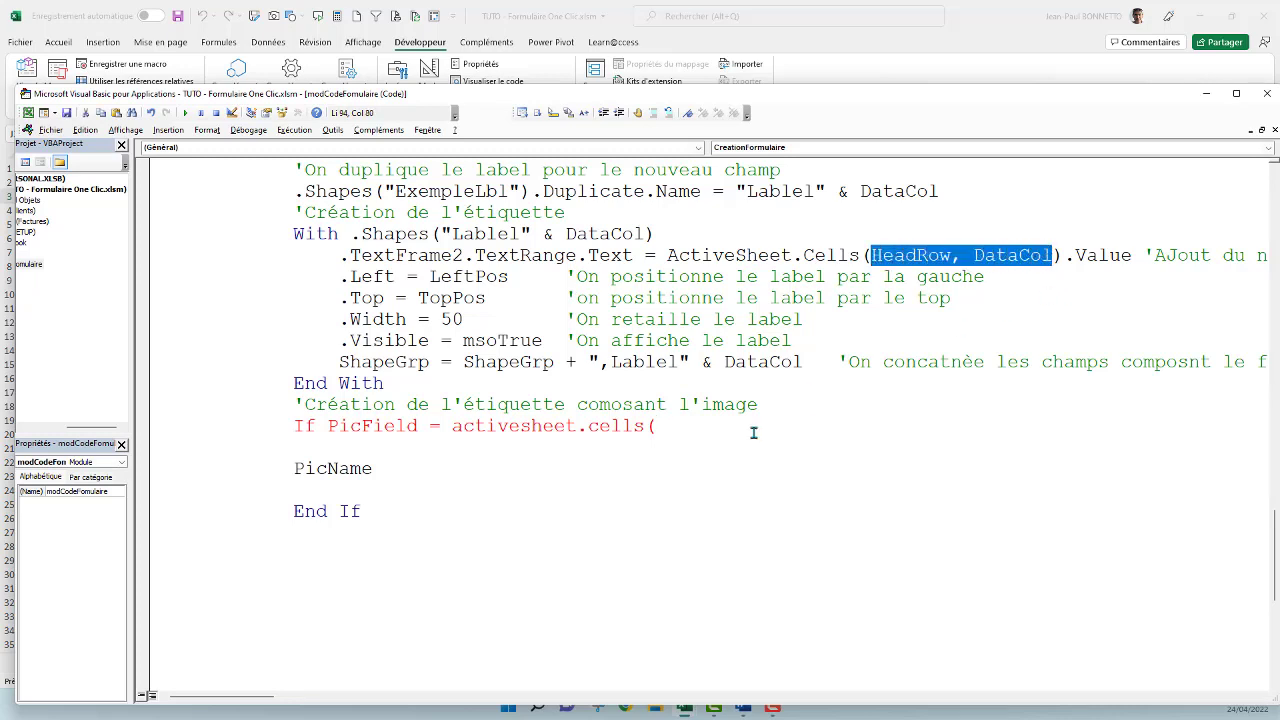
{"action": "left_click", "coordinate": [674, 430]}
{"action": "key", "text": "ctrl+v"}
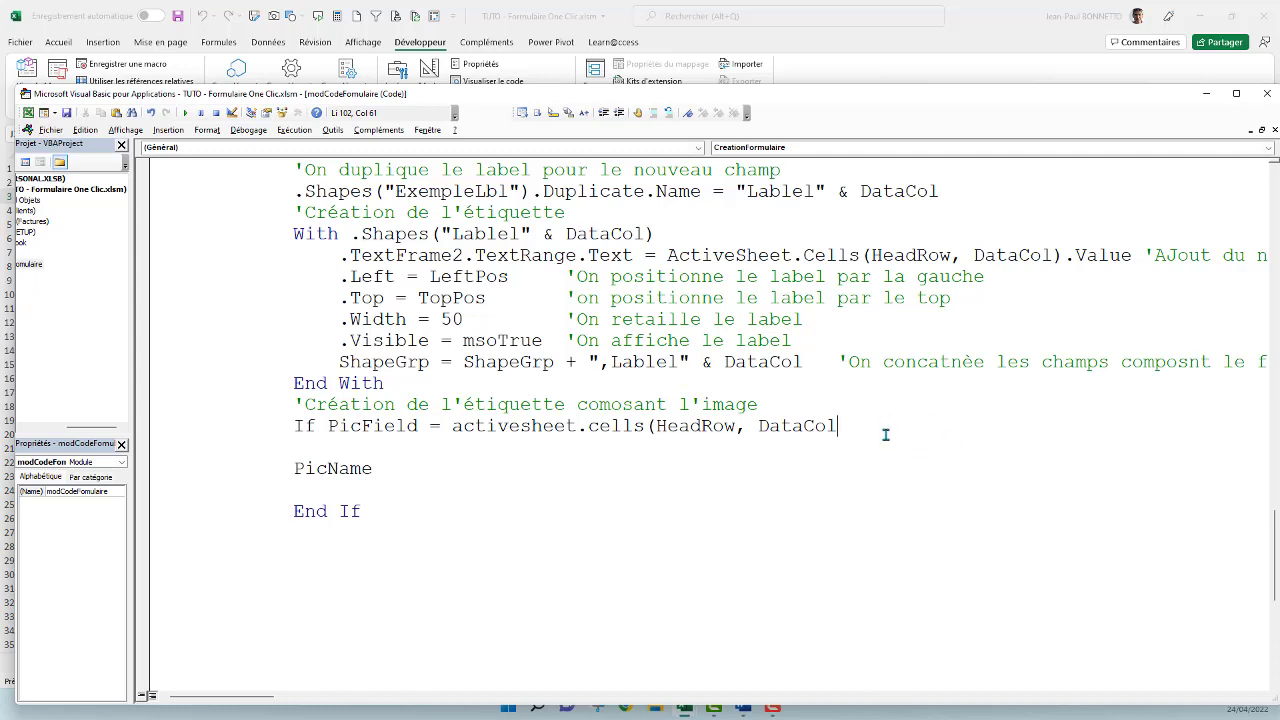
{"action": "type", "text": ").val"}
{"action": "type", "text": "ue "}
{"action": "type", "text": "then"}
{"action": "key", "text": "Return"}
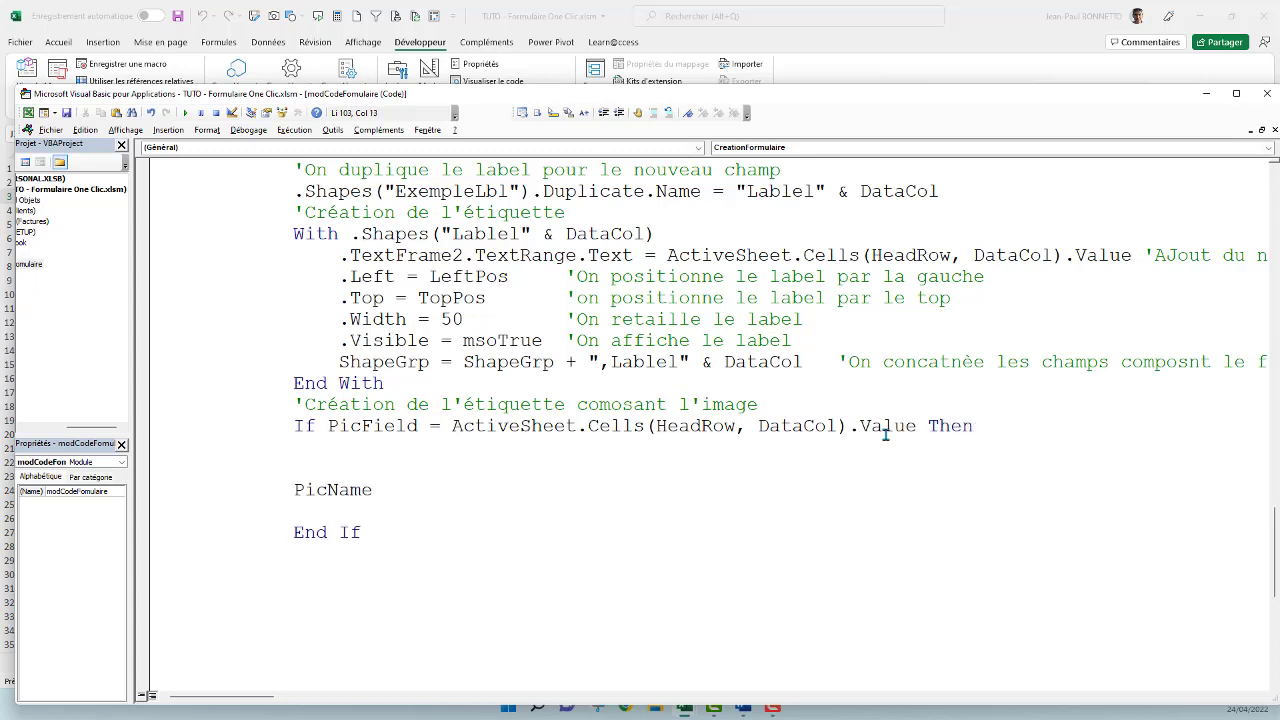
{"action": "left_click", "coordinate": [1004, 422]}
Add an Else branch commented 'Si pas d'image on insère un champ (textbox)'.
{"action": "left_click", "coordinate": [303, 464]}
{"action": "type", "text": "else"}
{"action": "key", "text": "Return"}
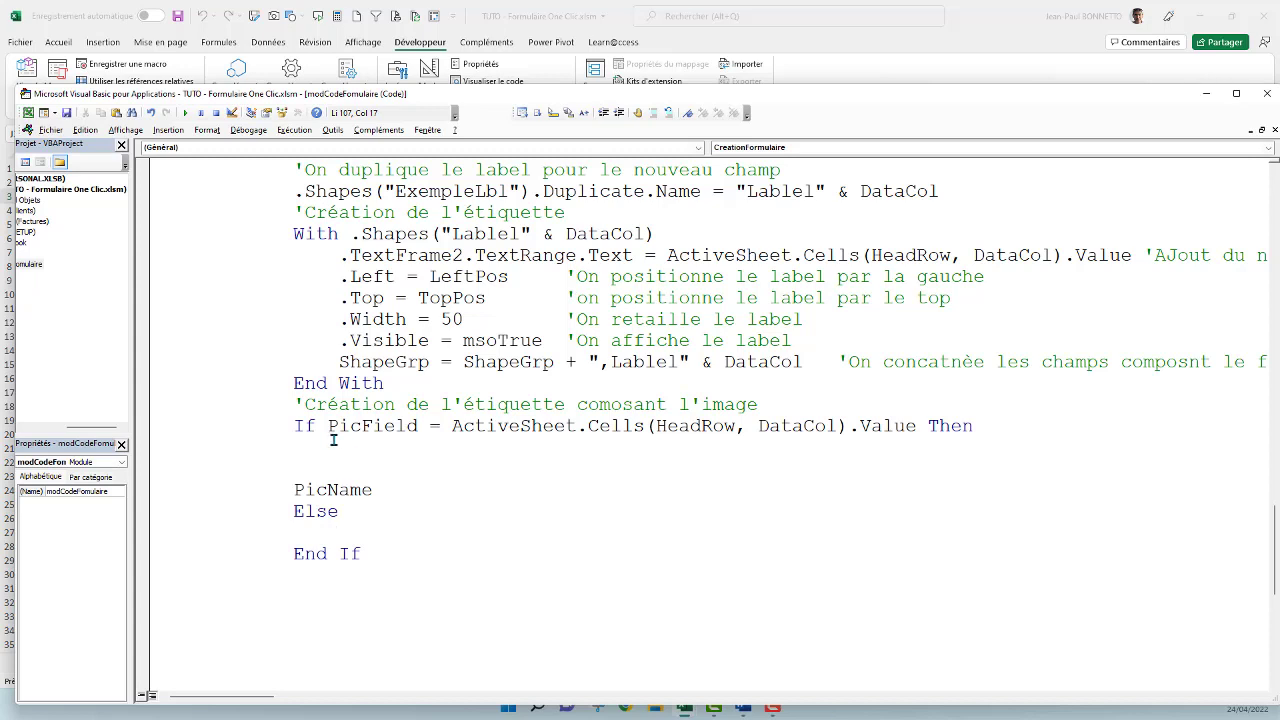
{"action": "left_click", "coordinate": [377, 514]}
{"action": "type", "text": "'Si"}
{"action": "type", "text": " pas d'iam"}
{"action": "key", "text": "BackSpace"}
{"action": "key", "text": "BackSpace"}
{"action": "type", "text": "mage "}
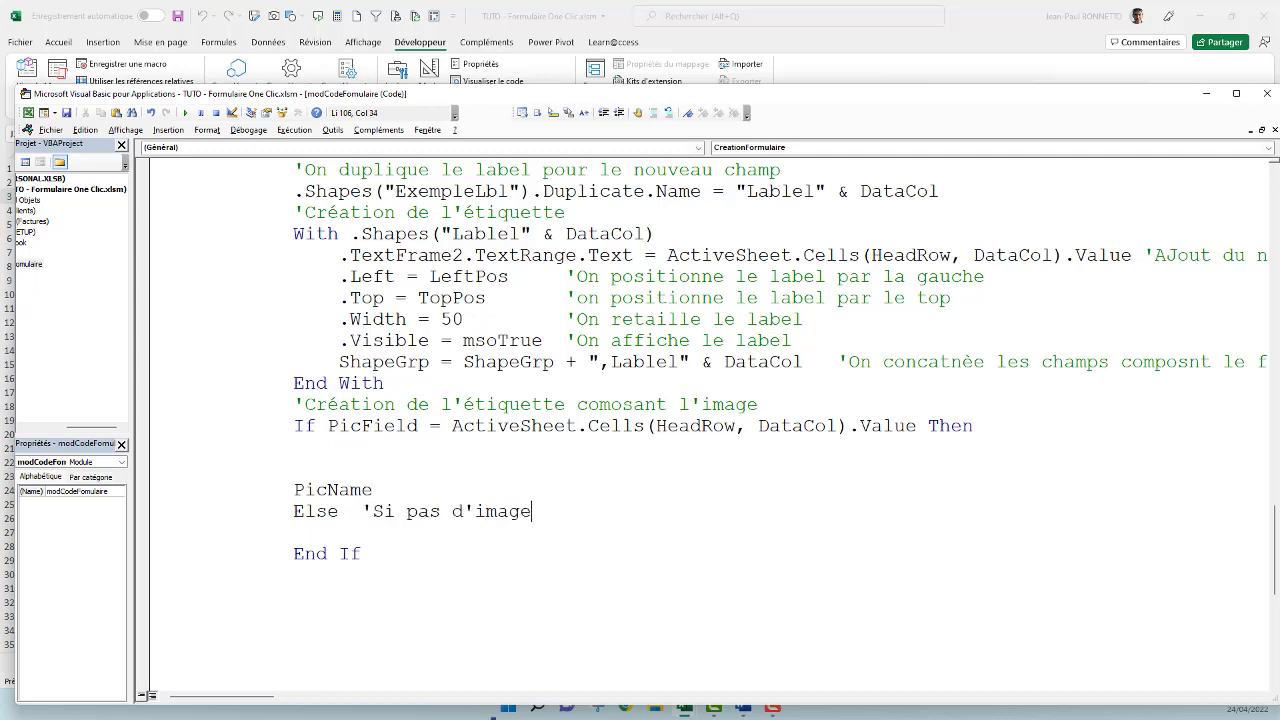
{"action": "type", "text": "o"}
{"action": "type", "text": "n insère "}
{"action": "type", "text": "un cha"}
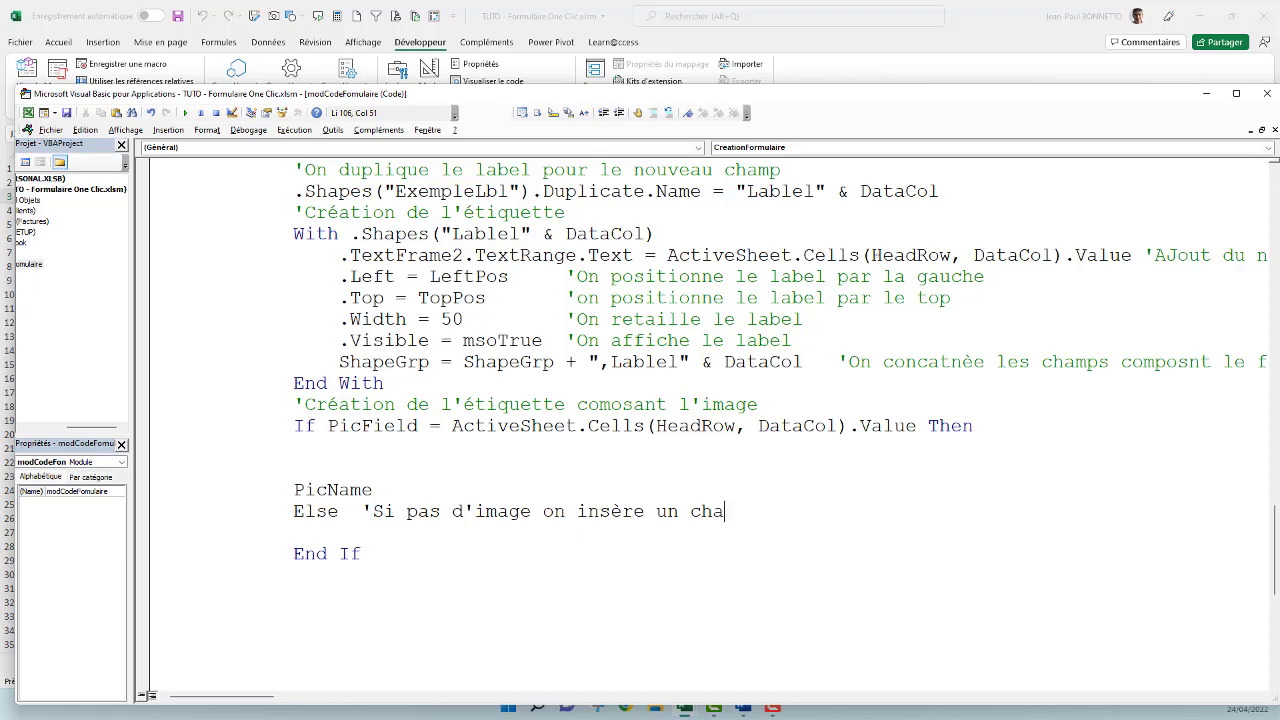
{"action": "type", "text": "mp "}
{"action": "type", "text": "de"}
{"action": "key", "text": "BackSpace"}
{"action": "key", "text": "BackSpace"}
{"action": "type", "text": "(textb"}
{"action": "type", "text": "ox"}
{"action": "key", "text": "Return"}
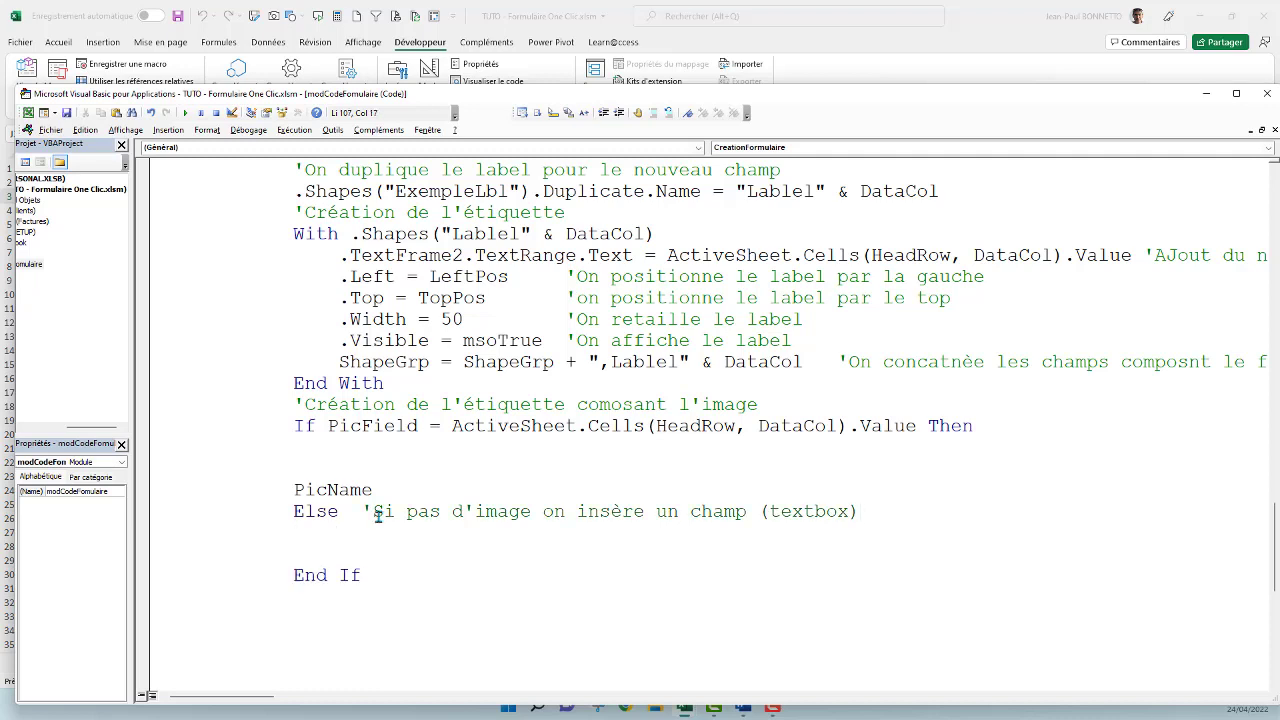
Check the field shape's name, then type .Shapes("ExempleFld").Duplicate.Name = "Field" & under Else.
{"action": "left_click_drag", "start_coordinate": [913, 94], "coordinate": [895, 324]}
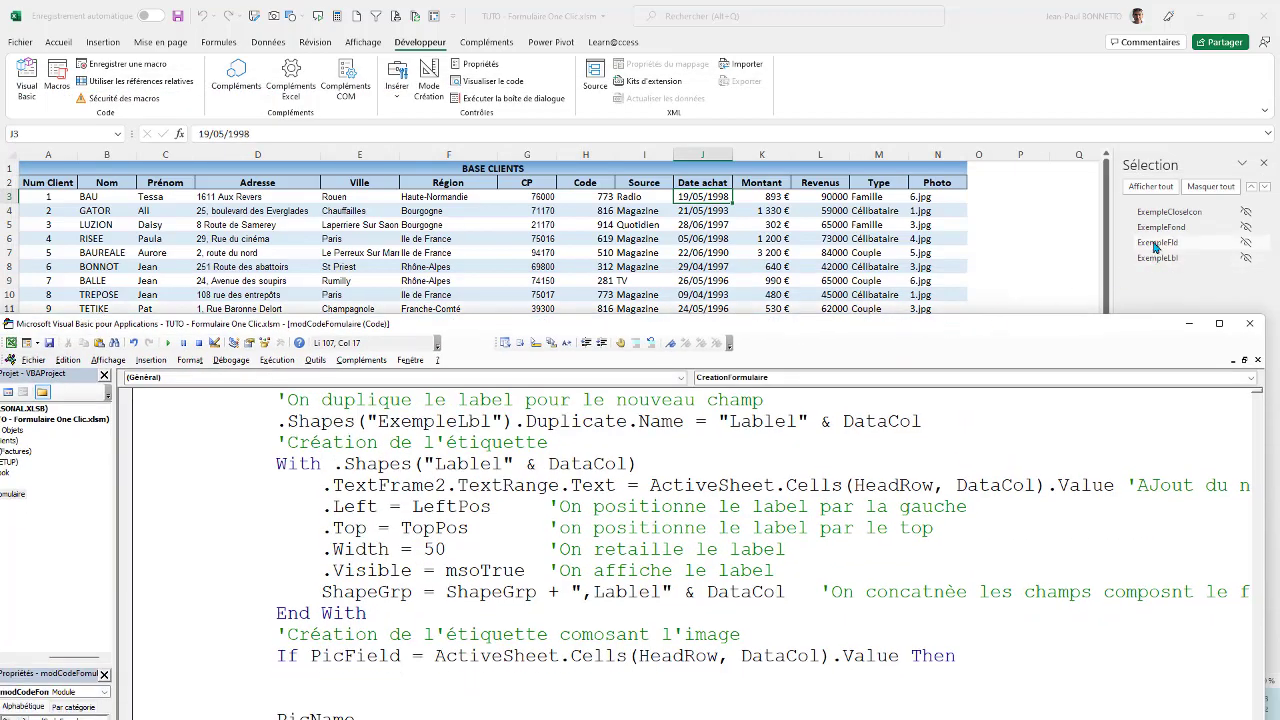
{"action": "left_click_drag", "start_coordinate": [771, 326], "coordinate": [786, 138]}
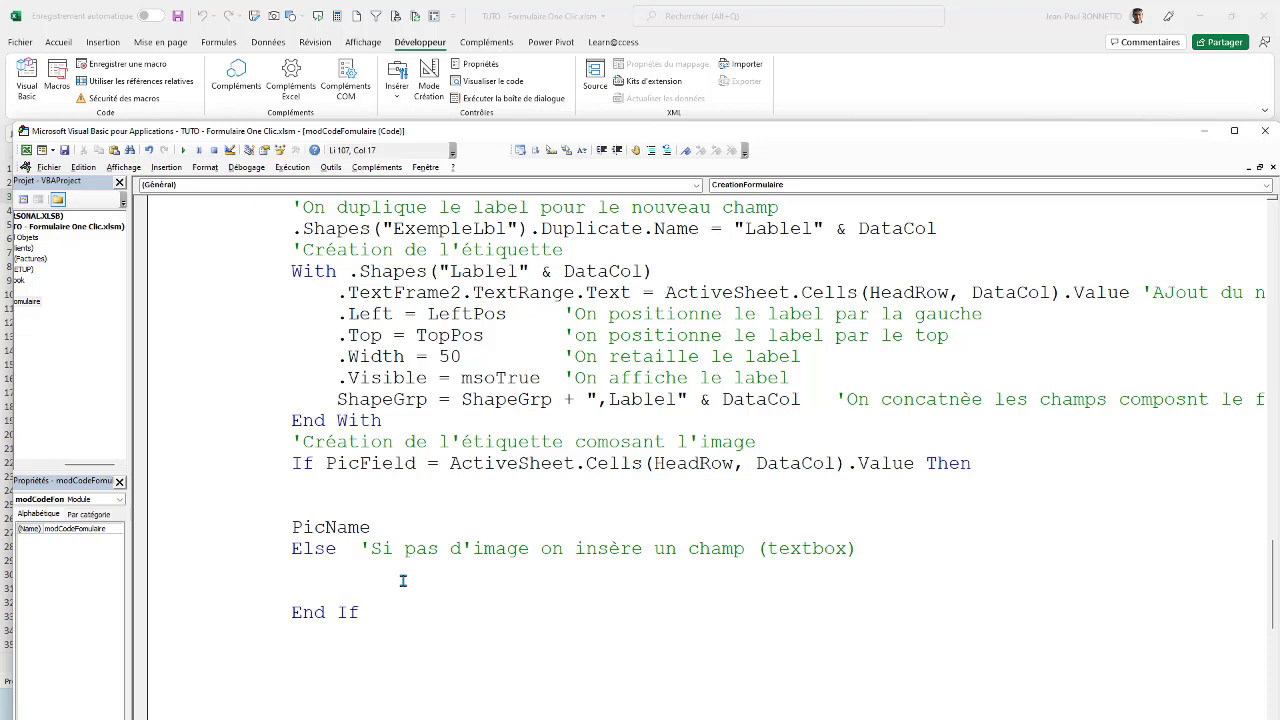
{"action": "type", "text": ".shapes"}
{"action": "type", "text": "("}
{"action": "type", "text": "\""}
{"action": "mouse_move", "coordinate": [949, 137]}
{"action": "left_mouse_down"}
{"action": "mouse_move", "coordinate": [969, 268]}
{"action": "mouse_move", "coordinate": [917, 44]}
{"action": "left_mouse_up"}
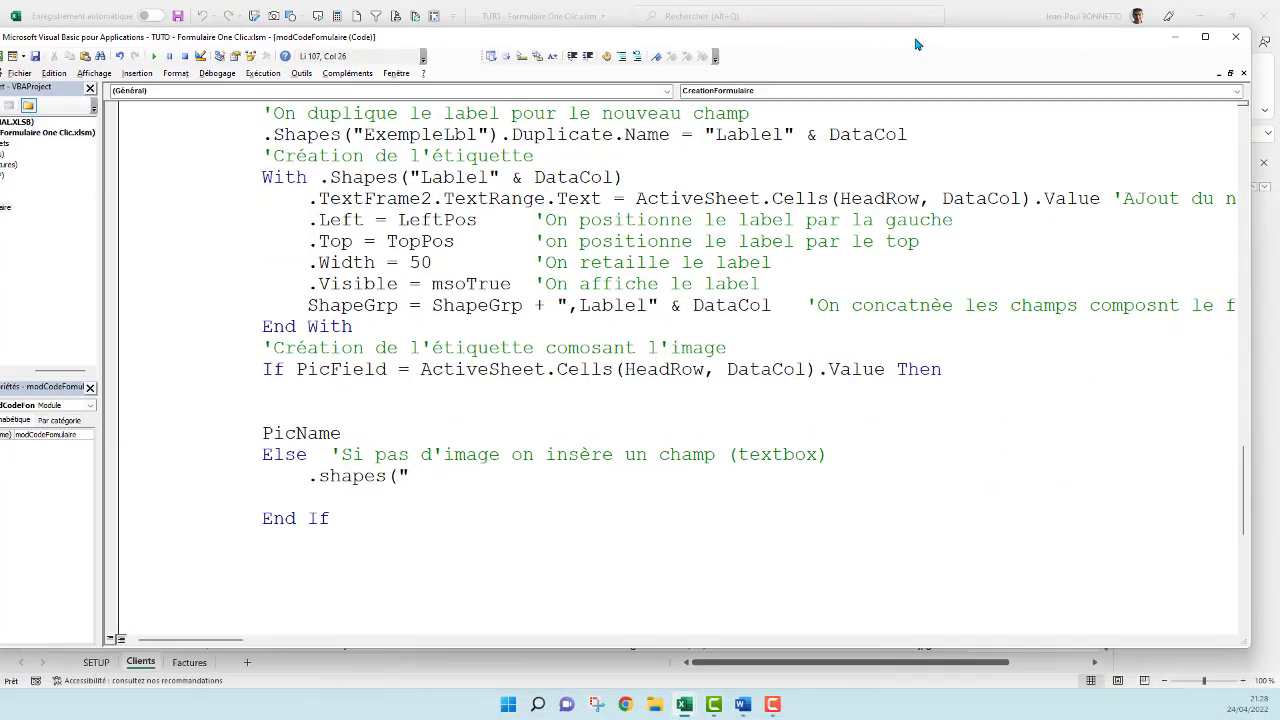
{"action": "type", "text": "Exemple"}
{"action": "type", "text": "Fld\")"}
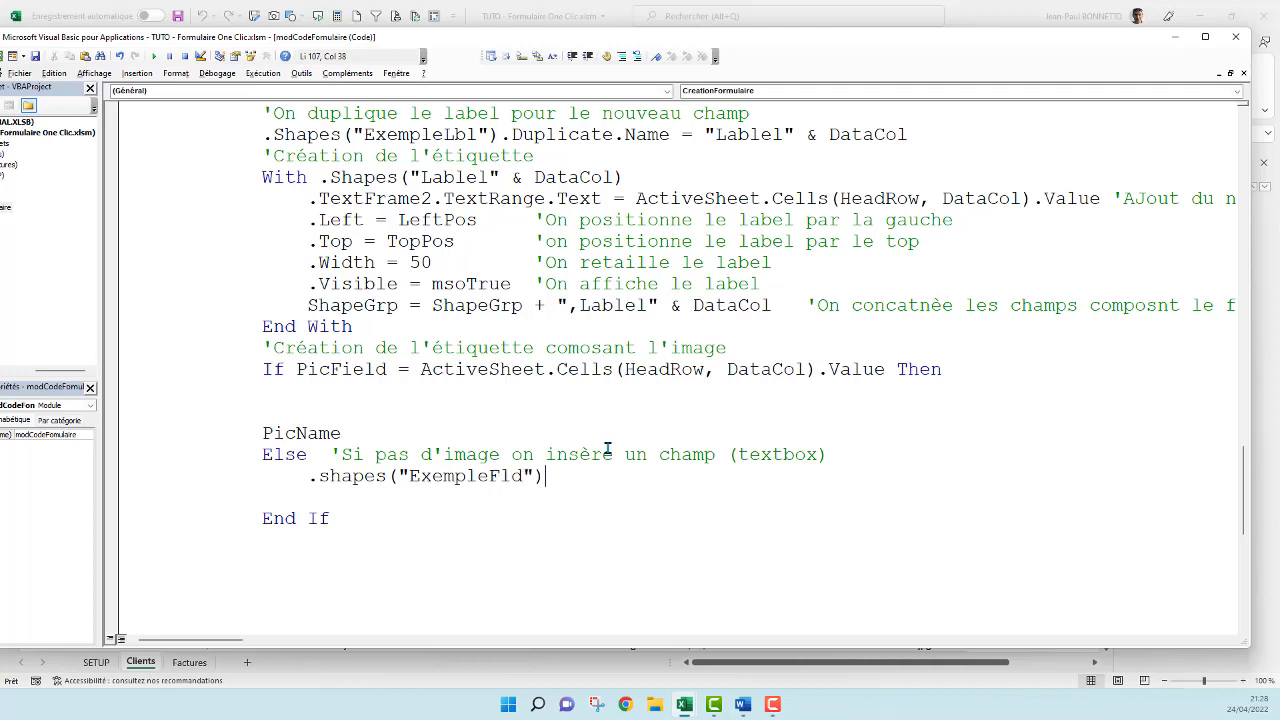
{"action": "type", "text": ".Dusp"}
{"action": "type", "text": "licate"}
{"action": "type", "text": "."}
{"action": "type", "text": "nam"}
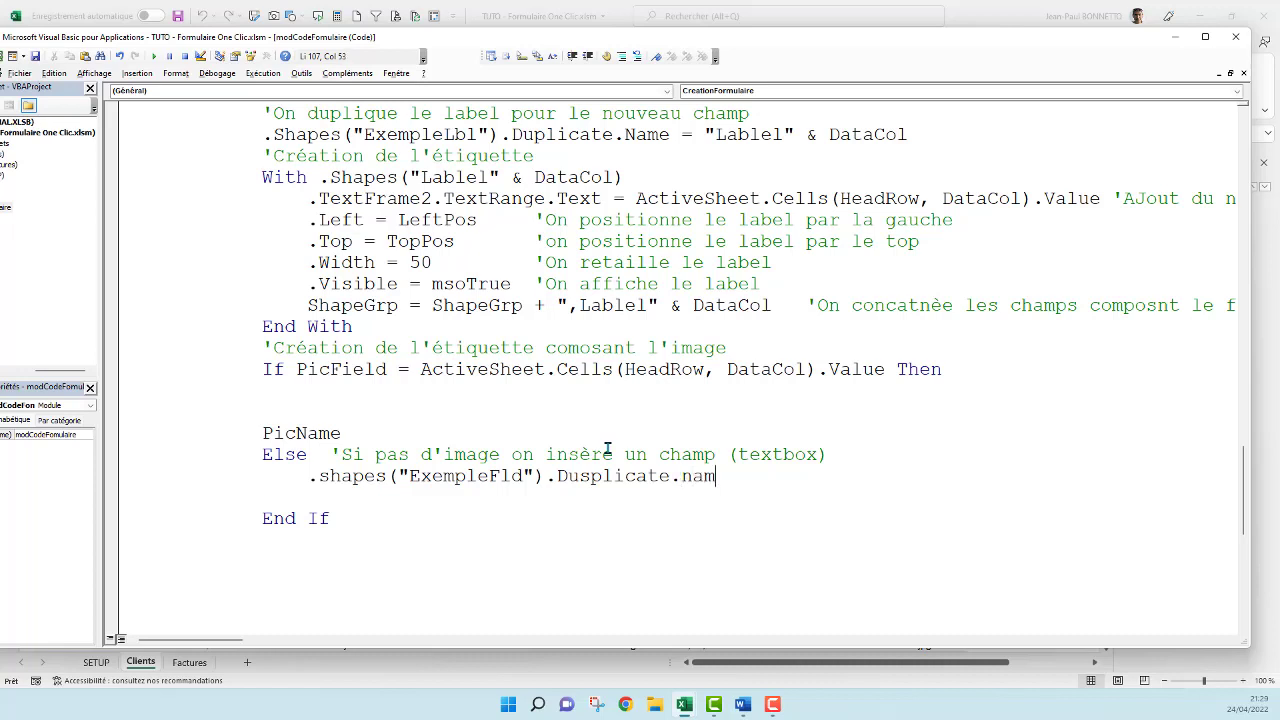
{"action": "type", "text": "e = \""}
{"action": "type", "text": "Fiels"}
{"action": "key", "text": "BackSpace"}
{"action": "type", "text": "d"}
{"action": "type", "text": "\" "}
{"action": "type", "text": "&"}
Paste DataCol after the "Field" & name and remove the empty line above End If.
{"action": "left_click", "coordinate": [711, 393]}
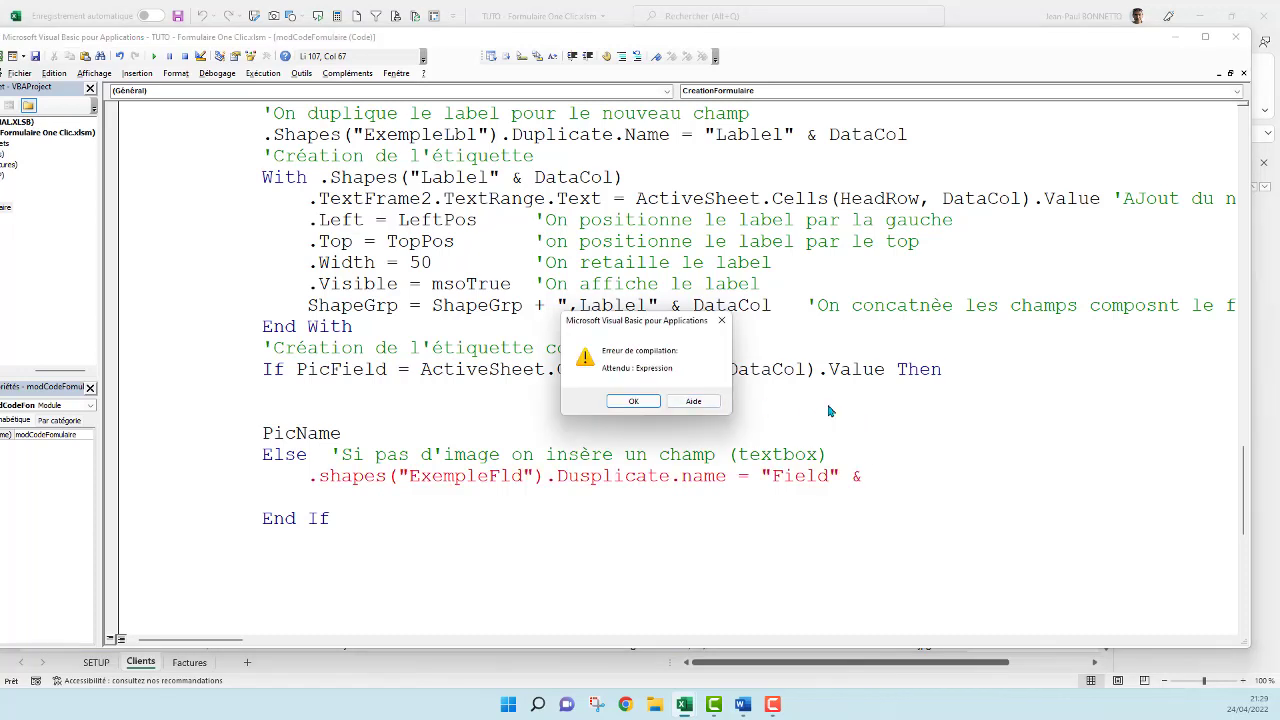
{"action": "left_click", "coordinate": [653, 401]}
{"action": "left_click", "coordinate": [849, 134]}
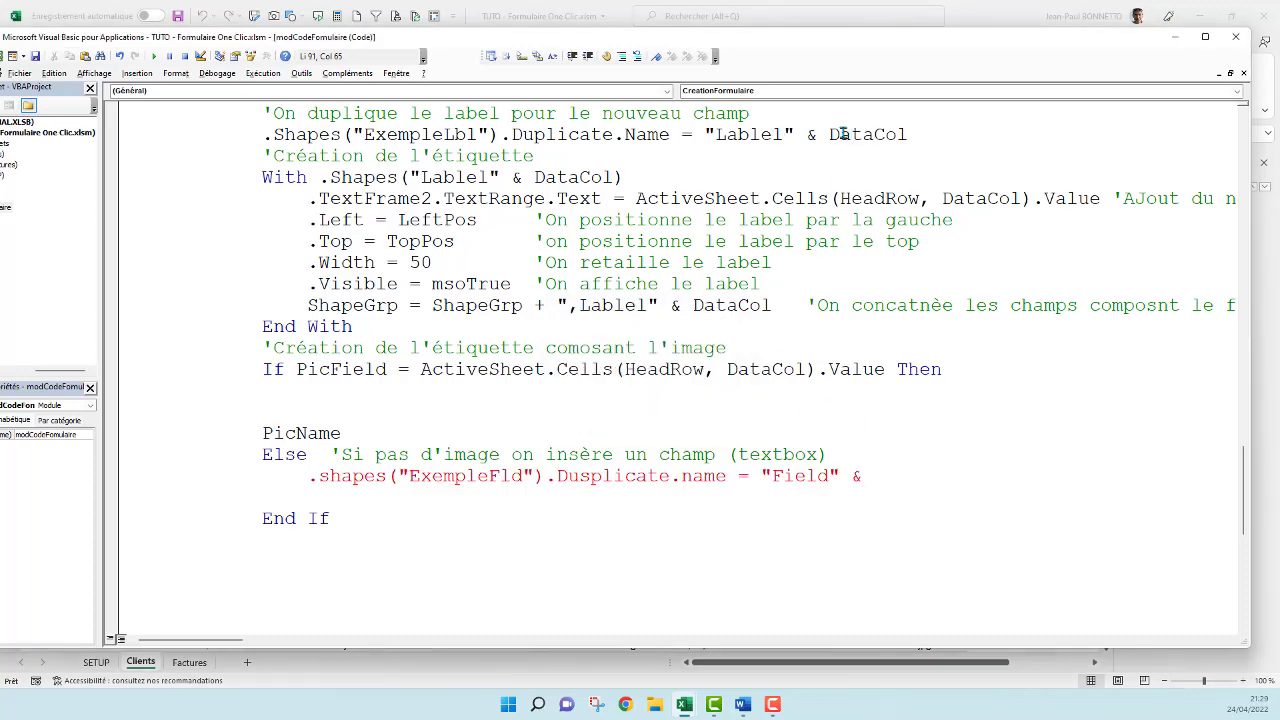
{"action": "left_click_drag", "start_coordinate": [829, 134], "coordinate": [957, 137]}
{"action": "key", "text": "ctrl+c"}
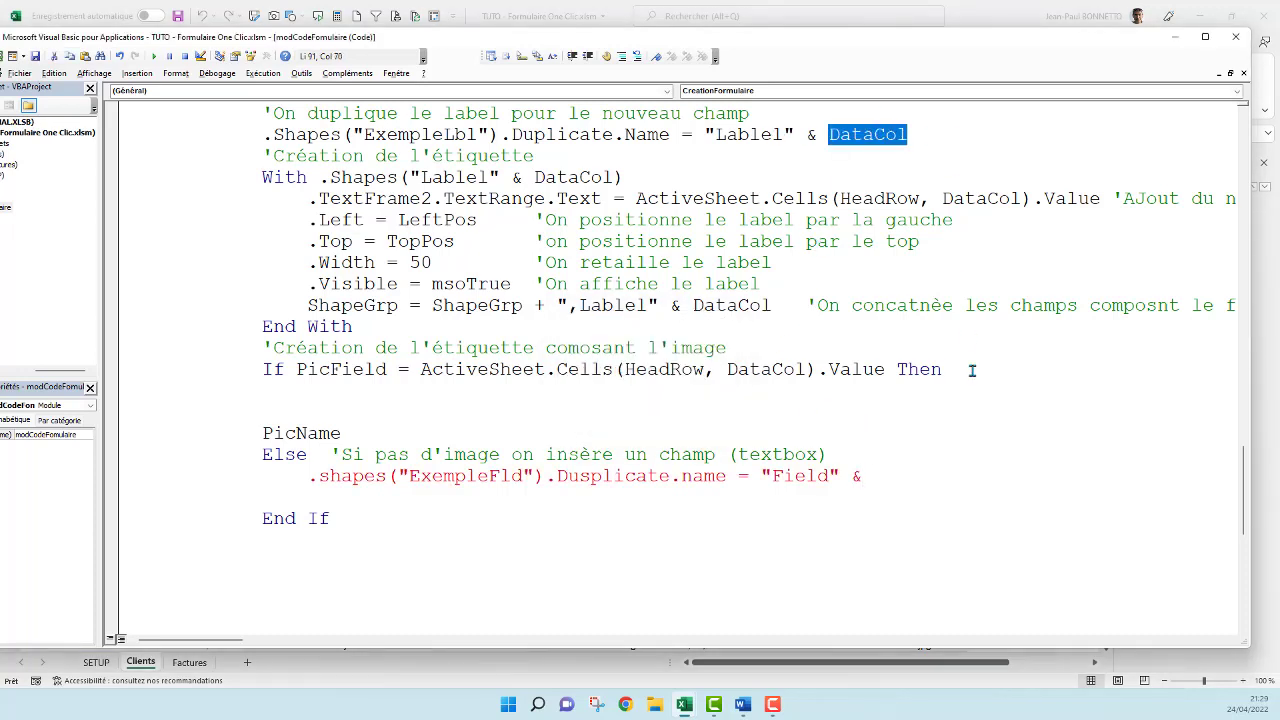
{"action": "left_click", "coordinate": [907, 477]}
{"action": "key", "text": "ctrl+v"}
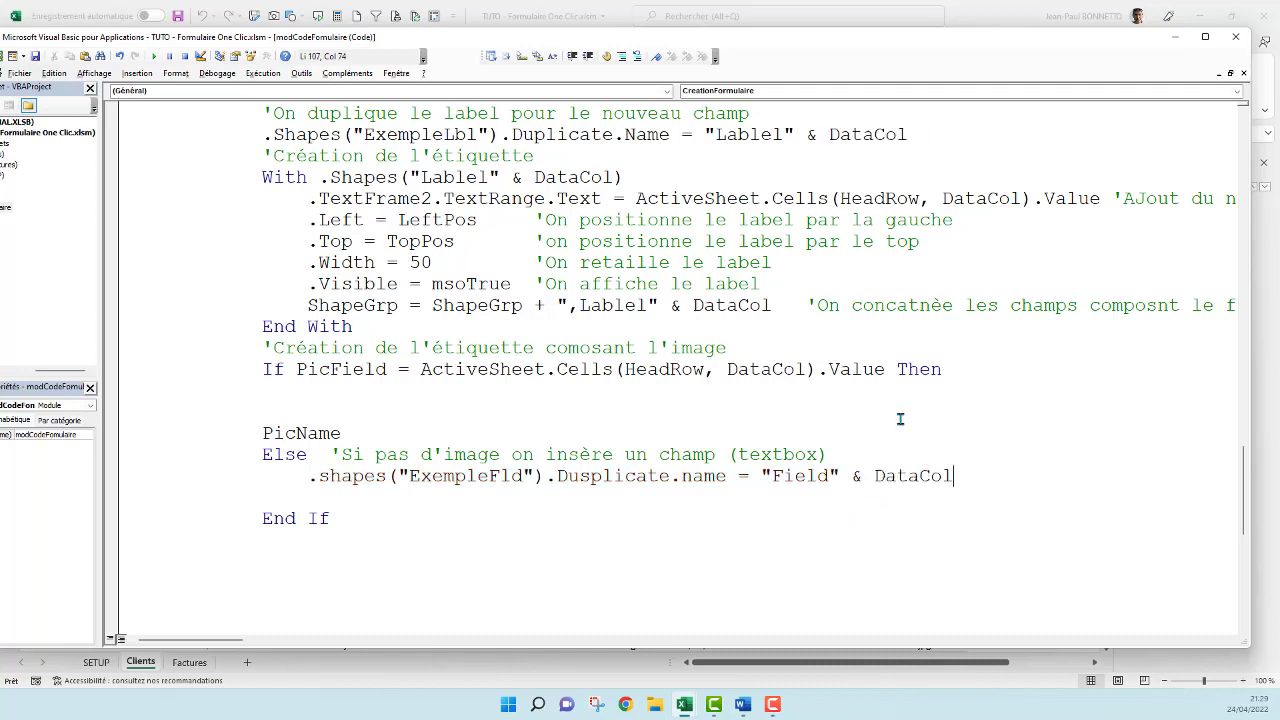
{"action": "left_click", "coordinate": [901, 416]}
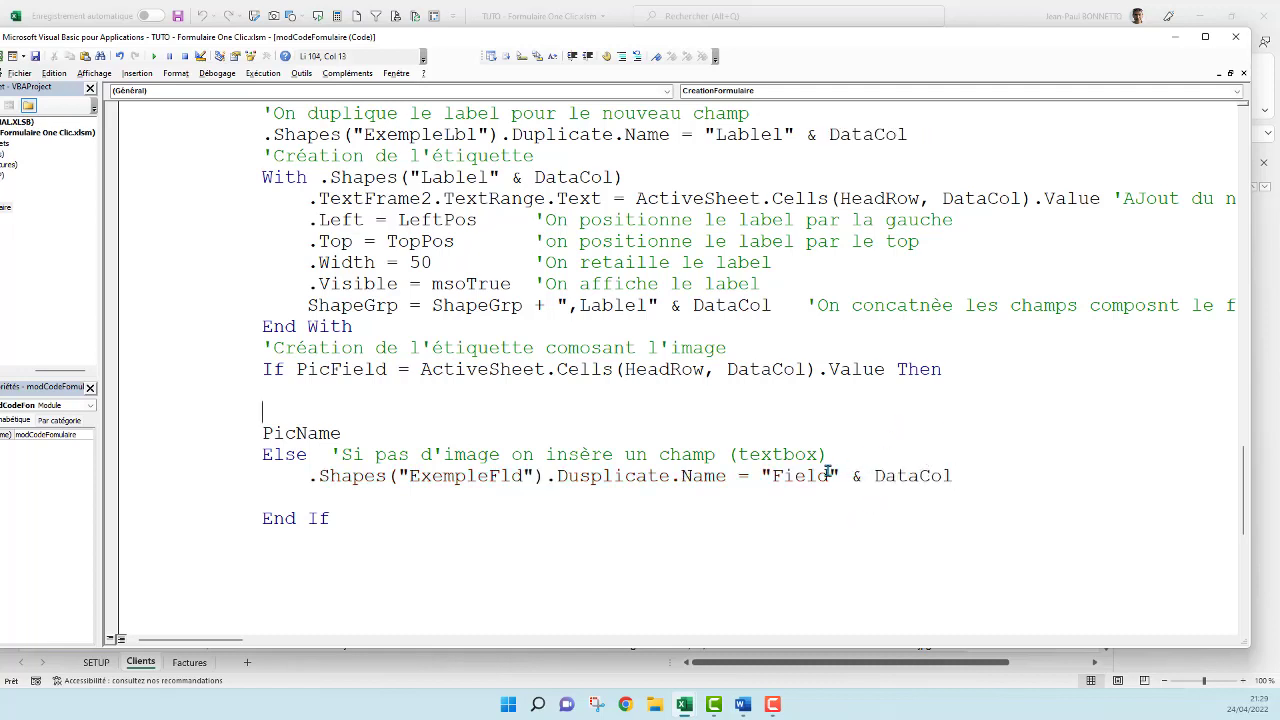
{"action": "left_click", "coordinate": [138, 496]}
{"action": "key", "text": "BackSpace"}
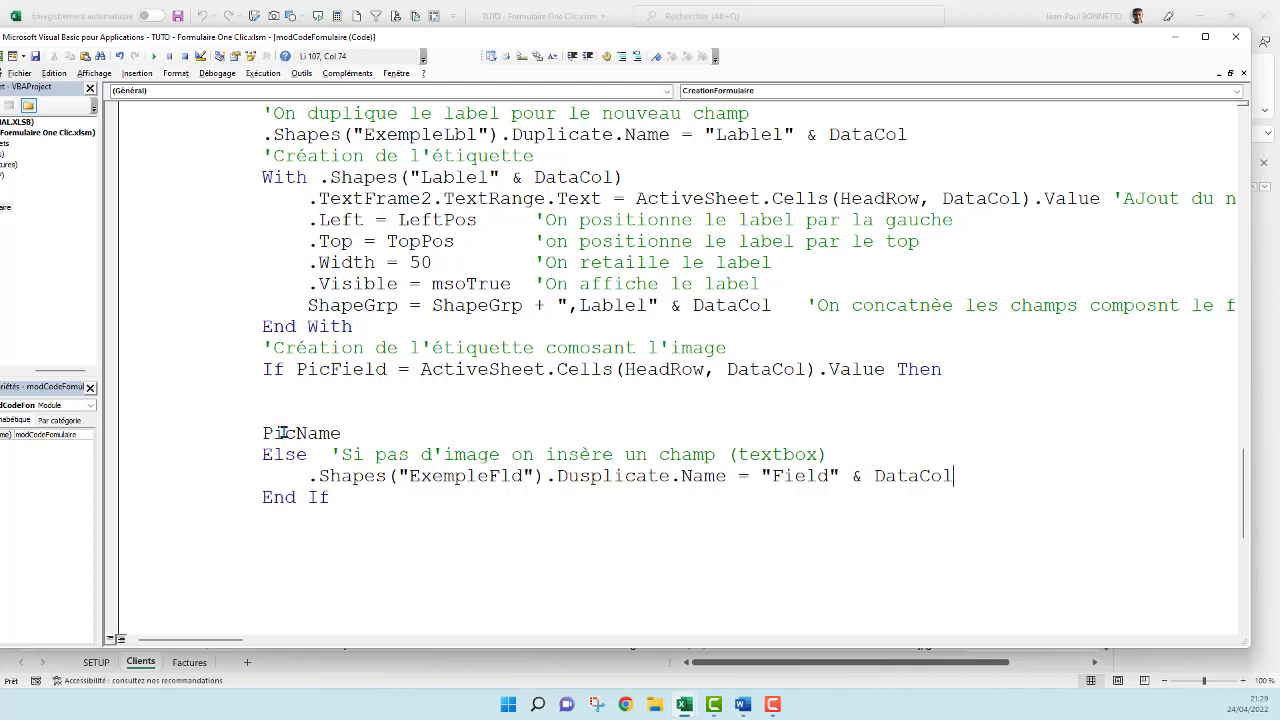
Remove the blank line after the If and indent PicName inside the block.
{"action": "mouse_move", "coordinate": [372, 431]}
{"action": "left_mouse_down"}
{"action": "mouse_move", "coordinate": [262, 414]}
{"action": "mouse_move", "coordinate": [314, 398]}
{"action": "left_mouse_up"}
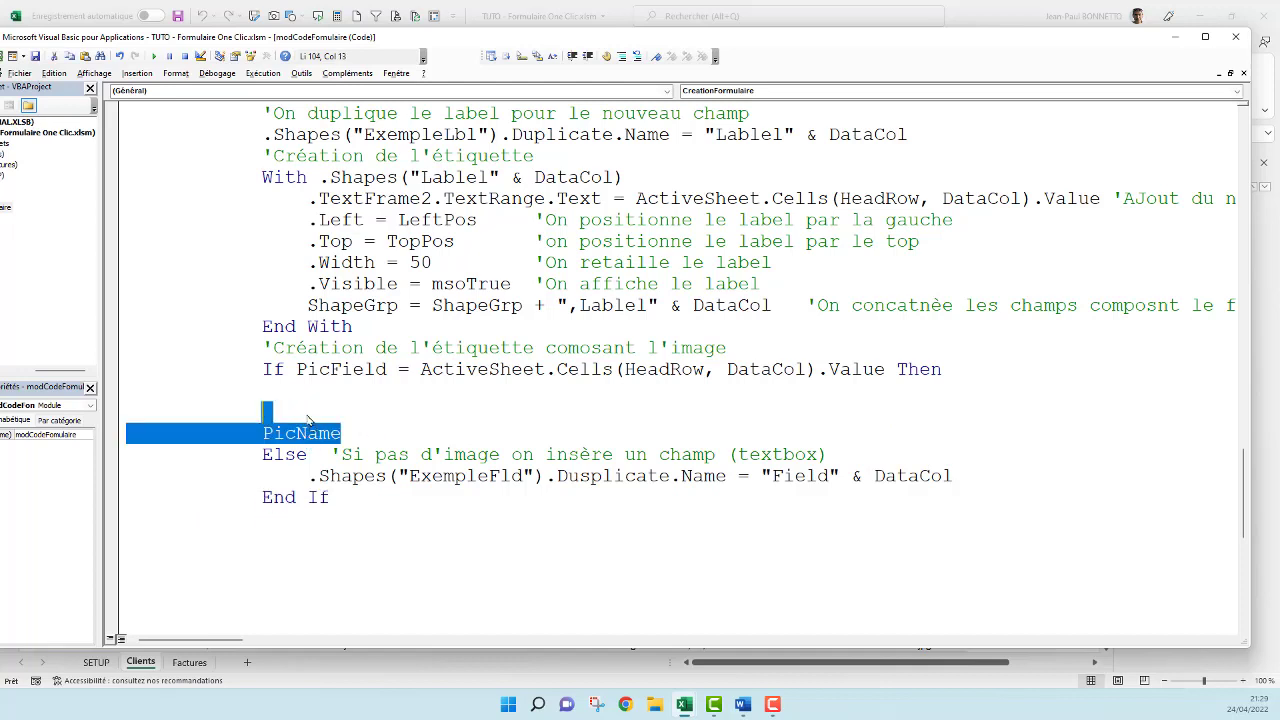
{"action": "left_click", "coordinate": [280, 400]}
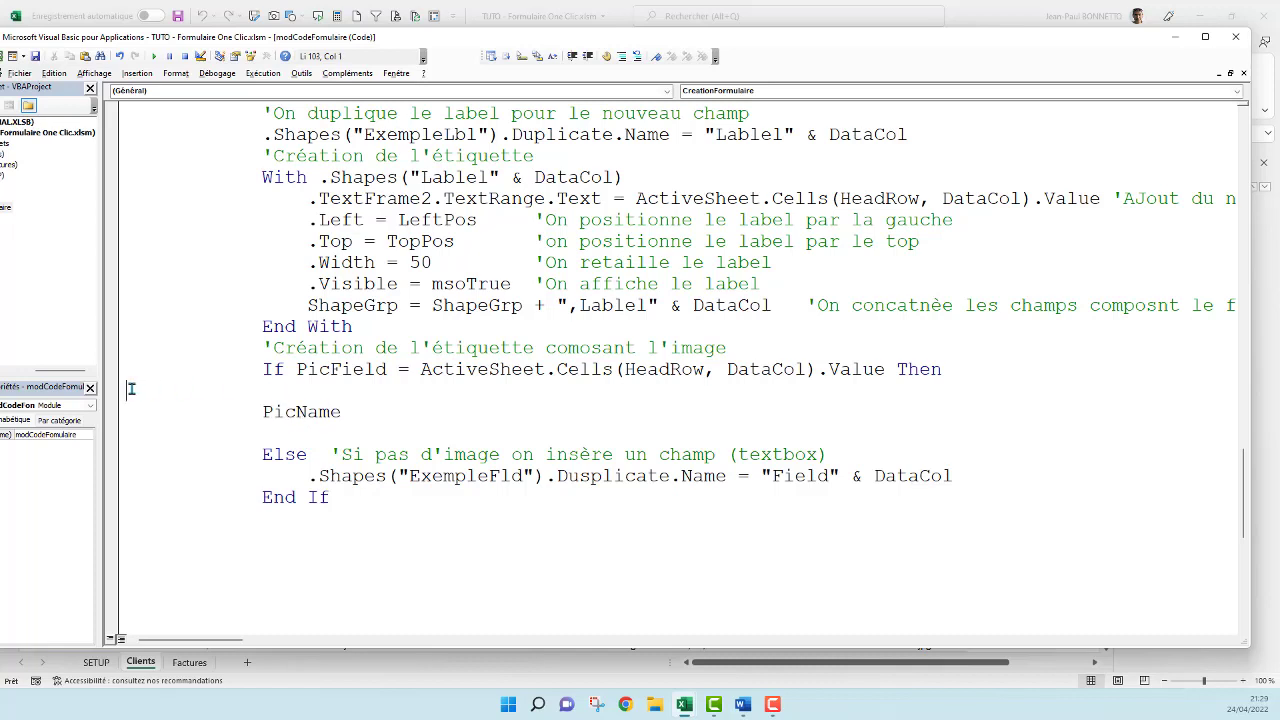
{"action": "key", "text": "BackSpace"}
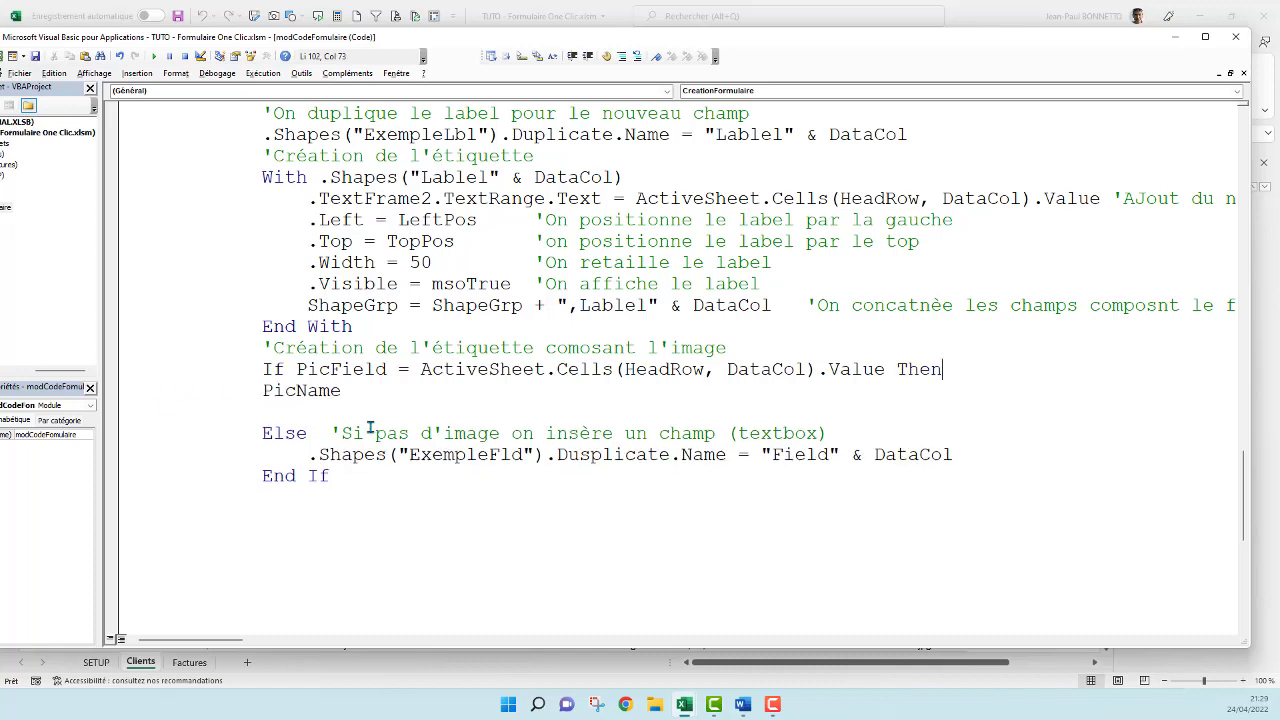
{"action": "left_click", "coordinate": [262, 390]}
{"action": "key", "text": "Tab"}
Set PicName = ActiveSheet.Cells(HeadRow, DataCol).Value by reusing the header expression.
{"action": "left_click", "coordinate": [451, 391]}
{"action": "type", "text": "="}
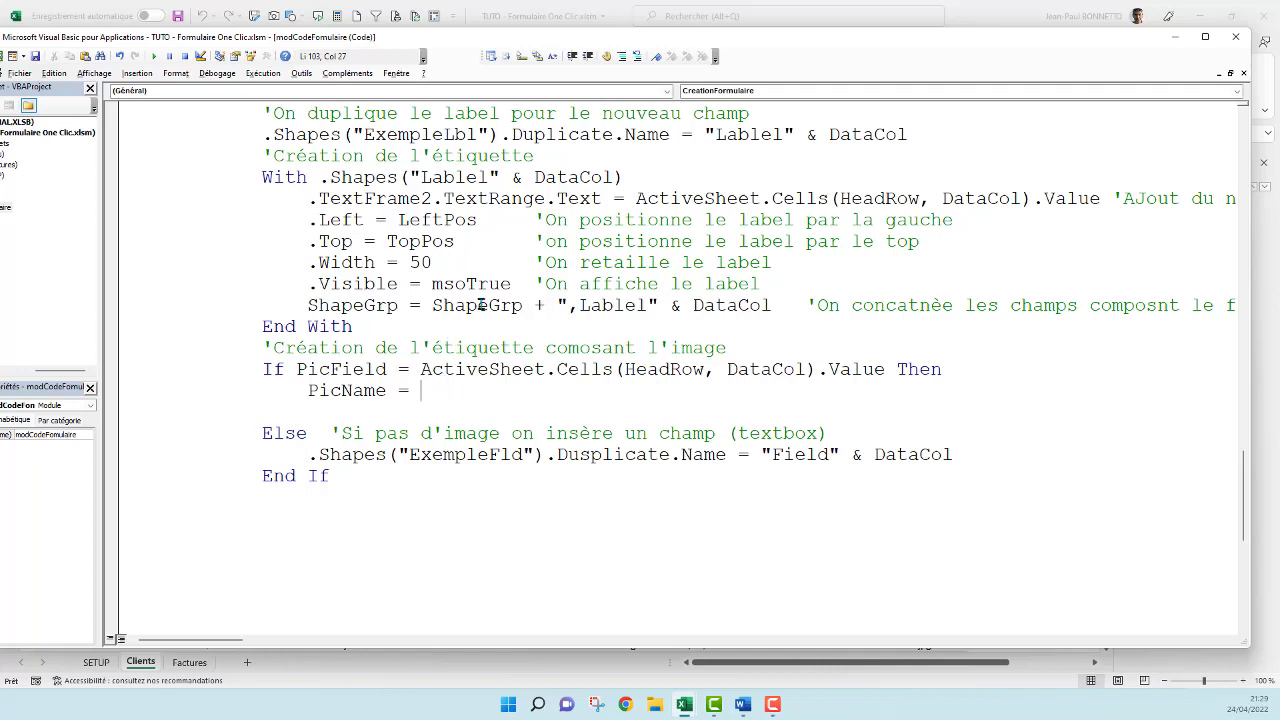
{"action": "left_click", "coordinate": [424, 370]}
{"action": "left_click", "coordinate": [646, 402]}
{"action": "left_click_drag", "start_coordinate": [420, 369], "coordinate": [885, 369]}
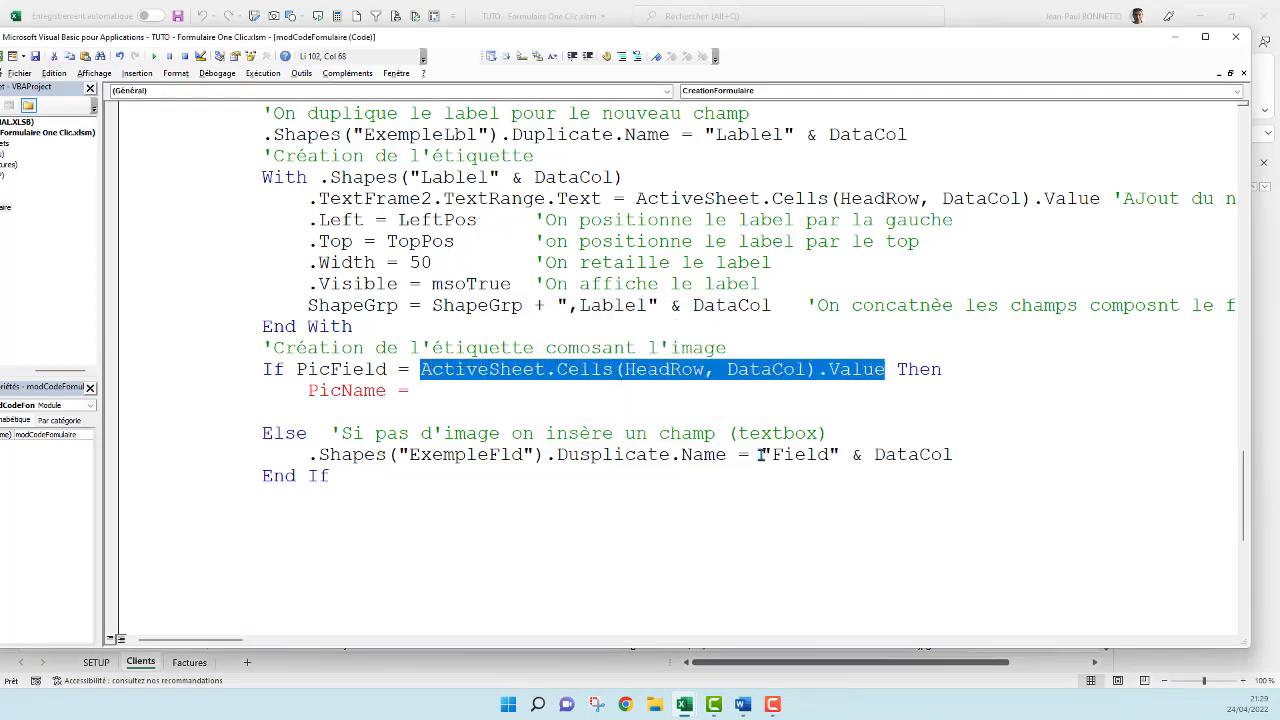
{"action": "left_click", "coordinate": [476, 398]}
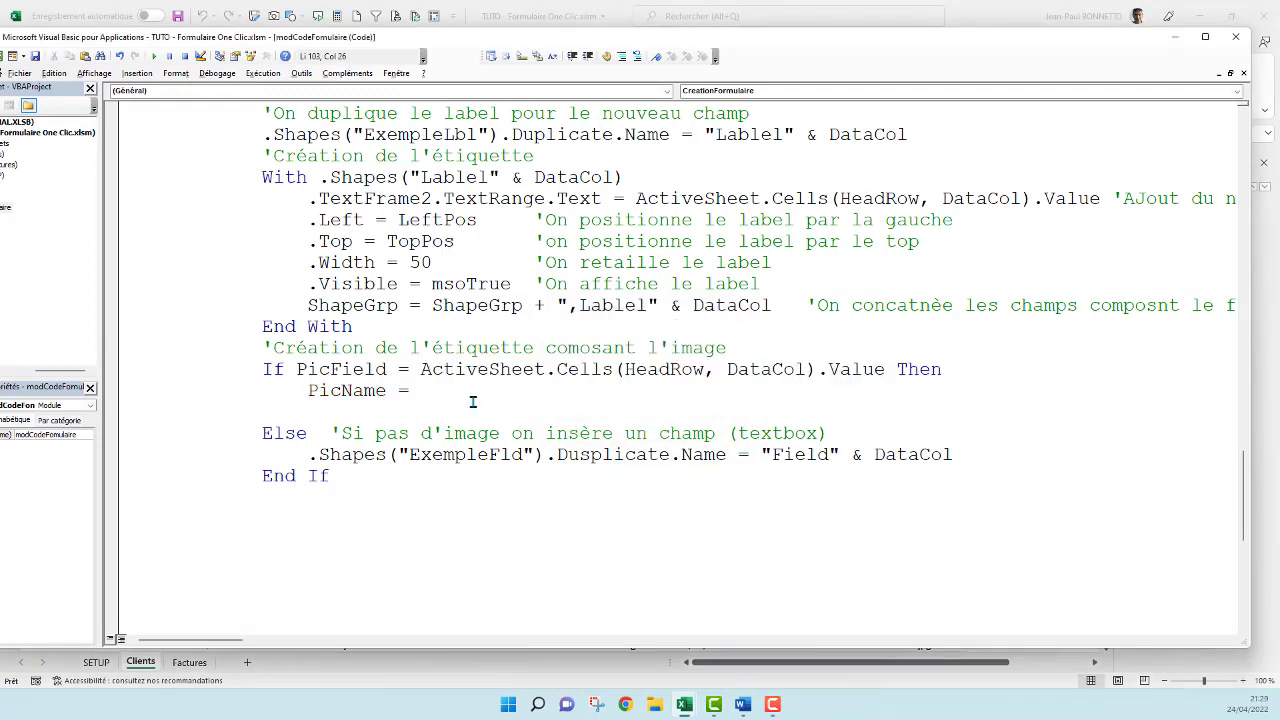
{"action": "type", "text": "ActiveSheet.Cells(HeadRow, DataCol).Value"}
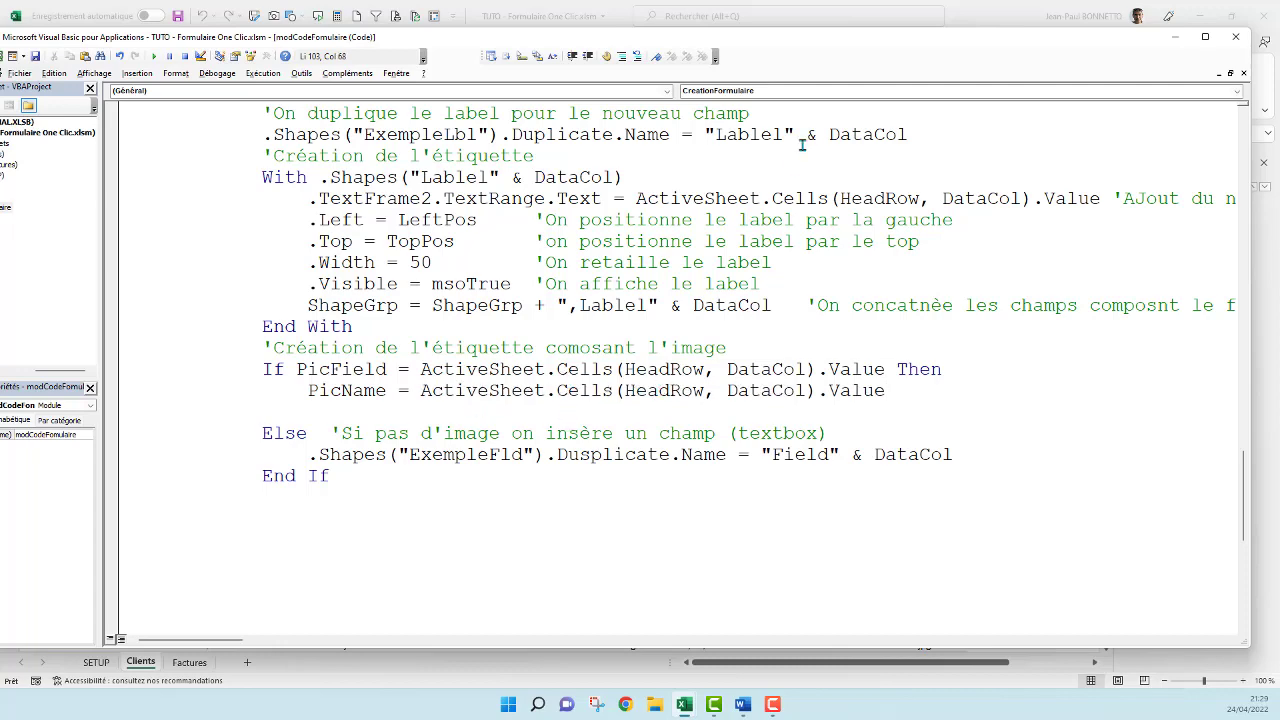
Shift the code window to uncover the client table in the worksheet, then restore it.
{"action": "left_click_drag", "start_coordinate": [837, 46], "coordinate": [837, 35]}
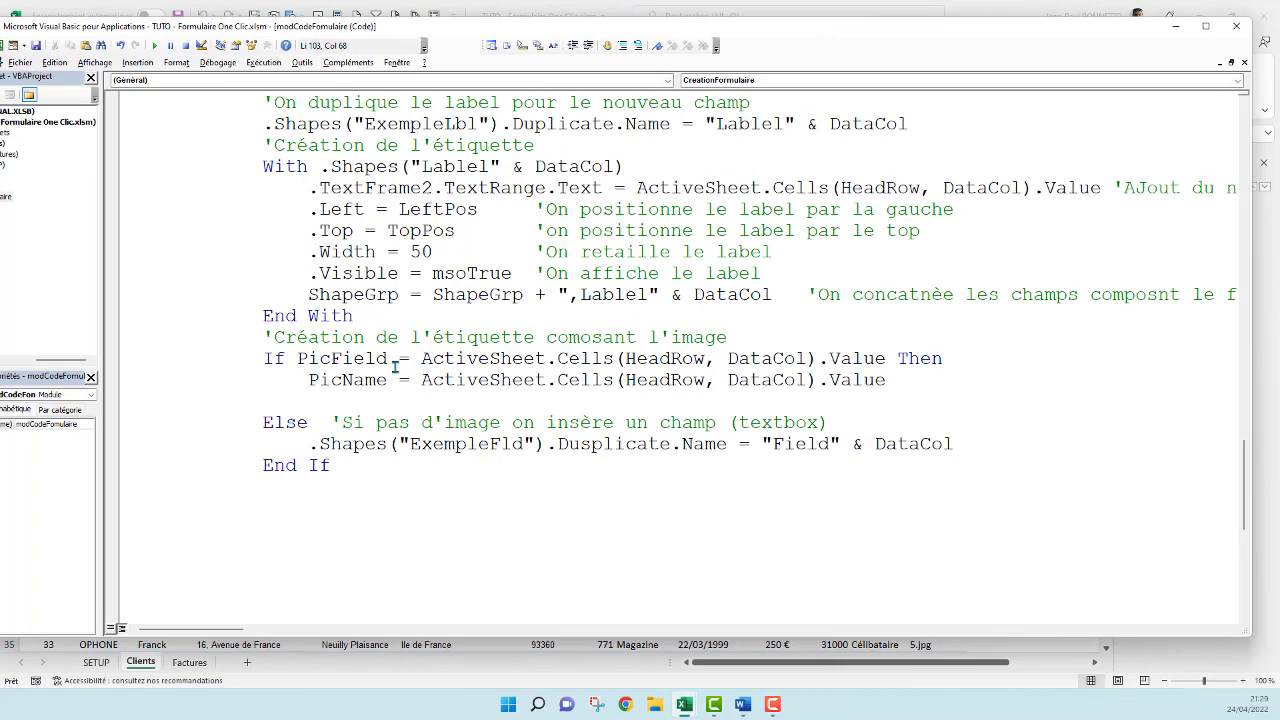
{"action": "left_click", "coordinate": [392, 395]}
{"action": "left_click_drag", "start_coordinate": [805, 40], "coordinate": [833, 279]}
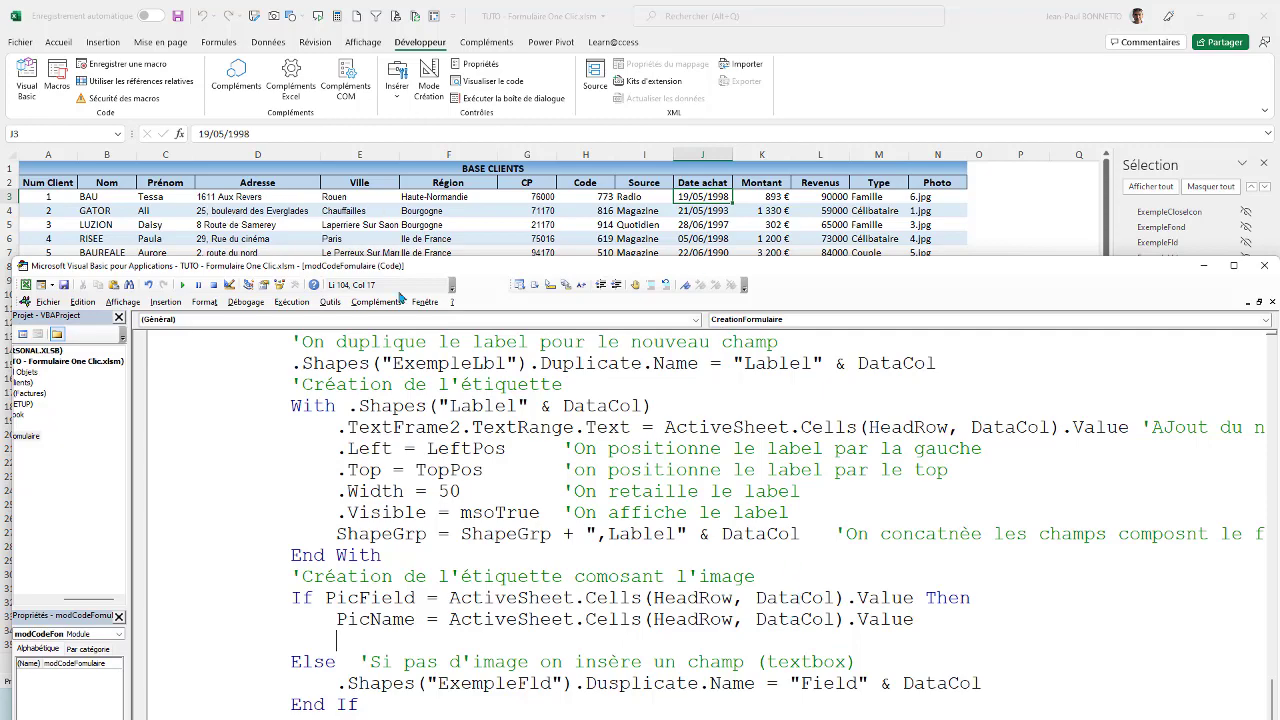
{"action": "left_click_drag", "start_coordinate": [830, 266], "coordinate": [844, 251]}
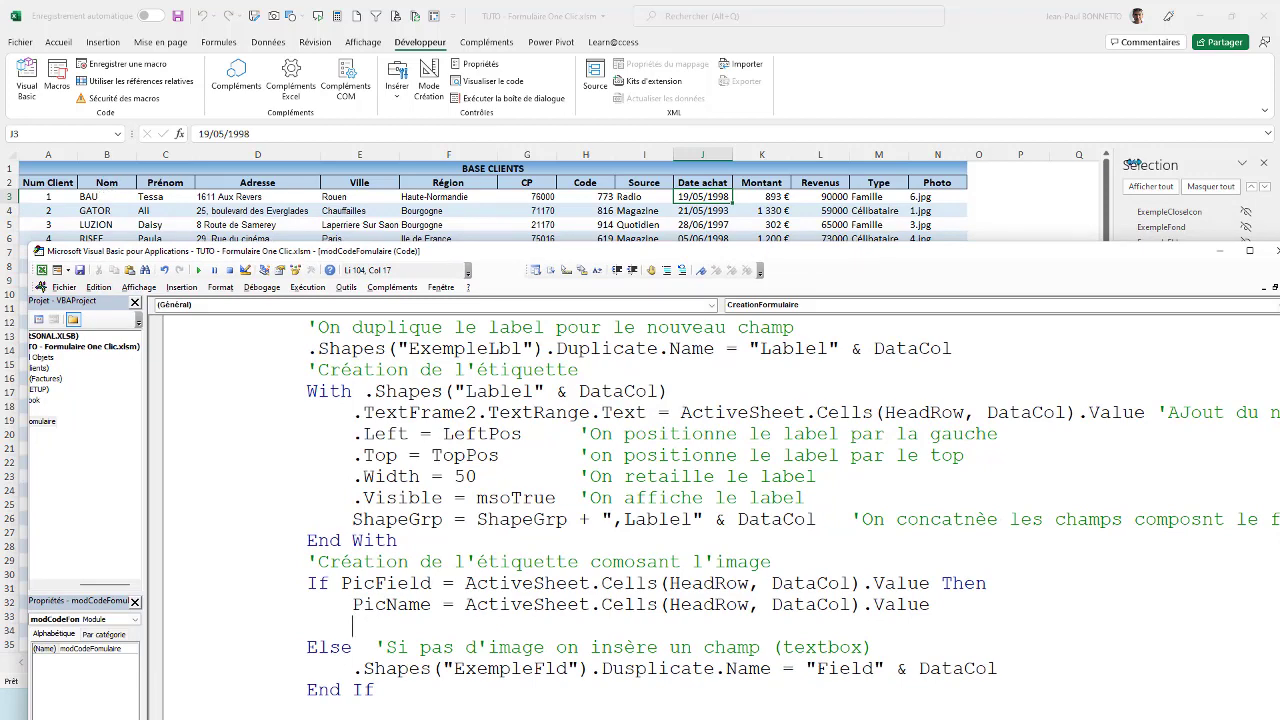
{"action": "left_click_drag", "start_coordinate": [855, 258], "coordinate": [871, 60]}
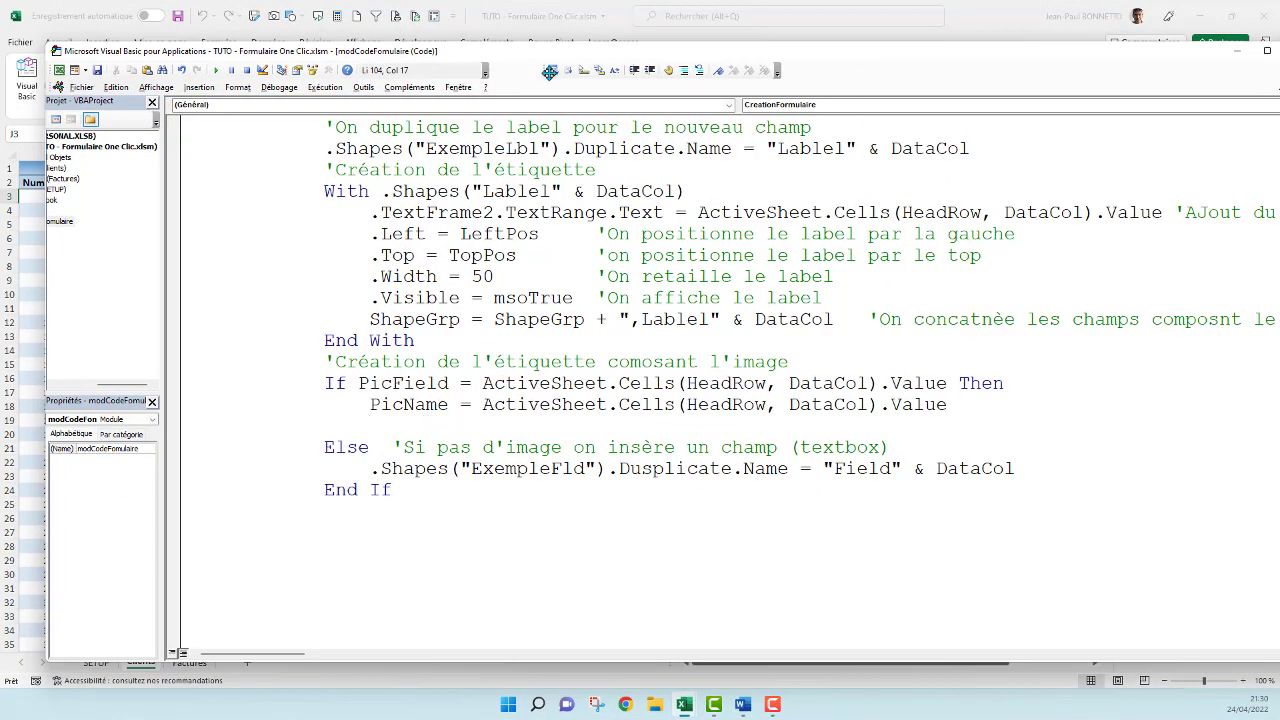
{"action": "left_click_drag", "start_coordinate": [573, 53], "coordinate": [562, 76]}
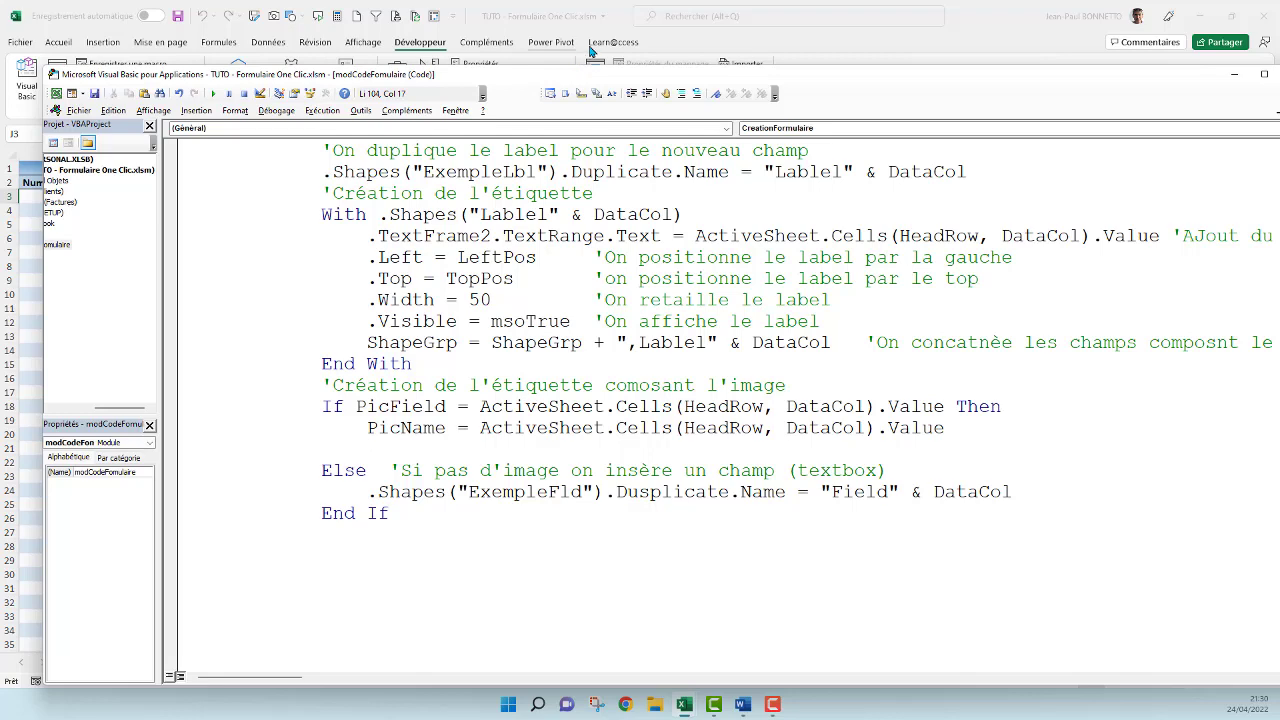
{"action": "left_click_drag", "start_coordinate": [660, 80], "coordinate": [654, 60]}
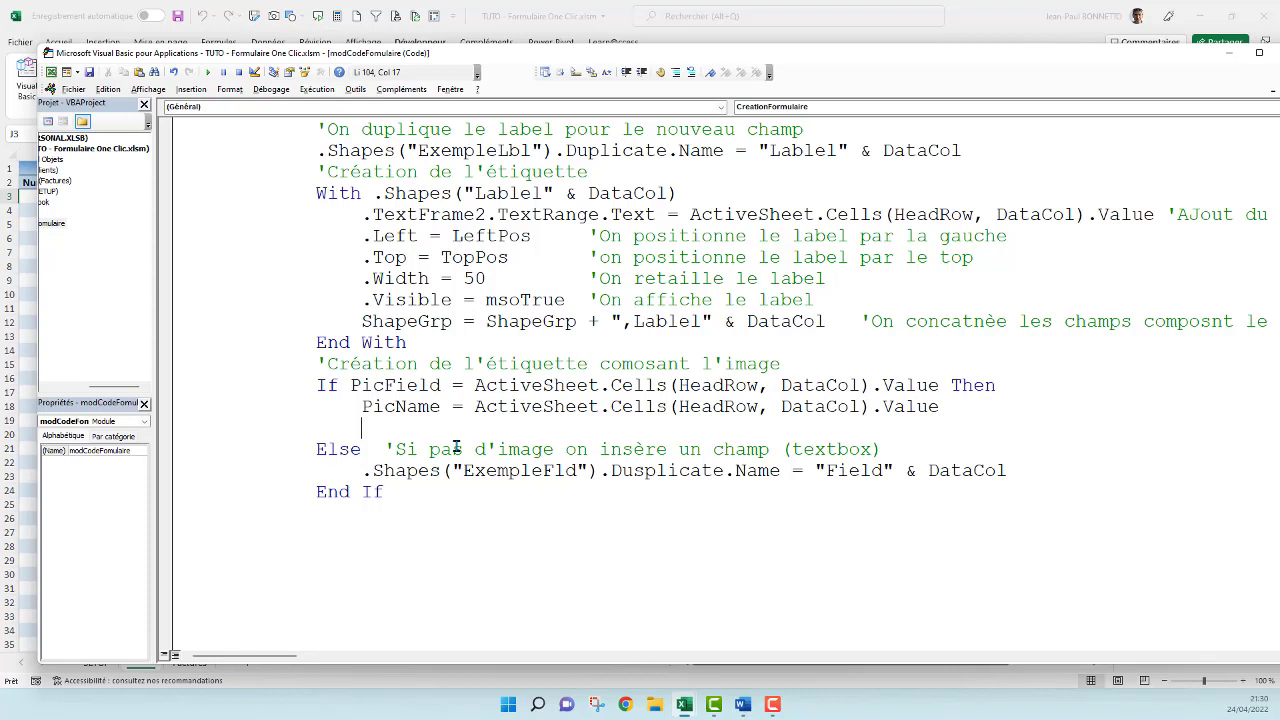
Type the comment 'On récupère le chemin below the PicName assignment.
{"action": "type", "text": "'On récupè"}
{"action": "type", "text": "re le cham"}
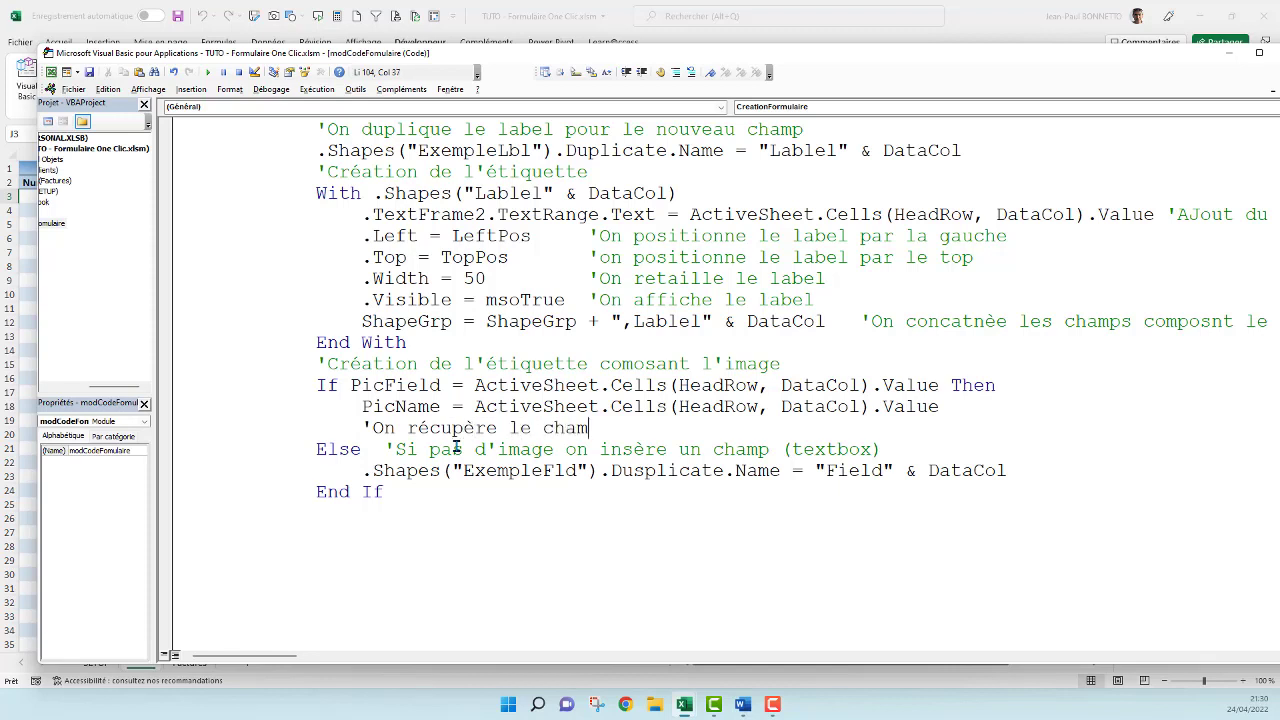
{"action": "key", "text": "BackSpace"}
{"action": "key", "text": "BackSpace"}
{"action": "type", "text": "emin"}
{"action": "left_click", "coordinate": [1016, 389]}
{"action": "left_click", "coordinate": [657, 427]}
Add If PicName <> Empty Then under the comment and return to the declarations.
{"action": "key", "text": "Return"}
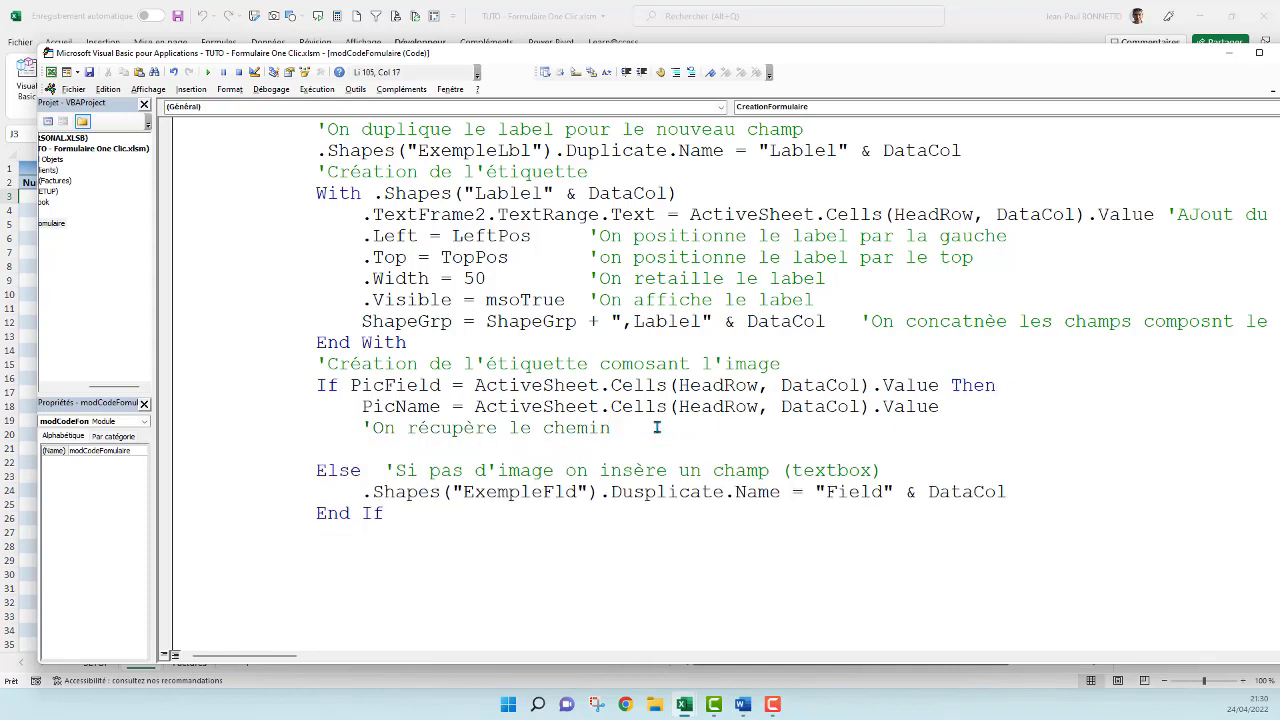
{"action": "type", "text": "I"}
{"action": "type", "text": "f pic"}
{"action": "type", "text": "name"}
{"action": "type", "text": "<"}
{"action": "type", "text": "> "}
{"action": "type", "text": "emp"}
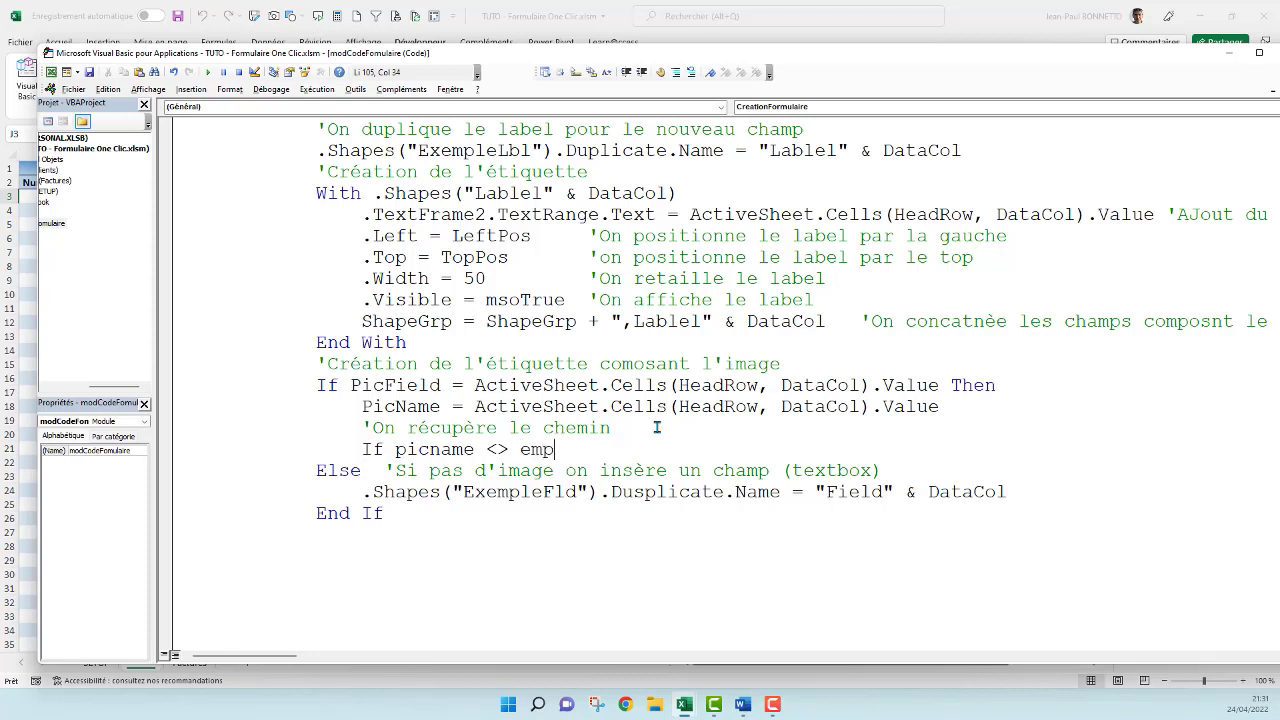
{"action": "type", "text": "ty "}
{"action": "type", "text": "t"}
{"action": "type", "text": "hen"}
{"action": "left_click", "coordinate": [633, 364]}
{"action": "scroll", "coordinate": [560, 325], "scroll_direction": "up", "scroll_amount": 4}
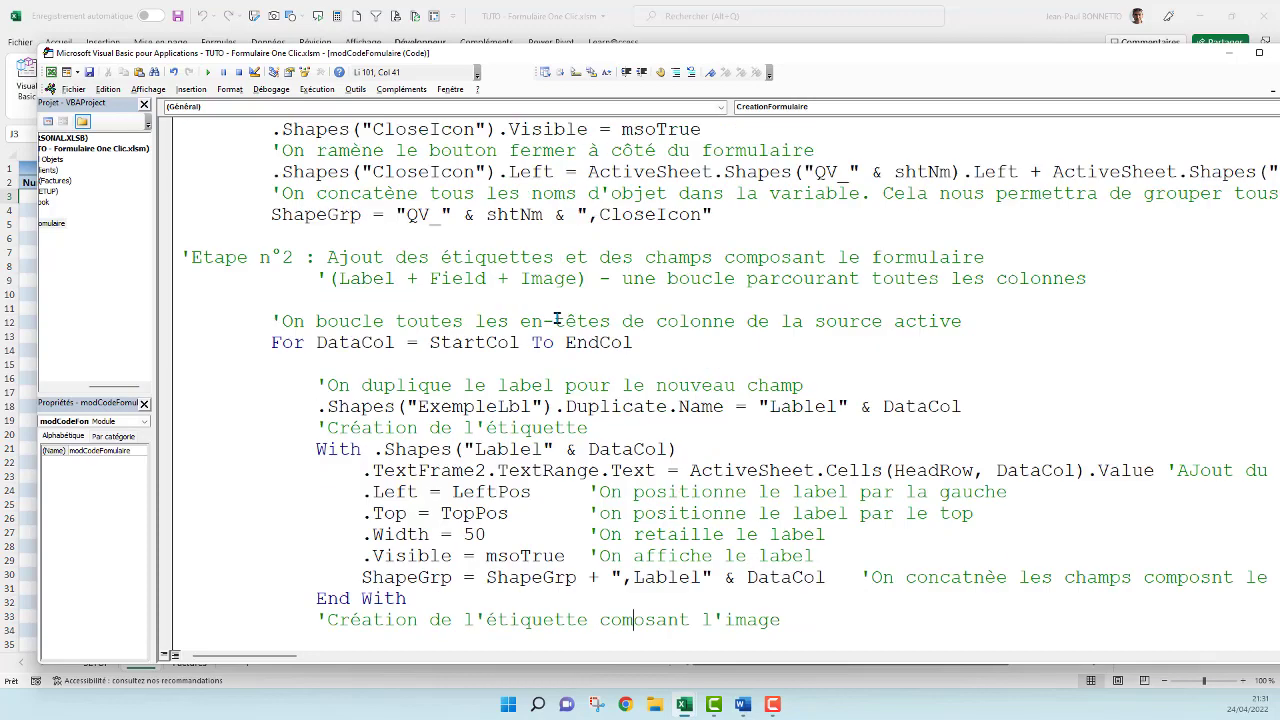
{"action": "scroll", "coordinate": [557, 318], "scroll_direction": "up", "scroll_amount": 5}
{"action": "scroll", "coordinate": [555, 320], "scroll_direction": "up", "scroll_amount": 4}
{"action": "scroll", "coordinate": [550, 325], "scroll_direction": "up", "scroll_amount": 2}
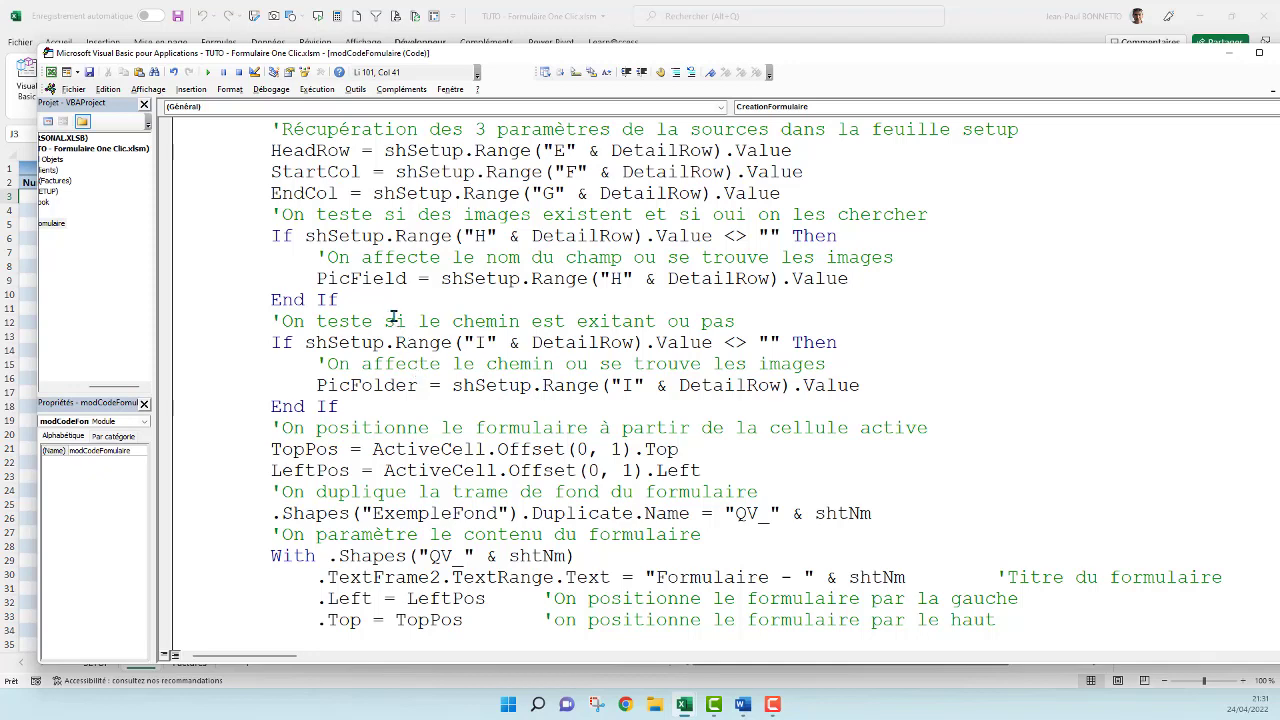
{"action": "scroll", "coordinate": [483, 312], "scroll_direction": "up", "scroll_amount": 6}
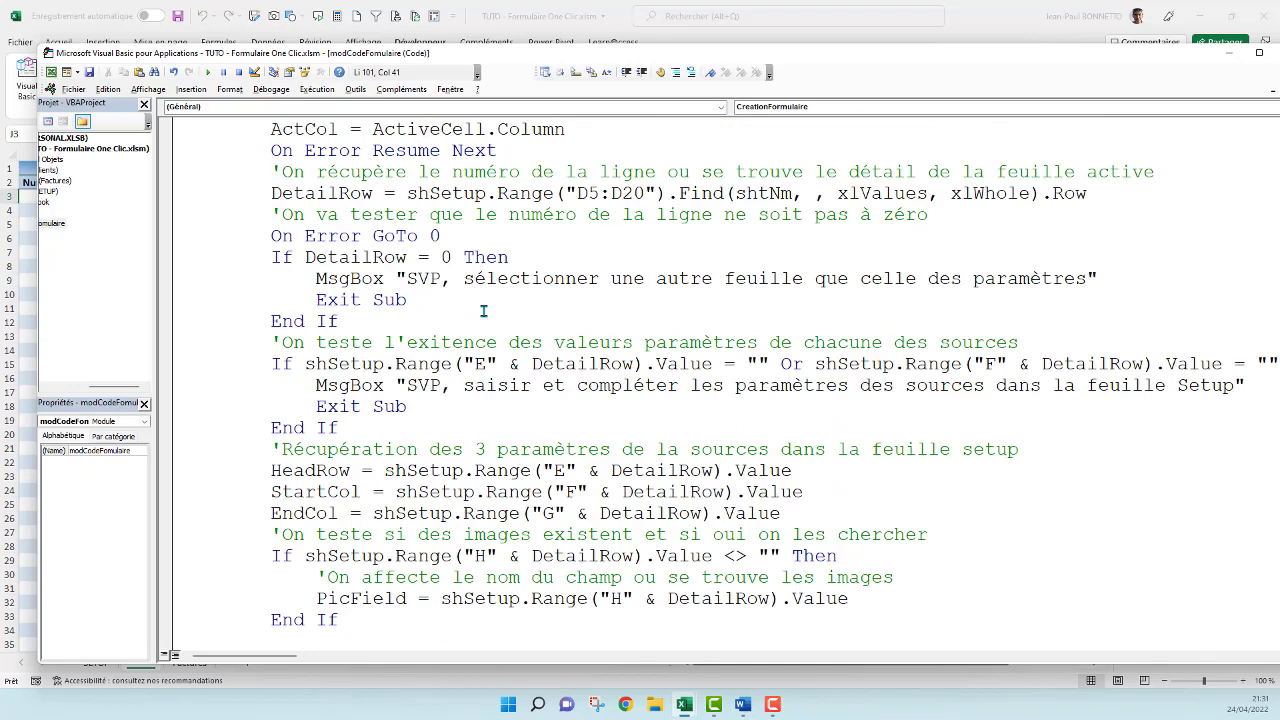
{"action": "scroll", "coordinate": [483, 312], "scroll_direction": "up", "scroll_amount": 10}
{"action": "scroll", "coordinate": [483, 312], "scroll_direction": "up", "scroll_amount": 1}
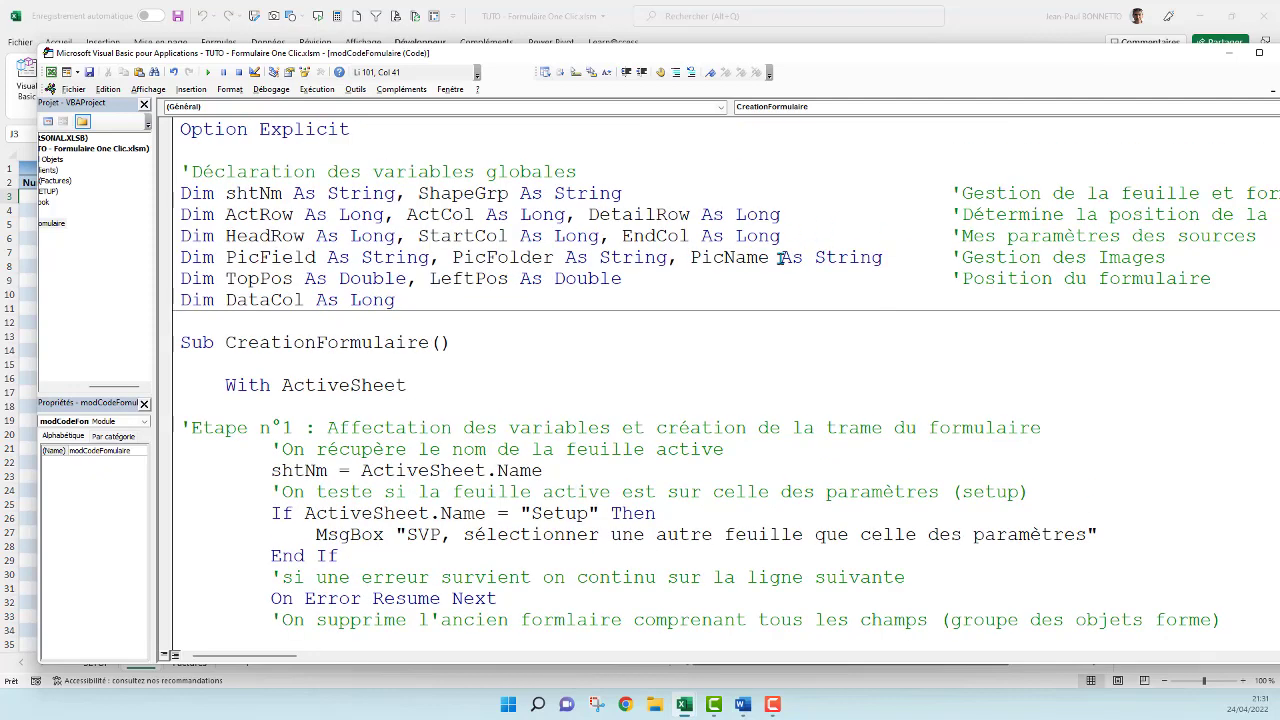
Declare PicPath As String after PicName on the declarations line.
{"action": "left_click", "coordinate": [905, 259]}
{"action": "left_click_drag", "start_coordinate": [889, 260], "coordinate": [895, 263]}
{"action": "type", "text": ", "}
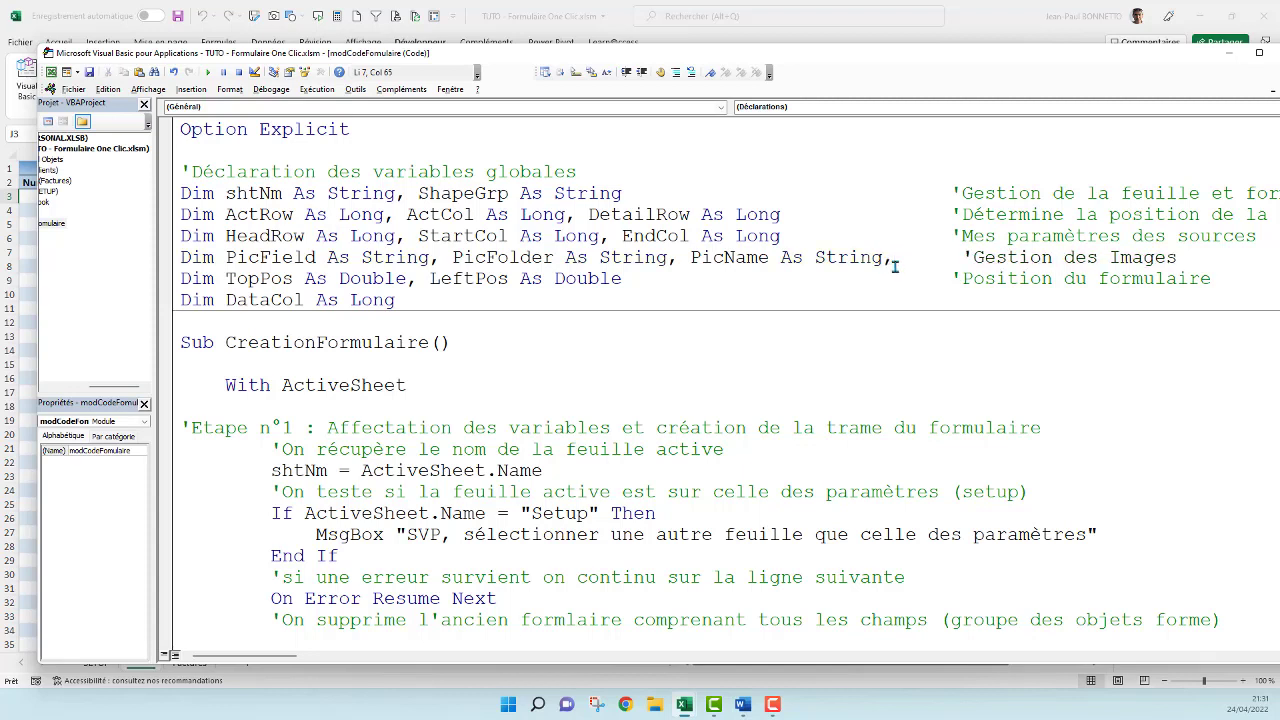
{"action": "type", "text": "Pic"}
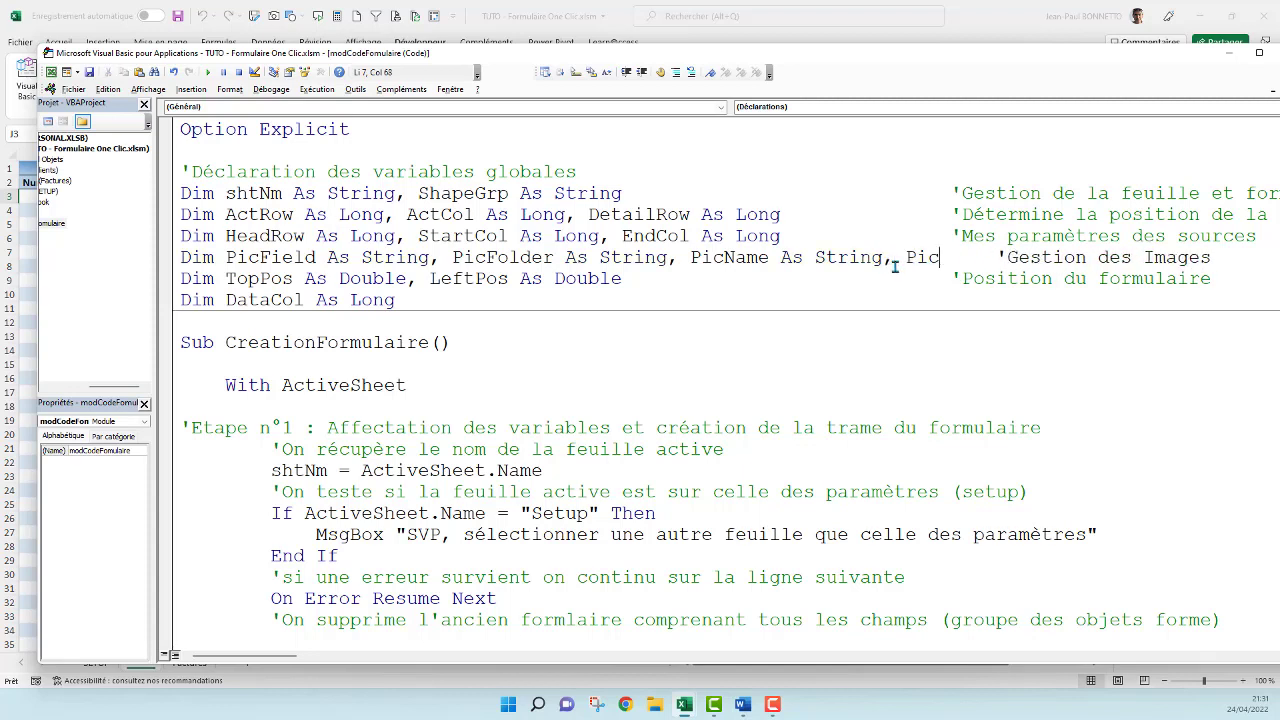
{"action": "type", "text": "Pat"}
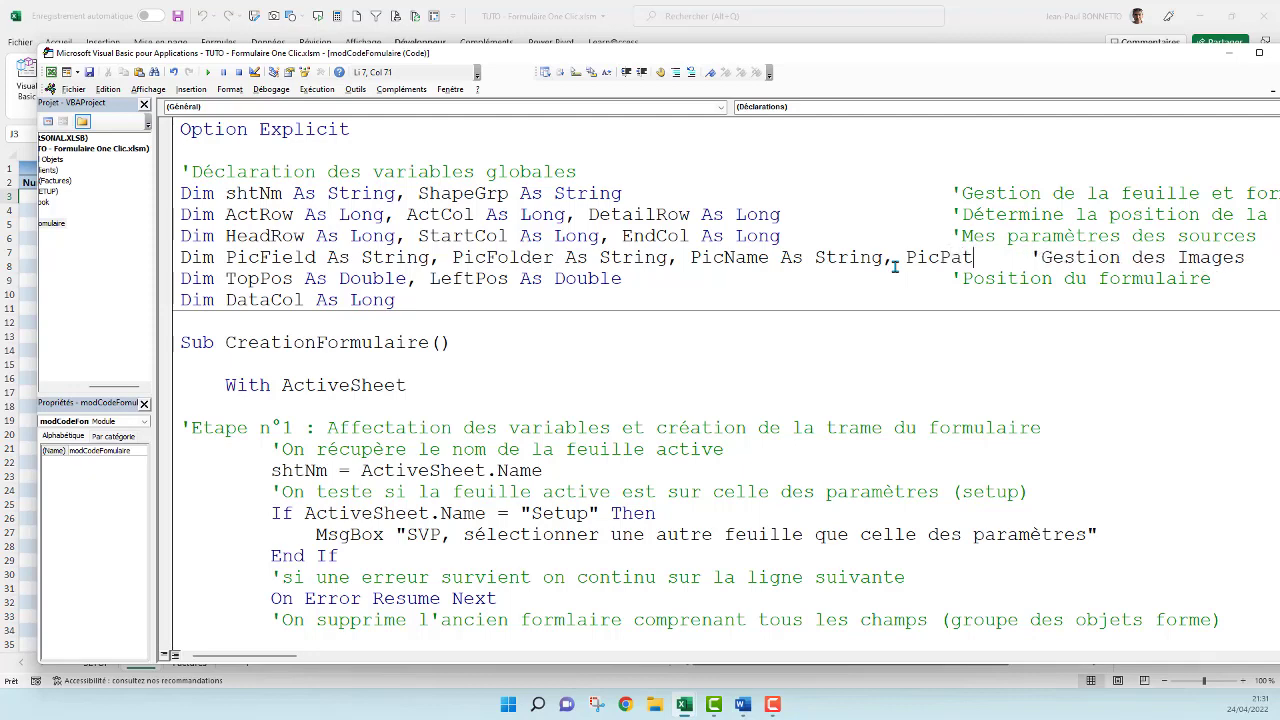
{"action": "type", "text": "h"}
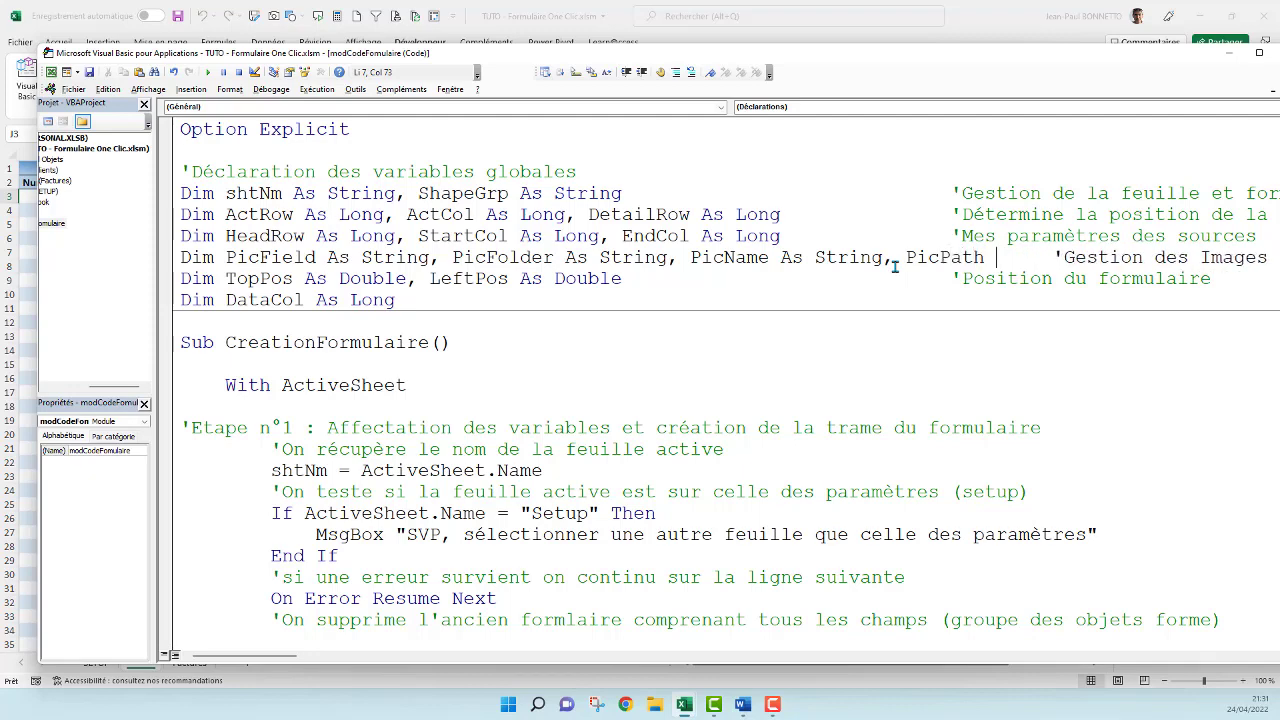
{"action": "type", "text": " as string"}
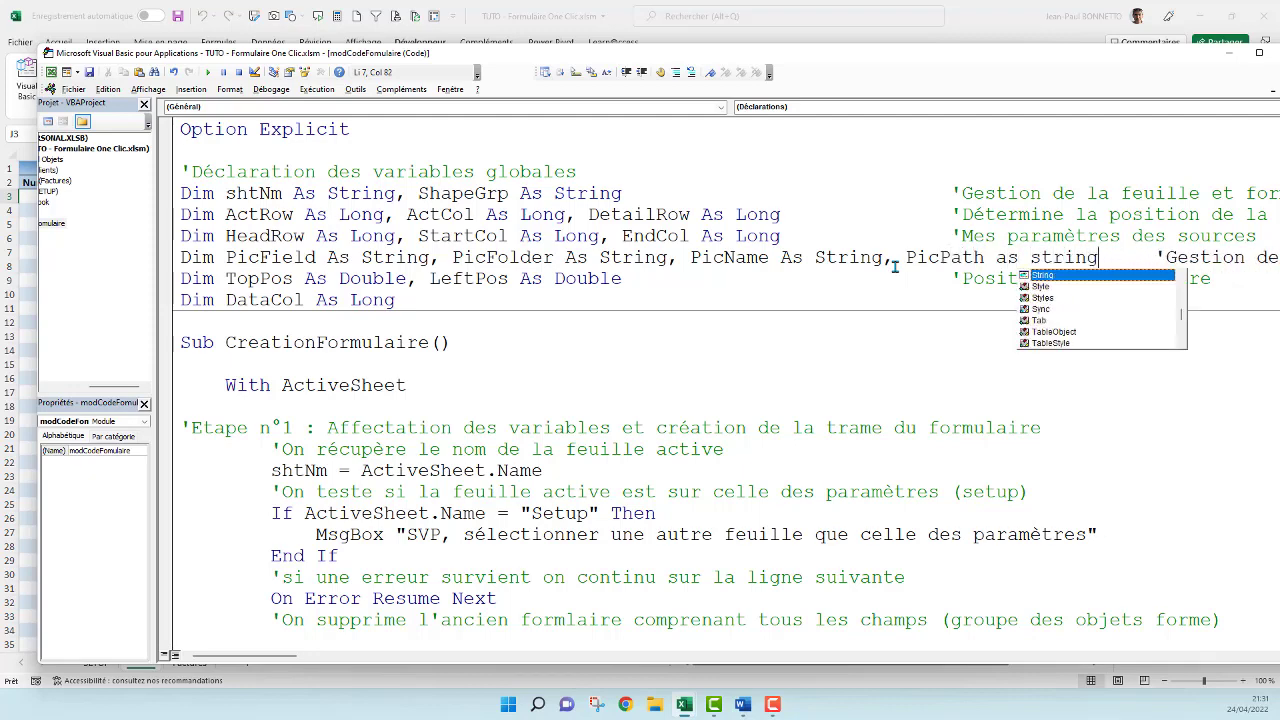
{"action": "left_click", "coordinate": [880, 192]}
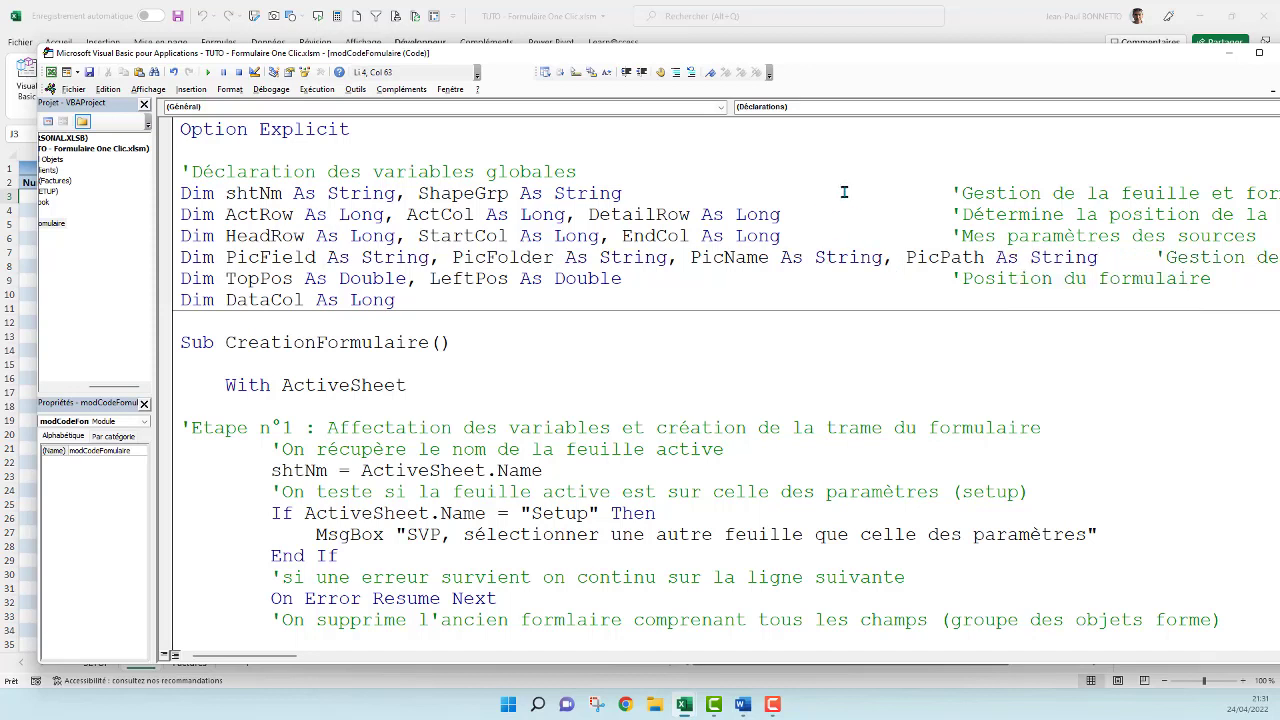
{"action": "left_click", "coordinate": [987, 257]}
{"action": "left_click_drag", "start_coordinate": [987, 257], "coordinate": [906, 257]}
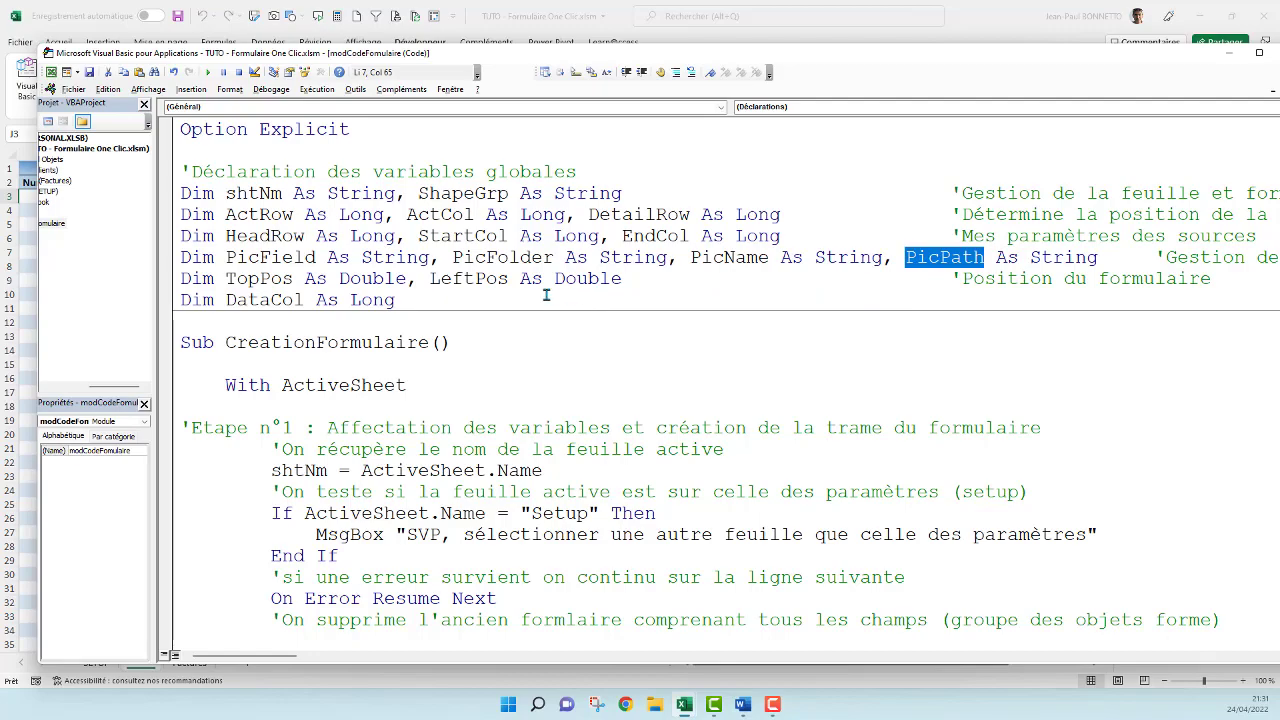
Start a PicPath = assignment under the If PicName <> Empty Then line.
{"action": "scroll", "coordinate": [545, 297], "scroll_direction": "down", "scroll_amount": 5}
{"action": "scroll", "coordinate": [545, 297], "scroll_direction": "down", "scroll_amount": 9}
{"action": "scroll", "coordinate": [545, 297], "scroll_direction": "down", "scroll_amount": 5}
{"action": "scroll", "coordinate": [549, 400], "scroll_direction": "down", "scroll_amount": 5}
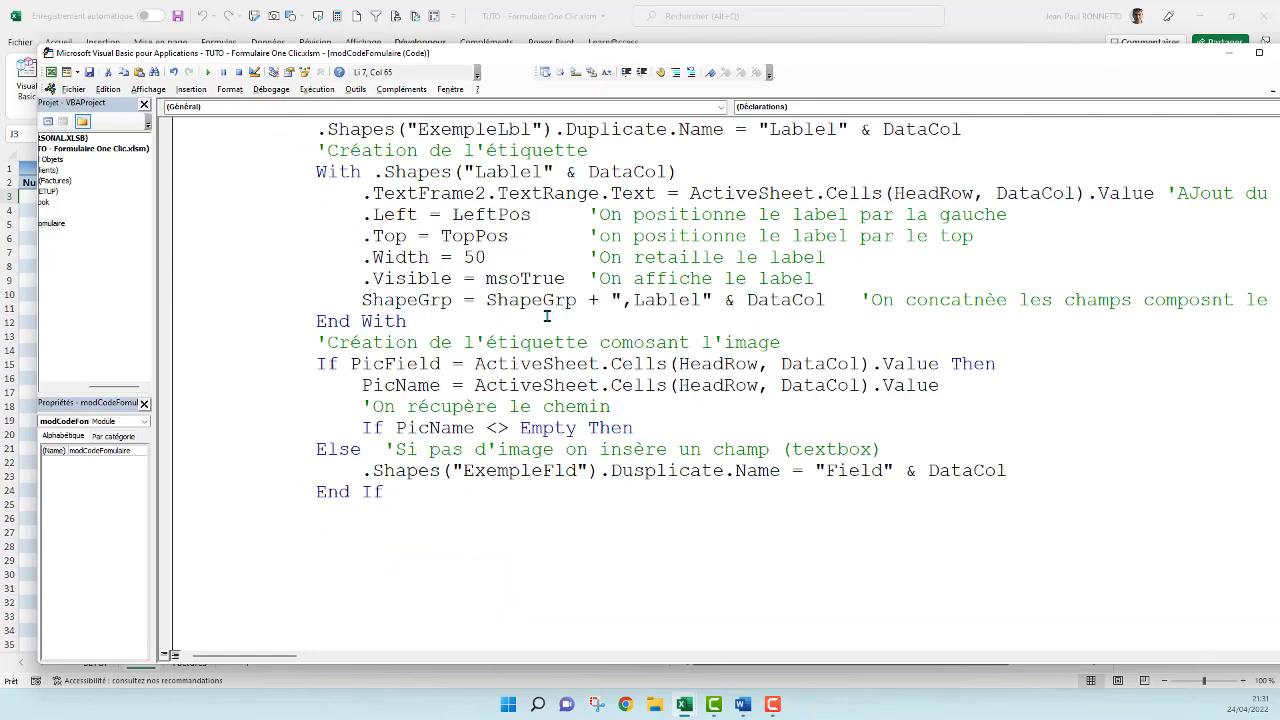
{"action": "scroll", "coordinate": [551, 320], "scroll_direction": "down", "scroll_amount": 3}
{"action": "scroll", "coordinate": [577, 332], "scroll_direction": "up", "scroll_amount": 1}
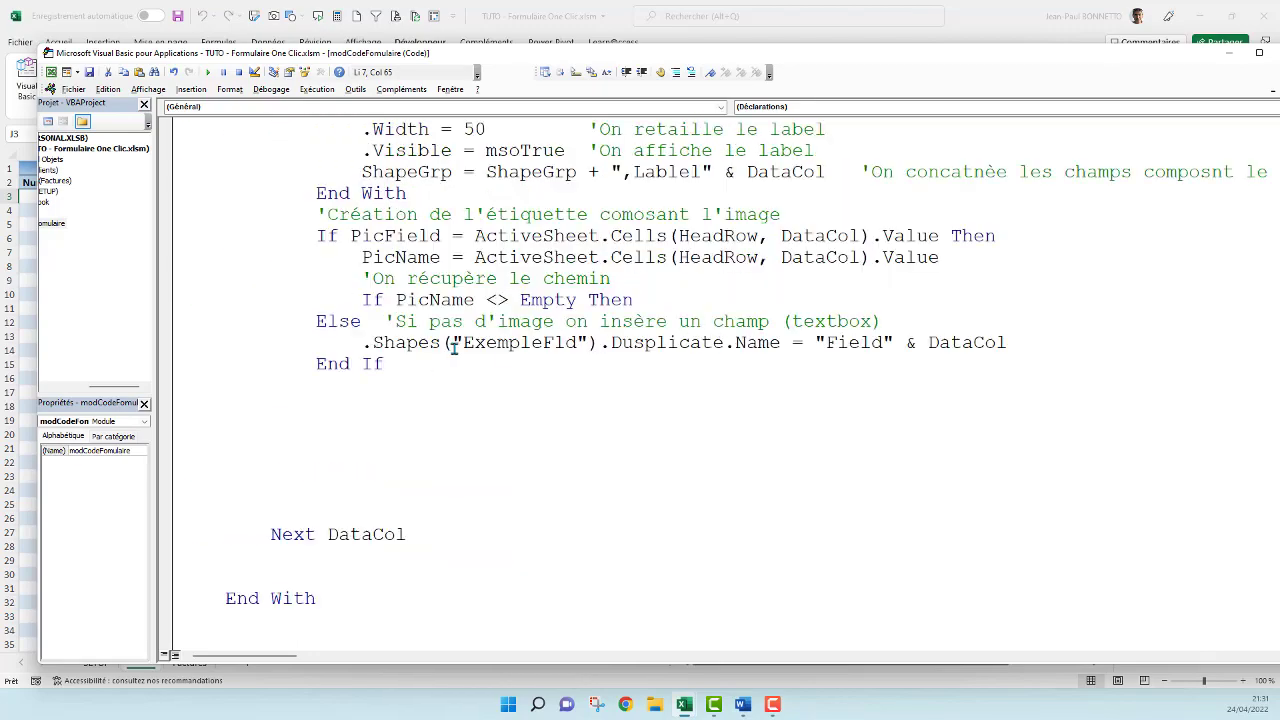
{"action": "scroll", "coordinate": [605, 337], "scroll_direction": "up", "scroll_amount": 2}
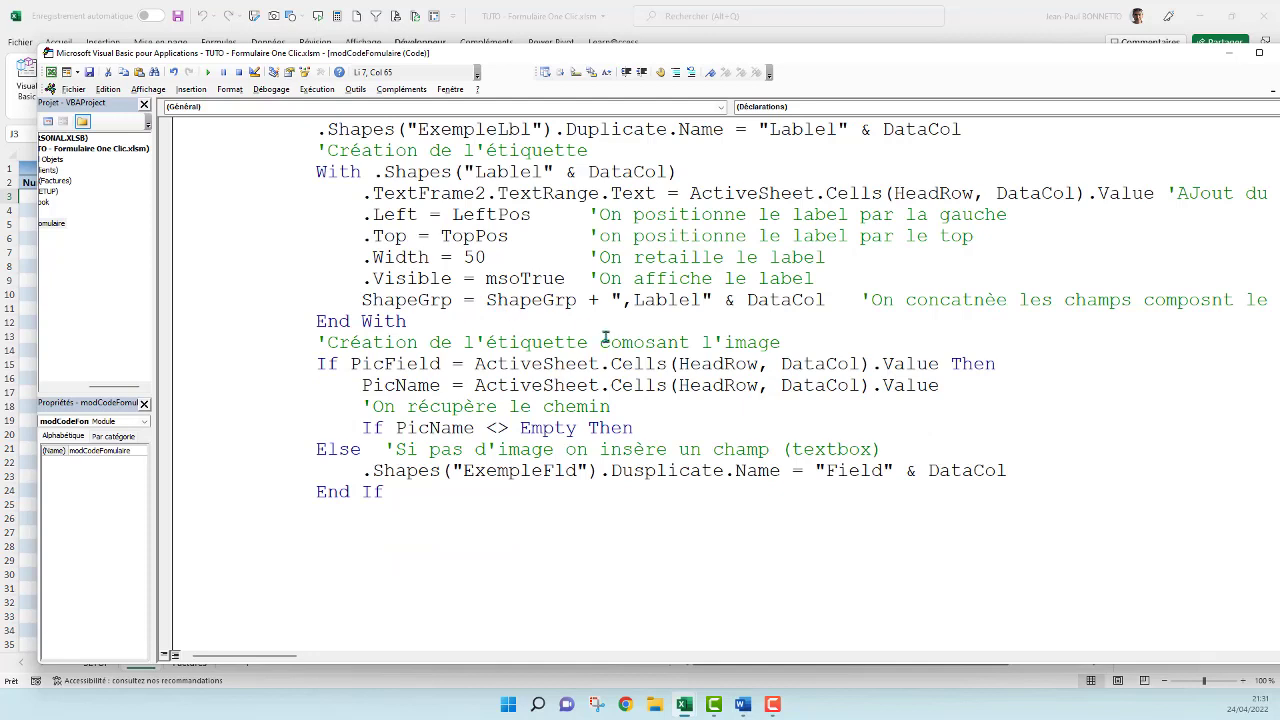
{"action": "left_click", "coordinate": [660, 427]}
{"action": "type", "text": "PicPath"}
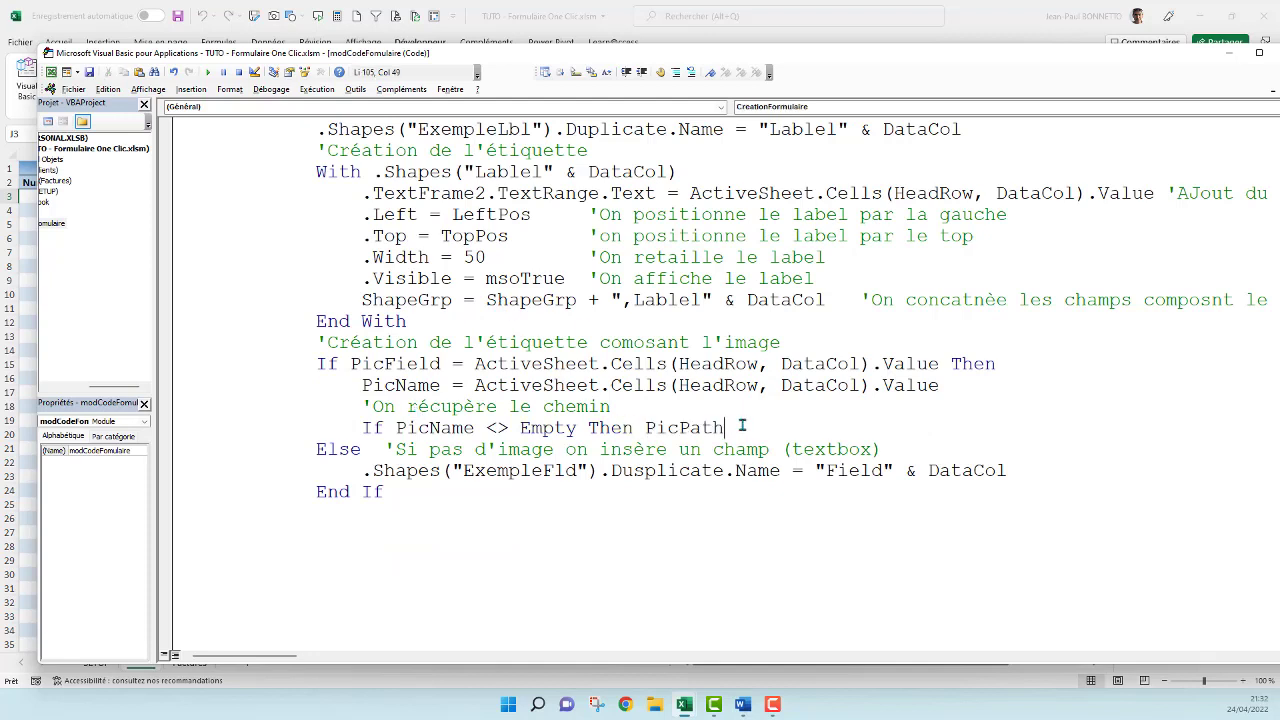
{"action": "type", "text": " ="}
Dismiss the compile error and select PicFolder in the image-folder line for reuse.
{"action": "scroll", "coordinate": [481, 289], "scroll_direction": "up", "scroll_amount": 3}
{"action": "scroll", "coordinate": [481, 289], "scroll_direction": "up", "scroll_amount": 8}
{"action": "scroll", "coordinate": [455, 275], "scroll_direction": "up", "scroll_amount": 3}
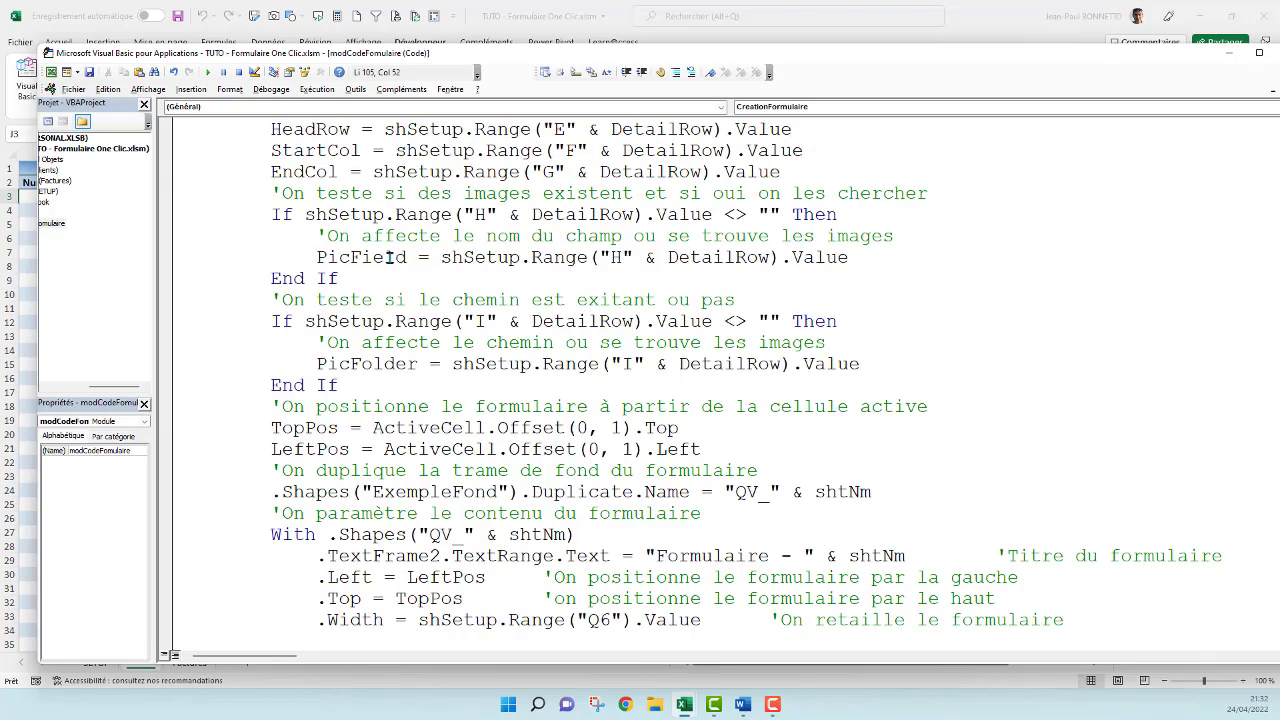
{"action": "left_click", "coordinate": [362, 366]}
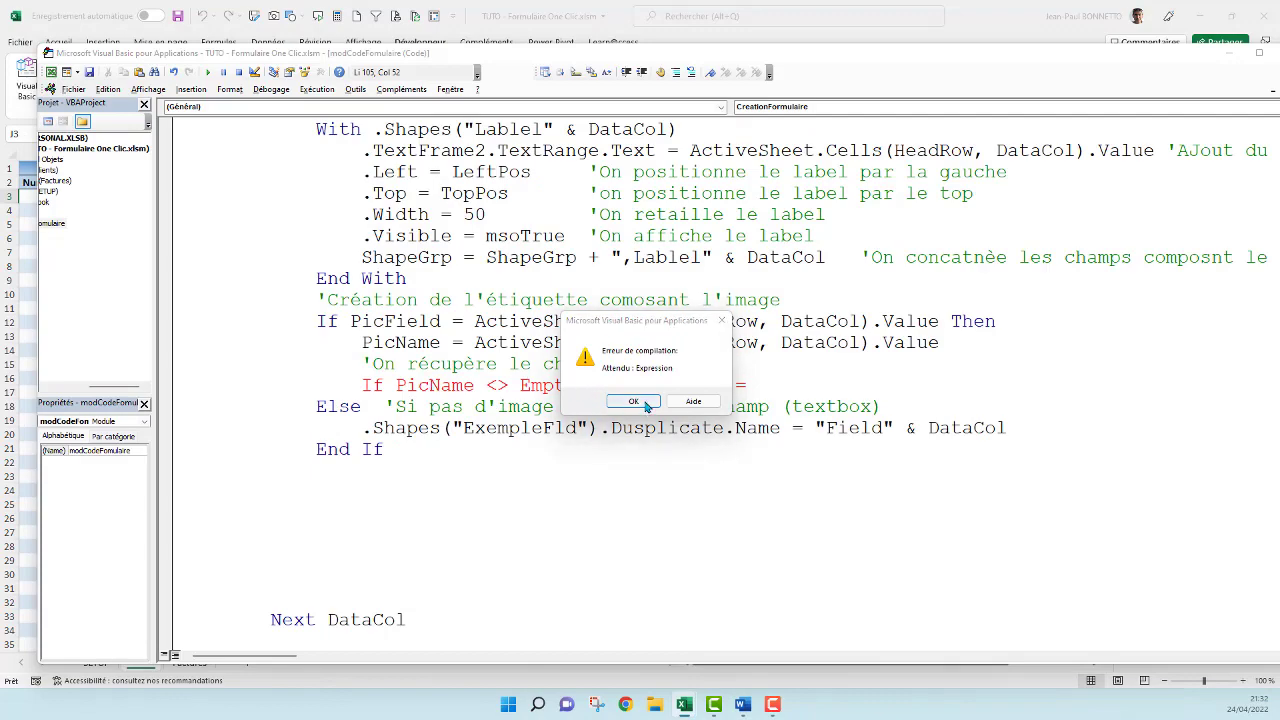
{"action": "key", "text": "Return"}
{"action": "scroll", "coordinate": [446, 290], "scroll_direction": "up", "scroll_amount": 5}
{"action": "scroll", "coordinate": [446, 290], "scroll_direction": "up", "scroll_amount": 2}
{"action": "scroll", "coordinate": [446, 290], "scroll_direction": "up", "scroll_amount": 1}
{"action": "scroll", "coordinate": [446, 290], "scroll_direction": "up", "scroll_amount": 1}
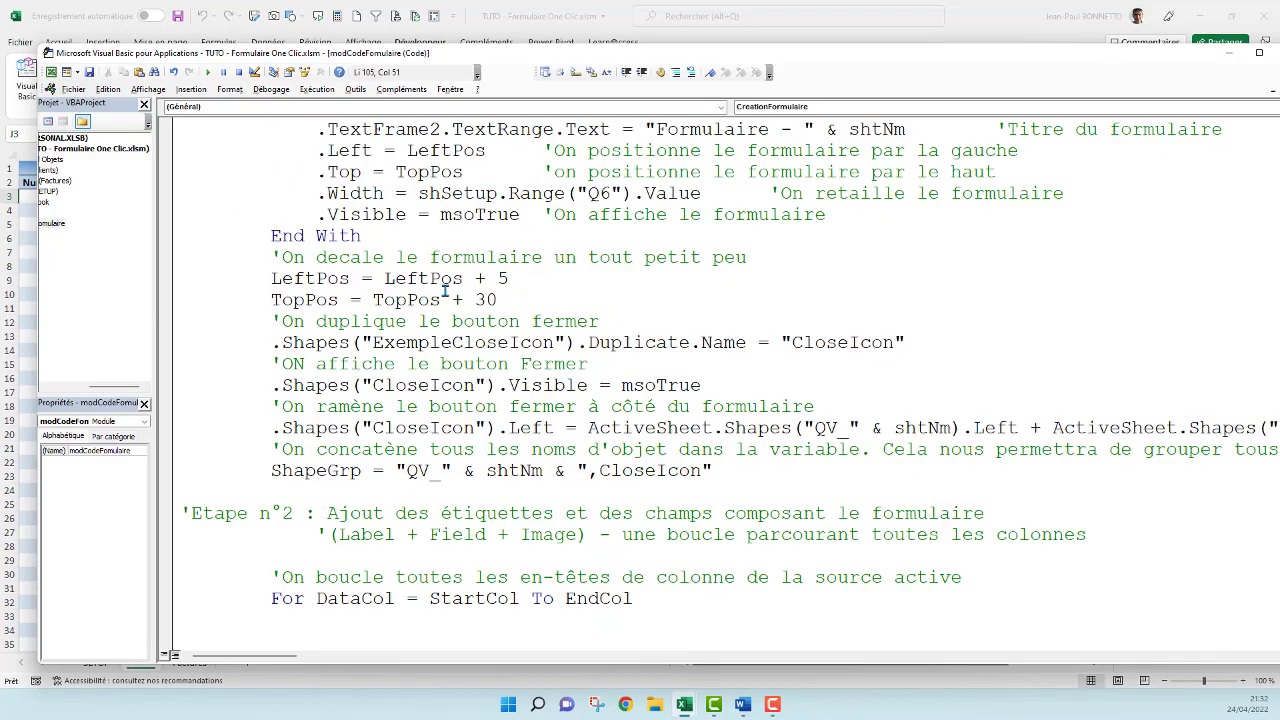
{"action": "scroll", "coordinate": [446, 290], "scroll_direction": "up", "scroll_amount": 5}
{"action": "scroll", "coordinate": [446, 290], "scroll_direction": "up", "scroll_amount": 1}
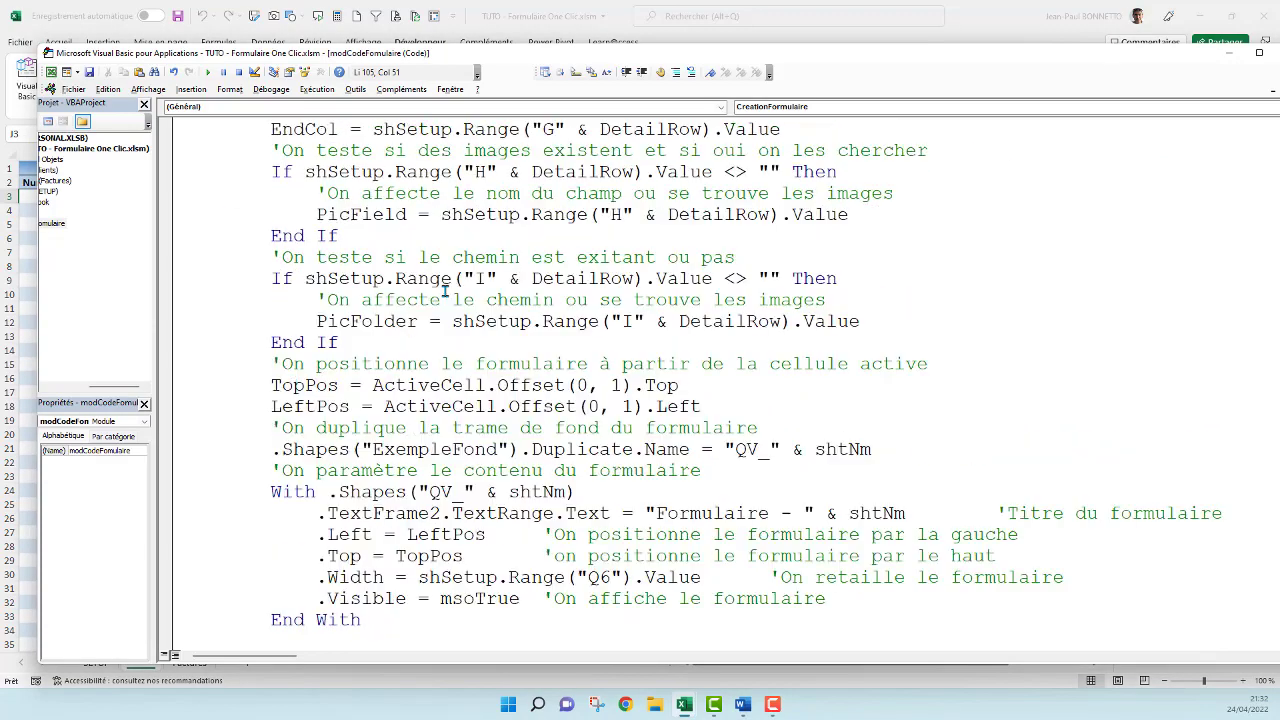
{"action": "double_click", "coordinate": [365, 321]}
{"action": "key", "text": "ctrl+c"}
Paste PicFolder after 'PicPath =' on the image line.
{"action": "scroll", "coordinate": [443, 341], "scroll_direction": "down", "scroll_amount": 7}
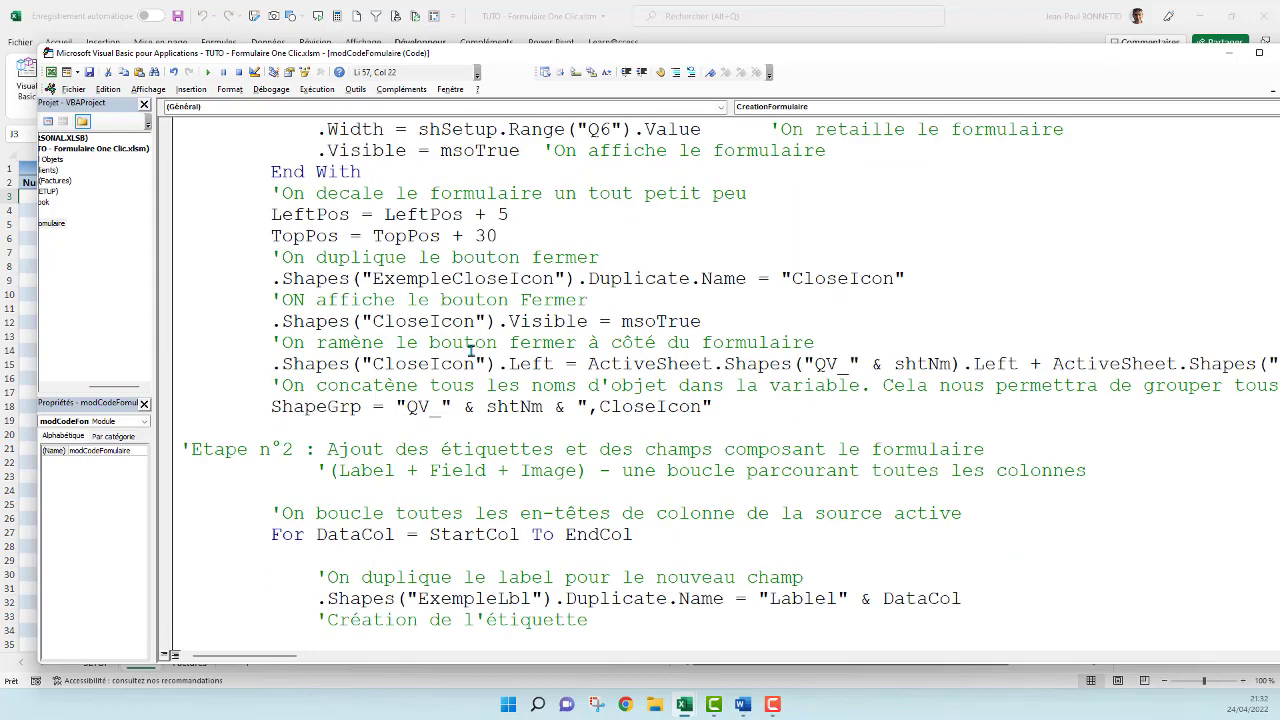
{"action": "scroll", "coordinate": [443, 341], "scroll_direction": "down", "scroll_amount": 9}
{"action": "left_click", "coordinate": [786, 323]}
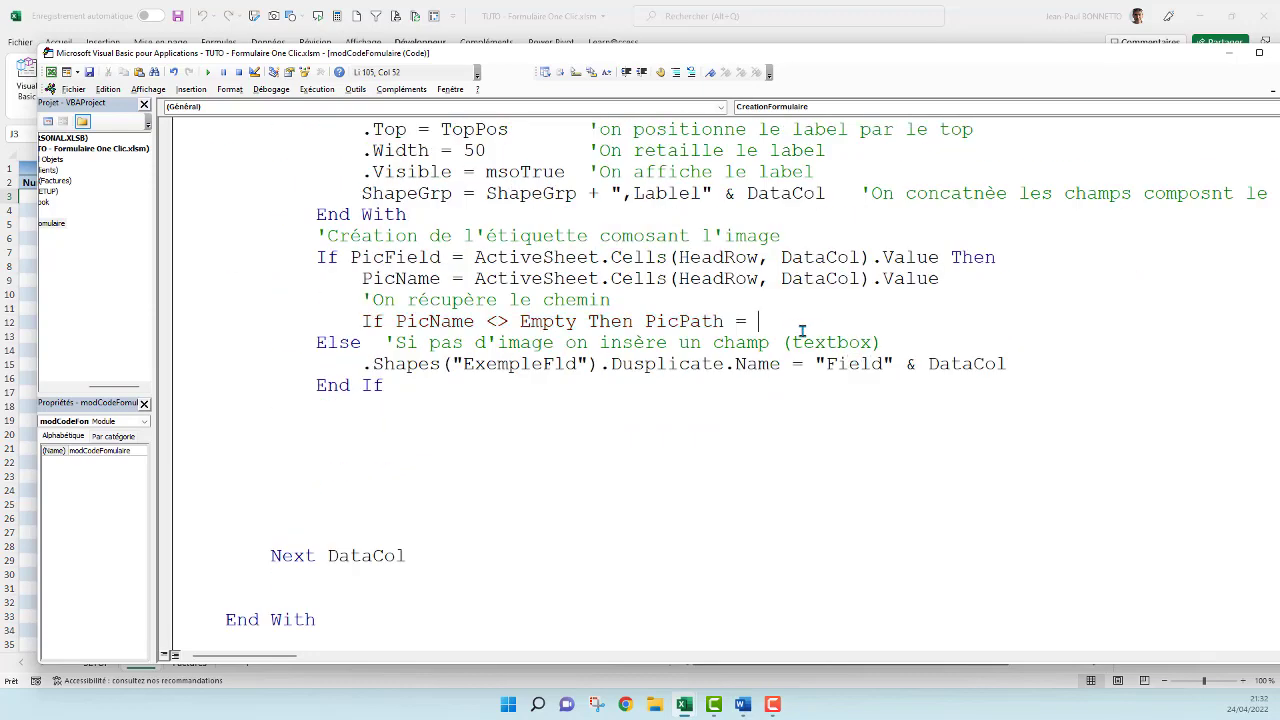
{"action": "key", "text": "ctrl+v"}
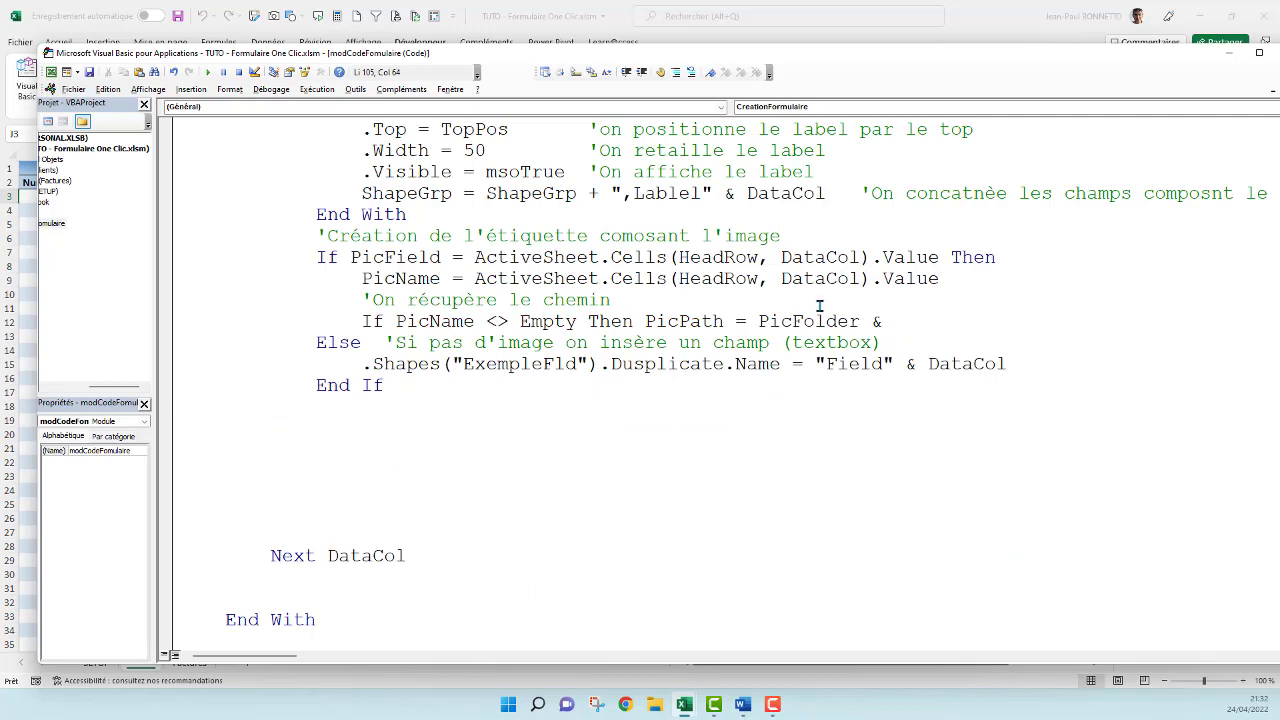
{"action": "scroll", "coordinate": [576, 264], "scroll_direction": "up", "scroll_amount": 1}
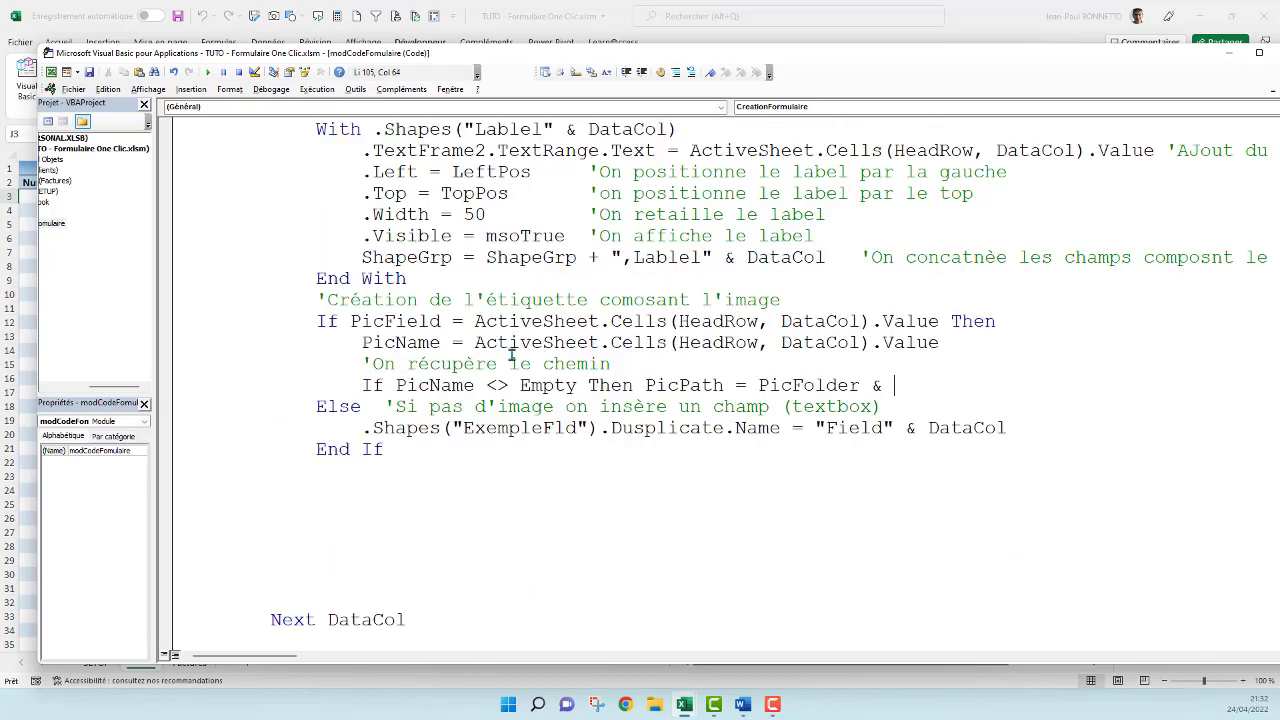
{"action": "left_click", "coordinate": [418, 345]}
{"action": "left_click", "coordinate": [610, 403]}
Complete the line as PicPath = PicFolder & PicName and start a new line below it.
{"action": "double_click", "coordinate": [420, 343]}
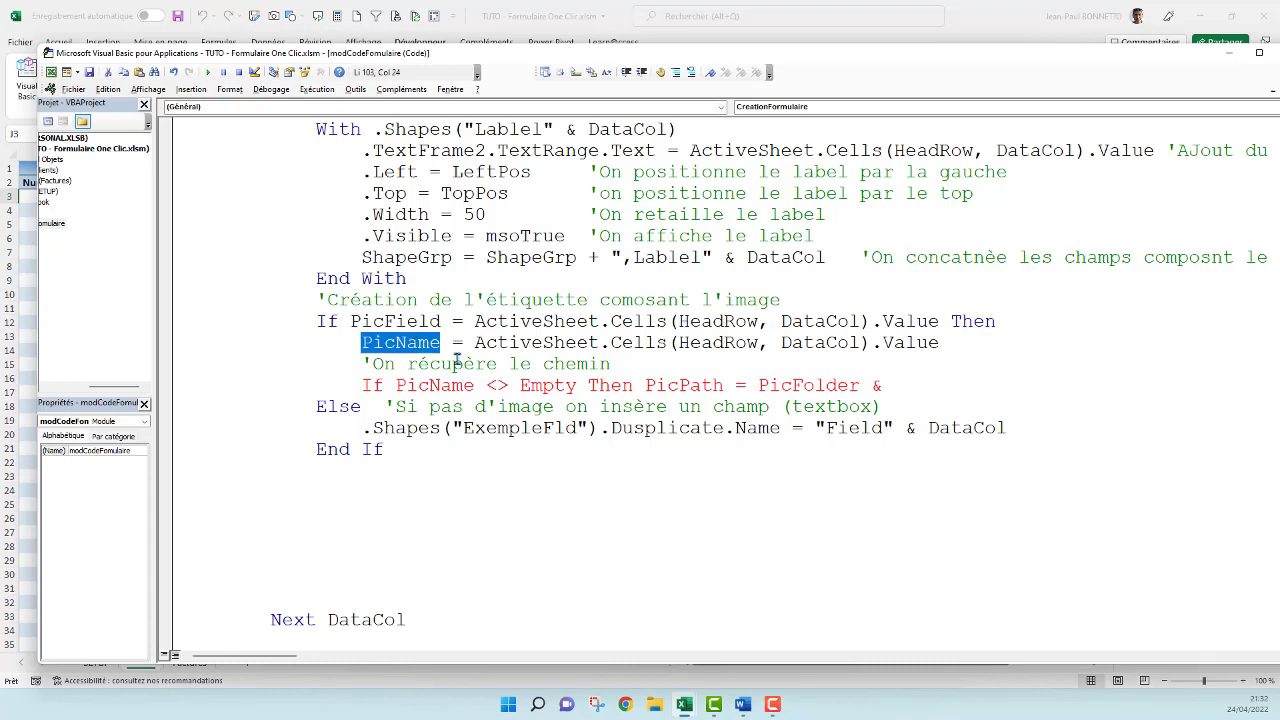
{"action": "left_click", "coordinate": [967, 389]}
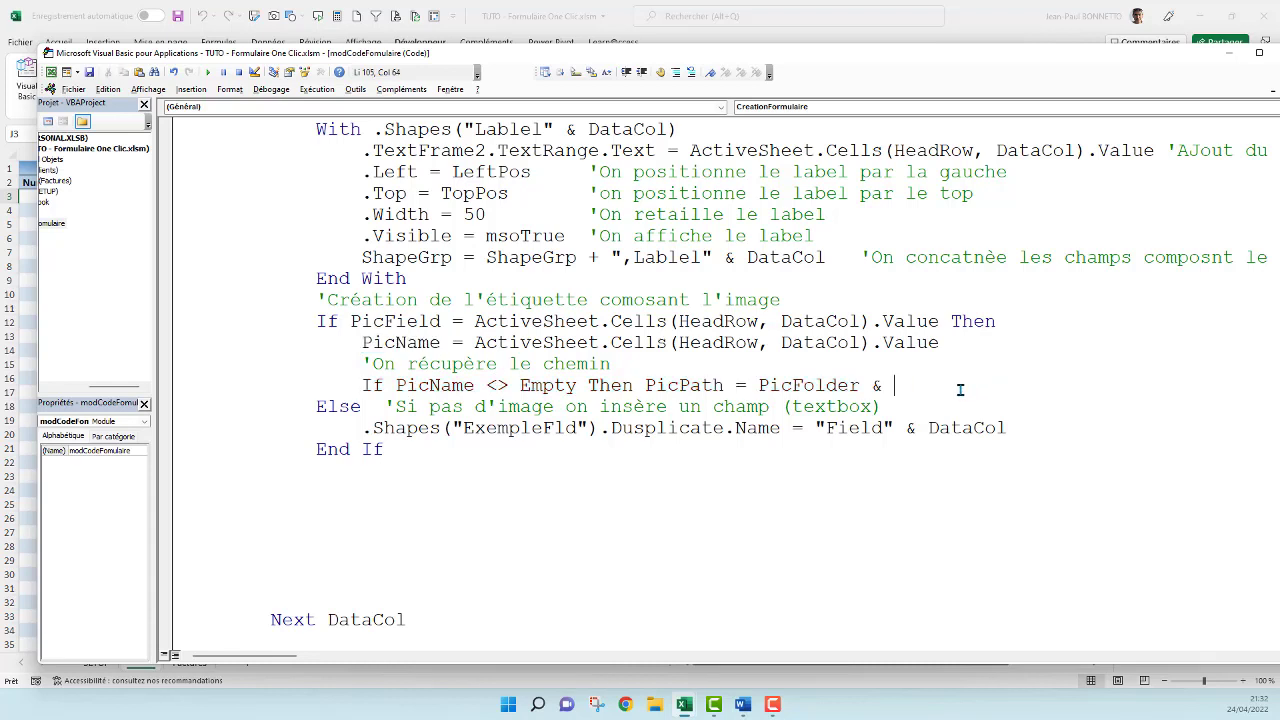
{"action": "type", "text": "PicName"}
{"action": "left_click", "coordinate": [783, 385]}
{"action": "left_click", "coordinate": [937, 366]}
{"action": "left_click", "coordinate": [997, 386]}
{"action": "key", "text": "Return"}
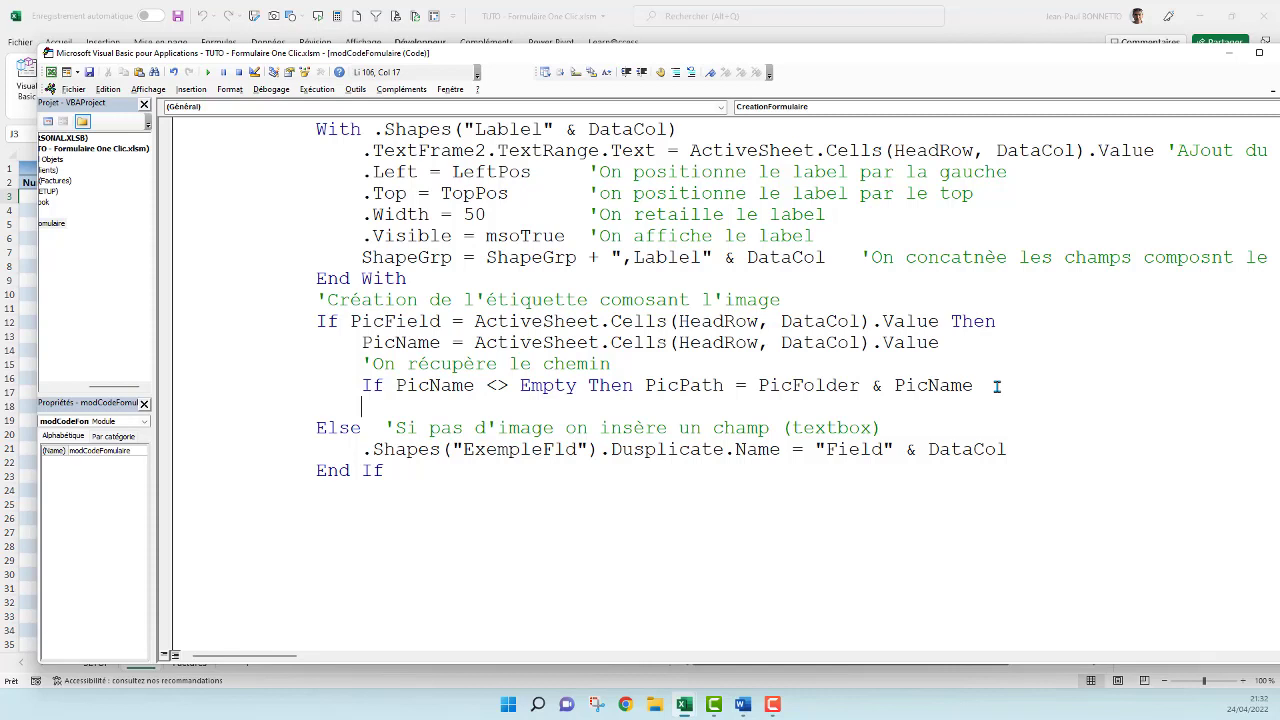
Add the comment 'Si pas d'image on sort de la boucle for'.
{"action": "type", "text": "'Si pa"}
{"action": "type", "text": "s d'"}
{"action": "type", "text": "iam"}
{"action": "type", "text": "ge"}
{"action": "key", "text": "BackSpace"}
{"action": "key", "text": "BackSpace"}
{"action": "key", "text": "BackSpace"}
{"action": "key", "text": "BackSpace"}
{"action": "key", "text": "BackSpace"}
{"action": "type", "text": "mage o"}
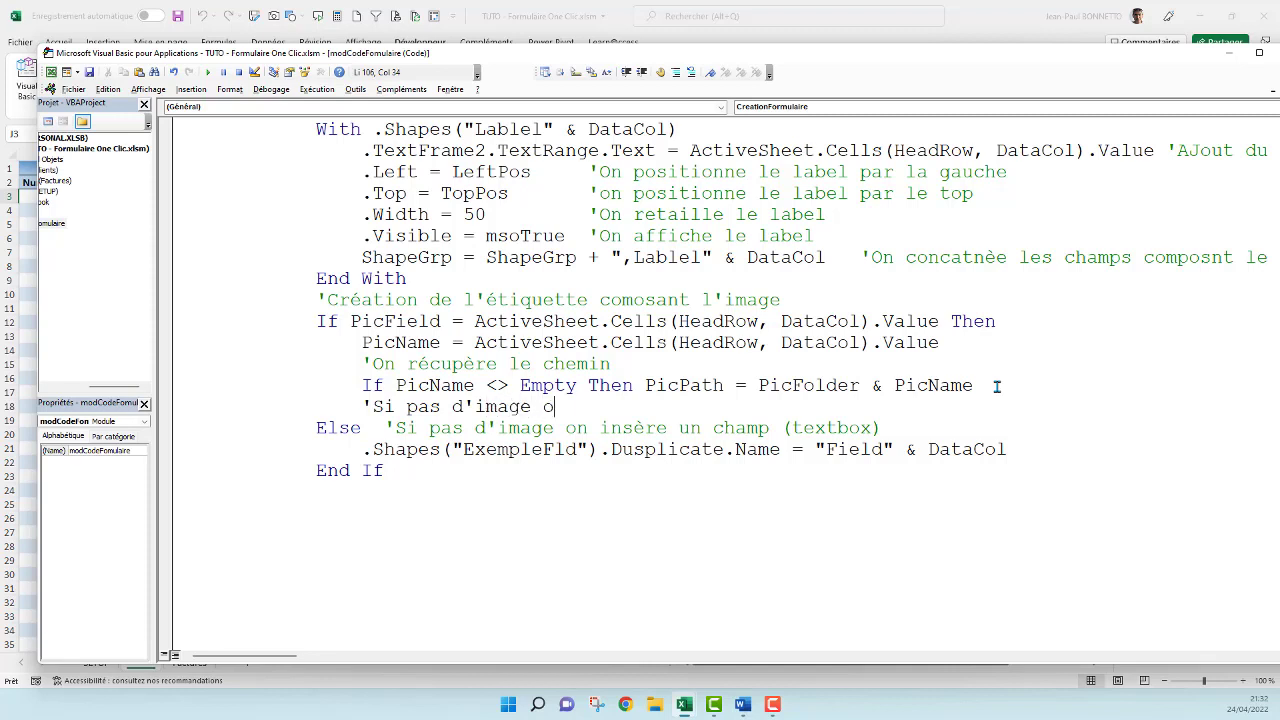
{"action": "type", "text": "n sort de la "}
{"action": "type", "text": "boucle"}
{"action": "key", "text": "Return"}
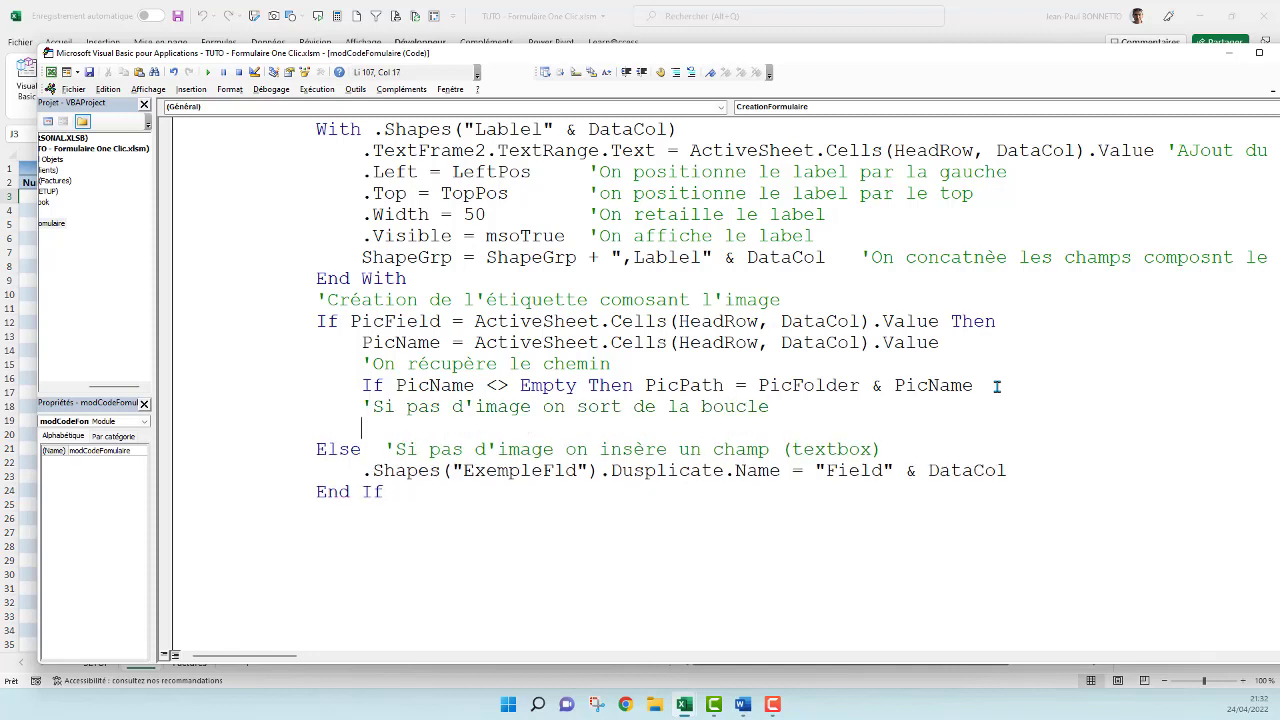
{"action": "left_click", "coordinate": [819, 406]}
{"action": "type", "text": "for"}
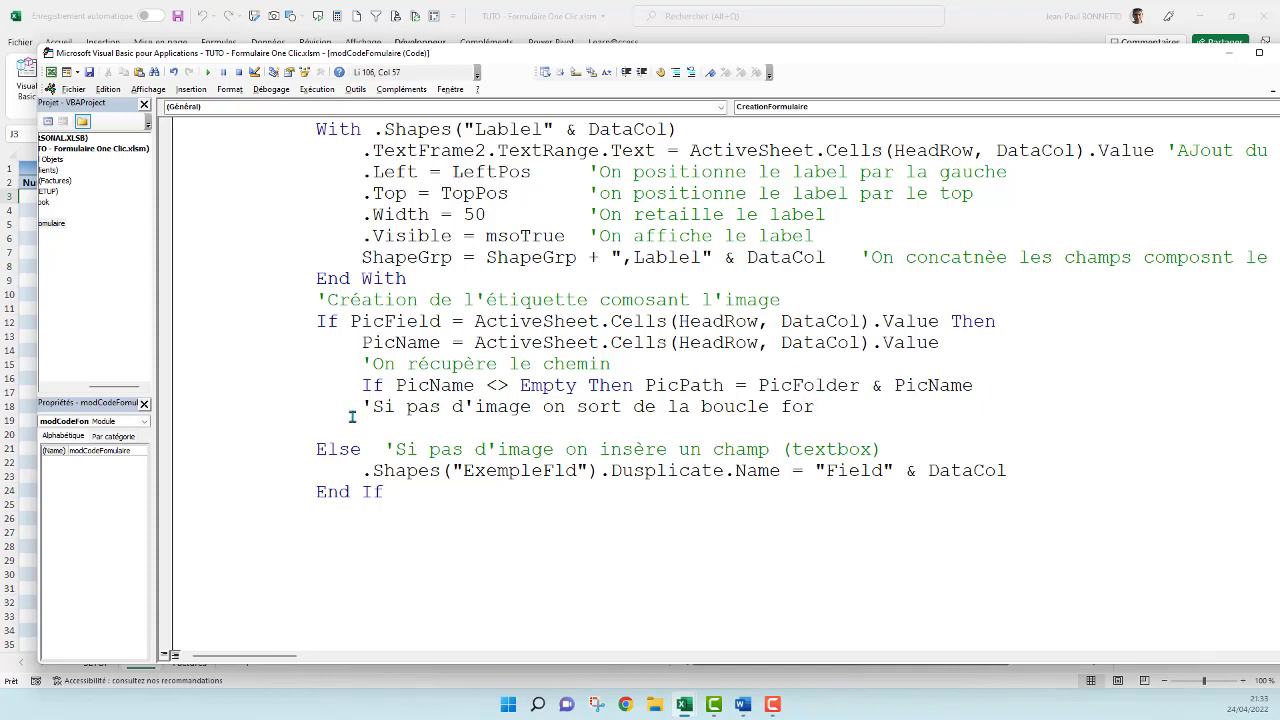
Write If Dir(PicPath, vbDirectory) = "" Then GoTo NextField on the line below the comment.
{"action": "left_click", "coordinate": [367, 428]}
{"action": "type", "text": "If "}
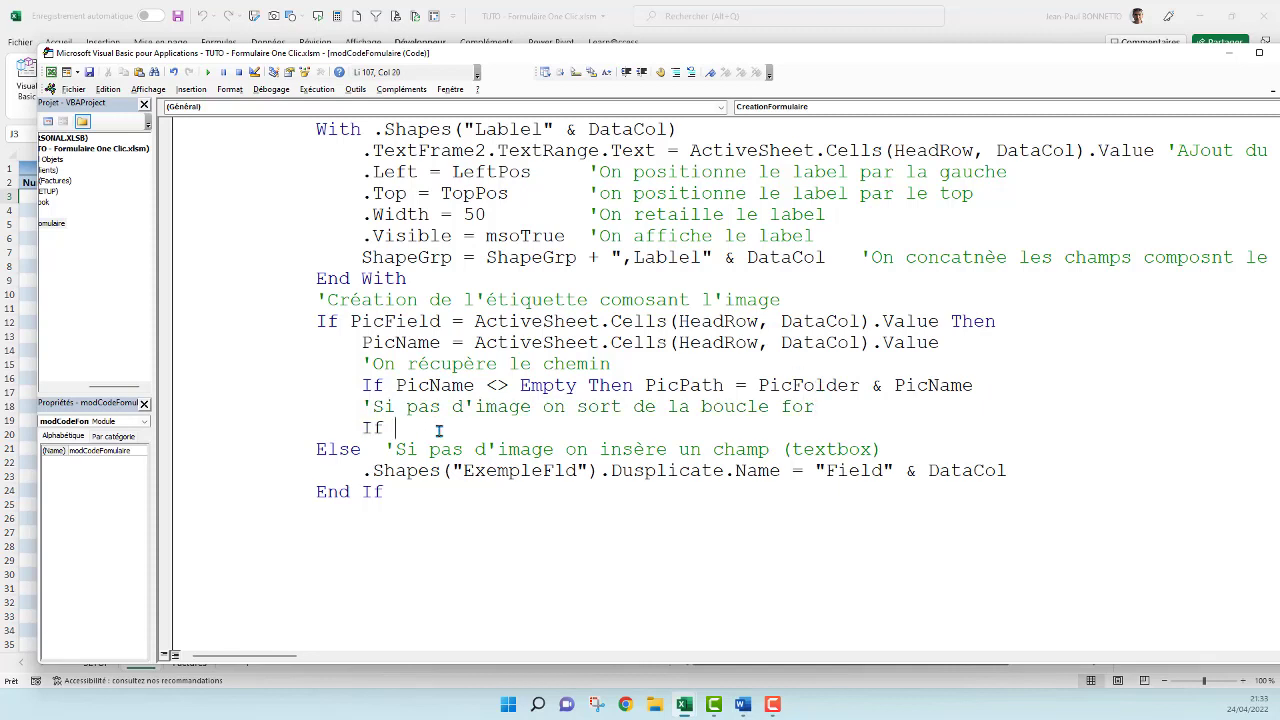
{"action": "type", "text": "di"}
{"action": "type", "text": "r("}
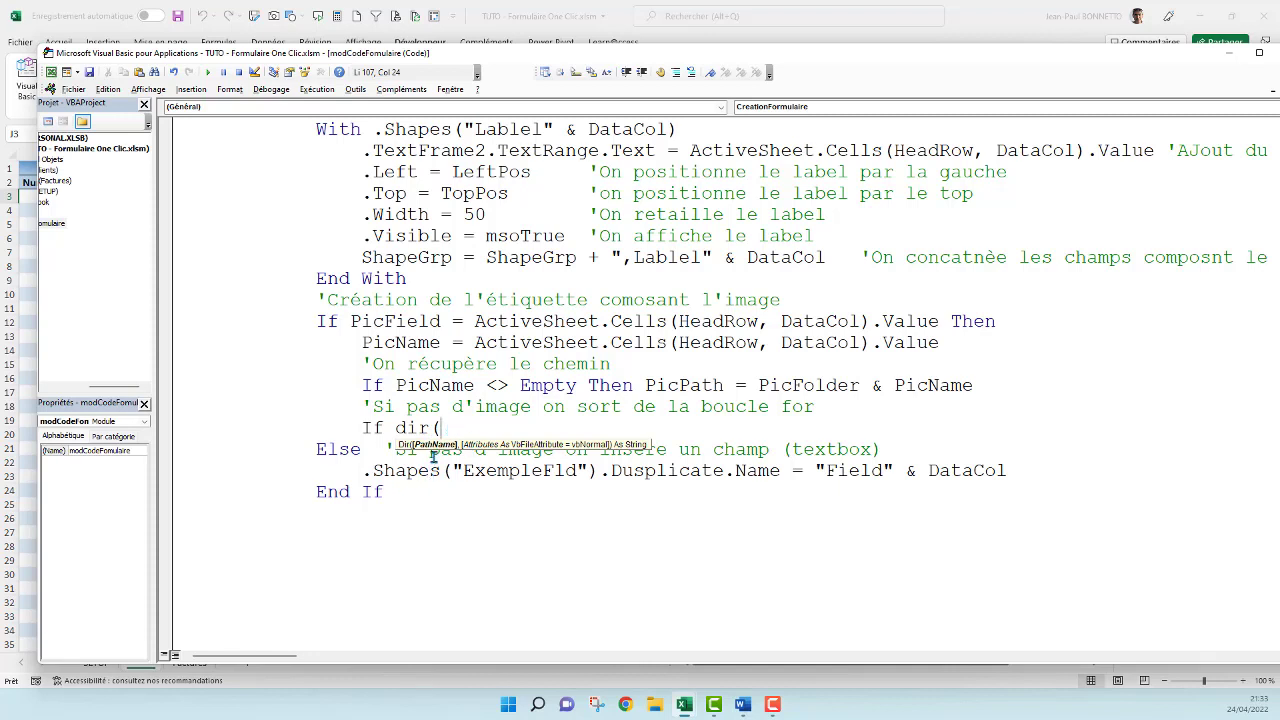
{"action": "left_click", "coordinate": [684, 382]}
{"action": "key", "text": "Return"}
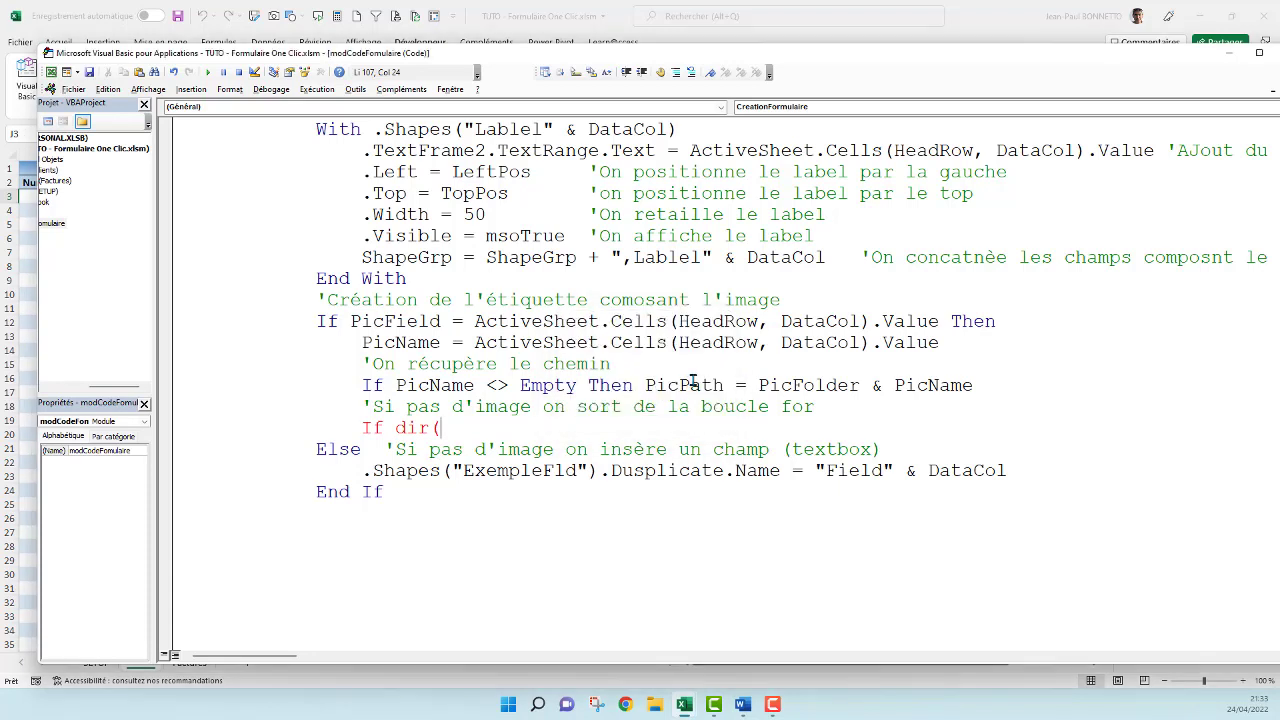
{"action": "double_click", "coordinate": [688, 384]}
{"action": "key", "text": "ctrl+c"}
{"action": "left_click", "coordinate": [462, 433]}
{"action": "key", "text": "ctrl+v"}
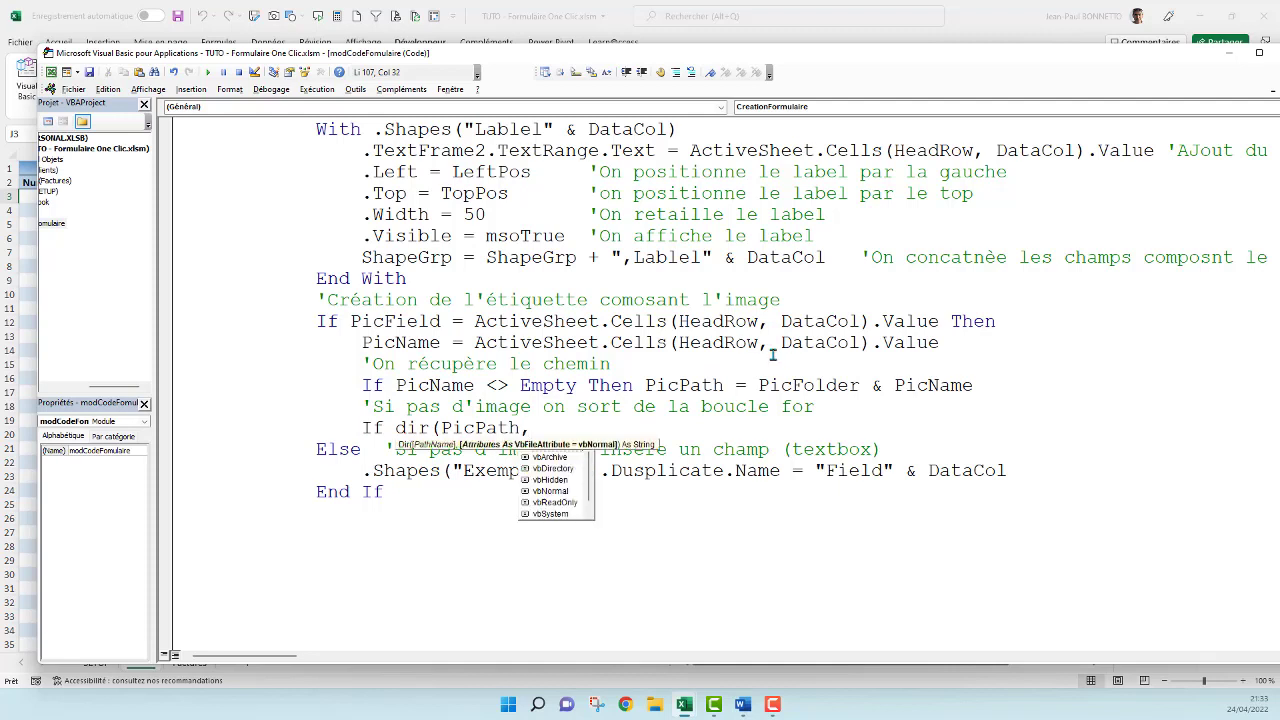
{"action": "double_click", "coordinate": [556, 469]}
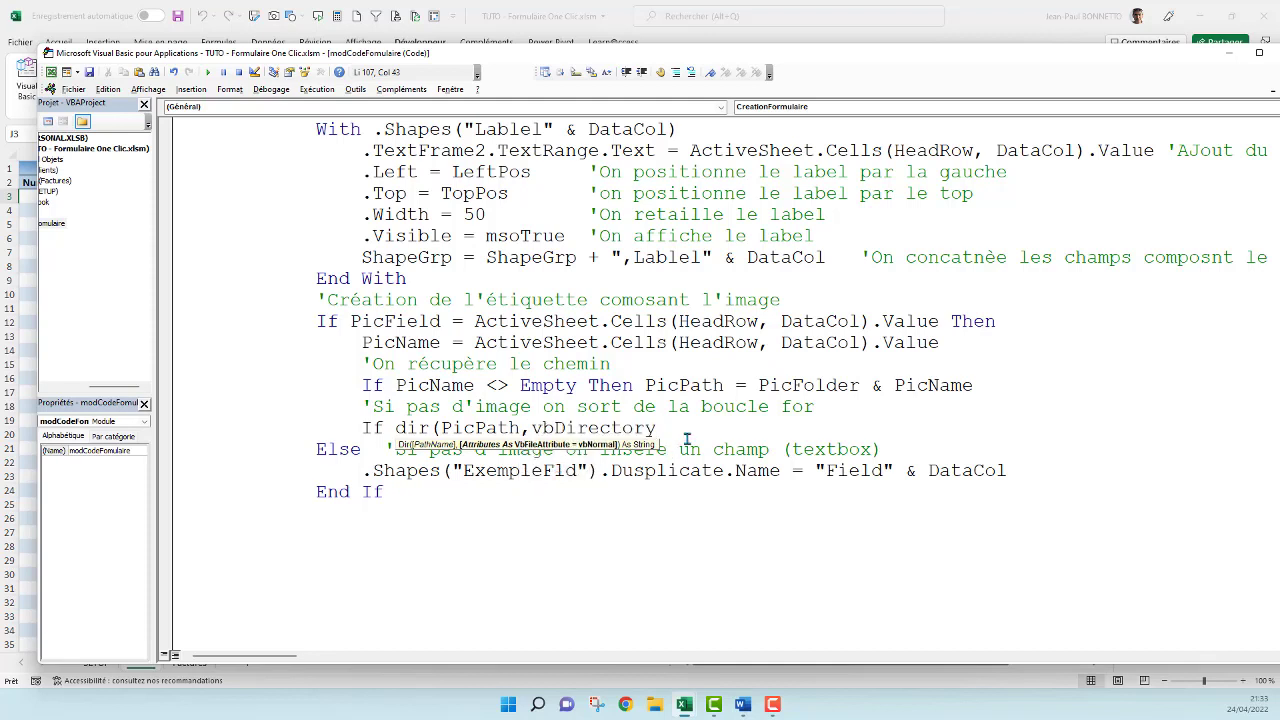
{"action": "type", "text": ") = \""}
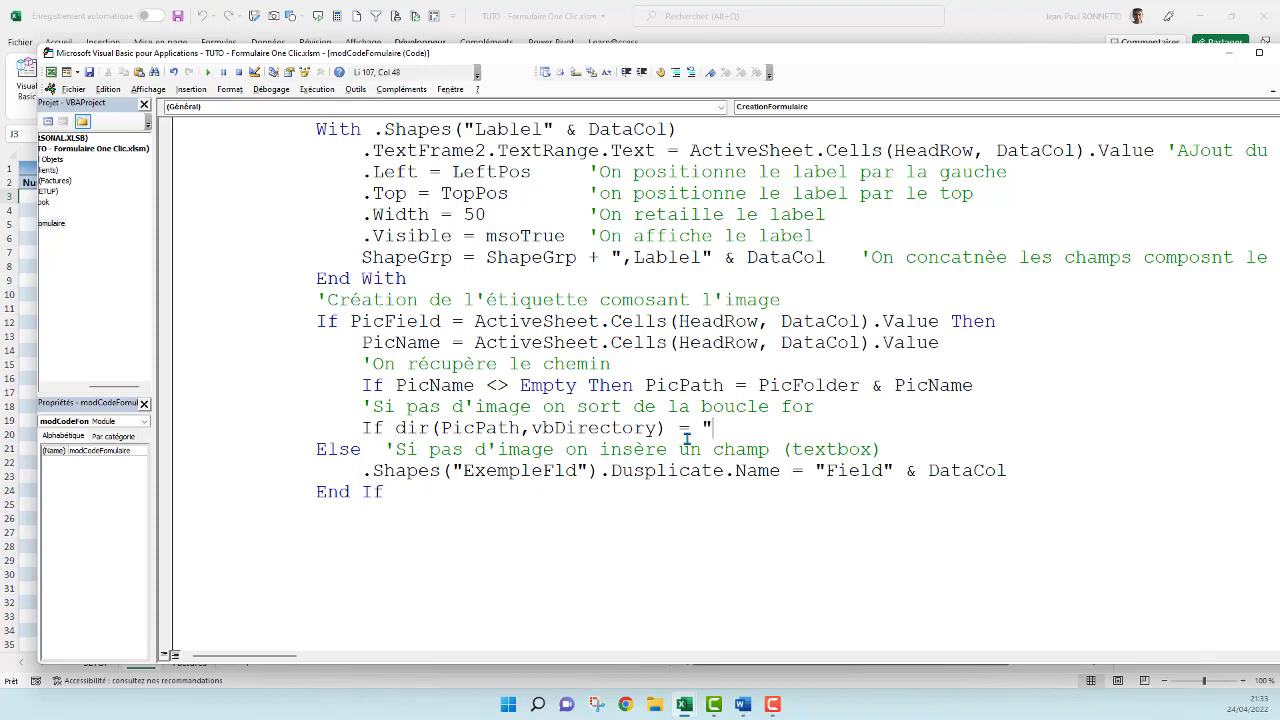
{"action": "type", "text": "\" "}
{"action": "type", "text": "th"}
{"action": "type", "text": "en goto "}
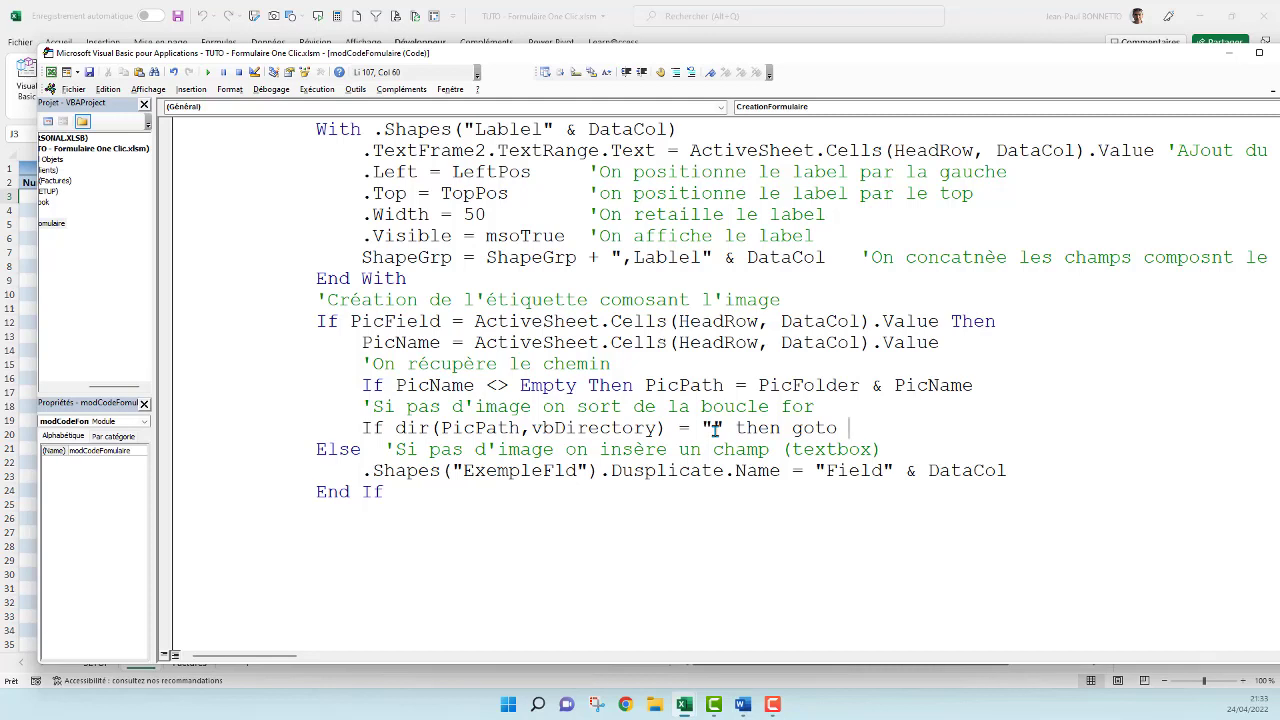
{"action": "type", "text": "Ne"}
{"action": "type", "text": "xt"}
{"action": "type", "text": "Fiel"}
{"action": "type", "text": "d"}
Insert a nextfield: label above Next DataCol, correcting the 'newtfield' typo.
{"action": "left_click", "coordinate": [821, 386]}
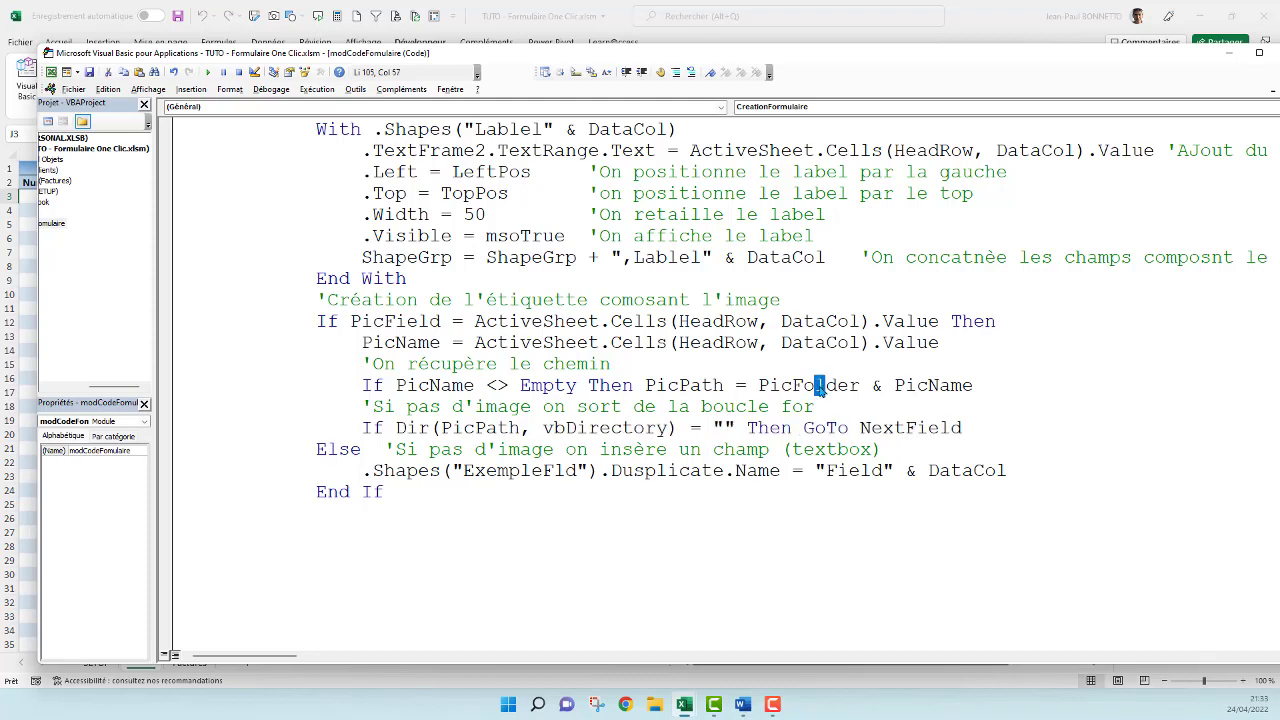
{"action": "left_click", "coordinate": [906, 428]}
{"action": "scroll", "coordinate": [397, 412], "scroll_direction": "down", "scroll_amount": 1}
{"action": "scroll", "coordinate": [397, 412], "scroll_direction": "down", "scroll_amount": 4}
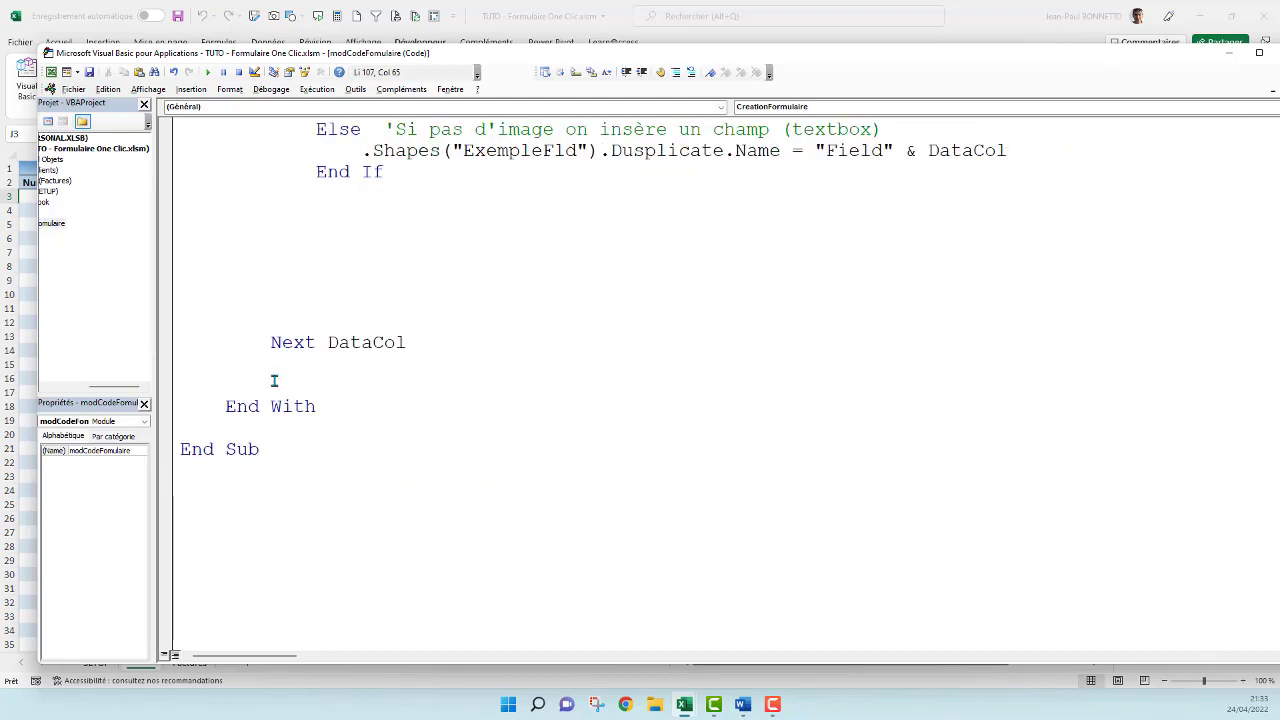
{"action": "left_click", "coordinate": [194, 316]}
{"action": "type", "text": "n"}
{"action": "type", "text": "ewtfield:"}
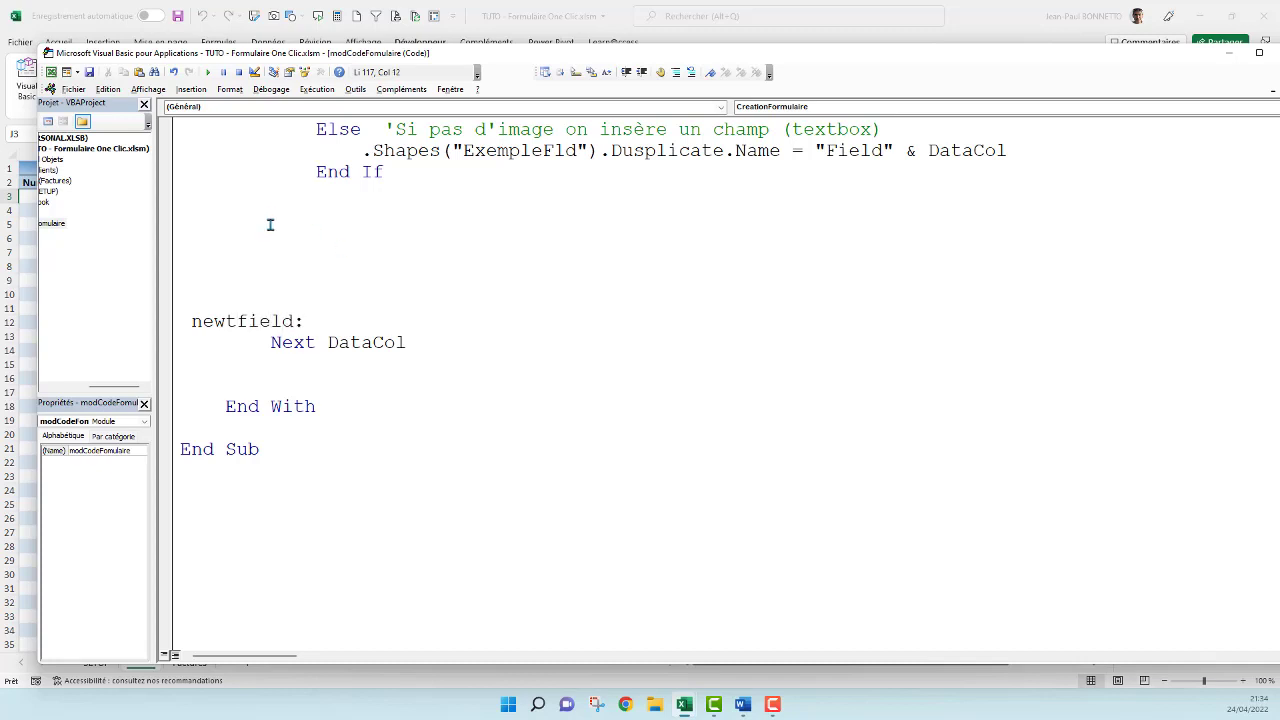
{"action": "left_click", "coordinate": [271, 215]}
{"action": "left_click", "coordinate": [216, 323]}
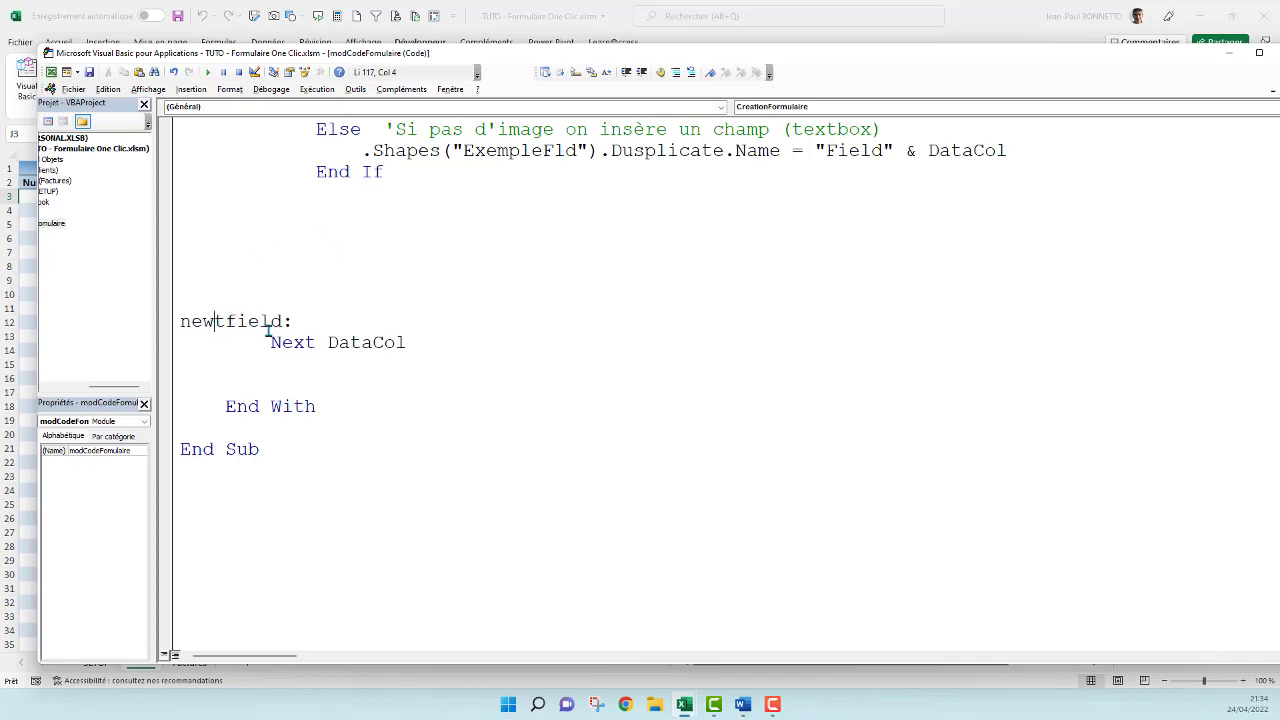
{"action": "key", "text": "BackSpace"}
{"action": "type", "text": "x"}
{"action": "left_click_drag", "start_coordinate": [182, 321], "coordinate": [331, 327]}
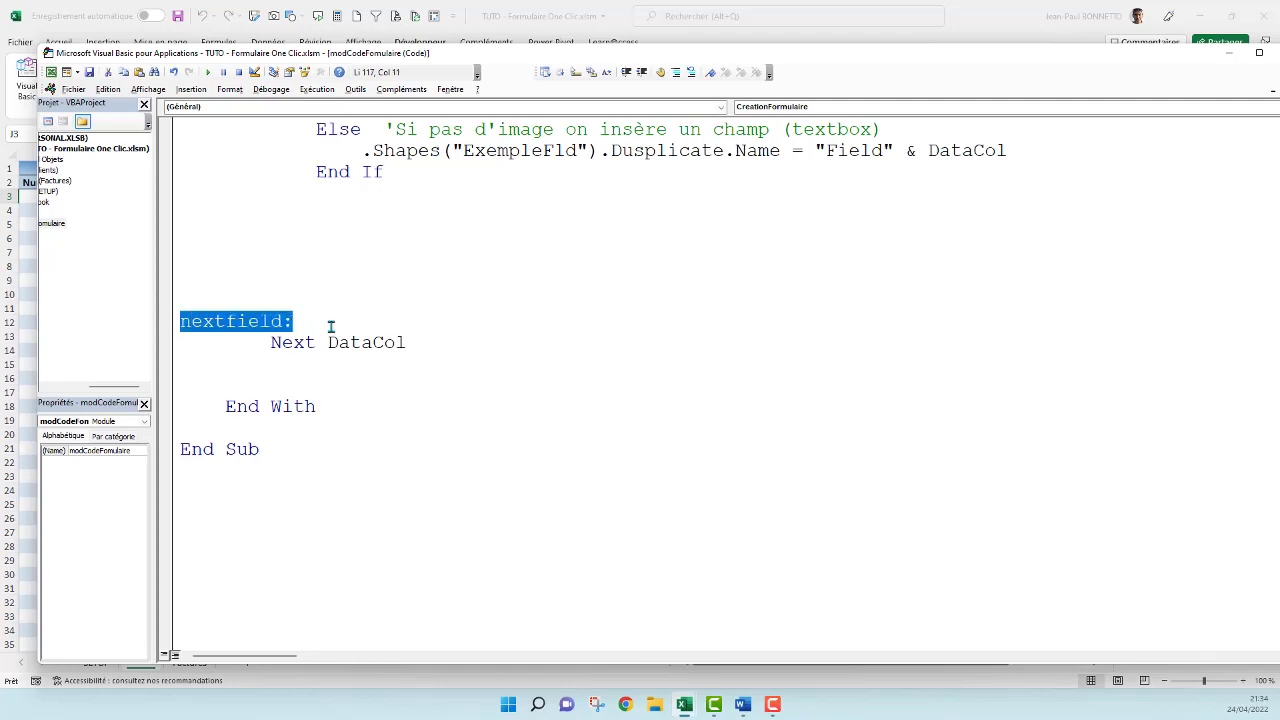
Adjust the first letter of the GoTo target so it matches the nextfield label.
{"action": "scroll", "coordinate": [480, 277], "scroll_direction": "up", "scroll_amount": 2}
{"action": "scroll", "coordinate": [480, 277], "scroll_direction": "up", "scroll_amount": 2}
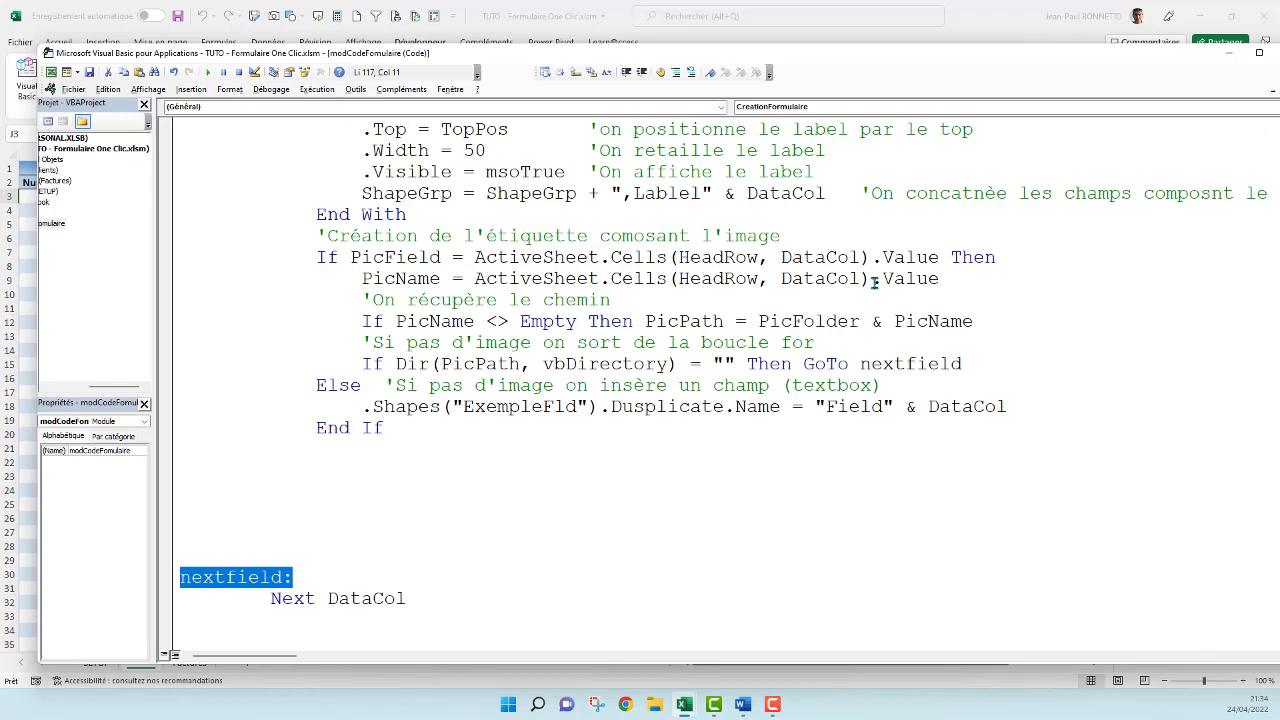
{"action": "left_click_drag", "start_coordinate": [871, 364], "coordinate": [1007, 362]}
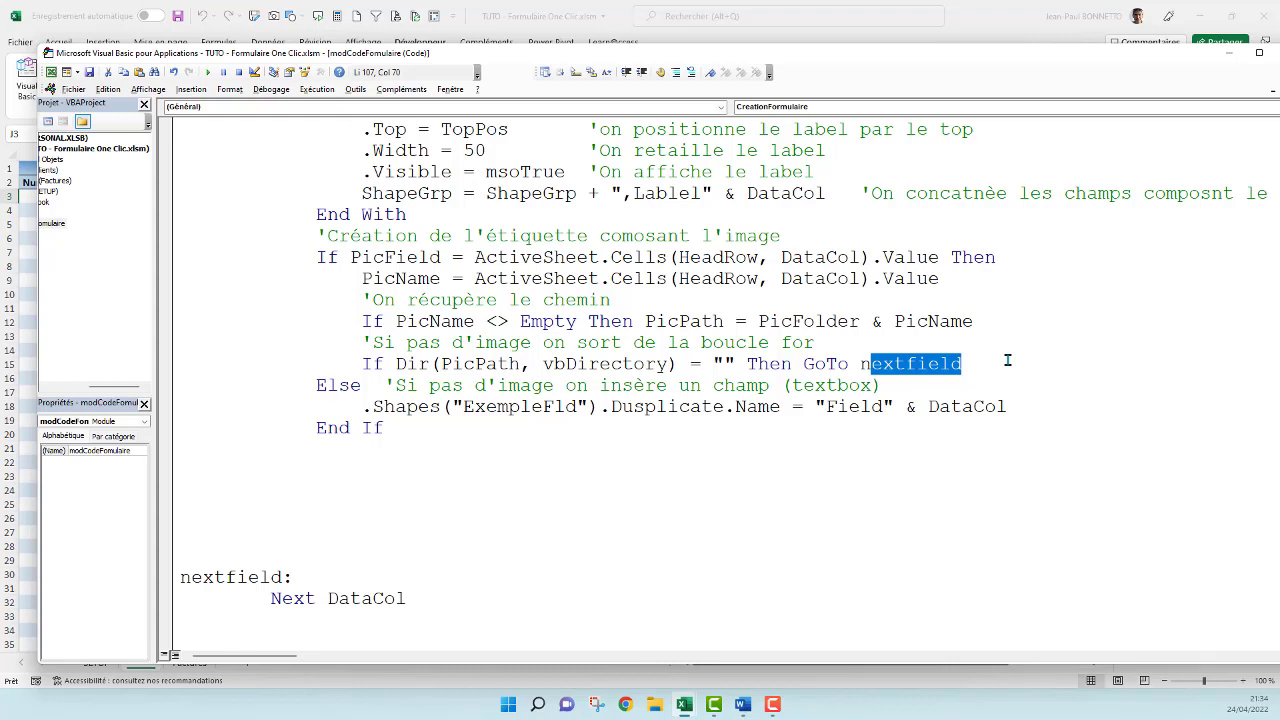
{"action": "left_click", "coordinate": [868, 366]}
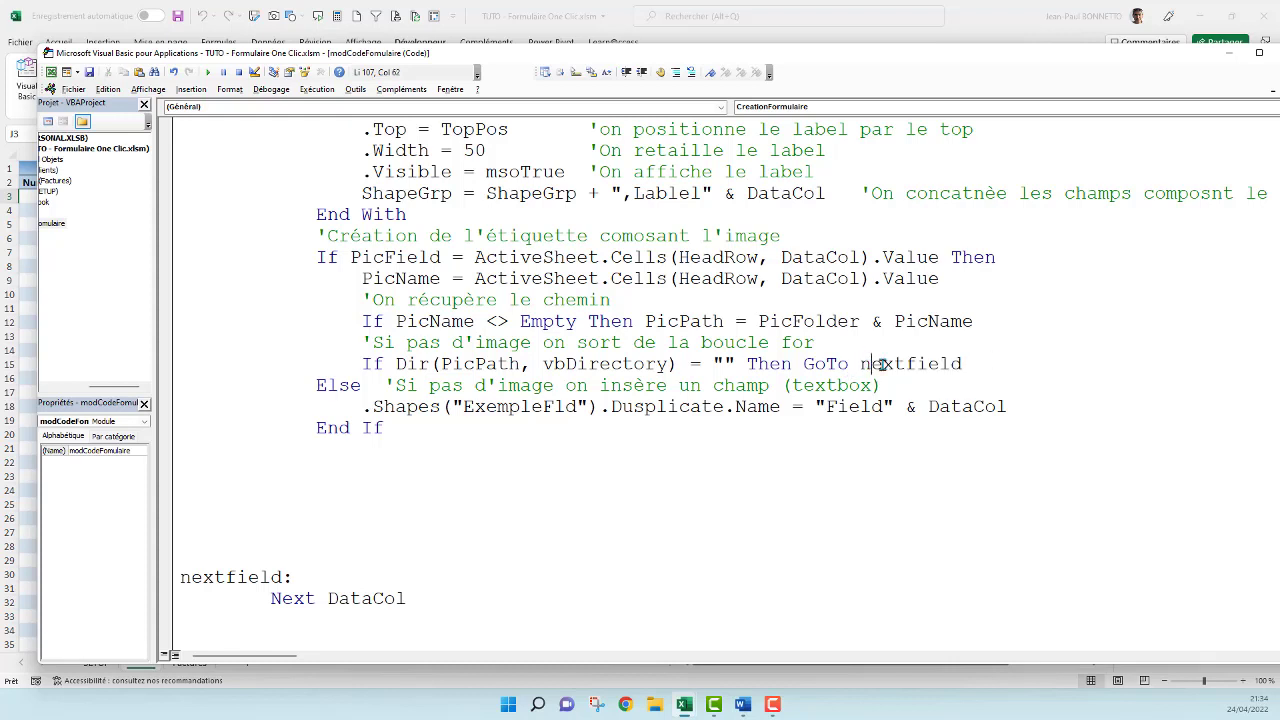
{"action": "key", "text": "BackSpace"}
{"action": "type", "text": "N"}
{"action": "left_click", "coordinate": [918, 368]}
{"action": "left_click", "coordinate": [898, 340]}
{"action": "left_click", "coordinate": [216, 574]}
Add a .Pictures.Insert(PicPath) line below the GoTo nextfield line.
{"action": "left_click", "coordinate": [1021, 363]}
{"action": "key", "text": "Return"}
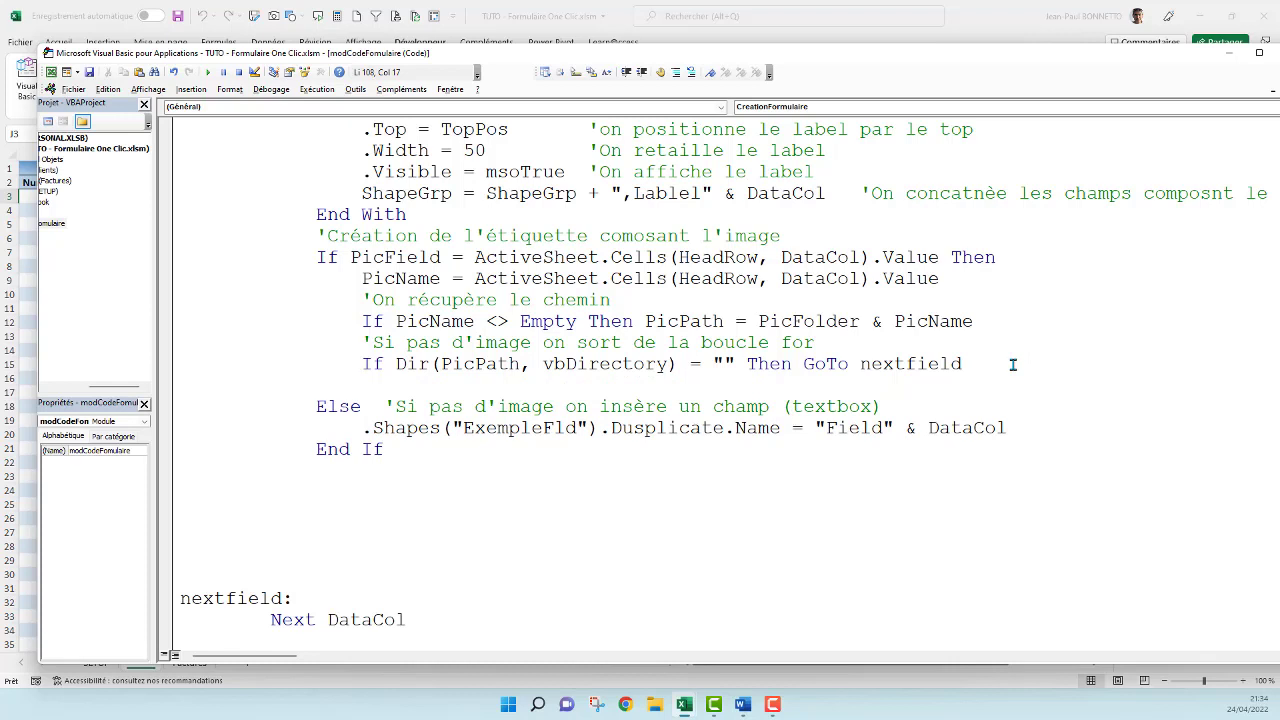
{"action": "type", "text": ".P"}
{"action": "type", "text": "ictures"}
{"action": "type", "text": ".in"}
{"action": "type", "text": "sert("}
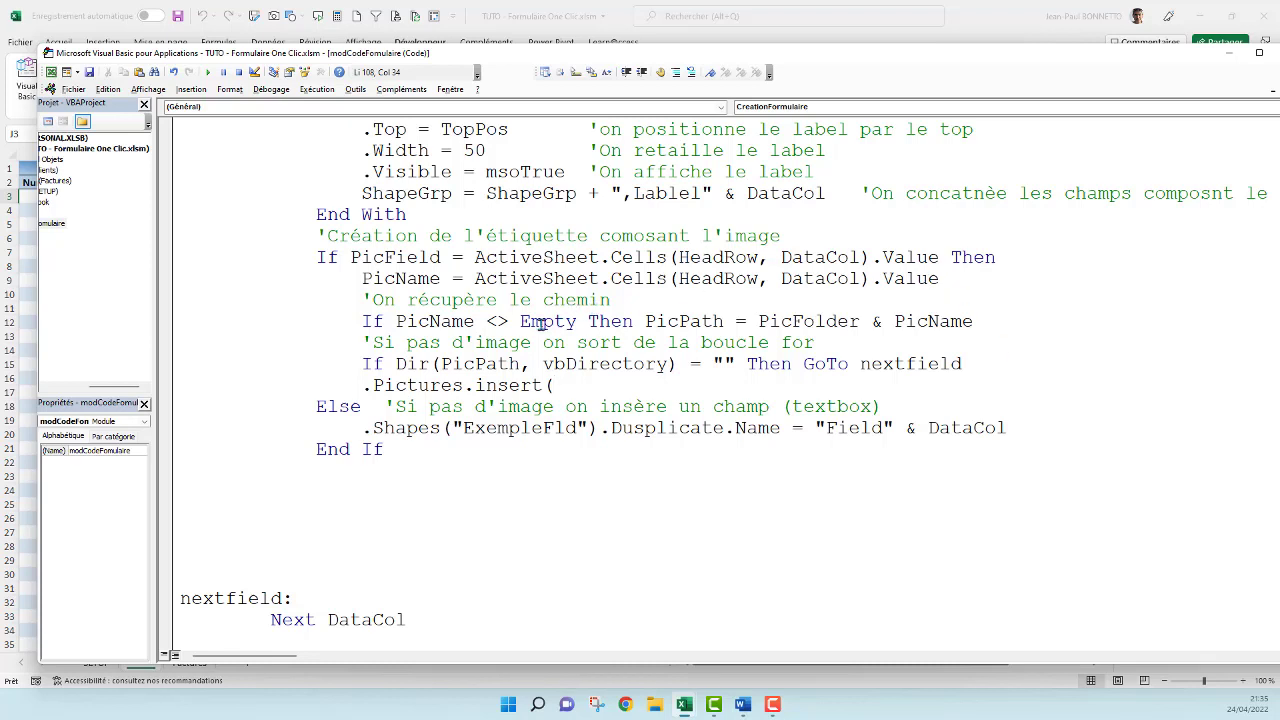
{"action": "left_click", "coordinate": [477, 366]}
{"action": "left_click", "coordinate": [645, 402]}
{"action": "double_click", "coordinate": [480, 364]}
{"action": "key", "text": "ctrl+c"}
{"action": "left_click", "coordinate": [575, 388]}
{"action": "key", "text": "ctrl+v"}
Name the inserted picture .Name = "Field" & DataCol.
{"action": "type", "text": ".name "}
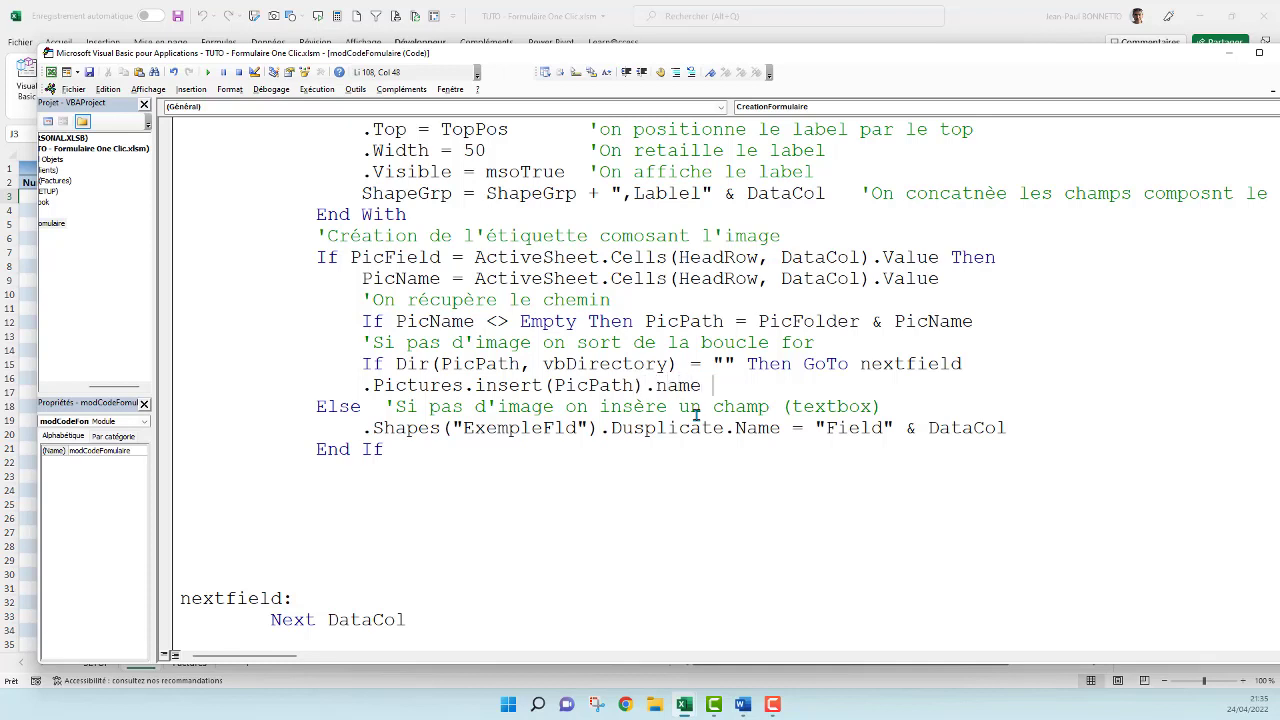
{"action": "type", "text": "= \""}
{"action": "type", "text": "Fiel"}
{"action": "type", "text": "d\" &"}
{"action": "left_click", "coordinate": [872, 274]}
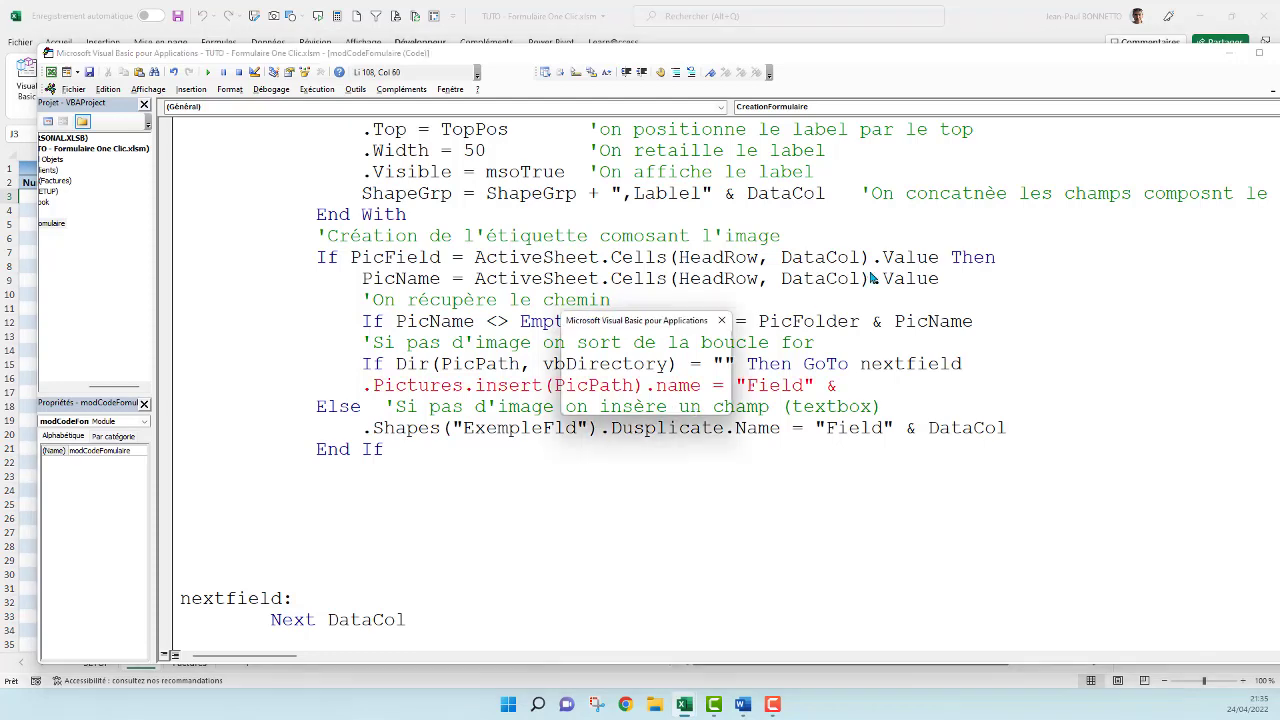
{"action": "left_click", "coordinate": [630, 401]}
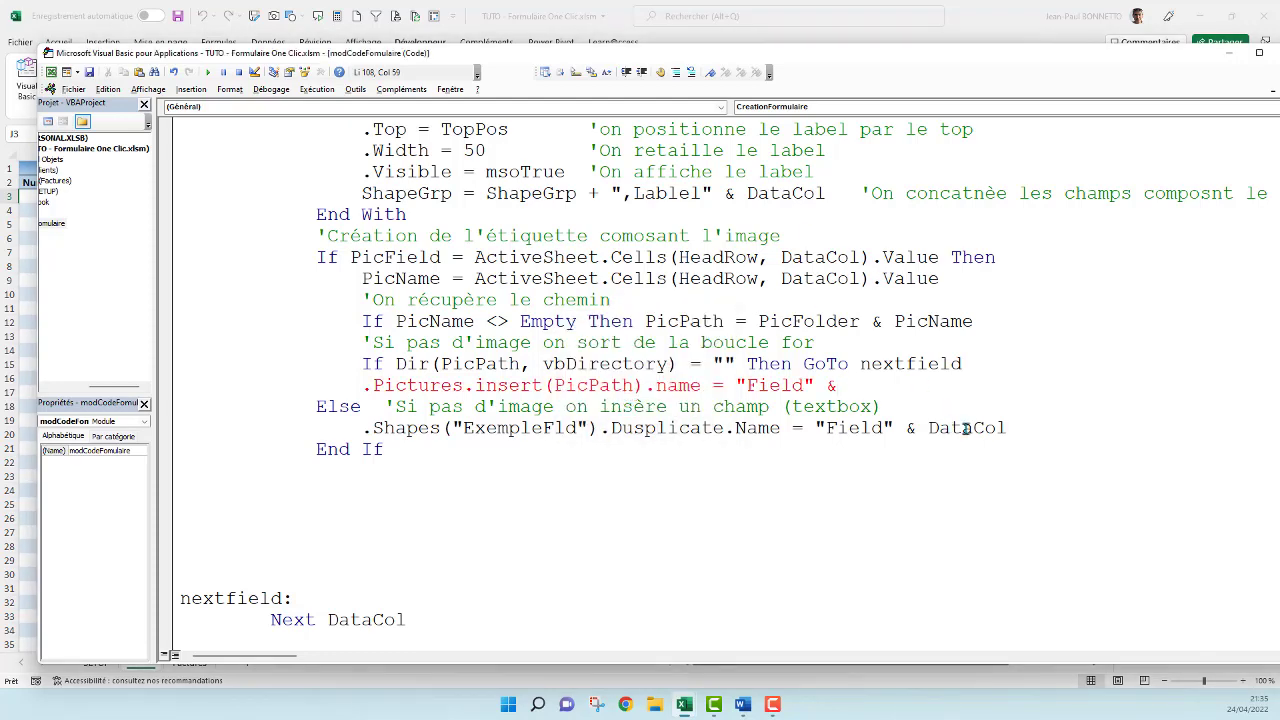
{"action": "double_click", "coordinate": [968, 428]}
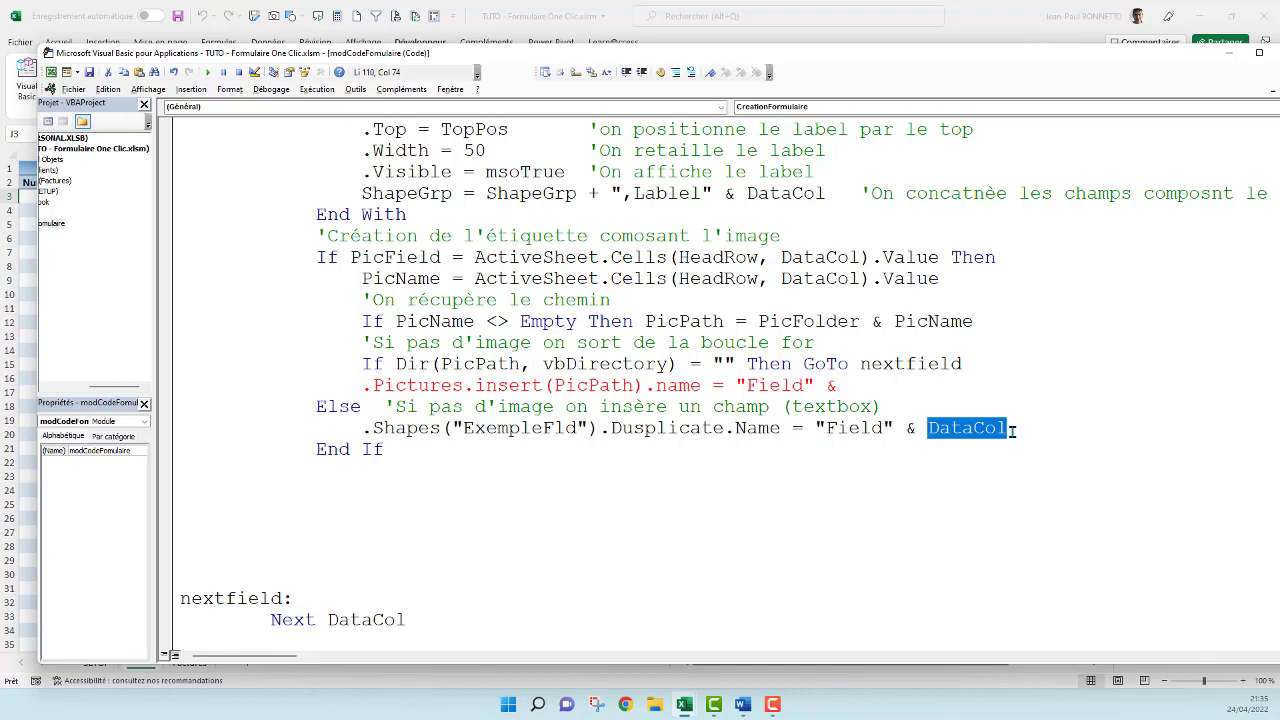
{"action": "left_click", "coordinate": [856, 385]}
{"action": "type", "text": "DataCol"}
{"action": "left_click", "coordinate": [886, 321]}
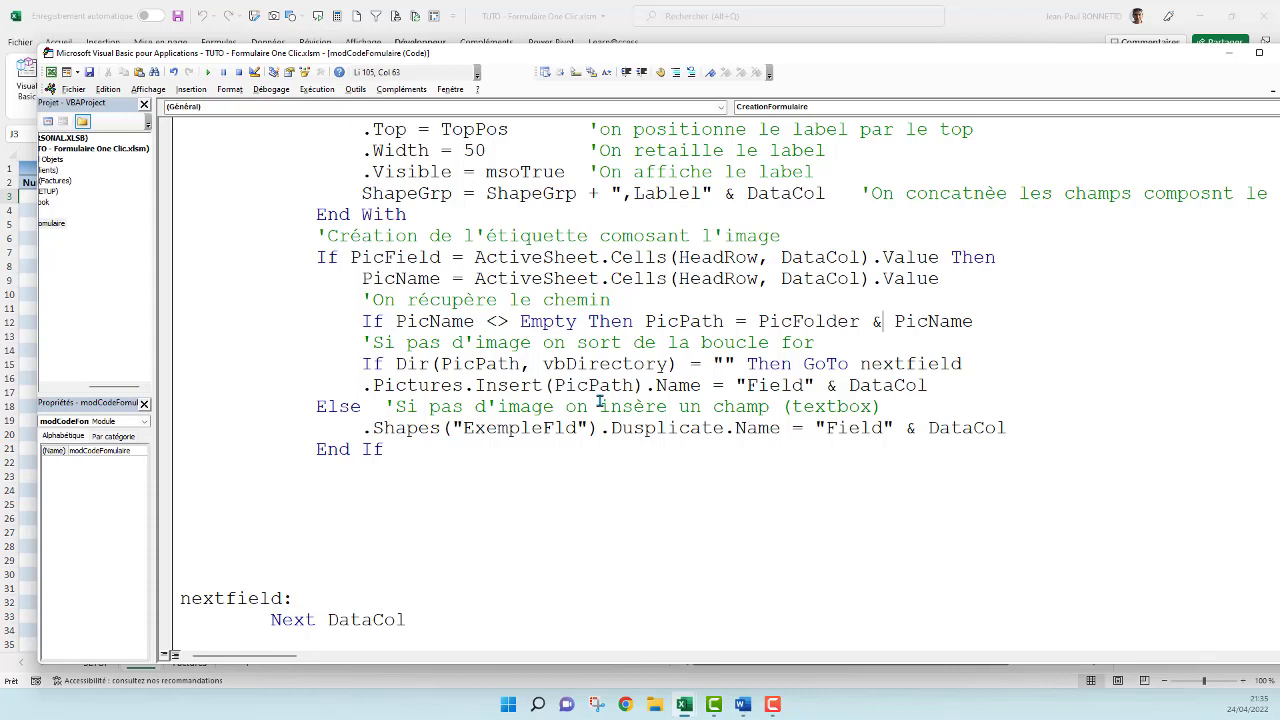
{"action": "left_click", "coordinate": [963, 389]}
{"action": "left_click", "coordinate": [791, 386]}
Correct 'comosant' to 'composant' in the image comment.
{"action": "left_click", "coordinate": [349, 471]}
{"action": "left_click", "coordinate": [633, 237]}
{"action": "type", "text": "p"}
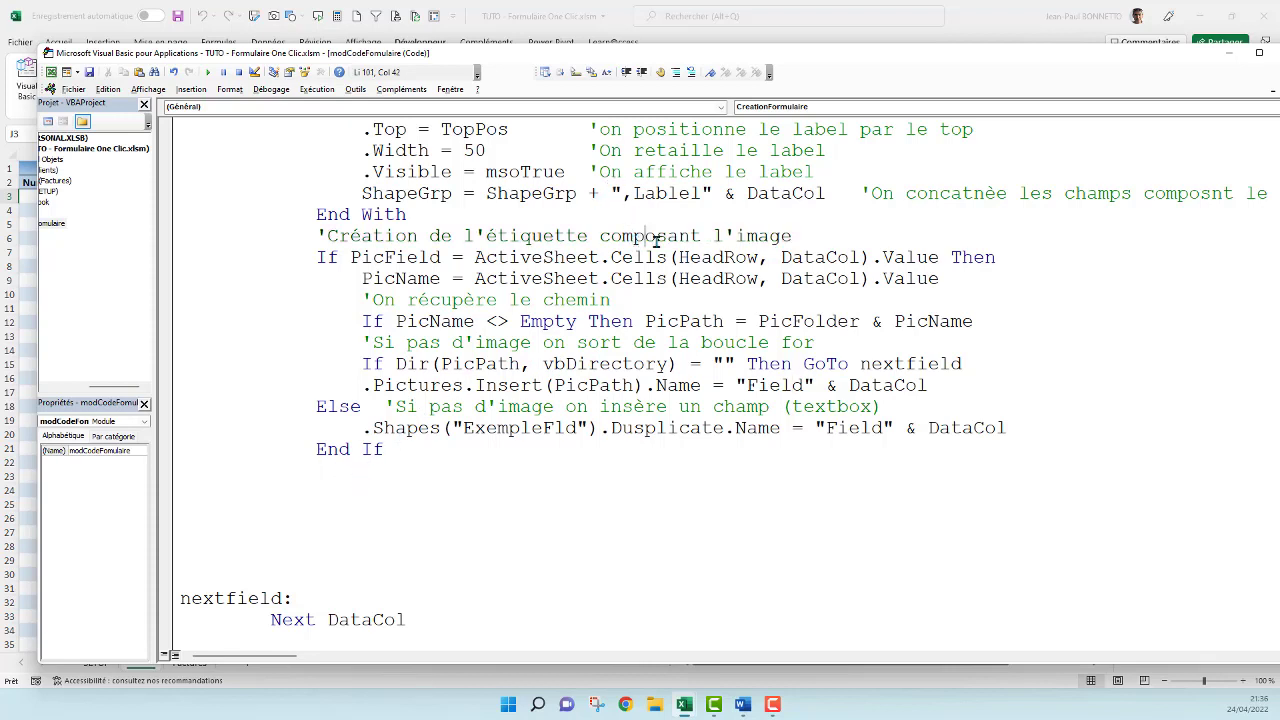
Add On Error Resume Next on the blank line after End If.
{"action": "left_click", "coordinate": [317, 474]}
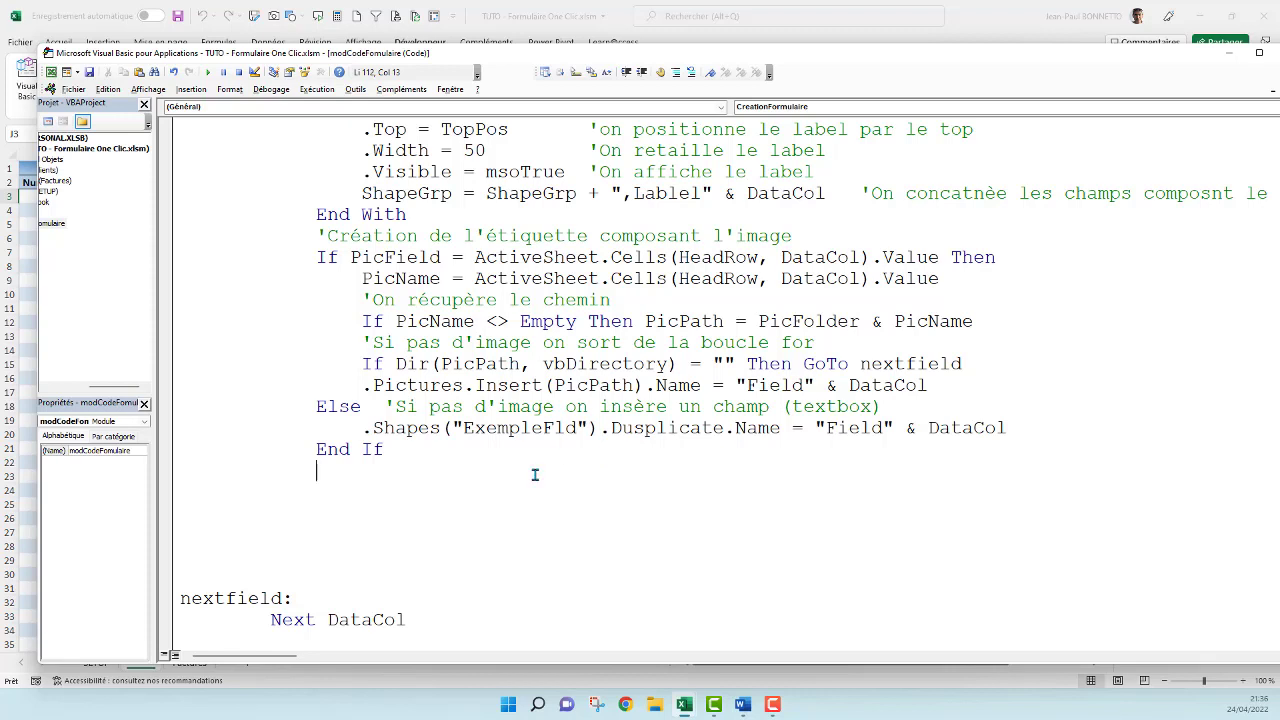
{"action": "type", "text": "on err"}
{"action": "type", "text": "or resume n"}
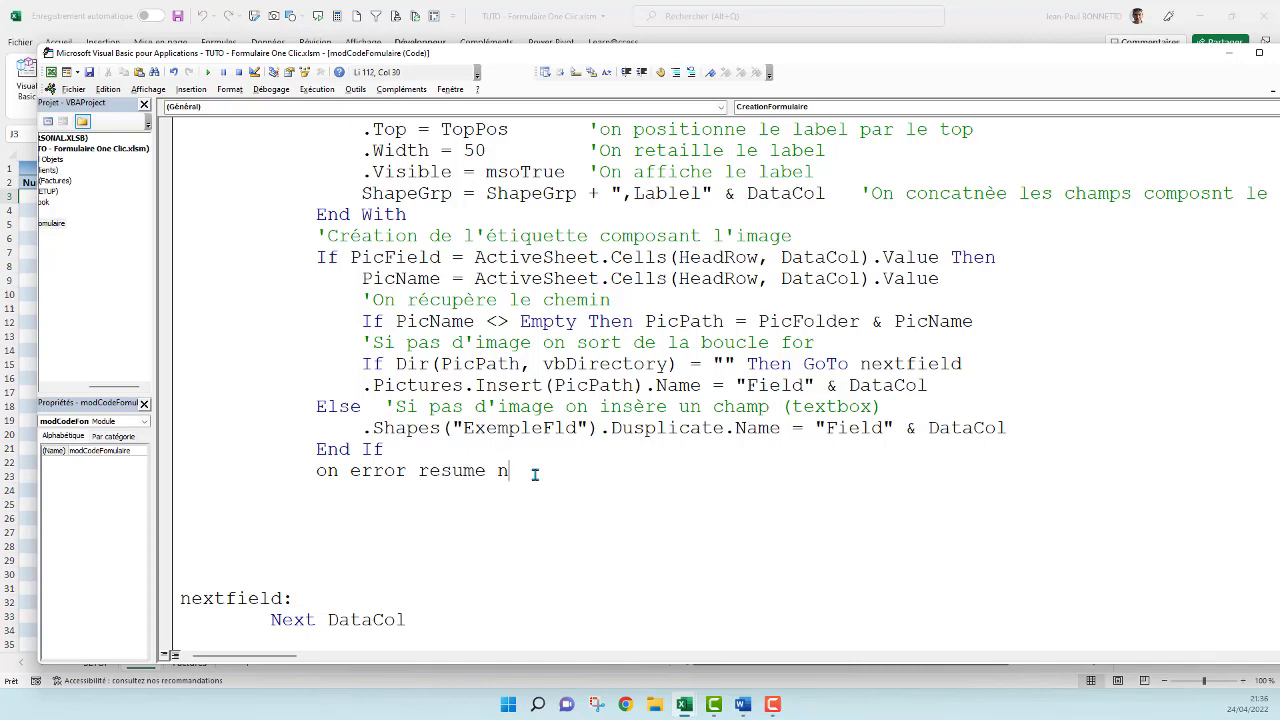
{"action": "type", "text": "ext"}
{"action": "key", "text": "Return"}
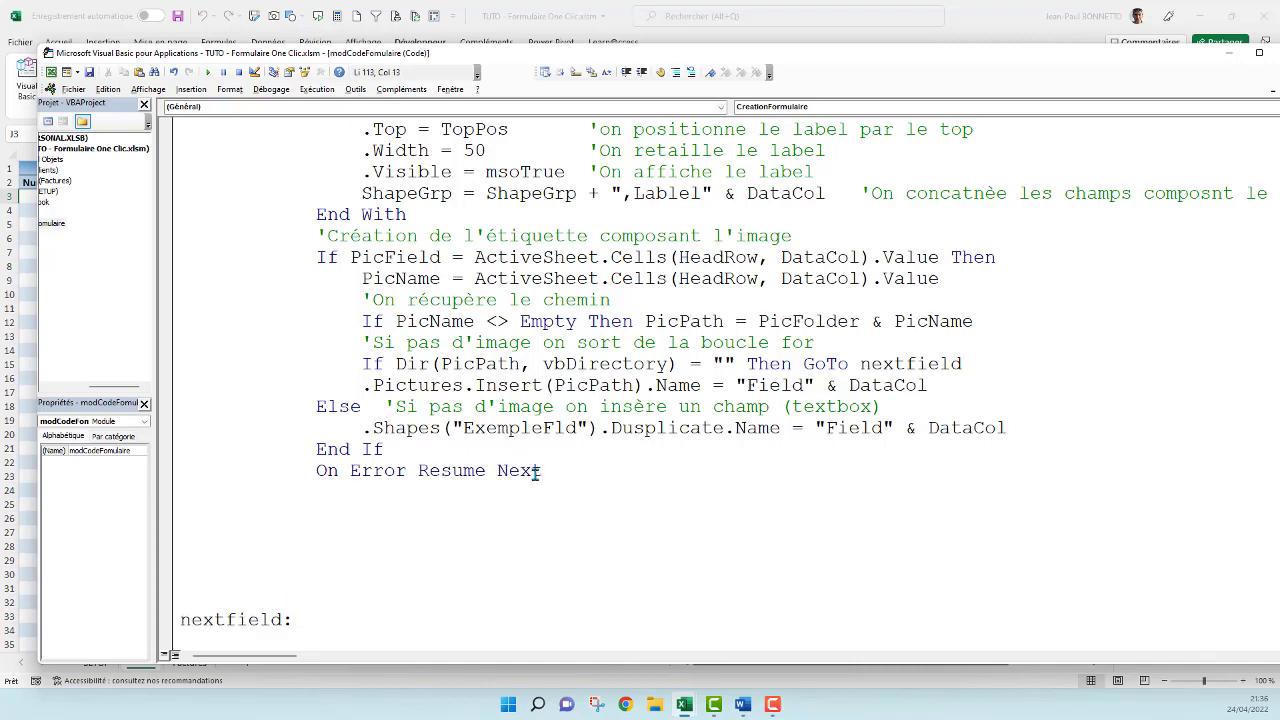
{"action": "scroll", "coordinate": [470, 440], "scroll_direction": "down", "scroll_amount": 2}
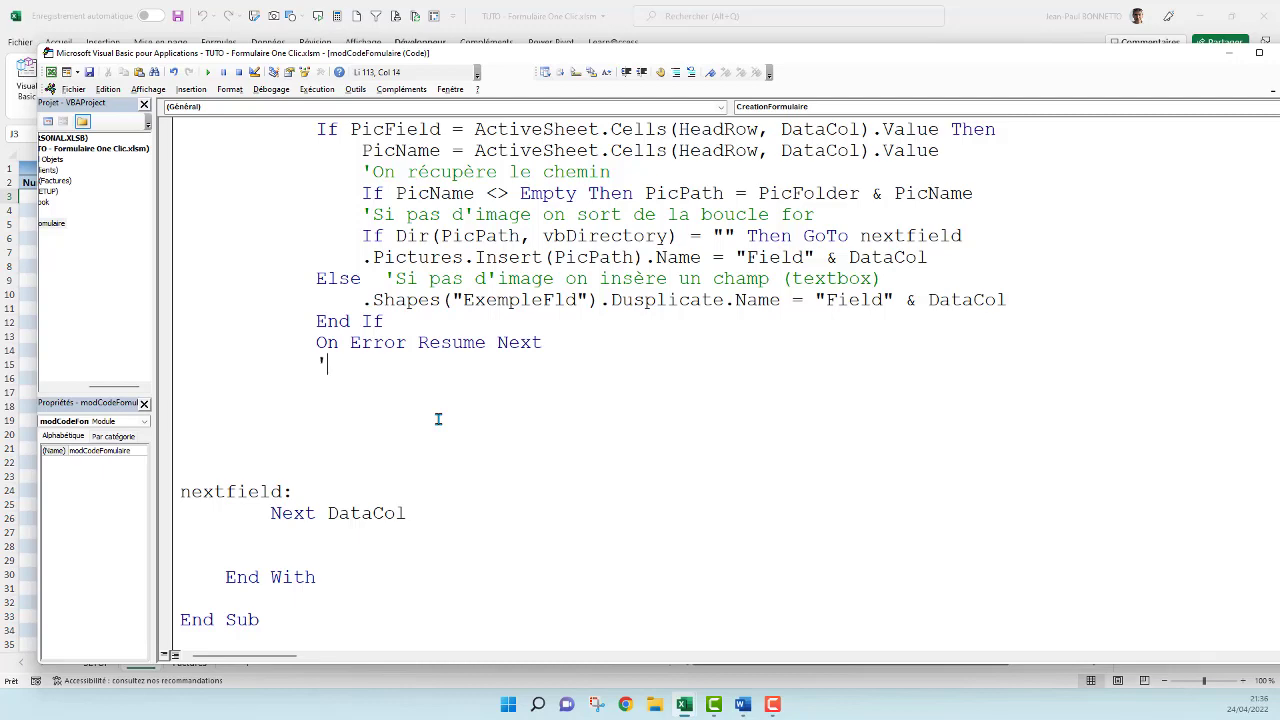
Insert blank lines after the label-duplicating line and after the label's End With.
{"action": "key", "text": "BackSpace"}
{"action": "key", "text": "Return"}
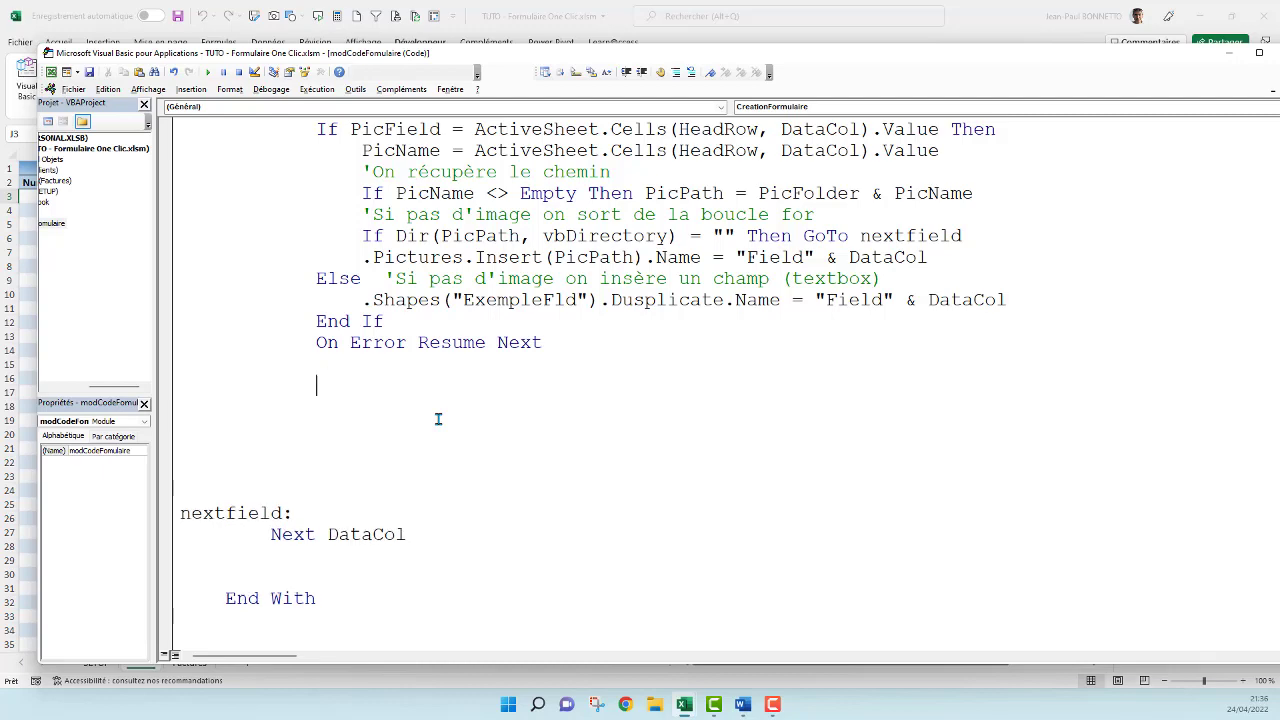
{"action": "scroll", "coordinate": [330, 407], "scroll_direction": "up", "scroll_amount": 4}
{"action": "scroll", "coordinate": [322, 297], "scroll_direction": "up", "scroll_amount": 2}
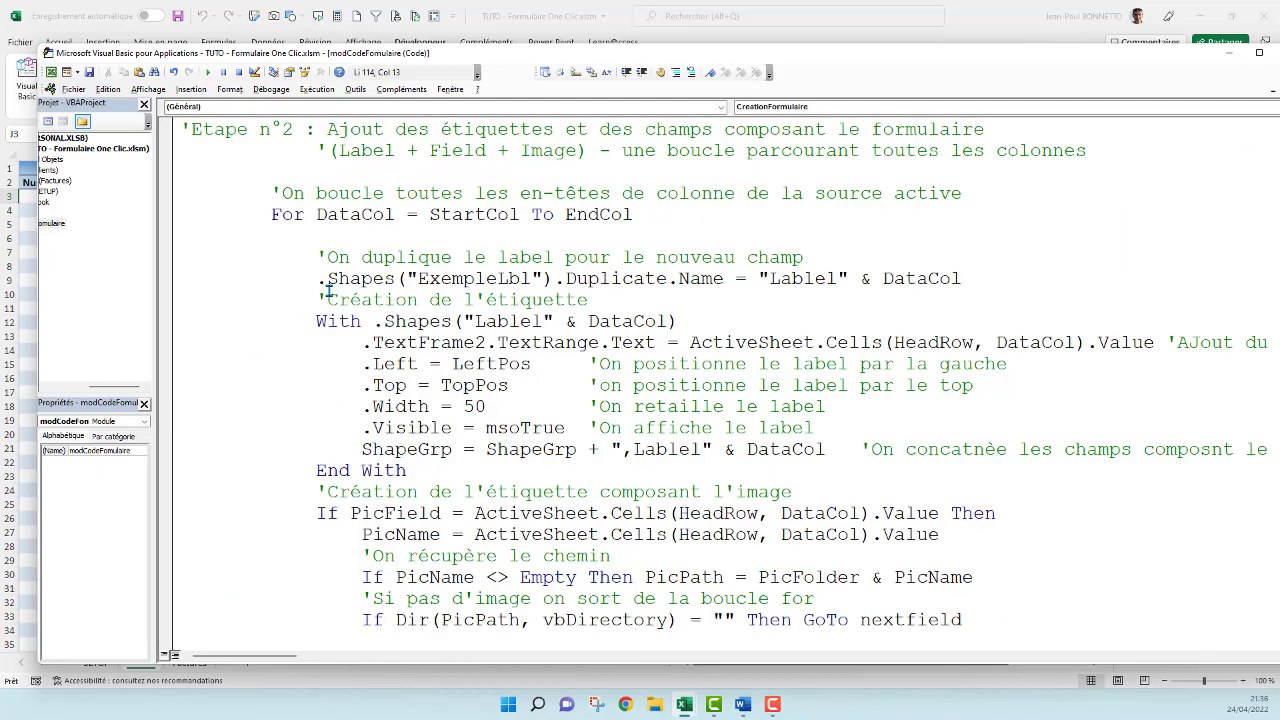
{"action": "left_click", "coordinate": [999, 281]}
{"action": "key", "text": "Return"}
{"action": "left_click", "coordinate": [605, 326]}
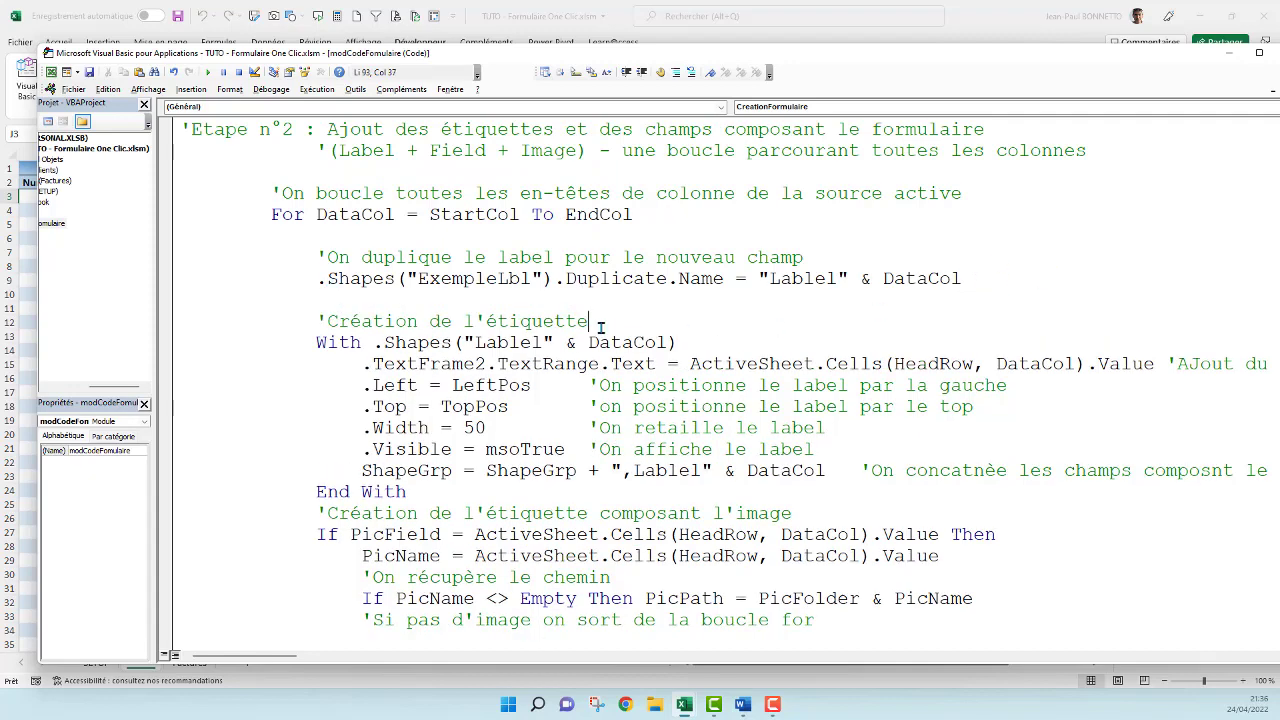
{"action": "scroll", "coordinate": [503, 348], "scroll_direction": "down", "scroll_amount": 1}
{"action": "left_click", "coordinate": [437, 424]}
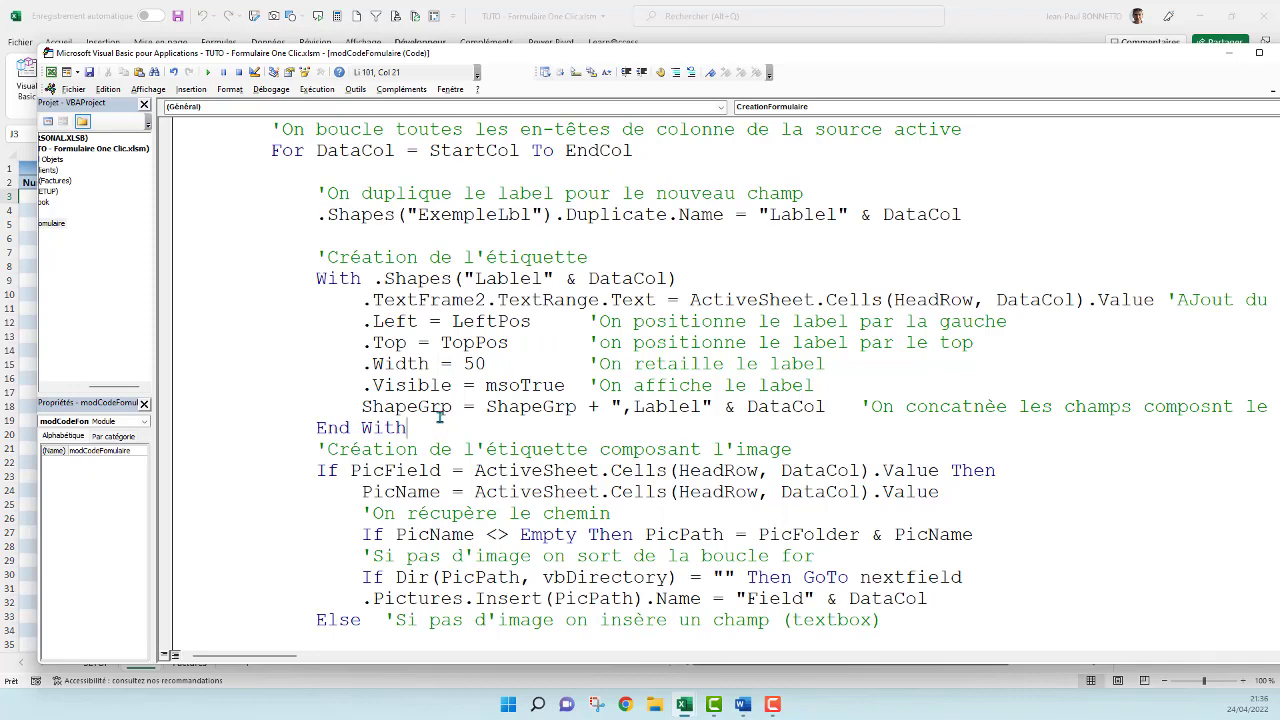
{"action": "key", "text": "Return"}
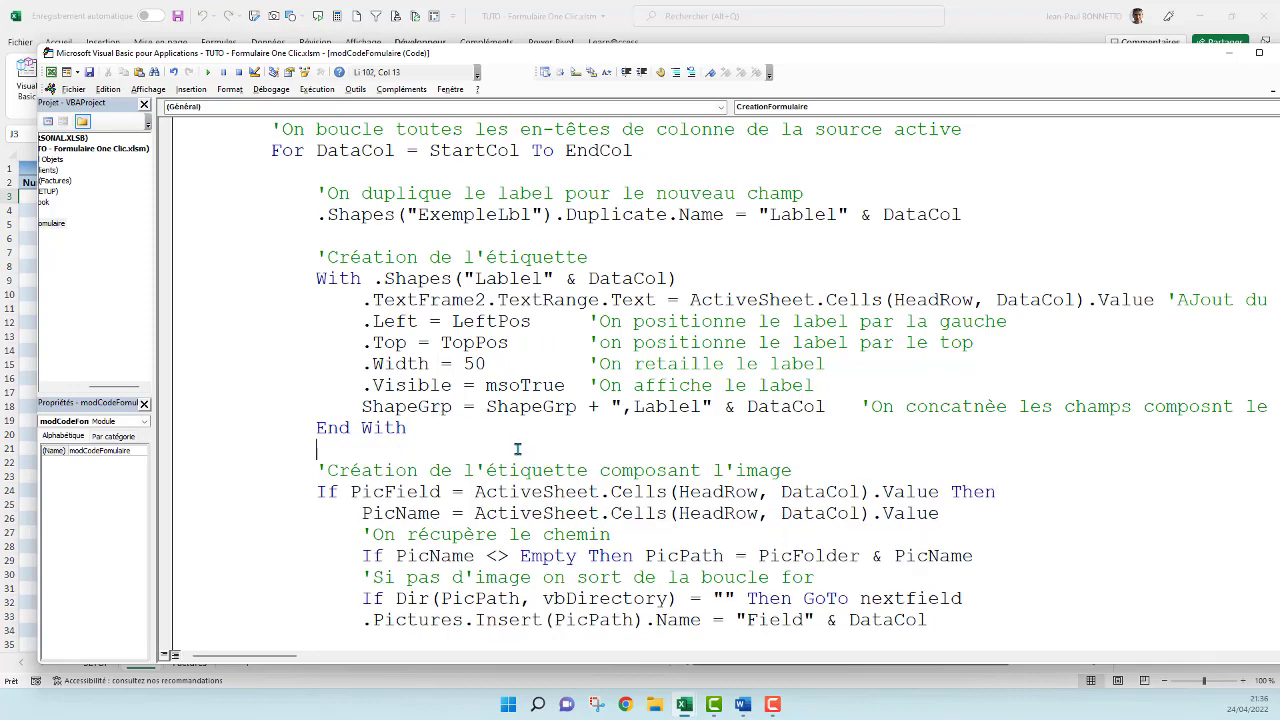
Add the comment 'Création des champs (contenu l'enregistrement - textbox)' below On Error Resume Next.
{"action": "scroll", "coordinate": [516, 445], "scroll_direction": "down", "scroll_amount": 3}
{"action": "left_click", "coordinate": [330, 540]}
{"action": "type", "text": "'"}
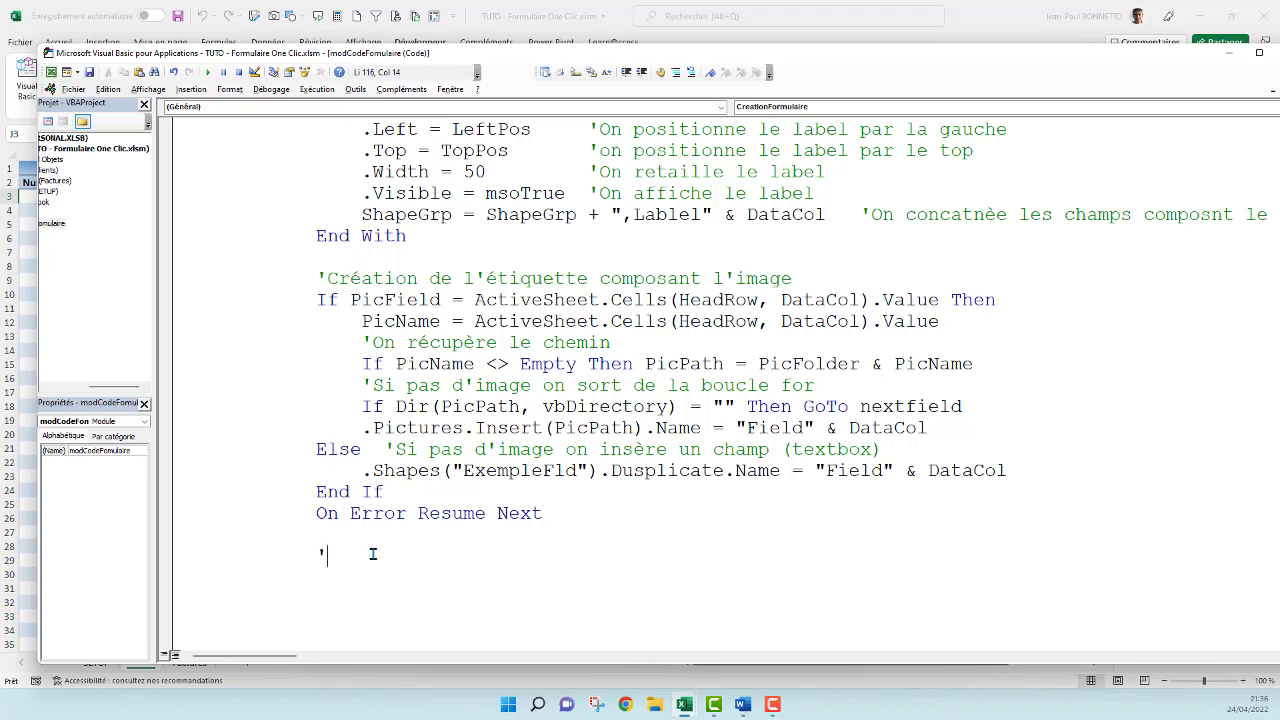
{"action": "type", "text": "Cré"}
{"action": "type", "text": "ation de"}
{"action": "type", "text": "s champs "}
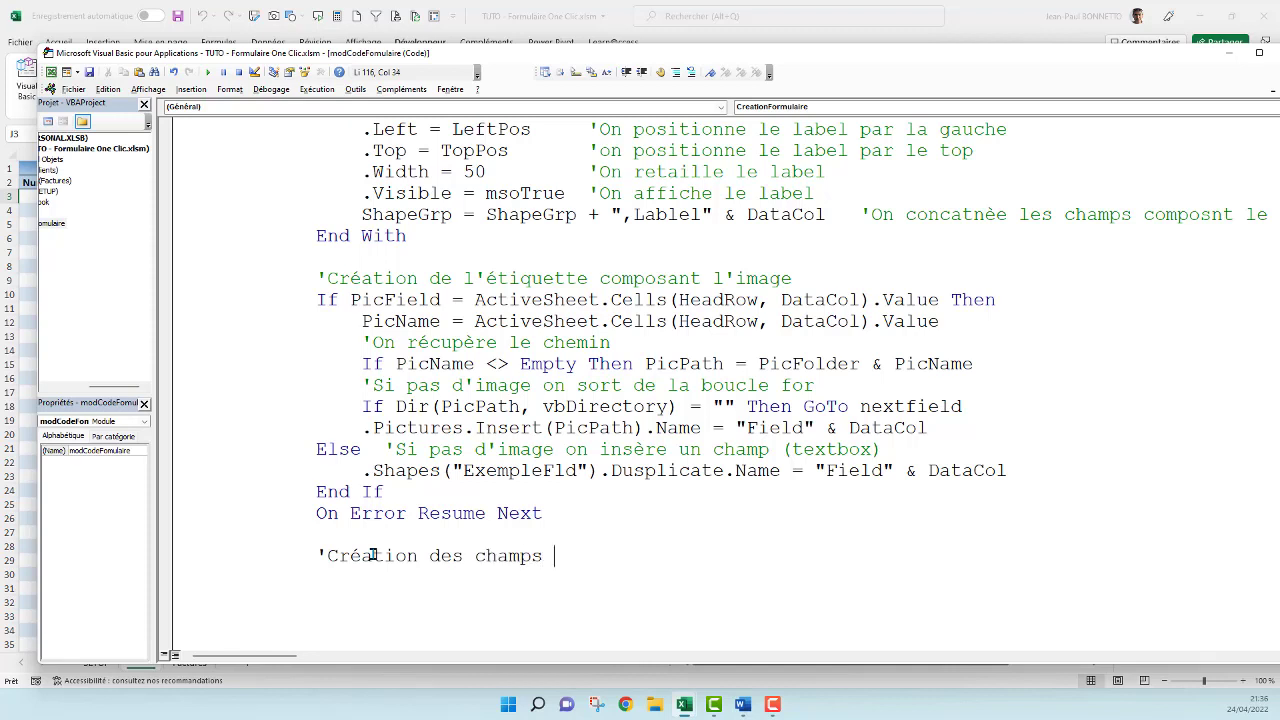
{"action": "type", "text": "("}
{"action": "type", "text": "conten"}
{"action": "type", "text": "u "}
{"action": "type", "text": "le"}
{"action": "key", "text": "BackSpace"}
{"action": "type", "text": "'ente"}
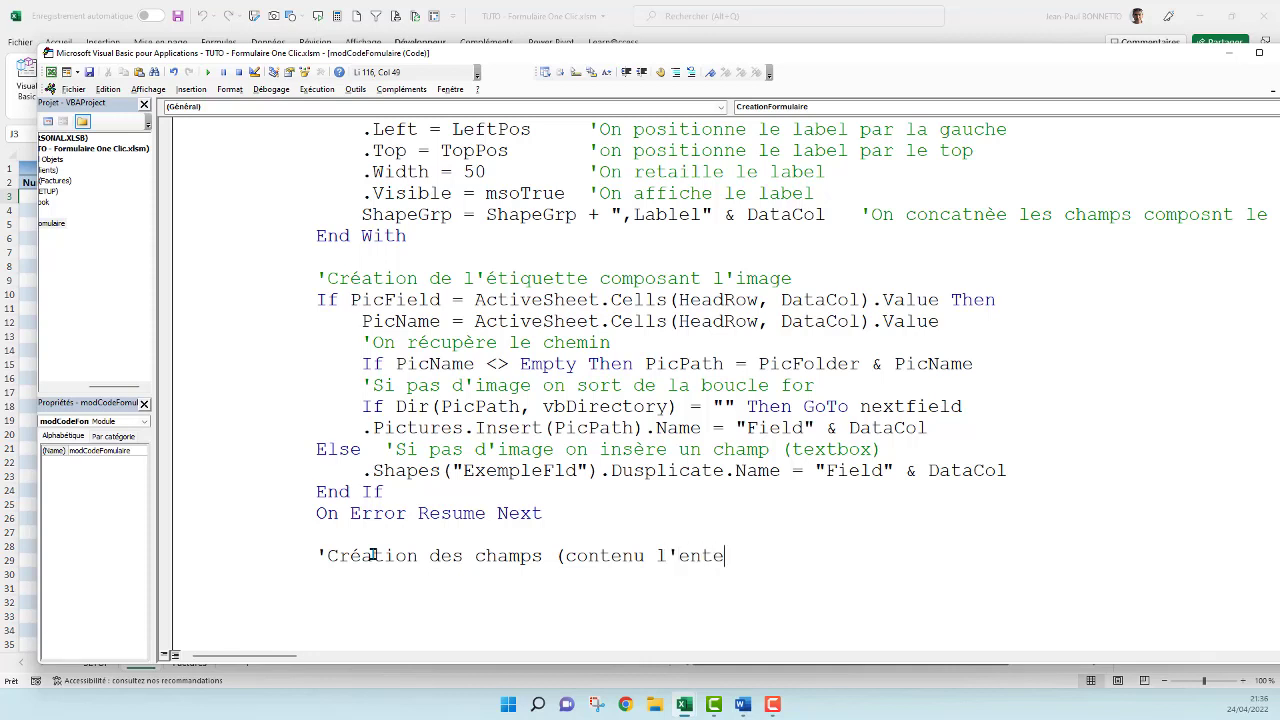
{"action": "key", "text": "BackSpace"}
{"action": "key", "text": "BackSpace"}
{"action": "type", "text": "registre"}
{"action": "type", "text": "ùe"}
{"action": "key", "text": "BackSpace"}
{"action": "key", "text": "BackSpace"}
{"action": "type", "text": "ment - t"}
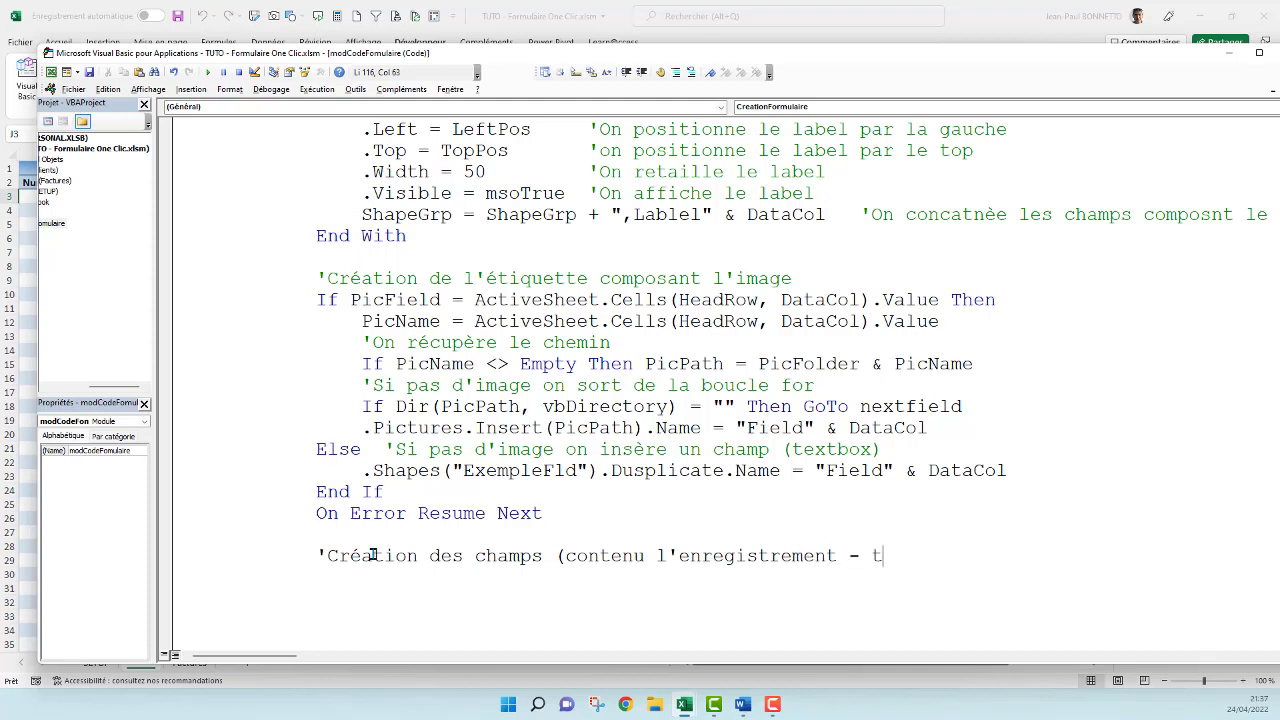
{"action": "type", "text": "ext"}
{"action": "type", "text": "box)"}
{"action": "key", "text": "Return"}
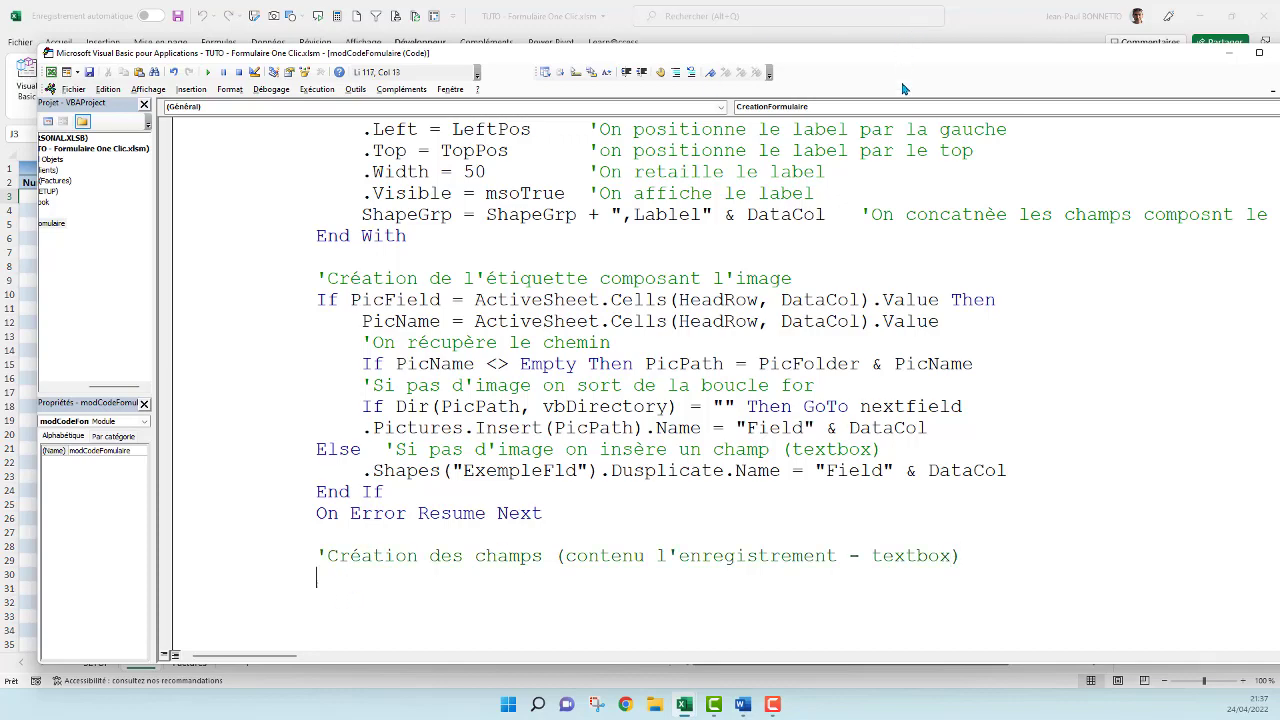
Fix 'Dusplicate' to 'Duplicate' and check the Field names on the picture and textbox lines.
{"action": "left_click_drag", "start_coordinate": [906, 53], "coordinate": [933, 305]}
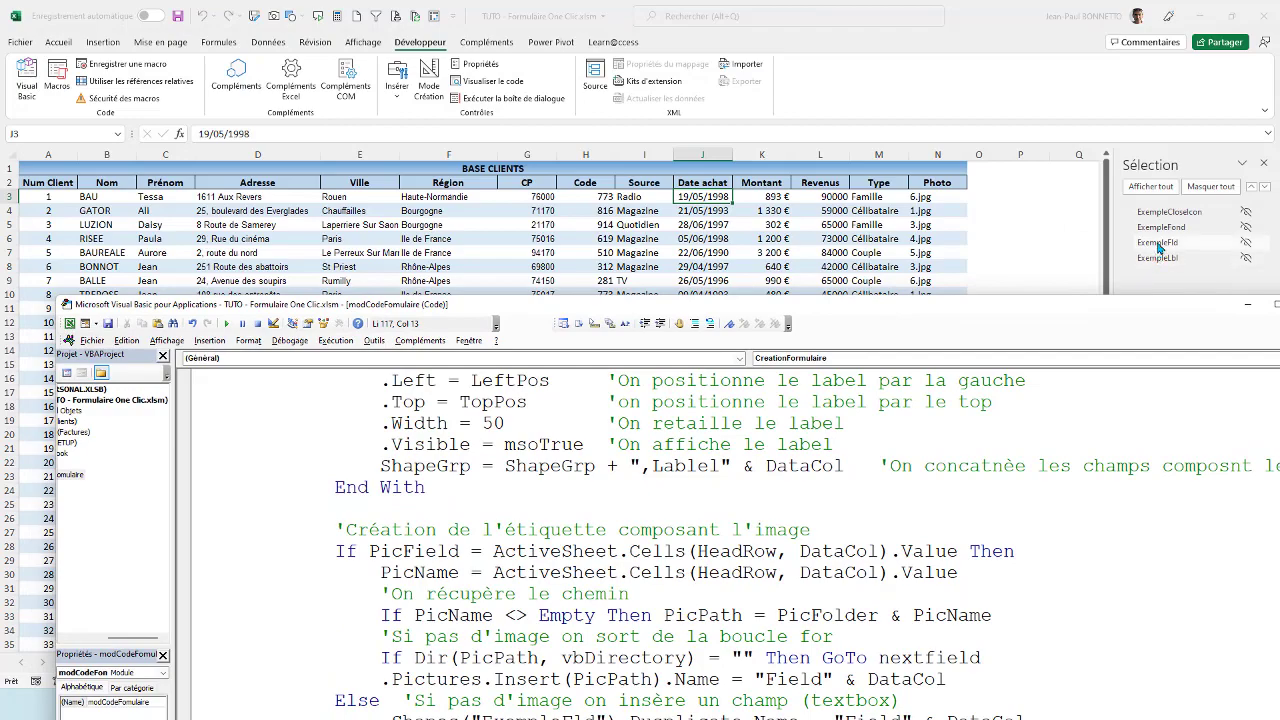
{"action": "left_click_drag", "start_coordinate": [975, 306], "coordinate": [949, 27]}
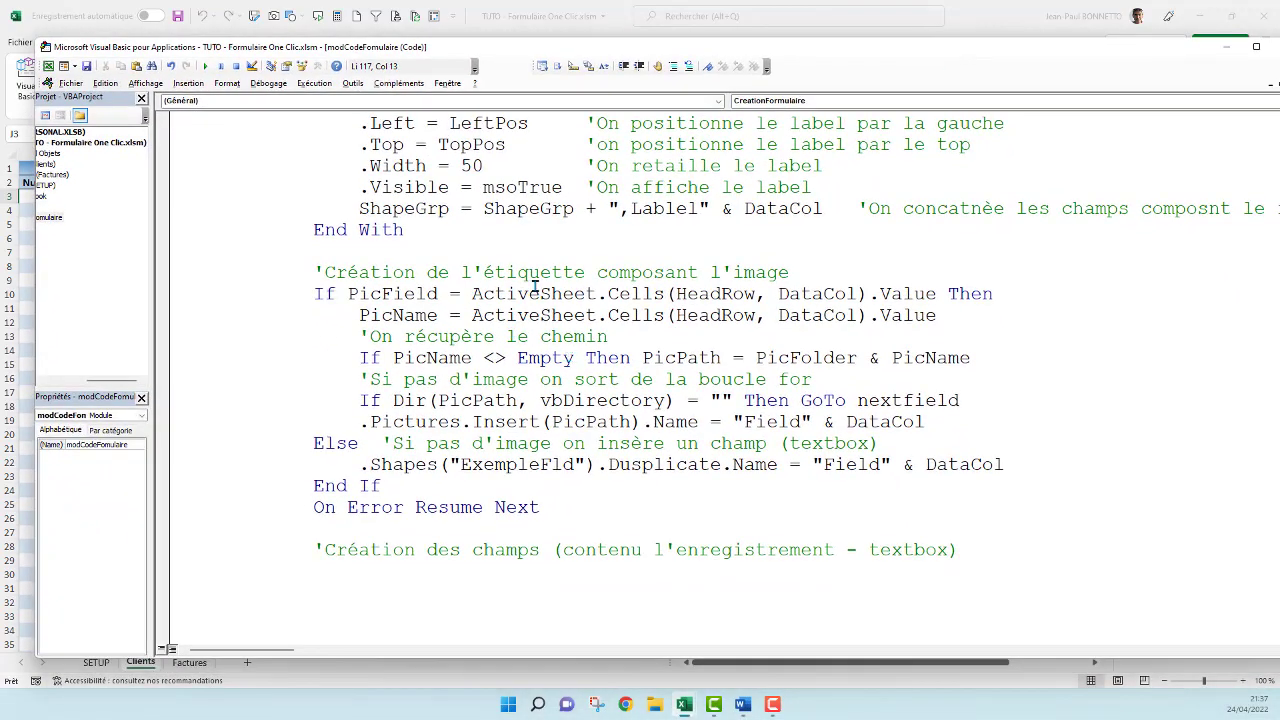
{"action": "scroll", "coordinate": [533, 288], "scroll_direction": "down", "scroll_amount": 1}
{"action": "scroll", "coordinate": [520, 215], "scroll_direction": "down", "scroll_amount": 1}
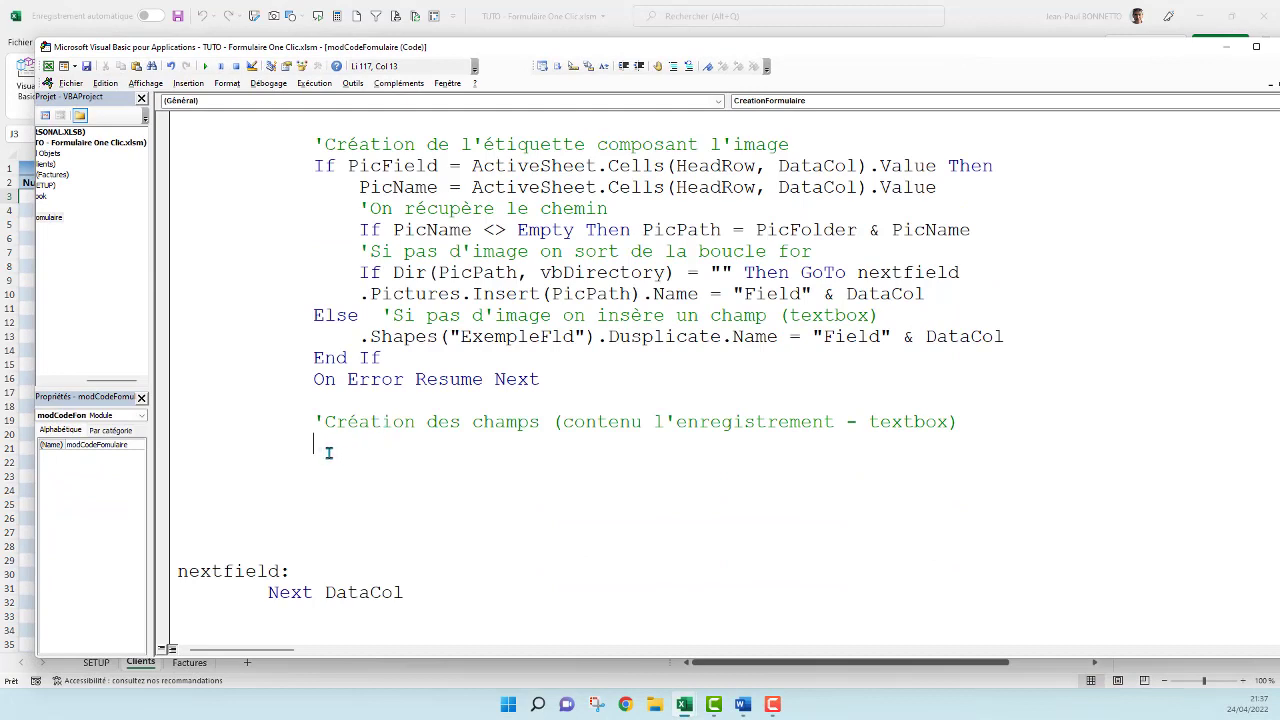
{"action": "left_click", "coordinate": [640, 336]}
{"action": "key", "text": "BackSpace"}
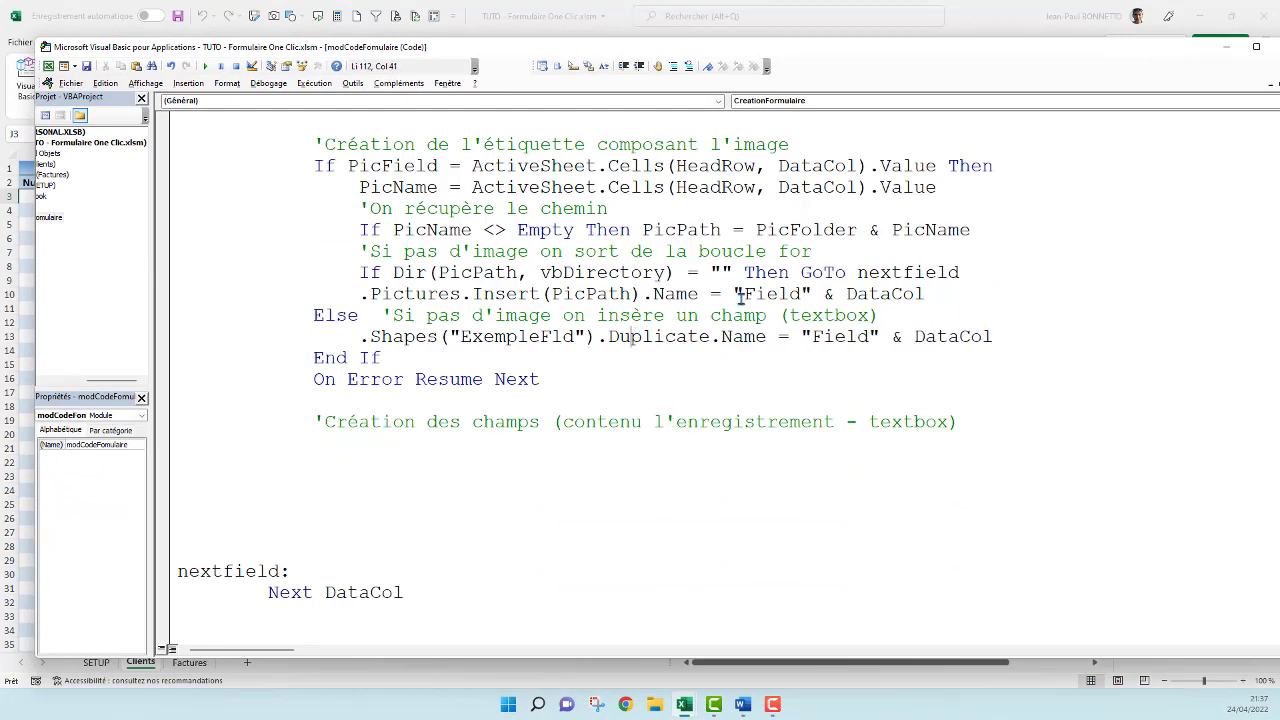
{"action": "left_click", "coordinate": [738, 295]}
{"action": "left_click", "coordinate": [852, 336]}
{"action": "left_click", "coordinate": [313, 440]}
{"action": "scroll", "coordinate": [300, 230], "scroll_direction": "up", "scroll_amount": 3}
{"action": "scroll", "coordinate": [266, 224], "scroll_direction": "up", "scroll_amount": 1}
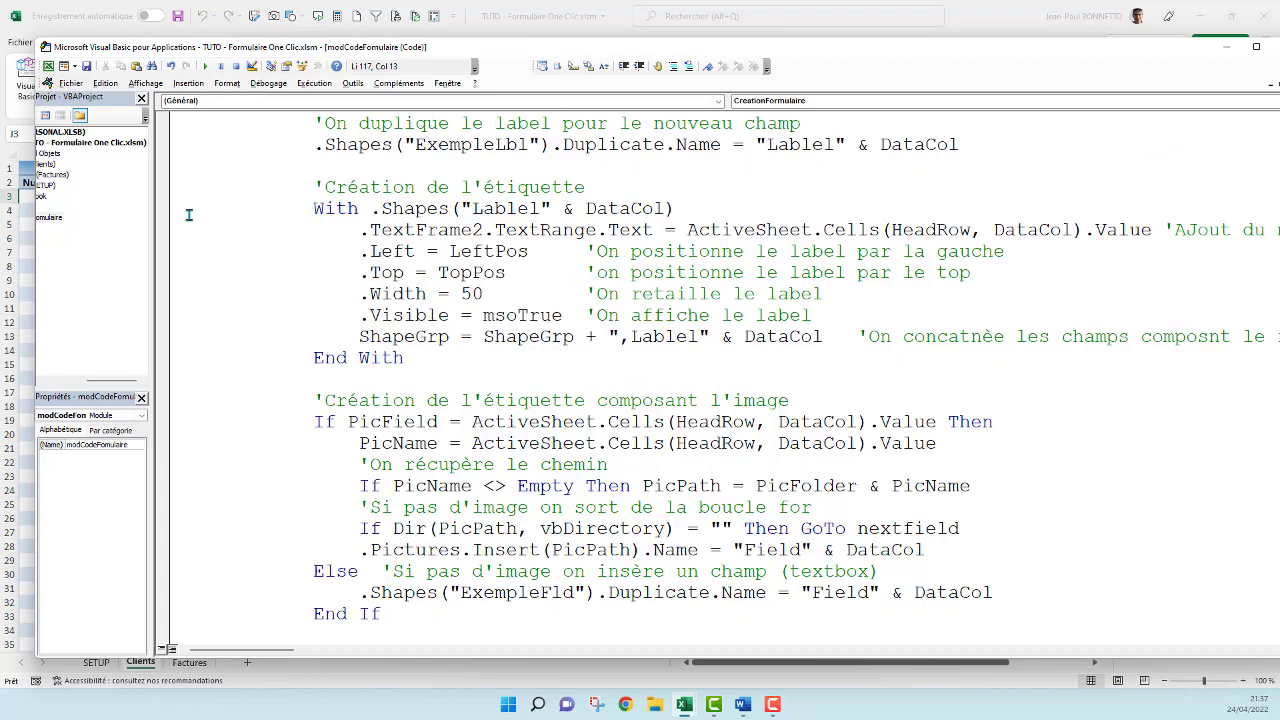
Copy the label's With … End With block onto the blank line under the fields comment.
{"action": "left_click_drag", "start_coordinate": [186, 210], "coordinate": [632, 352]}
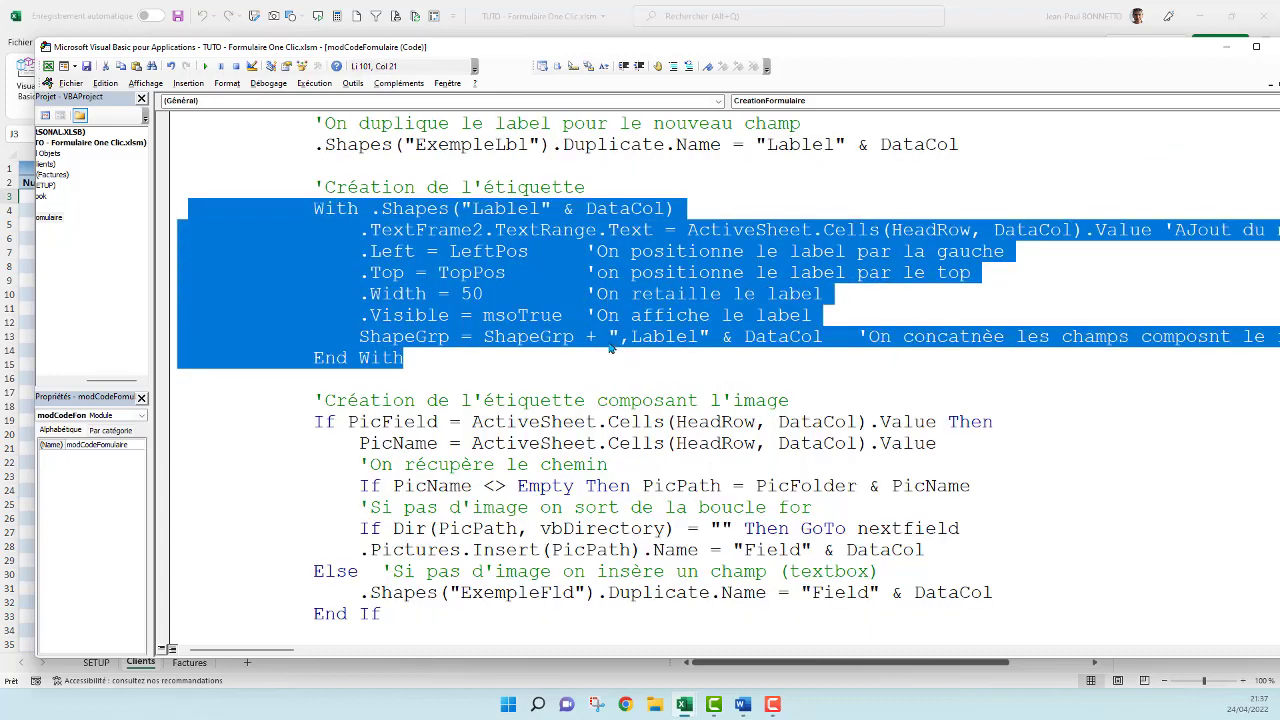
{"action": "scroll", "coordinate": [350, 278], "scroll_direction": "down", "scroll_amount": 4}
{"action": "scroll", "coordinate": [345, 276], "scroll_direction": "down", "scroll_amount": 2}
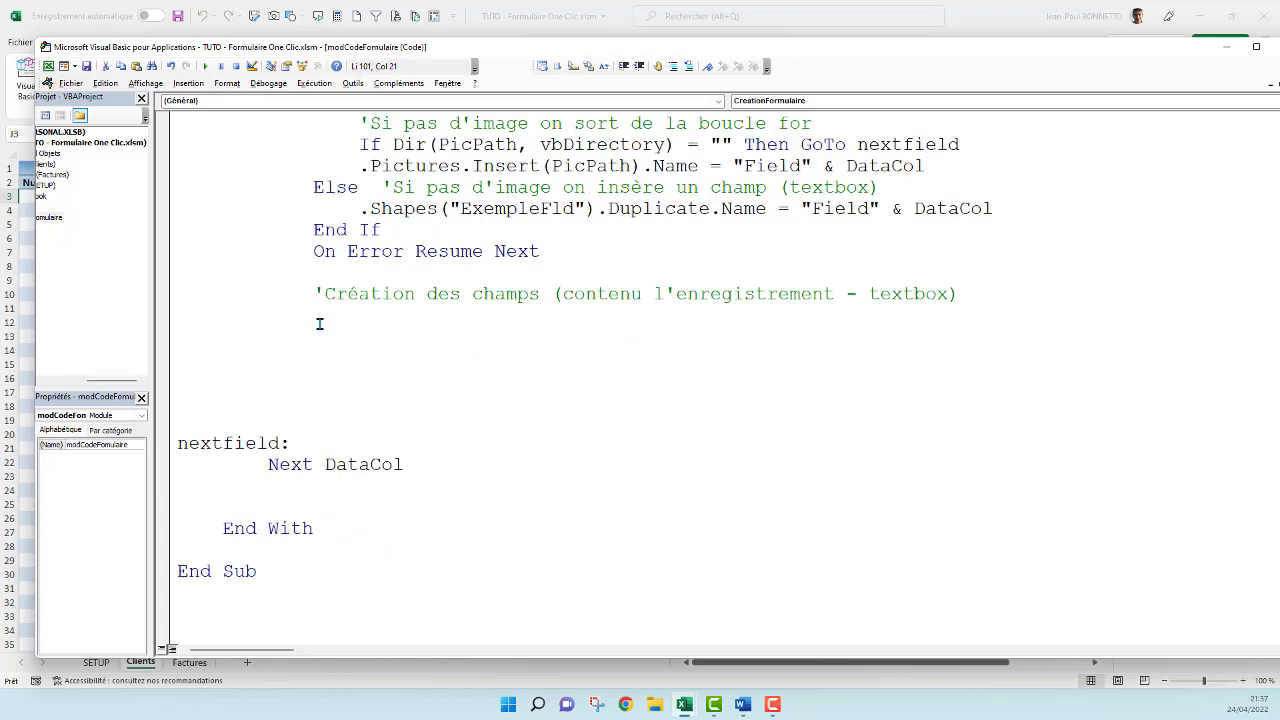
{"action": "left_click", "coordinate": [179, 314]}
{"action": "key", "text": "ctrl+v"}
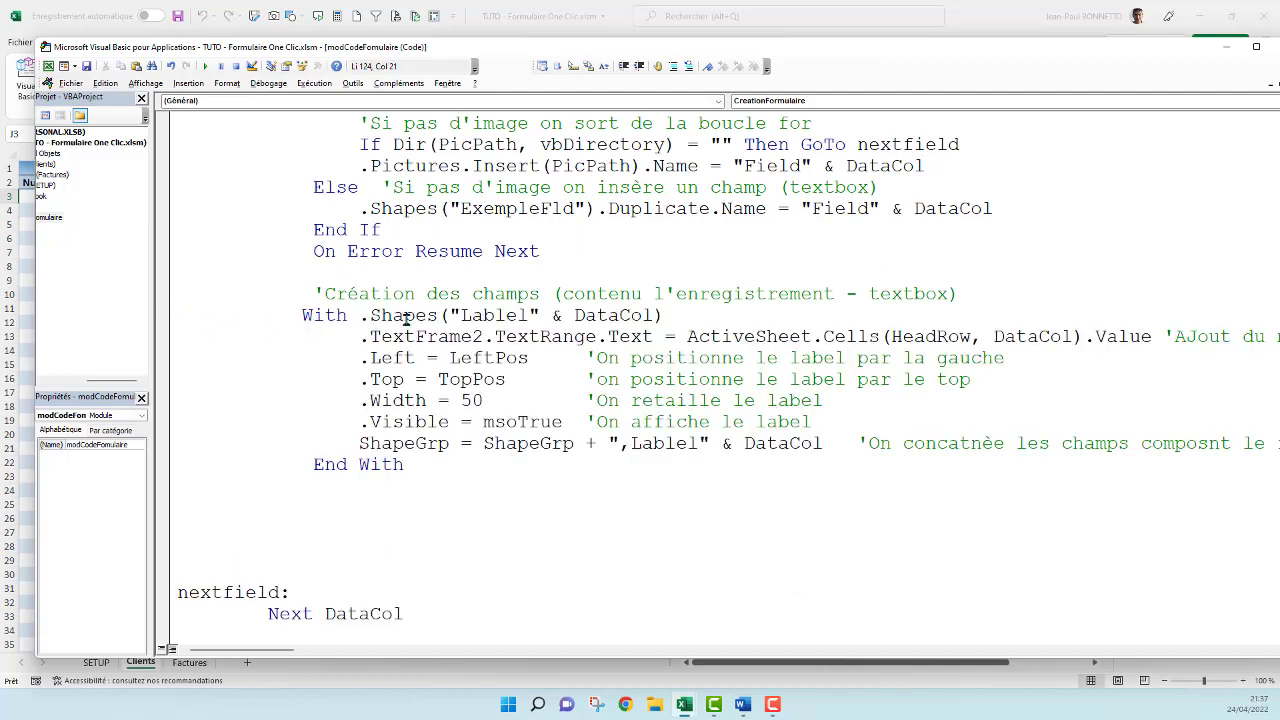
Rename the pasted block's shape from Lablel to Field so it targets "Field" & DataCol.
{"action": "left_click_drag", "start_coordinate": [527, 315], "coordinate": [460, 315]}
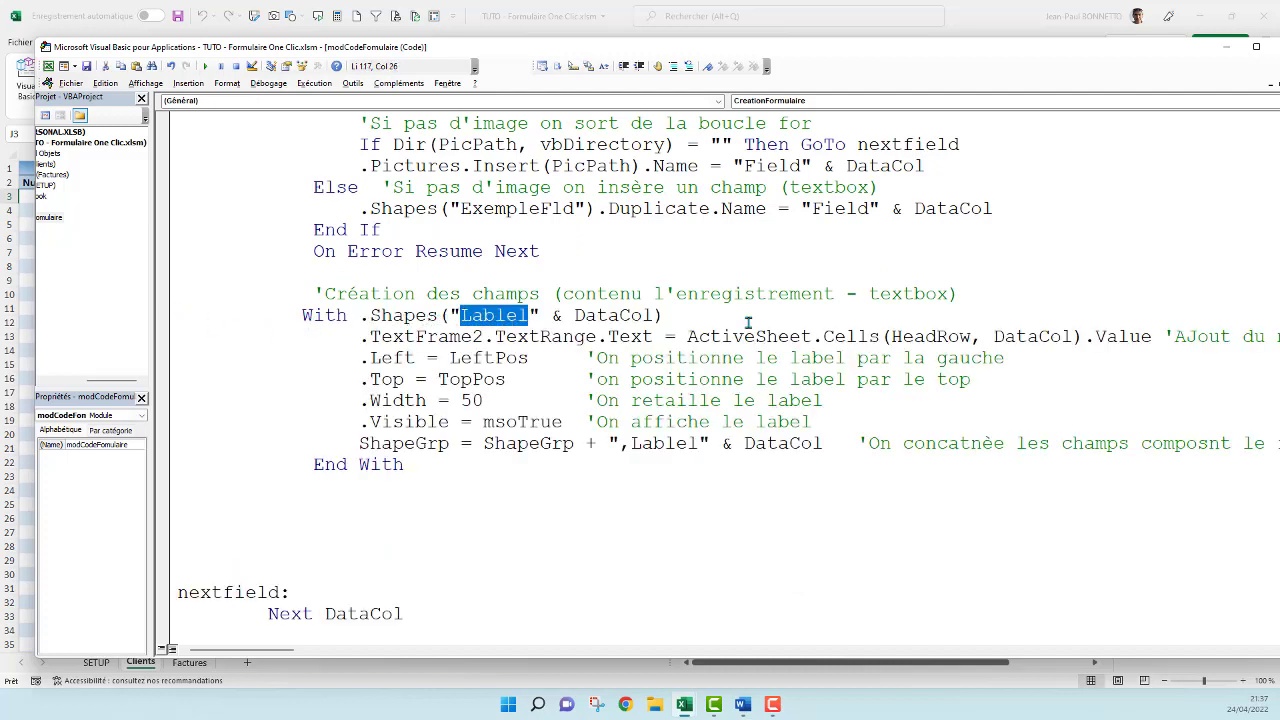
{"action": "type", "text": "F"}
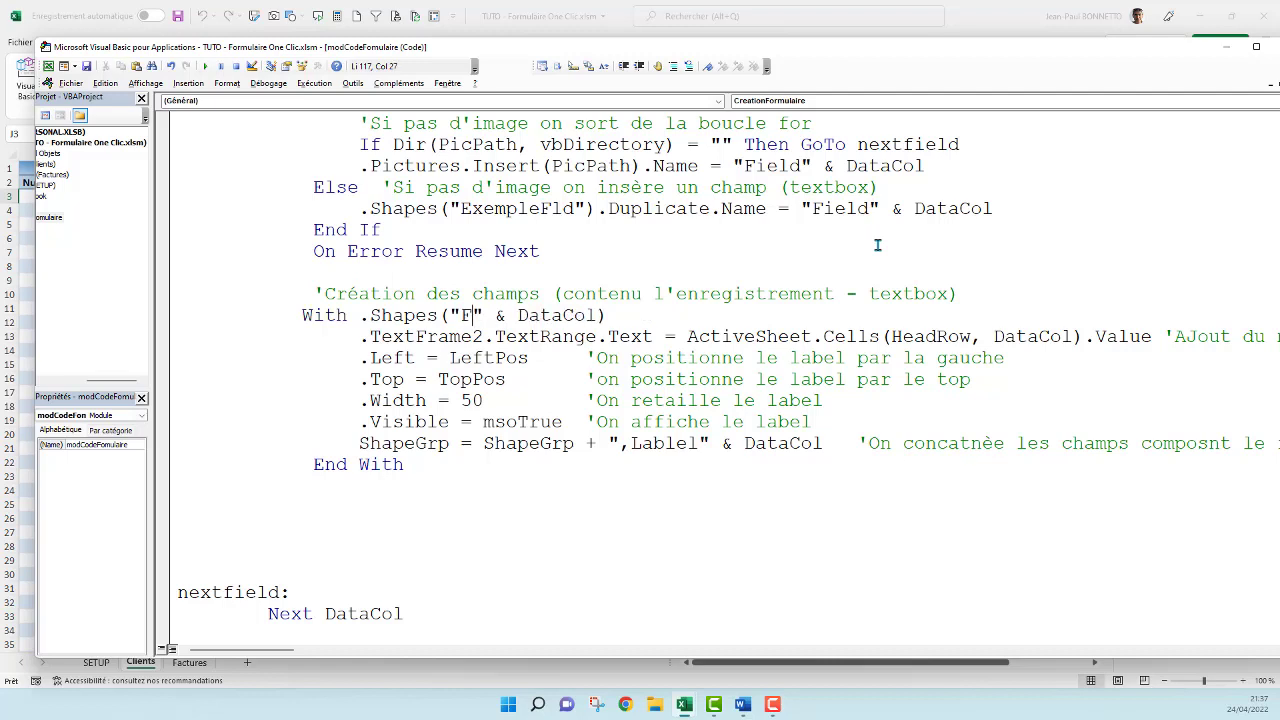
{"action": "type", "text": "ield"}
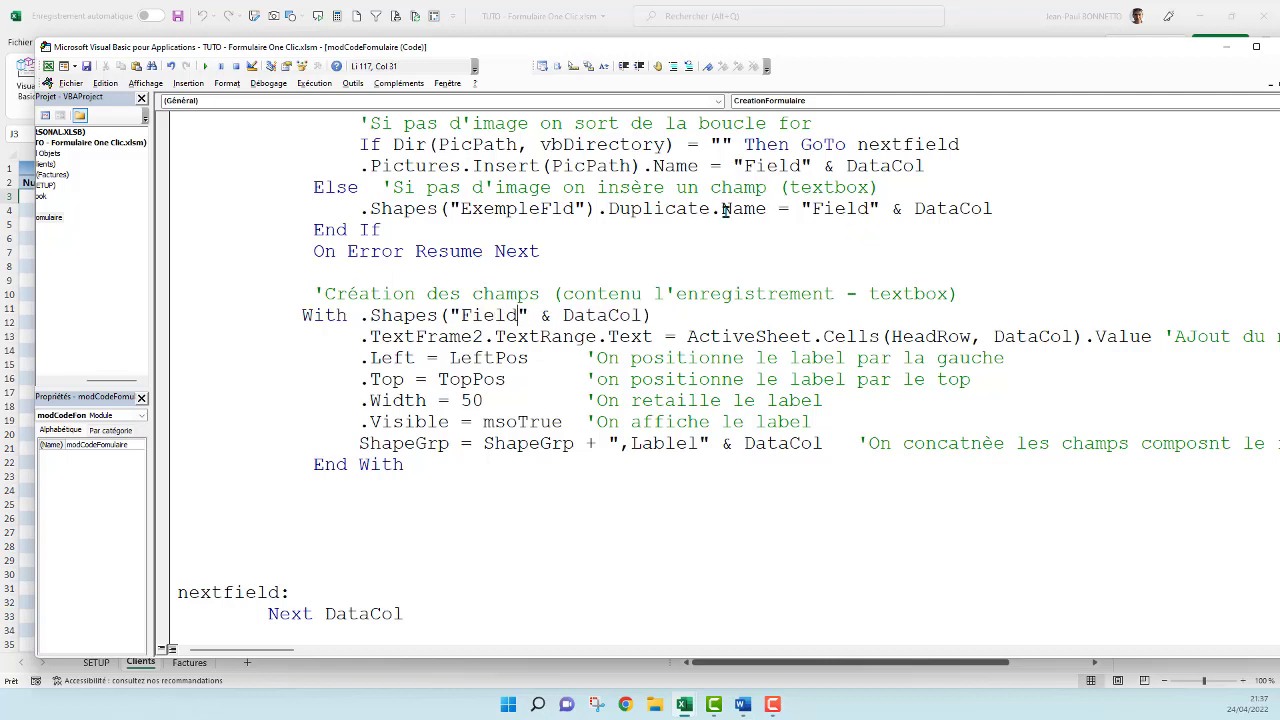
{"action": "left_click", "coordinate": [621, 315]}
{"action": "left_click", "coordinate": [404, 358]}
{"action": "left_click", "coordinate": [551, 358]}
{"action": "double_click", "coordinate": [754, 50]}
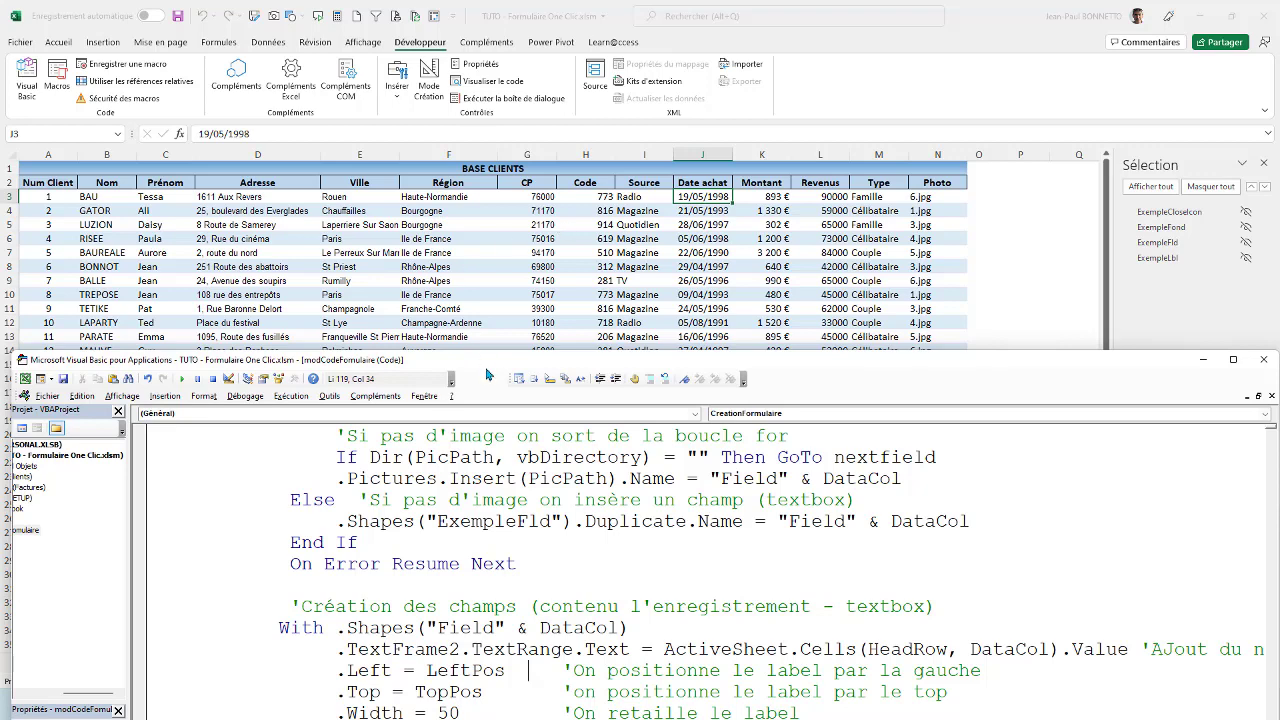
Reword the Field block's .Left comment to 'On positionne le champ Field'.
{"action": "mouse_move", "coordinate": [906, 362]}
{"action": "left_mouse_down"}
{"action": "mouse_move", "coordinate": [880, 118]}
{"action": "mouse_move", "coordinate": [892, 84]}
{"action": "left_mouse_up"}
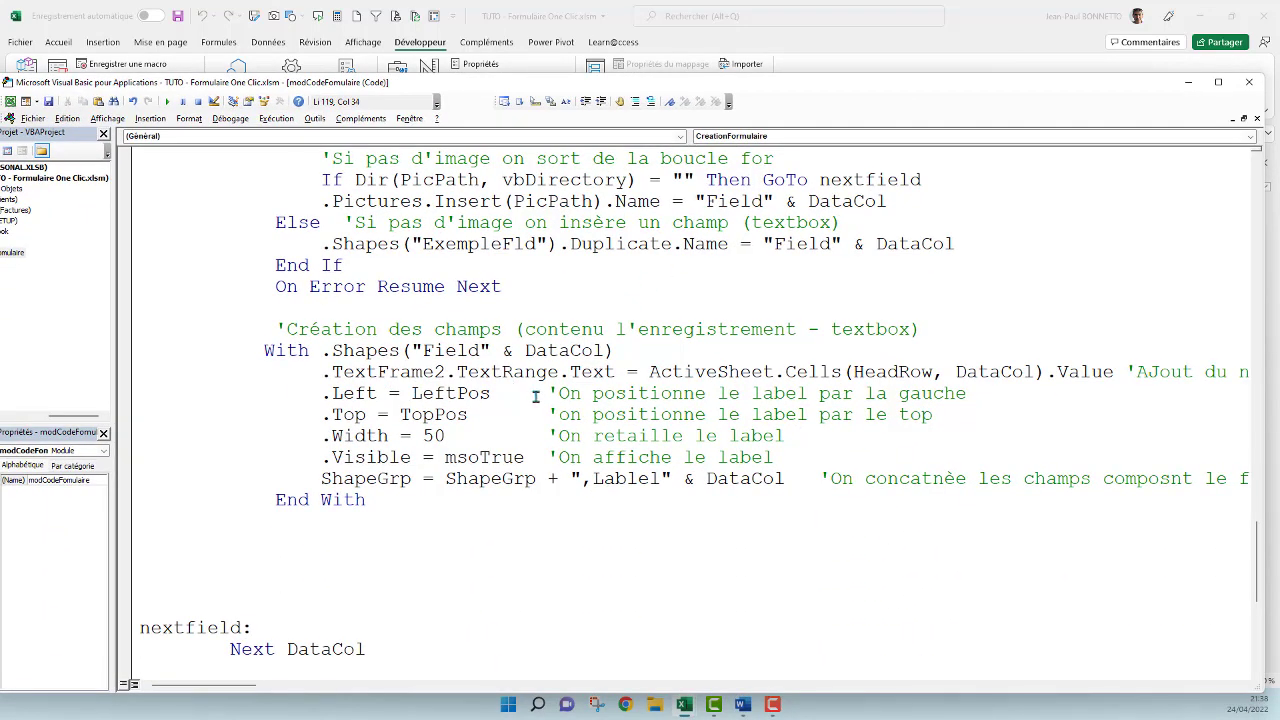
{"action": "left_click_drag", "start_coordinate": [983, 394], "coordinate": [752, 399]}
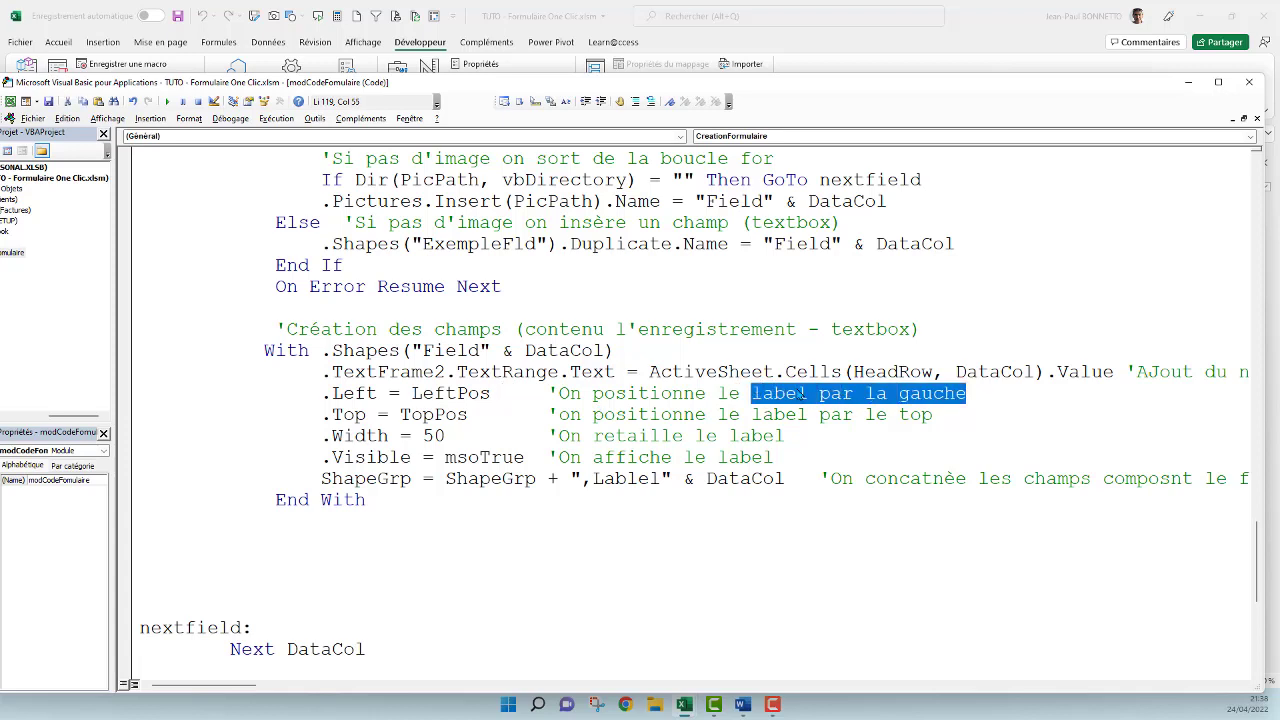
{"action": "type", "text": "champ"}
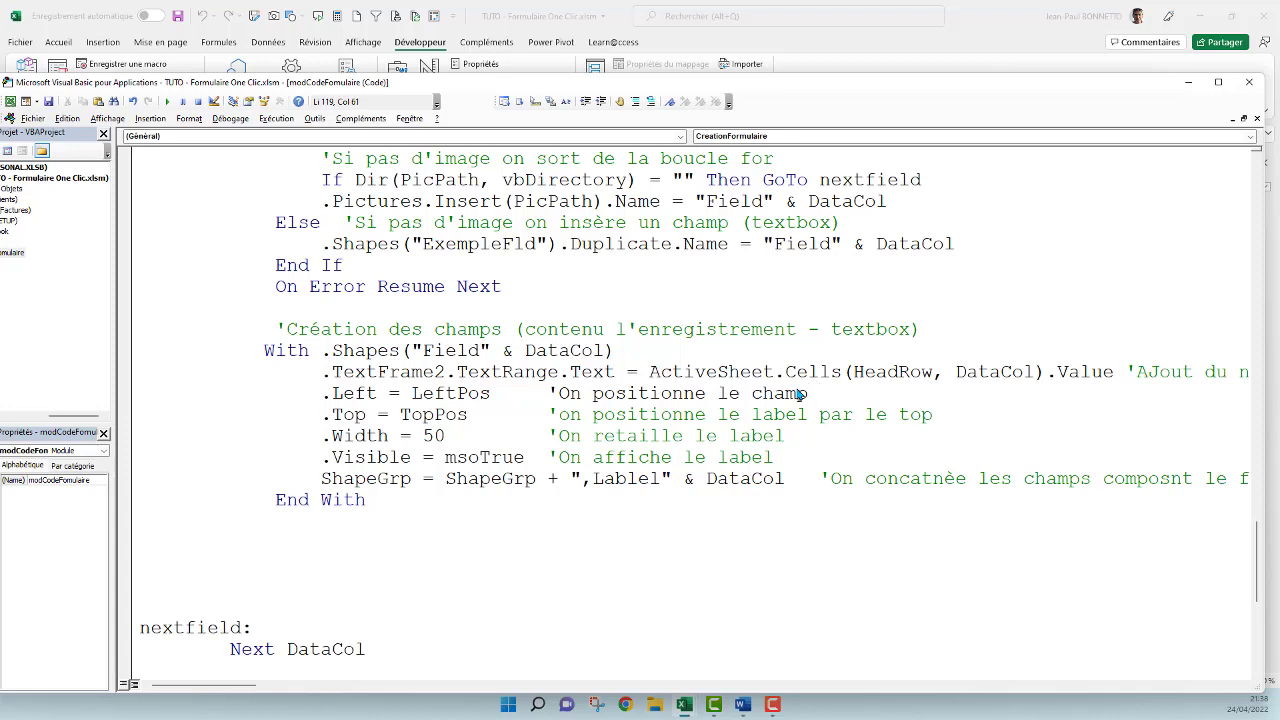
{"action": "type", "text": " Fiel"}
{"action": "type", "text": "d"}
{"action": "left_click", "coordinate": [719, 392]}
{"action": "left_click_drag", "start_coordinate": [491, 395], "coordinate": [503, 395]}
{"action": "left_click", "coordinate": [522, 371]}
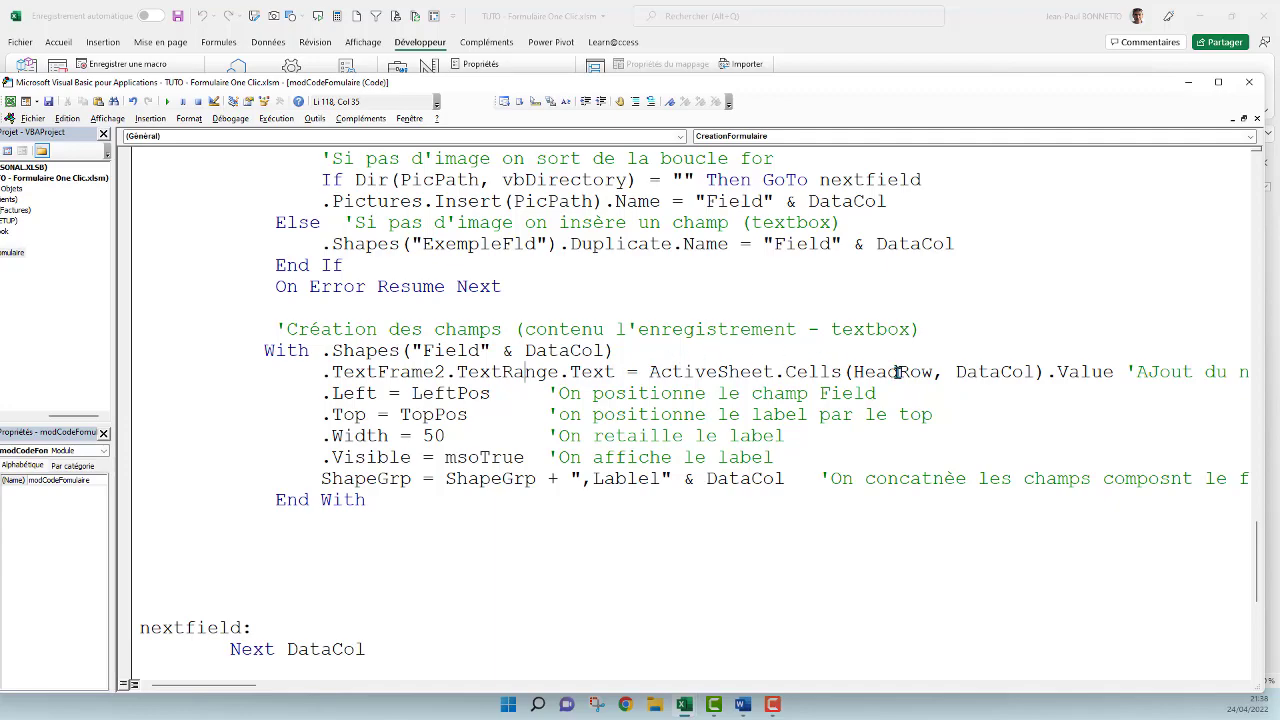
{"action": "left_click_drag", "start_coordinate": [898, 372], "coordinate": [853, 372]}
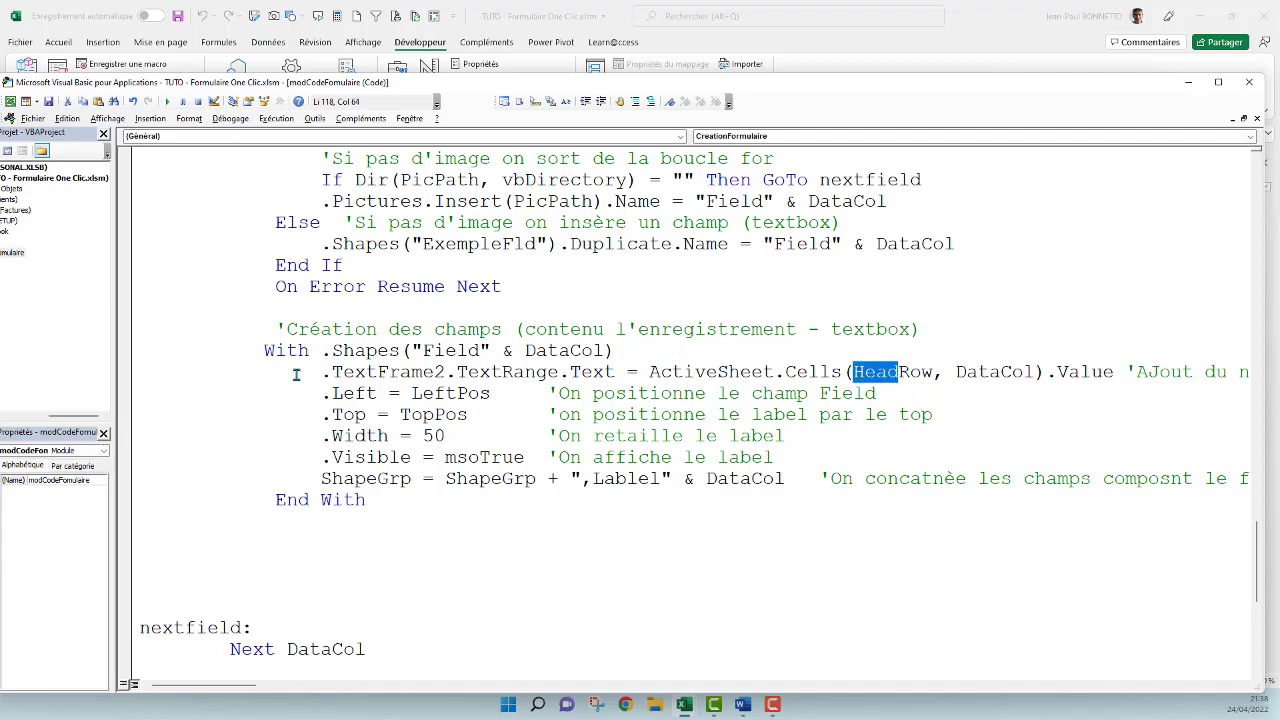
Scroll up and highlight ActRow to check where the variable is defined.
{"action": "scroll", "coordinate": [296, 374], "scroll_direction": "up", "scroll_amount": 5}
{"action": "scroll", "coordinate": [302, 340], "scroll_direction": "up", "scroll_amount": 5}
{"action": "scroll", "coordinate": [308, 336], "scroll_direction": "up", "scroll_amount": 3}
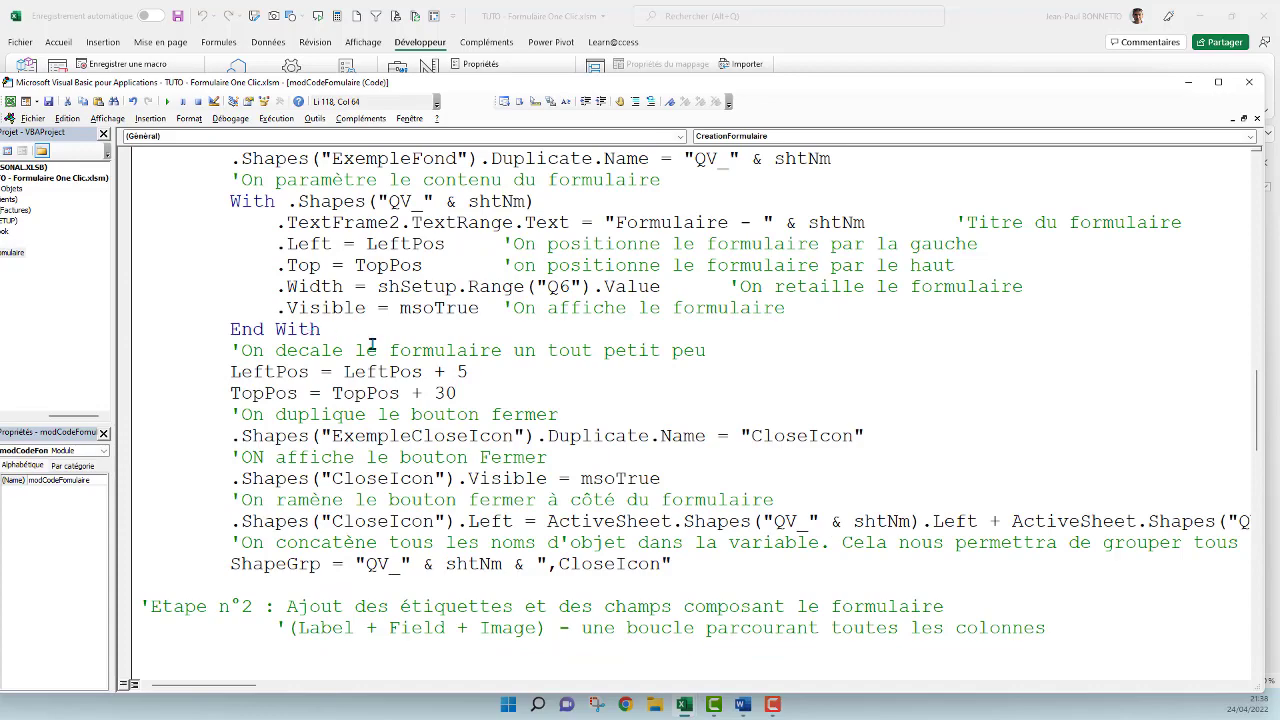
{"action": "scroll", "coordinate": [371, 346], "scroll_direction": "up", "scroll_amount": 4}
{"action": "scroll", "coordinate": [365, 343], "scroll_direction": "up", "scroll_amount": 1}
{"action": "scroll", "coordinate": [358, 340], "scroll_direction": "up", "scroll_amount": 2}
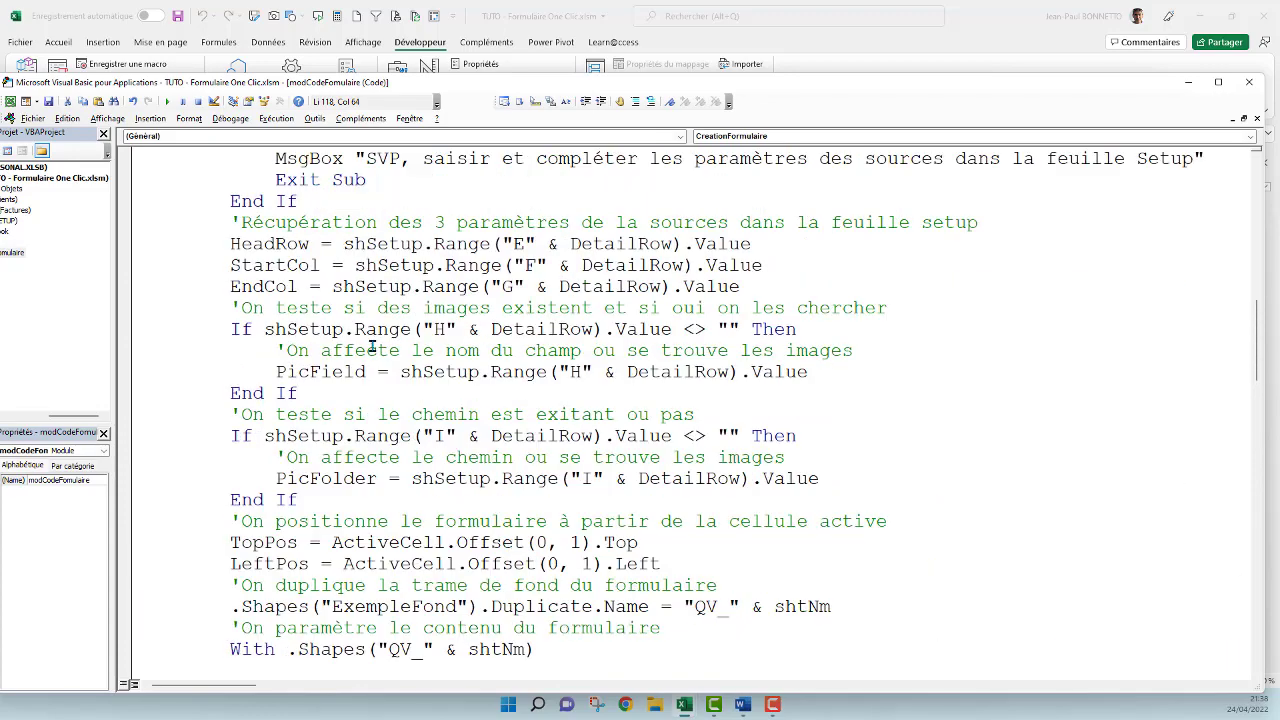
{"action": "scroll", "coordinate": [352, 337], "scroll_direction": "up", "scroll_amount": 1}
{"action": "scroll", "coordinate": [344, 328], "scroll_direction": "up", "scroll_amount": 2}
{"action": "scroll", "coordinate": [336, 318], "scroll_direction": "up", "scroll_amount": 2}
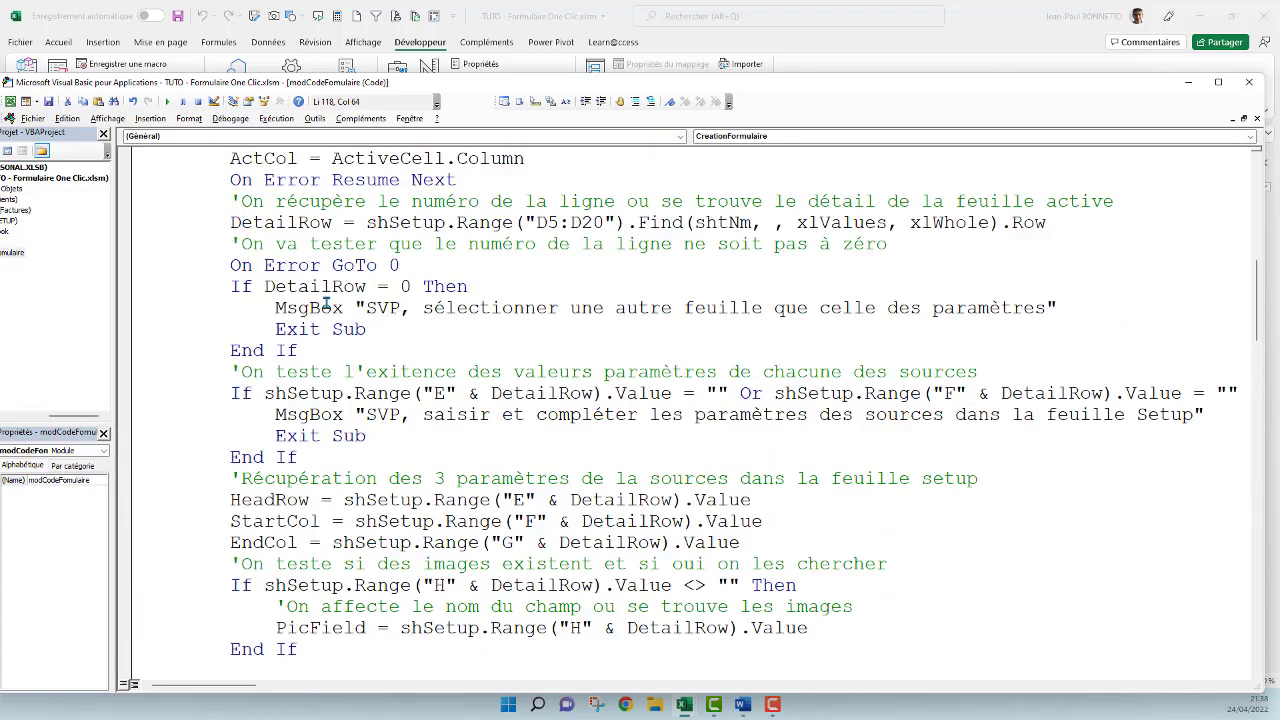
{"action": "scroll", "coordinate": [328, 307], "scroll_direction": "up", "scroll_amount": 2}
{"action": "double_click", "coordinate": [270, 203]}
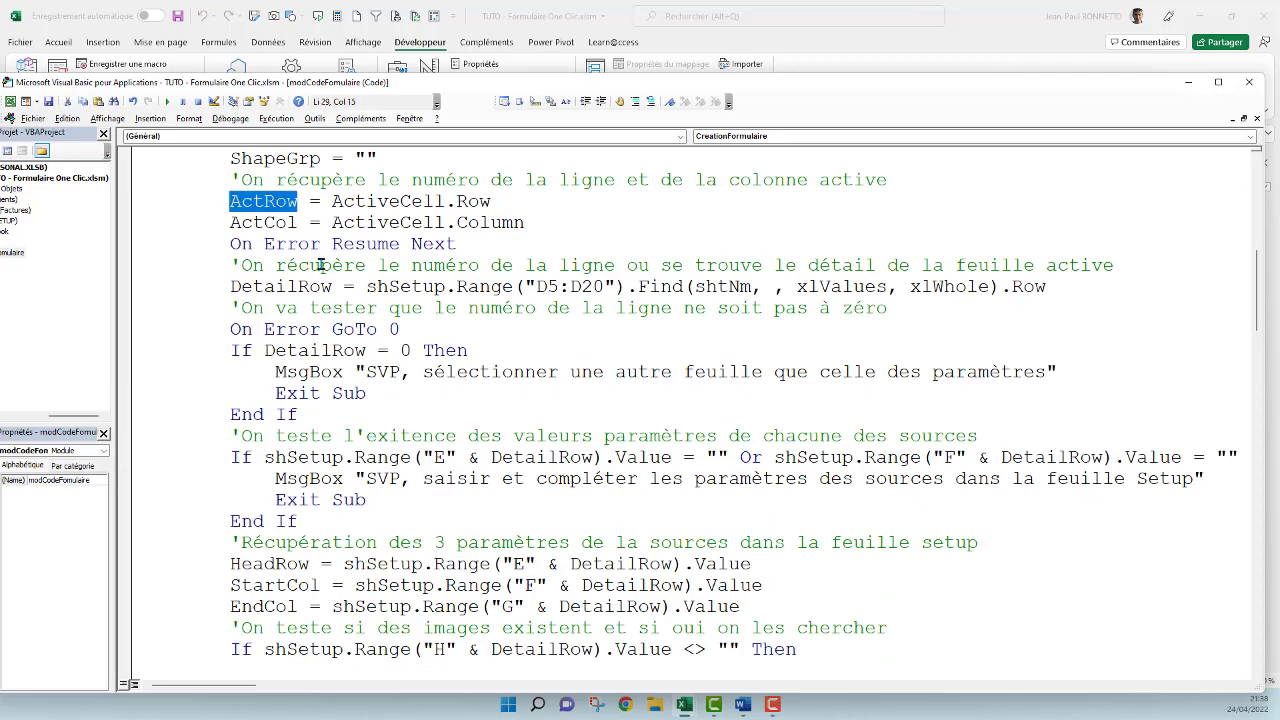
Replace HeadRow with ActRow in the Field block's TextFrame2 line.
{"action": "scroll", "coordinate": [320, 265], "scroll_direction": "down", "scroll_amount": 9}
{"action": "scroll", "coordinate": [340, 270], "scroll_direction": "down", "scroll_amount": 6}
{"action": "scroll", "coordinate": [360, 280], "scroll_direction": "down", "scroll_amount": 6}
{"action": "scroll", "coordinate": [377, 287], "scroll_direction": "down", "scroll_amount": 1}
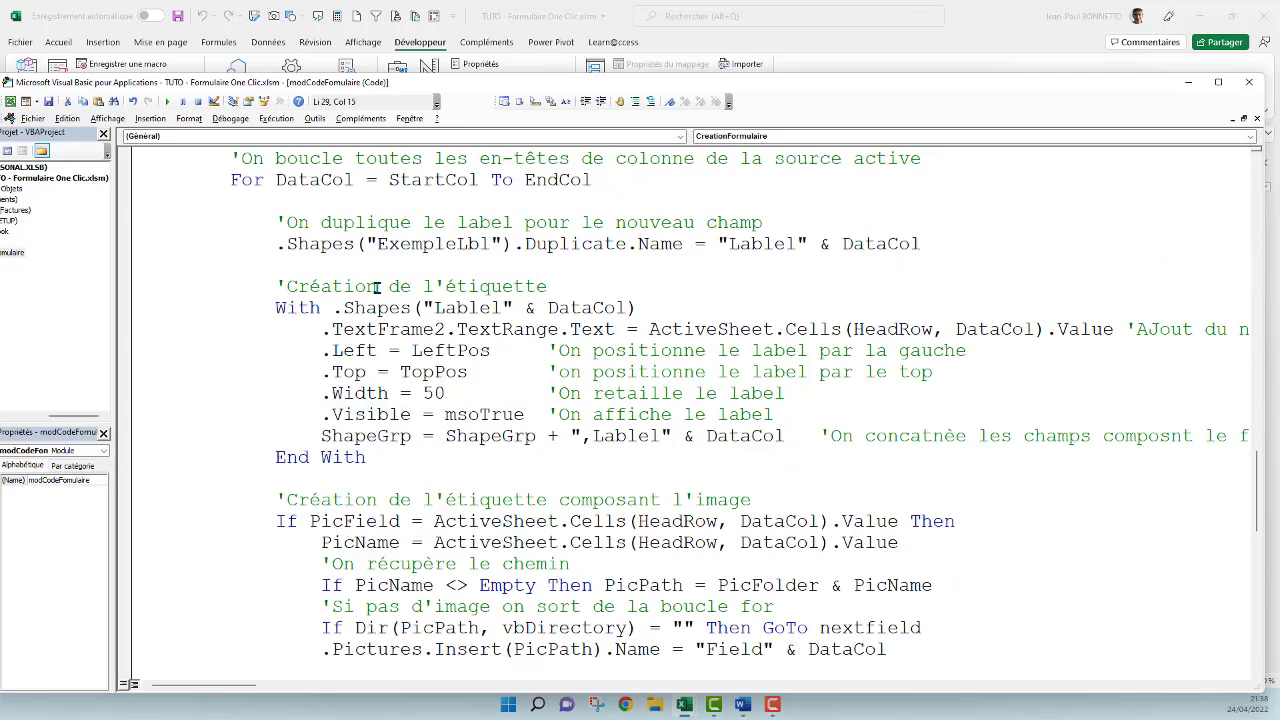
{"action": "scroll", "coordinate": [380, 290], "scroll_direction": "down", "scroll_amount": 1}
{"action": "scroll", "coordinate": [655, 360], "scroll_direction": "down", "scroll_amount": 2}
{"action": "scroll", "coordinate": [720, 370], "scroll_direction": "down", "scroll_amount": 2}
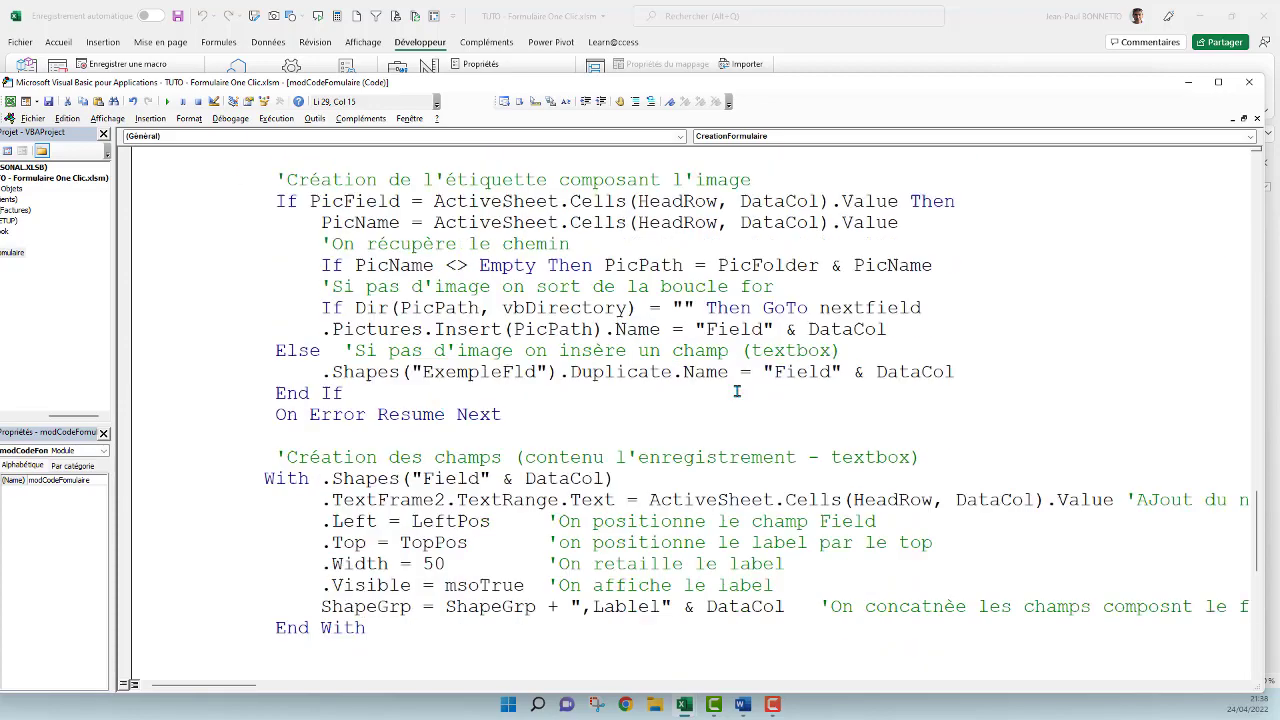
{"action": "scroll", "coordinate": [740, 391], "scroll_direction": "down", "scroll_amount": 4}
{"action": "scroll", "coordinate": [800, 382], "scroll_direction": "up", "scroll_amount": 2}
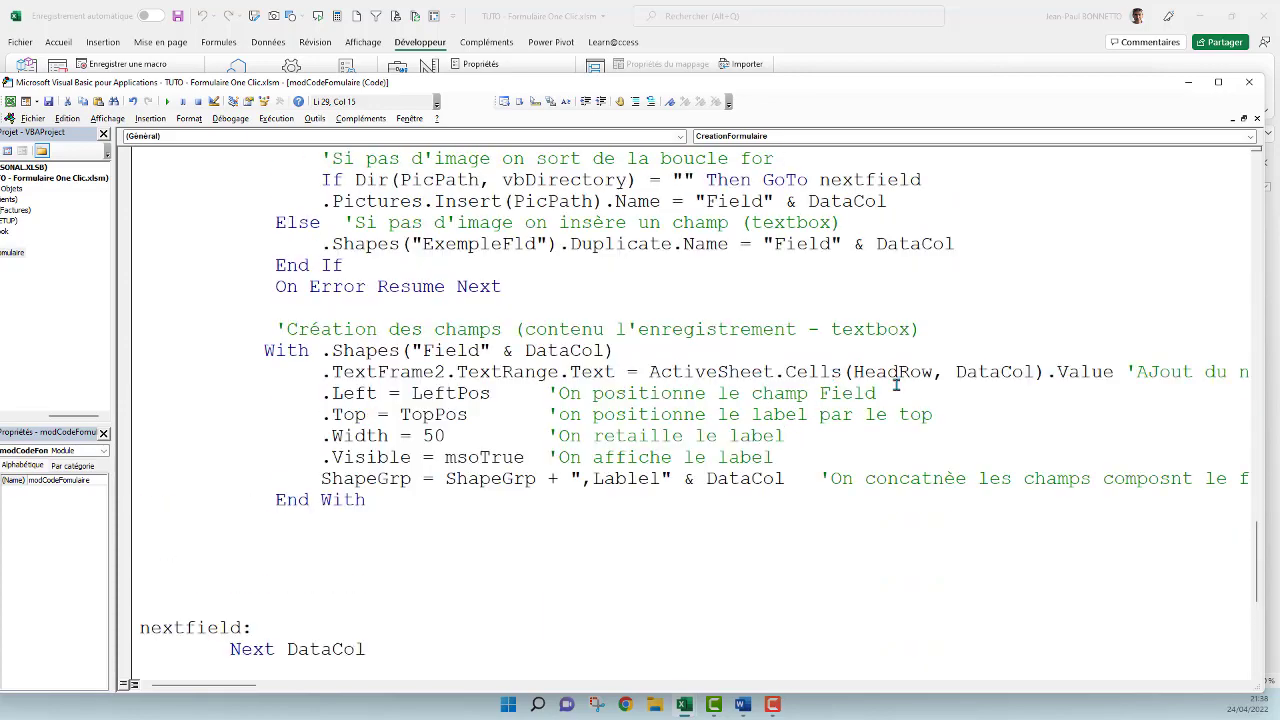
{"action": "left_click_drag", "start_coordinate": [934, 372], "coordinate": [853, 372]}
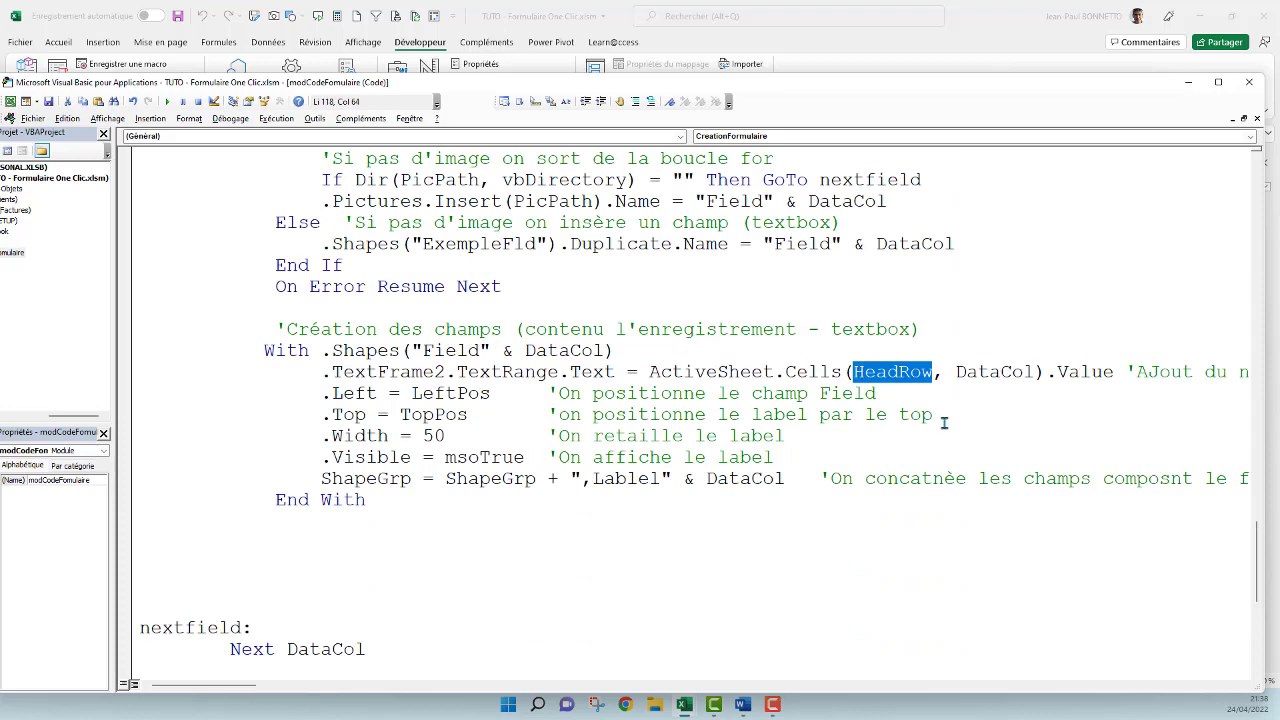
{"action": "type", "text": "ActRow"}
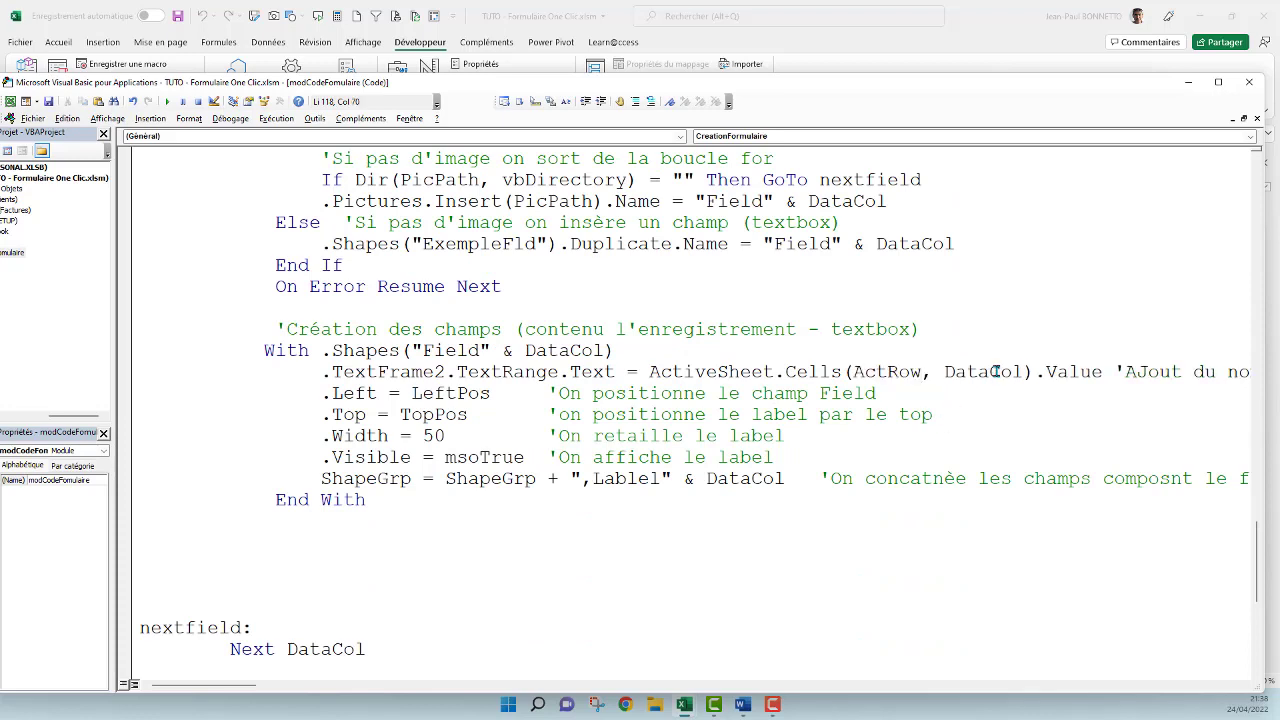
{"action": "left_click", "coordinate": [1120, 318]}
{"action": "left_click", "coordinate": [883, 371]}
Change the Field .Left to LeftPos + 50 and realign the .Top comment.
{"action": "left_click", "coordinate": [375, 393]}
{"action": "left_click", "coordinate": [505, 393]}
{"action": "type", "text": "+ "}
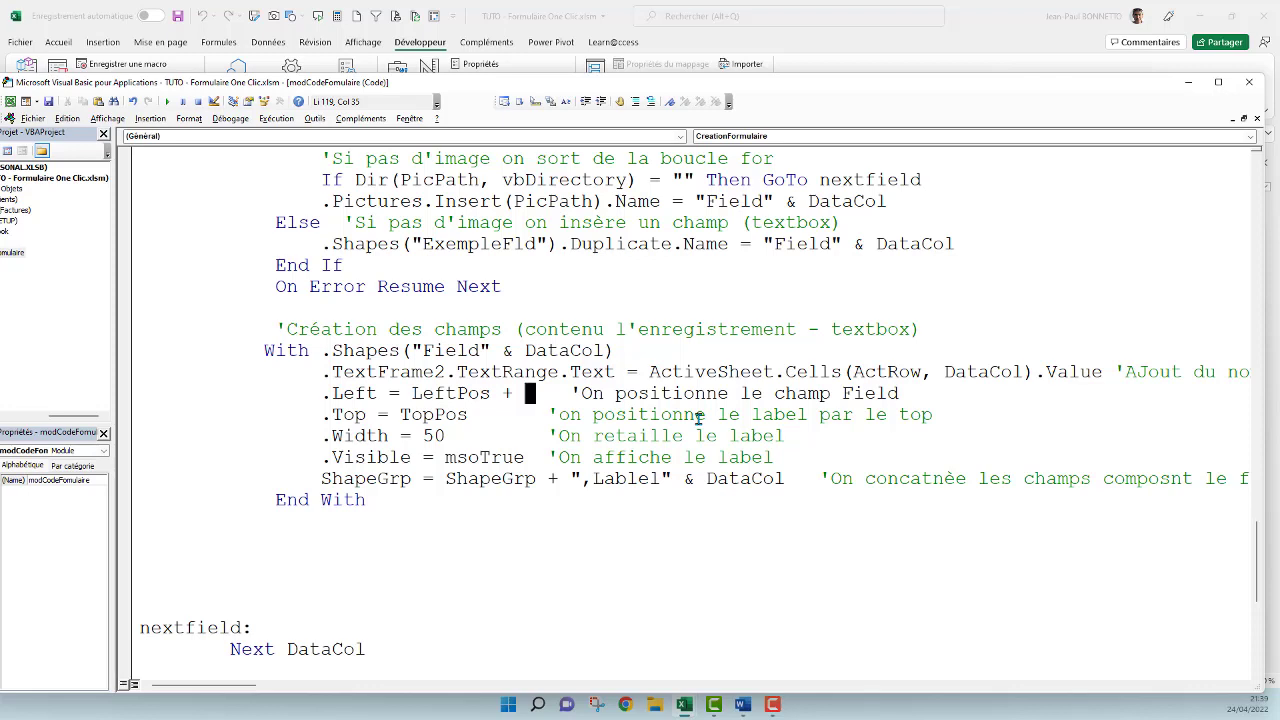
{"action": "type", "text": "5"}
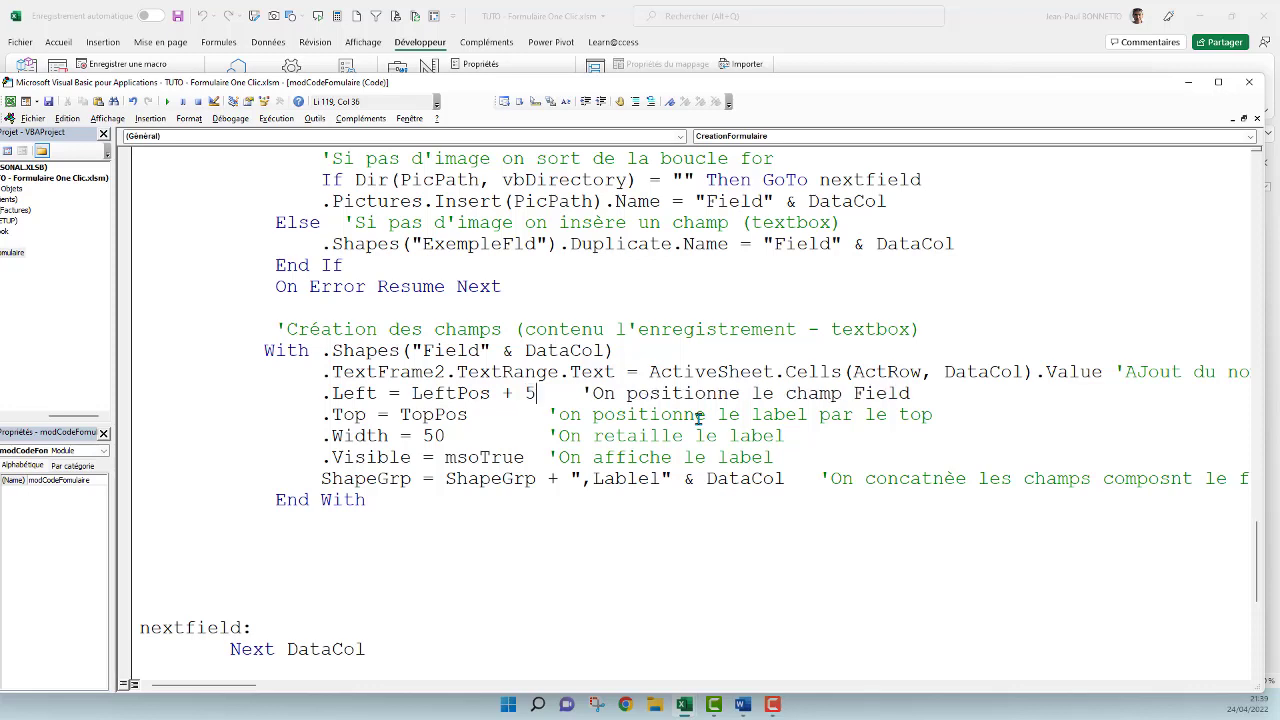
{"action": "type", "text": "0"}
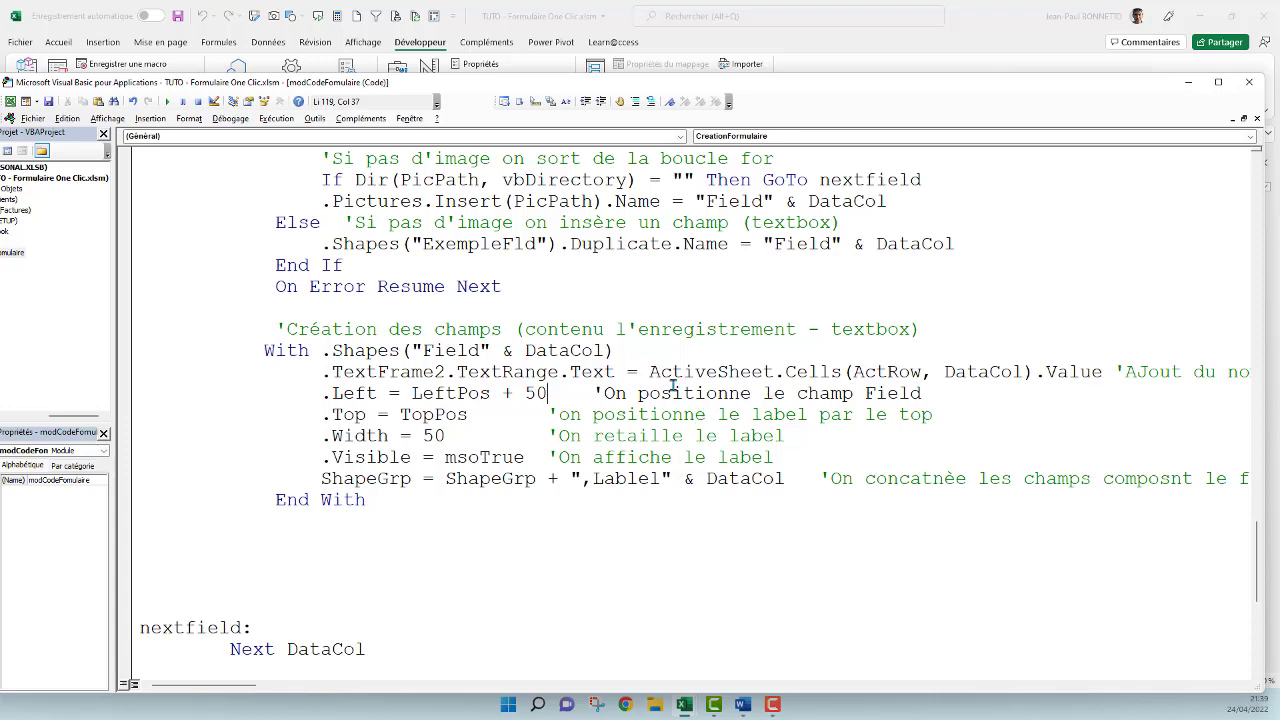
{"action": "left_click", "coordinate": [548, 414]}
{"action": "key", "text": "Tab"}
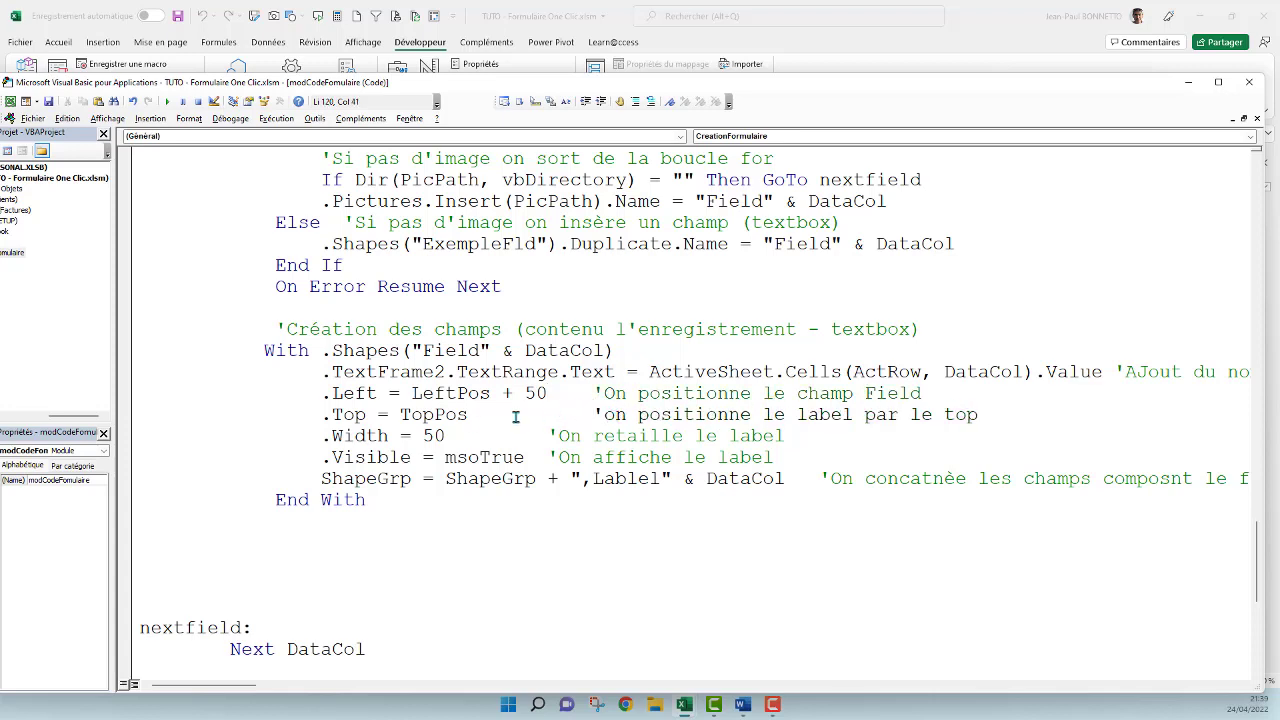
{"action": "left_click", "coordinate": [480, 415]}
Reword the .Top comment to read 'on positionne le champ Field'.
{"action": "left_click", "coordinate": [856, 414]}
{"action": "left_click_drag", "start_coordinate": [856, 414], "coordinate": [796, 414]}
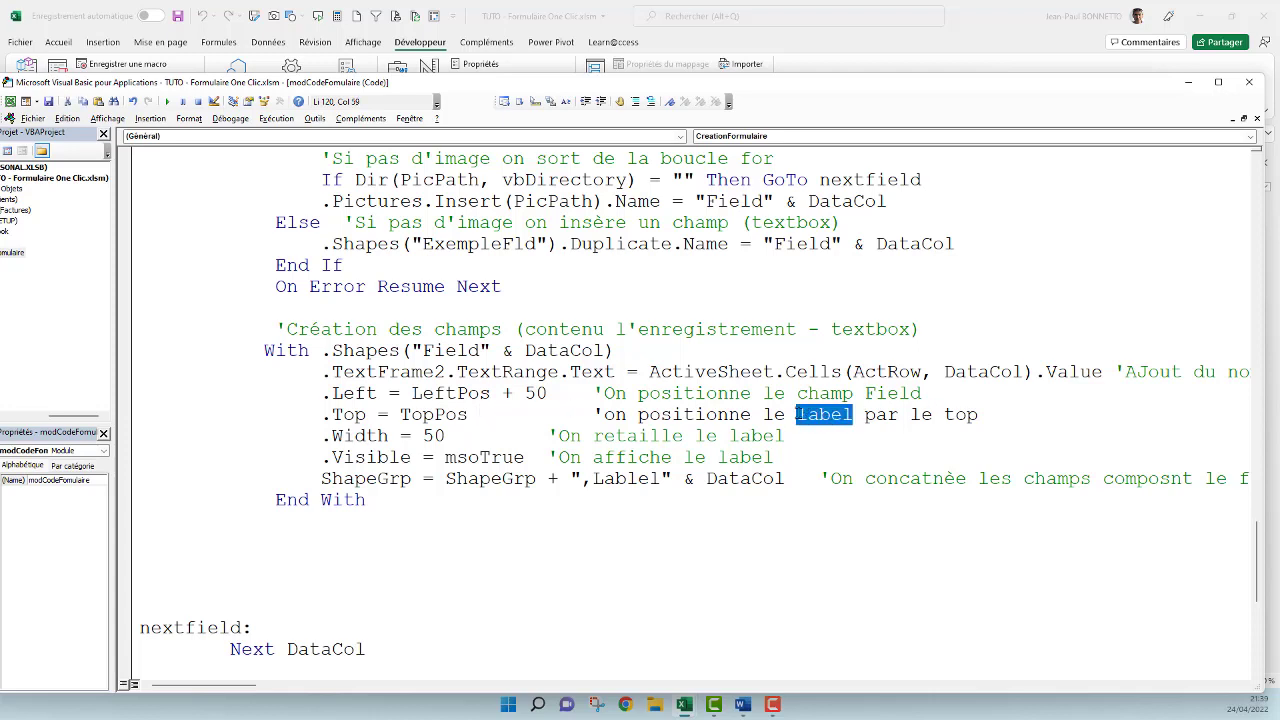
{"action": "type", "text": "champ"}
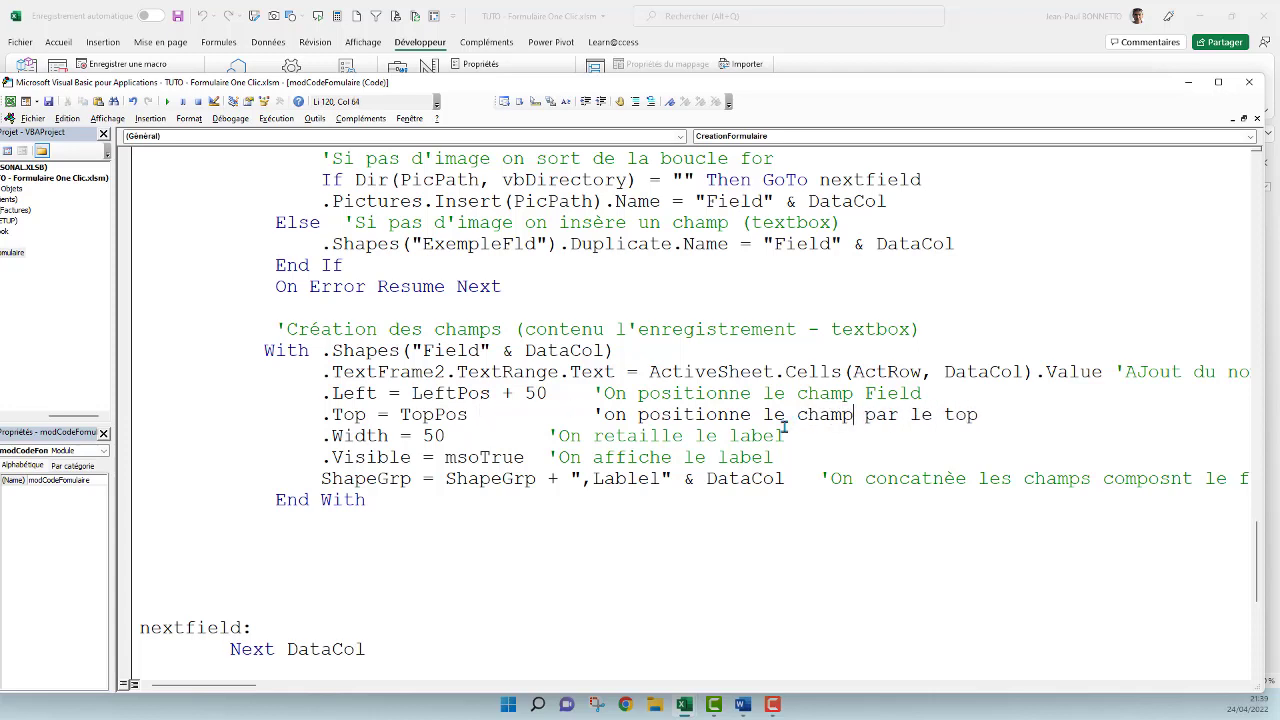
{"action": "type", "text": " F "}
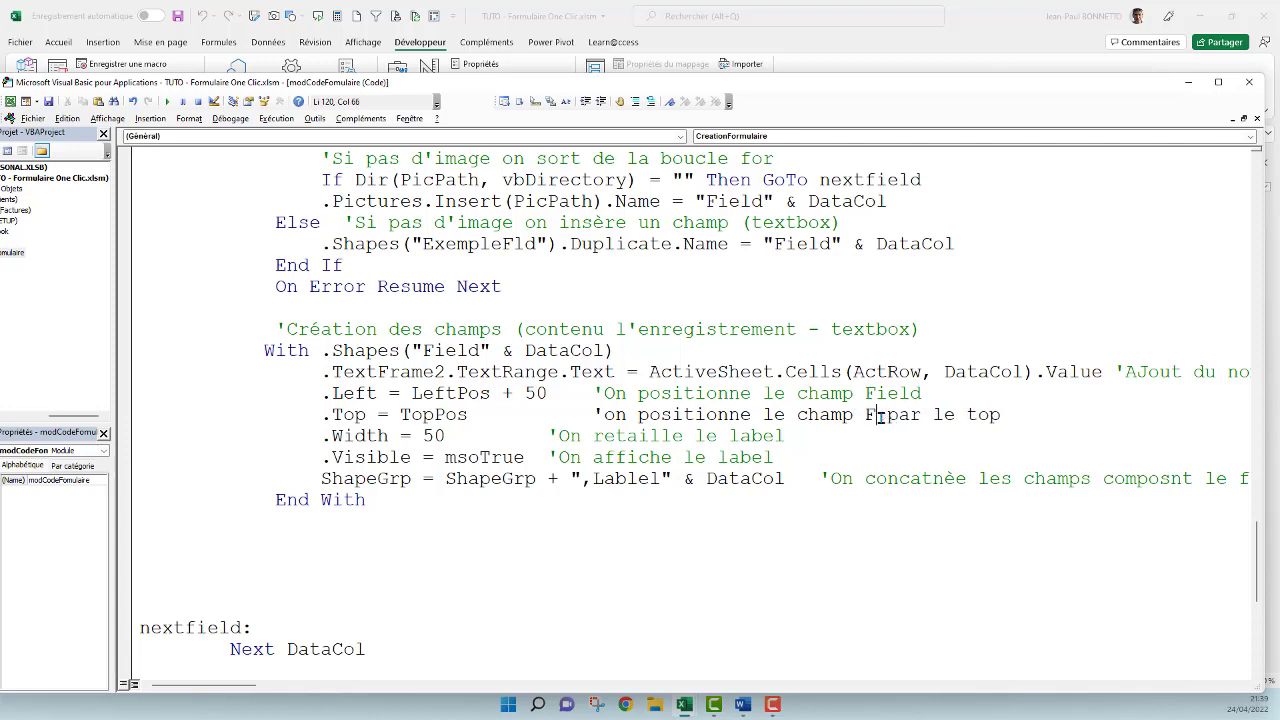
{"action": "type", "text": "ield"}
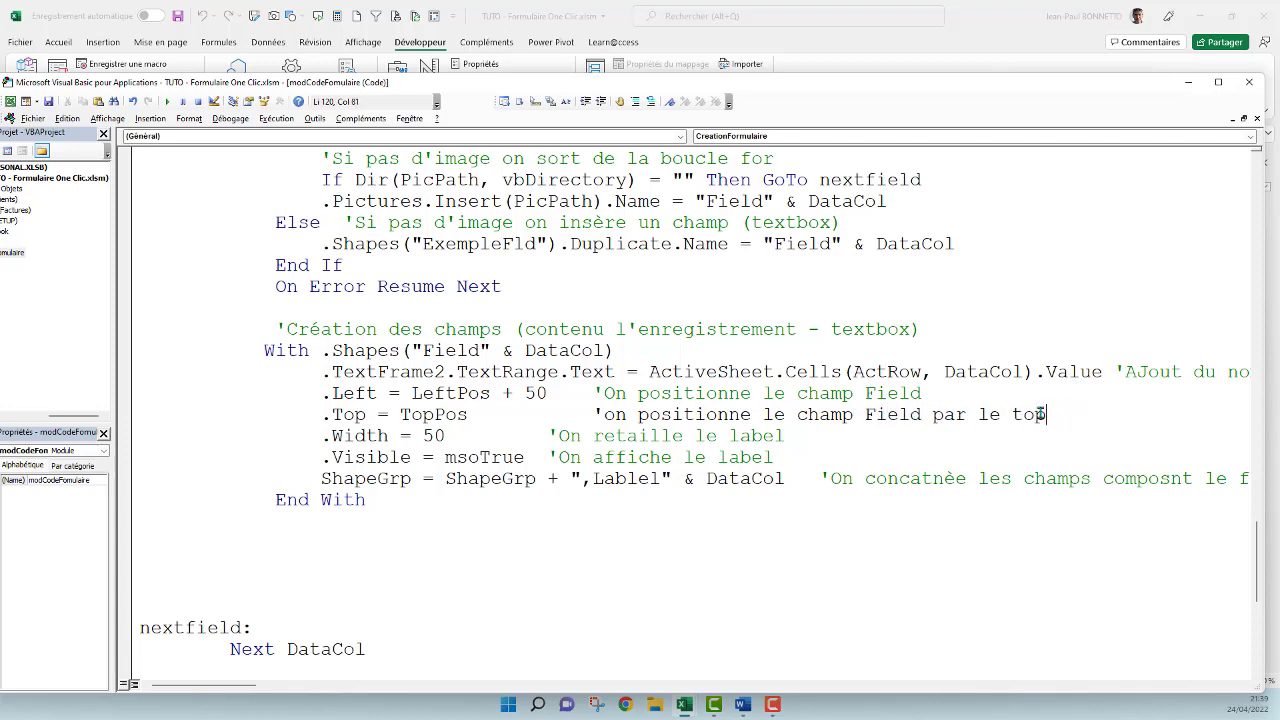
{"action": "left_click_drag", "start_coordinate": [1046, 414], "coordinate": [931, 414]}
{"action": "key", "text": "Delete"}
{"action": "left_click", "coordinate": [505, 393]}
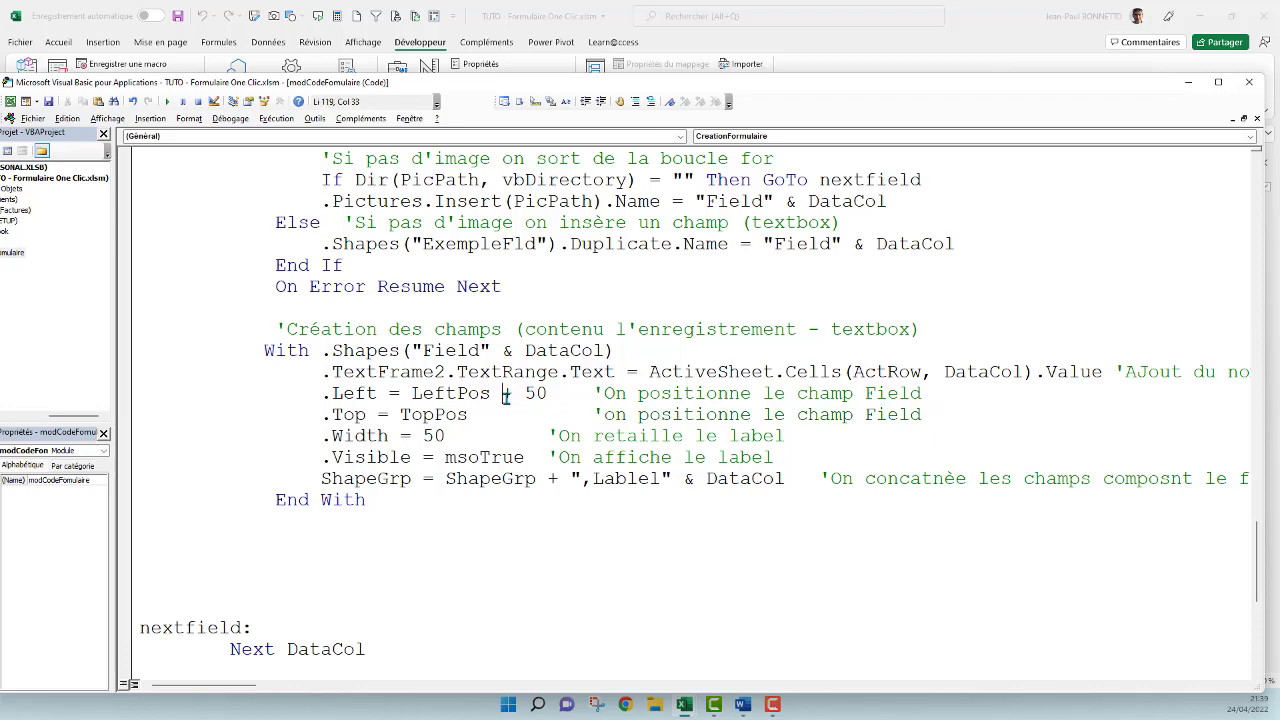
{"action": "left_click", "coordinate": [493, 414]}
Change the Field textbox width from 50 to 190.
{"action": "left_click_drag", "start_coordinate": [457, 436], "coordinate": [421, 436]}
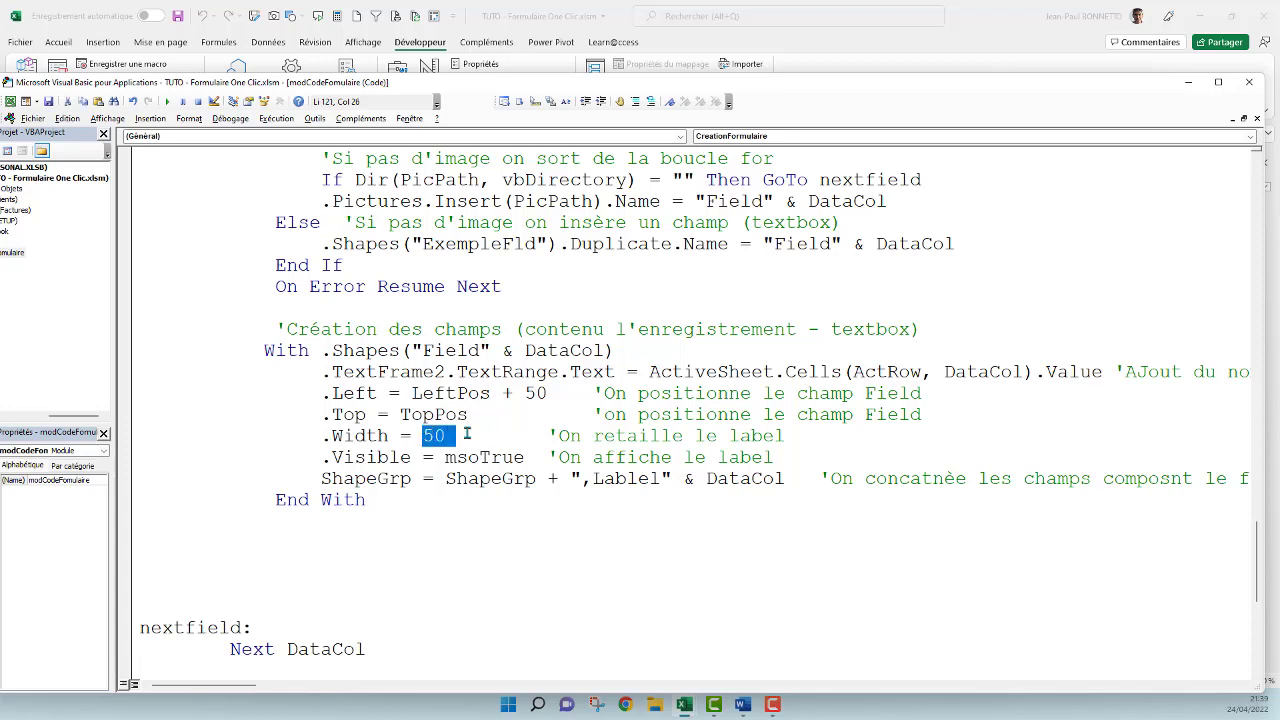
{"action": "type", "text": "200"}
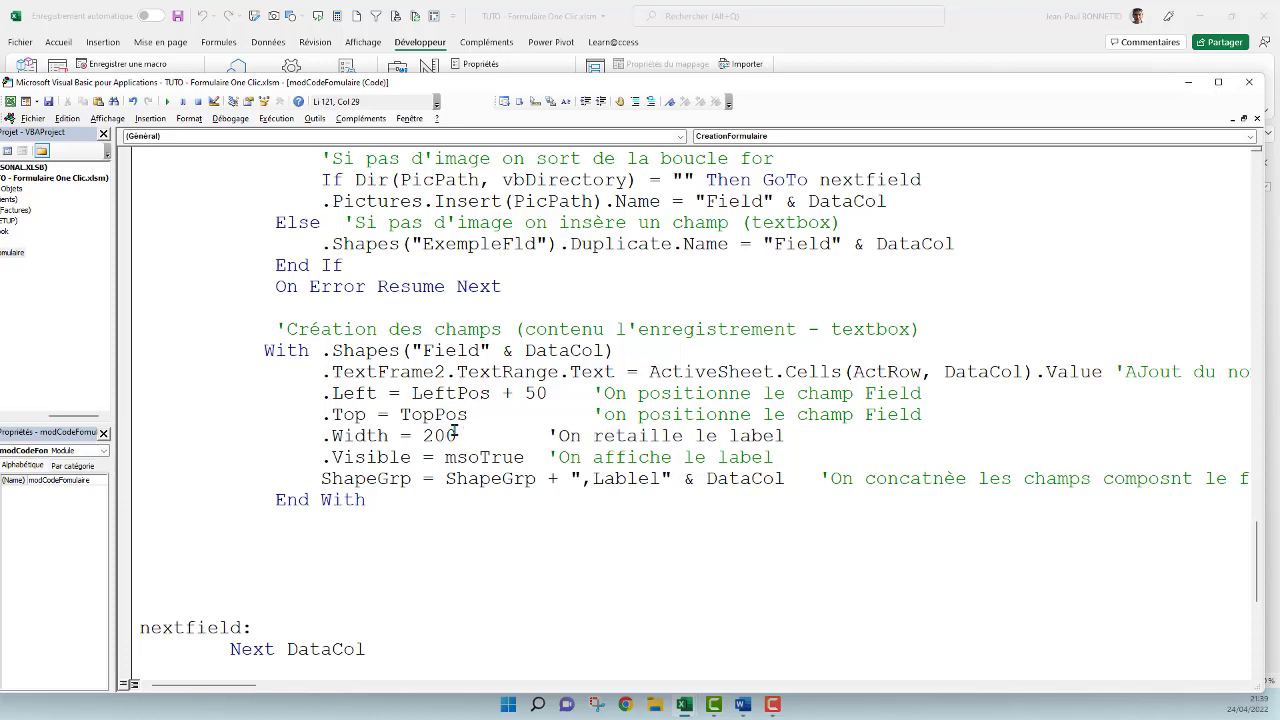
{"action": "left_click", "coordinate": [467, 436]}
{"action": "left_click_drag", "start_coordinate": [457, 436], "coordinate": [421, 436]}
{"action": "type", "text": "192"}
{"action": "key", "text": "BackSpace"}
{"action": "type", "text": "0"}
{"action": "scroll", "coordinate": [555, 371], "scroll_direction": "up", "scroll_amount": 2}
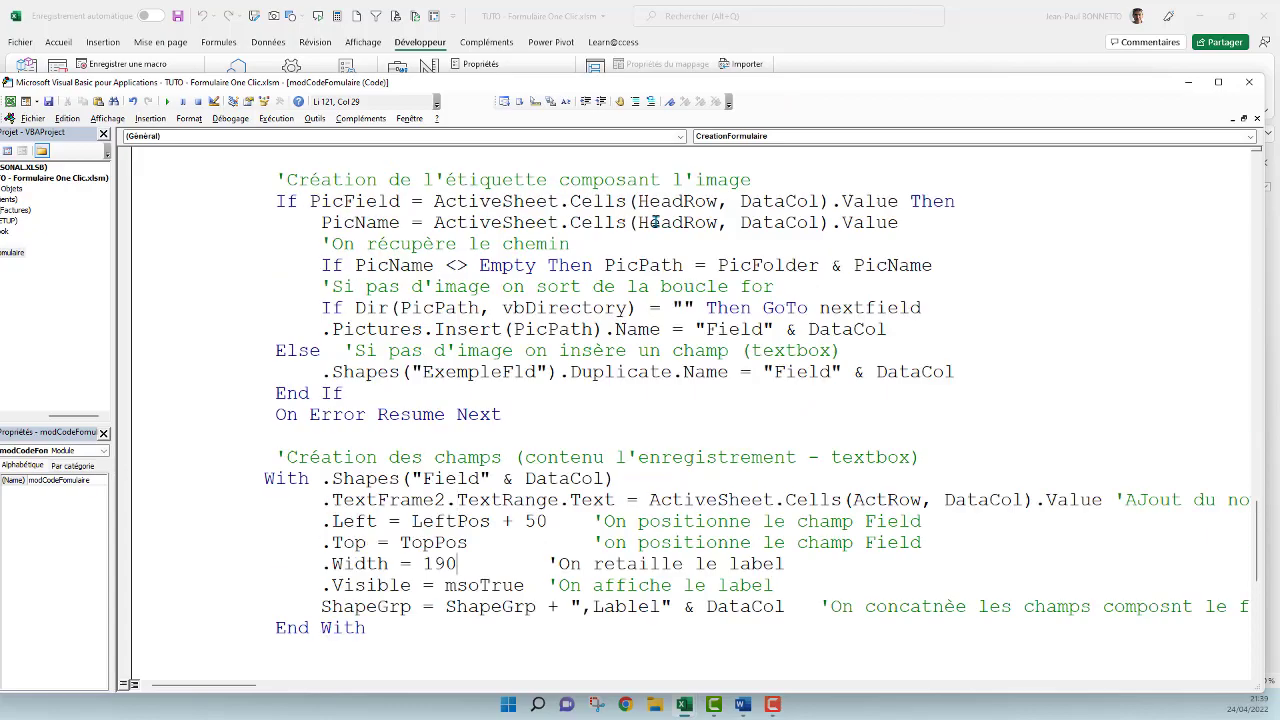
{"action": "scroll", "coordinate": [638, 222], "scroll_direction": "up", "scroll_amount": 2}
{"action": "scroll", "coordinate": [425, 212], "scroll_direction": "down", "scroll_amount": 3}
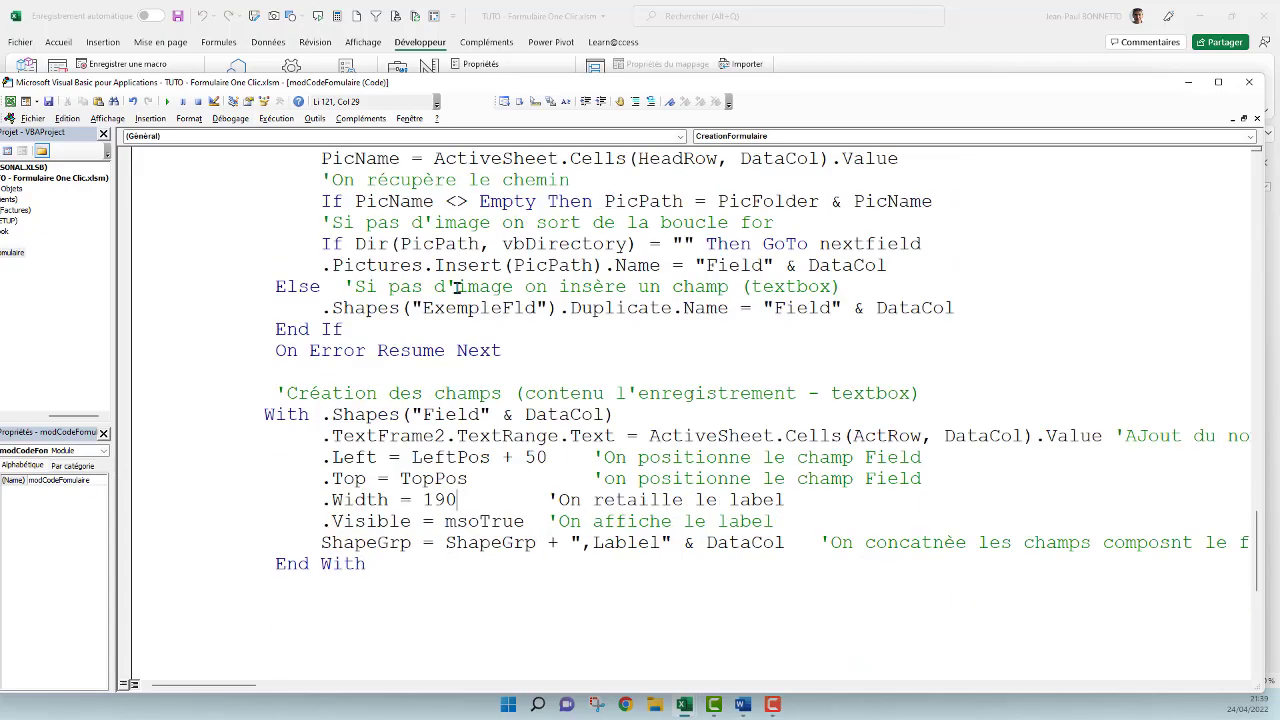
{"action": "scroll", "coordinate": [489, 310], "scroll_direction": "down", "scroll_amount": 1}
Bring Excel forward and close the Selection pane on the SETUP sheet.
{"action": "left_click_drag", "start_coordinate": [653, 82], "coordinate": [718, 360]}
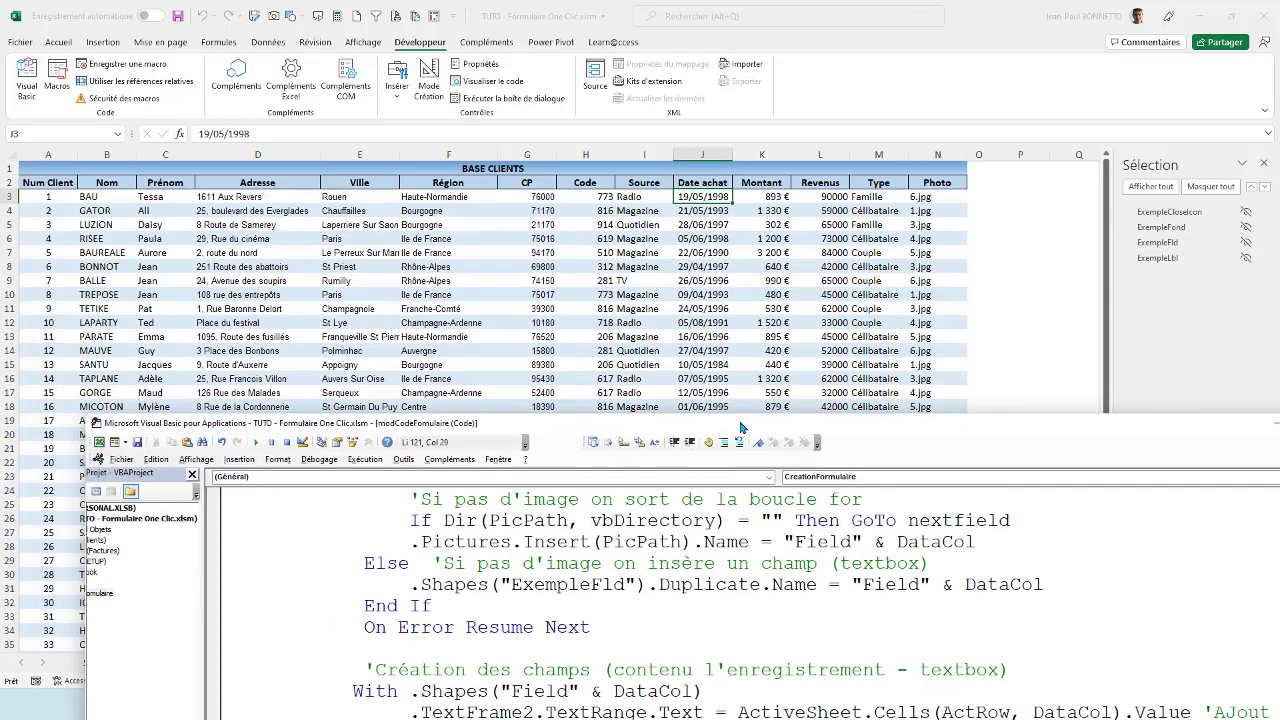
{"action": "left_click", "coordinate": [298, 253]}
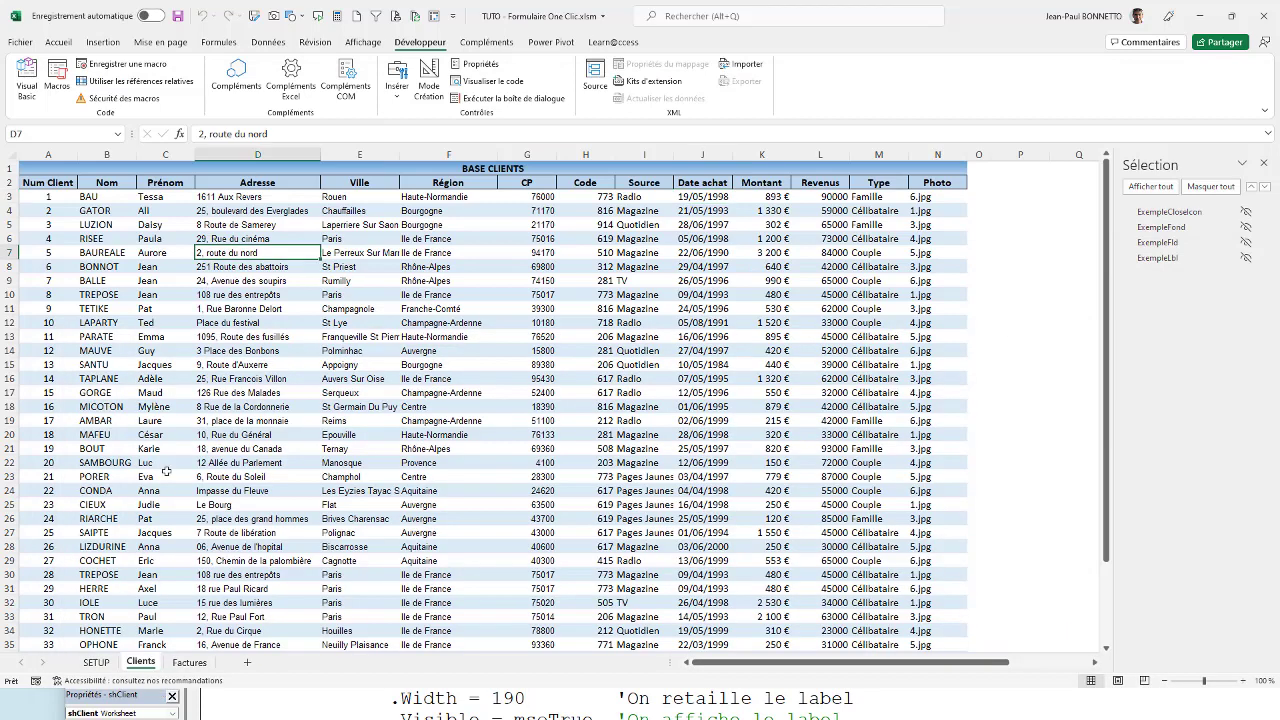
{"action": "left_click", "coordinate": [95, 662]}
{"action": "left_click", "coordinate": [1075, 248]}
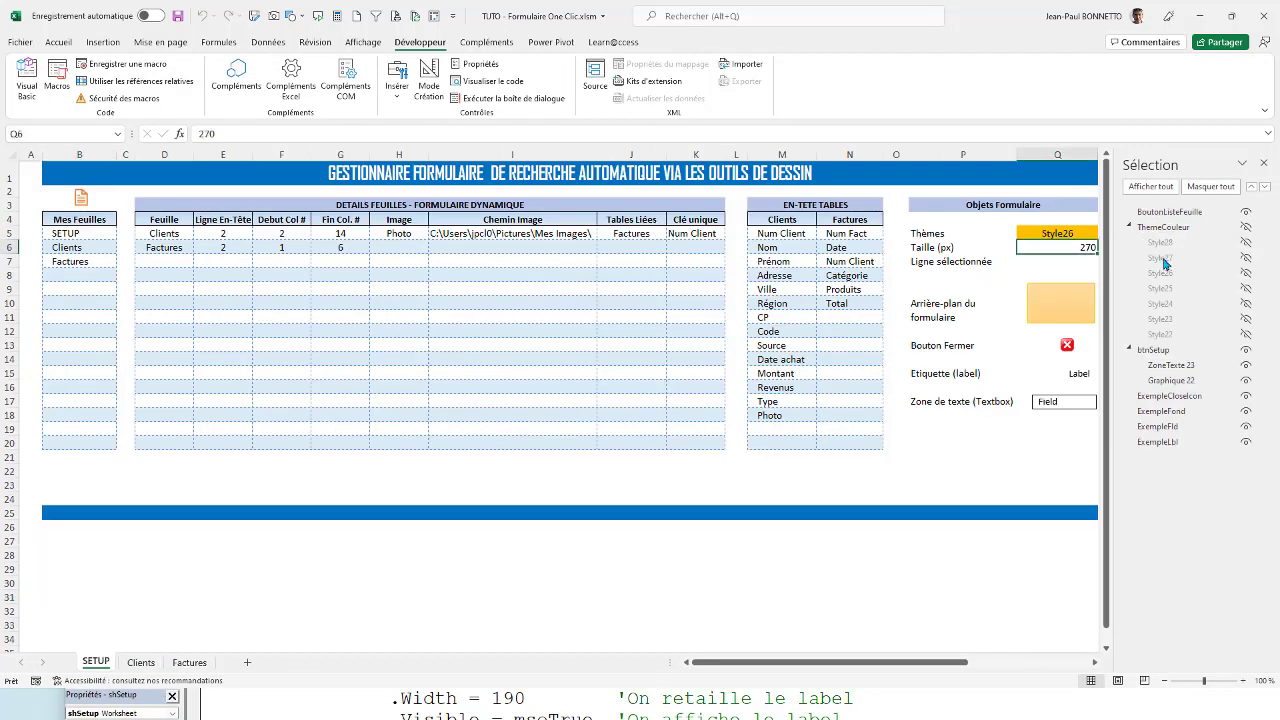
{"action": "left_click", "coordinate": [1265, 163]}
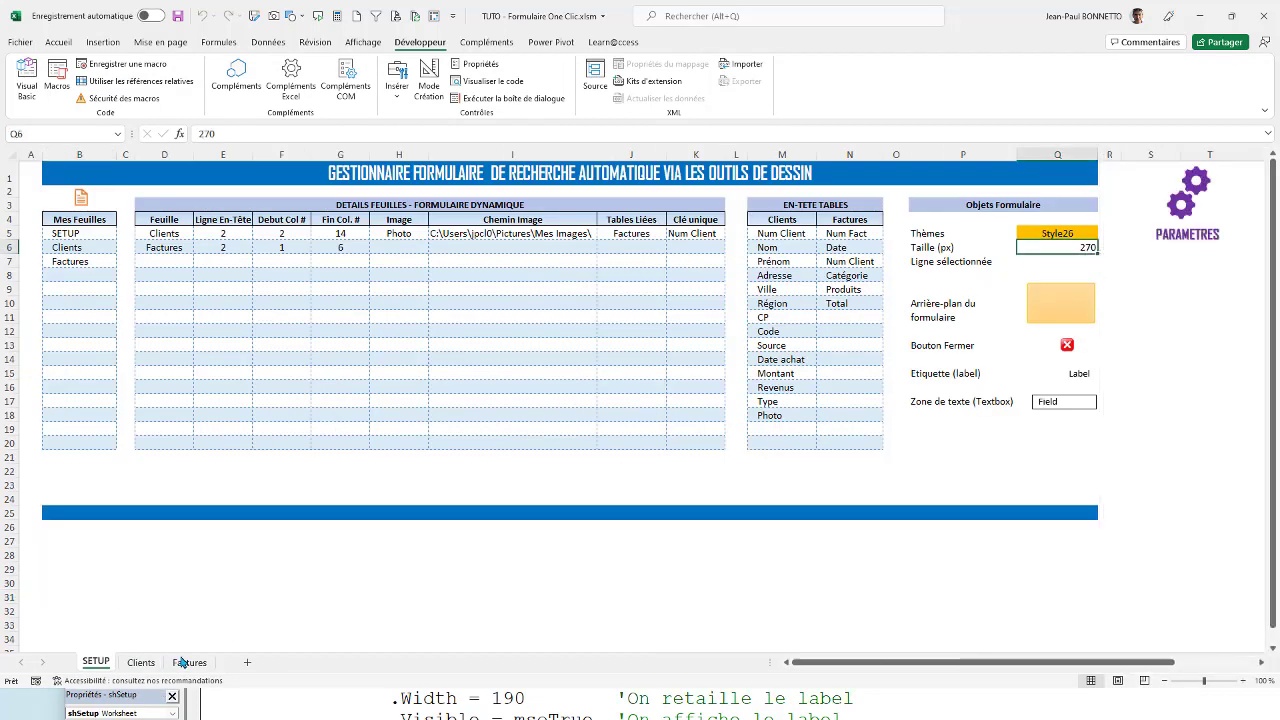
Return to the Clients sheet and maximize the VBA editor again.
{"action": "left_click", "coordinate": [143, 664]}
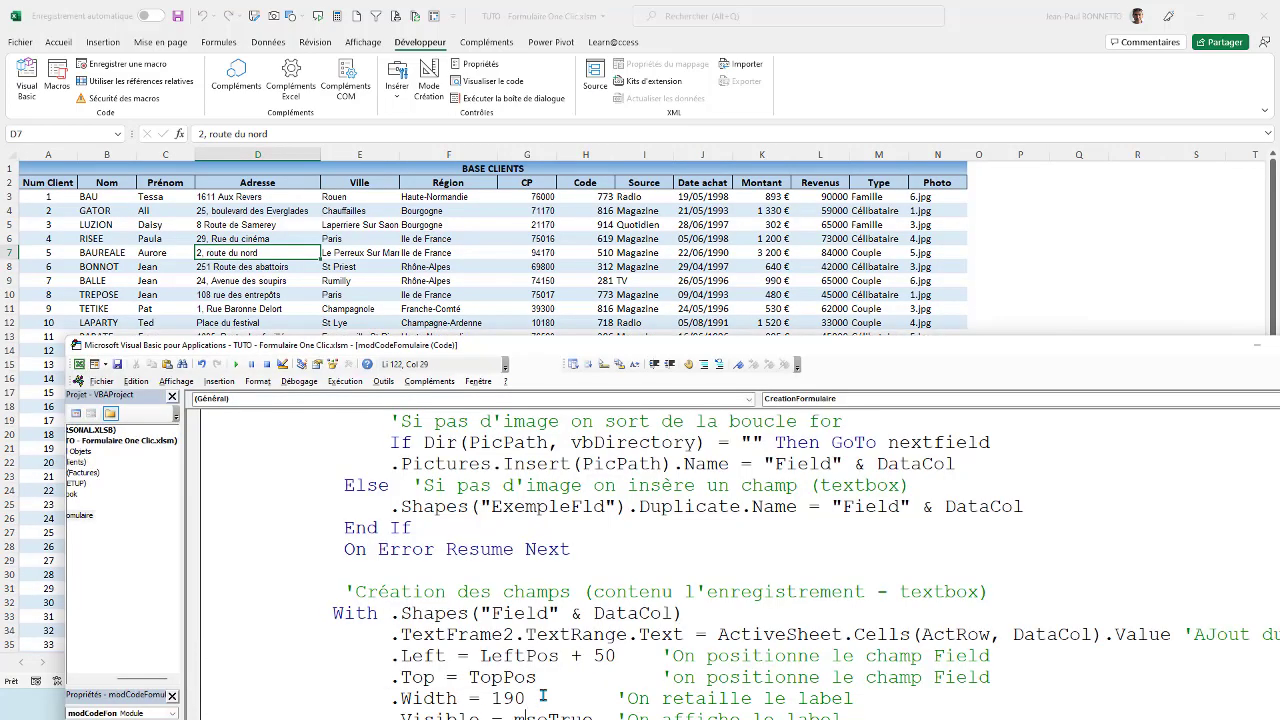
{"action": "left_click", "coordinate": [474, 697]}
{"action": "left_click_drag", "start_coordinate": [876, 222], "coordinate": [864, 14]}
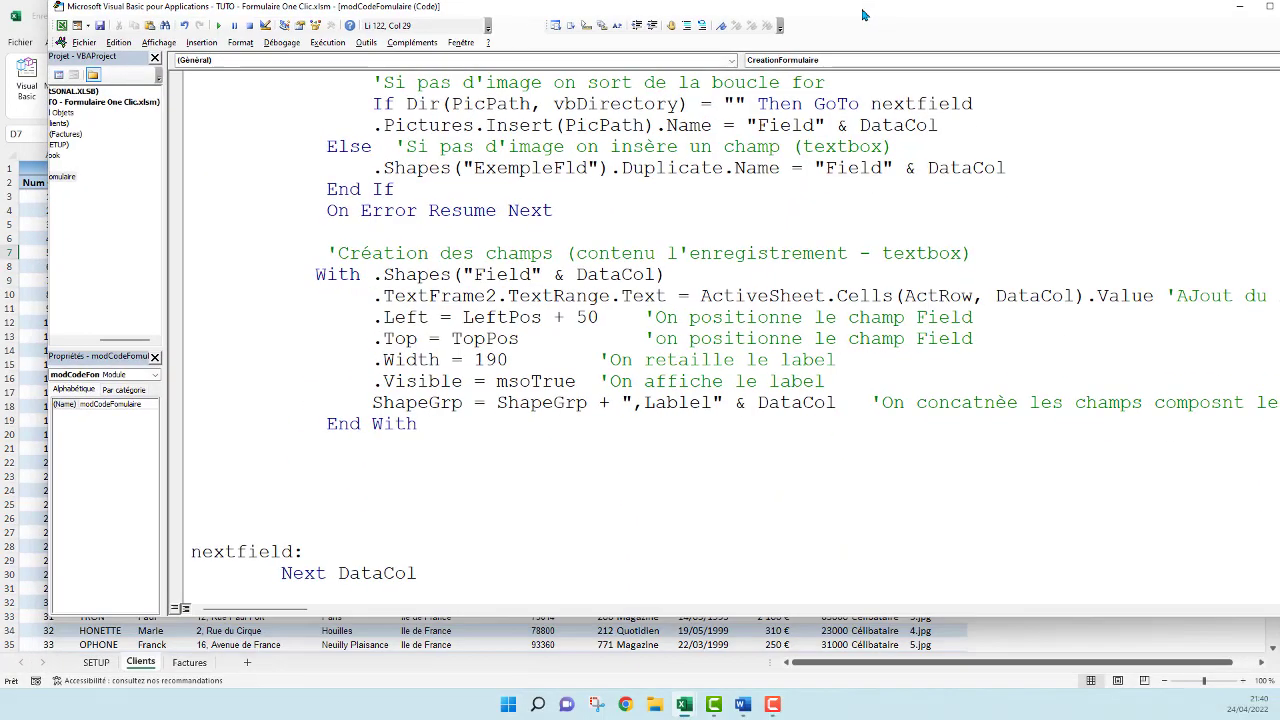
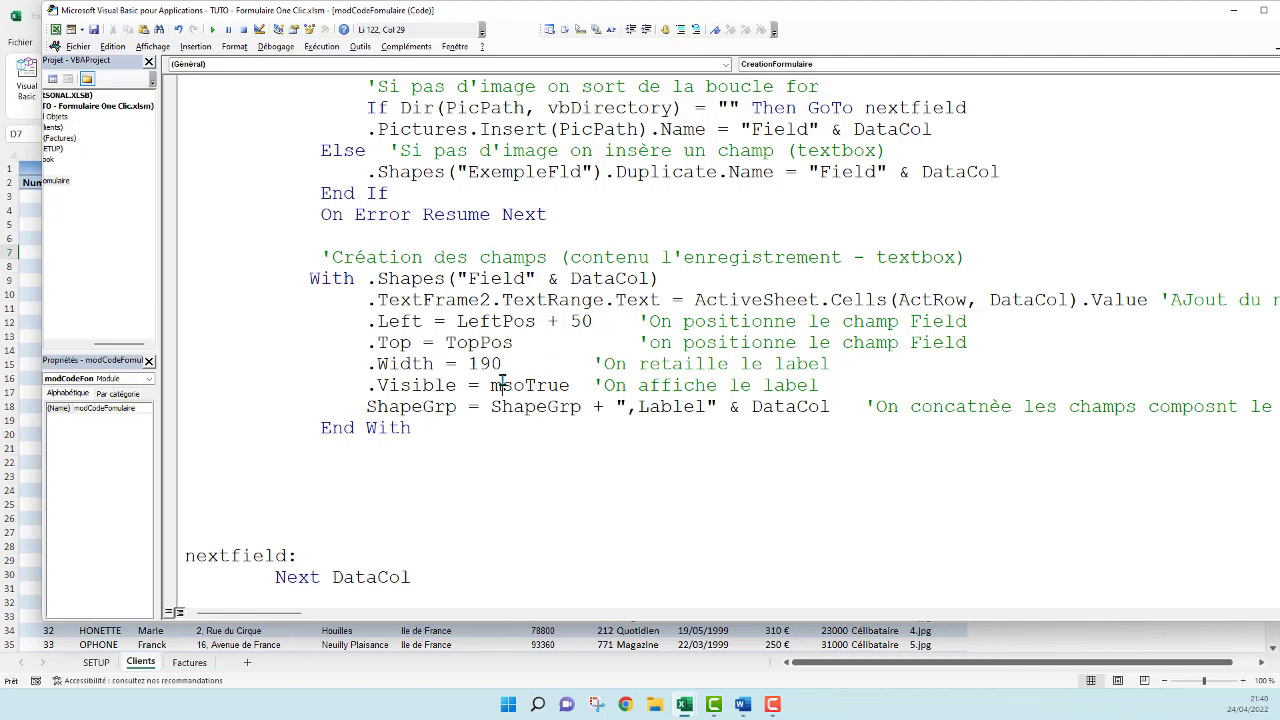
Replace Lablel with Field in the ShapeGrp concatenation and fix the concatene typo in its comment.
{"action": "left_click", "coordinate": [545, 386]}
{"action": "left_click_drag", "start_coordinate": [705, 406], "coordinate": [640, 408]}
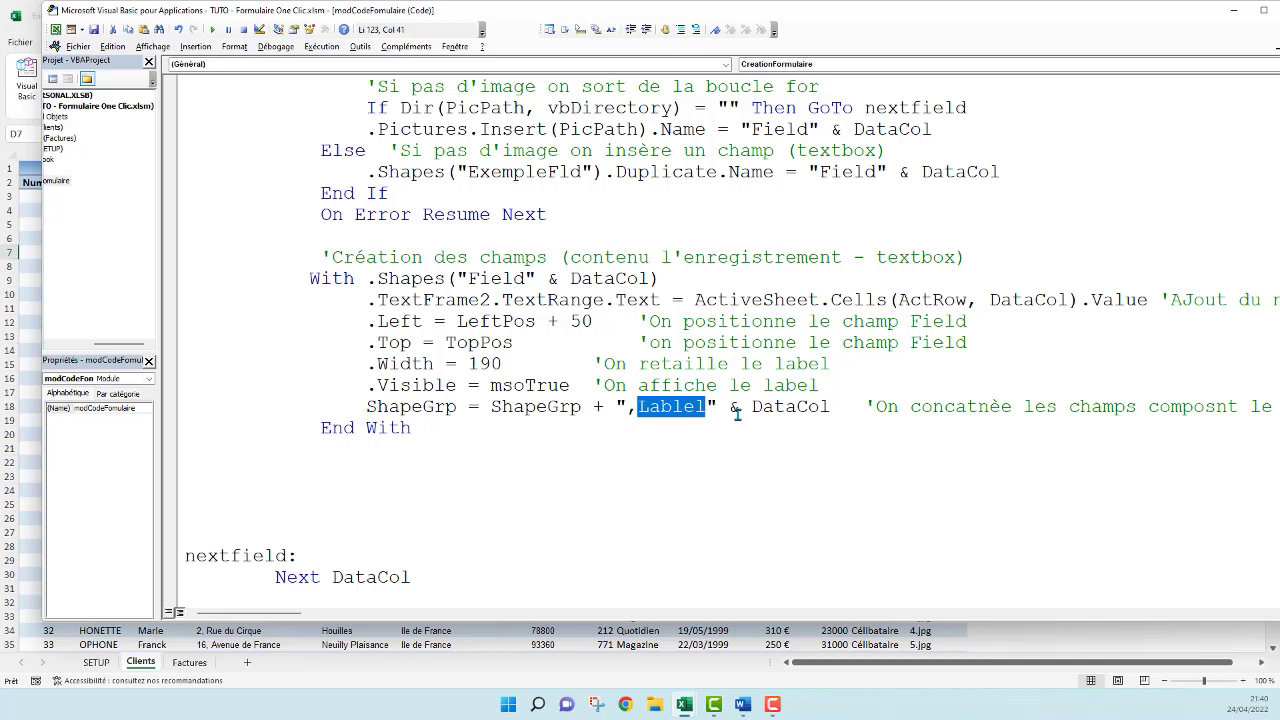
{"action": "type", "text": "Field"}
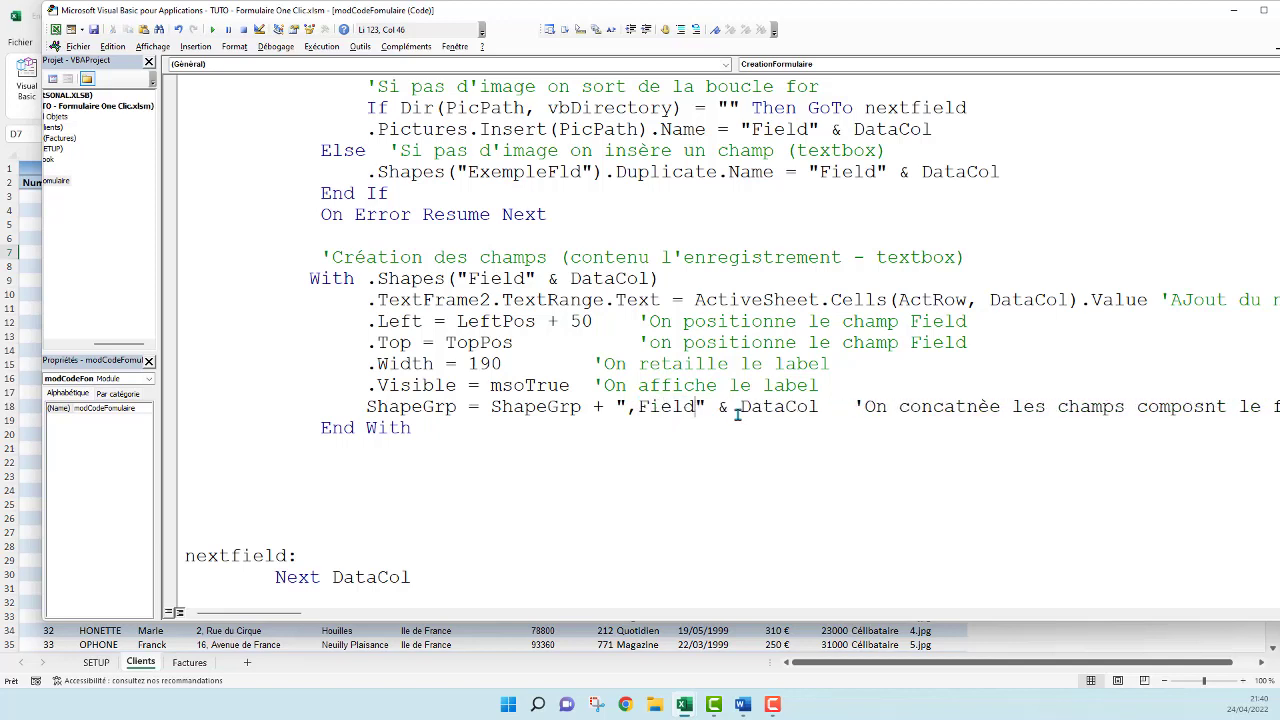
{"action": "left_click", "coordinate": [968, 406]}
{"action": "type", "text": "e"}
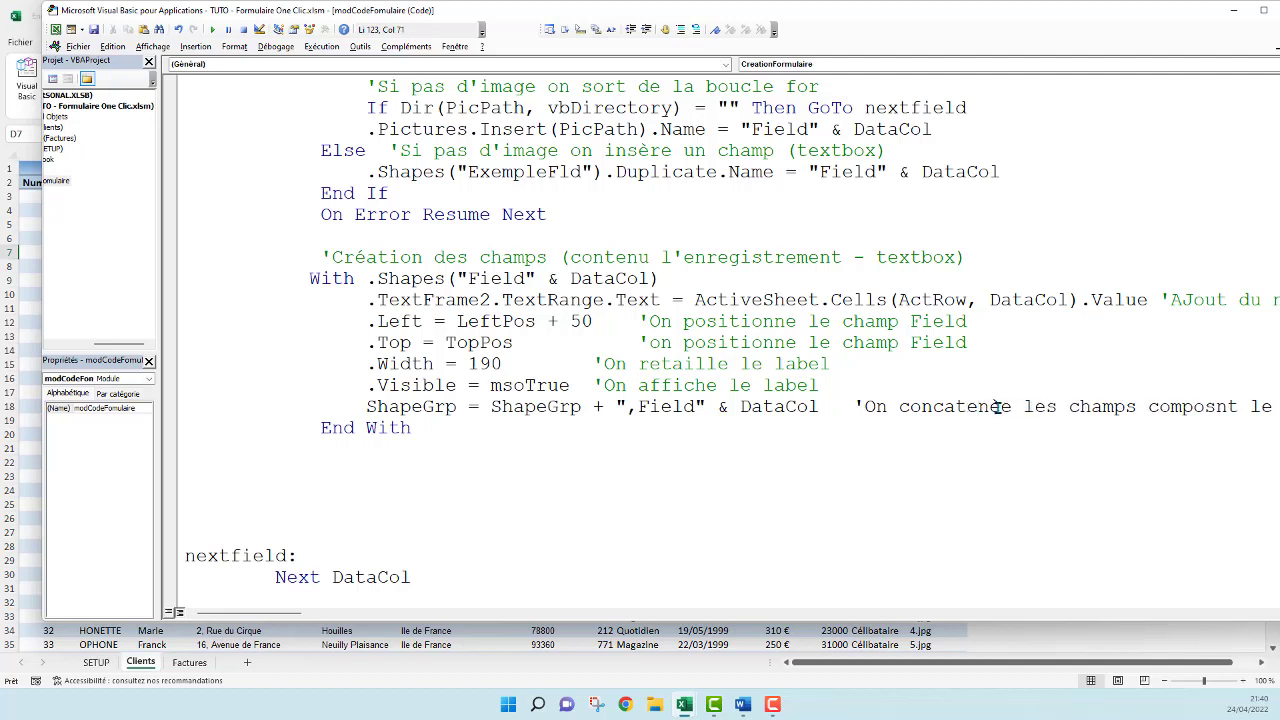
{"action": "key", "text": "BackSpace"}
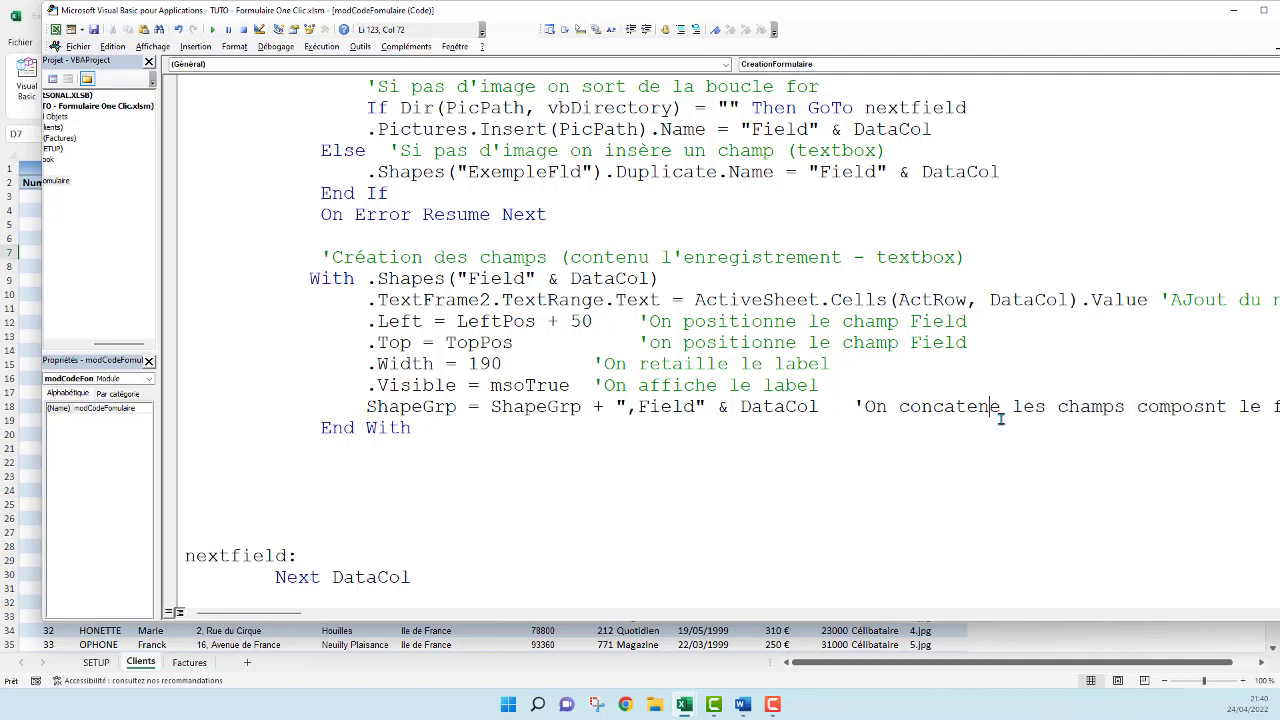
{"action": "key", "text": "ctrl+Right"}
{"action": "key", "text": "ctrl+Right"}
{"action": "key", "text": "ctrl+Right"}
{"action": "key", "text": "Left"}
{"action": "left_click", "coordinate": [878, 381]}
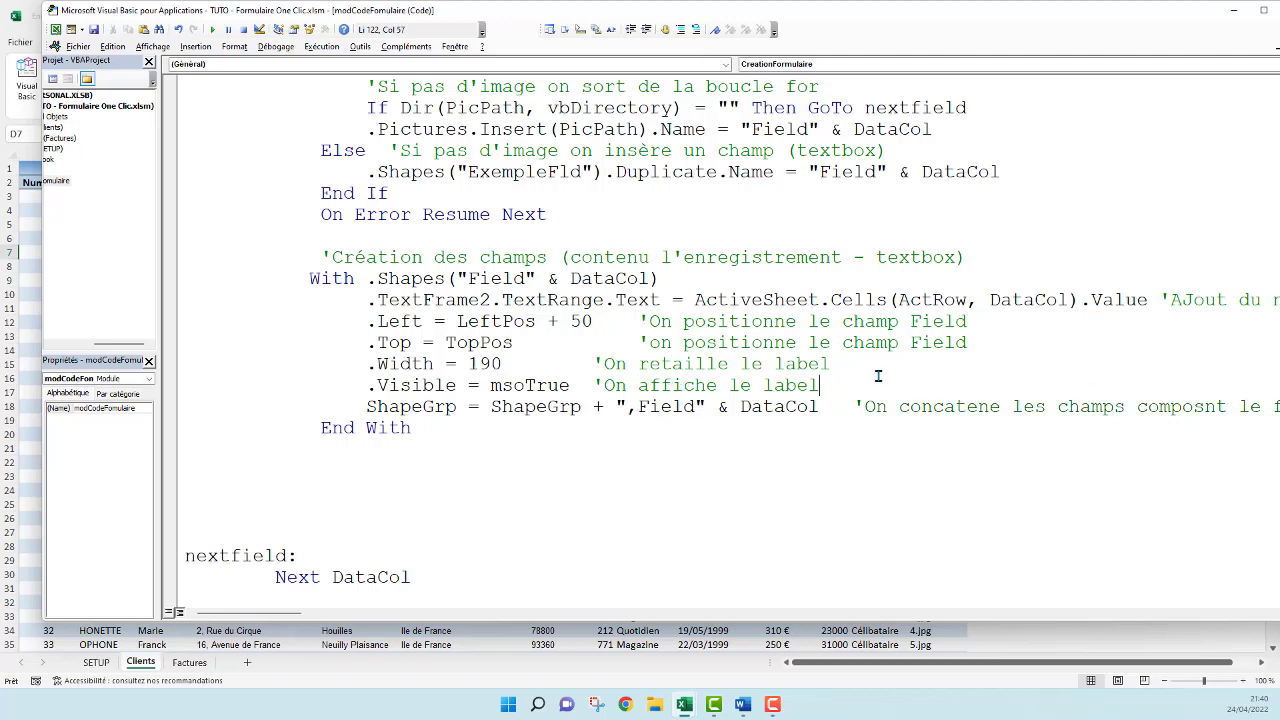
Align the .Width and .Visible comments and reword their label text to 'champ Field'.
{"action": "left_click", "coordinate": [592, 364]}
{"action": "key", "text": "Tab"}
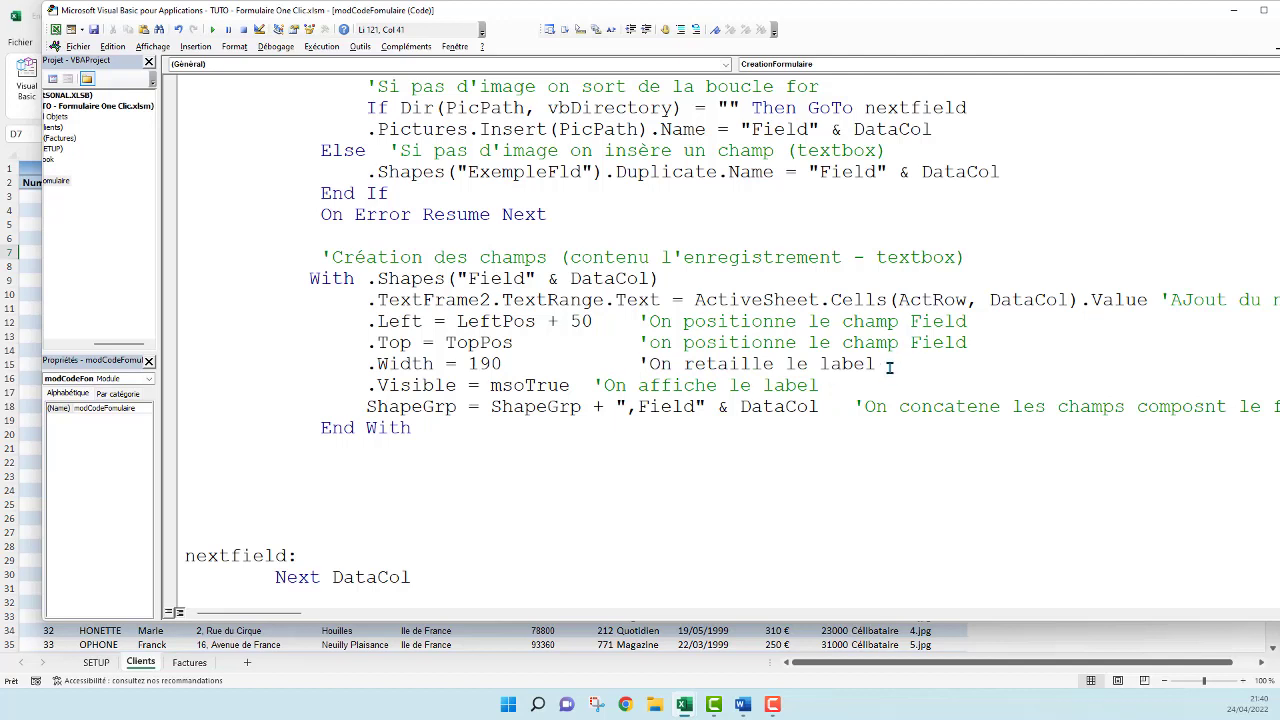
{"action": "left_click", "coordinate": [890, 368]}
{"action": "key", "text": "shift+Left"}
{"action": "key", "text": "shift+Left"}
{"action": "key", "text": "shift+Left"}
{"action": "type", "text": "c"}
{"action": "type", "text": "hamp "}
{"action": "type", "text": "Field"}
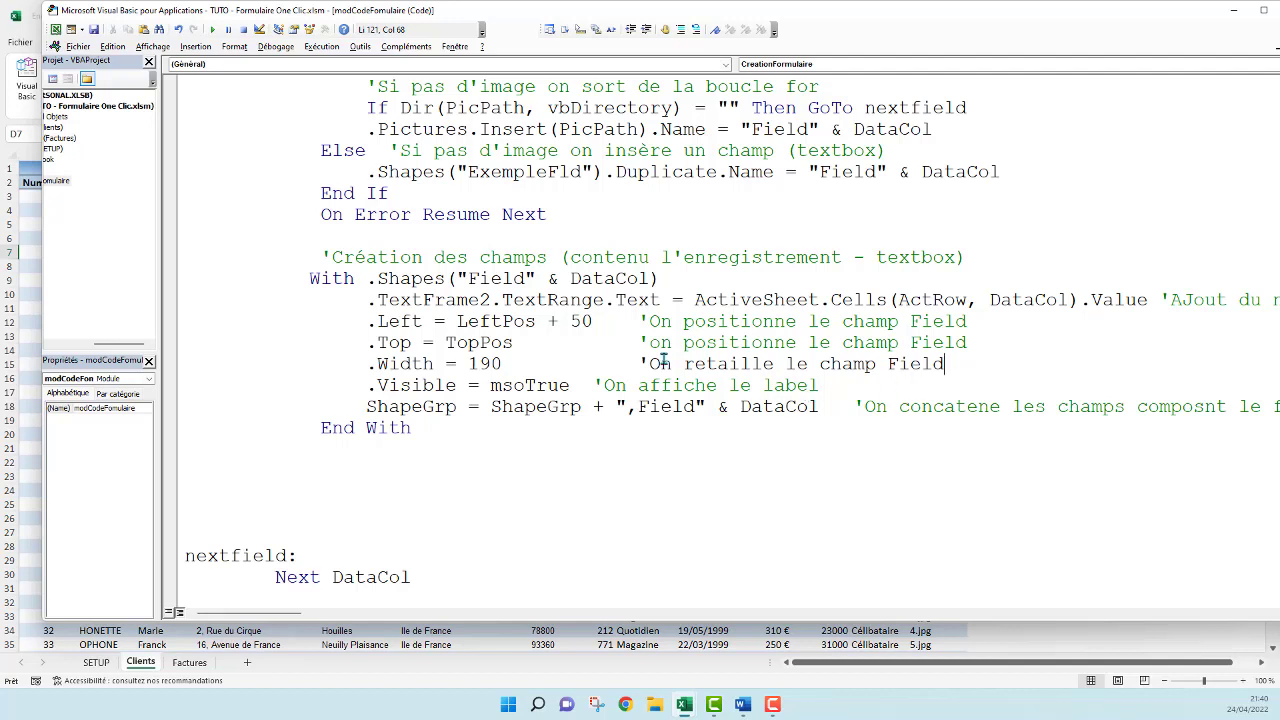
{"action": "left_click", "coordinate": [593, 385]}
{"action": "left_click_drag", "start_coordinate": [864, 385], "coordinate": [806, 385]}
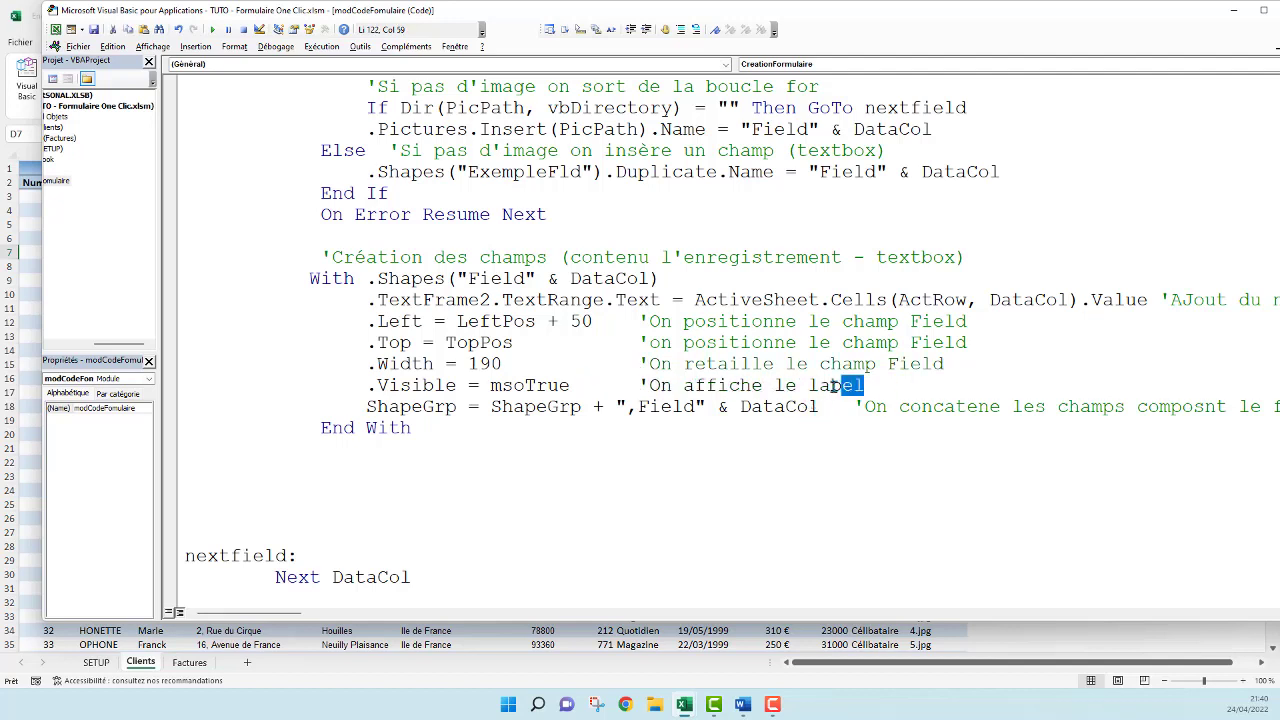
{"action": "type", "text": "cha"}
{"action": "type", "text": "mp field"}
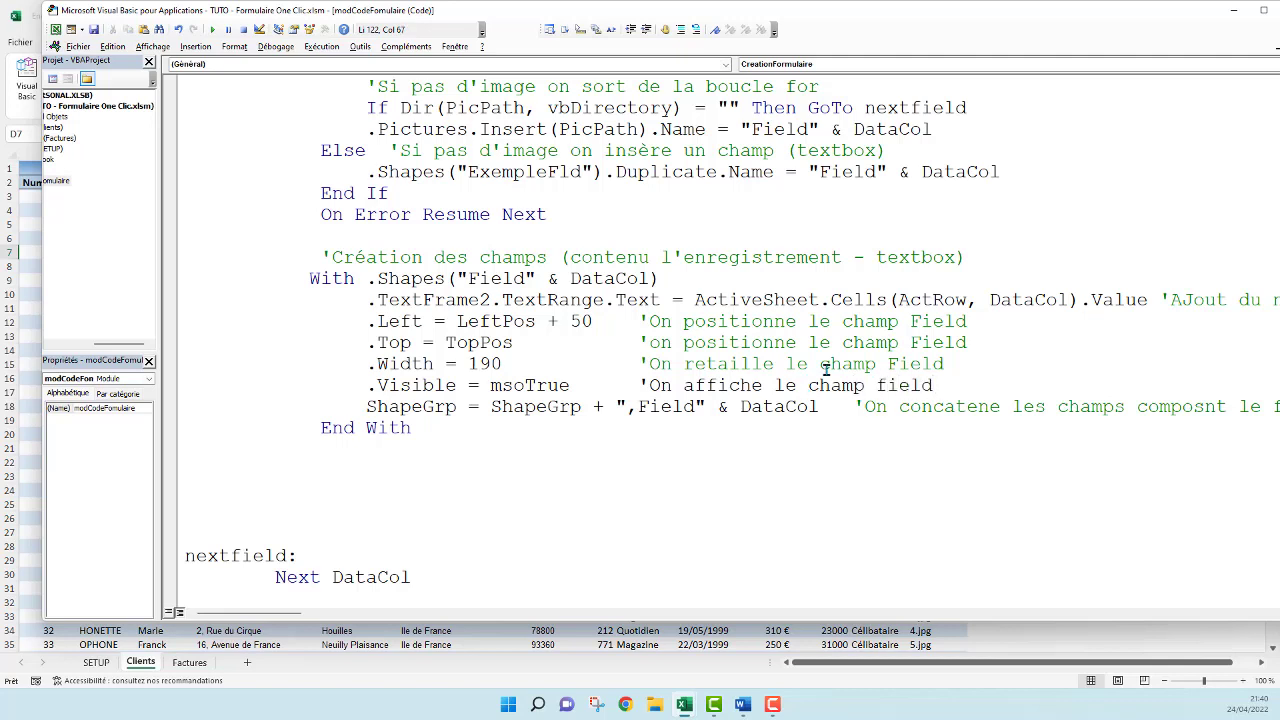
{"action": "left_click", "coordinate": [872, 343]}
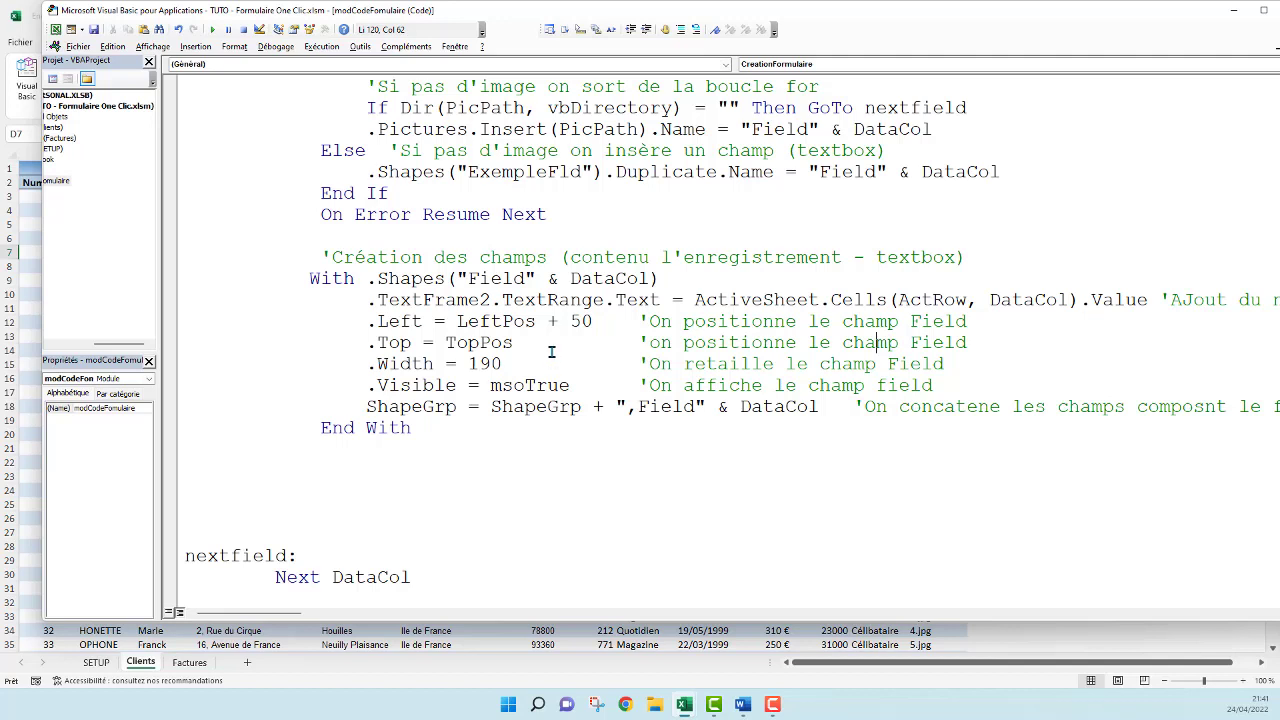
Insert .TextFrame2.AutoSize = msoAutoSizeShapeToFitText before the .Left line, dismissing the compile error.
{"action": "left_click", "coordinate": [203, 321]}
{"action": "key", "text": "Return"}
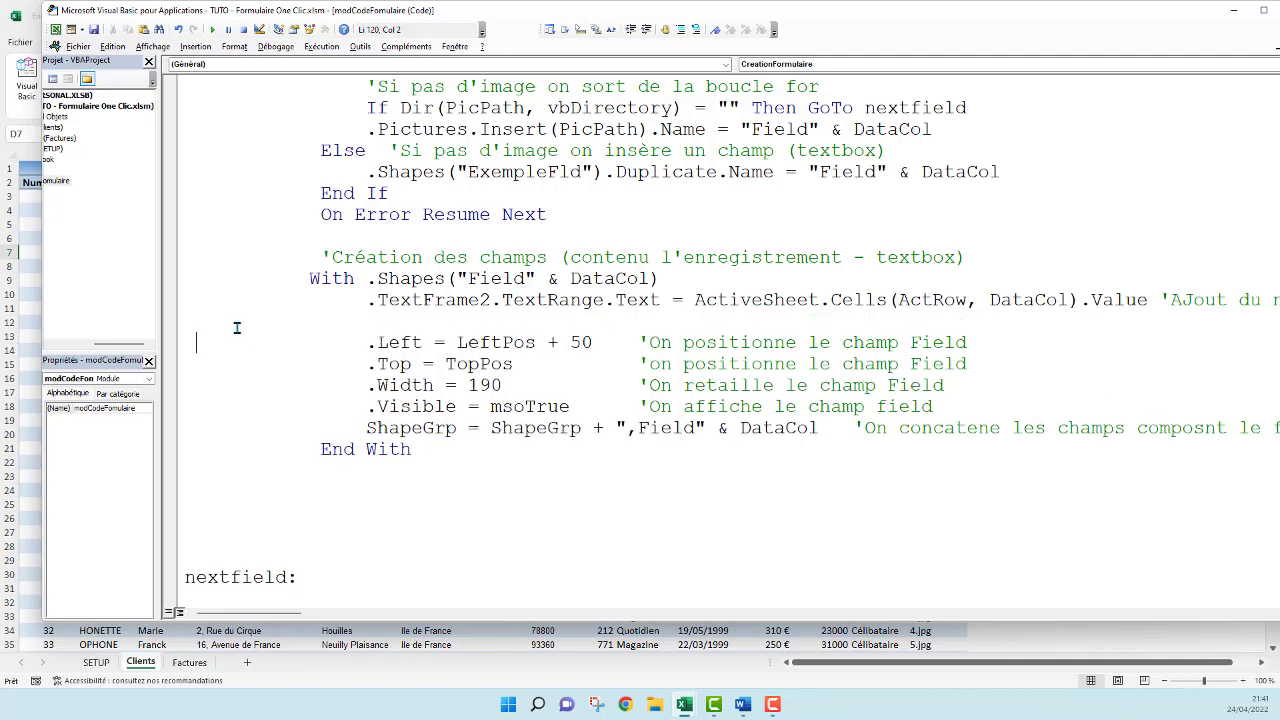
{"action": "left_click", "coordinate": [383, 317]}
{"action": "mouse_move", "coordinate": [490, 300]}
{"action": "left_mouse_down"}
{"action": "mouse_move", "coordinate": [356, 300]}
{"action": "mouse_move", "coordinate": [367, 300]}
{"action": "left_mouse_up"}
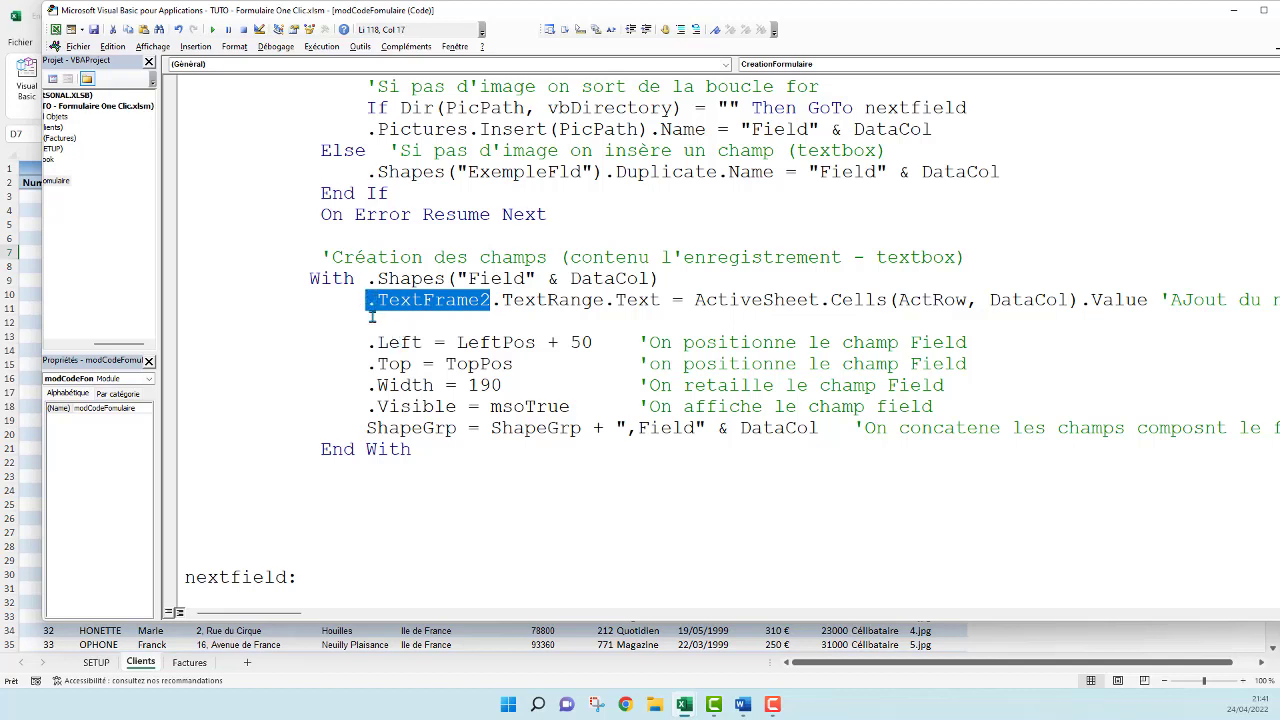
{"action": "key", "text": "ctrl+c"}
{"action": "left_click", "coordinate": [371, 318]}
{"action": "key", "text": "ctrl+v"}
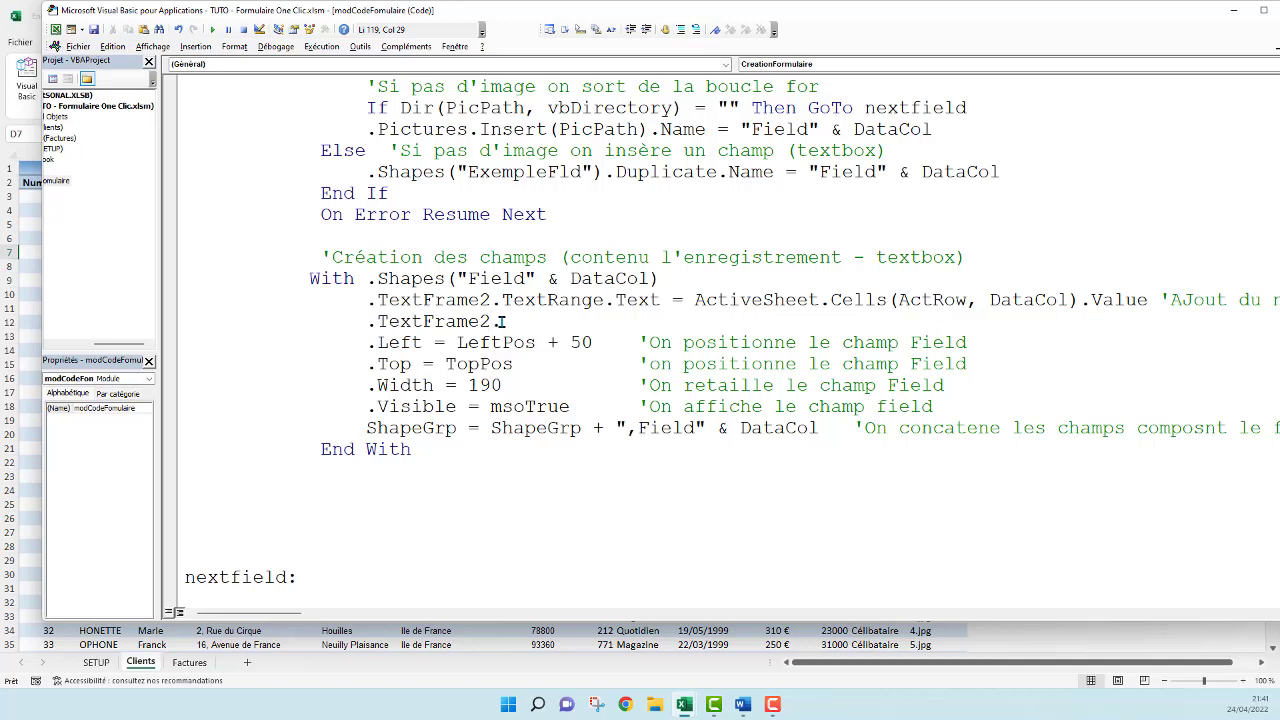
{"action": "type", "text": "autos"}
{"action": "type", "text": "ize "}
{"action": "type", "text": "="}
{"action": "left_click", "coordinate": [609, 266]}
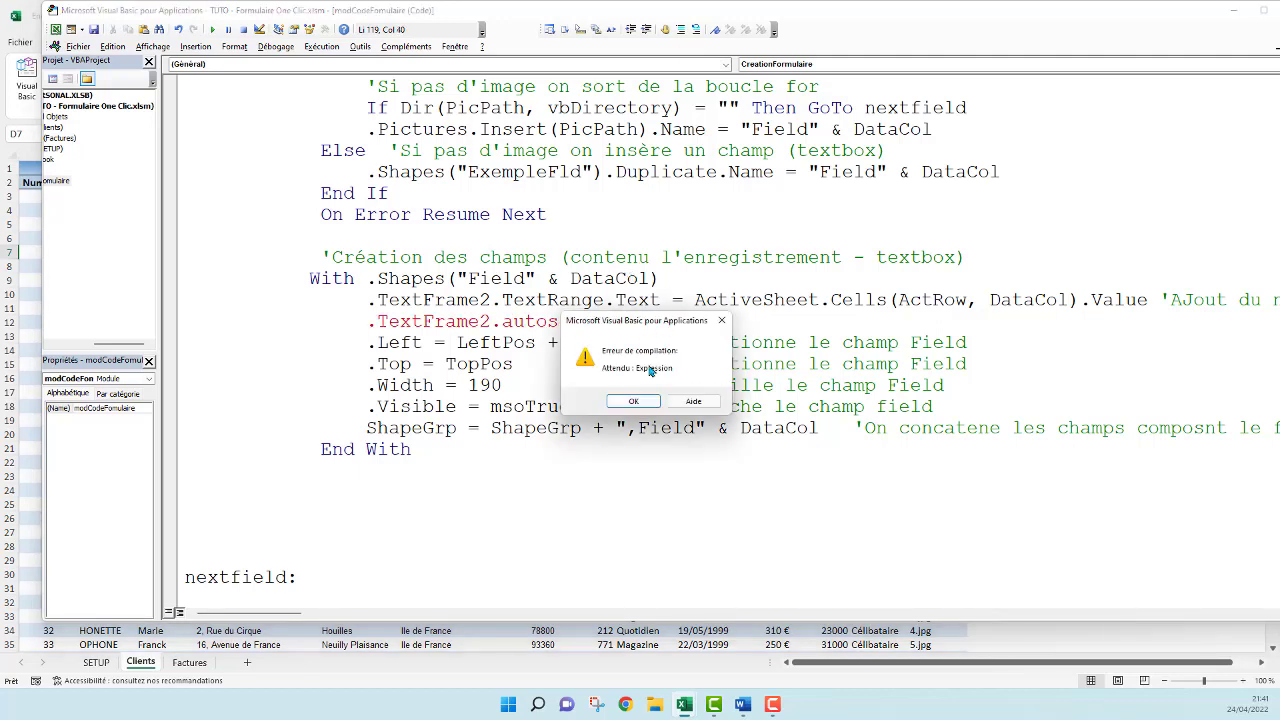
{"action": "left_click", "coordinate": [635, 401]}
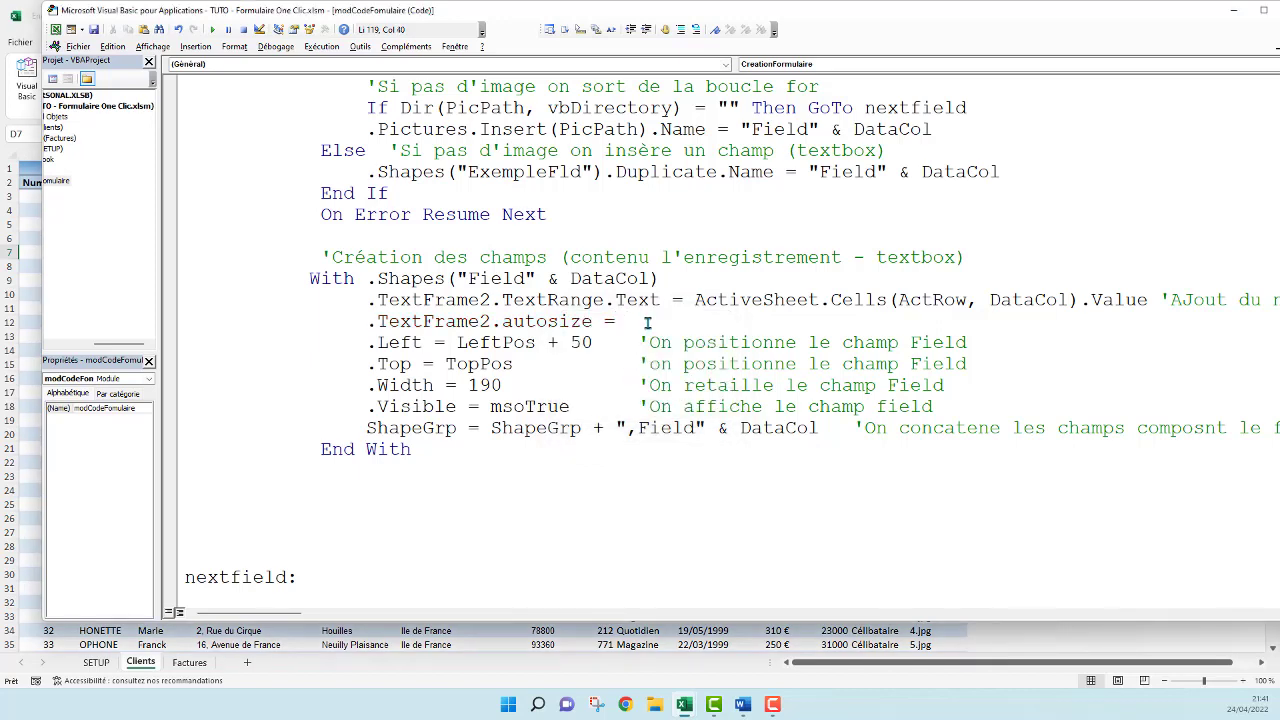
{"action": "type", "text": "mso"}
{"action": "type", "text": "Auto"}
{"action": "type", "text": "Size"}
{"action": "type", "text": "Shap"}
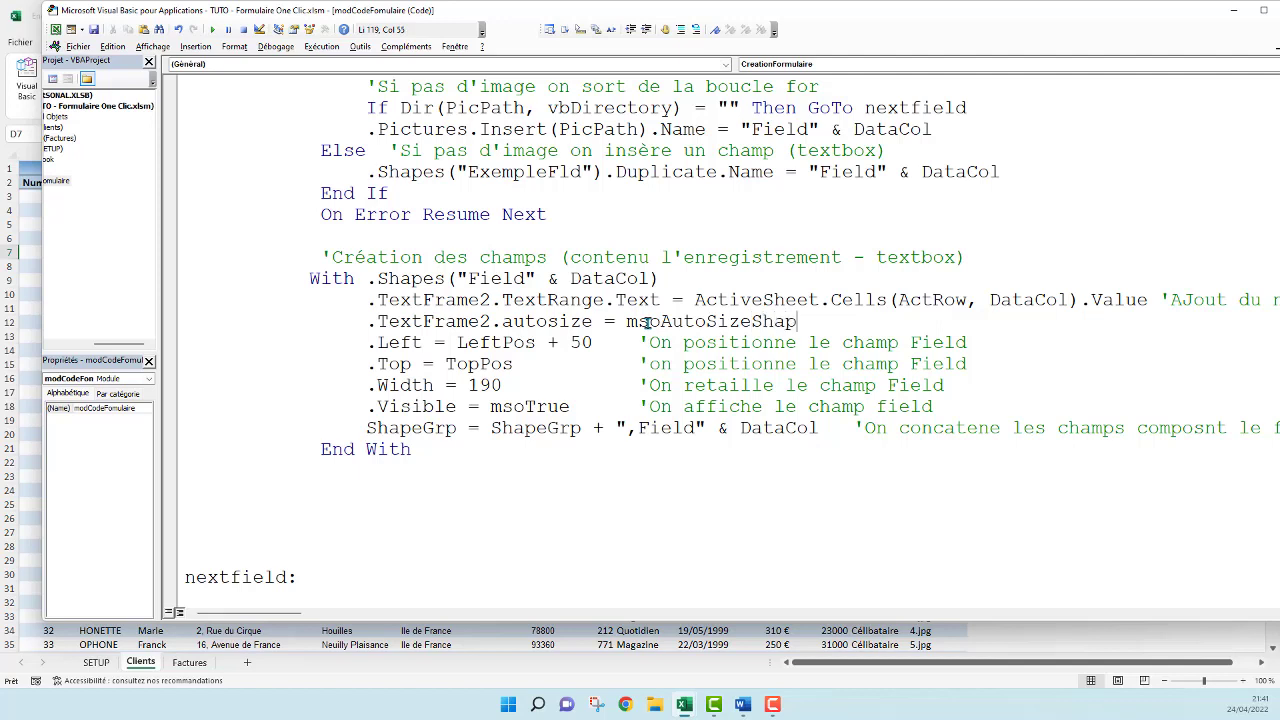
{"action": "type", "text": "e"}
{"action": "type", "text": "to"}
{"action": "key", "text": "BackSpace"}
{"action": "type", "text": "o"}
{"action": "type", "text": "Fit"}
{"action": "type", "text": "Text"}
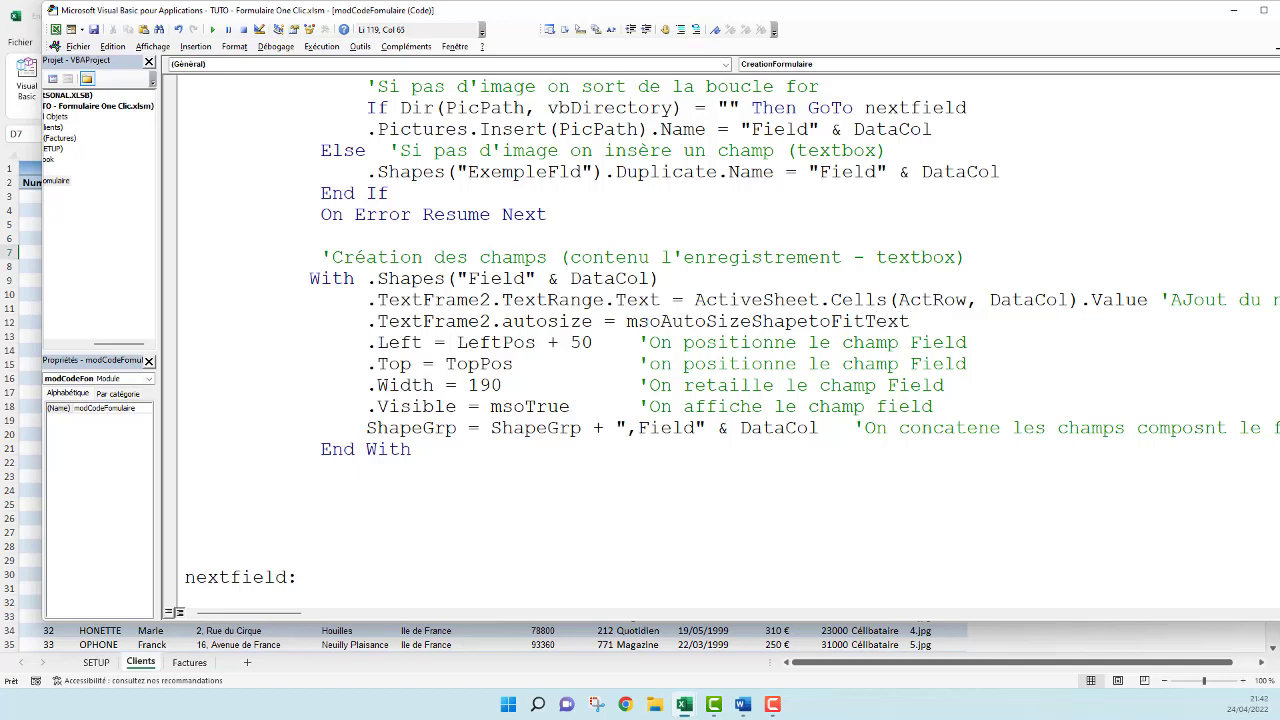
{"action": "left_click", "coordinate": [743, 283]}
Outdent the field block's End With so it aligns with its With line.
{"action": "left_click", "coordinate": [448, 322]}
{"action": "left_click", "coordinate": [322, 449]}
{"action": "key", "text": "BackSpace"}
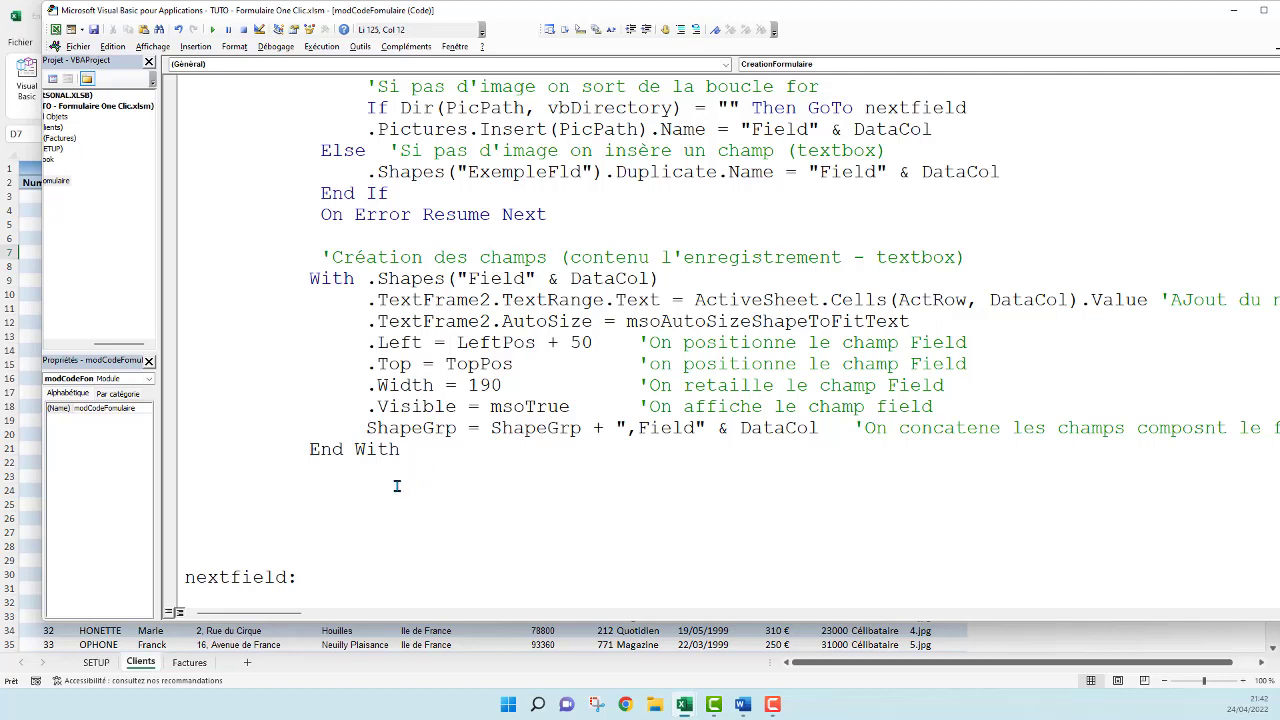
{"action": "left_click", "coordinate": [320, 470]}
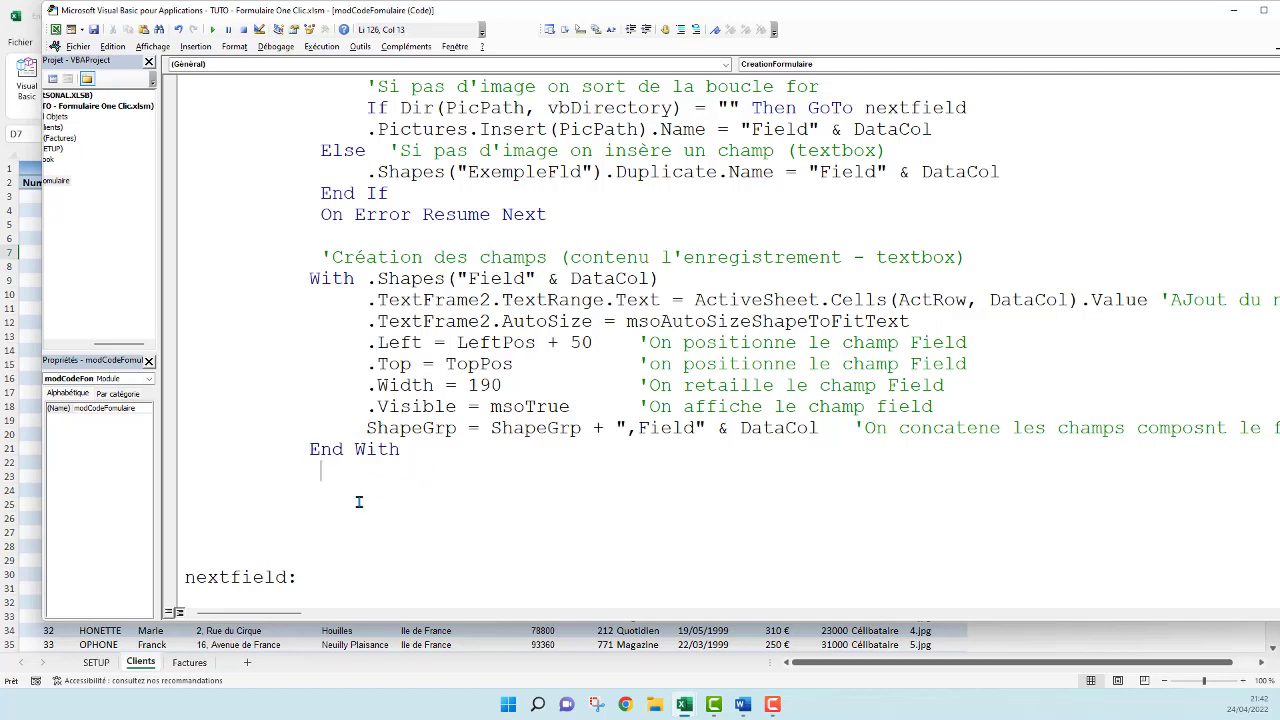
Add the comment 'On doit décaler les nouveaux champs un peu plus bas que le précédent' below End With.
{"action": "left_click", "coordinate": [302, 471]}
{"action": "scroll", "coordinate": [355, 476], "scroll_direction": "up", "scroll_amount": 2}
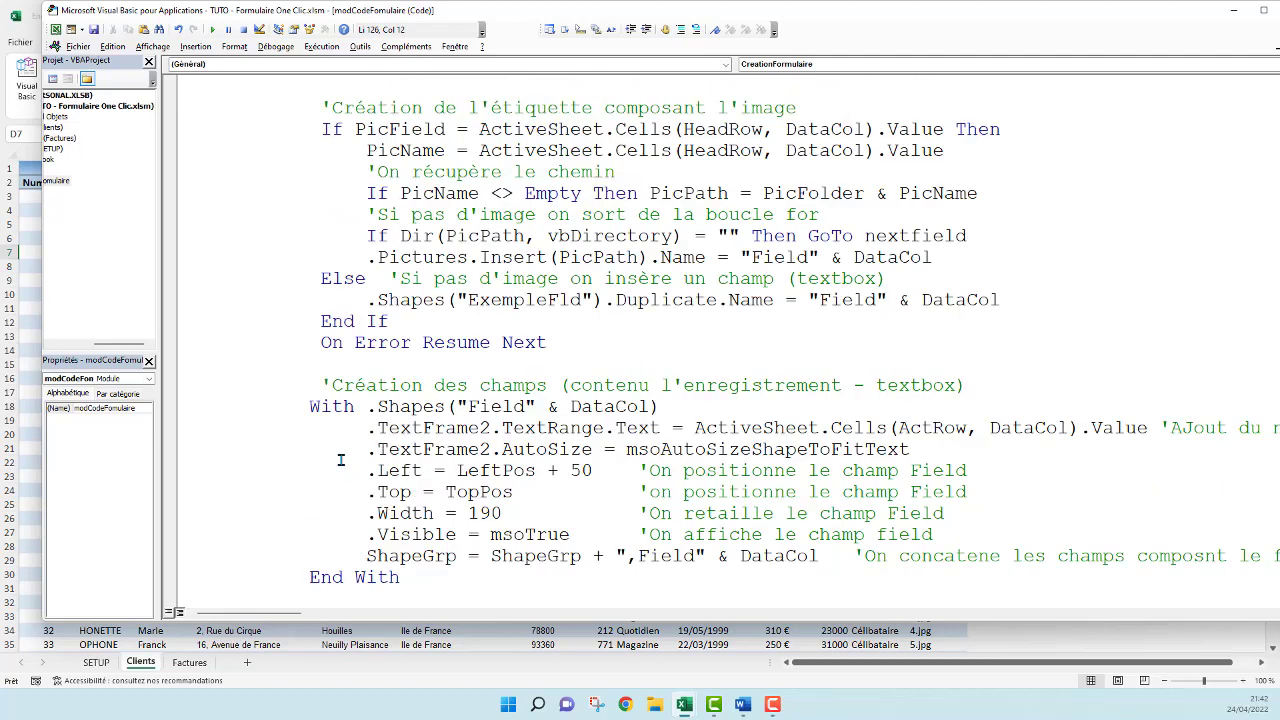
{"action": "scroll", "coordinate": [345, 404], "scroll_direction": "up", "scroll_amount": 1}
{"action": "scroll", "coordinate": [360, 336], "scroll_direction": "up", "scroll_amount": 3}
{"action": "scroll", "coordinate": [367, 285], "scroll_direction": "up", "scroll_amount": 1}
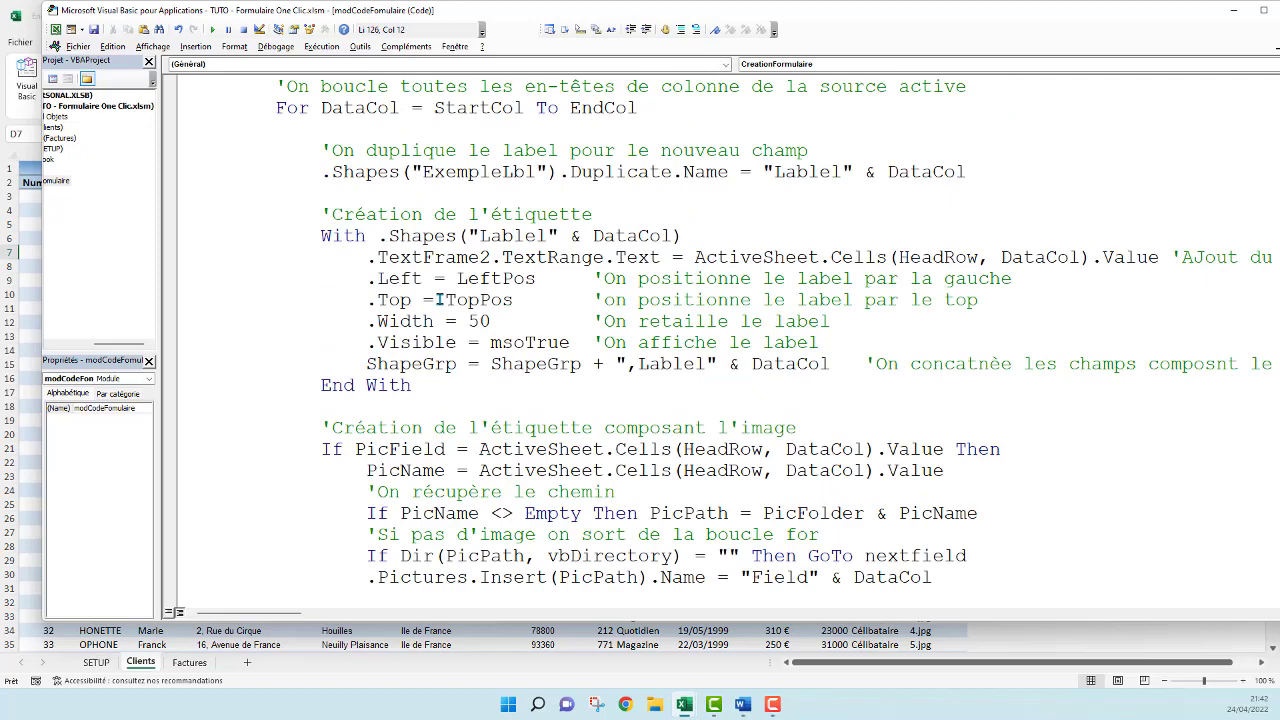
{"action": "scroll", "coordinate": [439, 330], "scroll_direction": "down", "scroll_amount": 2}
{"action": "scroll", "coordinate": [436, 420], "scroll_direction": "down", "scroll_amount": 3}
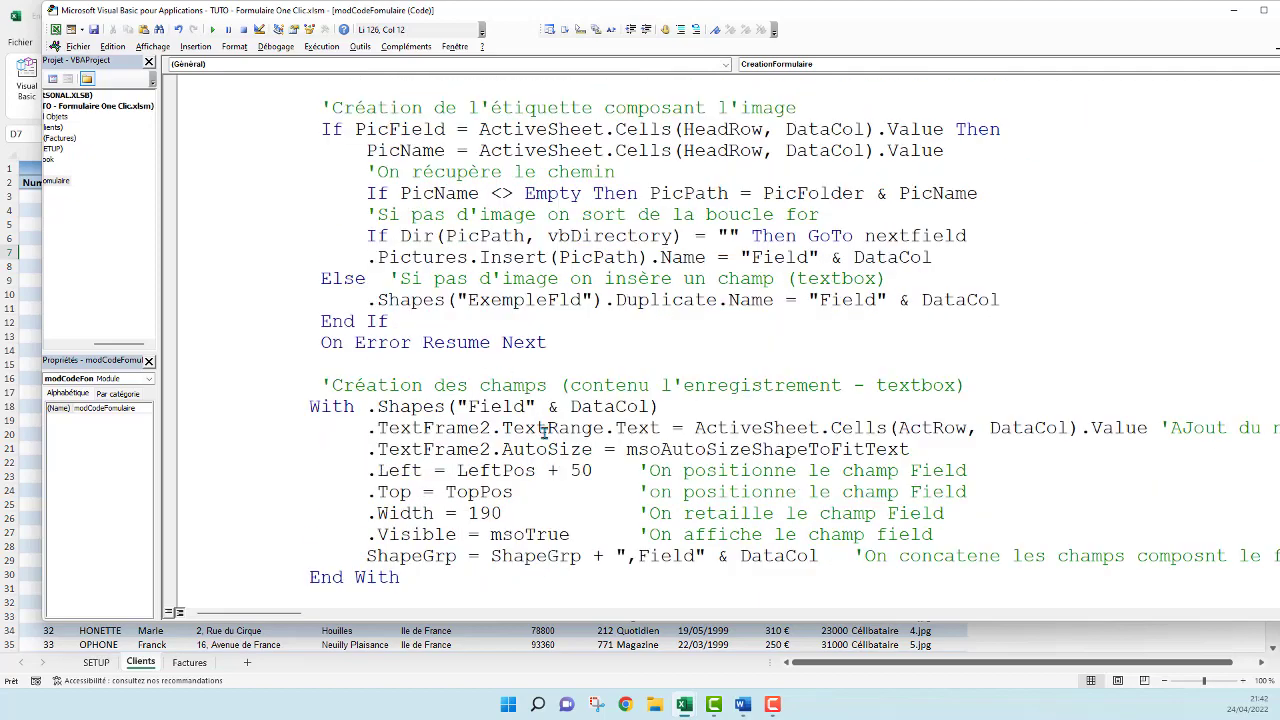
{"action": "scroll", "coordinate": [434, 486], "scroll_direction": "down", "scroll_amount": 2}
{"action": "key", "text": "Return"}
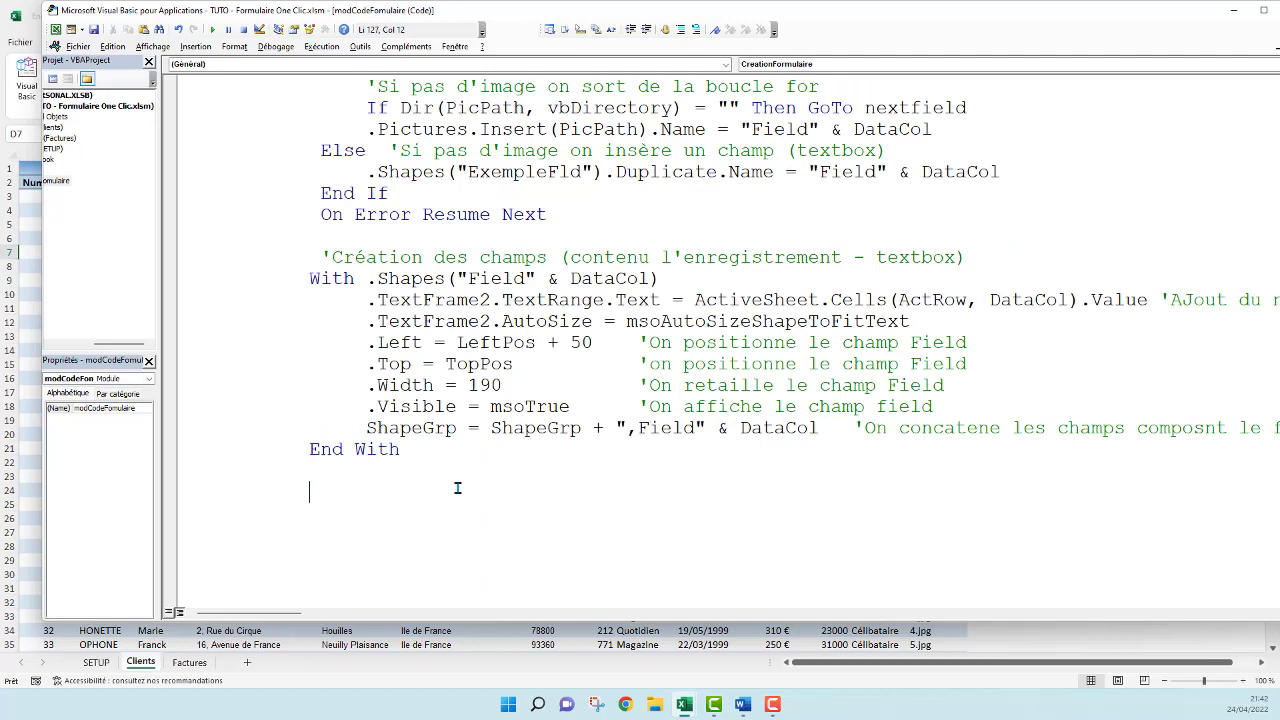
{"action": "type", "text": "('On d"}
{"action": "type", "text": "it"}
{"action": "key", "text": "BackSpace"}
{"action": "key", "text": "BackSpace"}
{"action": "type", "text": "o"}
{"action": "type", "text": "t"}
{"action": "key", "text": "BackSpace"}
{"action": "key", "text": "BackSpace"}
{"action": "type", "text": "it "}
{"action": "type", "text": "da"}
{"action": "key", "text": "BackSpace"}
{"action": "key", "text": "BackSpace"}
{"action": "type", "text": "doit "}
{"action": "type", "text": "décaler le"}
{"action": "type", "text": "s nouve"}
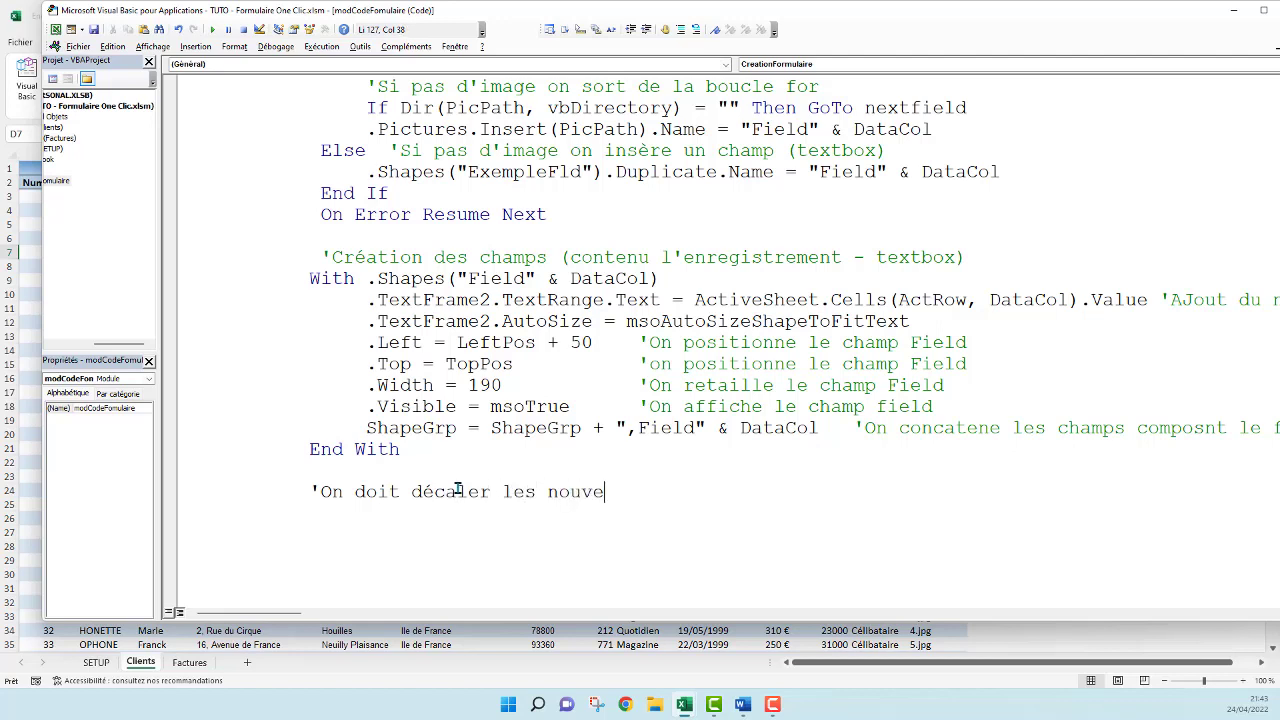
{"action": "type", "text": "aux champs "}
{"action": "type", "text": "un peu plus "}
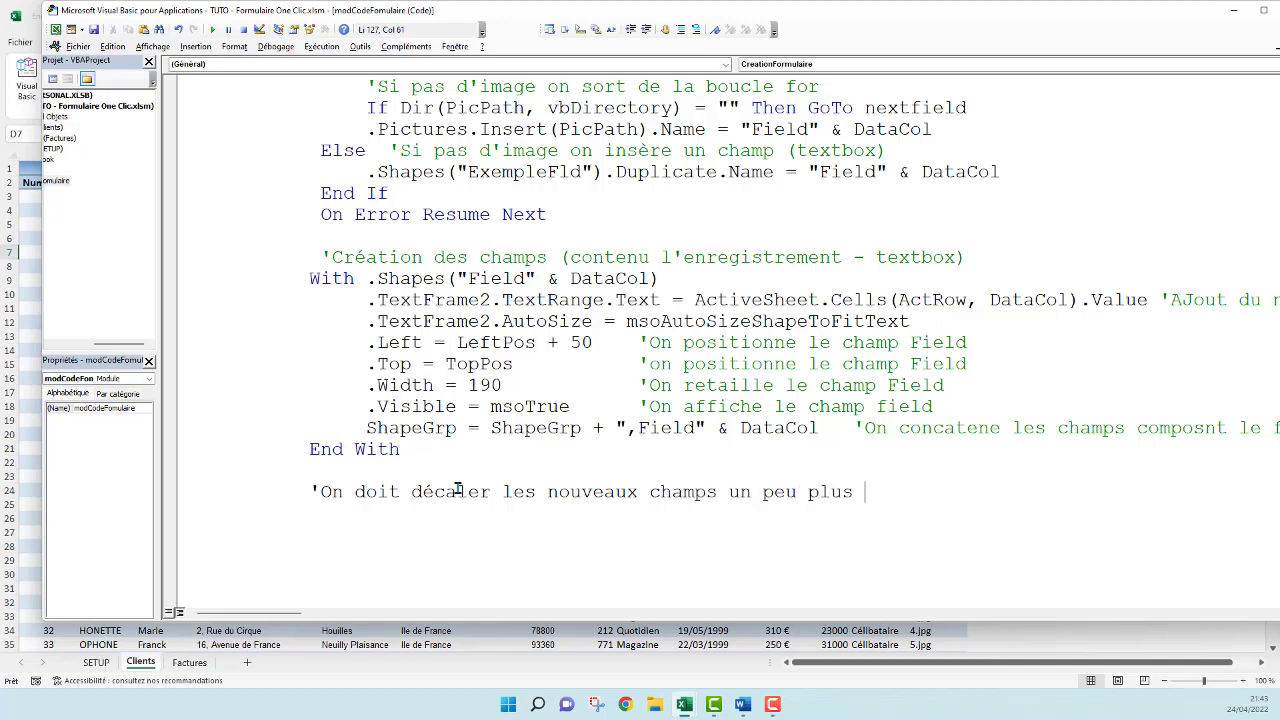
{"action": "type", "text": "bas que le pré"}
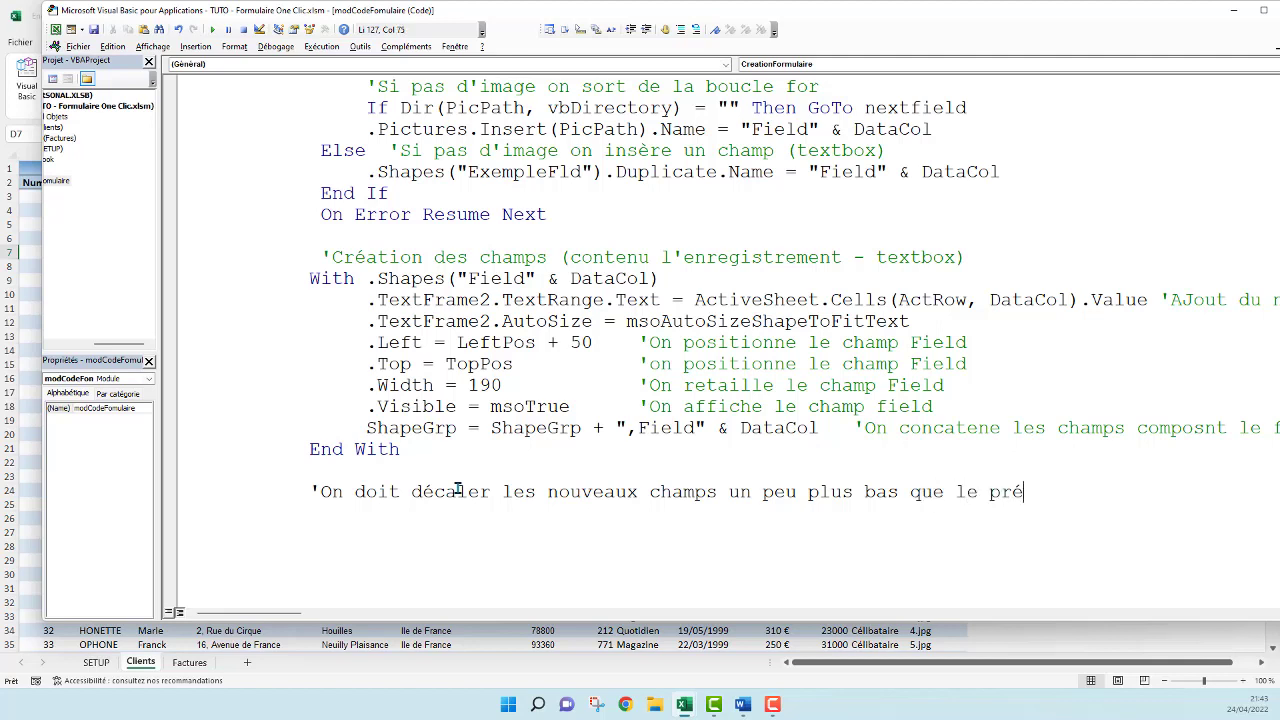
{"action": "type", "text": "cédent"}
{"action": "key", "text": "Return"}
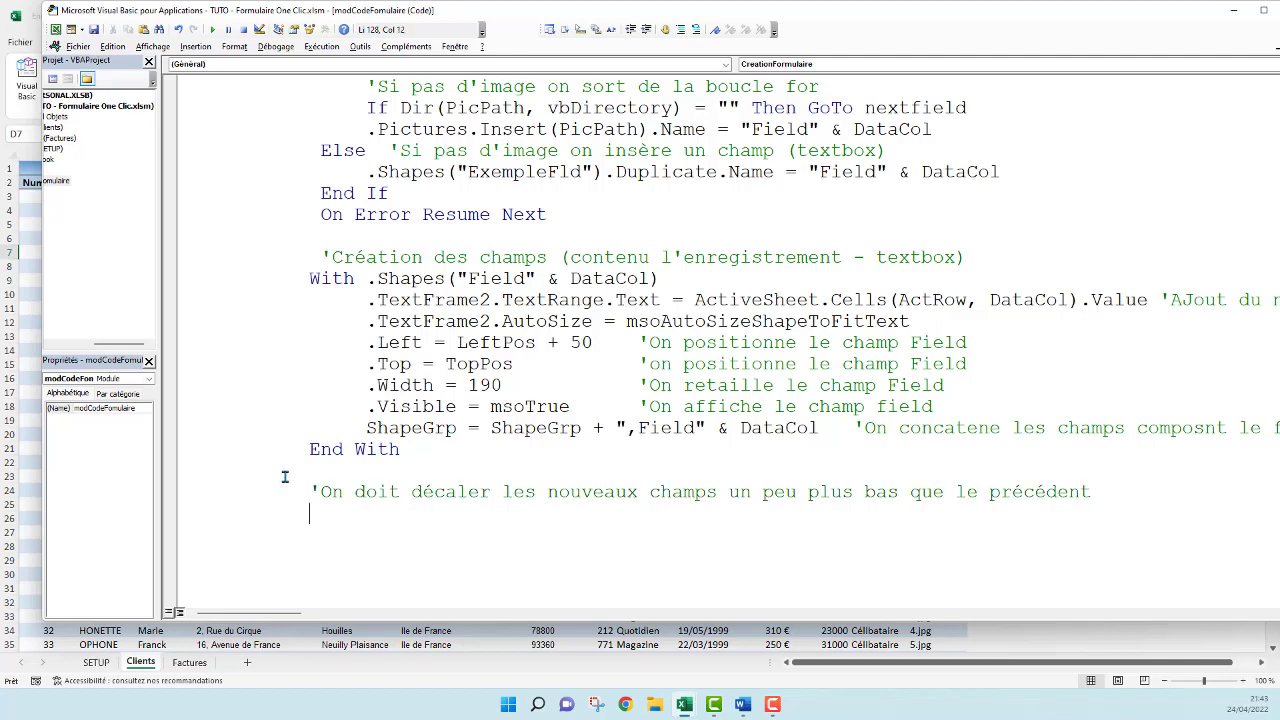
Scroll up to the 'Création des champs' With block containing the TopPos line.
{"action": "scroll", "coordinate": [363, 435], "scroll_direction": "up", "scroll_amount": 4}
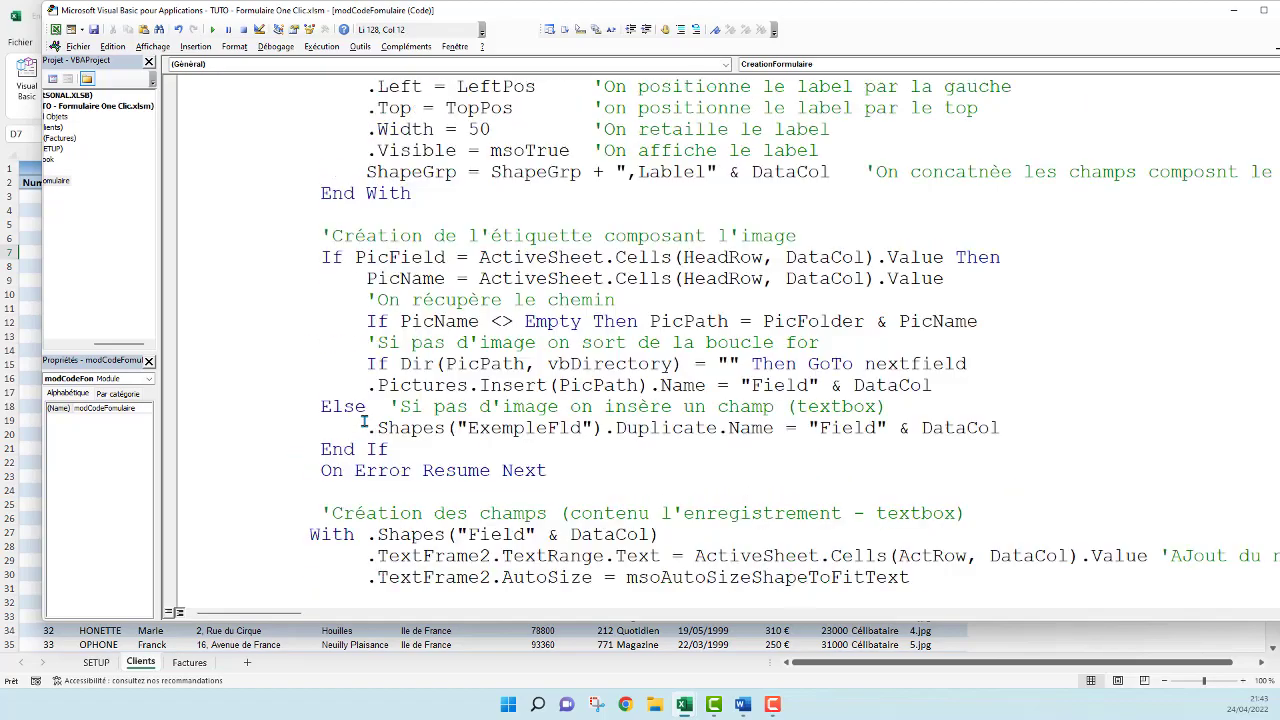
{"action": "scroll", "coordinate": [363, 421], "scroll_direction": "up", "scroll_amount": 1}
{"action": "scroll", "coordinate": [363, 421], "scroll_direction": "up", "scroll_amount": 2}
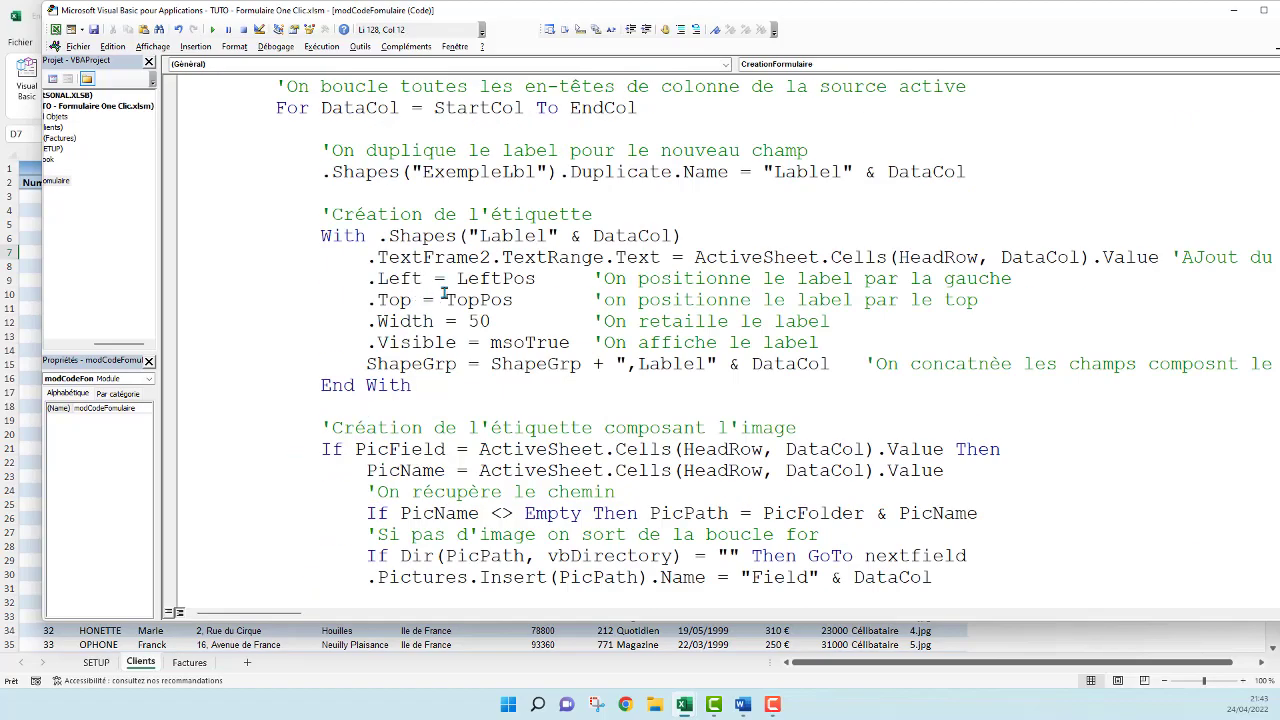
{"action": "scroll", "coordinate": [443, 299], "scroll_direction": "up", "scroll_amount": 1}
{"action": "scroll", "coordinate": [443, 299], "scroll_direction": "up", "scroll_amount": 2}
{"action": "scroll", "coordinate": [443, 299], "scroll_direction": "down", "scroll_amount": 5}
{"action": "scroll", "coordinate": [492, 321], "scroll_direction": "down", "scroll_amount": 1}
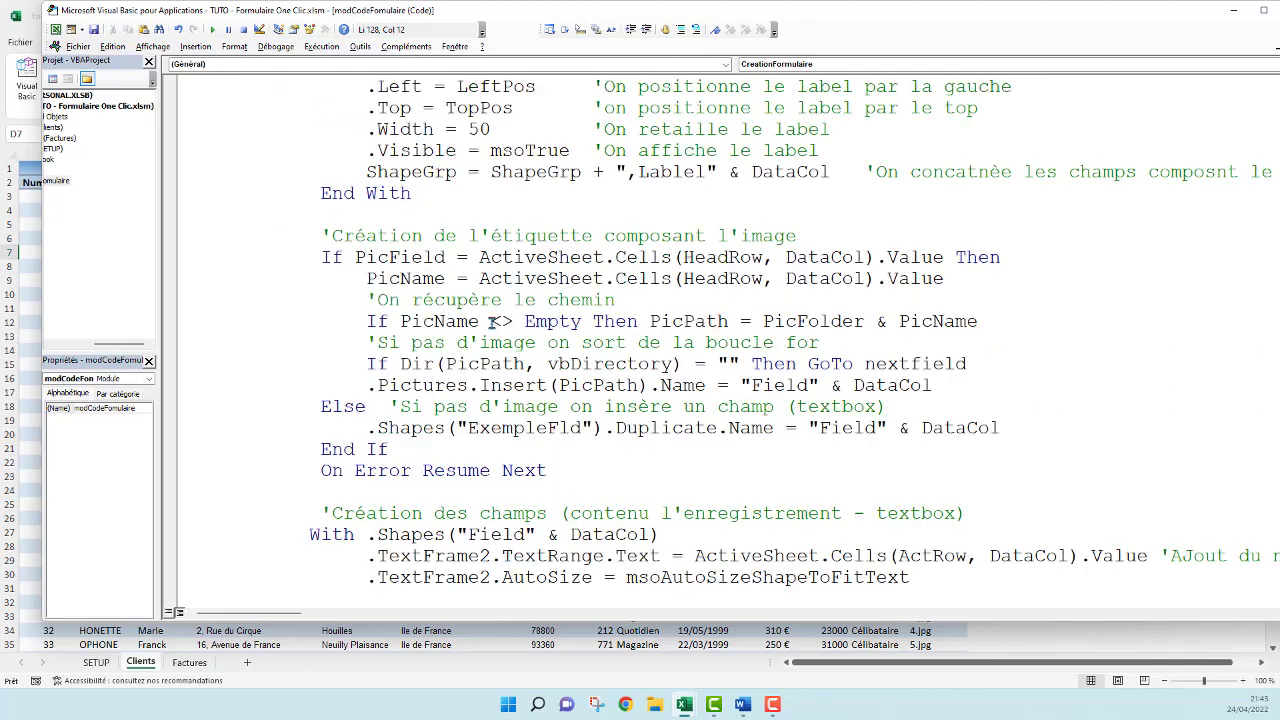
{"action": "scroll", "coordinate": [509, 327], "scroll_direction": "down", "scroll_amount": 2}
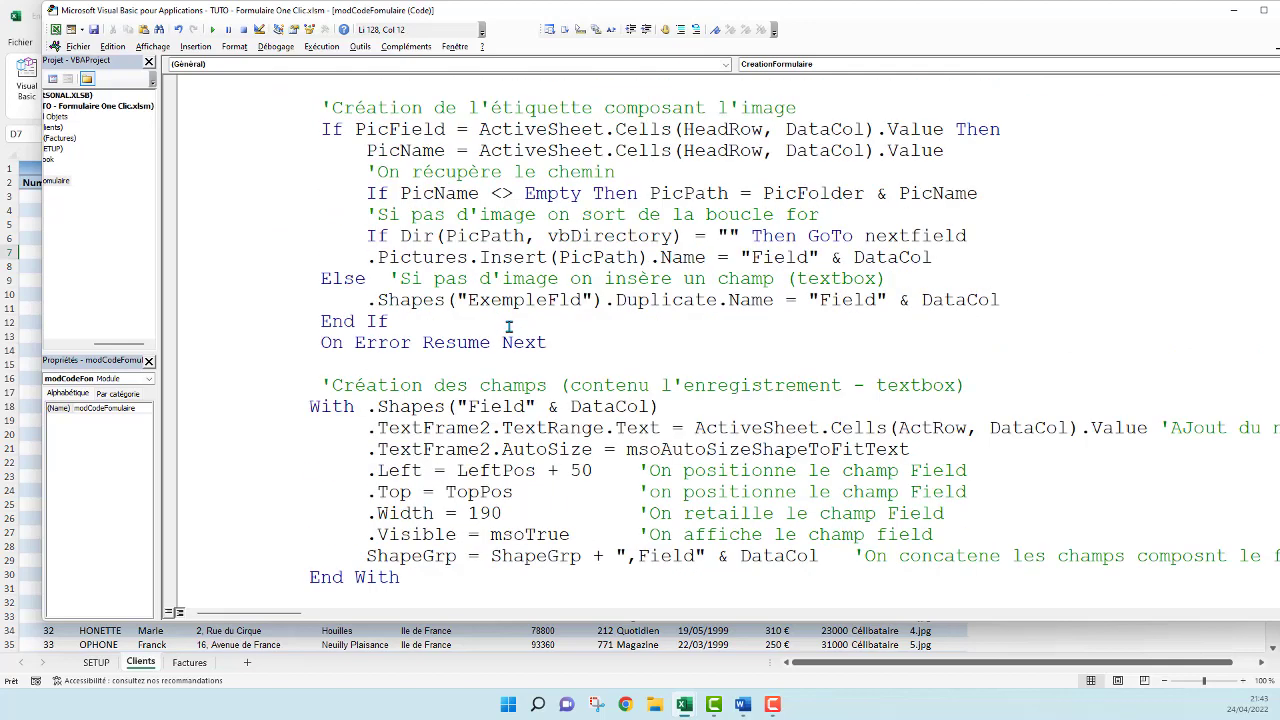
{"action": "scroll", "coordinate": [508, 327], "scroll_direction": "down", "scroll_amount": 1}
Write TopPos = .Shapes("Field" & DataCol).Top on the empty line under the comment.
{"action": "double_click", "coordinate": [497, 427]}
{"action": "key", "text": "ctrl+c"}
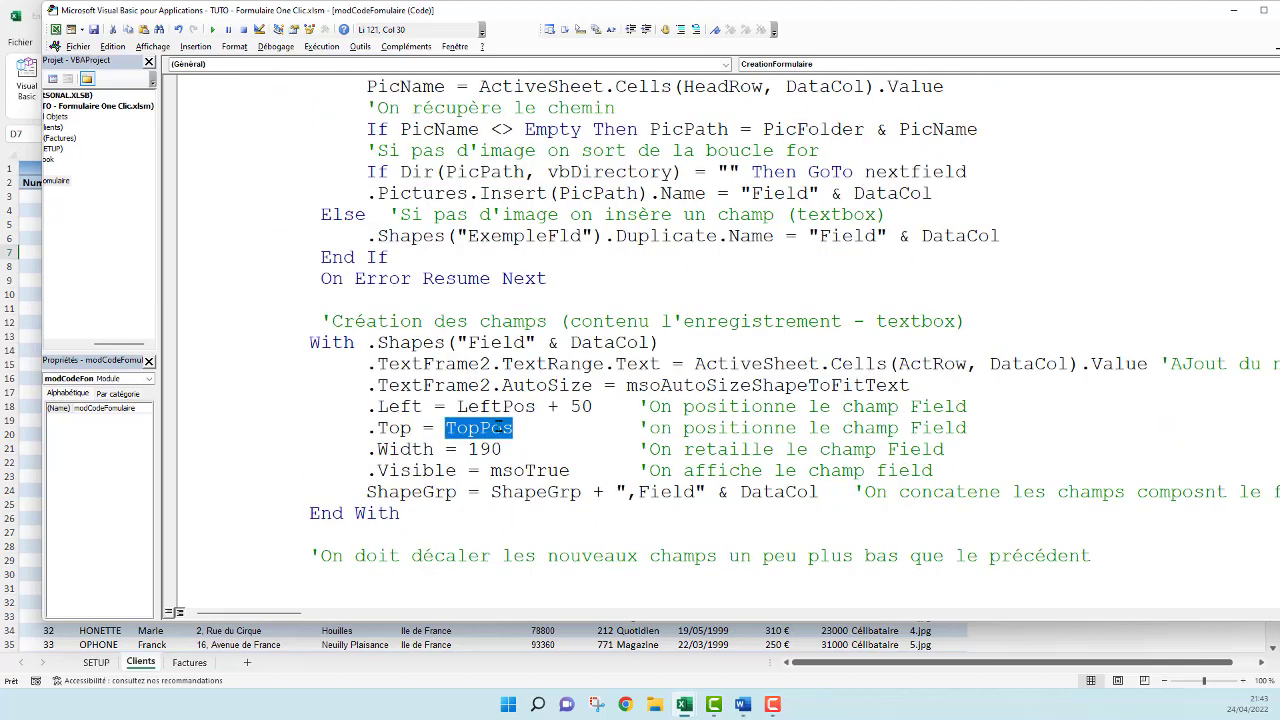
{"action": "scroll", "coordinate": [552, 452], "scroll_direction": "down", "scroll_amount": 3}
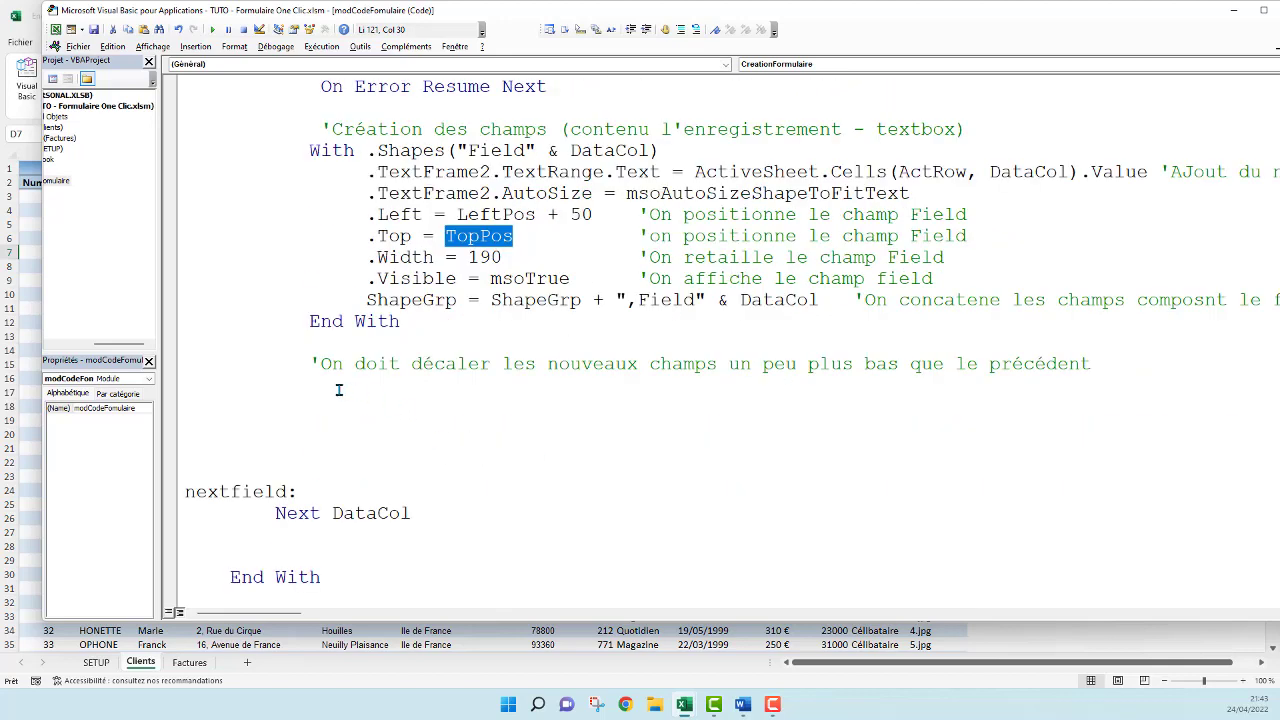
{"action": "left_click", "coordinate": [322, 386]}
{"action": "key", "text": "ctrl+v"}
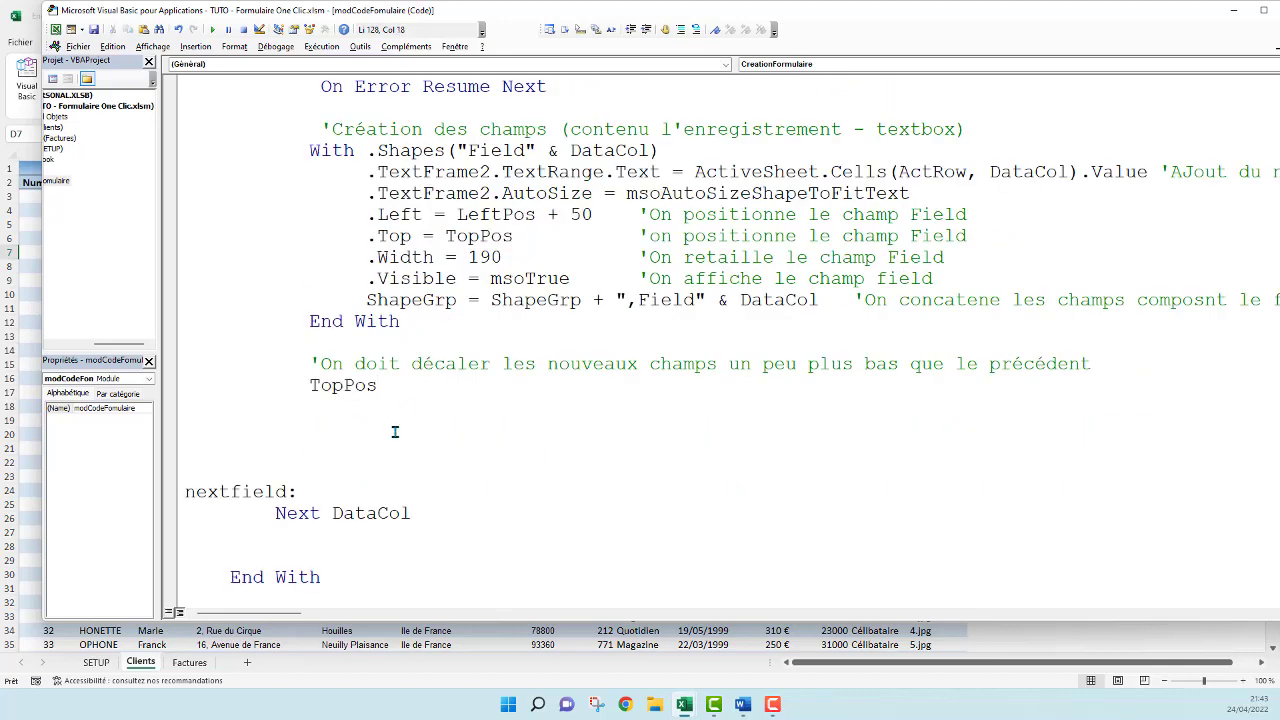
{"action": "type", "text": " = "}
{"action": "type", "text": ".shapes("}
{"action": "type", "text": "\"F"}
{"action": "type", "text": "ield"}
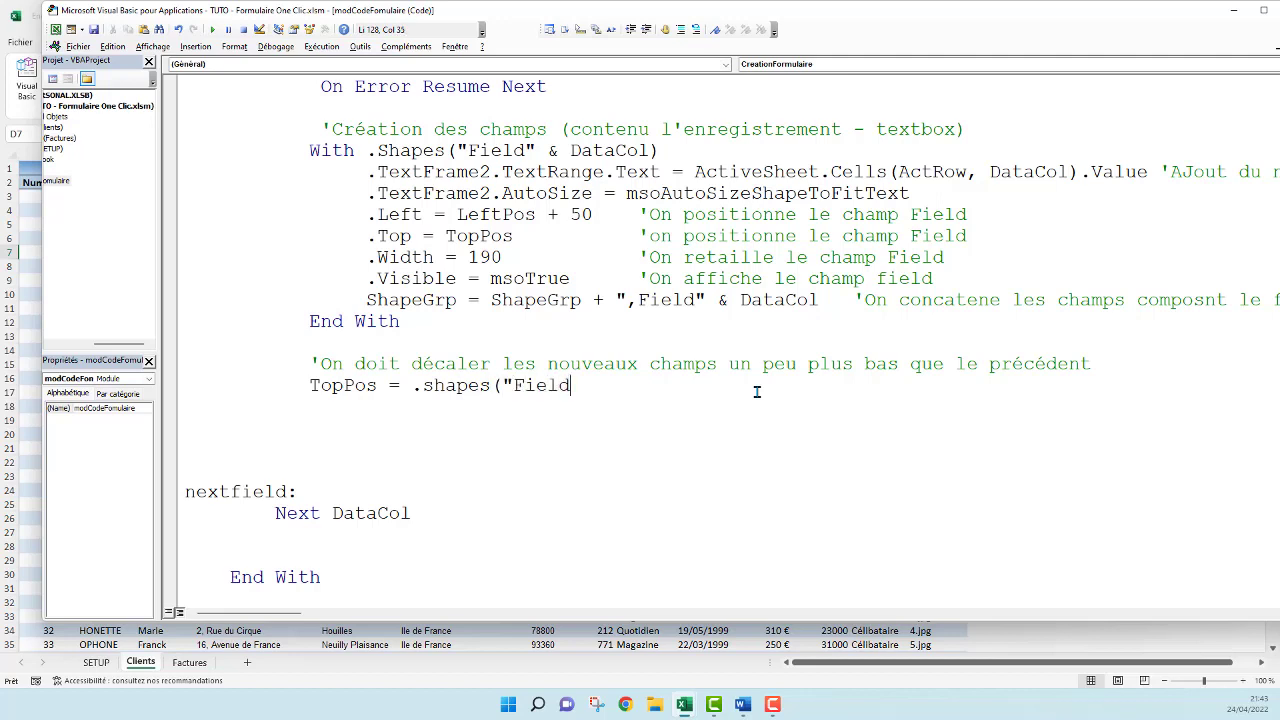
{"action": "type", "text": "\""}
{"action": "type", "text": " &"}
{"action": "left_click", "coordinate": [596, 298]}
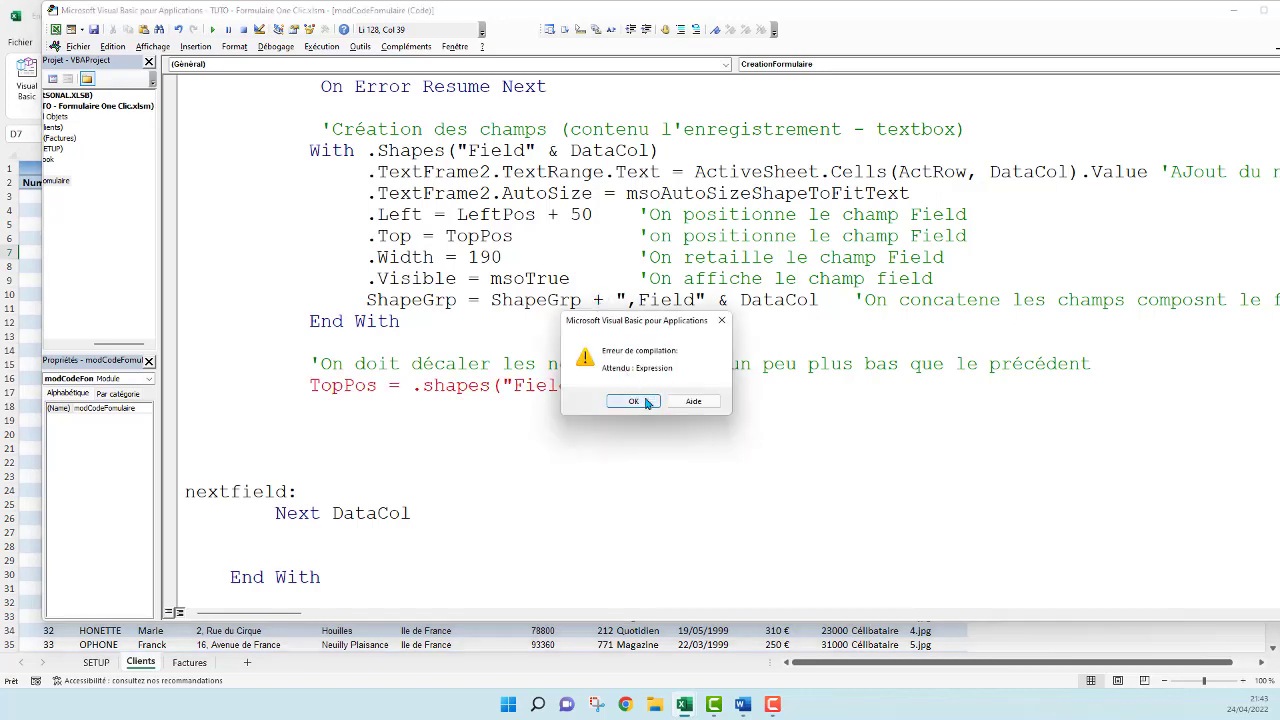
{"action": "left_click", "coordinate": [633, 401]}
{"action": "double_click", "coordinate": [768, 300]}
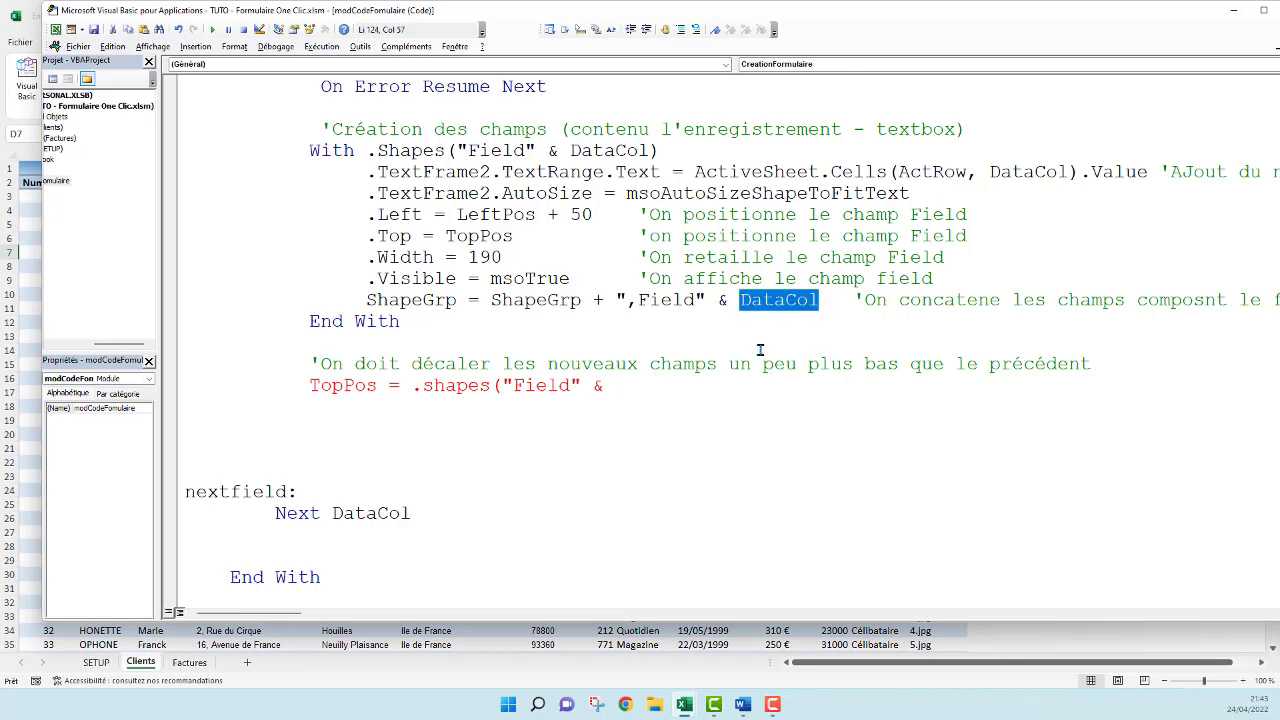
{"action": "left_click", "coordinate": [668, 384]}
{"action": "type", "text": "DataCol"}
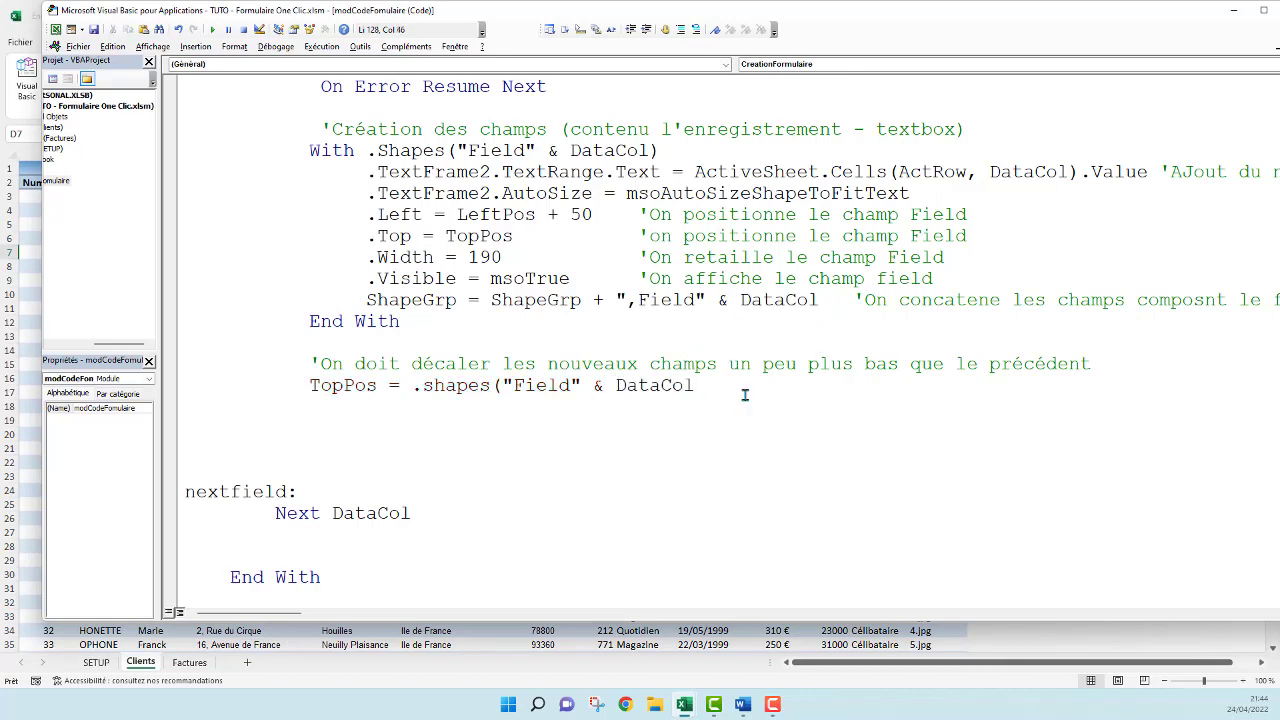
{"action": "type", "text": ").top"}
{"action": "left_click", "coordinate": [648, 340]}
{"action": "left_click", "coordinate": [781, 391]}
Append + .Shapes("Field" & DataCol).Height + 4 to the TopPos line.
{"action": "type", "text": "+ ."}
{"action": "type", "text": "shape"}
{"action": "type", "text": "s"}
{"action": "type", "text": "("}
{"action": "left_click", "coordinate": [735, 359]}
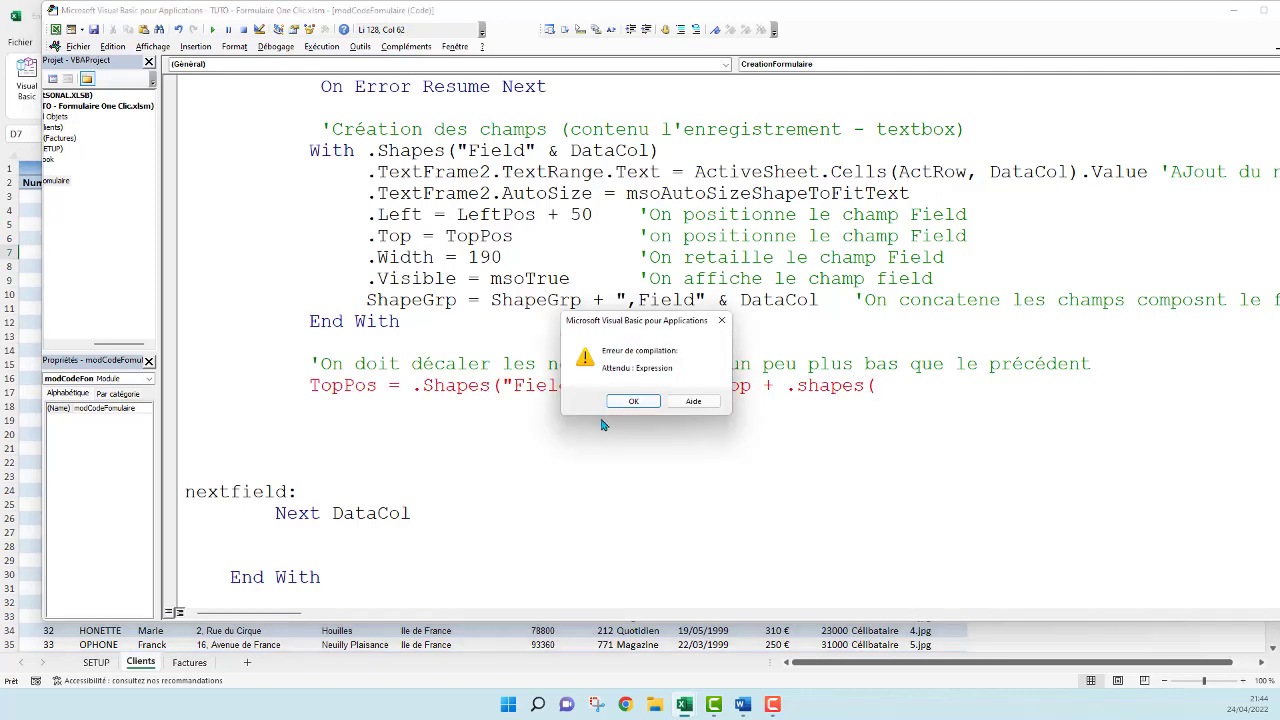
{"action": "left_click", "coordinate": [634, 400]}
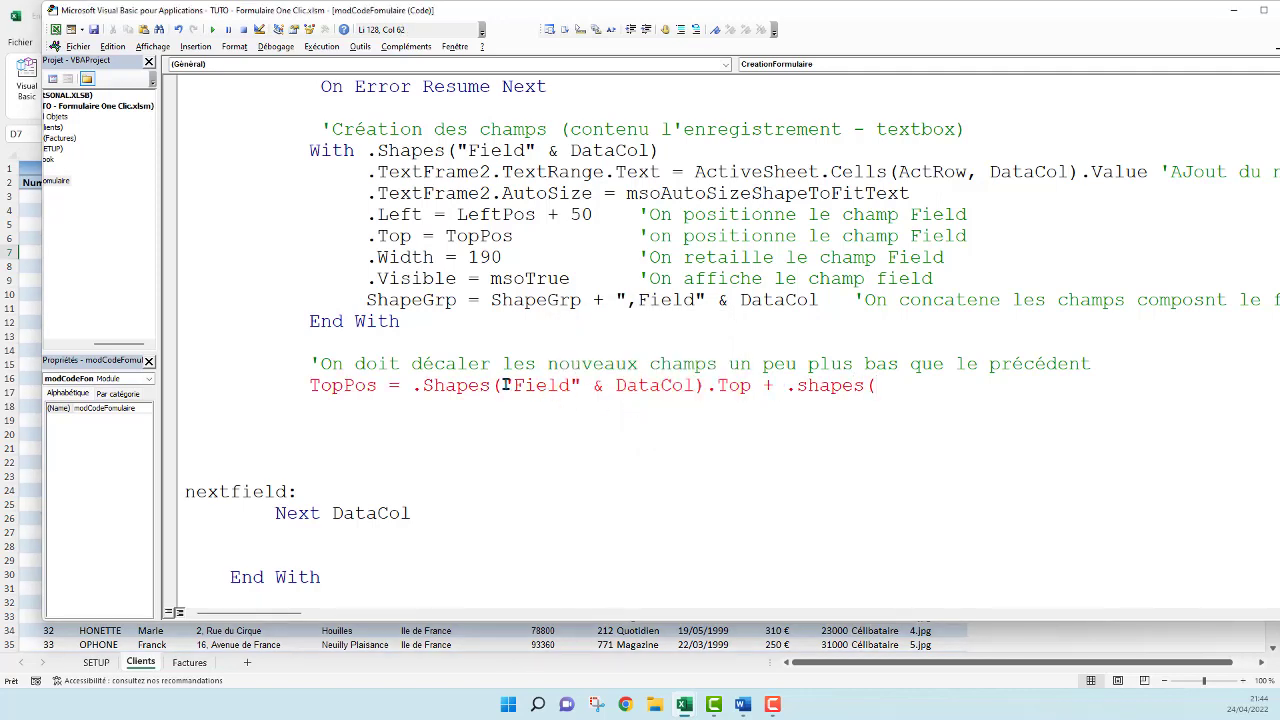
{"action": "left_click_drag", "start_coordinate": [502, 385], "coordinate": [694, 385]}
{"action": "key", "text": "ctrl+c"}
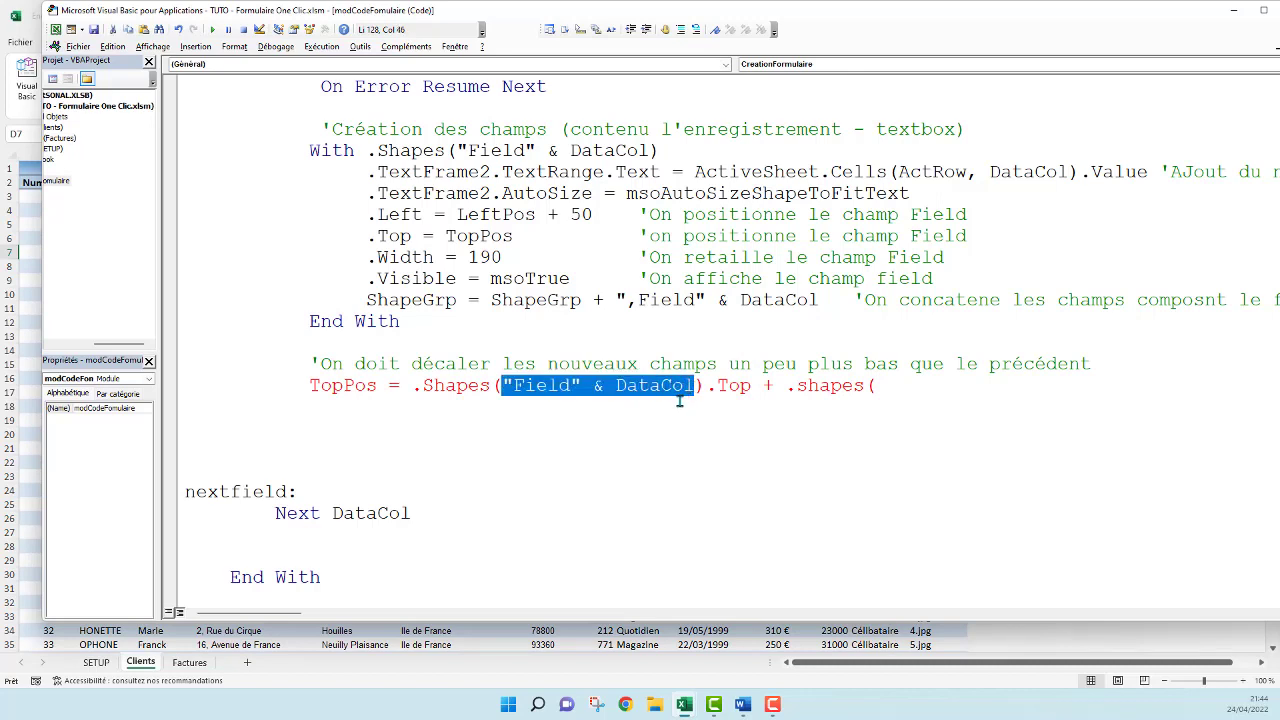
{"action": "left_click", "coordinate": [890, 392]}
{"action": "key", "text": "ctrl+v"}
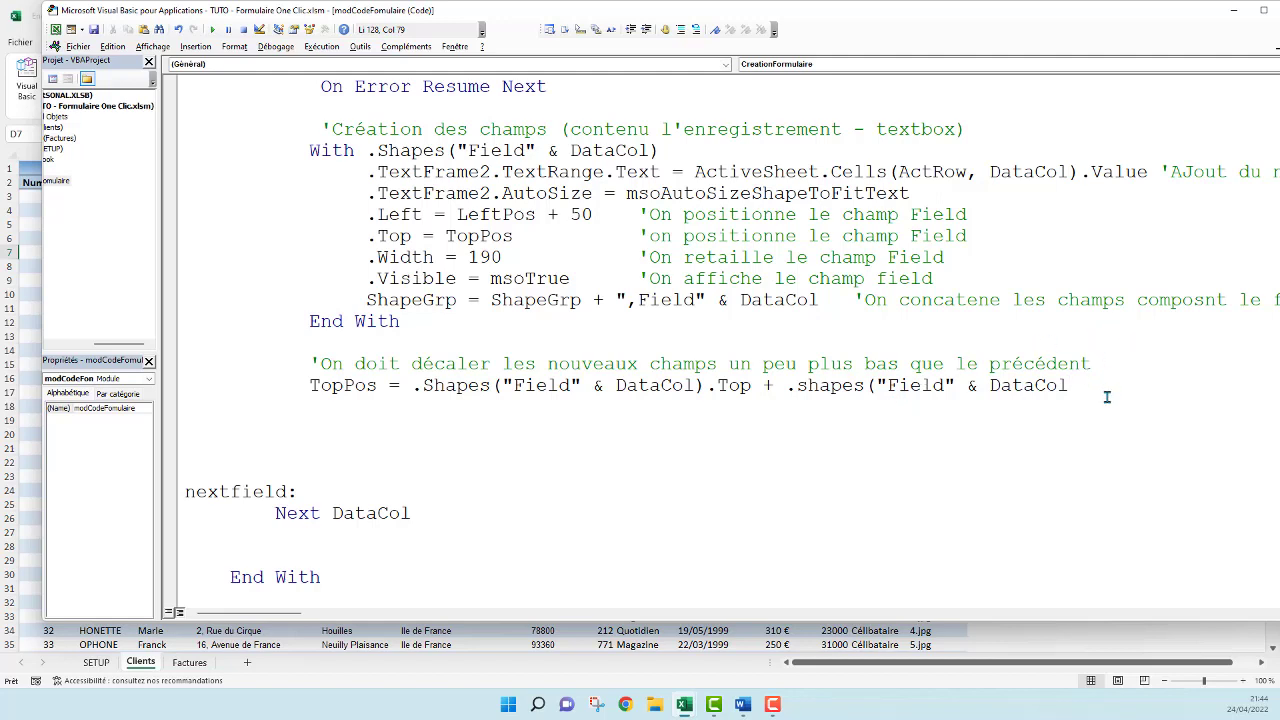
{"action": "type", "text": ")"}
{"action": "type", "text": "heig"}
{"action": "type", "text": "ht"}
{"action": "type", "text": "4"}
Commit the TopPos calculation and review its two Field & DataCol references.
{"action": "left_click", "coordinate": [1095, 322]}
{"action": "key", "text": "Down"}
{"action": "key", "text": "Down"}
{"action": "key", "text": "Down"}
{"action": "key", "text": "End"}
{"action": "key", "text": "Return"}
{"action": "left_click", "coordinate": [565, 382]}
{"action": "left_click", "coordinate": [1024, 388]}
Add On Error GoTo 0 beneath the TopPos line and insert a new blank line below it.
{"action": "left_click", "coordinate": [318, 410]}
{"action": "type", "text": "on err"}
{"action": "type", "text": "or "}
{"action": "type", "text": "goto "}
{"action": "type", "text": " 0"}
{"action": "key", "text": "BackSpace"}
{"action": "key", "text": "BackSpace"}
{"action": "type", "text": "0"}
{"action": "left_click", "coordinate": [400, 364]}
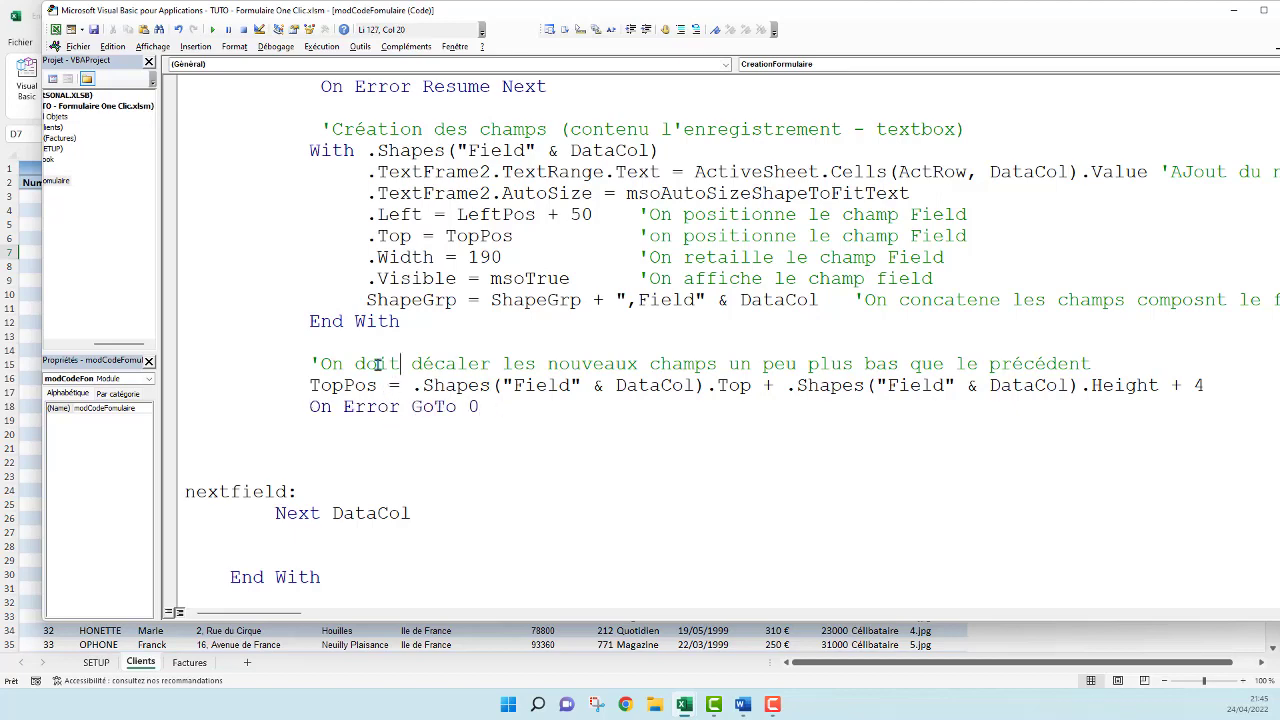
{"action": "scroll", "coordinate": [457, 323], "scroll_direction": "up", "scroll_amount": 3}
{"action": "scroll", "coordinate": [457, 323], "scroll_direction": "down", "scroll_amount": 4}
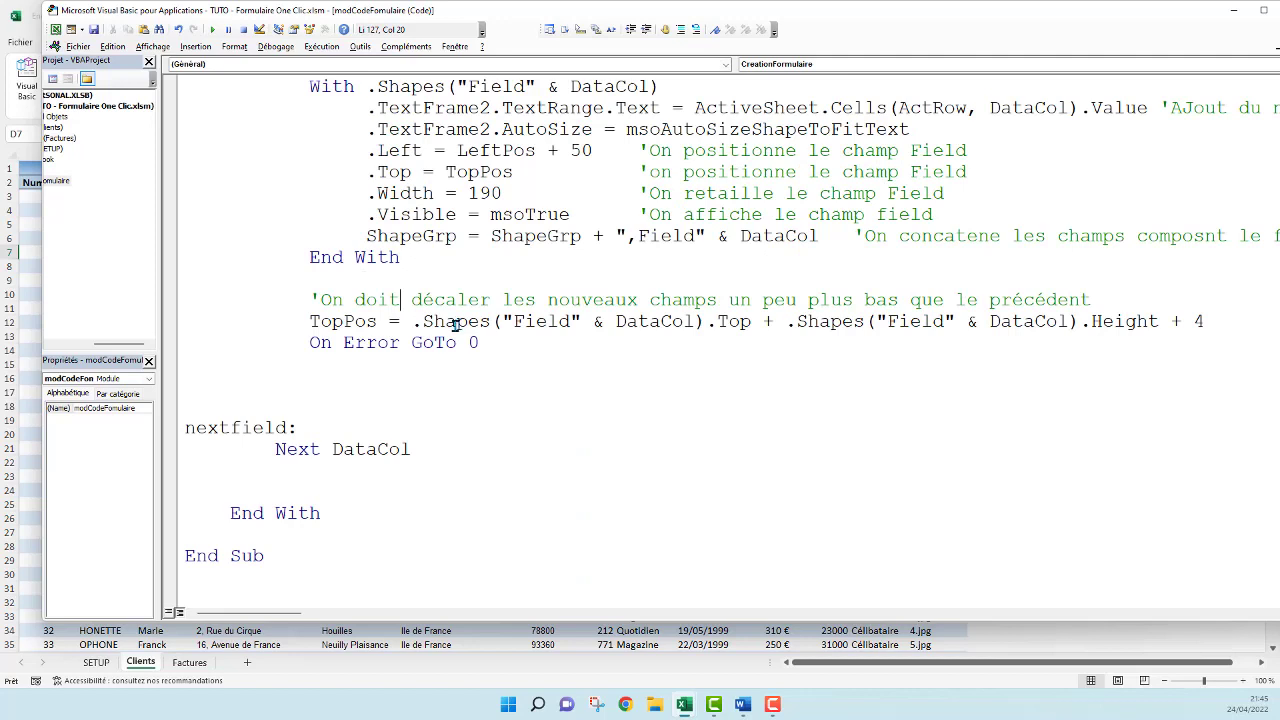
{"action": "left_click", "coordinate": [313, 367]}
{"action": "key", "text": "Return"}
{"action": "type", "text": "'"}
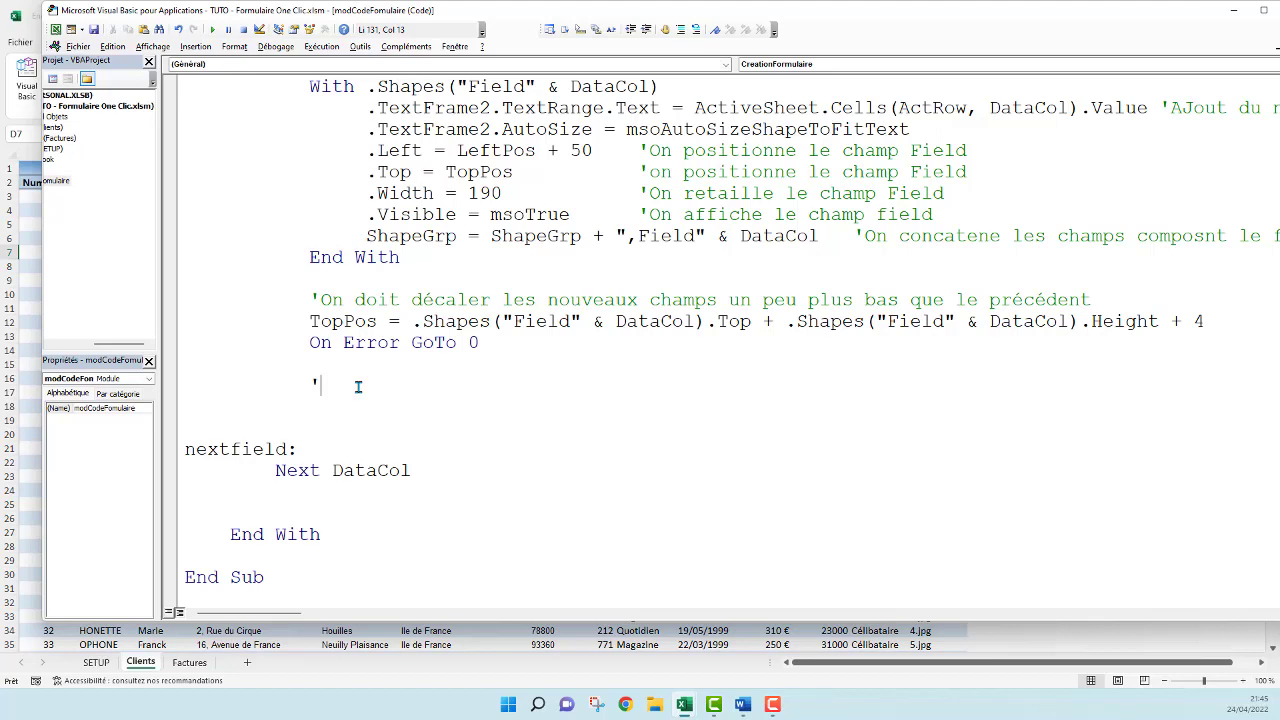
{"action": "scroll", "coordinate": [412, 342], "scroll_direction": "up", "scroll_amount": 3}
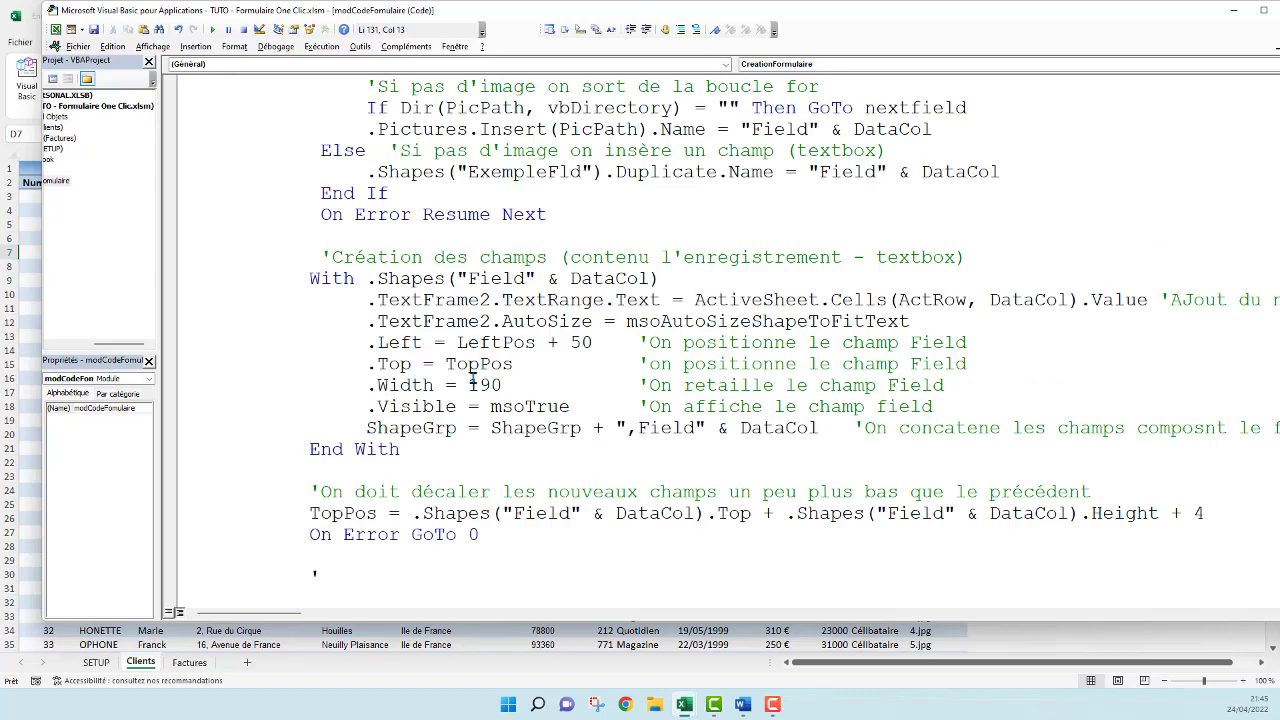
Shrink the VBA window to reveal the BASE CLIENTS sheet, then scroll up to Option Explicit.
{"action": "scroll", "coordinate": [475, 366], "scroll_direction": "up", "scroll_amount": 4}
{"action": "scroll", "coordinate": [475, 366], "scroll_direction": "up", "scroll_amount": 4}
{"action": "scroll", "coordinate": [475, 366], "scroll_direction": "up", "scroll_amount": 4}
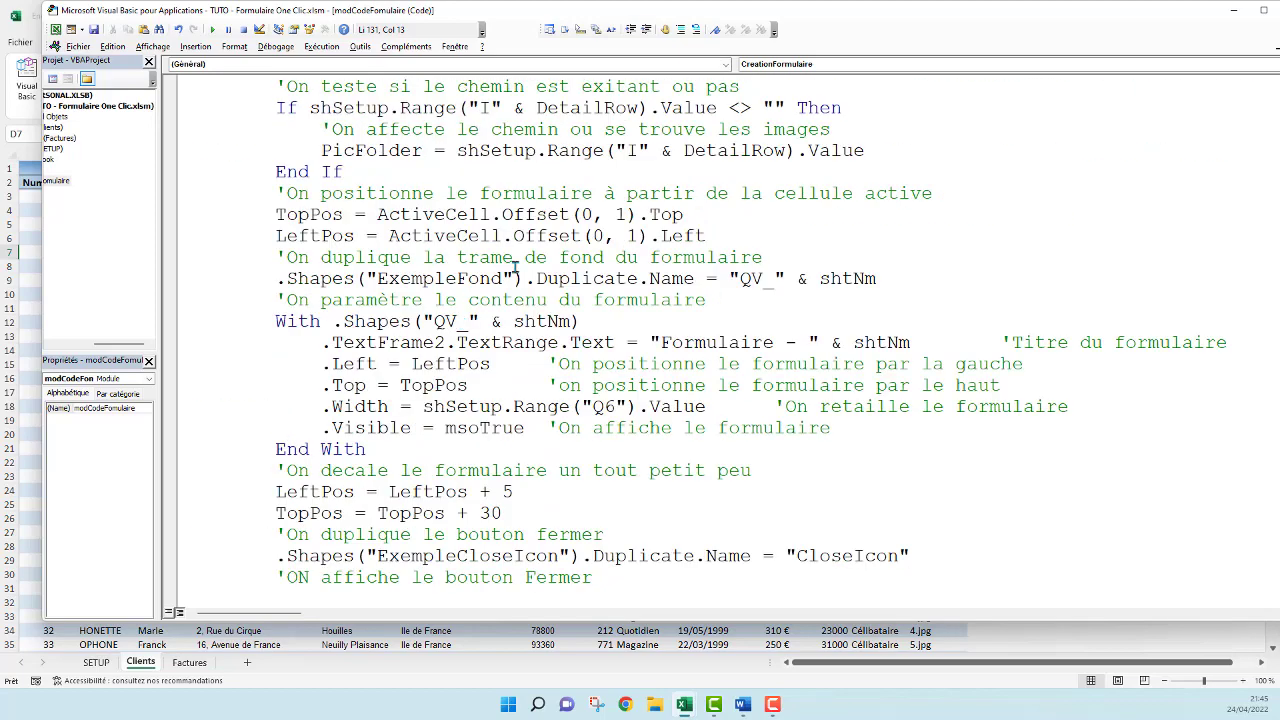
{"action": "double_click", "coordinate": [870, 26]}
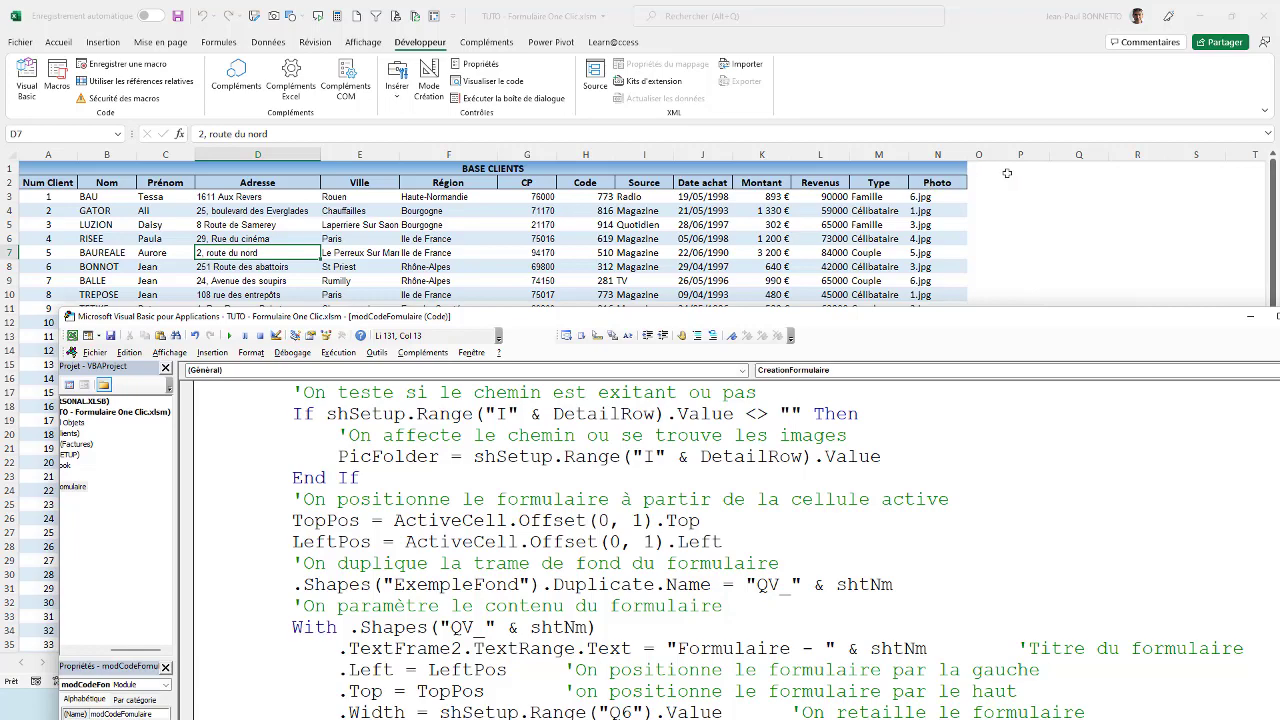
{"action": "scroll", "coordinate": [634, 450], "scroll_direction": "up", "scroll_amount": 15}
{"action": "scroll", "coordinate": [634, 450], "scroll_direction": "up", "scroll_amount": 5}
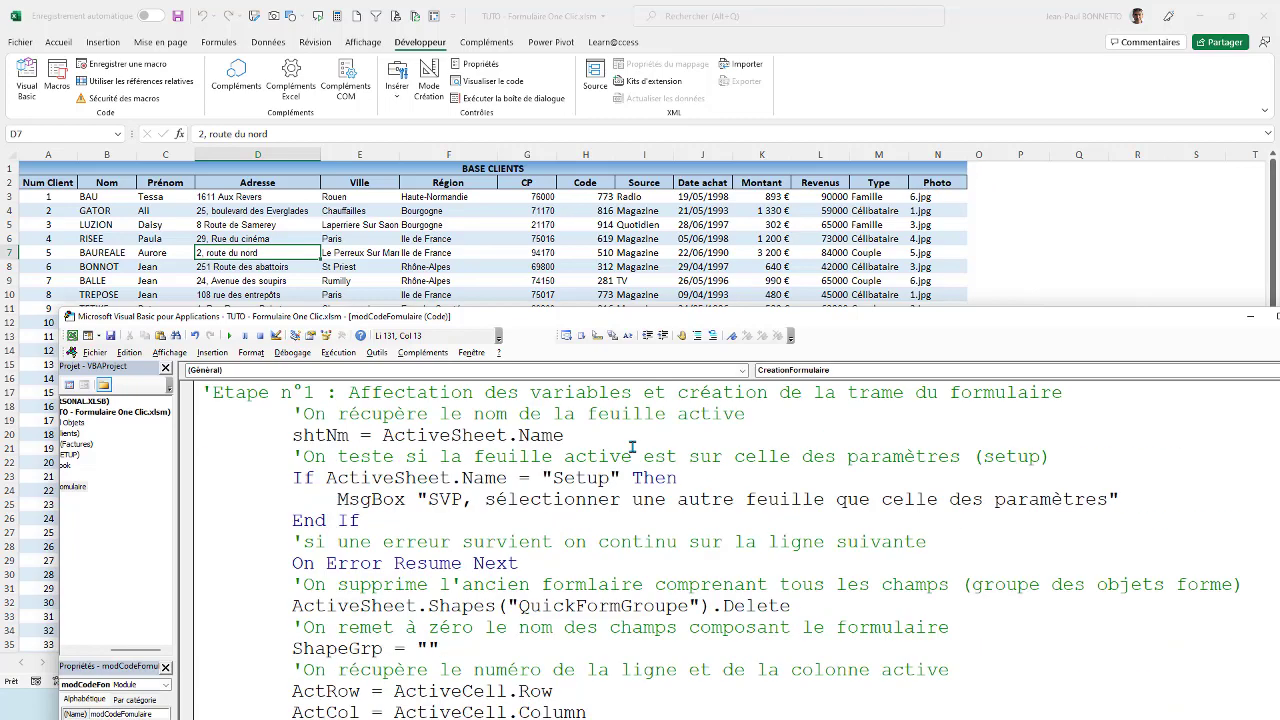
{"action": "scroll", "coordinate": [634, 450], "scroll_direction": "up", "scroll_amount": 5}
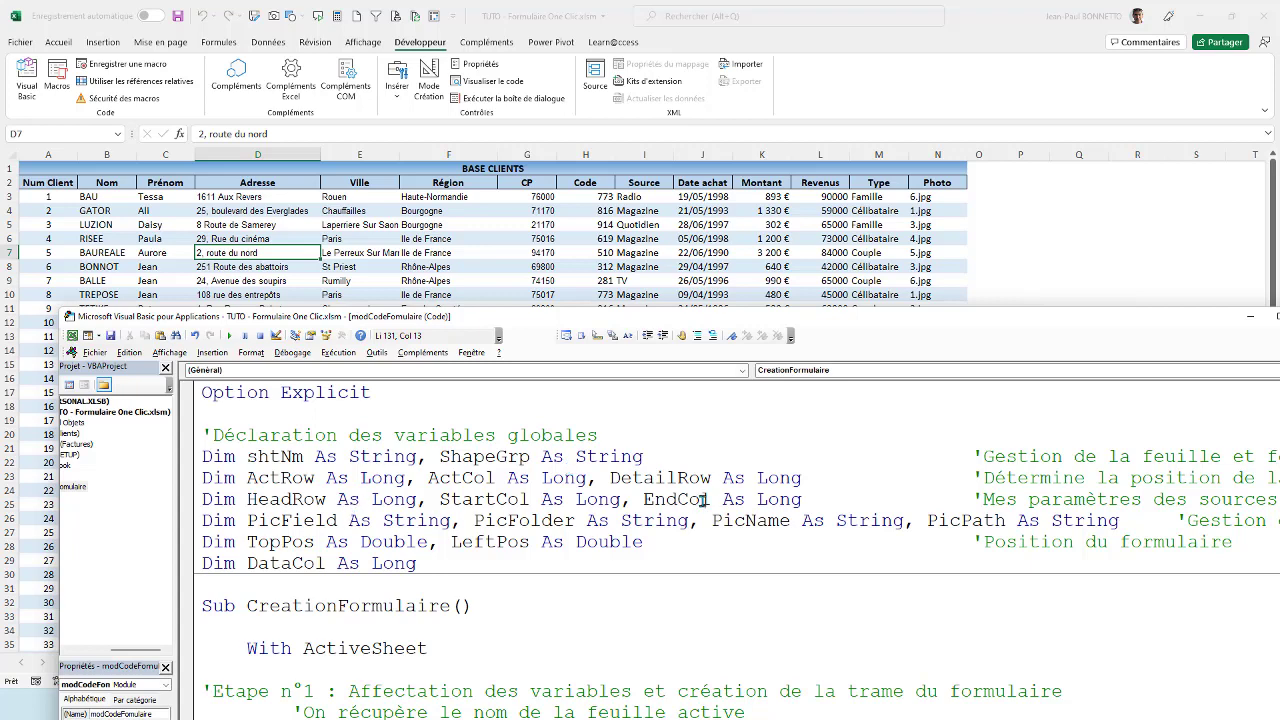
Declare LastDataCol As Long on the DataCol line with comment 'Le nombre de colonne', then copy its name.
{"action": "left_click", "coordinate": [471, 563]}
{"action": "type", "text": ", "}
{"action": "type", "text": "La"}
{"action": "type", "text": "stData"}
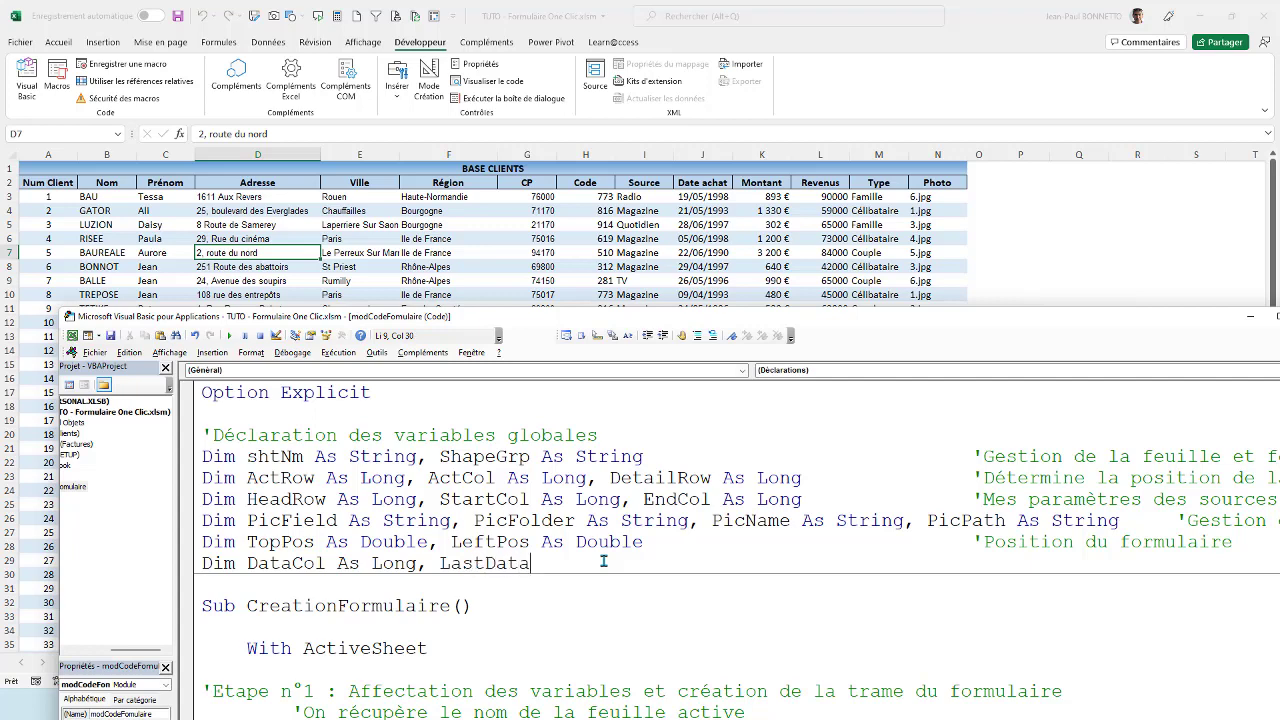
{"action": "type", "text": "Col "}
{"action": "type", "text": "as long"}
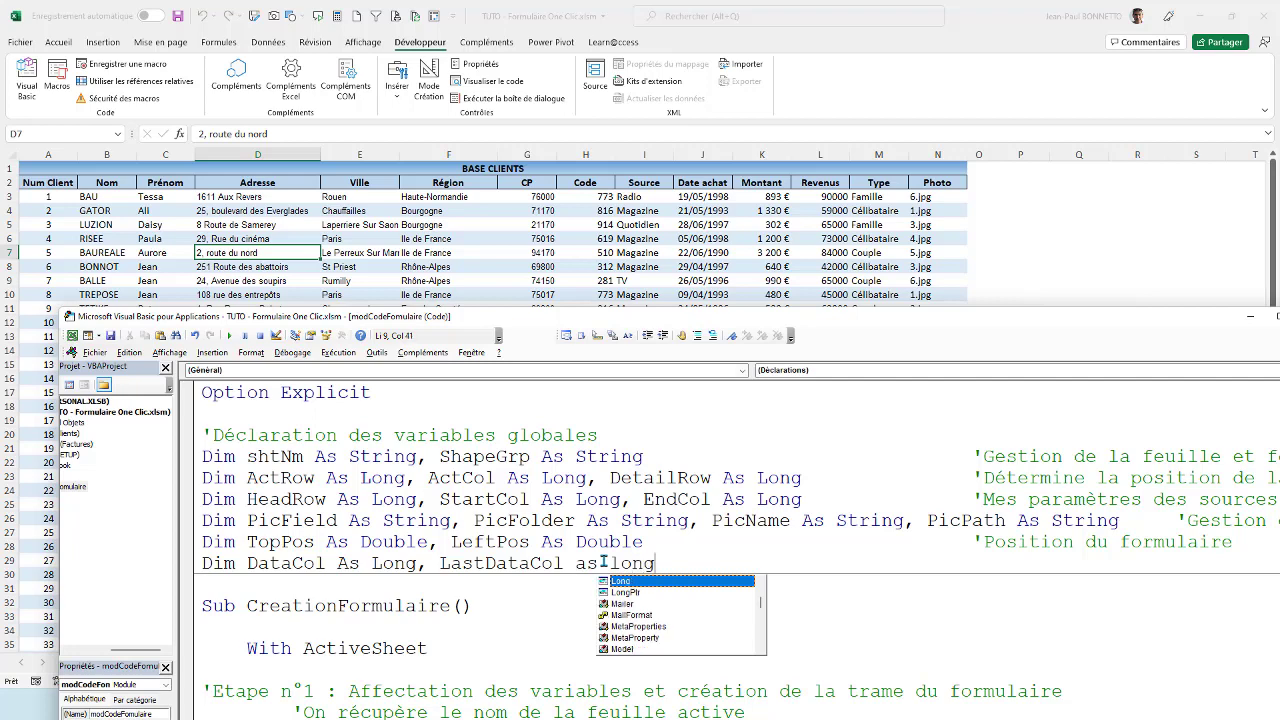
{"action": "left_click", "coordinate": [429, 478]}
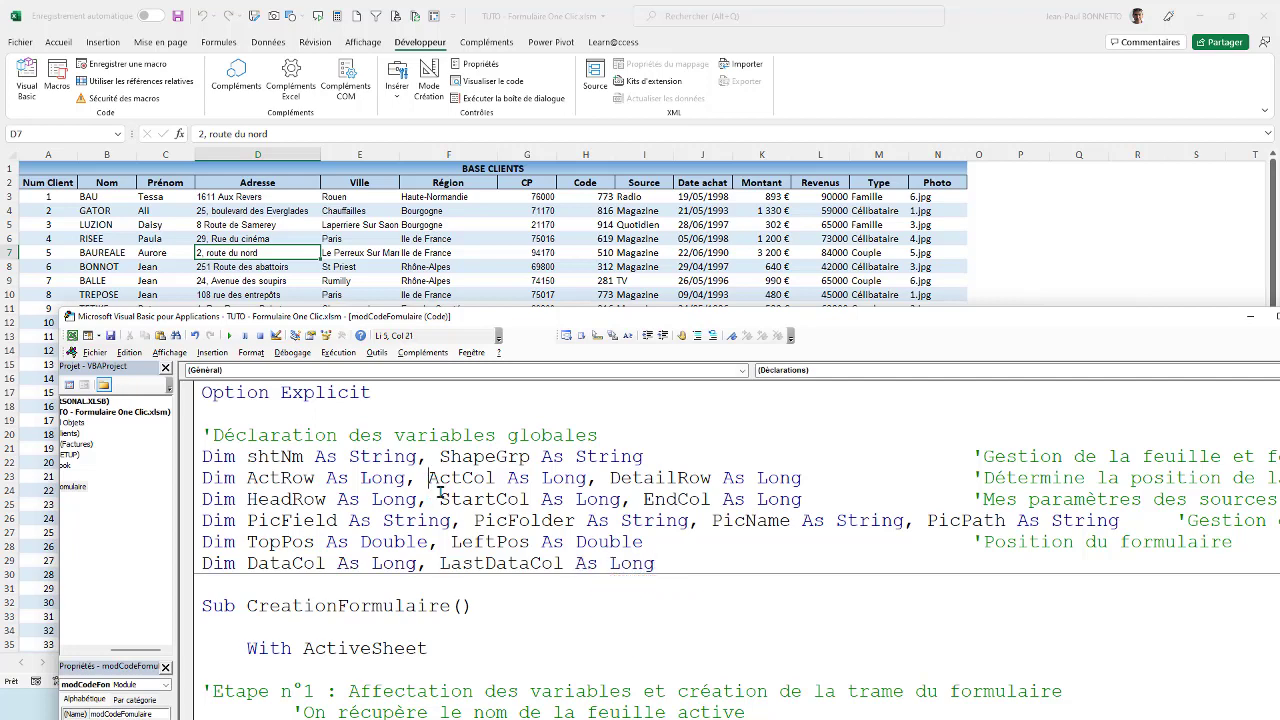
{"action": "left_click", "coordinate": [972, 565]}
{"action": "type", "text": "Le nombre"}
{"action": "type", "text": " de volonne"}
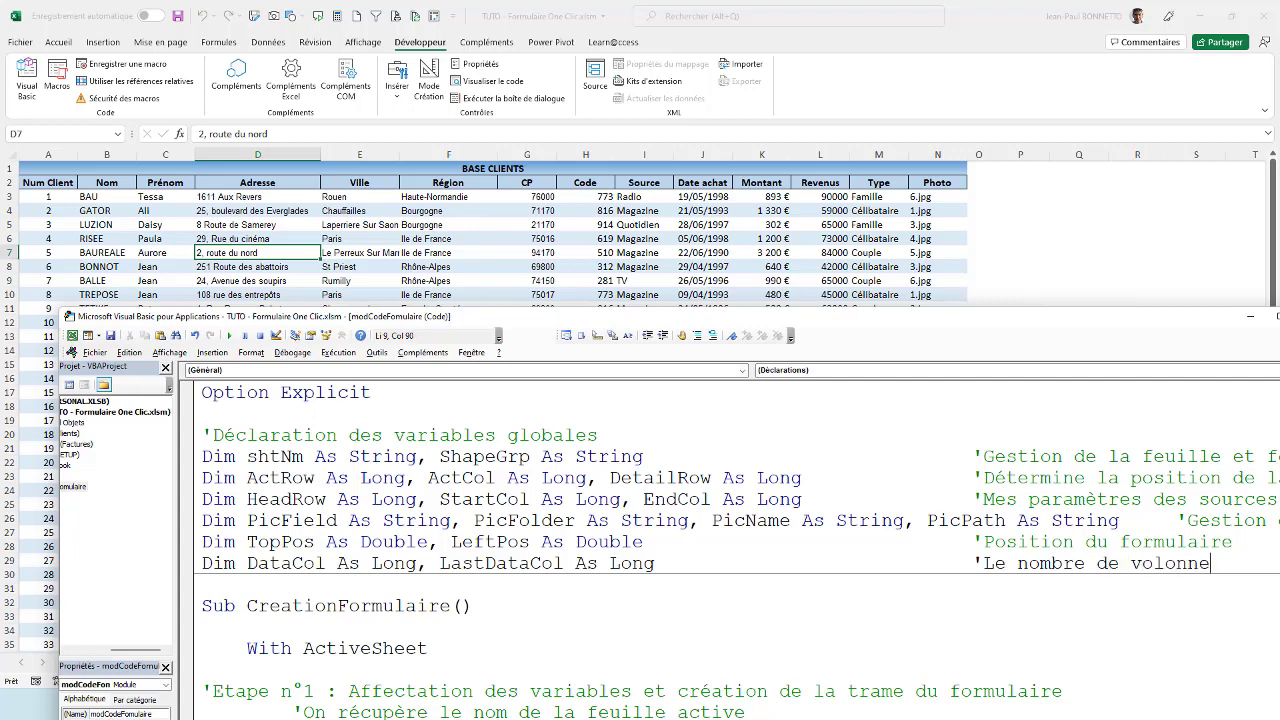
{"action": "key", "text": "BackSpace"}
{"action": "key", "text": "BackSpace"}
{"action": "key", "text": "BackSpace"}
{"action": "key", "text": "BackSpace"}
{"action": "key", "text": "BackSpace"}
{"action": "key", "text": "BackSpace"}
{"action": "key", "text": "BackSpace"}
{"action": "key", "text": "BackSpace"}
{"action": "type", "text": "colon"}
{"action": "type", "text": "ne"}
{"action": "left_click", "coordinate": [541, 563]}
{"action": "double_click", "coordinate": [490, 563]}
{"action": "key", "text": "ctrl+c"}
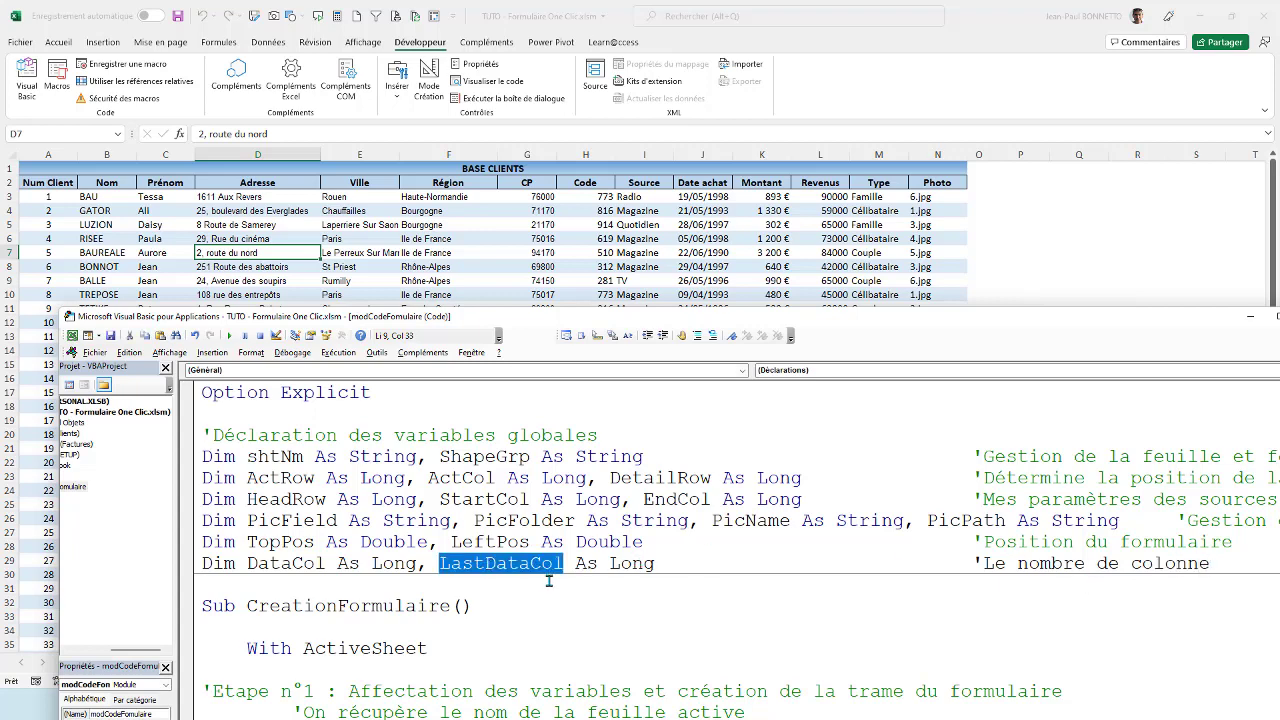
Add an outdented LastDataCol = DataCol line just above the nextfield label in the loop.
{"action": "scroll", "coordinate": [480, 489], "scroll_direction": "down", "scroll_amount": 3}
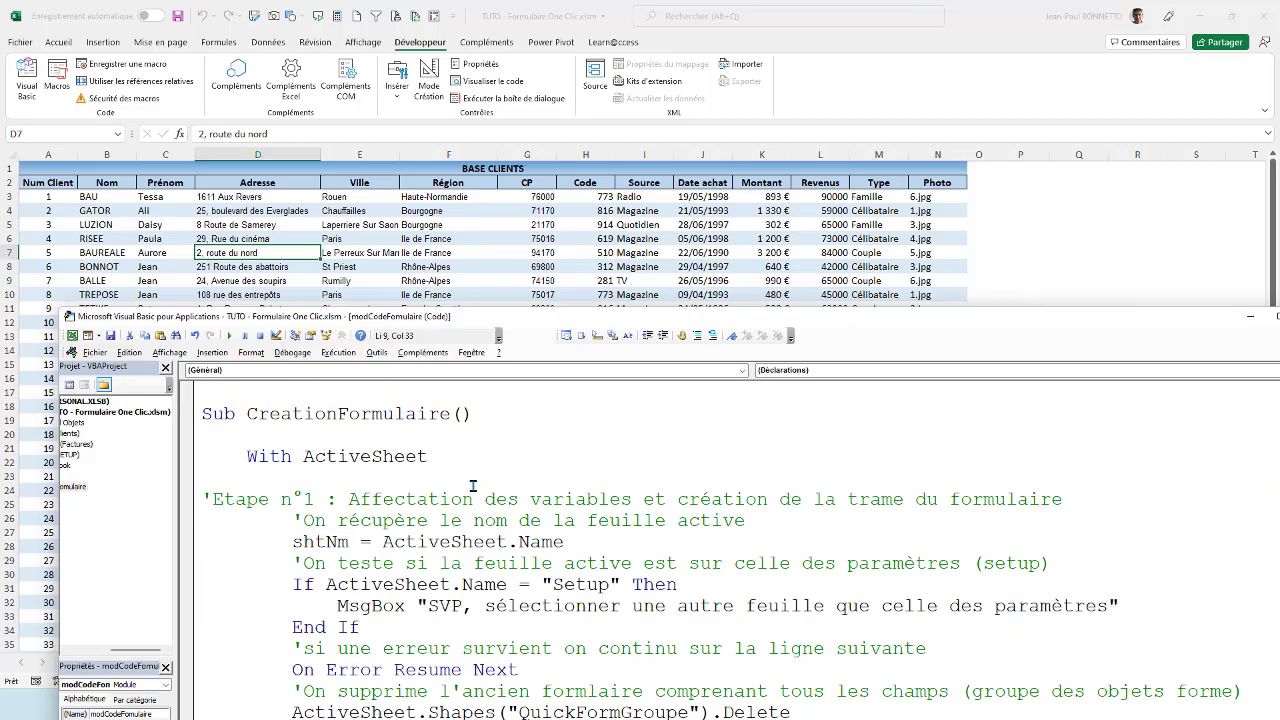
{"action": "scroll", "coordinate": [480, 489], "scroll_direction": "down", "scroll_amount": 5}
{"action": "scroll", "coordinate": [460, 495], "scroll_direction": "down", "scroll_amount": 5}
{"action": "scroll", "coordinate": [455, 497], "scroll_direction": "down", "scroll_amount": 5}
{"action": "scroll", "coordinate": [455, 500], "scroll_direction": "down", "scroll_amount": 5}
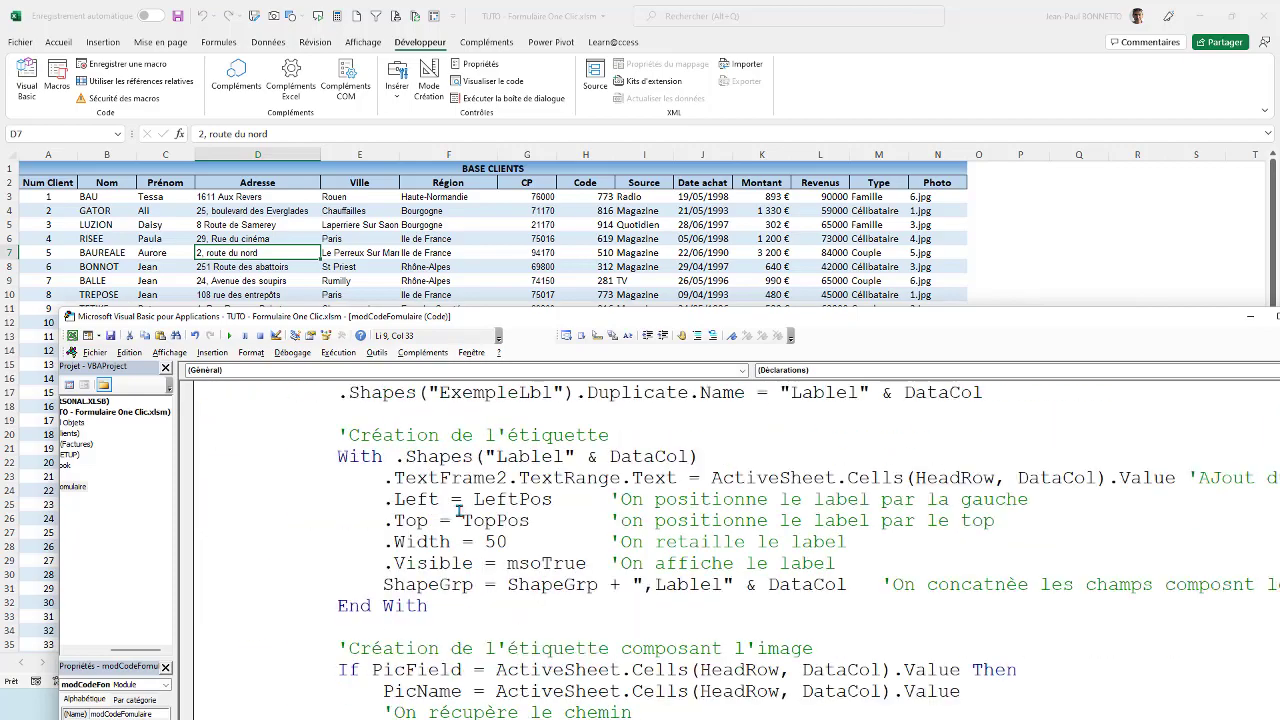
{"action": "scroll", "coordinate": [456, 505], "scroll_direction": "down", "scroll_amount": 5}
{"action": "scroll", "coordinate": [458, 512], "scroll_direction": "down", "scroll_amount": 5}
{"action": "scroll", "coordinate": [460, 514], "scroll_direction": "down", "scroll_amount": 3}
{"action": "scroll", "coordinate": [450, 510], "scroll_direction": "up", "scroll_amount": 3}
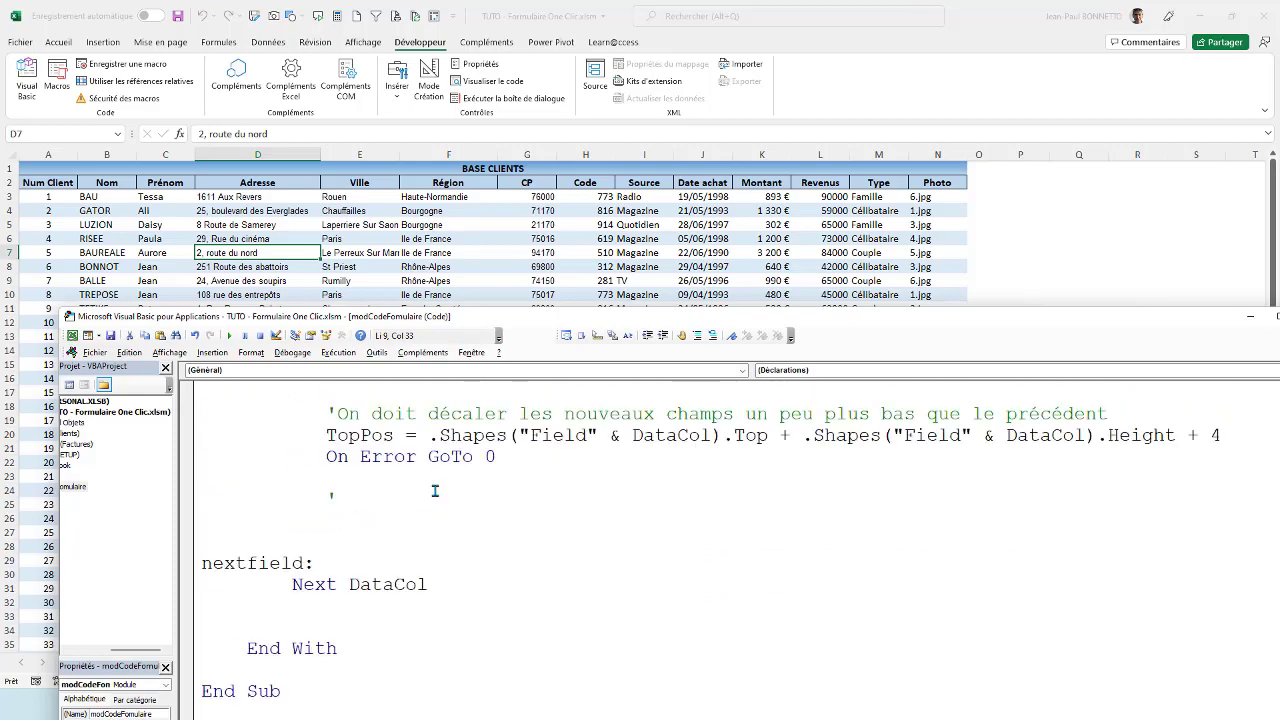
{"action": "left_click", "coordinate": [375, 520]}
{"action": "key", "text": "ctrl+v"}
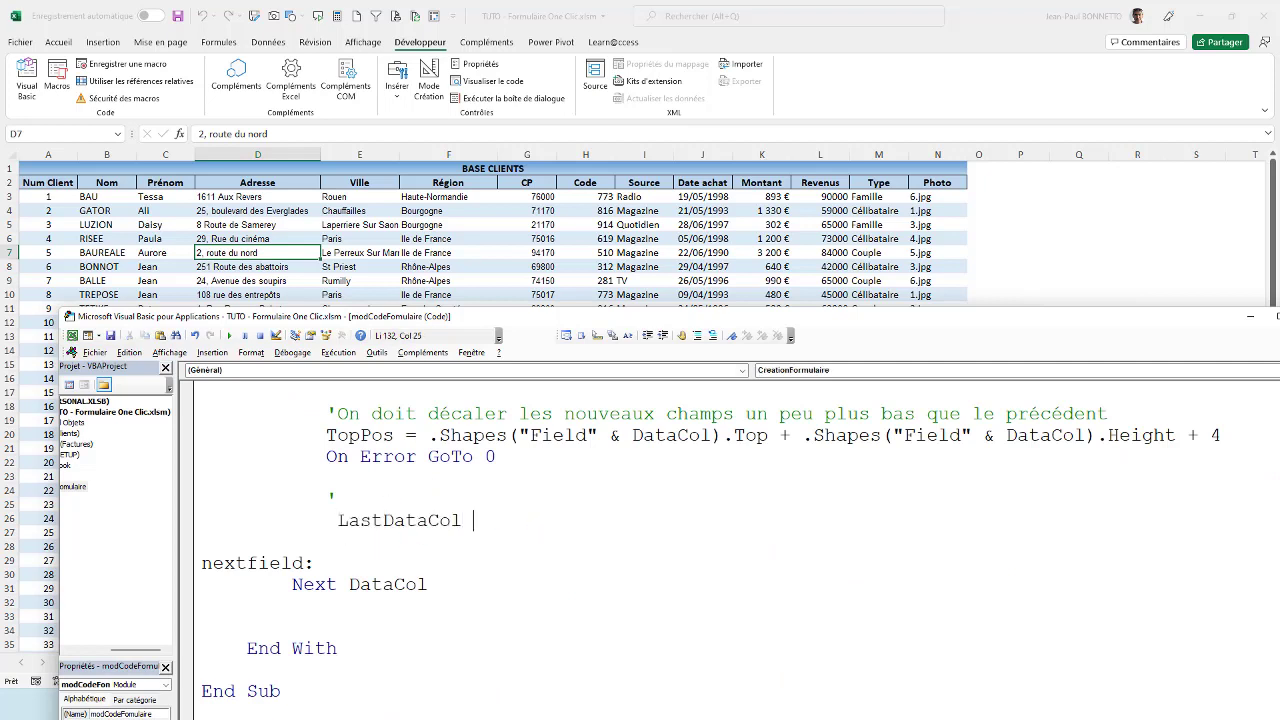
{"action": "type", "text": "= da"}
{"action": "type", "text": "taco"}
{"action": "type", "text": "l"}
{"action": "left_click", "coordinate": [545, 505]}
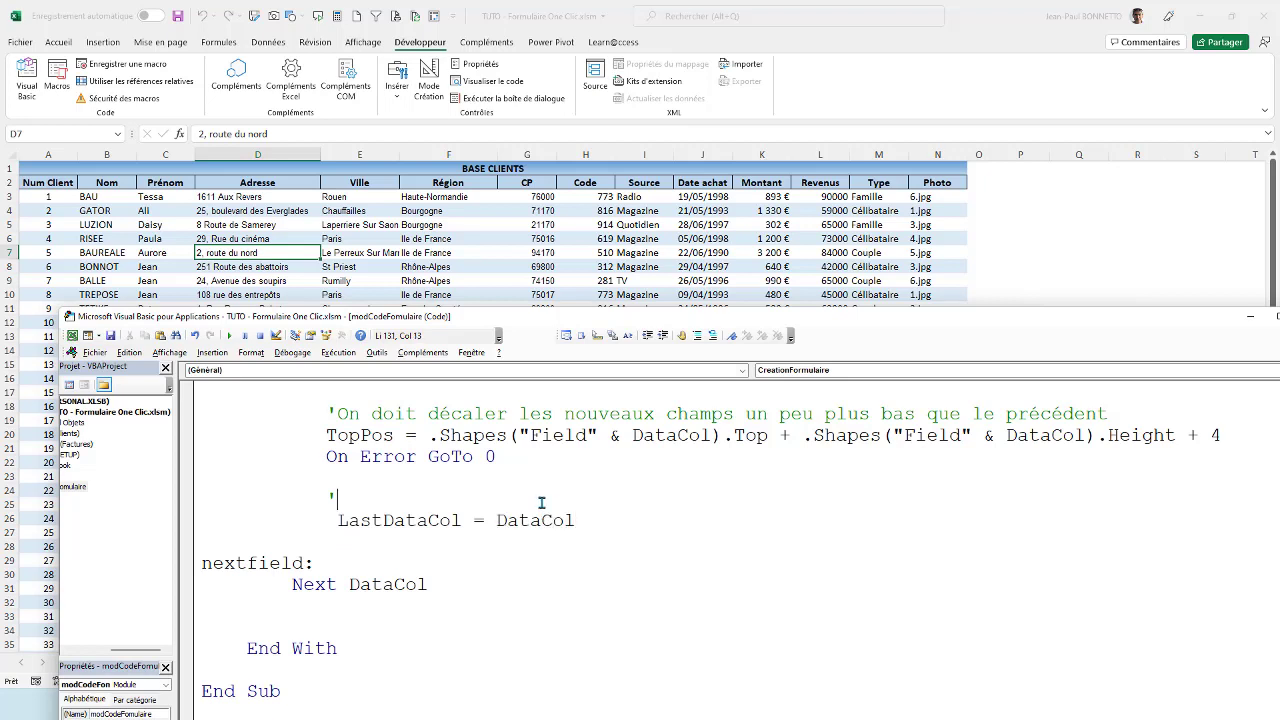
{"action": "left_click", "coordinate": [340, 520]}
{"action": "key", "text": "shift+Tab"}
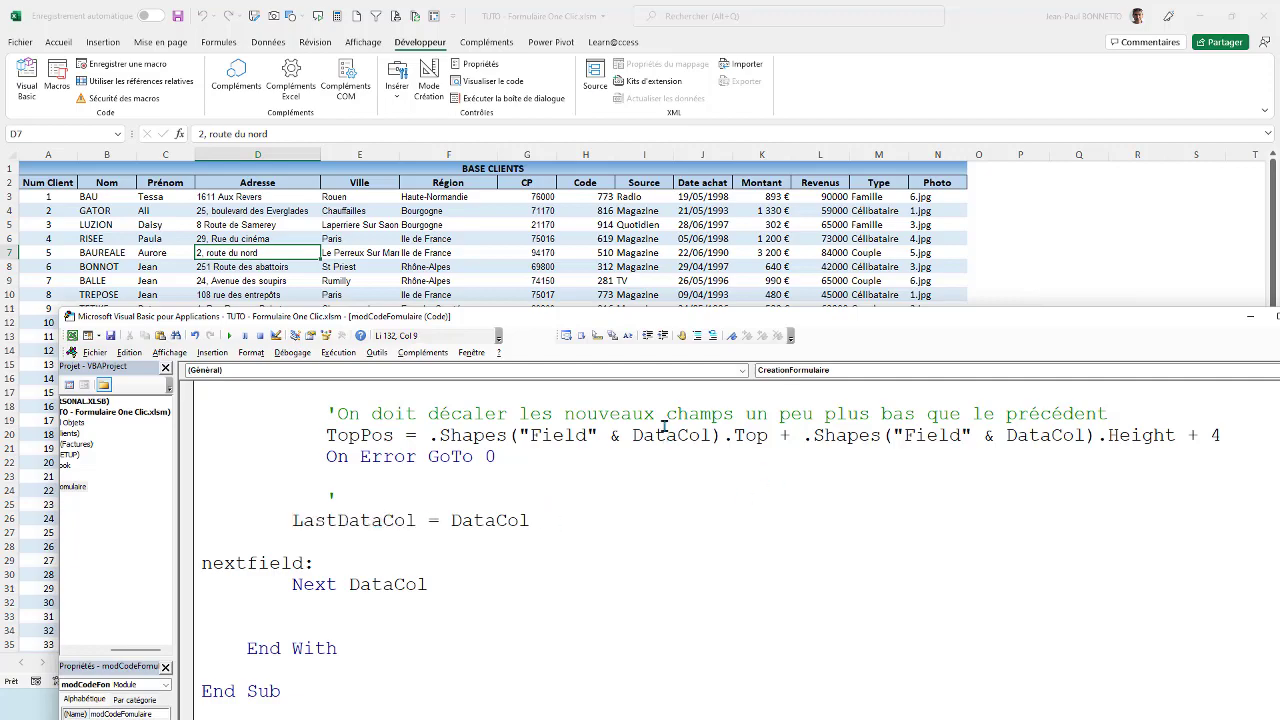
{"action": "scroll", "coordinate": [622, 435], "scroll_direction": "up", "scroll_amount": 2}
{"action": "scroll", "coordinate": [622, 435], "scroll_direction": "up", "scroll_amount": 3}
{"action": "scroll", "coordinate": [617, 435], "scroll_direction": "up", "scroll_amount": 3}
{"action": "scroll", "coordinate": [605, 438], "scroll_direction": "up", "scroll_amount": 3}
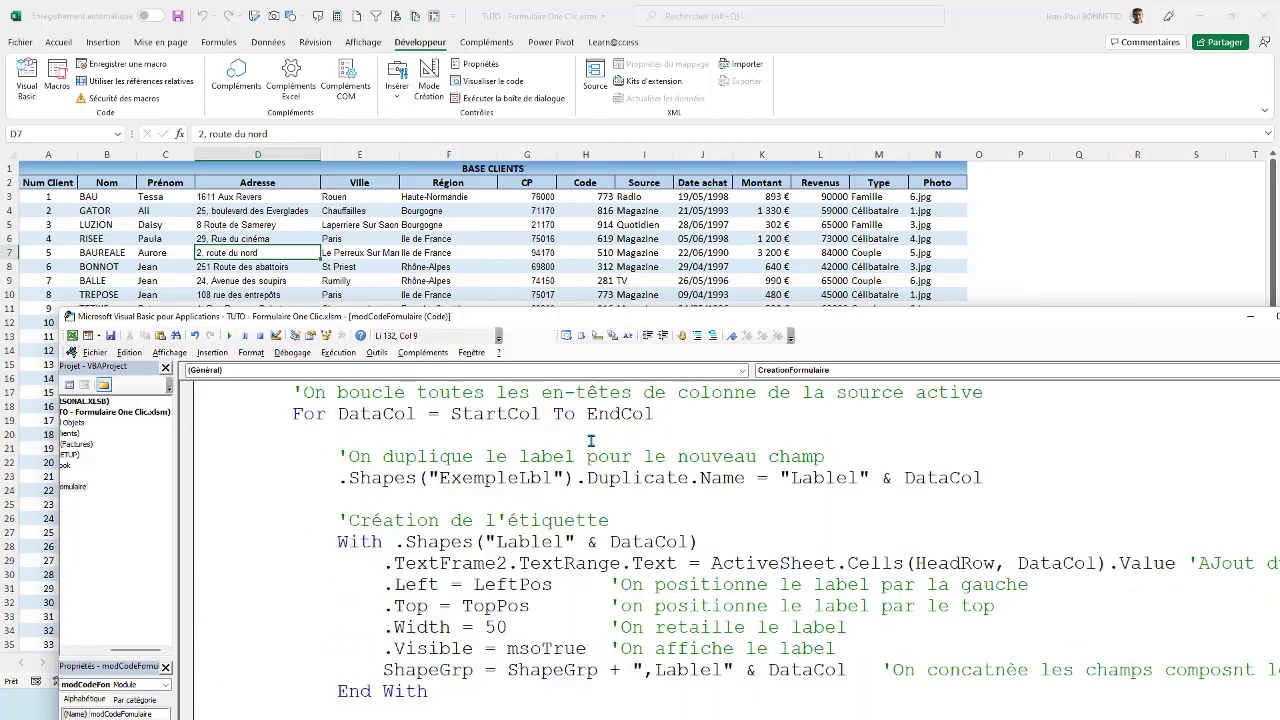
{"action": "scroll", "coordinate": [589, 441], "scroll_direction": "up", "scroll_amount": 1}
{"action": "left_click", "coordinate": [346, 480]}
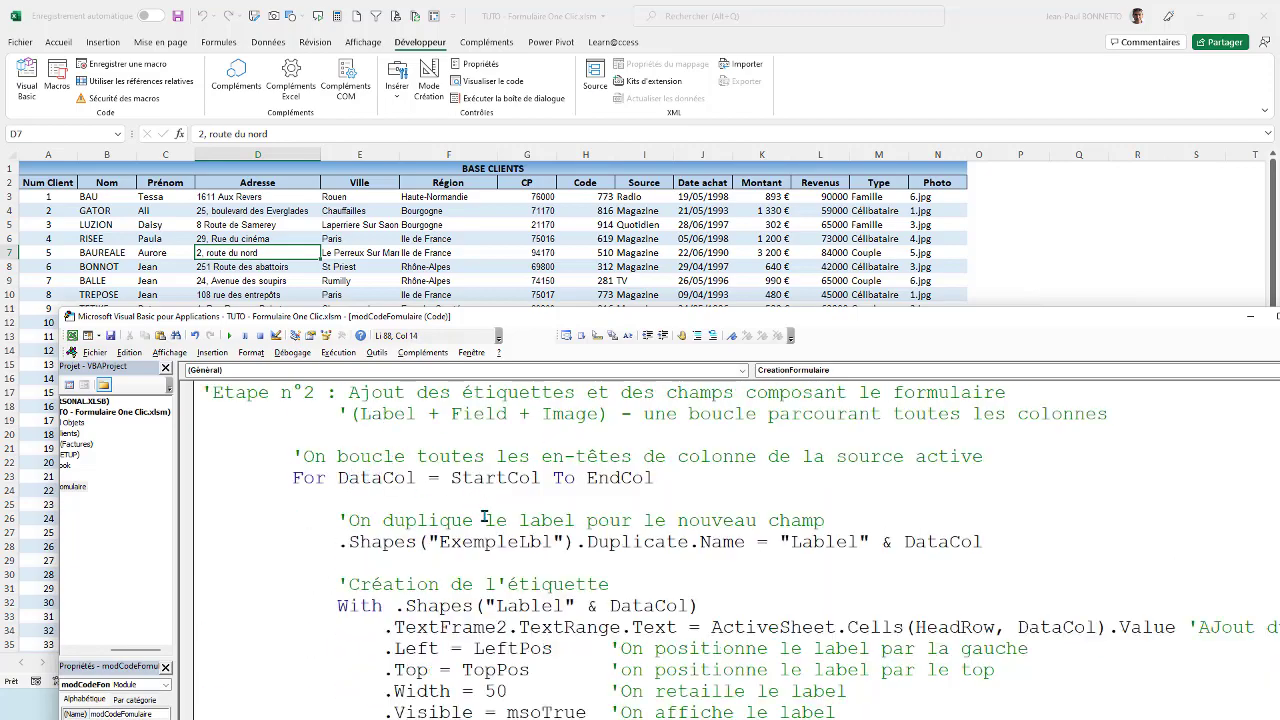
{"action": "scroll", "coordinate": [475, 495], "scroll_direction": "down", "scroll_amount": 8}
{"action": "scroll", "coordinate": [477, 485], "scroll_direction": "down", "scroll_amount": 5}
{"action": "scroll", "coordinate": [477, 485], "scroll_direction": "up", "scroll_amount": 2}
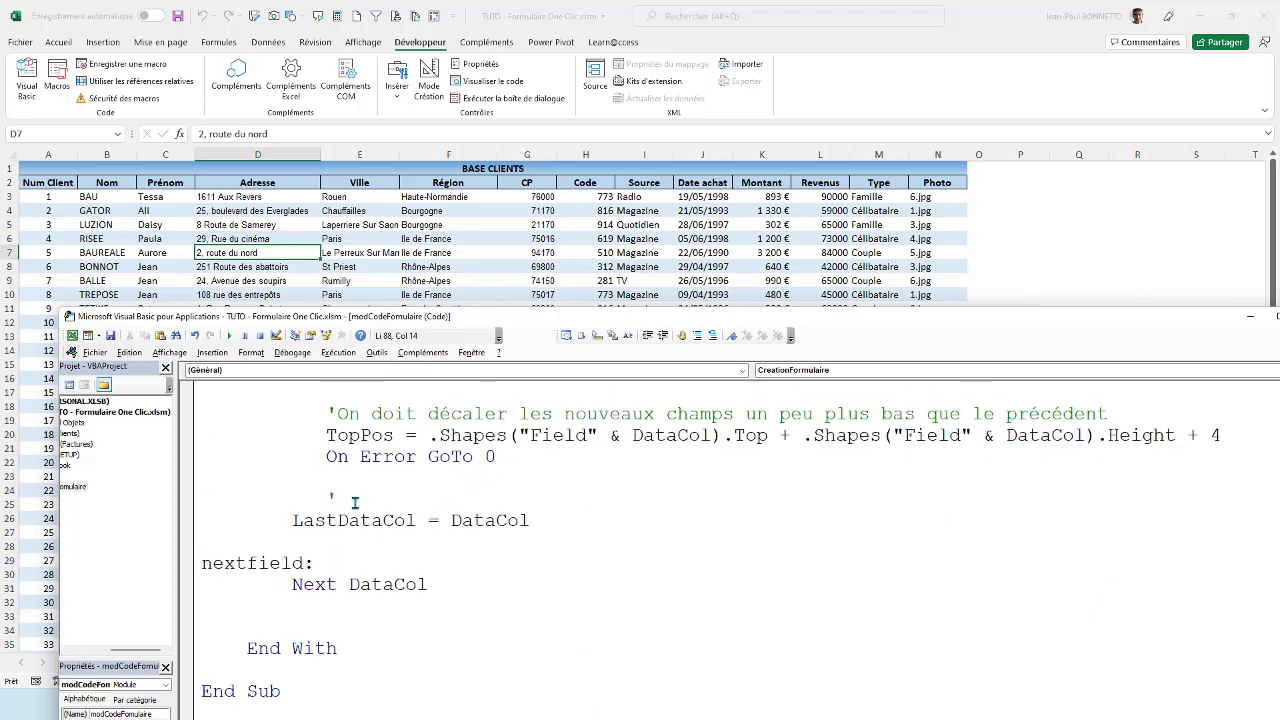
Indent the LastDataCol = DataCol line by one level.
{"action": "left_click", "coordinate": [358, 505]}
{"action": "left_click", "coordinate": [292, 520]}
{"action": "key", "text": "Tab"}
Write the comment 'On incrément la variable LastDataCol afin de nous permettre de redimentionner le formulaire'.
{"action": "left_click", "coordinate": [348, 498]}
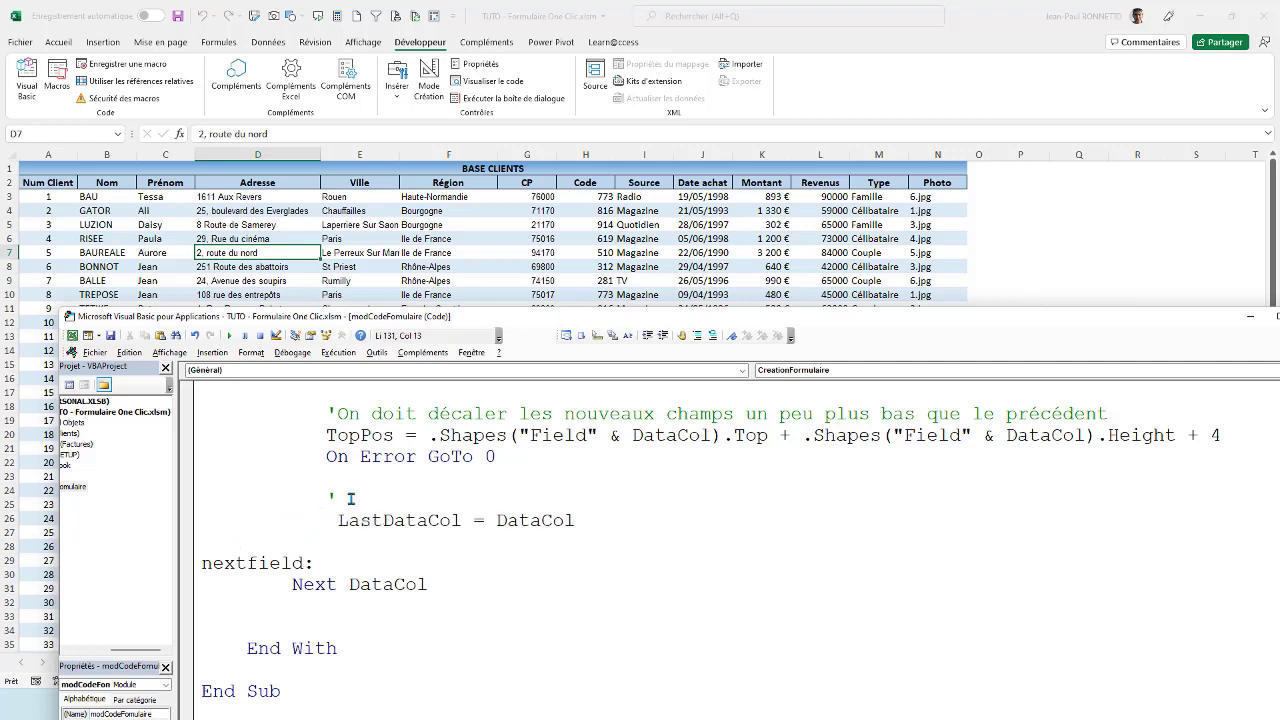
{"action": "type", "text": "On incré"}
{"action": "type", "text": "ment "}
{"action": "type", "text": "la vai"}
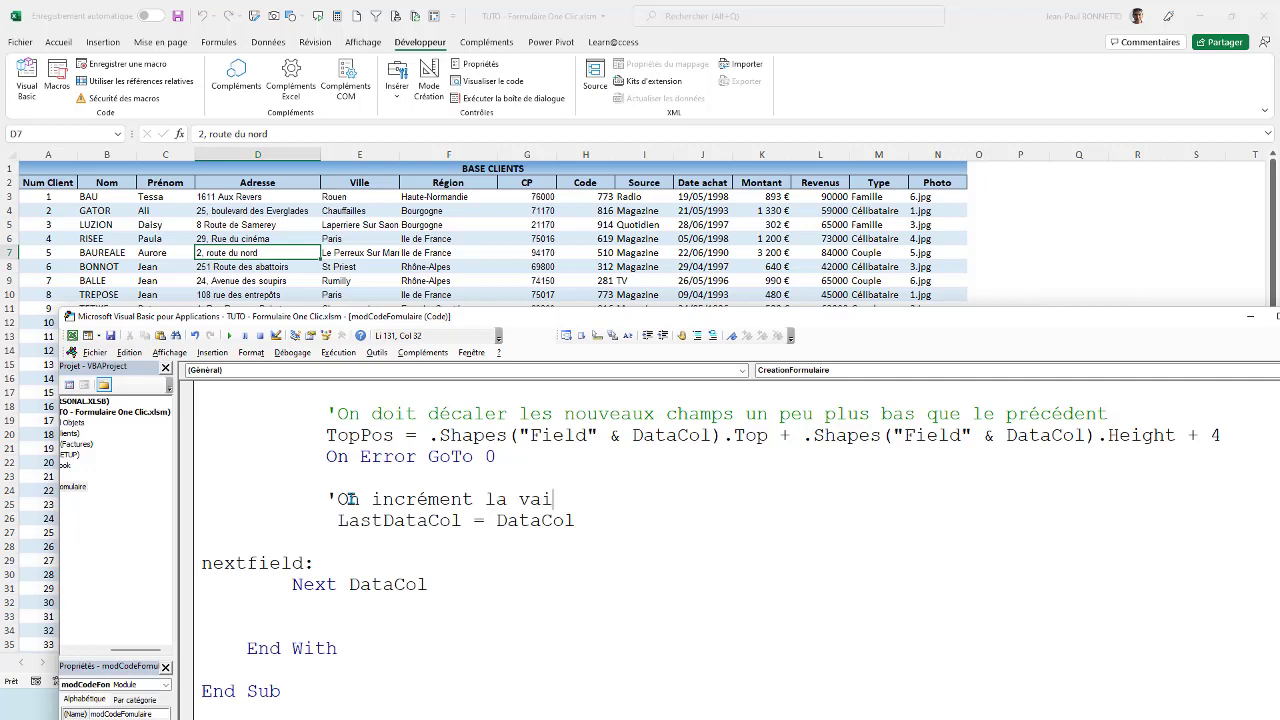
{"action": "key", "text": "BackSpace"}
{"action": "type", "text": "r"}
{"action": "type", "text": "ia"}
{"action": "type", "text": "ble "}
{"action": "type", "text": "LastData"}
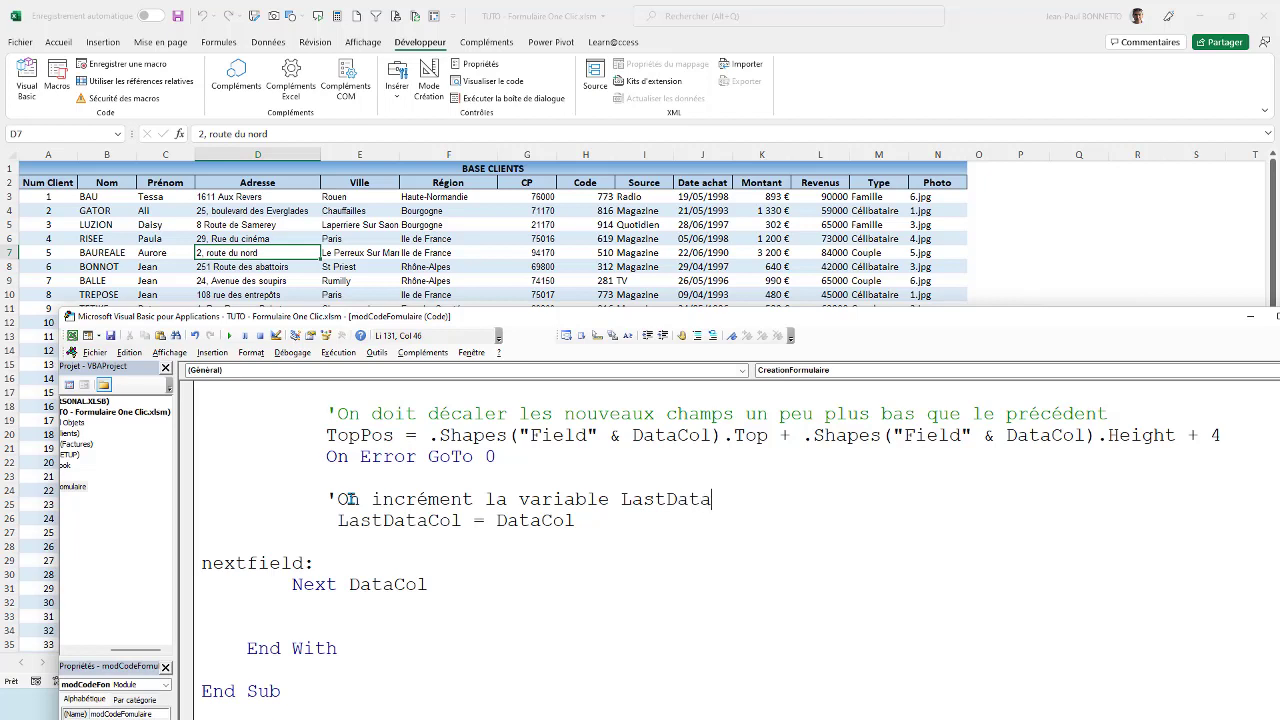
{"action": "type", "text": "Colo"}
{"action": "key", "text": "BackSpace"}
{"action": "type", "text": "afin "}
{"action": "type", "text": "de nous perm"}
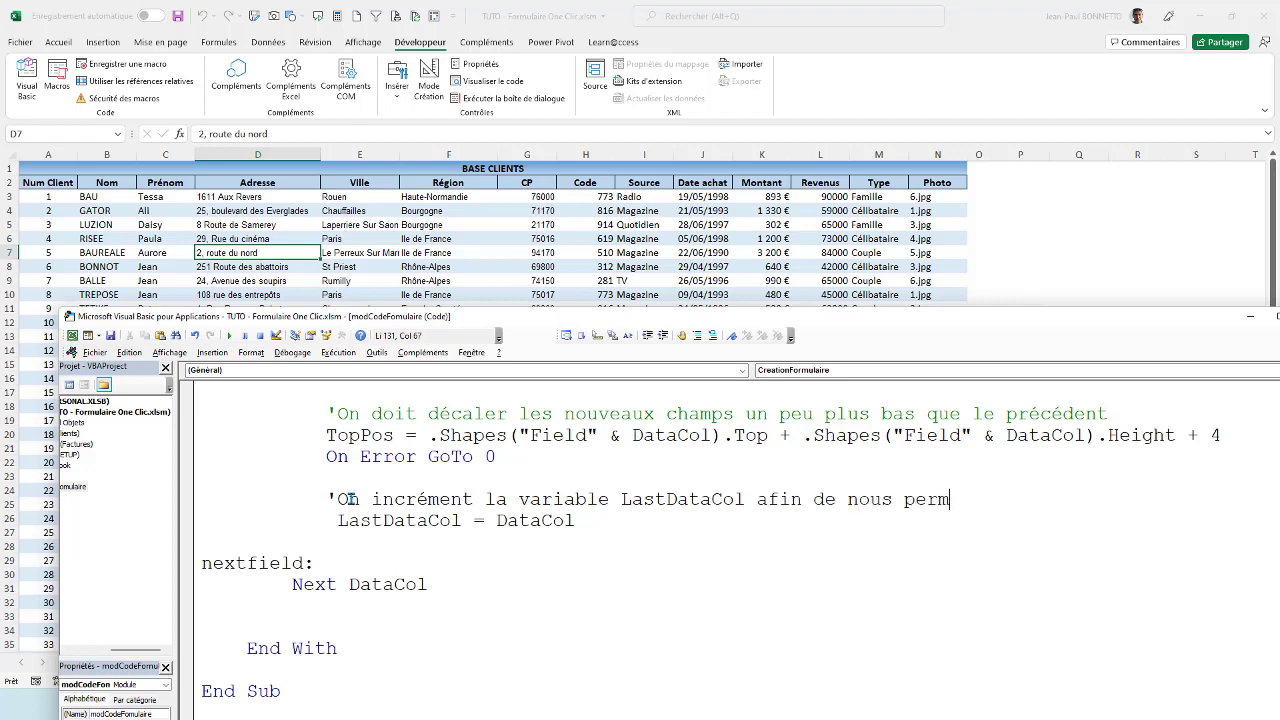
{"action": "type", "text": "ettre deredie"}
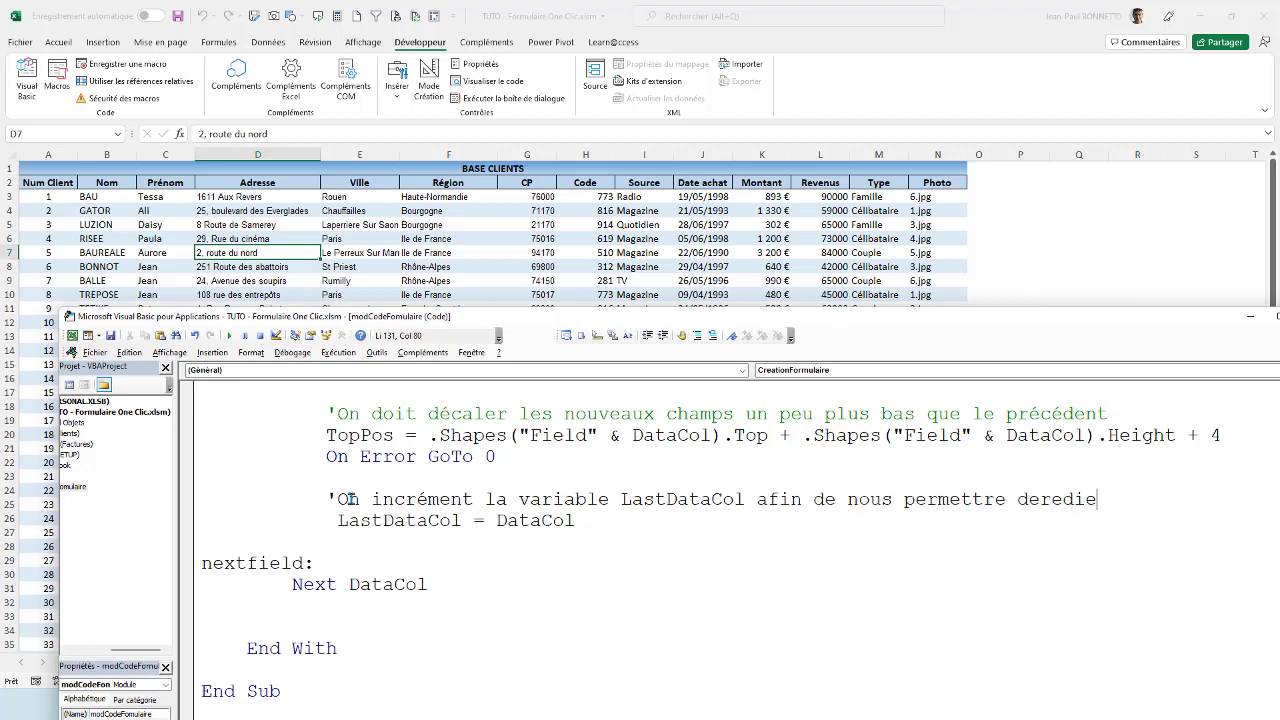
{"action": "type", "text": "mend"}
{"action": "key", "text": "BackSpace"}
{"action": "key", "text": "BackSpace"}
{"action": "key", "text": "BackSpace"}
{"action": "key", "text": "BackSpace"}
{"action": "key", "text": "BackSpace"}
{"action": "type", "text": "me"}
{"action": "key", "text": "BackSpace"}
{"action": "key", "text": "BackSpace"}
{"action": "key", "text": "BackSpace"}
{"action": "key", "text": "BackSpace"}
{"action": "key", "text": "BackSpace"}
{"action": "key", "text": "BackSpace"}
{"action": "type", "text": "redo"}
{"action": "key", "text": "BackSpace"}
{"action": "type", "text": "iement"}
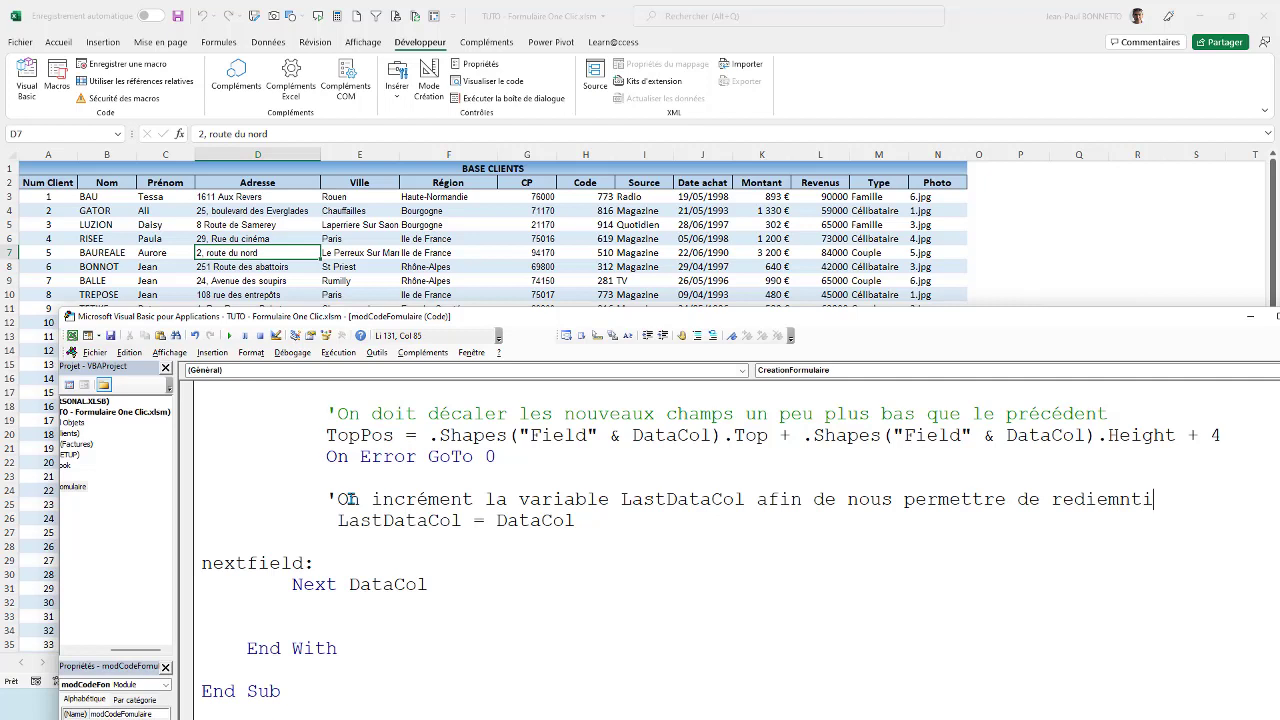
{"action": "key", "text": "BackSpace"}
{"action": "key", "text": "BackSpace"}
{"action": "key", "text": "BackSpace"}
{"action": "key", "text": "BackSpace"}
{"action": "key", "text": "BackSpace"}
{"action": "type", "text": "ment"}
{"action": "type", "text": "o"}
{"action": "key", "text": "BackSpace"}
{"action": "type", "text": "io"}
{"action": "type", "text": "nner le "}
{"action": "type", "text": "formulaire"}
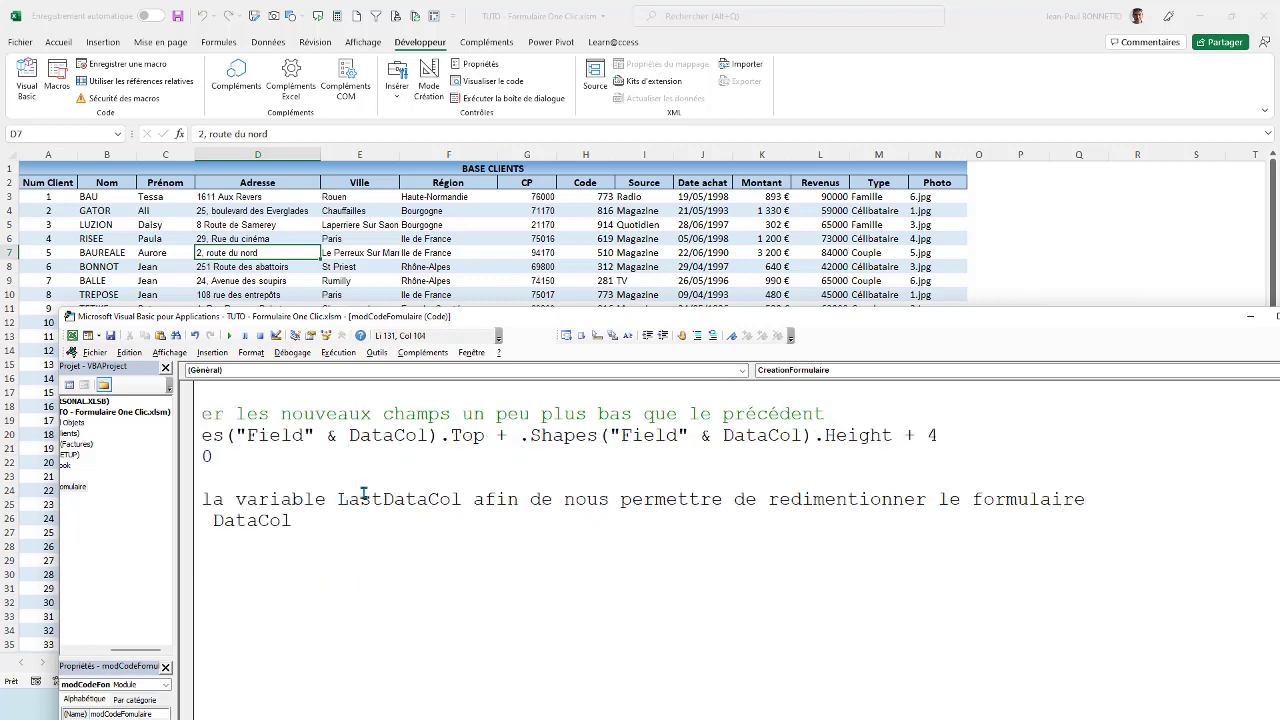
Check the Next DataCol line, raise the editor window, and return to the CreationFormulaire procedure.
{"action": "left_click_drag", "start_coordinate": [303, 584], "coordinate": [273, 584]}
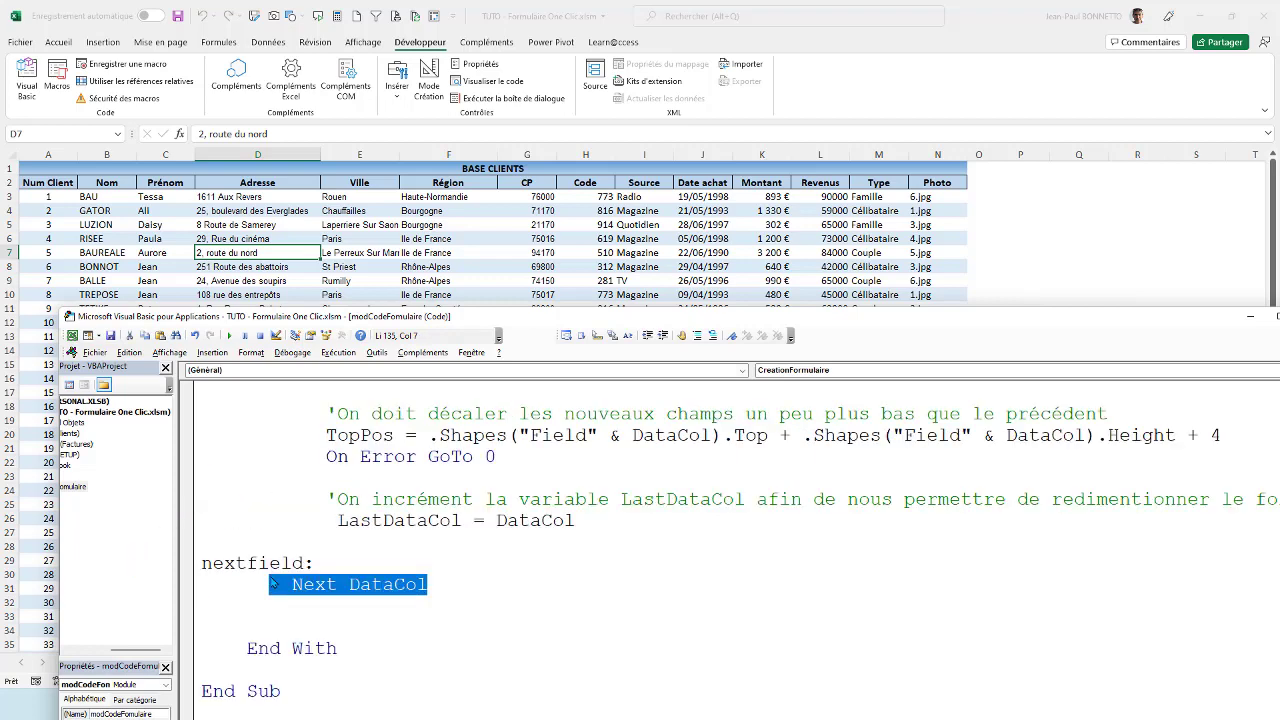
{"action": "scroll", "coordinate": [273, 580], "scroll_direction": "down", "scroll_amount": 1}
{"action": "scroll", "coordinate": [276, 565], "scroll_direction": "down", "scroll_amount": 1}
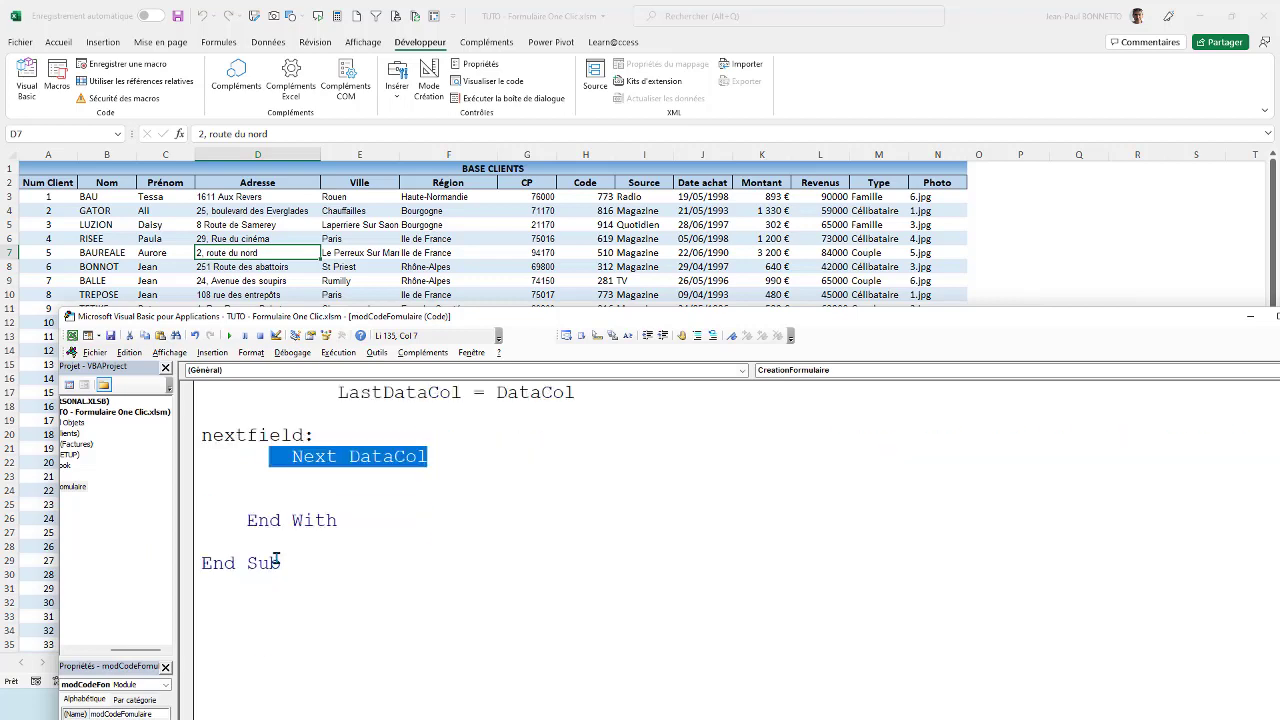
{"action": "left_click", "coordinate": [293, 478]}
{"action": "scroll", "coordinate": [290, 500], "scroll_direction": "up", "scroll_amount": 2}
{"action": "scroll", "coordinate": [290, 500], "scroll_direction": "up", "scroll_amount": 1}
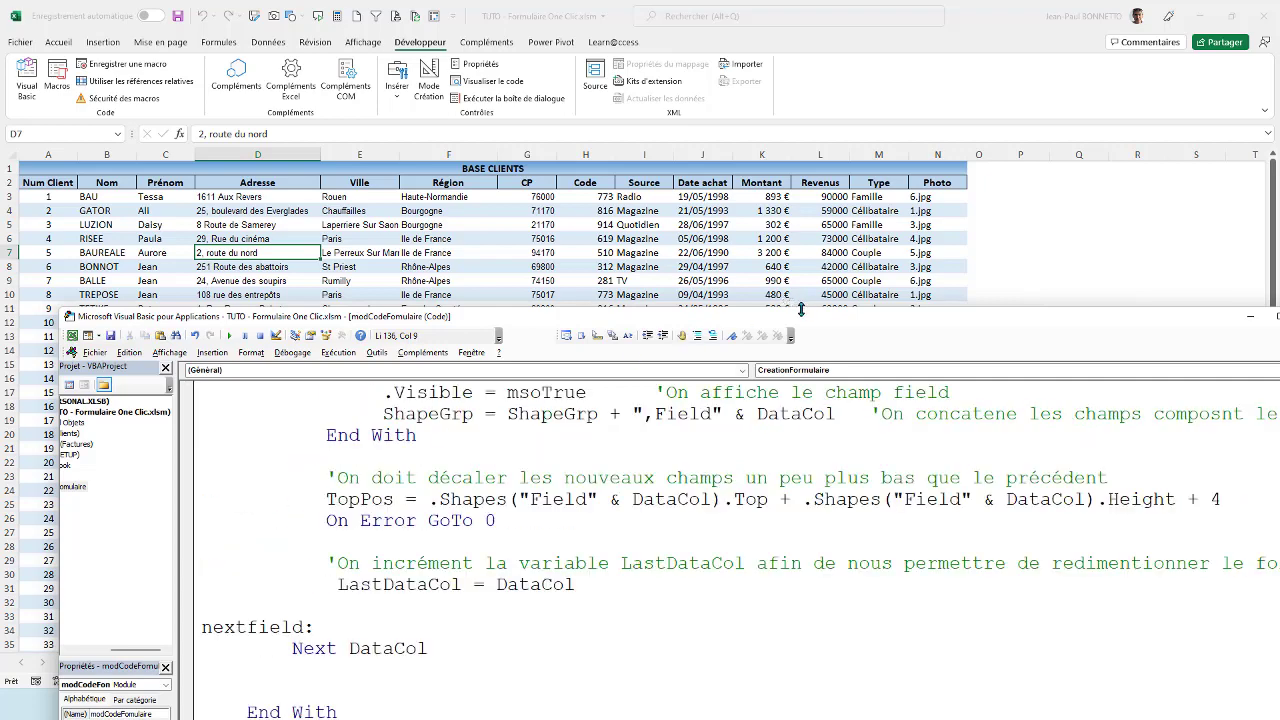
{"action": "left_click_drag", "start_coordinate": [800, 320], "coordinate": [778, 254]}
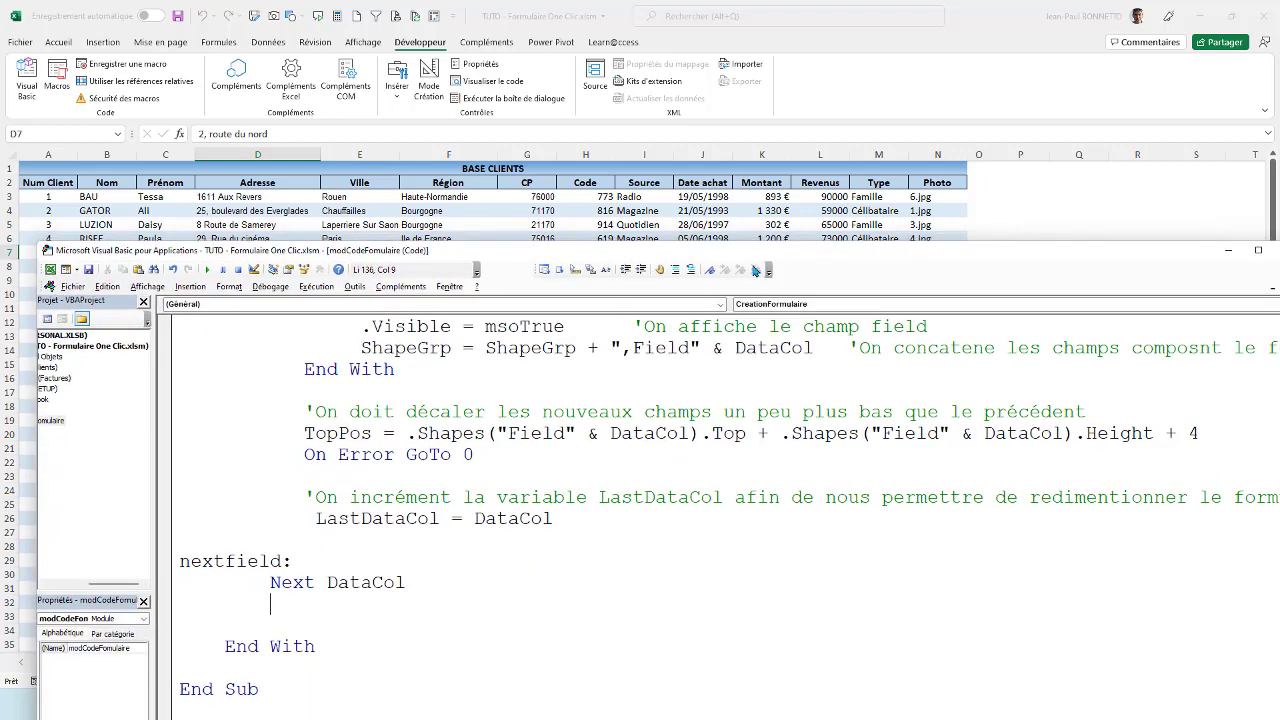
{"action": "left_click", "coordinate": [452, 348]}
Run CreationFormulaire and inspect the generated form's Prénom and Adresse labels over the Clients sheet.
{"action": "left_click", "coordinate": [208, 271]}
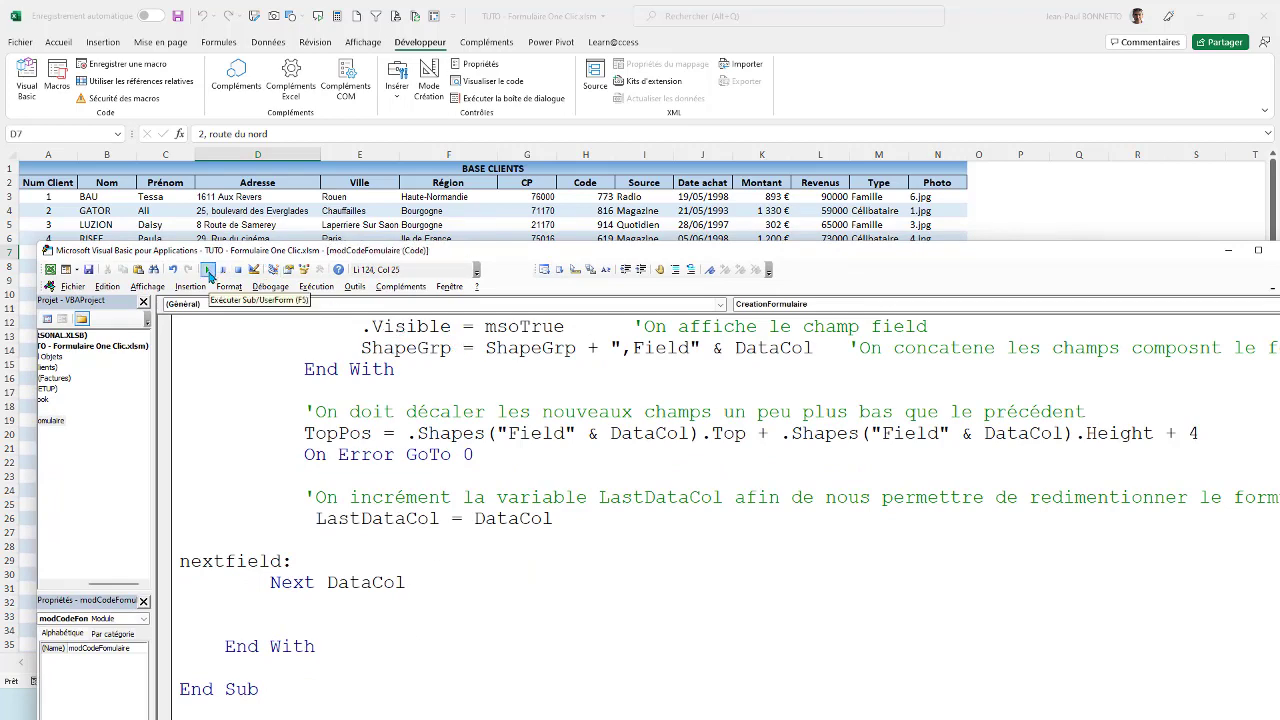
{"action": "left_click_drag", "start_coordinate": [631, 254], "coordinate": [659, 609]}
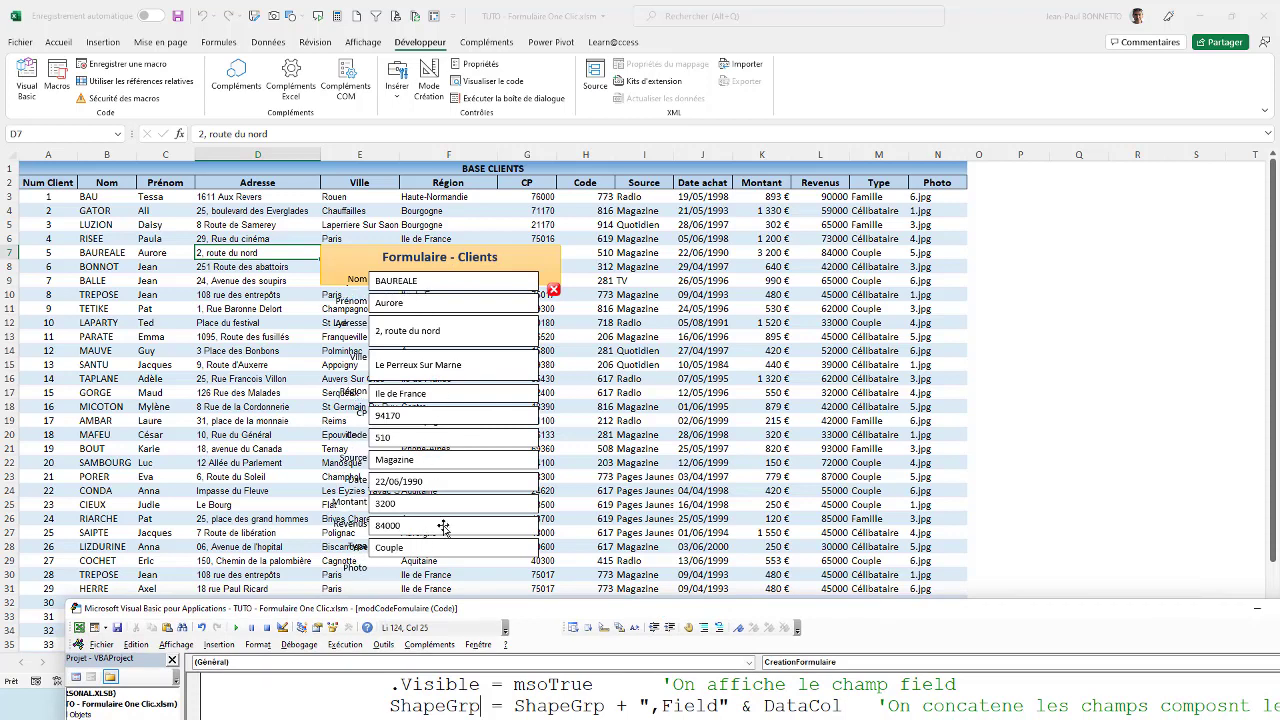
{"action": "scroll", "coordinate": [440, 480], "scroll_direction": "down", "scroll_amount": 6}
{"action": "scroll", "coordinate": [440, 350], "scroll_direction": "up", "scroll_amount": 6}
{"action": "left_click", "coordinate": [353, 298]}
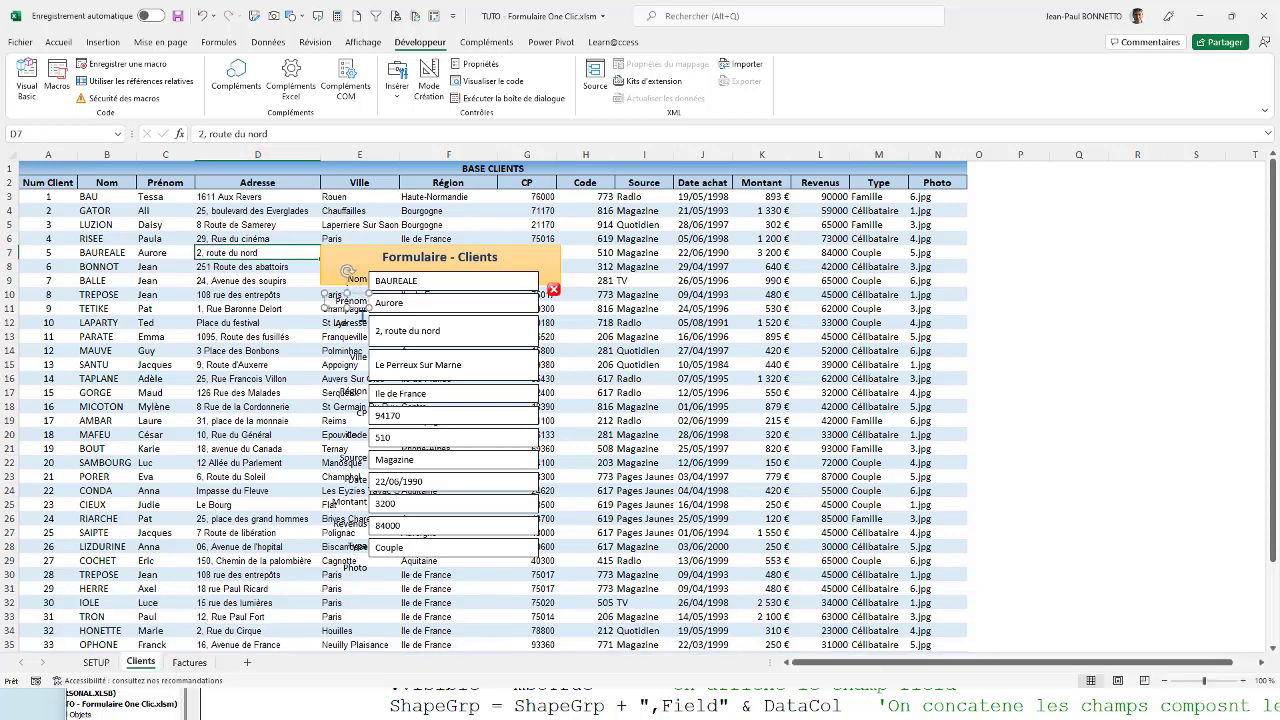
{"action": "left_click", "coordinate": [355, 318]}
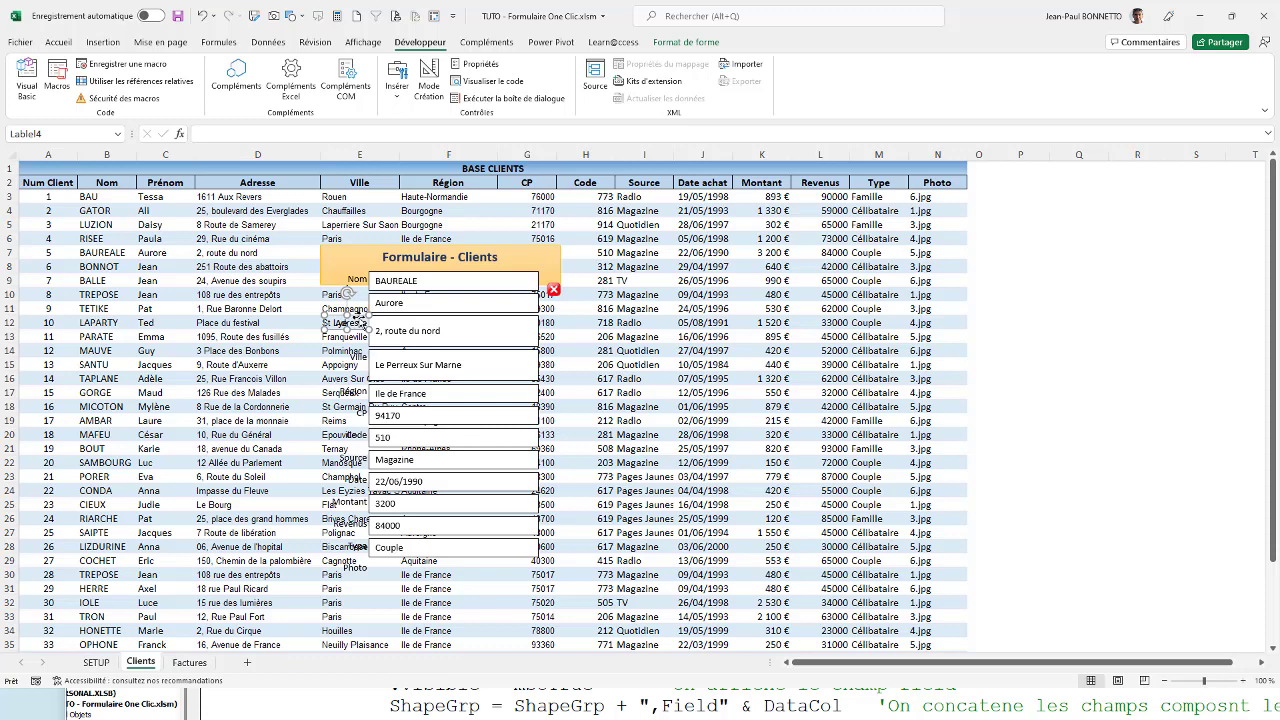
Delete the form's field boxes one by one, from BAUREALE down to the 84000 and Couple boxes.
{"action": "left_click", "coordinate": [312, 252]}
{"action": "left_click", "coordinate": [355, 251]}
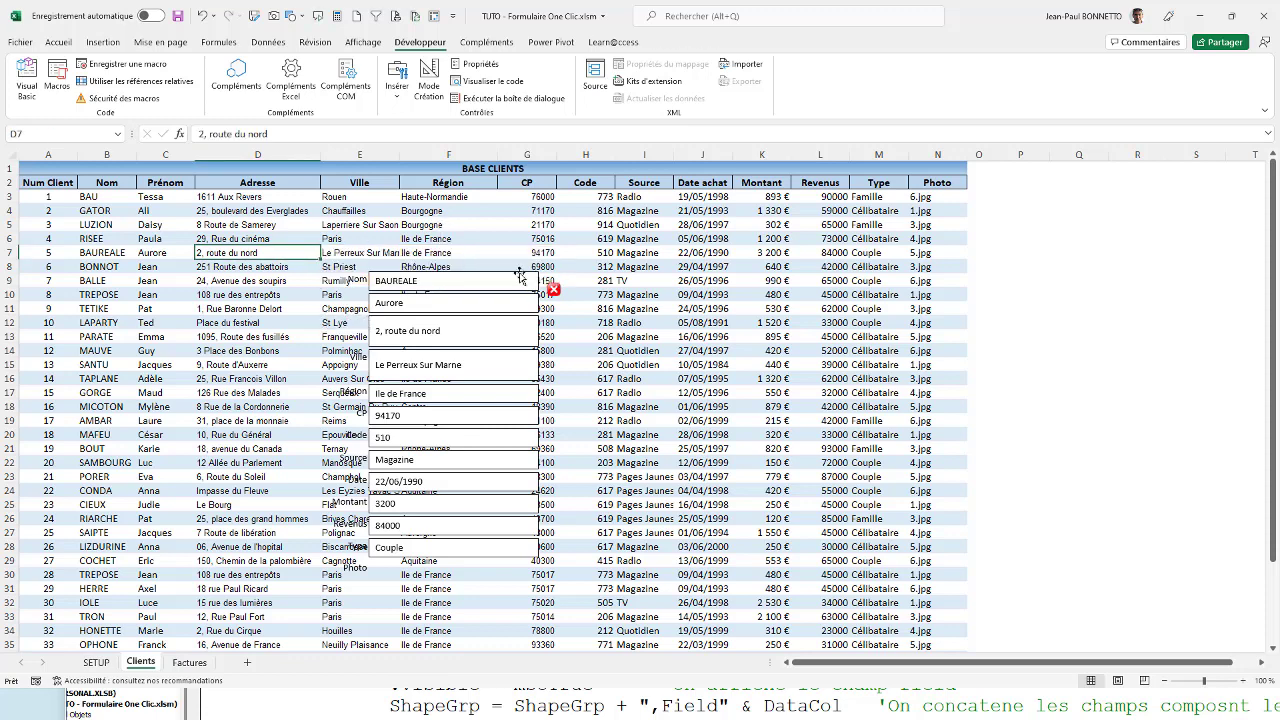
{"action": "left_click", "coordinate": [487, 283]}
{"action": "key", "text": "Delete"}
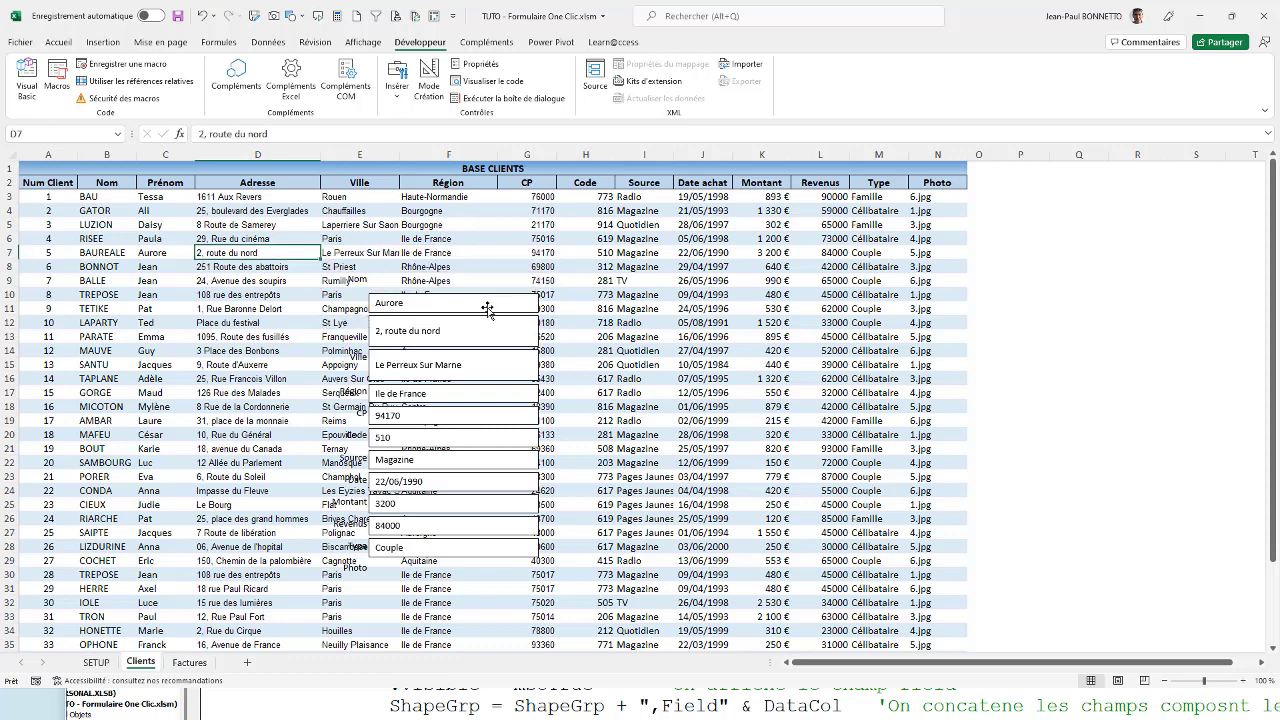
{"action": "left_click", "coordinate": [486, 305]}
{"action": "key", "text": "Delete"}
{"action": "left_click", "coordinate": [486, 332]}
{"action": "key", "text": "Delete"}
{"action": "left_click", "coordinate": [486, 365]}
{"action": "key", "text": "Delete"}
{"action": "left_click", "coordinate": [487, 393]}
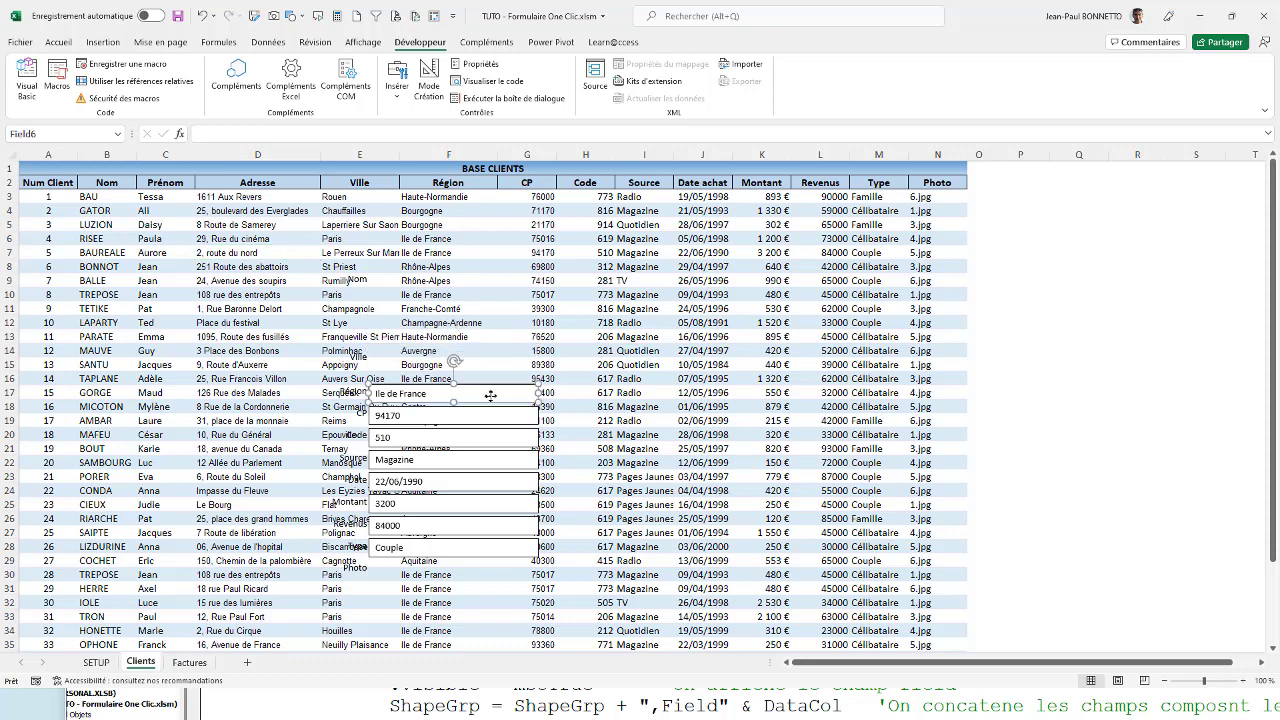
{"action": "key", "text": "Delete"}
{"action": "left_click", "coordinate": [490, 415]}
{"action": "key", "text": "Delete"}
{"action": "left_click", "coordinate": [494, 437]}
{"action": "key", "text": "Delete"}
{"action": "left_click", "coordinate": [505, 480]}
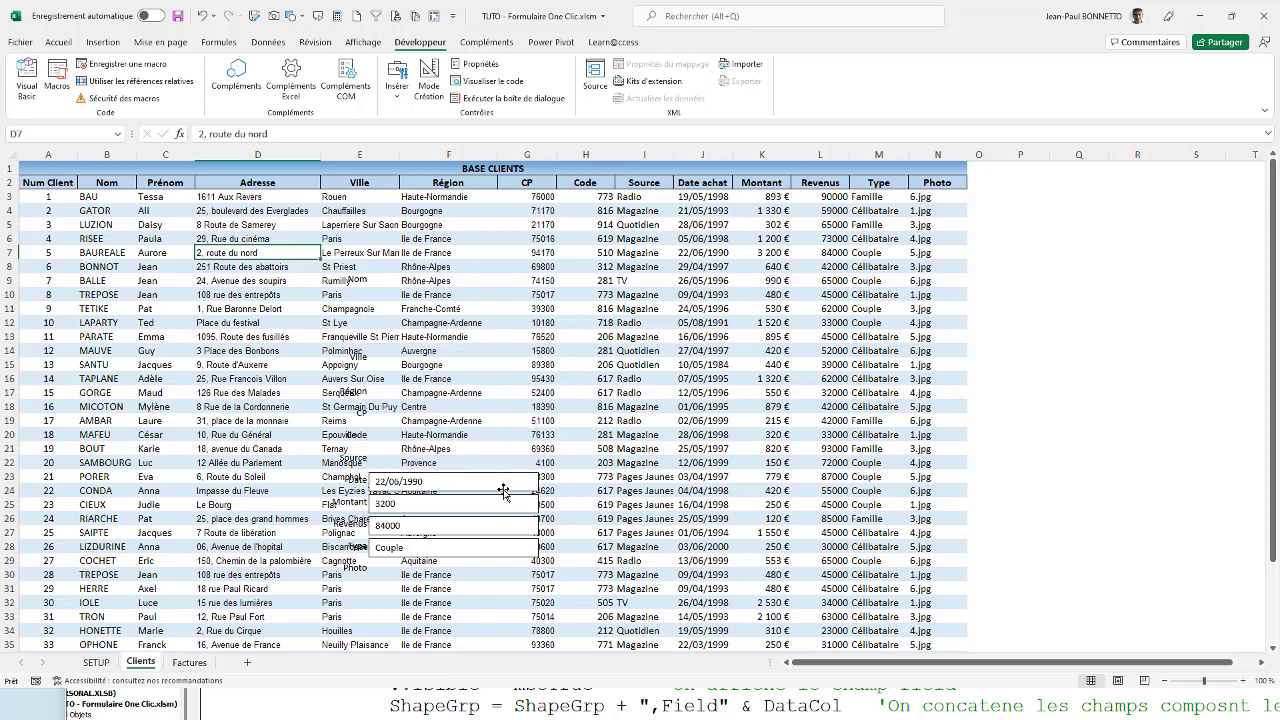
{"action": "key", "text": "Delete"}
{"action": "left_click", "coordinate": [504, 503]}
{"action": "key", "text": "Delete"}
{"action": "left_click", "coordinate": [505, 526]}
{"action": "key", "text": "Delete"}
{"action": "left_click", "coordinate": [505, 548]}
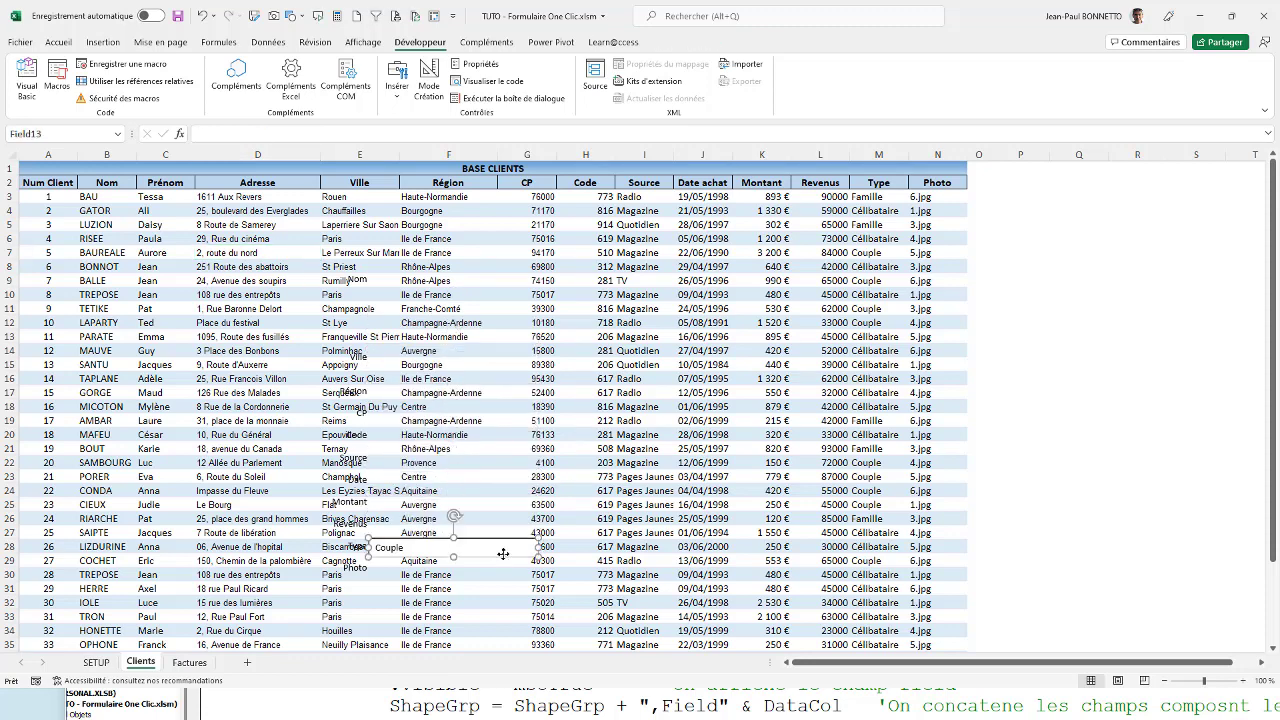
{"action": "key", "text": "Delete"}
Using the Selection pane, delete the Label14 through Label2 shapes, then select cell D14.
{"action": "left_click", "coordinate": [73, 46]}
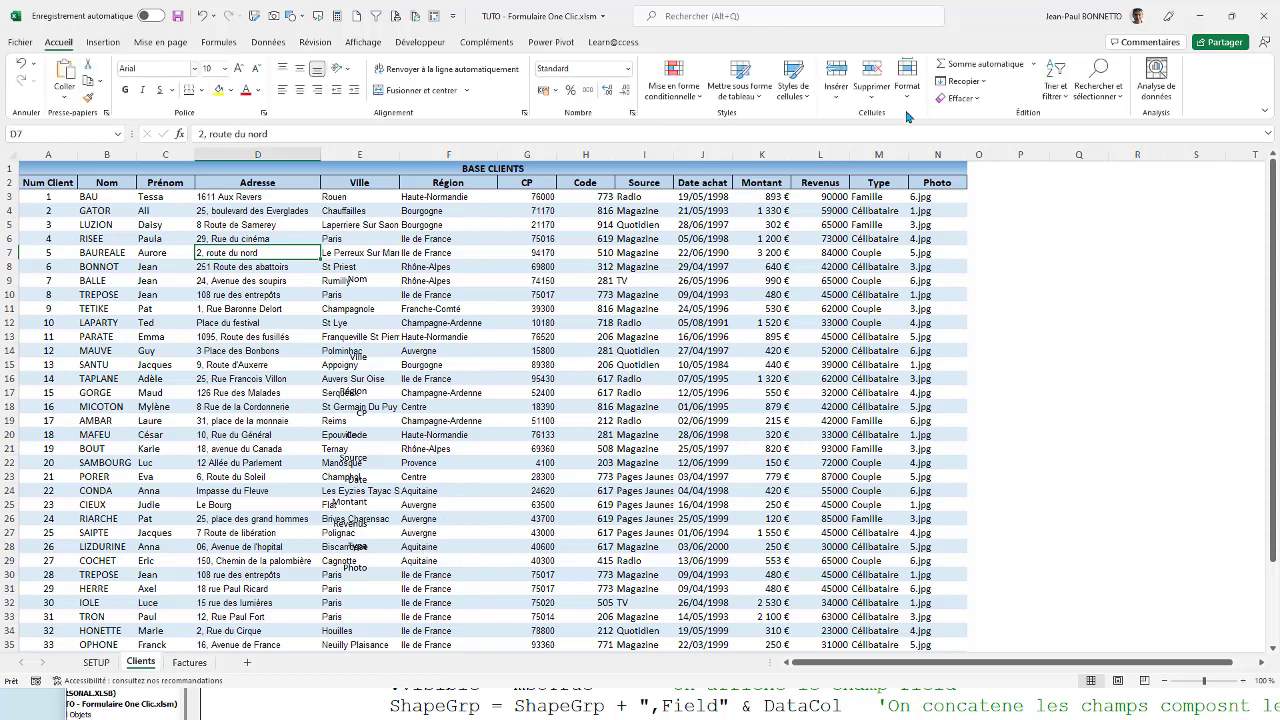
{"action": "left_click", "coordinate": [1100, 88]}
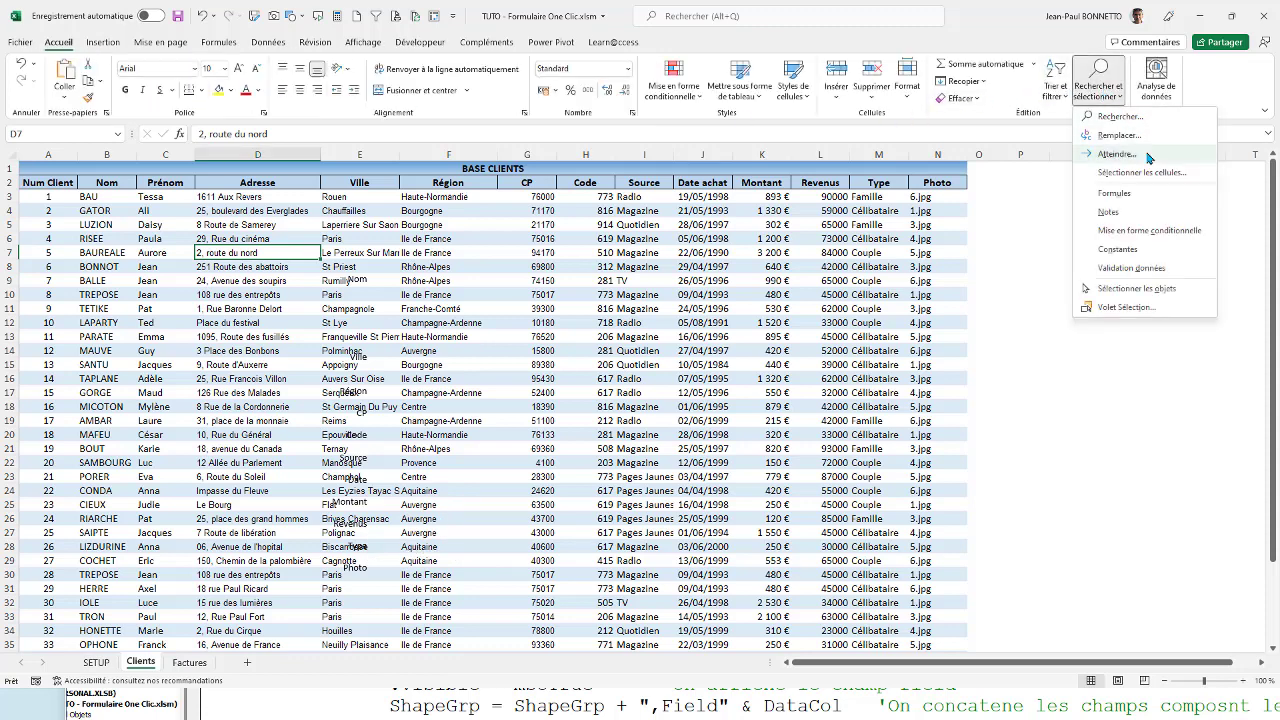
{"action": "left_click", "coordinate": [1125, 307]}
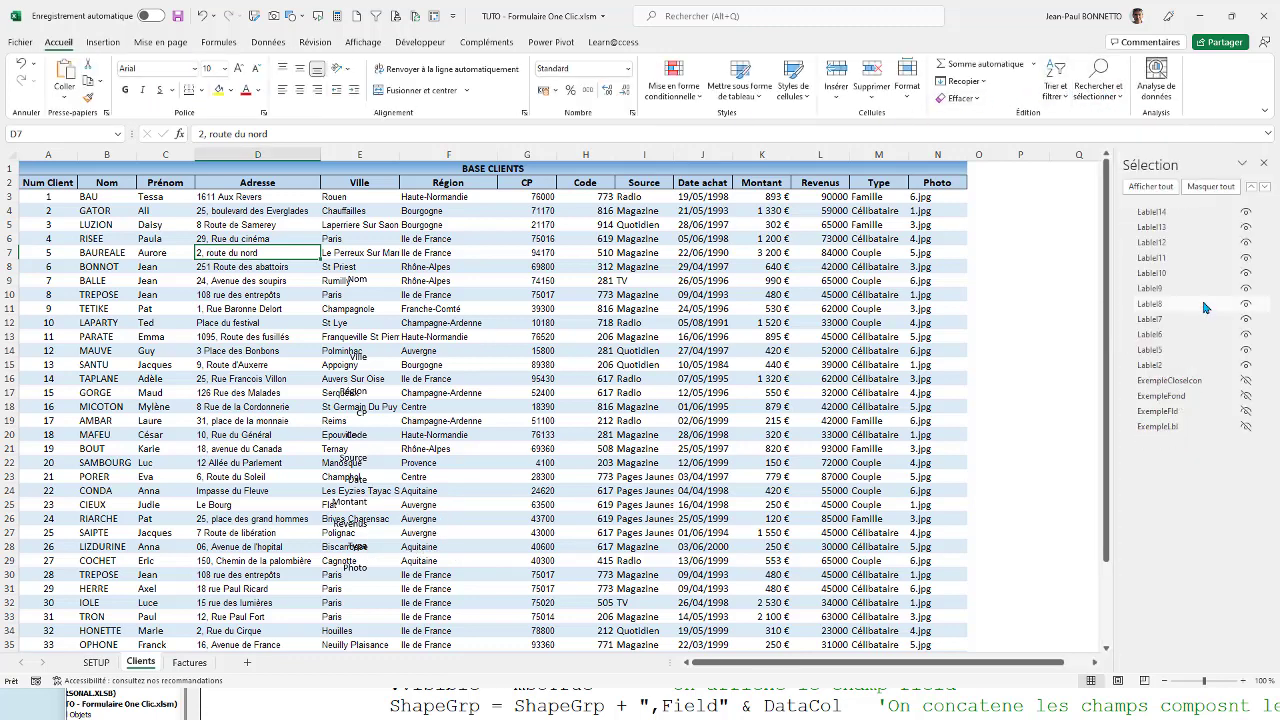
{"action": "left_click", "coordinate": [1162, 212]}
{"action": "key", "text": "Delete"}
{"action": "left_click", "coordinate": [1162, 212]}
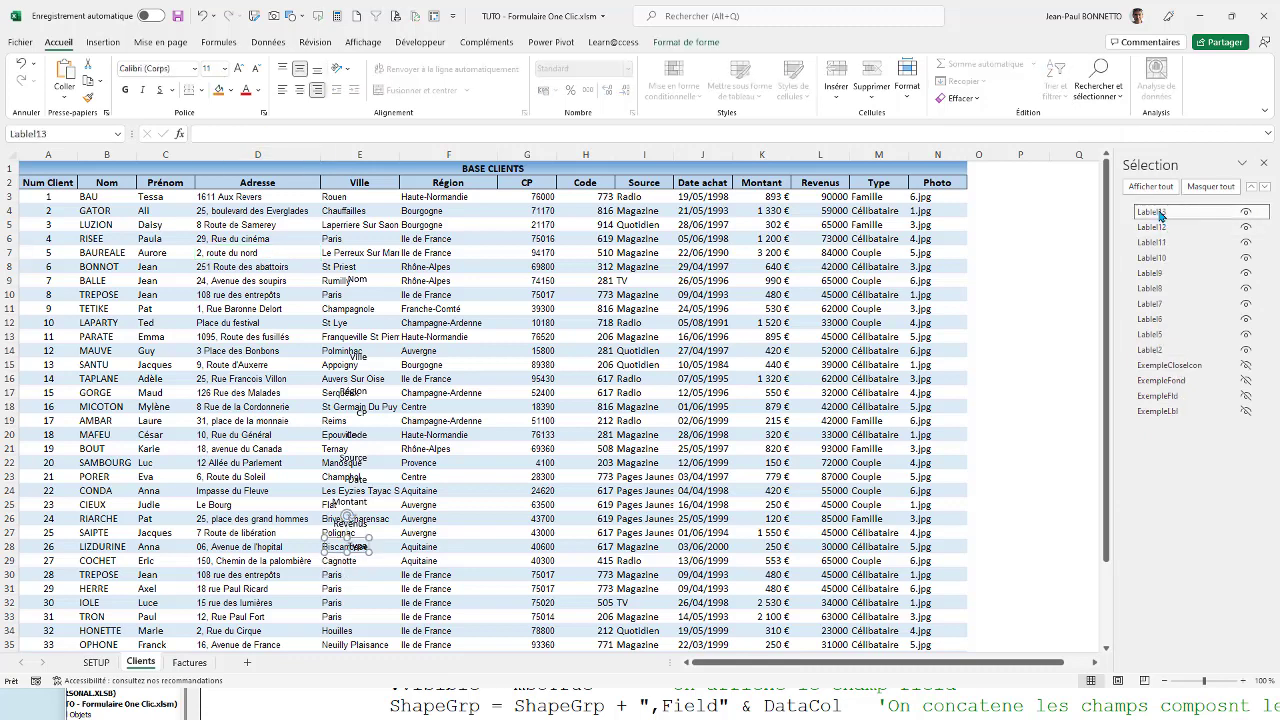
{"action": "key", "text": "Delete"}
{"action": "key", "text": "Delete"}
{"action": "left_click", "coordinate": [1165, 213]}
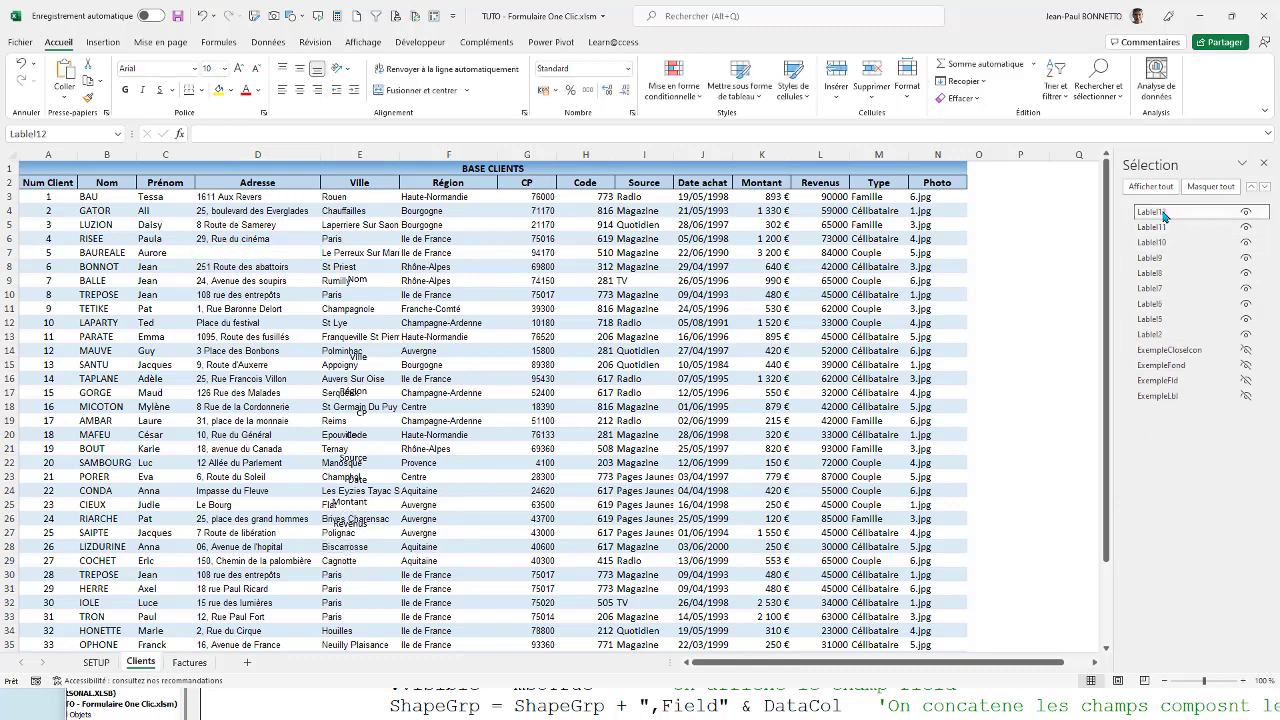
{"action": "key", "text": "Delete"}
{"action": "left_click", "coordinate": [1176, 218]}
{"action": "key", "text": "Delete"}
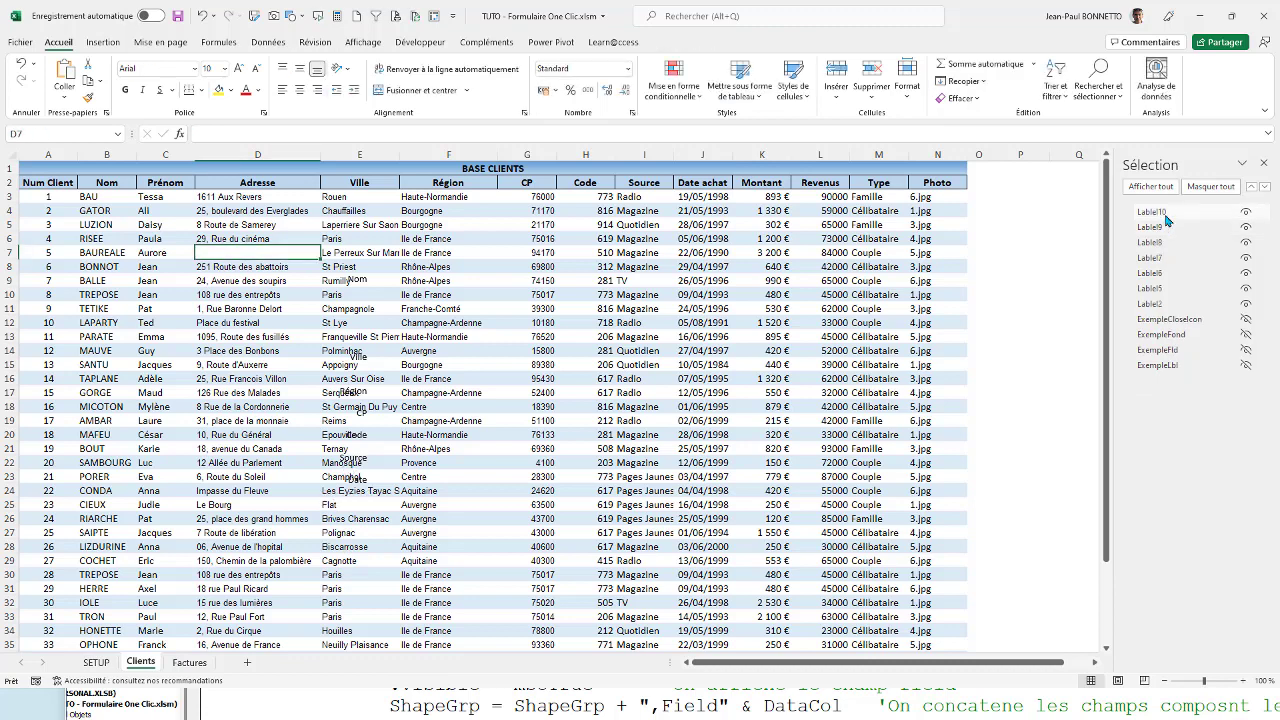
{"action": "left_click", "coordinate": [1172, 214]}
{"action": "key", "text": "Delete"}
{"action": "key", "text": "Delete"}
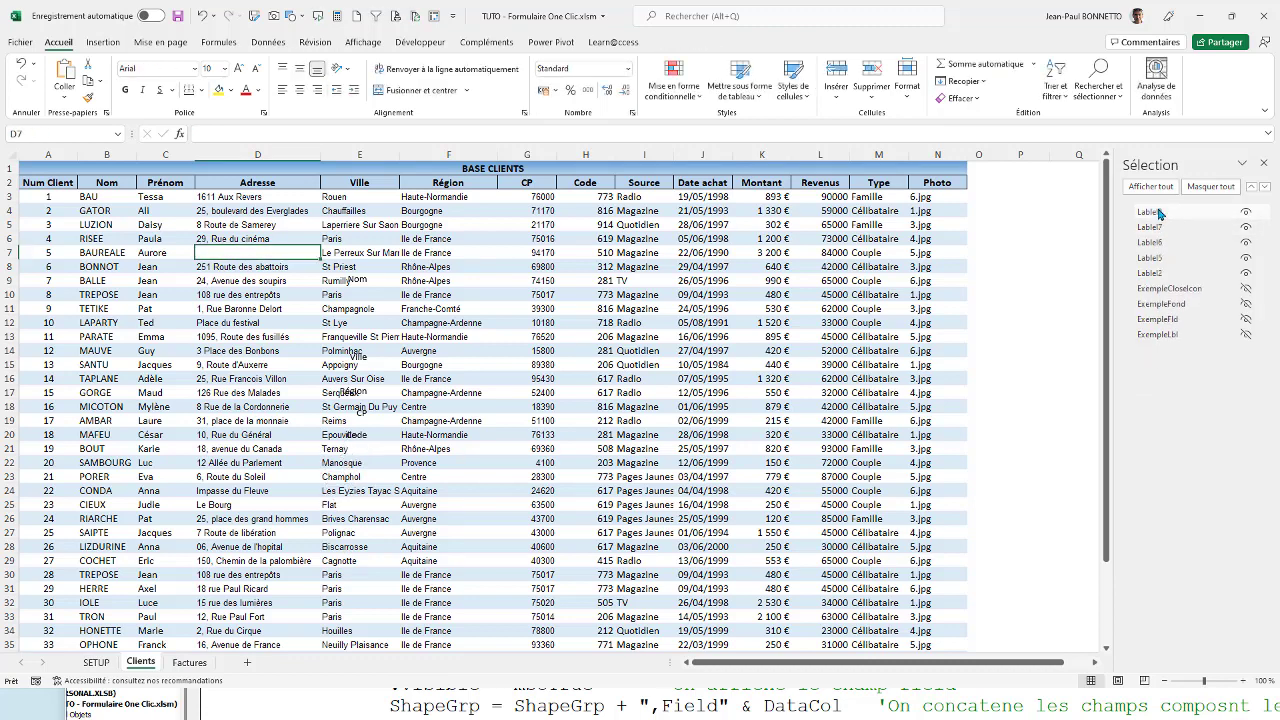
{"action": "left_click", "coordinate": [1168, 213]}
{"action": "key", "text": "Delete"}
{"action": "left_click", "coordinate": [1168, 214]}
{"action": "key", "text": "Delete"}
{"action": "left_click", "coordinate": [1172, 227]}
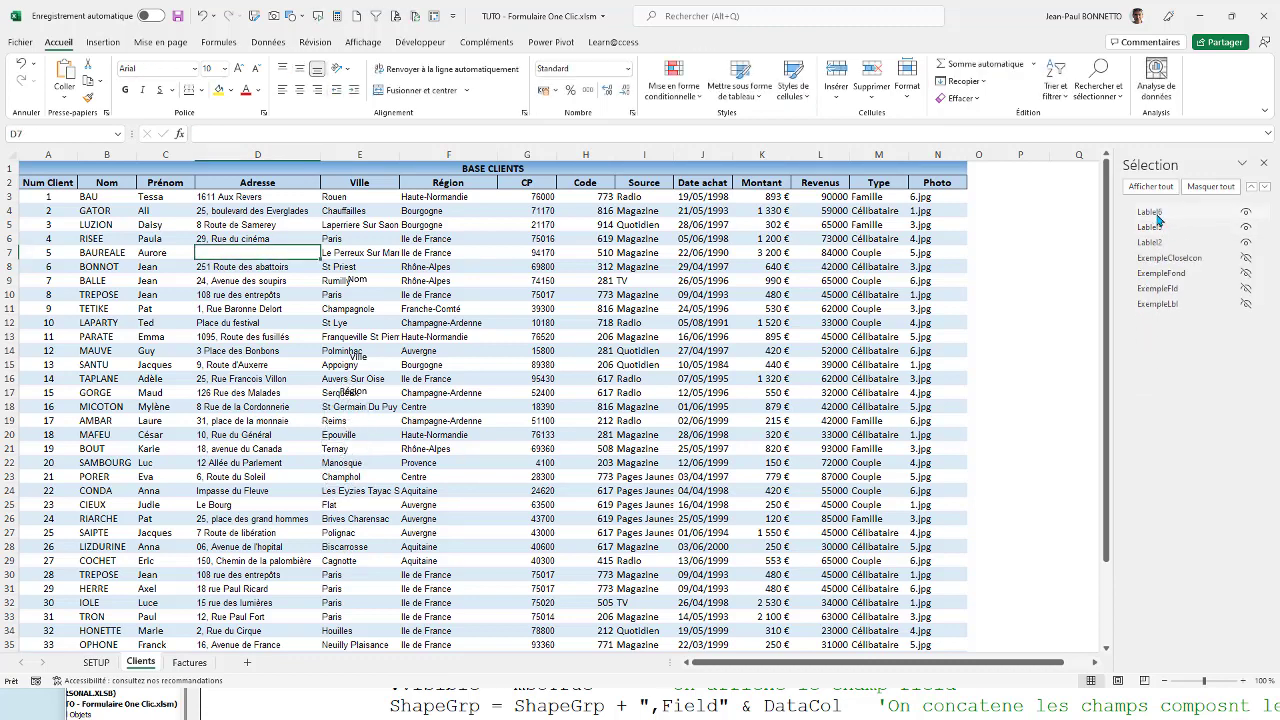
{"action": "key", "text": "Delete"}
{"action": "left_click", "coordinate": [1170, 212]}
{"action": "key", "text": "Delete"}
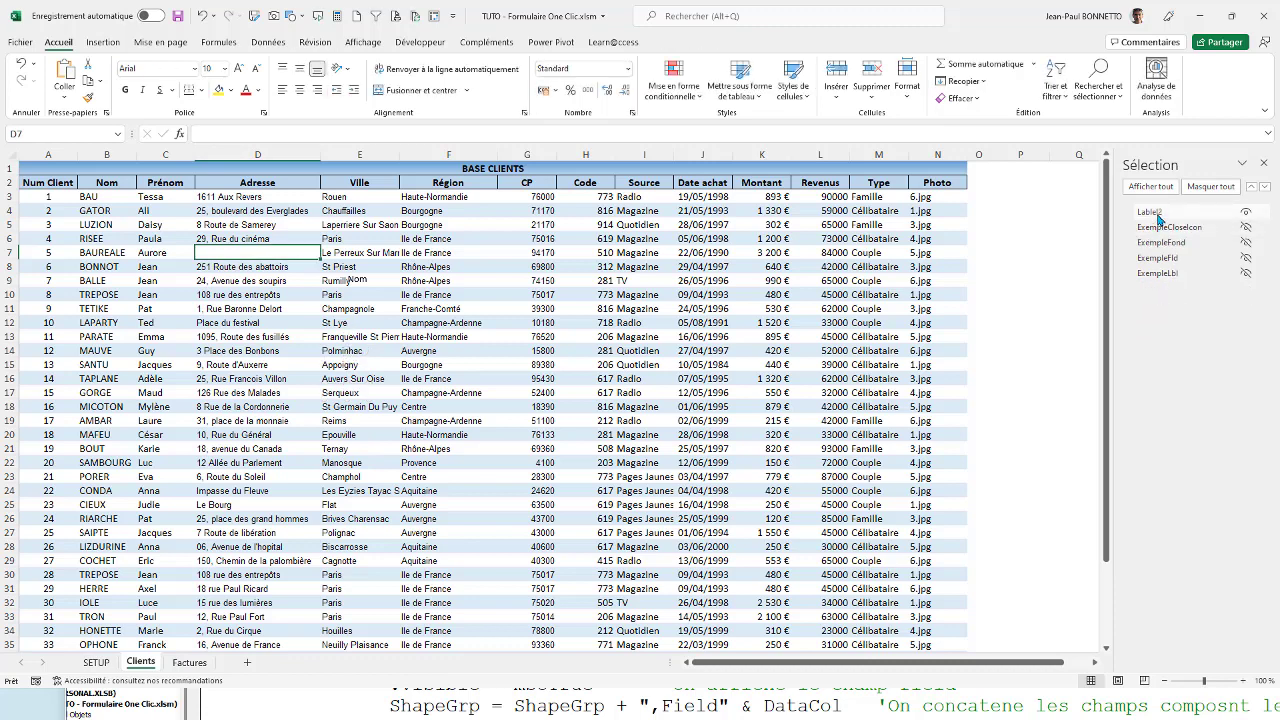
{"action": "left_click", "coordinate": [1170, 213]}
{"action": "key", "text": "Delete"}
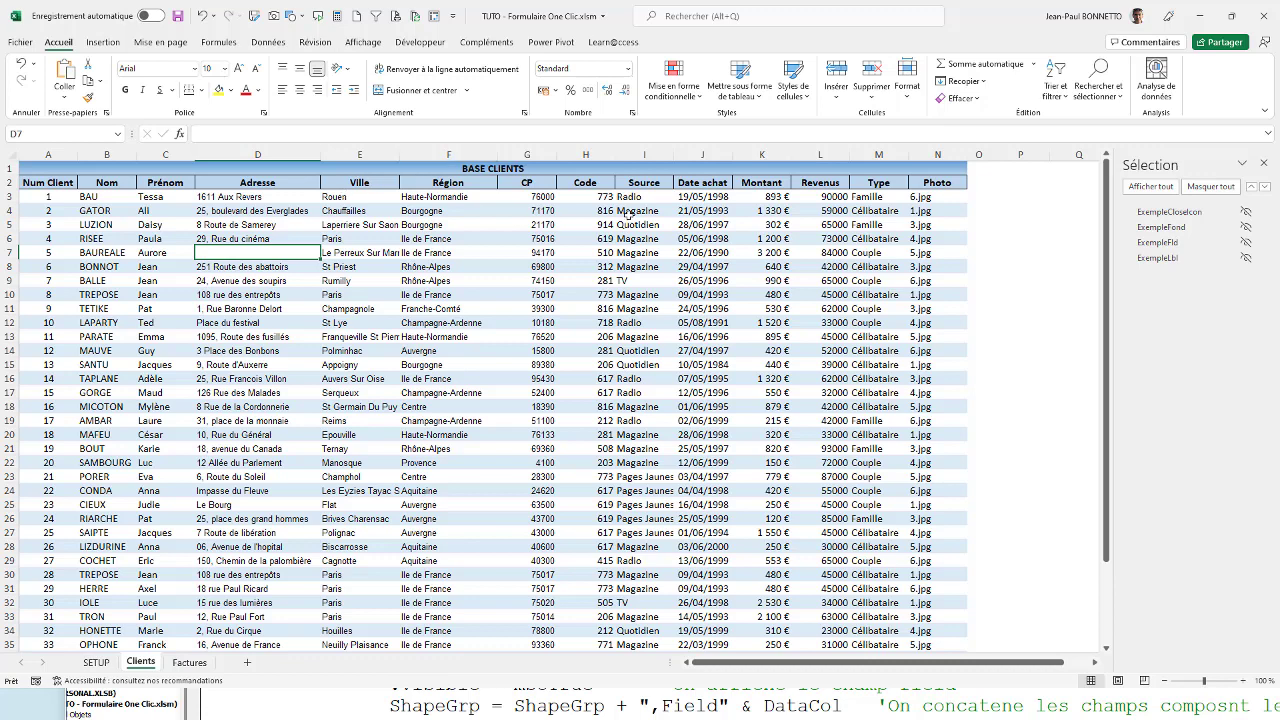
{"action": "left_click", "coordinate": [311, 350]}
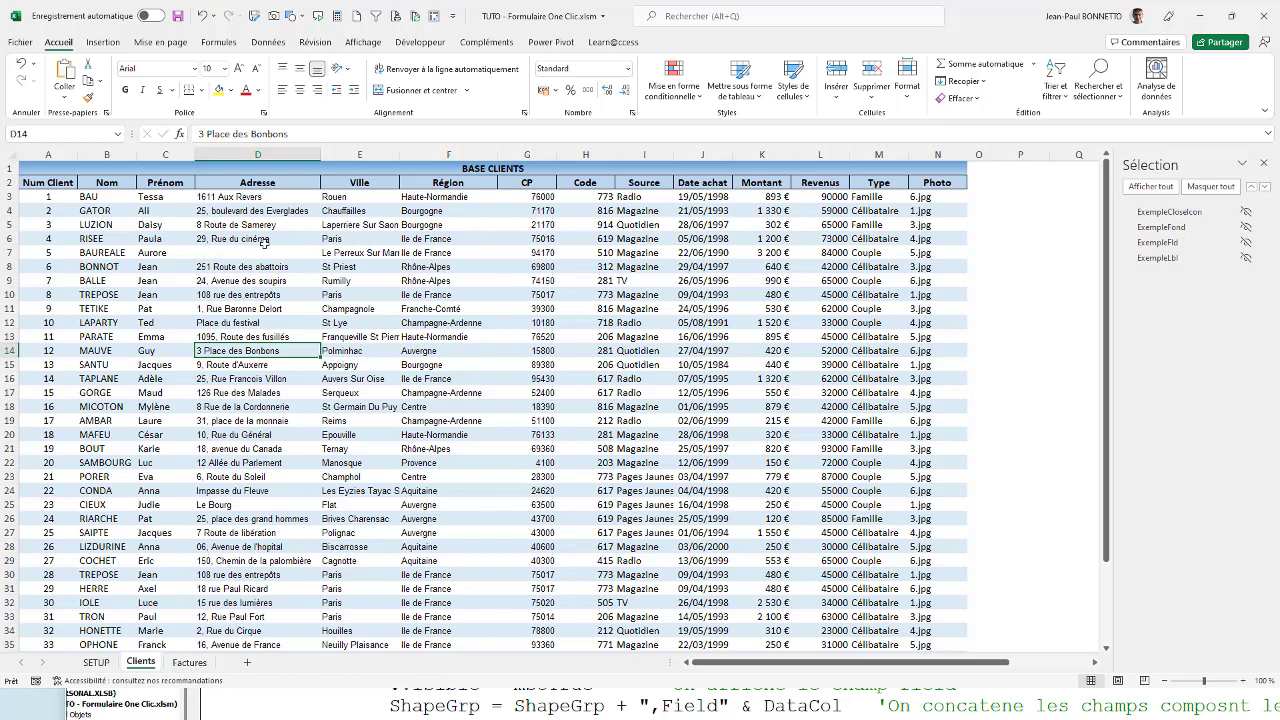
{"action": "scroll", "coordinate": [218, 580], "scroll_direction": "down", "scroll_amount": 18}
Insert blank lines above nextfield in the CreationFormulaire code.
{"action": "left_click", "coordinate": [493, 708]}
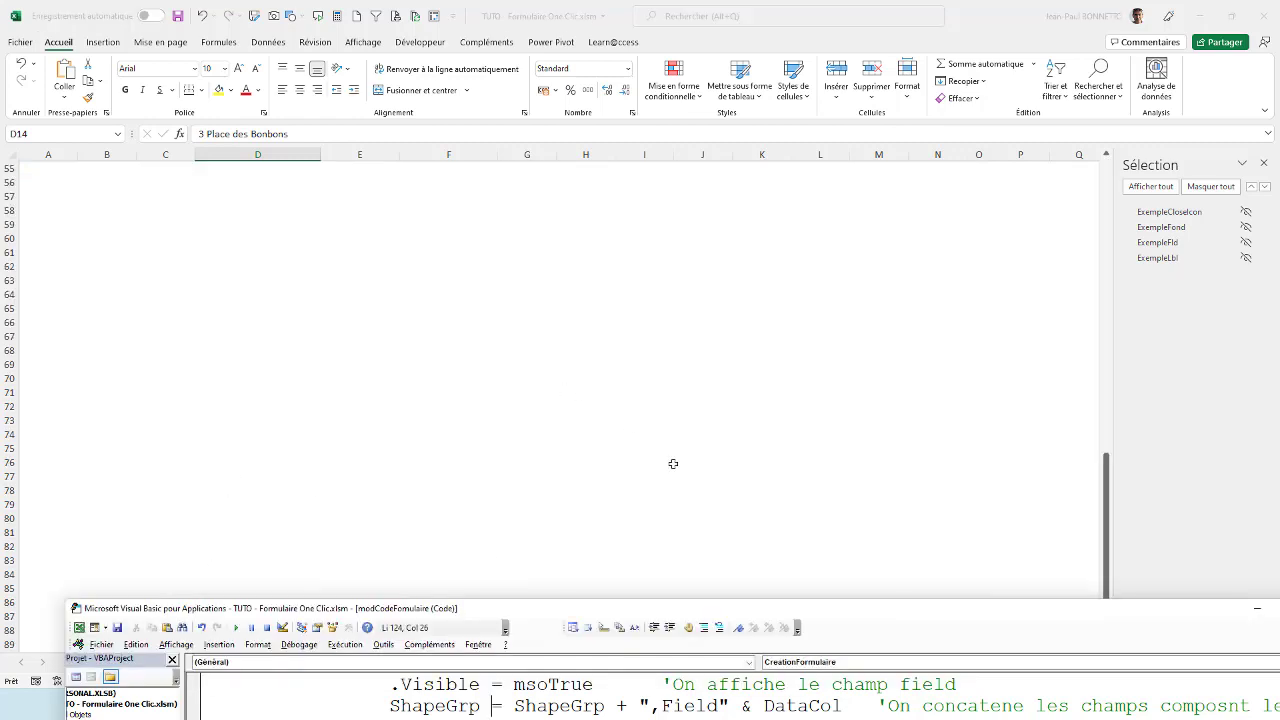
{"action": "mouse_move", "coordinate": [823, 609]}
{"action": "left_mouse_down"}
{"action": "mouse_move", "coordinate": [772, 437]}
{"action": "mouse_move", "coordinate": [792, 120]}
{"action": "left_mouse_up"}
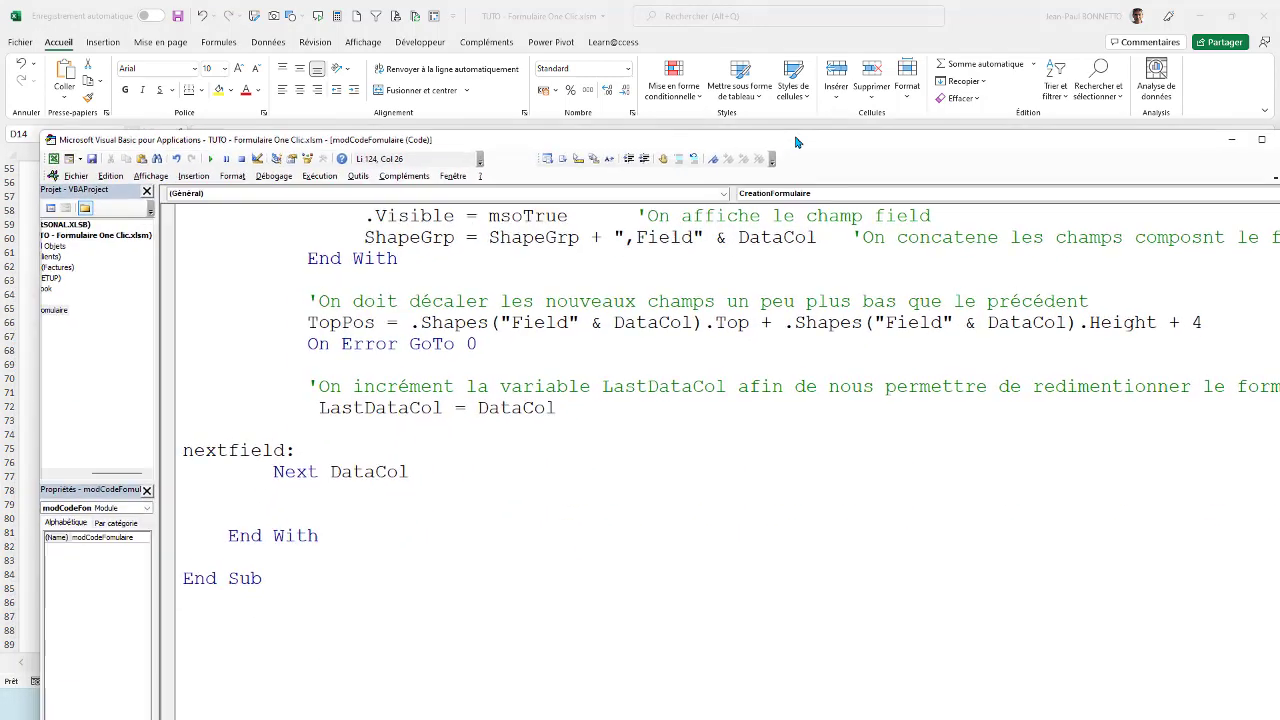
{"action": "left_click_drag", "start_coordinate": [214, 492], "coordinate": [304, 507]}
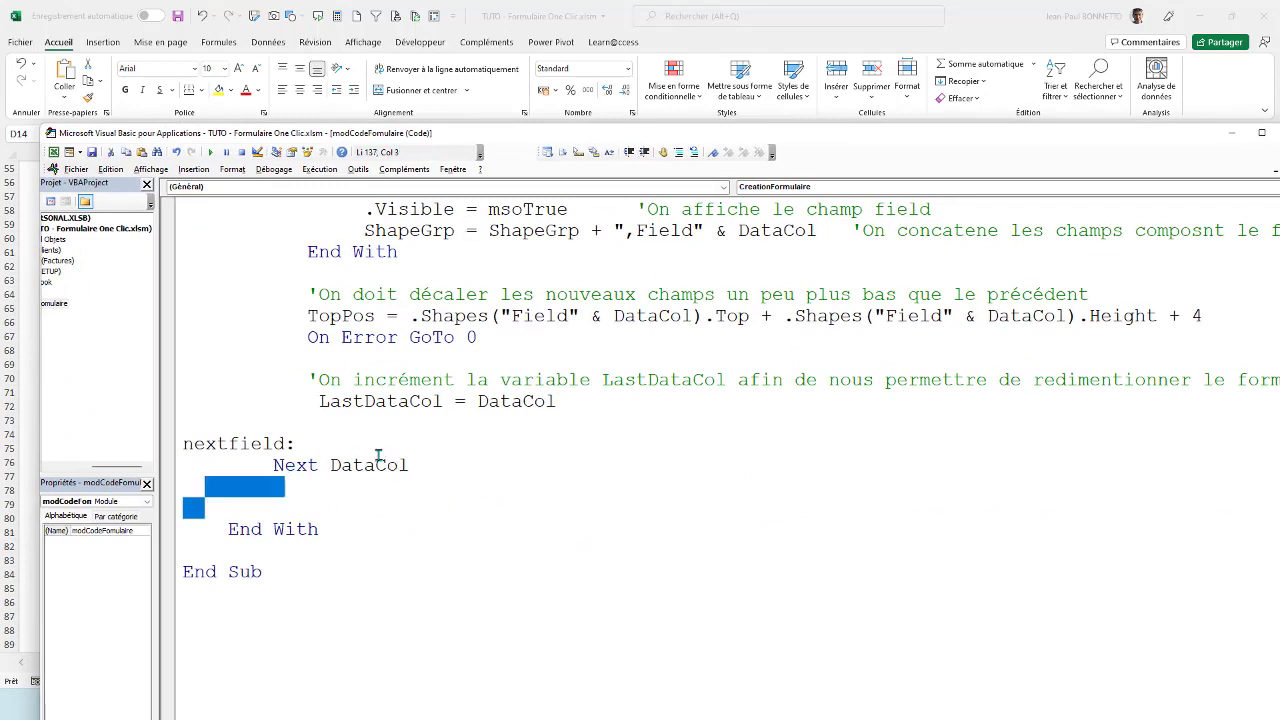
{"action": "left_click", "coordinate": [208, 421]}
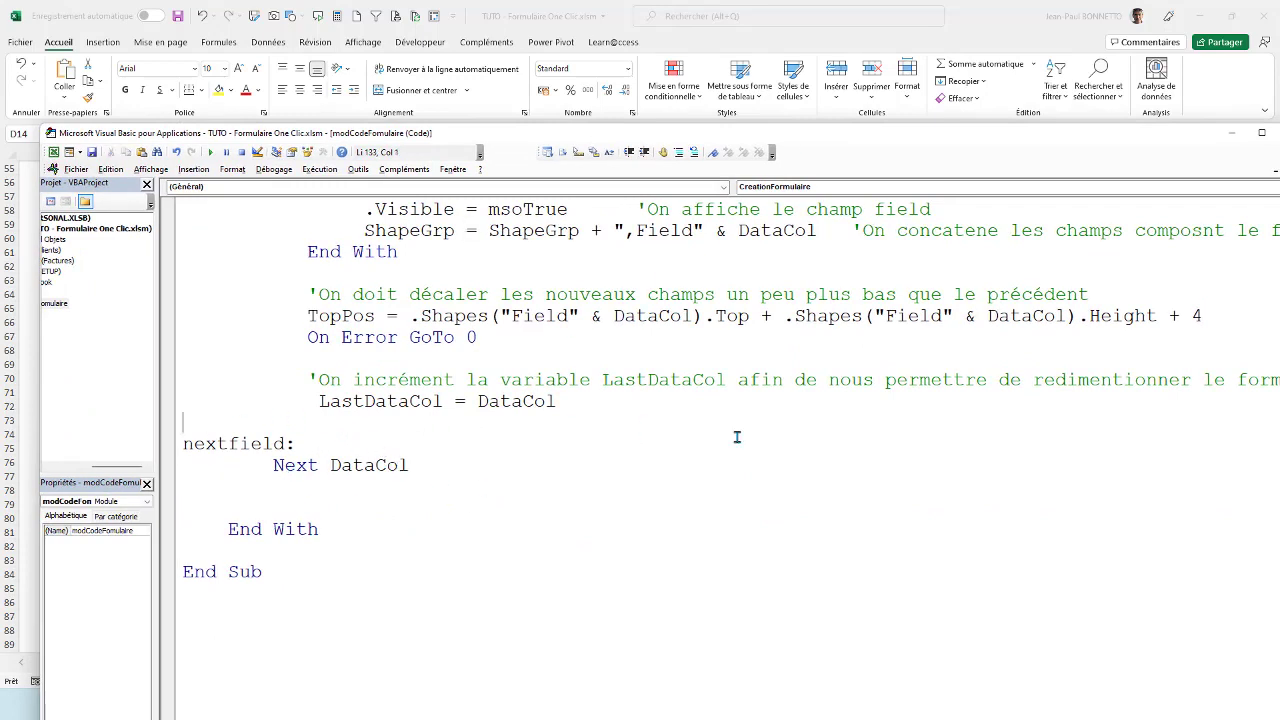
{"action": "key", "text": "Return"}
{"action": "key", "text": "Return"}
{"action": "key", "text": "Return"}
{"action": "key", "text": "Return"}
{"action": "key", "text": "Return"}
{"action": "key", "text": "Return"}
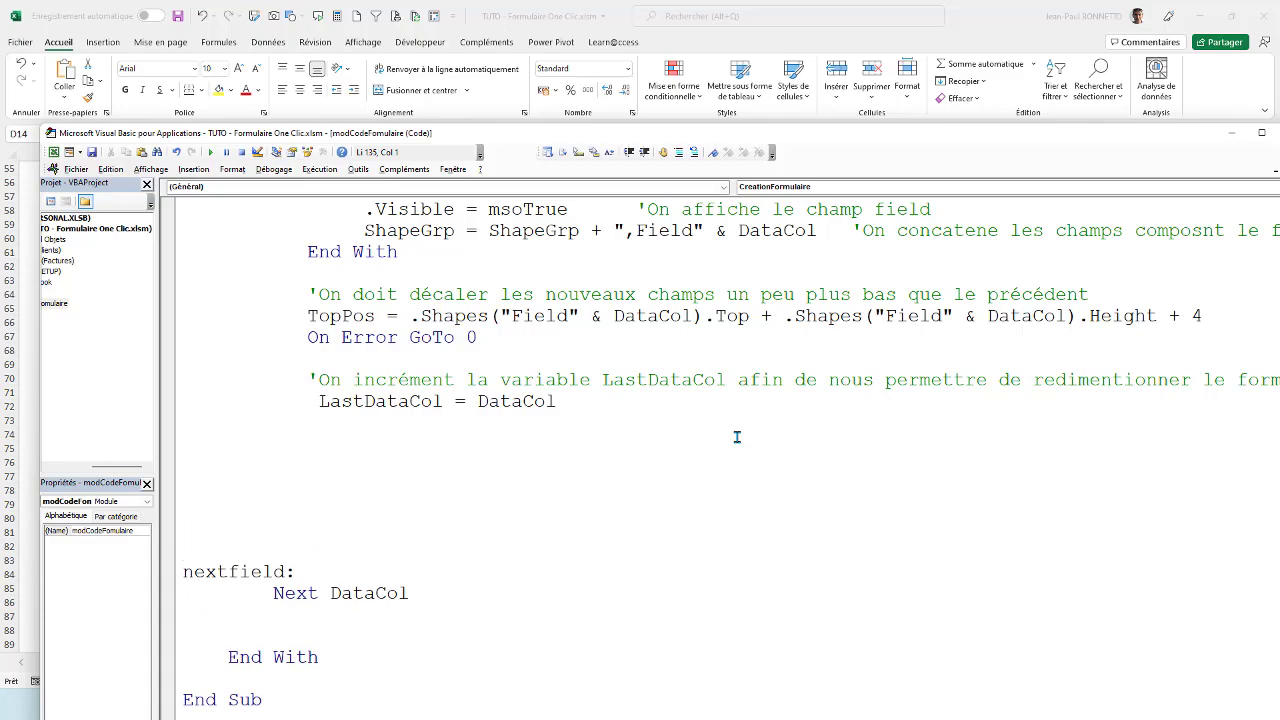
{"action": "left_click", "coordinate": [175, 448]}
{"action": "scroll", "coordinate": [287, 331], "scroll_direction": "up", "scroll_amount": 6}
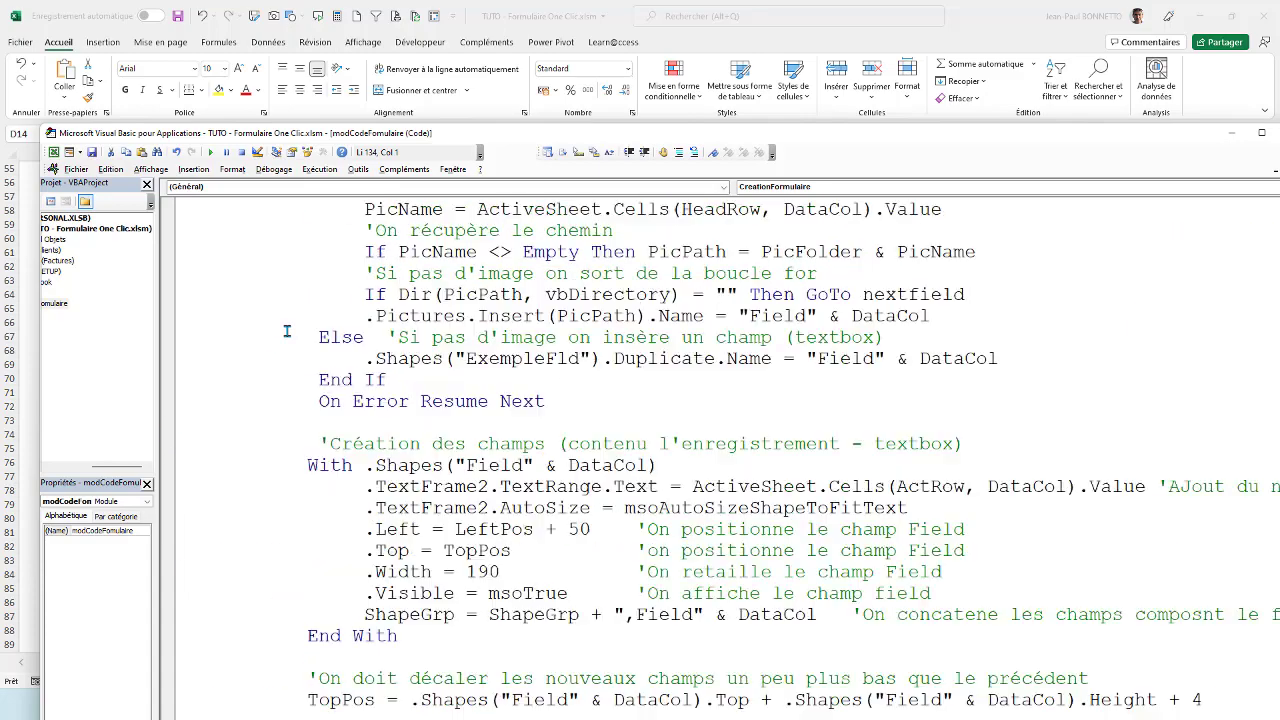
{"action": "scroll", "coordinate": [287, 331], "scroll_direction": "up", "scroll_amount": 9}
{"action": "scroll", "coordinate": [270, 331], "scroll_direction": "up", "scroll_amount": 2}
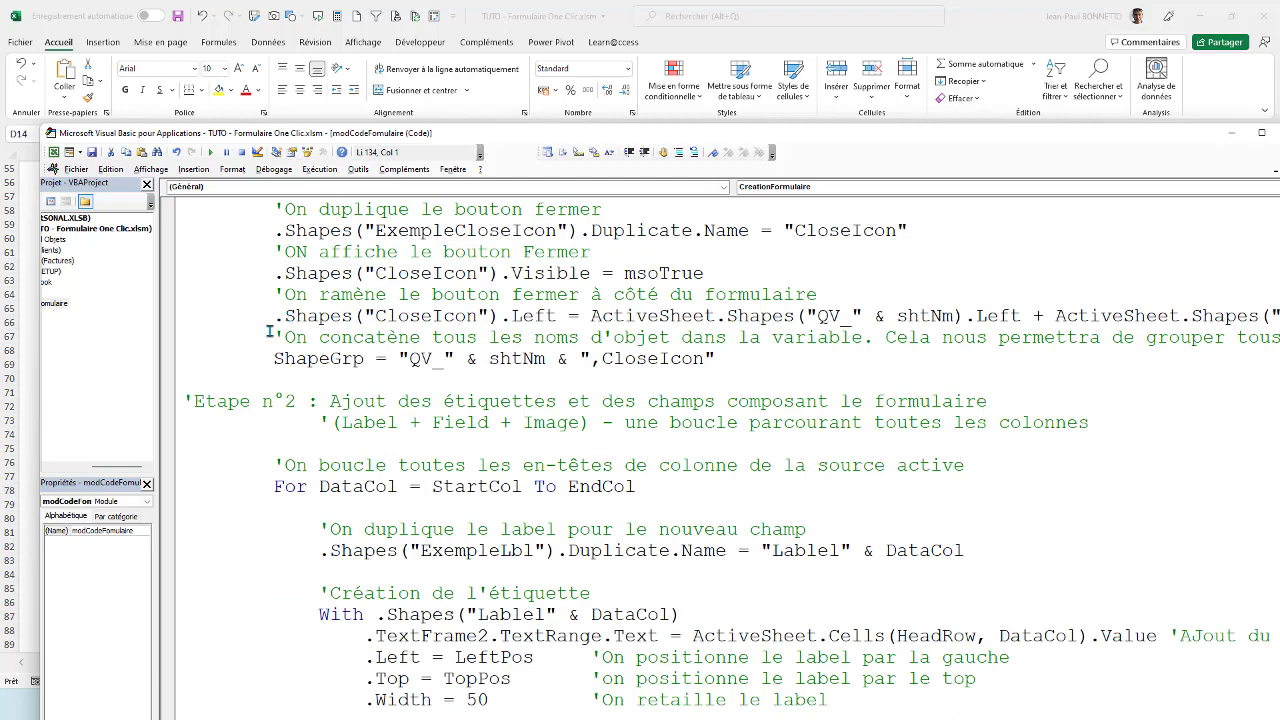
Paste the Etape n°2 comment into that gap, then remove it and the extra blank lines.
{"action": "left_click", "coordinate": [176, 403]}
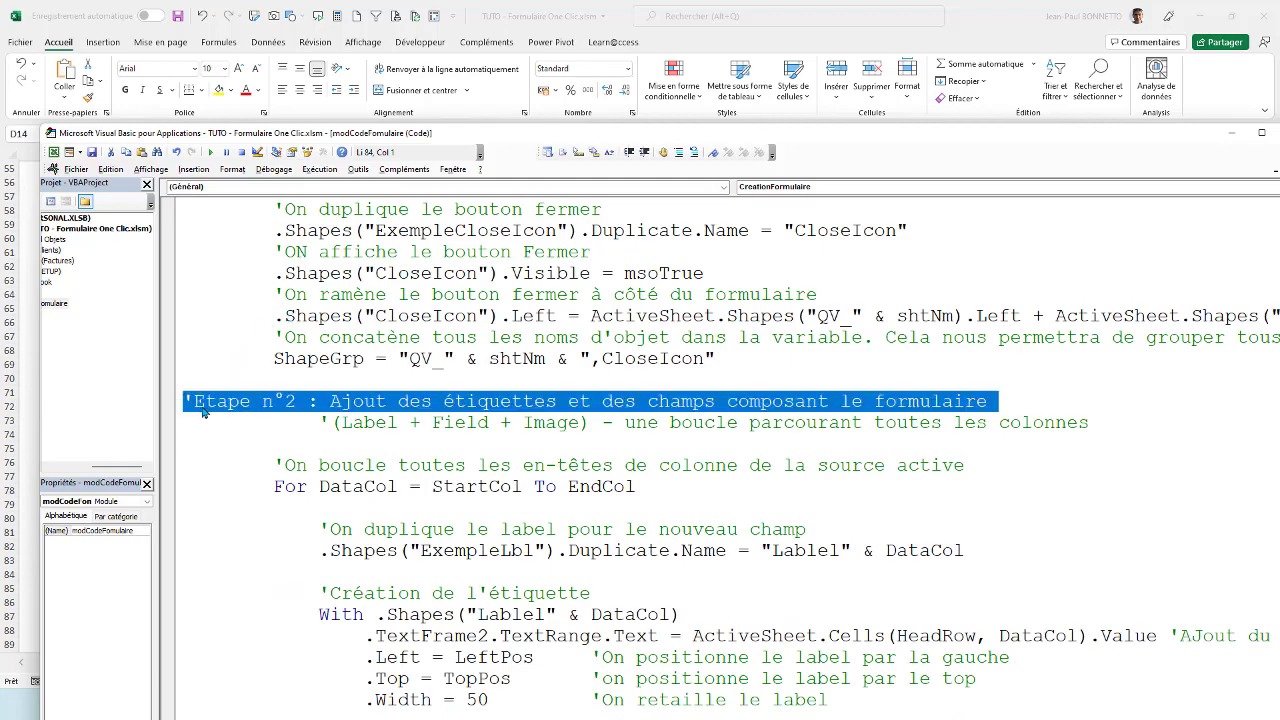
{"action": "scroll", "coordinate": [203, 412], "scroll_direction": "down", "scroll_amount": 8}
{"action": "scroll", "coordinate": [205, 415], "scroll_direction": "down", "scroll_amount": 4}
{"action": "scroll", "coordinate": [207, 420], "scroll_direction": "down", "scroll_amount": 3}
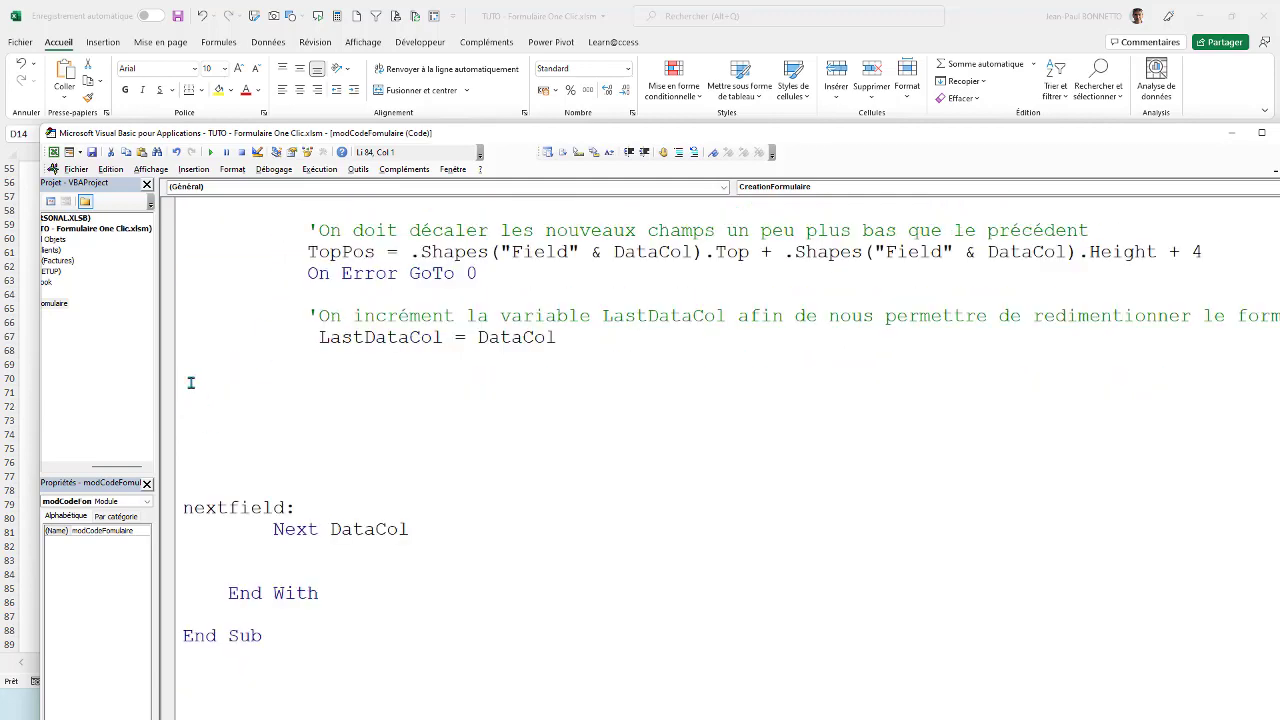
{"action": "left_click", "coordinate": [184, 380]}
{"action": "type", "text": "'Etape n°2 : Ajout des étiquettes et des champs composant le formulaire"}
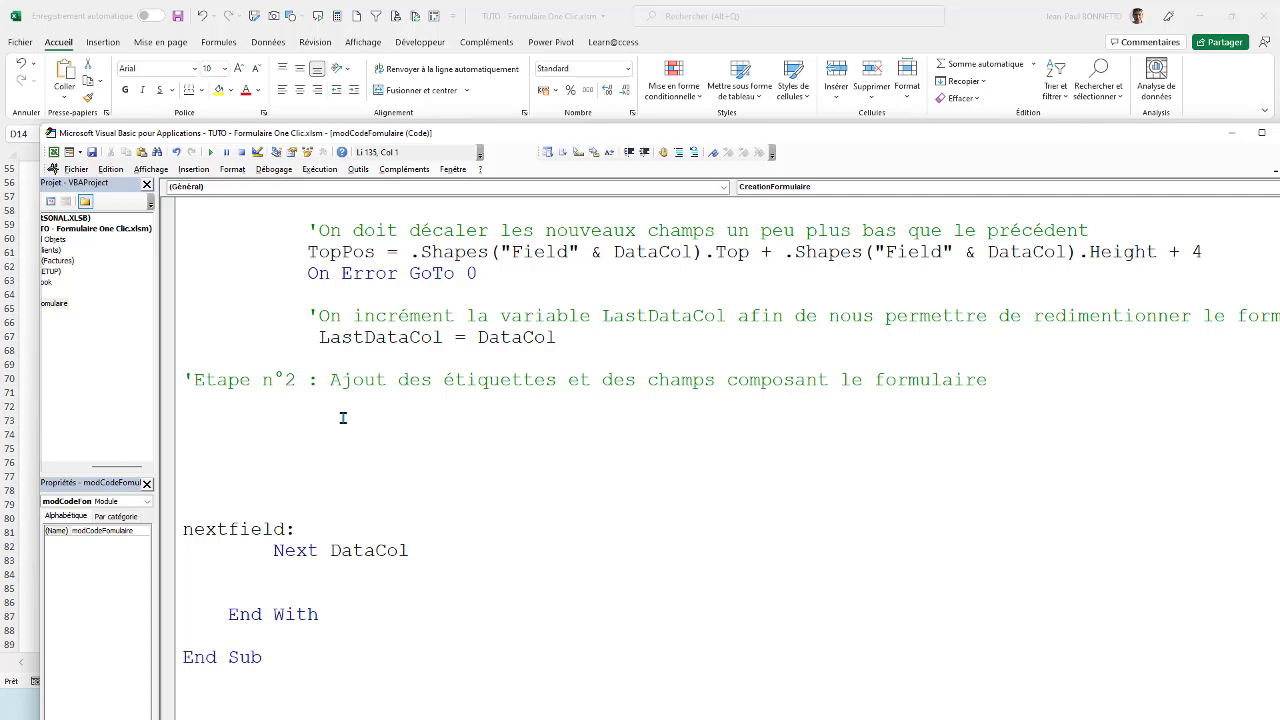
{"action": "left_click_drag", "start_coordinate": [988, 380], "coordinate": [147, 377]}
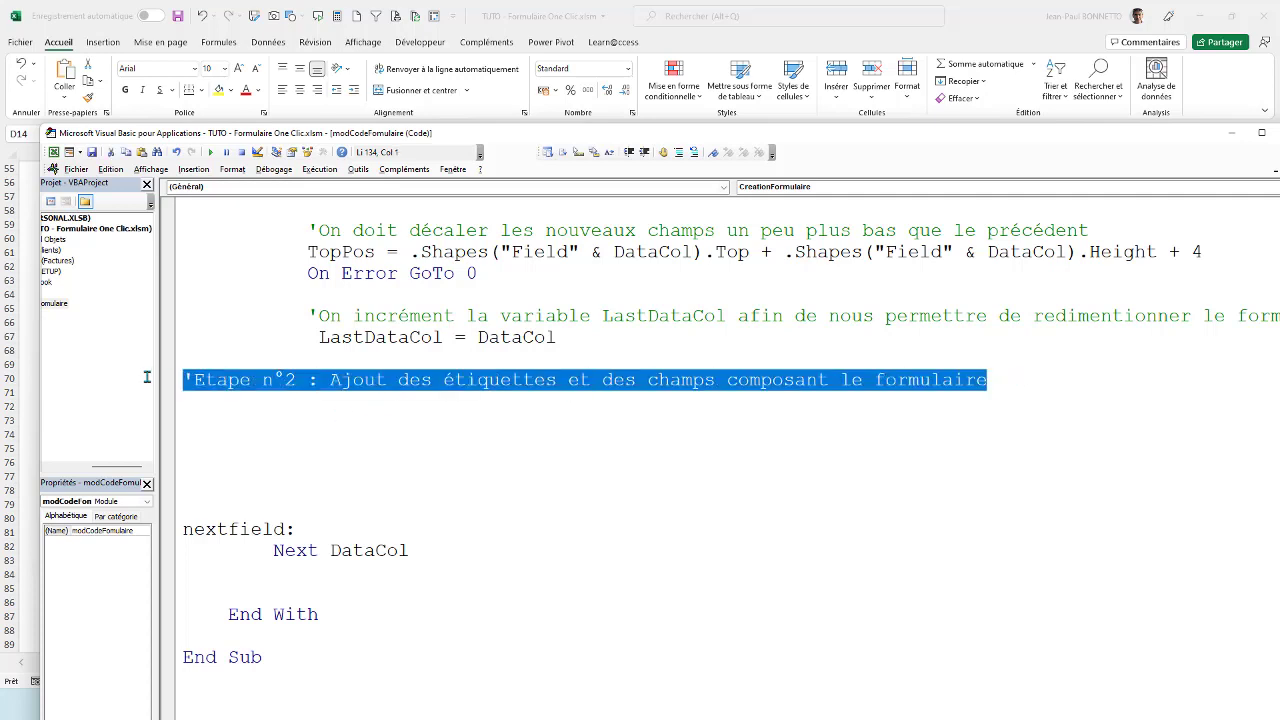
{"action": "key", "text": "Delete"}
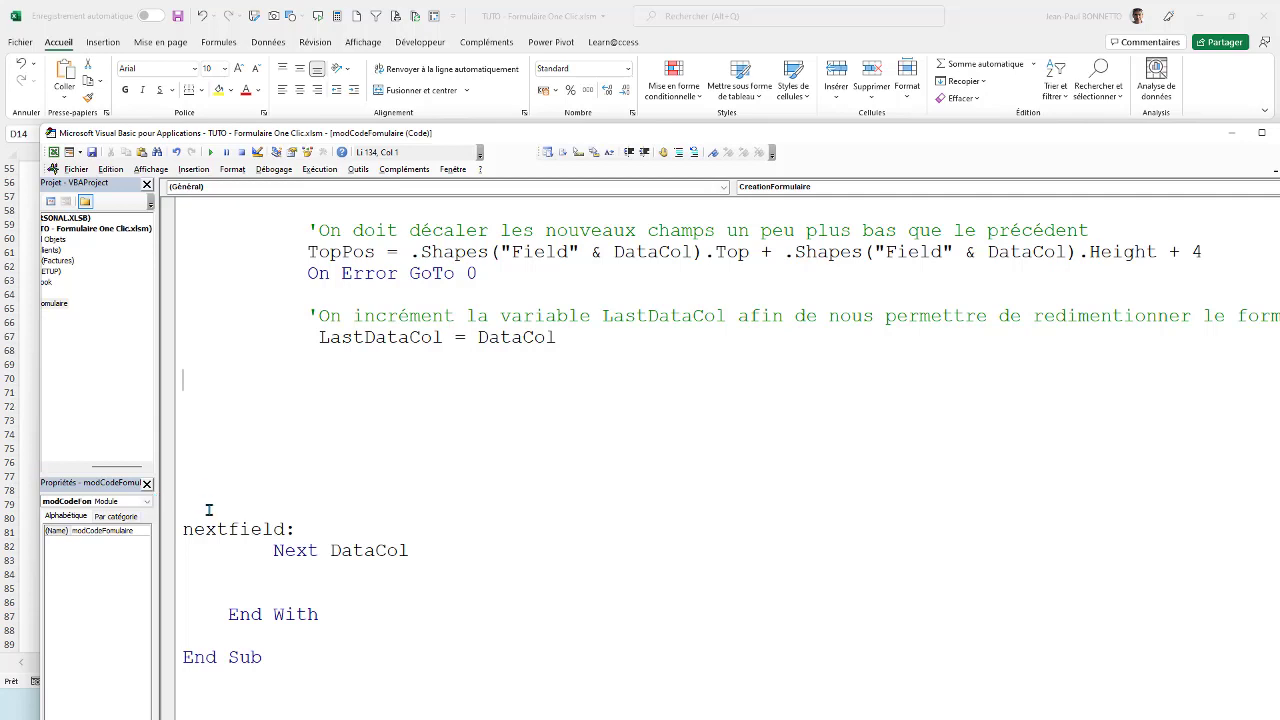
{"action": "left_click_drag", "start_coordinate": [206, 508], "coordinate": [154, 365]}
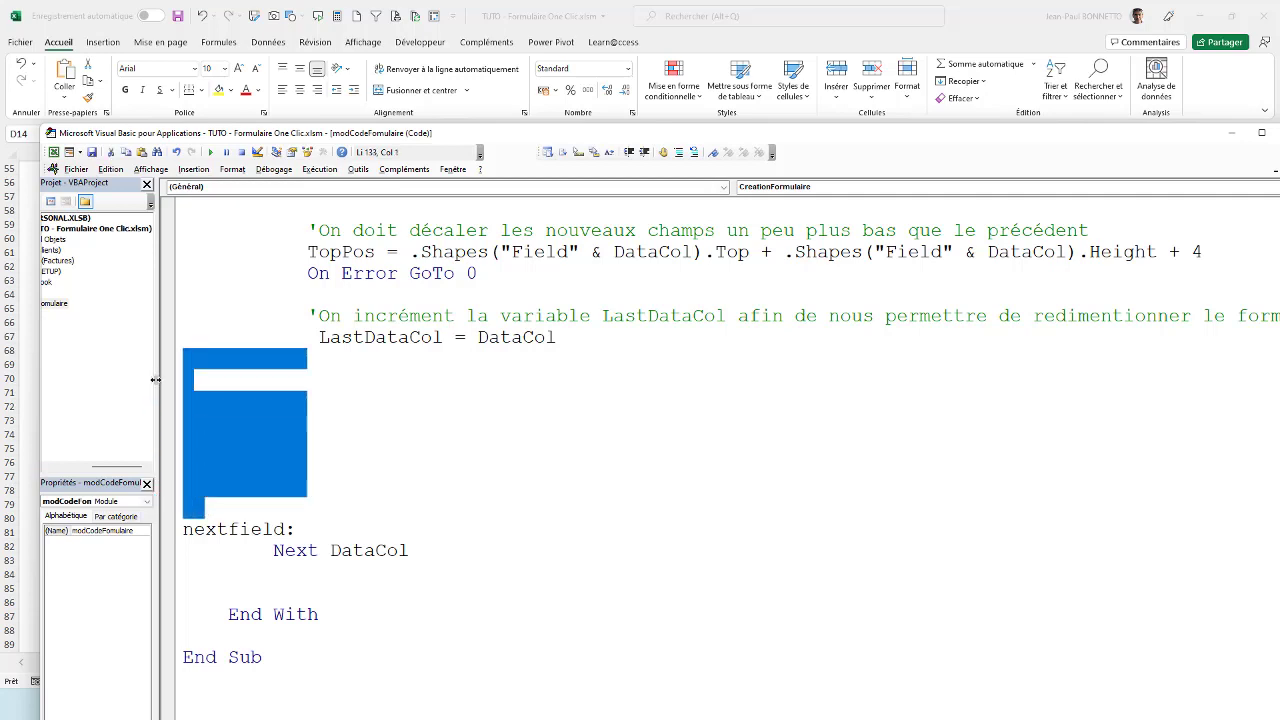
{"action": "key", "text": "Delete"}
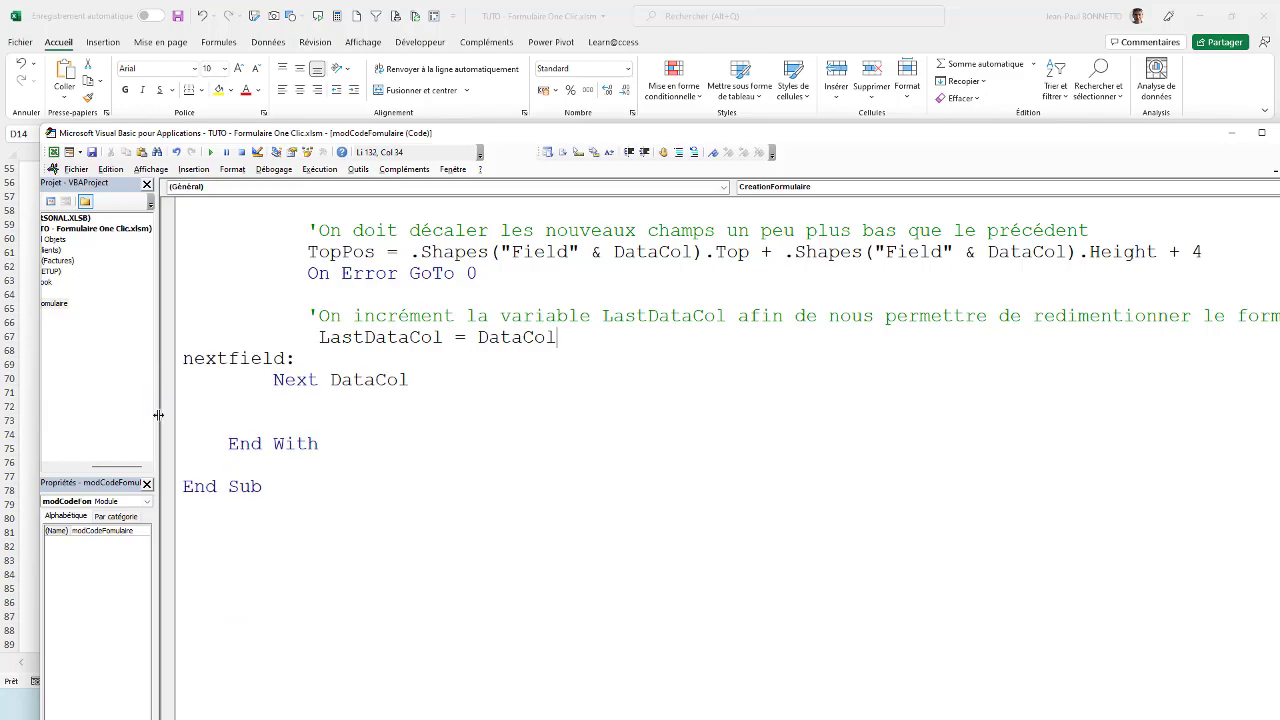
Add an 'Etape n°3' comment line below Next DataCol, then switch back to the Excel workbook.
{"action": "double_click", "coordinate": [199, 402]}
{"action": "left_click", "coordinate": [199, 402]}
{"action": "scroll", "coordinate": [271, 294], "scroll_direction": "up", "scroll_amount": 15}
{"action": "scroll", "coordinate": [300, 209], "scroll_direction": "up", "scroll_amount": 4}
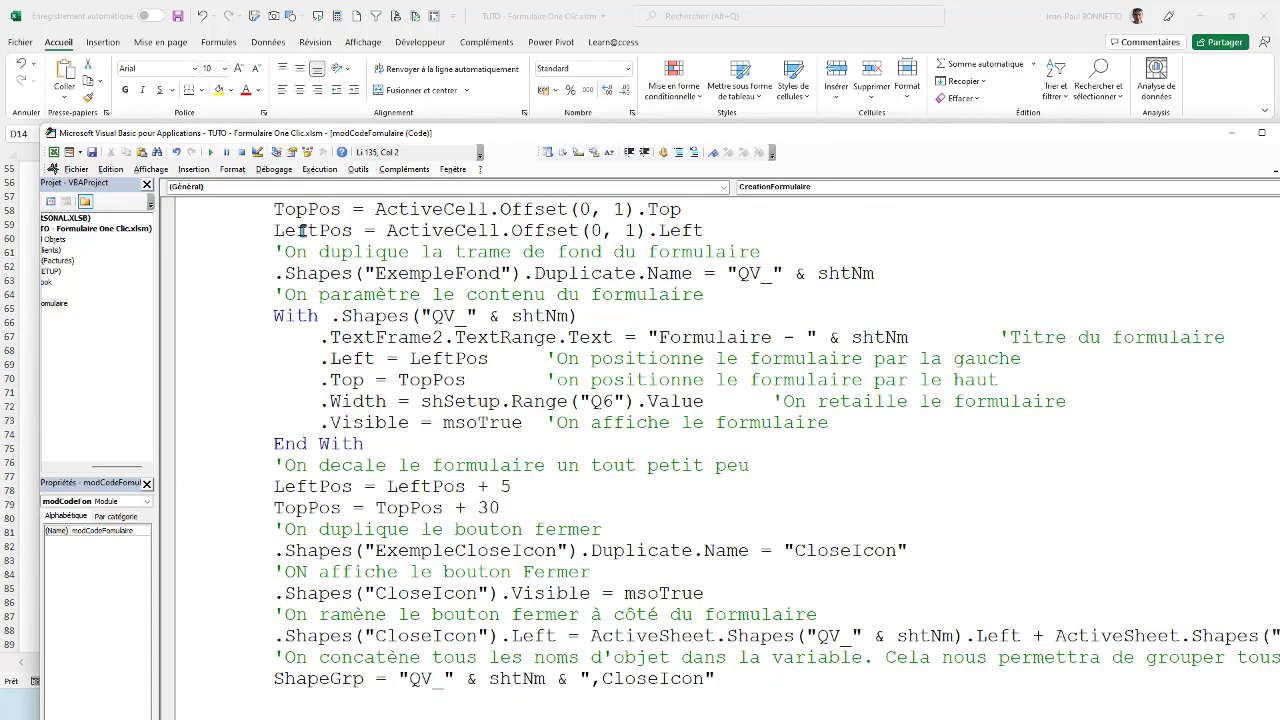
{"action": "scroll", "coordinate": [290, 240], "scroll_direction": "up", "scroll_amount": 7}
{"action": "scroll", "coordinate": [280, 280], "scroll_direction": "up", "scroll_amount": 7}
{"action": "scroll", "coordinate": [268, 320], "scroll_direction": "up", "scroll_amount": 4}
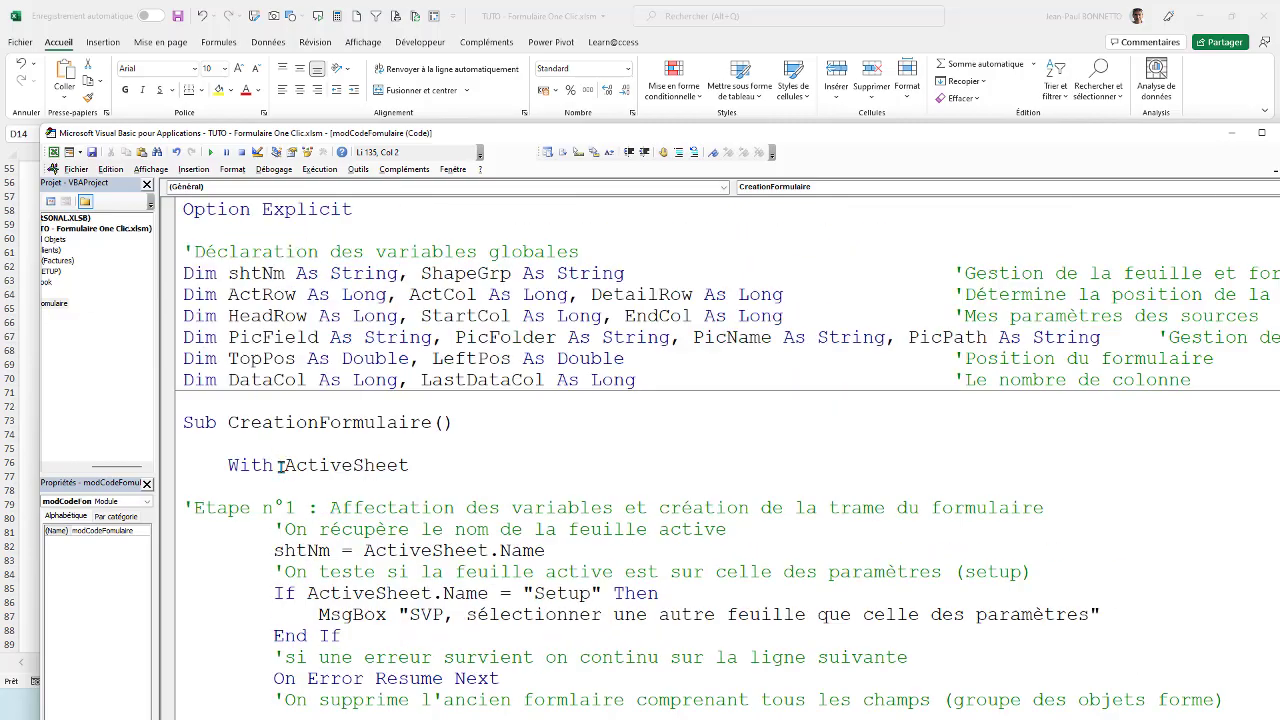
{"action": "scroll", "coordinate": [280, 463], "scroll_direction": "down", "scroll_amount": 6}
{"action": "scroll", "coordinate": [280, 400], "scroll_direction": "down", "scroll_amount": 8}
{"action": "scroll", "coordinate": [277, 400], "scroll_direction": "down", "scroll_amount": 5}
{"action": "scroll", "coordinate": [275, 430], "scroll_direction": "down", "scroll_amount": 6}
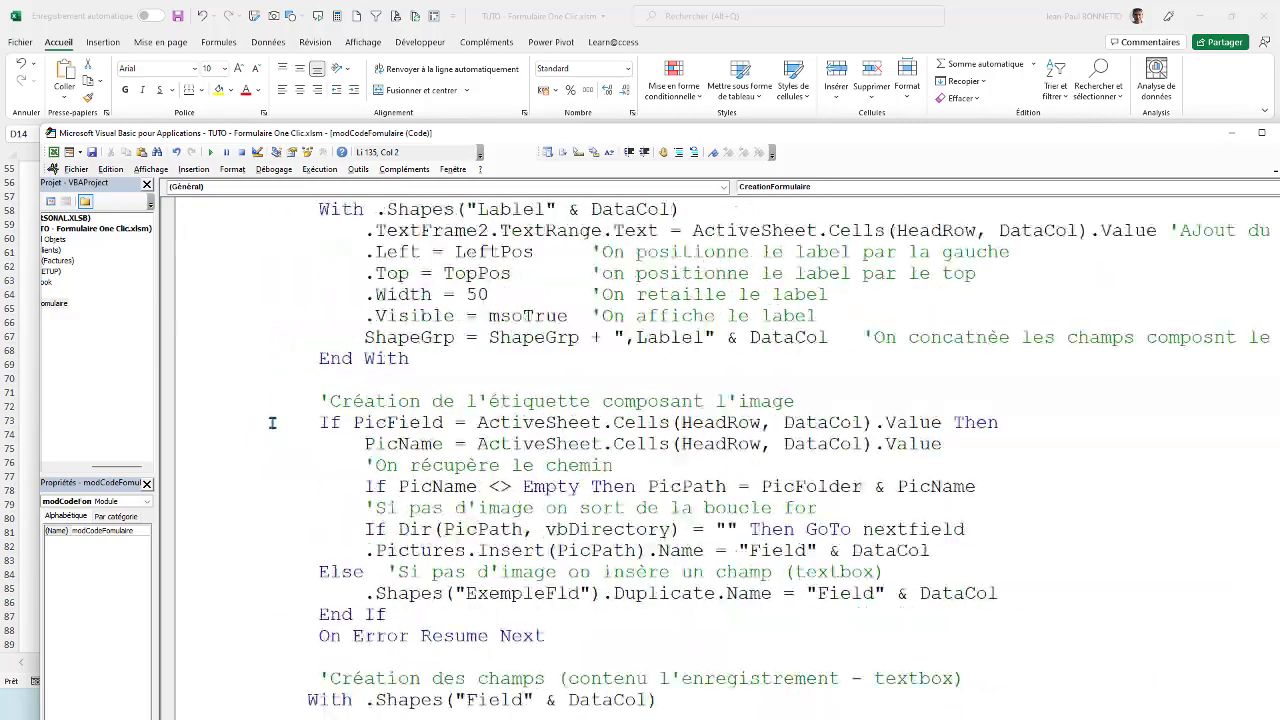
{"action": "scroll", "coordinate": [276, 423], "scroll_direction": "down", "scroll_amount": 7}
{"action": "scroll", "coordinate": [265, 410], "scroll_direction": "down", "scroll_amount": 3}
{"action": "key", "text": "Return"}
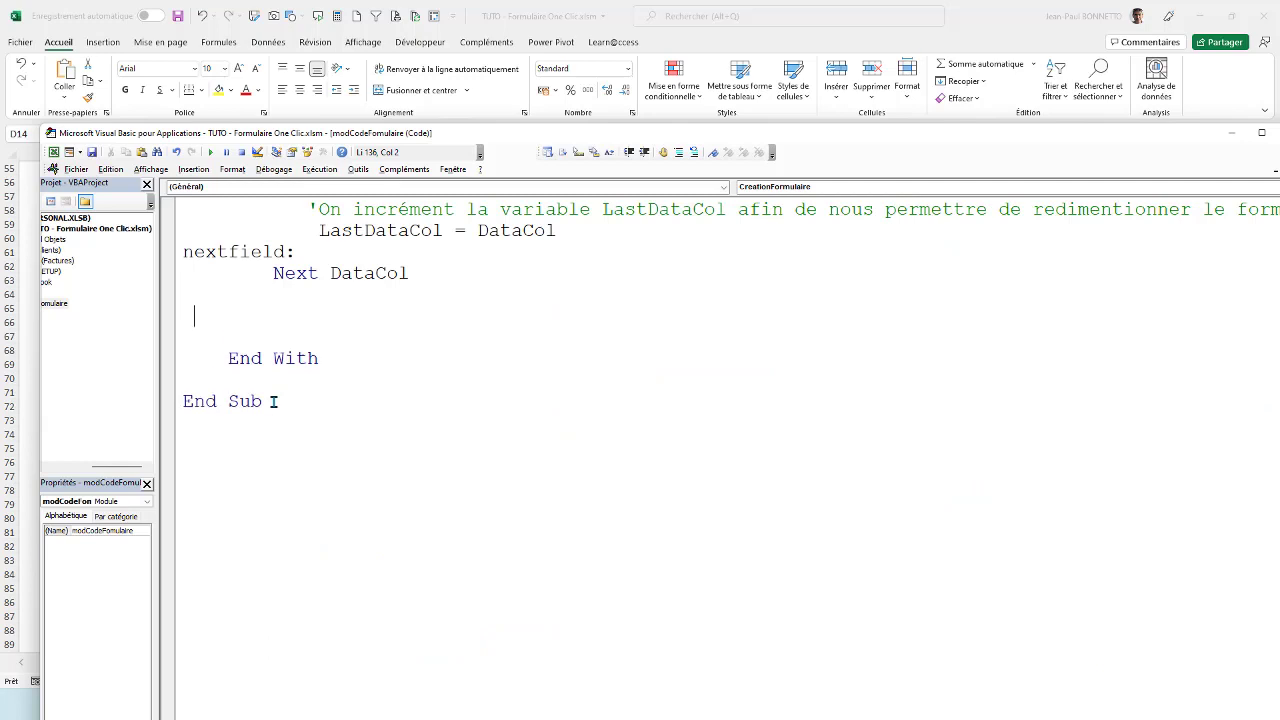
{"action": "type", "text": "'Etape n°2 : Ajout des étiquettes et des champs composant le formulaire"}
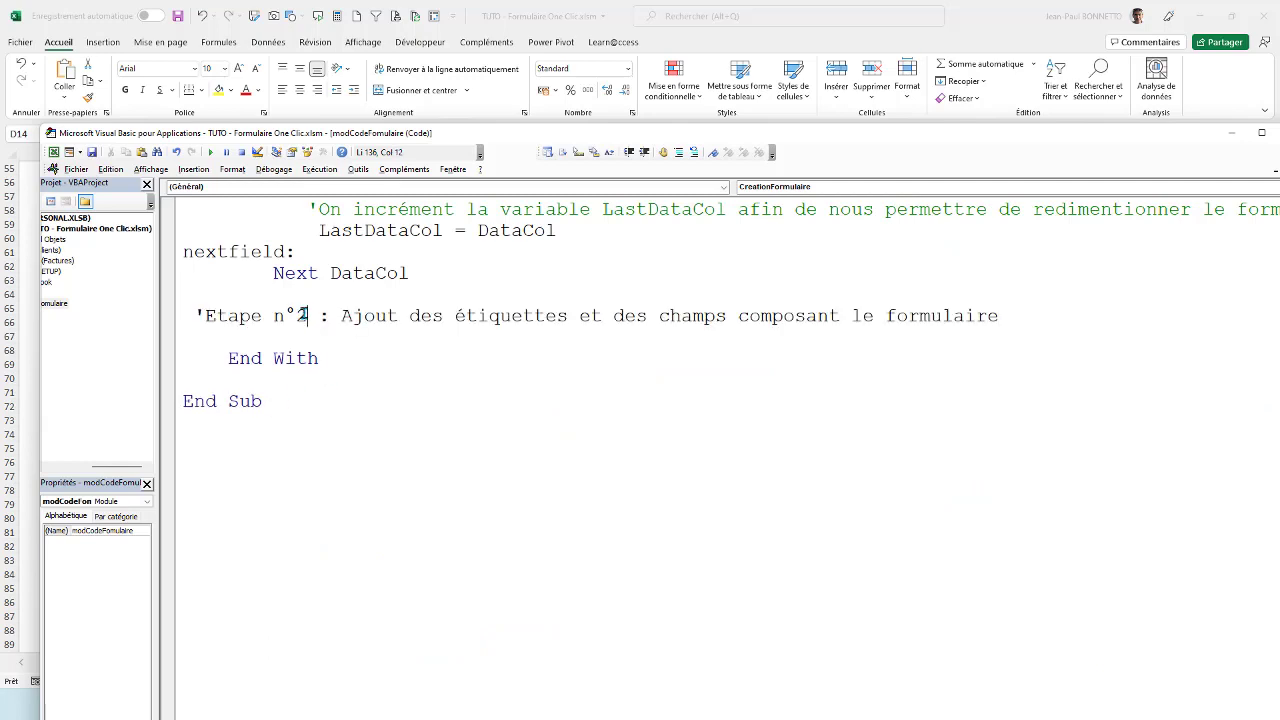
{"action": "double_click", "coordinate": [301, 316]}
{"action": "type", "text": "3"}
{"action": "left_click", "coordinate": [512, 316]}
{"action": "left_click_drag", "start_coordinate": [697, 135], "coordinate": [697, 294]}
{"action": "left_click", "coordinate": [585, 209]}
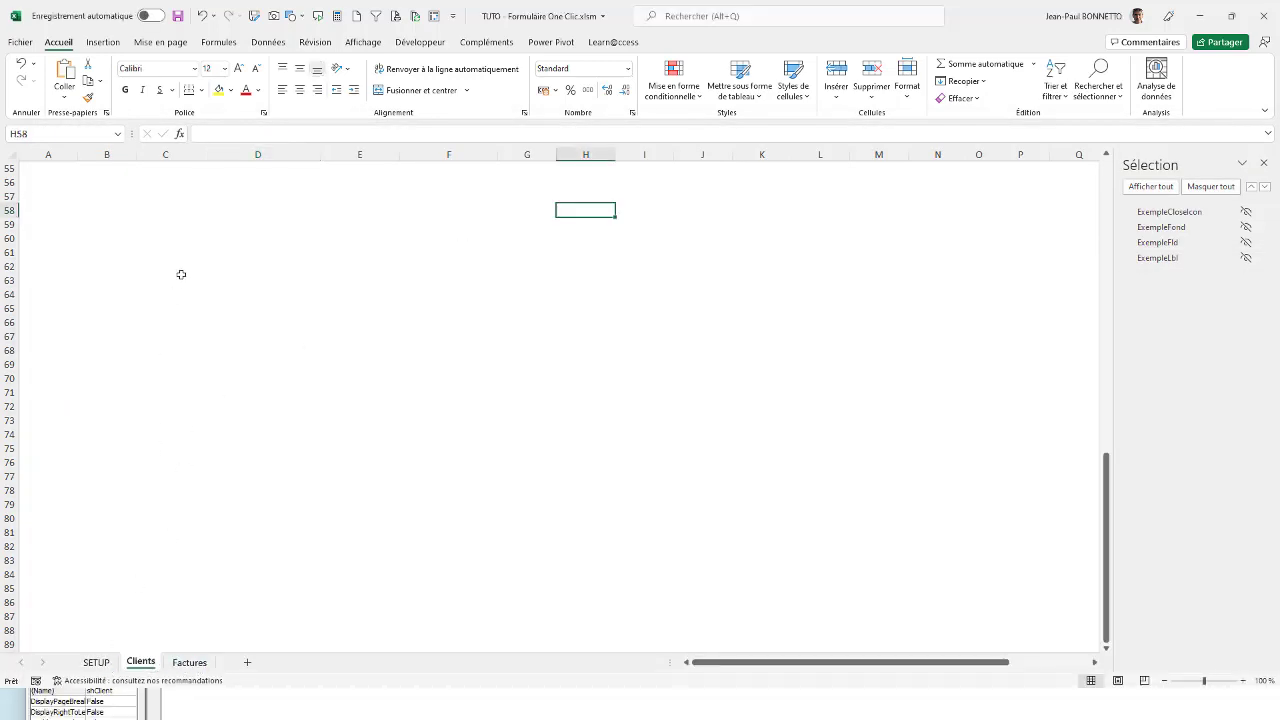
Enter 'ici' as the missing address in cell D7.
{"action": "scroll", "coordinate": [181, 274], "scroll_direction": "up", "scroll_amount": 18}
{"action": "left_click", "coordinate": [208, 256]}
{"action": "left_click", "coordinate": [240, 234]}
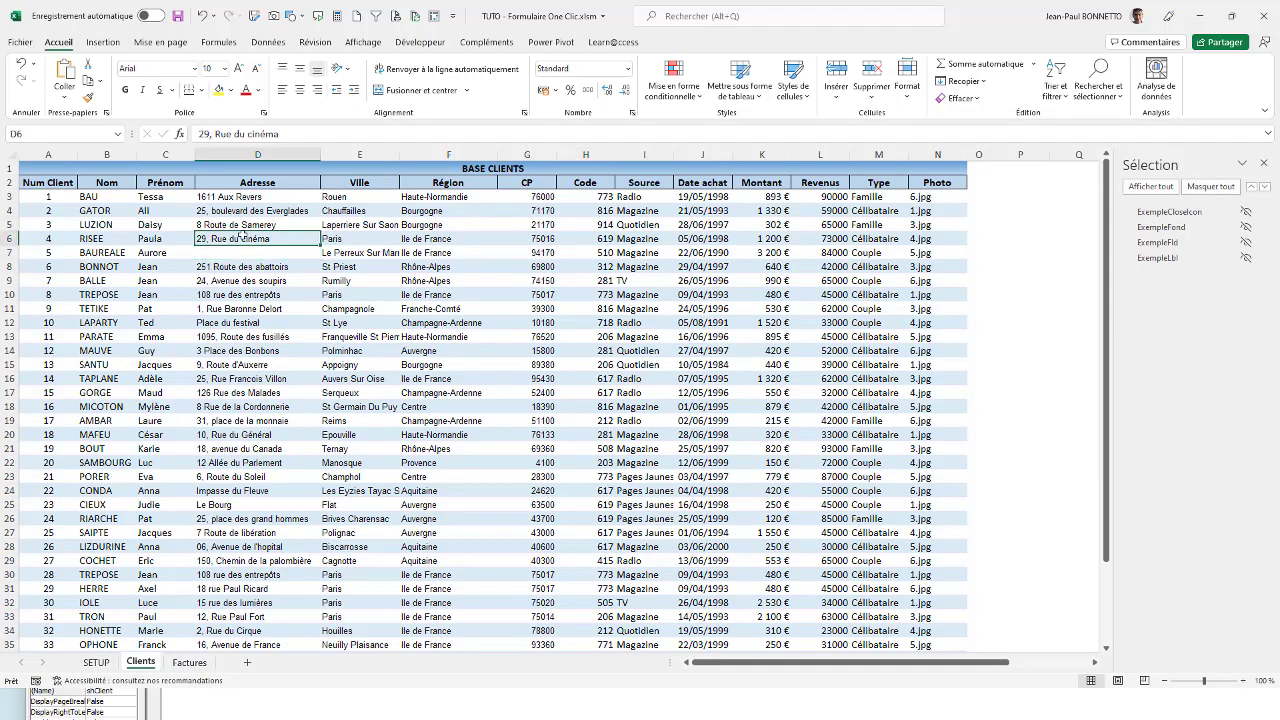
{"action": "left_click", "coordinate": [248, 265]}
{"action": "left_click", "coordinate": [248, 254]}
{"action": "left_click", "coordinate": [266, 270]}
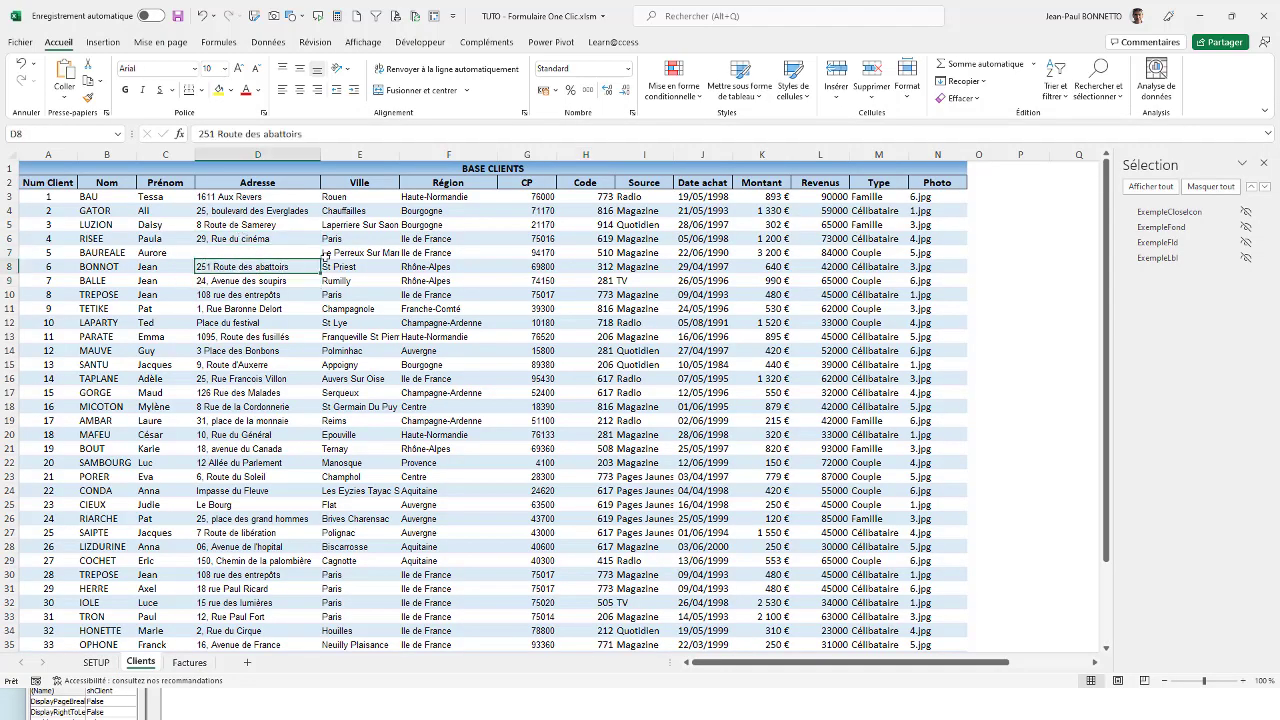
{"action": "left_click", "coordinate": [270, 238]}
{"action": "left_click", "coordinate": [262, 252]}
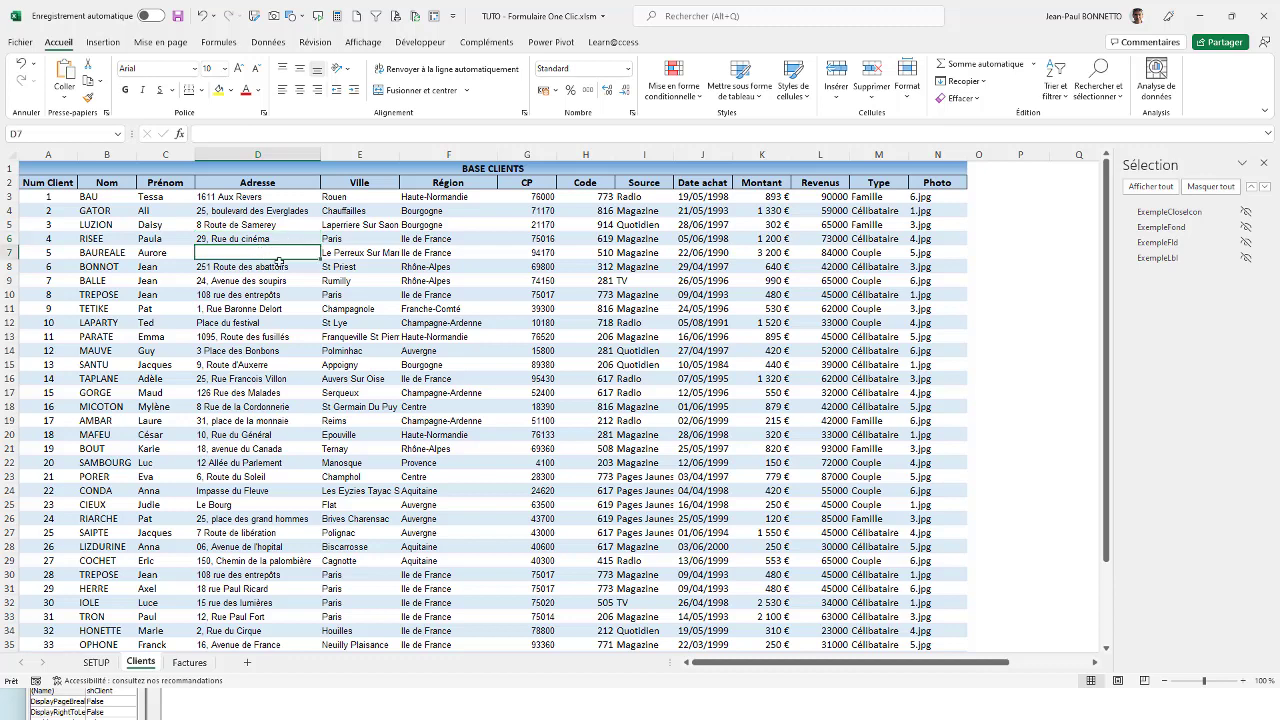
{"action": "type", "text": "ici"}
Review the Clients addresses and the Factures sheet, then return to the VBA editor.
{"action": "left_click_drag", "start_coordinate": [266, 325], "coordinate": [266, 337]}
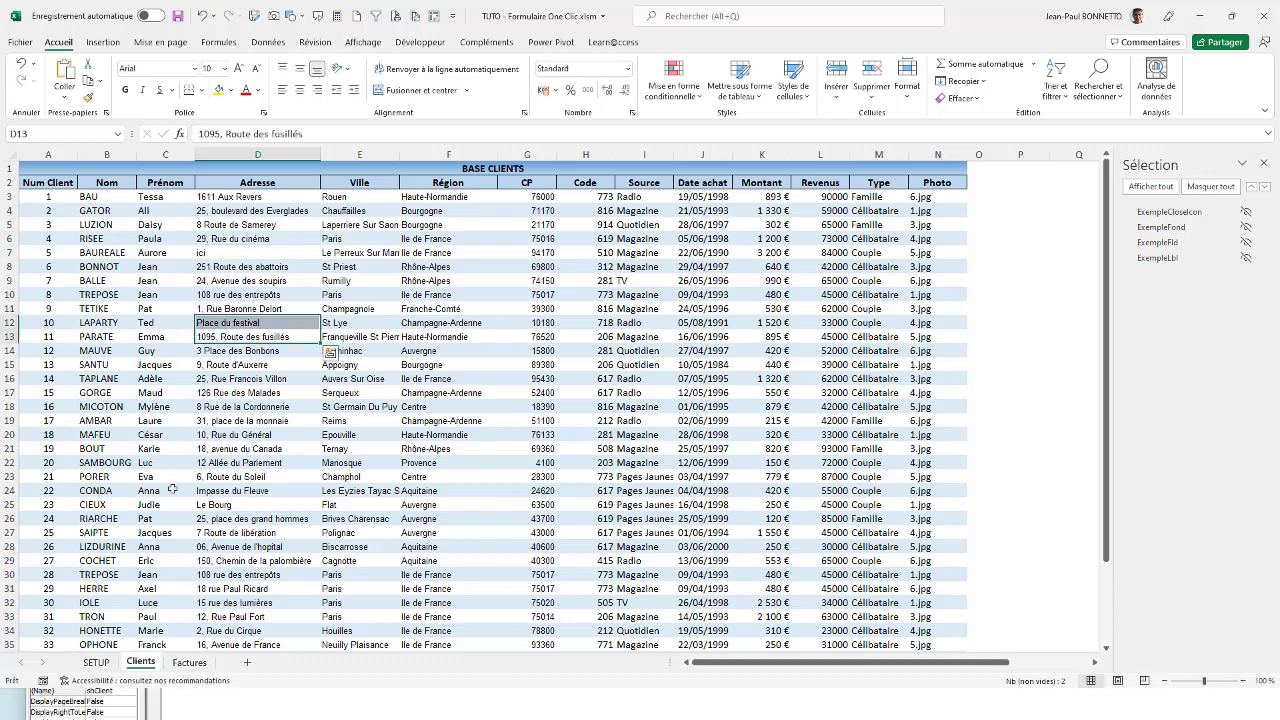
{"action": "left_click", "coordinate": [280, 245]}
{"action": "left_click", "coordinate": [262, 310]}
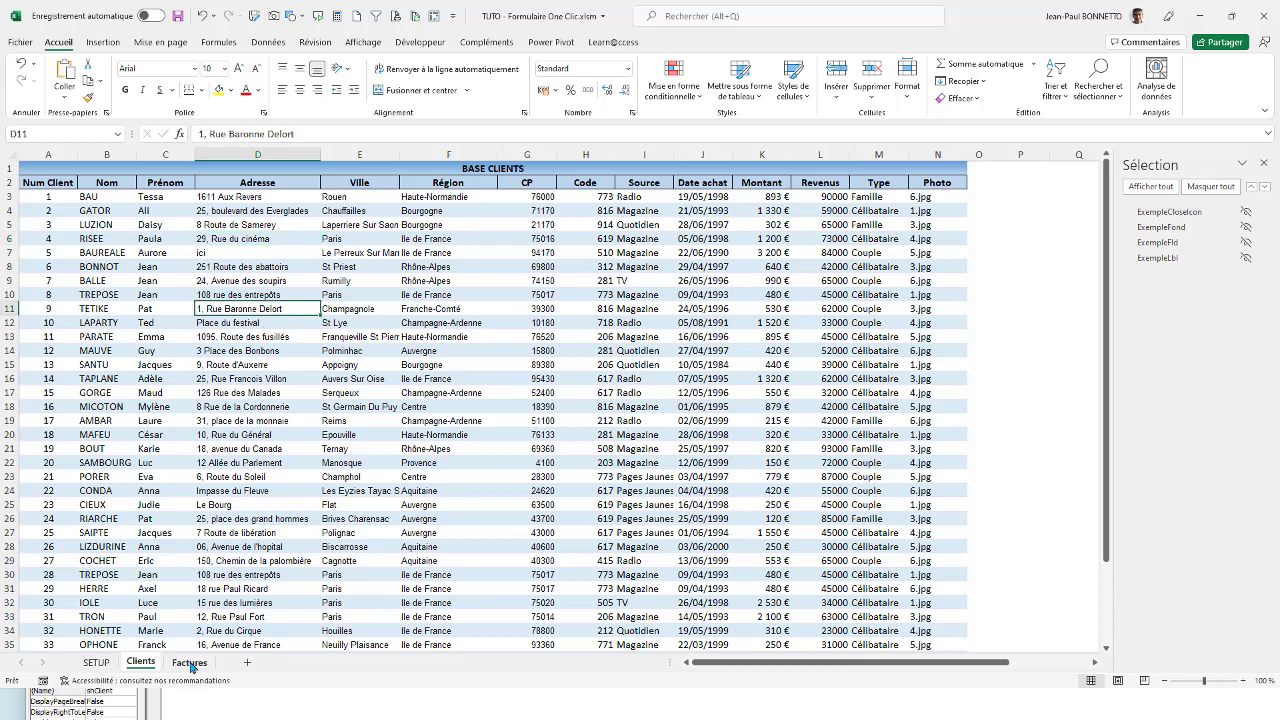
{"action": "left_click", "coordinate": [107, 243]}
{"action": "left_click", "coordinate": [189, 662]}
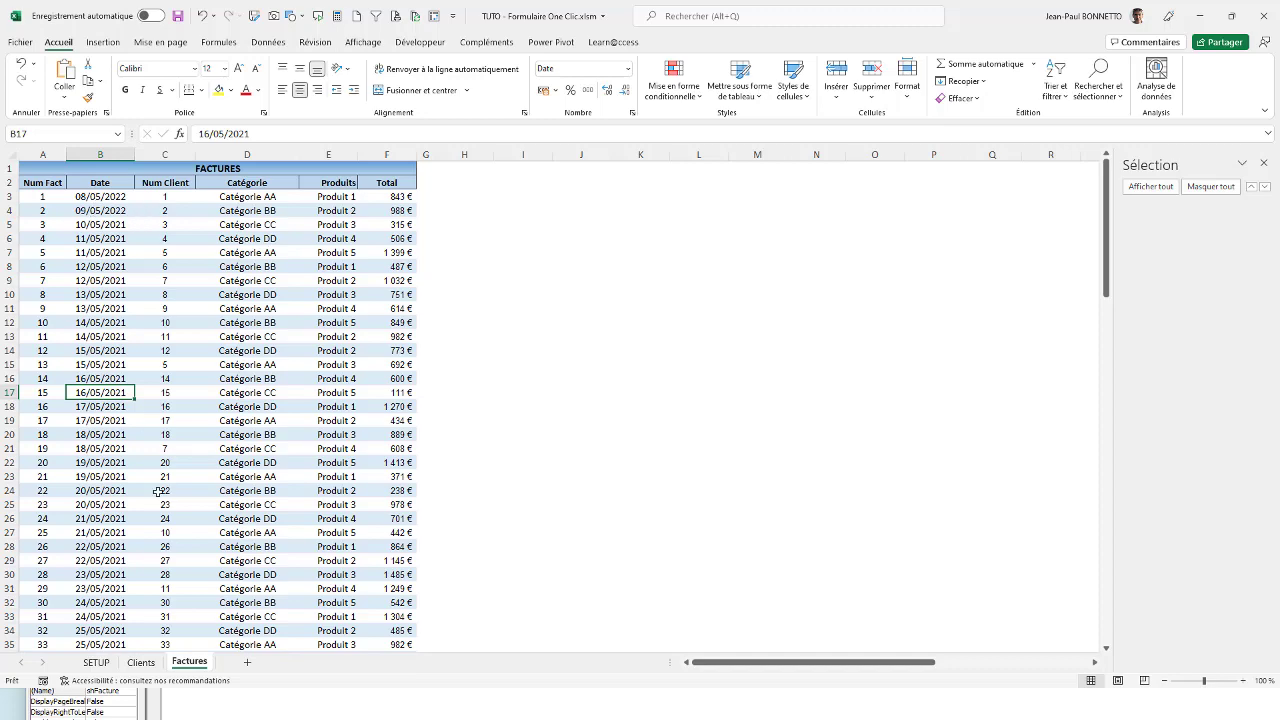
{"action": "left_click", "coordinate": [144, 662]}
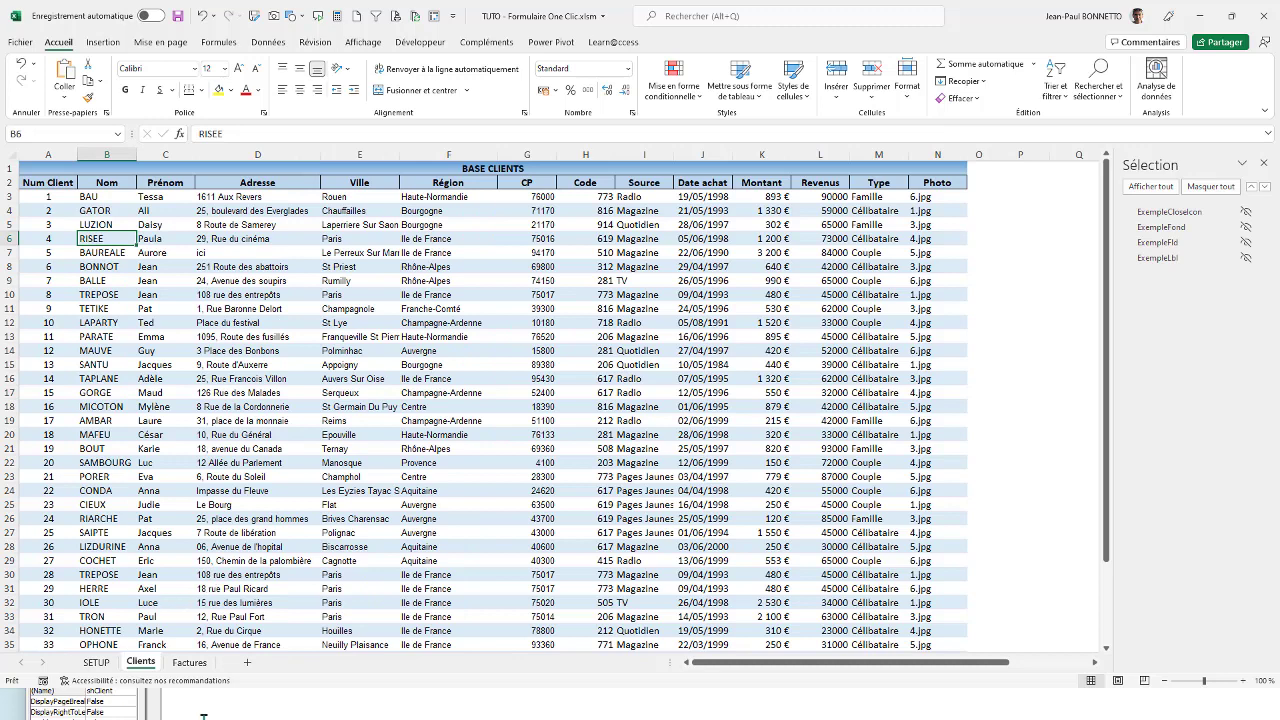
{"action": "key", "text": "alt+F11"}
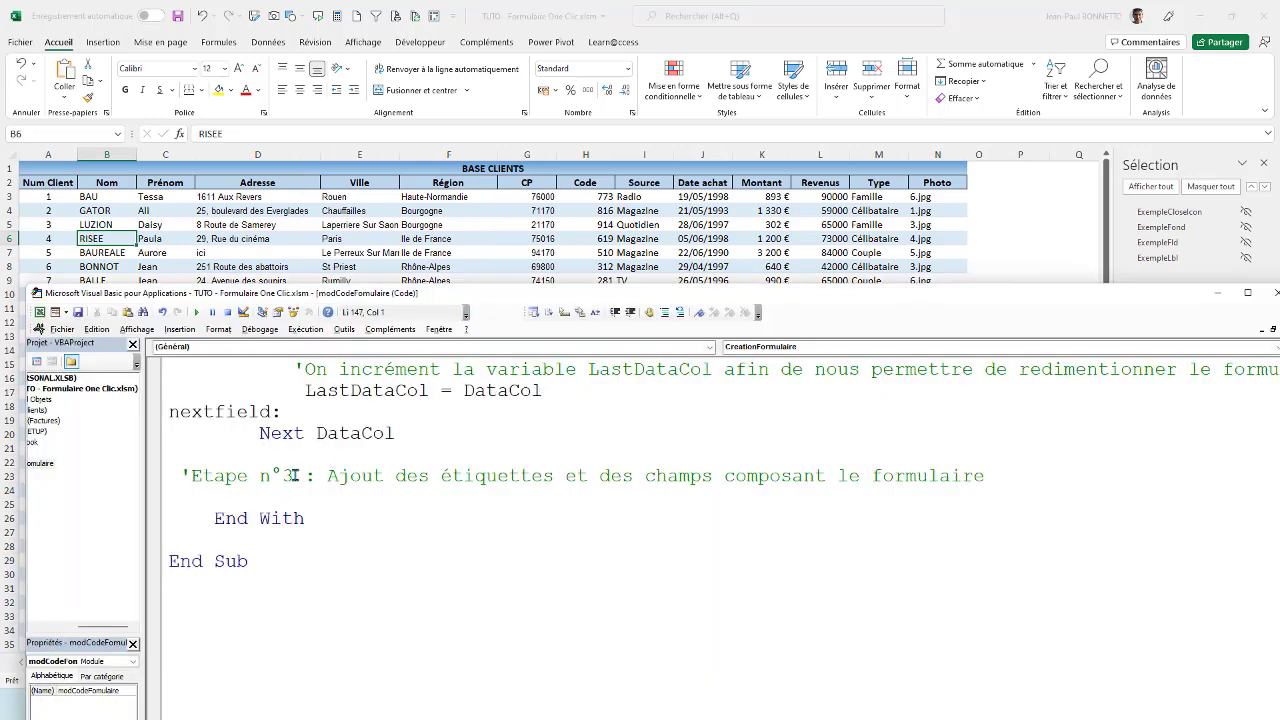
Replace the Etape n°3 description with 'On vérifier si les deux tables ont des laisons via les paramètres'.
{"action": "left_click", "coordinate": [295, 476]}
{"action": "left_click_drag", "start_coordinate": [1040, 479], "coordinate": [327, 478]}
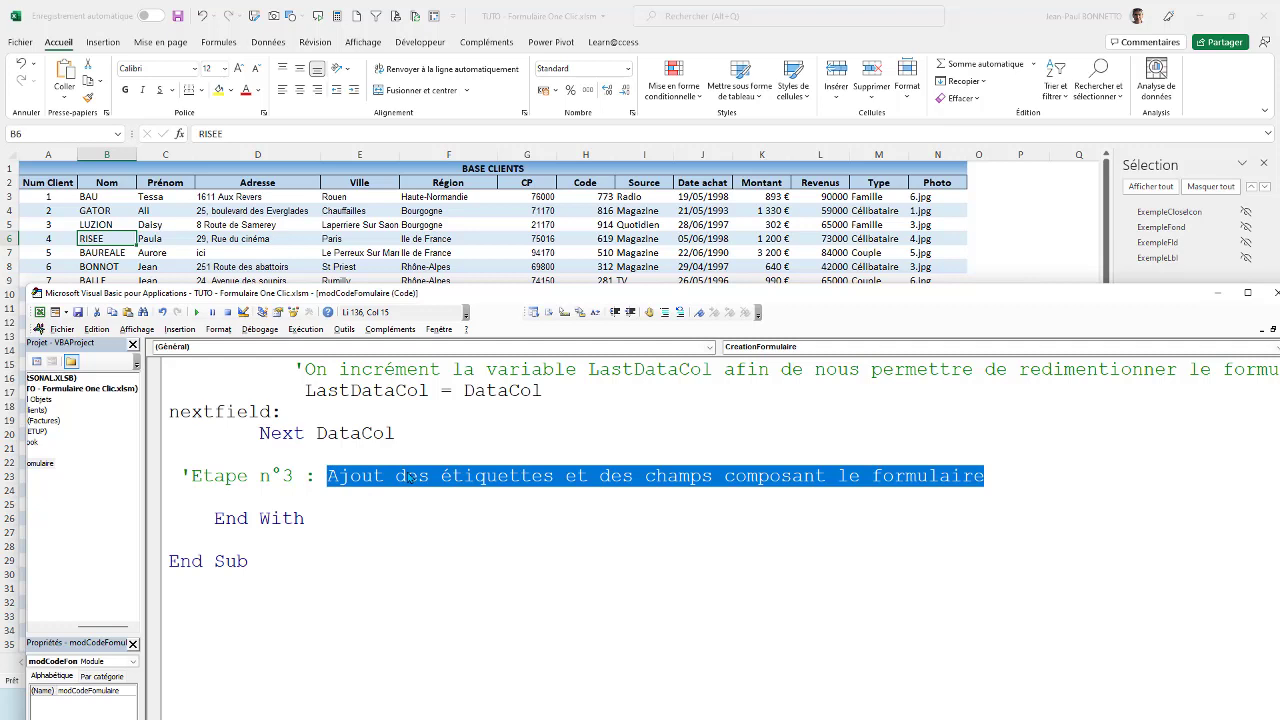
{"action": "type", "text": "On vérifier "}
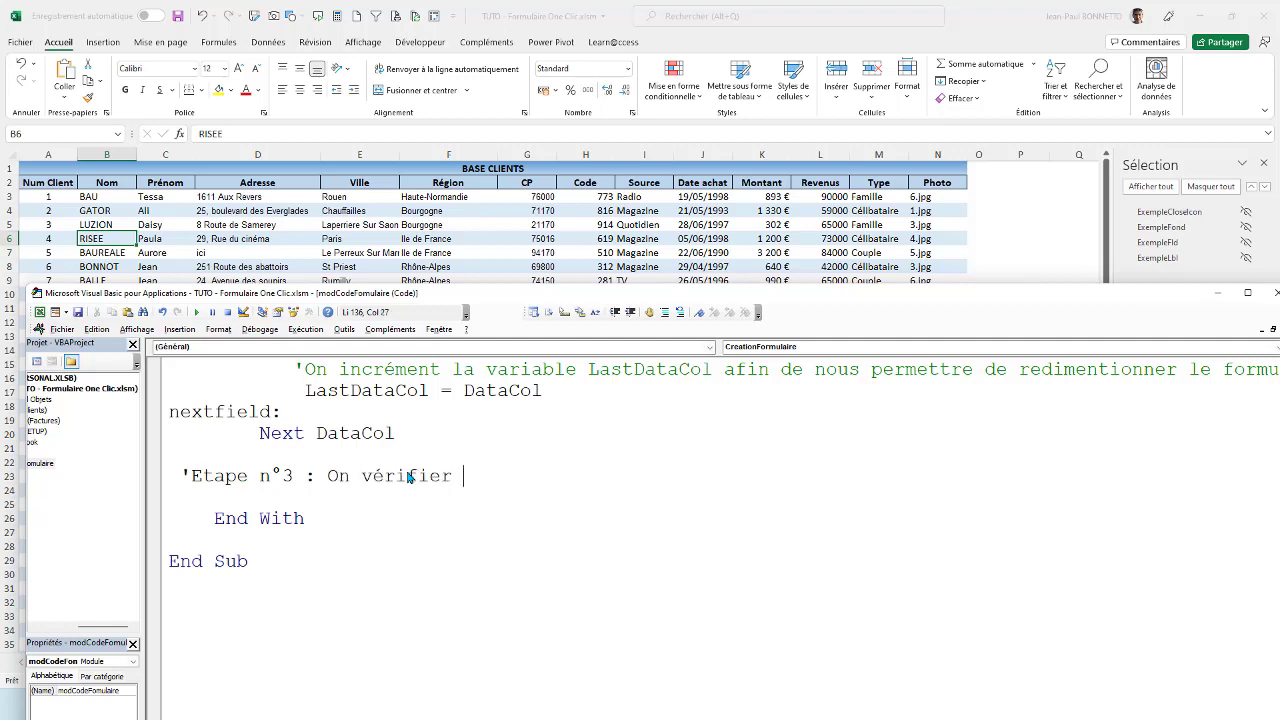
{"action": "type", "text": "si les"}
{"action": "type", "text": " deux tables "}
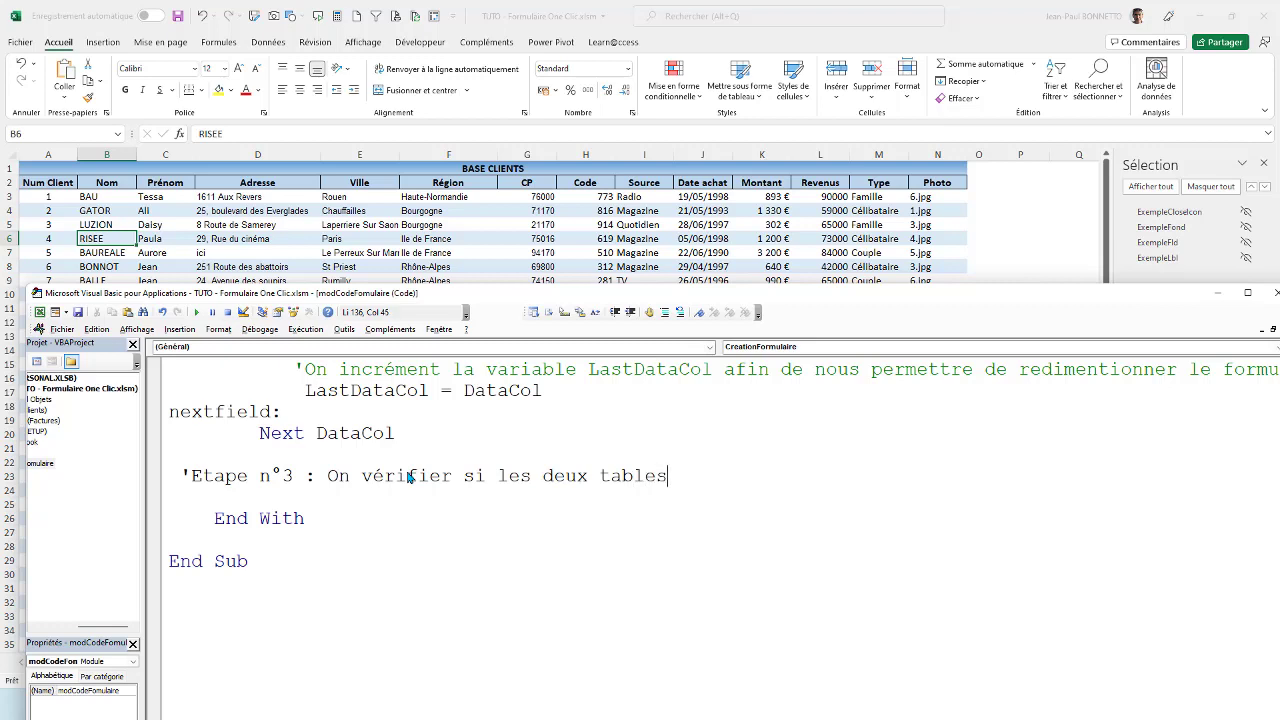
{"action": "type", "text": "ont des l"}
{"action": "type", "text": "aisons "}
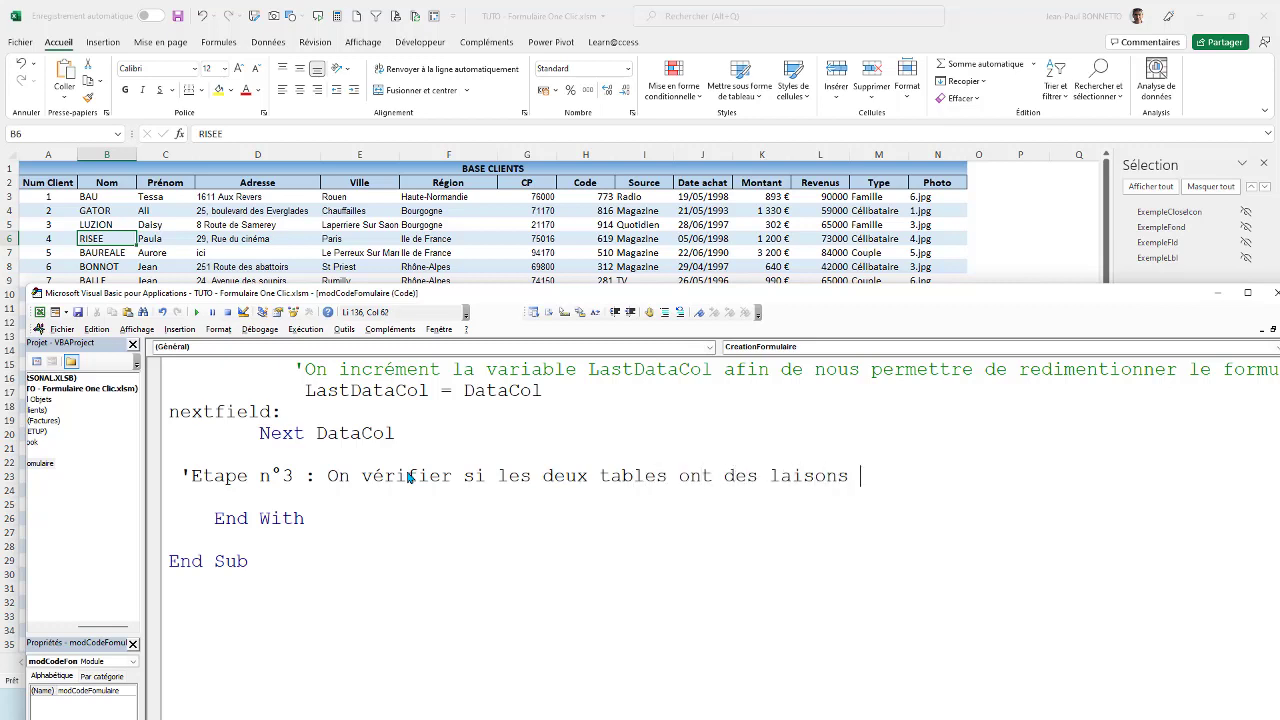
{"action": "type", "text": "via les "}
{"action": "type", "text": "param"}
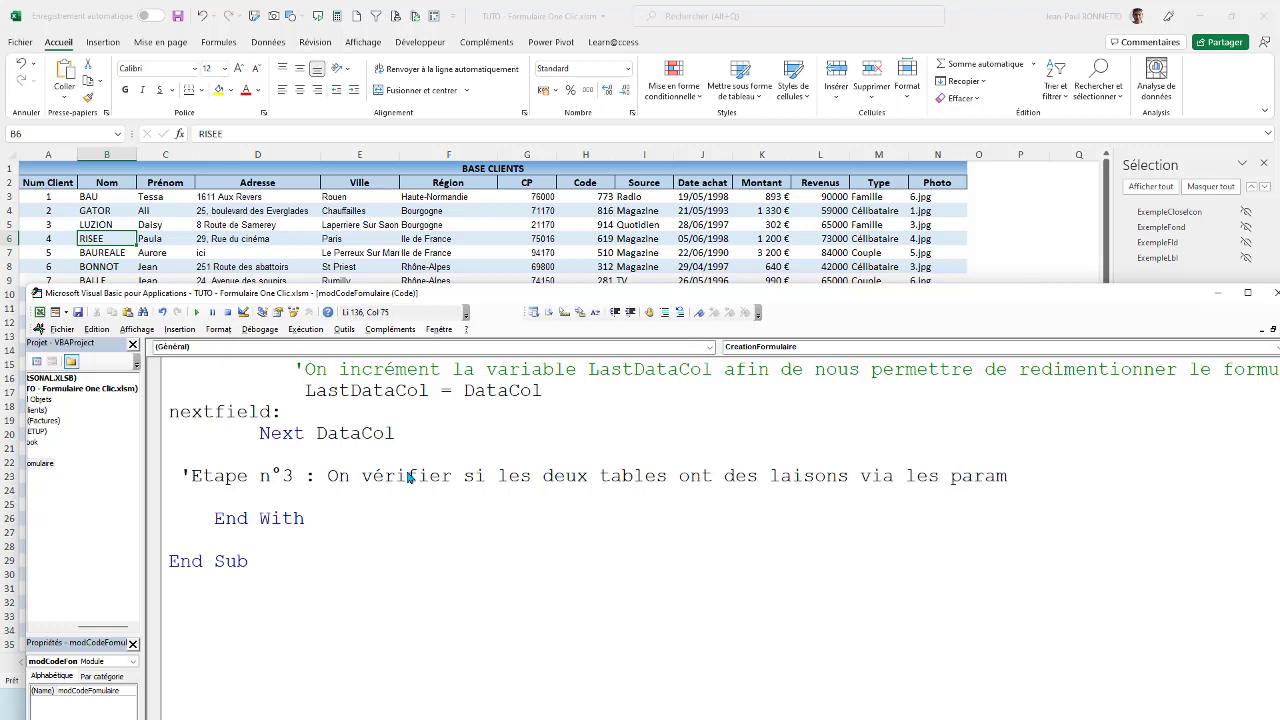
{"action": "type", "text": "ètres"}
Add a line below reading 'Si oui on enclenche la recherche et l'affichage des factures du client sélectionné'.
{"action": "key", "text": "Return"}
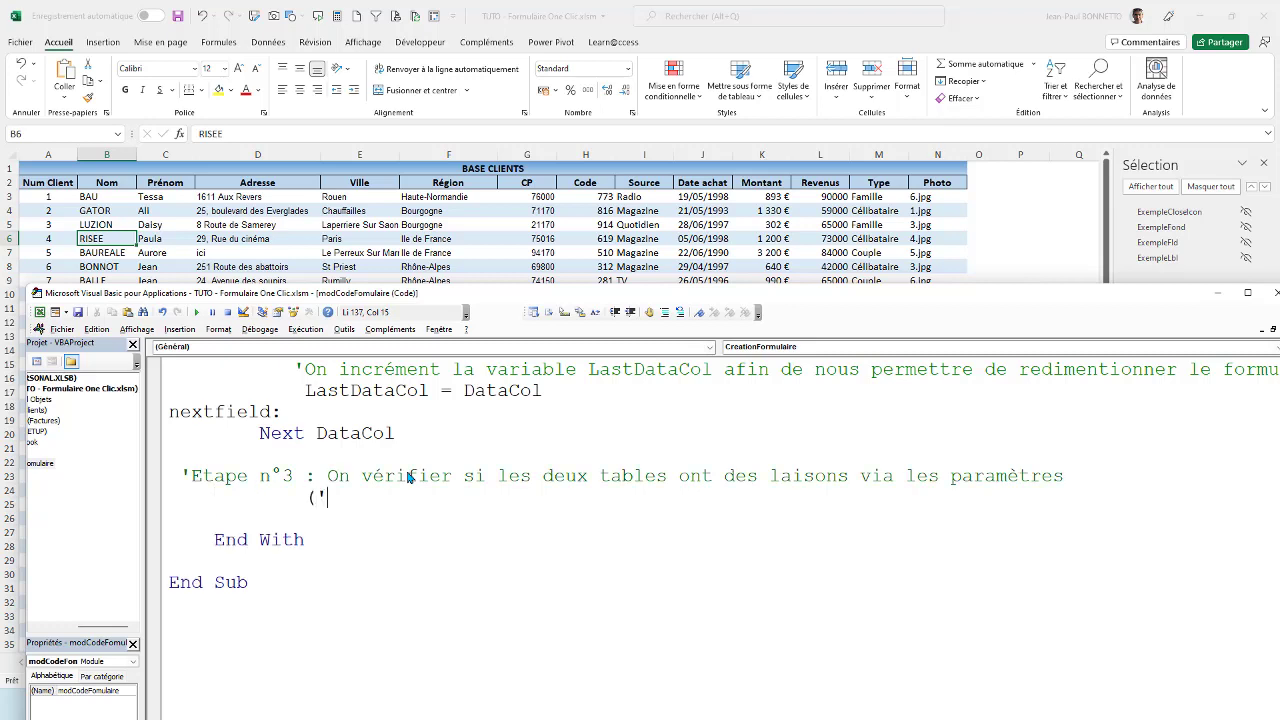
{"action": "type", "text": "Si"}
{"action": "type", "text": " oui "}
{"action": "type", "text": "en"}
{"action": "key", "text": "BackSpace"}
{"action": "key", "text": "BackSpace"}
{"action": "key", "text": "BackSpace"}
{"action": "type", "text": "on e"}
{"action": "type", "text": "nclenc"}
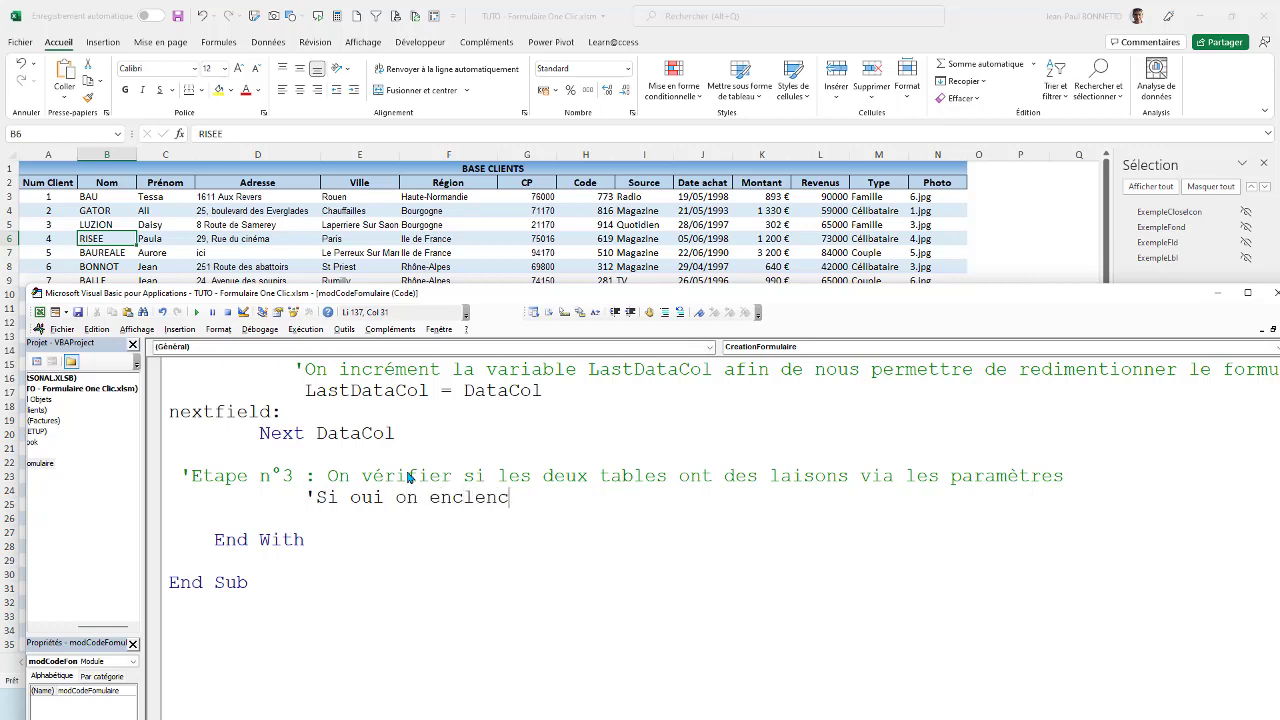
{"action": "type", "text": "he l"}
{"action": "type", "text": "a recherche "}
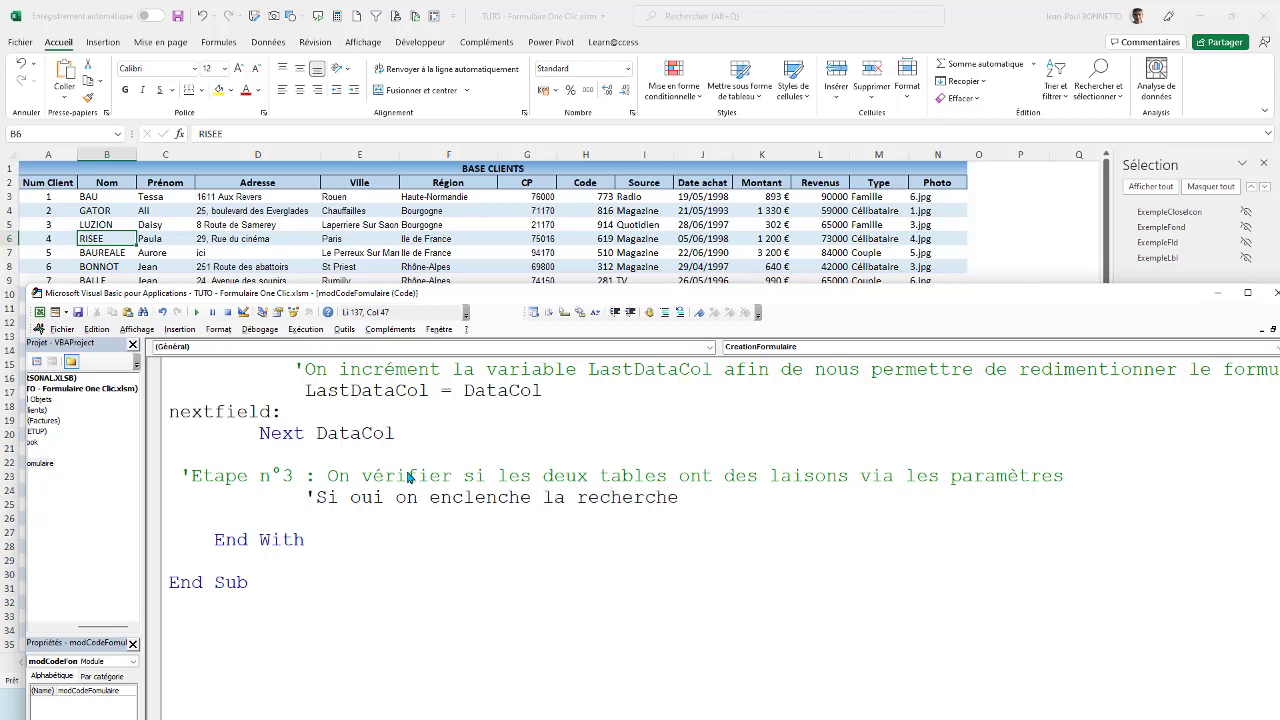
{"action": "type", "text": "et l'affiche "}
{"action": "type", "text": "d"}
{"action": "key", "text": "BackSpace"}
{"action": "key", "text": "BackSpace"}
{"action": "key", "text": "BackSpace"}
{"action": "type", "text": "ag"}
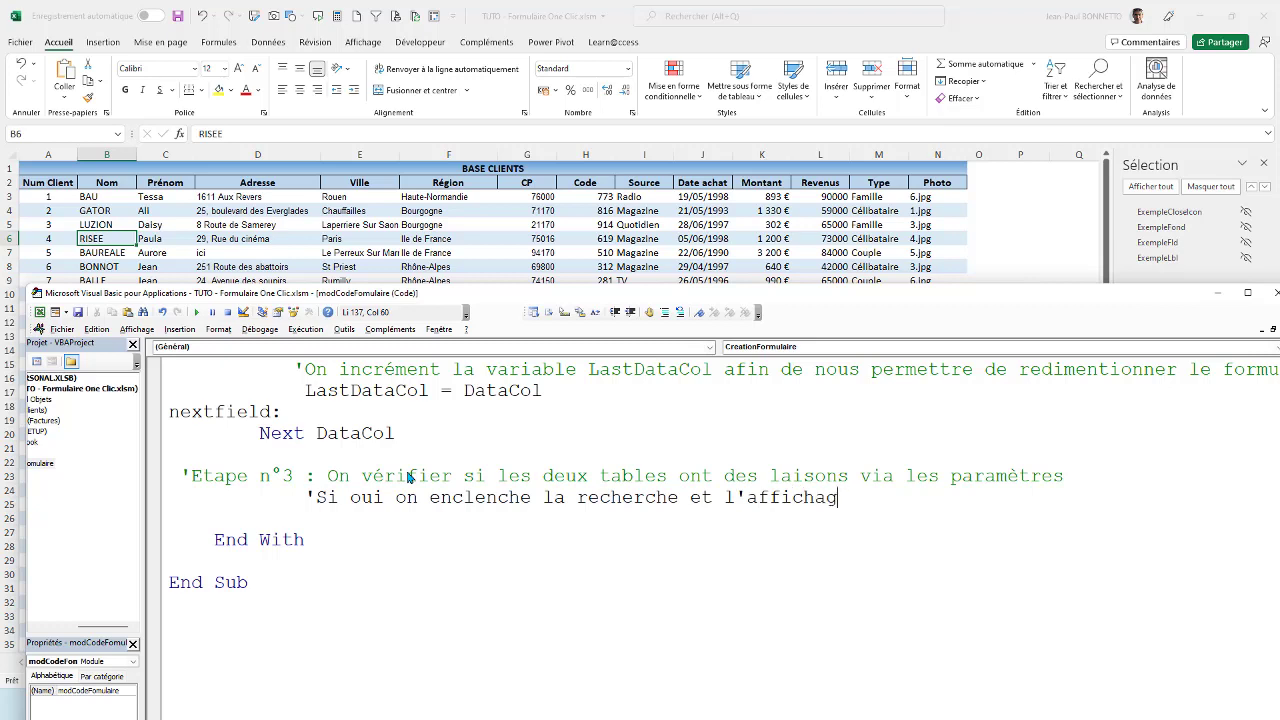
{"action": "type", "text": "e des facture "}
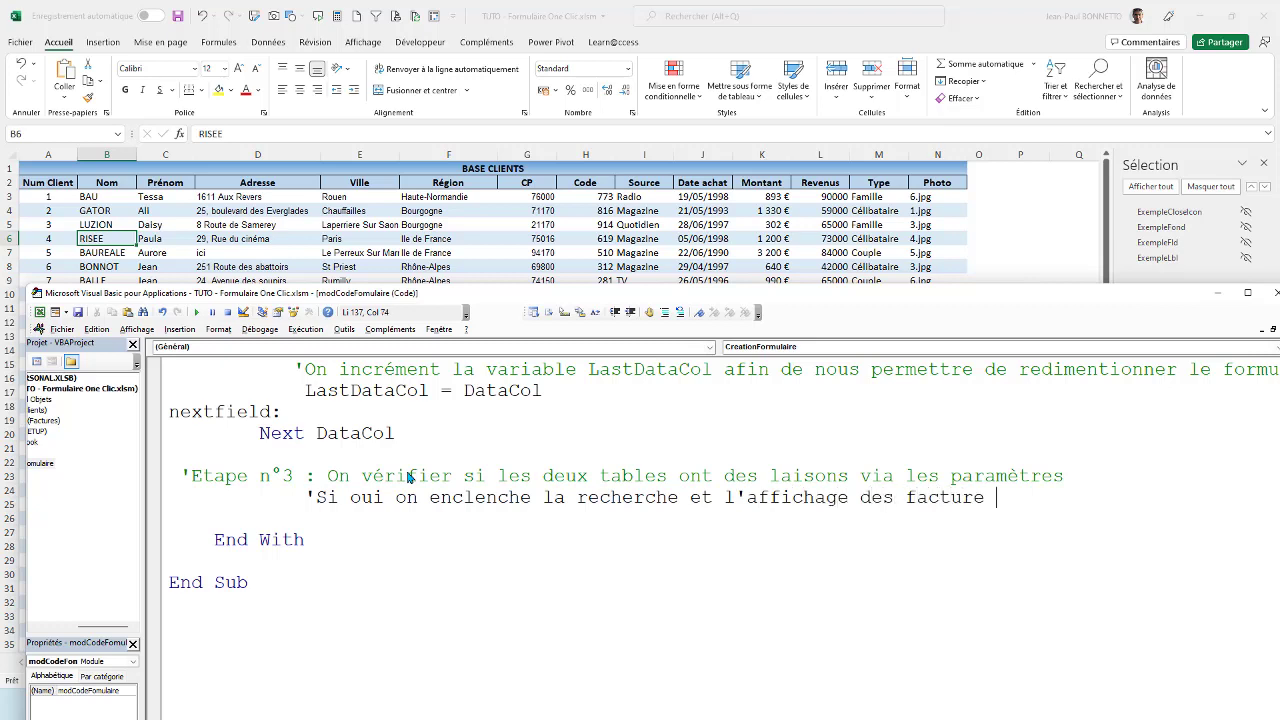
{"action": "type", "text": "d"}
{"action": "key", "text": "BackSpace"}
{"action": "key", "text": "BackSpace"}
{"action": "type", "text": "s du c"}
{"action": "type", "text": "loe"}
{"action": "key", "text": "BackSpace"}
{"action": "key", "text": "BackSpace"}
{"action": "type", "text": "ient "}
{"action": "type", "text": "sélec"}
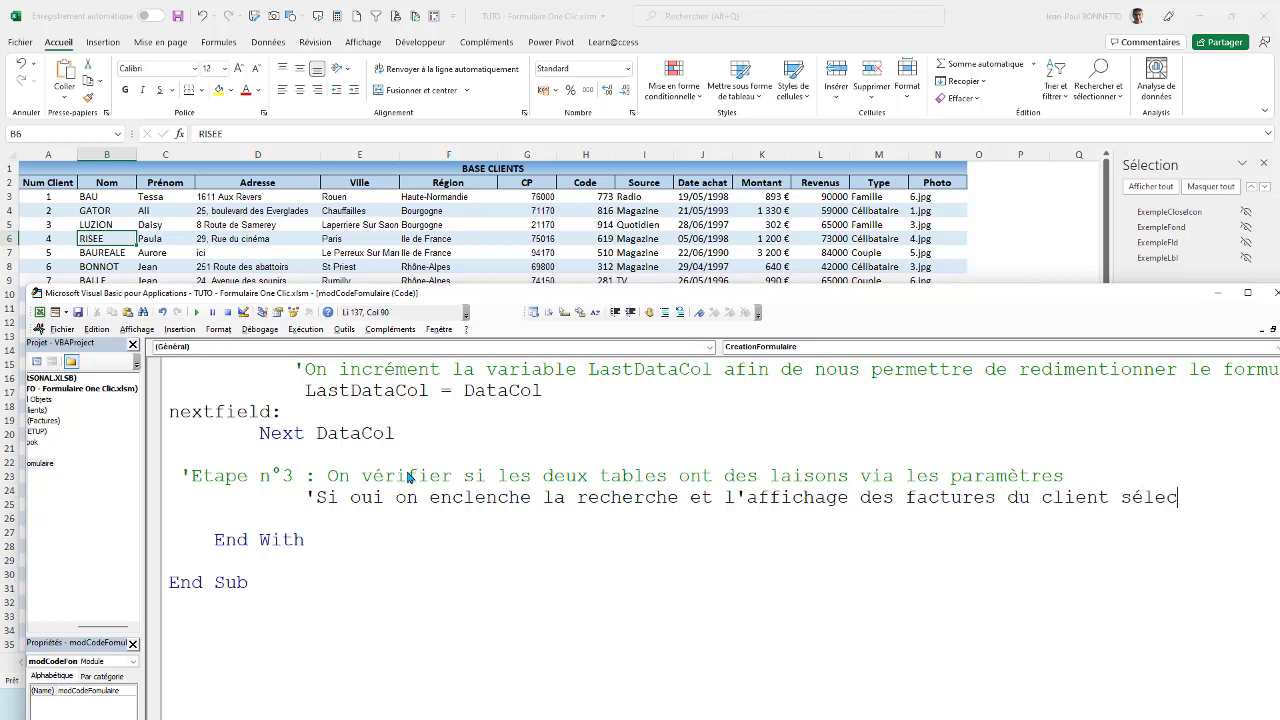
{"action": "type", "text": "tionné"}
{"action": "left_click", "coordinate": [214, 522]}
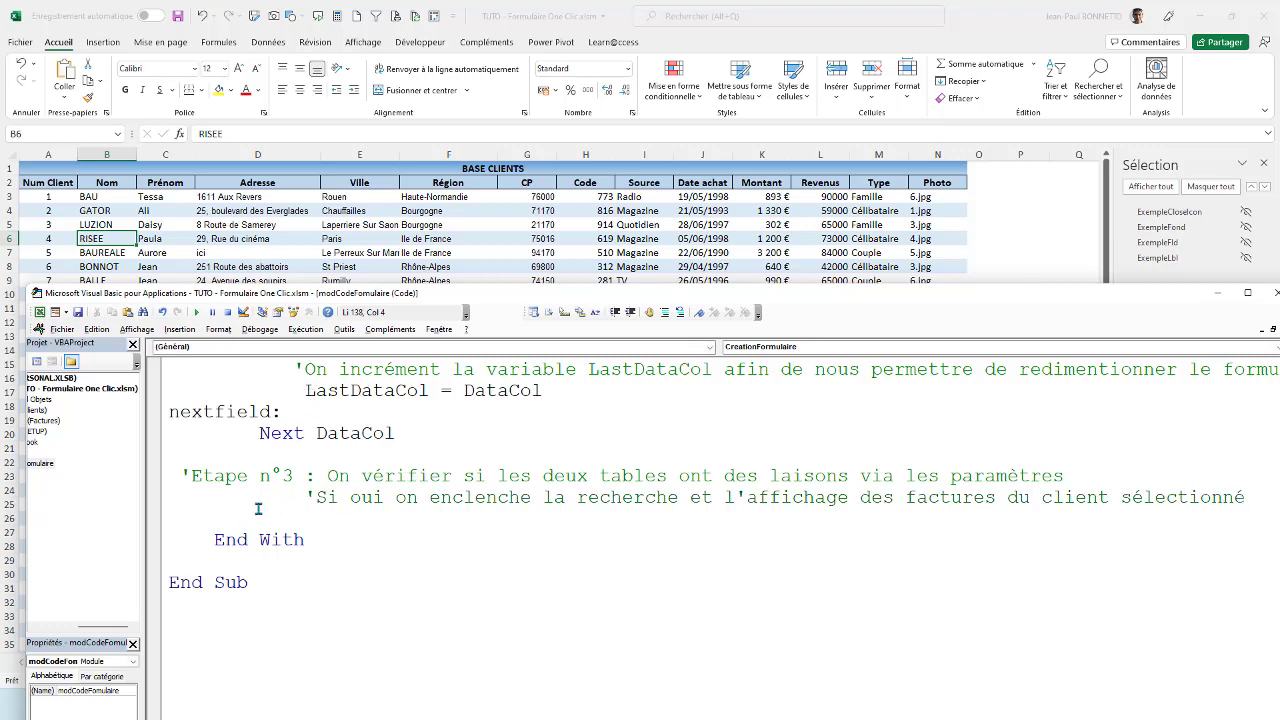
{"action": "left_click", "coordinate": [181, 518]}
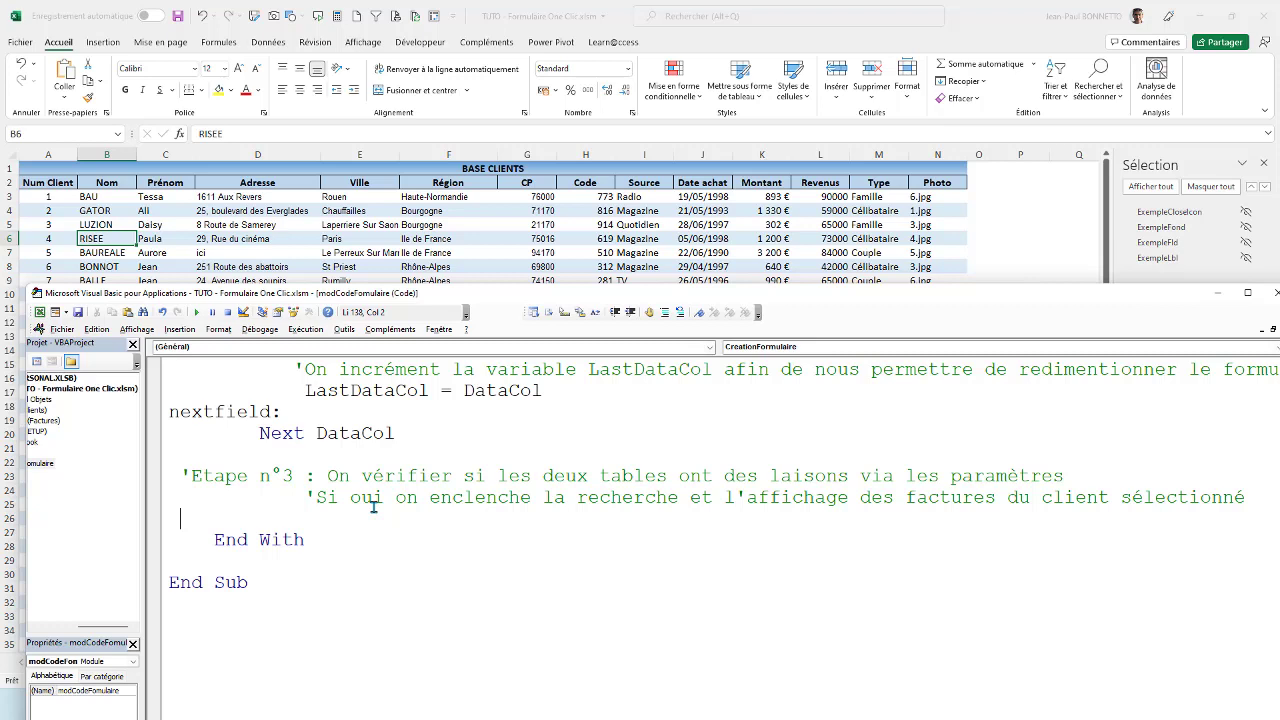
Above End With, paste the copied 'Etape n°2 comment and renumber it to 'Etape n°4'.
{"action": "key", "text": "Return"}
{"action": "key", "text": "Return"}
{"action": "key", "text": "Return"}
{"action": "key", "text": "Return"}
{"action": "key", "text": "Return"}
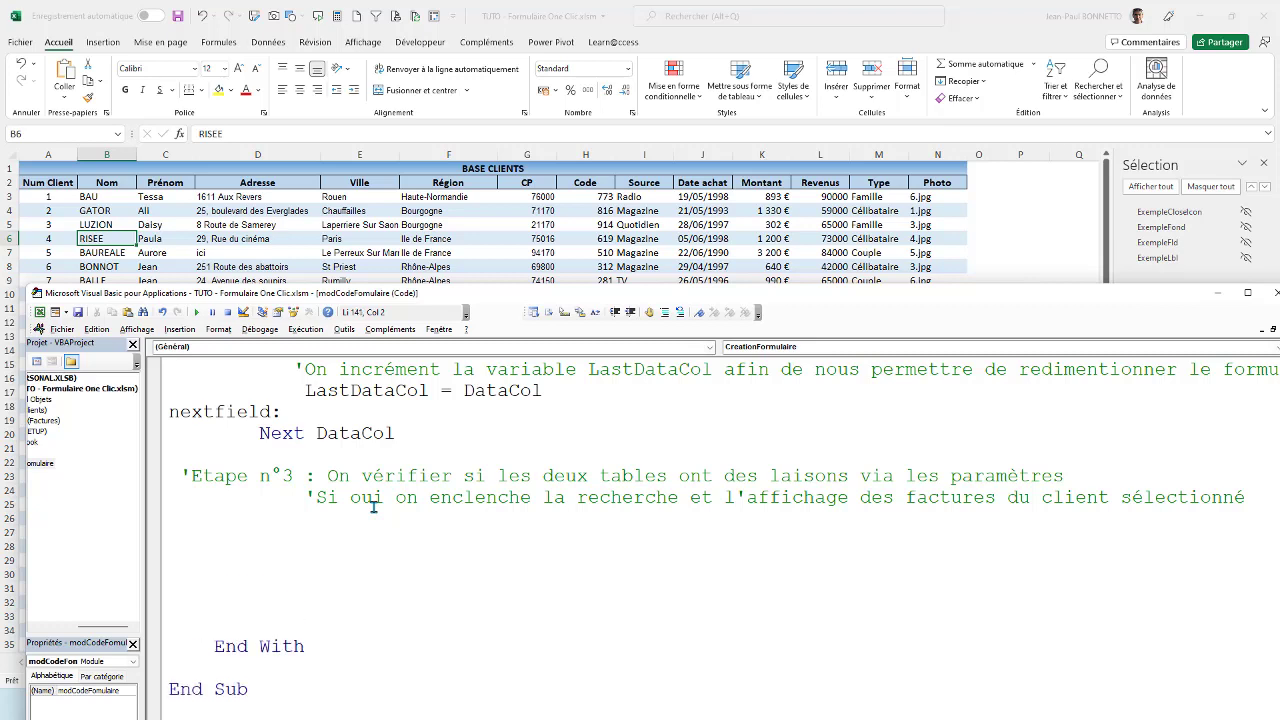
{"action": "type", "text": "'Etape n°2 : Ajout des étiquettes et des champs composant le formulaire"}
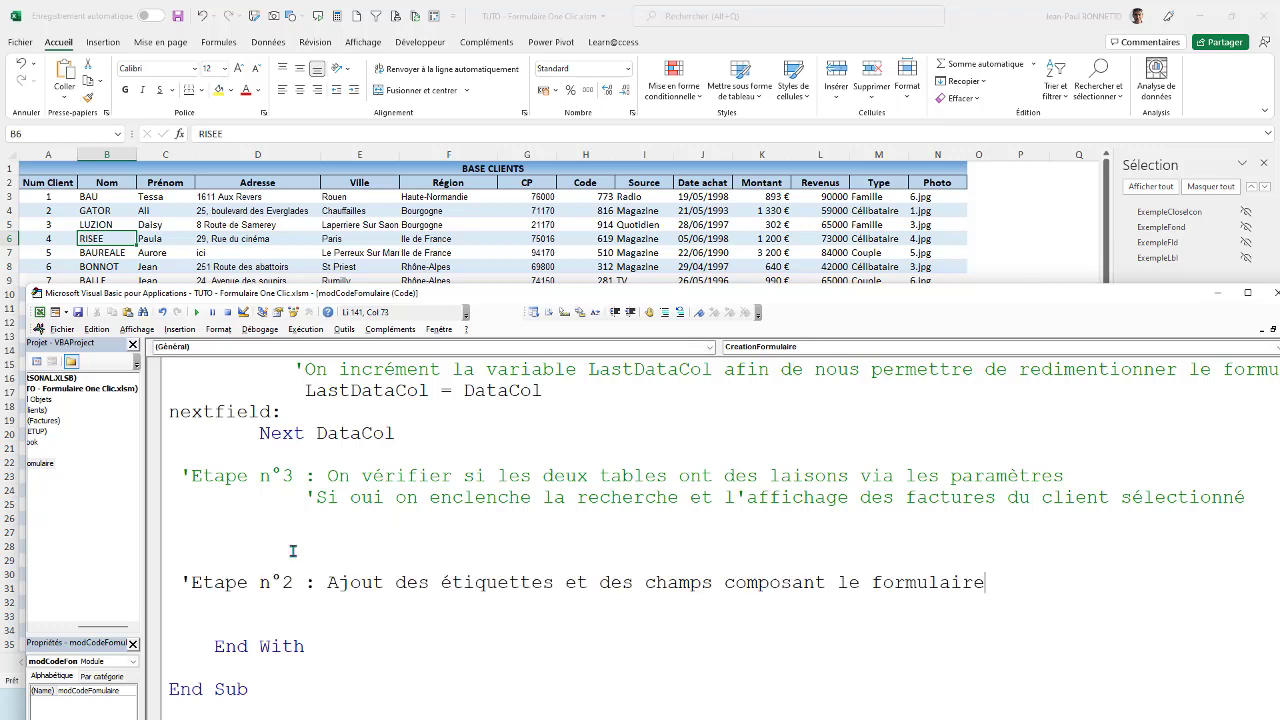
{"action": "left_click", "coordinate": [294, 582]}
{"action": "key", "text": "BackSpace"}
{"action": "type", "text": "4"}
Change its description to 'On groupe les objets du formulaire afin de n'en former plus qu'un'.
{"action": "left_click_drag", "start_coordinate": [1027, 580], "coordinate": [326, 586]}
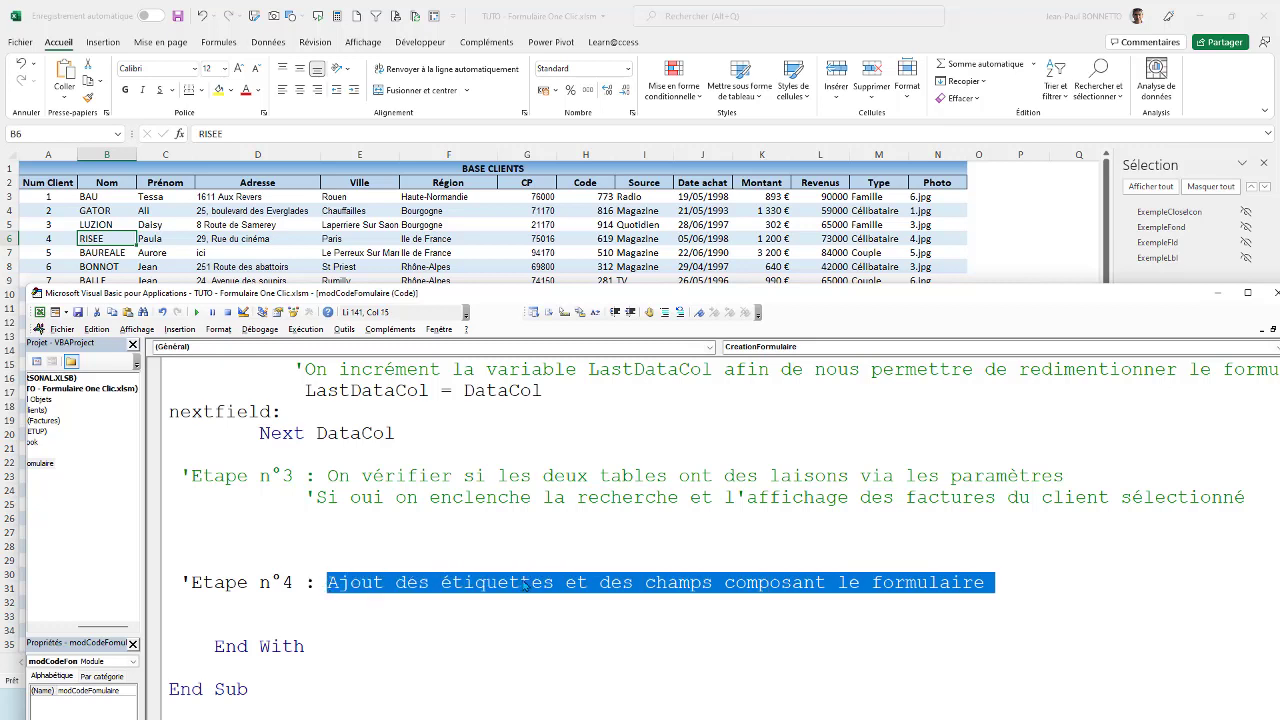
{"action": "type", "text": "On group"}
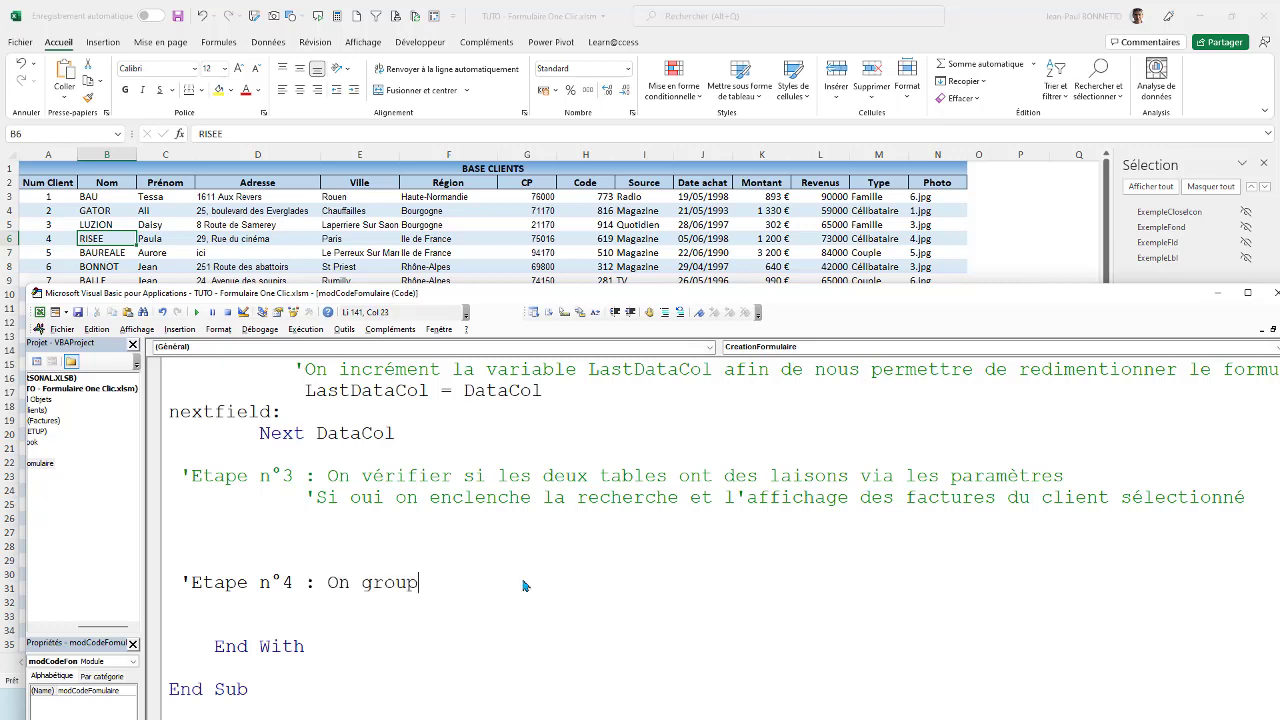
{"action": "type", "text": "e les o"}
{"action": "type", "text": "bjets di"}
{"action": "key", "text": "BackSpace"}
{"action": "type", "text": "u formulaire"}
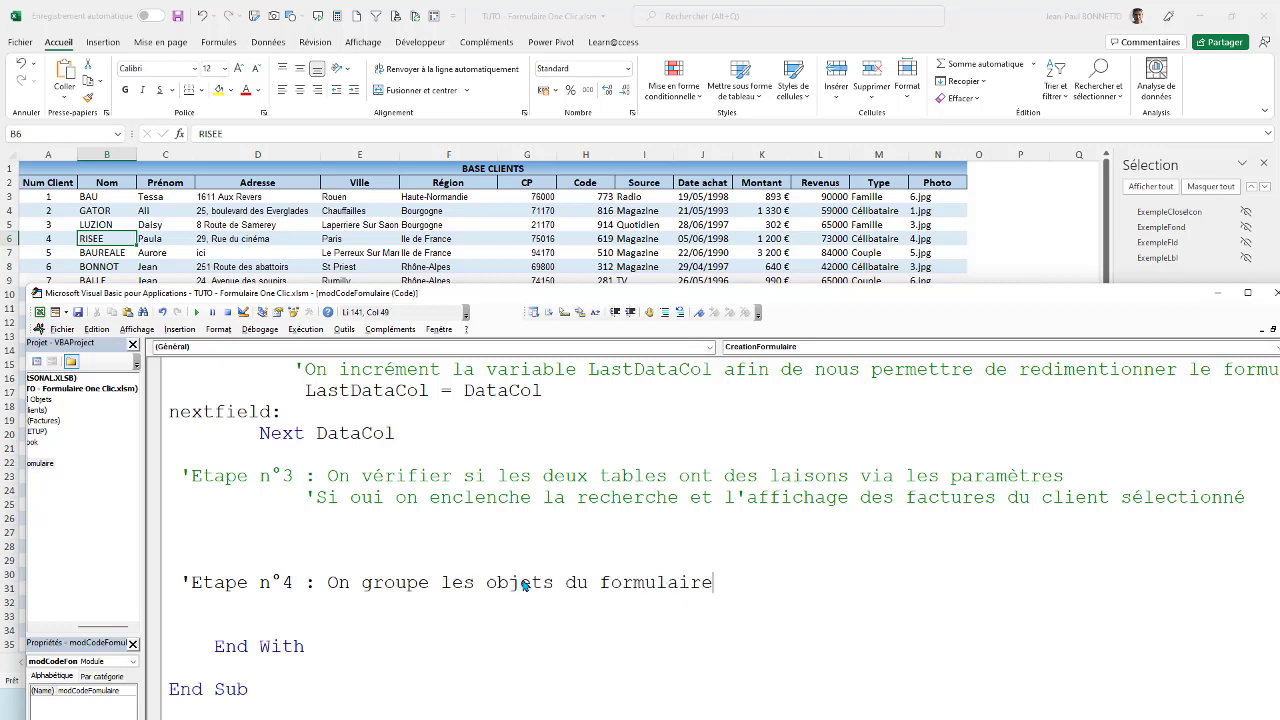
{"action": "type", "text": " afin "}
{"action": "type", "text": "de n'e"}
{"action": "type", "text": "n former "}
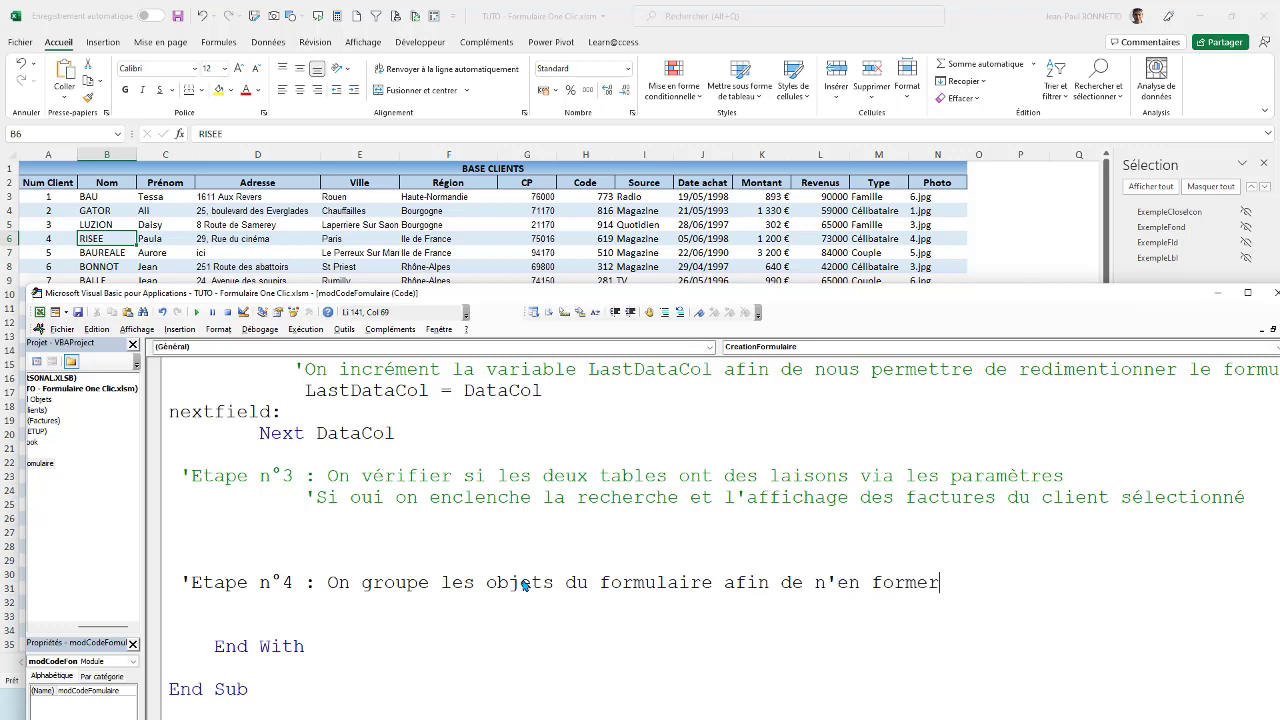
{"action": "type", "text": "plus qu"}
{"action": "type", "text": "n'"}
{"action": "key", "text": "BackSpace"}
{"action": "key", "text": "BackSpace"}
{"action": "type", "text": "'"}
{"action": "type", "text": "'"}
{"action": "key", "text": "BackSpace"}
{"action": "type", "text": "u"}
{"action": "key", "text": "BackSpace"}
{"action": "type", "text": "u"}
{"action": "type", "text": "'un"}
{"action": "key", "text": "Return"}
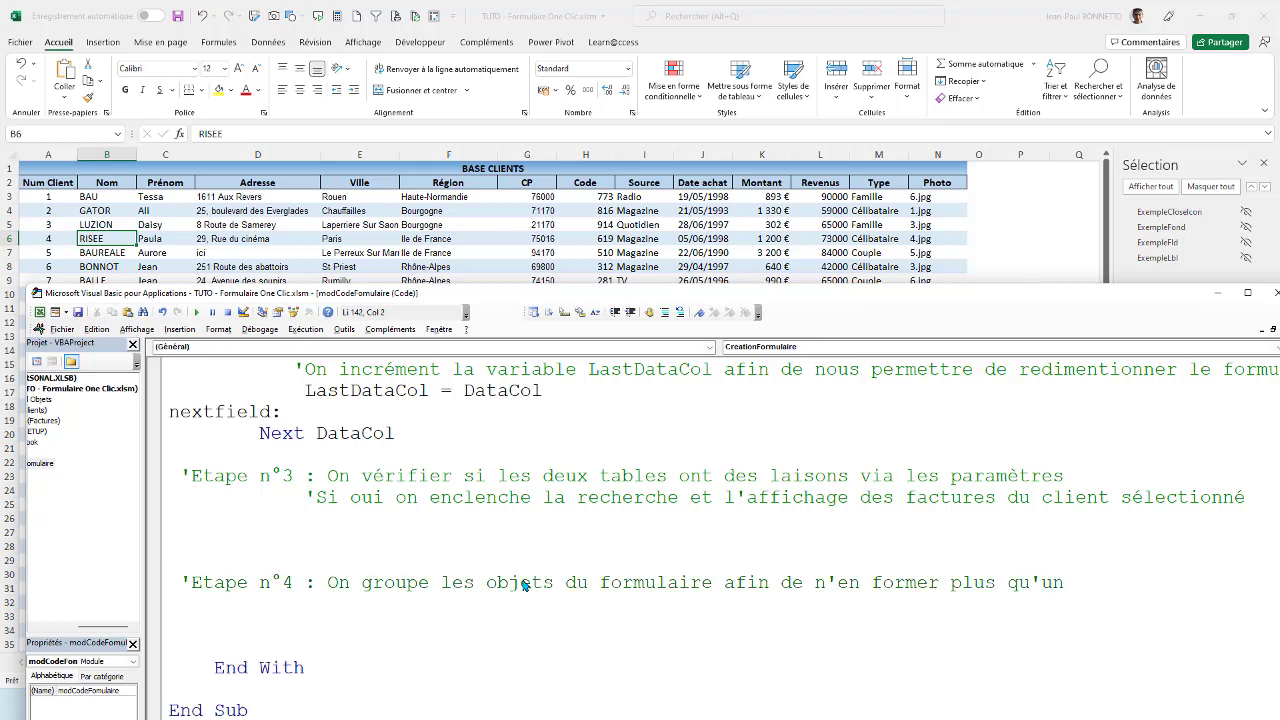
{"action": "scroll", "coordinate": [228, 514], "scroll_direction": "down", "scroll_amount": 3}
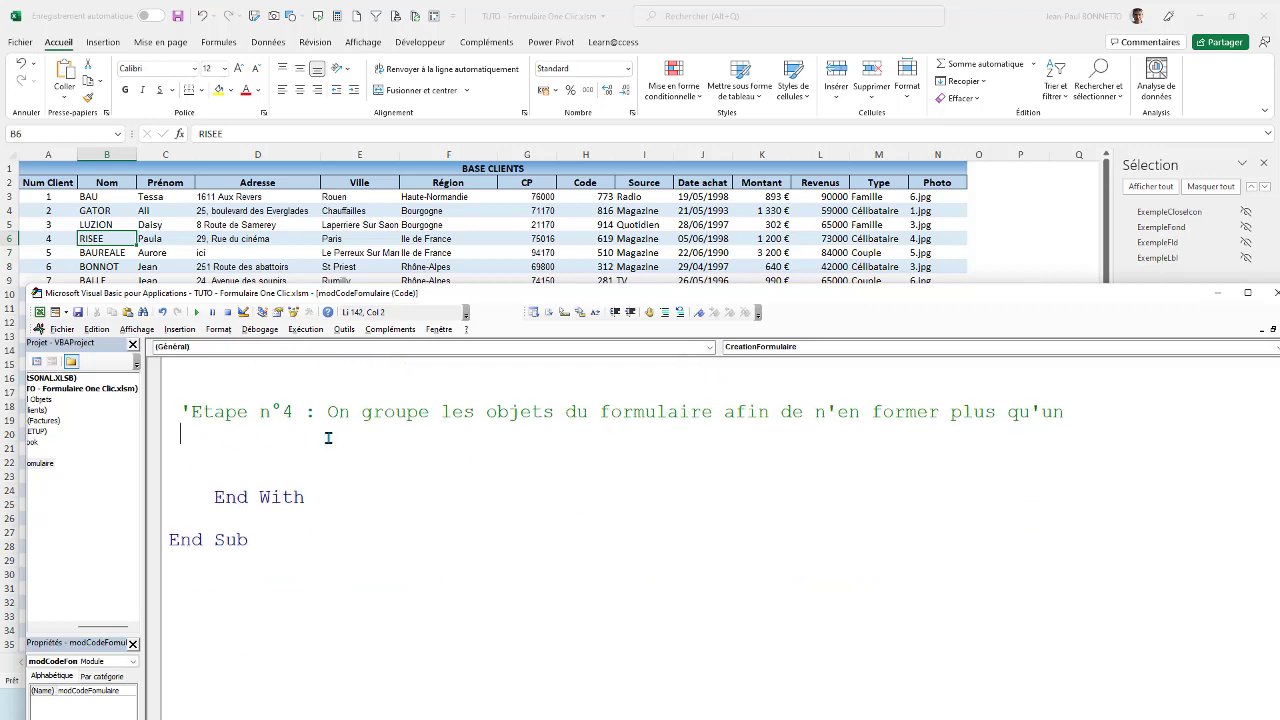
Type the comment 'On initialise la hauteur de la trame du formulaire en fontion du dernier champ'.
{"action": "key", "text": "Return"}
{"action": "type", "text": "'"}
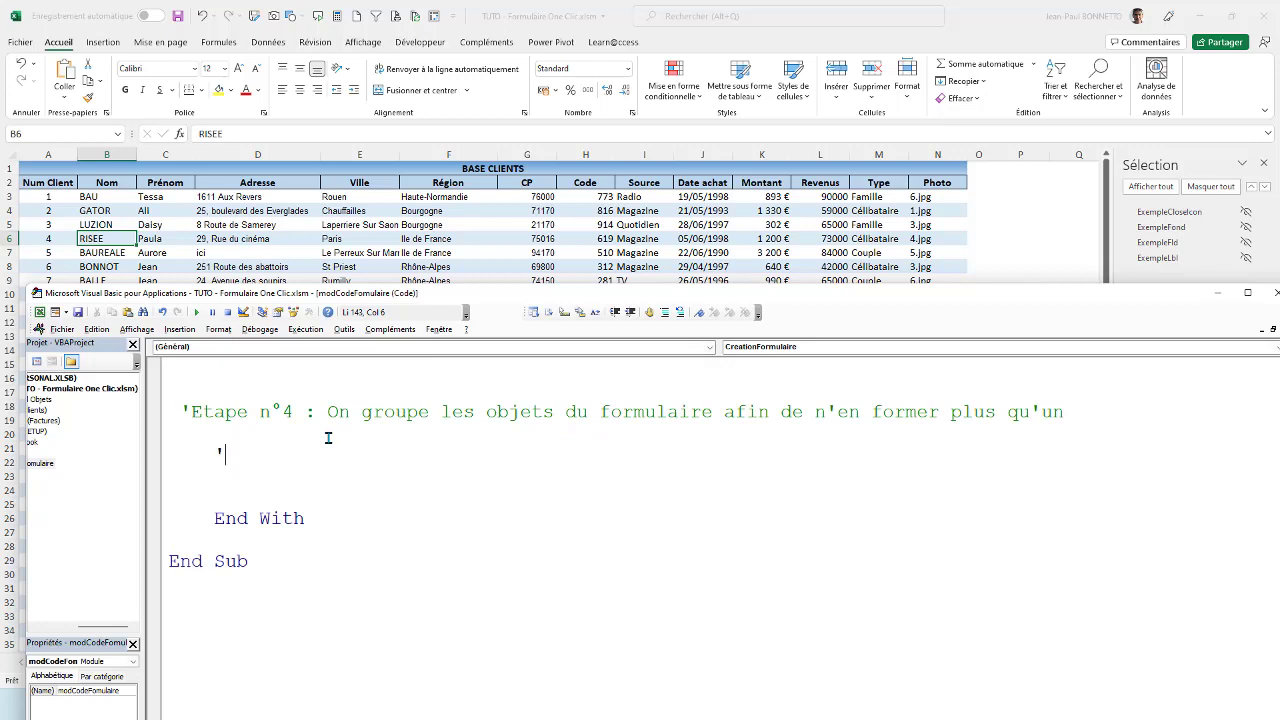
{"action": "type", "text": "On itilis"}
{"action": "key", "text": "BackSpace"}
{"action": "key", "text": "BackSpace"}
{"action": "key", "text": "BackSpace"}
{"action": "type", "text": "lisat"}
{"action": "key", "text": "BackSpace"}
{"action": "key", "text": "BackSpace"}
{"action": "key", "text": "BackSpace"}
{"action": "type", "text": "dz"}
{"action": "key", "text": "BackSpace"}
{"action": "key", "text": "BackSpace"}
{"action": "key", "text": "BackSpace"}
{"action": "key", "text": "BackSpace"}
{"action": "key", "text": "BackSpace"}
{"action": "key", "text": "BackSpace"}
{"action": "key", "text": "BackSpace"}
{"action": "type", "text": "iniit"}
{"action": "key", "text": "BackSpace"}
{"action": "type", "text": "tiali"}
{"action": "type", "text": "se"}
{"action": "type", "text": "hu"}
{"action": "key", "text": "BackSpace"}
{"action": "key", "text": "BackSpace"}
{"action": "type", "text": "h"}
{"action": "type", "text": "u"}
{"action": "key", "text": "BackSpace"}
{"action": "type", "text": "z"}
{"action": "key", "text": "BackSpace"}
{"action": "type", "text": "auteur"}
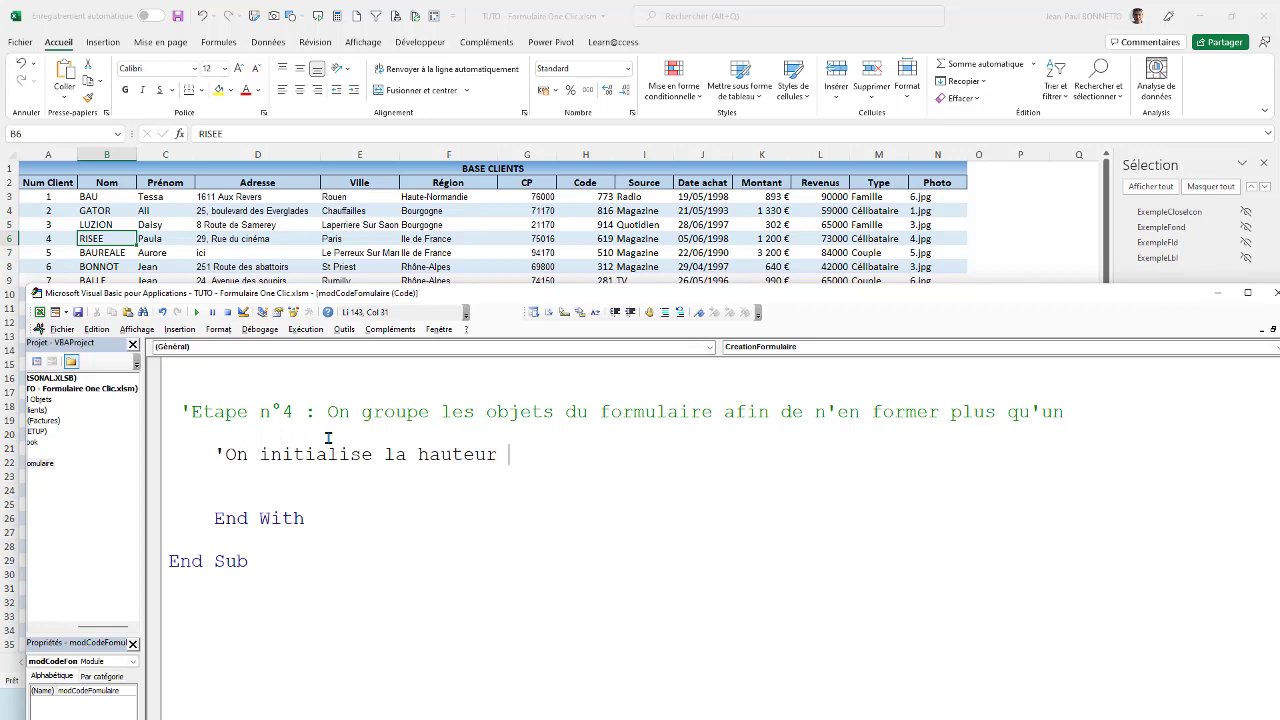
{"action": "type", "text": "de la "}
{"action": "type", "text": "trame di "}
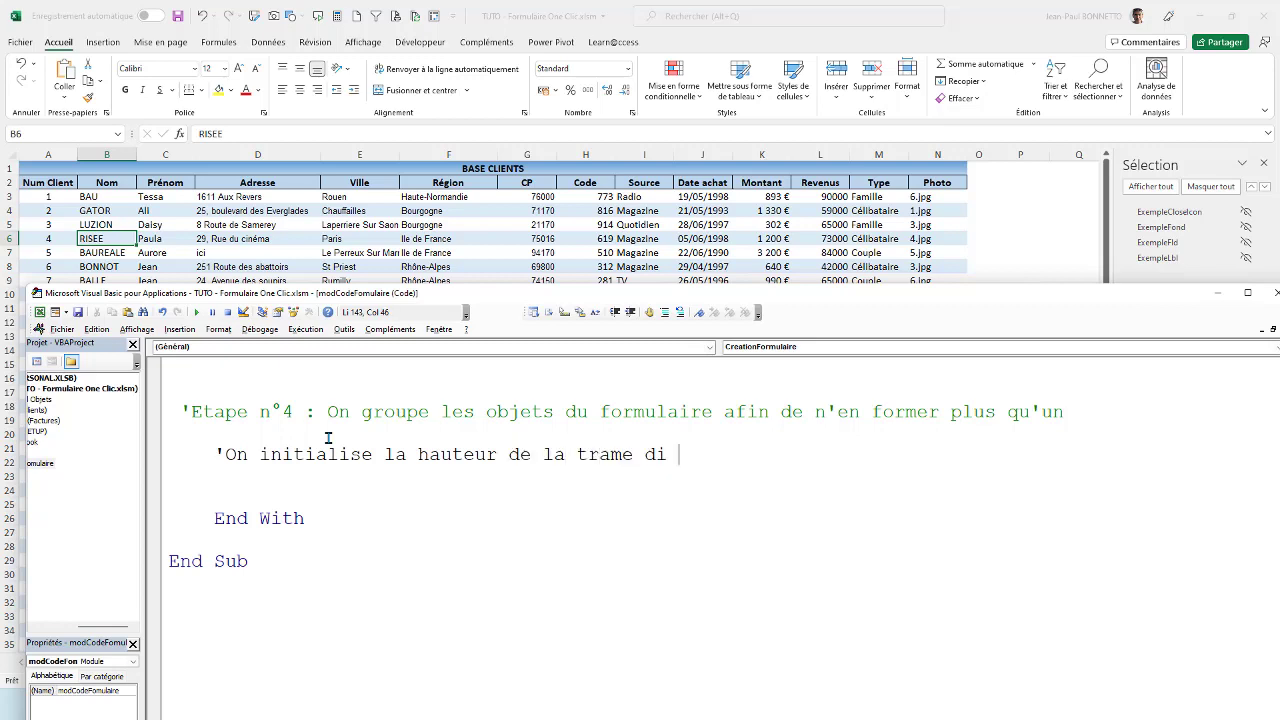
{"action": "key", "text": "BackSpace"}
{"action": "key", "text": "BackSpace"}
{"action": "type", "text": "u formu"}
{"action": "type", "text": "laire "}
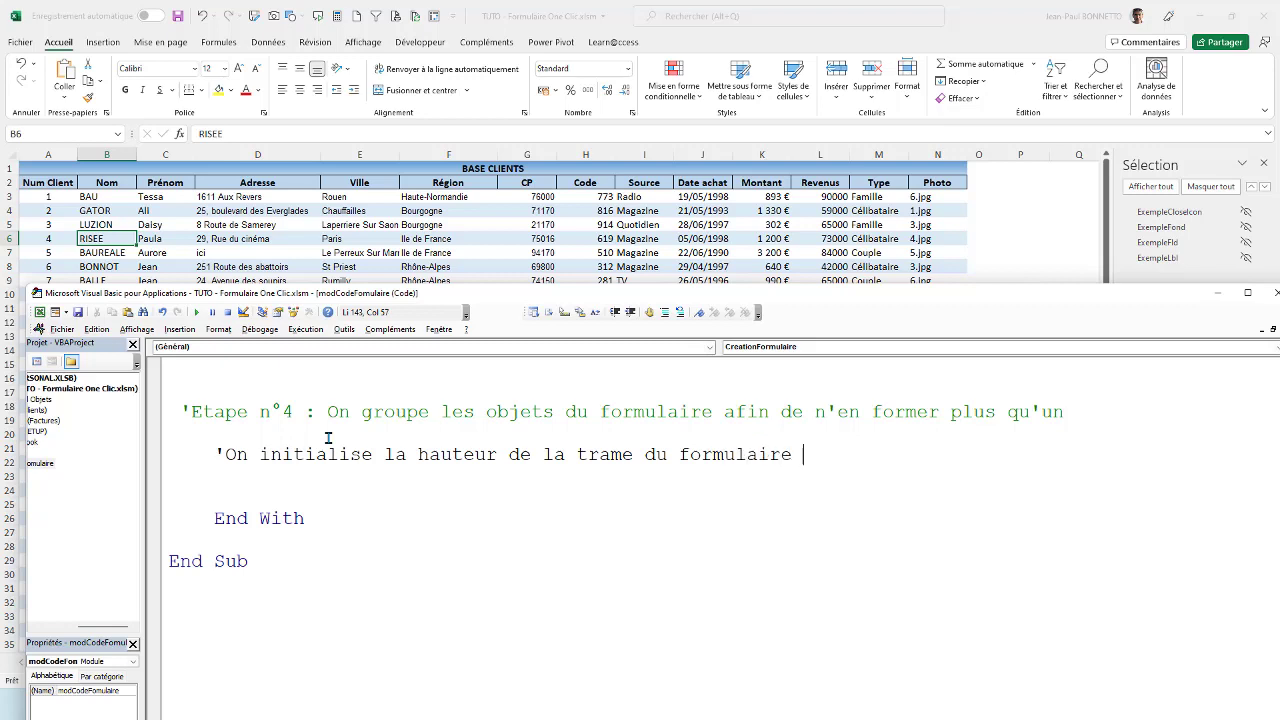
{"action": "type", "text": "en f"}
{"action": "type", "text": "ontion du "}
{"action": "type", "text": "dernier cham"}
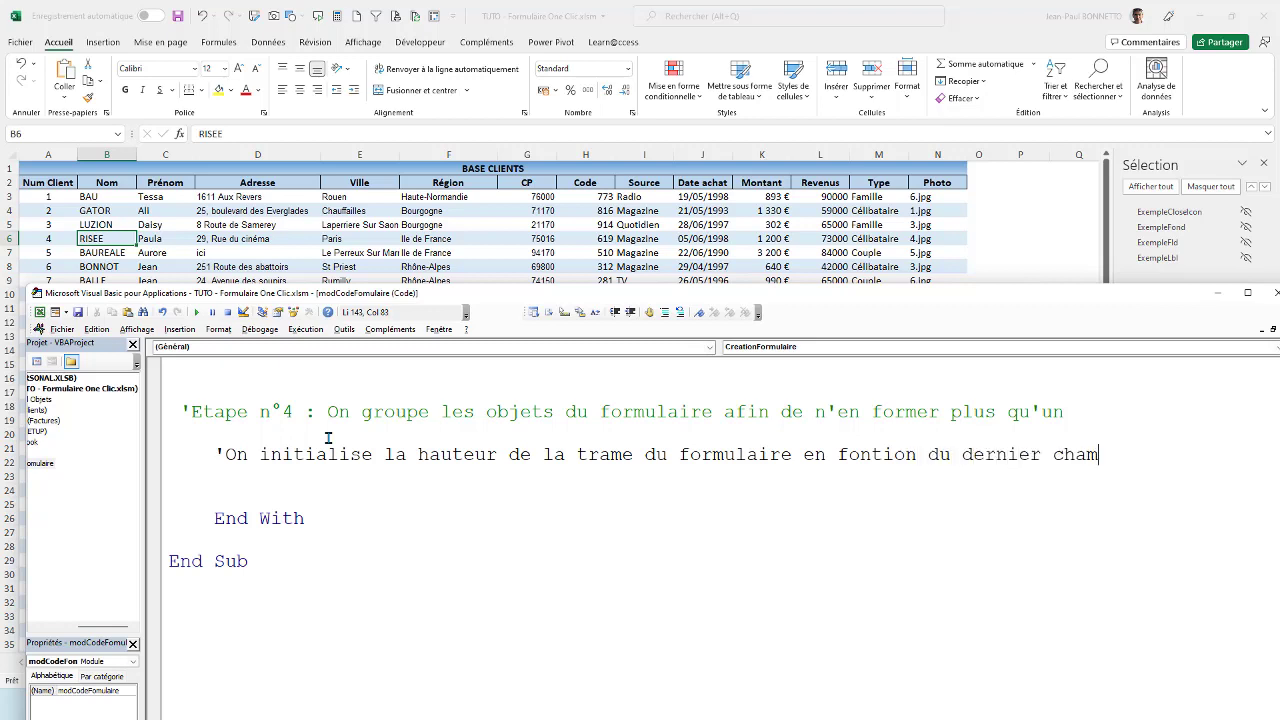
{"action": "type", "text": "p"}
{"action": "key", "text": "Return"}
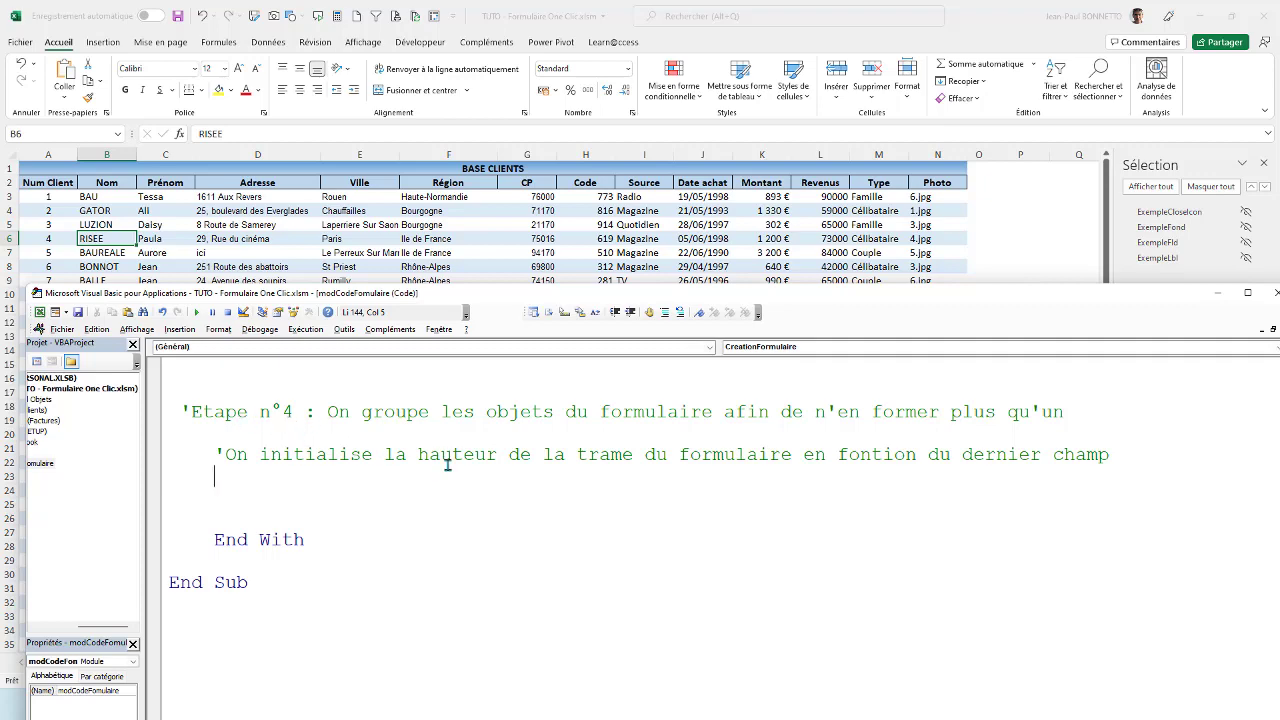
Copy the Shapes("QV_" & shtNm) reference into a new line reading .Shapes("QV_" & shtNm).height.
{"action": "scroll", "coordinate": [448, 462], "scroll_direction": "up", "scroll_amount": 5}
{"action": "scroll", "coordinate": [448, 462], "scroll_direction": "up", "scroll_amount": 2}
{"action": "scroll", "coordinate": [540, 478], "scroll_direction": "up", "scroll_amount": 1}
{"action": "scroll", "coordinate": [690, 485], "scroll_direction": "up", "scroll_amount": 3}
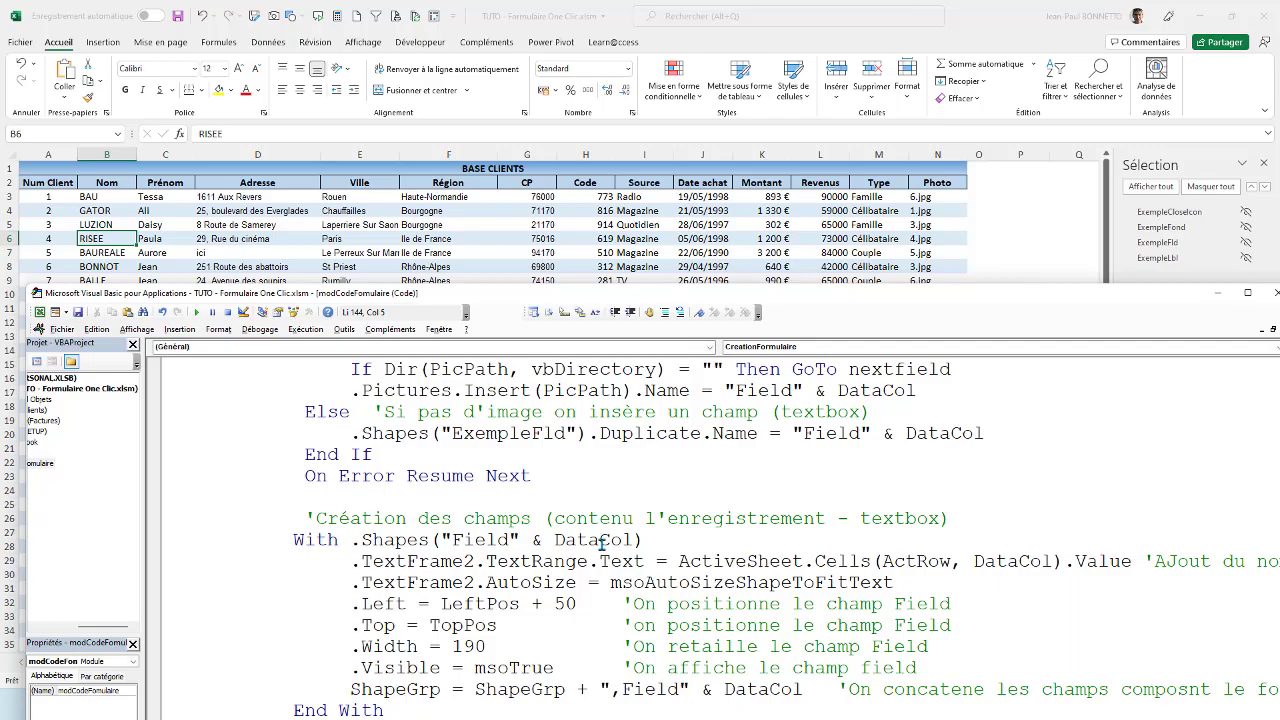
{"action": "scroll", "coordinate": [602, 540], "scroll_direction": "up", "scroll_amount": 4}
{"action": "scroll", "coordinate": [602, 540], "scroll_direction": "up", "scroll_amount": 1}
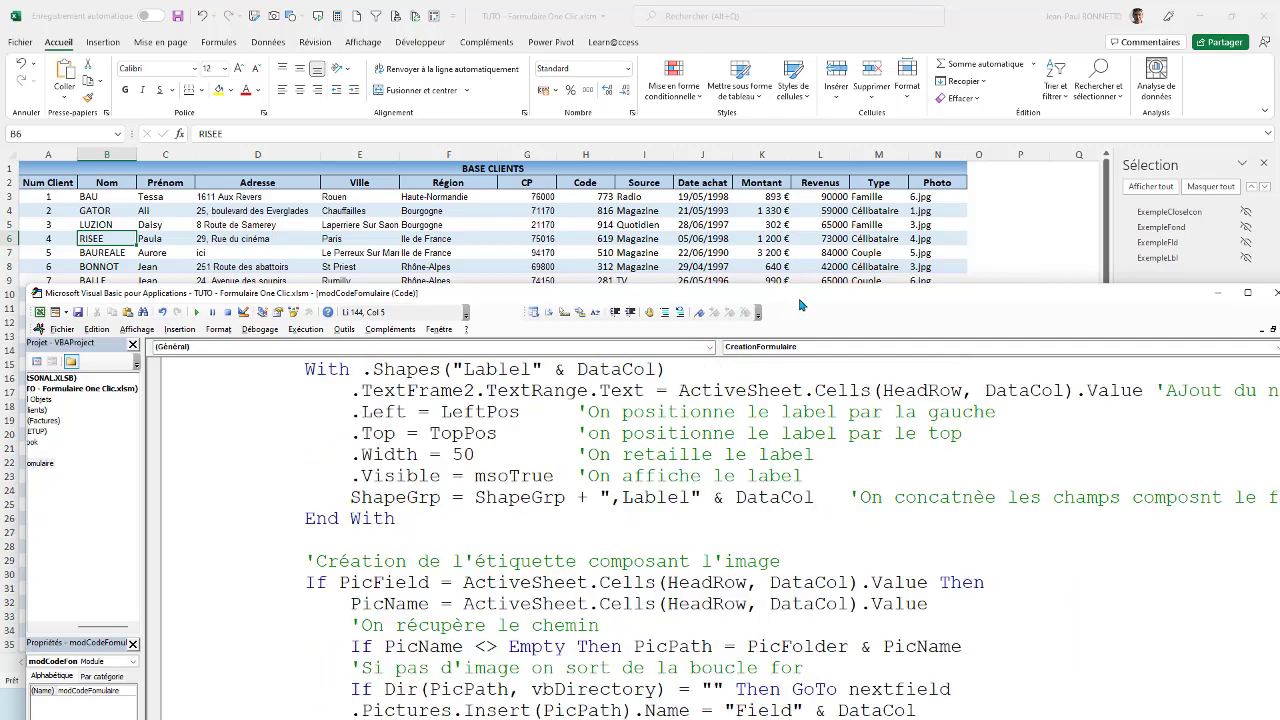
{"action": "left_click_drag", "start_coordinate": [800, 305], "coordinate": [791, 120]}
{"action": "scroll", "coordinate": [504, 337], "scroll_direction": "up", "scroll_amount": 2}
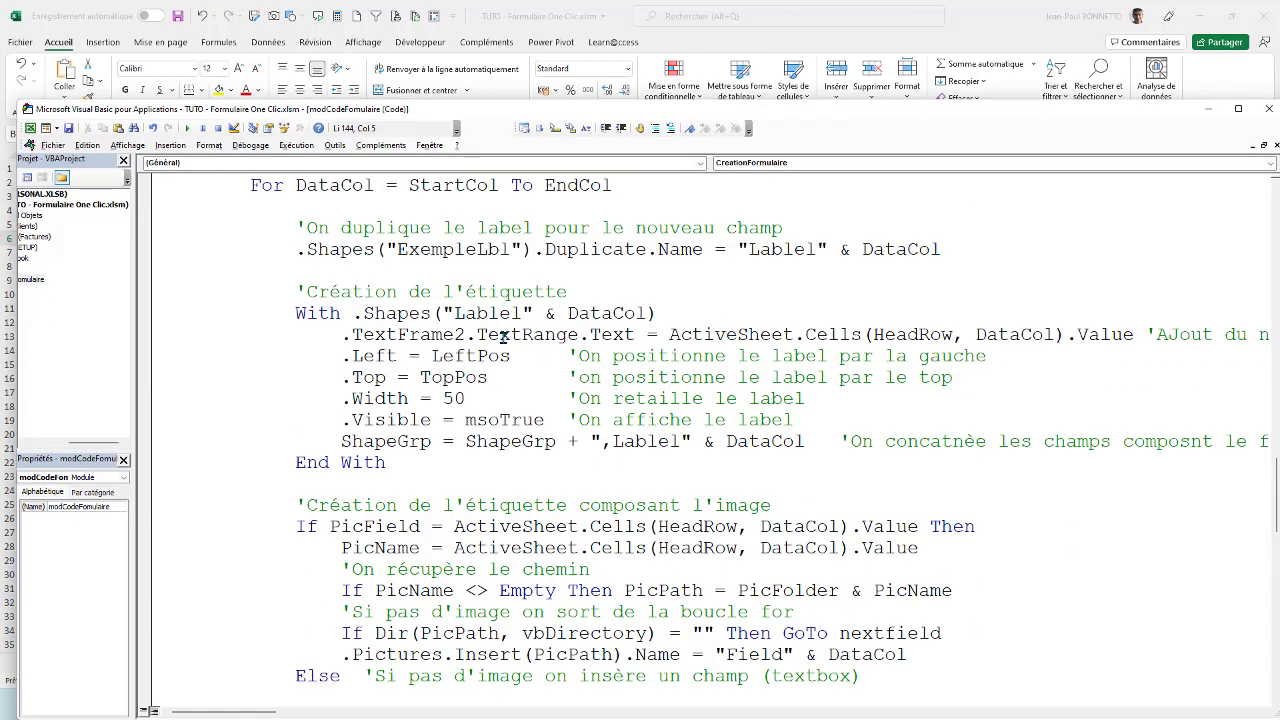
{"action": "scroll", "coordinate": [504, 337], "scroll_direction": "up", "scroll_amount": 1}
{"action": "scroll", "coordinate": [659, 371], "scroll_direction": "up", "scroll_amount": 4}
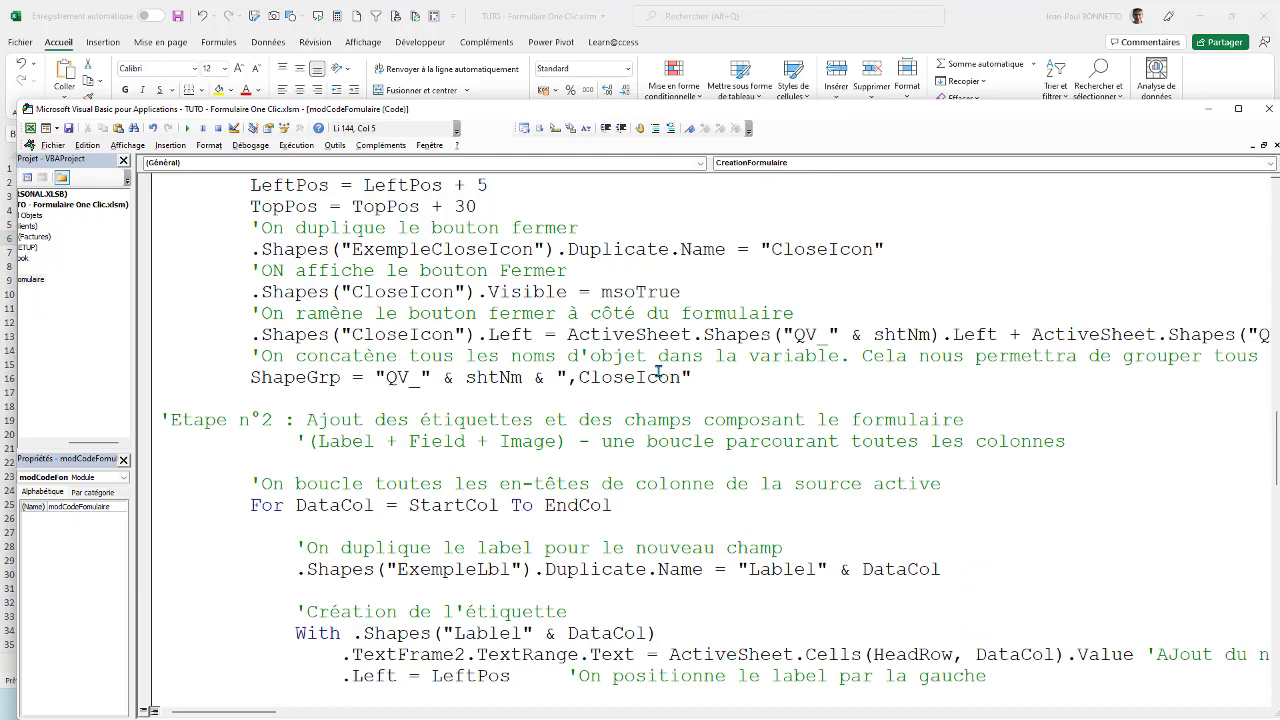
{"action": "scroll", "coordinate": [607, 356], "scroll_direction": "up", "scroll_amount": 1}
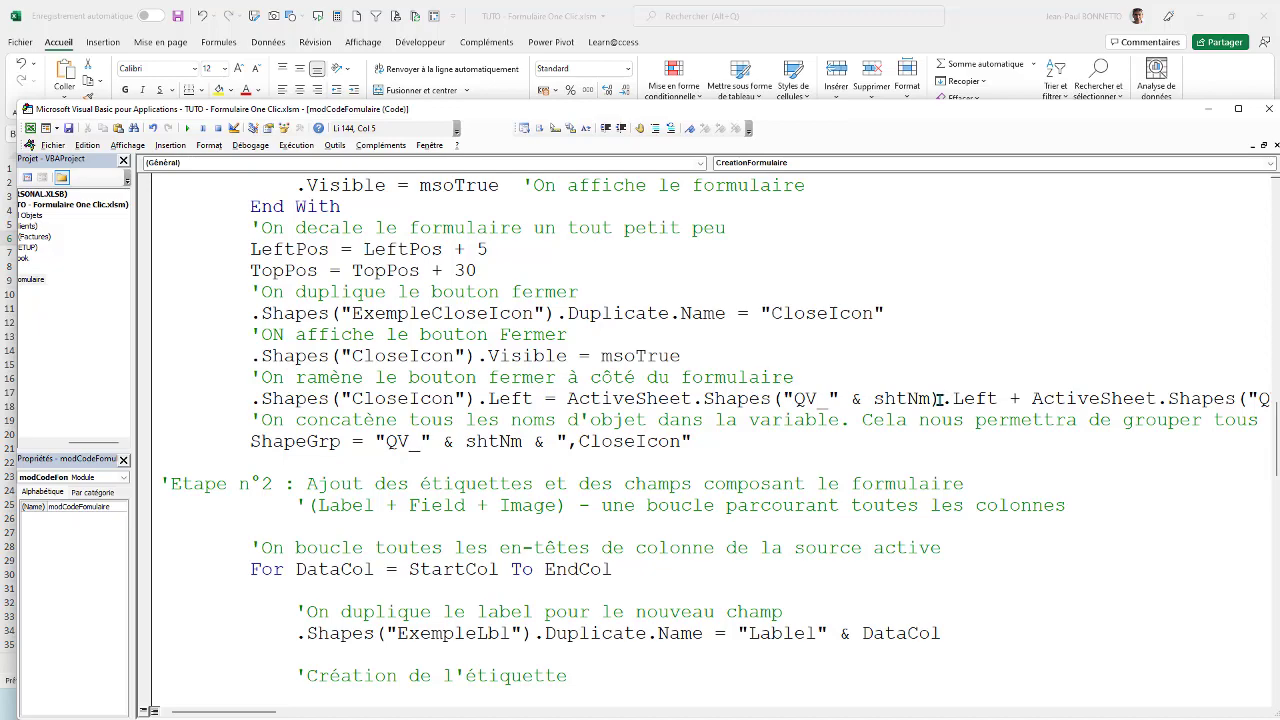
{"action": "left_click_drag", "start_coordinate": [940, 398], "coordinate": [704, 398]}
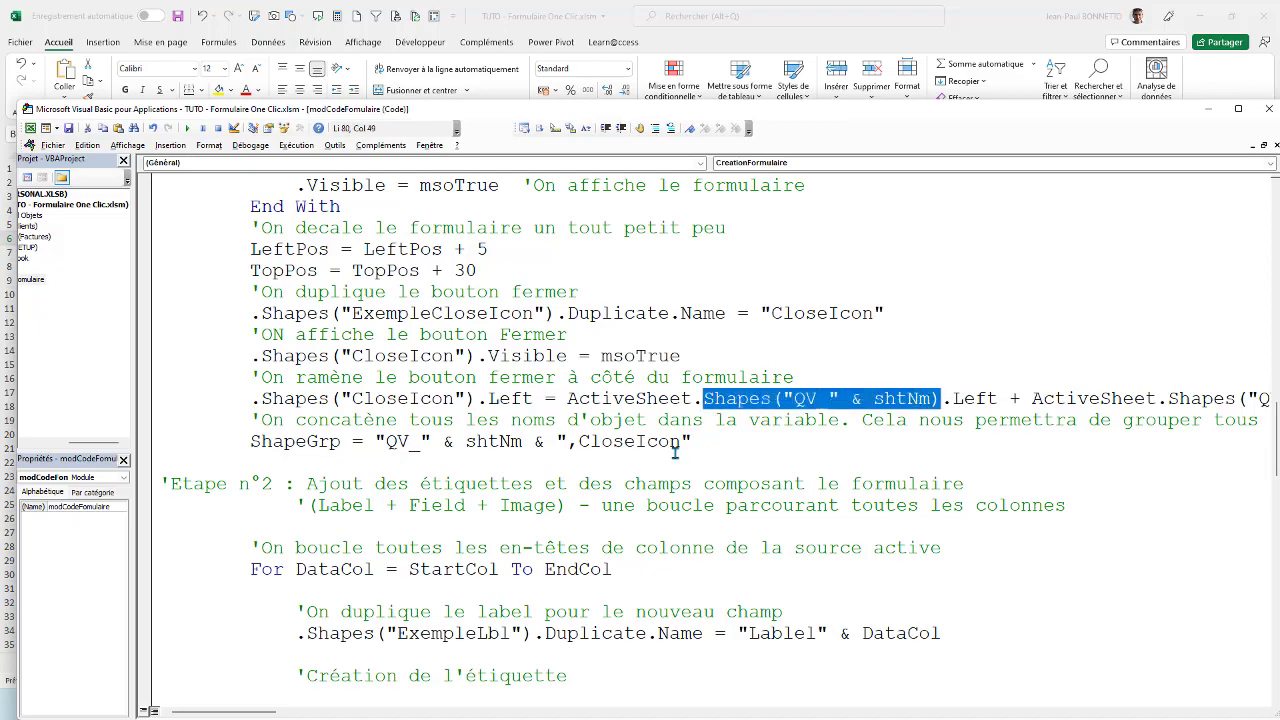
{"action": "scroll", "coordinate": [675, 452], "scroll_direction": "down", "scroll_amount": 20}
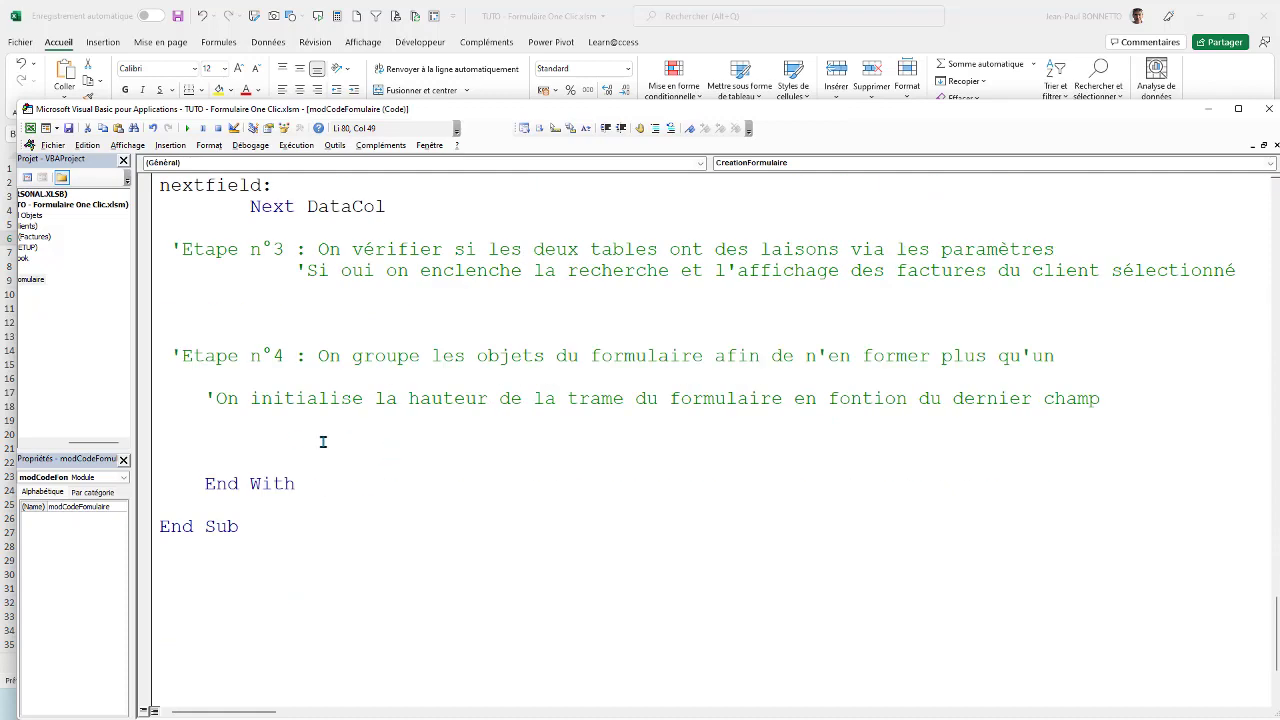
{"action": "left_click", "coordinate": [240, 424]}
{"action": "type", "text": "Shapes(\"QV_\" & shtNm)"}
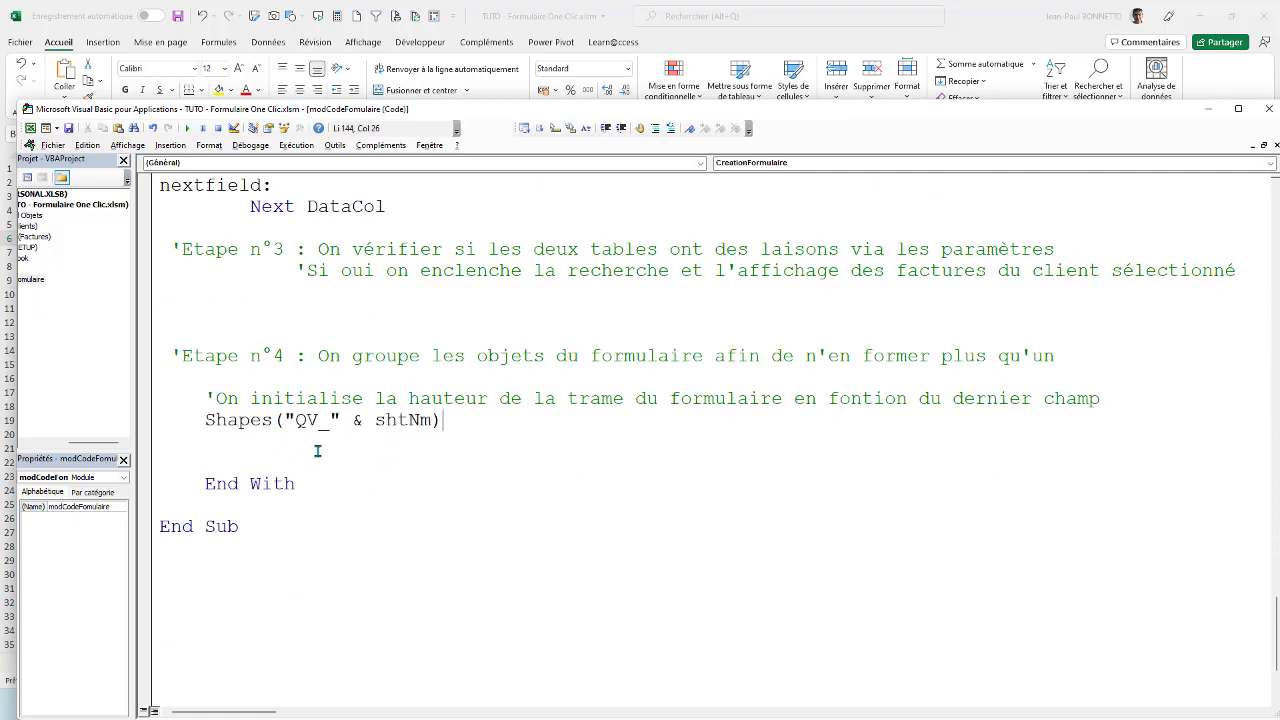
{"action": "left_click", "coordinate": [201, 421]}
{"action": "type", "text": "."}
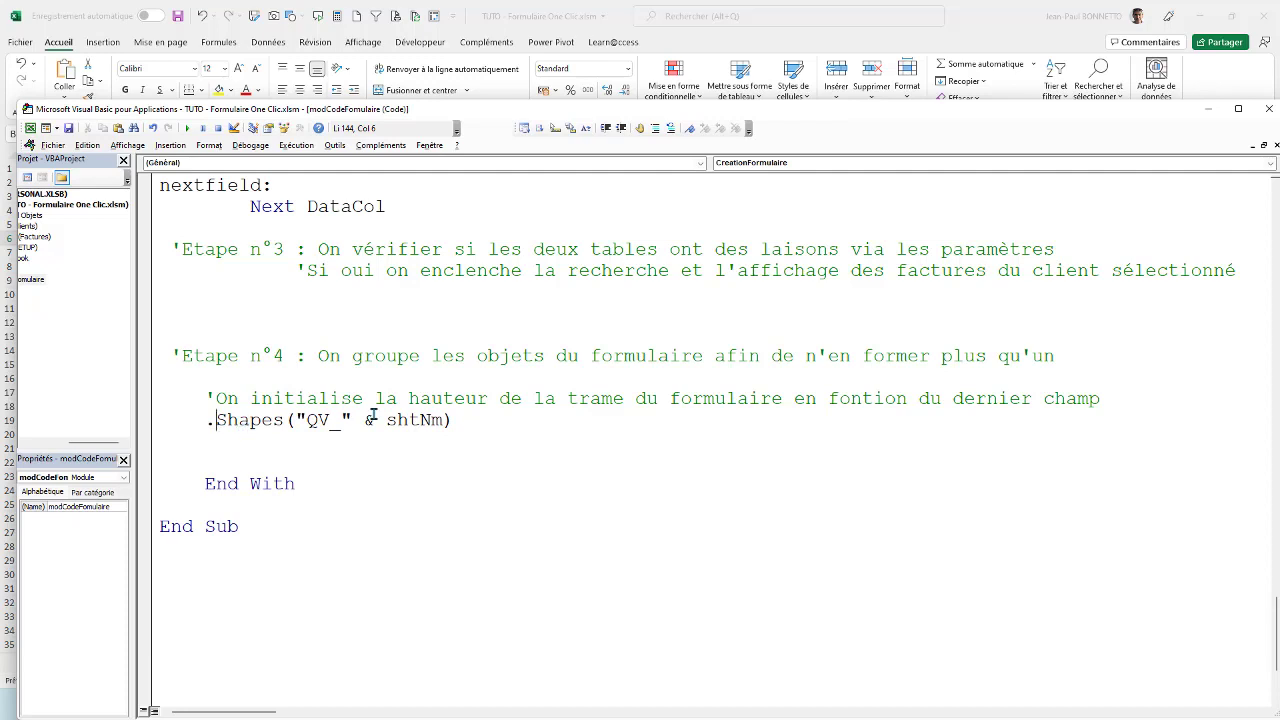
{"action": "left_click", "coordinate": [454, 420]}
{"action": "type", "text": "he"}
{"action": "type", "text": "ight ="}
Set the height to .Shapes("Field" & DataCol).top plus more, copying the field reference from earlier code.
{"action": "scroll", "coordinate": [588, 368], "scroll_direction": "up", "scroll_amount": 2}
{"action": "scroll", "coordinate": [588, 372], "scroll_direction": "up", "scroll_amount": 1}
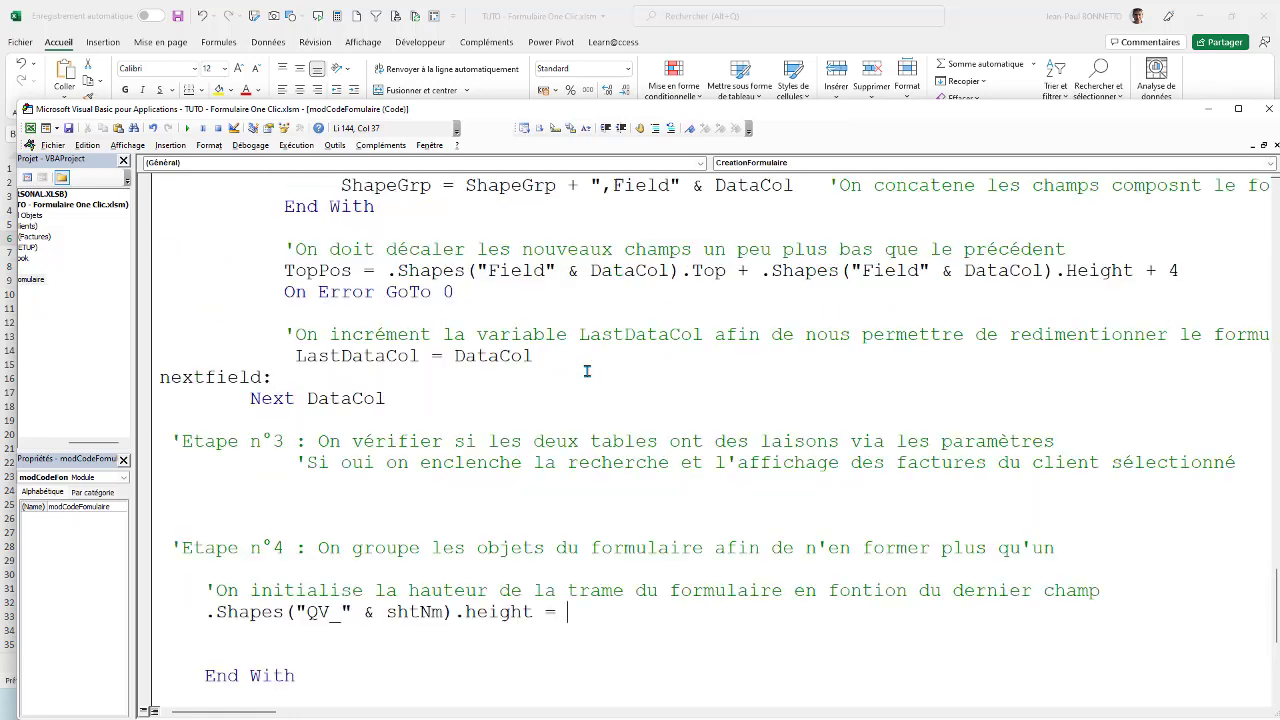
{"action": "scroll", "coordinate": [588, 372], "scroll_direction": "up", "scroll_amount": 1}
{"action": "left_click", "coordinate": [388, 335]}
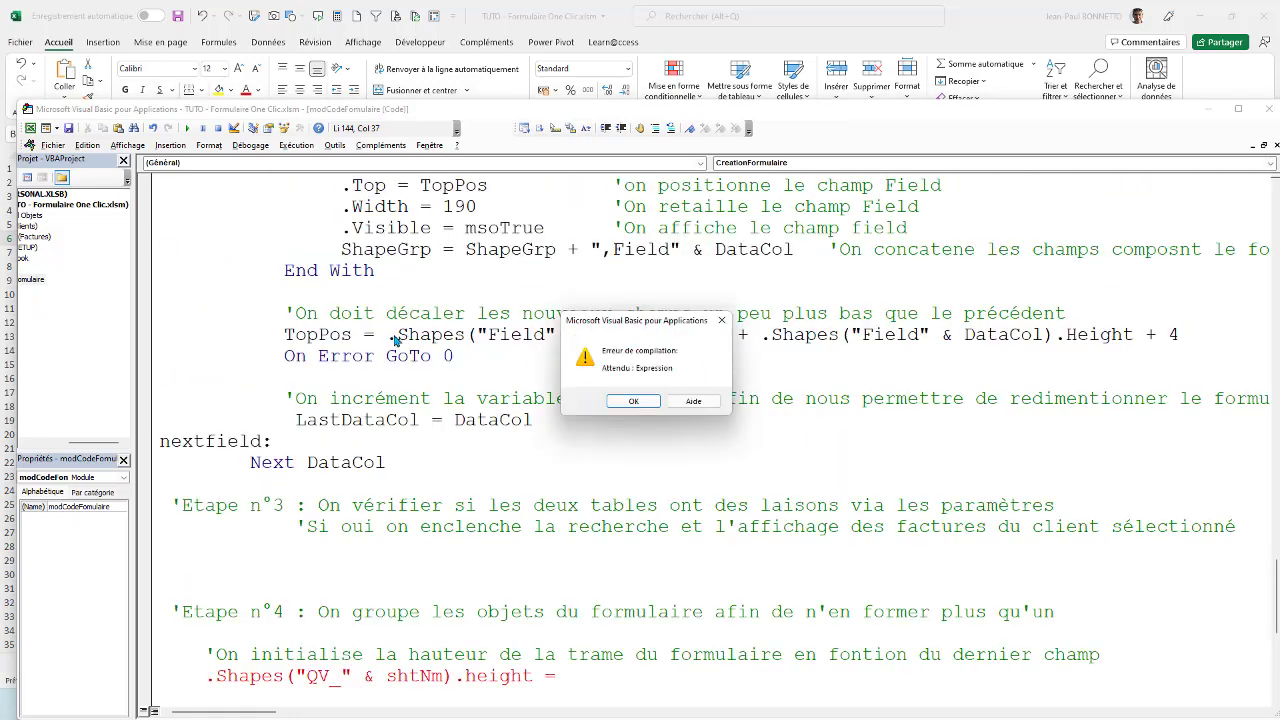
{"action": "key", "text": "Return"}
{"action": "left_click_drag", "start_coordinate": [386, 335], "coordinate": [680, 336]}
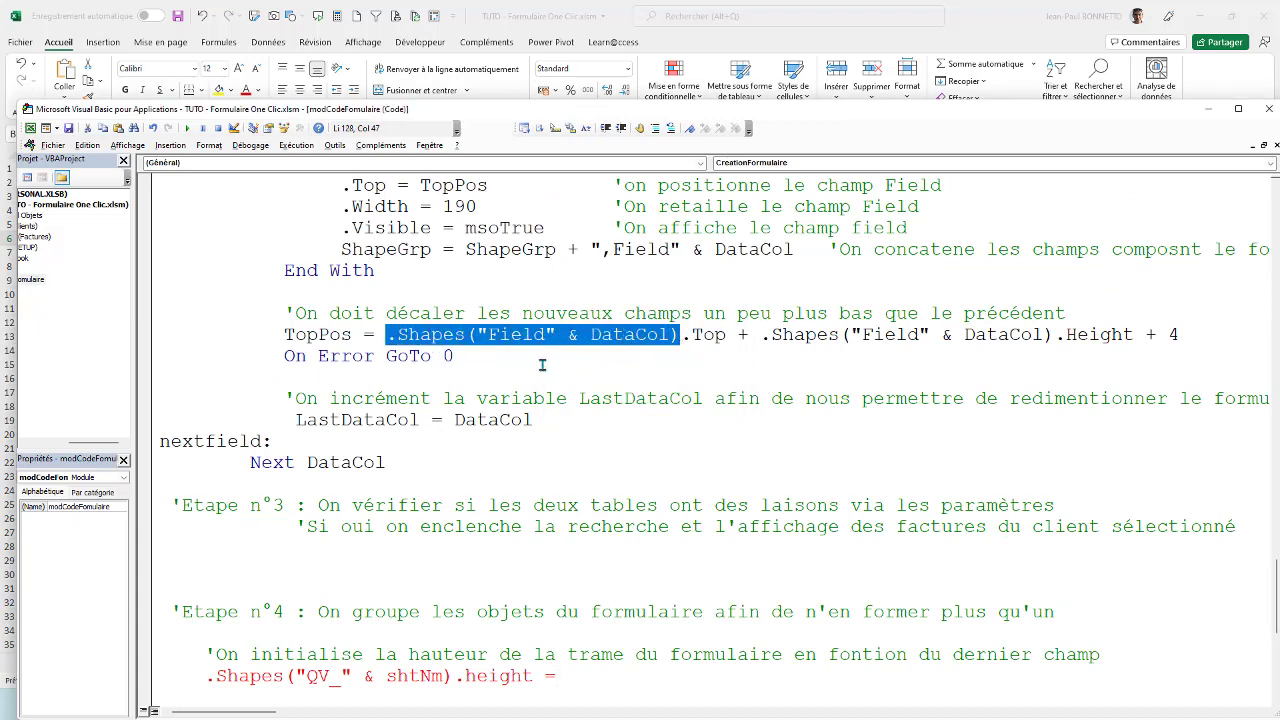
{"action": "scroll", "coordinate": [525, 367], "scroll_direction": "down", "scroll_amount": 1}
{"action": "scroll", "coordinate": [523, 367], "scroll_direction": "down", "scroll_amount": 1}
{"action": "left_click", "coordinate": [603, 421]}
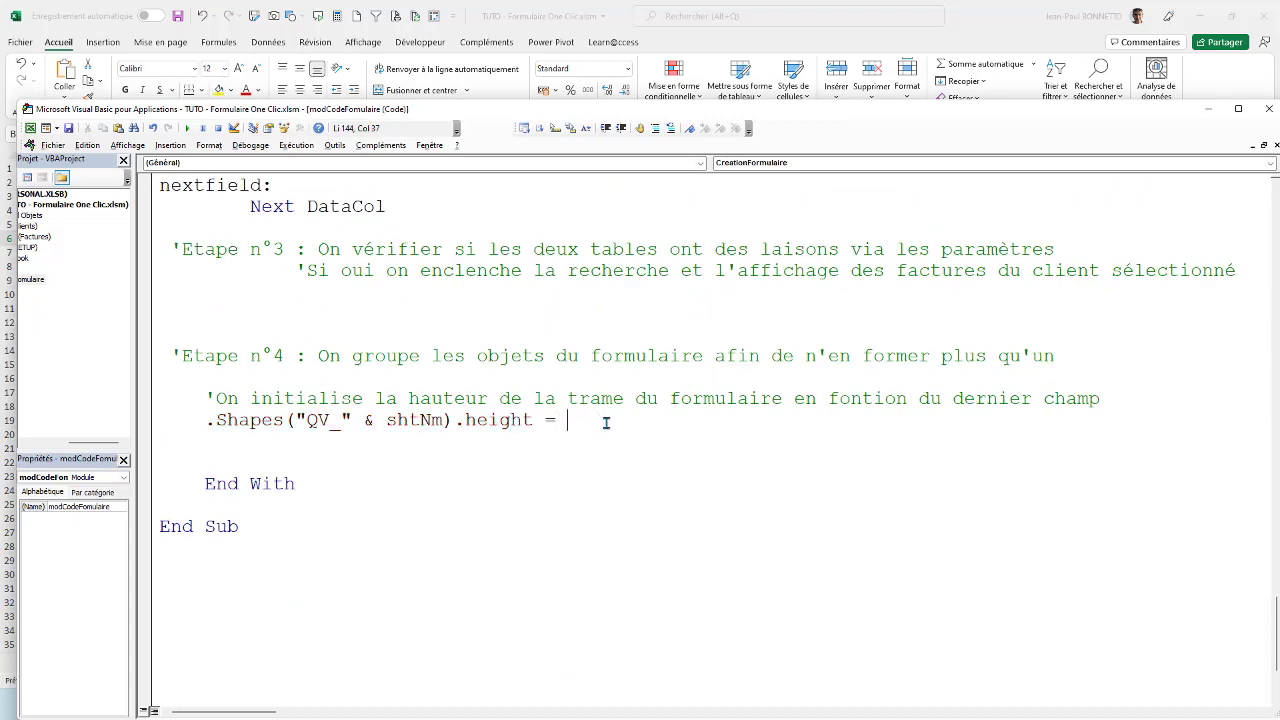
{"action": "type", "text": ".Shapes(\"Field\" & DataCol)"}
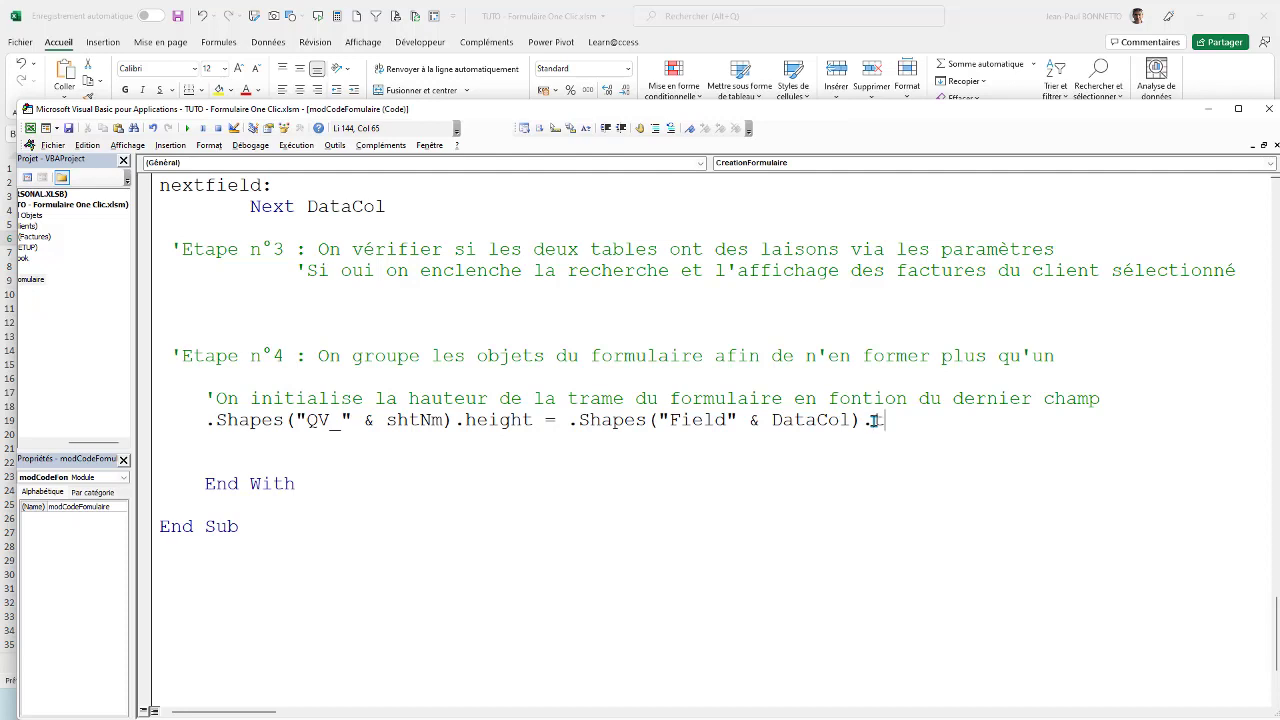
{"action": "type", "text": "op +"}
Add .Shapes("Field" & DataCol).Height after the plus sign in the height formula.
{"action": "left_click", "coordinate": [714, 345]}
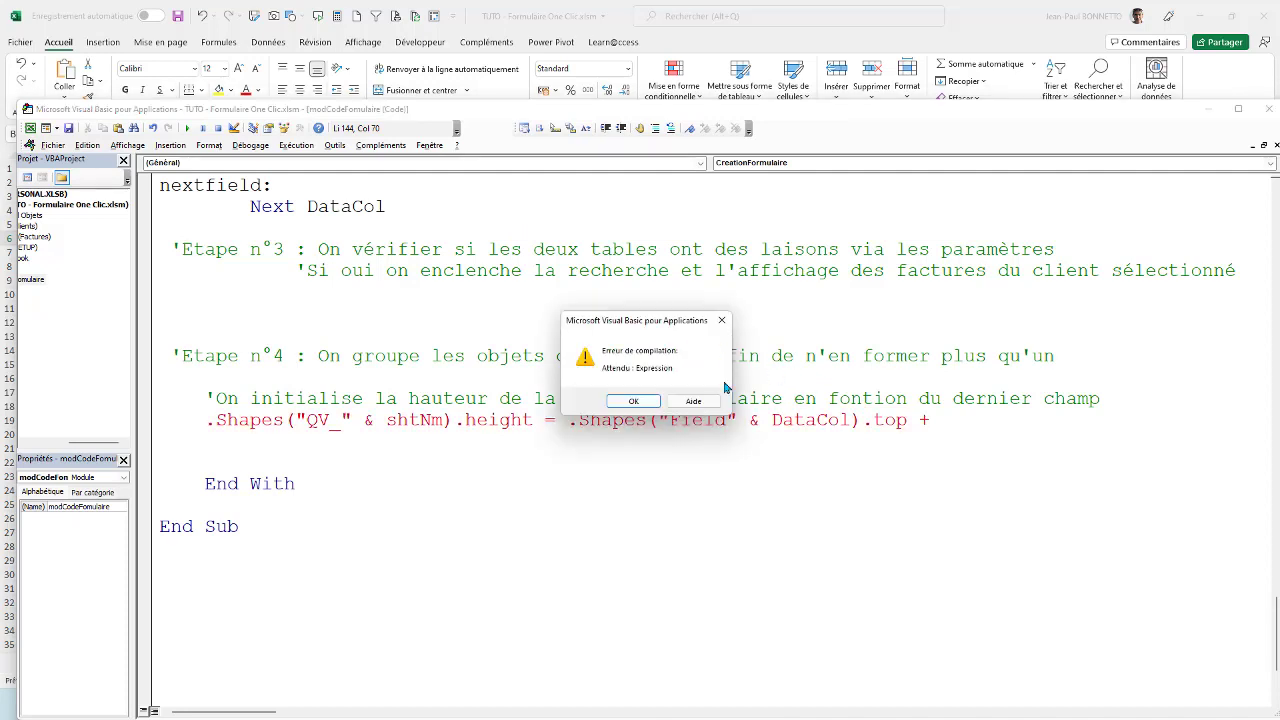
{"action": "left_click", "coordinate": [628, 418]}
{"action": "left_click_drag", "start_coordinate": [568, 420], "coordinate": [908, 420]}
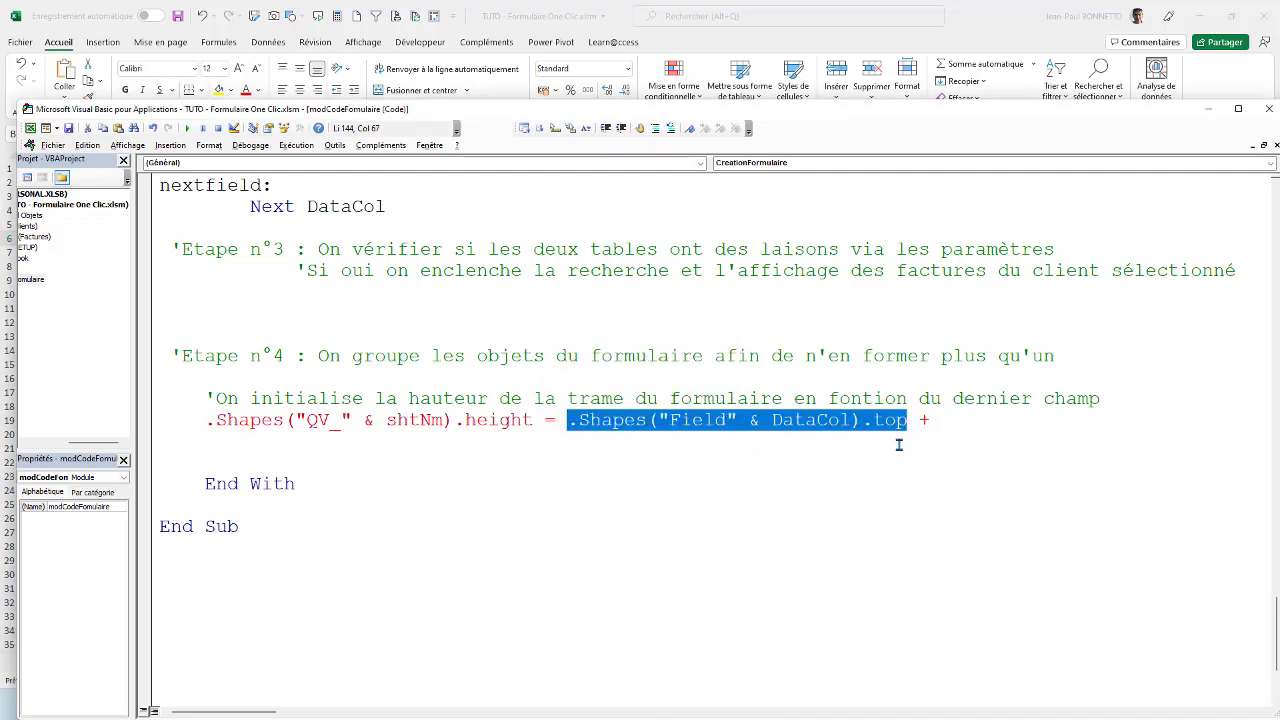
{"action": "left_click", "coordinate": [978, 426]}
{"action": "type", "text": ".Shapes(\"Field\" & DataCol).top"}
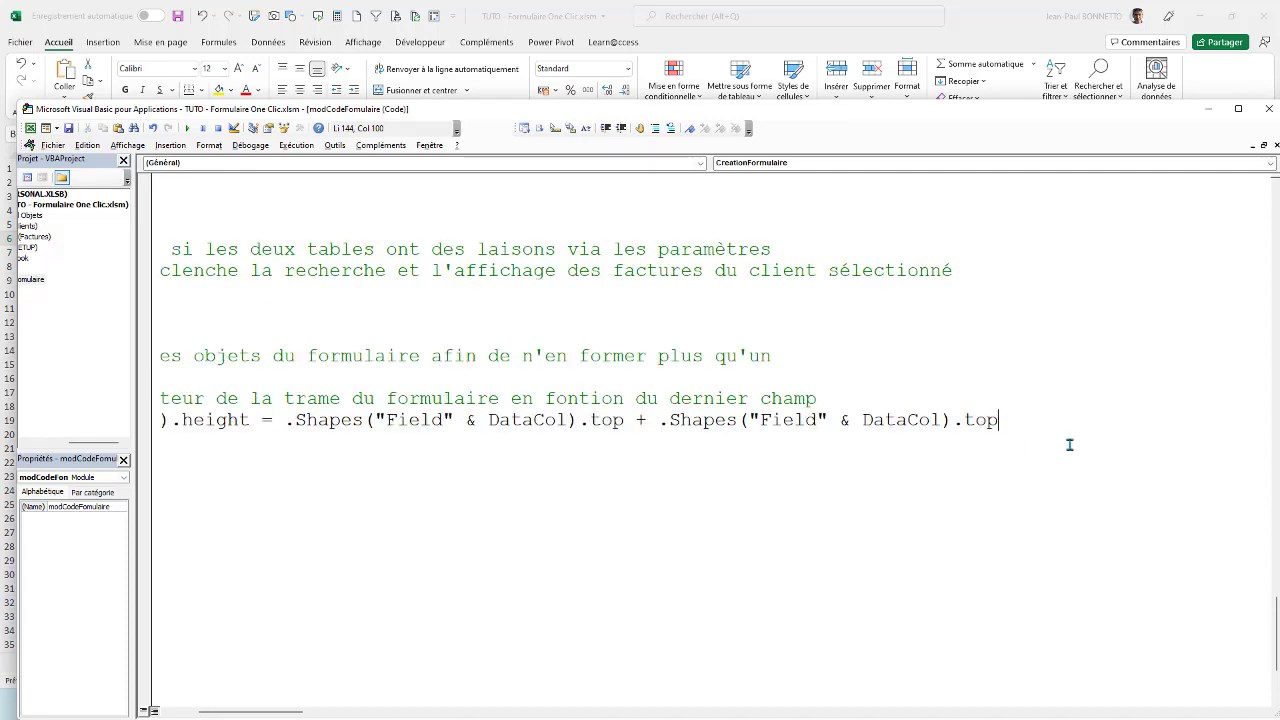
{"action": "left_click_drag", "start_coordinate": [1008, 421], "coordinate": [960, 420]}
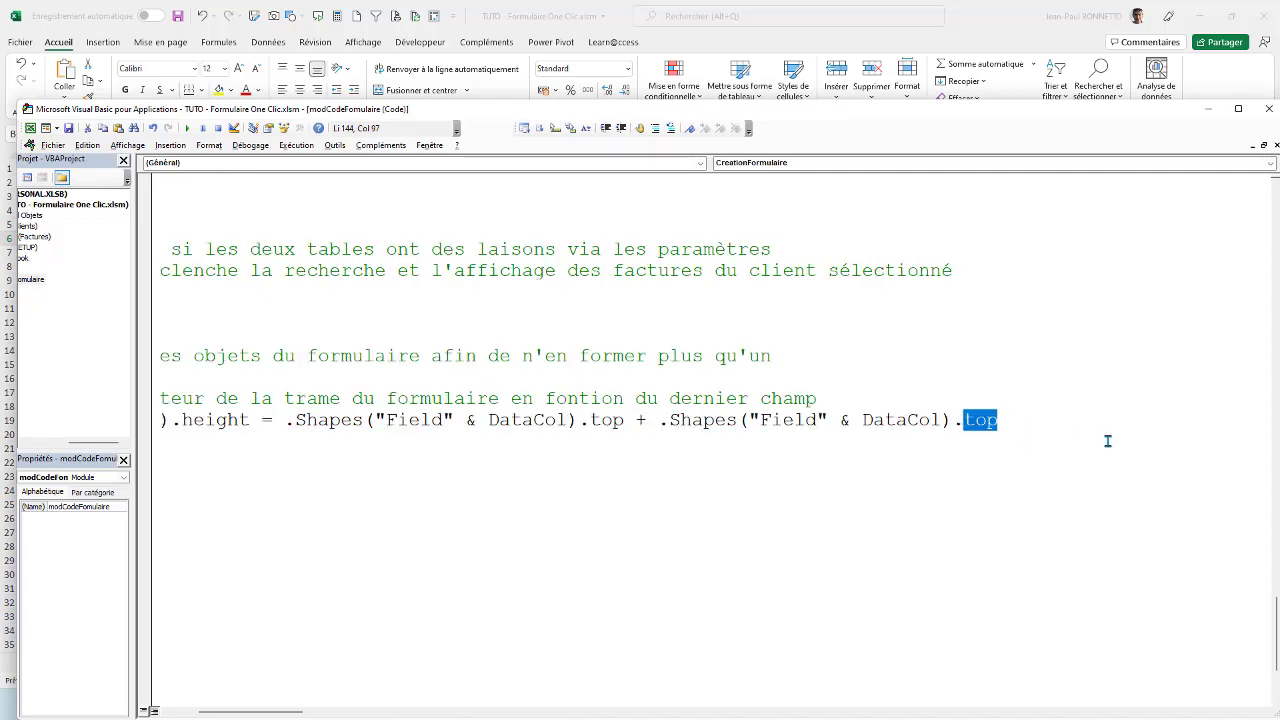
{"action": "type", "text": "he"}
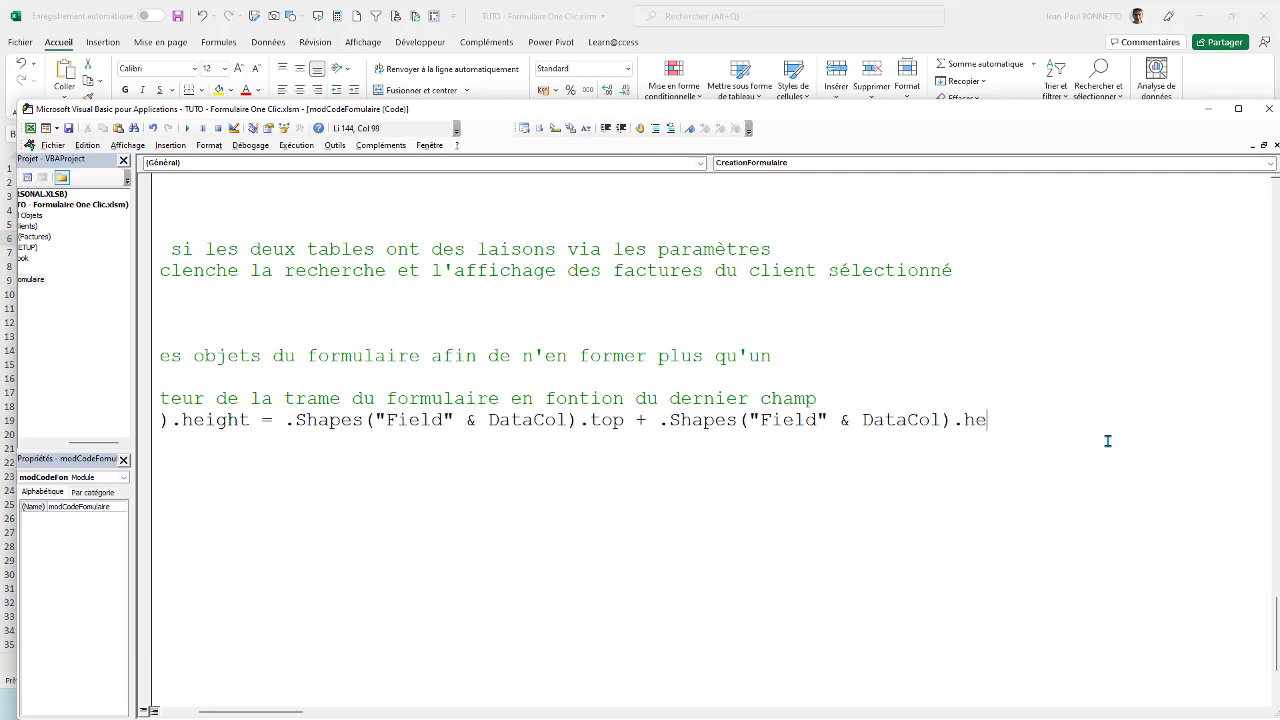
{"action": "type", "text": "ight"}
{"action": "key", "text": "Home"}
{"action": "left_click", "coordinate": [774, 420]}
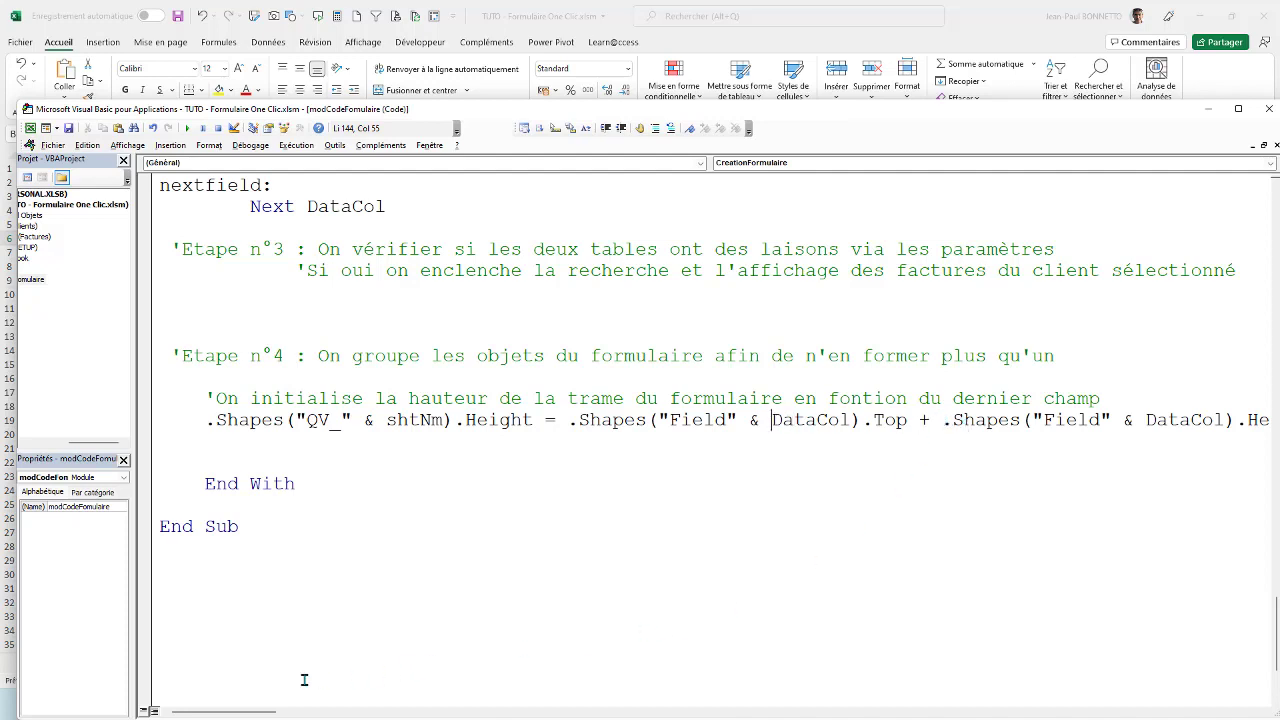
Append - .Shapes("QV_" & shtNm).Top + 20 to complete the frame height formula.
{"action": "left_click_drag", "start_coordinate": [267, 712], "coordinate": [318, 712]}
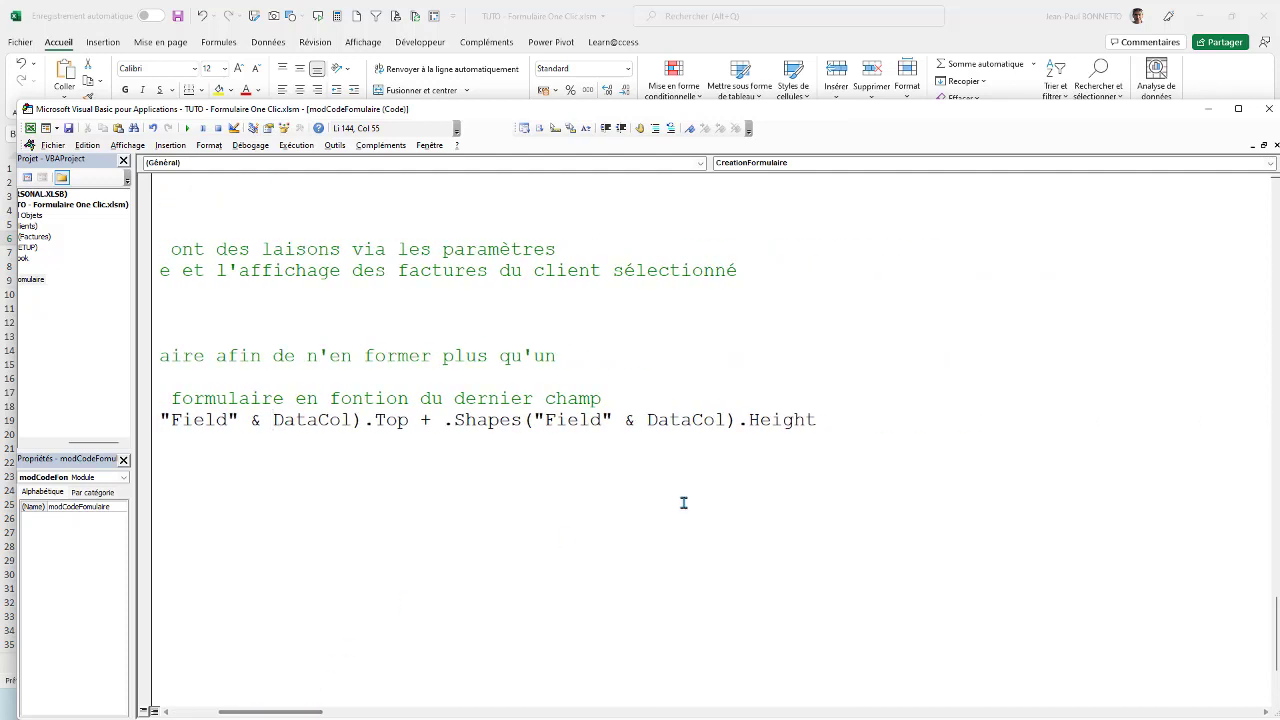
{"action": "left_click", "coordinate": [896, 427]}
{"action": "left_click_drag", "start_coordinate": [326, 713], "coordinate": [245, 714]}
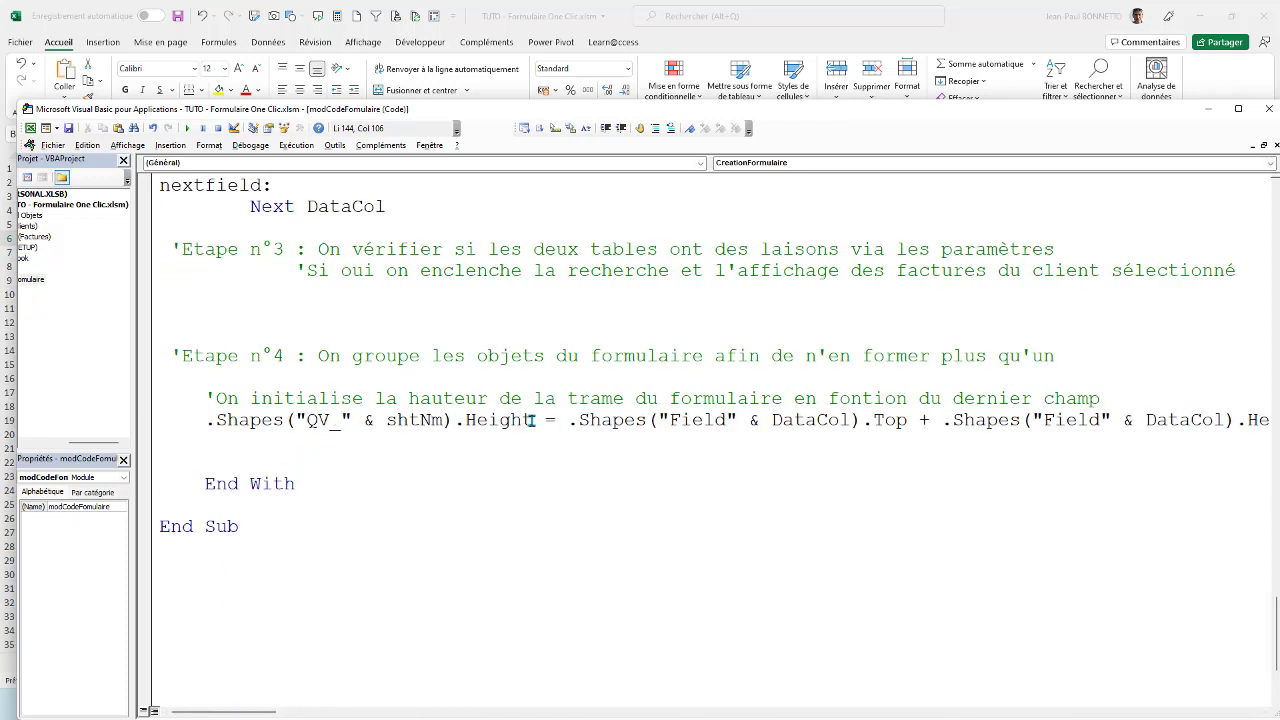
{"action": "left_click_drag", "start_coordinate": [453, 420], "coordinate": [208, 420]}
{"action": "key", "text": "ctrl+c"}
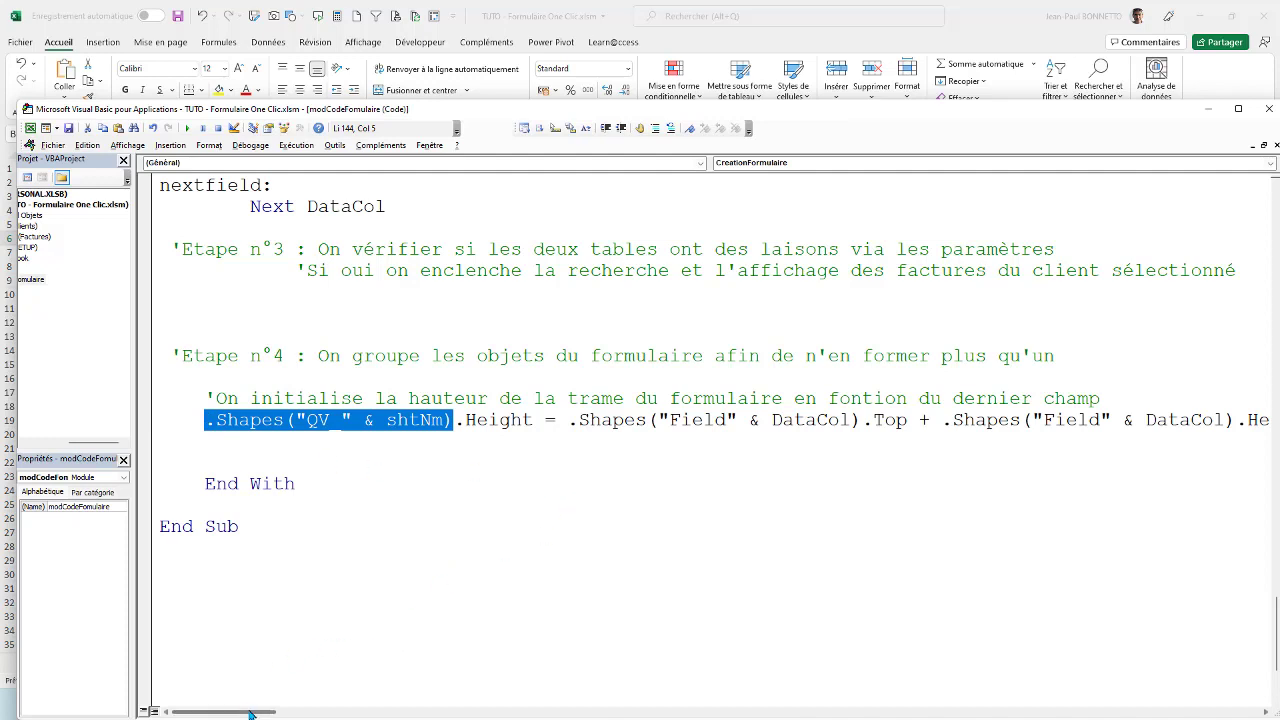
{"action": "left_click_drag", "start_coordinate": [257, 711], "coordinate": [331, 709]}
{"action": "left_click", "coordinate": [578, 421]}
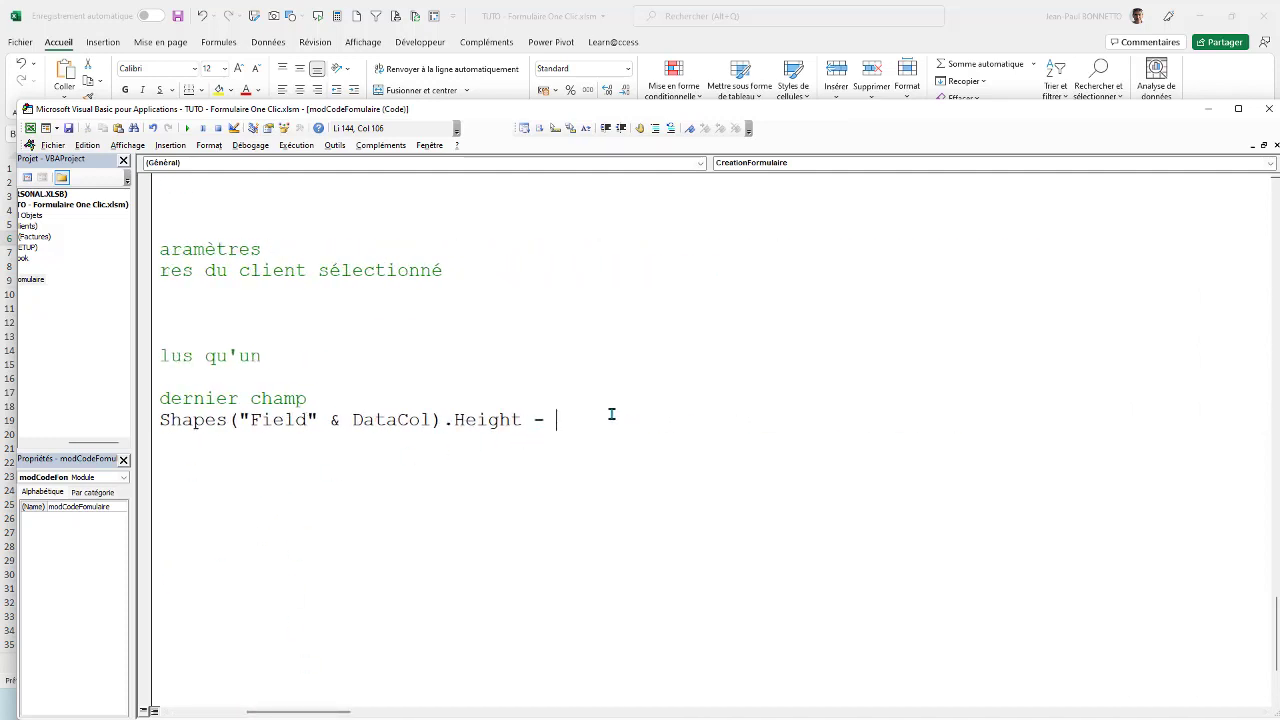
{"action": "key", "text": "ctrl+v"}
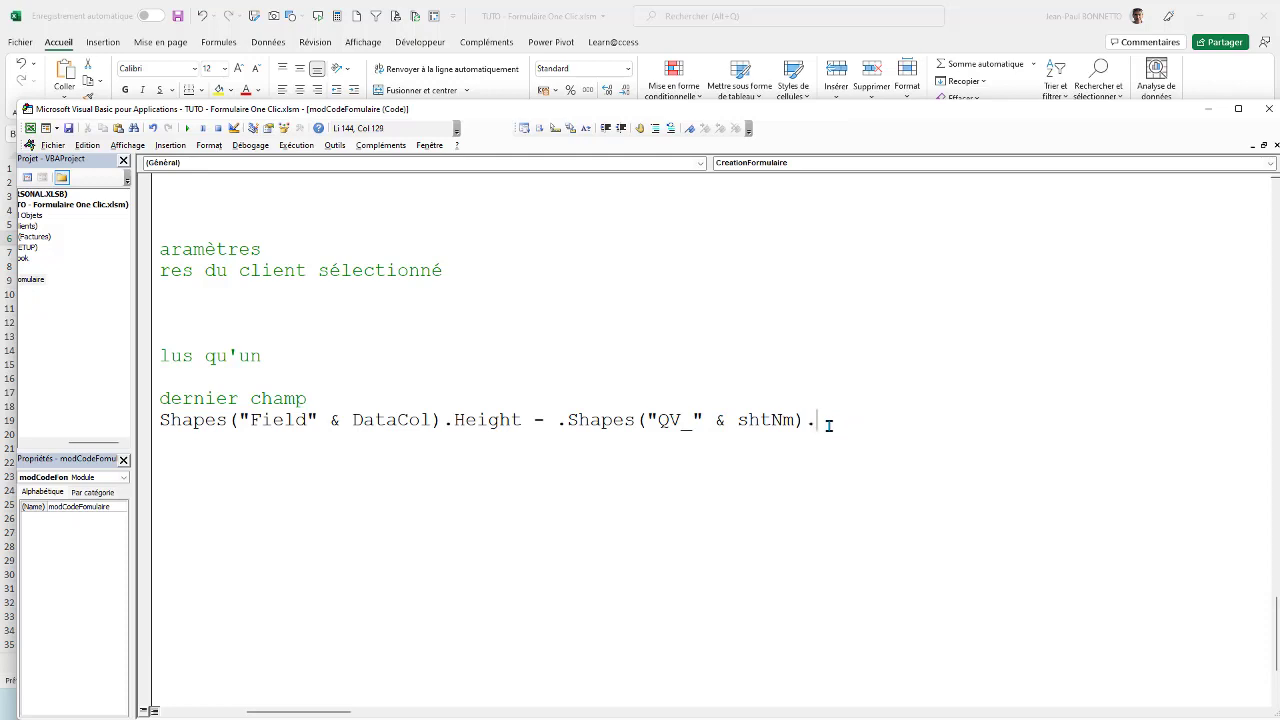
{"action": "type", "text": "op + "}
{"action": "type", "text": "20"}
{"action": "left_click", "coordinate": [808, 350]}
{"action": "left_click", "coordinate": [912, 422]}
{"action": "left_click", "coordinate": [609, 491]}
{"action": "key", "text": "shift+Up"}
{"action": "left_click", "coordinate": [228, 445]}
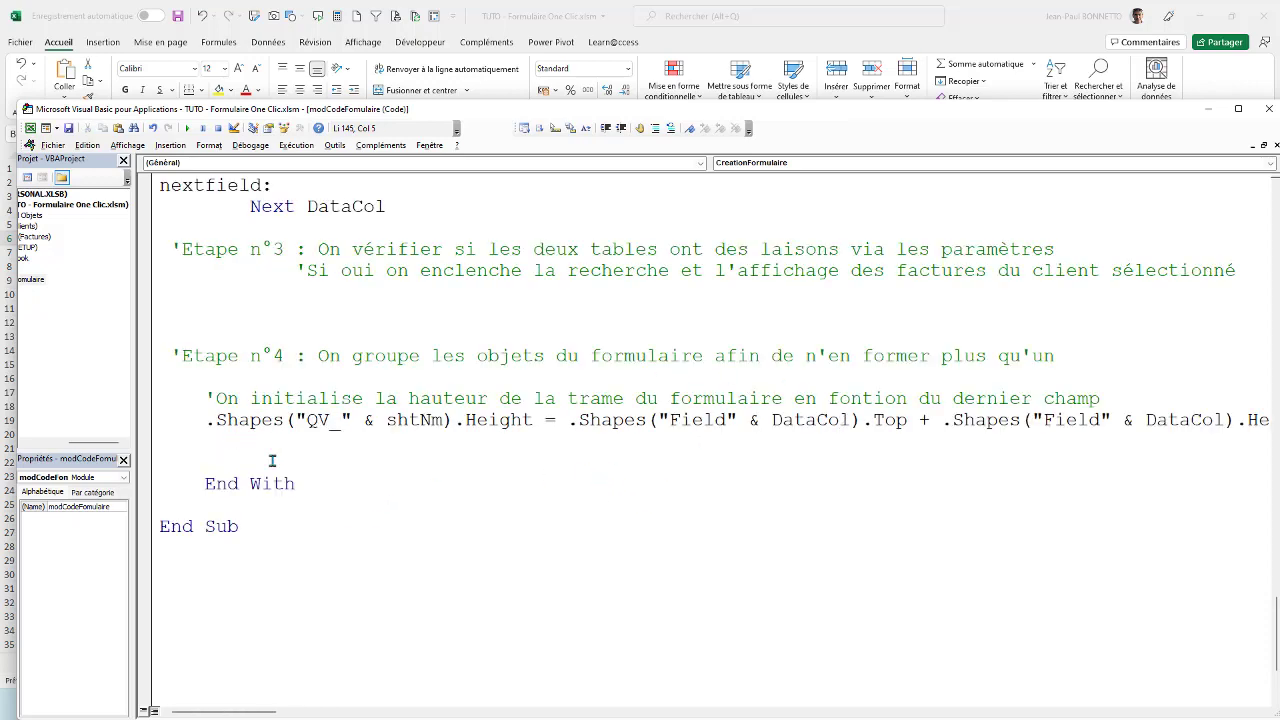
Add the comment 'On place le bouton Fermer en haut et à droit du formulaire avec un retrait' above End With.
{"action": "key", "text": "Return"}
{"action": "type", "text": "O"}
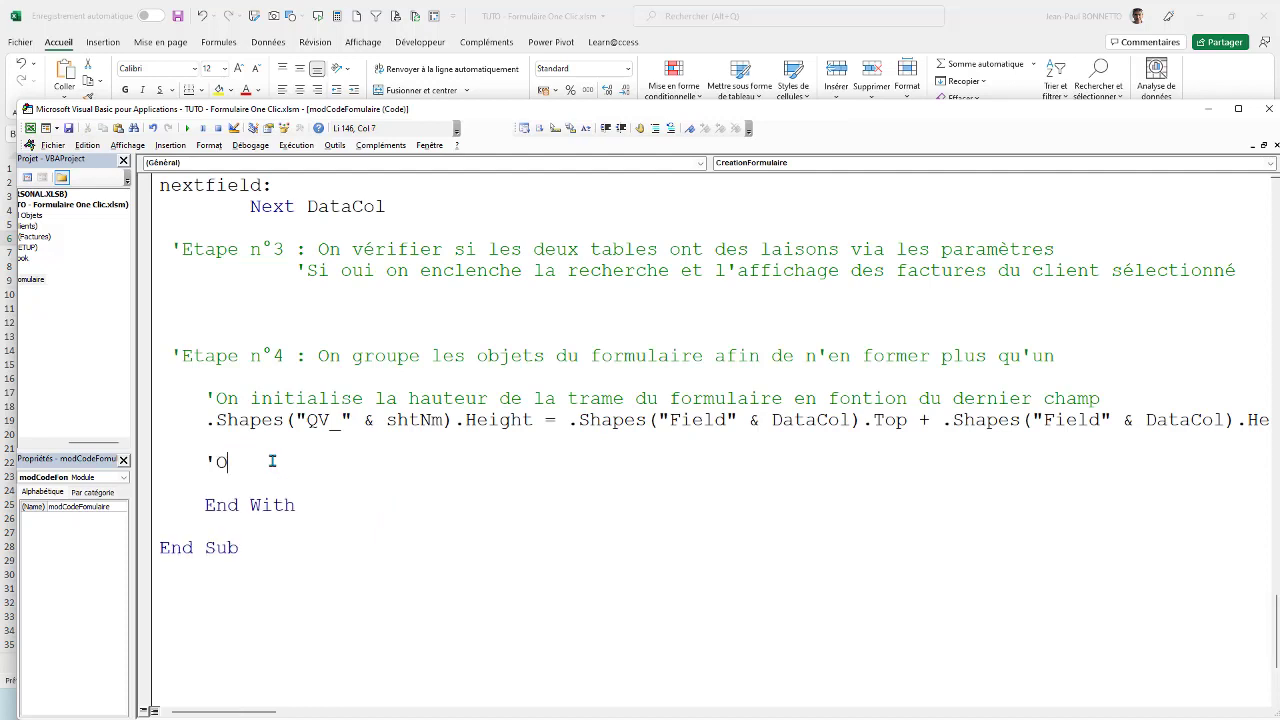
{"action": "type", "text": "n place "}
{"action": "type", "text": "le bou"}
{"action": "type", "text": "ton Fer"}
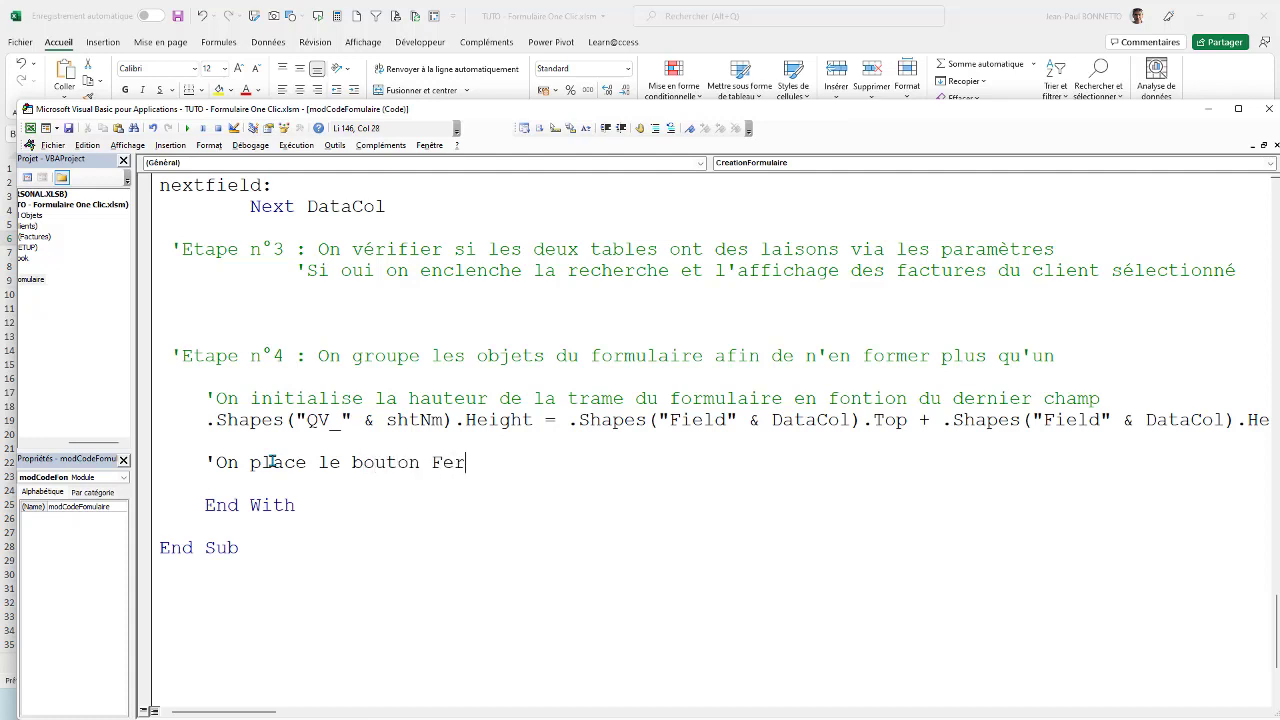
{"action": "type", "text": "mer en "}
{"action": "type", "text": "haut e "}
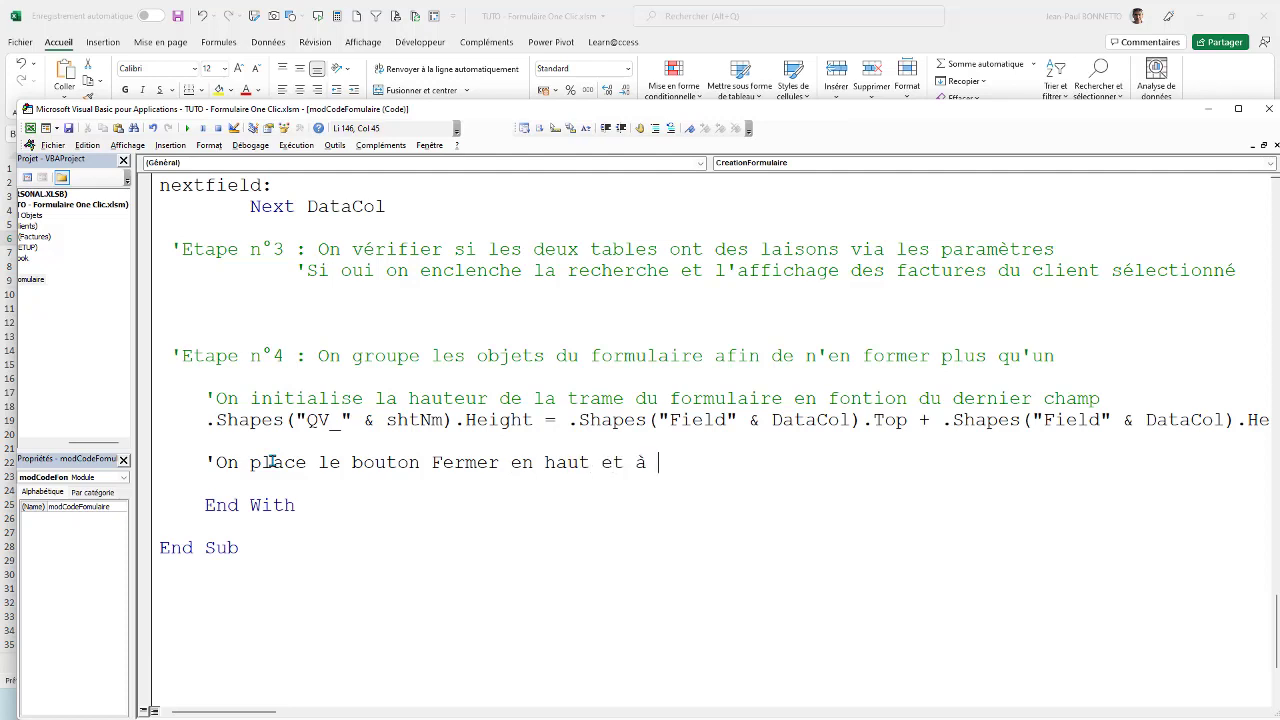
{"action": "type", "text": "droit"}
{"action": "type", "text": "u formua"}
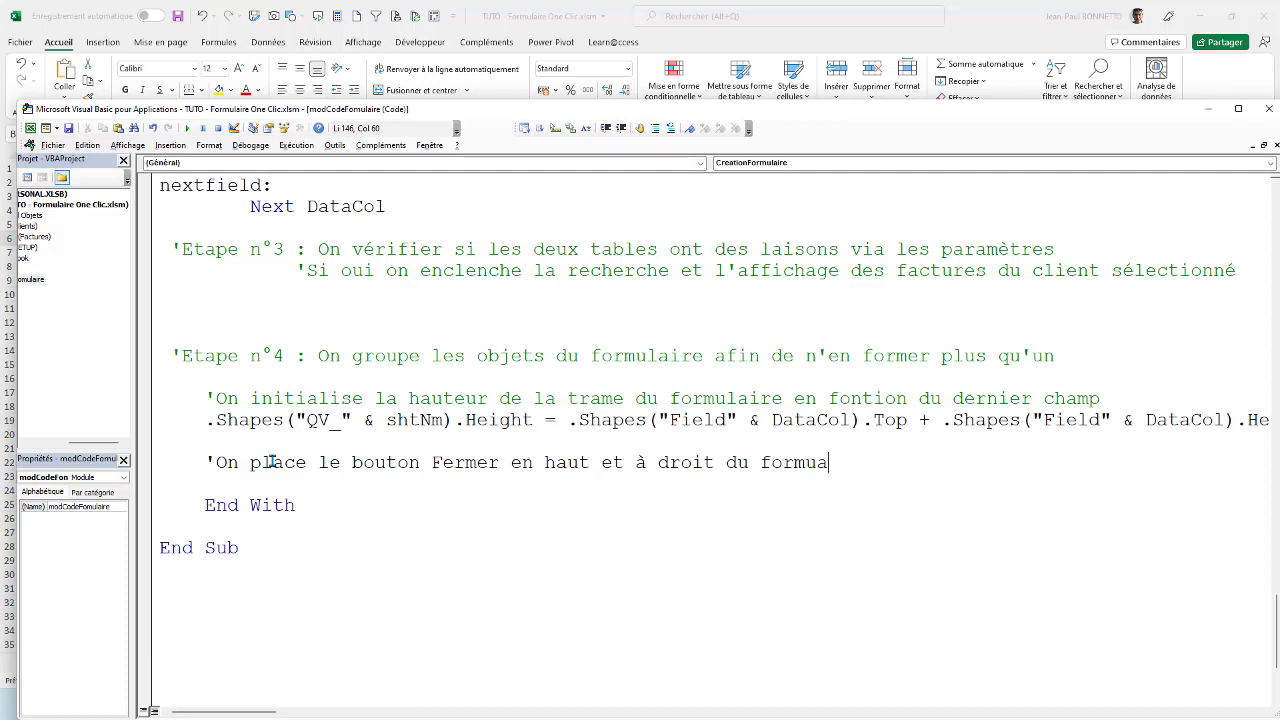
{"action": "key", "text": "BackSpace"}
{"action": "type", "text": "la"}
{"action": "type", "text": "ire ae"}
{"action": "key", "text": "BackSpace"}
{"action": "type", "text": "v"}
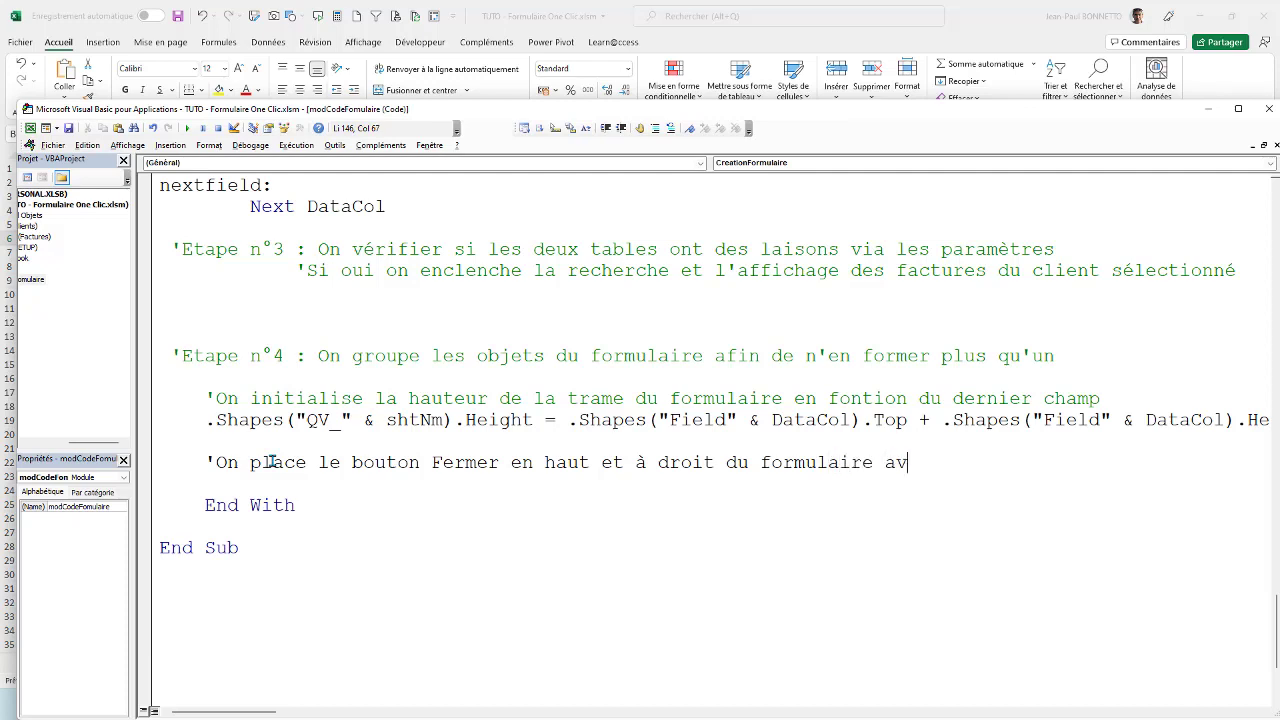
{"action": "type", "text": "ec un ret"}
{"action": "type", "text": "rait"}
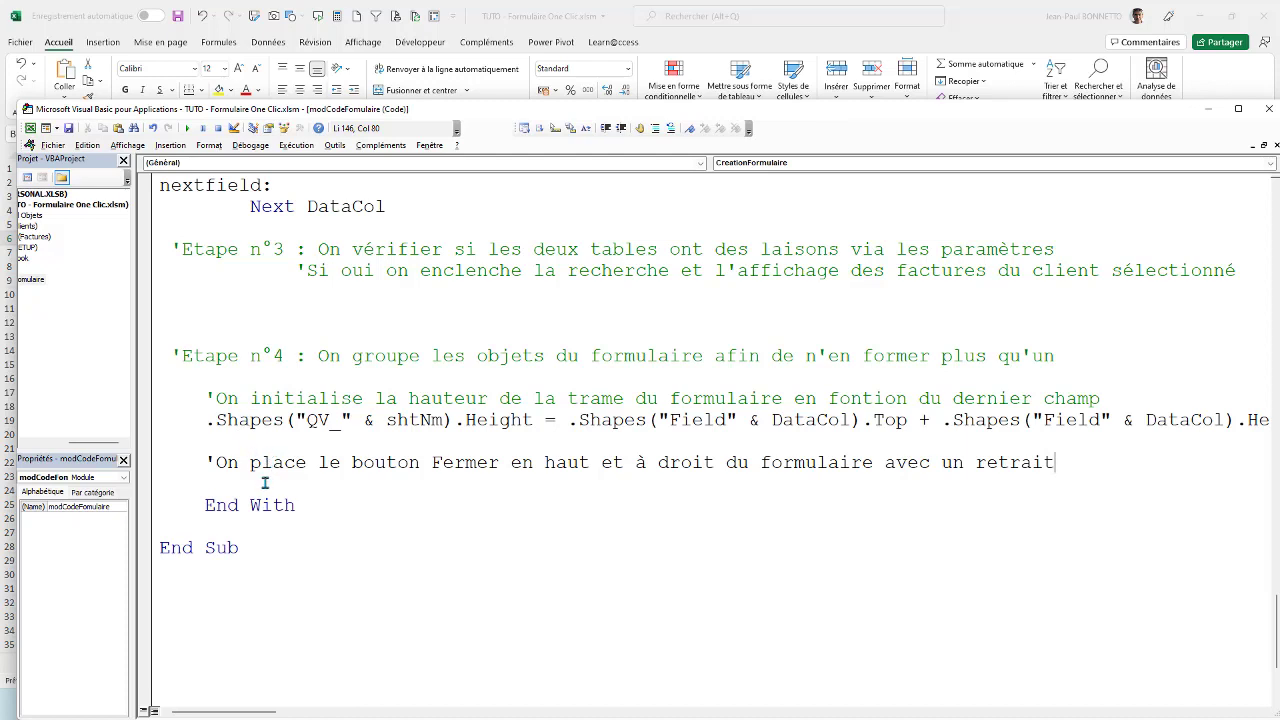
{"action": "left_click", "coordinate": [284, 483]}
{"action": "key", "text": "Return"}
{"action": "key", "text": "Return"}
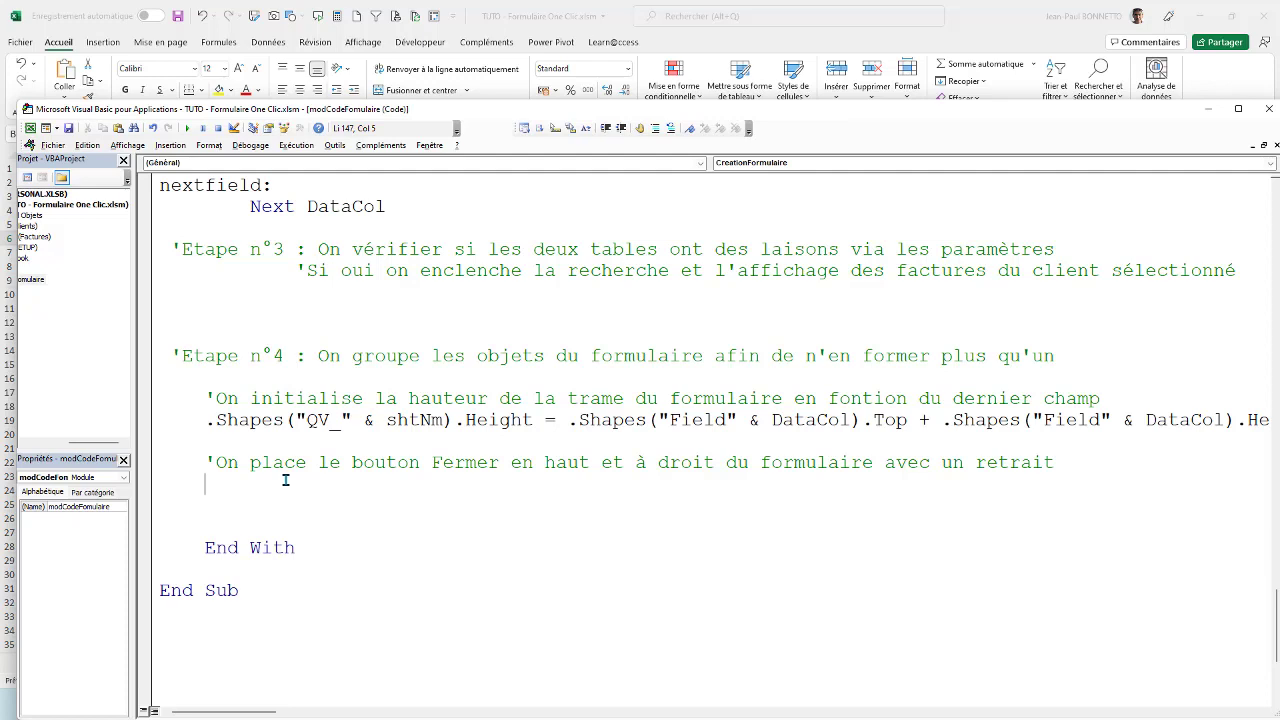
{"action": "scroll", "coordinate": [366, 443], "scroll_direction": "up", "scroll_amount": 4}
{"action": "scroll", "coordinate": [366, 443], "scroll_direction": "up", "scroll_amount": 6}
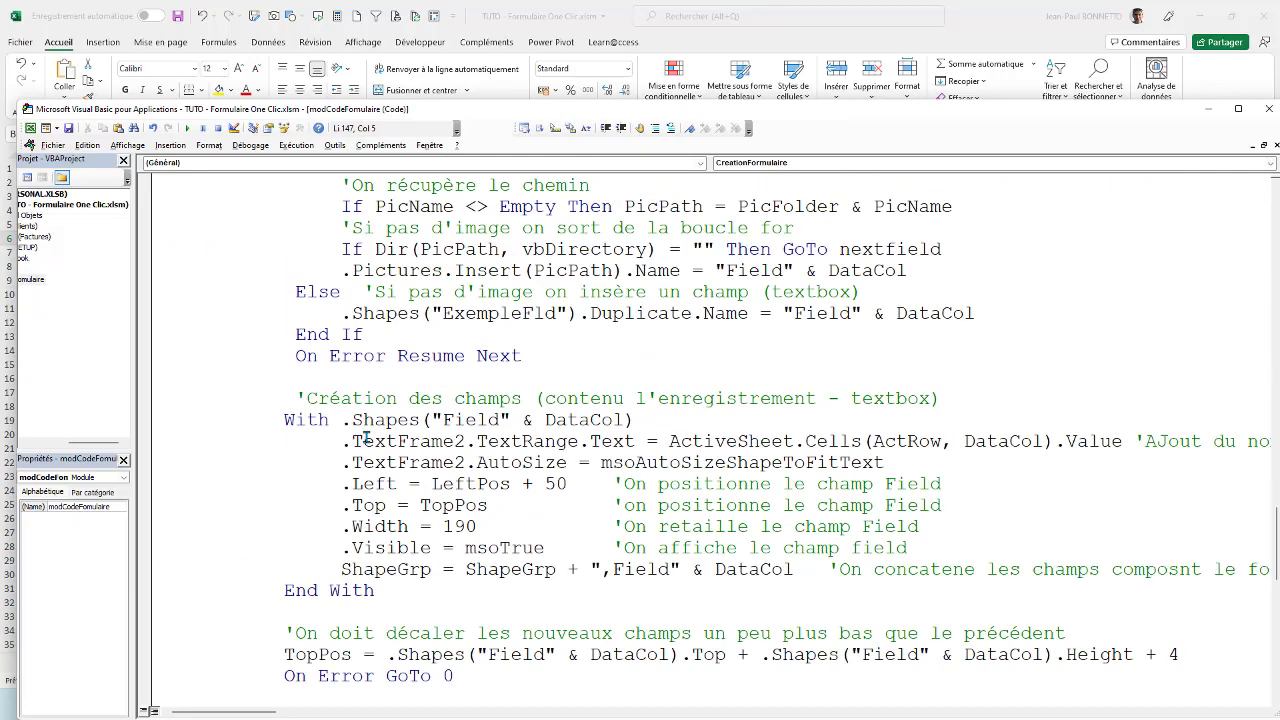
{"action": "scroll", "coordinate": [366, 440], "scroll_direction": "up", "scroll_amount": 2}
{"action": "scroll", "coordinate": [365, 435], "scroll_direction": "up", "scroll_amount": 3}
{"action": "scroll", "coordinate": [365, 435], "scroll_direction": "up", "scroll_amount": 6}
{"action": "scroll", "coordinate": [365, 435], "scroll_direction": "up", "scroll_amount": 1}
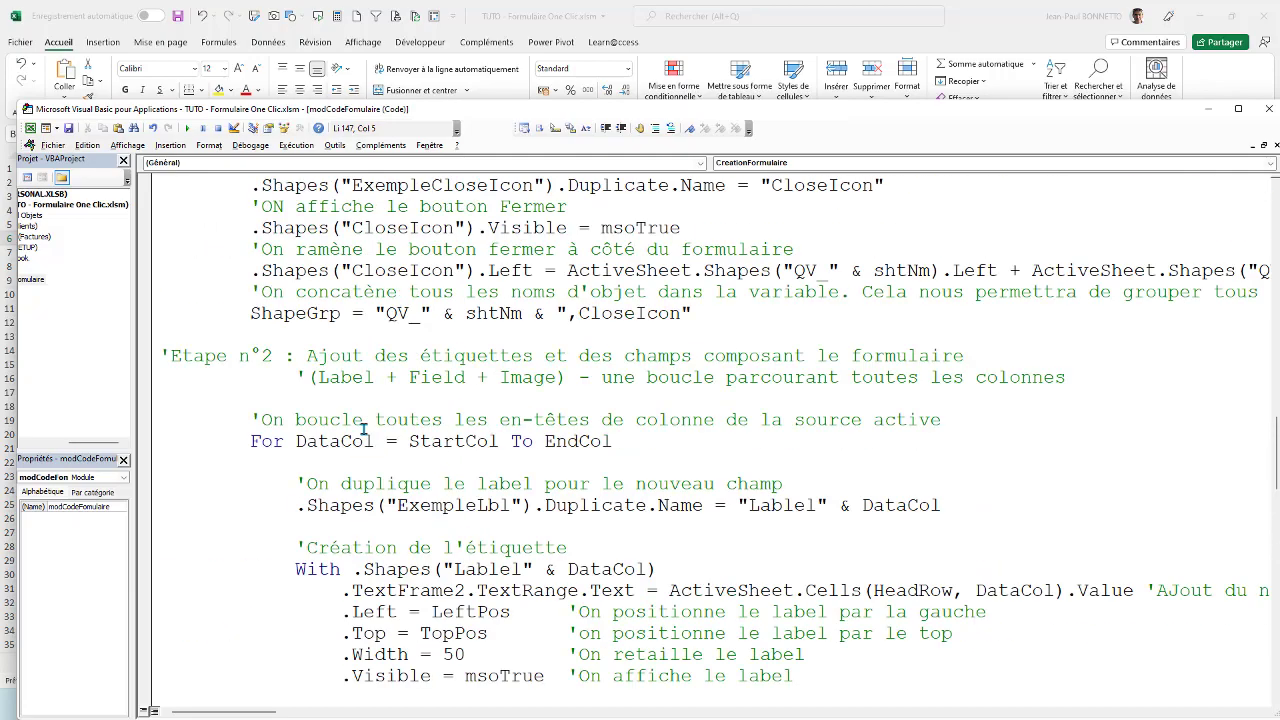
{"action": "scroll", "coordinate": [474, 433], "scroll_direction": "up", "scroll_amount": 5}
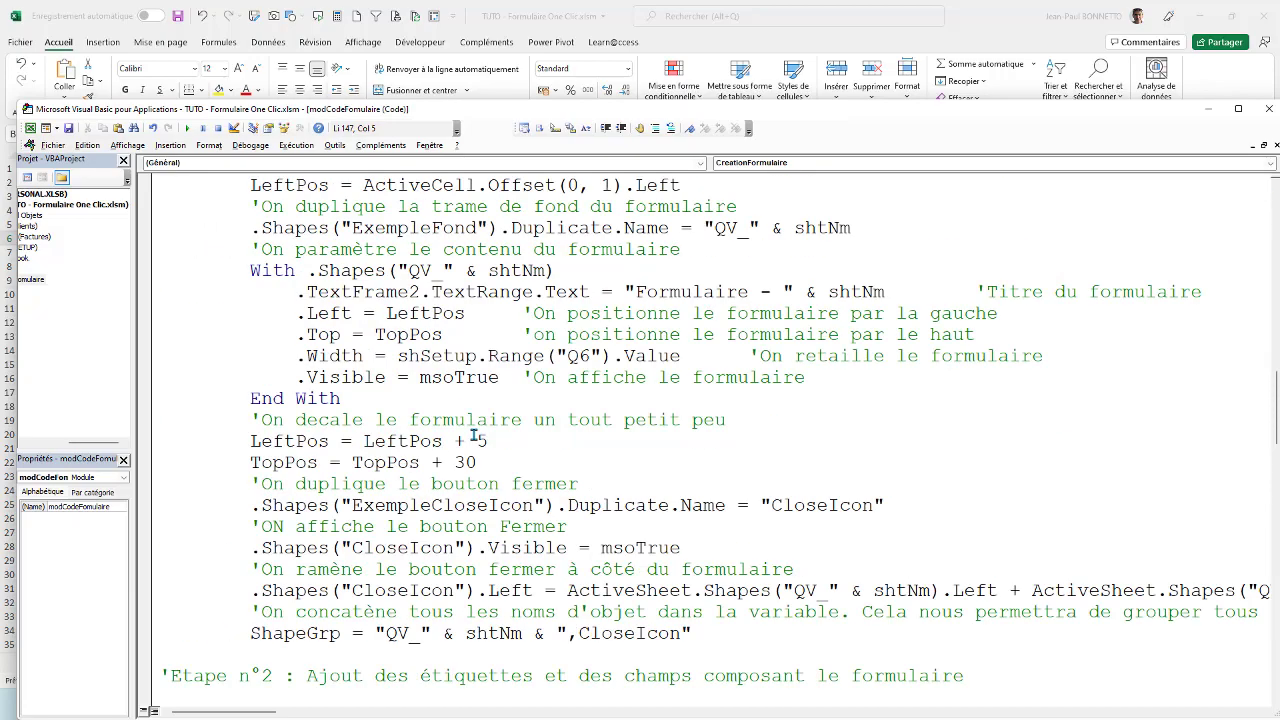
{"action": "scroll", "coordinate": [474, 437], "scroll_direction": "up", "scroll_amount": 2}
{"action": "scroll", "coordinate": [474, 437], "scroll_direction": "up", "scroll_amount": 3}
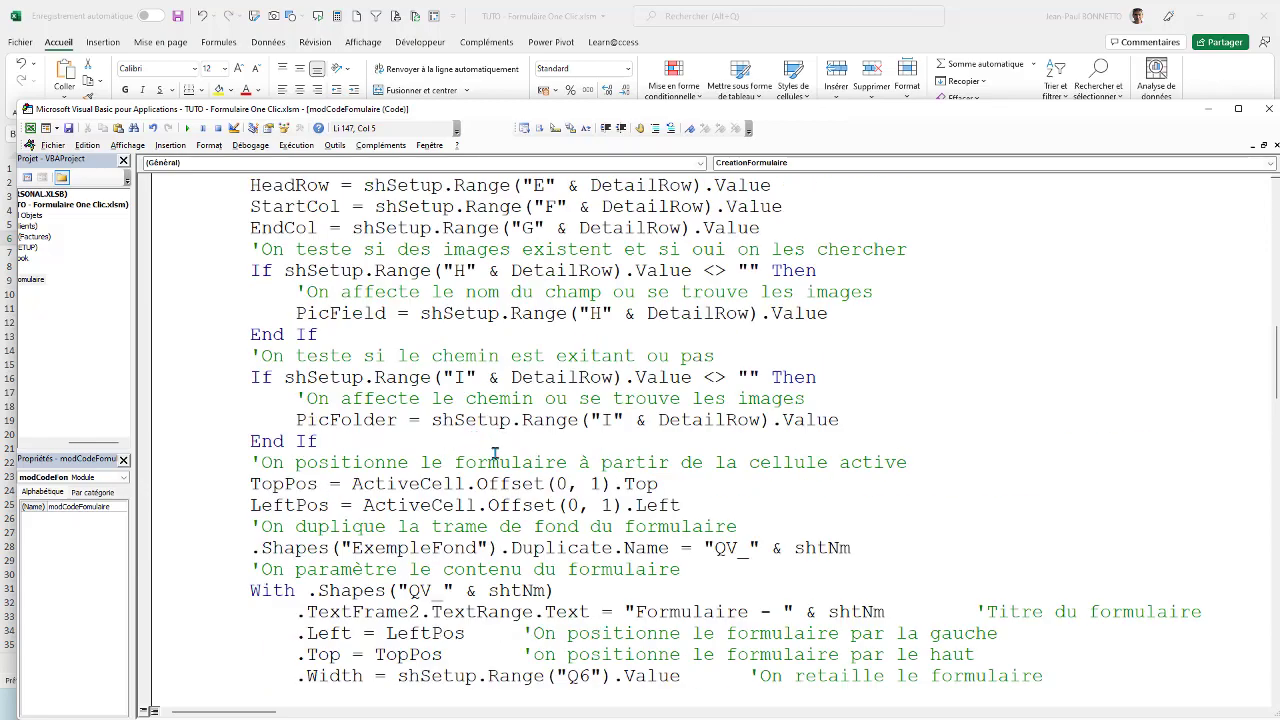
{"action": "scroll", "coordinate": [494, 453], "scroll_direction": "up", "scroll_amount": 3}
{"action": "scroll", "coordinate": [494, 453], "scroll_direction": "up", "scroll_amount": 2}
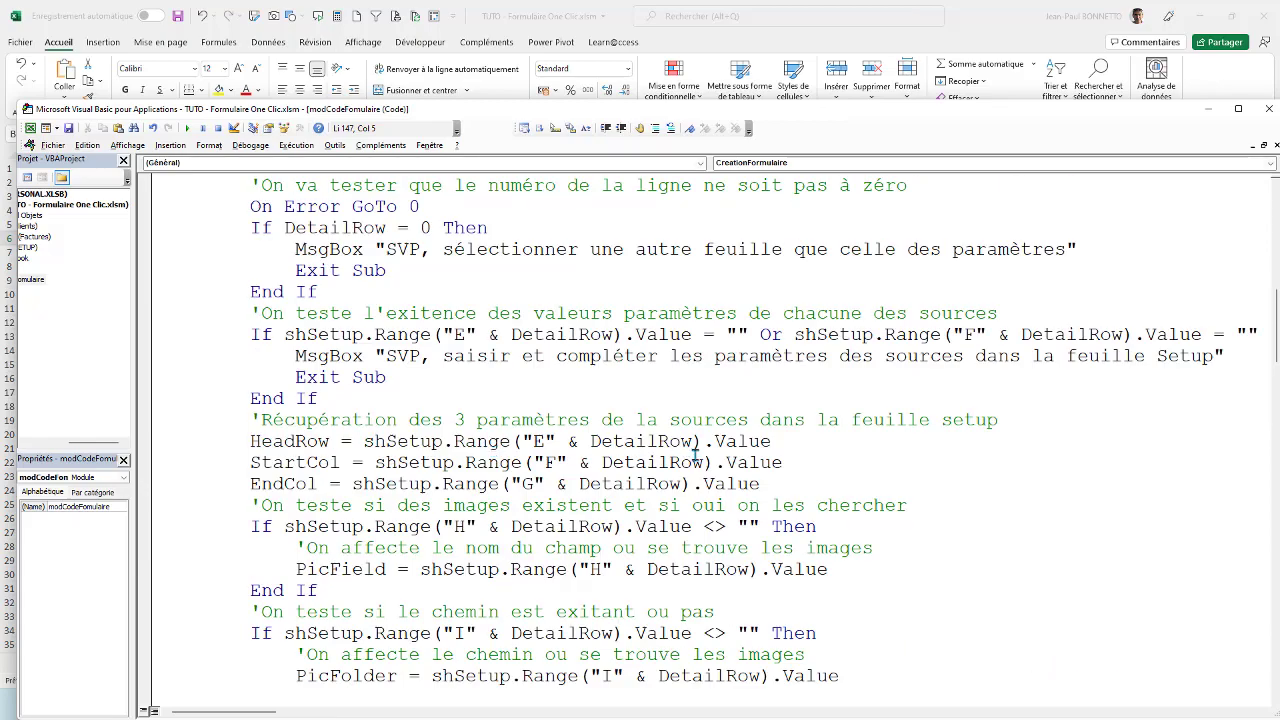
{"action": "scroll", "coordinate": [608, 449], "scroll_direction": "up", "scroll_amount": 1}
{"action": "scroll", "coordinate": [608, 449], "scroll_direction": "up", "scroll_amount": 3}
{"action": "scroll", "coordinate": [605, 449], "scroll_direction": "up", "scroll_amount": 1}
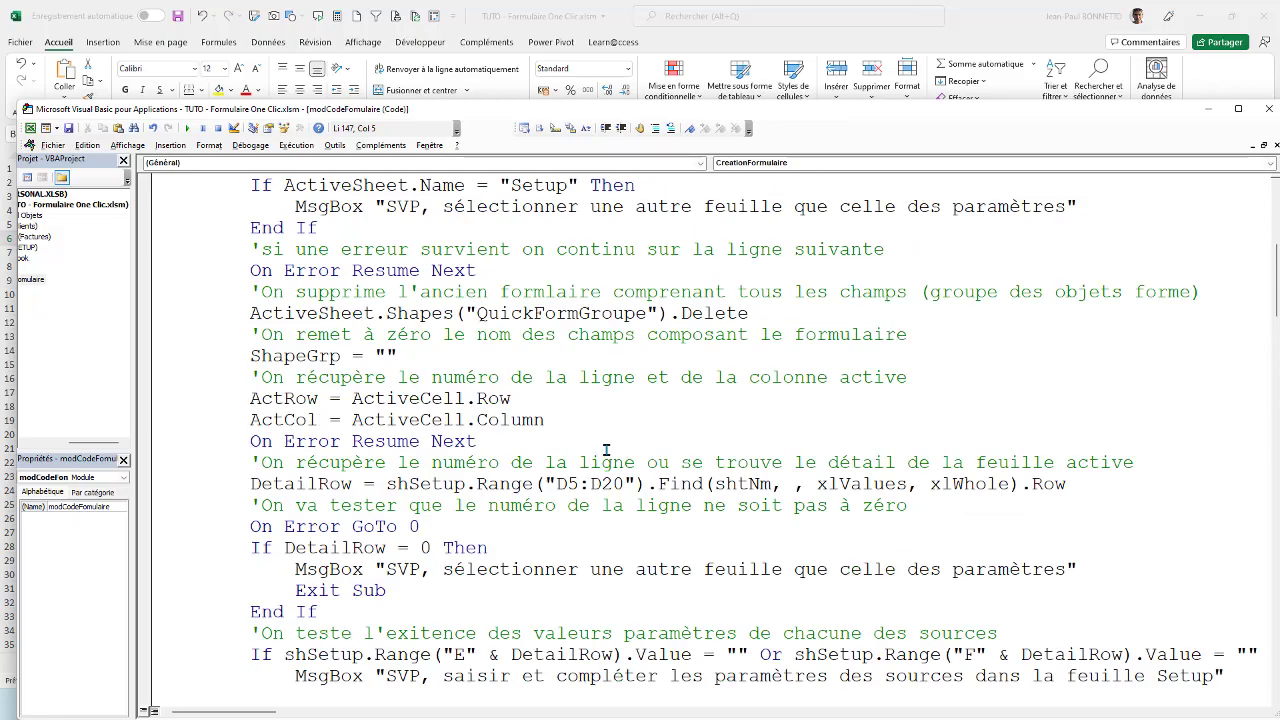
{"action": "scroll", "coordinate": [604, 450], "scroll_direction": "up", "scroll_amount": 3}
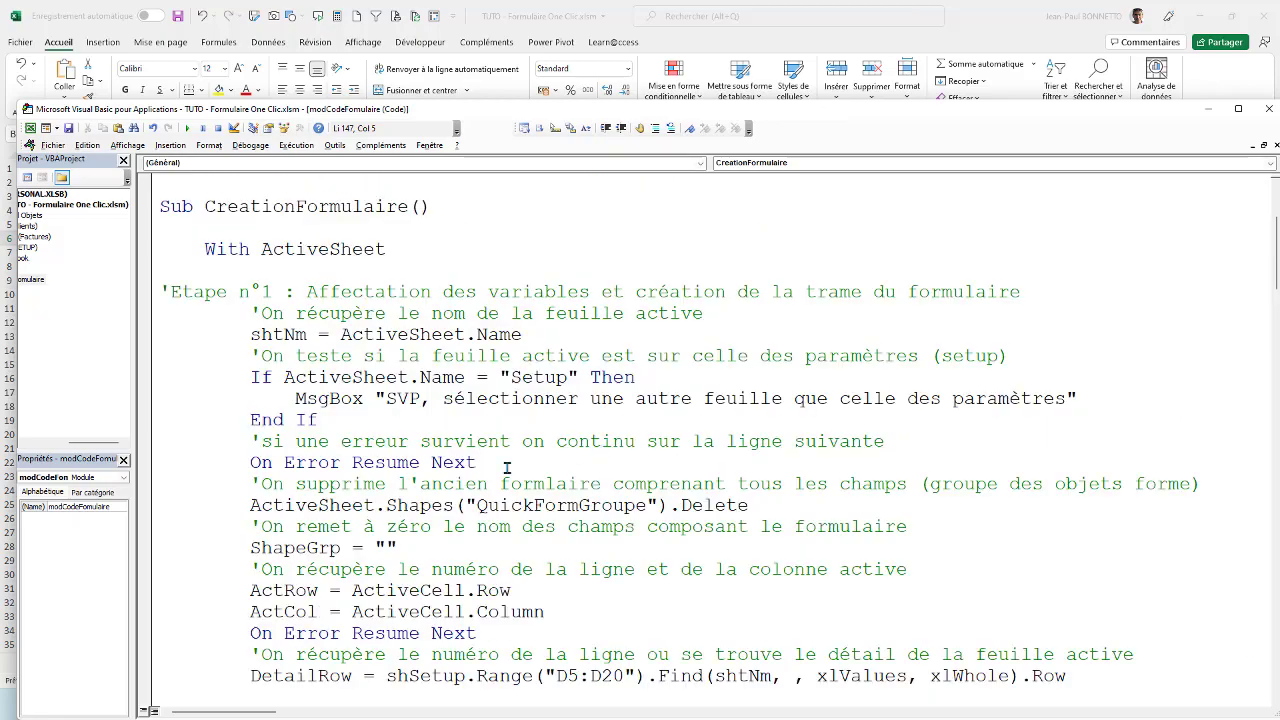
{"action": "scroll", "coordinate": [490, 470], "scroll_direction": "down", "scroll_amount": 3}
{"action": "scroll", "coordinate": [375, 483], "scroll_direction": "down", "scroll_amount": 2}
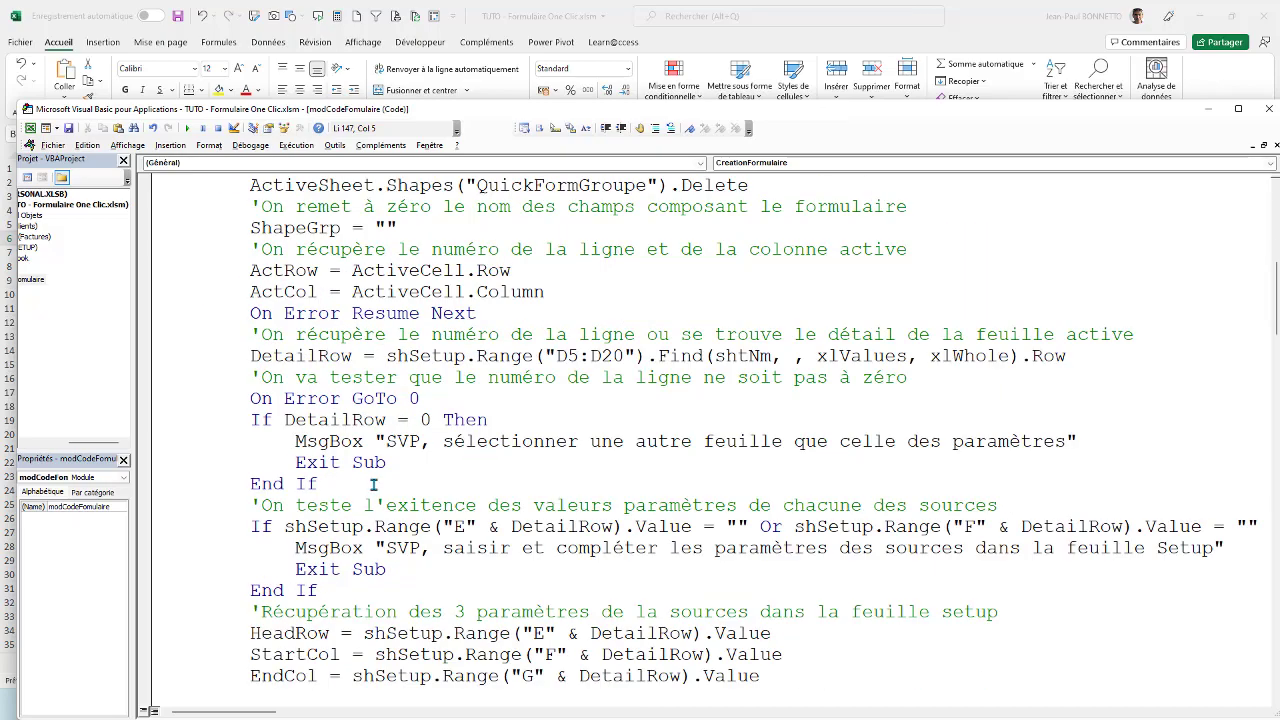
{"action": "scroll", "coordinate": [321, 517], "scroll_direction": "down", "scroll_amount": 2}
{"action": "scroll", "coordinate": [321, 517], "scroll_direction": "down", "scroll_amount": 1}
{"action": "scroll", "coordinate": [321, 517], "scroll_direction": "down", "scroll_amount": 1}
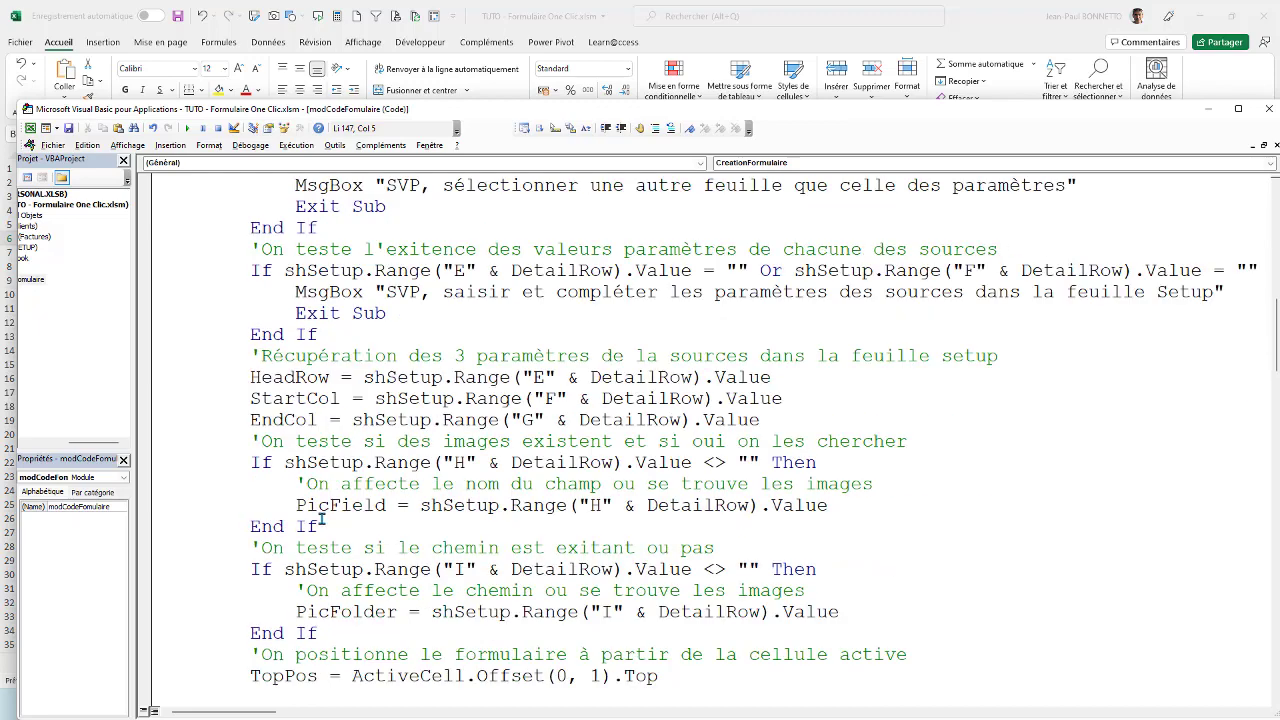
{"action": "scroll", "coordinate": [483, 500], "scroll_direction": "down", "scroll_amount": 2}
{"action": "scroll", "coordinate": [483, 500], "scroll_direction": "down", "scroll_amount": 1}
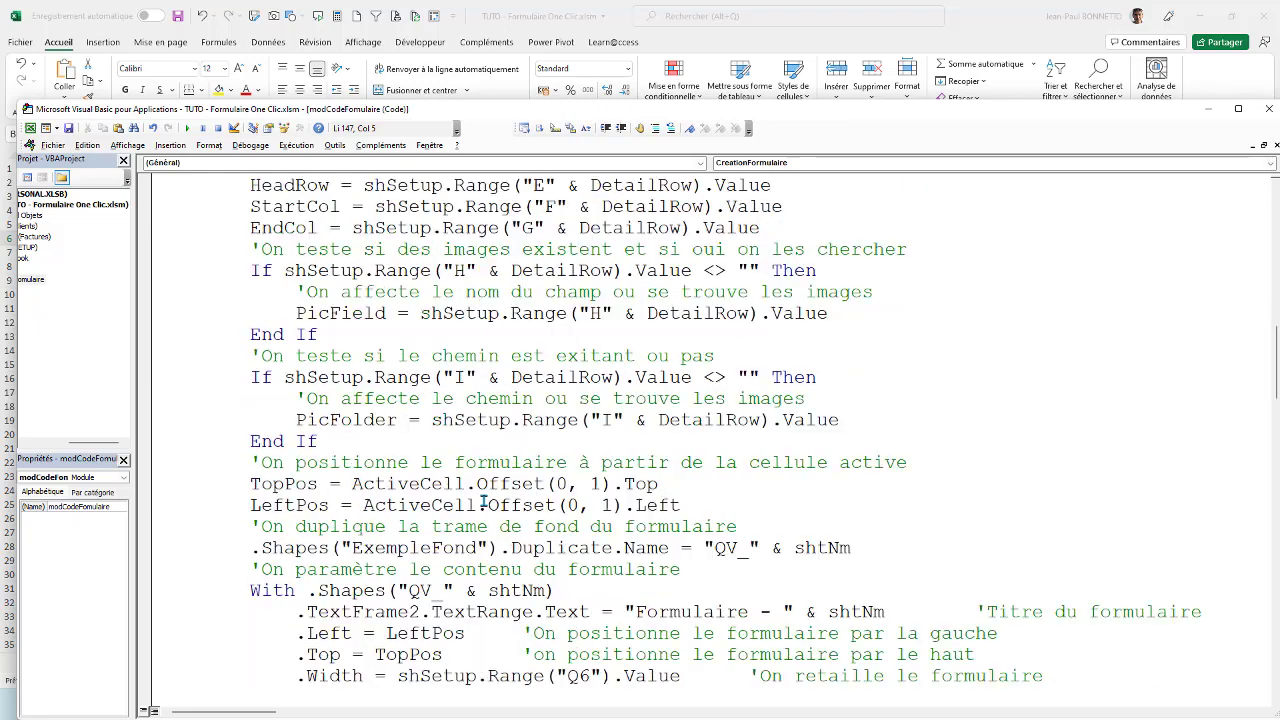
{"action": "scroll", "coordinate": [610, 480], "scroll_direction": "down", "scroll_amount": 2}
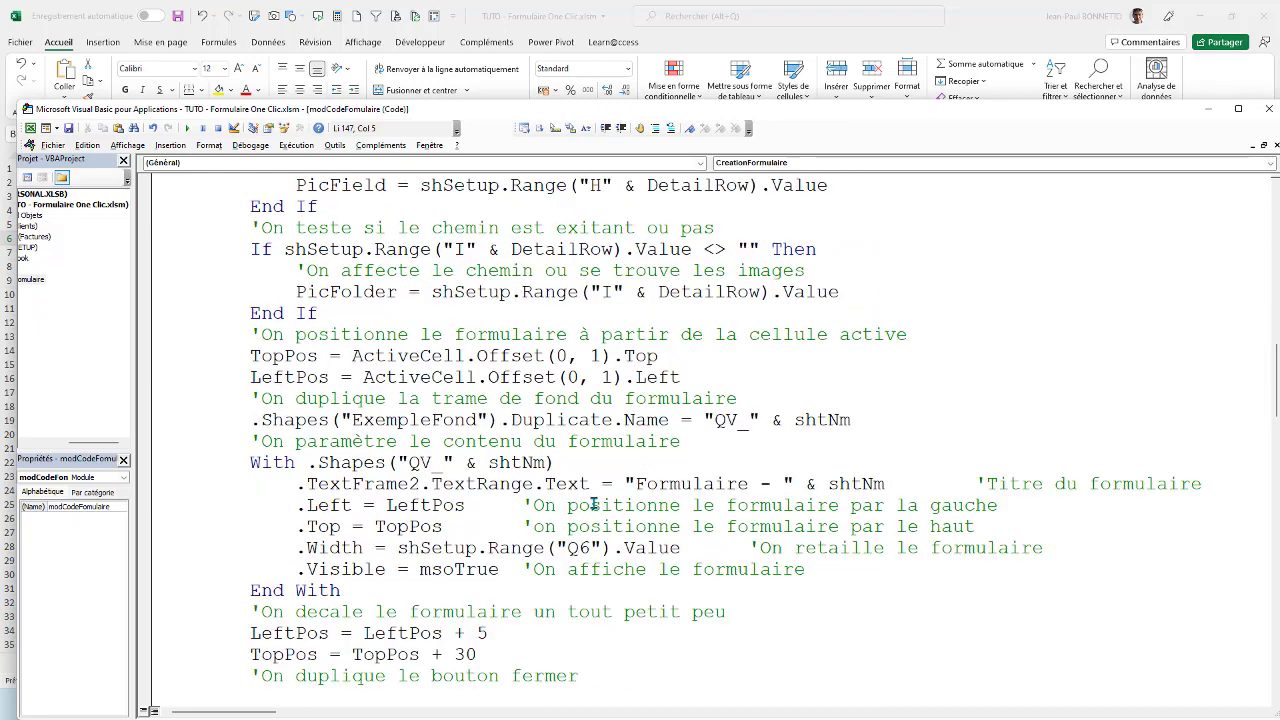
{"action": "scroll", "coordinate": [560, 459], "scroll_direction": "down", "scroll_amount": 2}
{"action": "scroll", "coordinate": [541, 465], "scroll_direction": "down", "scroll_amount": 1}
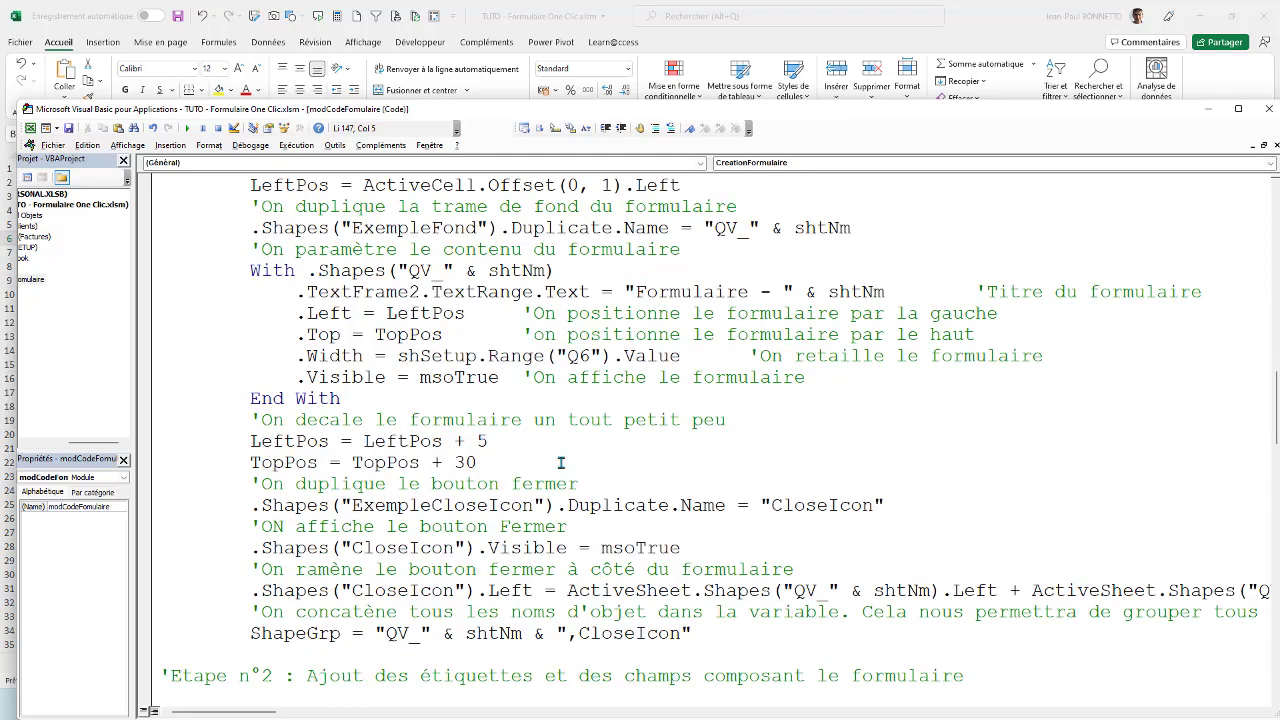
{"action": "scroll", "coordinate": [521, 428], "scroll_direction": "down", "scroll_amount": 1}
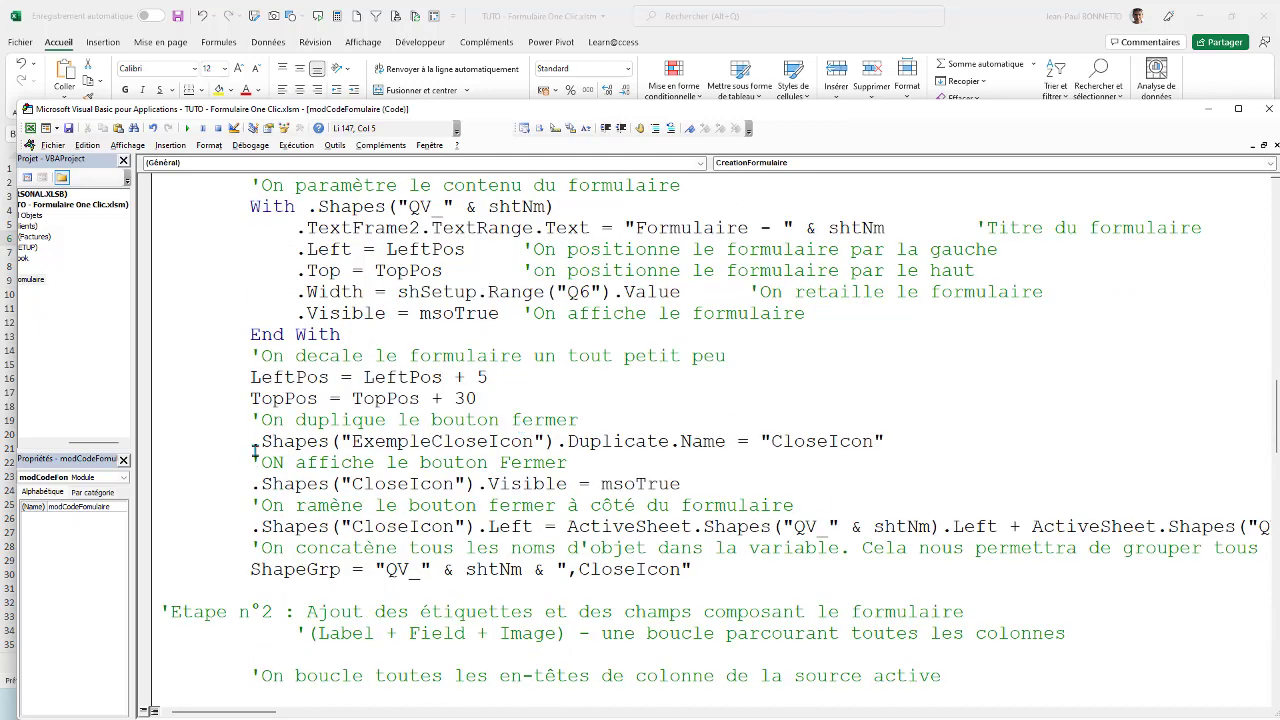
{"action": "left_click_drag", "start_coordinate": [240, 441], "coordinate": [351, 441]}
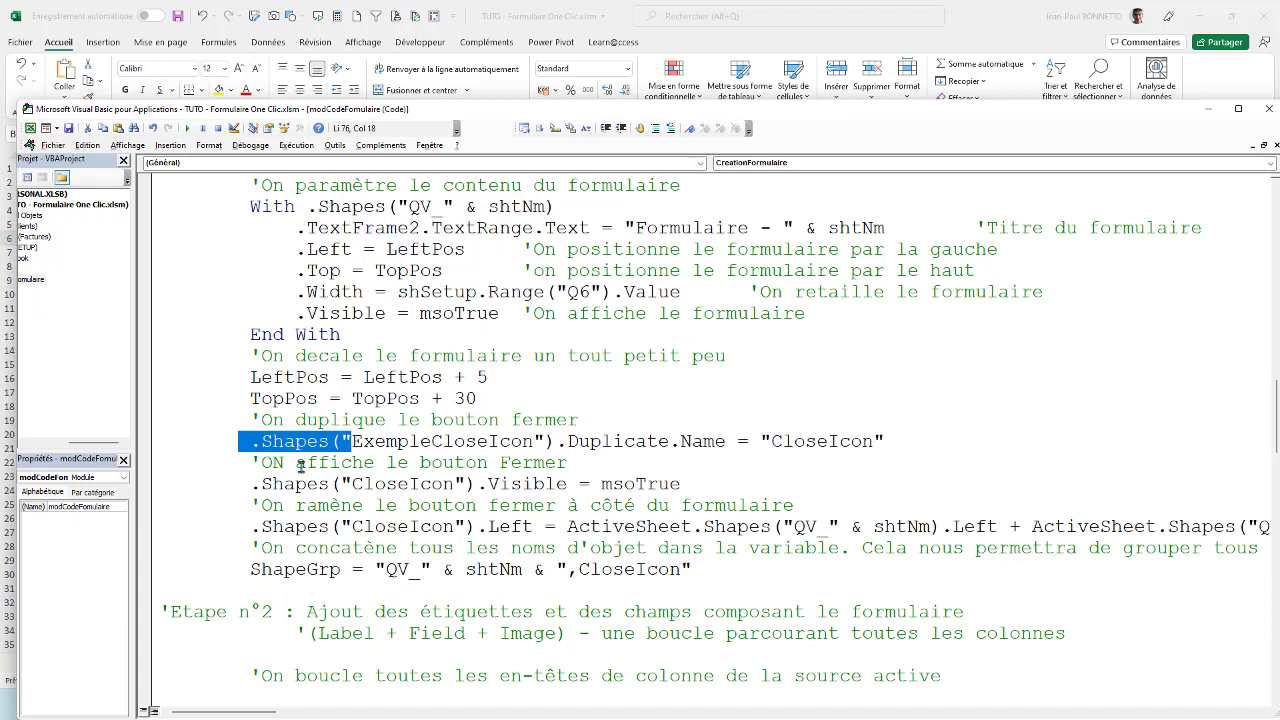
{"action": "left_click_drag", "start_coordinate": [250, 484], "coordinate": [475, 484]}
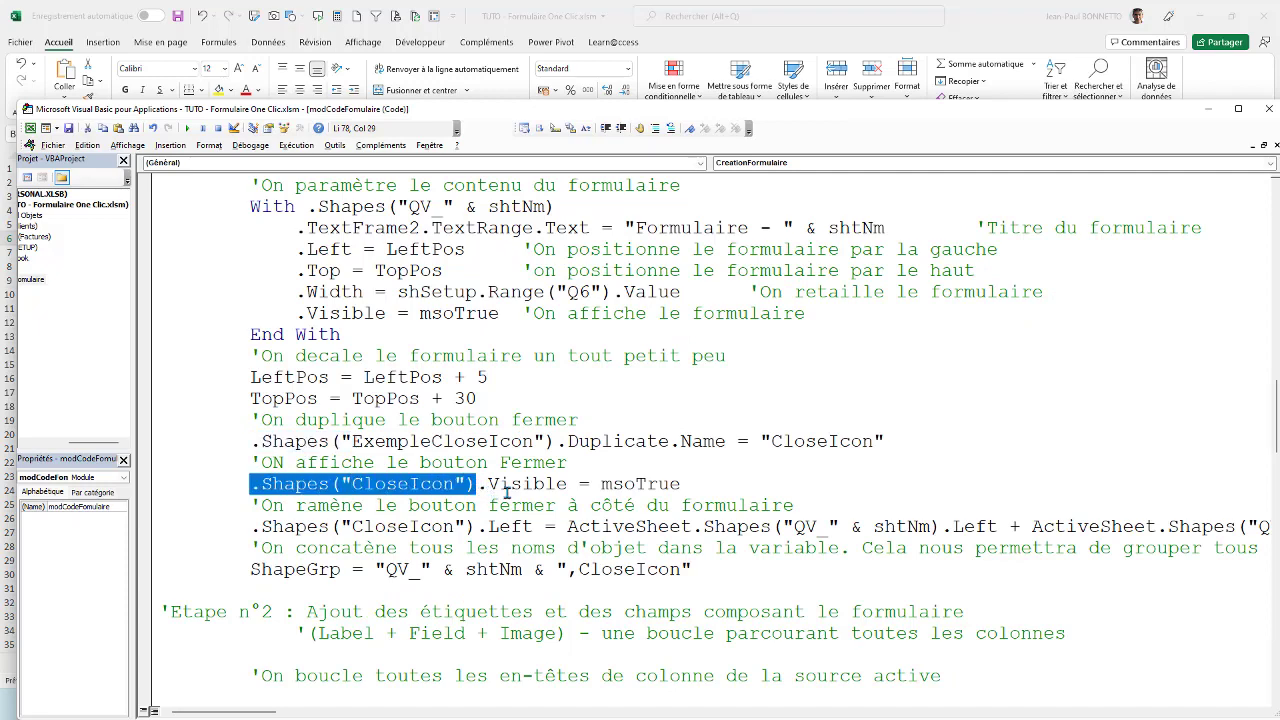
{"action": "scroll", "coordinate": [507, 490], "scroll_direction": "down", "scroll_amount": 5}
{"action": "scroll", "coordinate": [420, 487], "scroll_direction": "down", "scroll_amount": 6}
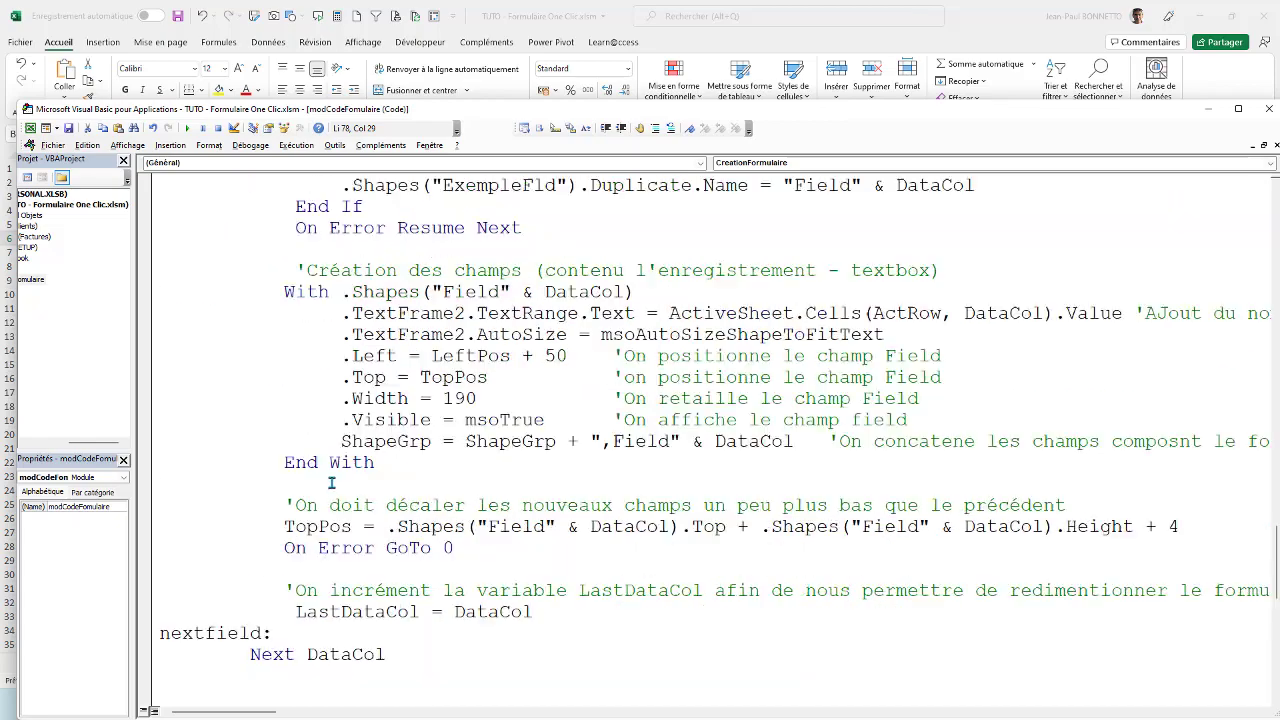
{"action": "scroll", "coordinate": [325, 484], "scroll_direction": "down", "scroll_amount": 6}
{"action": "scroll", "coordinate": [325, 484], "scroll_direction": "down", "scroll_amount": 5}
Add a With .Shapes("CloseIcon") … End With block under the close-button comment.
{"action": "left_click", "coordinate": [244, 258]}
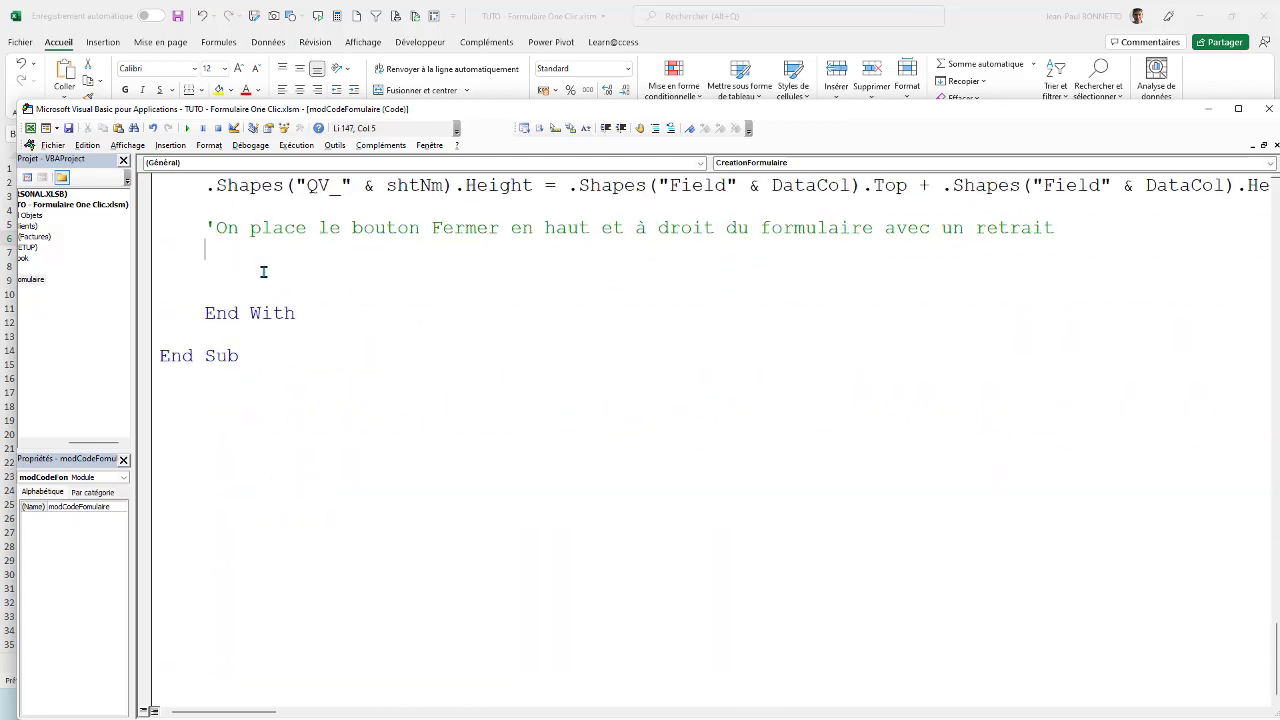
{"action": "scroll", "coordinate": [290, 300], "scroll_direction": "up", "scroll_amount": 2}
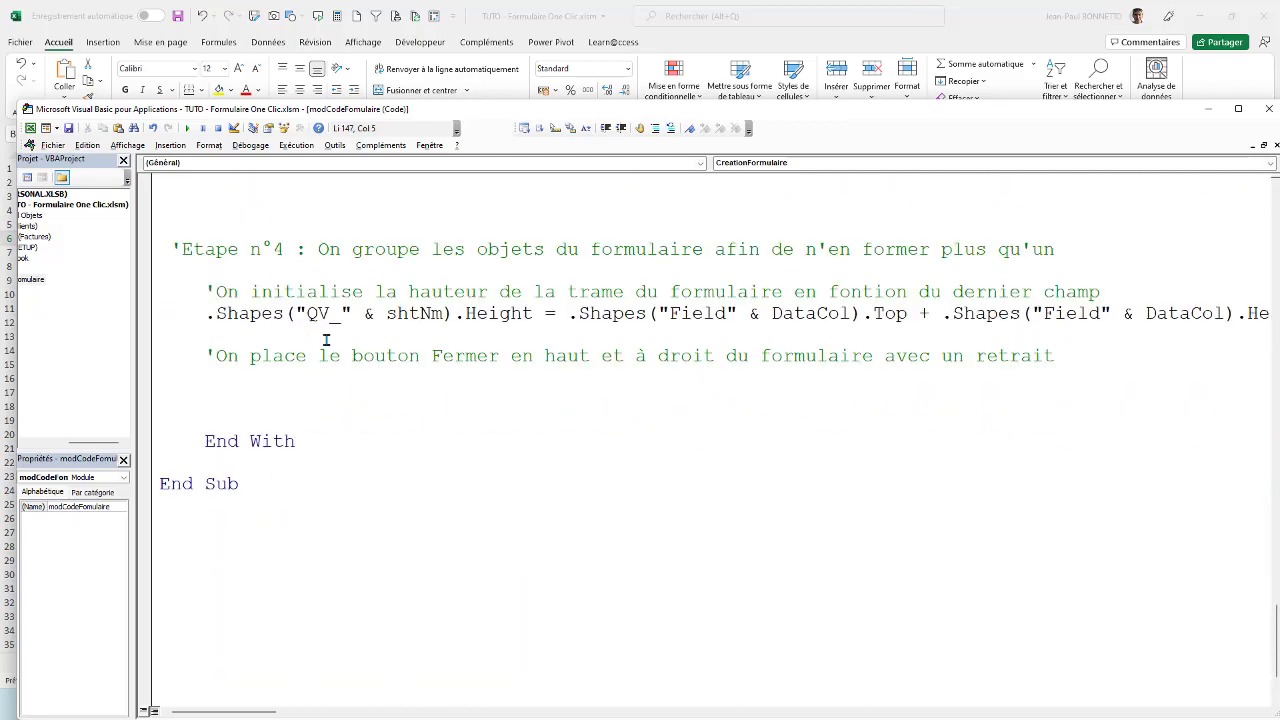
{"action": "type", "text": "W"}
{"action": "type", "text": "ith "}
{"action": "type", "text": ".Shapes(\"CloseIcon\")"}
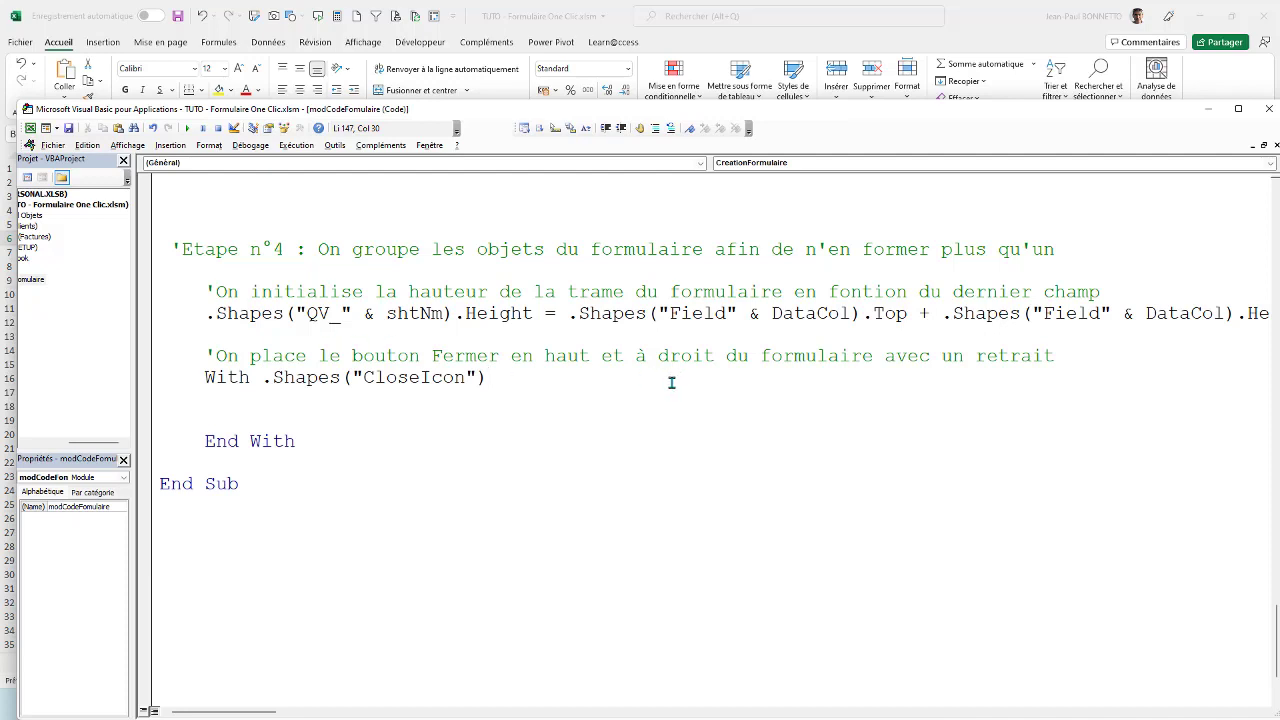
{"action": "key", "text": "Return"}
{"action": "key", "text": "Return"}
{"action": "key", "text": "Return"}
{"action": "type", "text": "end "}
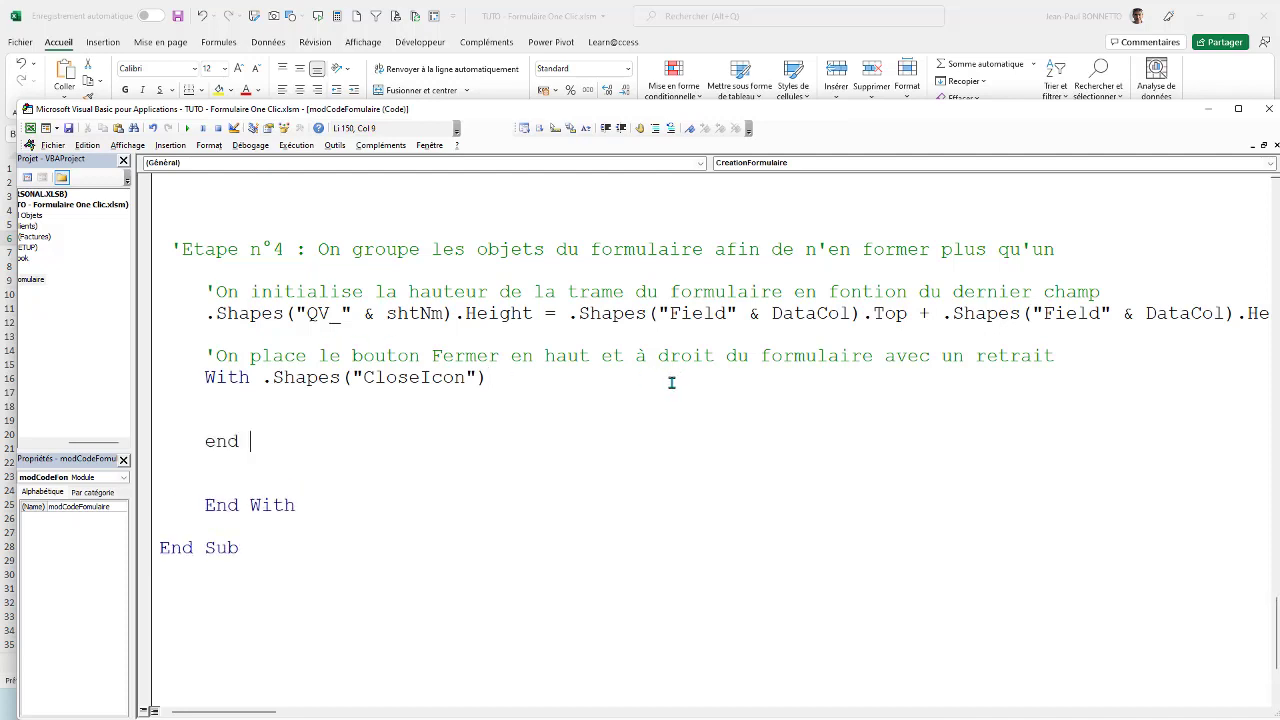
{"action": "type", "text": "wi"}
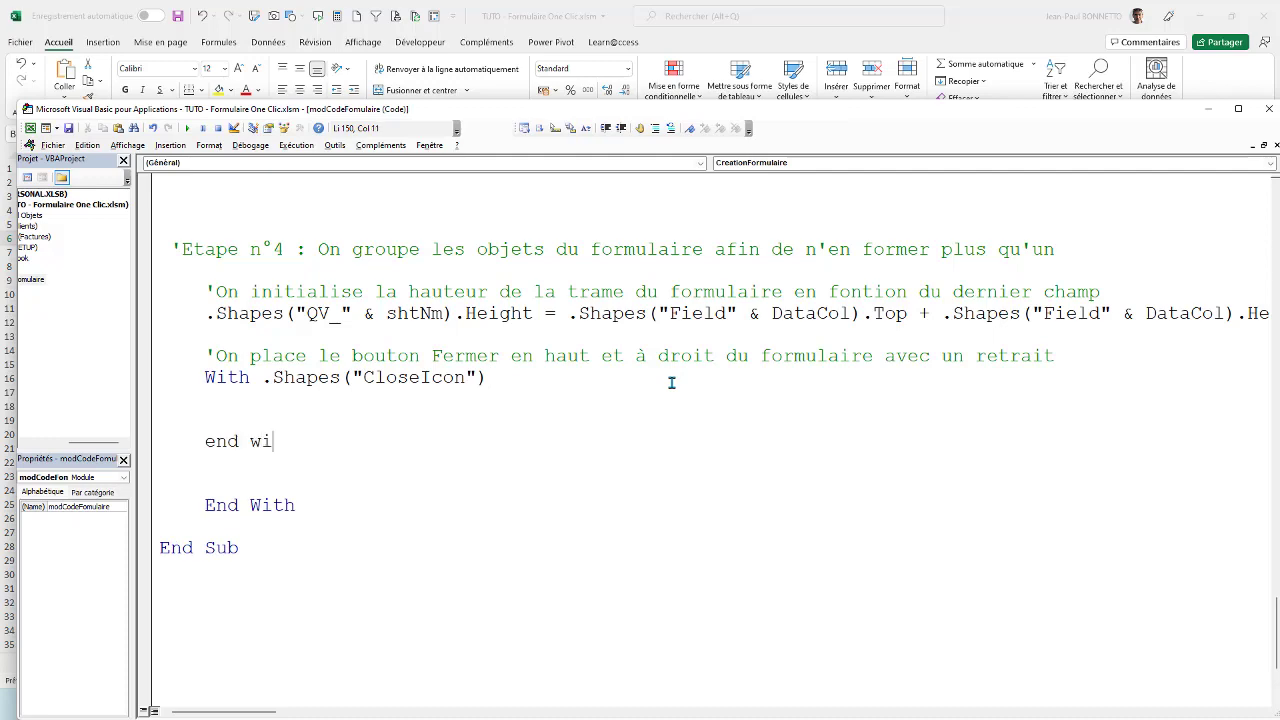
{"action": "type", "text": "th"}
{"action": "left_click", "coordinate": [231, 398]}
Indent the Étape 4 code one level and outdent the outer End With.
{"action": "scroll", "coordinate": [200, 398], "scroll_direction": "up", "scroll_amount": 2}
{"action": "scroll", "coordinate": [200, 400], "scroll_direction": "up", "scroll_amount": 2}
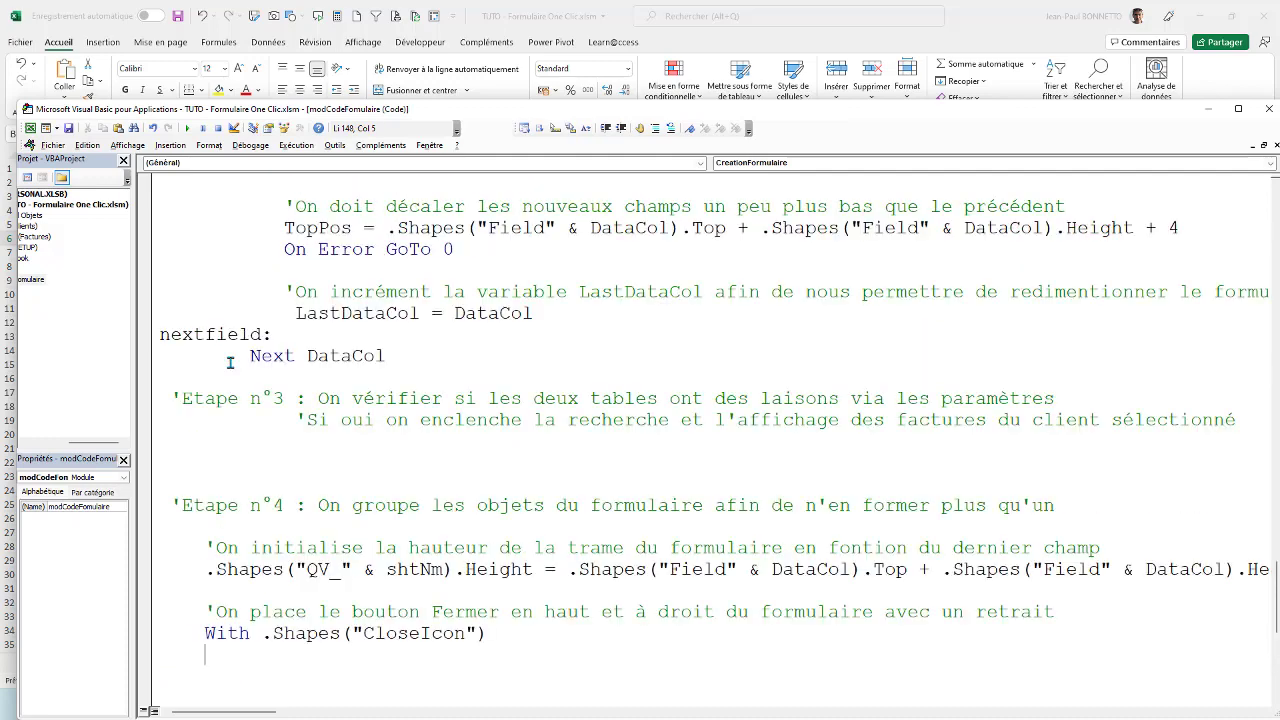
{"action": "scroll", "coordinate": [215, 430], "scroll_direction": "down", "scroll_amount": 3}
{"action": "left_click_drag", "start_coordinate": [315, 573], "coordinate": [155, 360]}
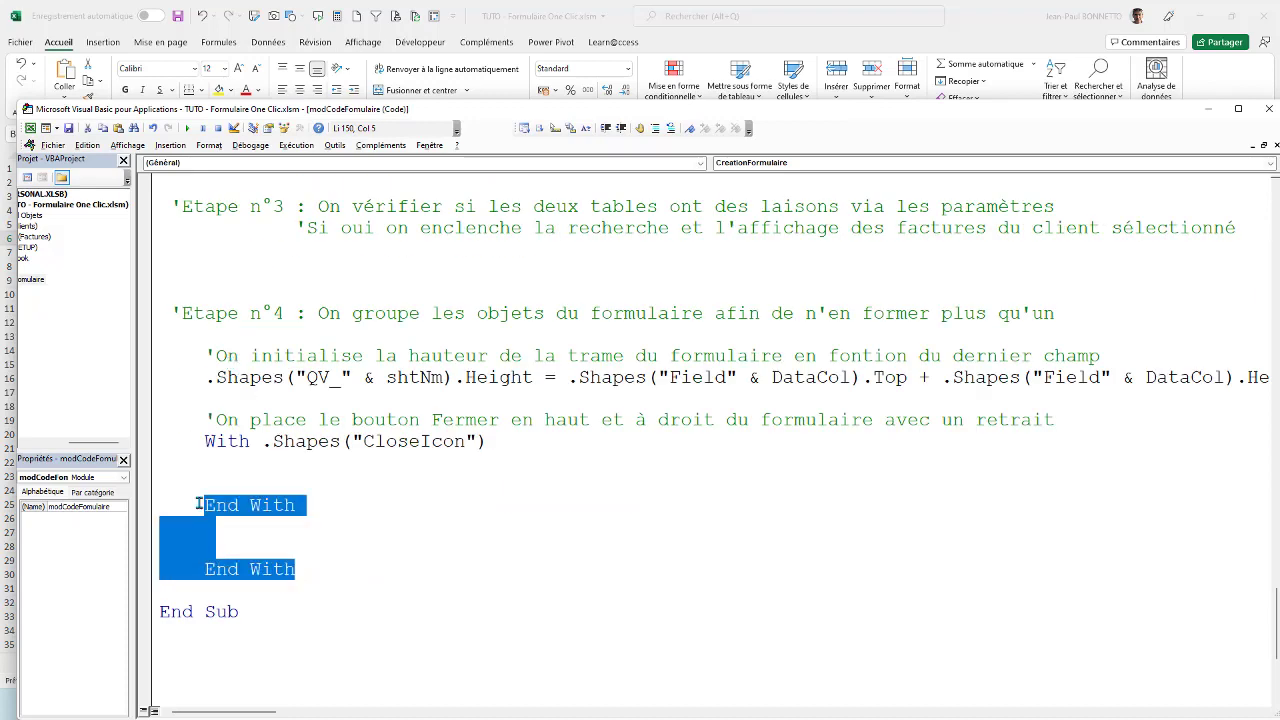
{"action": "key", "text": "Tab"}
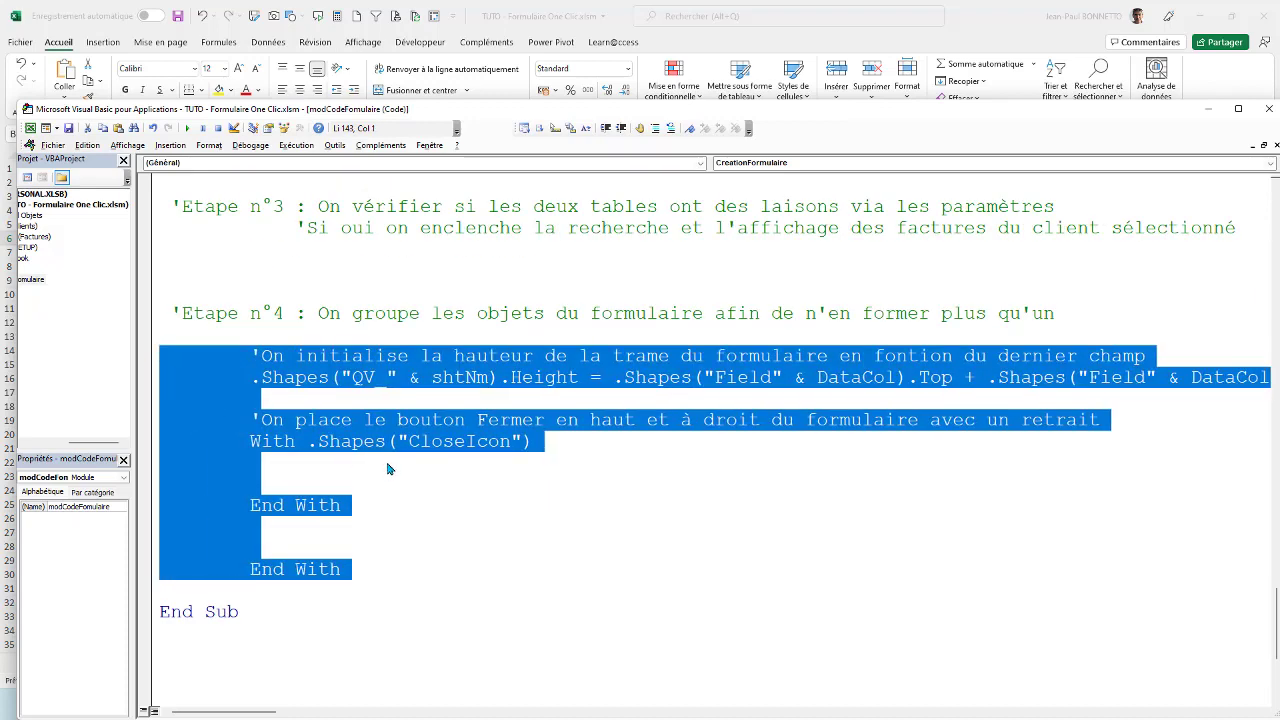
{"action": "left_click", "coordinate": [248, 569]}
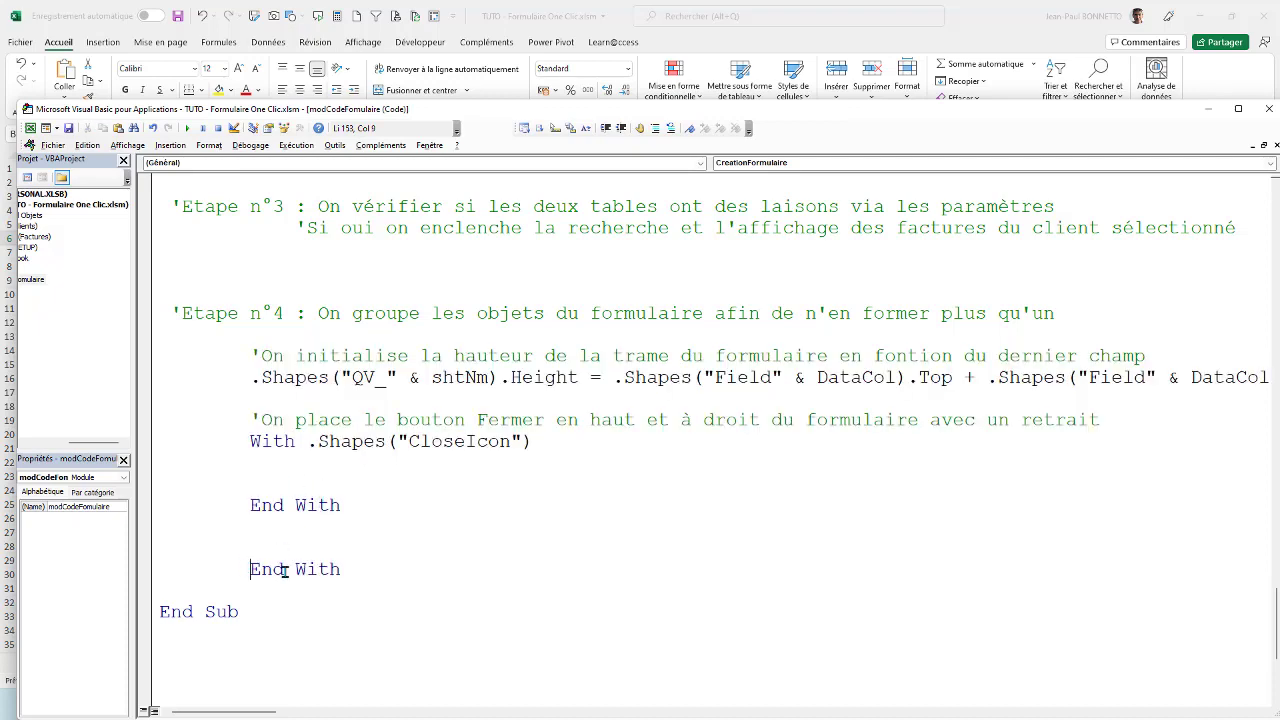
{"action": "key", "text": "shift+Tab"}
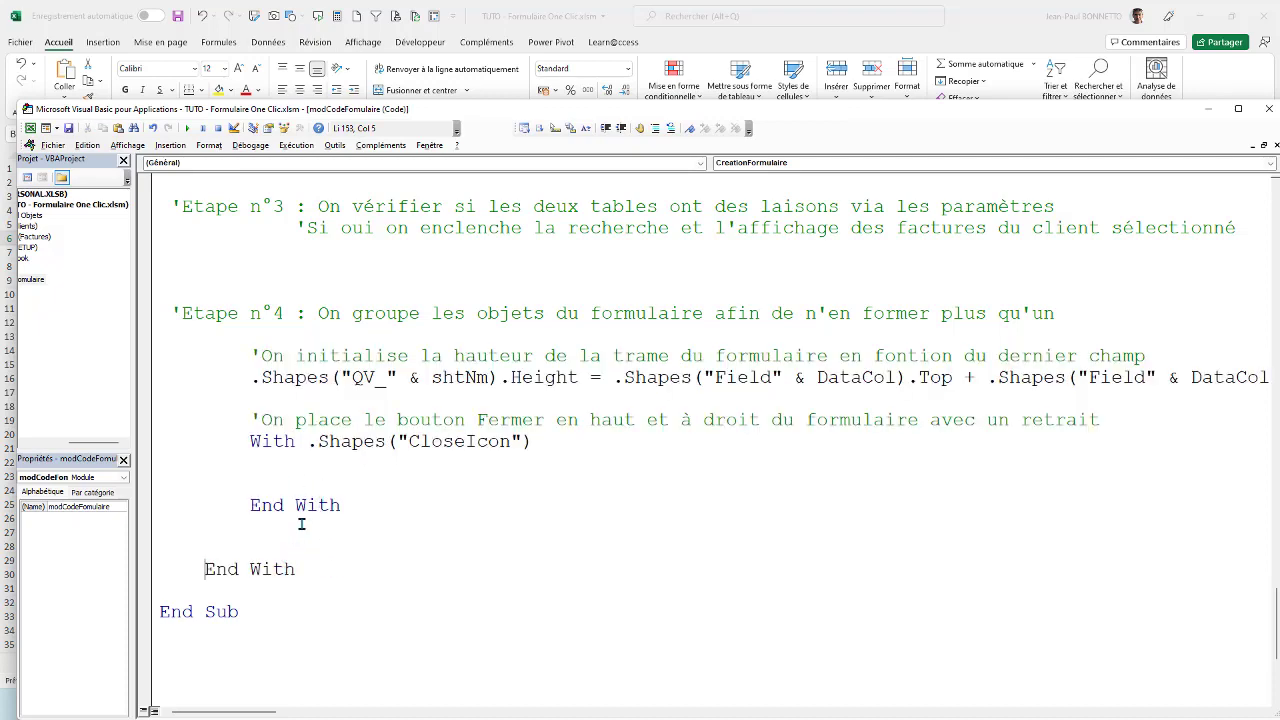
Start a .left = assignment line inside the CloseIcon With block after reviewing earlier code.
{"action": "left_click", "coordinate": [300, 467]}
{"action": "scroll", "coordinate": [227, 483], "scroll_direction": "up", "scroll_amount": 5}
{"action": "scroll", "coordinate": [219, 276], "scroll_direction": "up", "scroll_amount": 6}
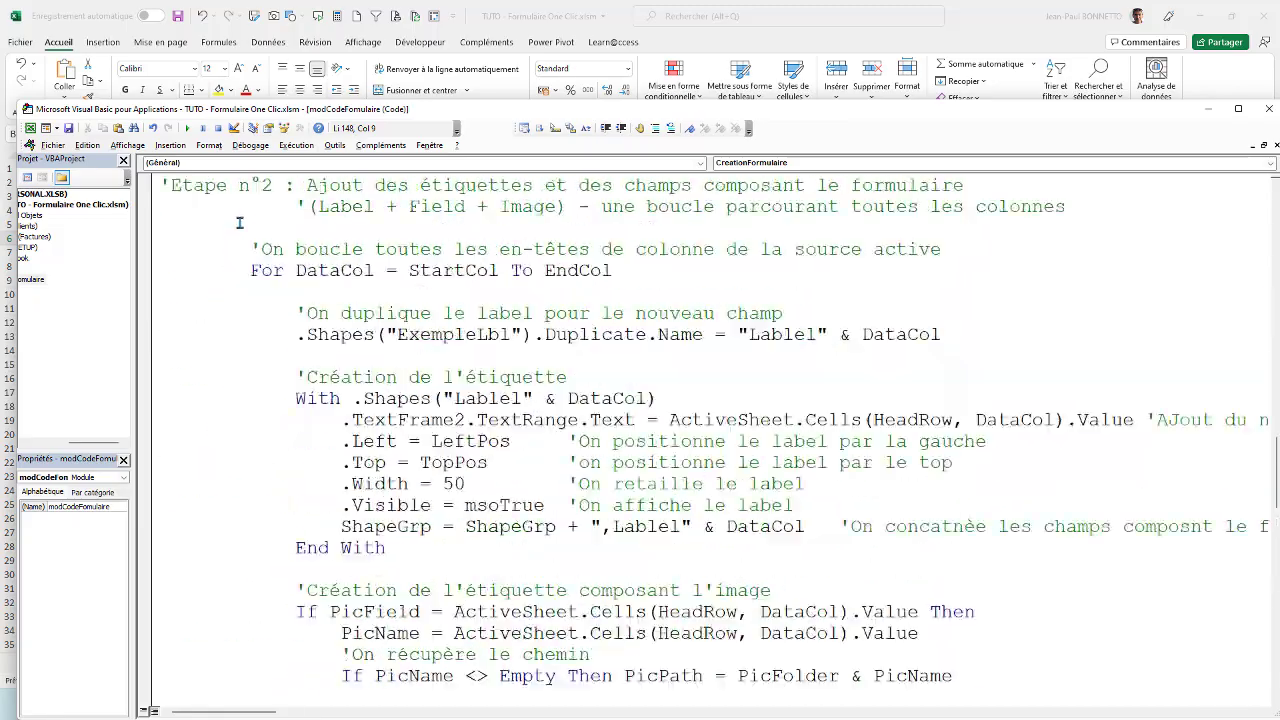
{"action": "scroll", "coordinate": [225, 260], "scroll_direction": "up", "scroll_amount": 5}
{"action": "scroll", "coordinate": [230, 240], "scroll_direction": "up", "scroll_amount": 7}
{"action": "scroll", "coordinate": [239, 220], "scroll_direction": "up", "scroll_amount": 7}
{"action": "scroll", "coordinate": [239, 220], "scroll_direction": "up", "scroll_amount": 4}
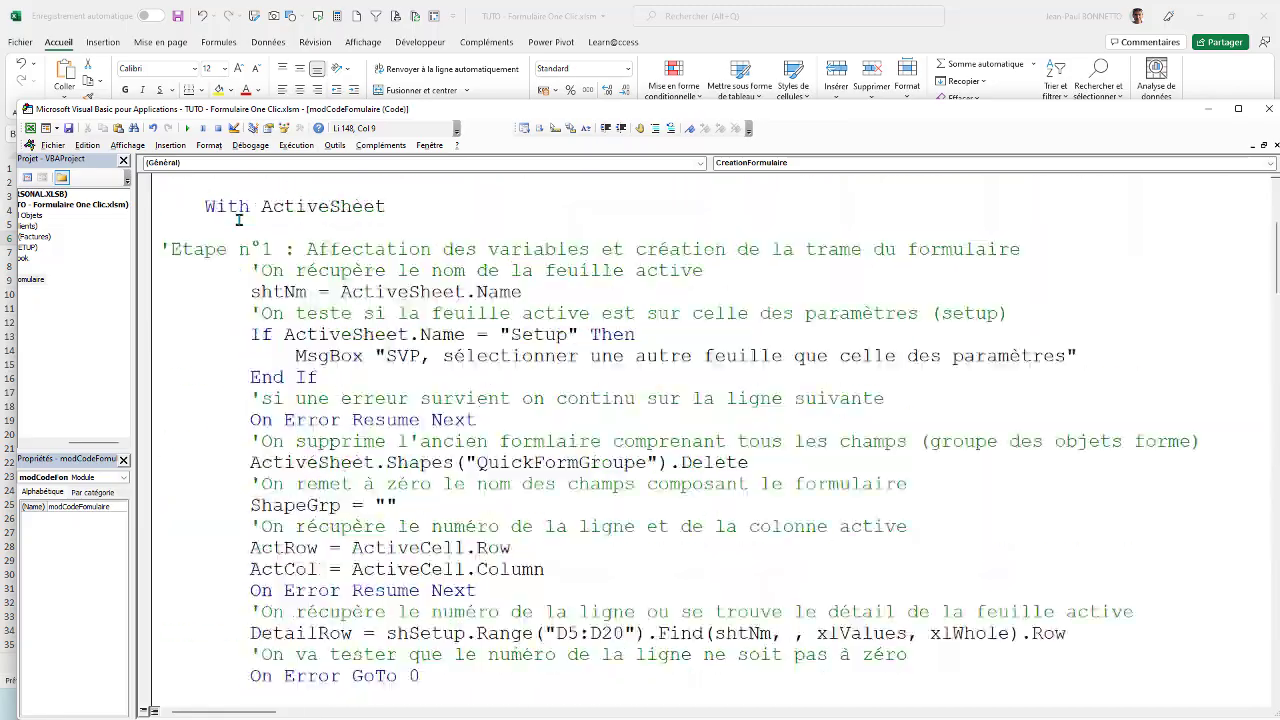
{"action": "scroll", "coordinate": [235, 225], "scroll_direction": "down", "scroll_amount": 2}
{"action": "scroll", "coordinate": [231, 233], "scroll_direction": "down", "scroll_amount": 15}
{"action": "scroll", "coordinate": [231, 233], "scroll_direction": "down", "scroll_amount": 13}
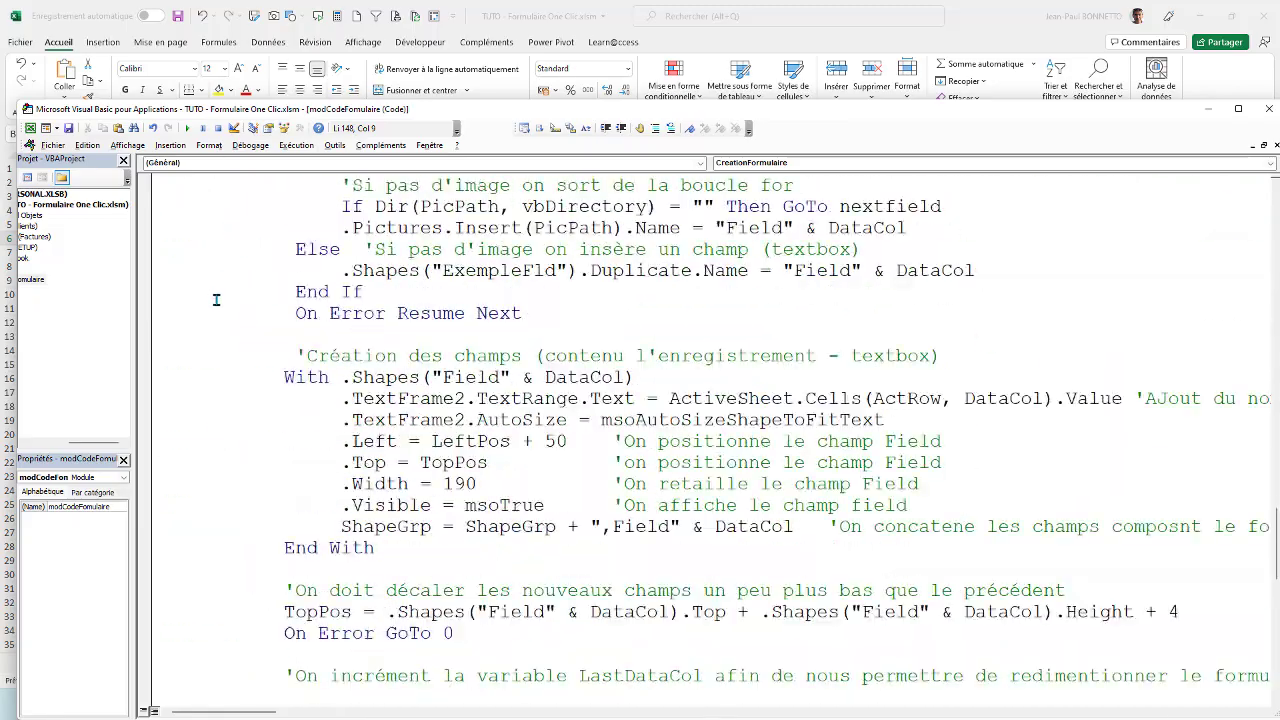
{"action": "scroll", "coordinate": [214, 300], "scroll_direction": "down", "scroll_amount": 7}
{"action": "scroll", "coordinate": [217, 314], "scroll_direction": "down", "scroll_amount": 3}
{"action": "left_click", "coordinate": [266, 334]}
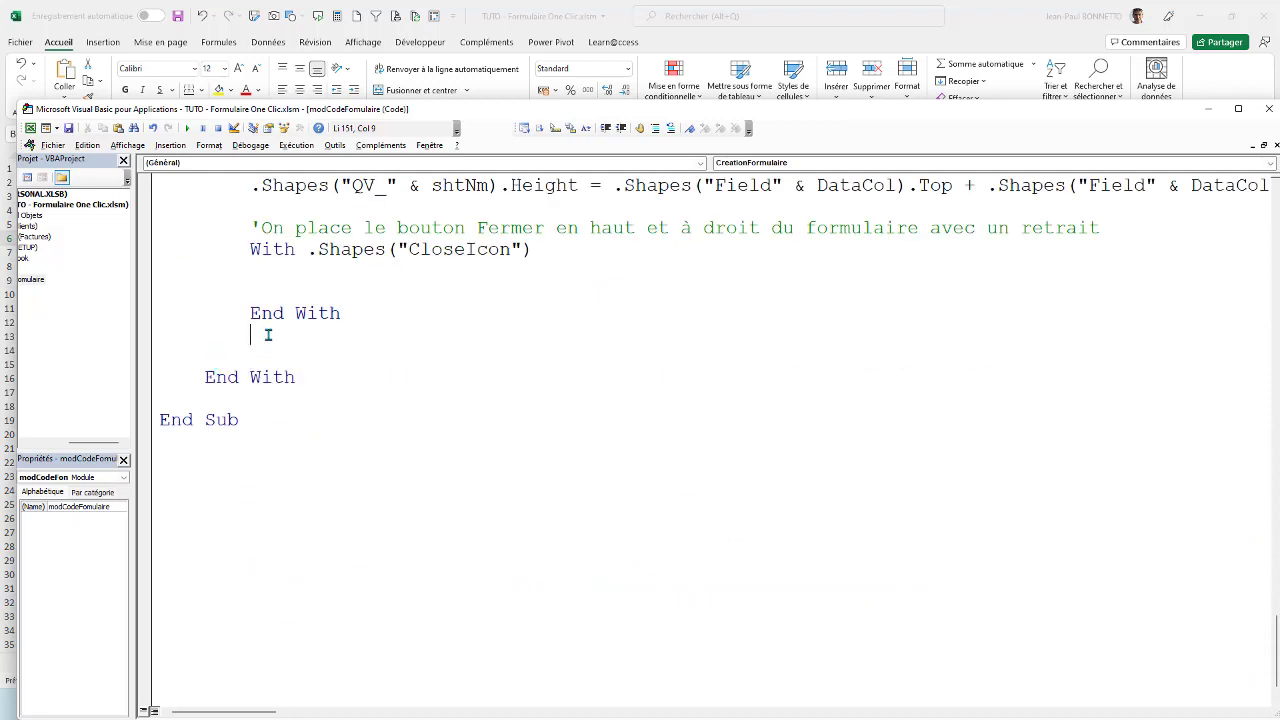
{"action": "left_click", "coordinate": [269, 277]}
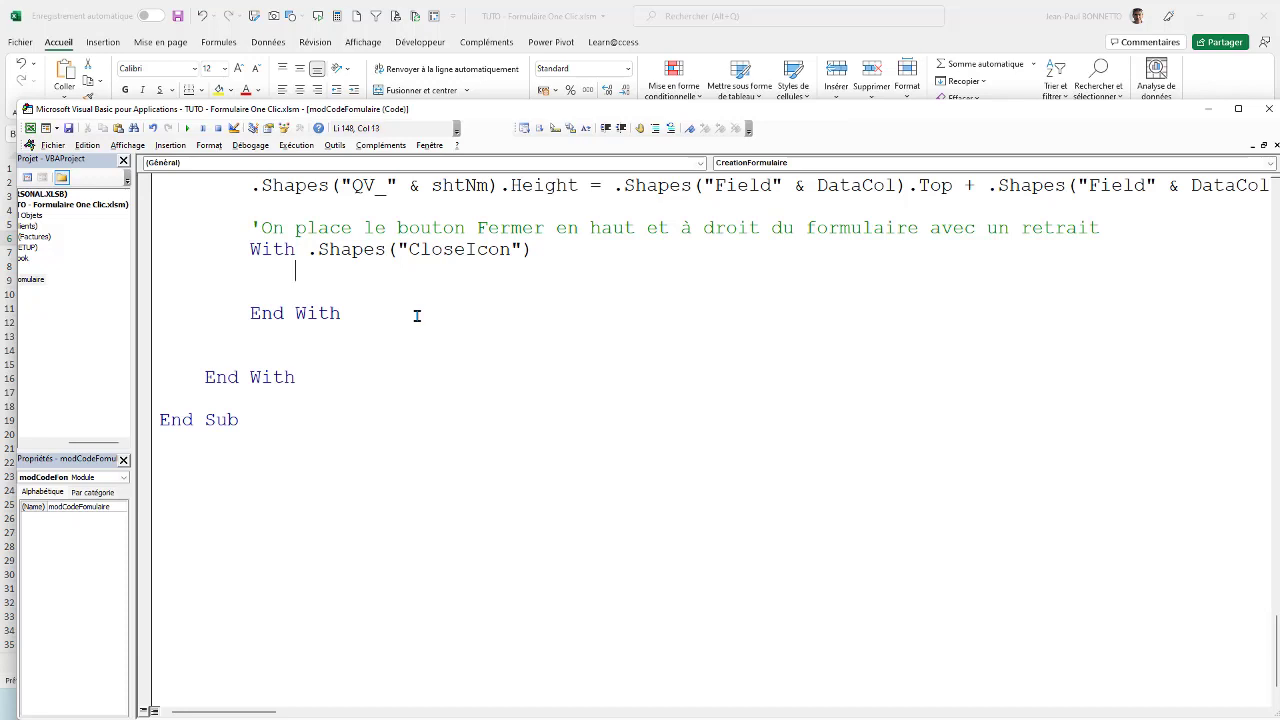
{"action": "type", "text": ".left ="}
{"action": "scroll", "coordinate": [430, 300], "scroll_direction": "up", "scroll_amount": 3}
{"action": "scroll", "coordinate": [441, 313], "scroll_direction": "up", "scroll_amount": 1}
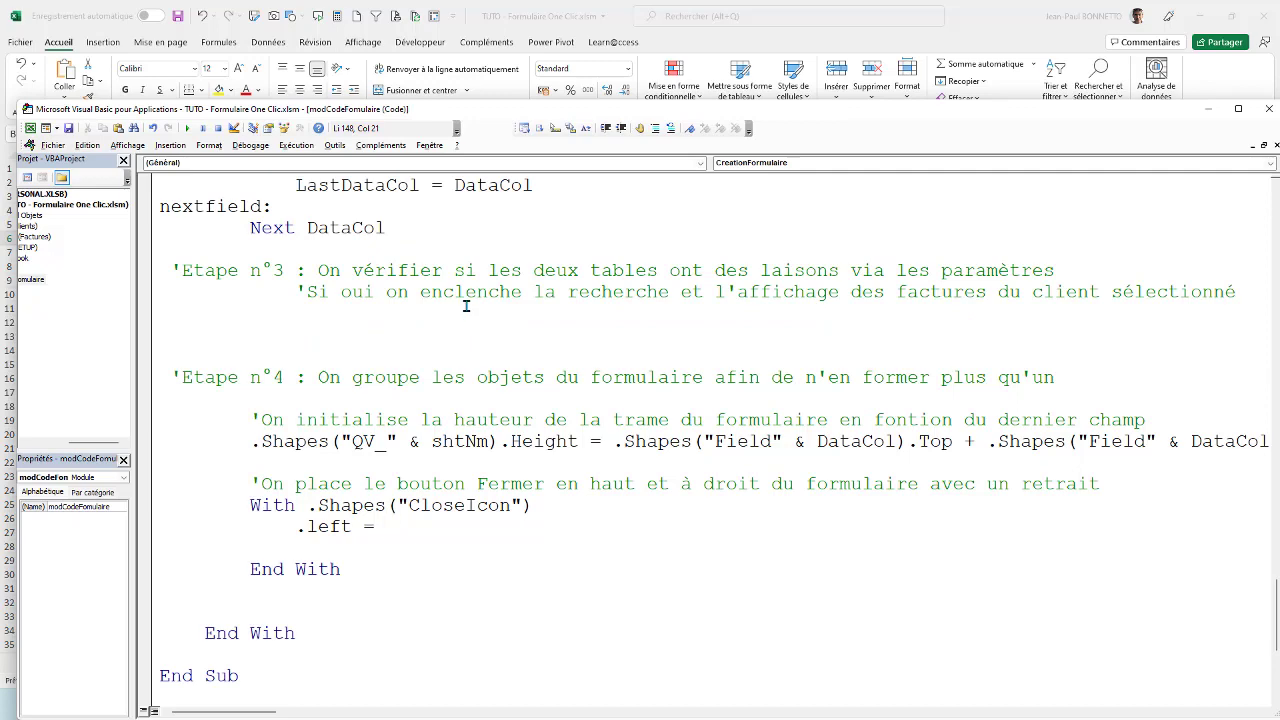
Dismiss the compile error and copy the QV_ frame shape reference from earlier code.
{"action": "left_click", "coordinate": [625, 377]}
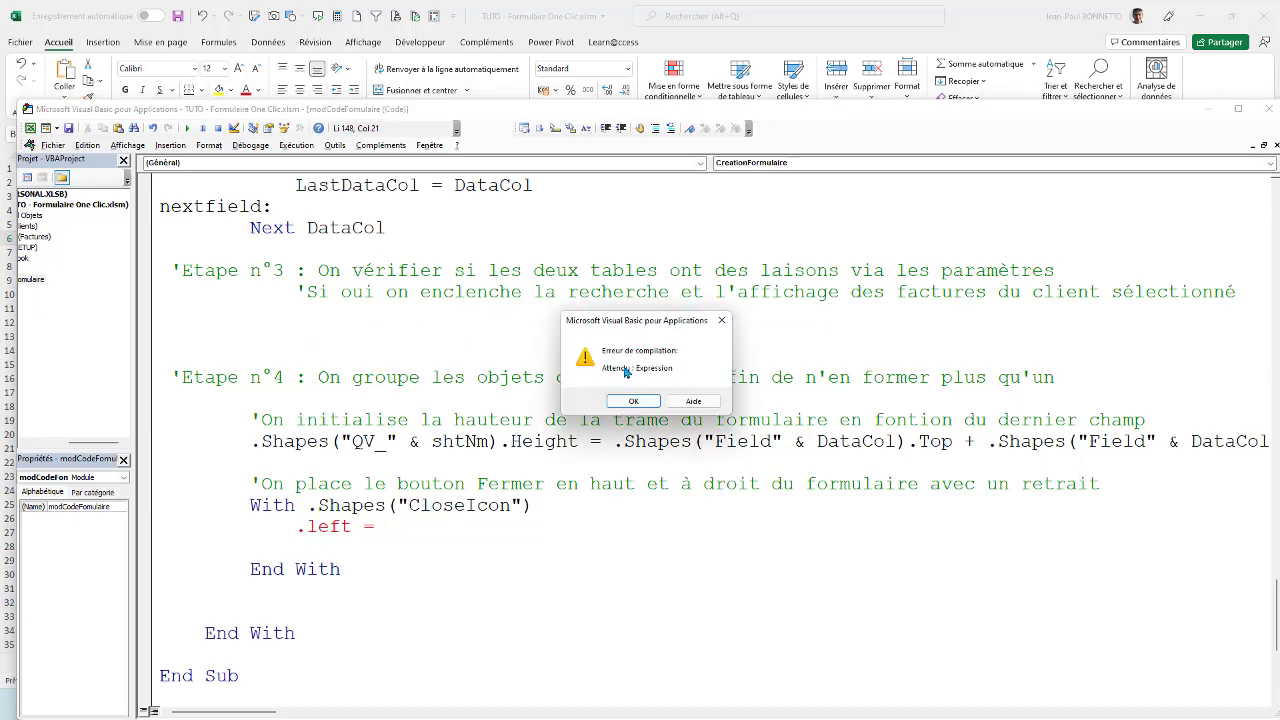
{"action": "key", "text": "Return"}
{"action": "scroll", "coordinate": [610, 349], "scroll_direction": "up", "scroll_amount": 4}
{"action": "scroll", "coordinate": [640, 365], "scroll_direction": "up", "scroll_amount": 1}
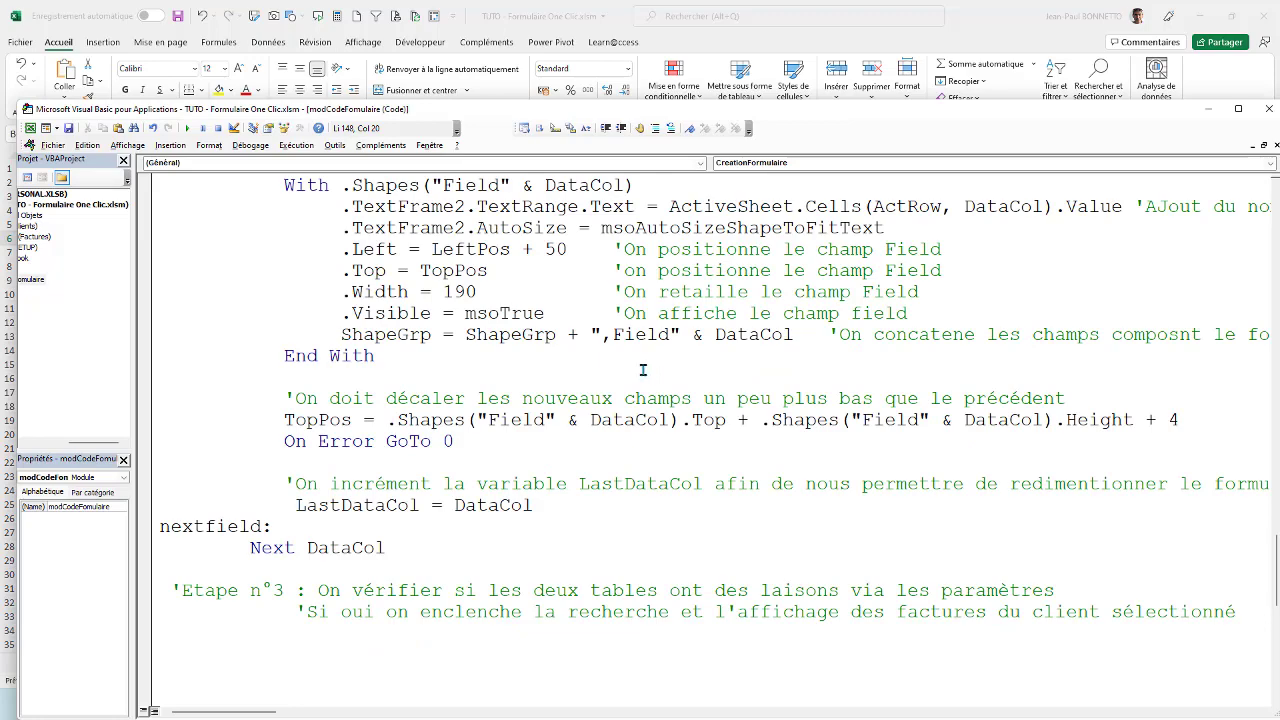
{"action": "scroll", "coordinate": [643, 370], "scroll_direction": "up", "scroll_amount": 2}
{"action": "scroll", "coordinate": [643, 370], "scroll_direction": "up", "scroll_amount": 2}
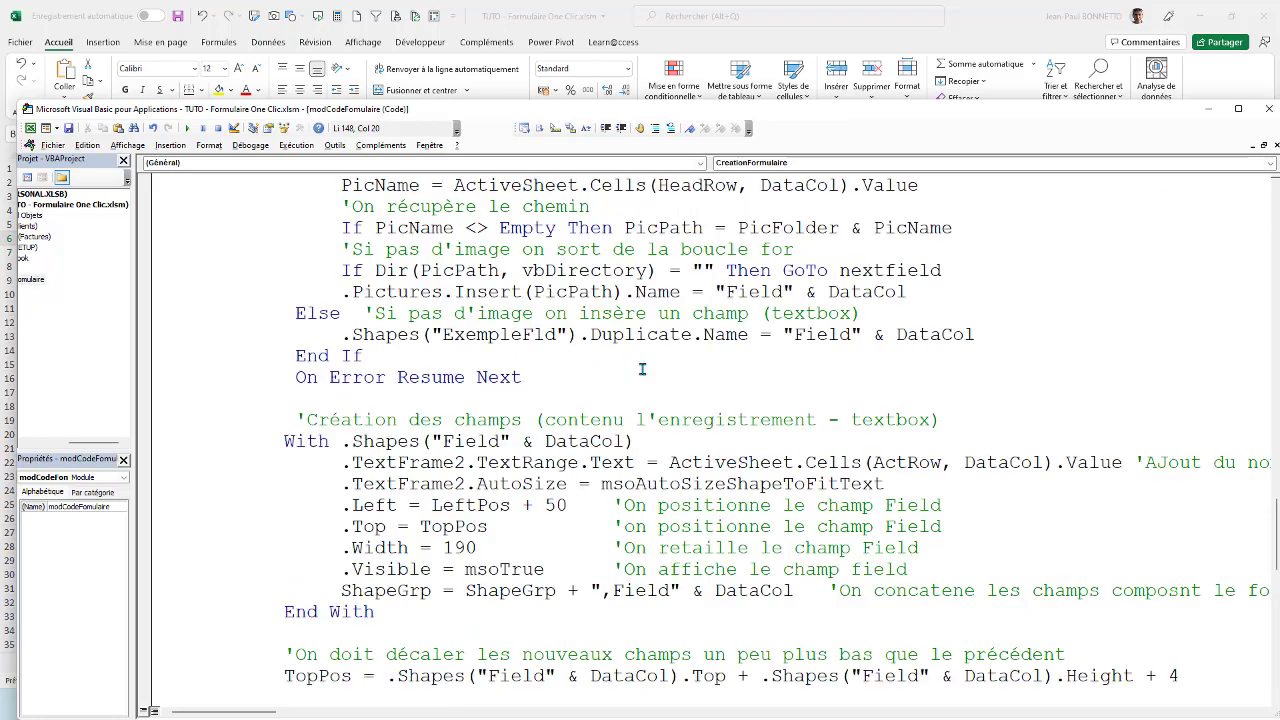
{"action": "scroll", "coordinate": [642, 369], "scroll_direction": "up", "scroll_amount": 4}
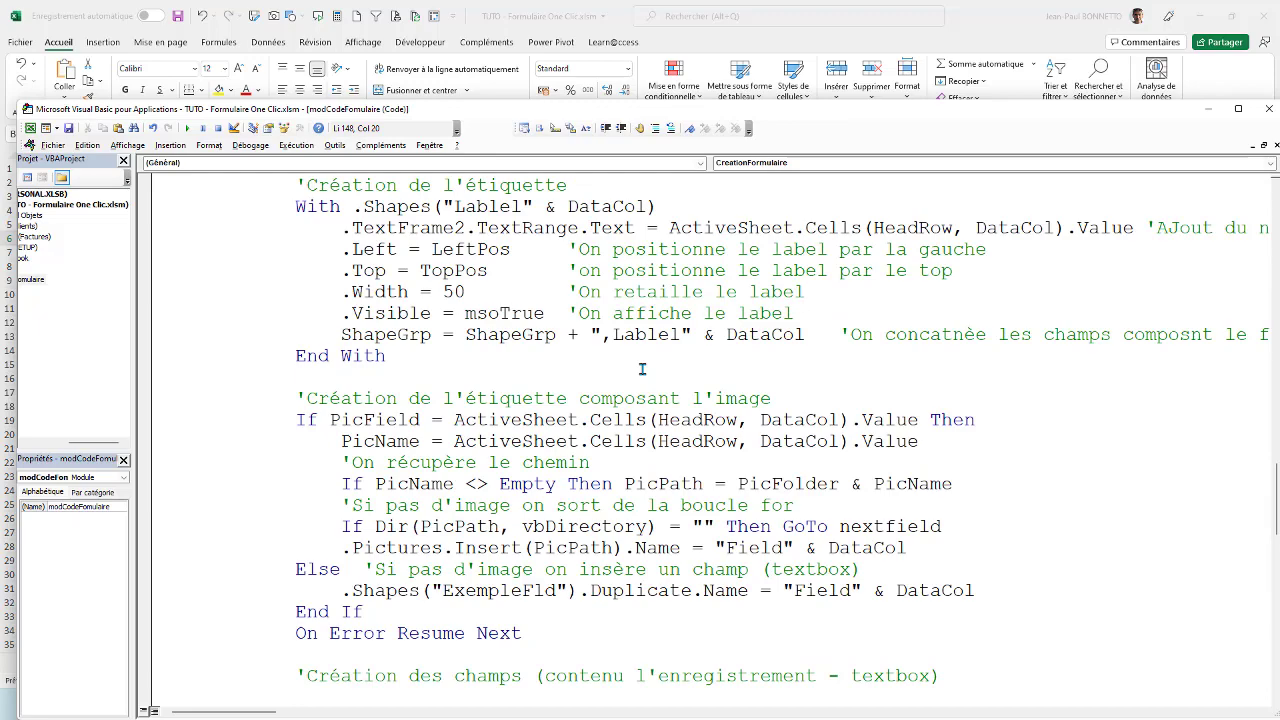
{"action": "scroll", "coordinate": [642, 369], "scroll_direction": "up", "scroll_amount": 5}
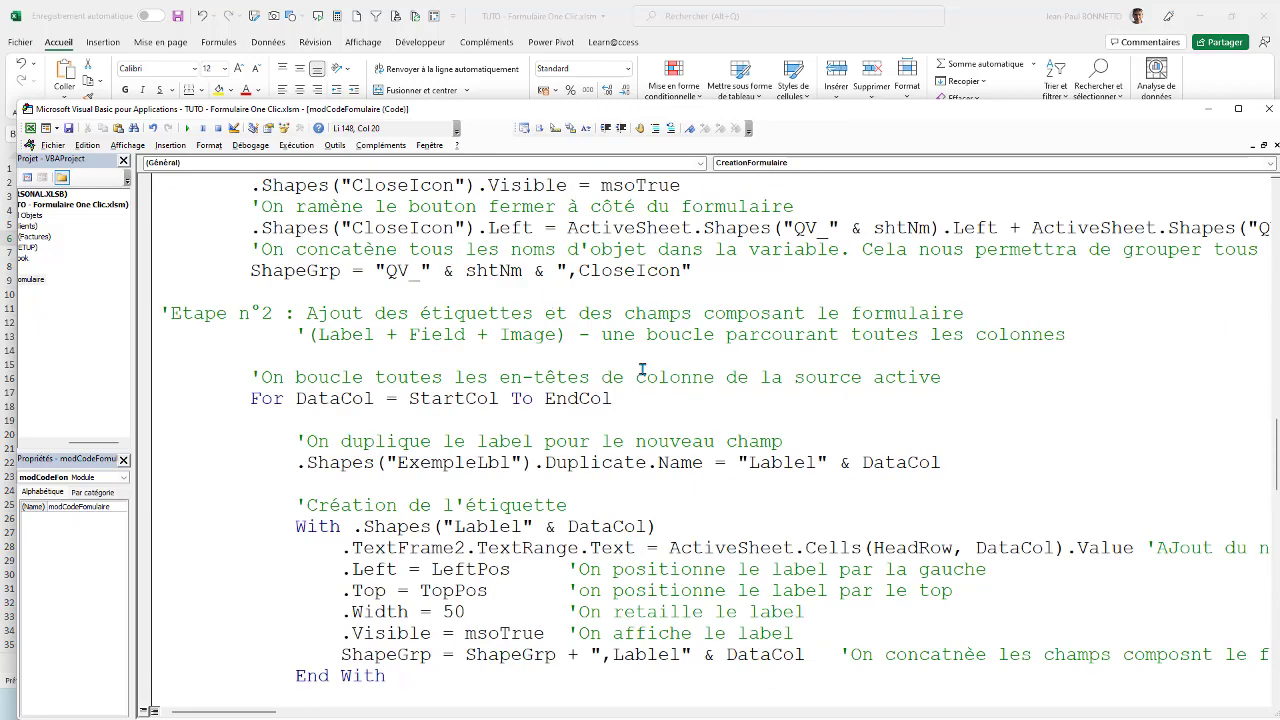
{"action": "scroll", "coordinate": [643, 370], "scroll_direction": "up", "scroll_amount": 1}
{"action": "scroll", "coordinate": [642, 369], "scroll_direction": "up", "scroll_amount": 2}
{"action": "scroll", "coordinate": [643, 370], "scroll_direction": "down", "scroll_amount": 1}
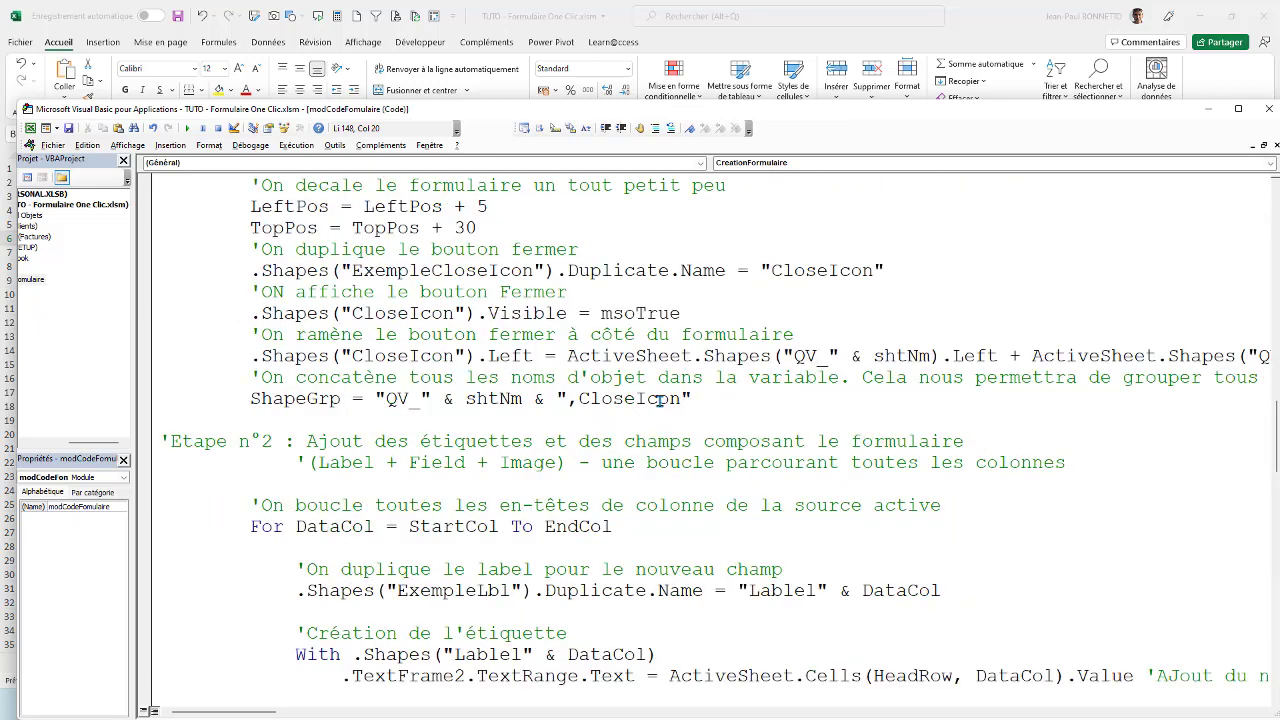
{"action": "left_click_drag", "start_coordinate": [568, 356], "coordinate": [940, 356]}
{"action": "key", "text": "ctrl+c"}
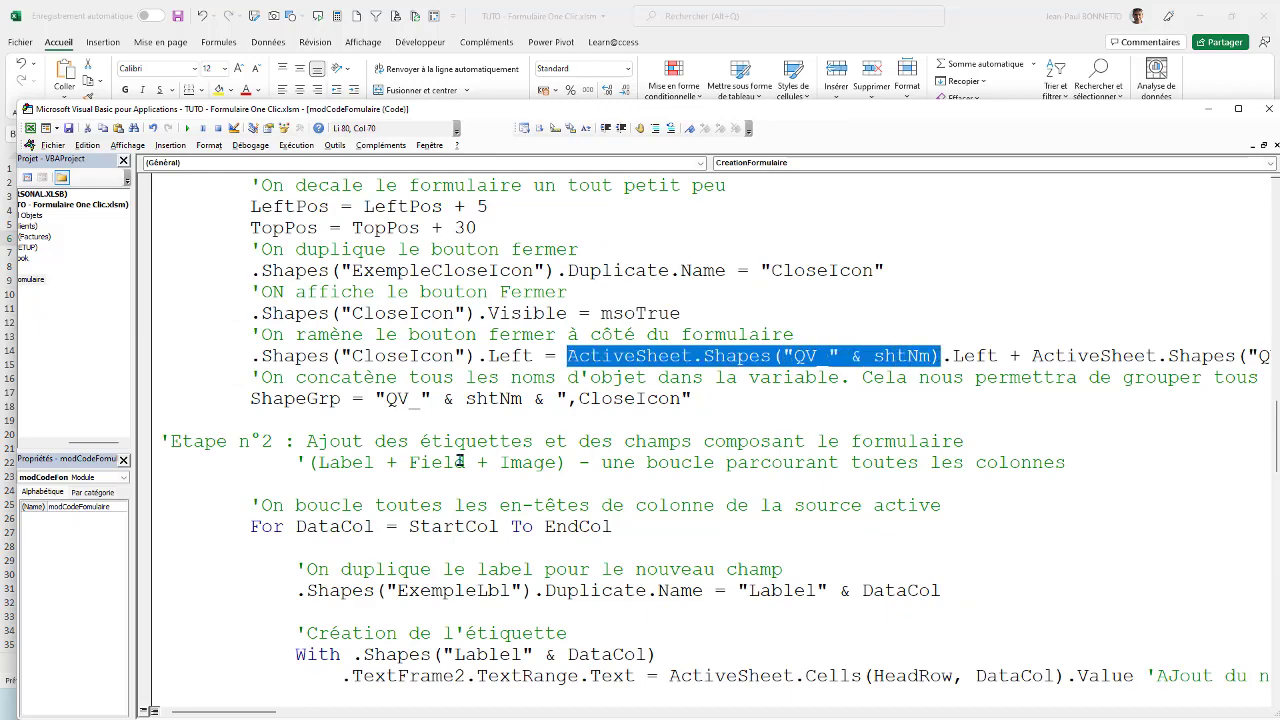
{"action": "scroll", "coordinate": [594, 398], "scroll_direction": "down", "scroll_amount": 7}
{"action": "scroll", "coordinate": [594, 398], "scroll_direction": "down", "scroll_amount": 6}
{"action": "scroll", "coordinate": [594, 398], "scroll_direction": "down", "scroll_amount": 6}
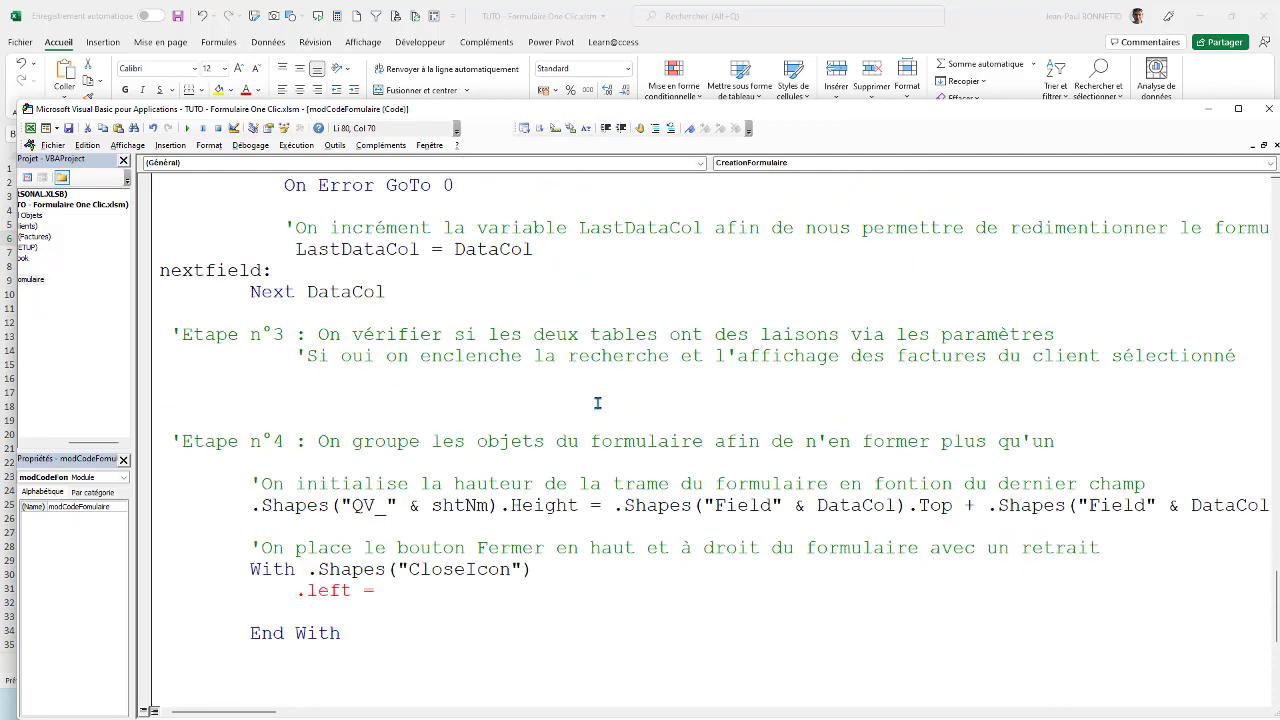
{"action": "scroll", "coordinate": [596, 400], "scroll_direction": "up", "scroll_amount": 1}
{"action": "scroll", "coordinate": [596, 400], "scroll_direction": "up", "scroll_amount": 1}
{"action": "scroll", "coordinate": [476, 415], "scroll_direction": "down", "scroll_amount": 3}
{"action": "scroll", "coordinate": [476, 415], "scroll_direction": "down", "scroll_amount": 1}
Complete CloseIcon's .Left as the QV_ frame's Left + Width - 17.
{"action": "left_click", "coordinate": [434, 461]}
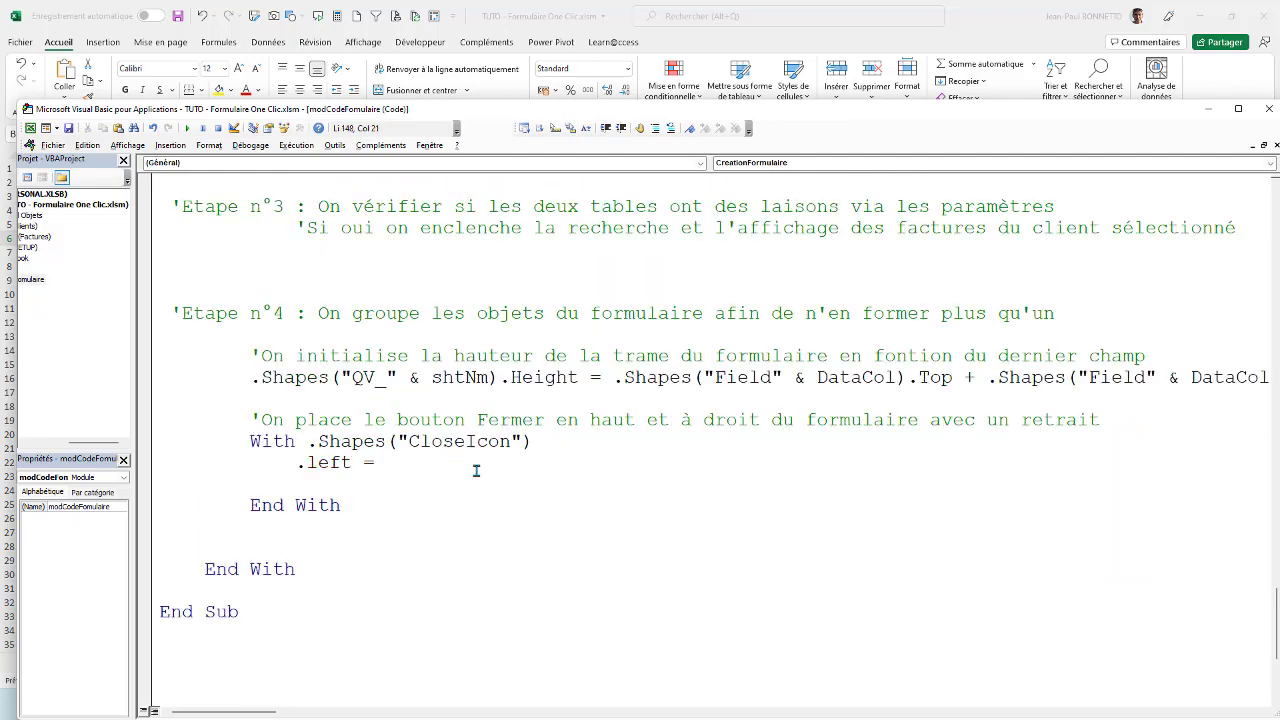
{"action": "key", "text": "ctrl+v"}
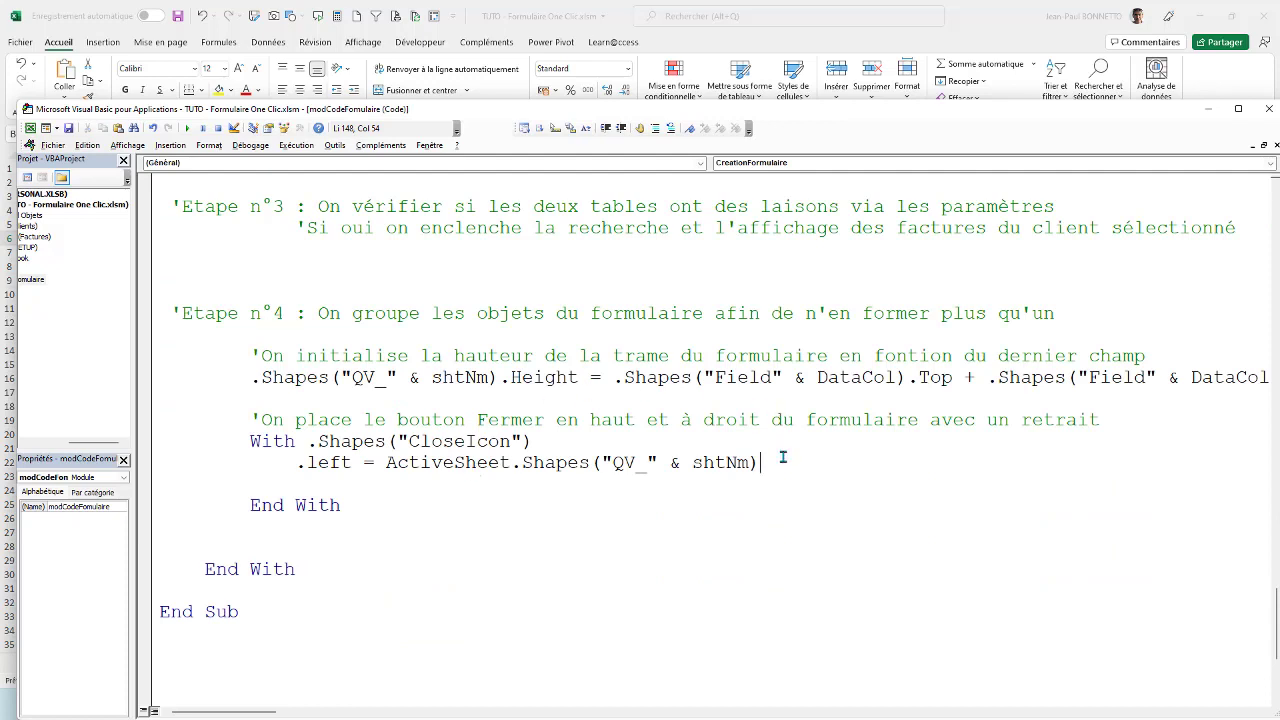
{"action": "type", "text": ".le"}
{"action": "type", "text": "ft +"}
{"action": "key", "text": "ctrl+v"}
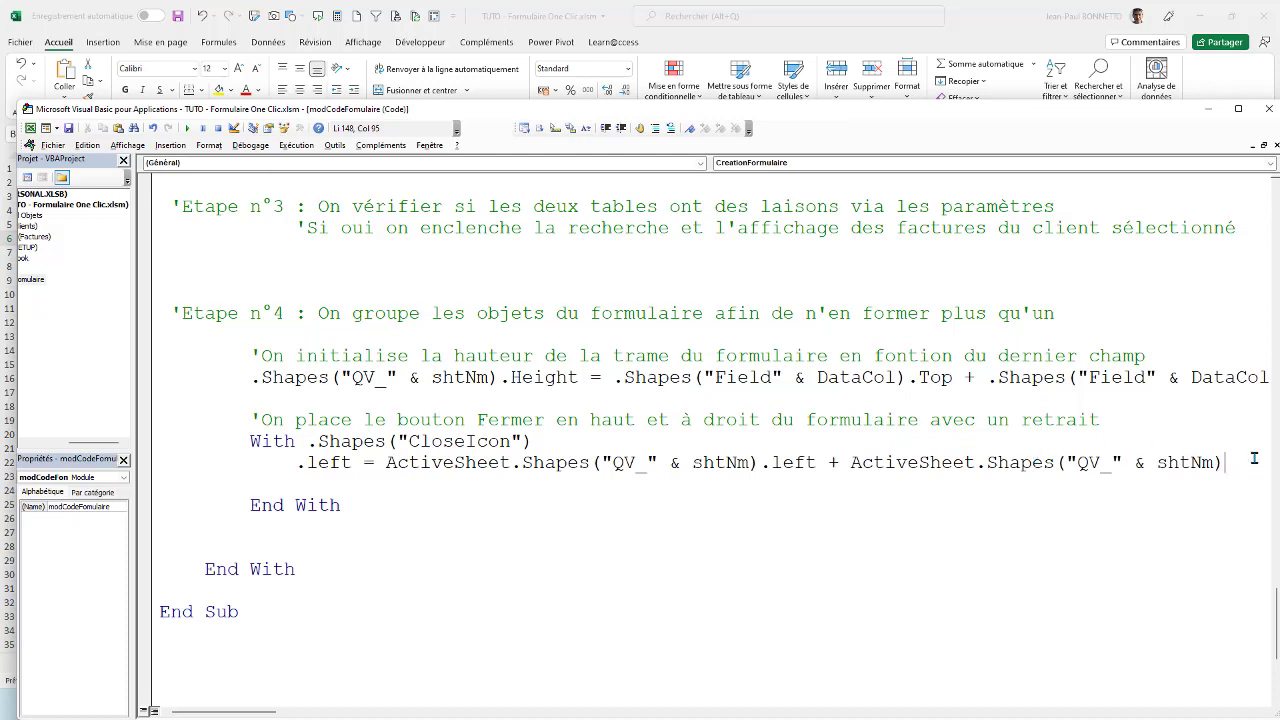
{"action": "type", "text": "wi"}
{"action": "type", "text": "dt"}
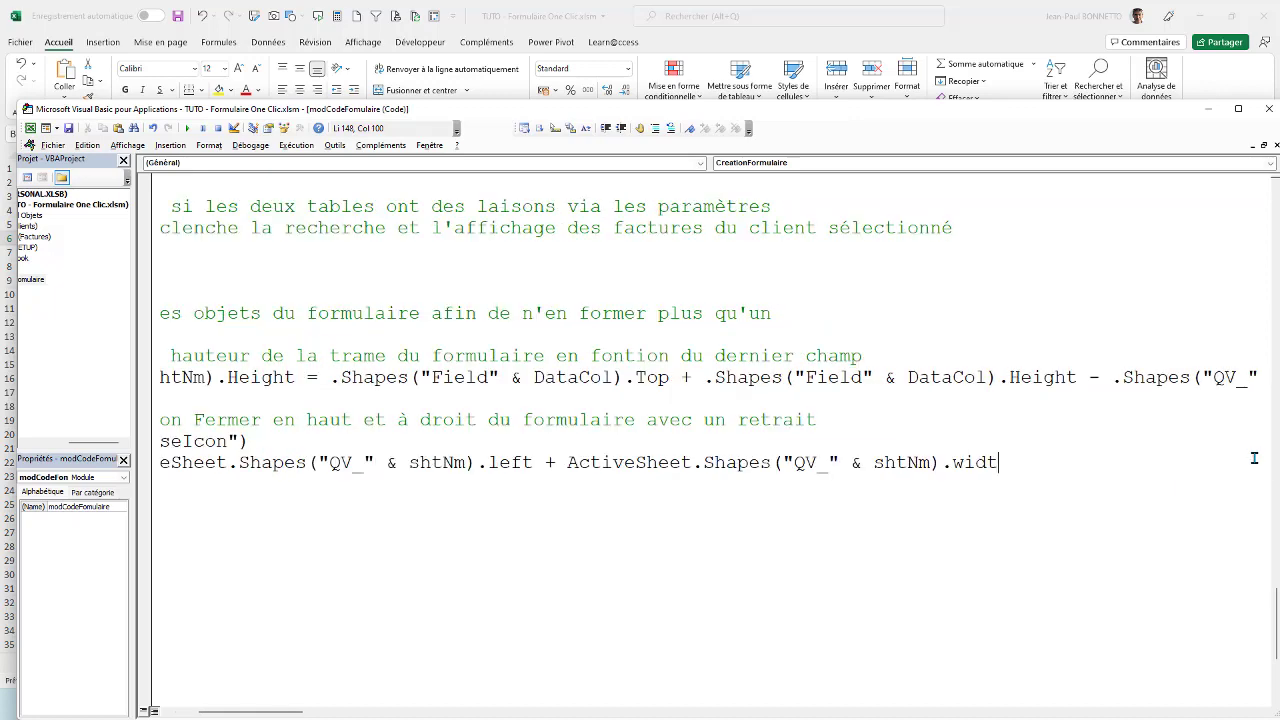
{"action": "type", "text": "h"}
{"action": "type", "text": " - 17"}
{"action": "left_click", "coordinate": [1062, 403]}
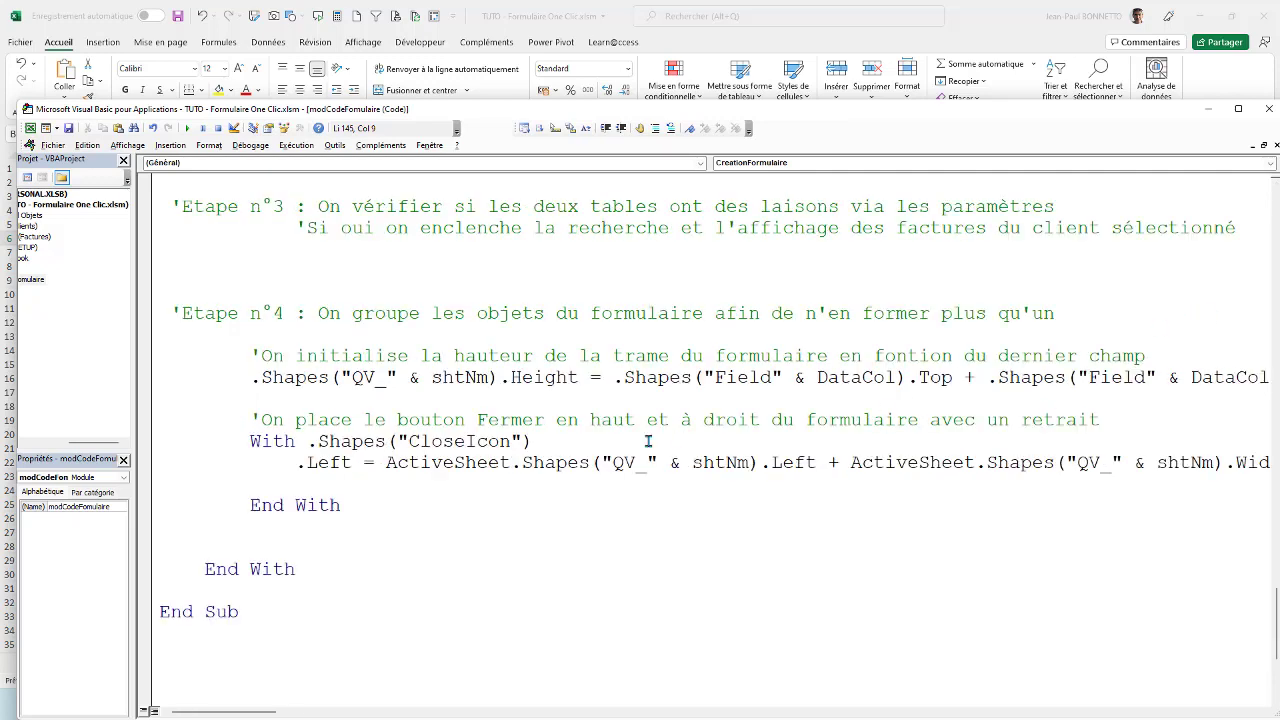
{"action": "mouse_move", "coordinate": [268, 711]}
{"action": "left_mouse_down"}
{"action": "mouse_move", "coordinate": [301, 710]}
{"action": "mouse_move", "coordinate": [225, 698]}
{"action": "left_mouse_up"}
Add .Top = QV_ frame's Top + 3 to the CloseIcon block.
{"action": "left_click", "coordinate": [303, 484]}
{"action": "type", "text": "t"}
{"action": "type", "text": "op "}
{"action": "type", "text": "="}
{"action": "key", "text": "ctrl+v"}
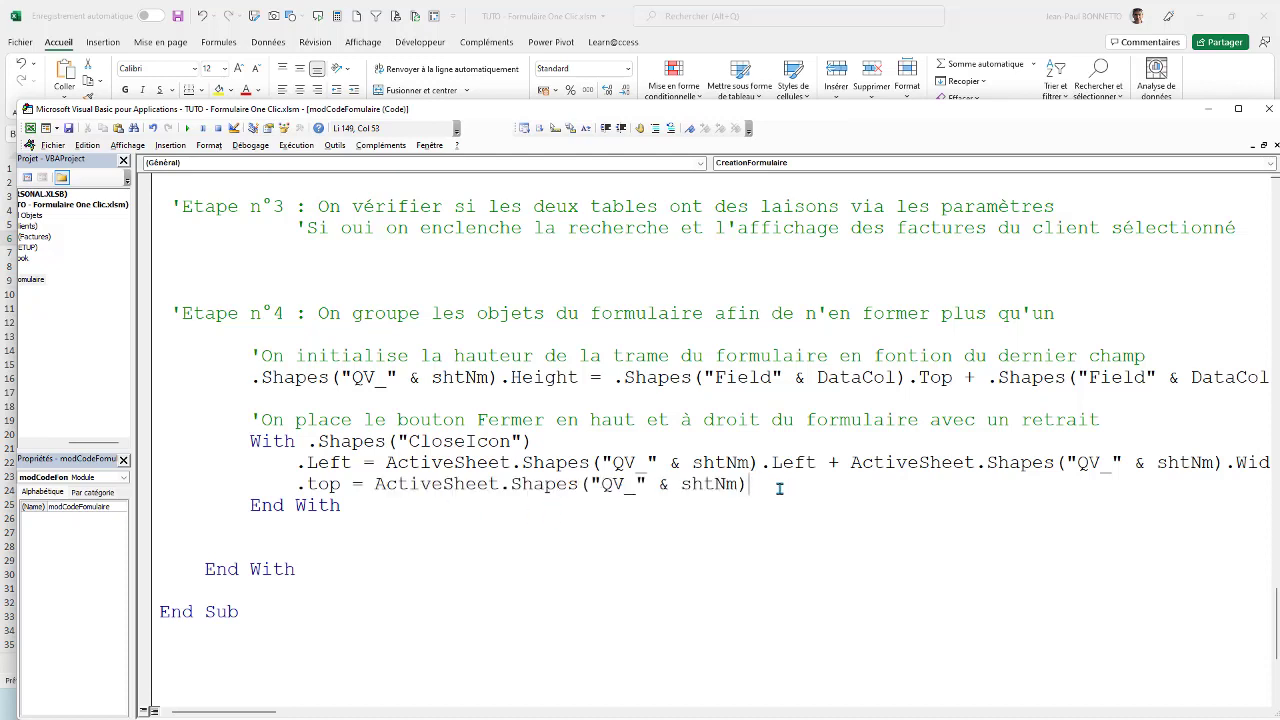
{"action": "type", "text": ".top "}
{"action": "type", "text": "+ 2"}
{"action": "left_click", "coordinate": [796, 420]}
{"action": "key", "text": "BackSpace"}
{"action": "type", "text": "3"}
{"action": "left_click", "coordinate": [641, 399]}
{"action": "left_click", "coordinate": [267, 533]}
Add the comment 'On masque nos formes exemples (Label + Champ)' and fix its typos.
{"action": "key", "text": "Return"}
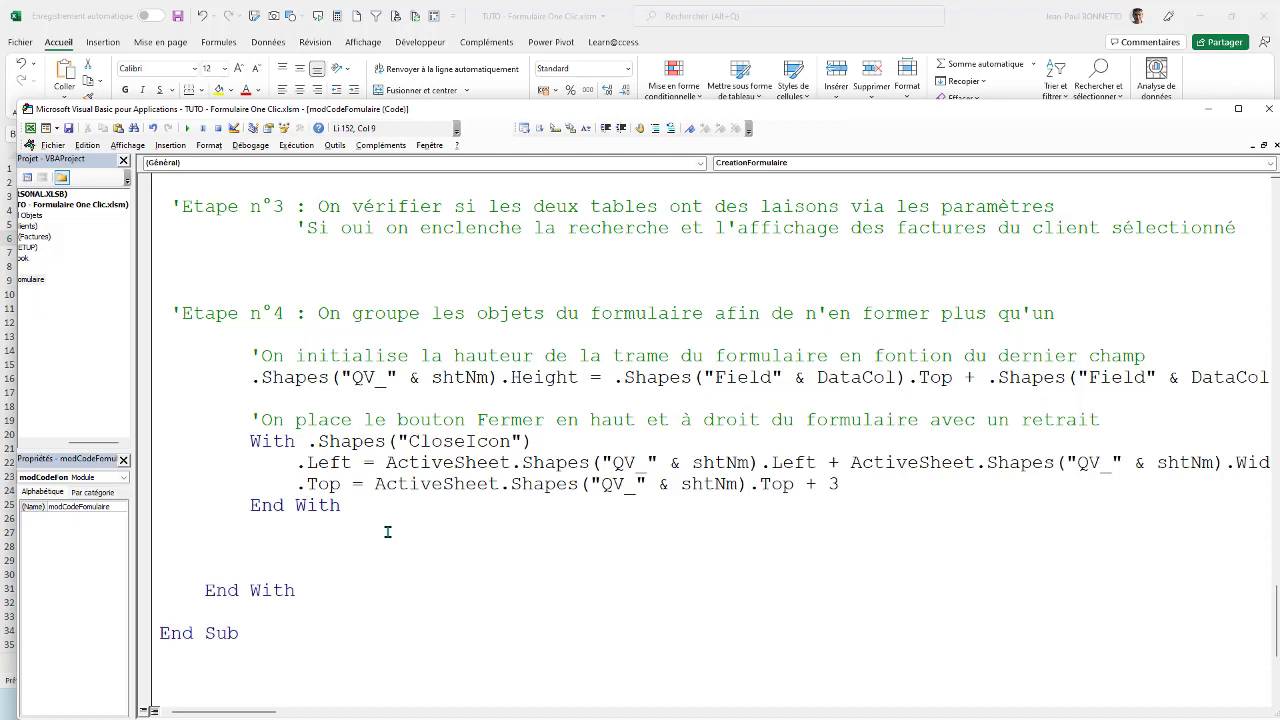
{"action": "type", "text": "'On m"}
{"action": "type", "text": "asque "}
{"action": "type", "text": "nors m"}
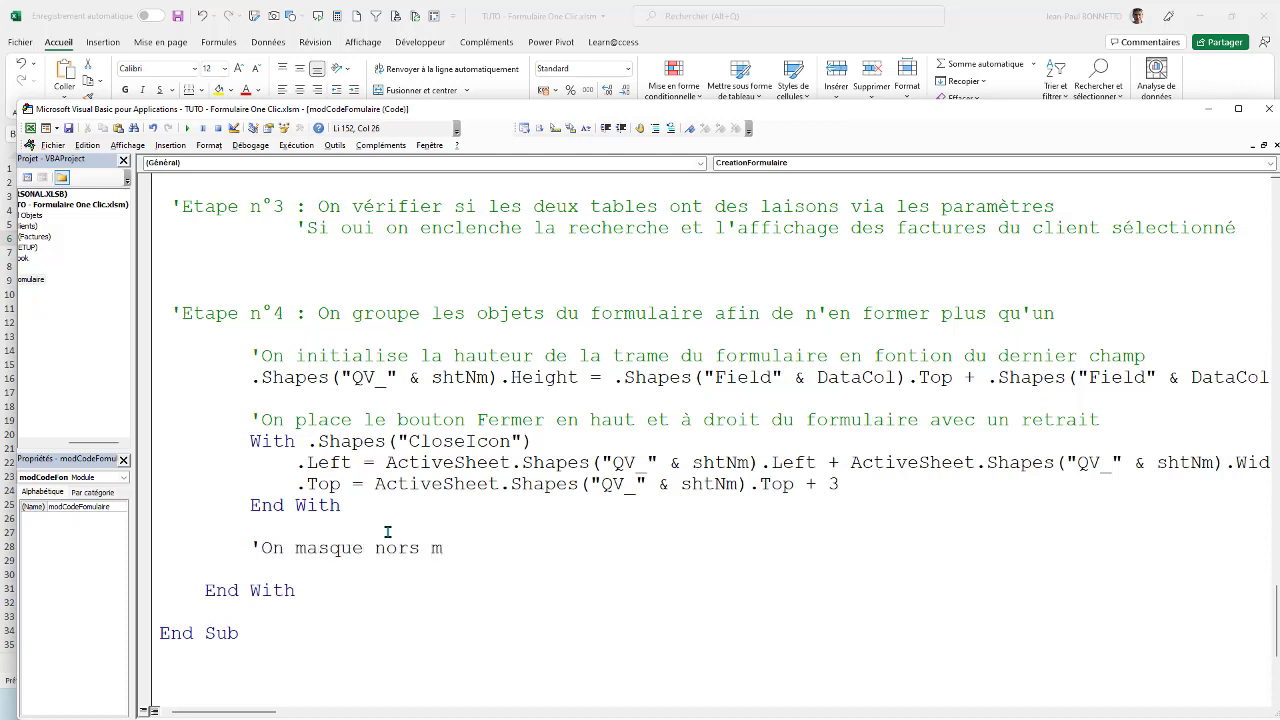
{"action": "key", "text": "BackSpace"}
{"action": "key", "text": "BackSpace"}
{"action": "key", "text": "BackSpace"}
{"action": "key", "text": "BackSpace"}
{"action": "type", "text": "s "}
{"action": "type", "text": "forme"}
{"action": "type", "text": "s "}
{"action": "type", "text": "ec"}
{"action": "key", "text": "BackSpace"}
{"action": "key", "text": "BackSpace"}
{"action": "key", "text": "BackSpace"}
{"action": "key", "text": "BackSpace"}
{"action": "type", "text": "s exe"}
{"action": "type", "text": "mples"}
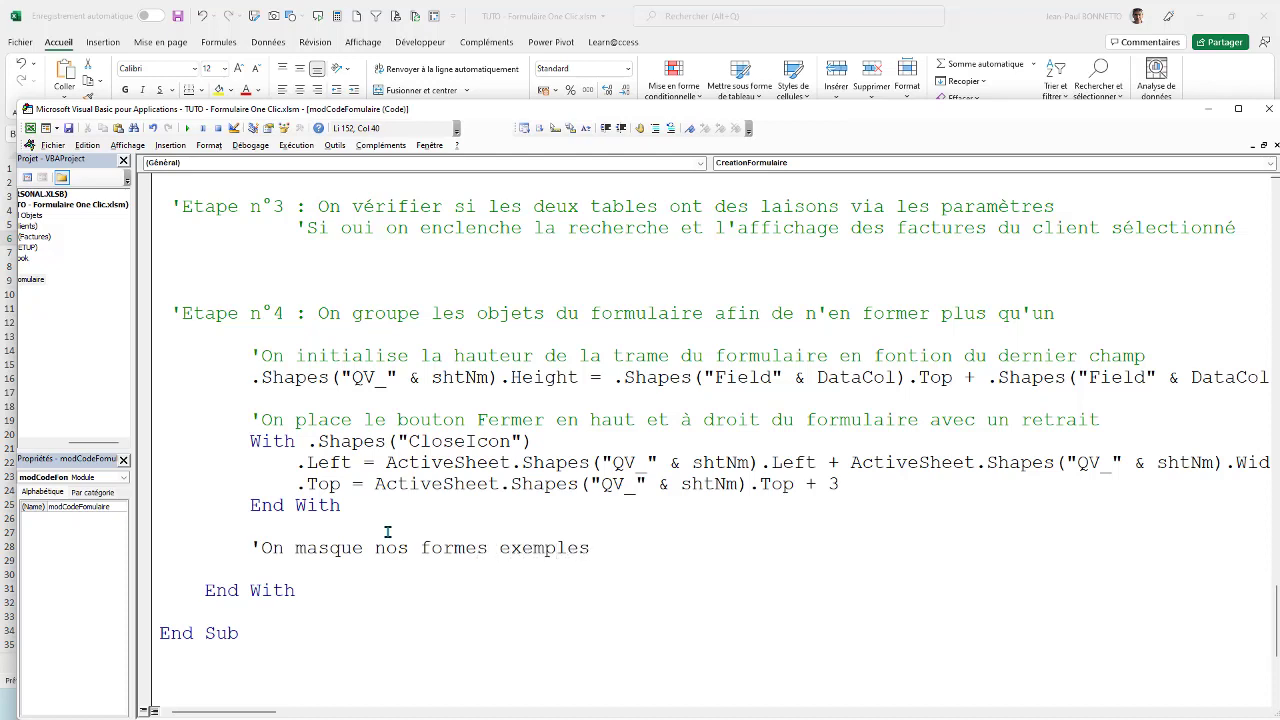
{"action": "type", "text": " (Laber + "}
{"action": "type", "text": "Champ=)"}
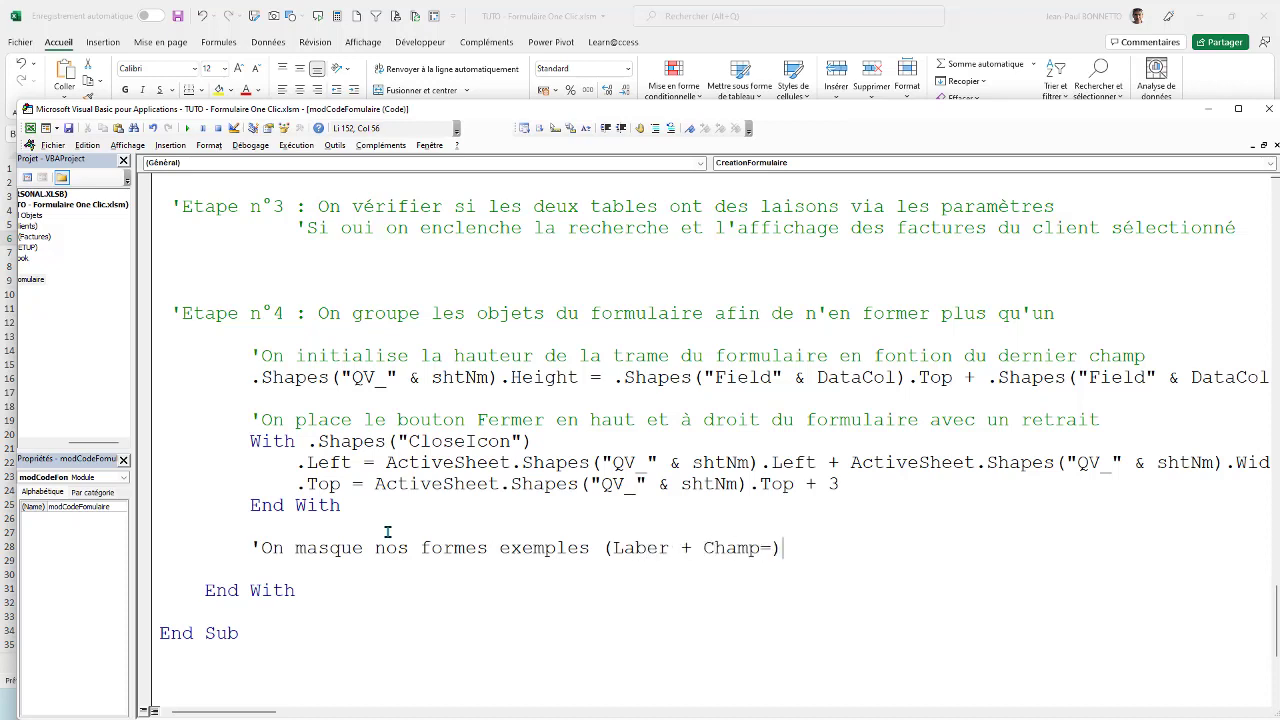
{"action": "key", "text": "BackSpace"}
{"action": "key", "text": "BackSpace"}
{"action": "type", "text": ")"}
{"action": "left_click", "coordinate": [660, 548]}
{"action": "key", "text": "Delete"}
{"action": "type", "text": "l"}
{"action": "left_click", "coordinate": [801, 549]}
{"action": "key", "text": "Return"}
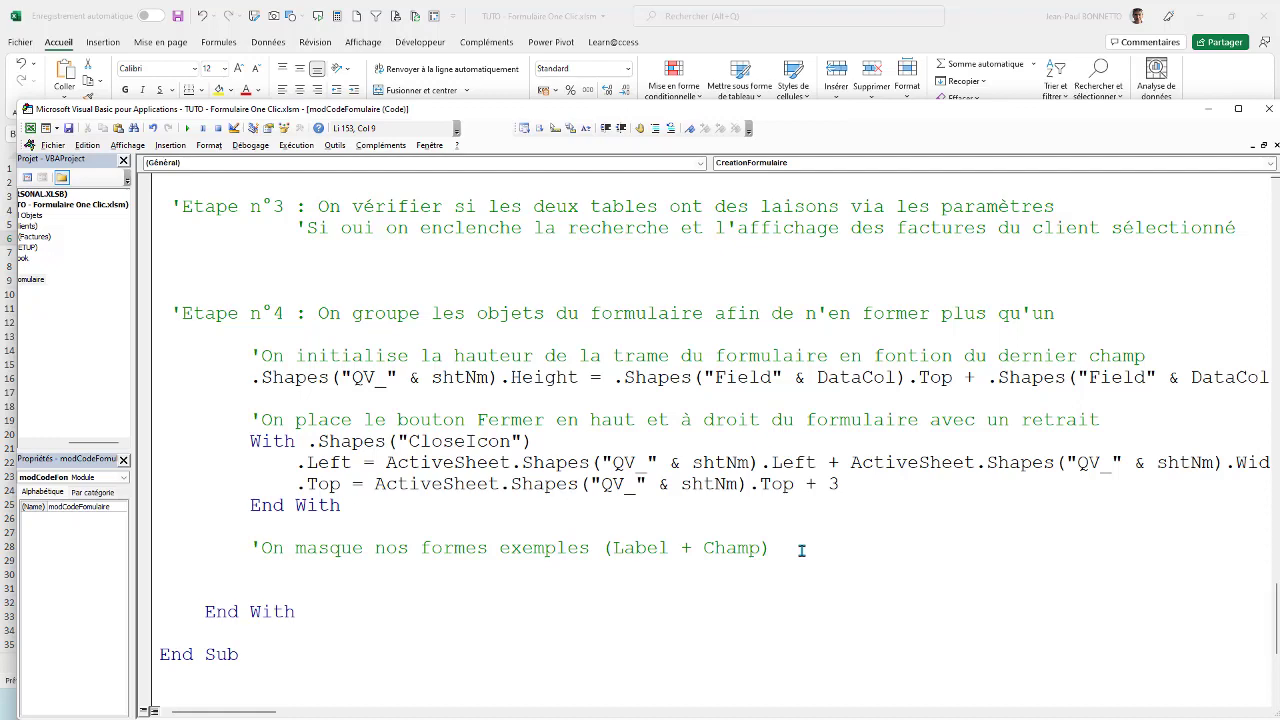
Copy .Shapes("ExempleFld") from the Duplicate line and paste it under the hide comment.
{"action": "scroll", "coordinate": [502, 526], "scroll_direction": "down", "scroll_amount": 1}
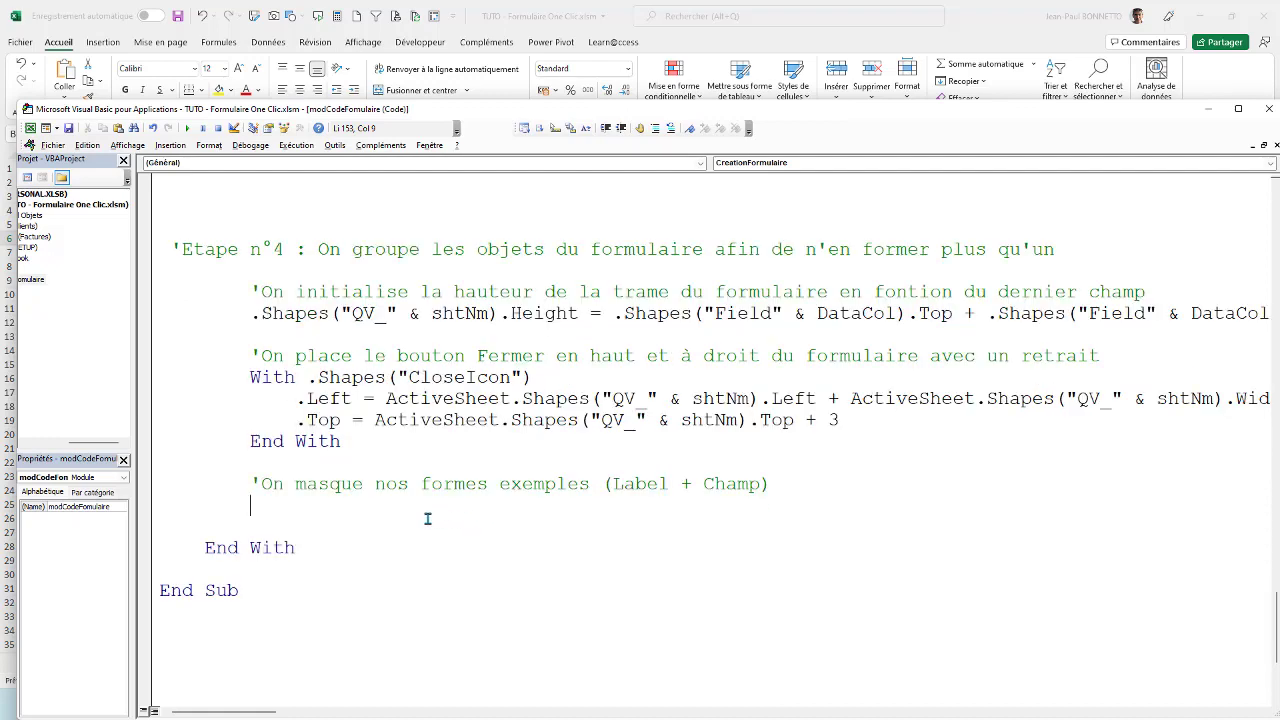
{"action": "scroll", "coordinate": [420, 517], "scroll_direction": "up", "scroll_amount": 2}
{"action": "scroll", "coordinate": [438, 481], "scroll_direction": "up", "scroll_amount": 5}
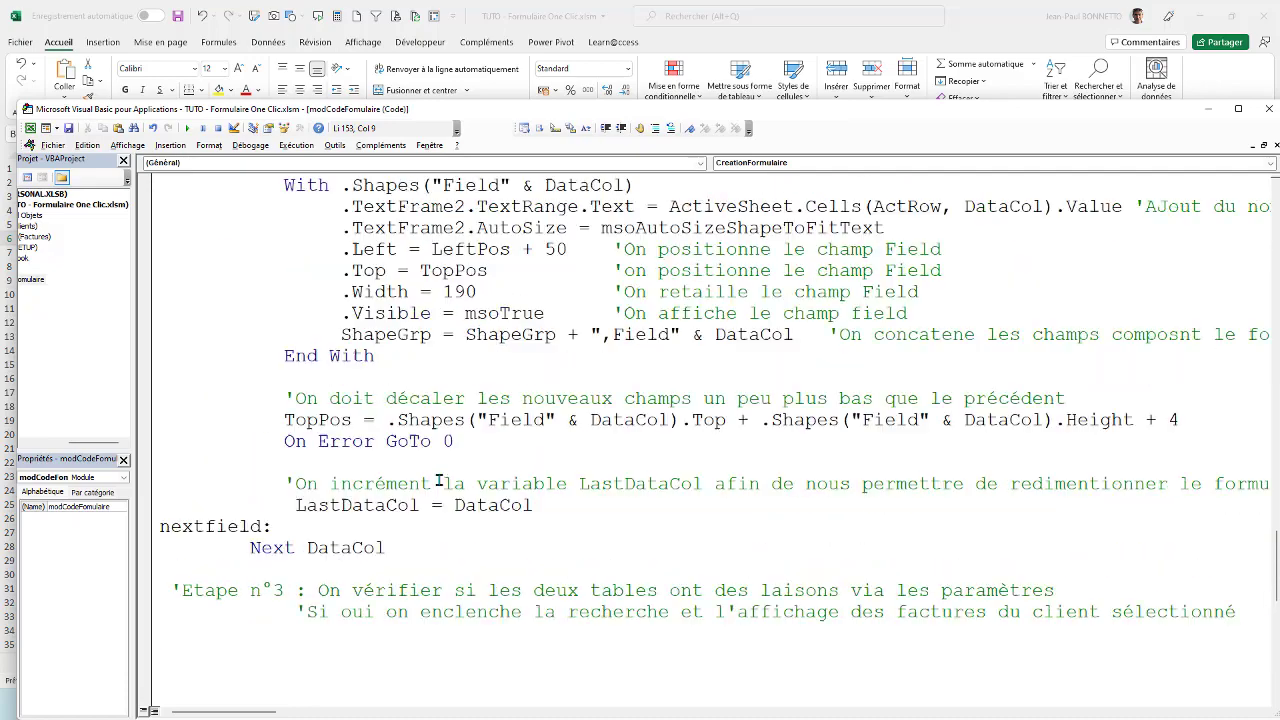
{"action": "scroll", "coordinate": [438, 481], "scroll_direction": "up", "scroll_amount": 9}
{"action": "scroll", "coordinate": [544, 482], "scroll_direction": "up", "scroll_amount": 1}
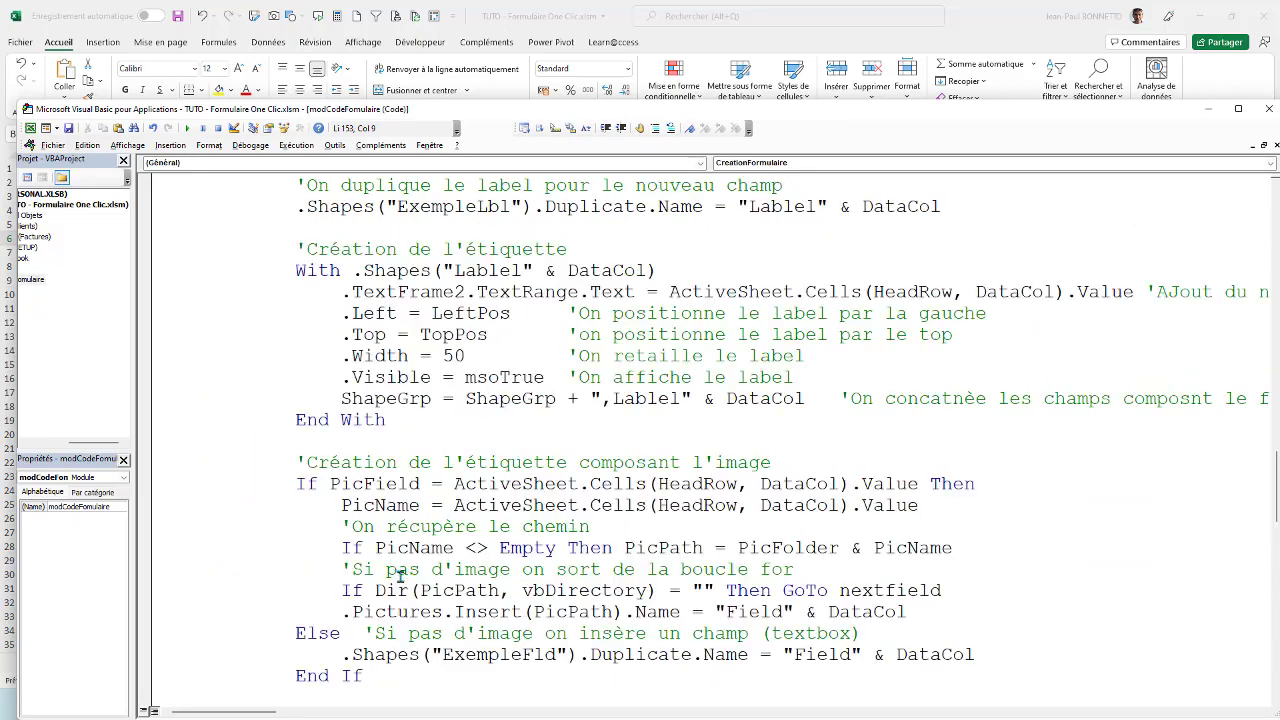
{"action": "scroll", "coordinate": [483, 626], "scroll_direction": "down", "scroll_amount": 1}
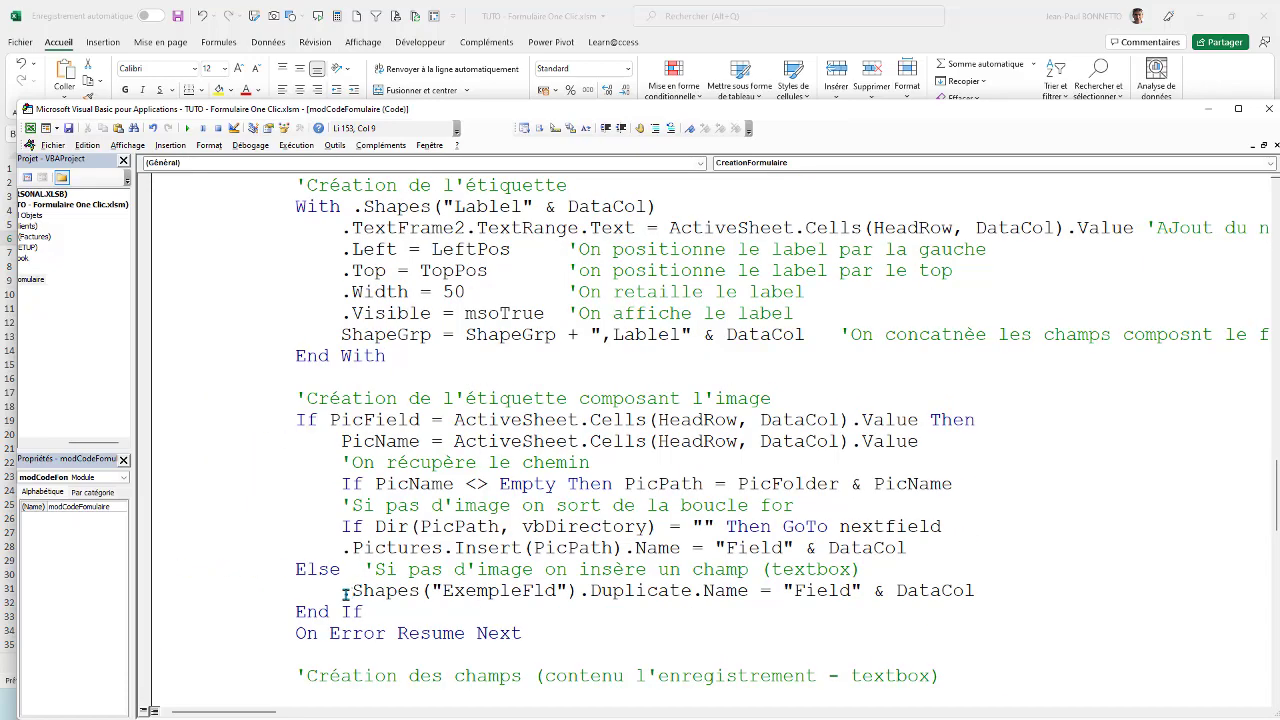
{"action": "left_click_drag", "start_coordinate": [345, 594], "coordinate": [580, 591]}
{"action": "scroll", "coordinate": [560, 616], "scroll_direction": "down", "scroll_amount": 1}
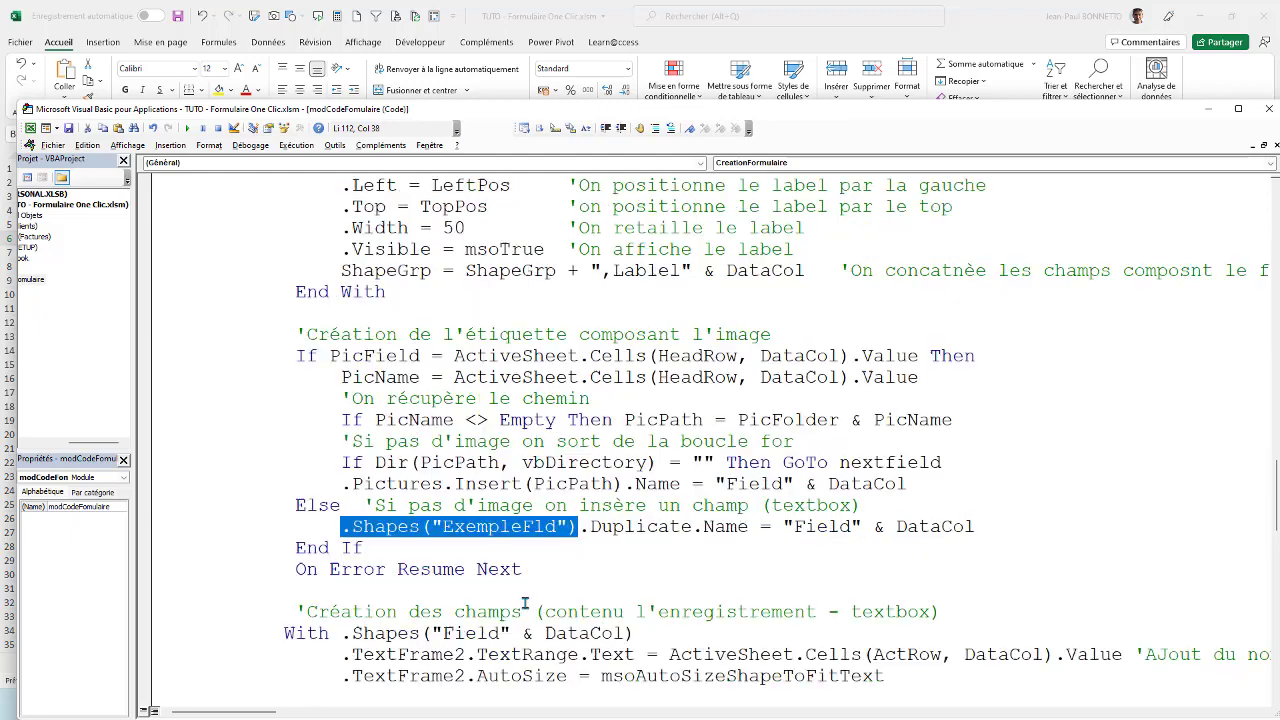
{"action": "scroll", "coordinate": [520, 595], "scroll_direction": "down", "scroll_amount": 9}
{"action": "scroll", "coordinate": [493, 575], "scroll_direction": "down", "scroll_amount": 2}
{"action": "scroll", "coordinate": [430, 525], "scroll_direction": "down", "scroll_amount": 3}
{"action": "left_click", "coordinate": [266, 441]}
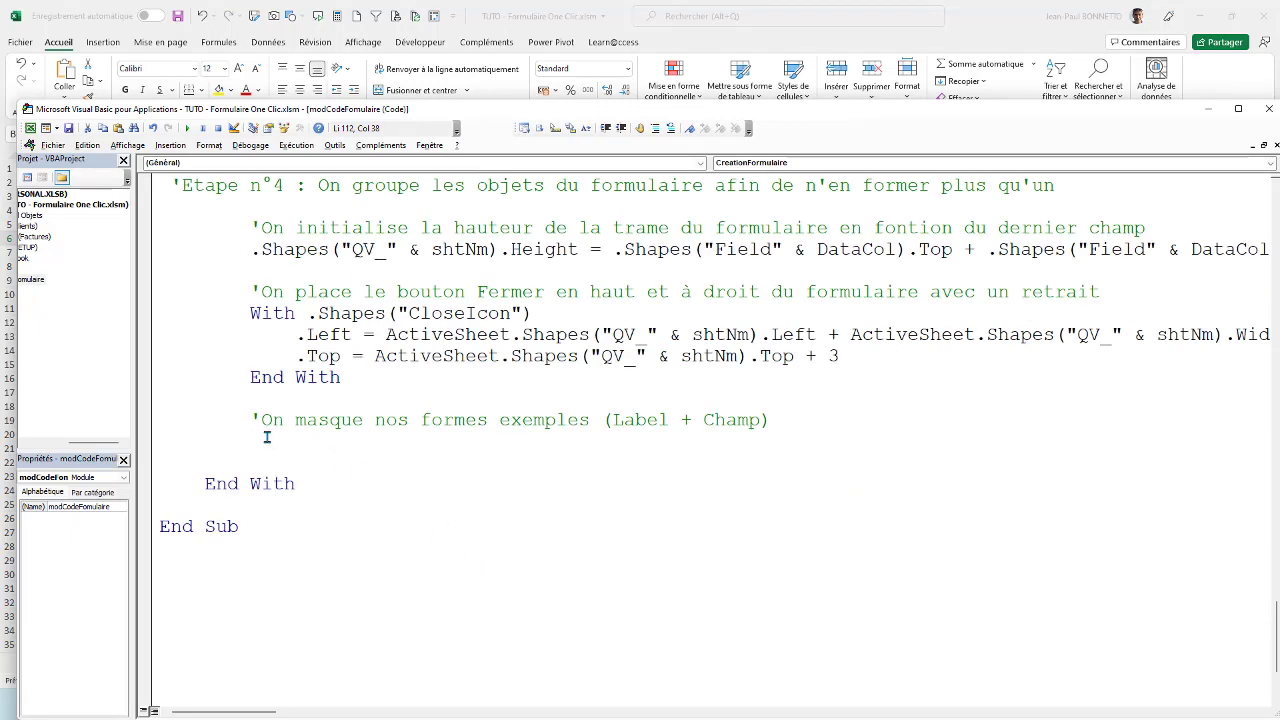
{"action": "type", "text": ".Shapes(\"ExempleFld\")"}
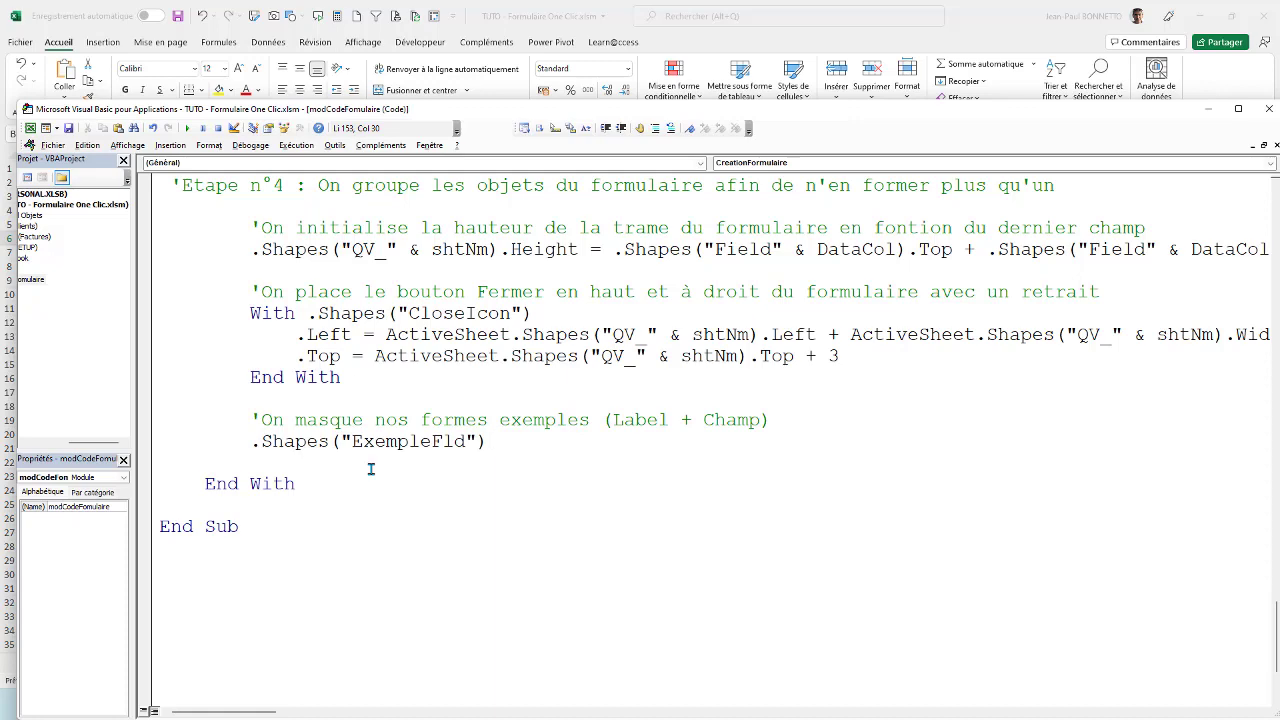
Check the exact ExempleLbl shape name in the code, then return to the comment.
{"action": "scroll", "coordinate": [537, 391], "scroll_direction": "up", "scroll_amount": 5}
{"action": "scroll", "coordinate": [535, 388], "scroll_direction": "up", "scroll_amount": 7}
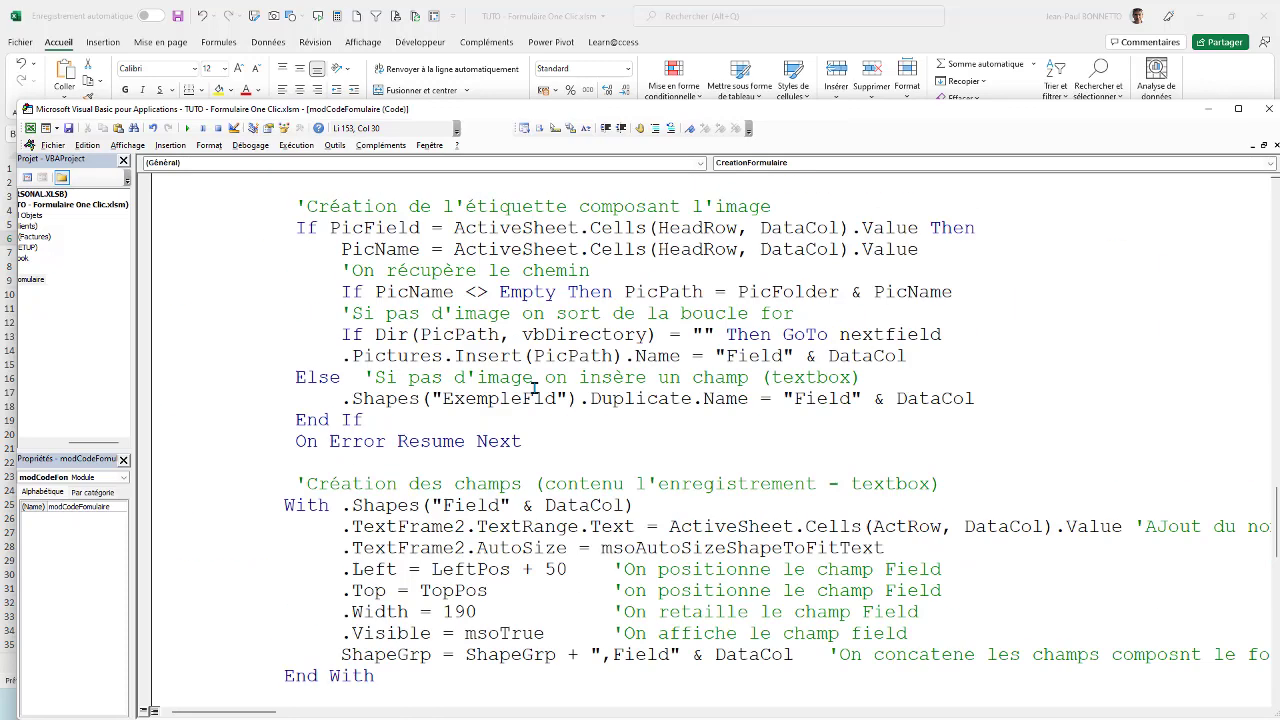
{"action": "scroll", "coordinate": [536, 390], "scroll_direction": "up", "scroll_amount": 3}
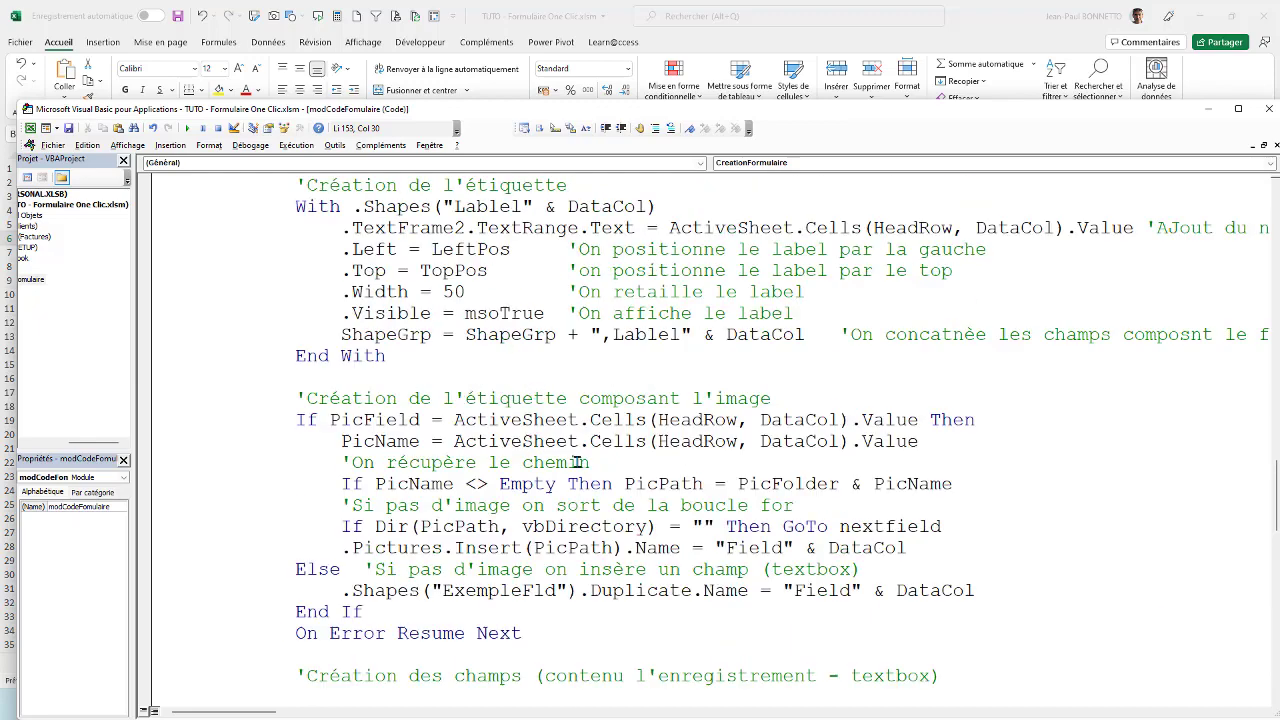
{"action": "scroll", "coordinate": [577, 462], "scroll_direction": "up", "scroll_amount": 3}
{"action": "scroll", "coordinate": [577, 462], "scroll_direction": "up", "scroll_amount": 3}
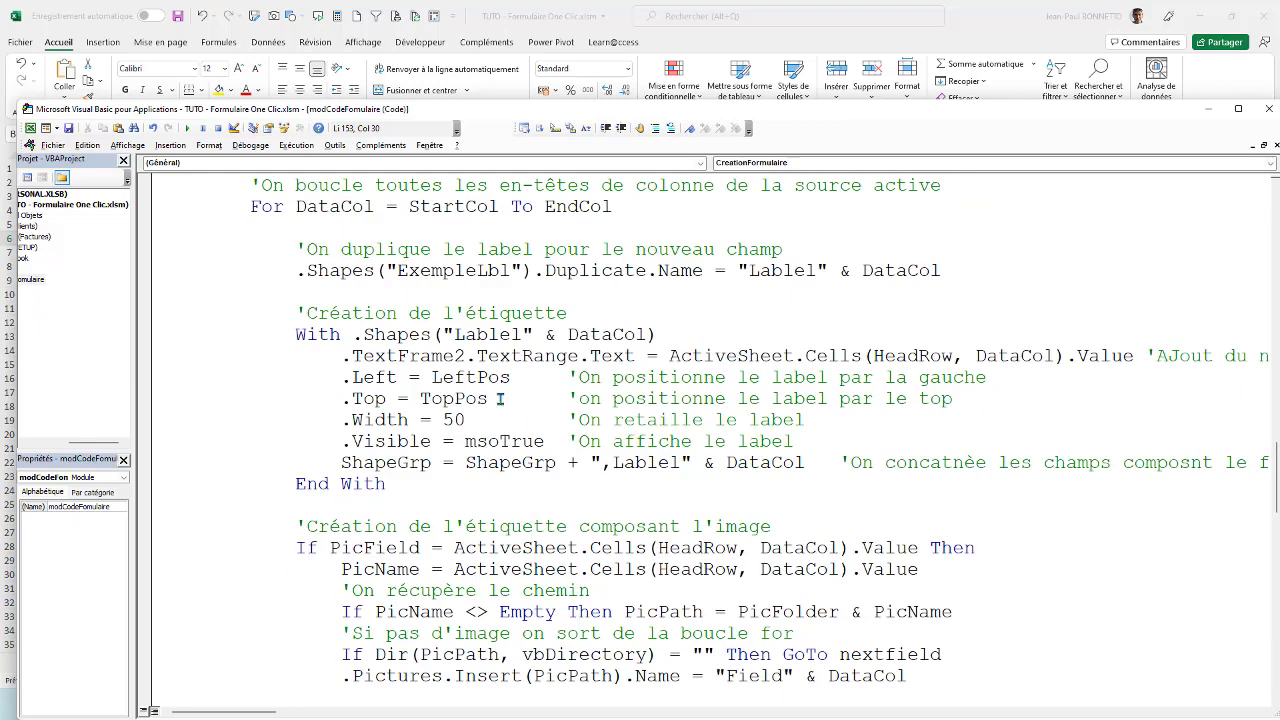
{"action": "scroll", "coordinate": [451, 373], "scroll_direction": "up", "scroll_amount": 2}
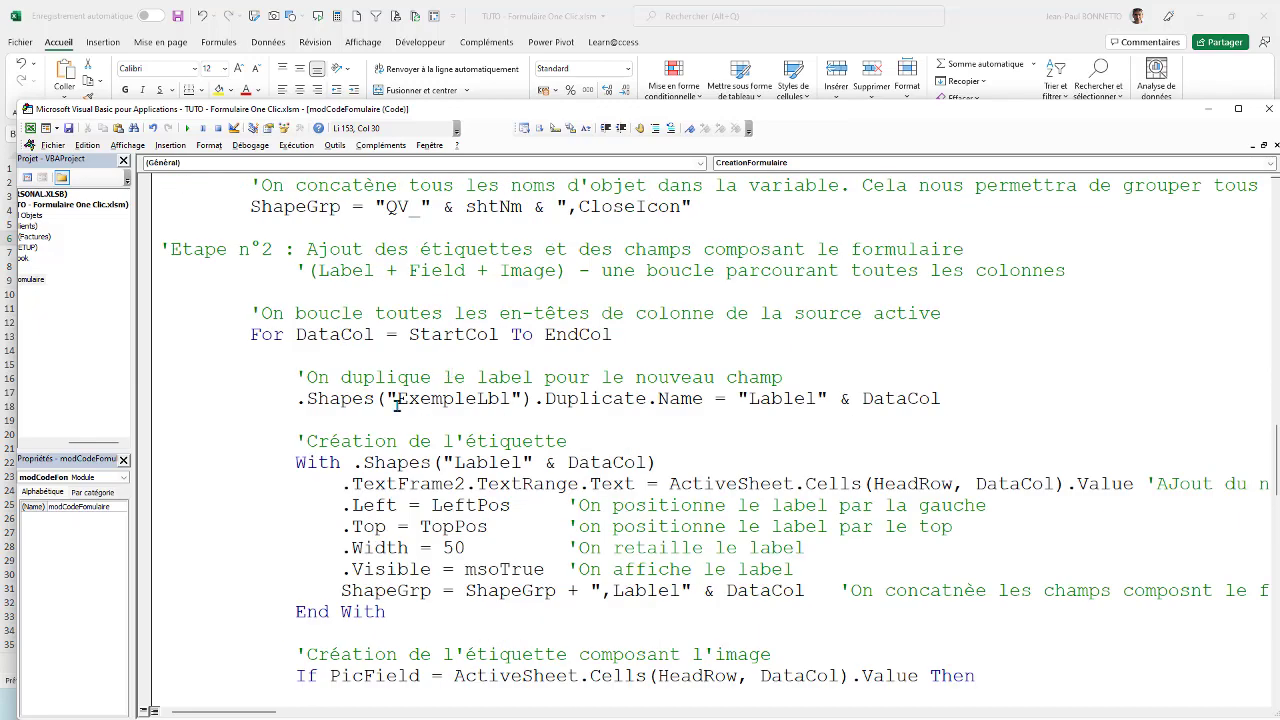
{"action": "left_click_drag", "start_coordinate": [295, 399], "coordinate": [526, 400]}
{"action": "scroll", "coordinate": [549, 446], "scroll_direction": "down", "scroll_amount": 7}
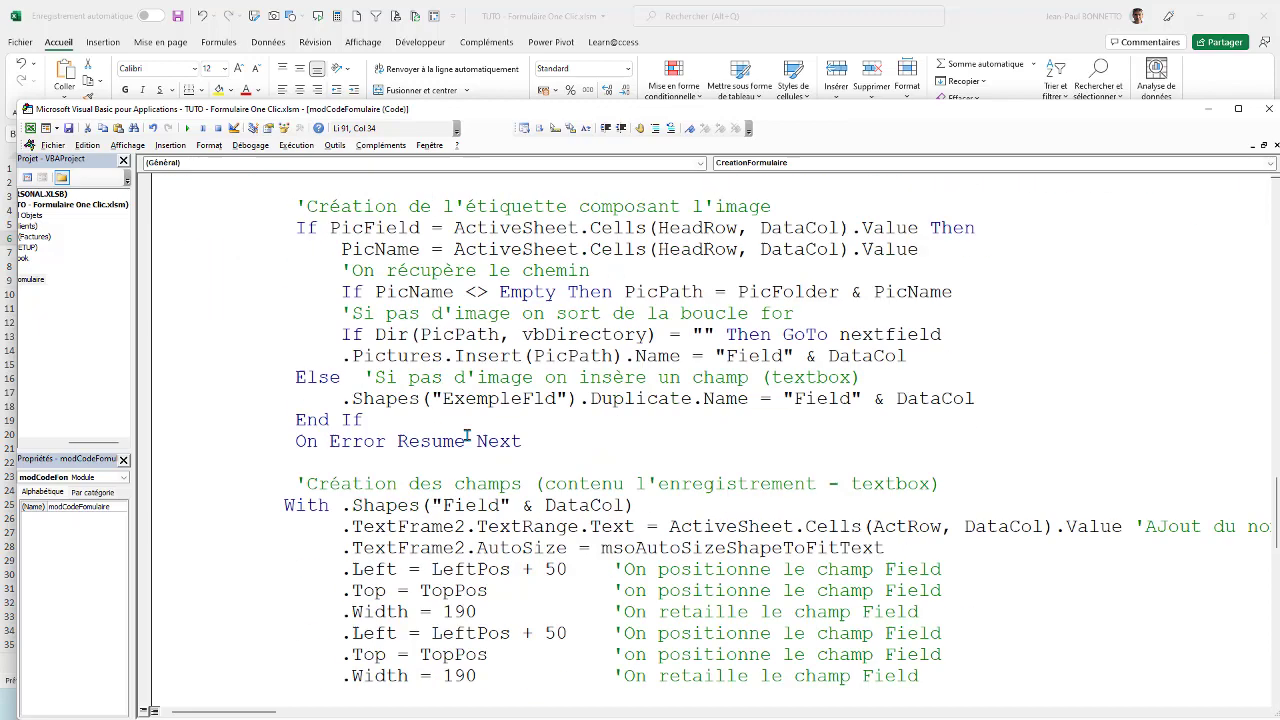
{"action": "scroll", "coordinate": [500, 442], "scroll_direction": "down", "scroll_amount": 8}
{"action": "scroll", "coordinate": [444, 439], "scroll_direction": "down", "scroll_amount": 3}
{"action": "scroll", "coordinate": [444, 439], "scroll_direction": "up", "scroll_amount": 3}
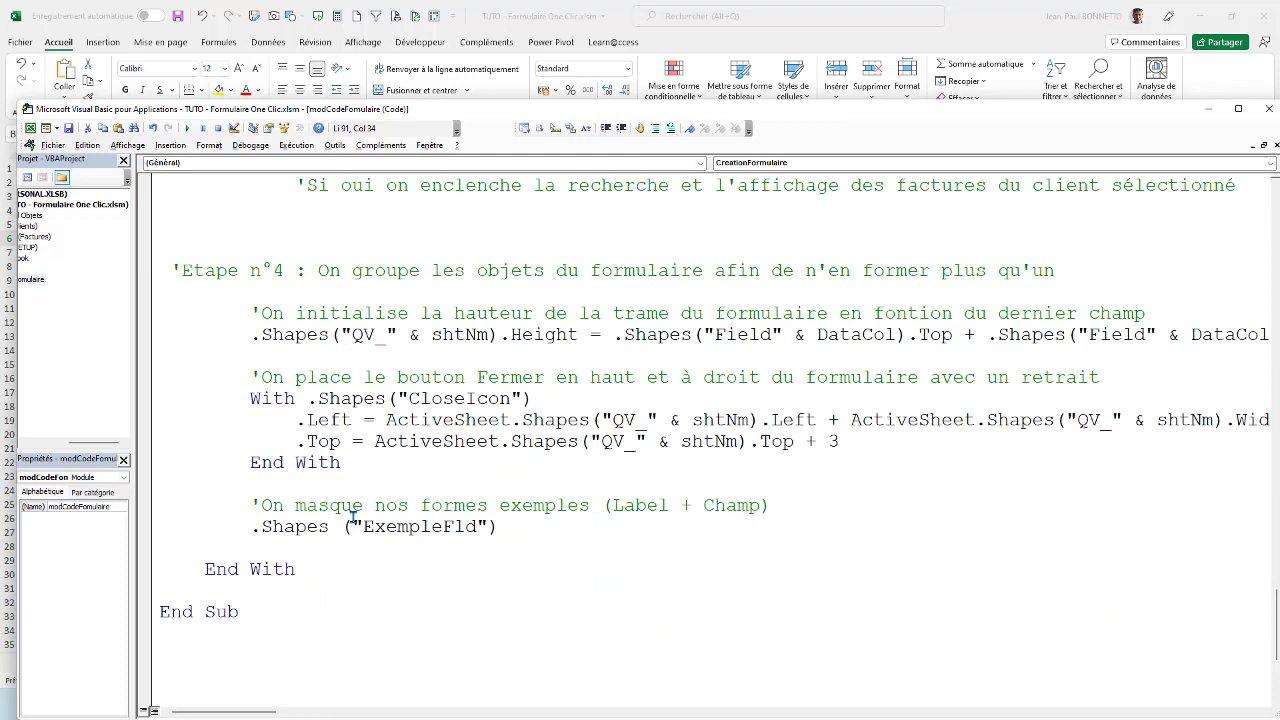
{"action": "left_click", "coordinate": [771, 505]}
Set .Visible = msoFalse on both the ExempleLbl and ExempleFld shapes.
{"action": "key", "text": "Return"}
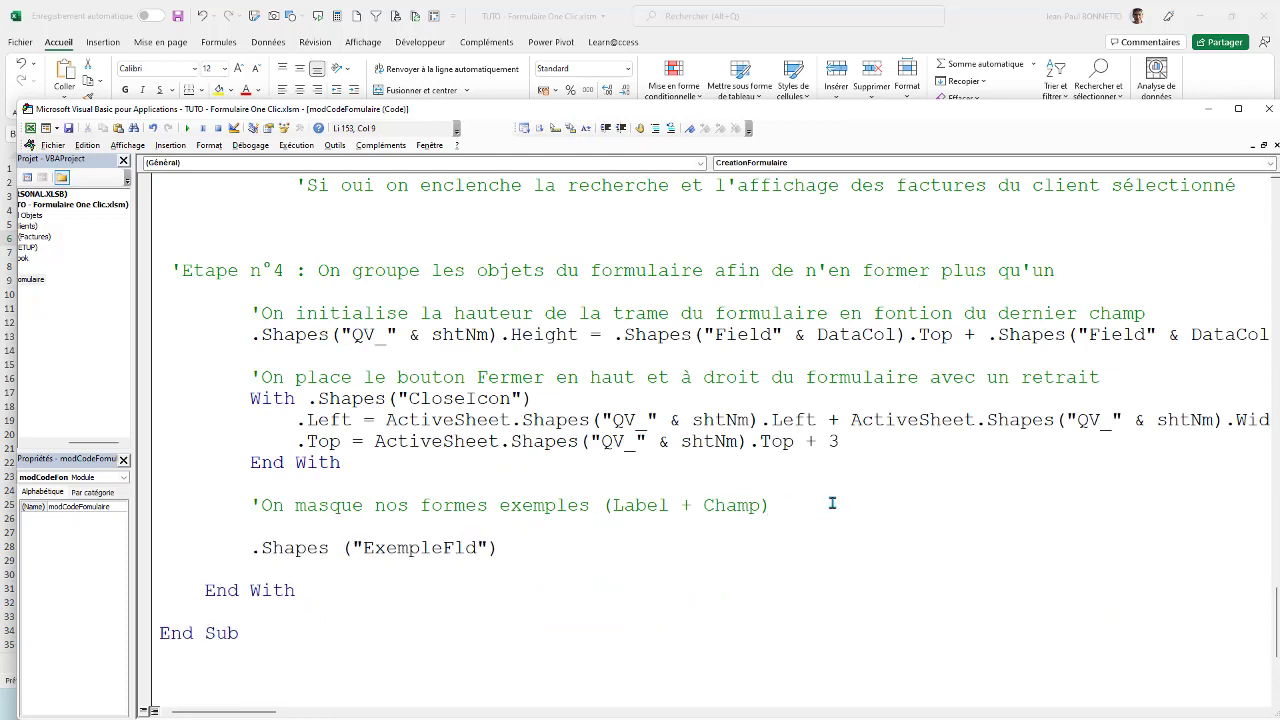
{"action": "type", "text": ".Shapes(\"ExempleLbl\")"}
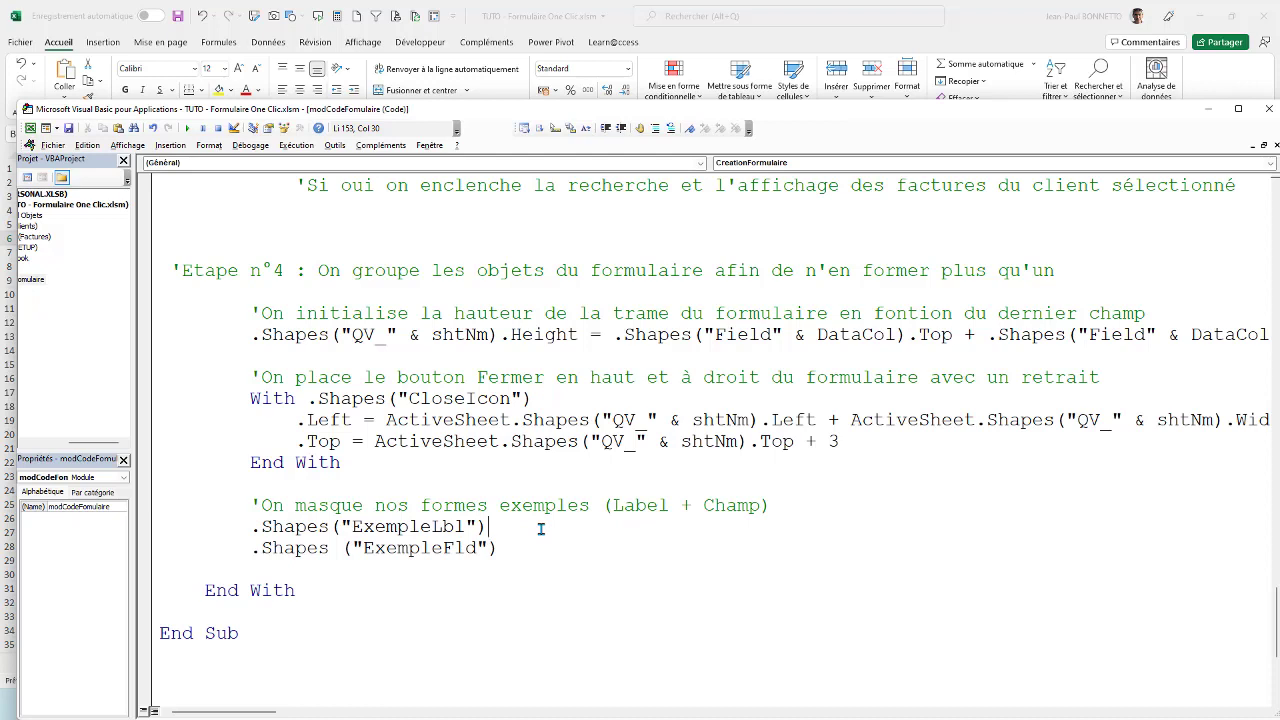
{"action": "type", "text": ".vis"}
{"action": "type", "text": "ible = msof"}
{"action": "type", "text": "alse"}
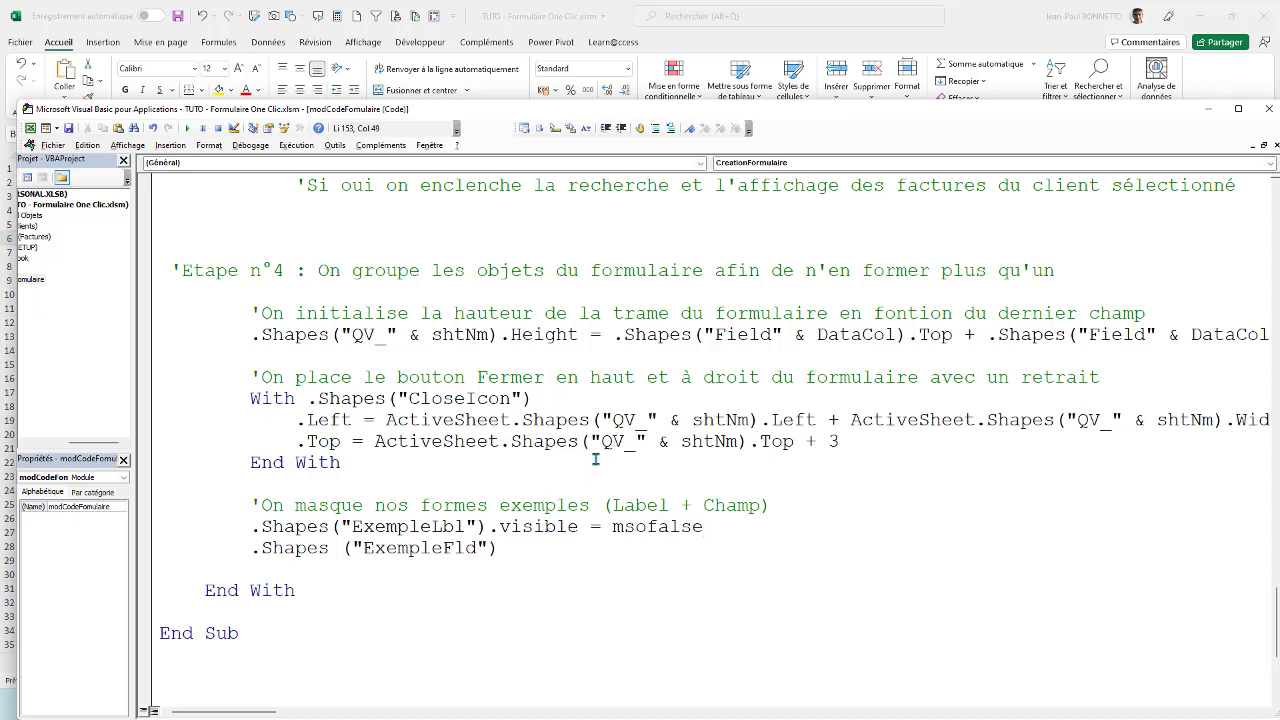
{"action": "key", "text": "Down"}
{"action": "type", "text": "visible = "}
{"action": "type", "text": "mso"}
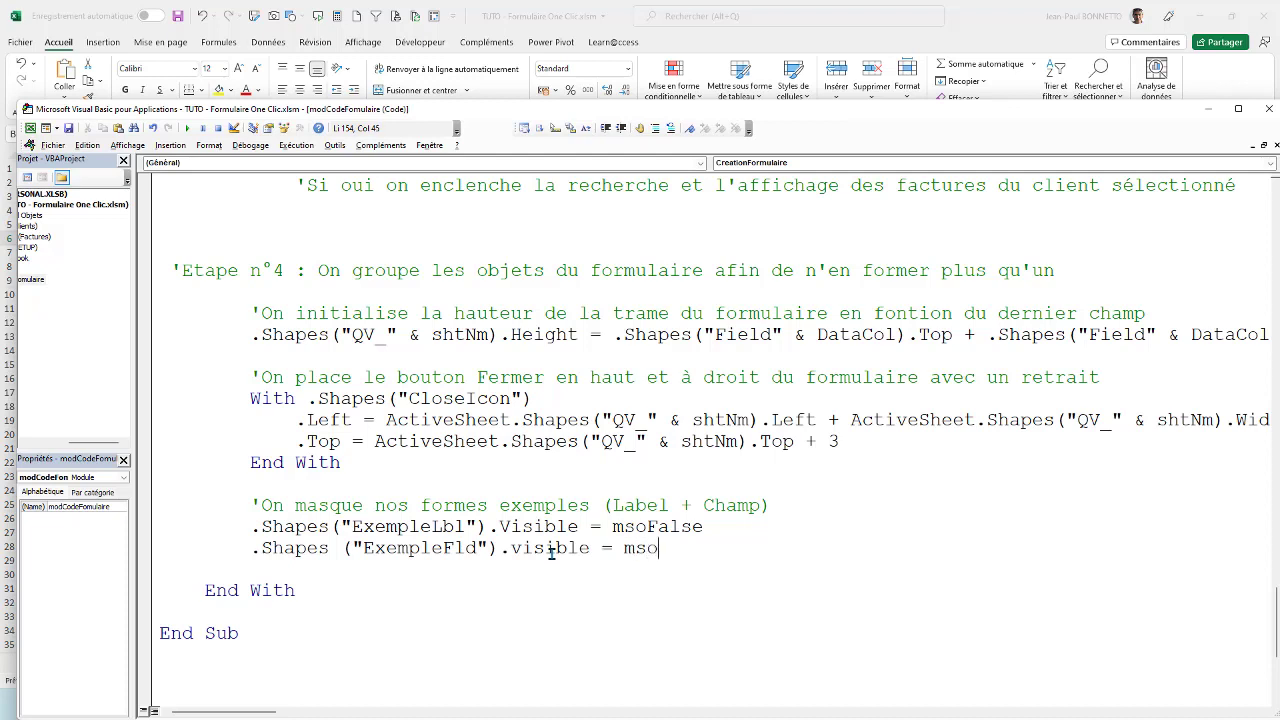
{"action": "type", "text": "Fal"}
{"action": "type", "text": "se"}
{"action": "left_click", "coordinate": [544, 463]}
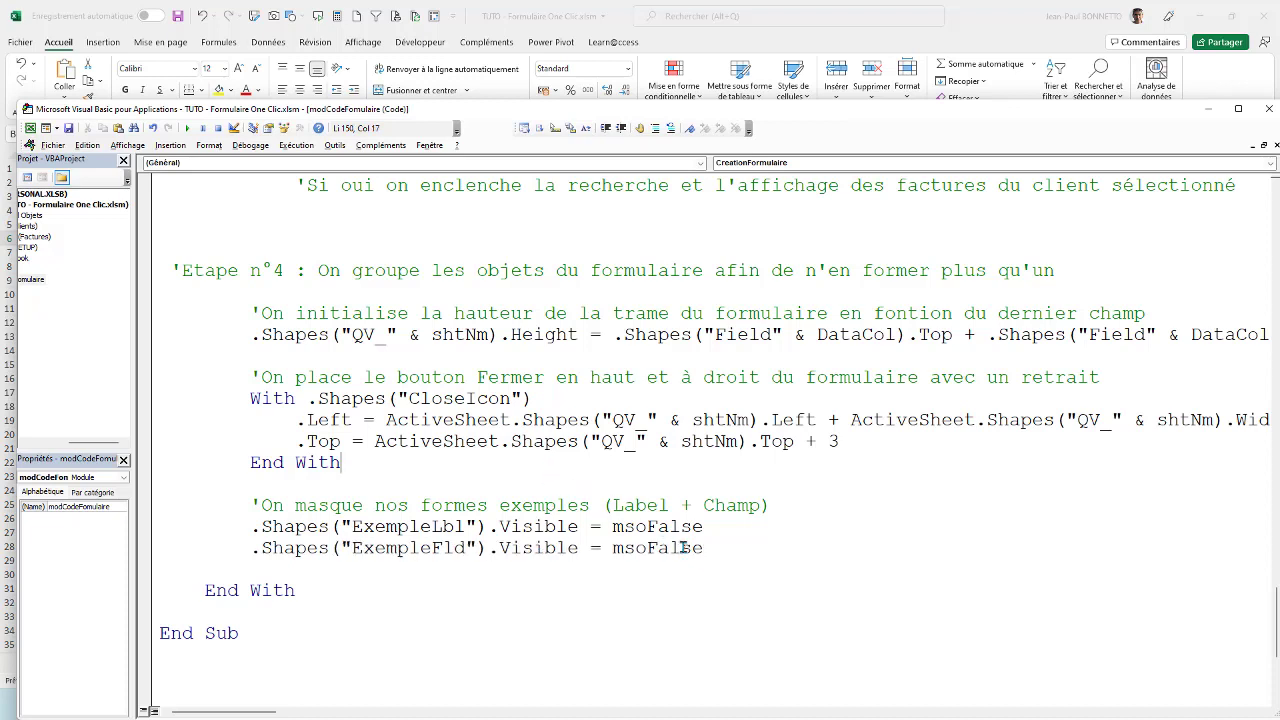
{"action": "left_click", "coordinate": [718, 553]}
{"action": "key", "text": "Return"}
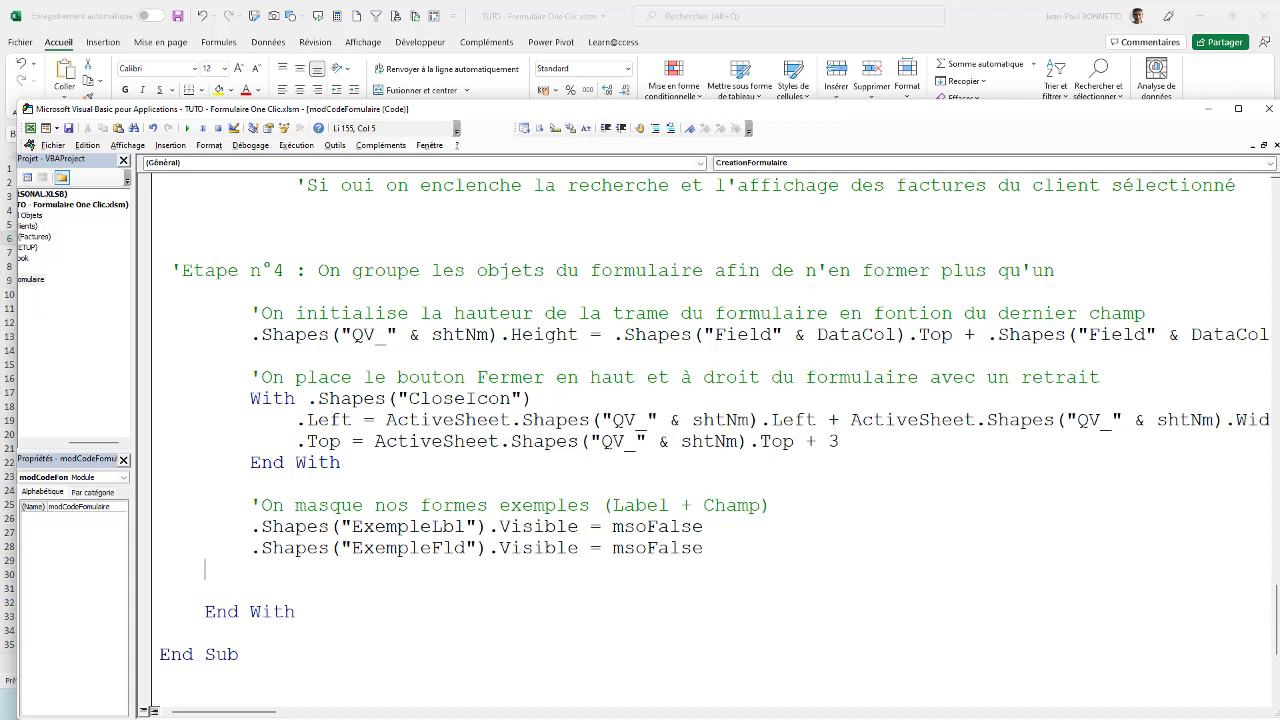
Scroll up to the module's Dim declarations and select the ShapeGrp variable.
{"action": "scroll", "coordinate": [355, 500], "scroll_direction": "up", "scroll_amount": 2}
{"action": "scroll", "coordinate": [371, 456], "scroll_direction": "up", "scroll_amount": 4}
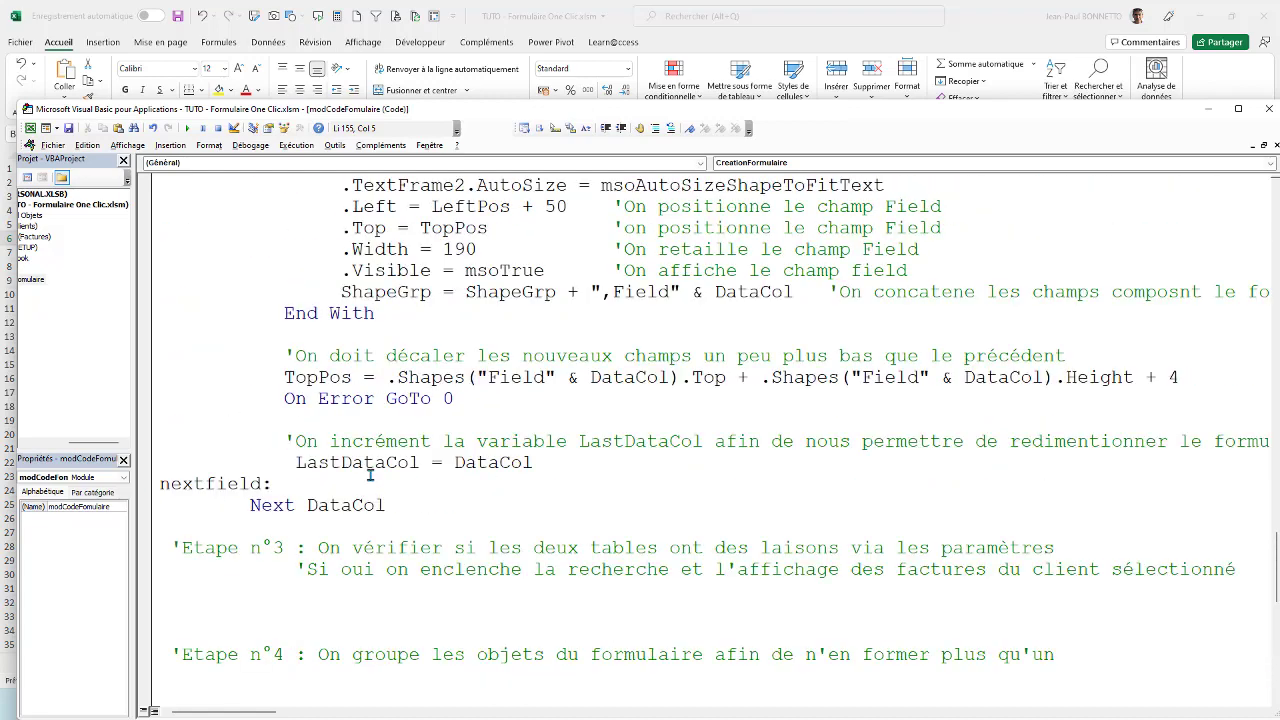
{"action": "mouse_move", "coordinate": [331, 291]}
{"action": "left_mouse_down"}
{"action": "mouse_move", "coordinate": [465, 292]}
{"action": "mouse_move", "coordinate": [441, 292]}
{"action": "left_mouse_up"}
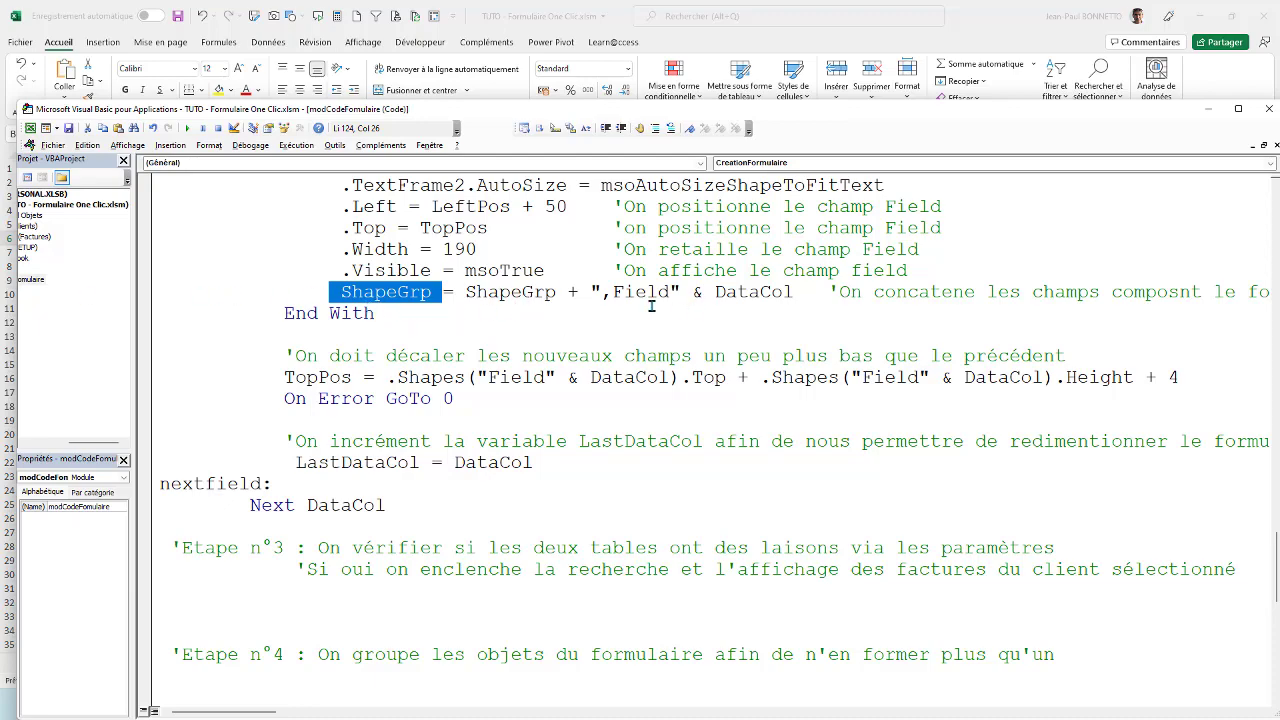
{"action": "scroll", "coordinate": [650, 300], "scroll_direction": "up", "scroll_amount": 6}
{"action": "scroll", "coordinate": [572, 260], "scroll_direction": "up", "scroll_amount": 5}
{"action": "scroll", "coordinate": [572, 260], "scroll_direction": "up", "scroll_amount": 8}
{"action": "scroll", "coordinate": [572, 260], "scroll_direction": "up", "scroll_amount": 10}
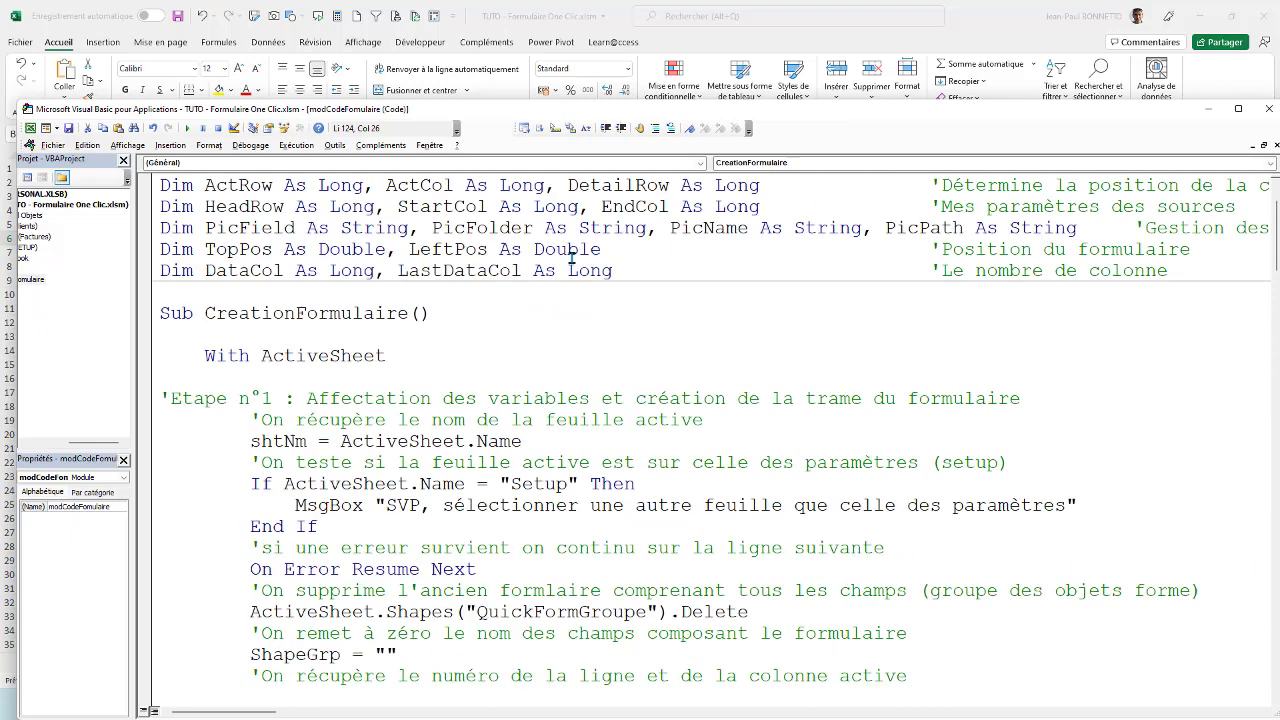
{"action": "scroll", "coordinate": [572, 258], "scroll_direction": "up", "scroll_amount": 2}
Append ', ShapeArr() As String' after ShapeGrp As String on the Dim shtNm line.
{"action": "left_click", "coordinate": [612, 250]}
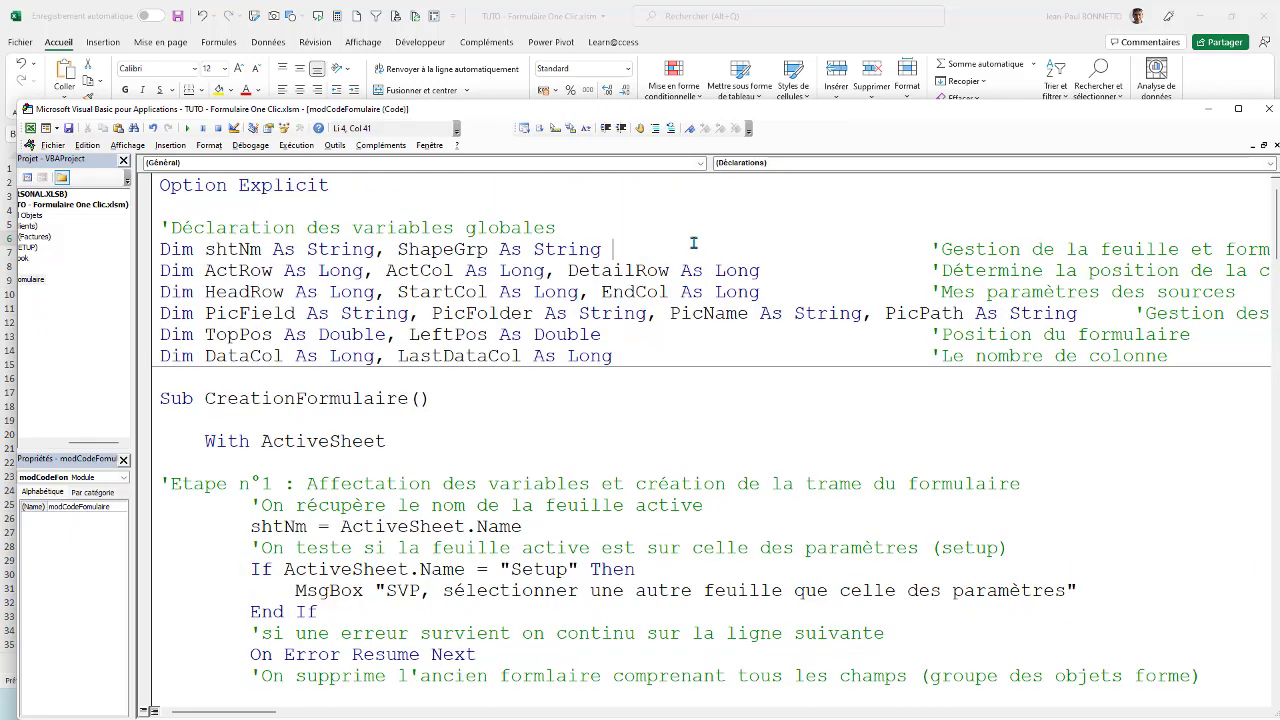
{"action": "type", "text": ", "}
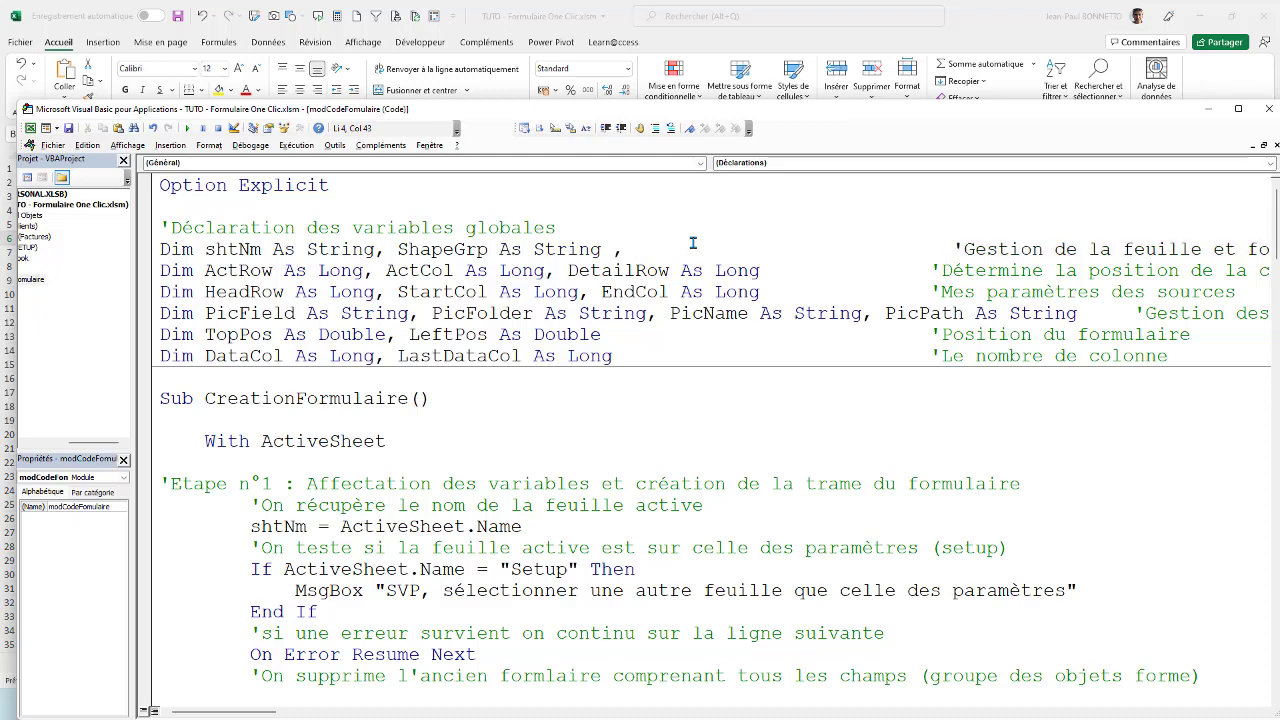
{"action": "type", "text": "Sha"}
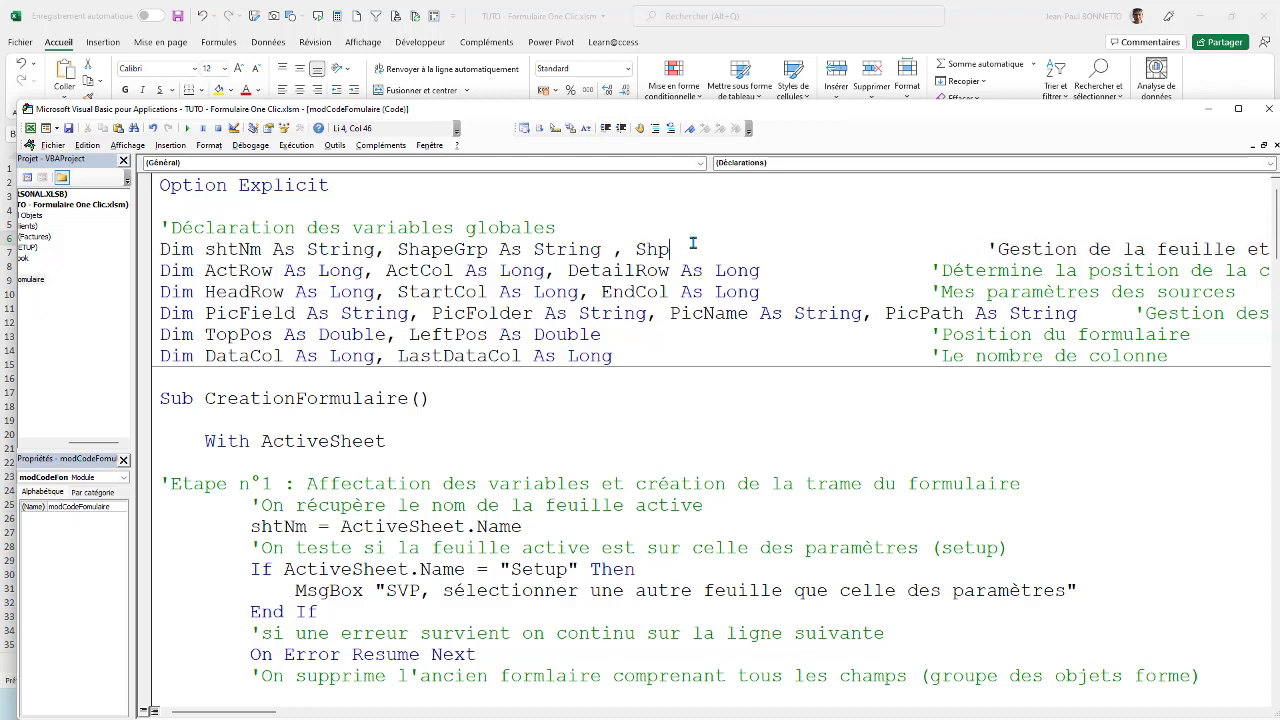
{"action": "type", "text": "peA"}
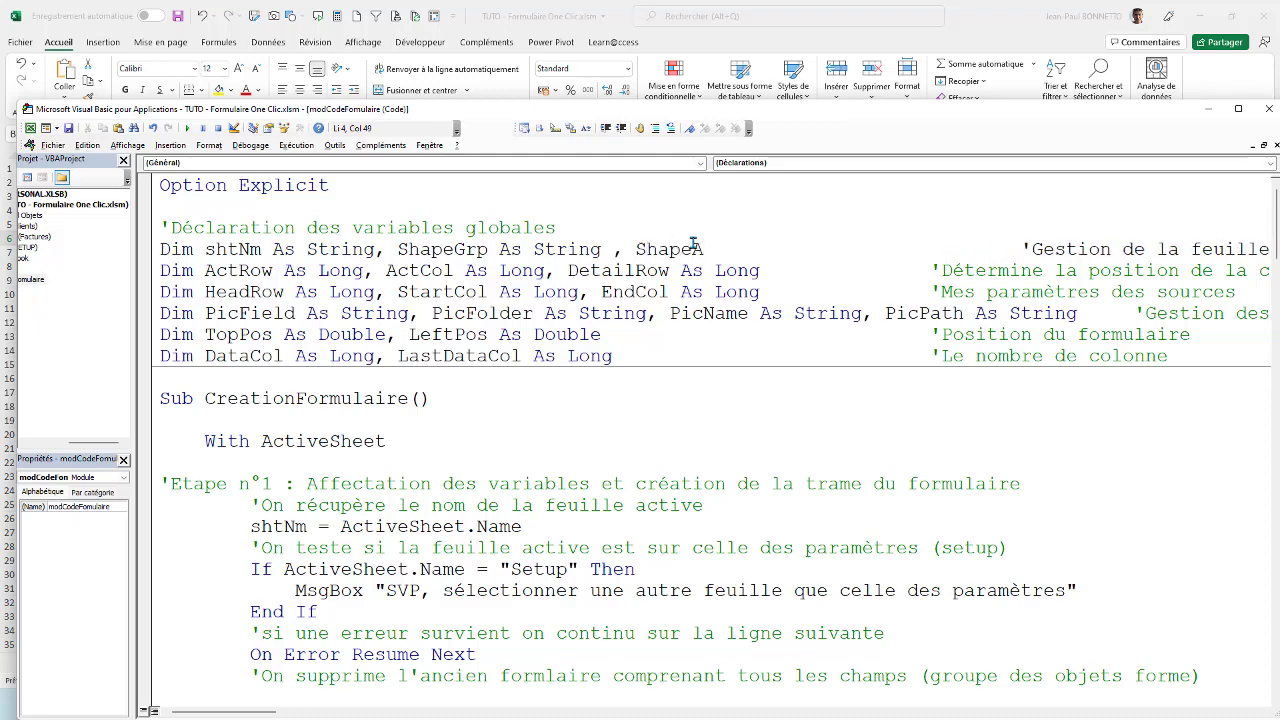
{"action": "type", "text": "rr"}
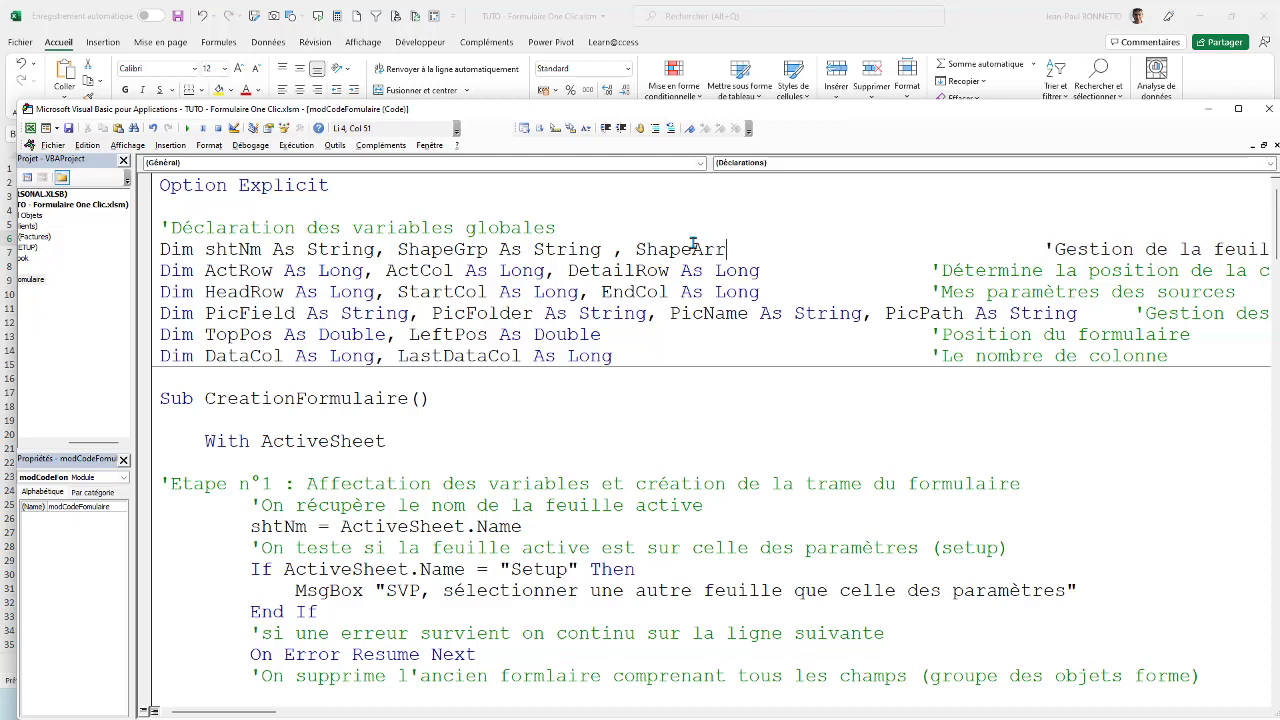
{"action": "type", "text": "() "}
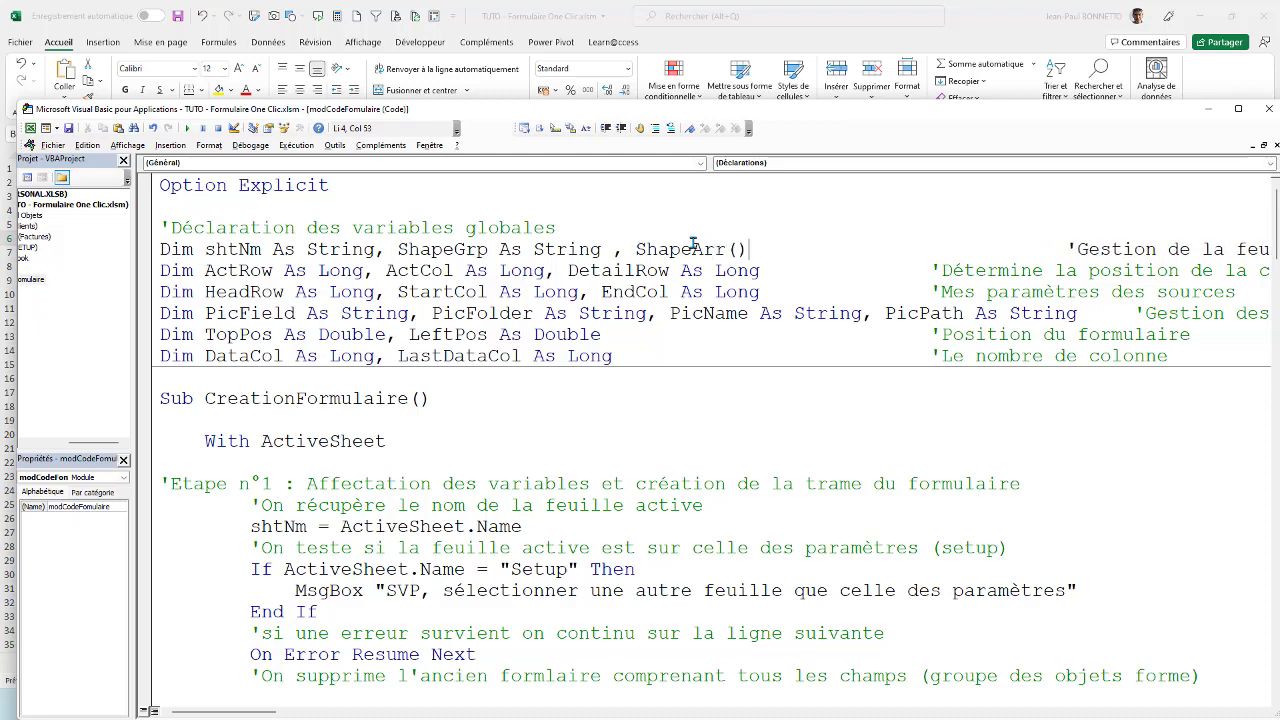
{"action": "type", "text": "as t"}
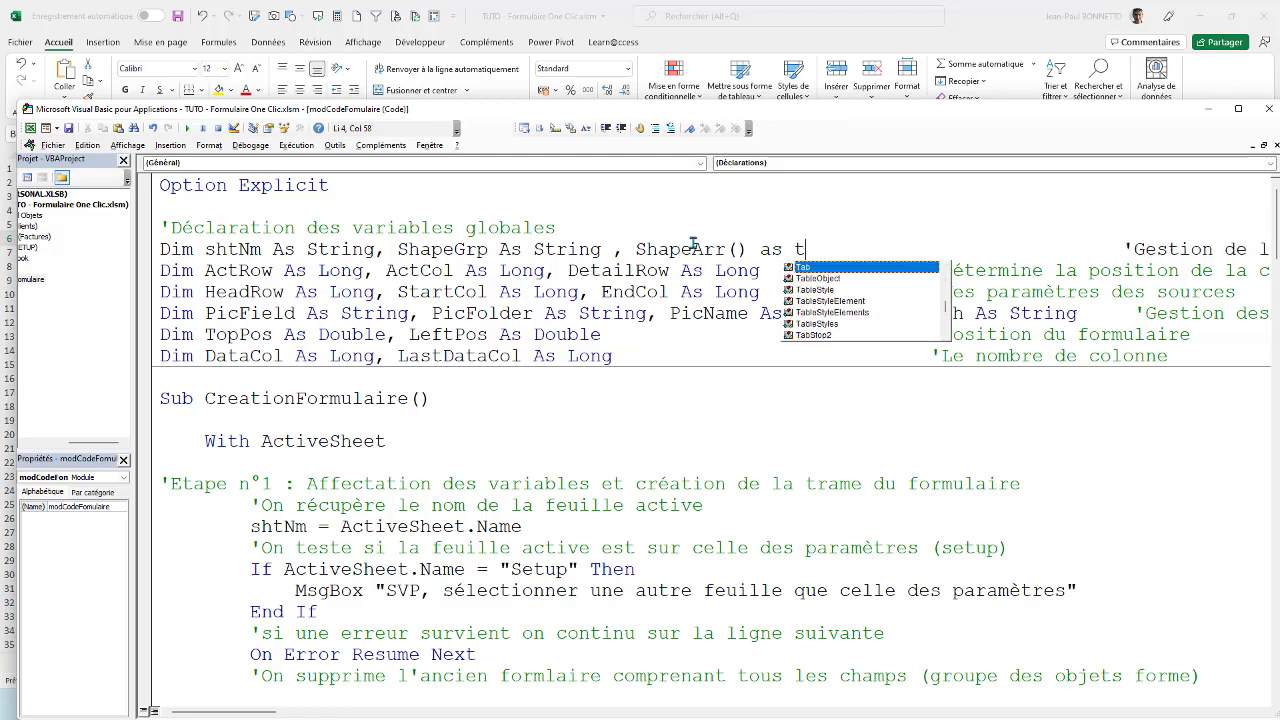
{"action": "type", "text": "ring"}
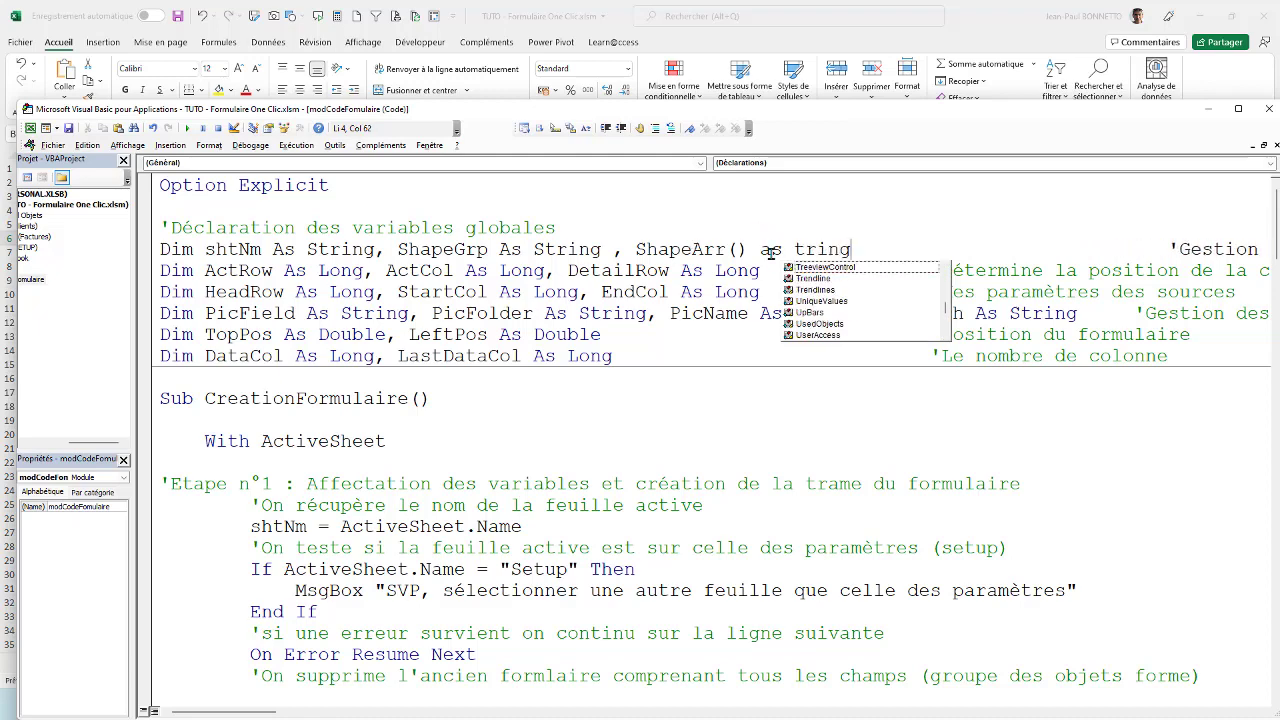
{"action": "left_click", "coordinate": [794, 250]}
{"action": "type", "text": "S"}
{"action": "key", "text": "Up"}
{"action": "key", "text": "shift+Up"}
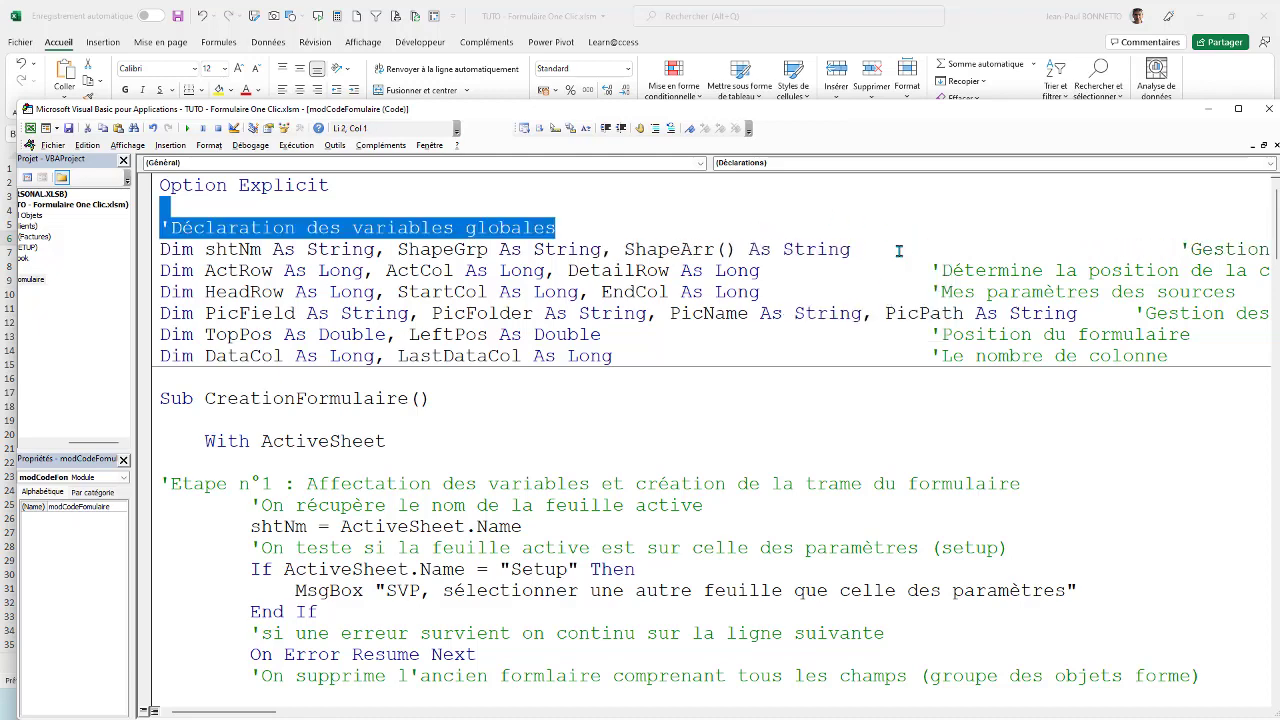
{"action": "left_click", "coordinate": [885, 250]}
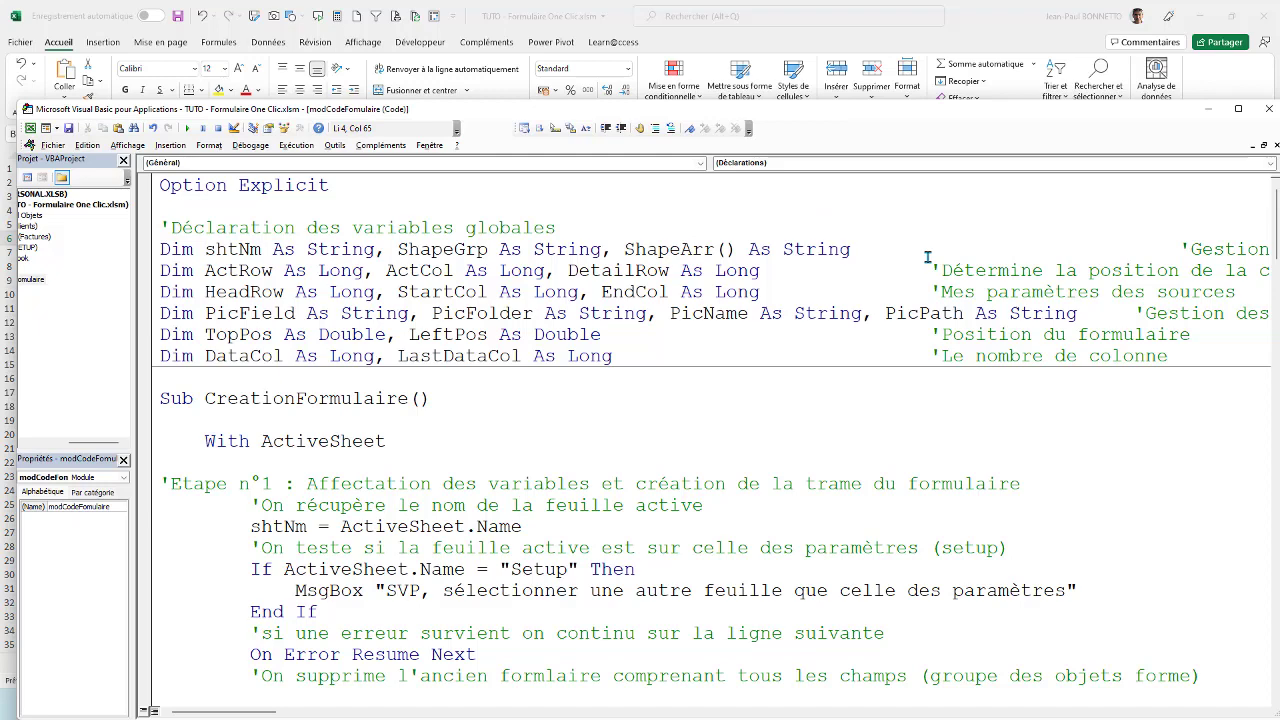
{"action": "key", "text": "Delete"}
{"action": "key", "text": "Delete"}
{"action": "key", "text": "Delete"}
{"action": "key", "text": "Delete"}
{"action": "key", "text": "Delete"}
{"action": "key", "text": "Delete"}
{"action": "key", "text": "Delete"}
{"action": "key", "text": "Delete"}
{"action": "key", "text": "Delete"}
{"action": "key", "text": "Delete"}
{"action": "key", "text": "Delete"}
{"action": "key", "text": "Delete"}
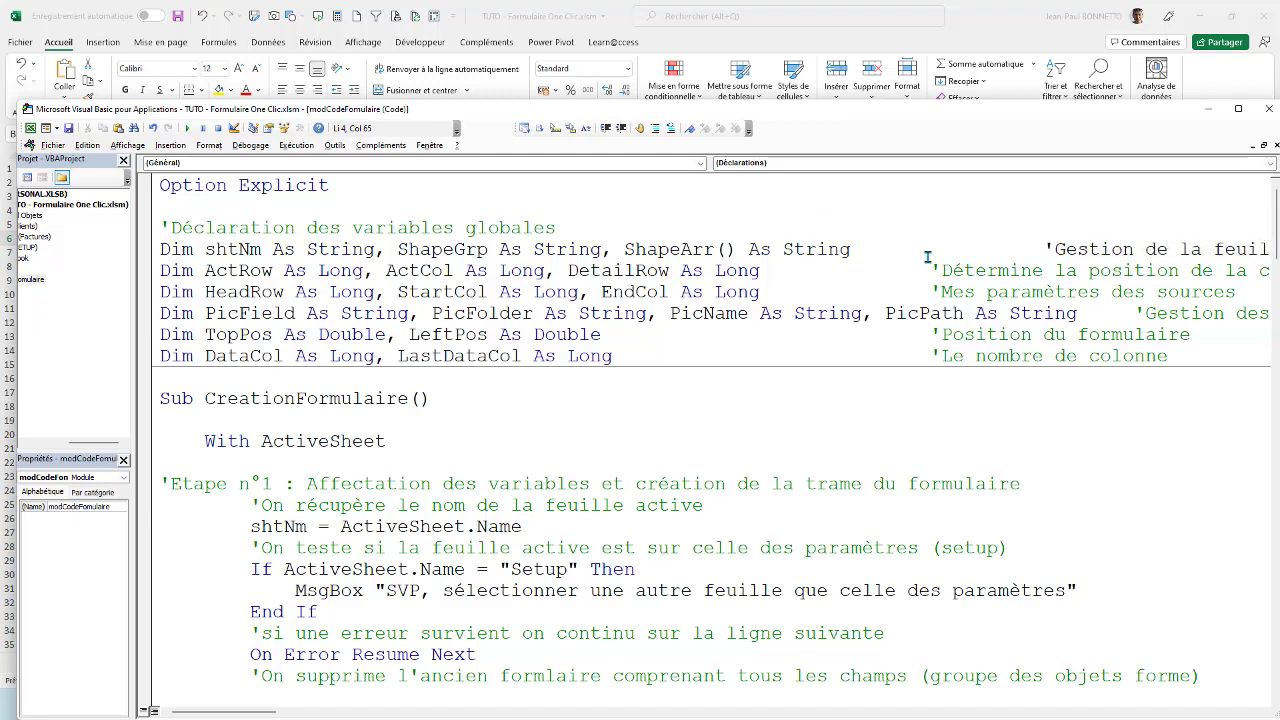
{"action": "key", "text": "Delete"}
{"action": "key", "text": "Delete"}
{"action": "key", "text": "Delete"}
{"action": "key", "text": "Delete"}
{"action": "key", "text": "Delete"}
{"action": "key", "text": "Delete"}
{"action": "key", "text": "Delete"}
{"action": "key", "text": "Delete"}
{"action": "key", "text": "Delete"}
{"action": "key", "text": "Delete"}
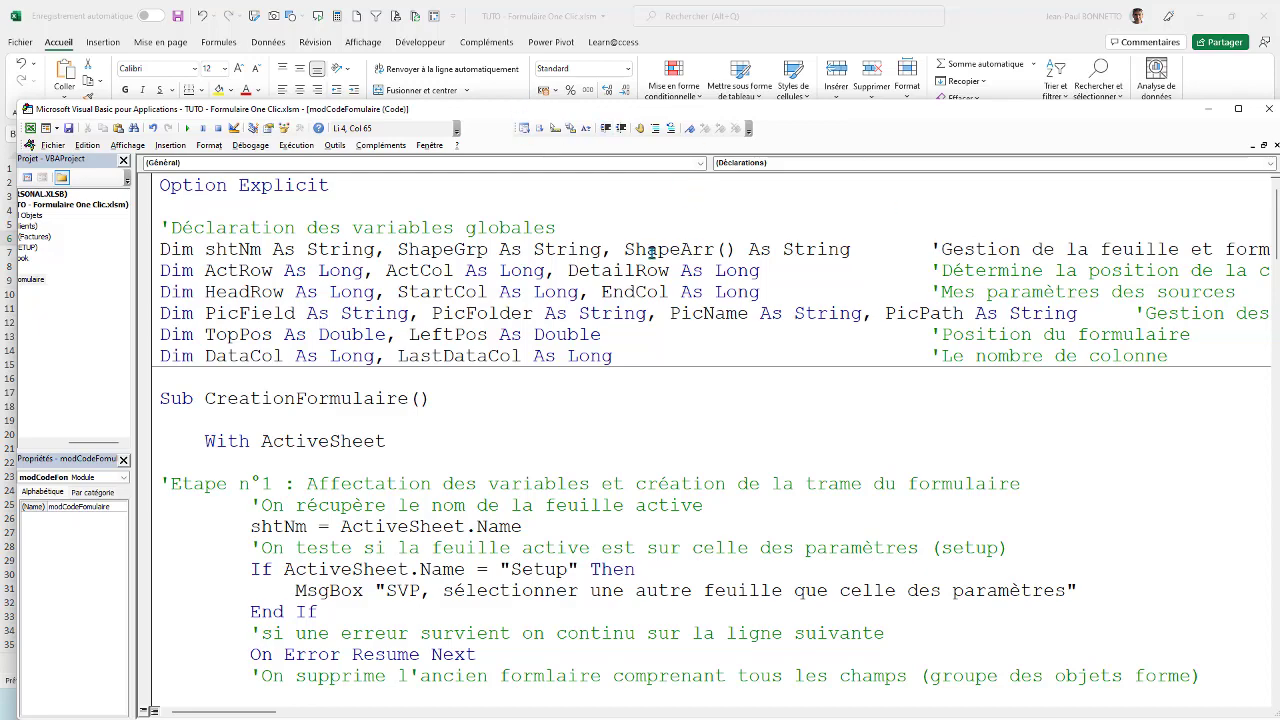
Locate the line resetting ShapeGrp and where it first collects object names.
{"action": "scroll", "coordinate": [653, 254], "scroll_direction": "down", "scroll_amount": 5}
{"action": "scroll", "coordinate": [653, 254], "scroll_direction": "down", "scroll_amount": 3}
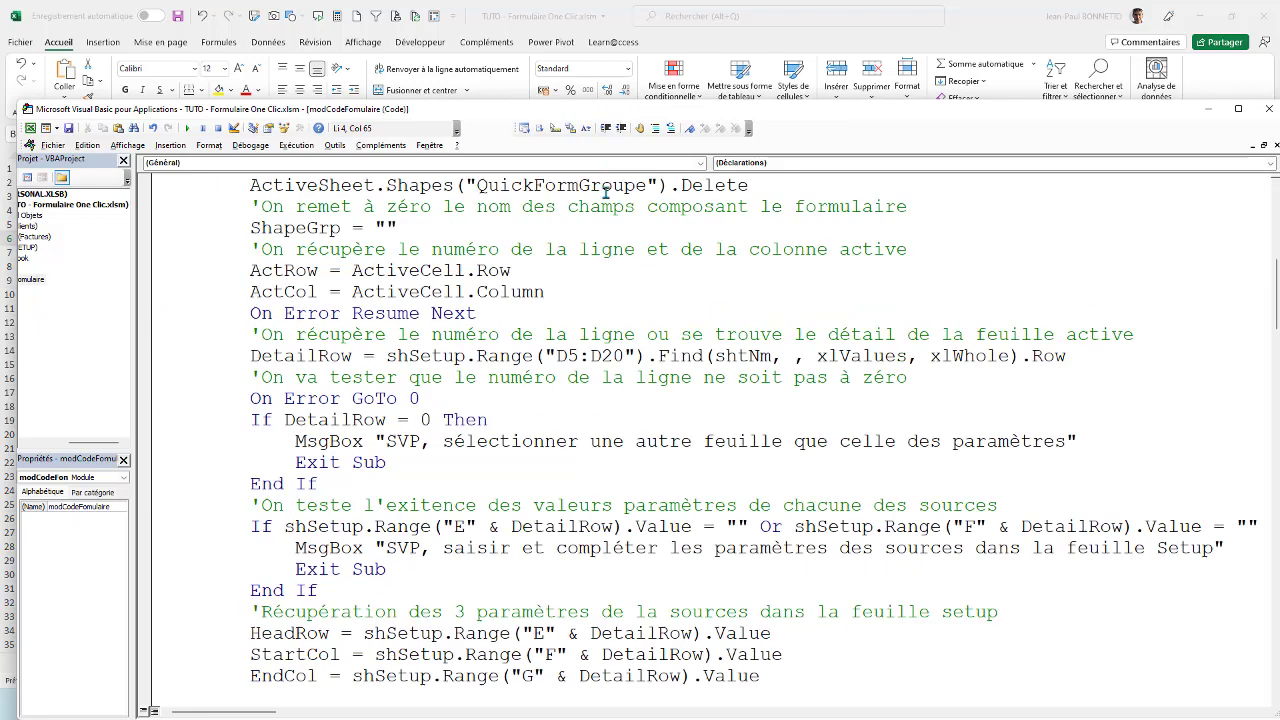
{"action": "left_click", "coordinate": [316, 231]}
{"action": "scroll", "coordinate": [574, 390], "scroll_direction": "down", "scroll_amount": 3}
{"action": "scroll", "coordinate": [574, 390], "scroll_direction": "down", "scroll_amount": 1}
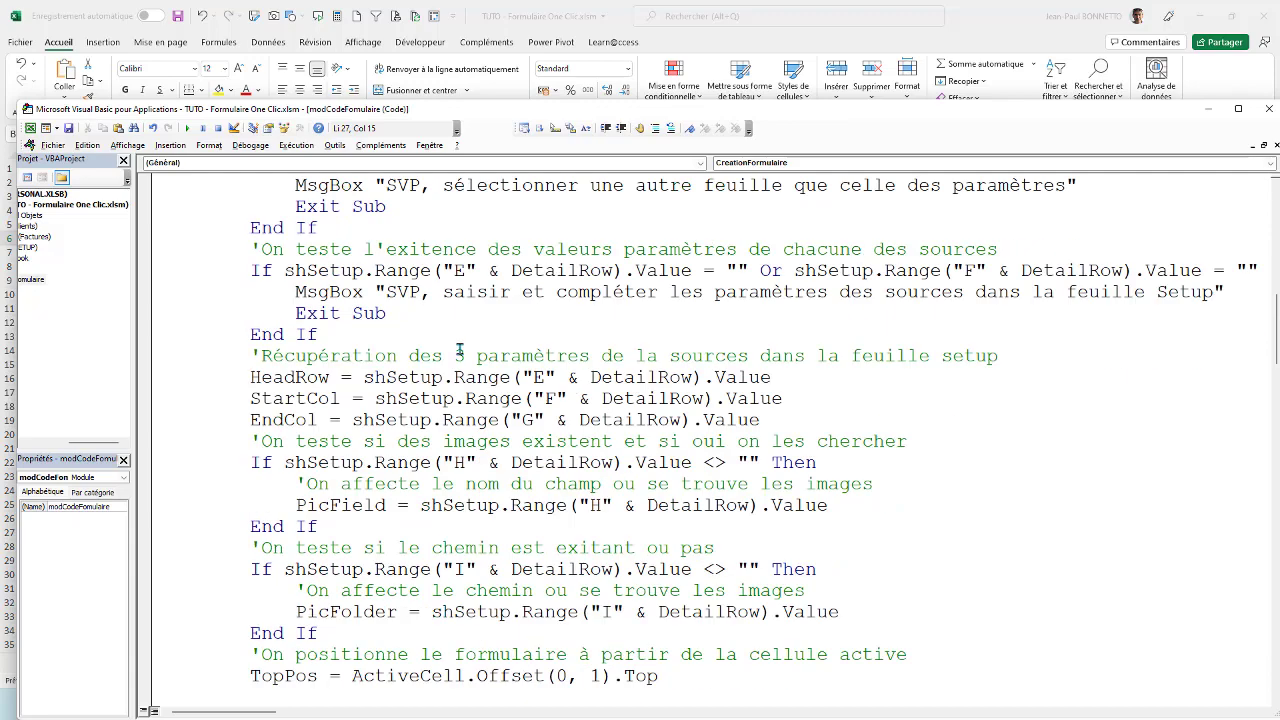
{"action": "scroll", "coordinate": [456, 338], "scroll_direction": "down", "scroll_amount": 1}
{"action": "scroll", "coordinate": [458, 340], "scroll_direction": "down", "scroll_amount": 1}
{"action": "scroll", "coordinate": [509, 364], "scroll_direction": "down", "scroll_amount": 1}
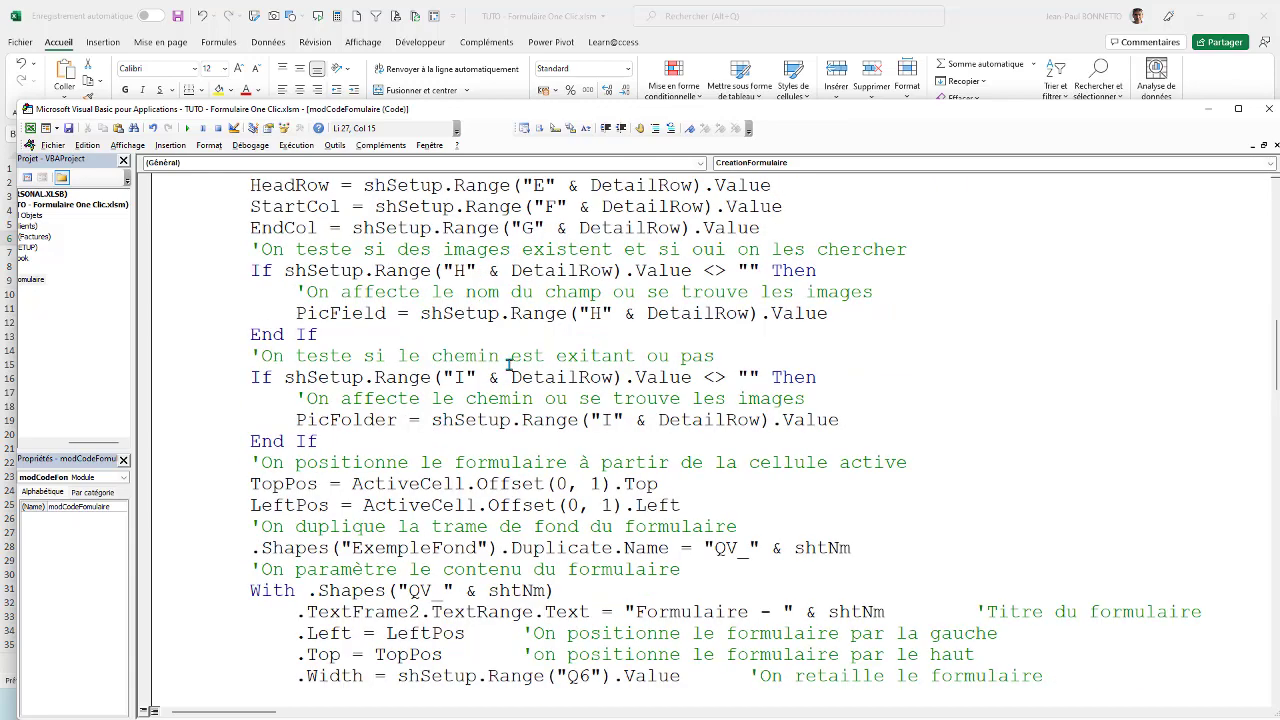
{"action": "scroll", "coordinate": [509, 364], "scroll_direction": "down", "scroll_amount": 2}
{"action": "scroll", "coordinate": [506, 374], "scroll_direction": "down", "scroll_amount": 1}
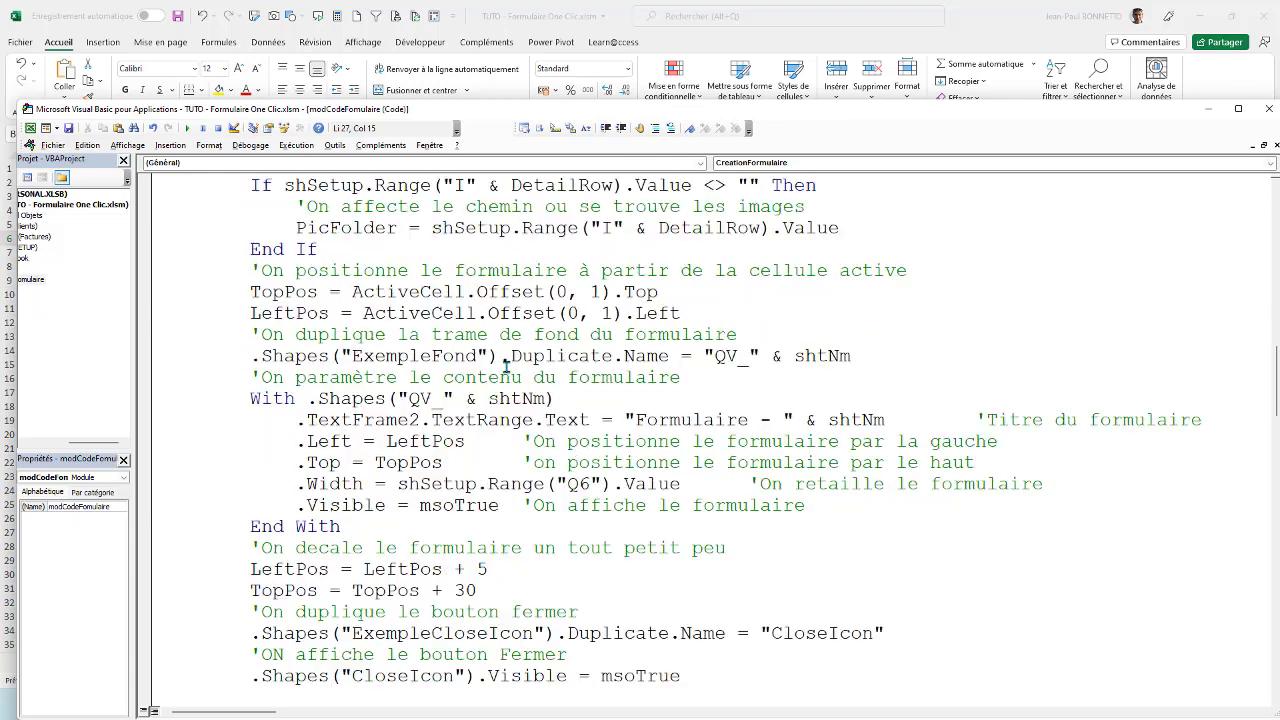
{"action": "scroll", "coordinate": [508, 372], "scroll_direction": "down", "scroll_amount": 1}
{"action": "scroll", "coordinate": [521, 377], "scroll_direction": "down", "scroll_amount": 2}
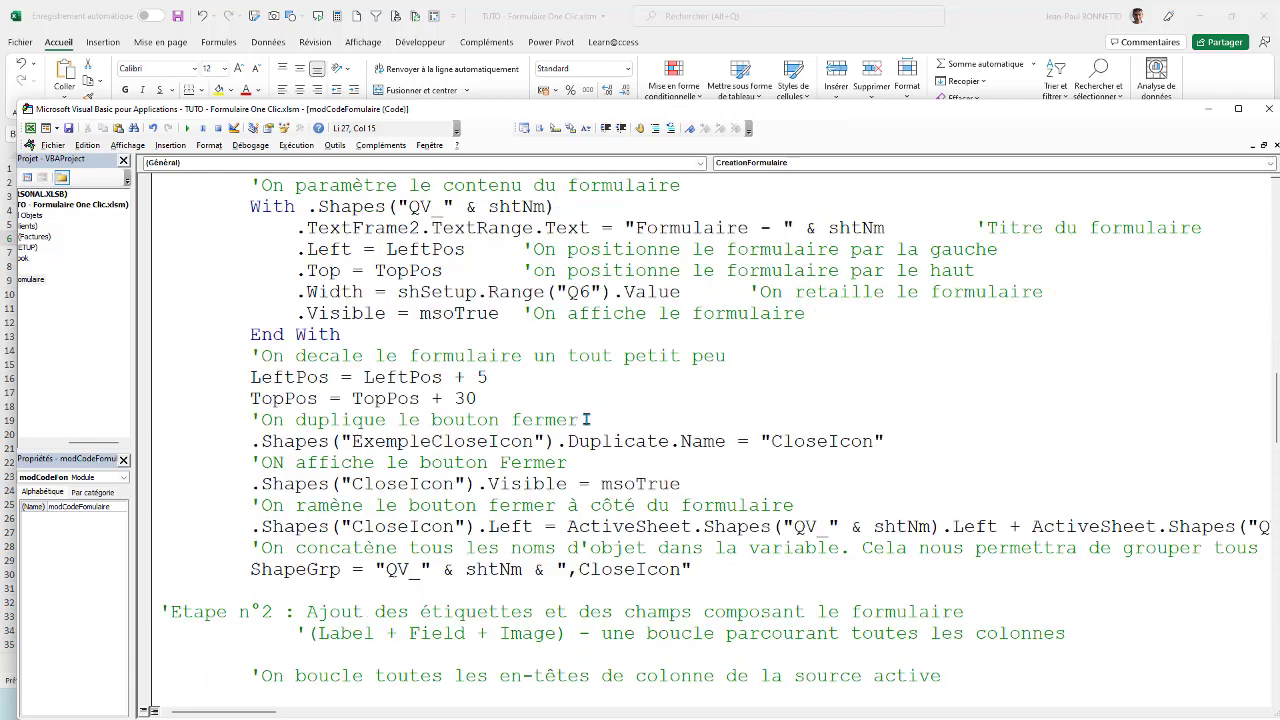
{"action": "left_click", "coordinate": [391, 570]}
{"action": "left_click", "coordinate": [621, 570]}
Select the later ShapeGrp concatenation lines and reach the Étape 4 section.
{"action": "scroll", "coordinate": [393, 433], "scroll_direction": "down", "scroll_amount": 5}
{"action": "scroll", "coordinate": [440, 400], "scroll_direction": "down", "scroll_amount": 3}
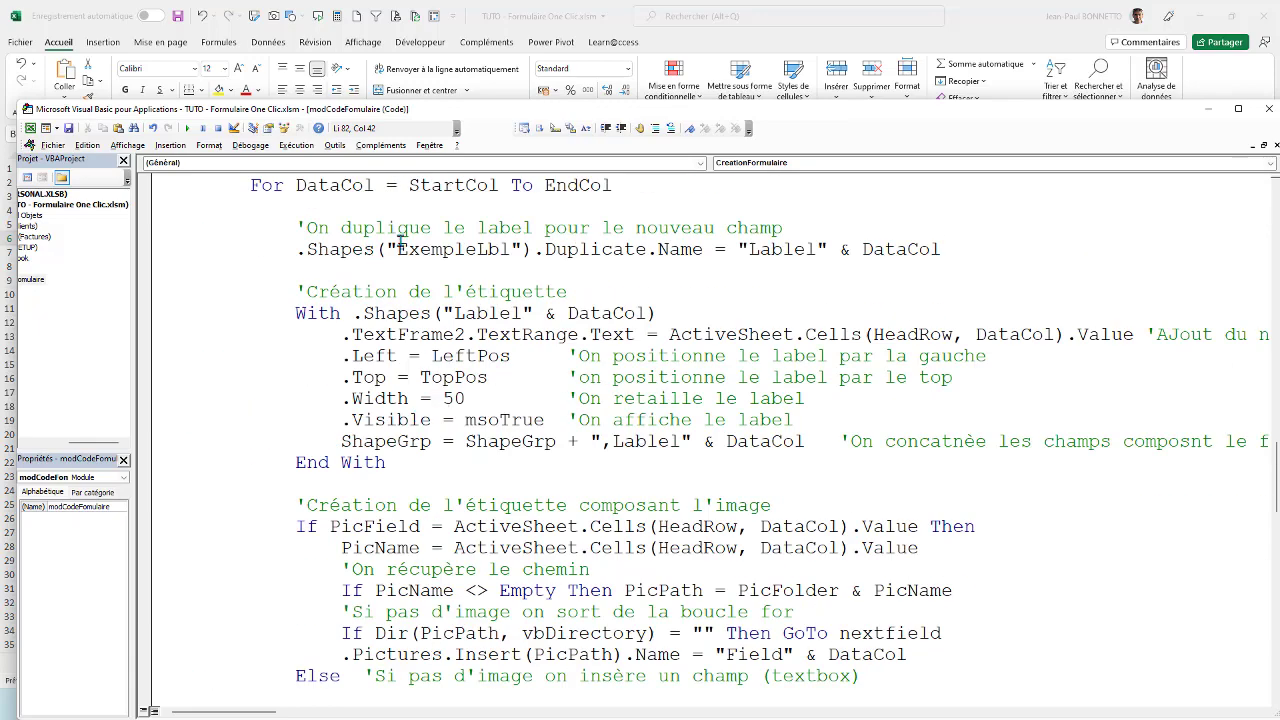
{"action": "scroll", "coordinate": [400, 248], "scroll_direction": "down", "scroll_amount": 3}
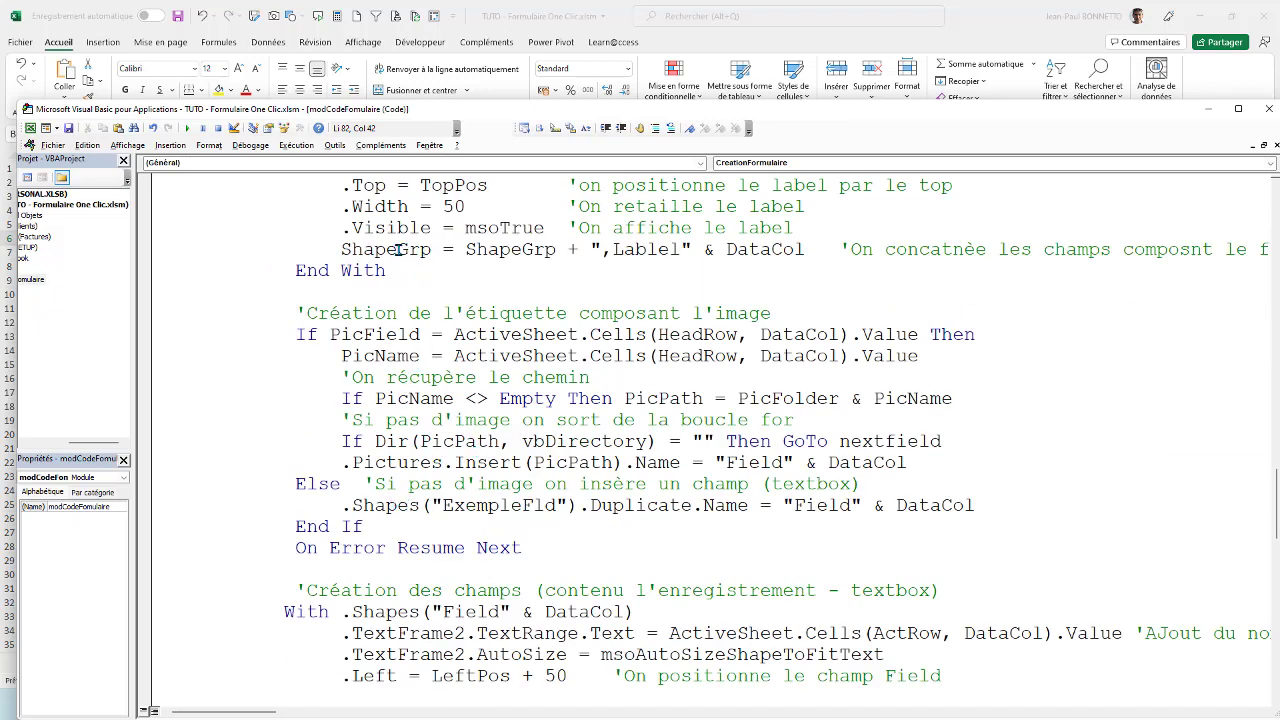
{"action": "left_click_drag", "start_coordinate": [398, 249], "coordinate": [938, 249]}
{"action": "scroll", "coordinate": [560, 310], "scroll_direction": "down", "scroll_amount": 2}
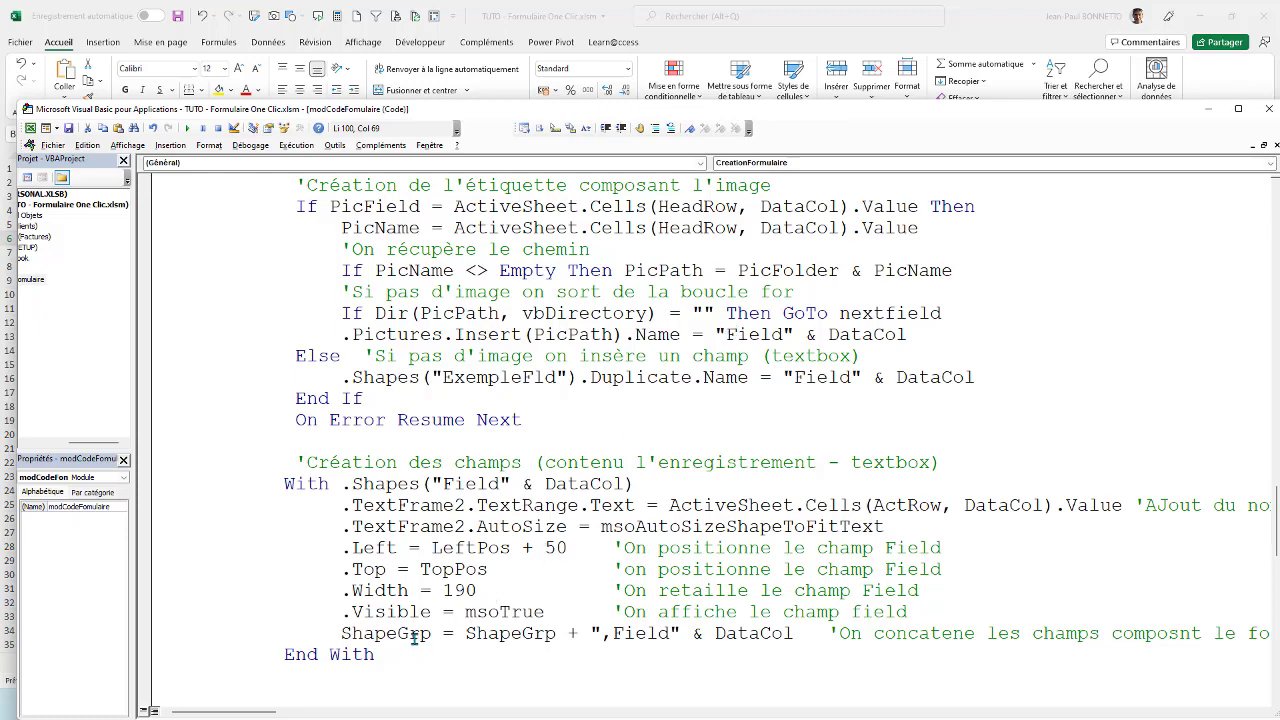
{"action": "left_click_drag", "start_coordinate": [405, 634], "coordinate": [748, 634]}
{"action": "scroll", "coordinate": [610, 493], "scroll_direction": "down", "scroll_amount": 2}
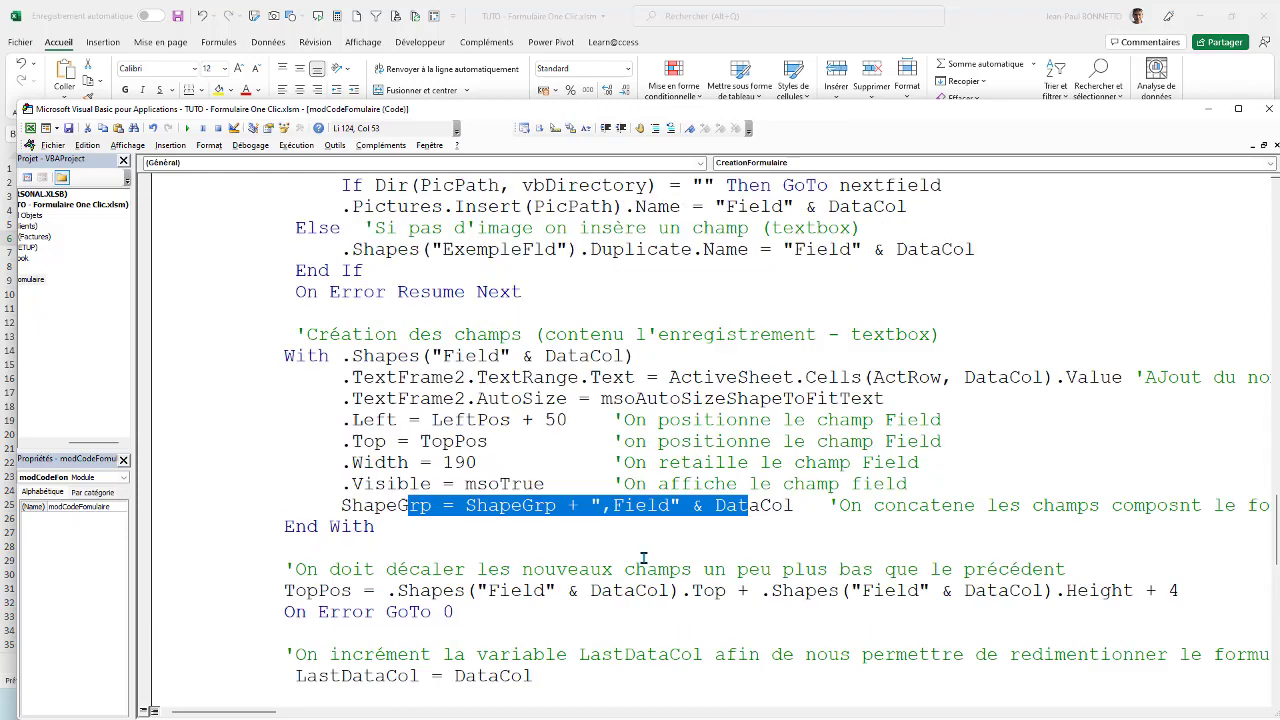
{"action": "scroll", "coordinate": [610, 493], "scroll_direction": "down", "scroll_amount": 5}
{"action": "scroll", "coordinate": [499, 447], "scroll_direction": "down", "scroll_amount": 4}
{"action": "scroll", "coordinate": [499, 447], "scroll_direction": "down", "scroll_amount": 1}
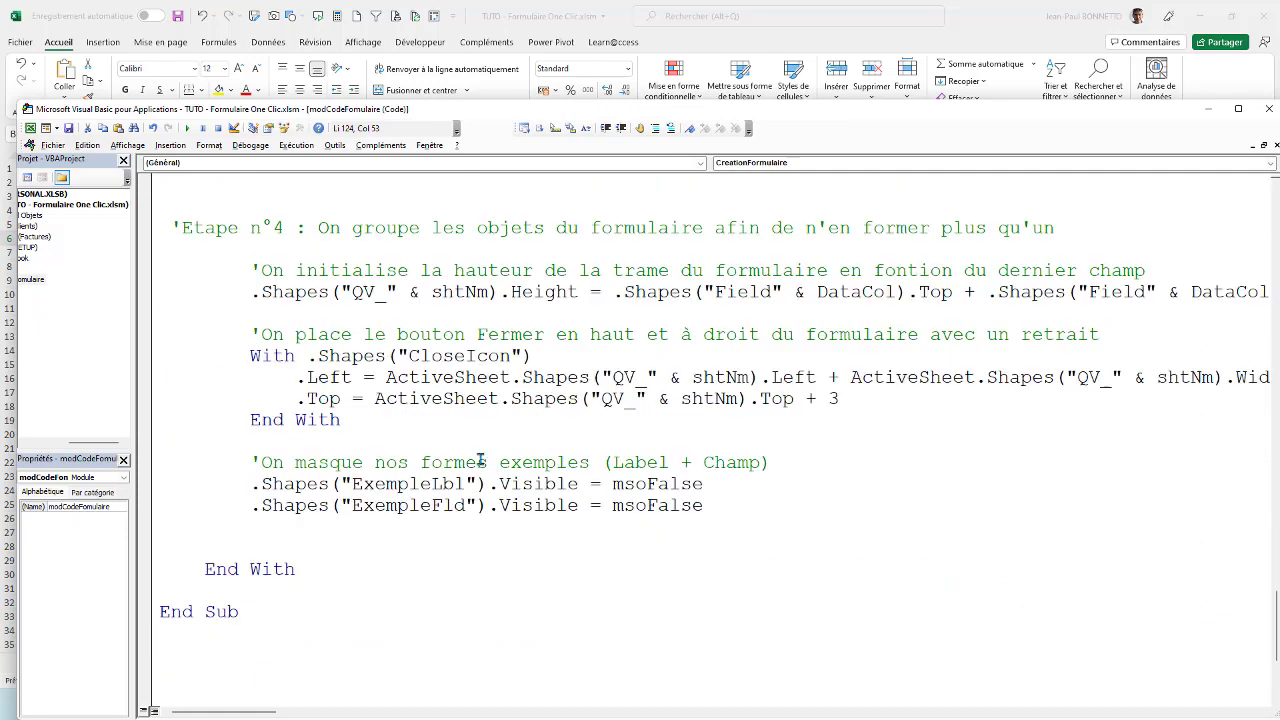
Add the comment 'On split tous les noms des objets en retirant le séparateur virgule'.
{"action": "left_click", "coordinate": [275, 532]}
{"action": "key", "text": "Return"}
{"action": "type", "text": "'"}
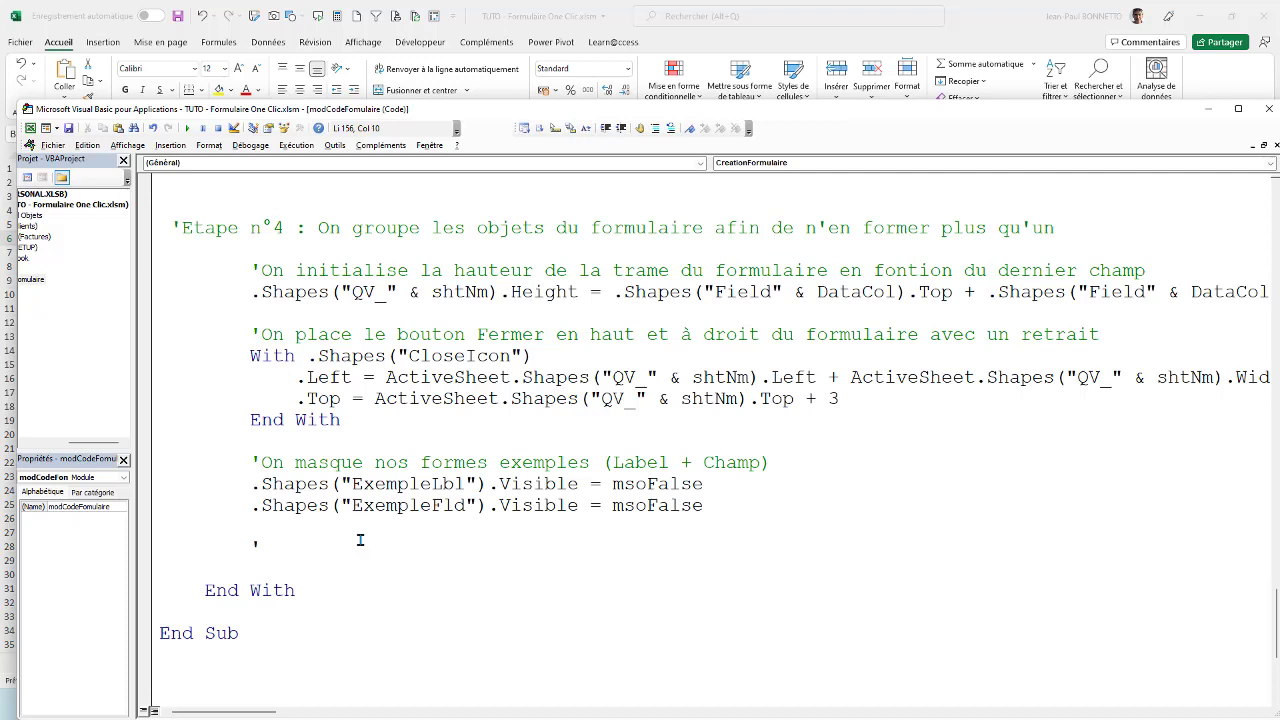
{"action": "type", "text": "SP1"}
{"action": "type", "text": "("}
{"action": "key", "text": "BackSpace"}
{"action": "key", "text": "BackSpace"}
{"action": "key", "text": "BackSpace"}
{"action": "key", "text": "BackSpace"}
{"action": "type", "text": "On spli"}
{"action": "type", "text": "t t"}
{"action": "type", "text": "ous les no"}
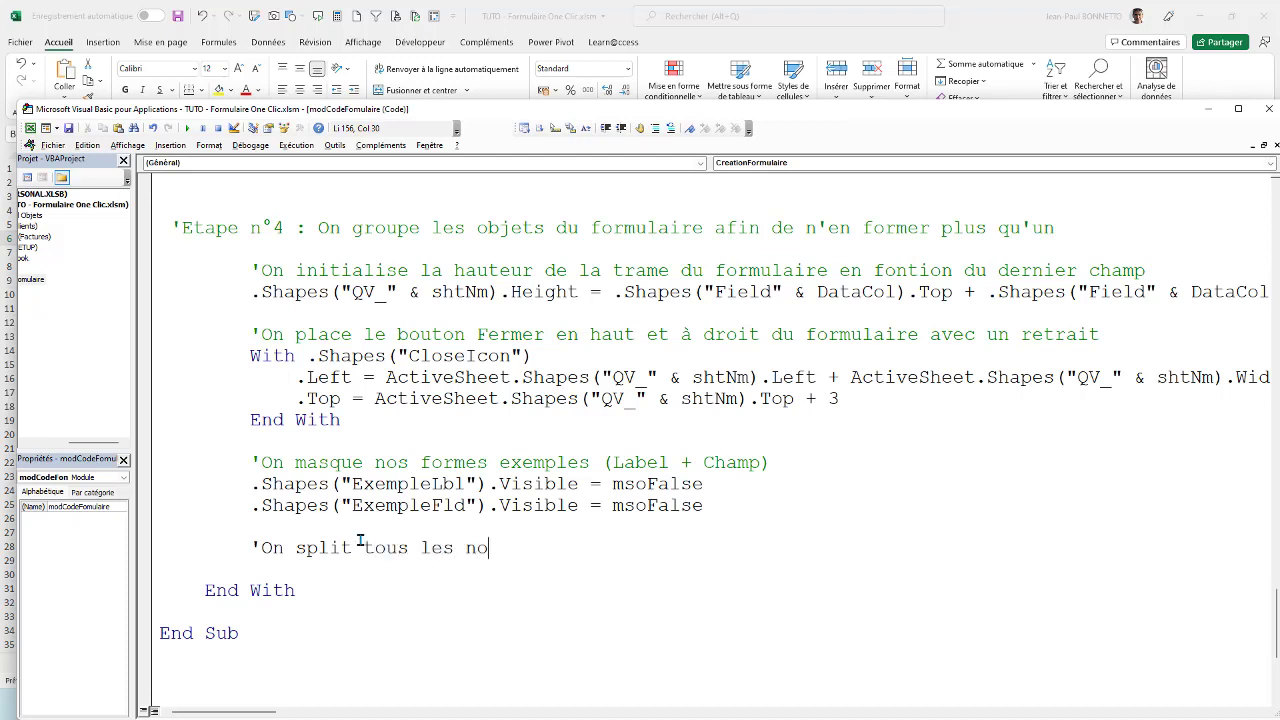
{"action": "type", "text": "ms des obje"}
{"action": "type", "text": "ts en re"}
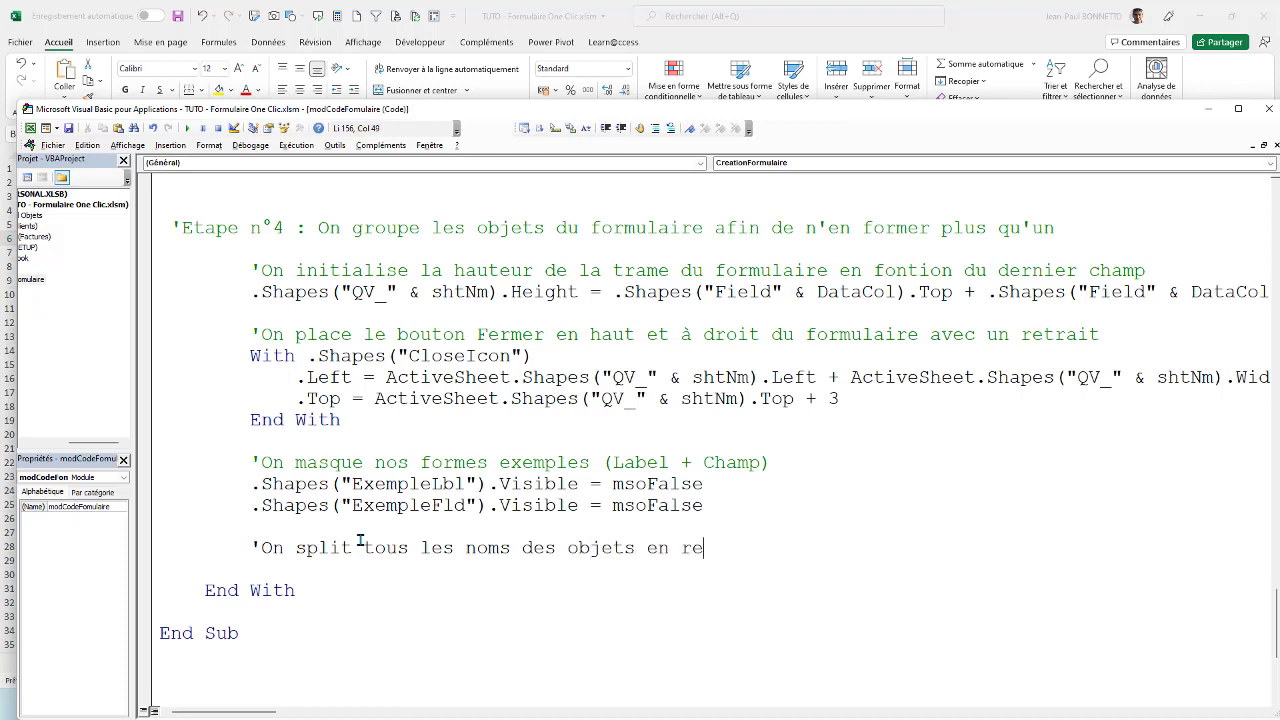
{"action": "type", "text": "tirant la v"}
{"action": "type", "text": "irgule"}
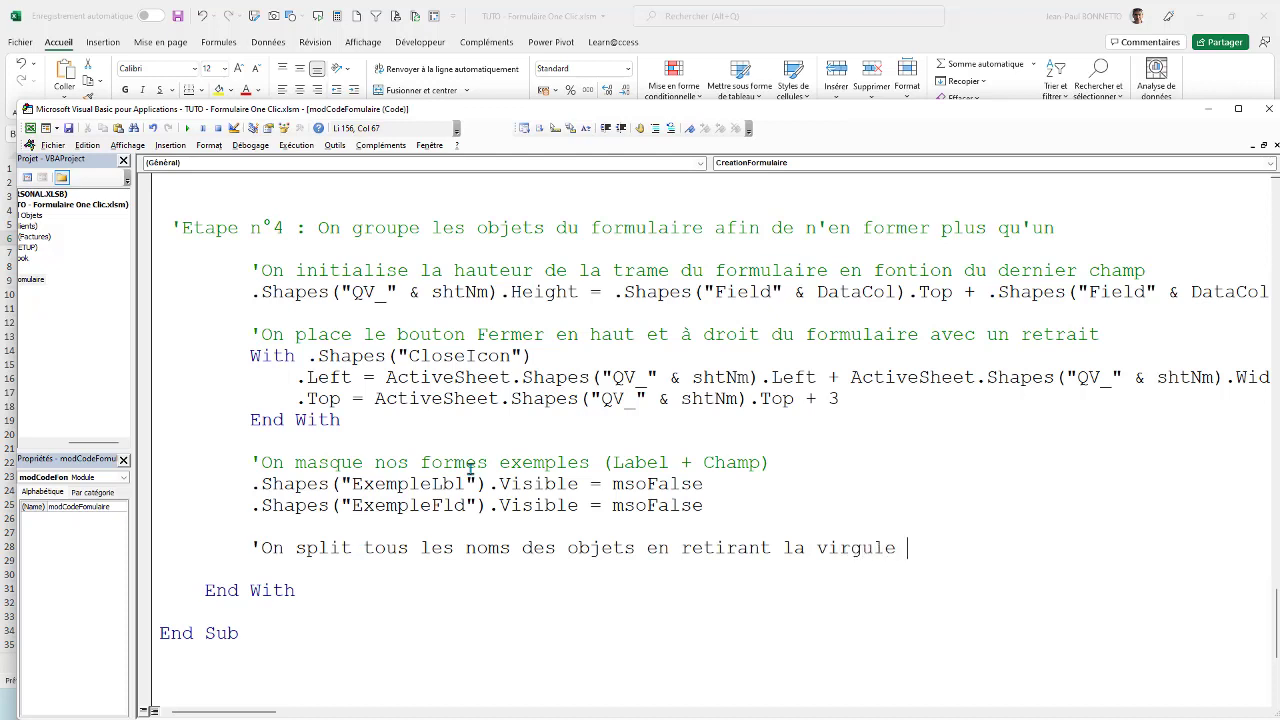
{"action": "left_click", "coordinate": [797, 550]}
{"action": "double_click", "coordinate": [797, 550]}
{"action": "type", "text": "le"}
{"action": "type", "text": " sépraa"}
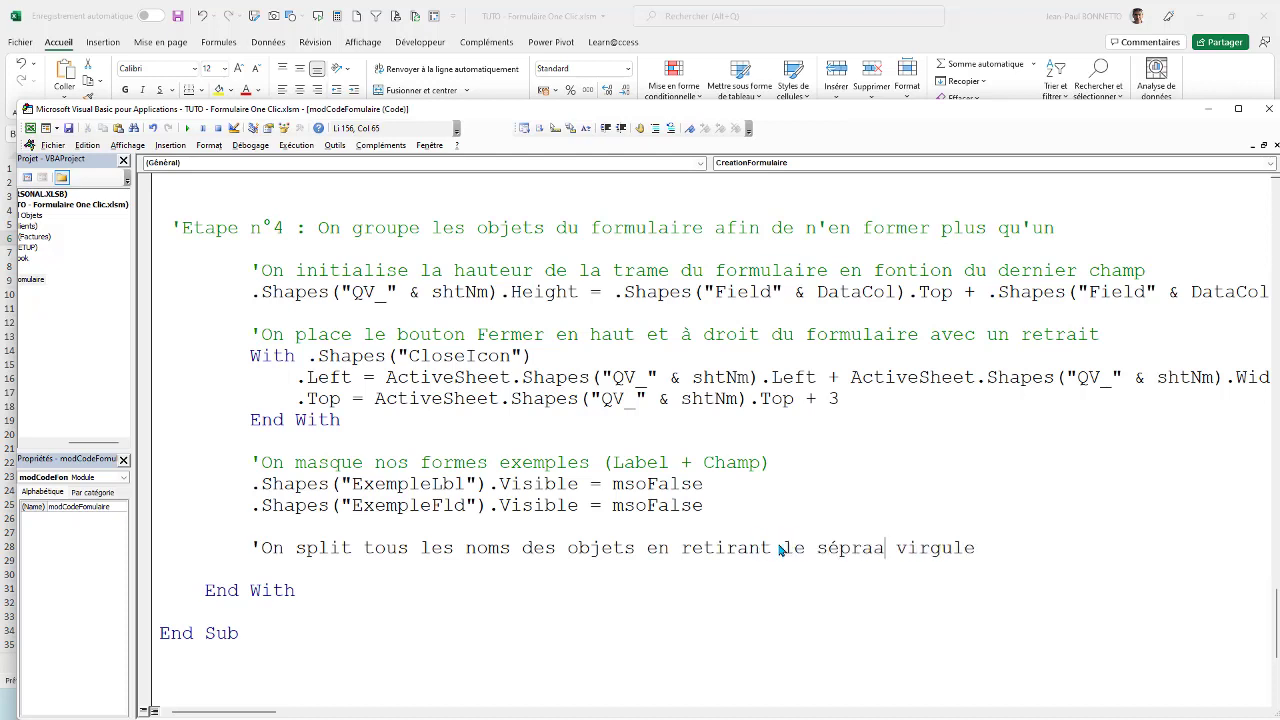
{"action": "type", "text": "te virgu"}
{"action": "key", "text": "BackSpace"}
{"action": "key", "text": "BackSpace"}
{"action": "key", "text": "BackSpace"}
{"action": "key", "text": "BackSpace"}
{"action": "key", "text": "BackSpace"}
{"action": "key", "text": "BackSpace"}
{"action": "key", "text": "BackSpace"}
{"action": "type", "text": "par"}
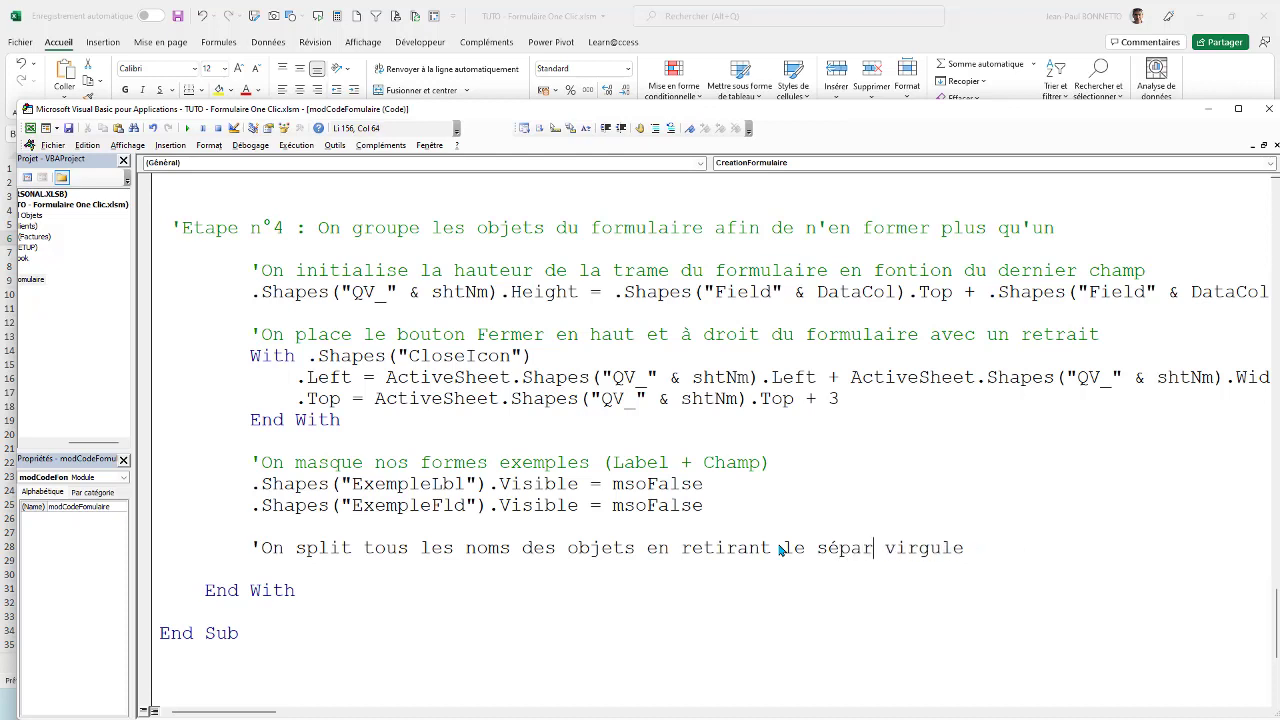
{"action": "type", "text": "ateur"}
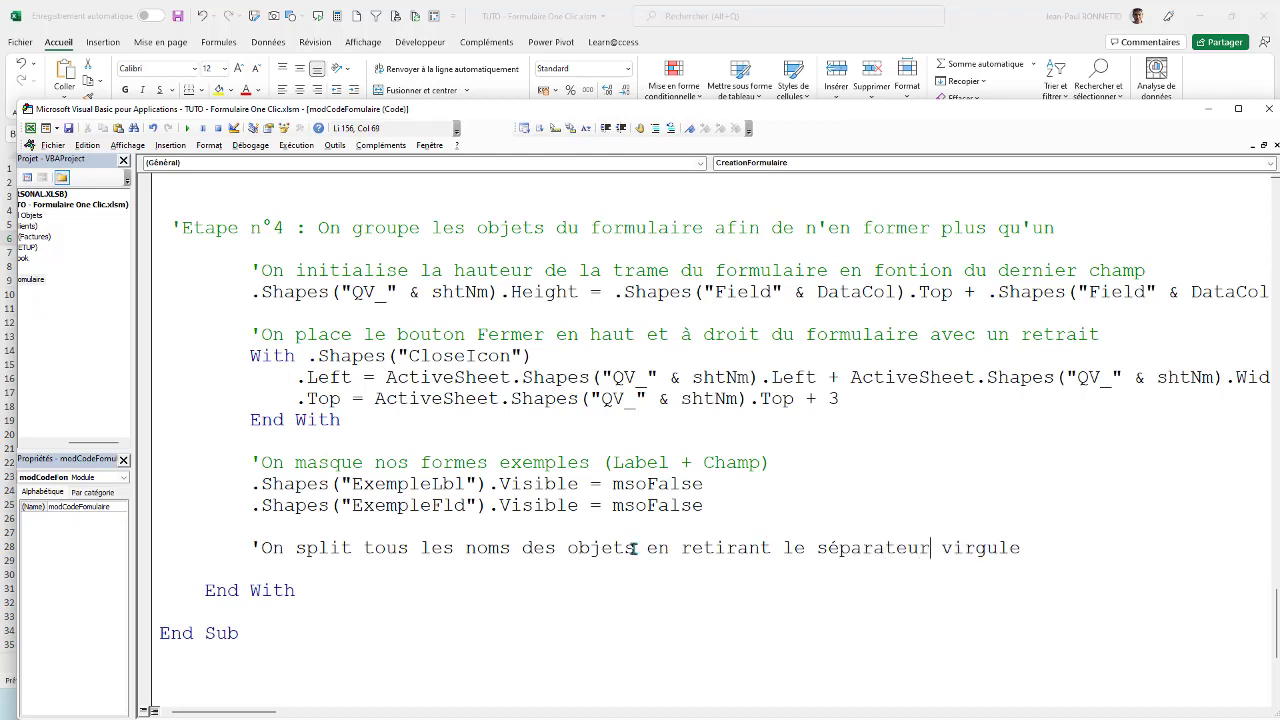
Paste the copied .Shapes("ExempleLbl") reference on a new line below the comment.
{"action": "left_click", "coordinate": [347, 572]}
{"action": "key", "text": "Return"}
{"action": "key", "text": "Return"}
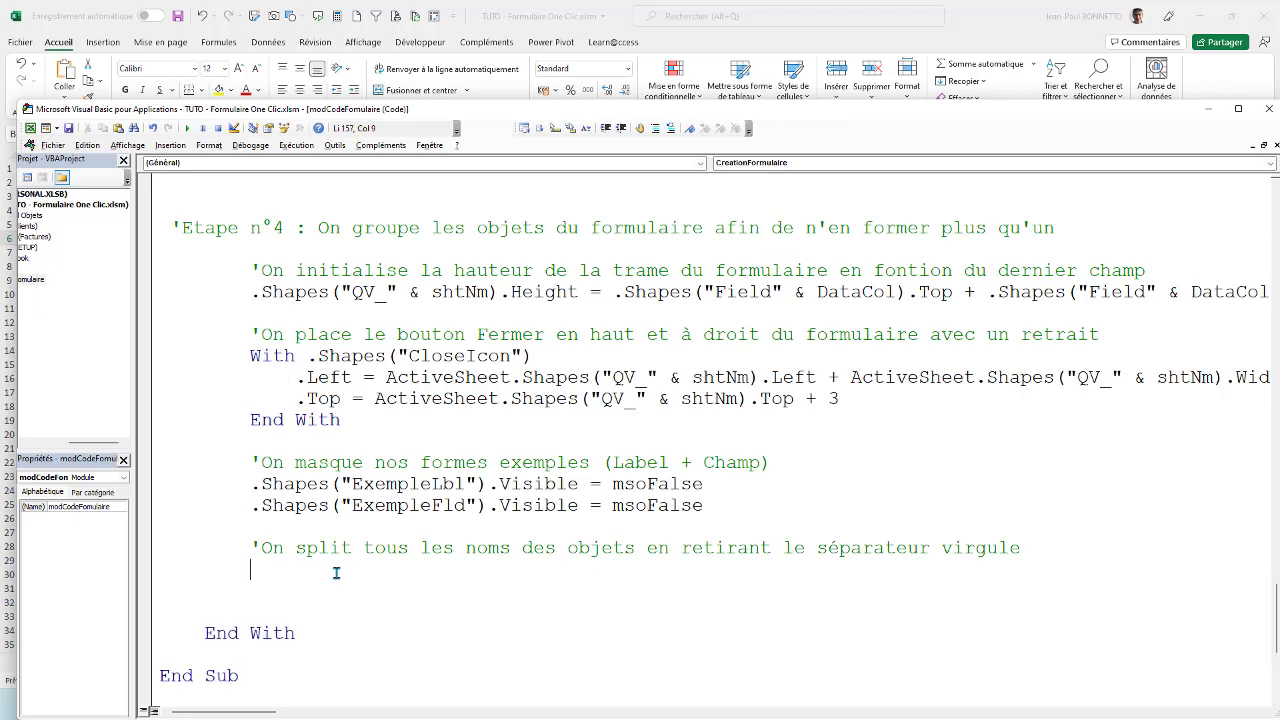
{"action": "type", "text": ".Shapes(\"ExempleLbl\")"}
Delete the mistakenly pasted shape reference and review how ShapeGrp is built in the field loop.
{"action": "left_click_drag", "start_coordinate": [488, 570], "coordinate": [222, 570]}
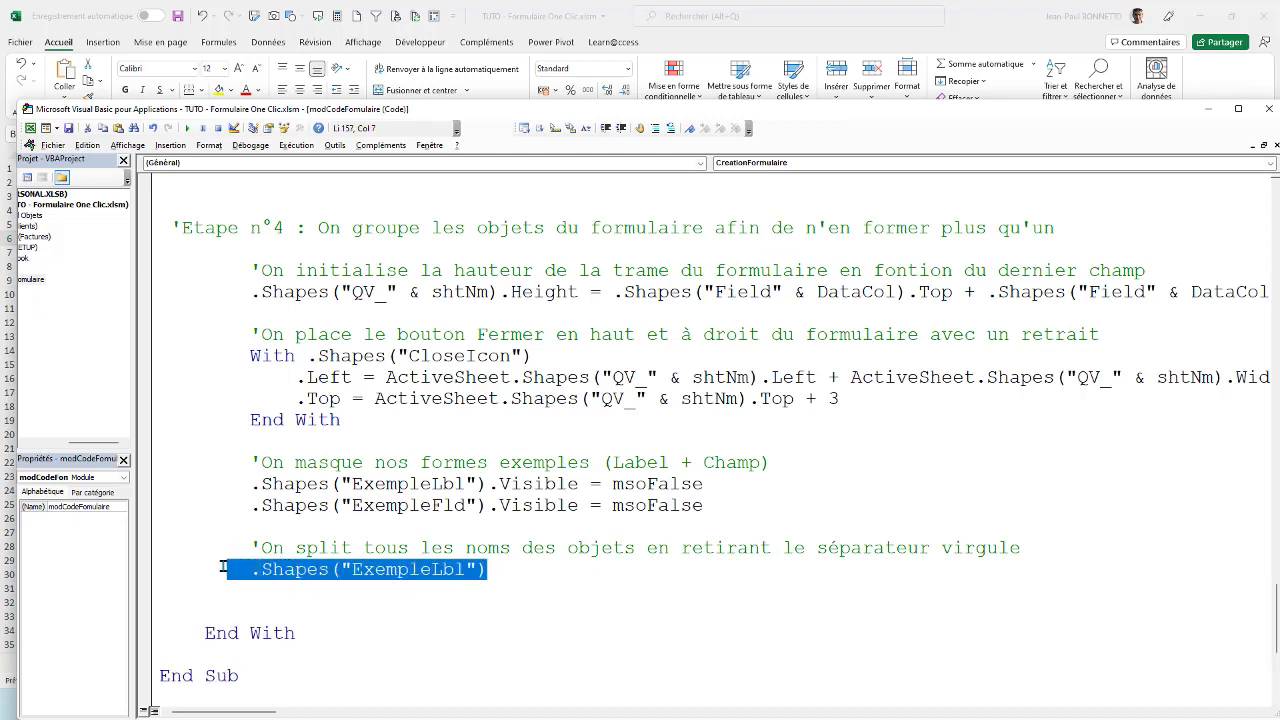
{"action": "key", "text": "Delete"}
{"action": "scroll", "coordinate": [430, 380], "scroll_direction": "up", "scroll_amount": 2}
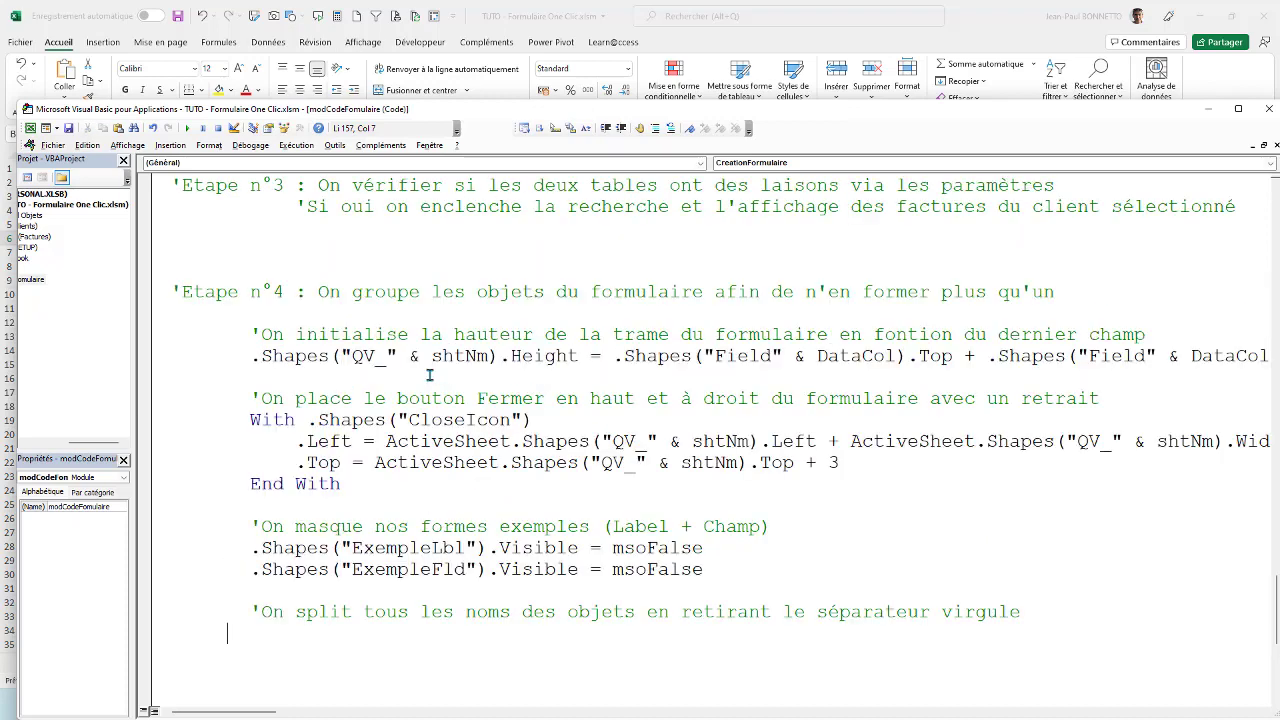
{"action": "scroll", "coordinate": [428, 370], "scroll_direction": "up", "scroll_amount": 2}
{"action": "scroll", "coordinate": [425, 362], "scroll_direction": "up", "scroll_amount": 2}
{"action": "scroll", "coordinate": [425, 362], "scroll_direction": "up", "scroll_amount": 1}
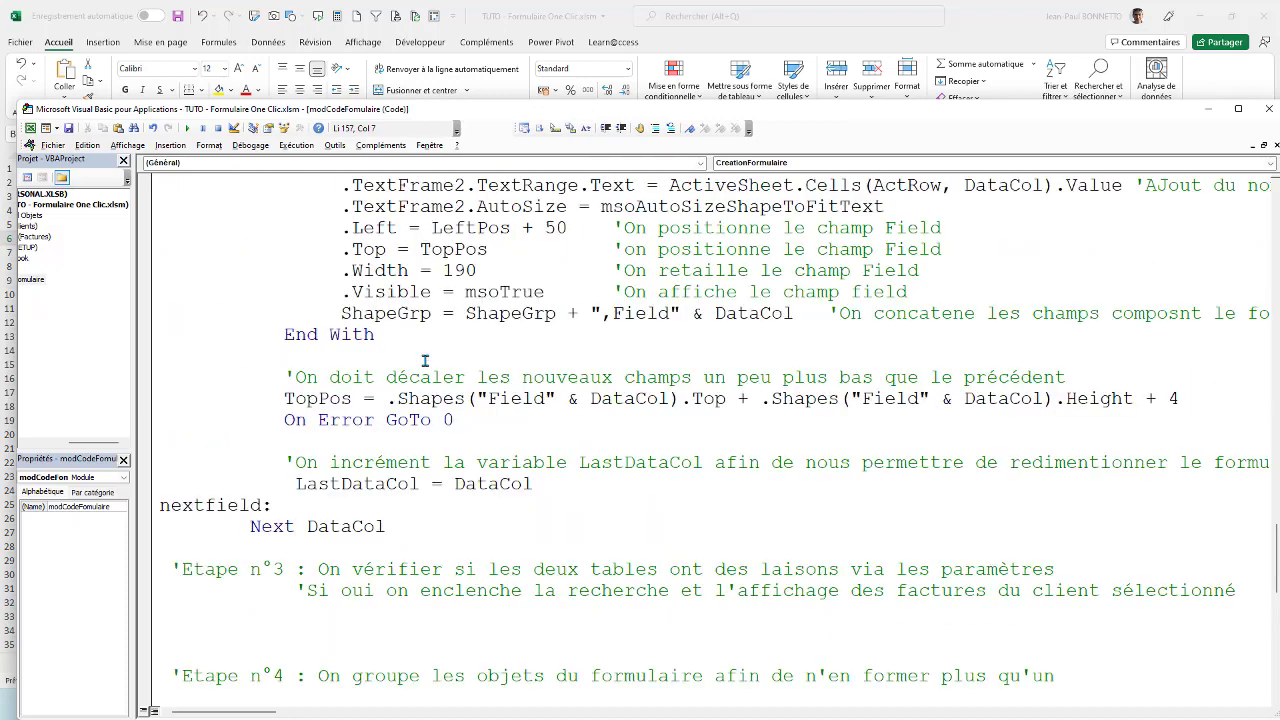
{"action": "left_click", "coordinate": [409, 313]}
Copy the ShapeArr() array name from the Dim declarations.
{"action": "scroll", "coordinate": [440, 300], "scroll_direction": "up", "scroll_amount": 7}
{"action": "scroll", "coordinate": [520, 270], "scroll_direction": "up", "scroll_amount": 10}
{"action": "scroll", "coordinate": [572, 259], "scroll_direction": "up", "scroll_amount": 10}
{"action": "scroll", "coordinate": [572, 259], "scroll_direction": "up", "scroll_amount": 7}
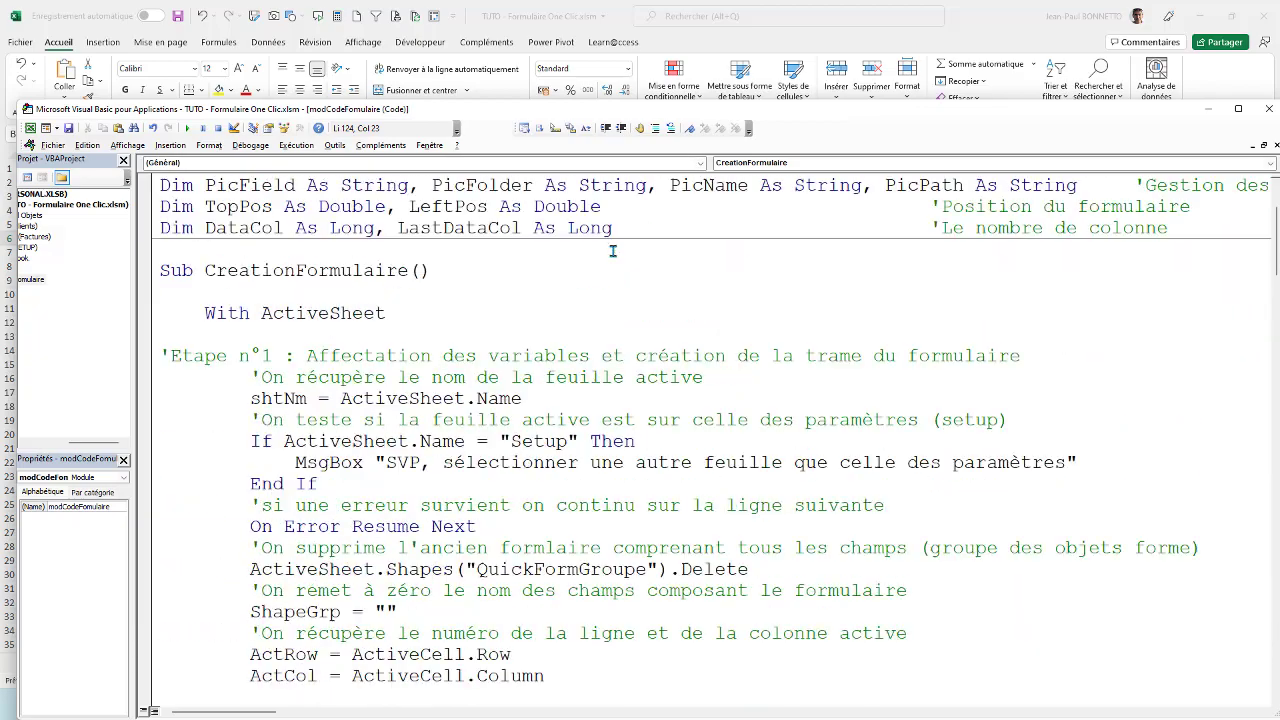
{"action": "scroll", "coordinate": [614, 250], "scroll_direction": "up", "scroll_amount": 2}
{"action": "double_click", "coordinate": [696, 247]}
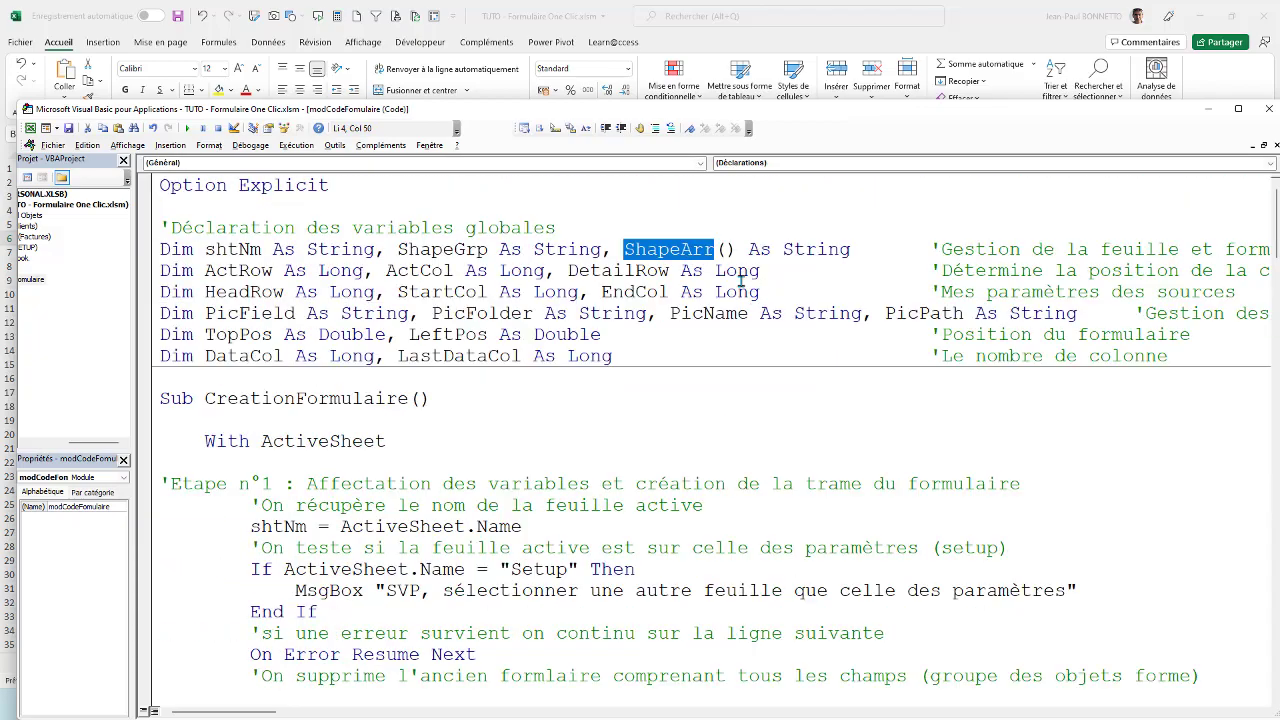
{"action": "left_click", "coordinate": [738, 249]}
{"action": "left_click_drag", "start_coordinate": [738, 249], "coordinate": [624, 249]}
{"action": "key", "text": "ctrl+c"}
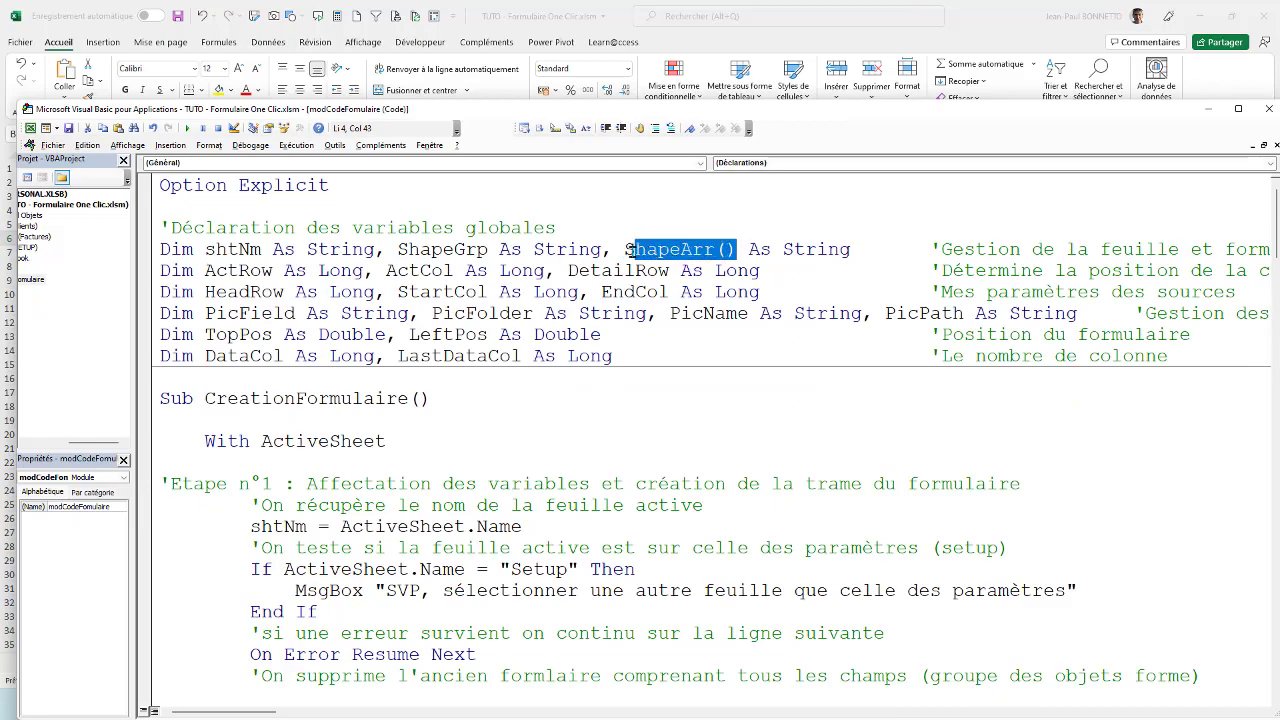
Start the line 'ShapeArr = Split(' under the split comment.
{"action": "scroll", "coordinate": [699, 335], "scroll_direction": "down", "scroll_amount": 8}
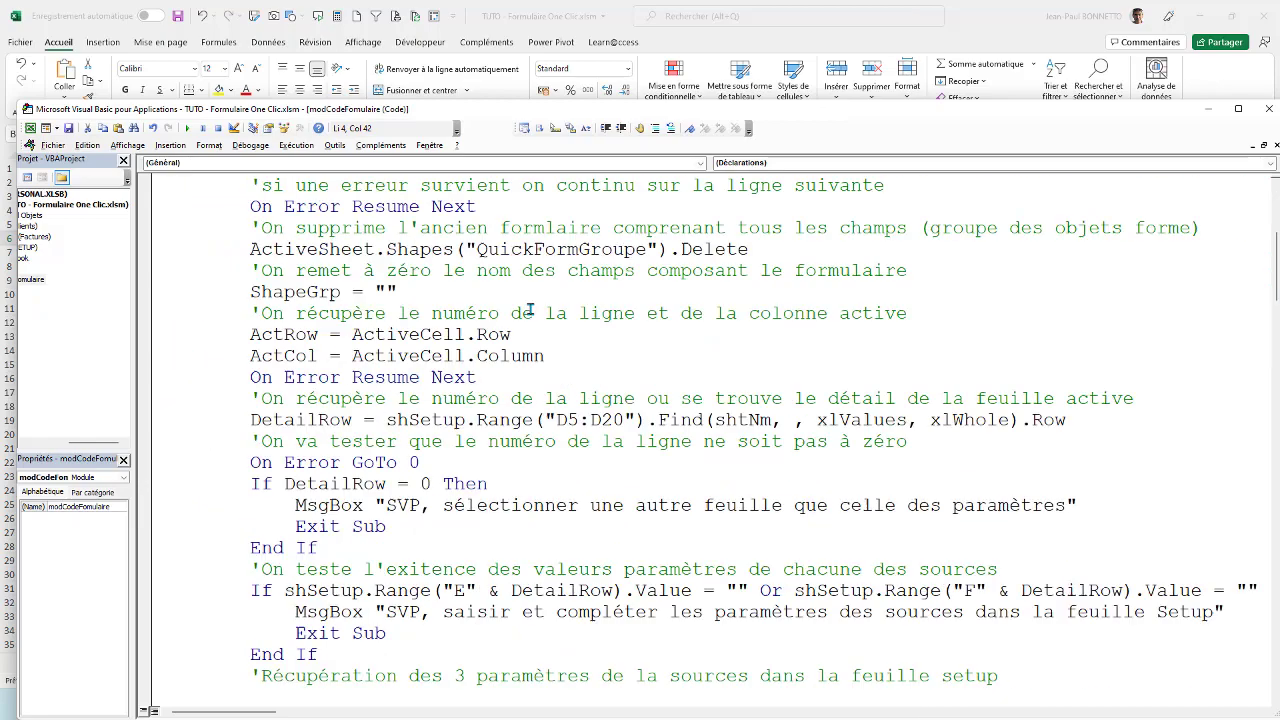
{"action": "scroll", "coordinate": [337, 443], "scroll_direction": "down", "scroll_amount": 10}
{"action": "scroll", "coordinate": [337, 443], "scroll_direction": "down", "scroll_amount": 10}
{"action": "scroll", "coordinate": [333, 444], "scroll_direction": "down", "scroll_amount": 10}
{"action": "scroll", "coordinate": [333, 444], "scroll_direction": "down", "scroll_amount": 2}
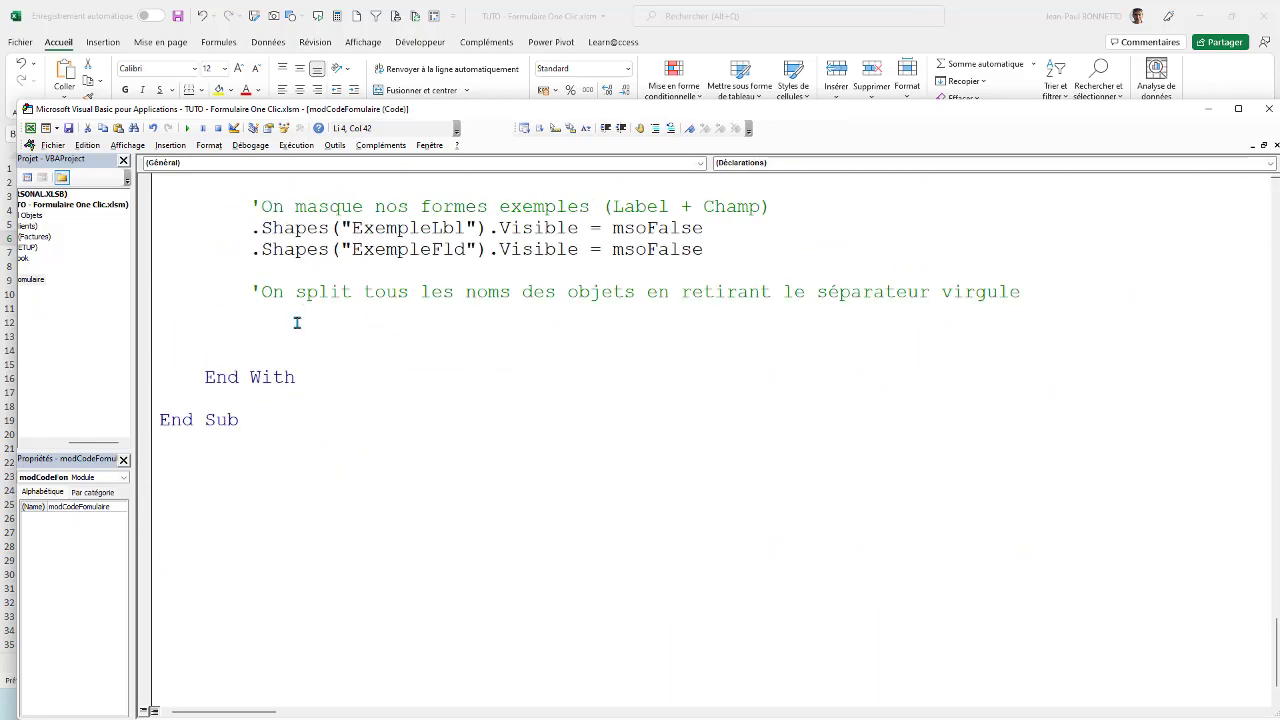
{"action": "left_click", "coordinate": [304, 318]}
{"action": "key", "text": "ctrl+v"}
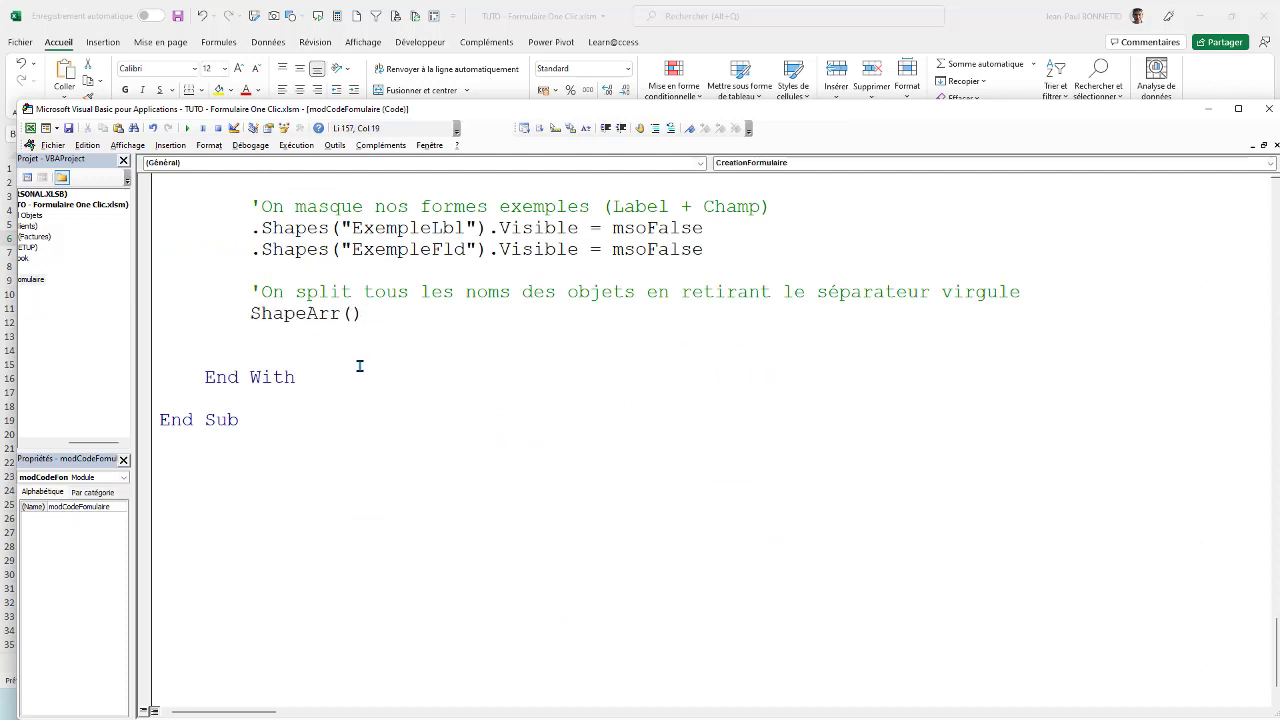
{"action": "key", "text": "BackSpace"}
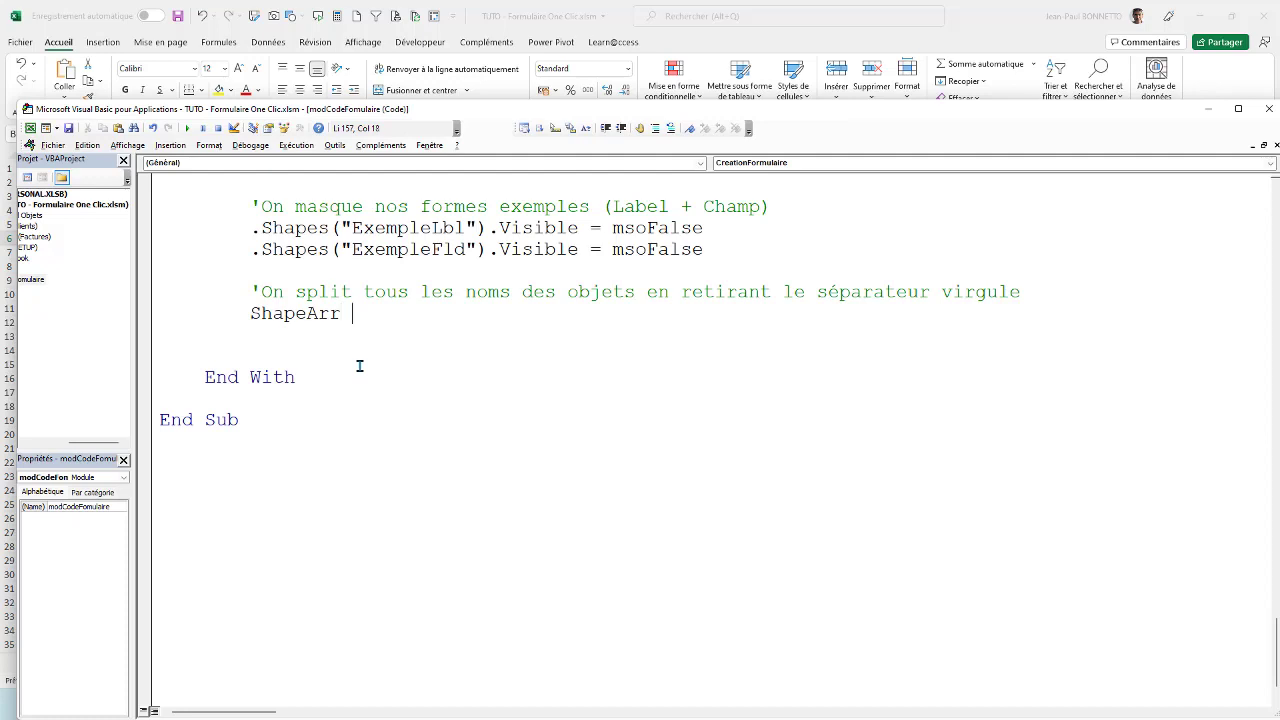
{"action": "type", "text": "= "}
{"action": "type", "text": "Split"}
{"action": "type", "text": "("}
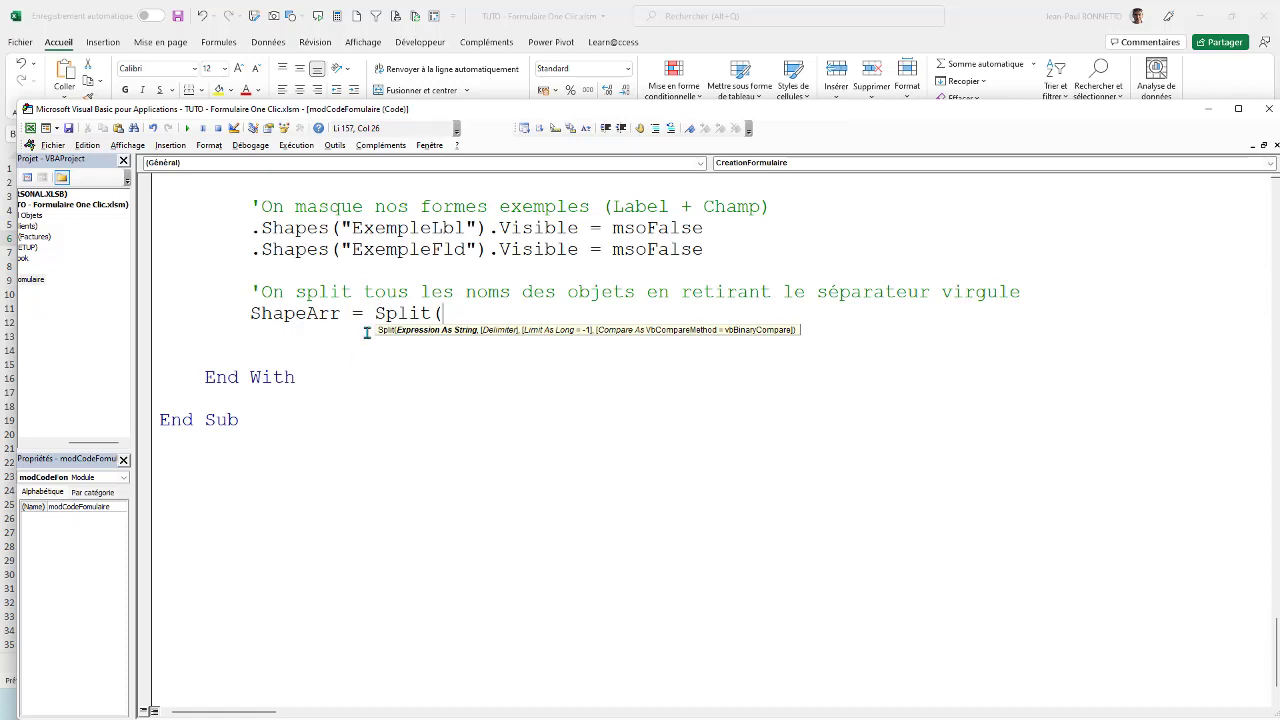
Return to the unfinished Split line and dismiss the compile error message.
{"action": "scroll", "coordinate": [369, 312], "scroll_direction": "up", "scroll_amount": 3}
{"action": "scroll", "coordinate": [369, 312], "scroll_direction": "up", "scroll_amount": 2}
{"action": "scroll", "coordinate": [369, 312], "scroll_direction": "up", "scroll_amount": 2}
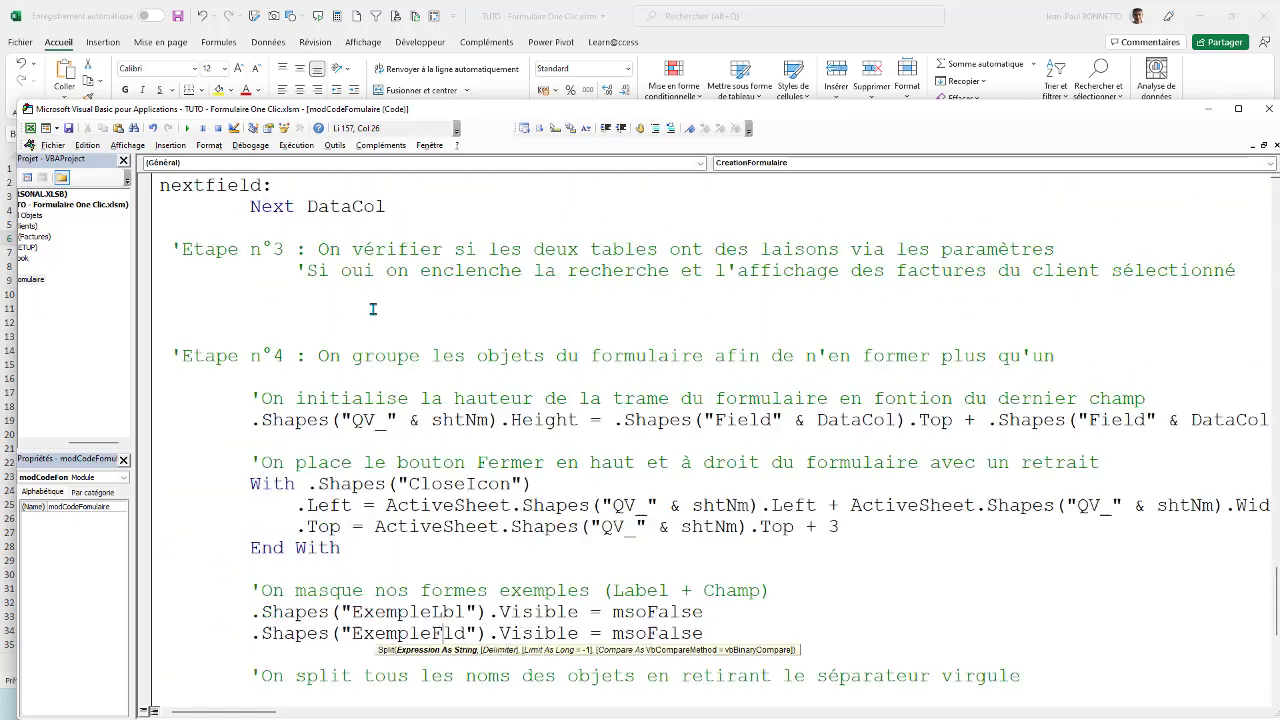
{"action": "scroll", "coordinate": [370, 312], "scroll_direction": "up", "scroll_amount": 2}
{"action": "scroll", "coordinate": [373, 312], "scroll_direction": "up", "scroll_amount": 1}
{"action": "left_click", "coordinate": [405, 255]}
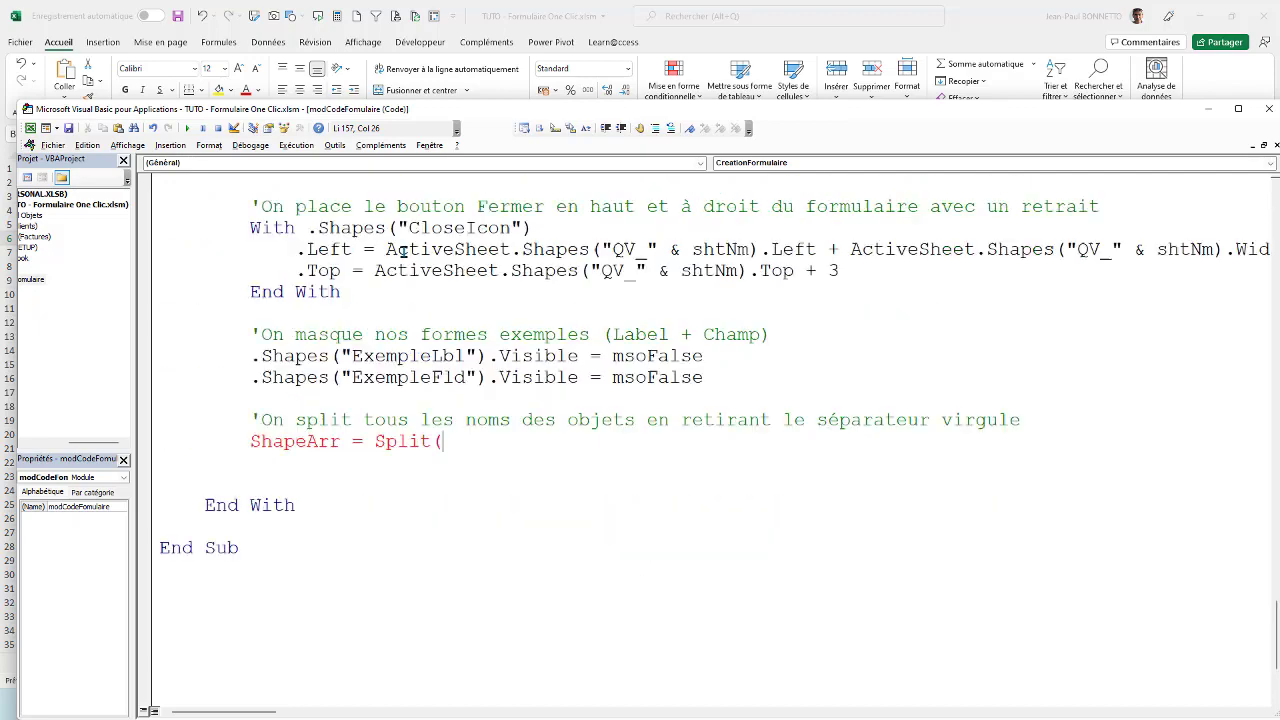
{"action": "key", "text": "Return"}
Copy ShapeGrp from the Field block and insert it into Split( followed by a comma.
{"action": "scroll", "coordinate": [582, 379], "scroll_direction": "up", "scroll_amount": 2}
{"action": "scroll", "coordinate": [500, 330], "scroll_direction": "up", "scroll_amount": 4}
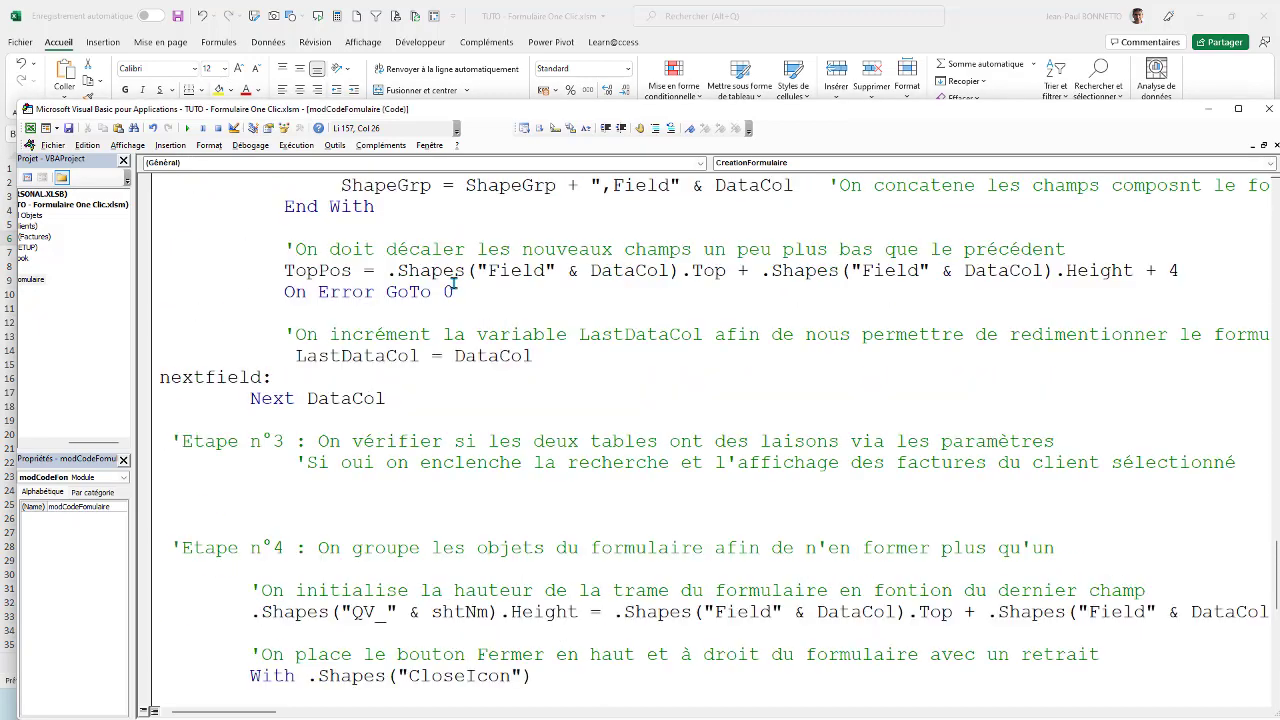
{"action": "scroll", "coordinate": [427, 276], "scroll_direction": "up", "scroll_amount": 4}
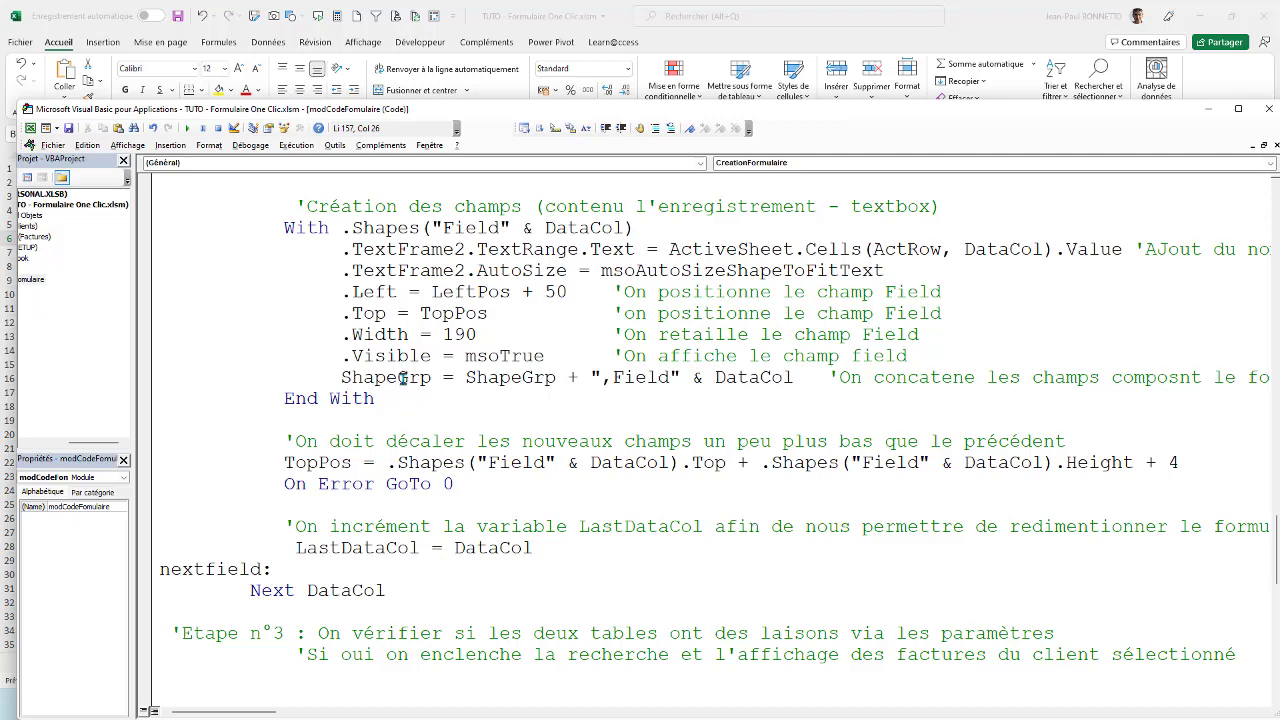
{"action": "double_click", "coordinate": [399, 377]}
{"action": "scroll", "coordinate": [469, 410], "scroll_direction": "down", "scroll_amount": 5}
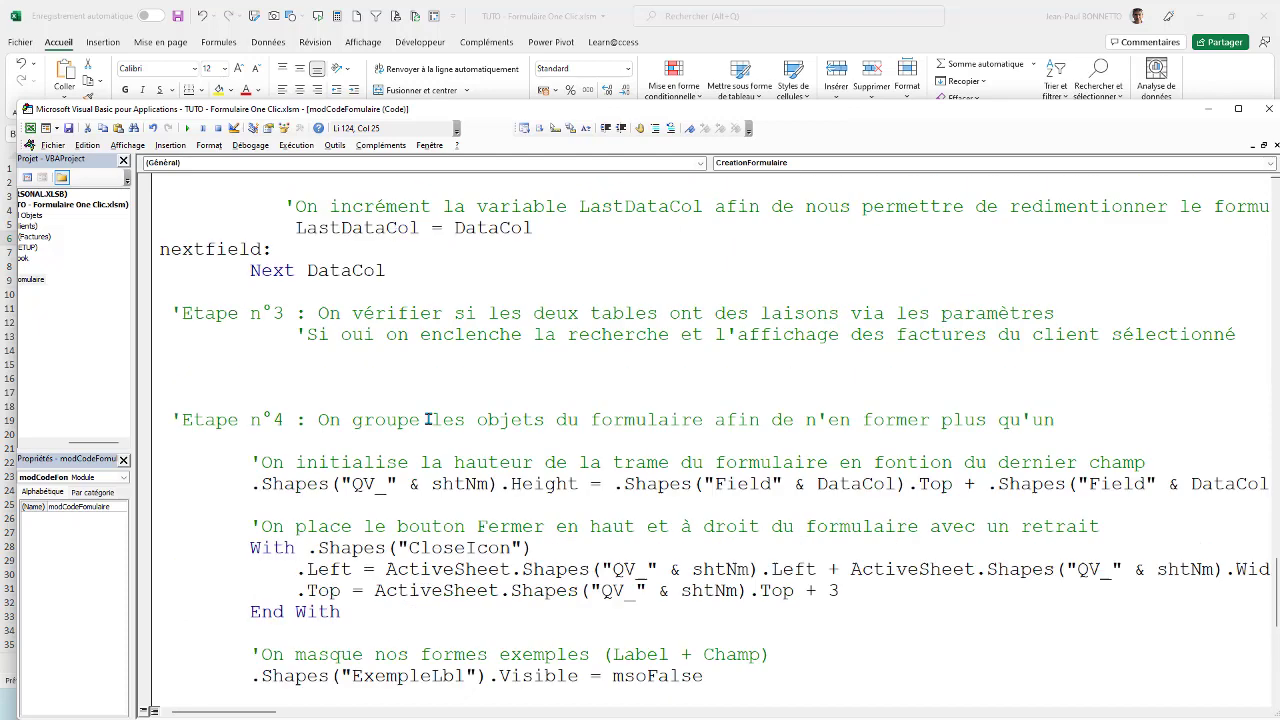
{"action": "scroll", "coordinate": [480, 430], "scroll_direction": "down", "scroll_amount": 5}
{"action": "scroll", "coordinate": [486, 440], "scroll_direction": "down", "scroll_amount": 1}
{"action": "left_click", "coordinate": [500, 385]}
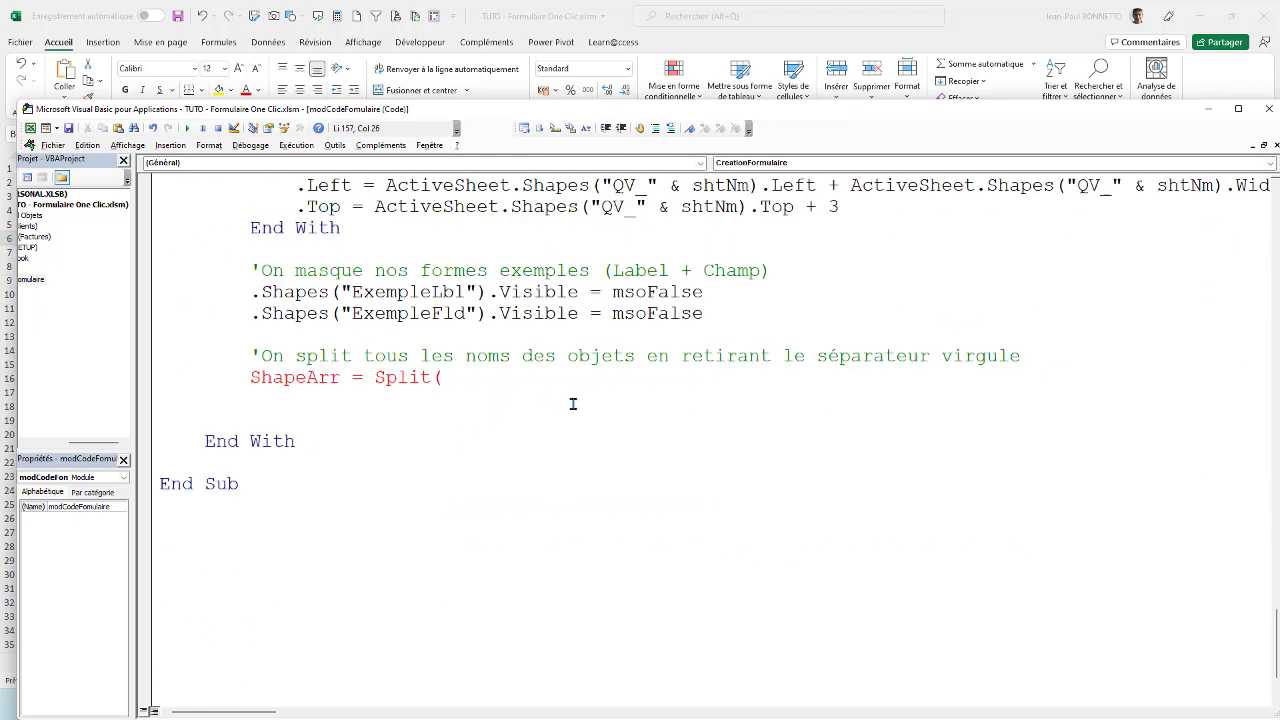
{"action": "type", "text": "ShapeGrp"}
{"action": "type", "text": ","}
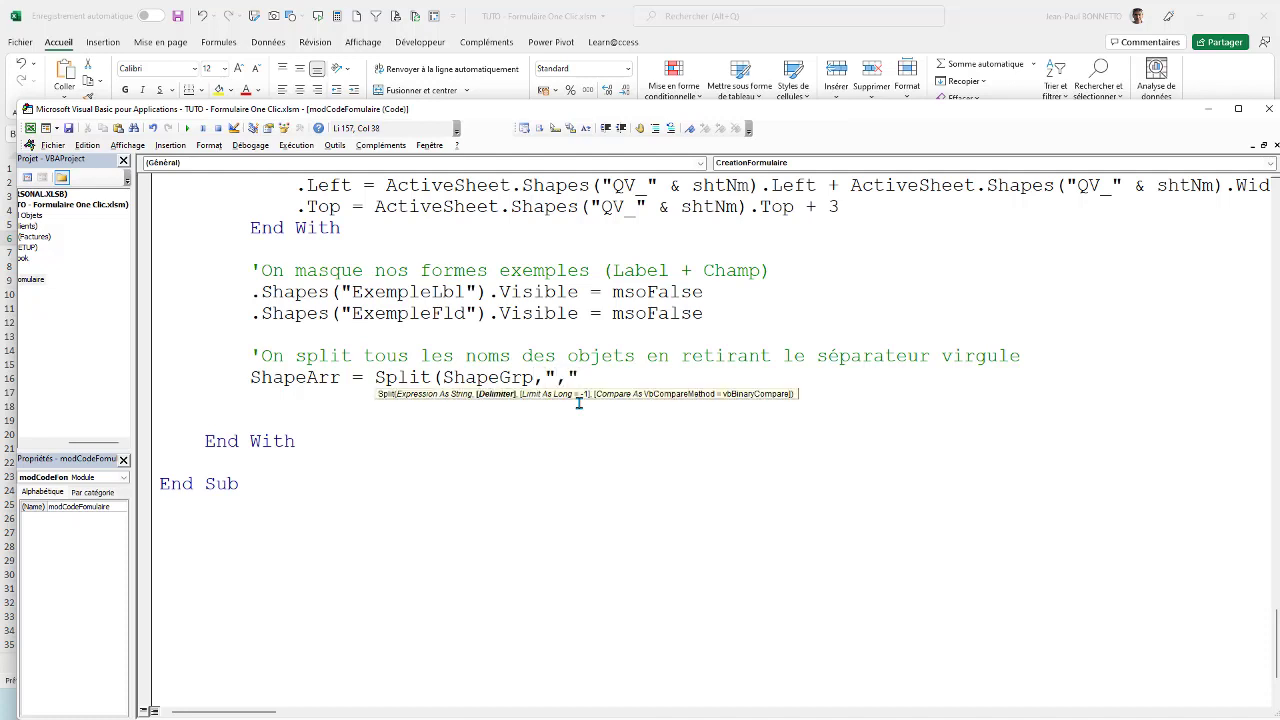
Close the line as ShapeArr = Split(ShapeGrp,",") and add a blank line below it.
{"action": "type", "text": ")"}
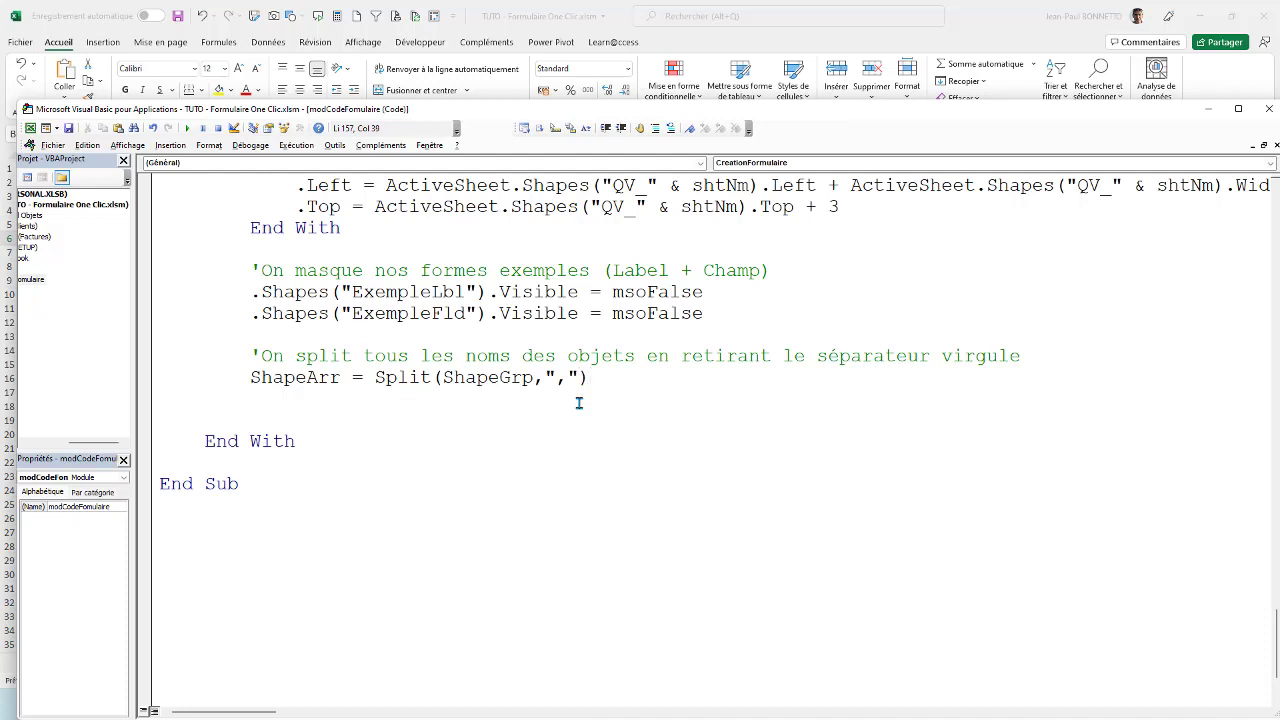
{"action": "left_click", "coordinate": [241, 397]}
{"action": "key", "text": "Return"}
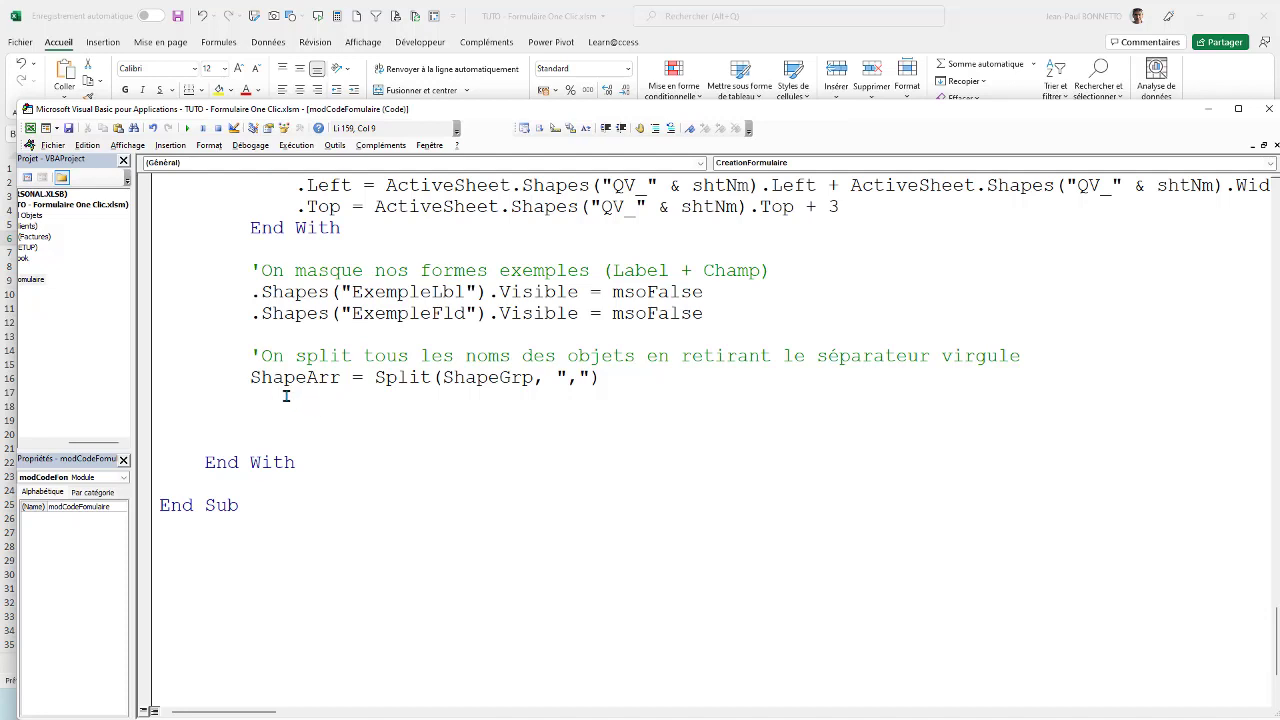
Write the comment 'On regroupe tous les objets qui compose le formulaire' and start a new line.
{"action": "left_click", "coordinate": [266, 405]}
{"action": "type", "text": "'"}
{"action": "type", "text": "On regour"}
{"action": "key", "text": "BackSpace"}
{"action": "key", "text": "BackSpace"}
{"action": "type", "text": "roupe"}
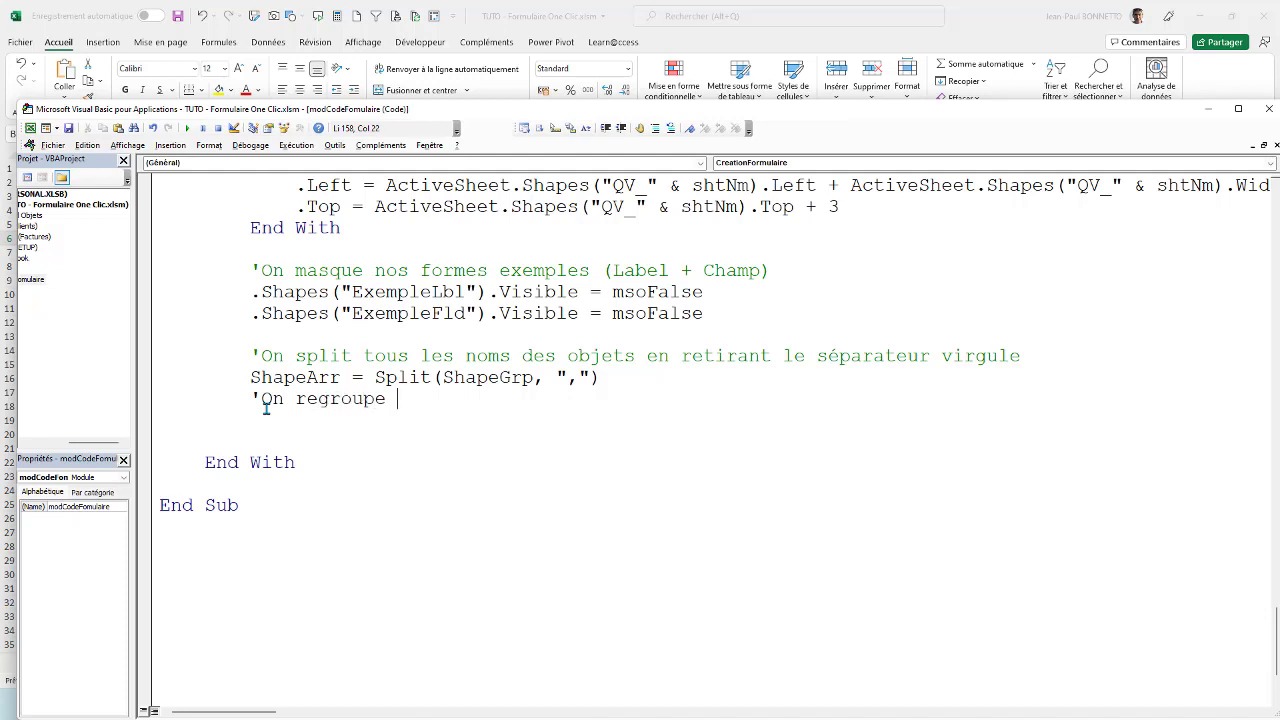
{"action": "type", "text": "tous "}
{"action": "type", "text": "les objets du"}
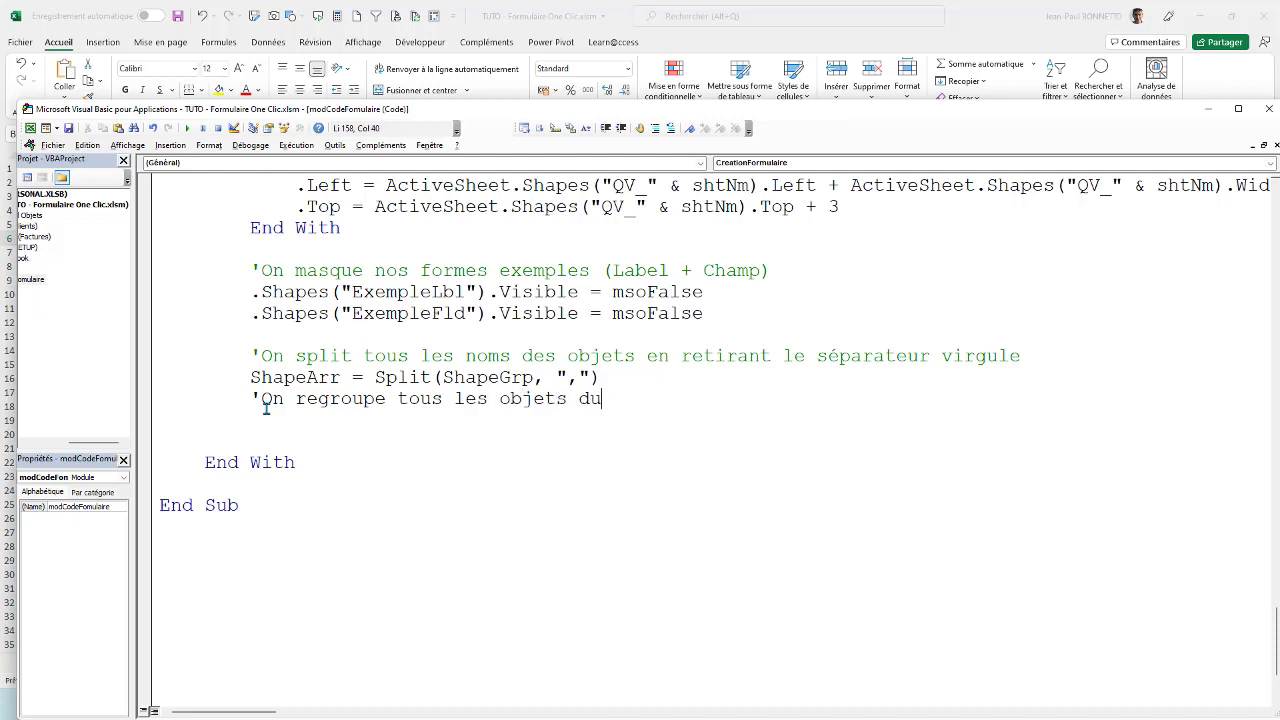
{"action": "key", "text": "BackSpace"}
{"action": "key", "text": "BackSpace"}
{"action": "type", "text": "qui "}
{"action": "type", "text": "compose "}
{"action": "type", "text": "le formulair"}
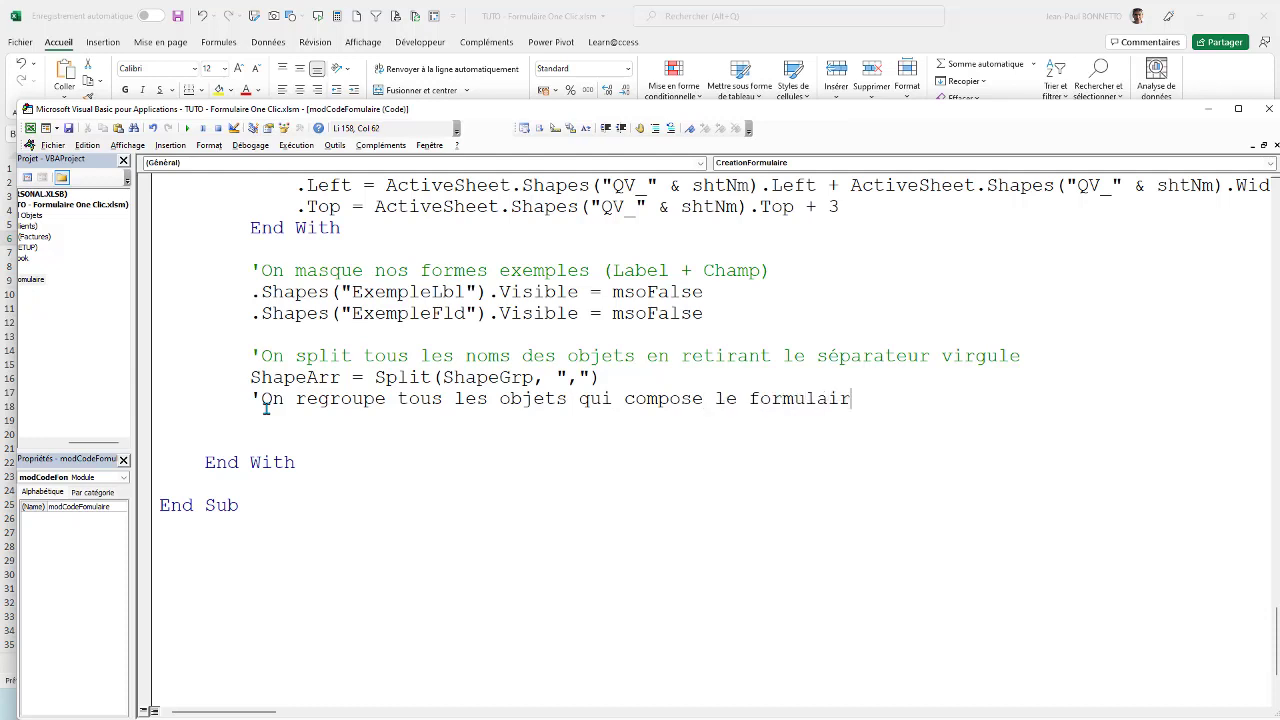
{"action": "type", "text": "e"}
{"action": "key", "text": "Return"}
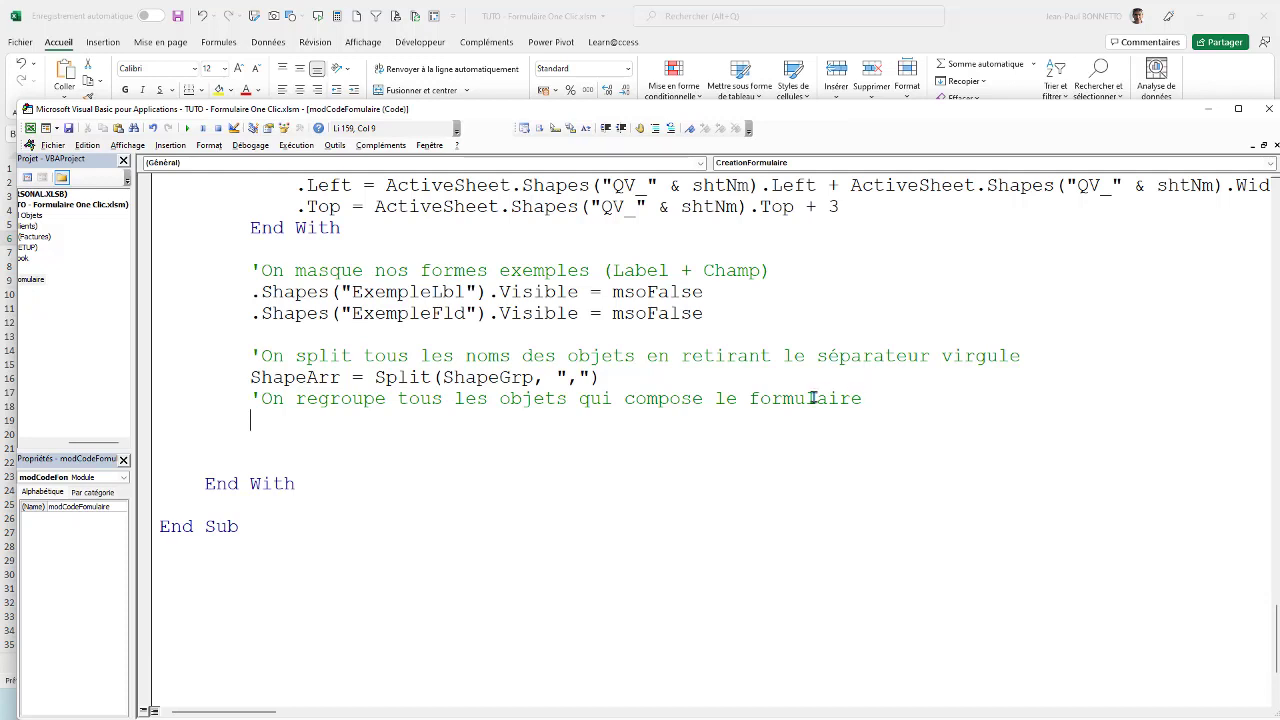
Add the global declaration Dim QVGroup As Shape after the last Dim line, fixing its typos.
{"action": "scroll", "coordinate": [447, 365], "scroll_direction": "up", "scroll_amount": 3}
{"action": "scroll", "coordinate": [447, 365], "scroll_direction": "up", "scroll_amount": 10}
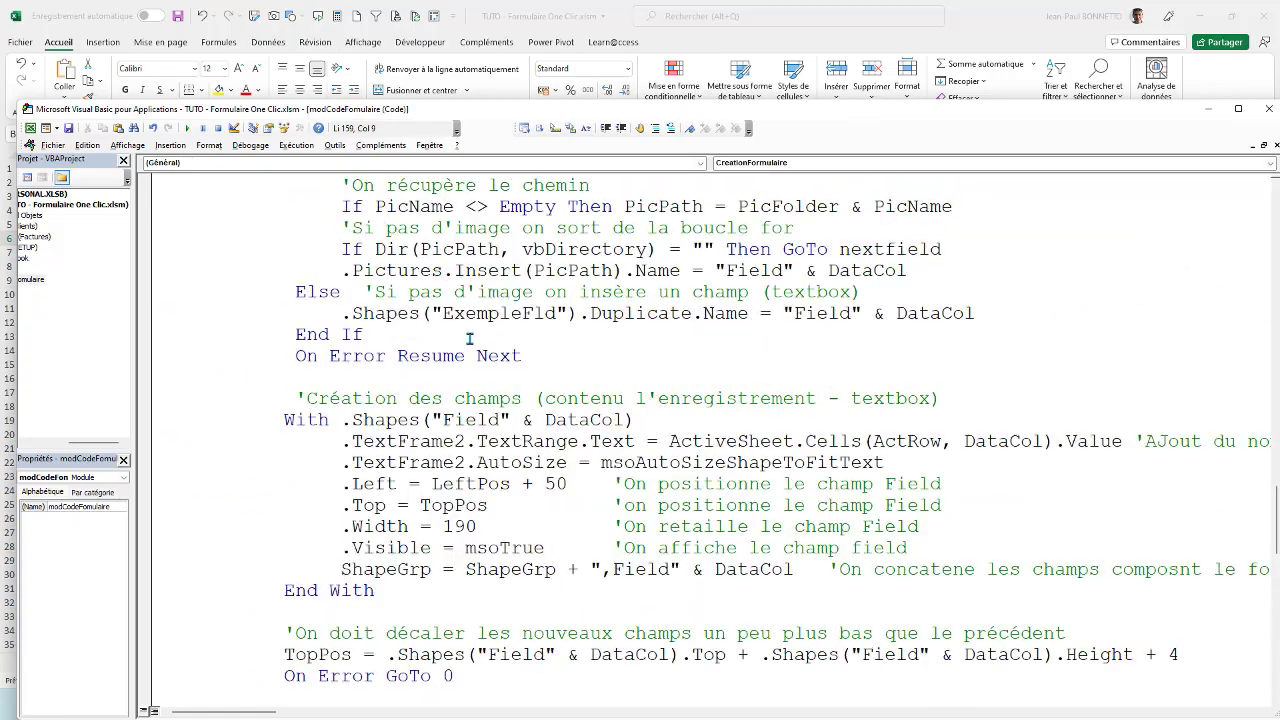
{"action": "scroll", "coordinate": [460, 345], "scroll_direction": "up", "scroll_amount": 10}
{"action": "scroll", "coordinate": [470, 330], "scroll_direction": "up", "scroll_amount": 10}
{"action": "scroll", "coordinate": [478, 320], "scroll_direction": "up", "scroll_amount": 8}
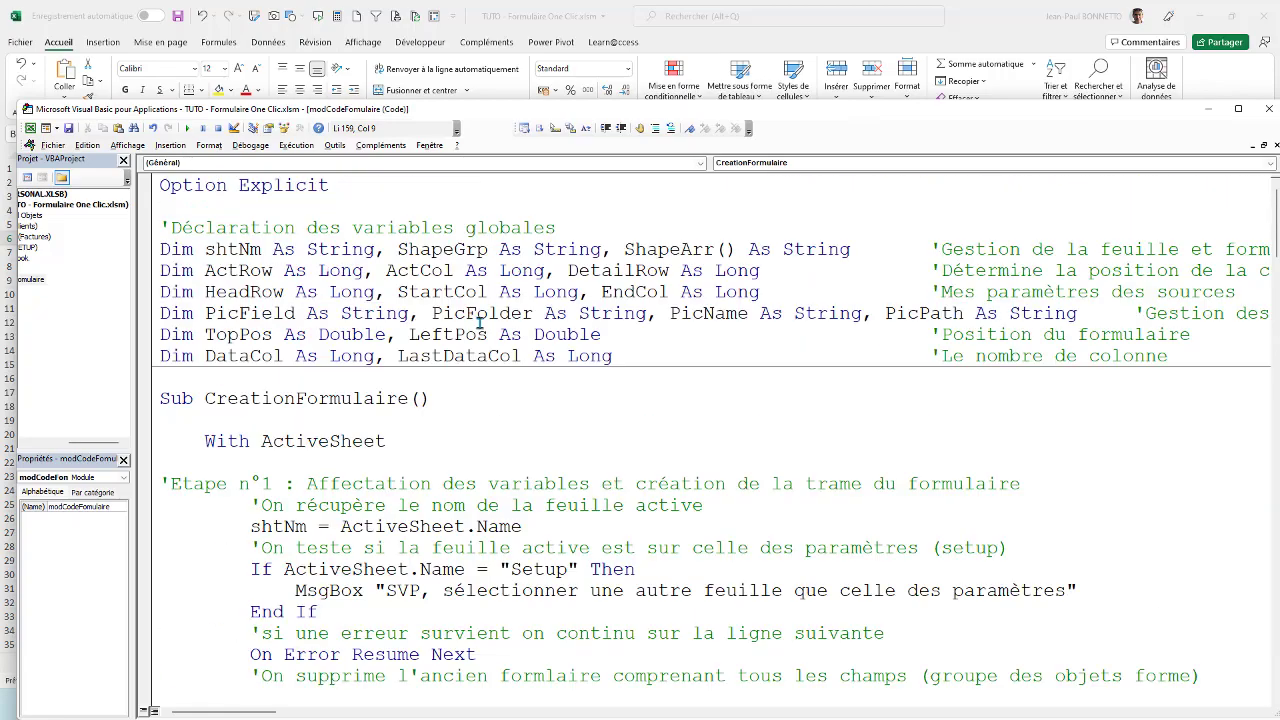
{"action": "left_click", "coordinate": [1210, 355]}
{"action": "key", "text": "Return"}
{"action": "type", "text": "Sim "}
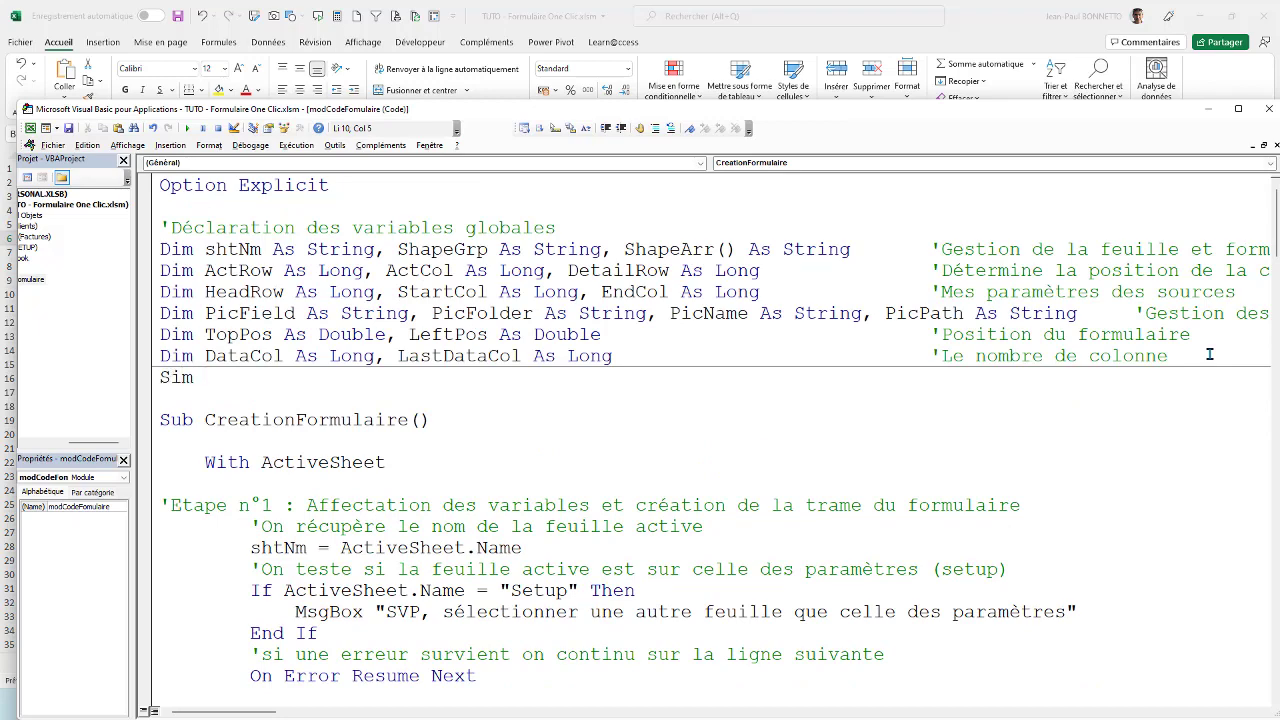
{"action": "type", "text": "Q"}
{"action": "type", "text": "V"}
{"action": "type", "text": "Gour"}
{"action": "key", "text": "BackSpace"}
{"action": "key", "text": "BackSpace"}
{"action": "key", "text": "BackSpace"}
{"action": "type", "text": "Rou"}
{"action": "key", "text": "BackSpace"}
{"action": "key", "text": "BackSpace"}
{"action": "key", "text": "BackSpace"}
{"action": "type", "text": "roup"}
{"action": "type", "text": " as shape"}
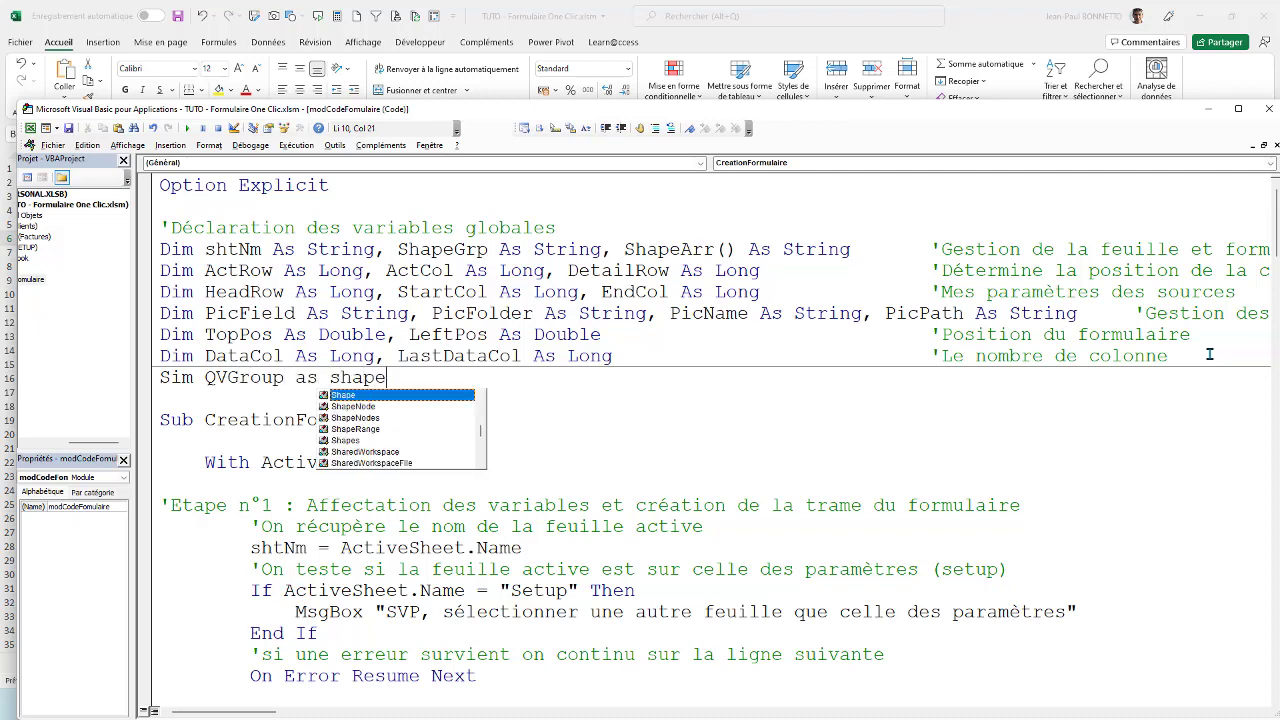
{"action": "left_click", "coordinate": [548, 300]}
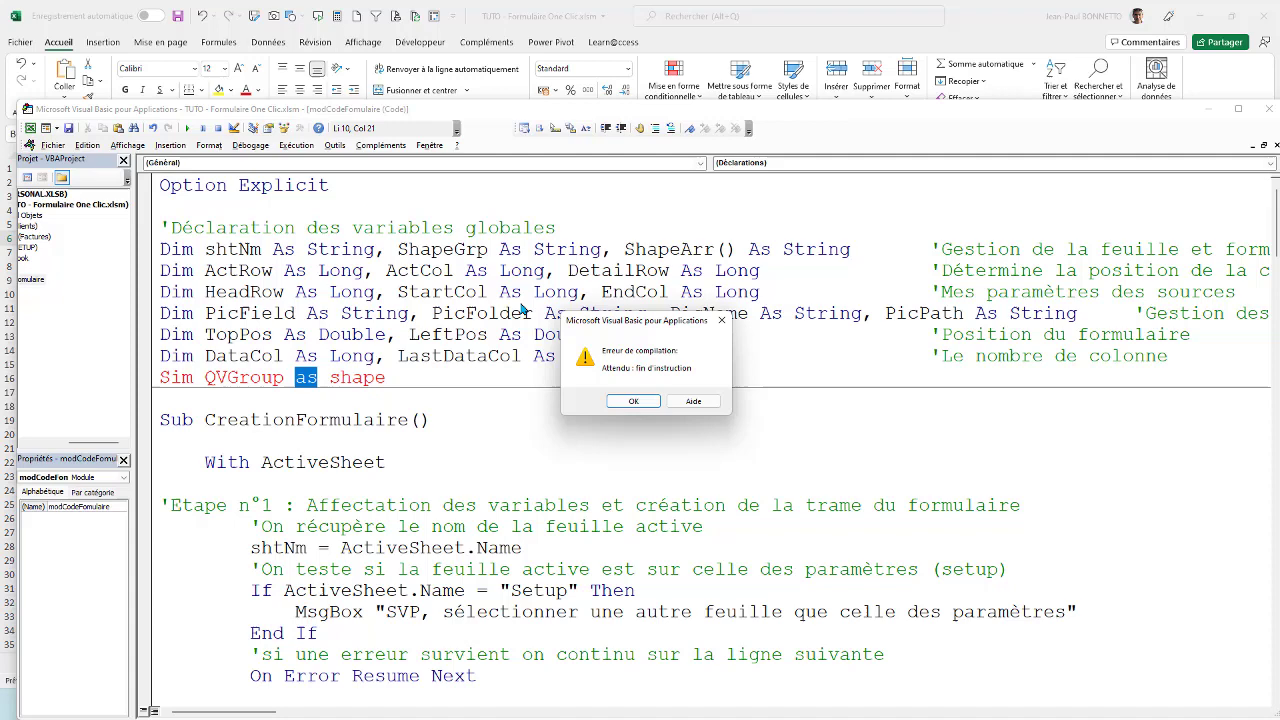
{"action": "left_click", "coordinate": [632, 400]}
{"action": "left_click", "coordinate": [342, 314]}
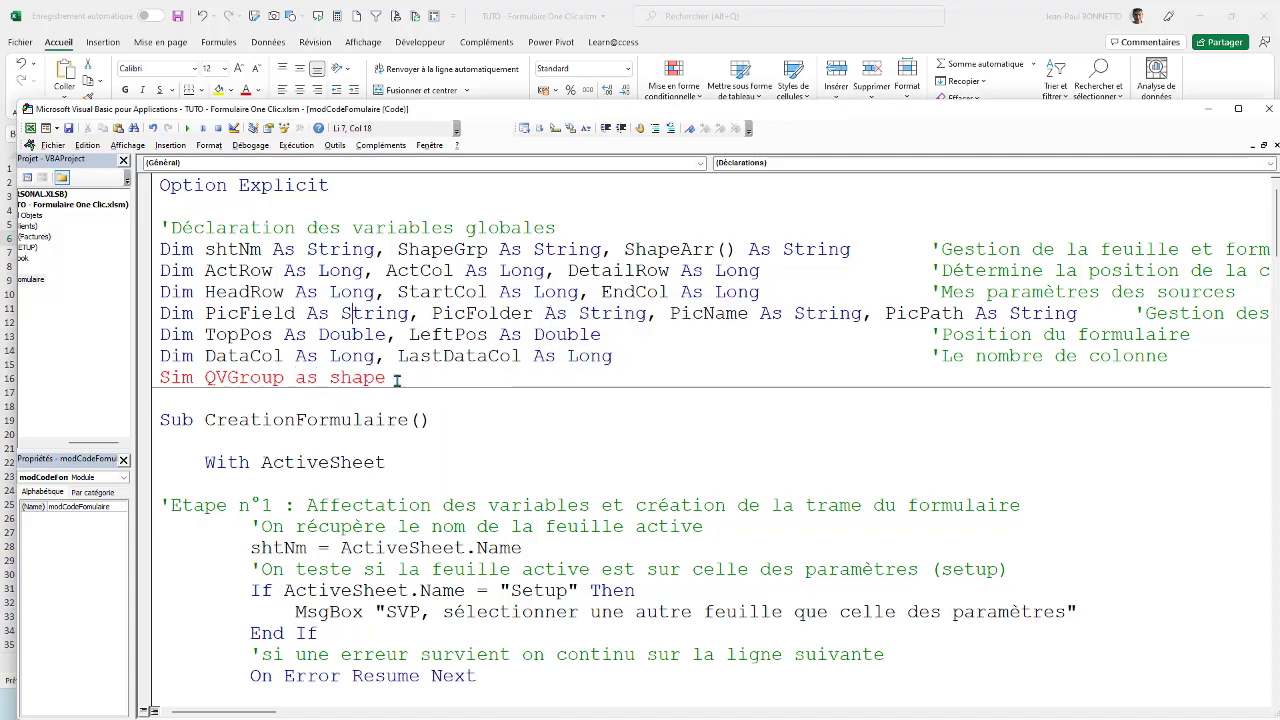
{"action": "left_click", "coordinate": [395, 379]}
{"action": "left_click", "coordinate": [170, 380]}
{"action": "key", "text": "BackSpace"}
{"action": "type", "text": "D"}
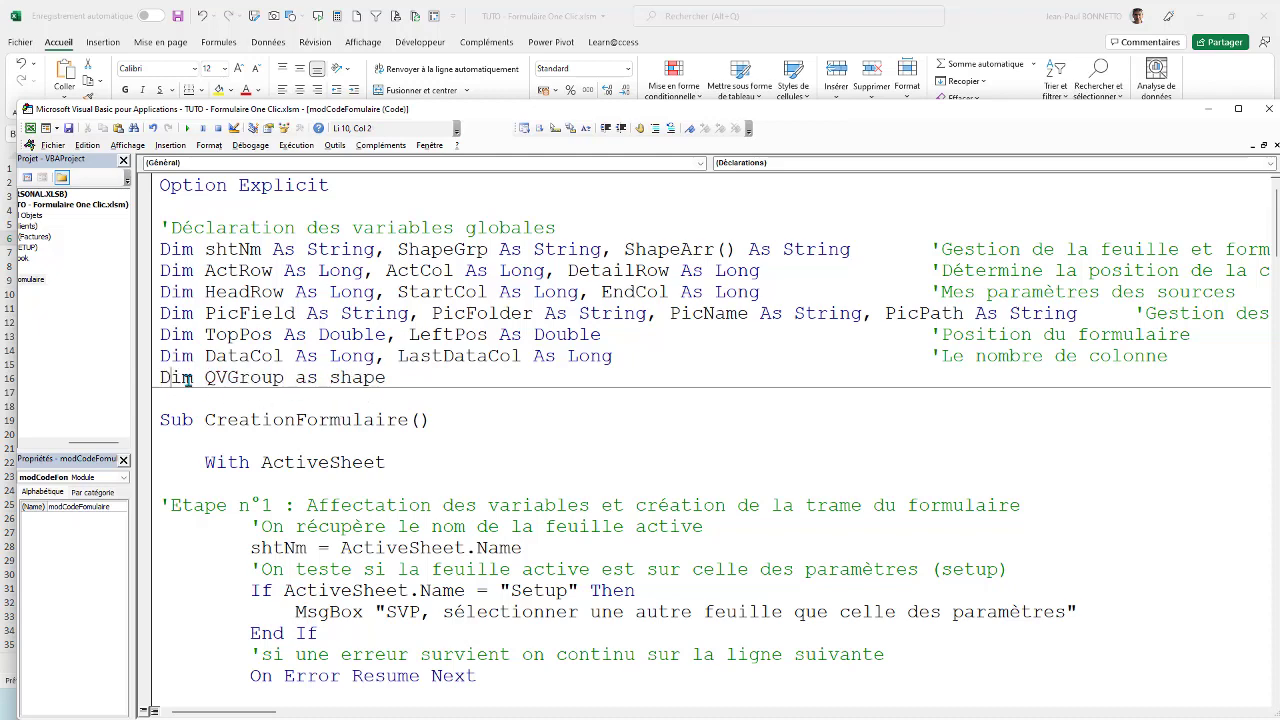
Comment the QVGroup declaration with 'Variable regroupant les champs du formulaire'.
{"action": "left_click", "coordinate": [228, 325]}
{"action": "left_click", "coordinate": [522, 378]}
{"action": "key", "text": "Tab"}
{"action": "key", "text": "Tab"}
{"action": "key", "text": "Tab"}
{"action": "key", "text": "Tab"}
{"action": "key", "text": "Tab"}
{"action": "key", "text": "Tab"}
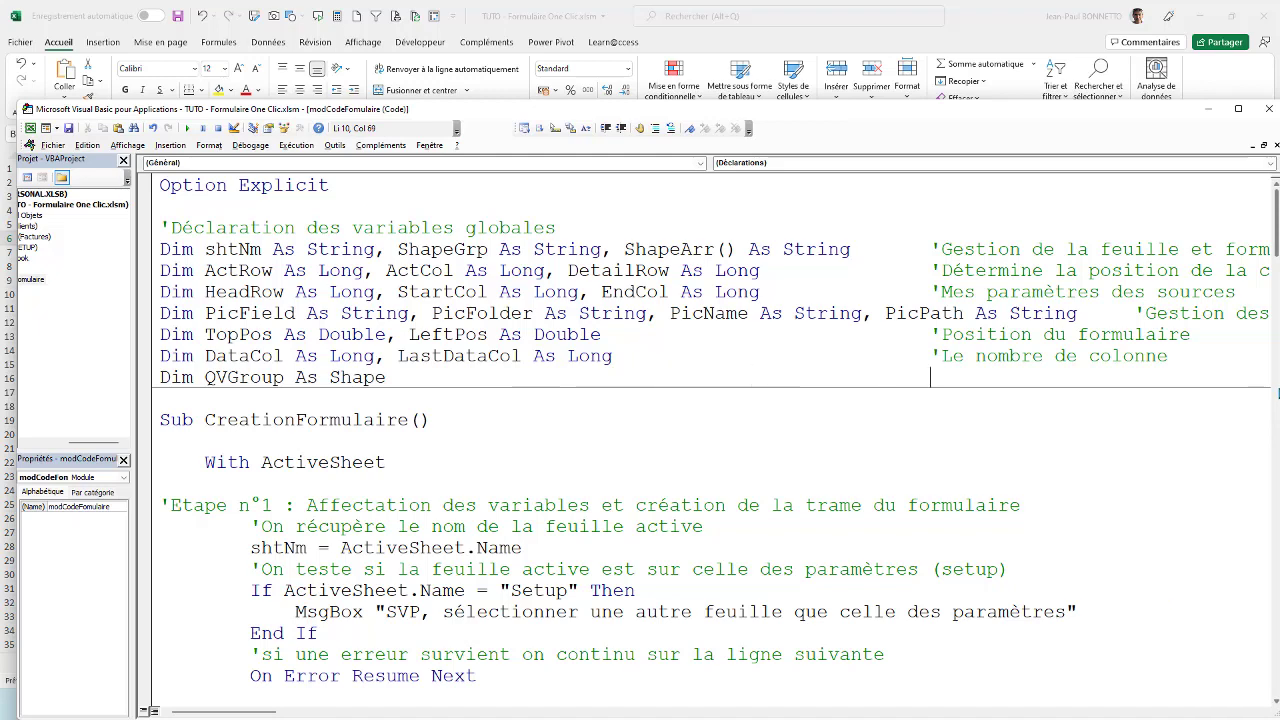
{"action": "type", "text": "Vari"}
{"action": "type", "text": "able "}
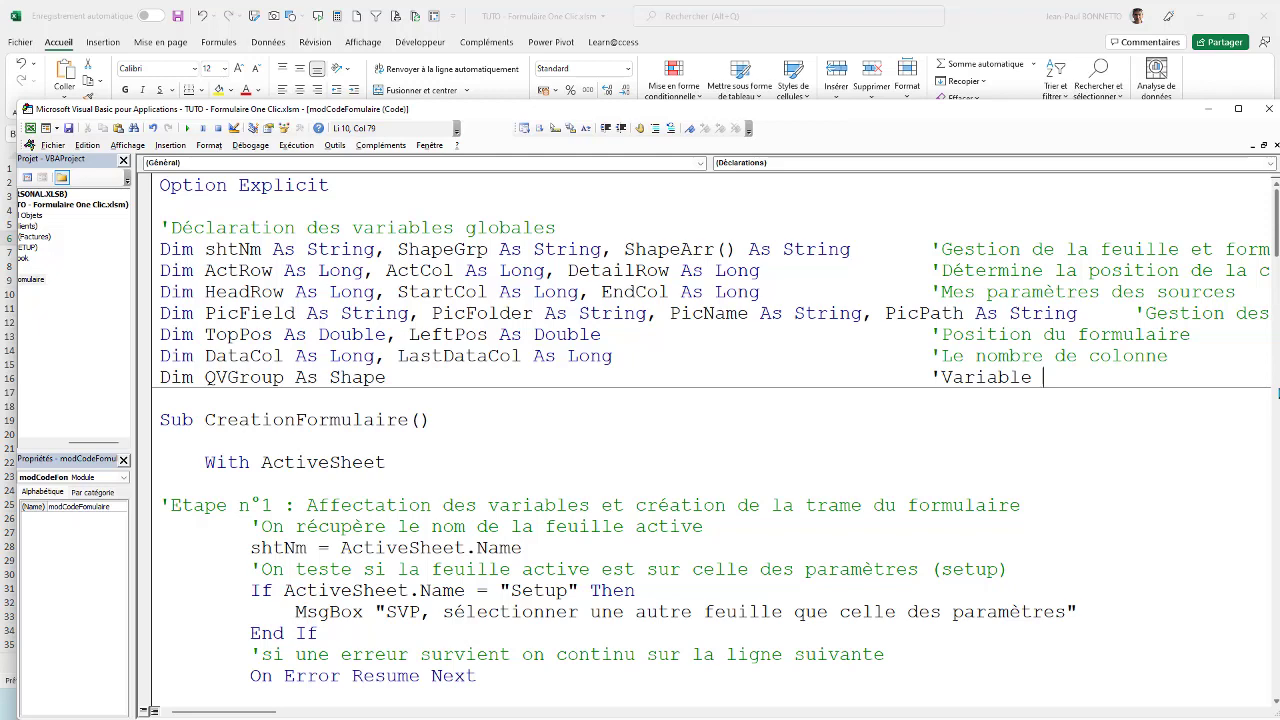
{"action": "type", "text": "r"}
{"action": "type", "text": "egourma"}
{"action": "type", "text": "nt"}
{"action": "key", "text": "BackSpace"}
{"action": "key", "text": "BackSpace"}
{"action": "key", "text": "BackSpace"}
{"action": "key", "text": "BackSpace"}
{"action": "key", "text": "BackSpace"}
{"action": "key", "text": "BackSpace"}
{"action": "type", "text": "roupant"}
{"action": "type", "text": " les"}
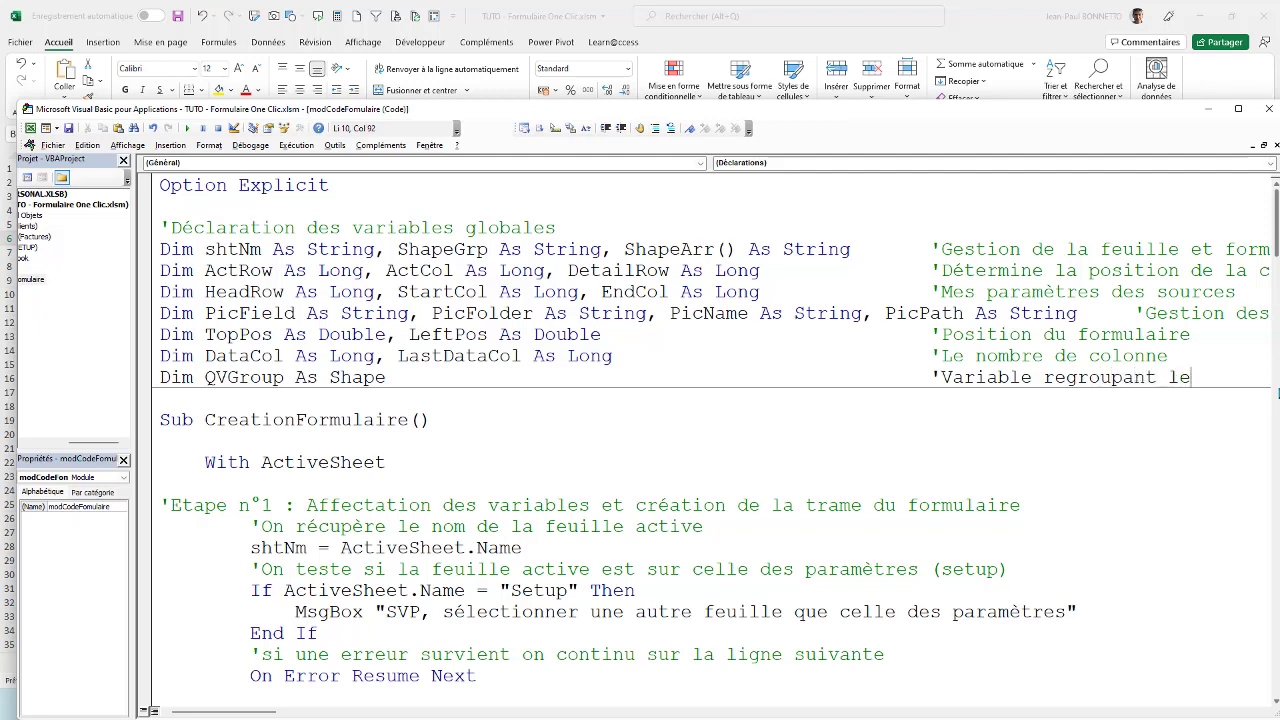
{"action": "type", "text": " champs "}
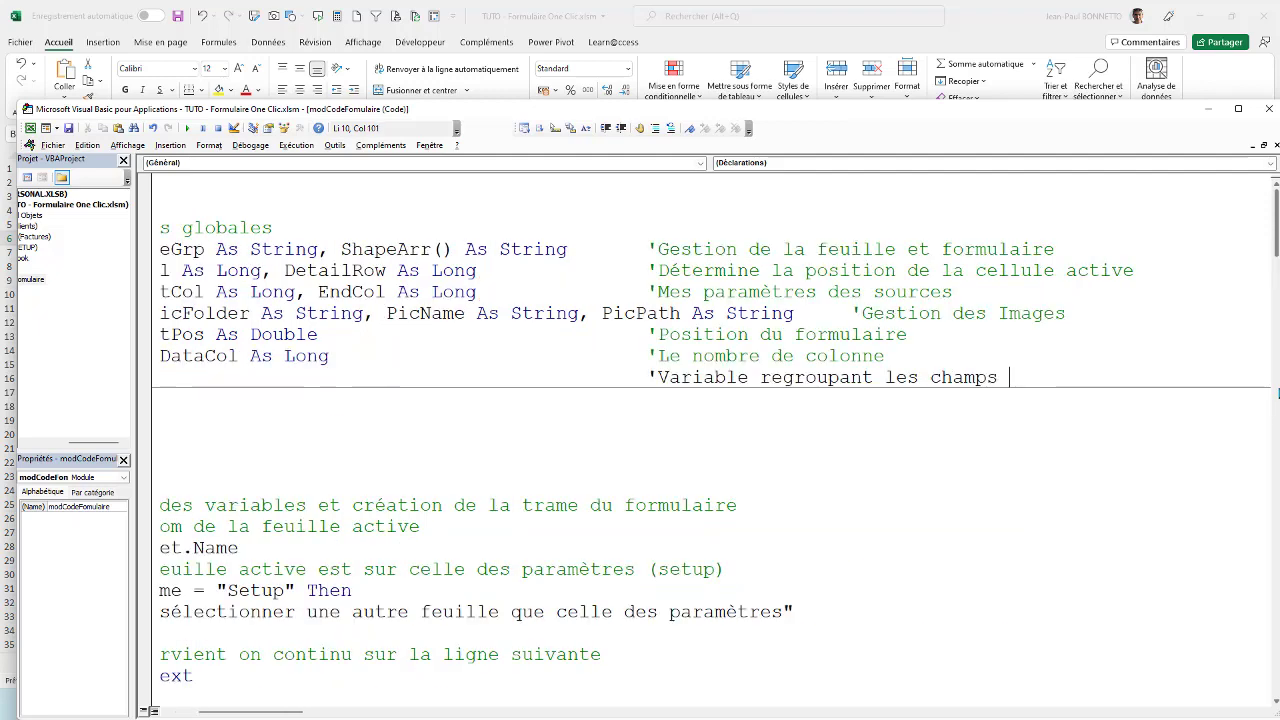
{"action": "type", "text": "du formual"}
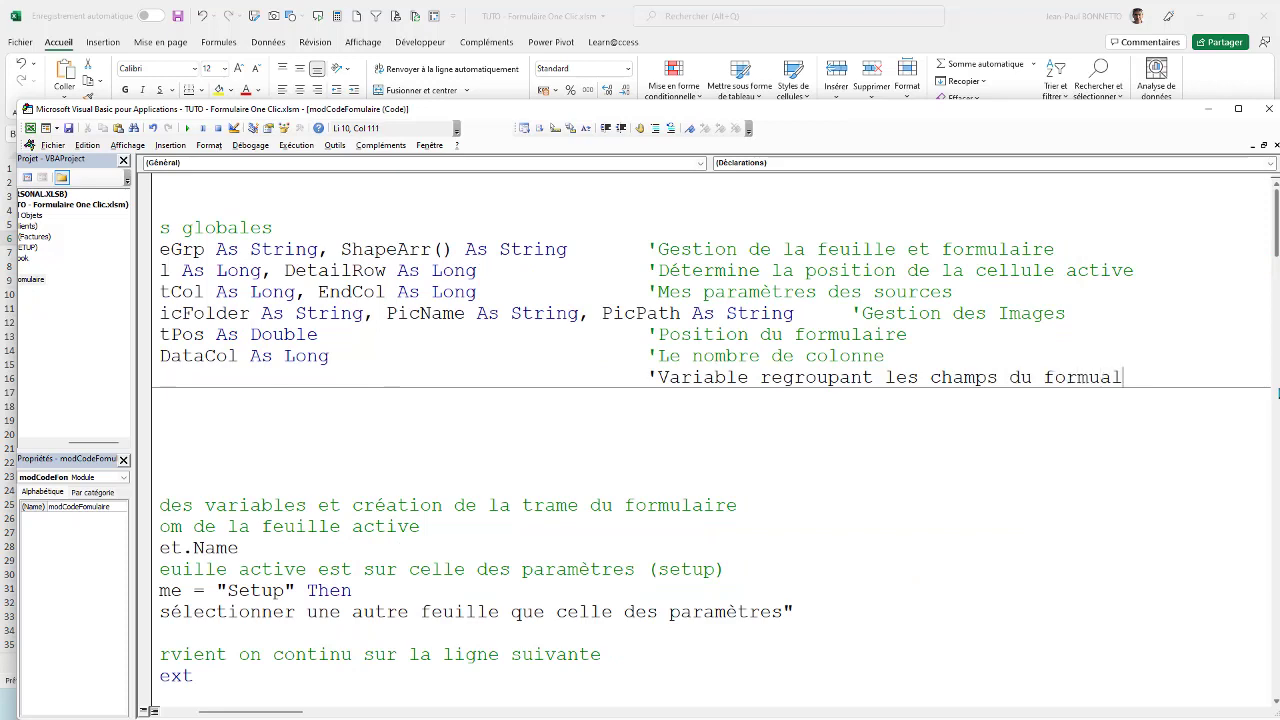
{"action": "type", "text": "ire"}
{"action": "type", "text": "=="}
{"action": "key", "text": "BackSpace"}
{"action": "key", "text": "BackSpace"}
{"action": "key", "text": "BackSpace"}
{"action": "key", "text": "BackSpace"}
{"action": "key", "text": "BackSpace"}
{"action": "key", "text": "BackSpace"}
{"action": "type", "text": "laire"}
{"action": "key", "text": "Down"}
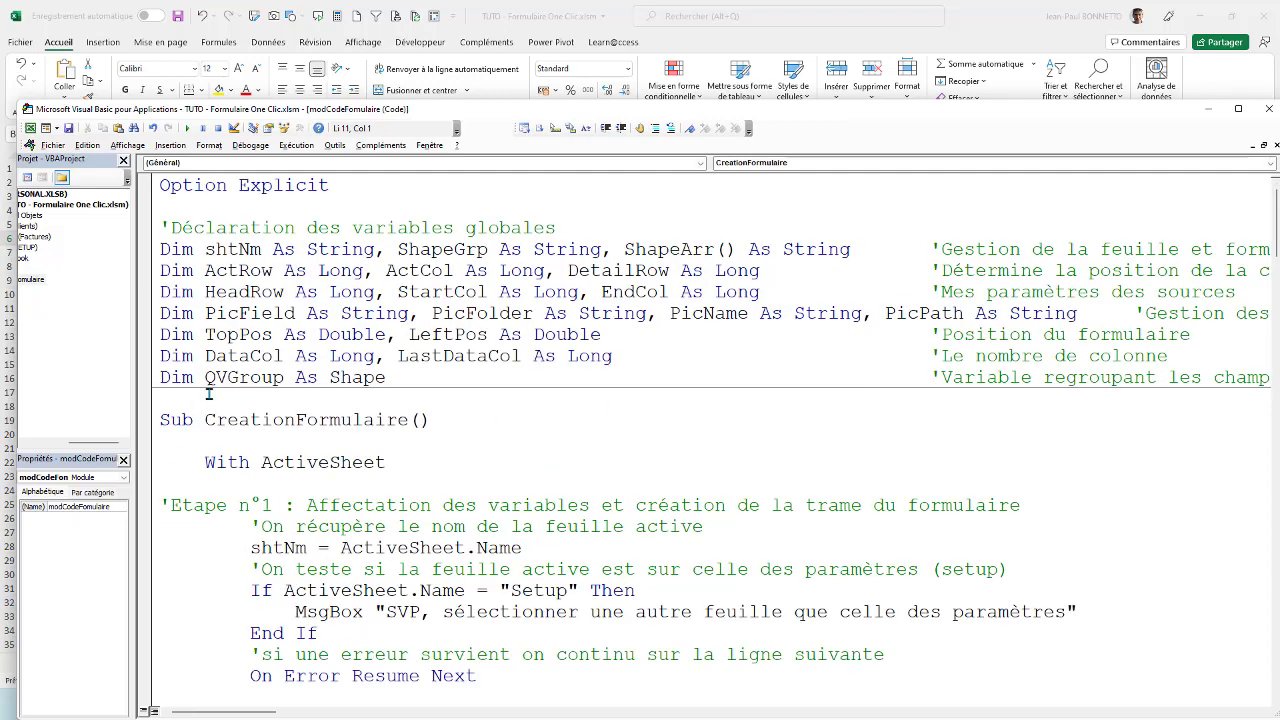
Start a 'Set QVGroup' statement on a new line under the regrouping comment.
{"action": "double_click", "coordinate": [255, 378]}
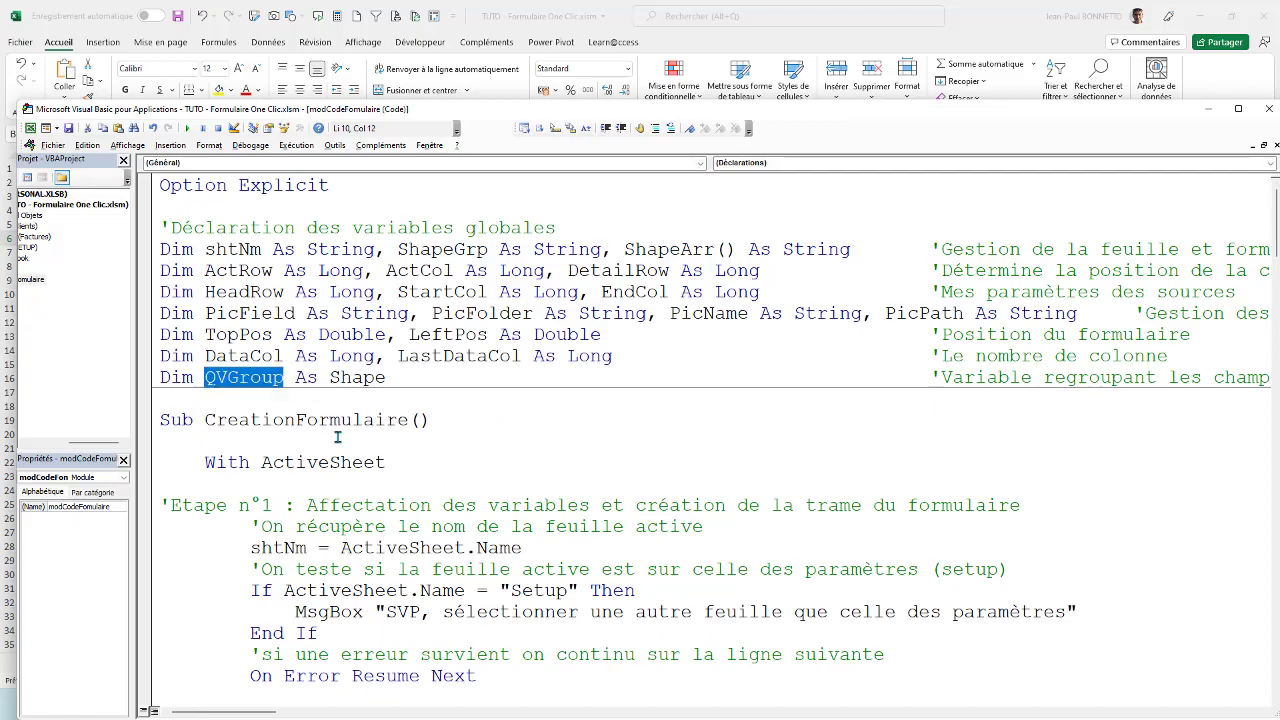
{"action": "scroll", "coordinate": [337, 437], "scroll_direction": "down", "scroll_amount": 10}
{"action": "scroll", "coordinate": [320, 410], "scroll_direction": "down", "scroll_amount": 10}
{"action": "scroll", "coordinate": [296, 375], "scroll_direction": "down", "scroll_amount": 10}
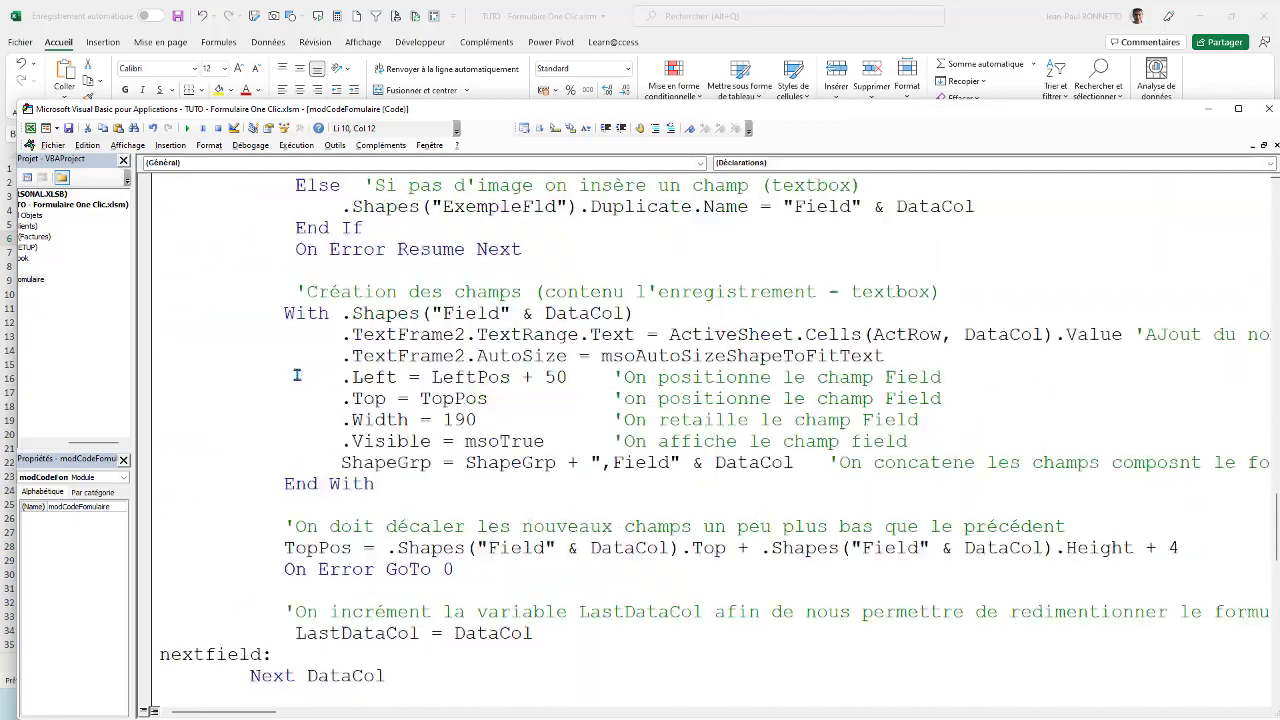
{"action": "scroll", "coordinate": [300, 373], "scroll_direction": "down", "scroll_amount": 6}
{"action": "scroll", "coordinate": [303, 374], "scroll_direction": "down", "scroll_amount": 4}
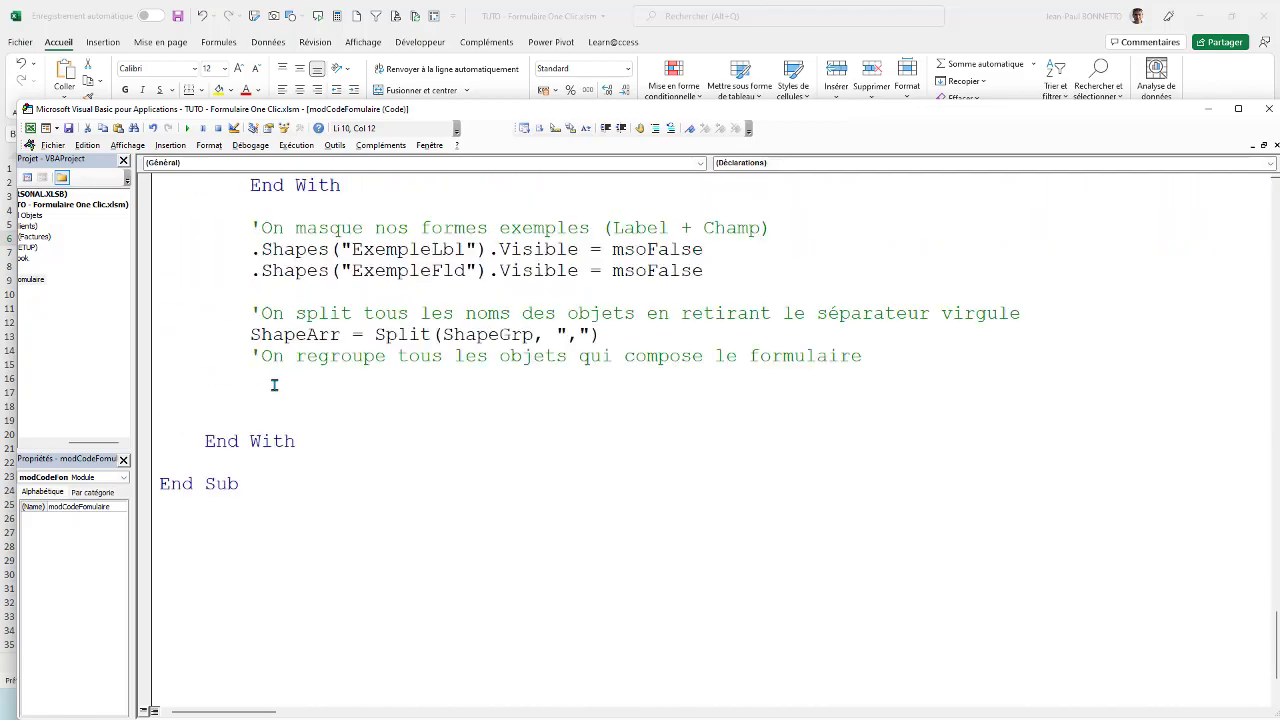
{"action": "left_click", "coordinate": [274, 385]}
{"action": "left_click", "coordinate": [638, 343]}
{"action": "key", "text": "Return"}
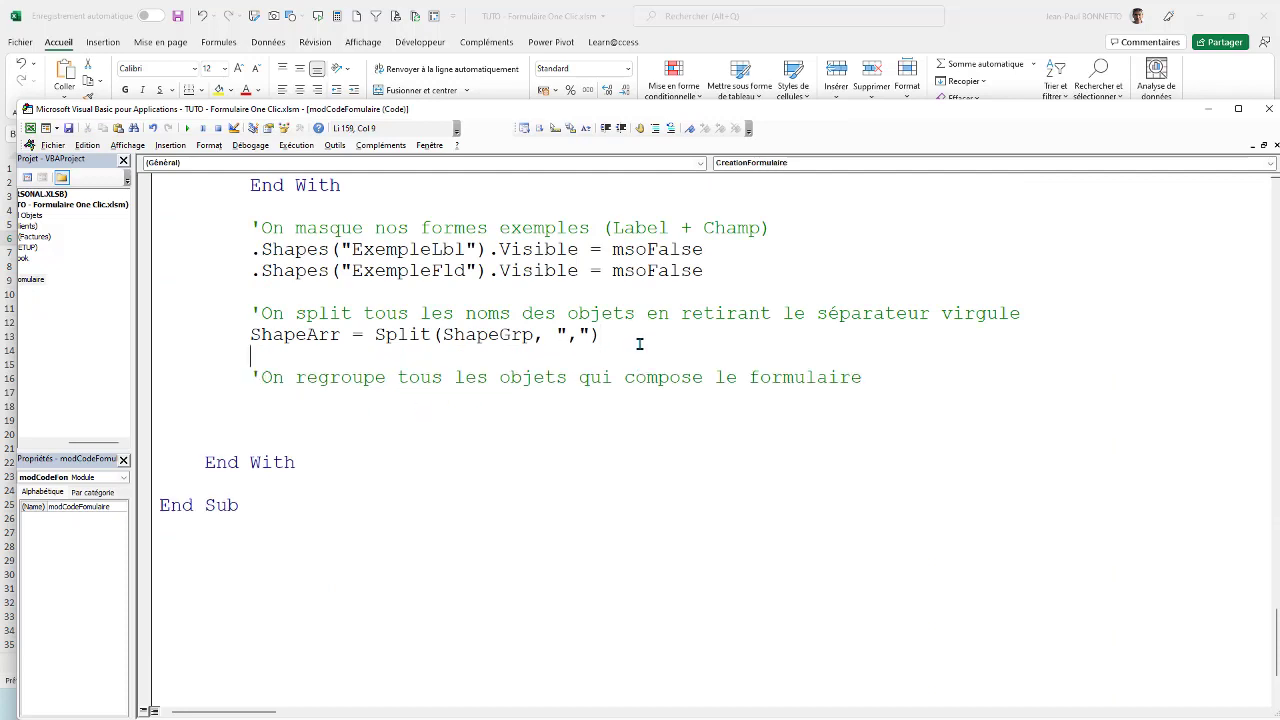
{"action": "left_click", "coordinate": [262, 402]}
{"action": "type", "text": "QVGroup"}
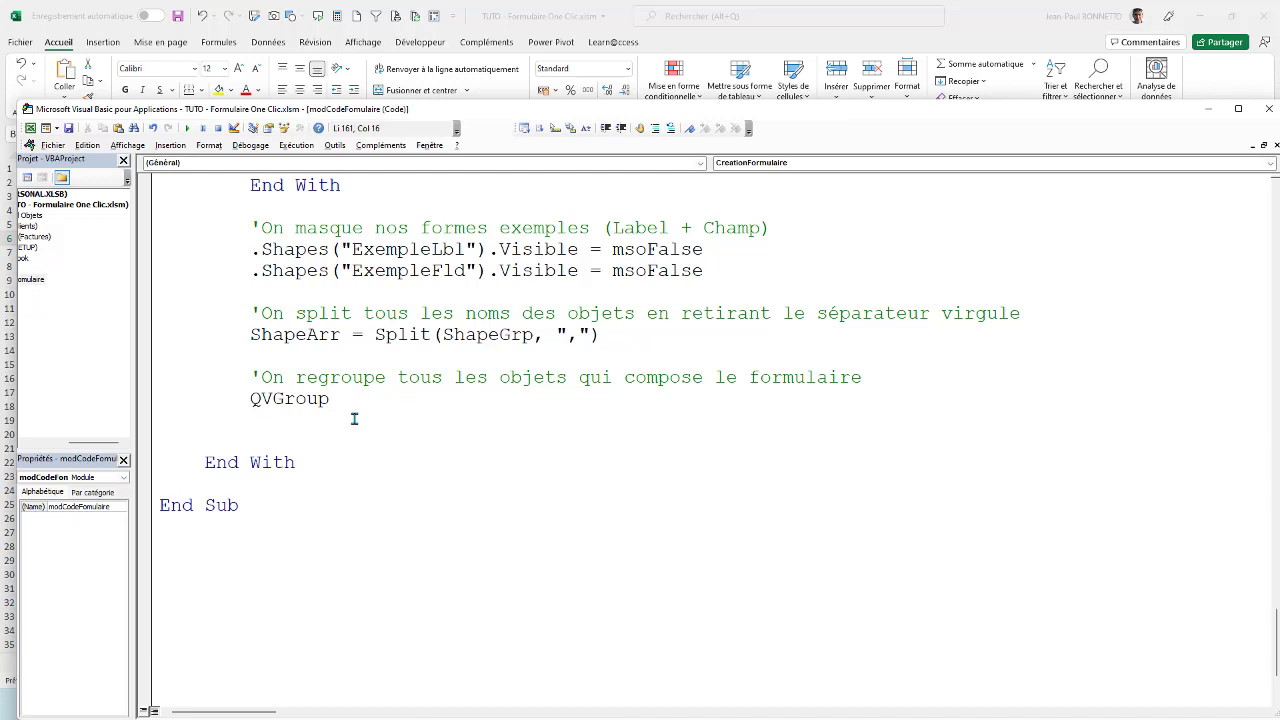
{"action": "left_click", "coordinate": [248, 398]}
{"action": "type", "text": "set"}
{"action": "left_click", "coordinate": [420, 415]}
{"action": "left_click", "coordinate": [633, 401]}
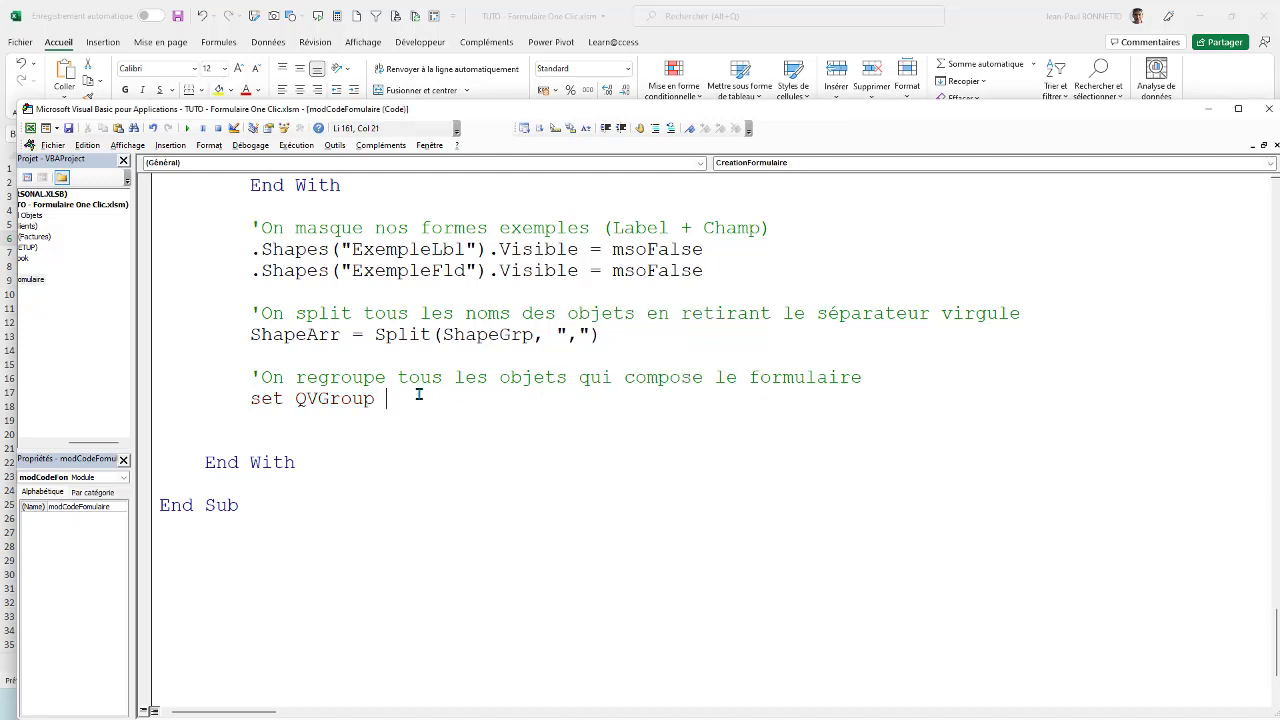
Complete the statement as Set QVGroup = .Shapes.Range(ShapeArr).Group.
{"action": "type", "text": "= .sh"}
{"action": "type", "text": "apes"}
{"action": "type", "text": "("}
{"action": "type", "text": "range(\""}
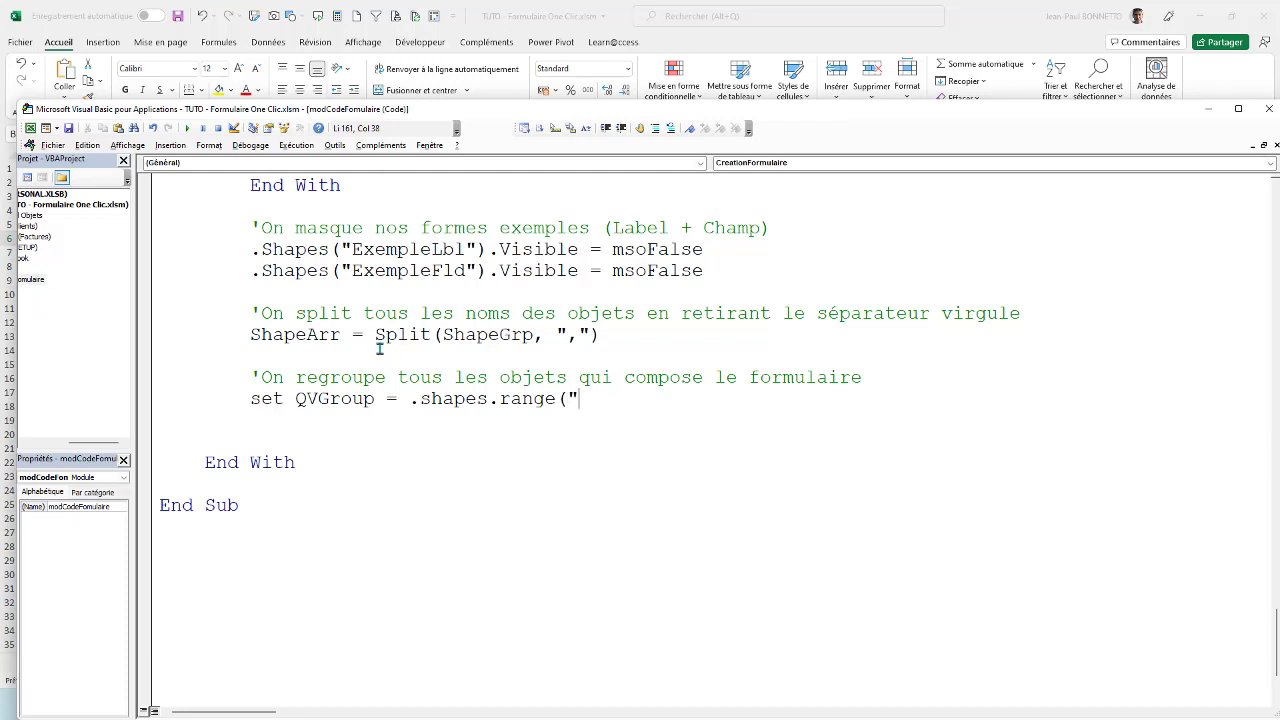
{"action": "left_click", "coordinate": [308, 340]}
{"action": "left_click", "coordinate": [628, 399]}
{"action": "double_click", "coordinate": [300, 335]}
{"action": "key", "text": "ctrl+c"}
{"action": "left_click", "coordinate": [661, 397]}
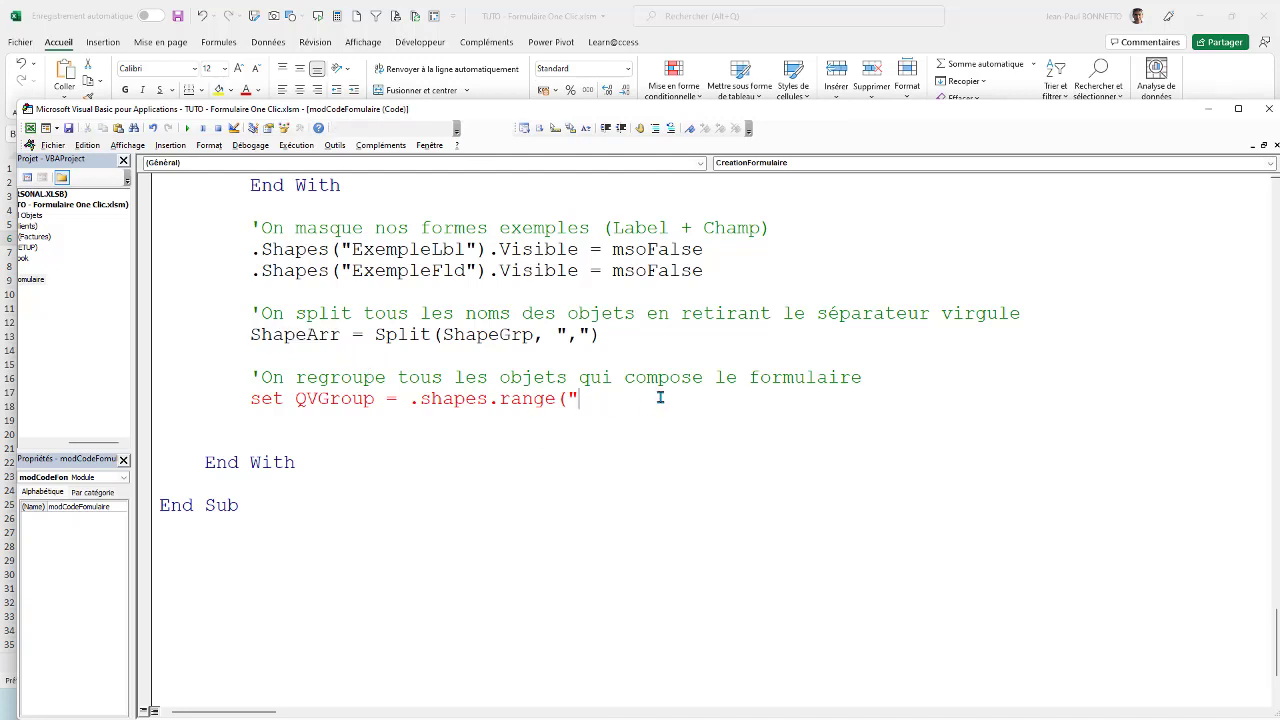
{"action": "key", "text": "ctrl+v"}
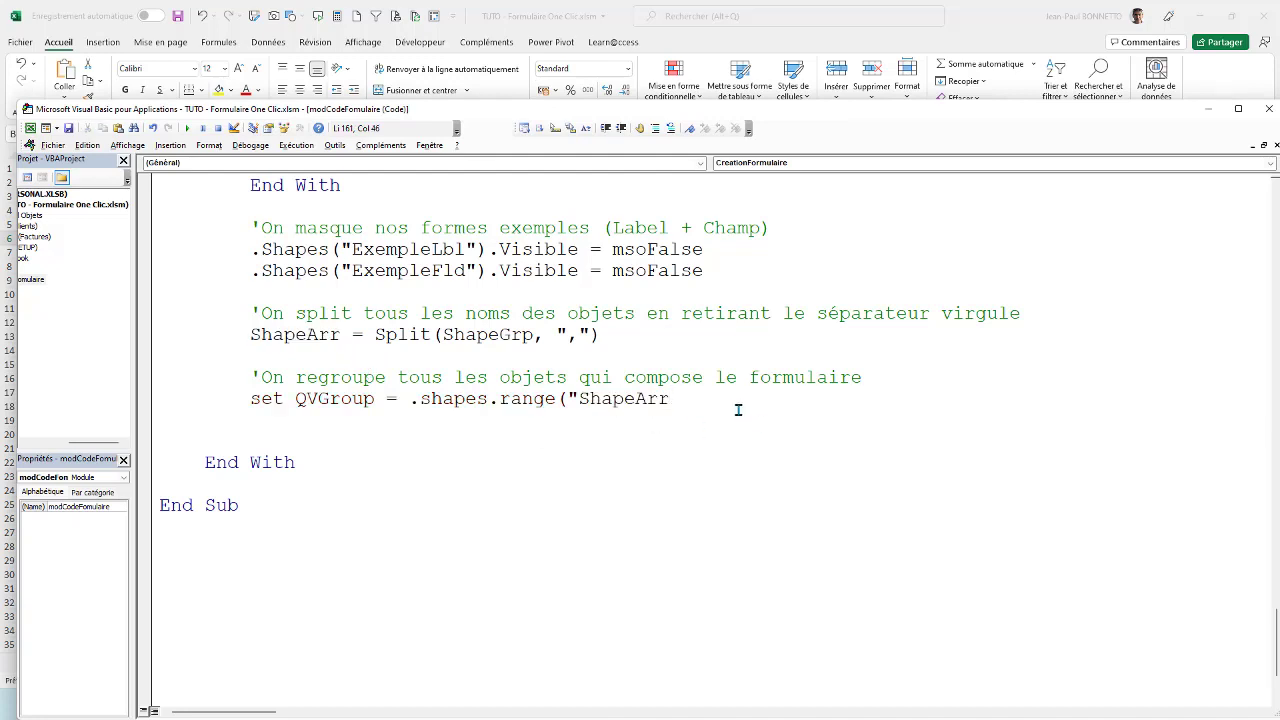
{"action": "left_click", "coordinate": [576, 399]}
{"action": "key", "text": "BackSpace"}
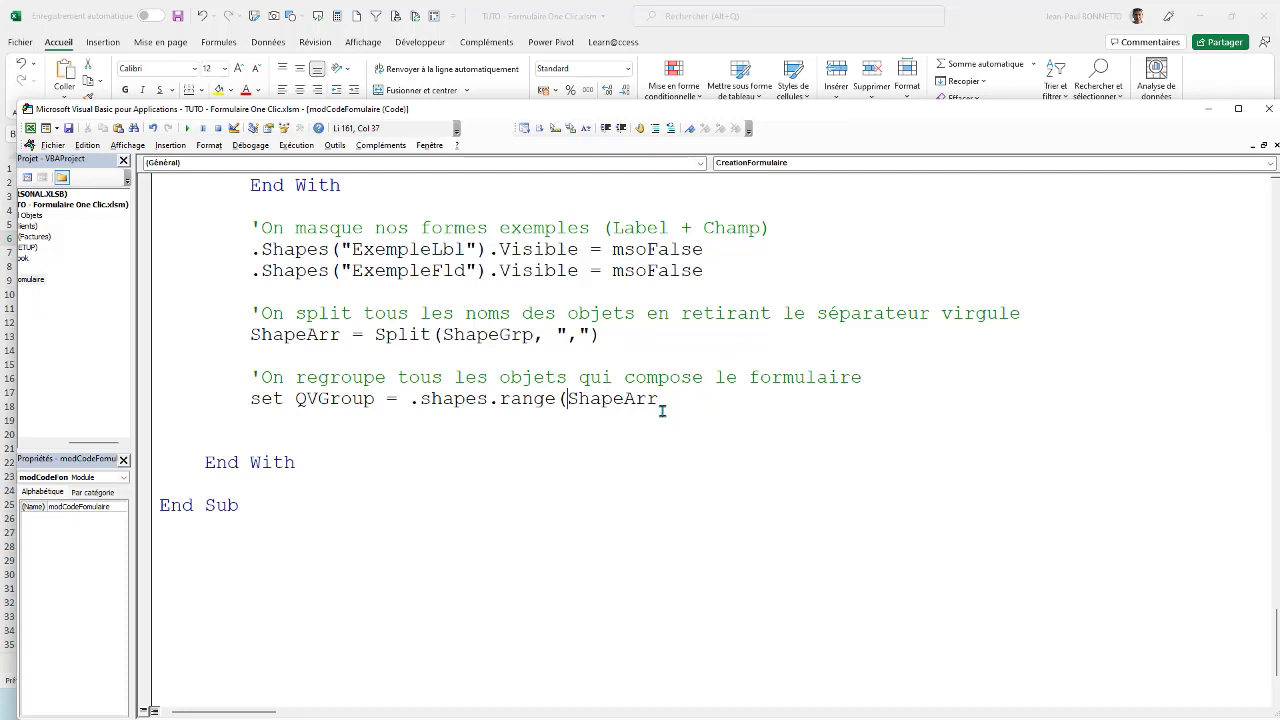
{"action": "left_click", "coordinate": [662, 404]}
{"action": "type", "text": "g"}
{"action": "type", "text": "roup"}
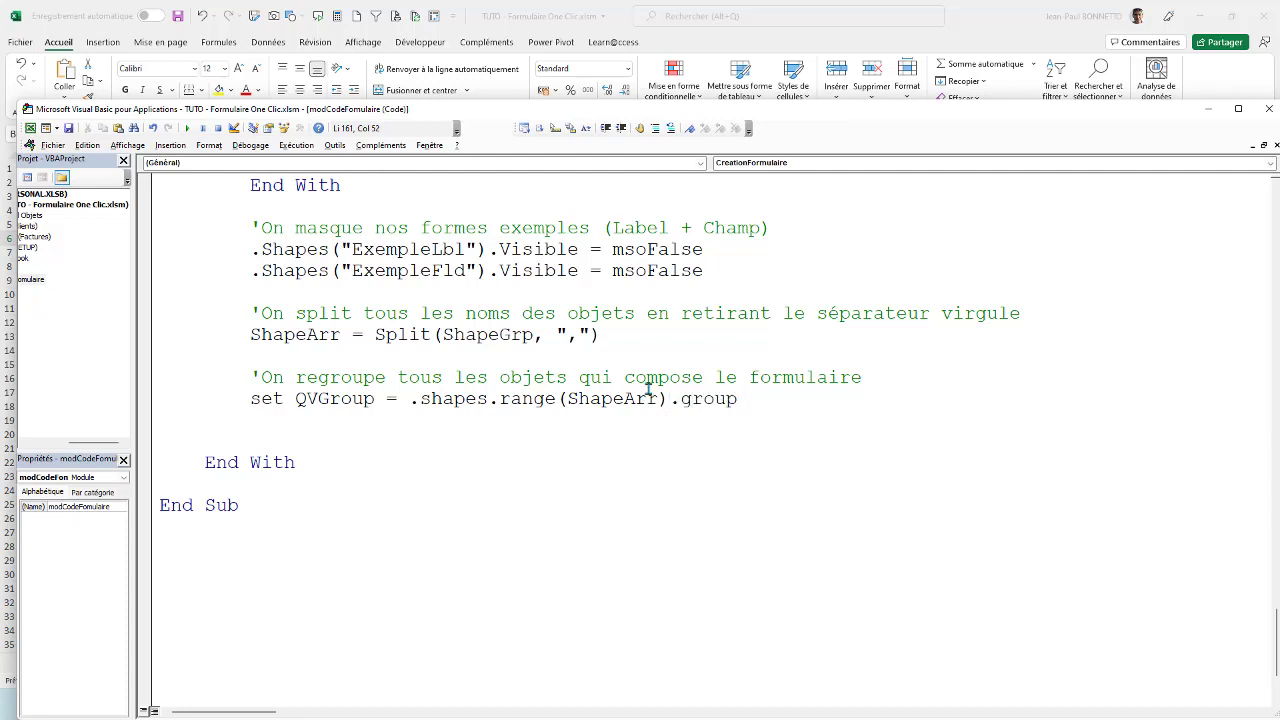
{"action": "left_click", "coordinate": [623, 352]}
{"action": "left_click", "coordinate": [740, 398]}
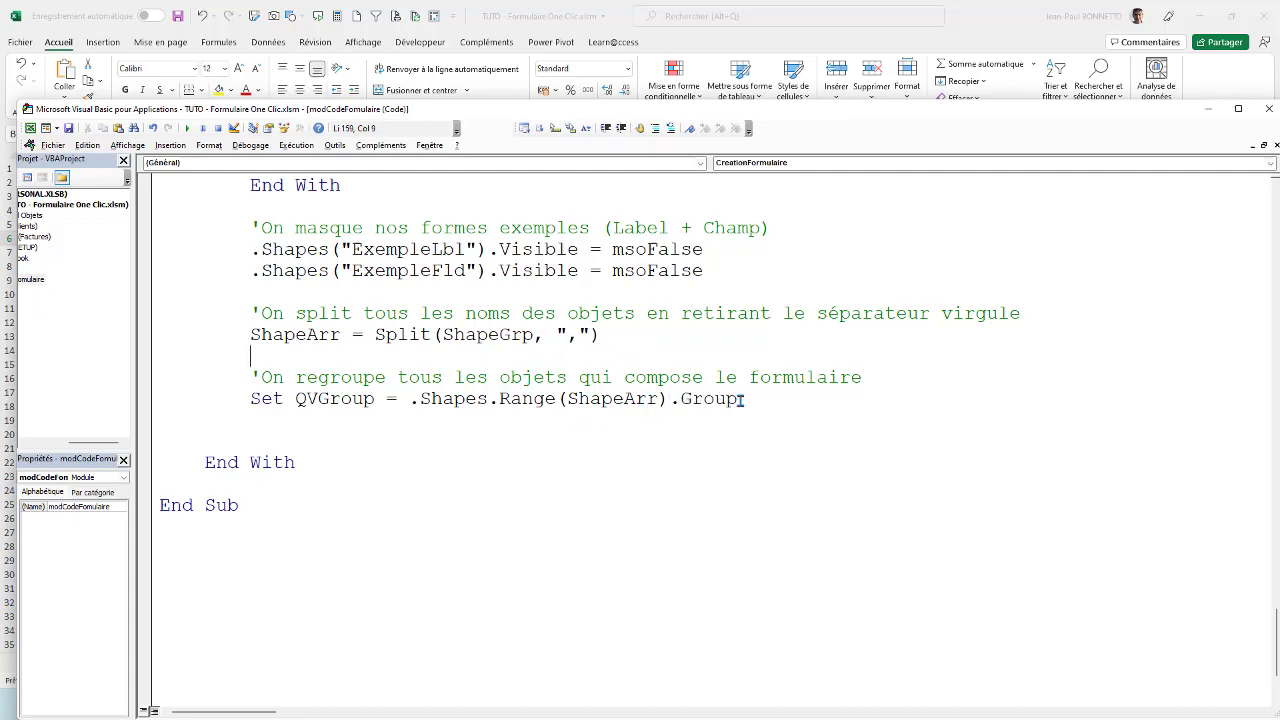
{"action": "left_click", "coordinate": [463, 398]}
{"action": "left_click", "coordinate": [757, 404]}
{"action": "key", "text": "Return"}
{"action": "key", "text": "Return"}
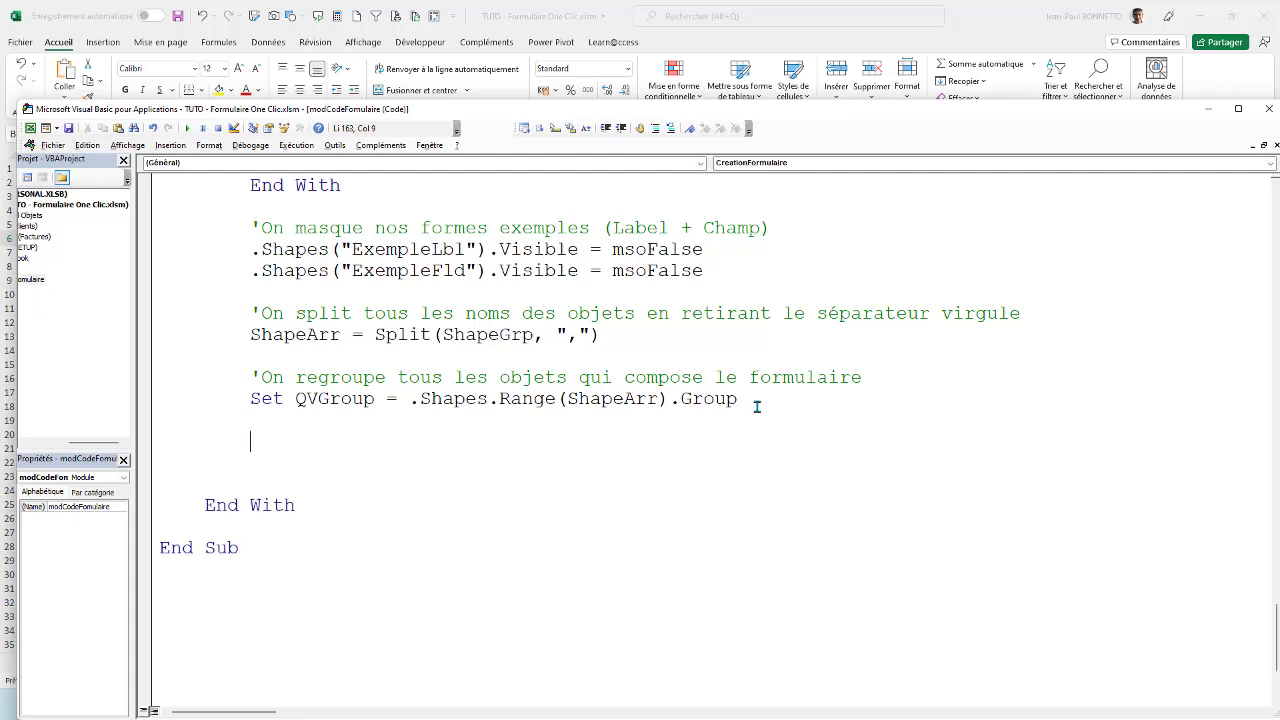
Add the comment about renaming the object group, then begin a QVGroup.Name assignment below it.
{"action": "type", "text": "'On ren"}
{"action": "type", "text": "omme "}
{"action": "type", "text": "le gourpe d'"}
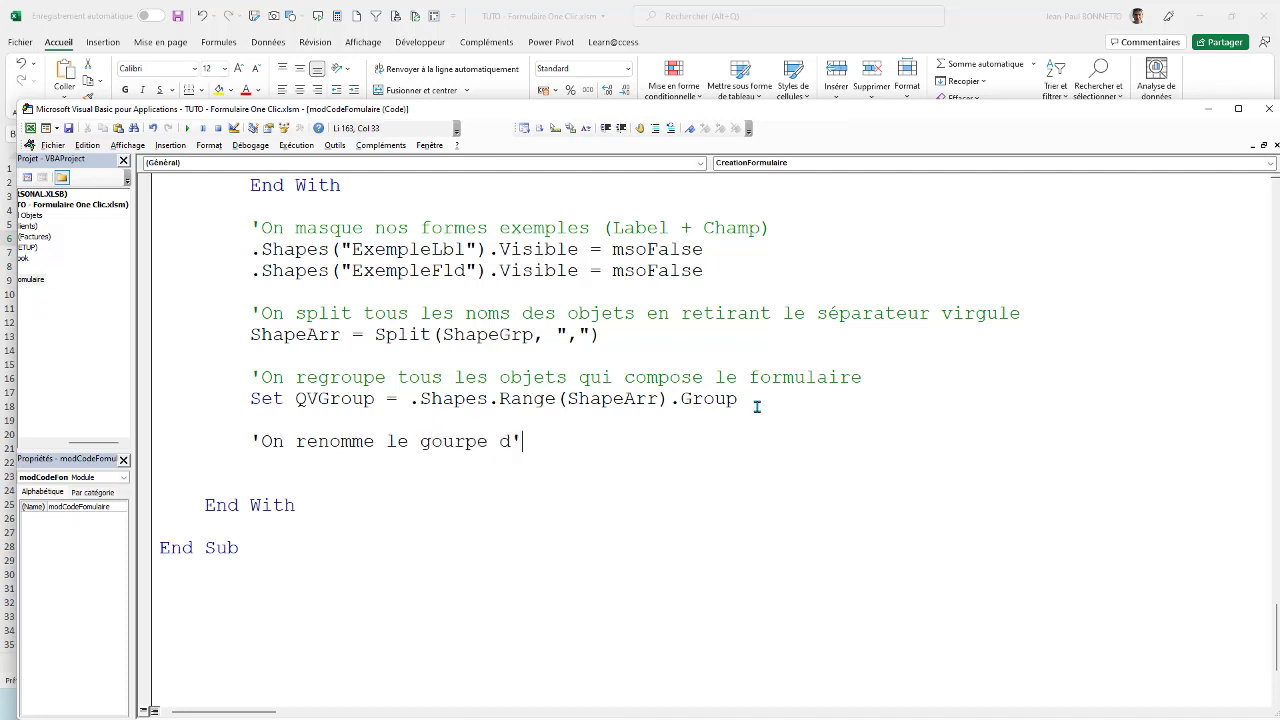
{"action": "type", "text": "objet"}
{"action": "type", "text": " - nom du "}
{"action": "type", "text": "formulaire"}
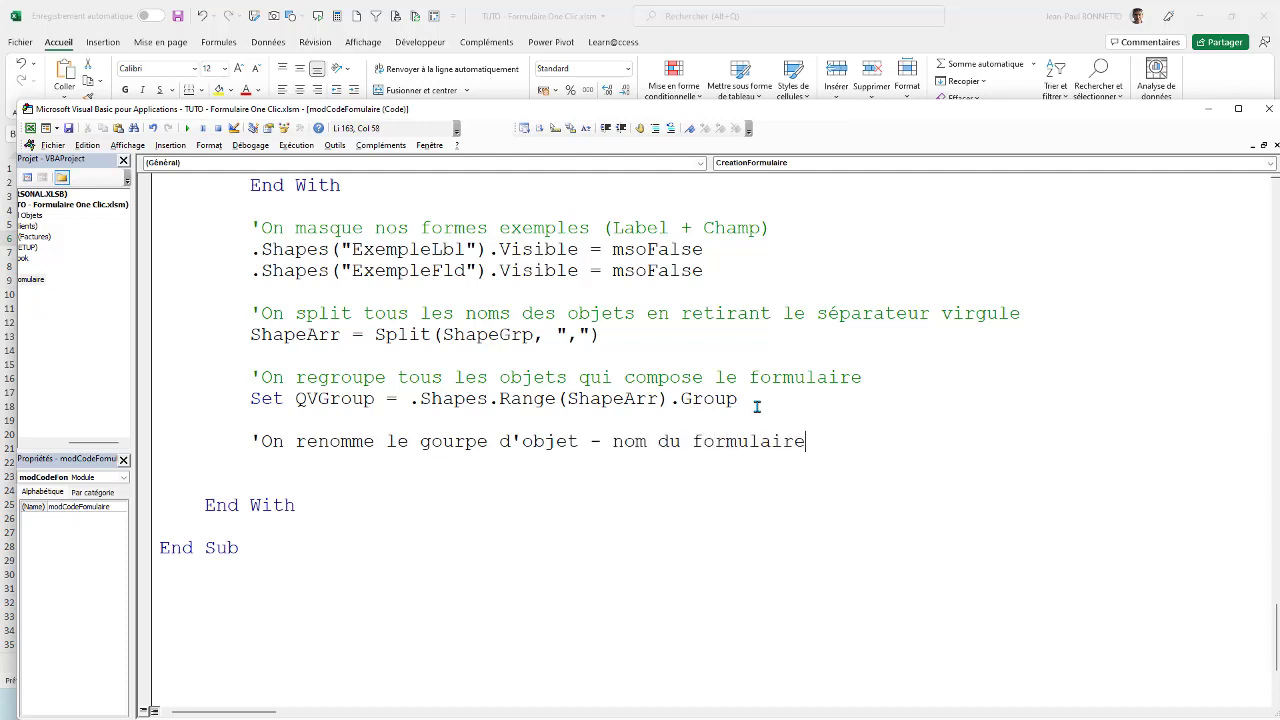
{"action": "key", "text": "Return"}
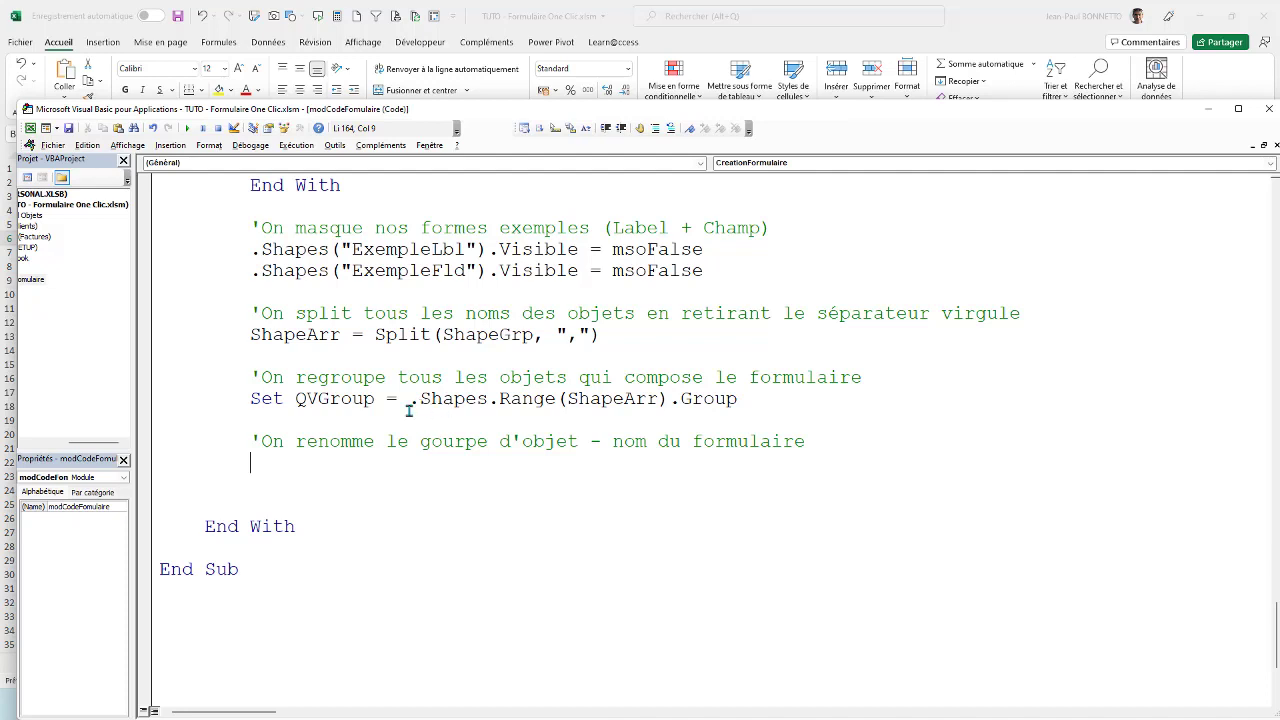
{"action": "double_click", "coordinate": [352, 409]}
{"action": "key", "text": "ctrl+c"}
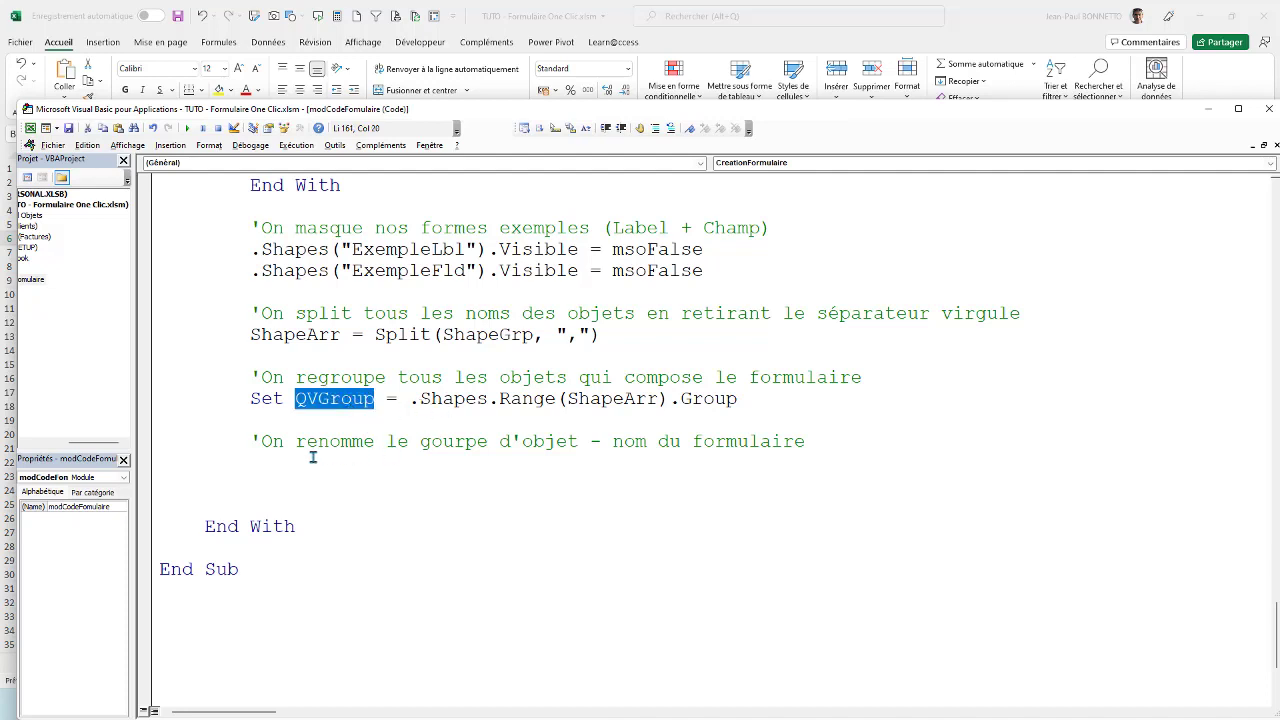
{"action": "left_click", "coordinate": [309, 460]}
{"action": "key", "text": "ctrl+v"}
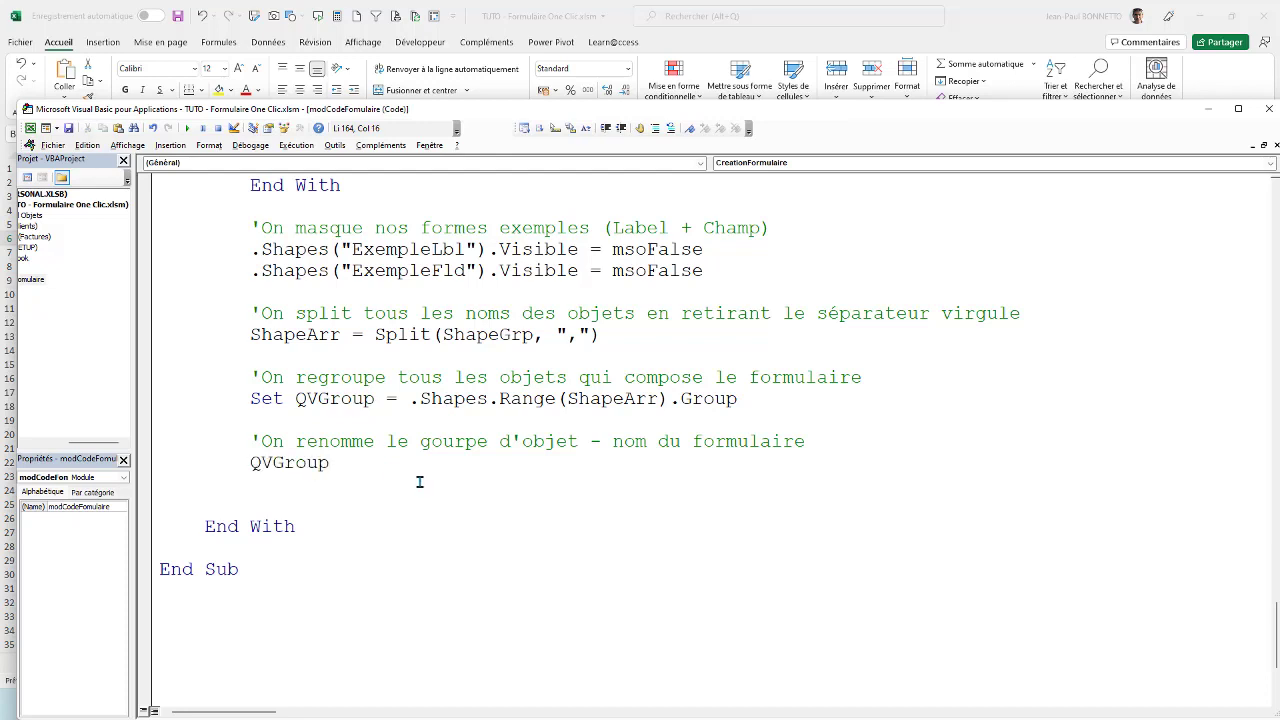
{"action": "type", "text": "?nam"}
{"action": "key", "text": "BackSpace"}
{"action": "key", "text": "BackSpace"}
{"action": "key", "text": "BackSpace"}
{"action": "key", "text": "BackSpace"}
{"action": "type", "text": "."}
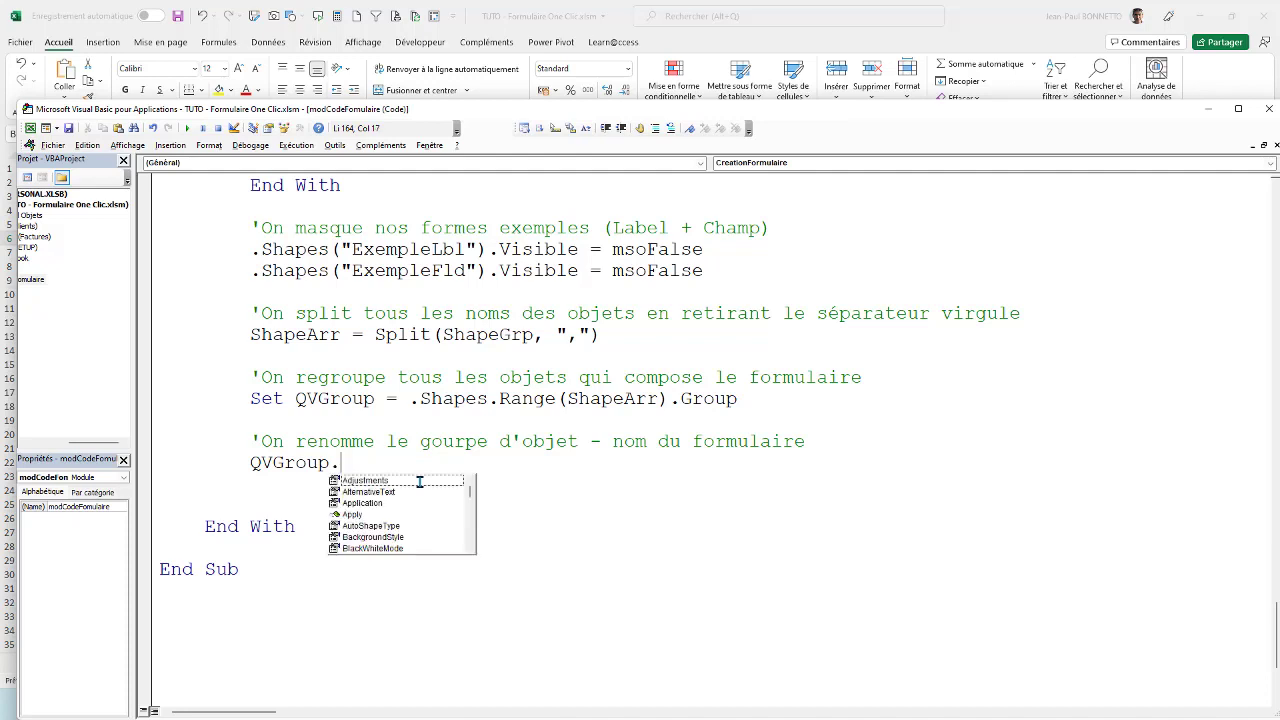
{"action": "type", "text": "na "}
{"action": "type", "text": "= \"Qui"}
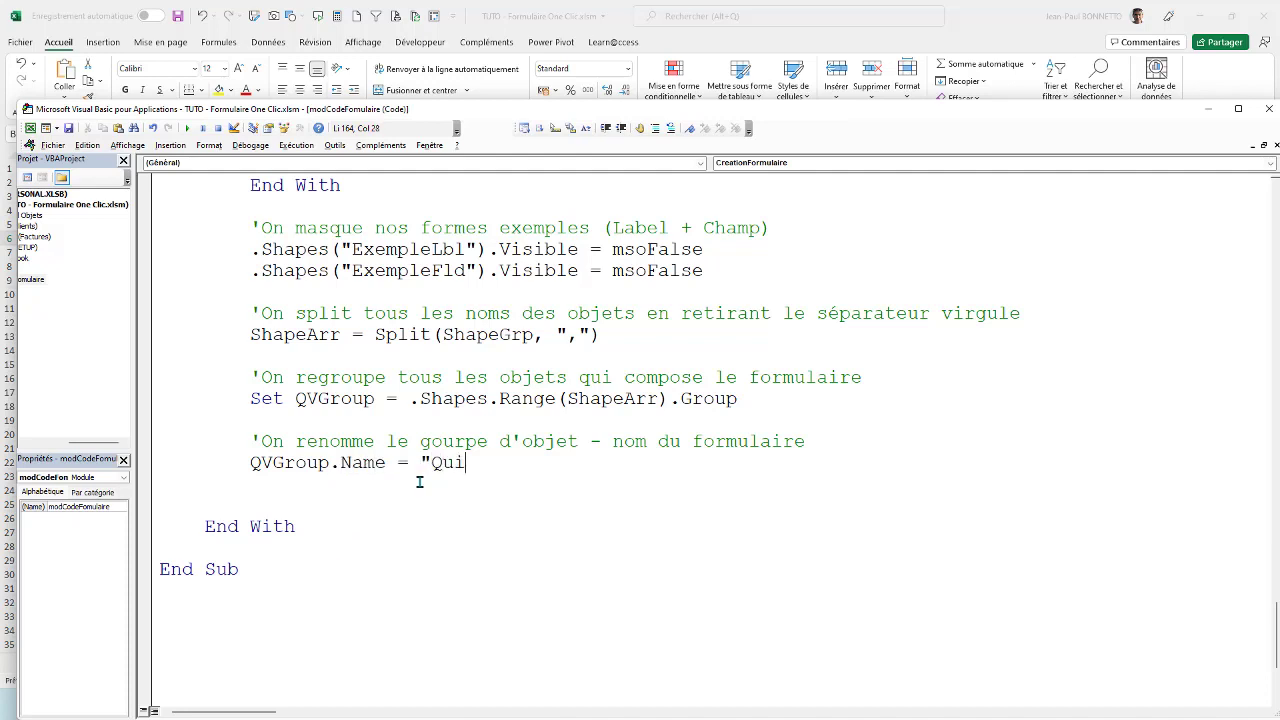
{"action": "type", "text": "FormForm"}
{"action": "type", "text": "\""}
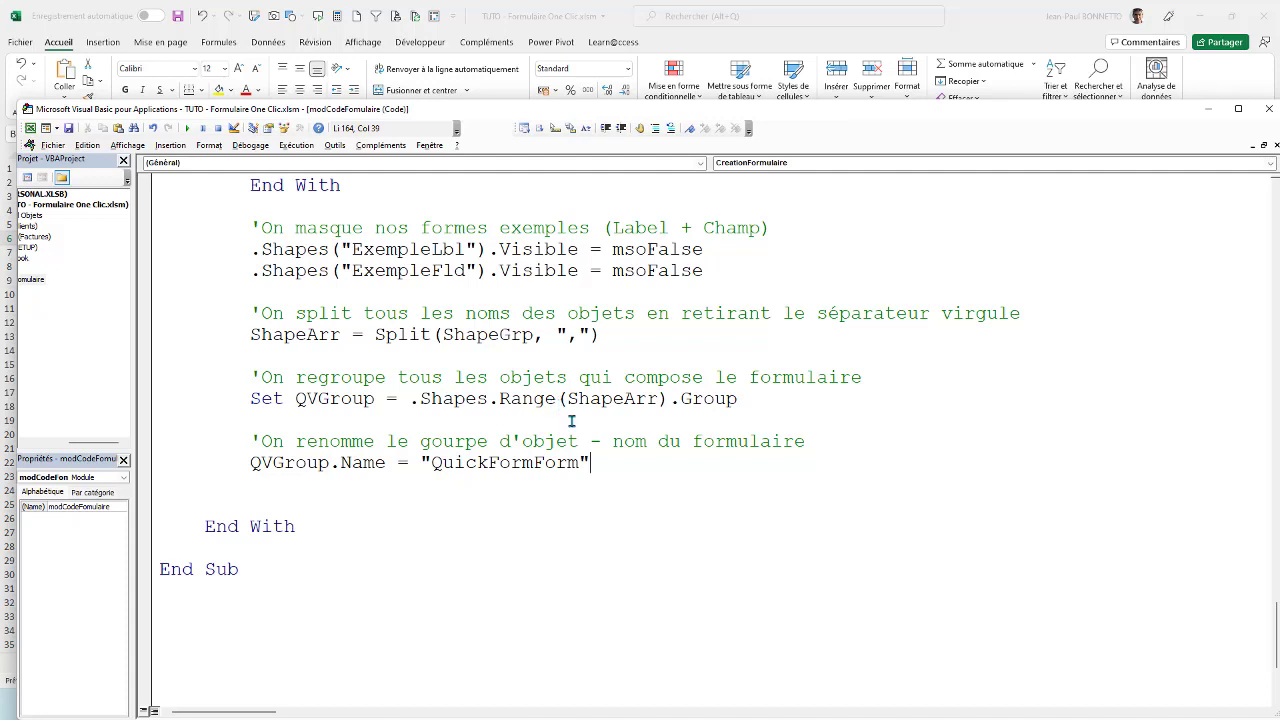
Correct the assigned name to "QuickFormGroupe" and delete the blank line before End With.
{"action": "left_click_drag", "start_coordinate": [580, 463], "coordinate": [540, 466]}
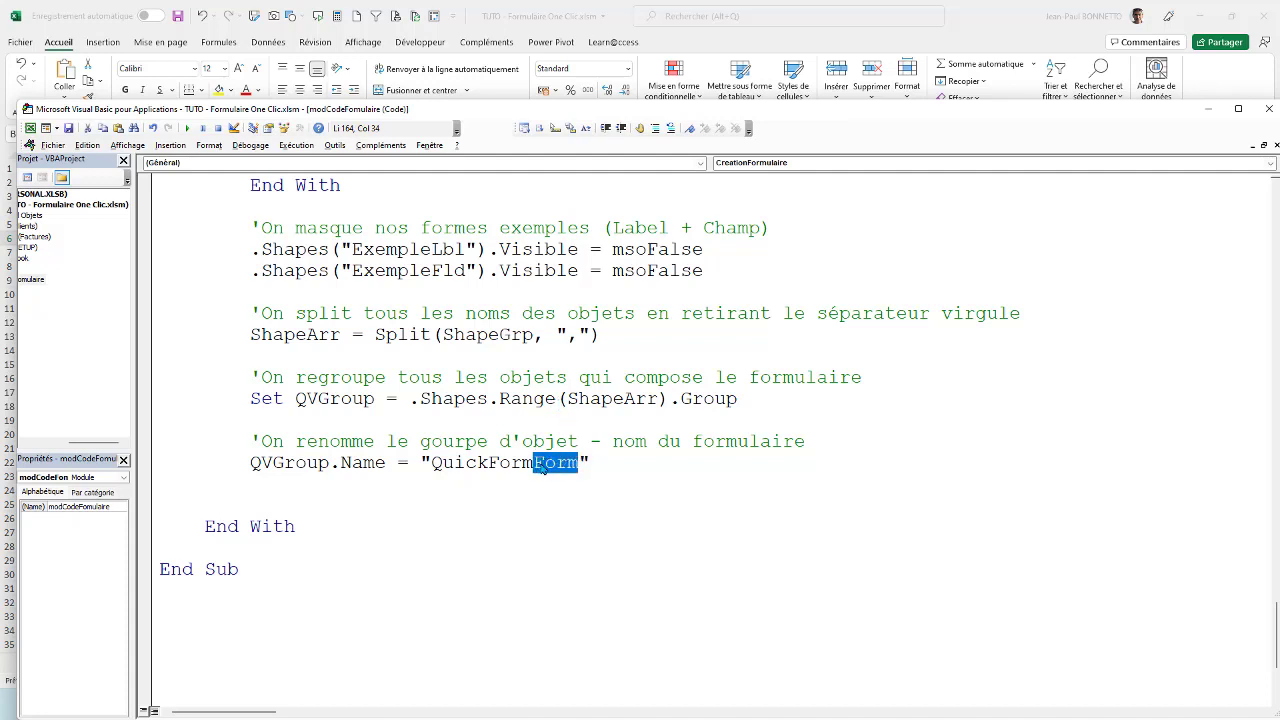
{"action": "type", "text": "FormGour"}
{"action": "type", "text": "pe"}
{"action": "left_click", "coordinate": [480, 372]}
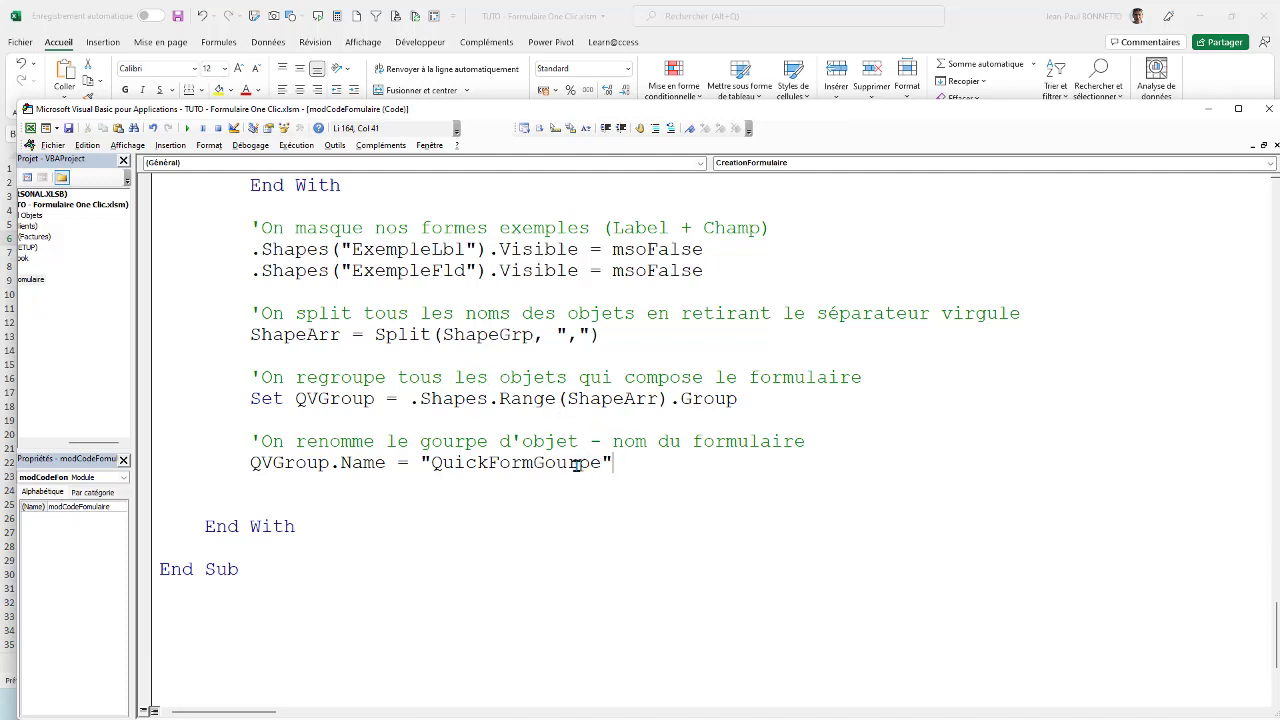
{"action": "left_click_drag", "start_coordinate": [579, 463], "coordinate": [546, 463]}
{"action": "type", "text": "rou"}
{"action": "left_click", "coordinate": [547, 412]}
{"action": "left_click", "coordinate": [174, 507]}
{"action": "key", "text": "BackSpace"}
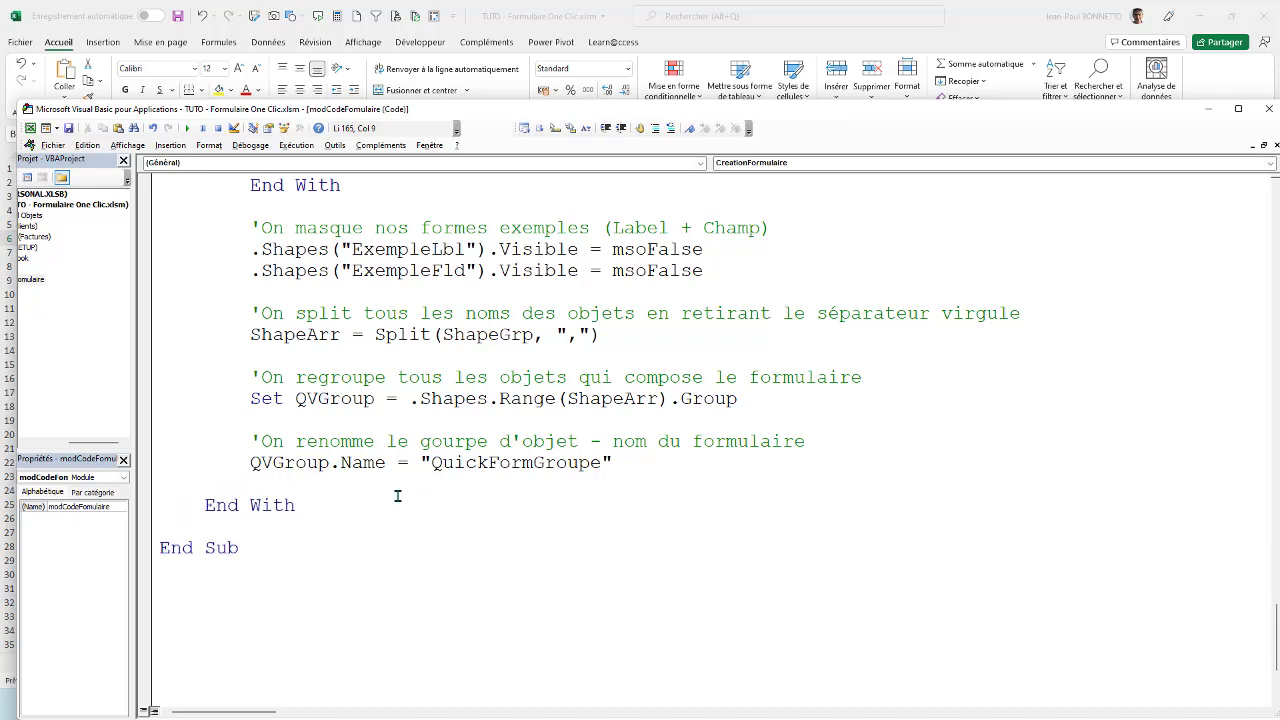
Move the code editor down to reveal the Clients sheet and select the client in cell E5.
{"action": "left_click", "coordinate": [372, 460]}
{"action": "scroll", "coordinate": [441, 372], "scroll_direction": "up", "scroll_amount": 3}
{"action": "scroll", "coordinate": [450, 365], "scroll_direction": "up", "scroll_amount": 2}
{"action": "scroll", "coordinate": [460, 358], "scroll_direction": "down", "scroll_amount": 2}
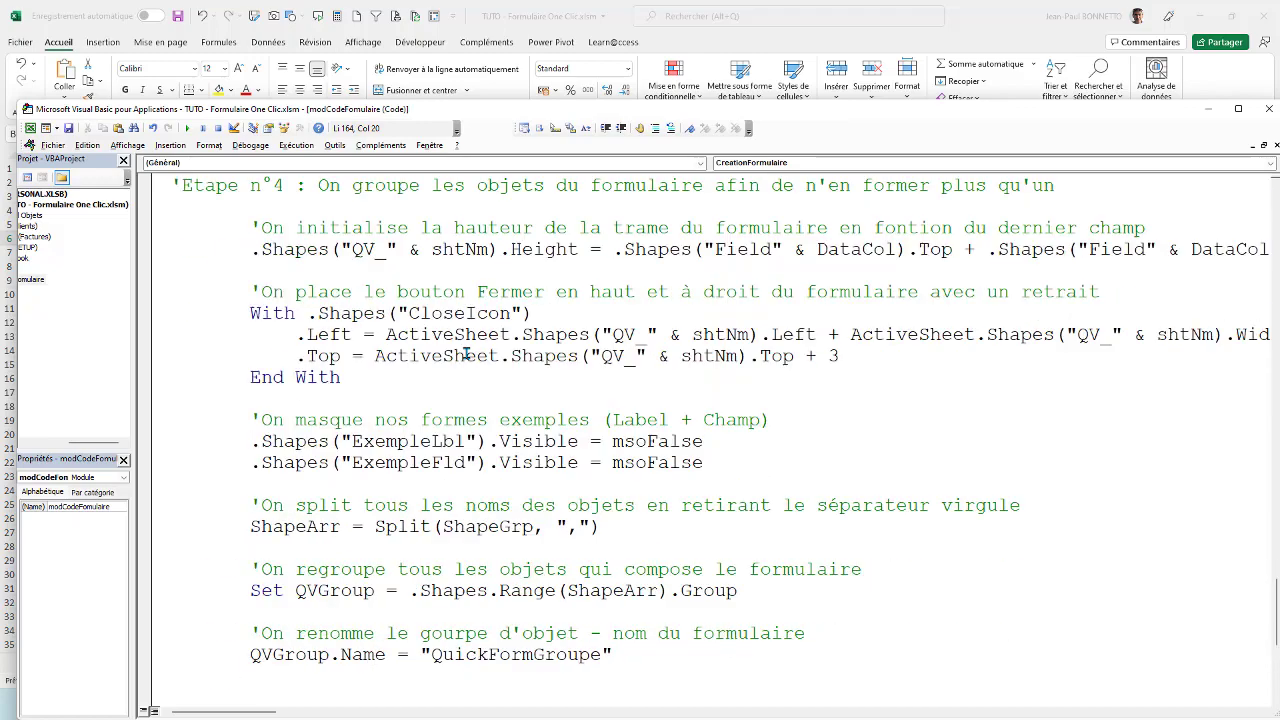
{"action": "scroll", "coordinate": [466, 353], "scroll_direction": "down", "scroll_amount": 1}
{"action": "scroll", "coordinate": [466, 353], "scroll_direction": "up", "scroll_amount": 3}
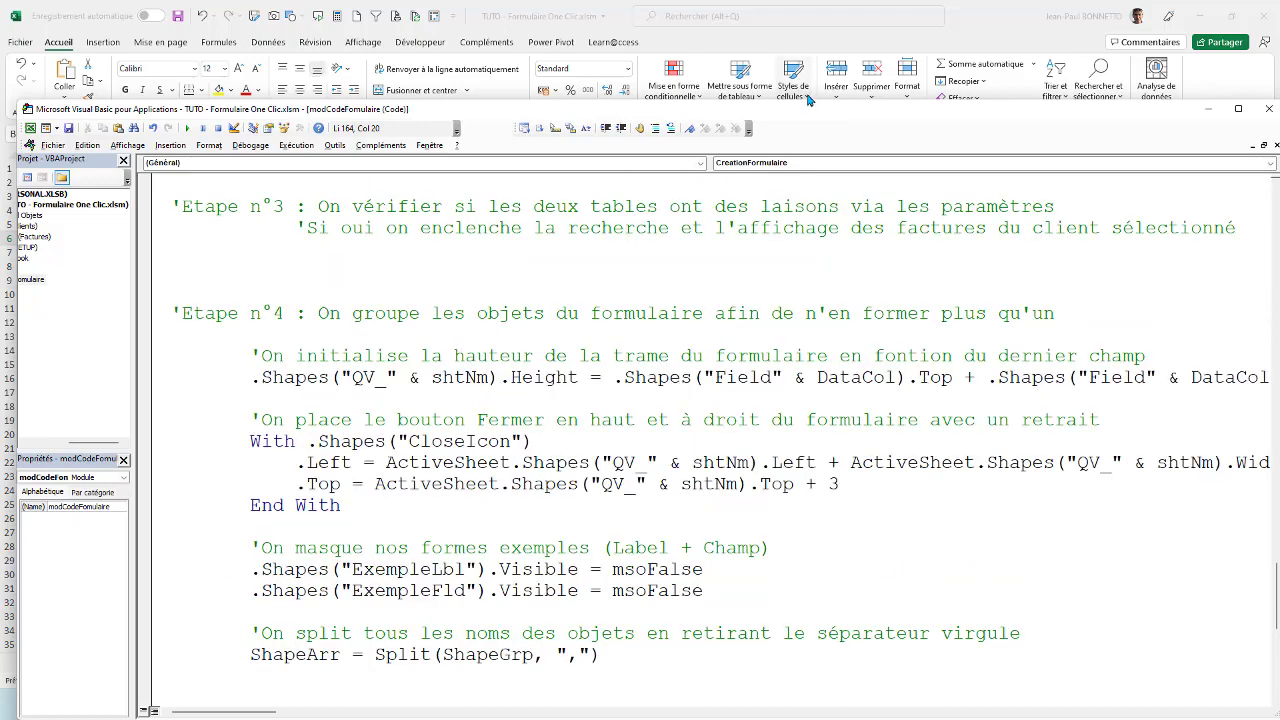
{"action": "left_click_drag", "start_coordinate": [840, 110], "coordinate": [806, 420]}
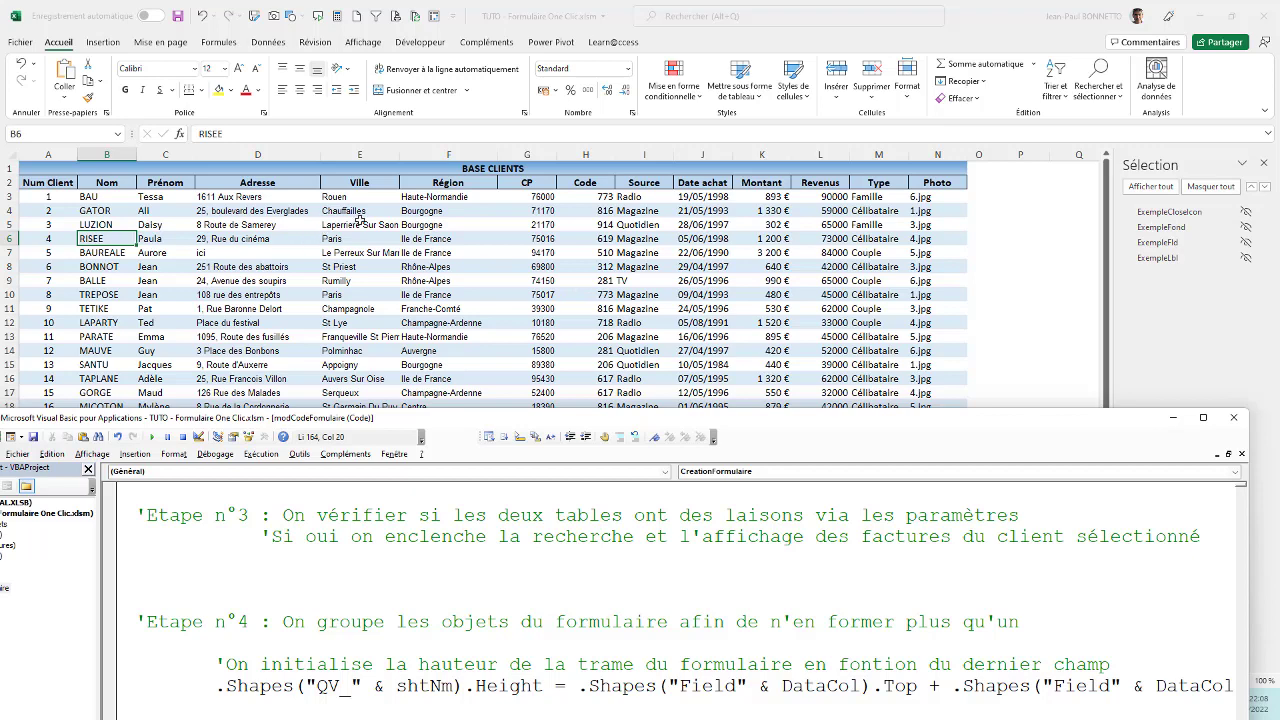
{"action": "left_click", "coordinate": [359, 224]}
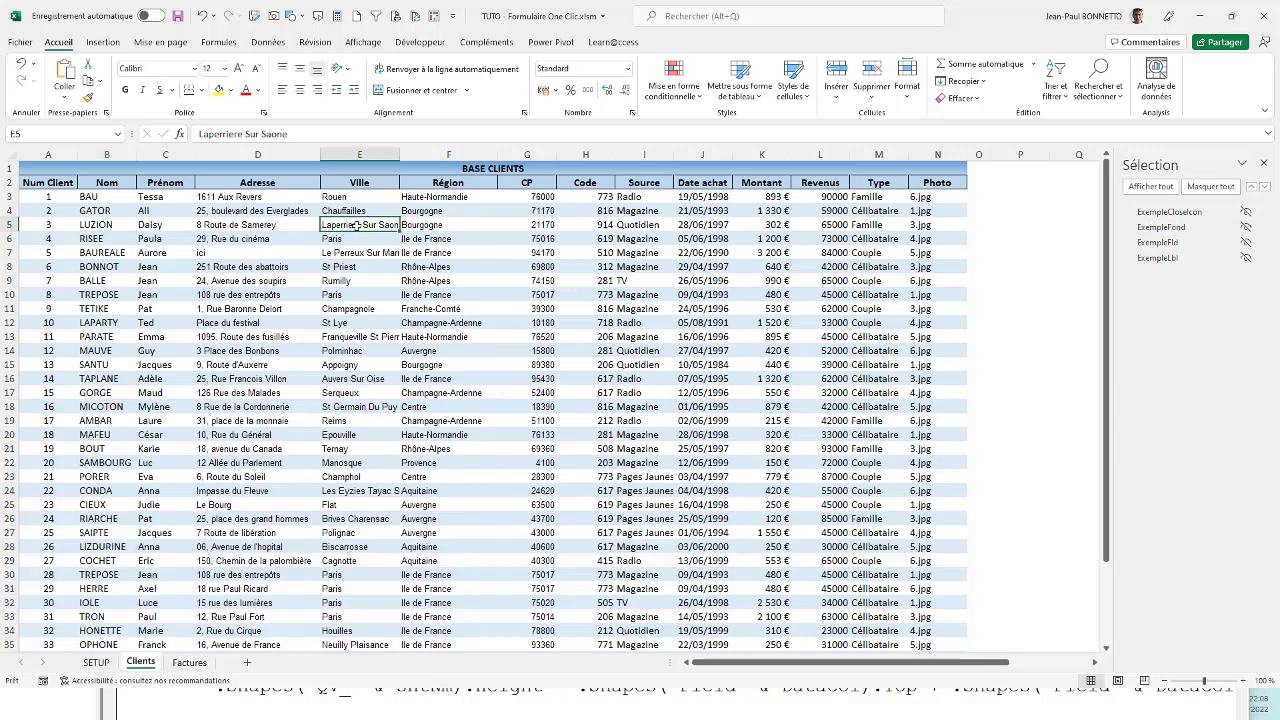
{"action": "left_click", "coordinate": [493, 697]}
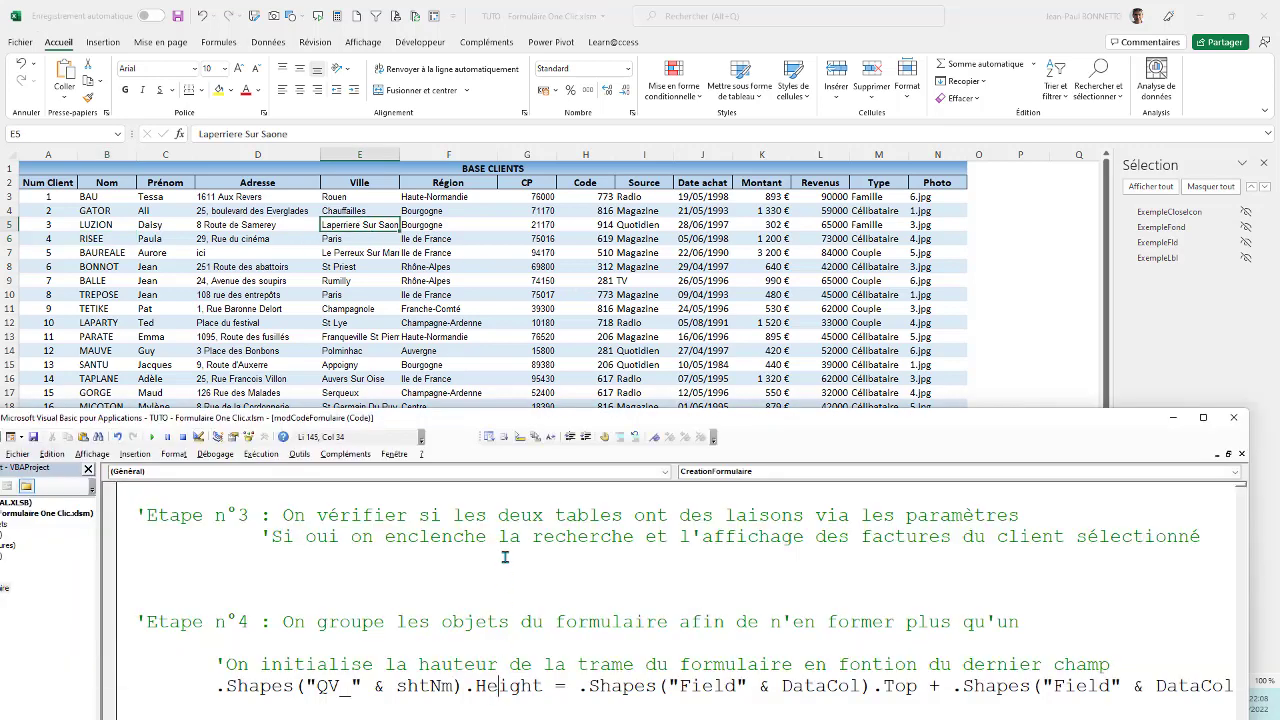
Run CreationFormulaire, choose Débogage at the runtime error, and inspect the partially drawn form.
{"action": "left_click", "coordinate": [151, 438]}
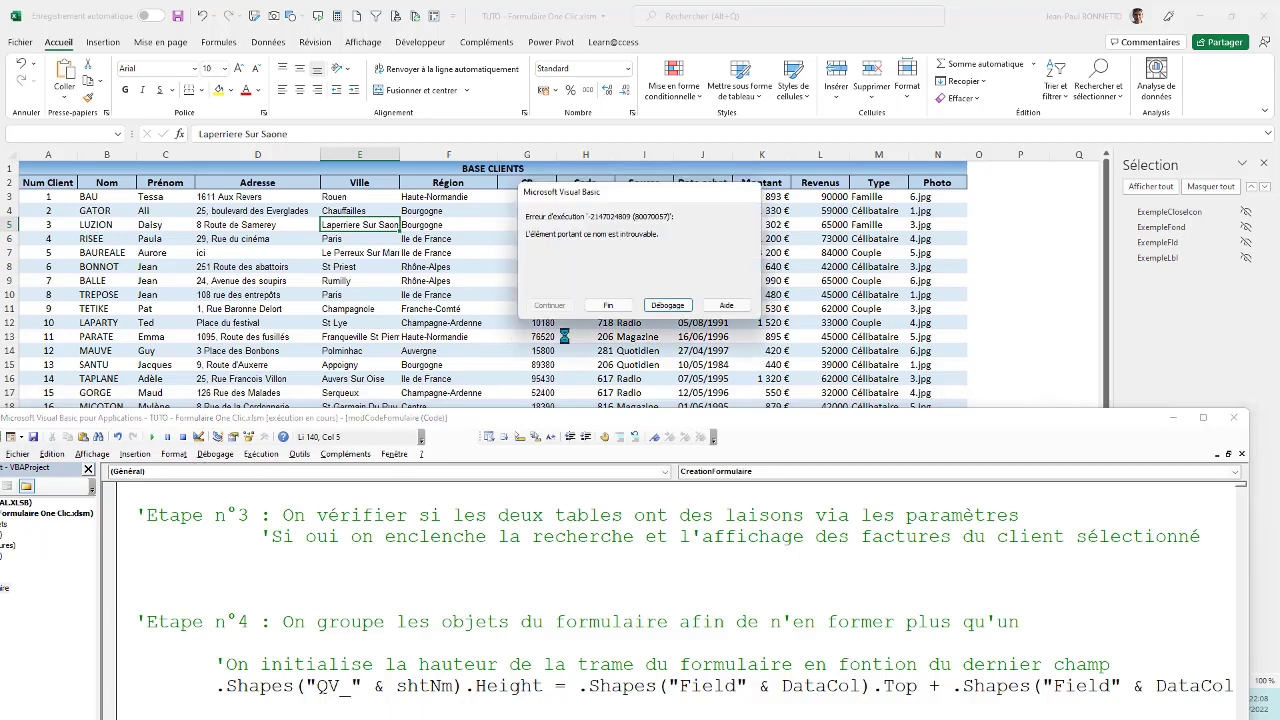
{"action": "left_click", "coordinate": [667, 305]}
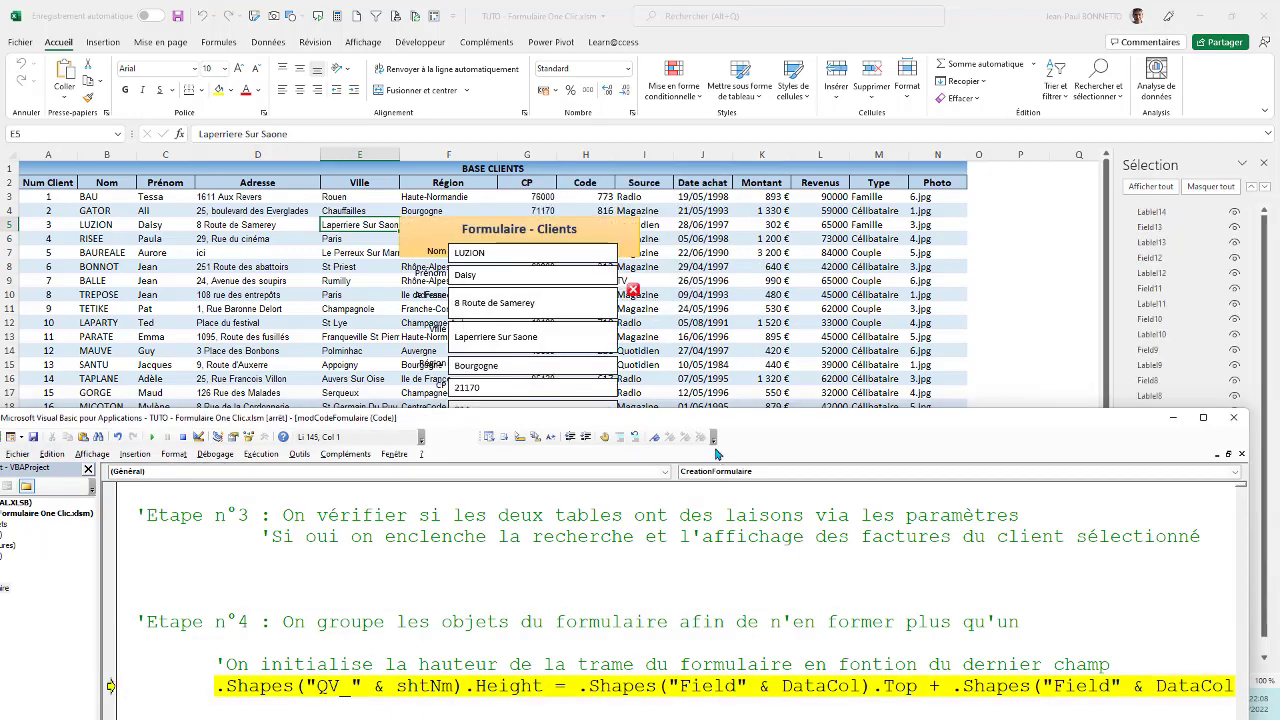
{"action": "mouse_move", "coordinate": [772, 430]}
{"action": "left_mouse_down"}
{"action": "mouse_move", "coordinate": [757, 588]}
{"action": "mouse_move", "coordinate": [757, 170]}
{"action": "left_mouse_up"}
{"action": "mouse_move", "coordinate": [631, 533]}
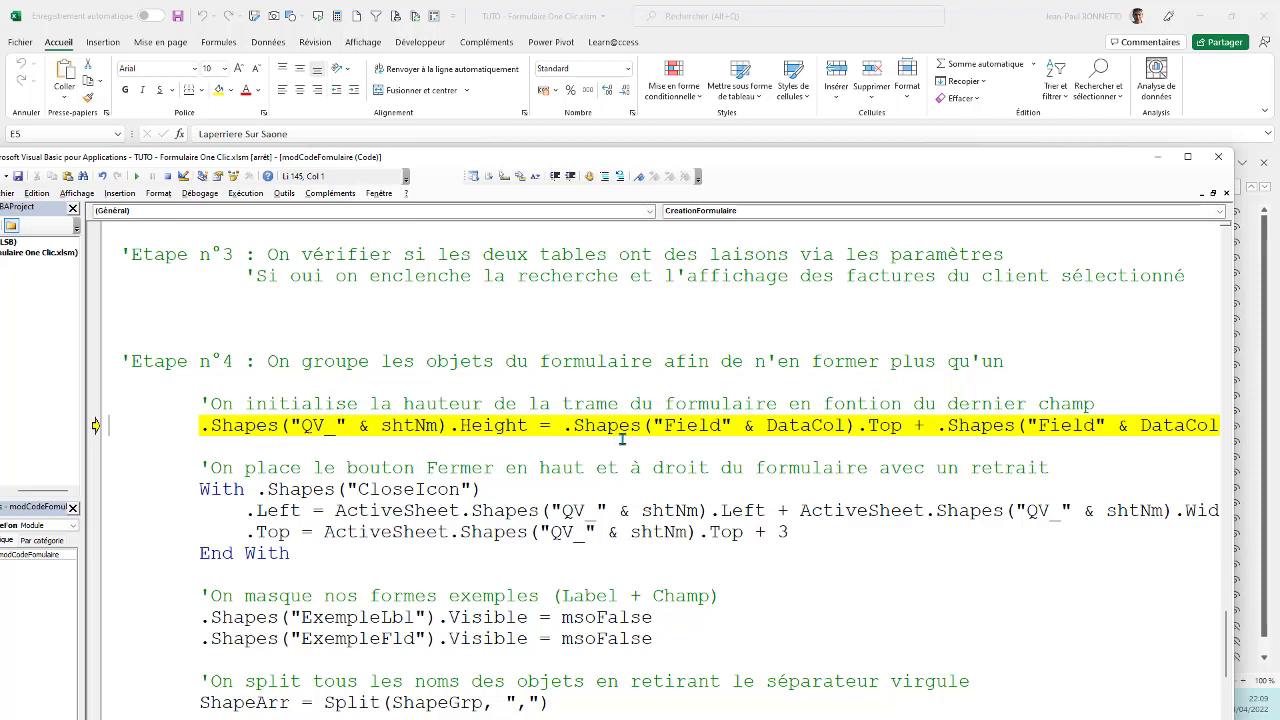
Replace DataCol with LastDataCol in the Height line's .Shapes("Field" & ...).Top reference.
{"action": "left_click", "coordinate": [777, 428]}
{"action": "double_click", "coordinate": [843, 424]}
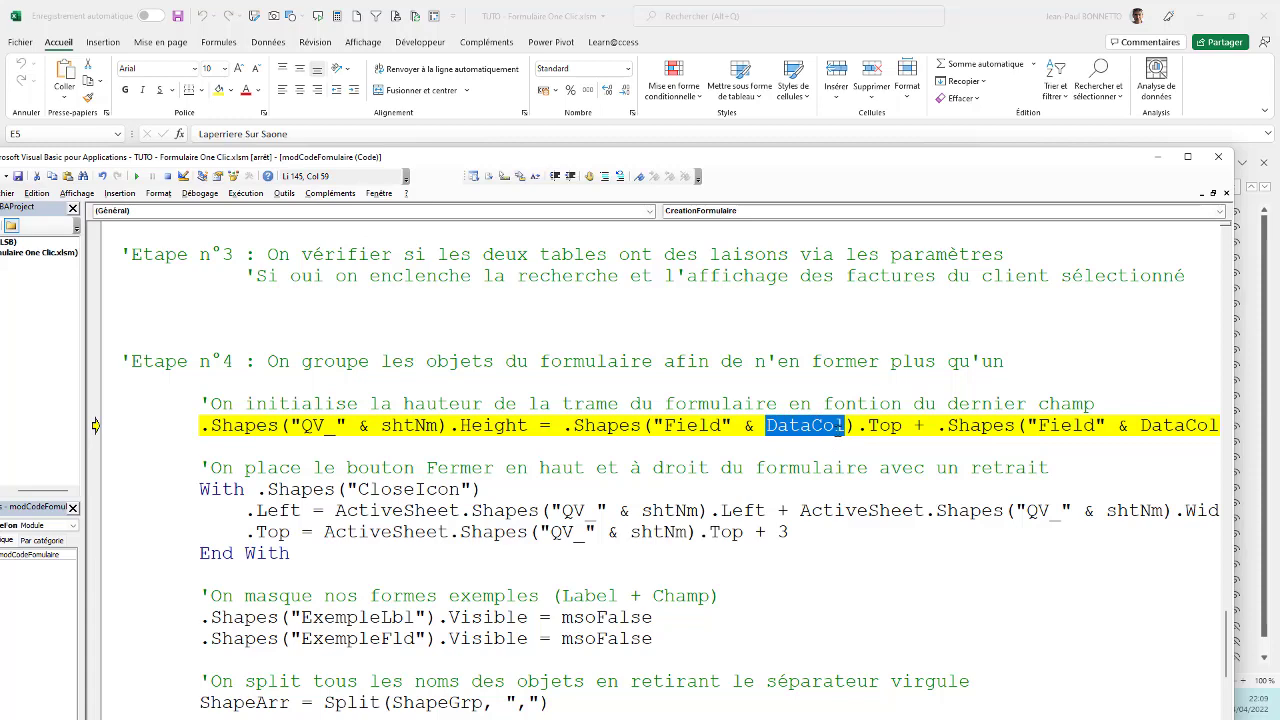
{"action": "key", "text": "Delete"}
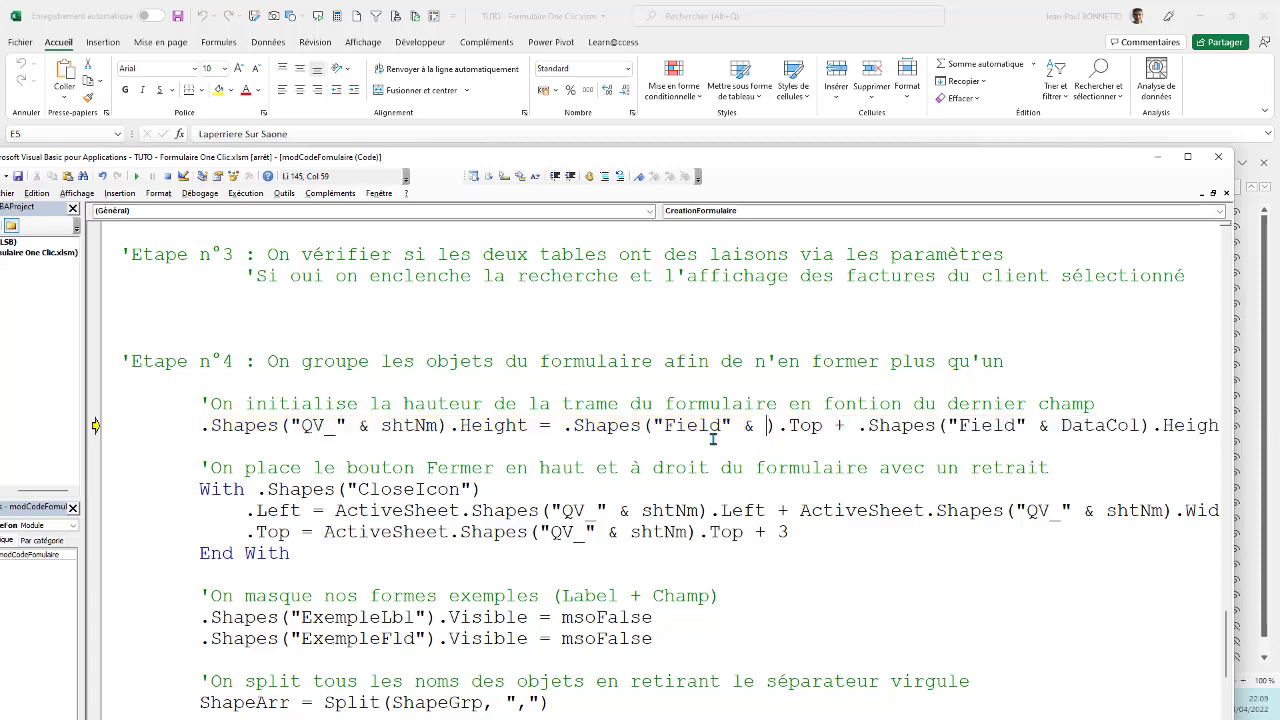
{"action": "scroll", "coordinate": [702, 436], "scroll_direction": "up", "scroll_amount": 2}
{"action": "scroll", "coordinate": [702, 436], "scroll_direction": "up", "scroll_amount": 1}
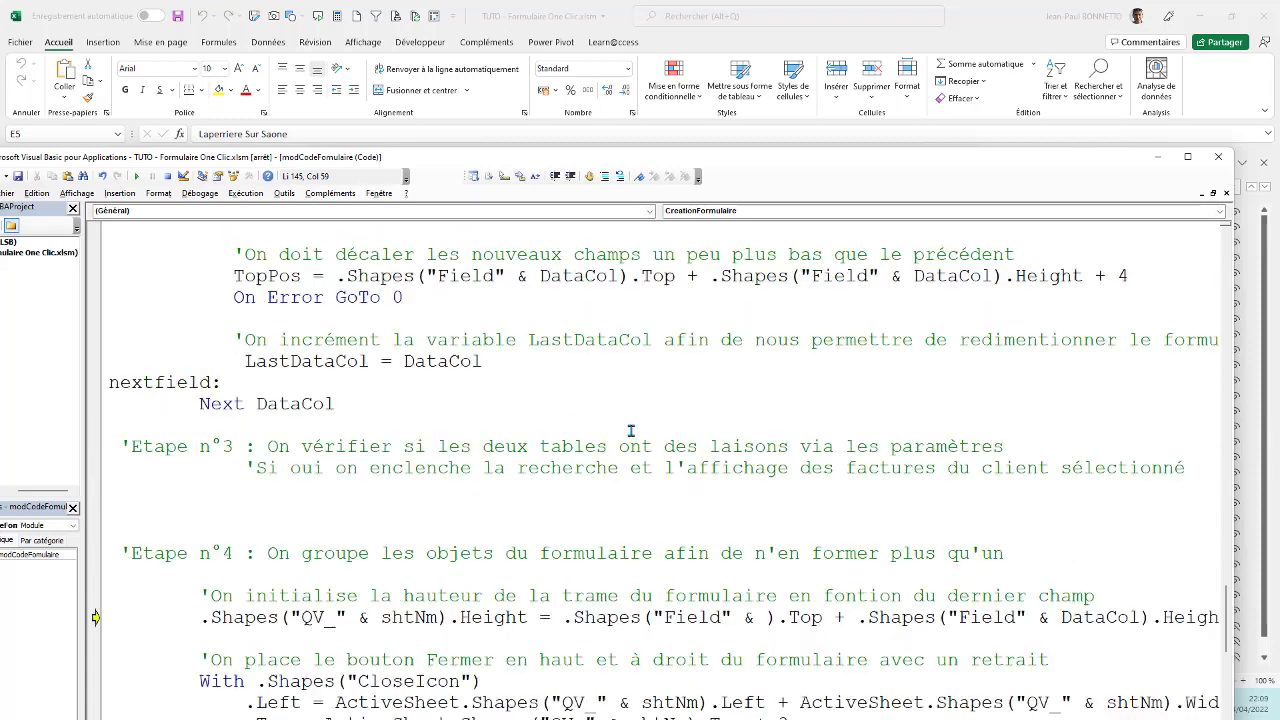
{"action": "left_click", "coordinate": [300, 367]}
{"action": "left_click", "coordinate": [630, 405]}
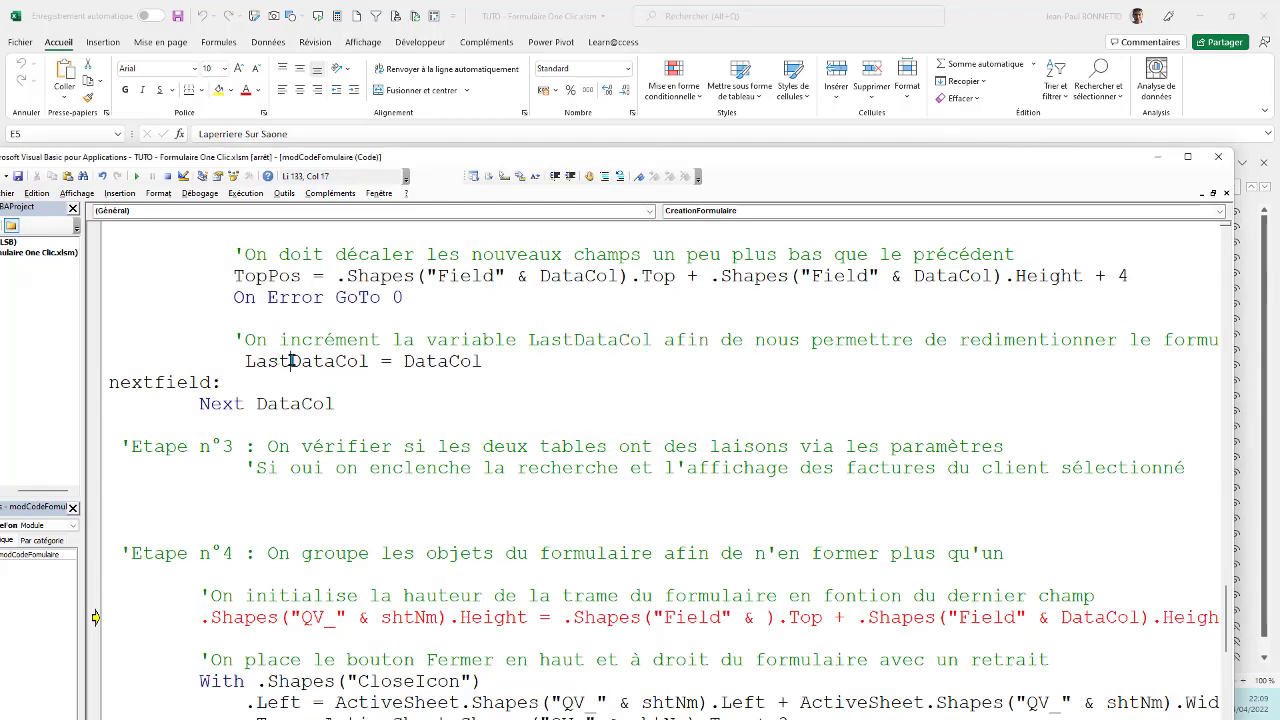
{"action": "double_click", "coordinate": [287, 361]}
{"action": "key", "text": "ctrl+c"}
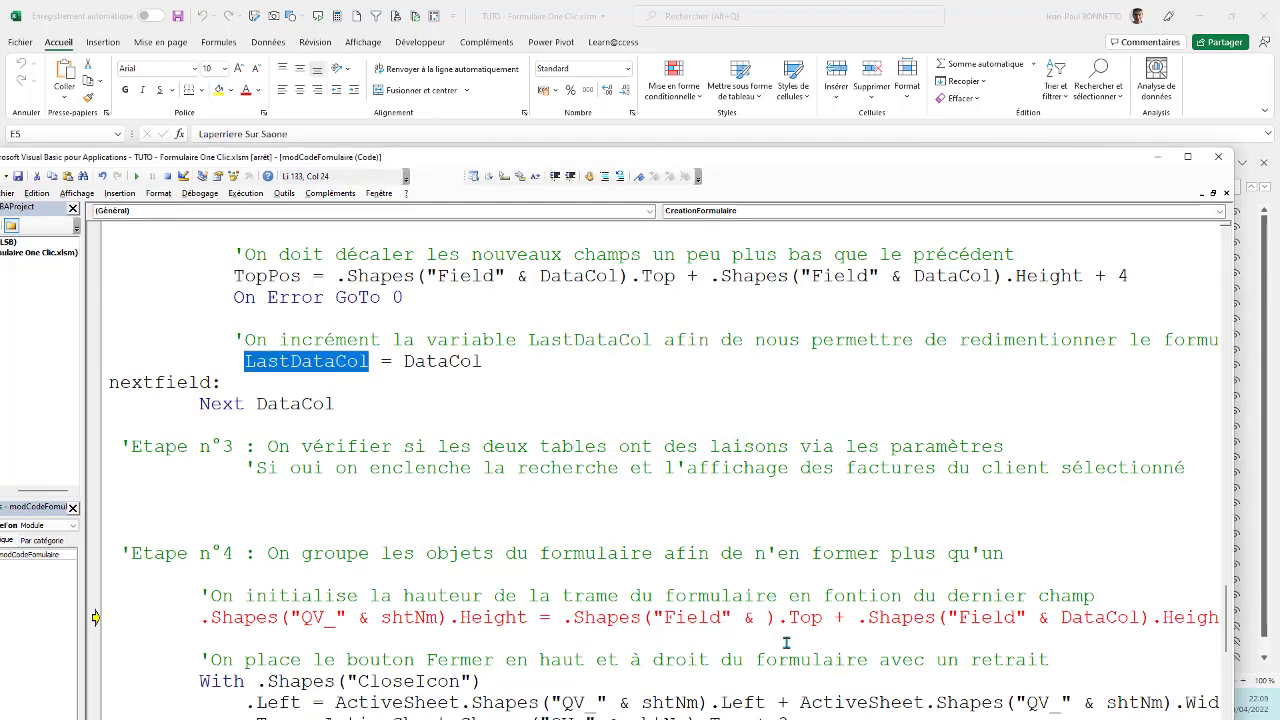
{"action": "left_click", "coordinate": [766, 620]}
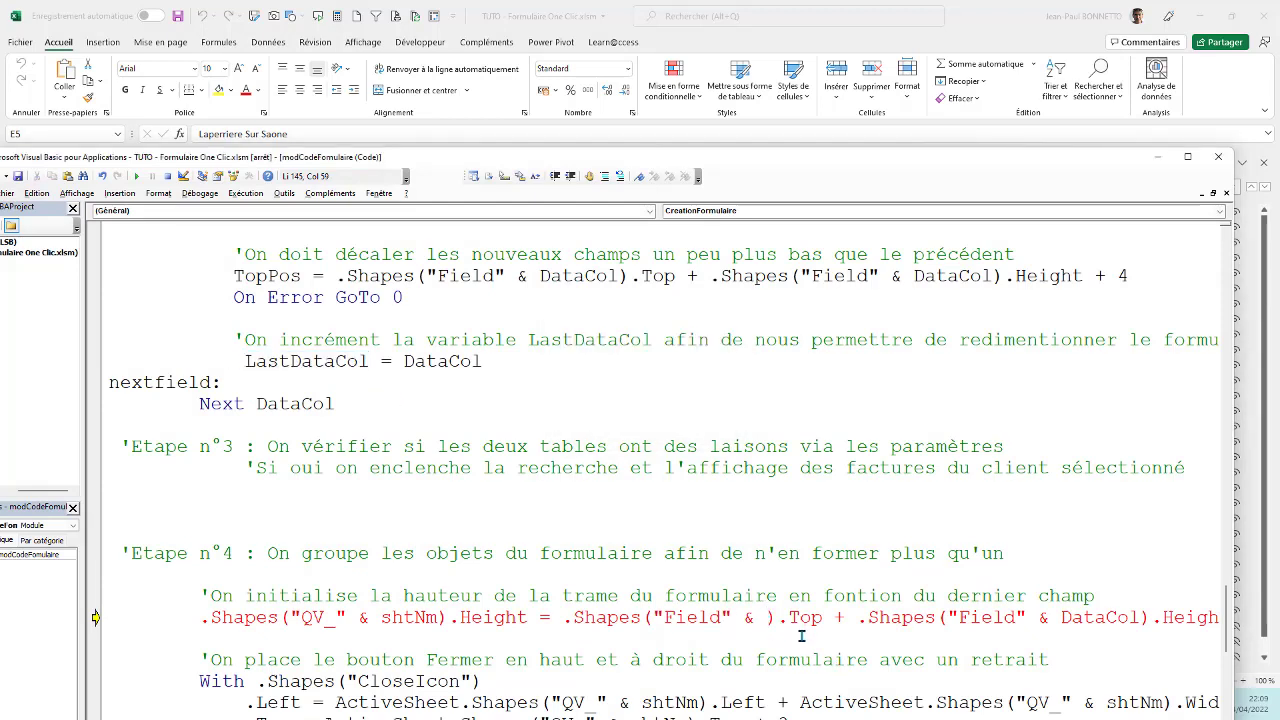
{"action": "key", "text": "ctrl+v"}
Maximize the code editor and select the remaining DataCol reference in the Height line.
{"action": "scroll", "coordinate": [838, 527], "scroll_direction": "down", "scroll_amount": 2}
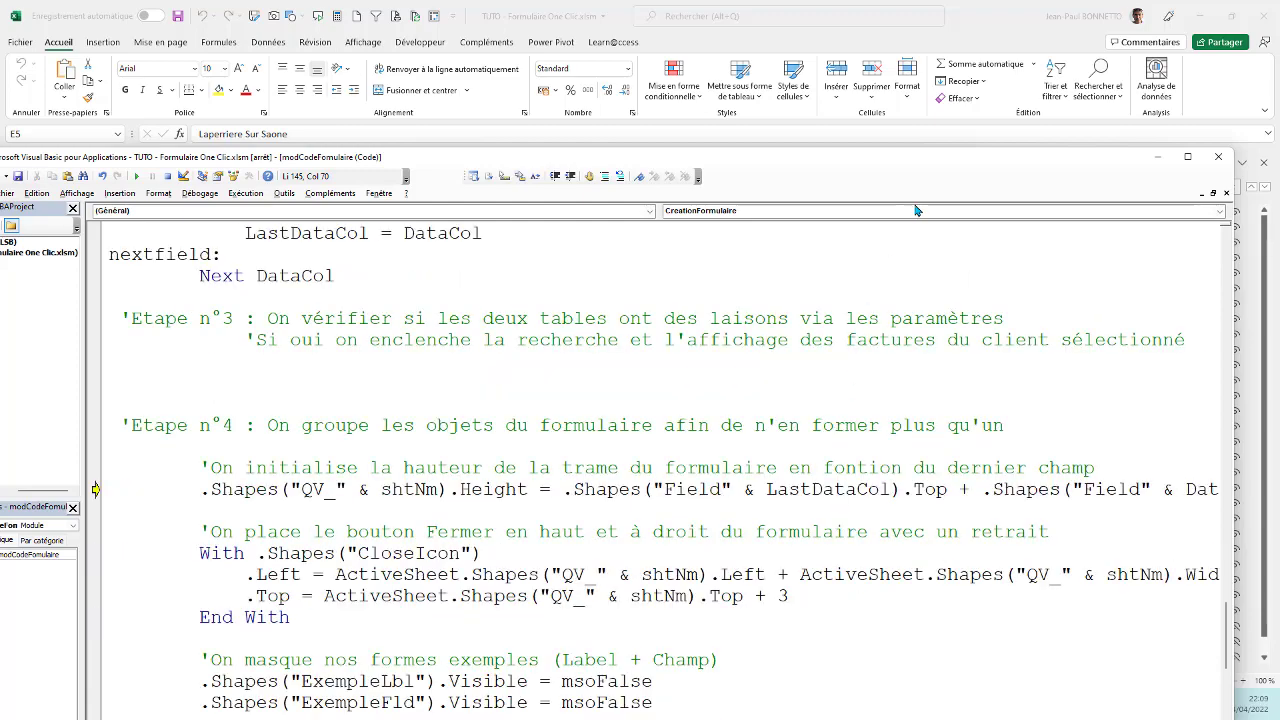
{"action": "left_click_drag", "start_coordinate": [916, 157], "coordinate": [970, 2]}
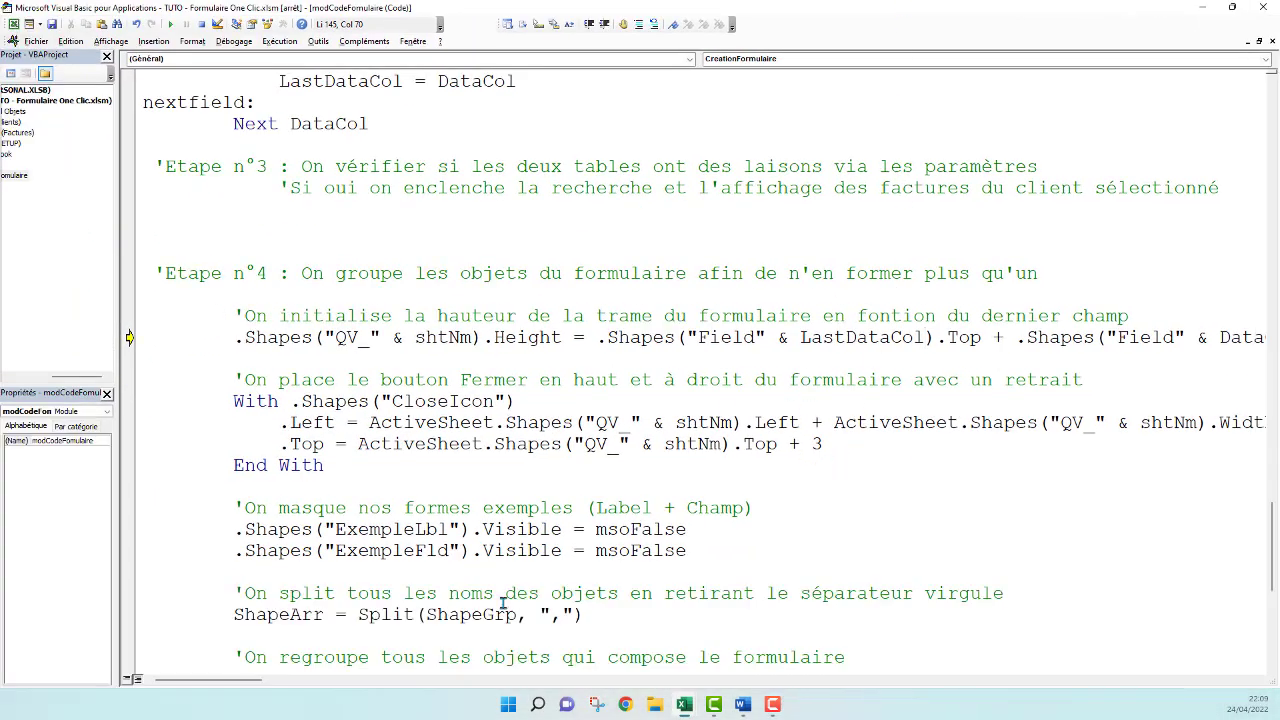
{"action": "left_click_drag", "start_coordinate": [237, 680], "coordinate": [255, 680]}
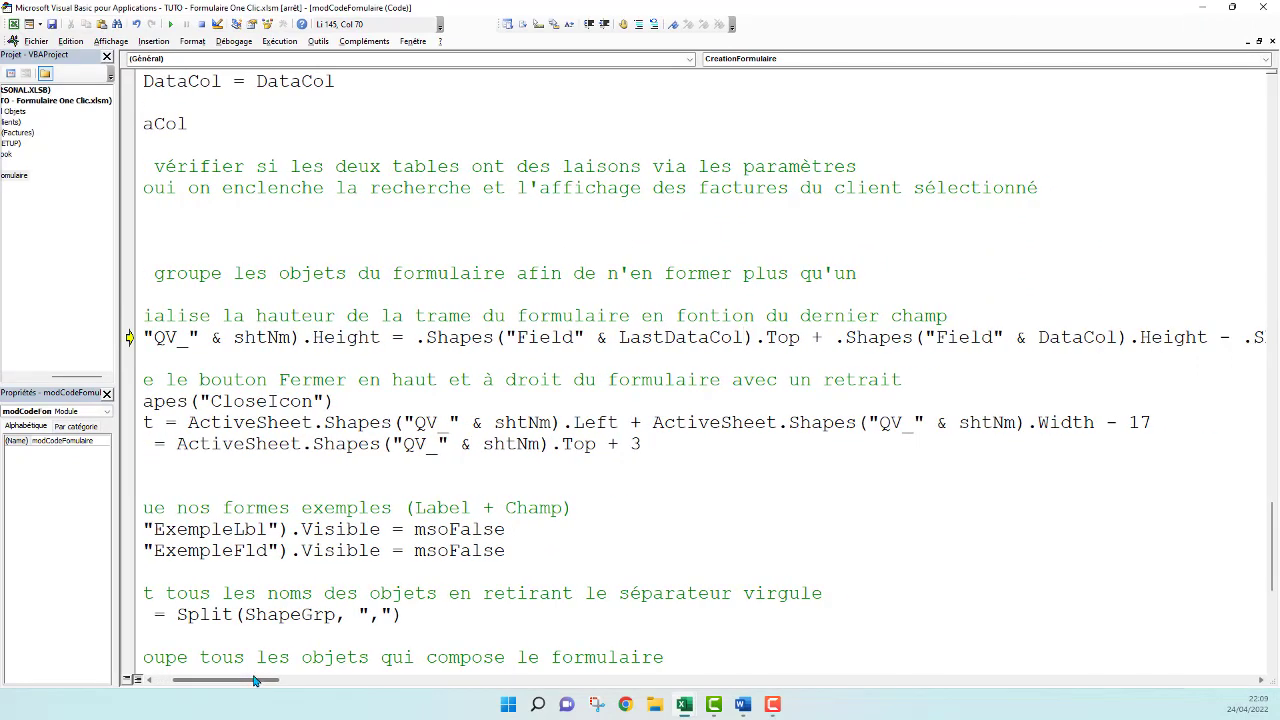
{"action": "left_click_drag", "start_coordinate": [255, 680], "coordinate": [284, 680]}
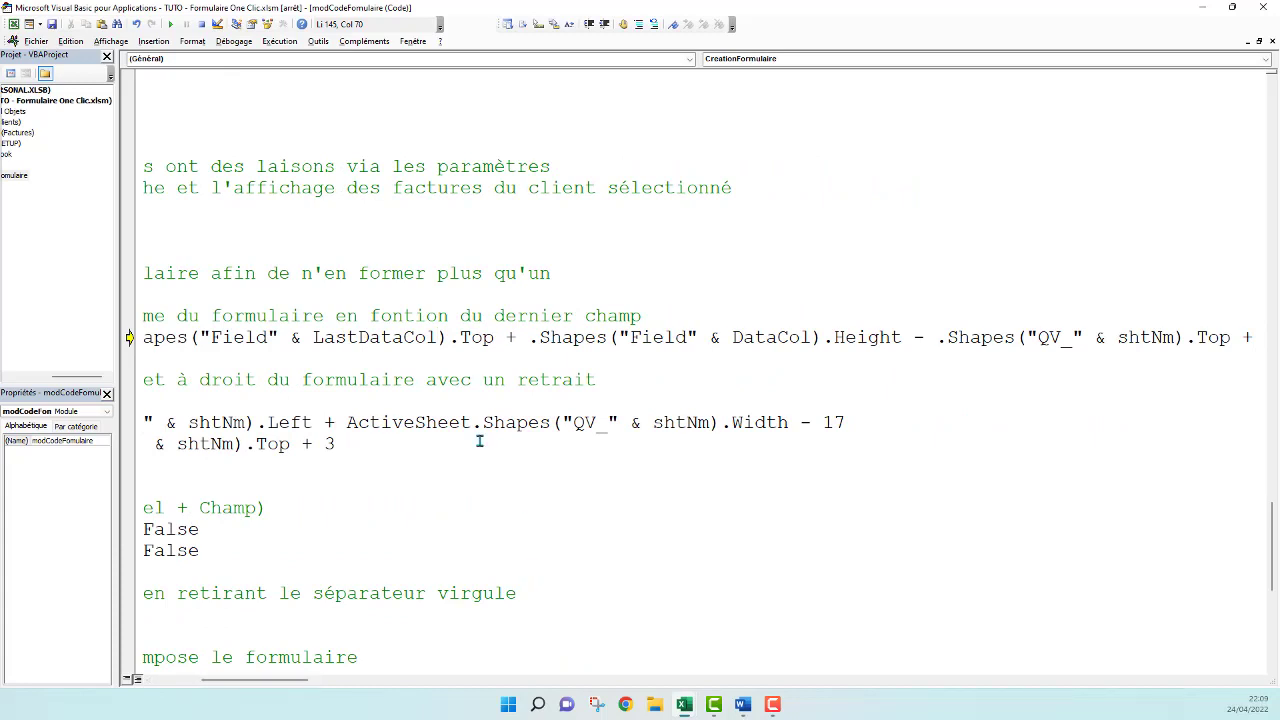
{"action": "double_click", "coordinate": [770, 340]}
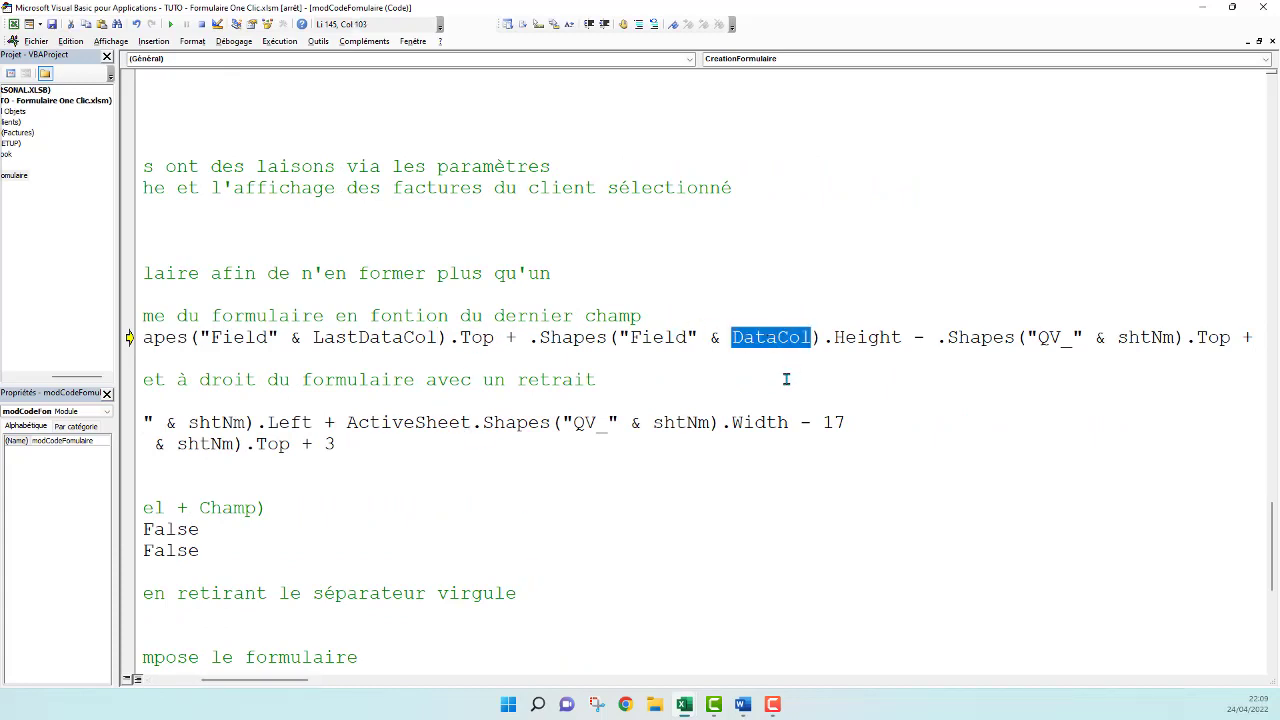
Change the second DataCol to LastDataCol, reset the paused macro, and shrink the editor to show the sheet.
{"action": "key", "text": "ctrl+v"}
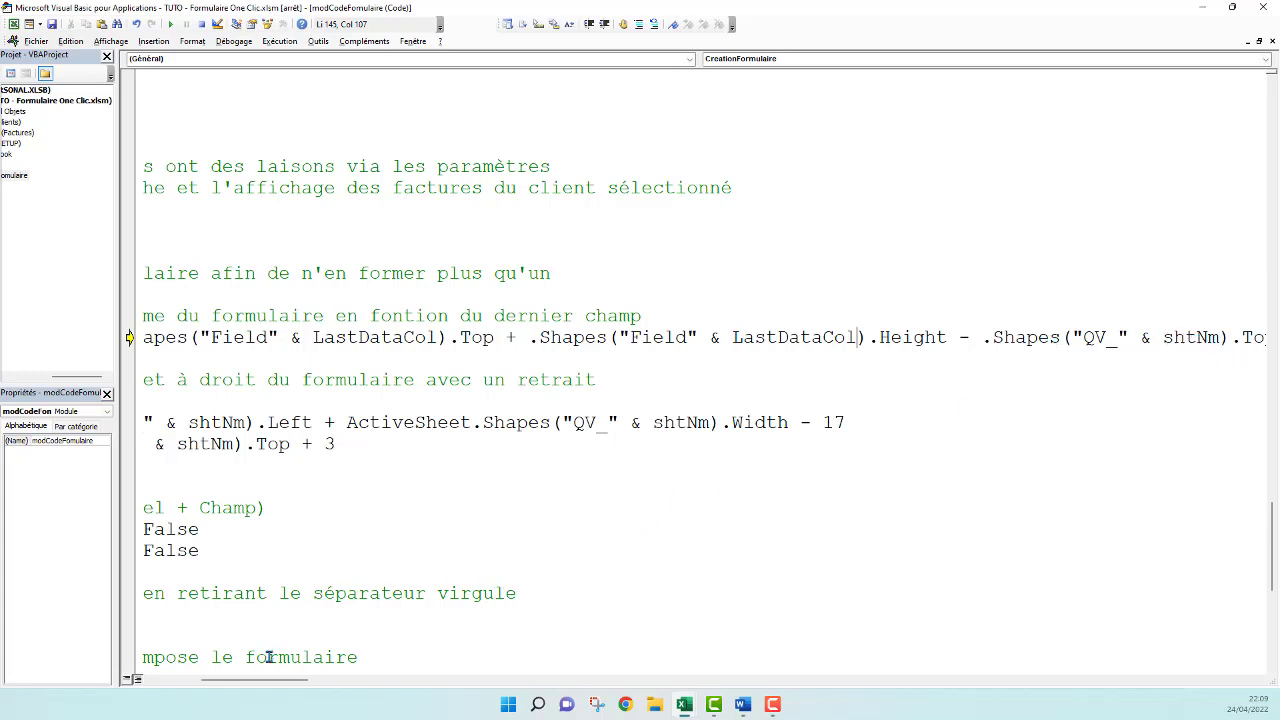
{"action": "left_click_drag", "start_coordinate": [241, 684], "coordinate": [264, 685]}
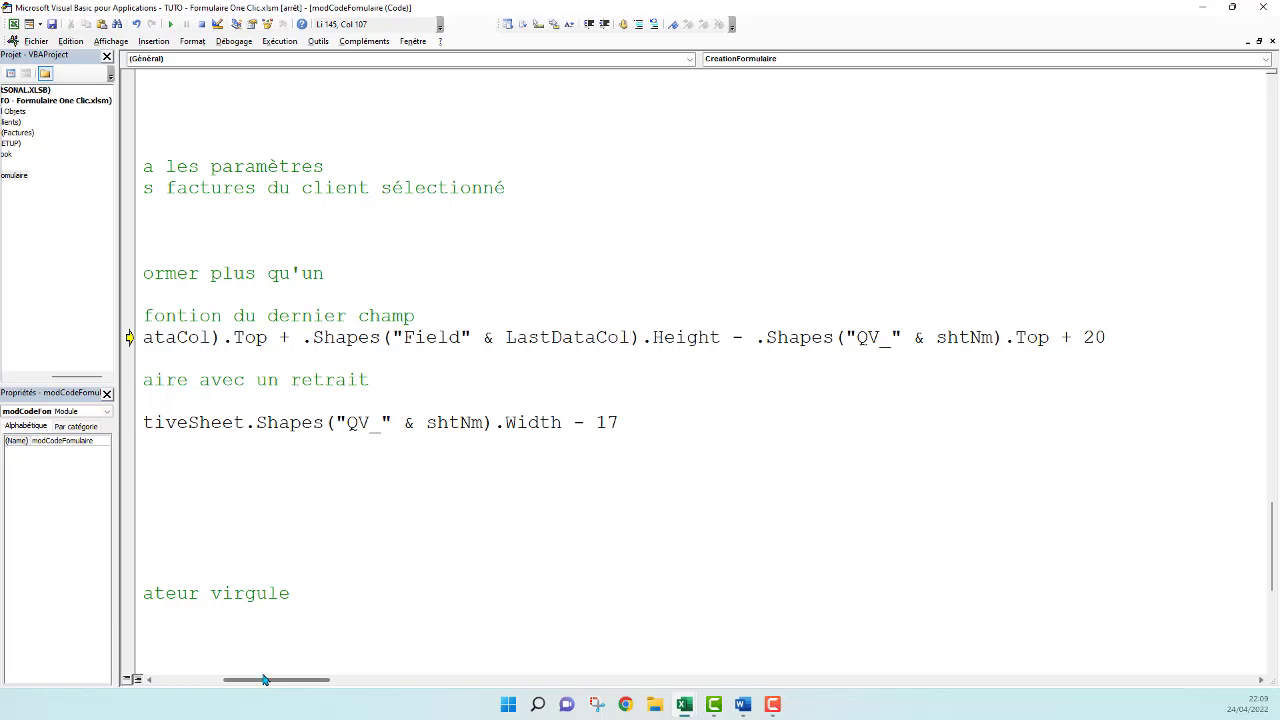
{"action": "left_click_drag", "start_coordinate": [264, 680], "coordinate": [166, 677]}
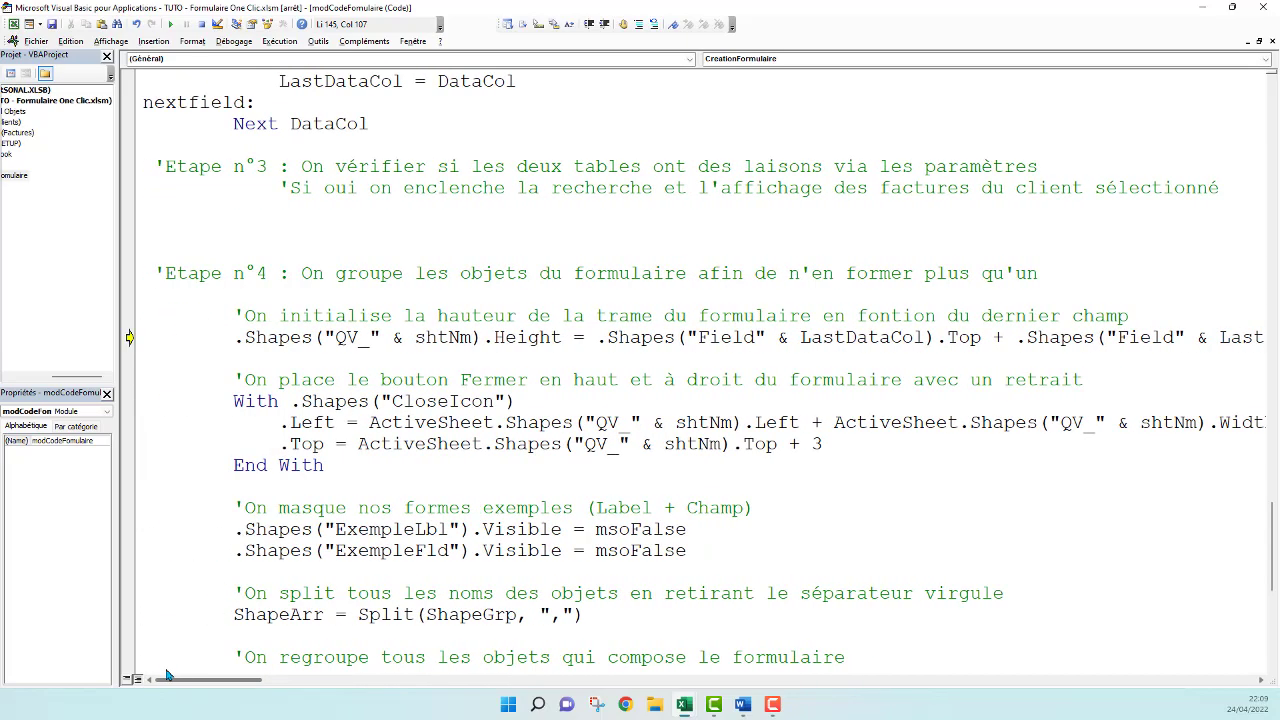
{"action": "left_click", "coordinate": [202, 24]}
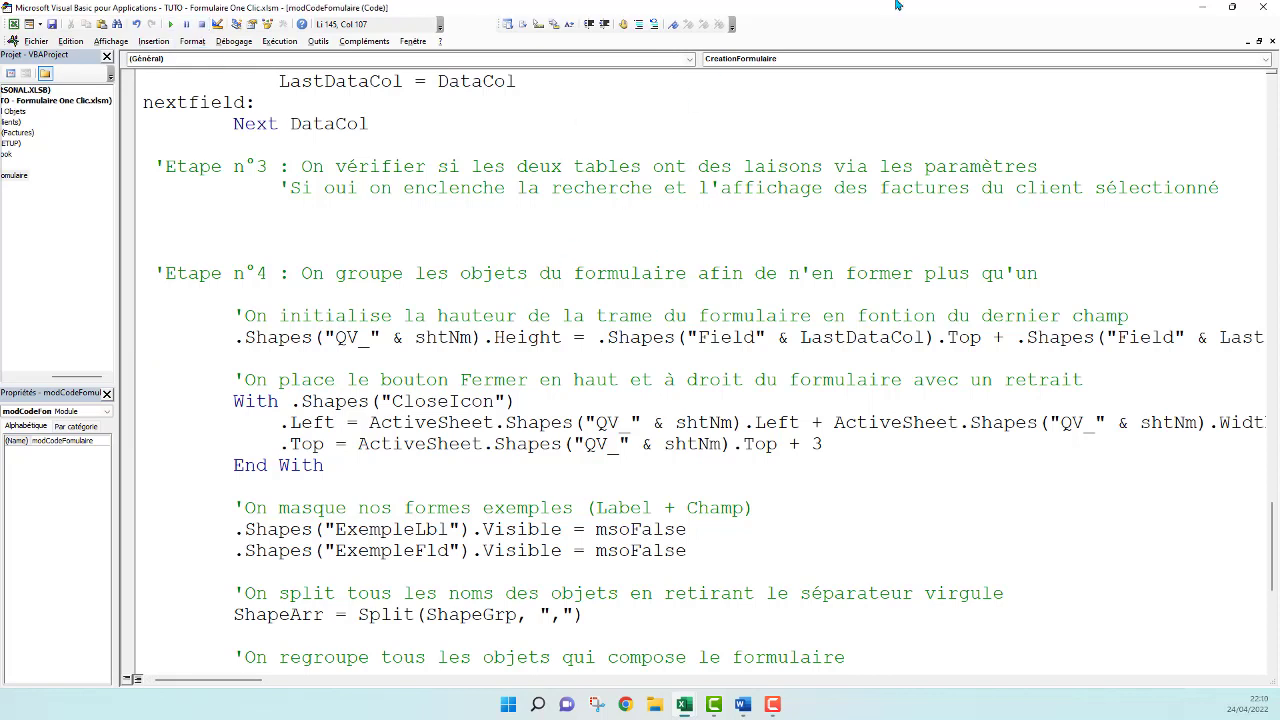
{"action": "left_click_drag", "start_coordinate": [925, 24], "coordinate": [793, 480]}
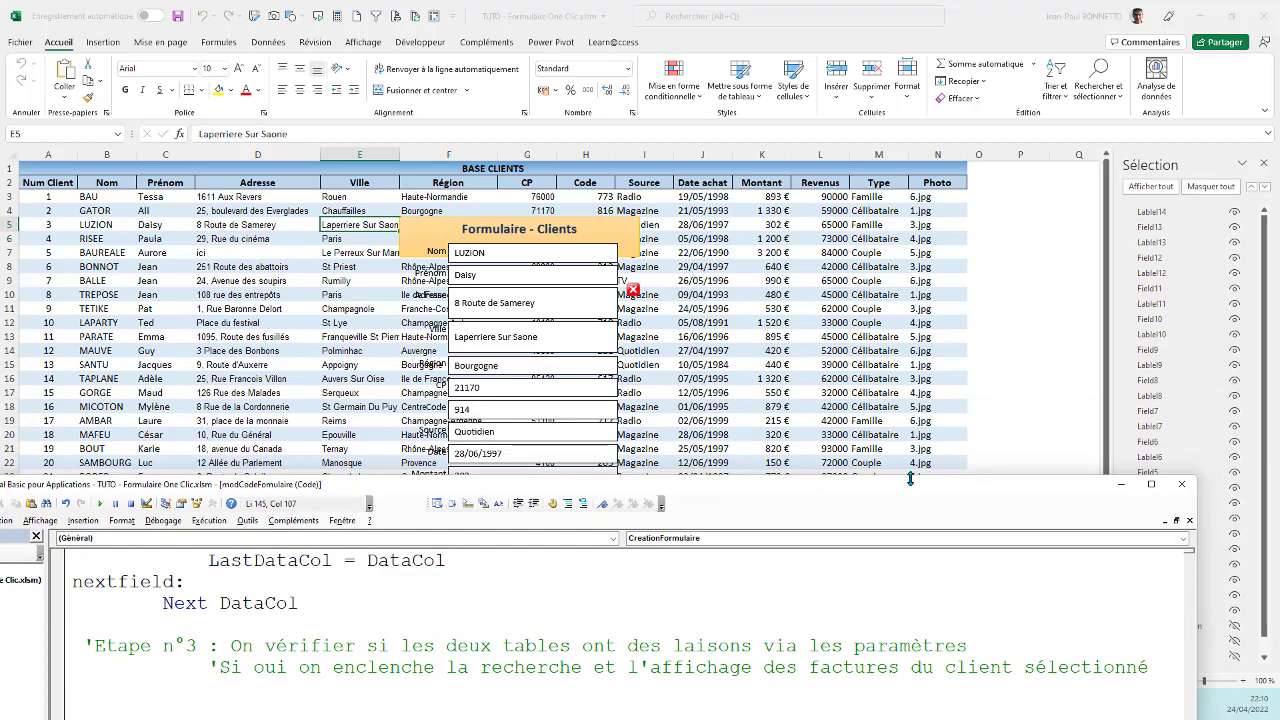
Delete the form's background frame and the red close icon from the Clients sheet.
{"action": "left_click_drag", "start_coordinate": [910, 478], "coordinate": [957, 575]}
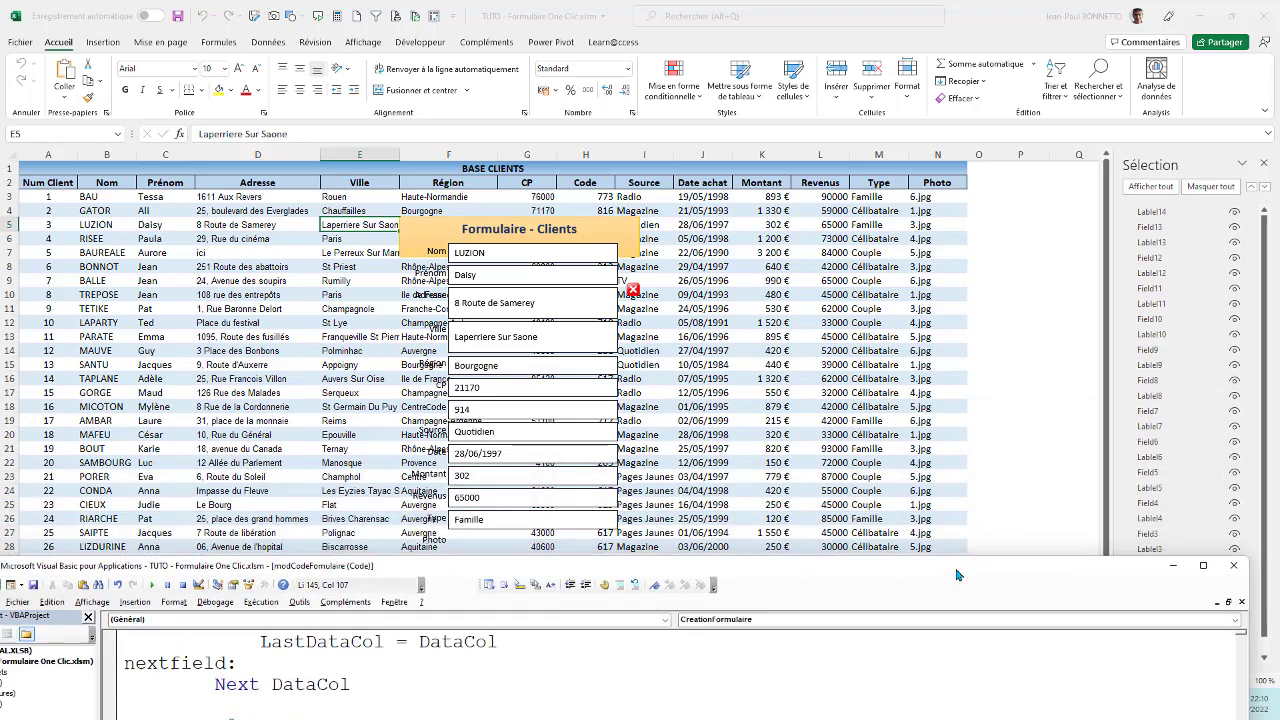
{"action": "left_click", "coordinate": [597, 224]}
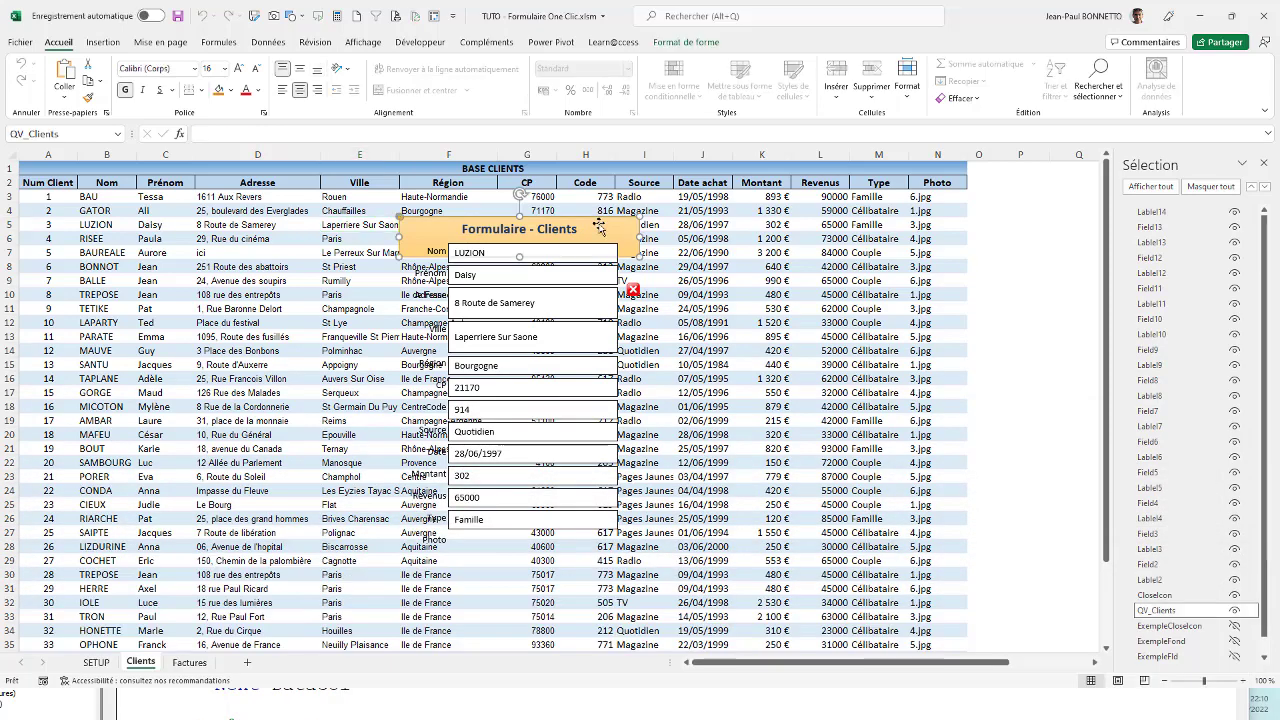
{"action": "key", "text": "Delete"}
{"action": "left_click", "coordinate": [633, 289]}
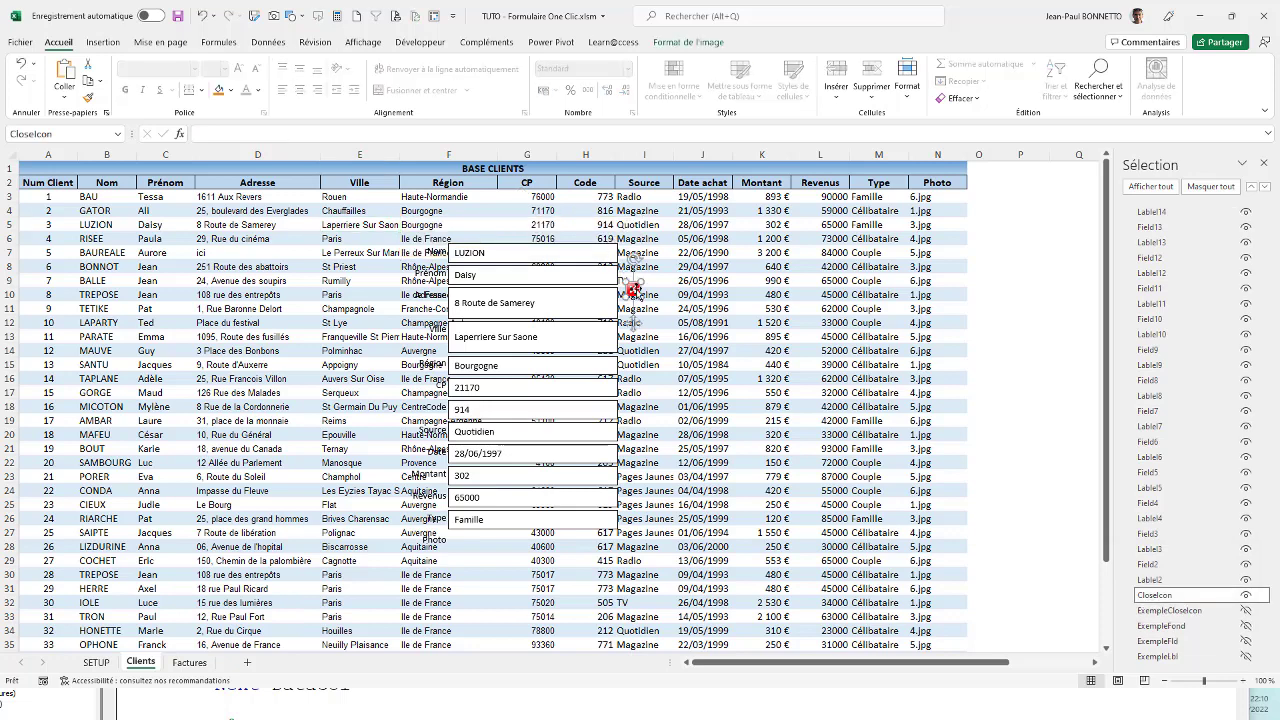
{"action": "key", "text": "Delete"}
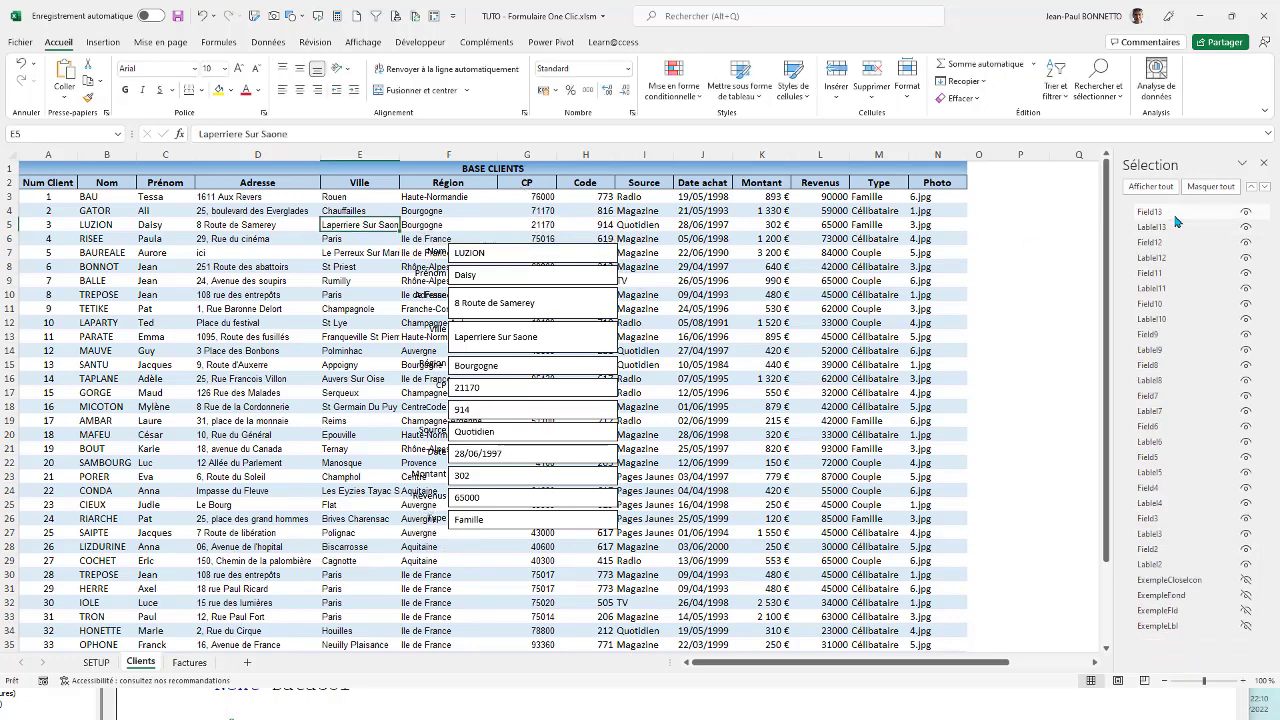
{"action": "key", "text": "Delete"}
Delete the Famille, Type, 65000, Revenus, 302, Montant and date fields and labels.
{"action": "left_click", "coordinate": [1176, 213]}
{"action": "key", "text": "Delete"}
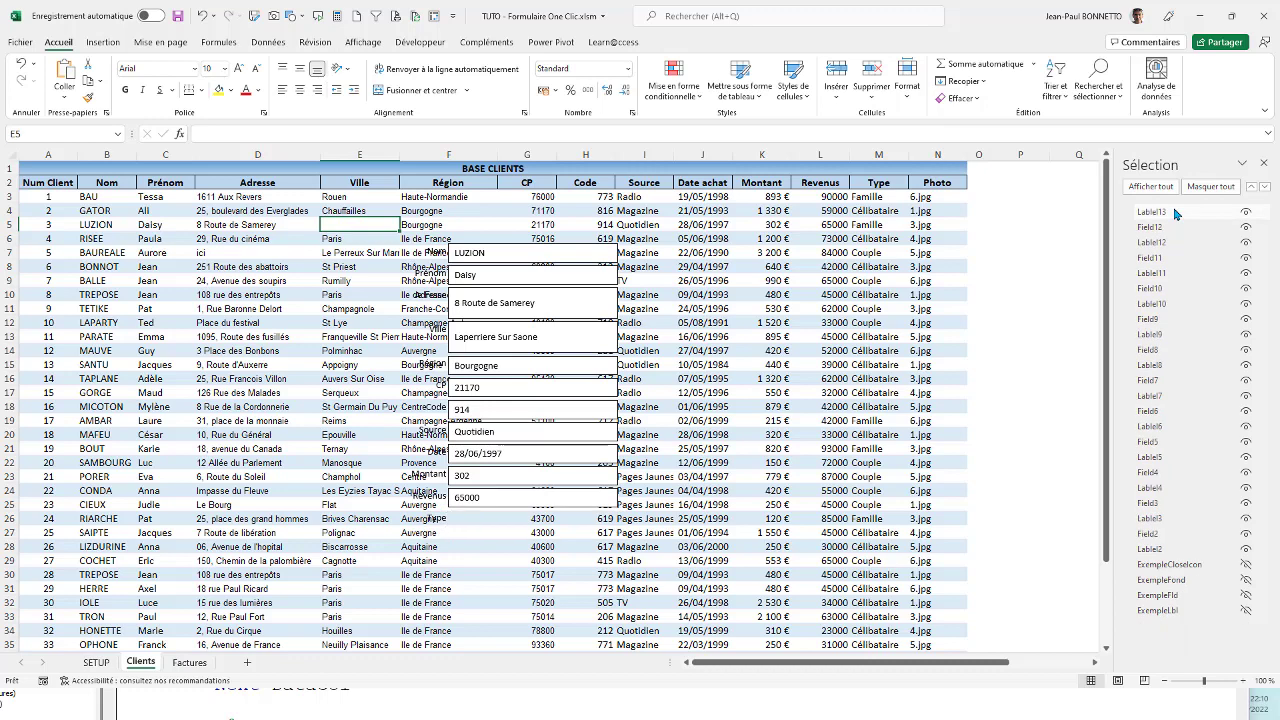
{"action": "left_click", "coordinate": [1176, 213]}
{"action": "key", "text": "Delete"}
{"action": "left_click", "coordinate": [1176, 213]}
{"action": "key", "text": "Delete"}
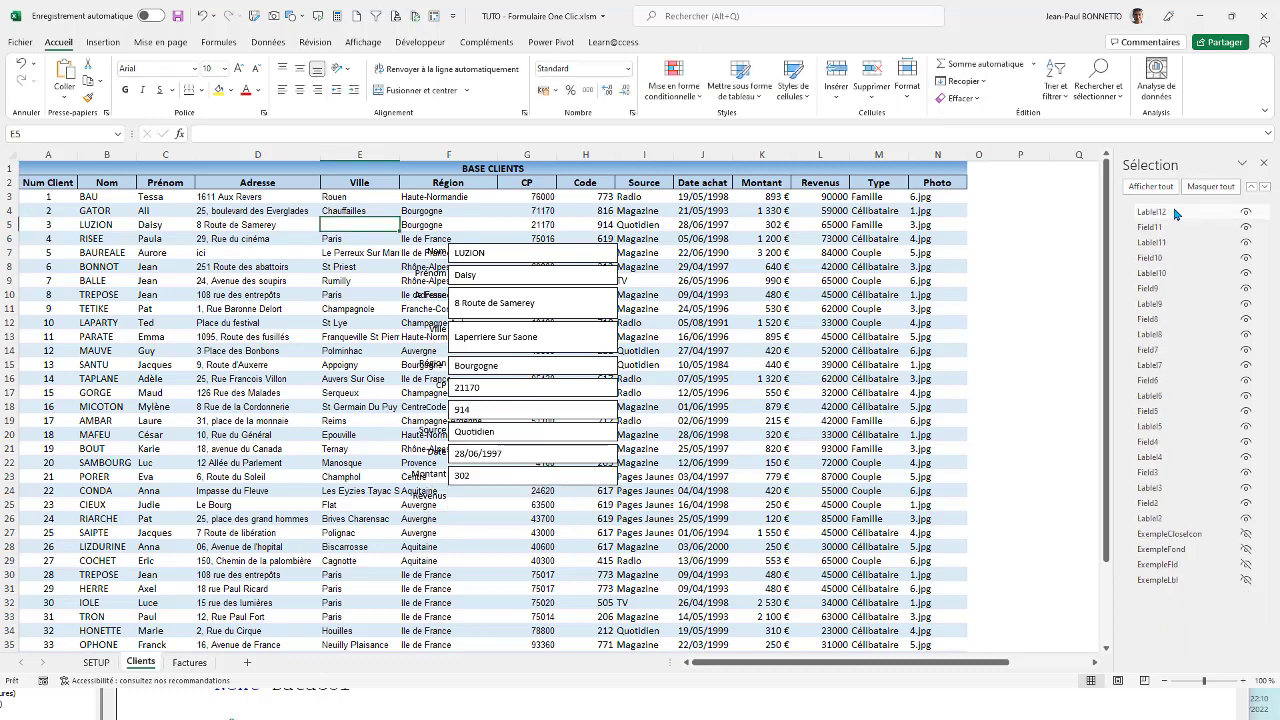
{"action": "left_click", "coordinate": [1176, 213]}
{"action": "key", "text": "Delete"}
{"action": "left_click", "coordinate": [1176, 213]}
{"action": "key", "text": "Delete"}
{"action": "left_click", "coordinate": [1176, 213]}
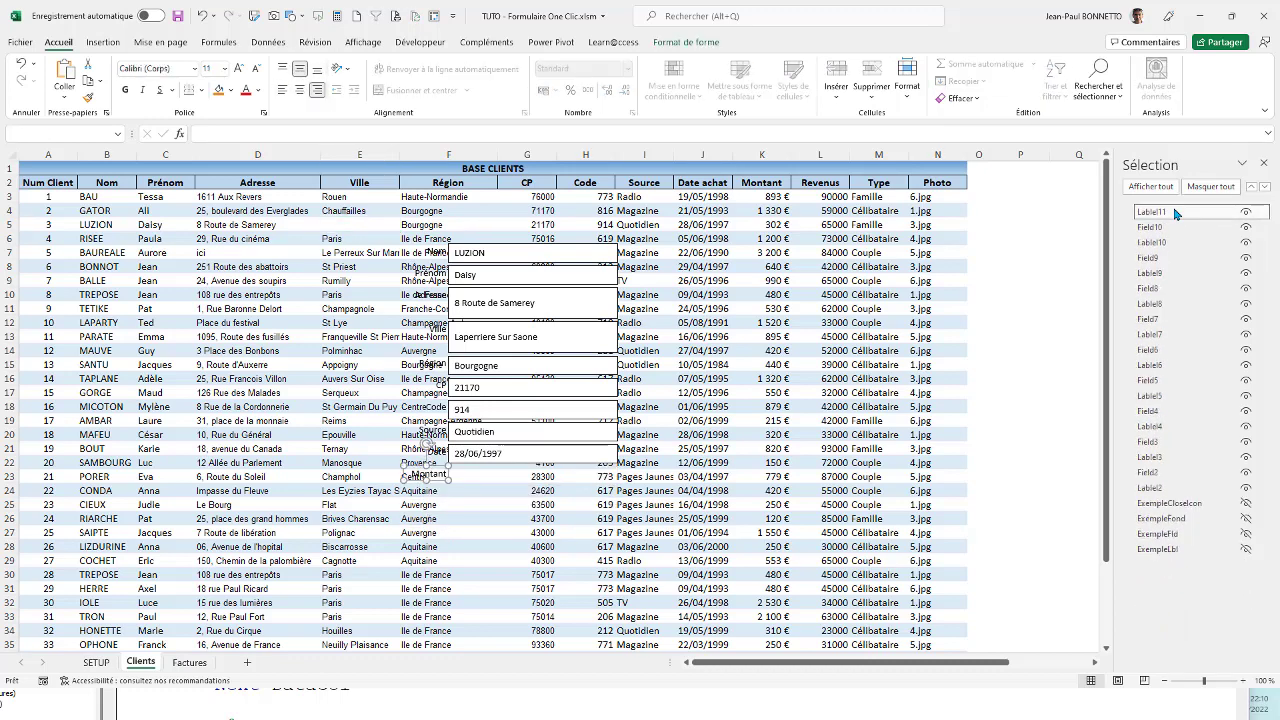
{"action": "key", "text": "Delete"}
{"action": "left_click", "coordinate": [1176, 213]}
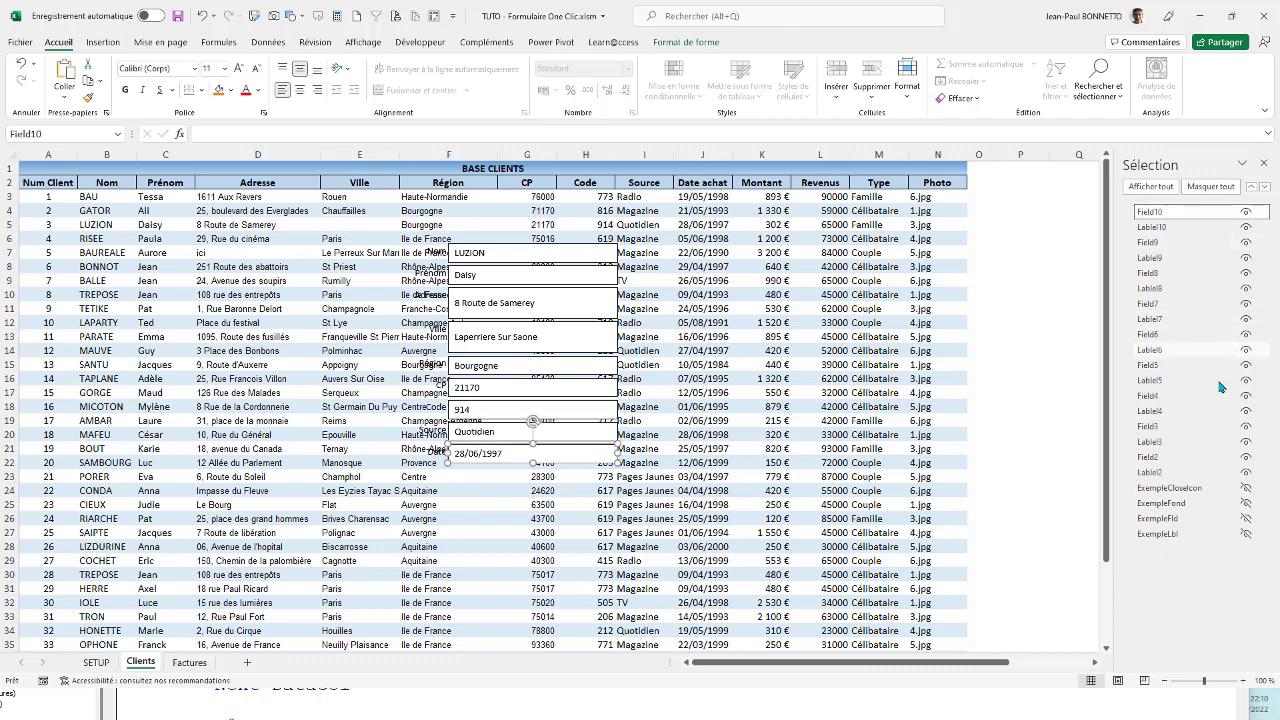
{"action": "left_click", "coordinate": [1156, 474]}
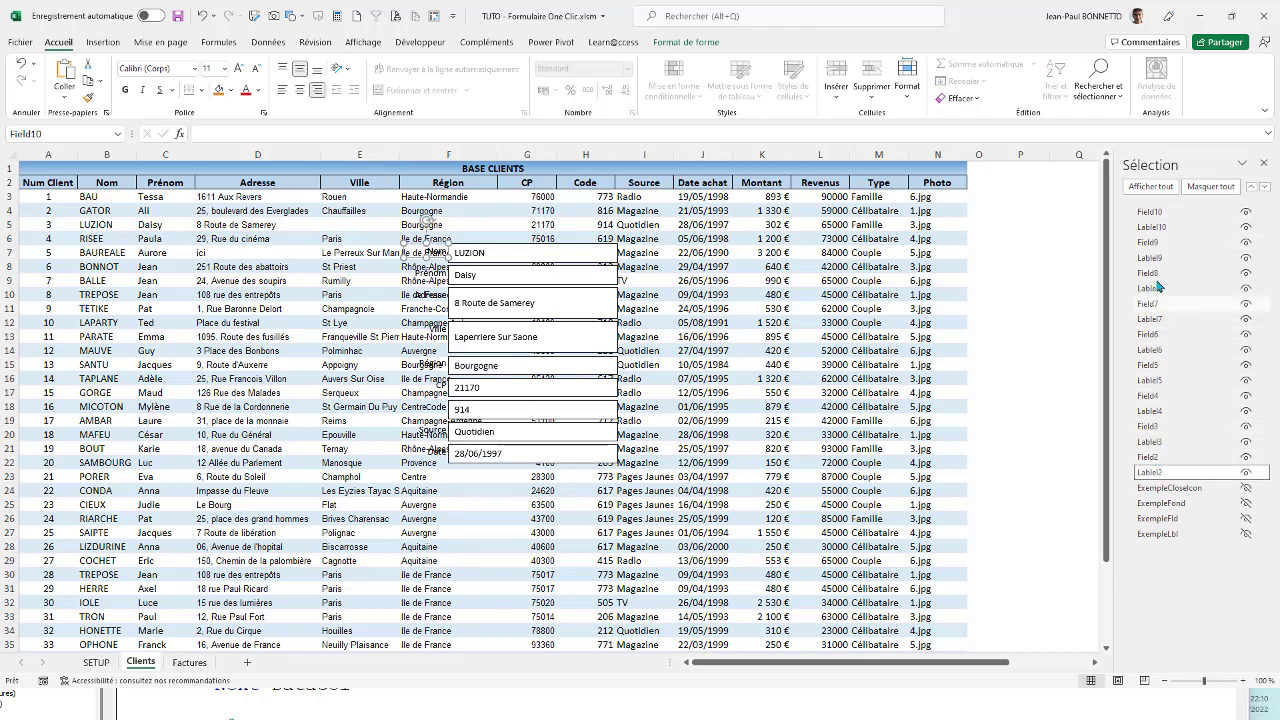
{"action": "left_click", "coordinate": [1156, 214]}
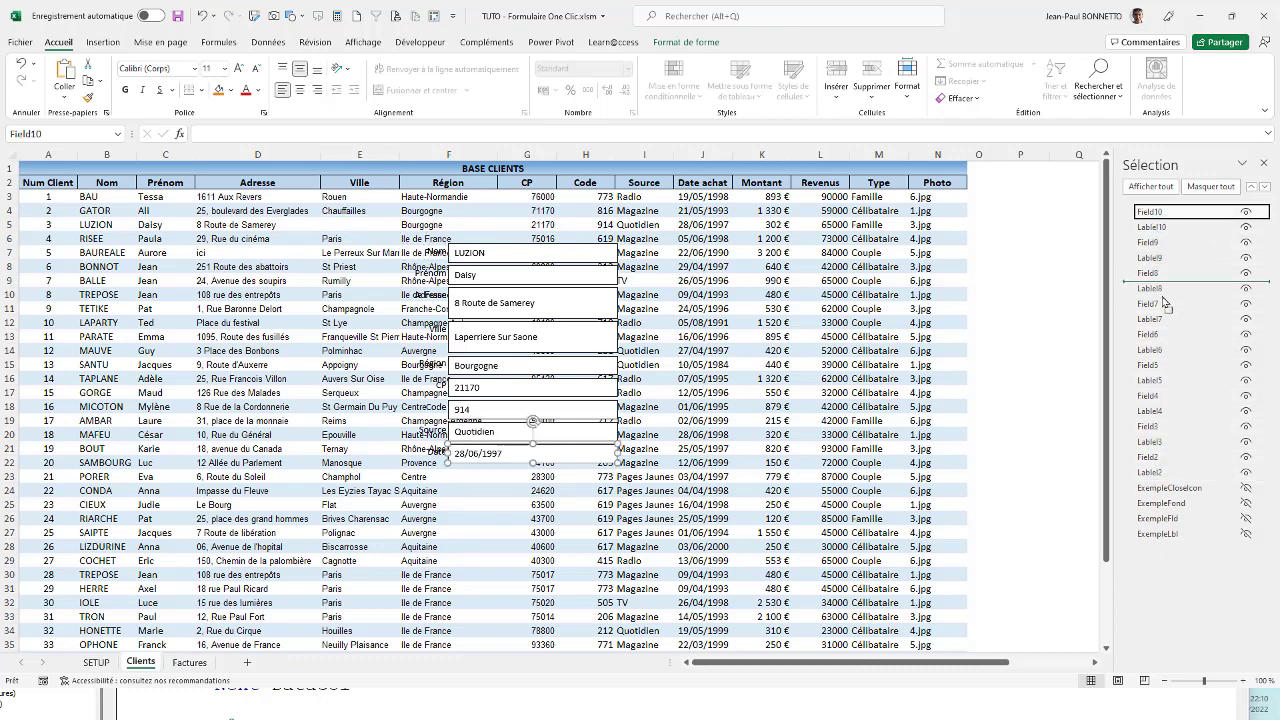
{"action": "key", "text": "Delete"}
Delete the remaining Quotidien, 914, 21170, Ville, Adresse, Prénom and Nom fields and labels, then return to the code.
{"action": "left_click", "coordinate": [1163, 213]}
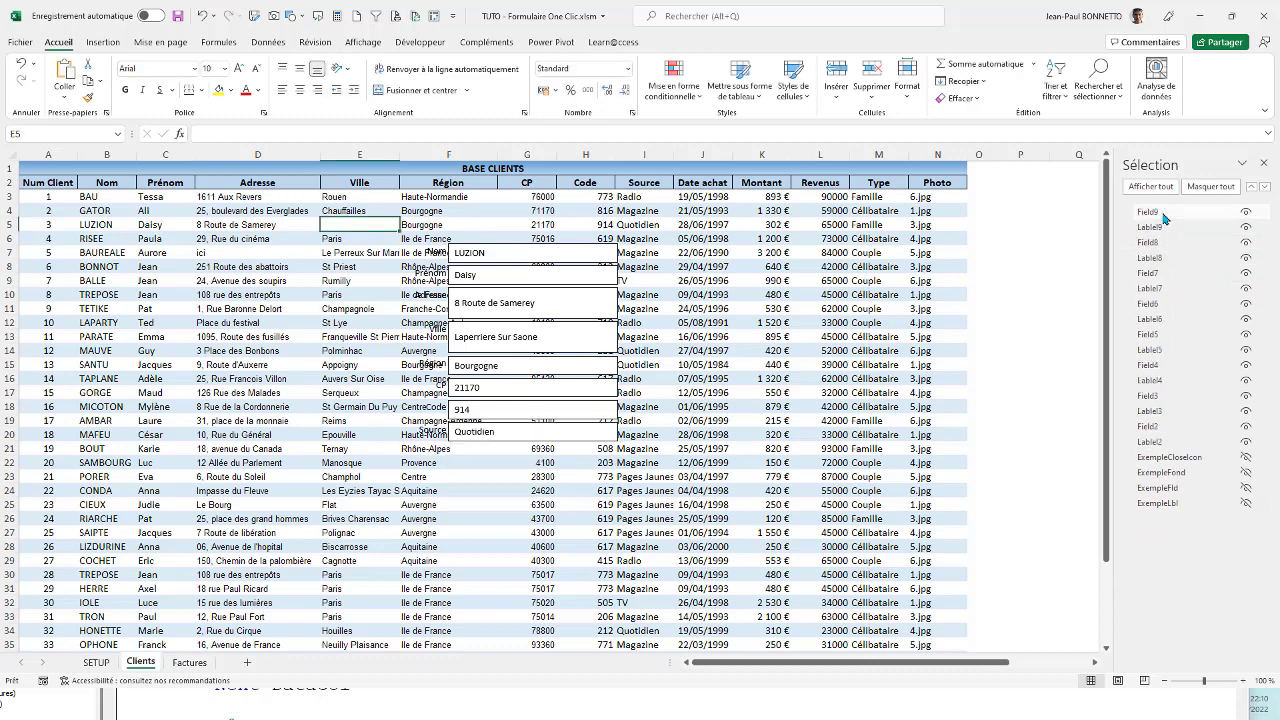
{"action": "key", "text": "Delete"}
{"action": "left_click", "coordinate": [1163, 213]}
{"action": "key", "text": "Delete"}
{"action": "left_click", "coordinate": [1163, 213]}
{"action": "key", "text": "Delete"}
{"action": "left_click", "coordinate": [1163, 213]}
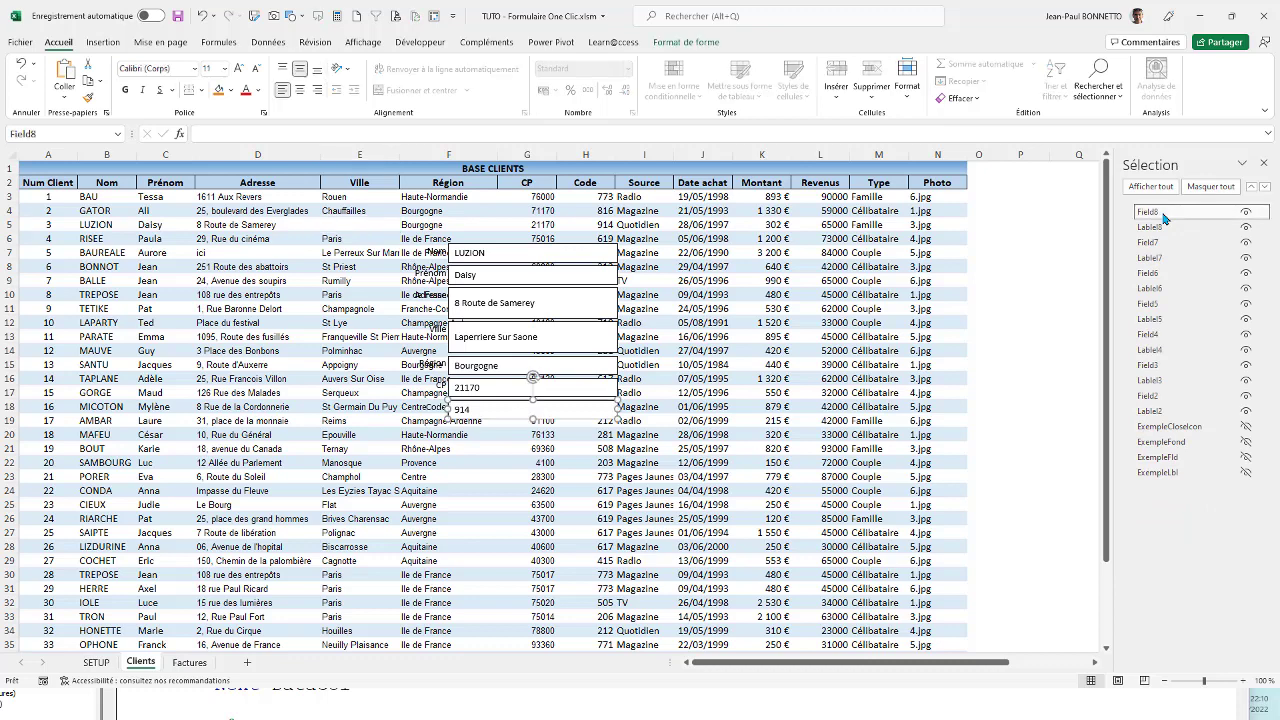
{"action": "key", "text": "Delete"}
{"action": "left_click", "coordinate": [1163, 213]}
{"action": "key", "text": "Delete"}
{"action": "left_click", "coordinate": [1163, 213]}
{"action": "key", "text": "Delete"}
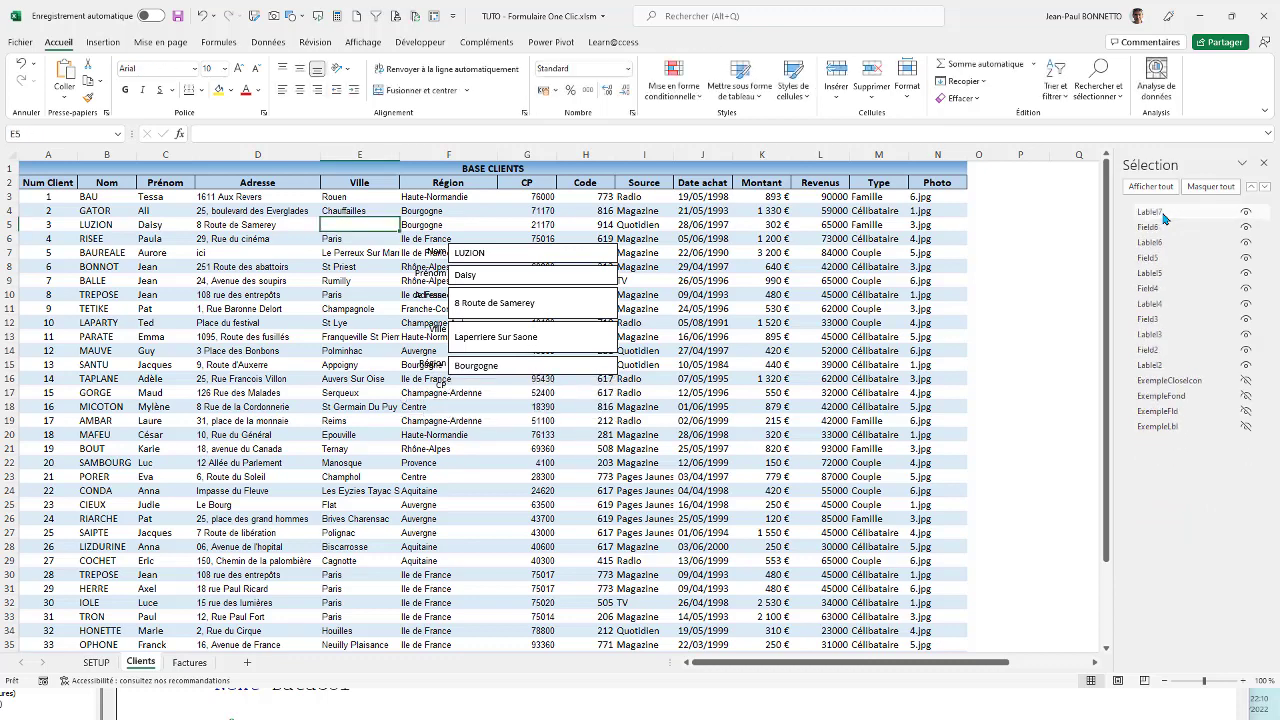
{"action": "left_click", "coordinate": [1163, 213]}
{"action": "key", "text": "Delete"}
{"action": "key", "text": "Delete"}
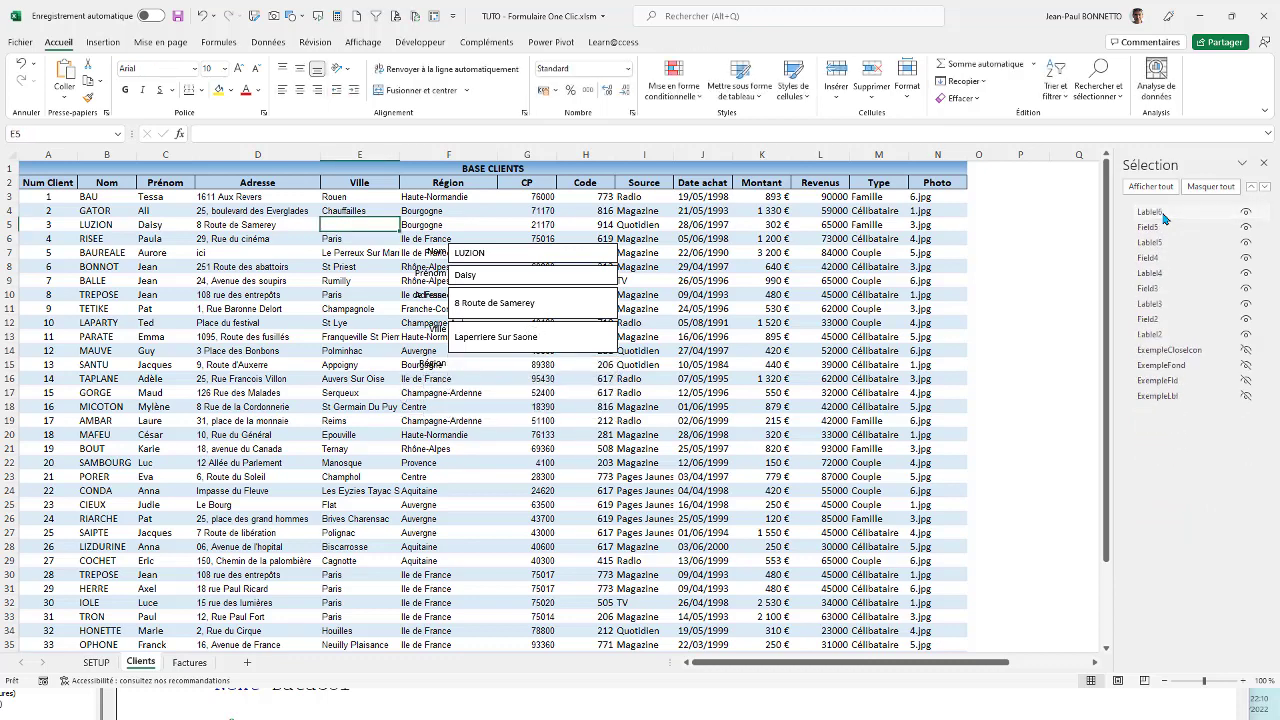
{"action": "left_click", "coordinate": [1163, 213]}
{"action": "key", "text": "Delete"}
{"action": "left_click", "coordinate": [1163, 213]}
{"action": "key", "text": "Delete"}
{"action": "left_click", "coordinate": [1163, 213]}
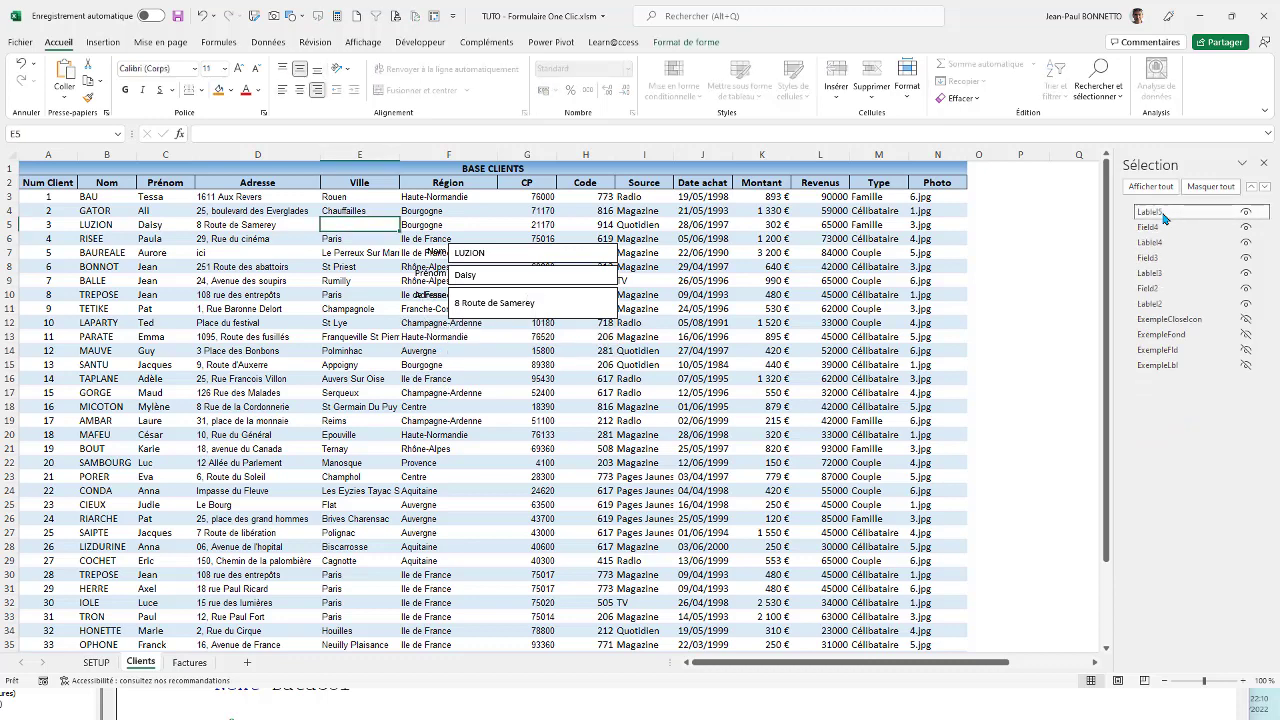
{"action": "key", "text": "Delete"}
{"action": "left_click", "coordinate": [1163, 213]}
{"action": "key", "text": "Delete"}
{"action": "left_click", "coordinate": [1163, 213]}
{"action": "key", "text": "Delete"}
{"action": "left_click", "coordinate": [1163, 213]}
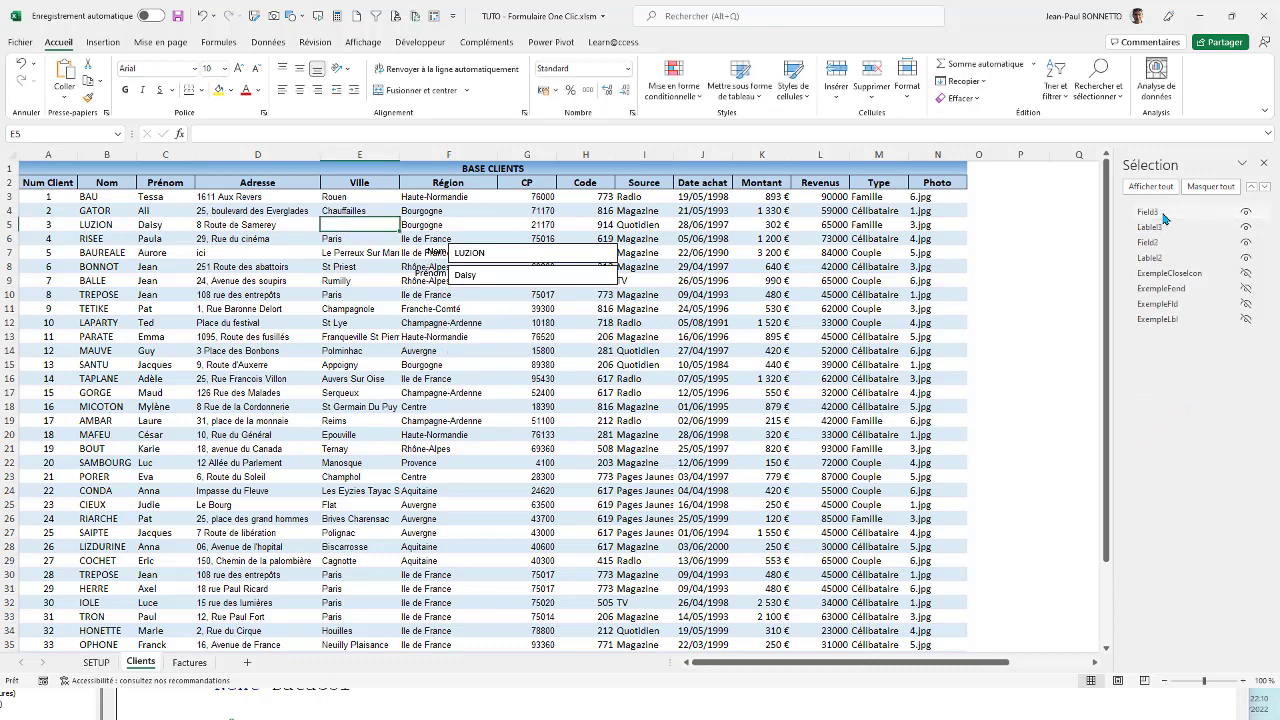
{"action": "key", "text": "Delete"}
{"action": "left_click", "coordinate": [1163, 213]}
{"action": "key", "text": "Delete"}
{"action": "left_click", "coordinate": [1163, 213]}
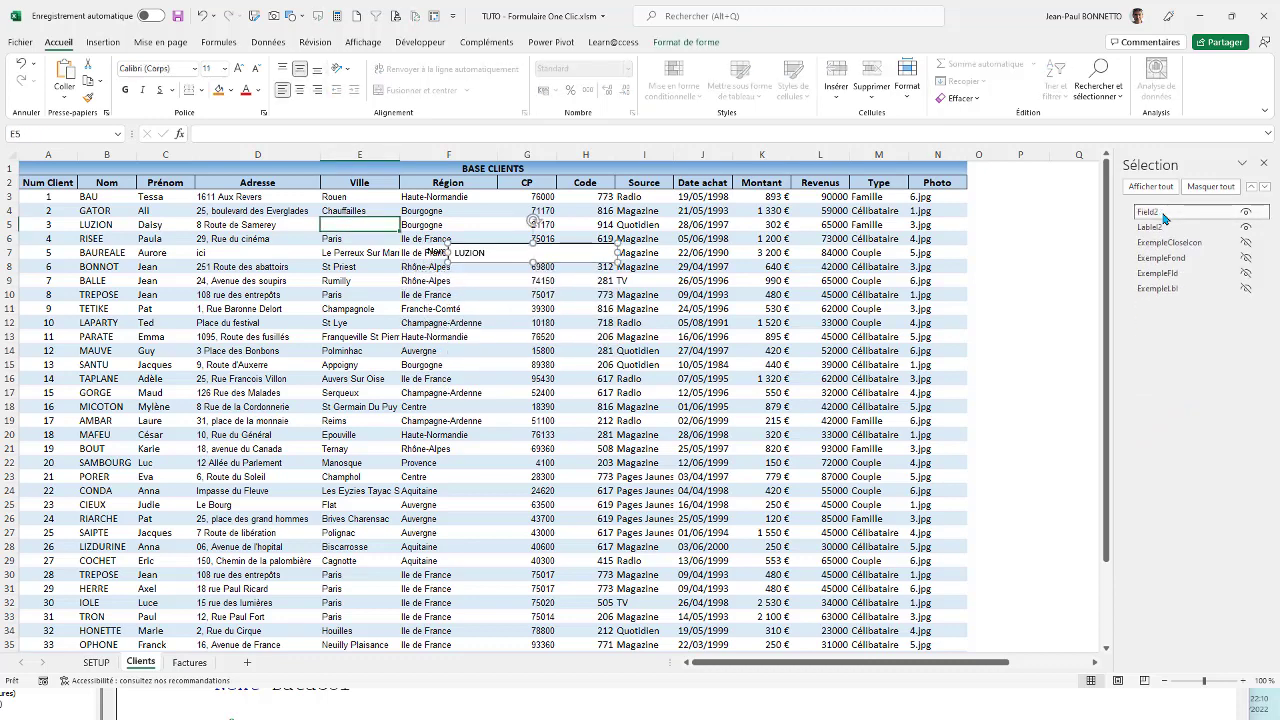
{"action": "key", "text": "Delete"}
{"action": "left_click", "coordinate": [1163, 213]}
{"action": "key", "text": "Delete"}
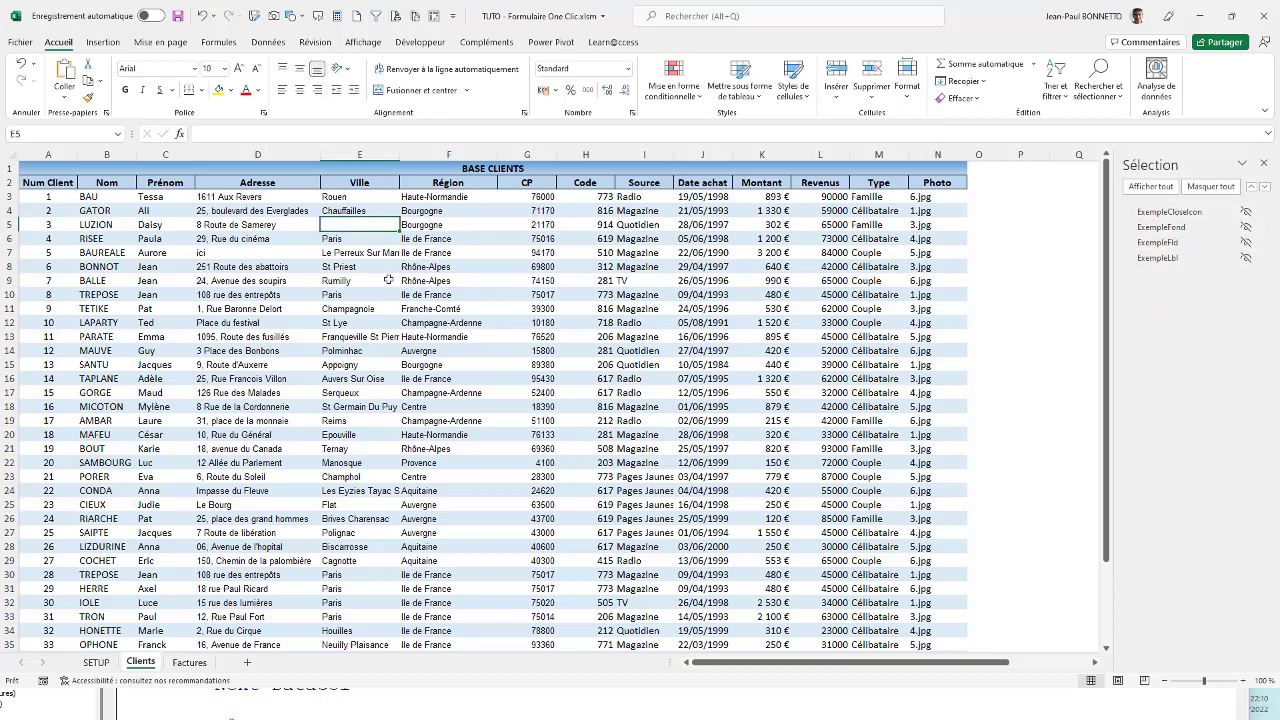
{"action": "left_click", "coordinate": [296, 248]}
{"action": "left_click", "coordinate": [515, 695]}
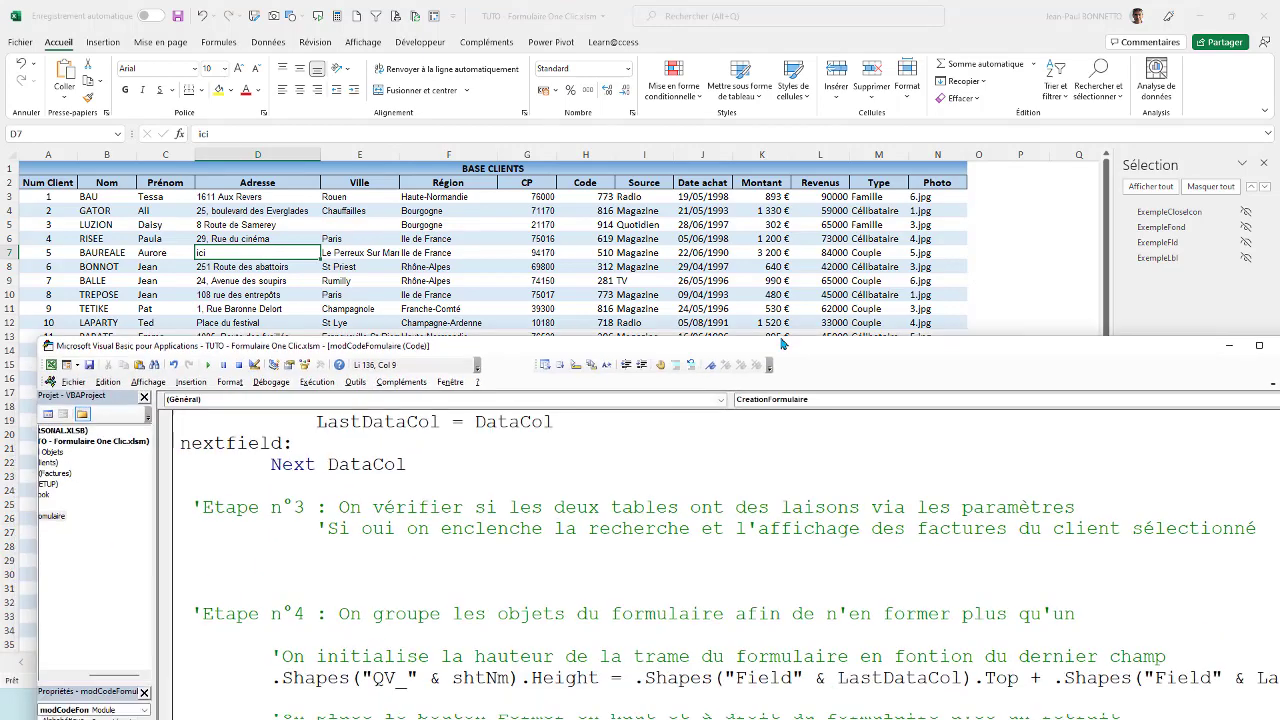
Run CreationFormulaire again and lower the editor to reveal the regenerated Formulaire - Clients form.
{"action": "left_click_drag", "start_coordinate": [723, 570], "coordinate": [697, 340]}
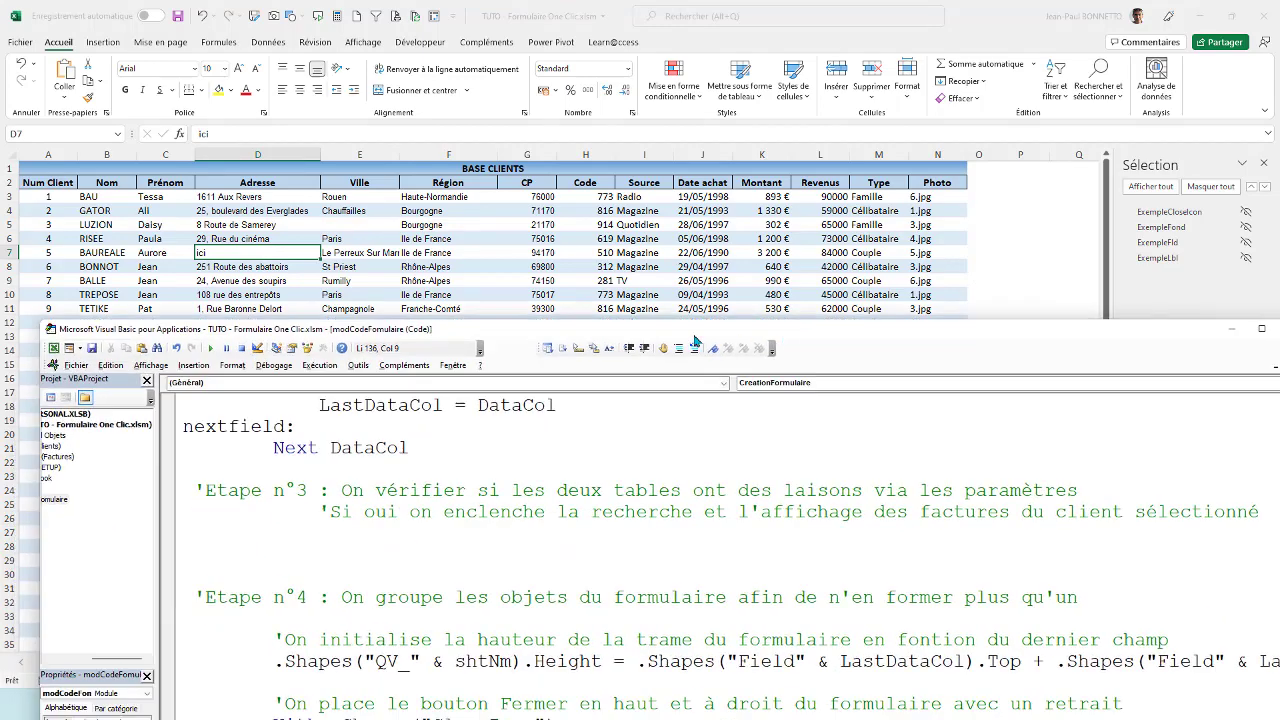
{"action": "left_click", "coordinate": [439, 223]}
{"action": "left_click", "coordinate": [543, 695]}
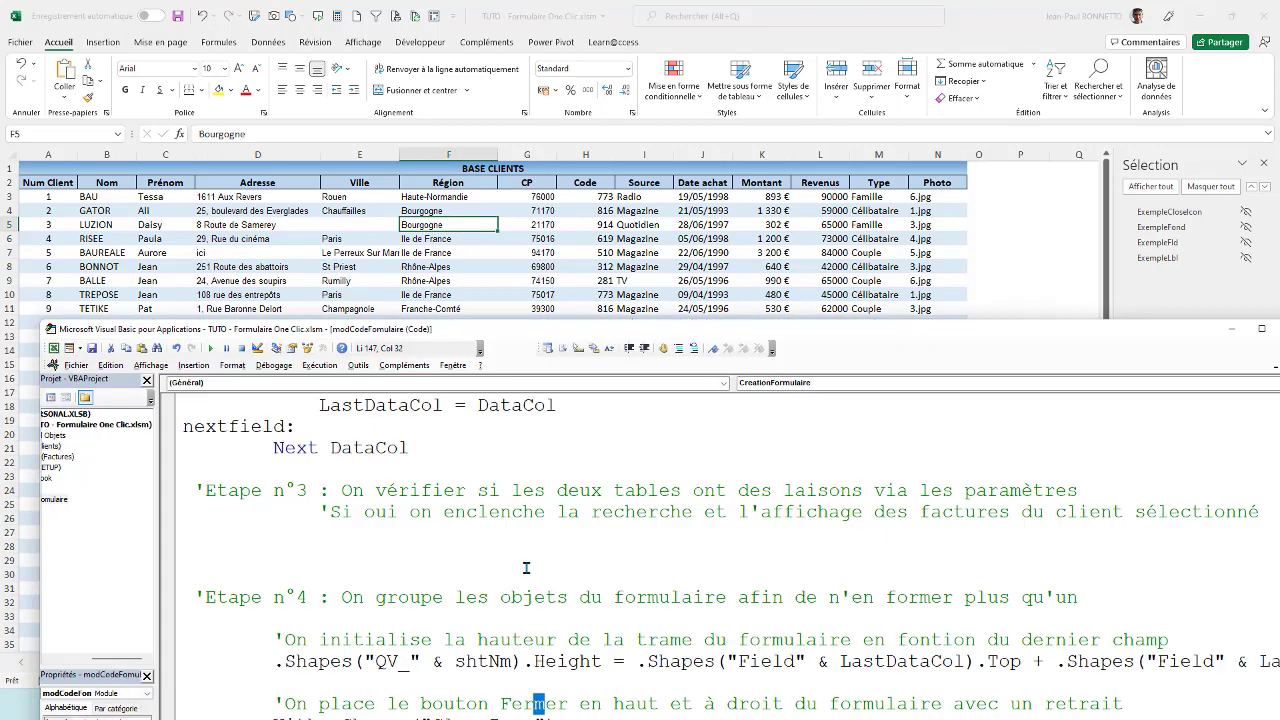
{"action": "left_click", "coordinate": [211, 349]}
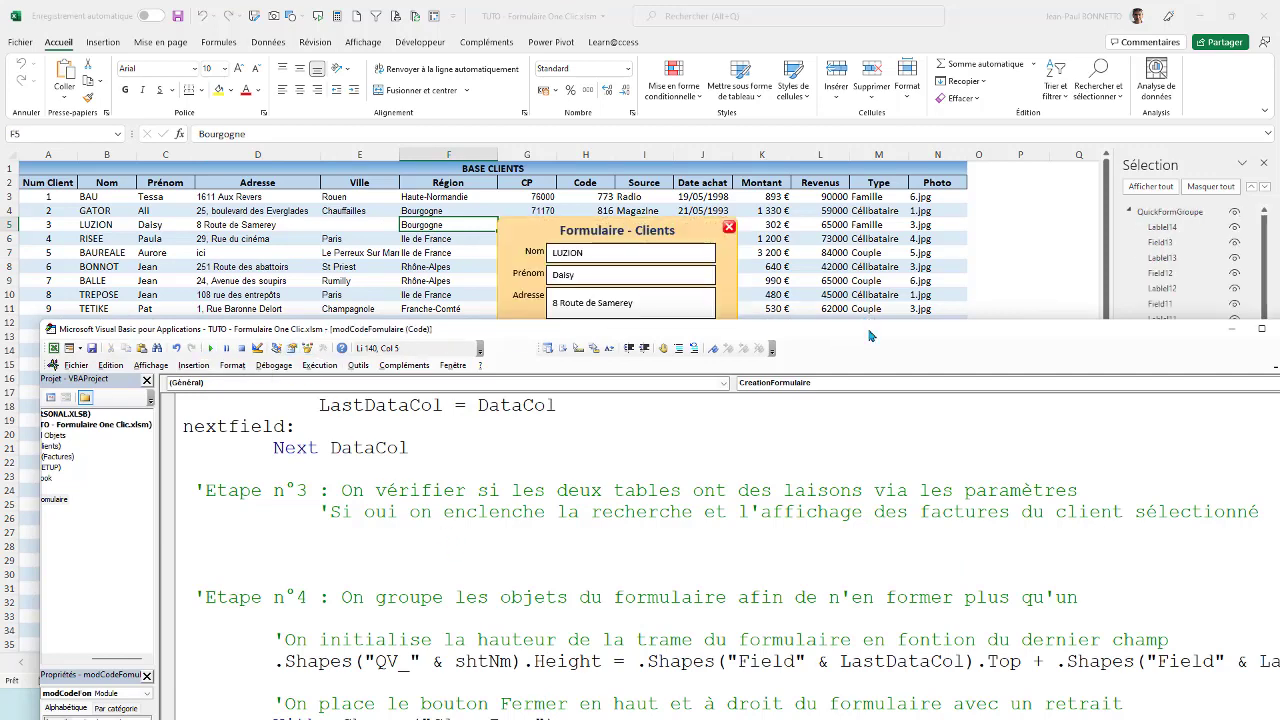
{"action": "left_click_drag", "start_coordinate": [869, 336], "coordinate": [866, 592]}
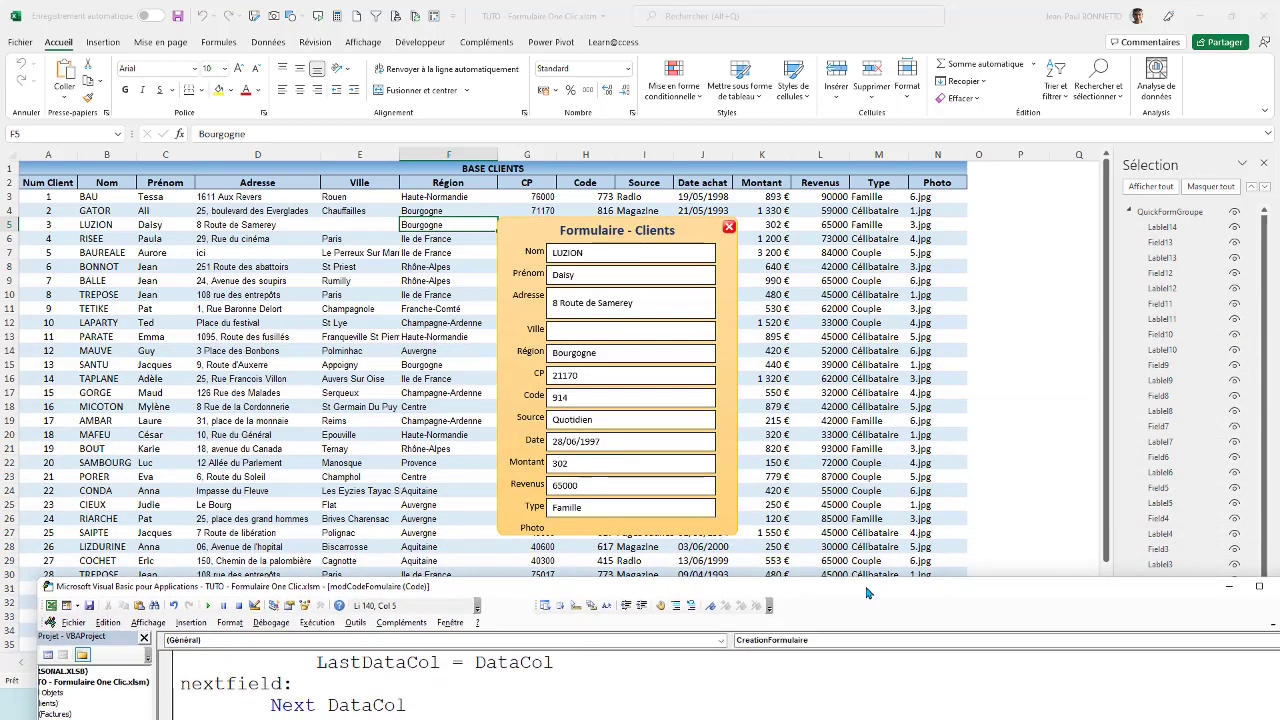
Select the QuickFormGroupe form group on the Clients sheet and delete it.
{"action": "left_click_drag", "start_coordinate": [867, 592], "coordinate": [867, 578]}
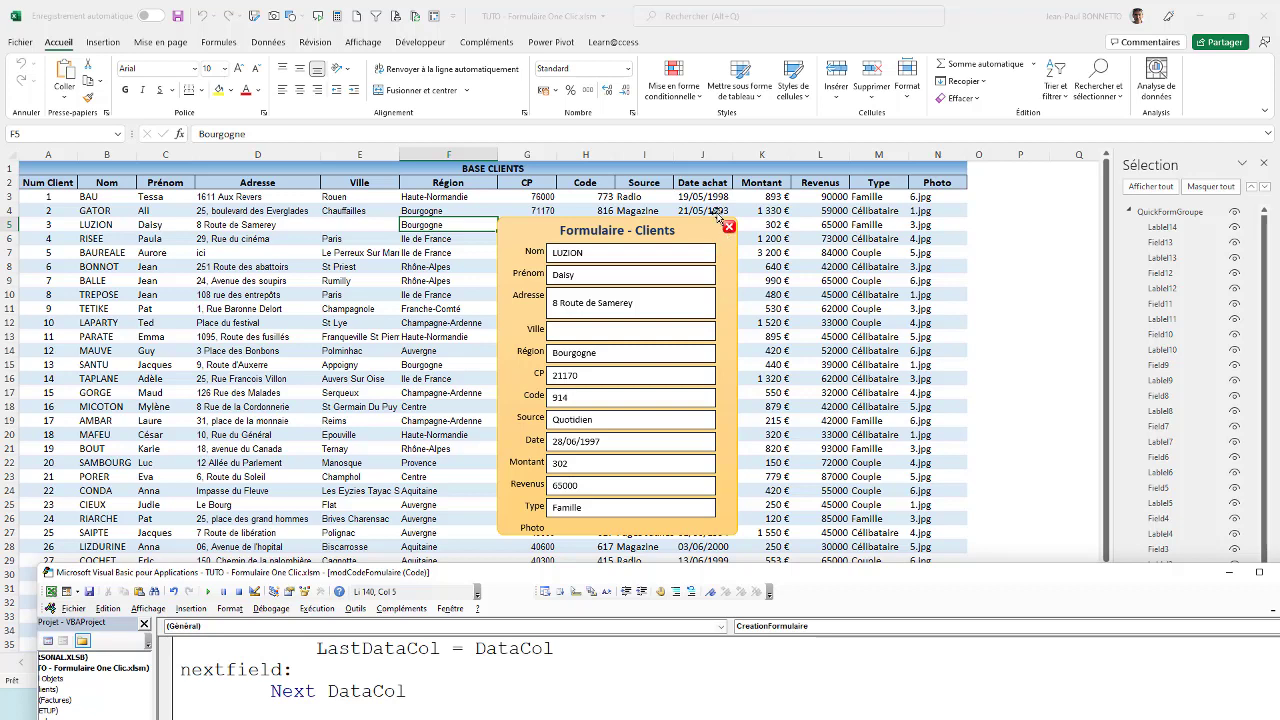
{"action": "left_click", "coordinate": [727, 233]}
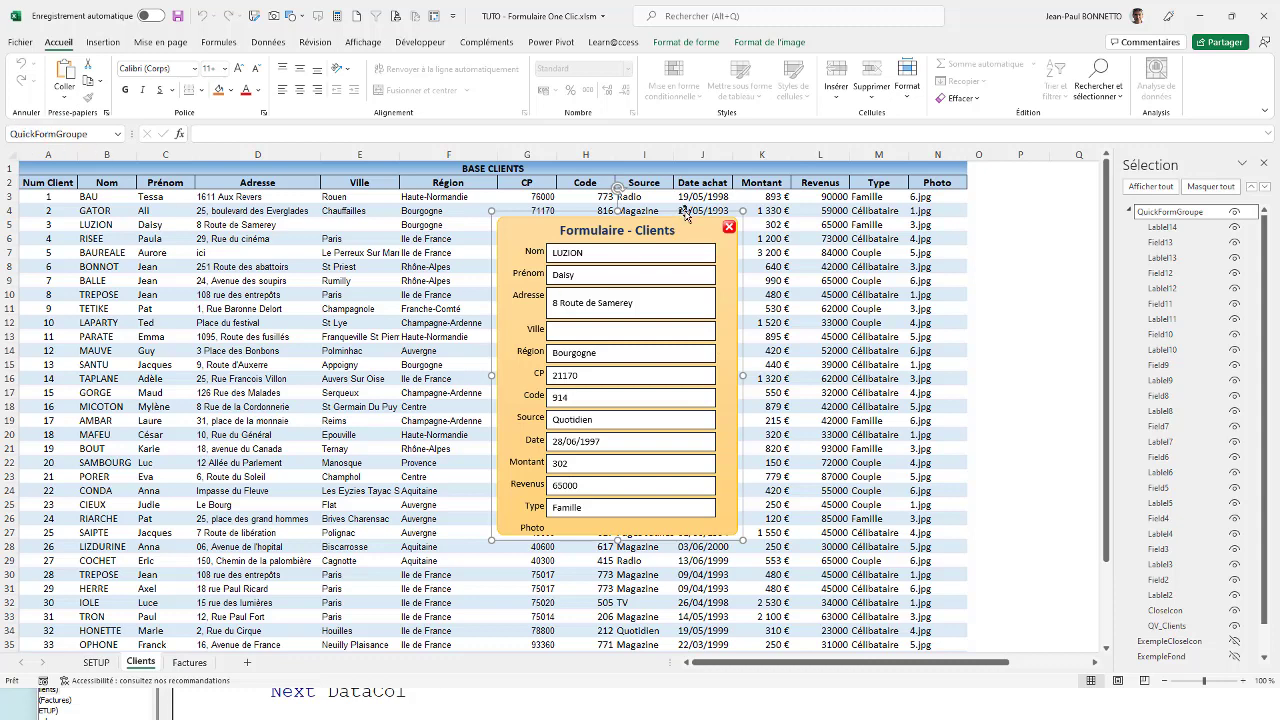
{"action": "key", "text": "Delete"}
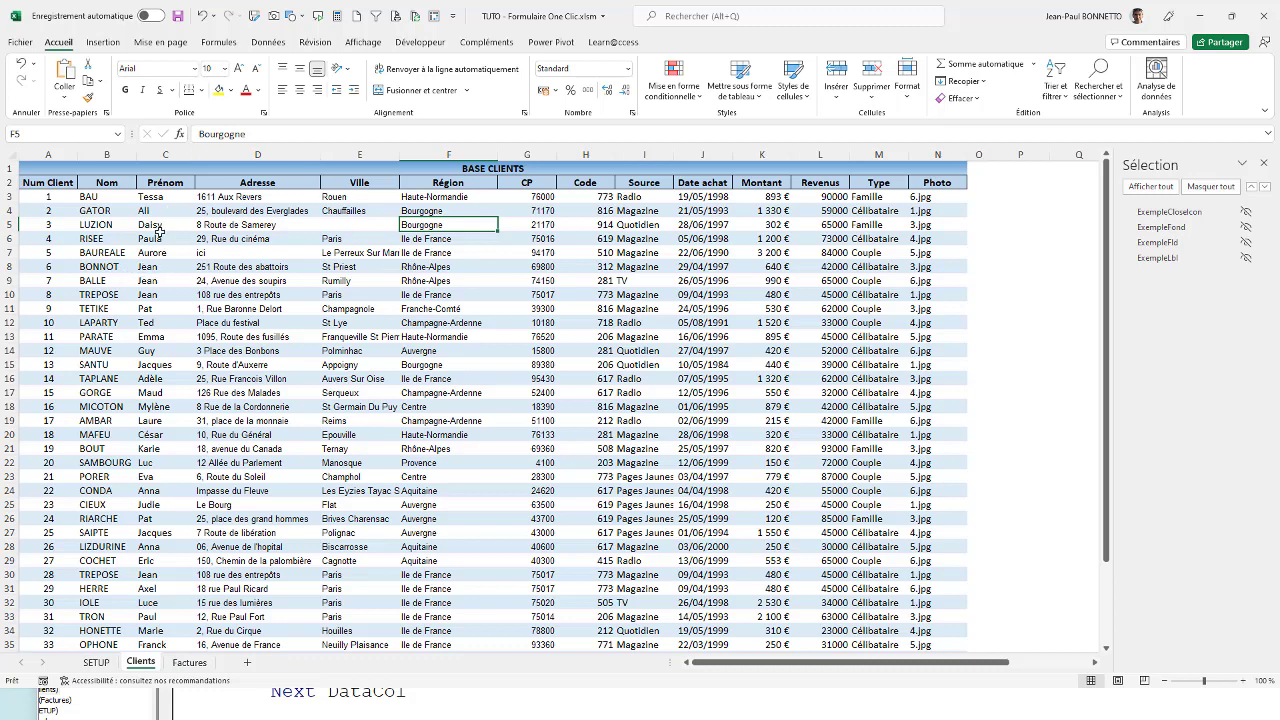
Select client MAFEU in cell B20 of the client table.
{"action": "left_click_drag", "start_coordinate": [158, 238], "coordinate": [158, 229]}
{"action": "left_click", "coordinate": [245, 268]}
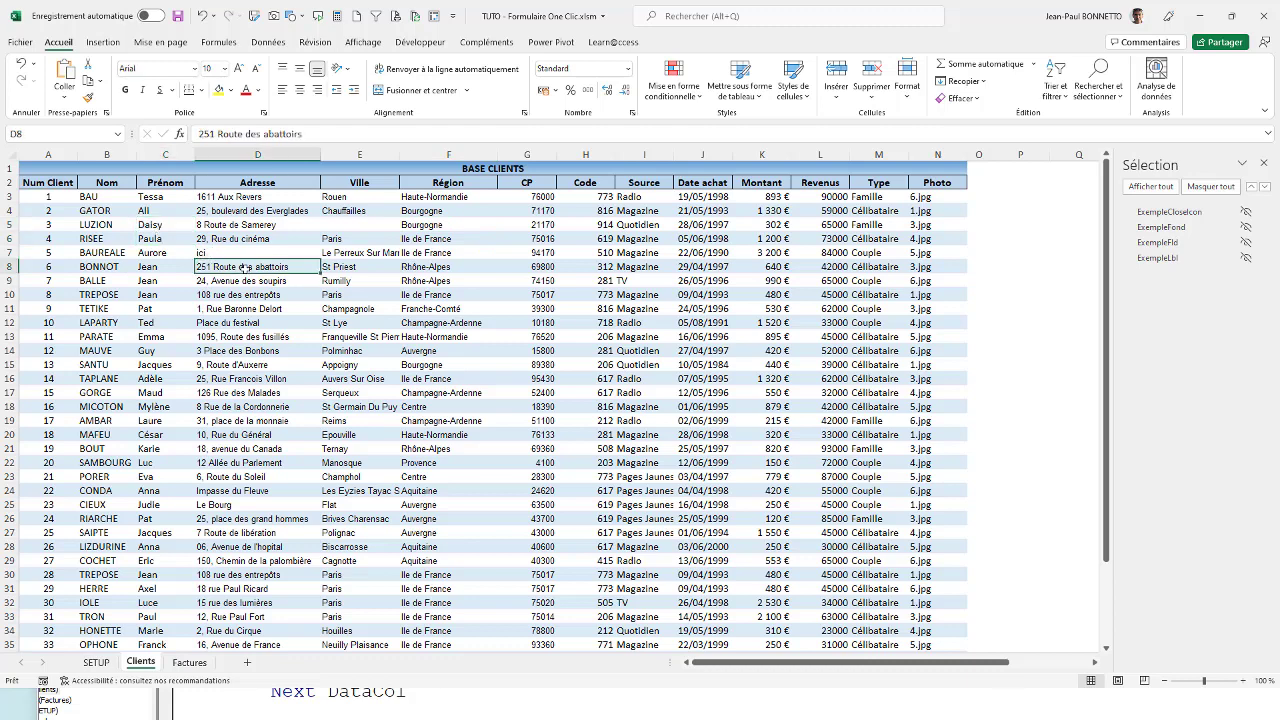
{"action": "left_click", "coordinate": [229, 210]}
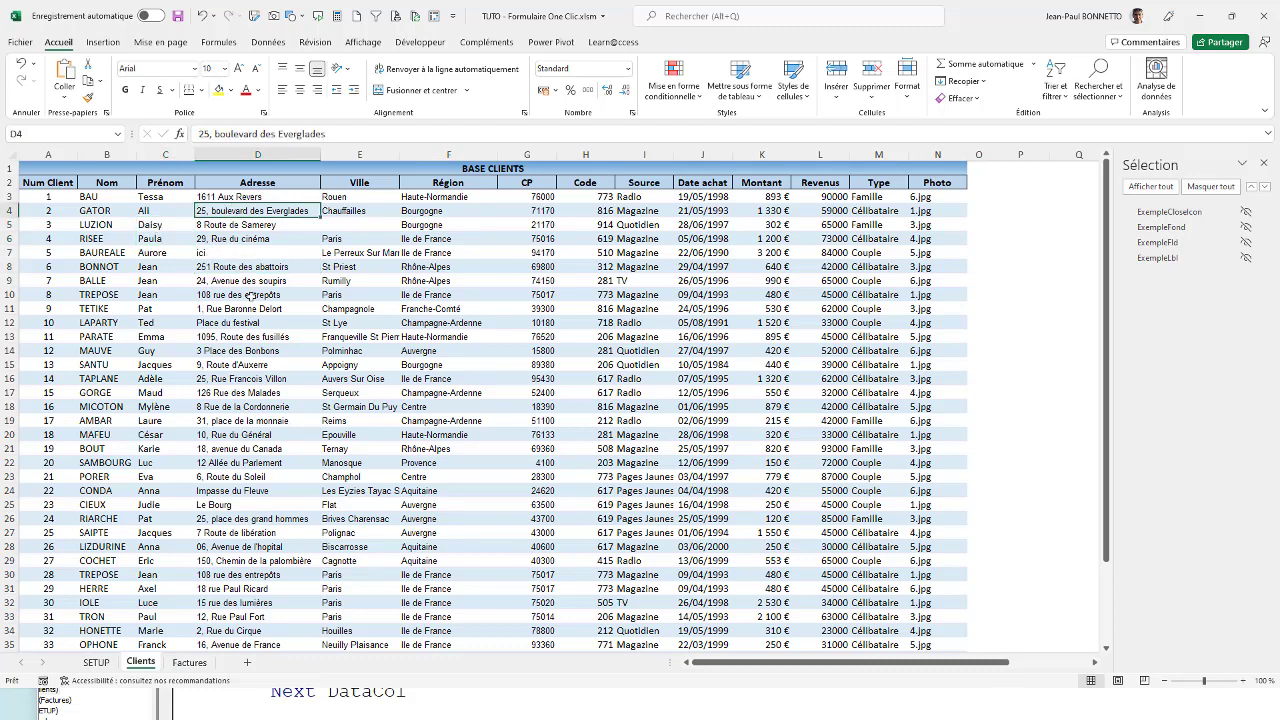
{"action": "left_click", "coordinate": [180, 294]}
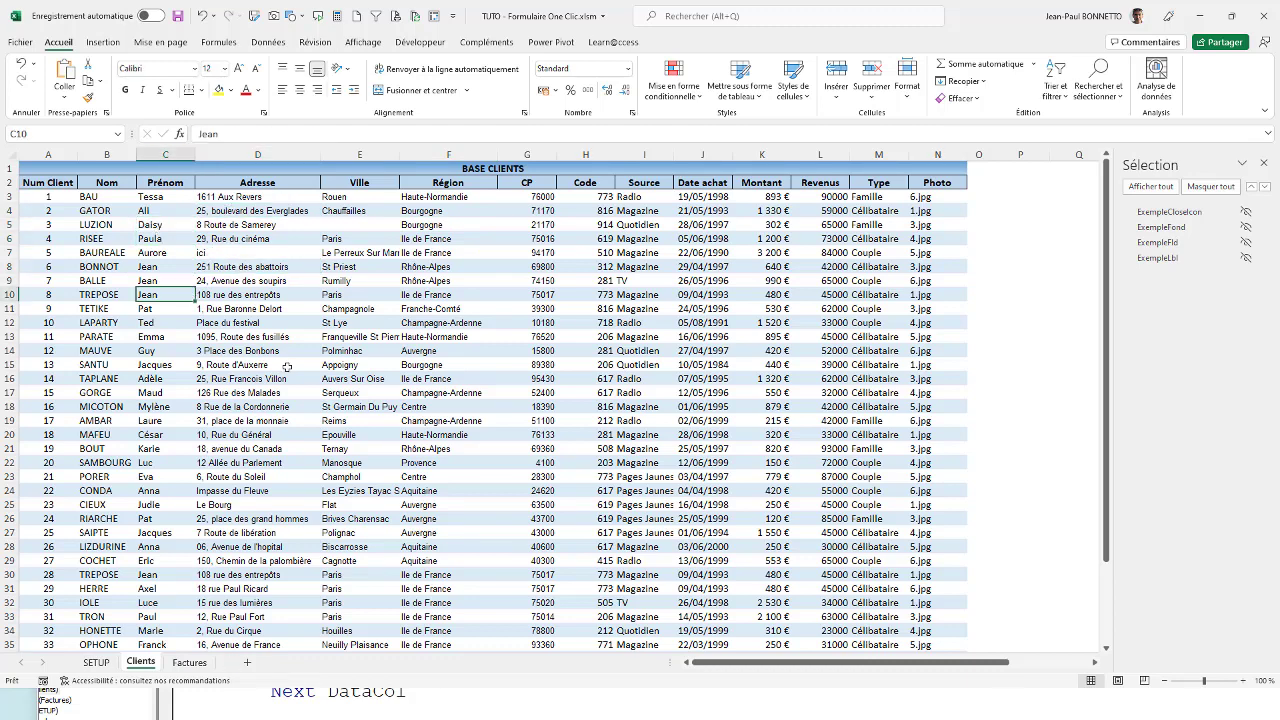
{"action": "left_click", "coordinate": [110, 435]}
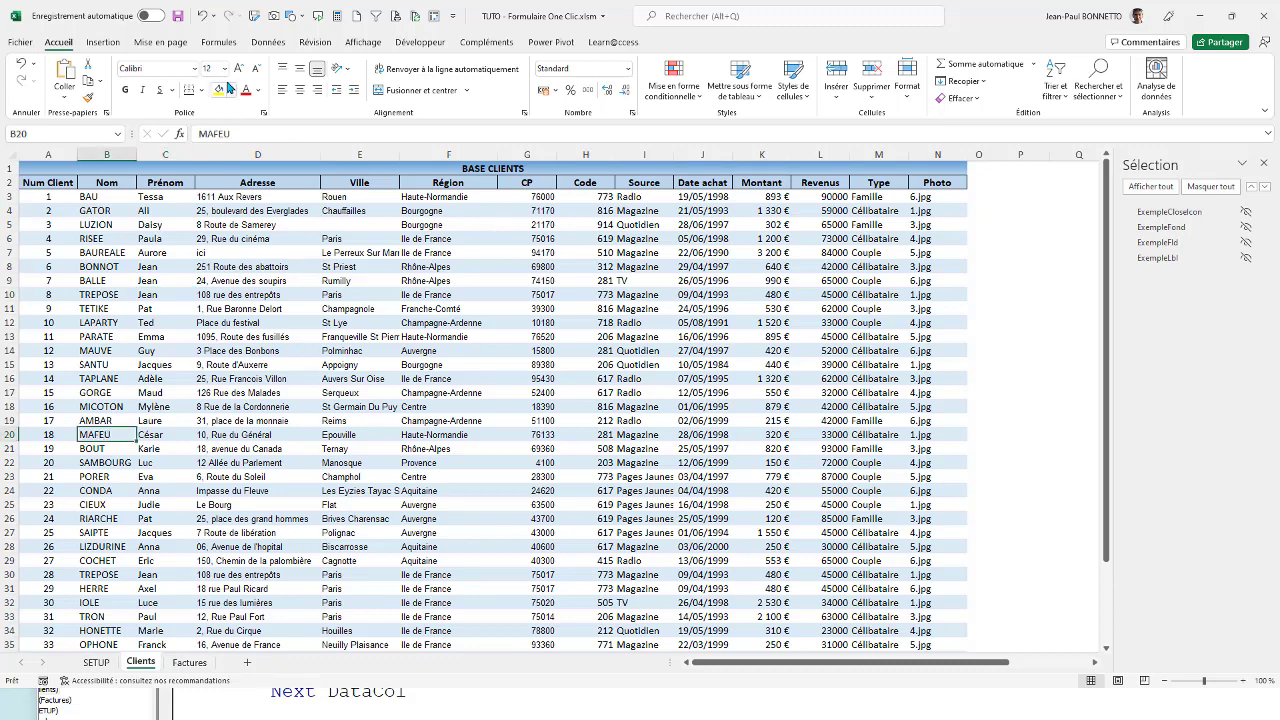
Run CreationFormulaire from the editor and move the editor down to show MAFEU's form.
{"action": "left_click", "coordinate": [510, 715]}
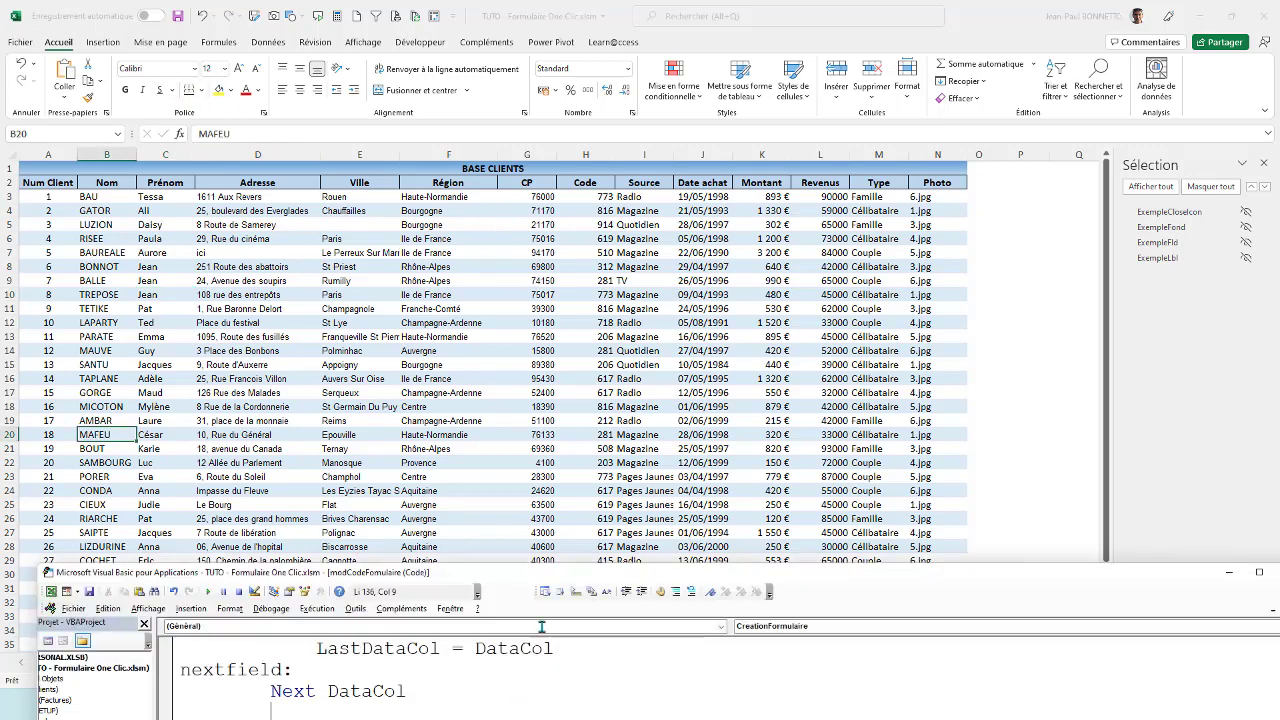
{"action": "left_click_drag", "start_coordinate": [571, 700], "coordinate": [571, 714]}
{"action": "left_click_drag", "start_coordinate": [808, 621], "coordinate": [1003, 223]}
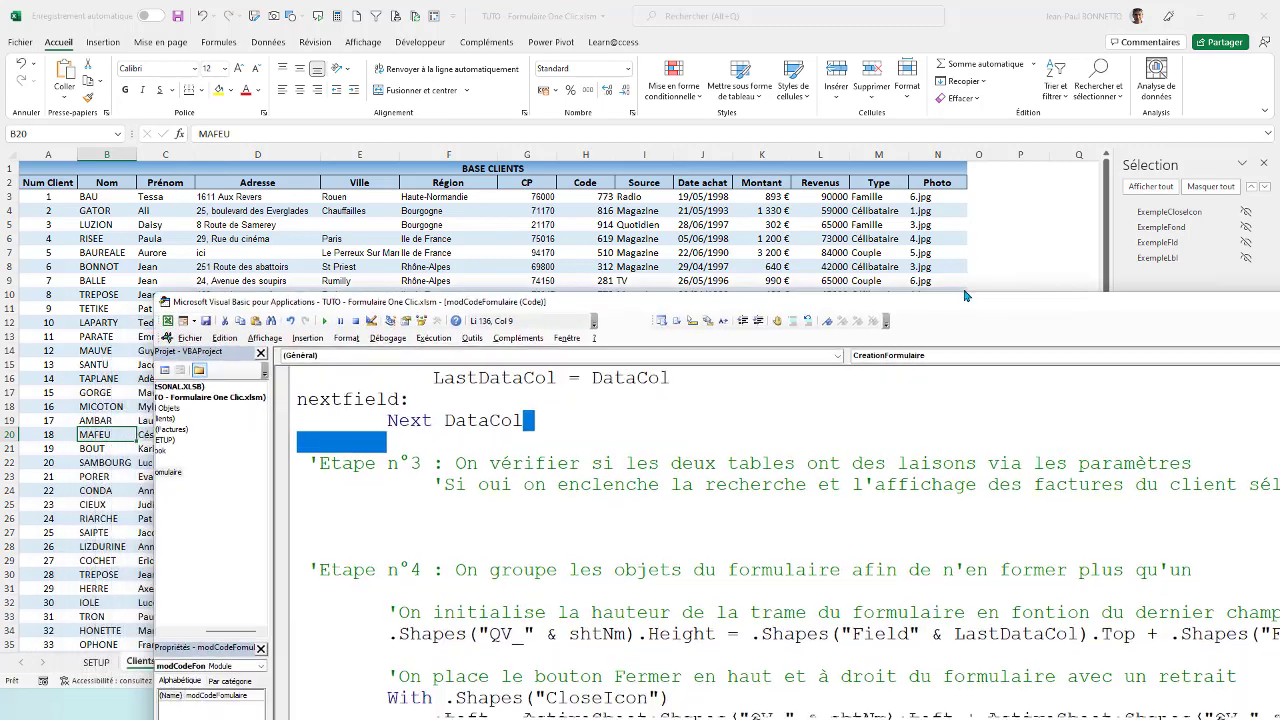
{"action": "left_click", "coordinate": [588, 540]}
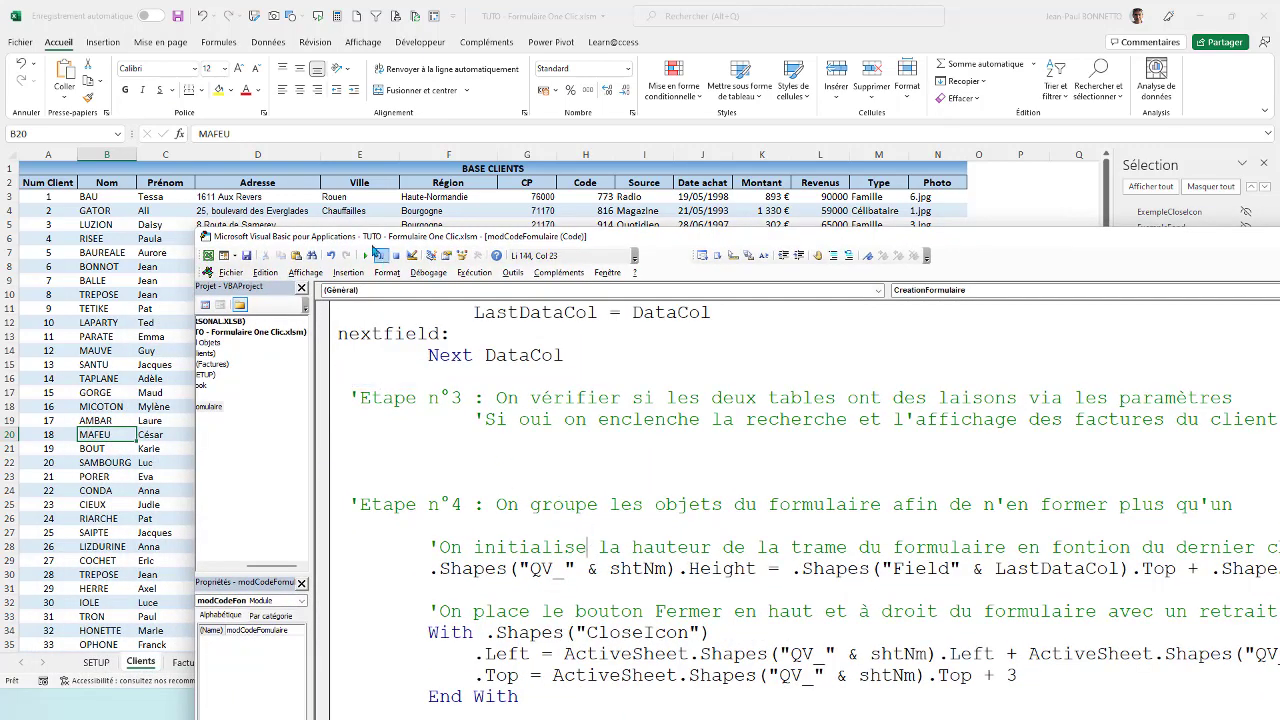
{"action": "left_click", "coordinate": [365, 255]}
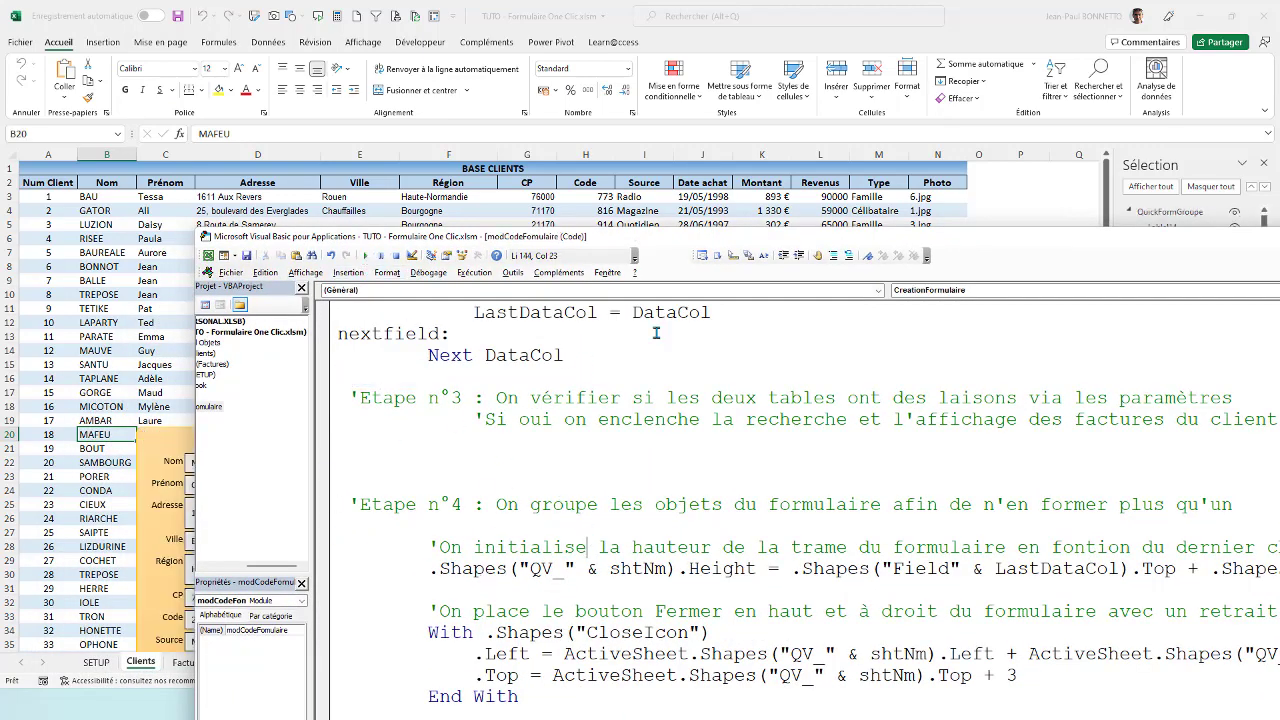
{"action": "left_click_drag", "start_coordinate": [1118, 236], "coordinate": [1152, 661]}
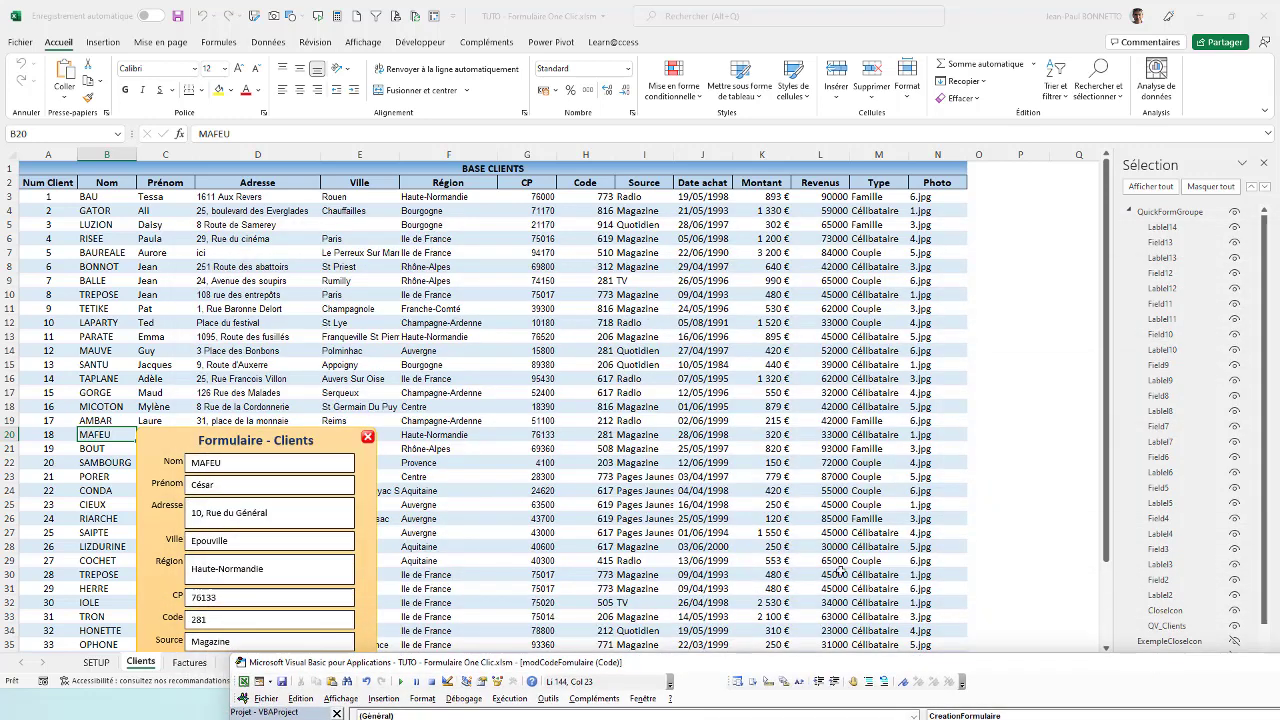
Select the whole QuickFormGroupe group, not its close icon, and delete it.
{"action": "scroll", "coordinate": [703, 445], "scroll_direction": "down", "scroll_amount": 6}
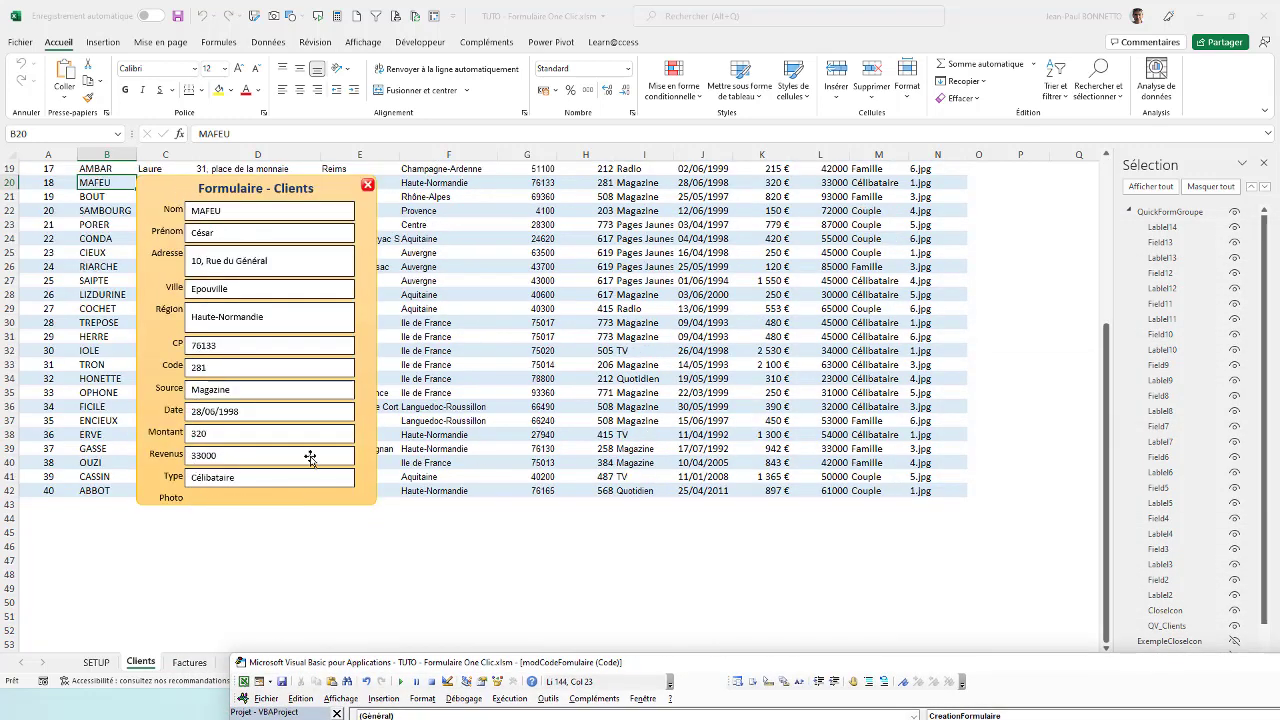
{"action": "scroll", "coordinate": [312, 456], "scroll_direction": "up", "scroll_amount": 6}
{"action": "scroll", "coordinate": [581, 459], "scroll_direction": "down", "scroll_amount": 6}
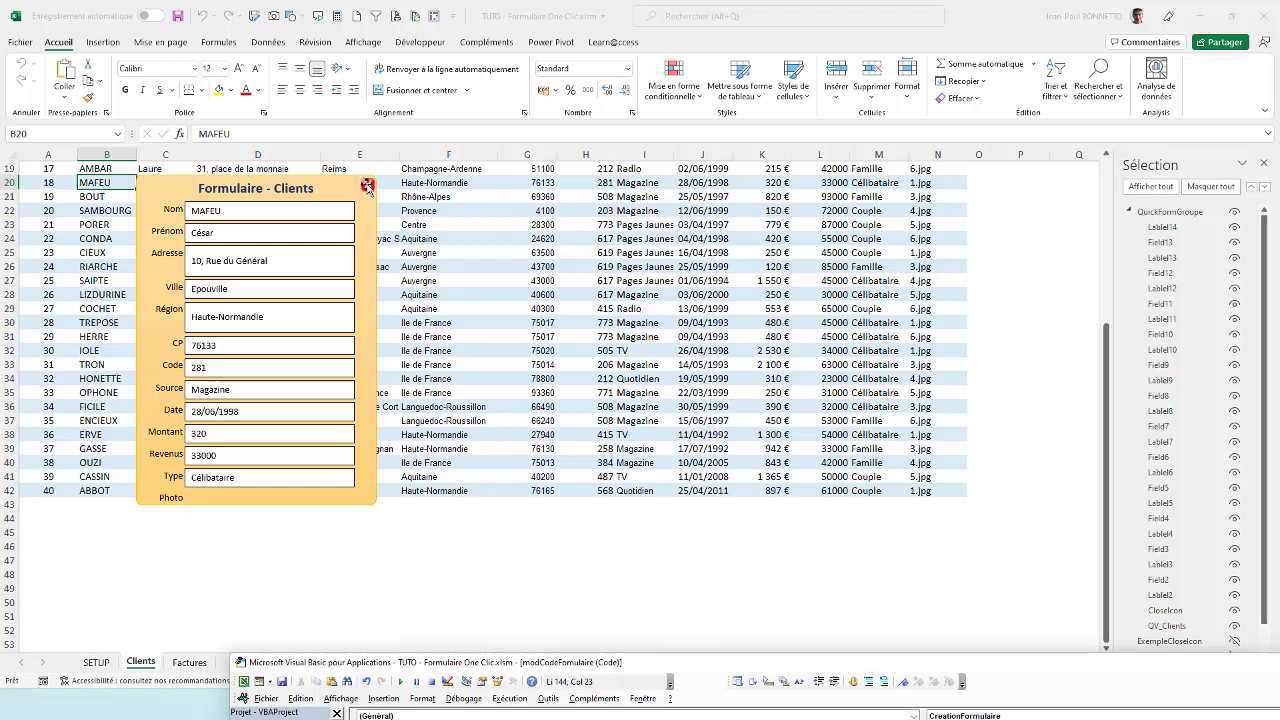
{"action": "left_click", "coordinate": [369, 187]}
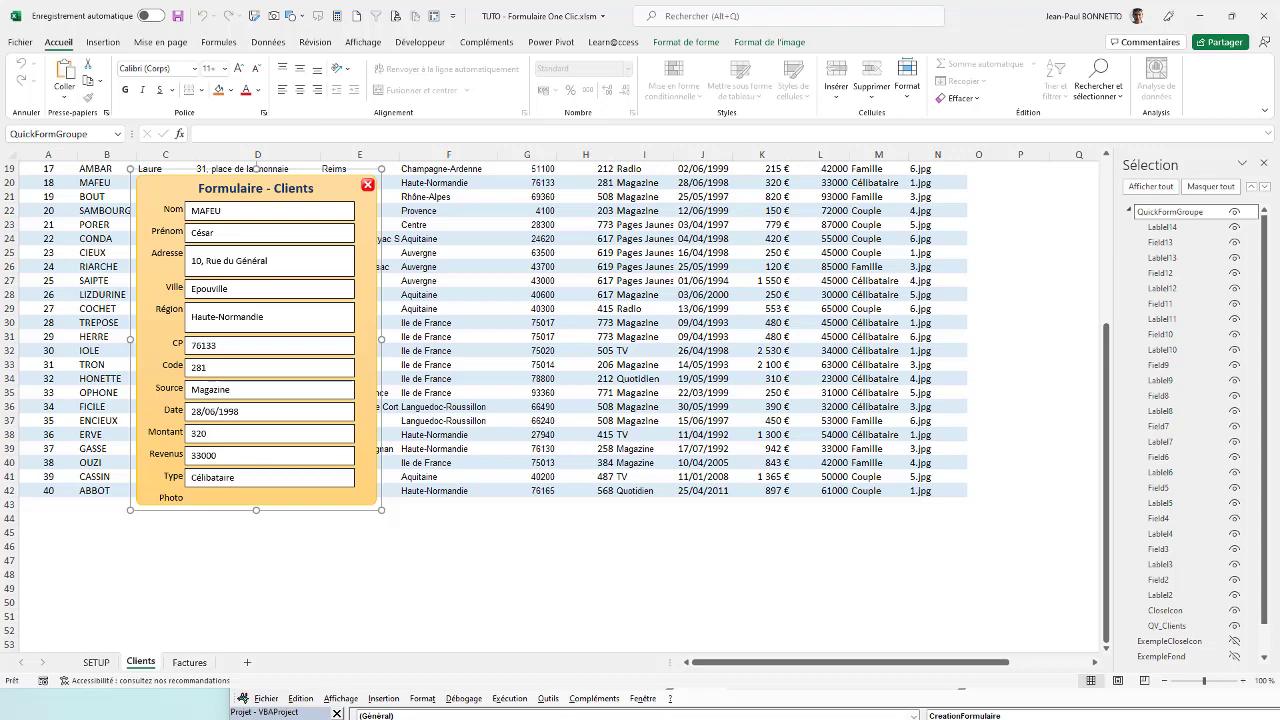
{"action": "left_click", "coordinate": [368, 187]}
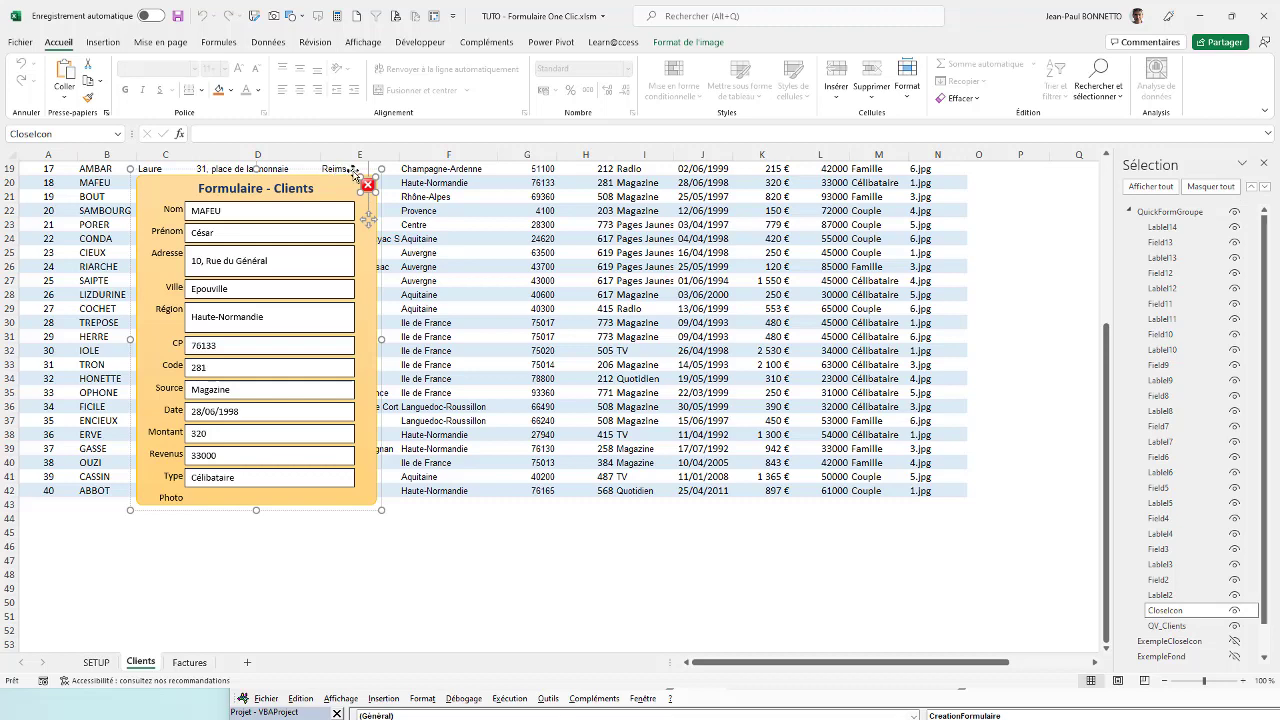
{"action": "left_click", "coordinate": [352, 170]}
{"action": "key", "text": "Delete"}
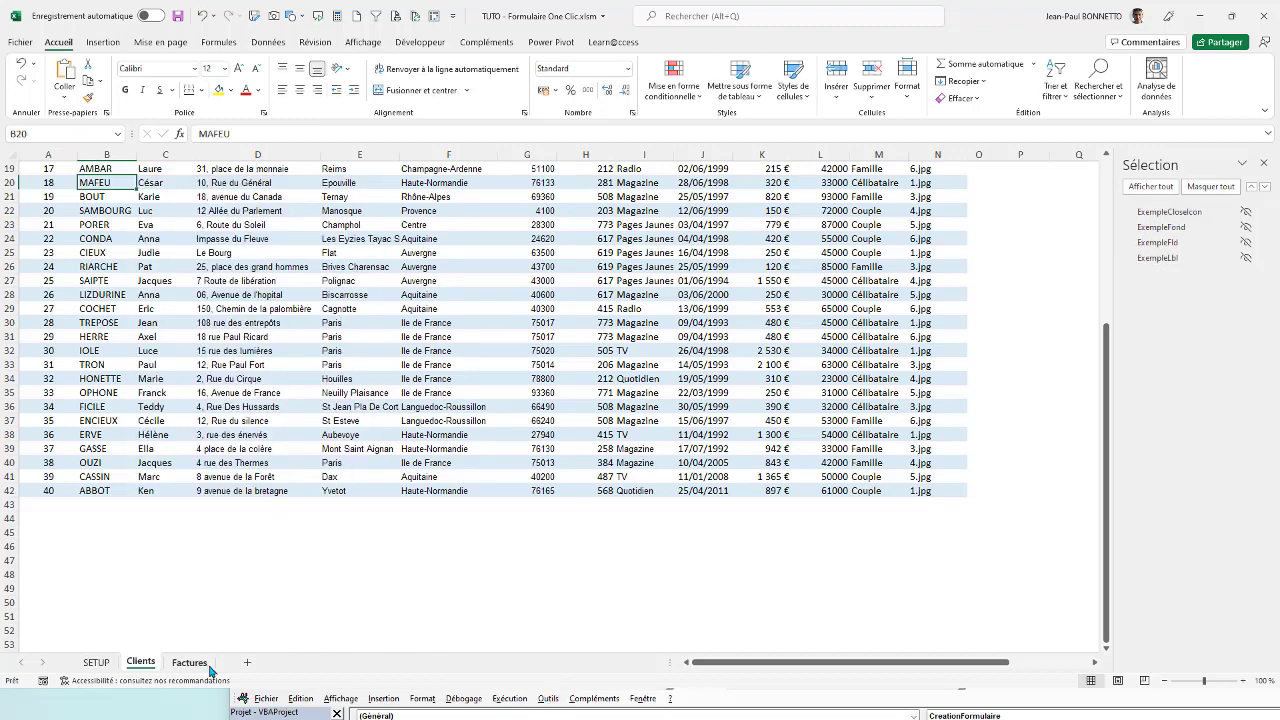
{"action": "left_click", "coordinate": [590, 709]}
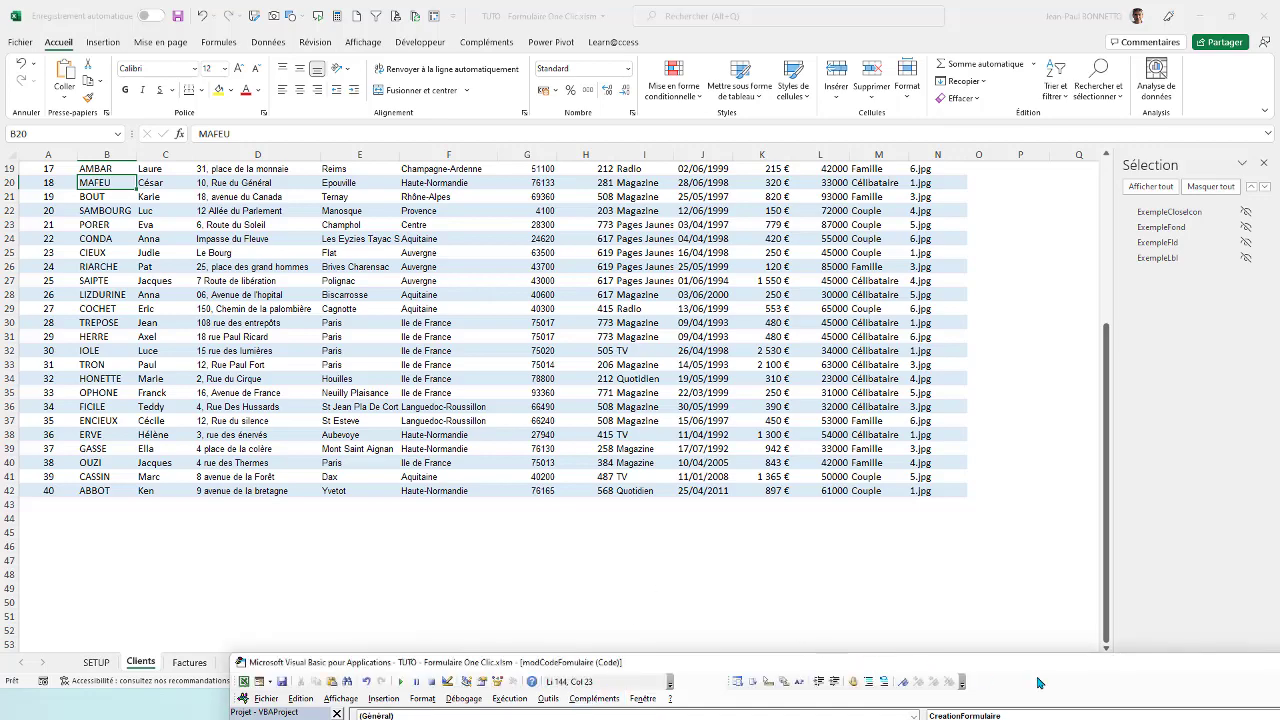
Open the modCodeFormulaire module and place the cursor on the empty line below End Sub.
{"action": "mouse_move", "coordinate": [974, 640]}
{"action": "left_mouse_down"}
{"action": "mouse_move", "coordinate": [764, 538]}
{"action": "mouse_move", "coordinate": [819, 78]}
{"action": "left_mouse_up"}
{"action": "scroll", "coordinate": [334, 381], "scroll_direction": "up", "scroll_amount": 5}
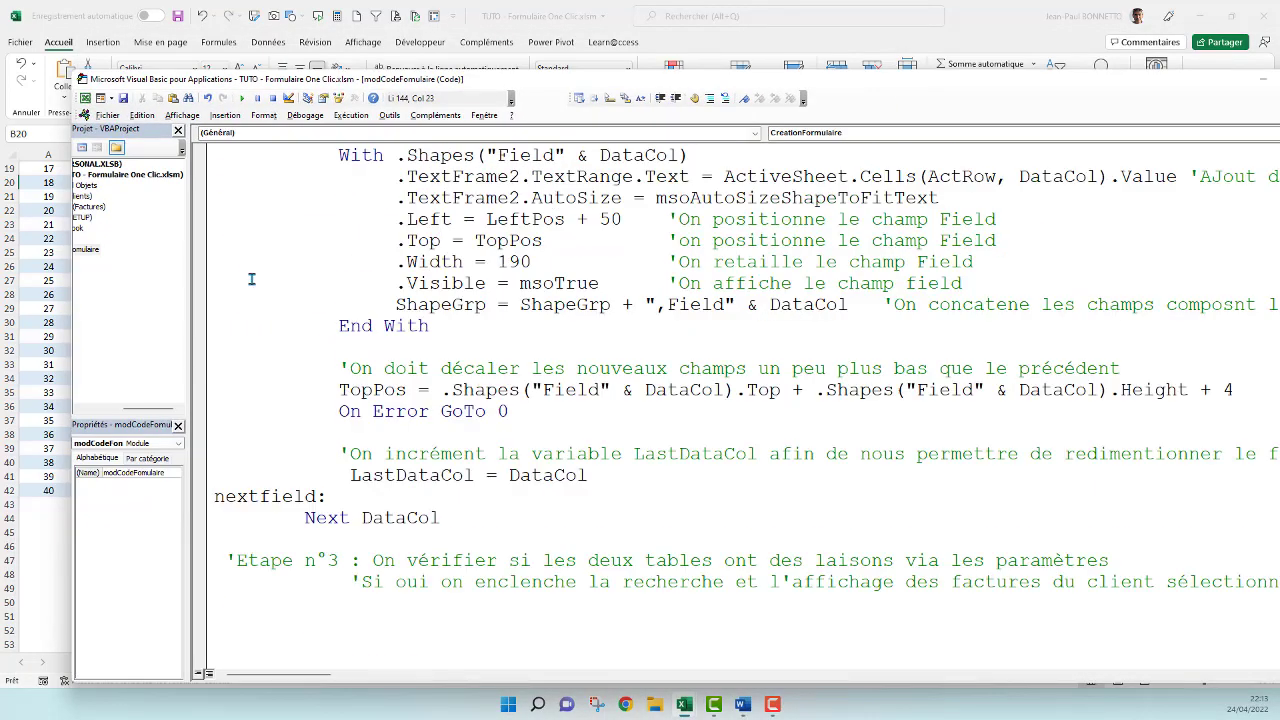
{"action": "left_click_drag", "start_coordinate": [196, 323], "coordinate": [386, 328]}
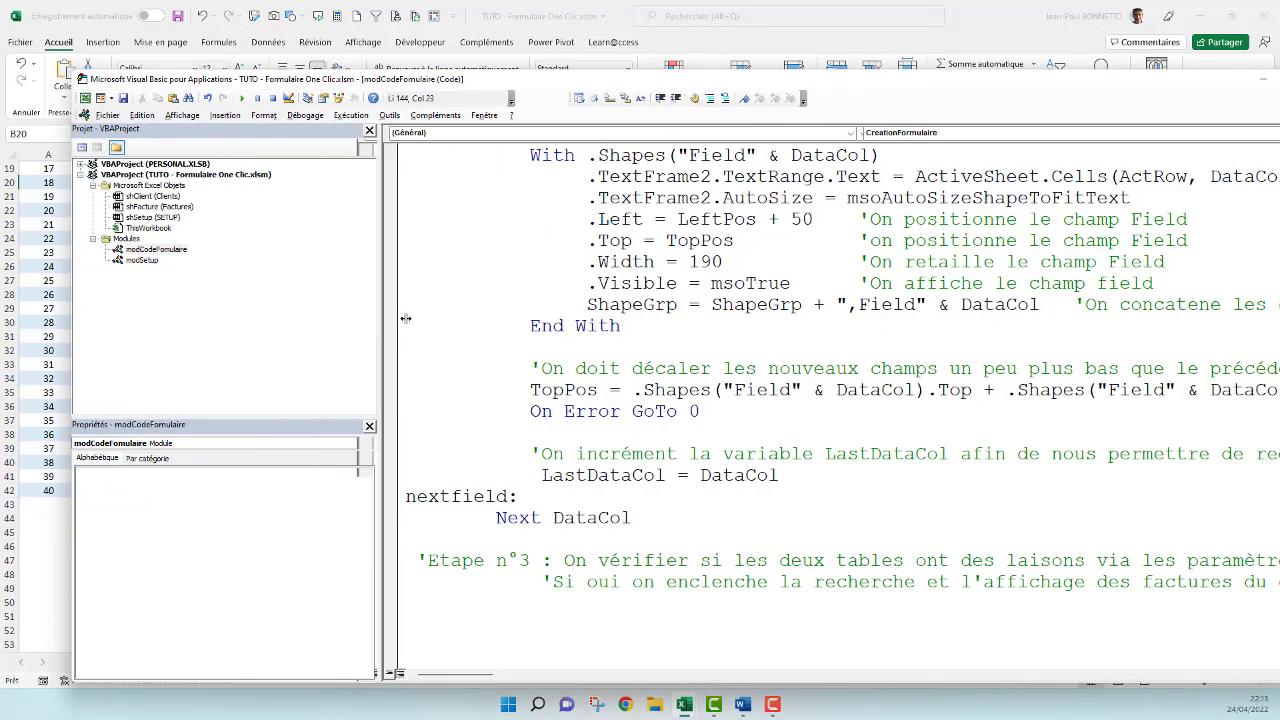
{"action": "left_click", "coordinate": [172, 254]}
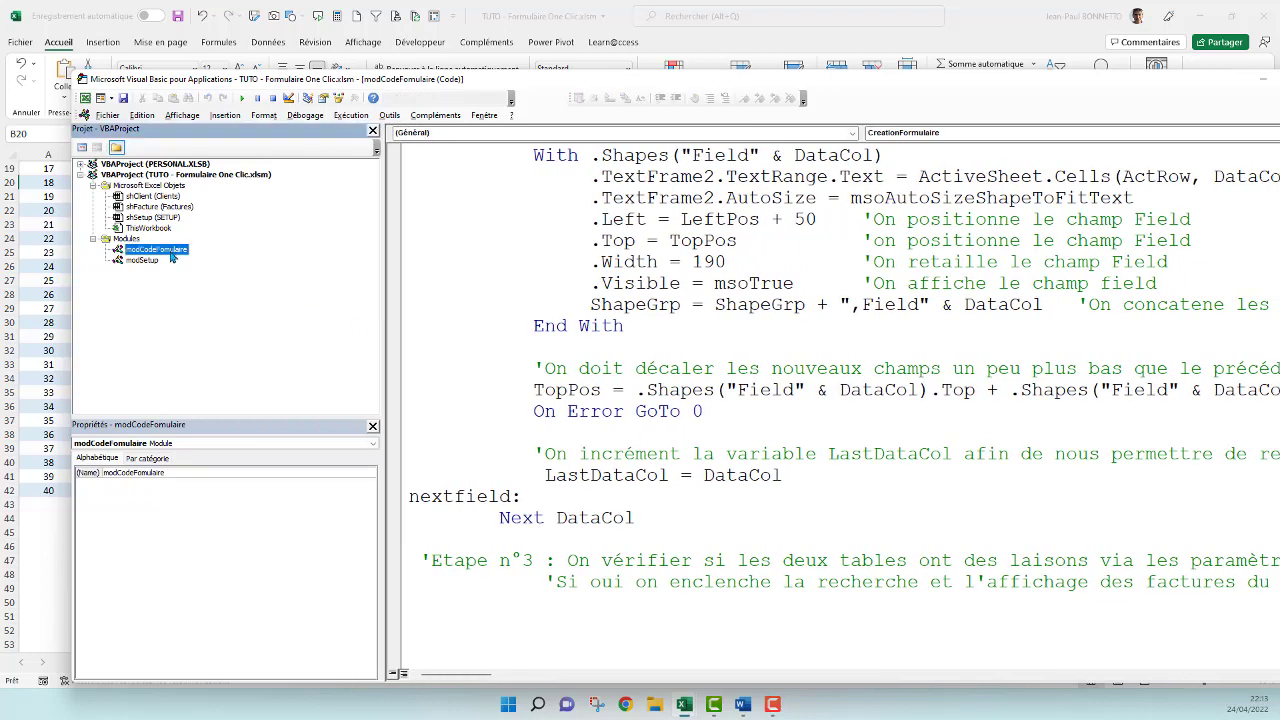
{"action": "double_click", "coordinate": [172, 254]}
{"action": "scroll", "coordinate": [449, 391], "scroll_direction": "down", "scroll_amount": 15}
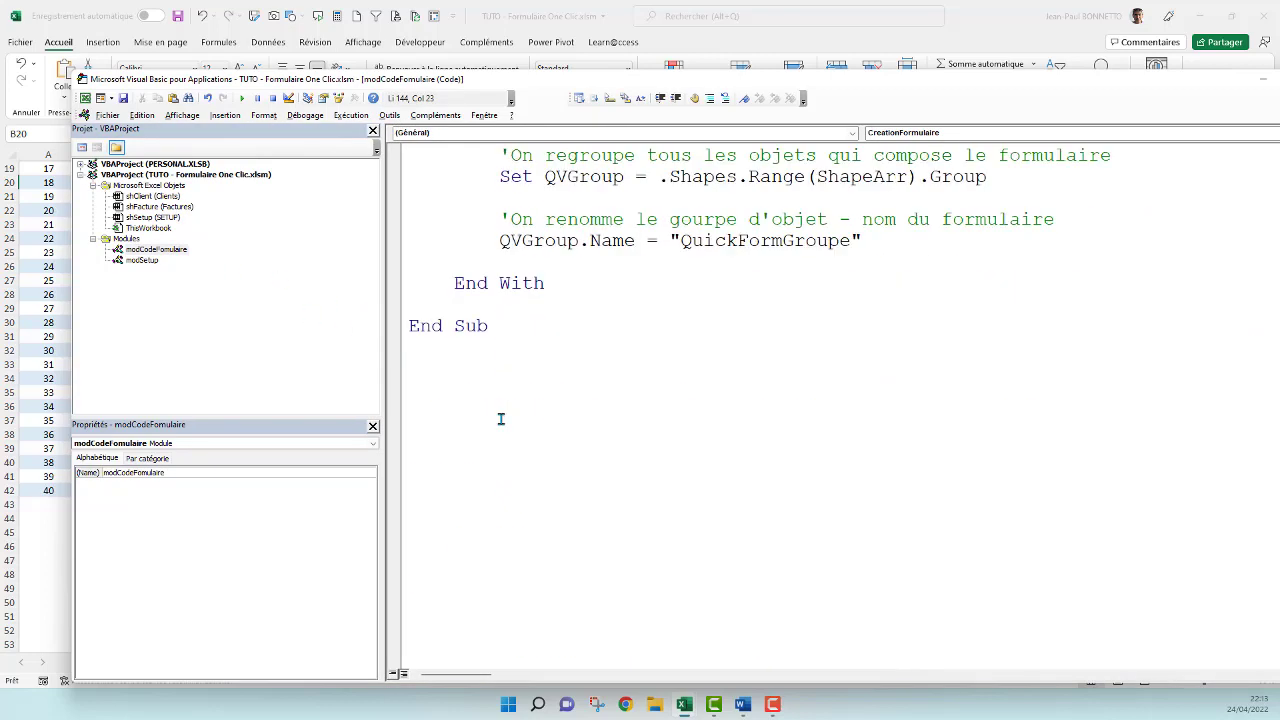
{"action": "left_click", "coordinate": [477, 393]}
Create Sub SupprimeFormulaire with the comment 'ON met une gestion d'erreur'.
{"action": "type", "text": "S"}
{"action": "type", "text": "ub Su"}
{"action": "type", "text": "pprimeForm"}
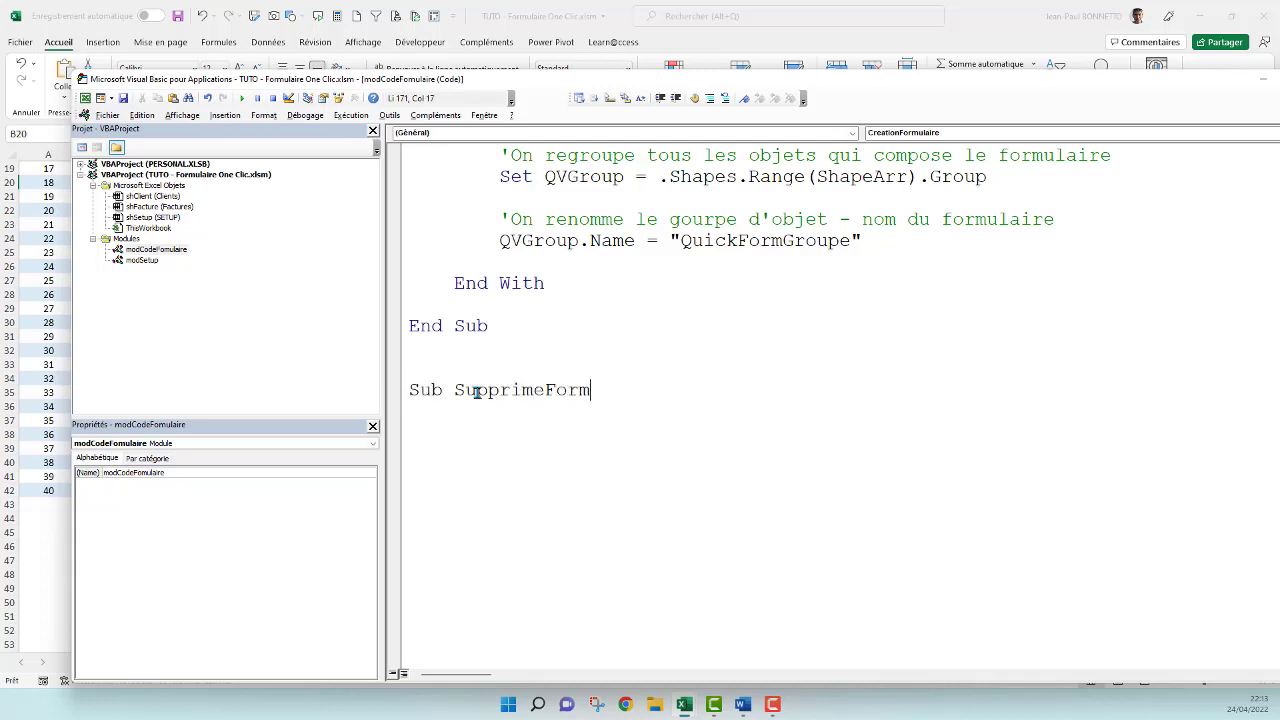
{"action": "type", "text": "ulaire"}
{"action": "key", "text": "Return"}
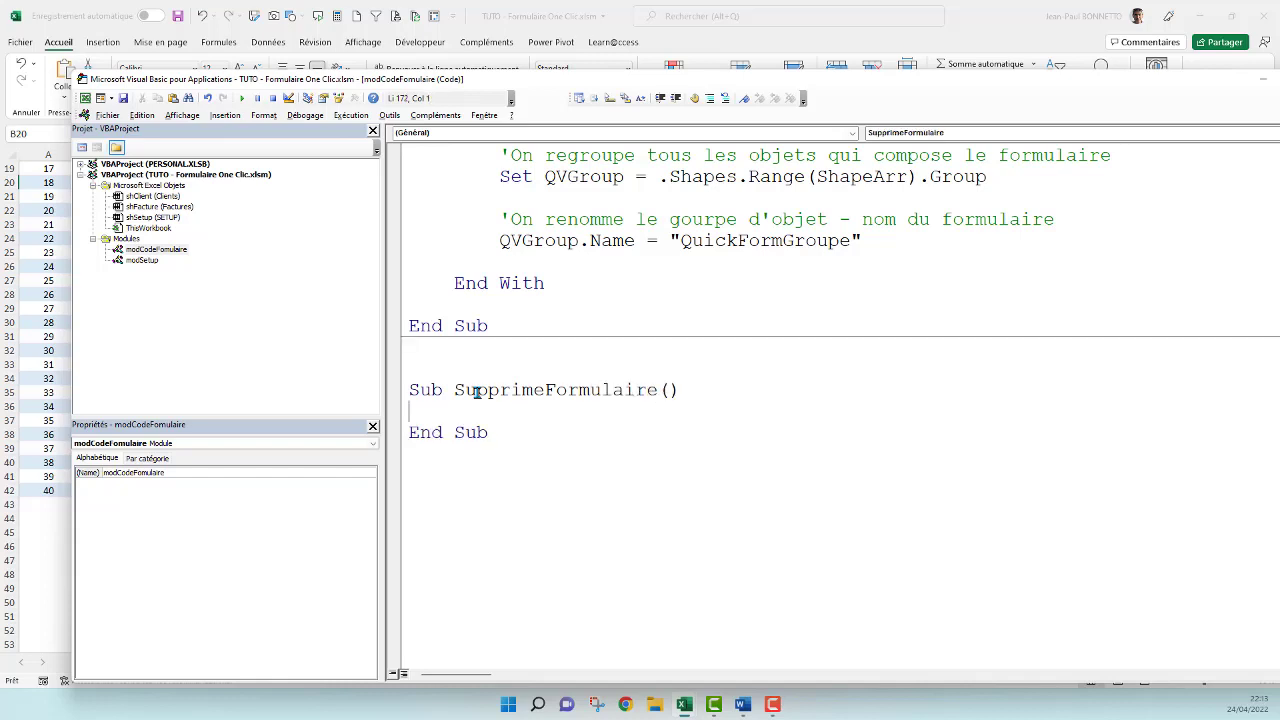
{"action": "key", "text": "Return"}
{"action": "key", "text": "Return"}
{"action": "key", "text": "Return"}
{"action": "left_click", "coordinate": [440, 415]}
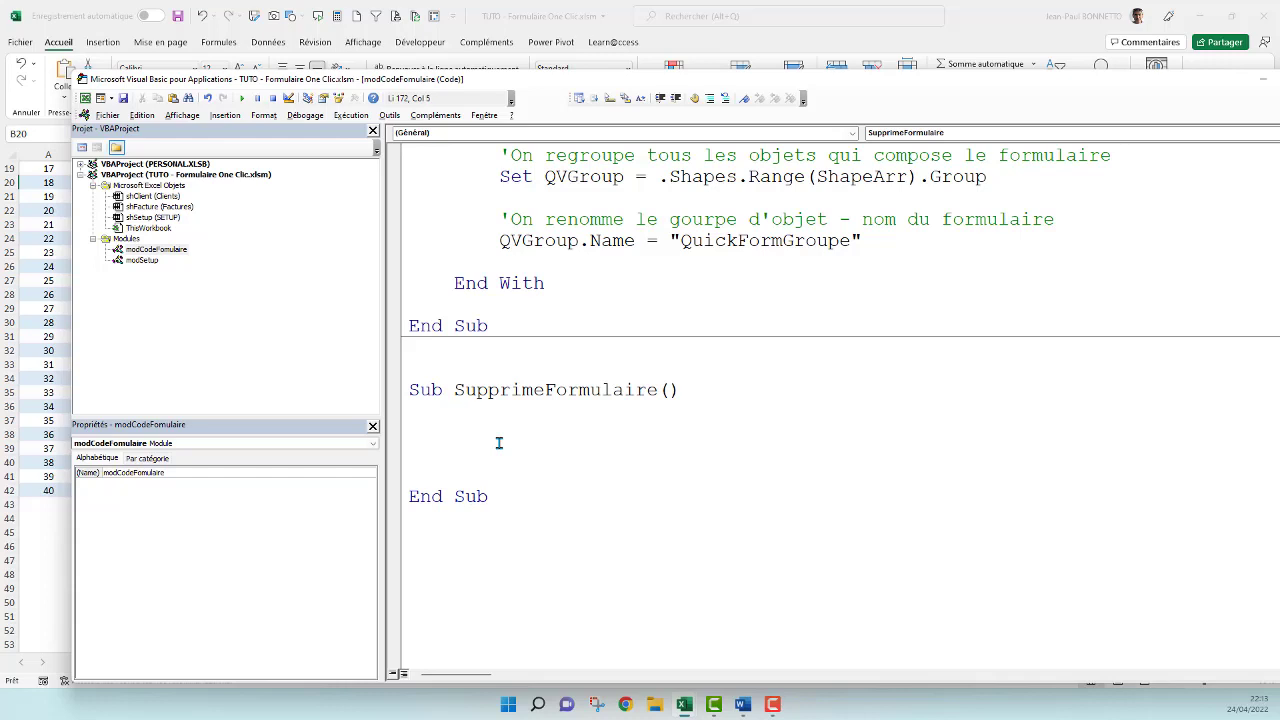
{"action": "key", "text": "Return"}
{"action": "type", "text": "'"}
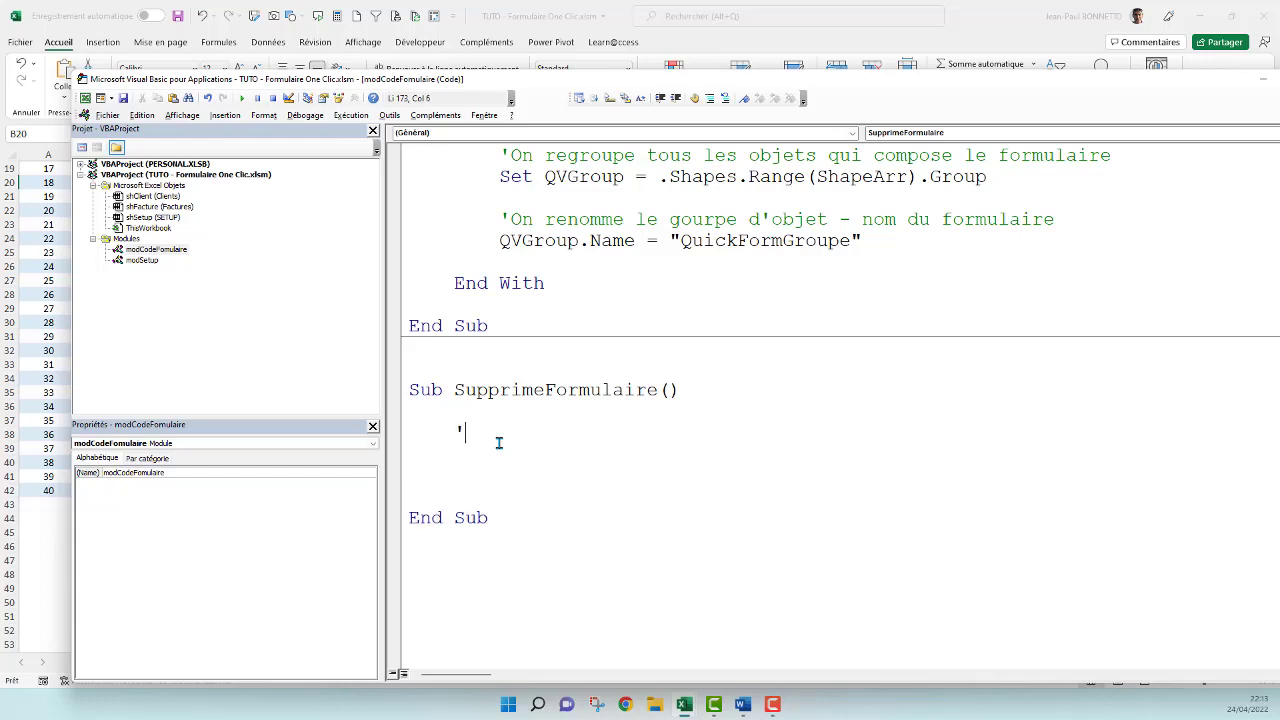
{"action": "type", "text": "ON met "}
{"action": "type", "text": "une ges"}
{"action": "type", "text": "tion d'err"}
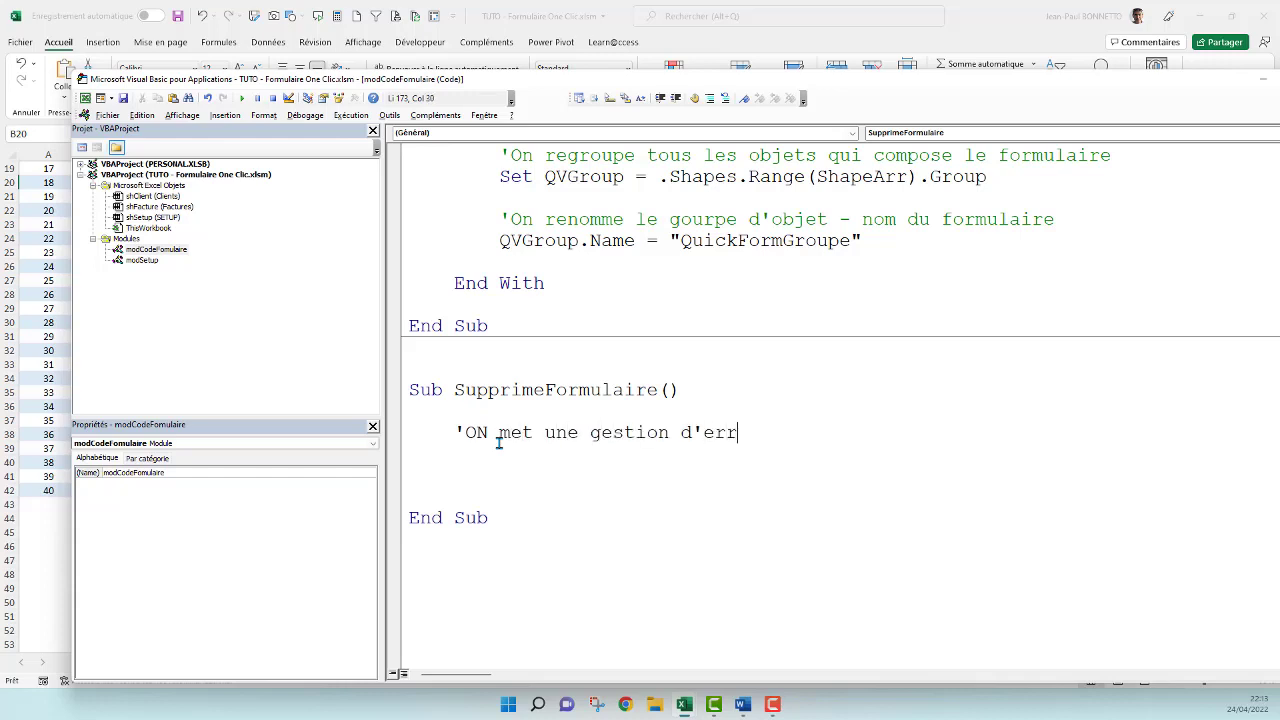
{"action": "type", "text": "eur"}
{"action": "key", "text": "Return"}
{"action": "type", "text": "O"}
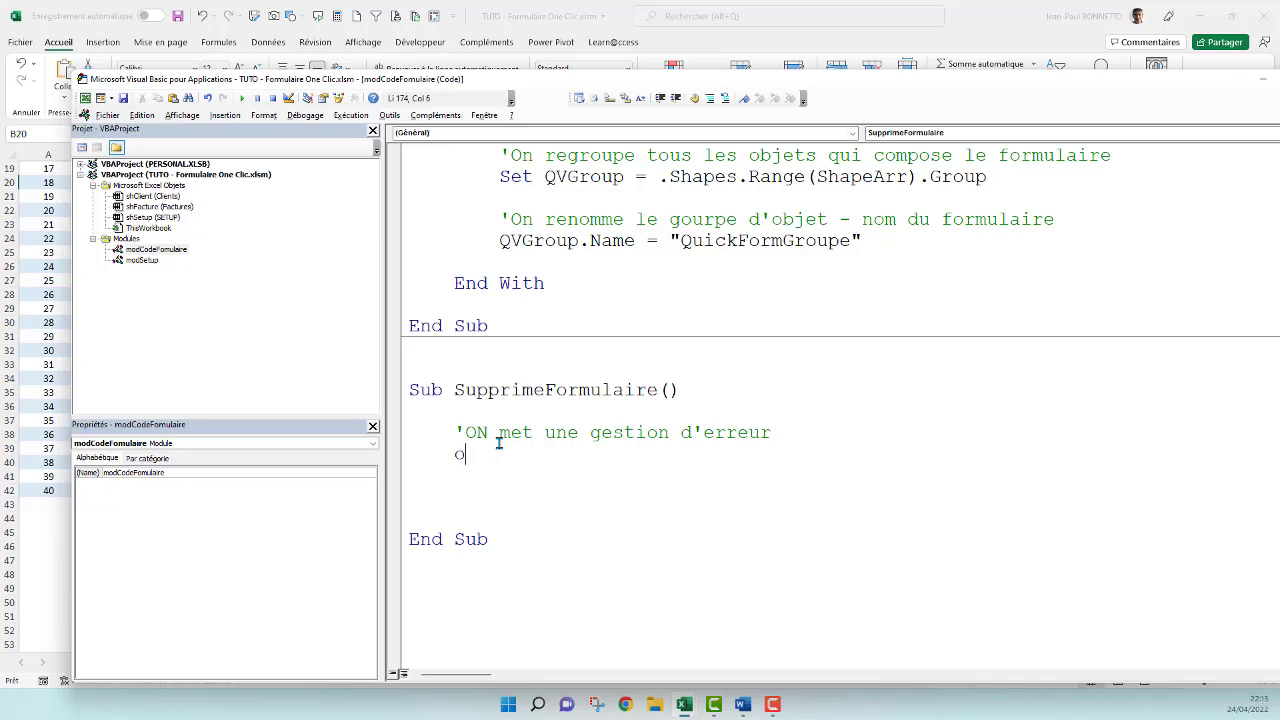
Add On Error Resume Next followed by a comment about deleting the grouped form.
{"action": "type", "text": "n error got"}
{"action": "type", "text": "o"}
{"action": "key", "text": "BackSpace"}
{"action": "key", "text": "BackSpace"}
{"action": "key", "text": "BackSpace"}
{"action": "key", "text": "BackSpace"}
{"action": "key", "text": "BackSpace"}
{"action": "type", "text": "resume "}
{"action": "type", "text": "next"}
{"action": "key", "text": "Return"}
{"action": "type", "text": "'"}
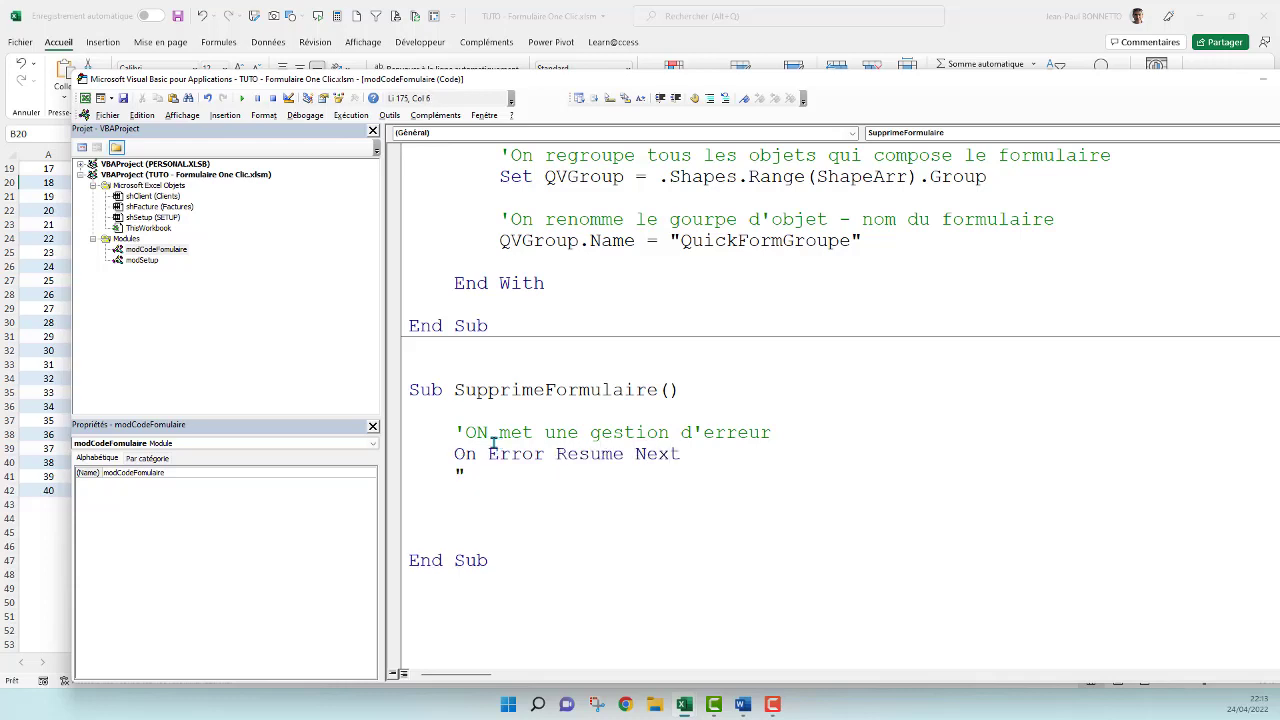
{"action": "type", "text": "On su"}
{"action": "type", "text": "pper"}
{"action": "key", "text": "BackSpace"}
{"action": "type", "text": "rime me"}
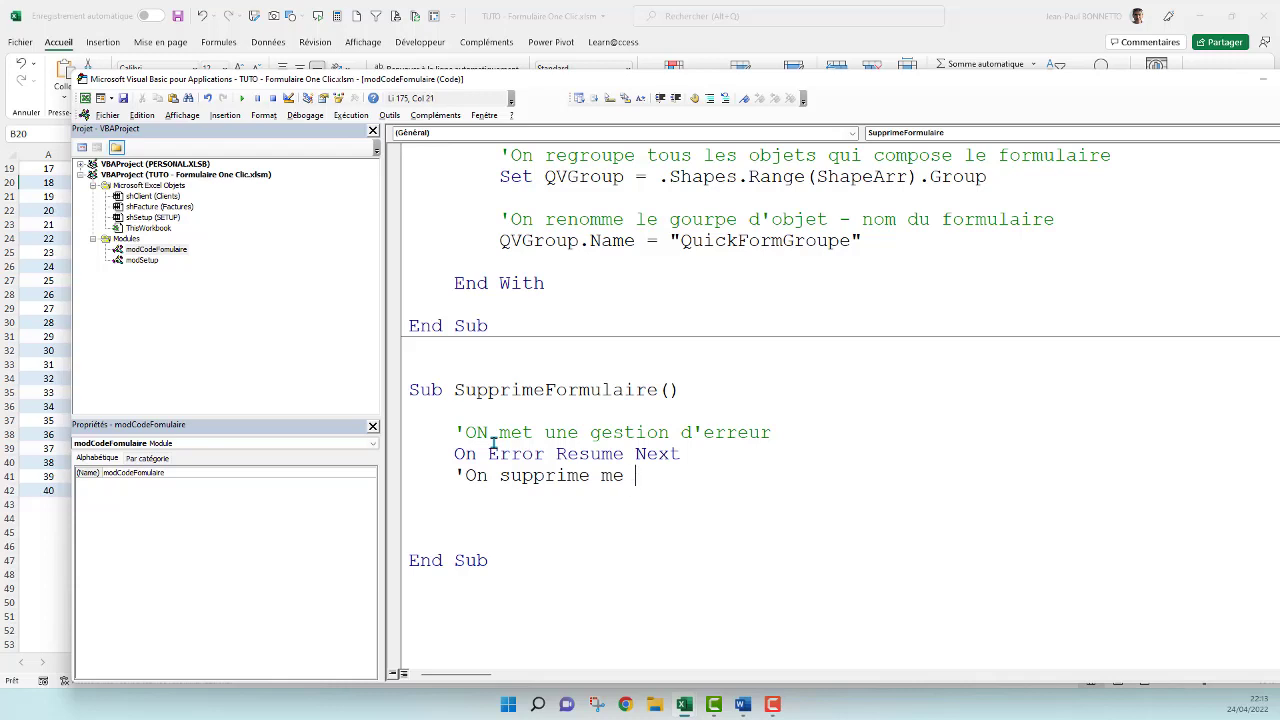
{"action": "key", "text": "BackSpace"}
{"action": "key", "text": "BackSpace"}
{"action": "key", "text": "BackSpace"}
{"action": "type", "text": "le form"}
{"action": "key", "text": "BackSpace"}
{"action": "key", "text": "BackSpace"}
{"action": "key", "text": "BackSpace"}
{"action": "key", "text": "BackSpace"}
{"action": "type", "text": "s"}
{"action": "type", "text": "upprime "}
{"action": "type", "text": "le form"}
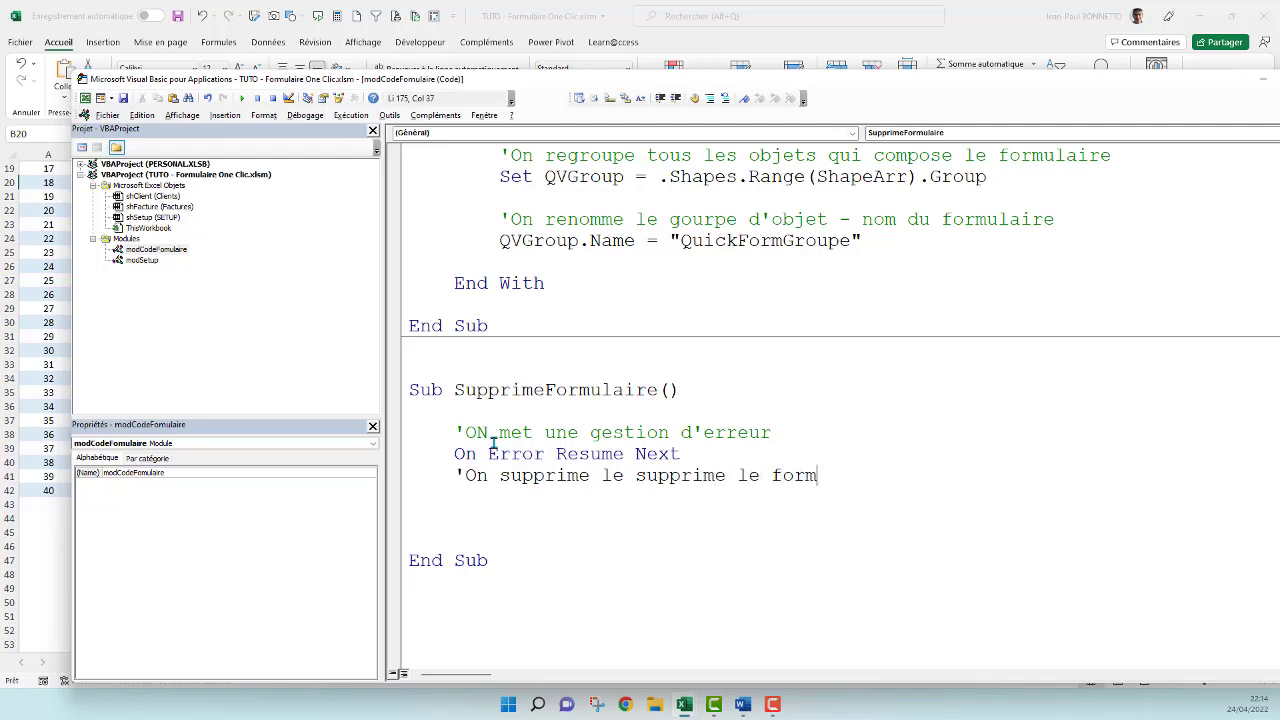
{"action": "type", "text": "ulaire g"}
{"action": "type", "text": "roup"}
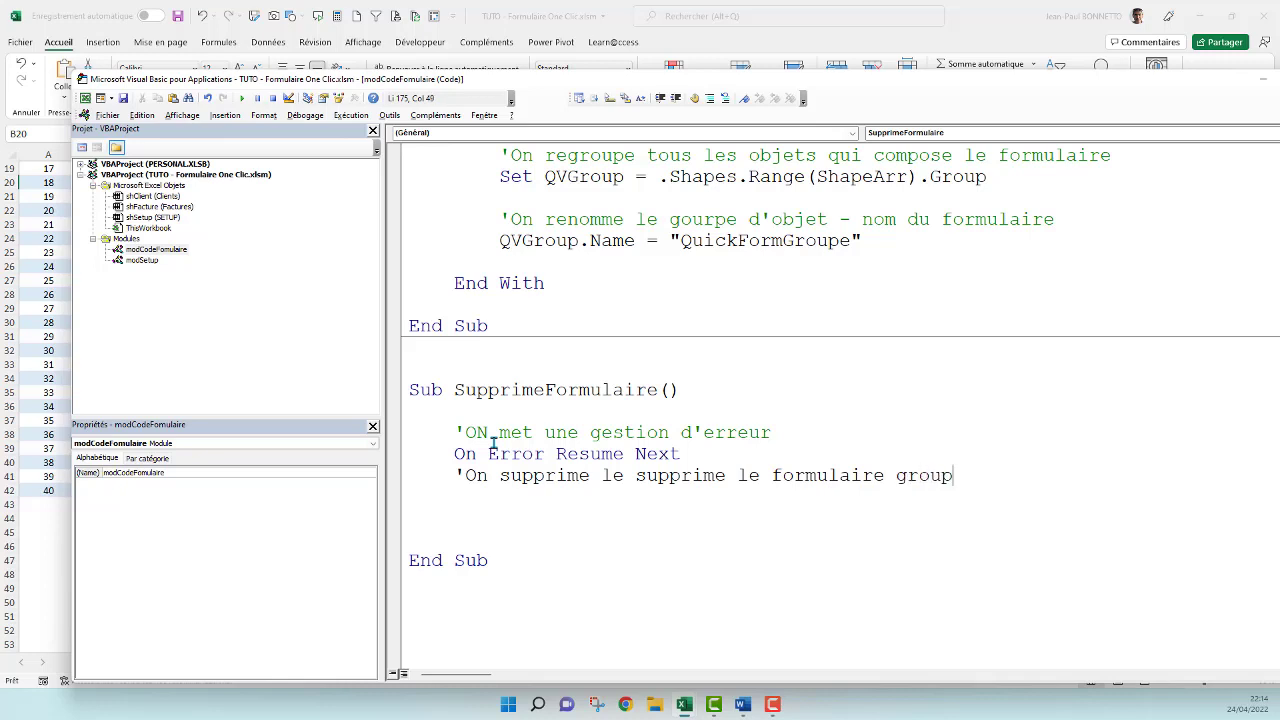
{"action": "type", "text": "e"}
{"action": "key", "text": "Return"}
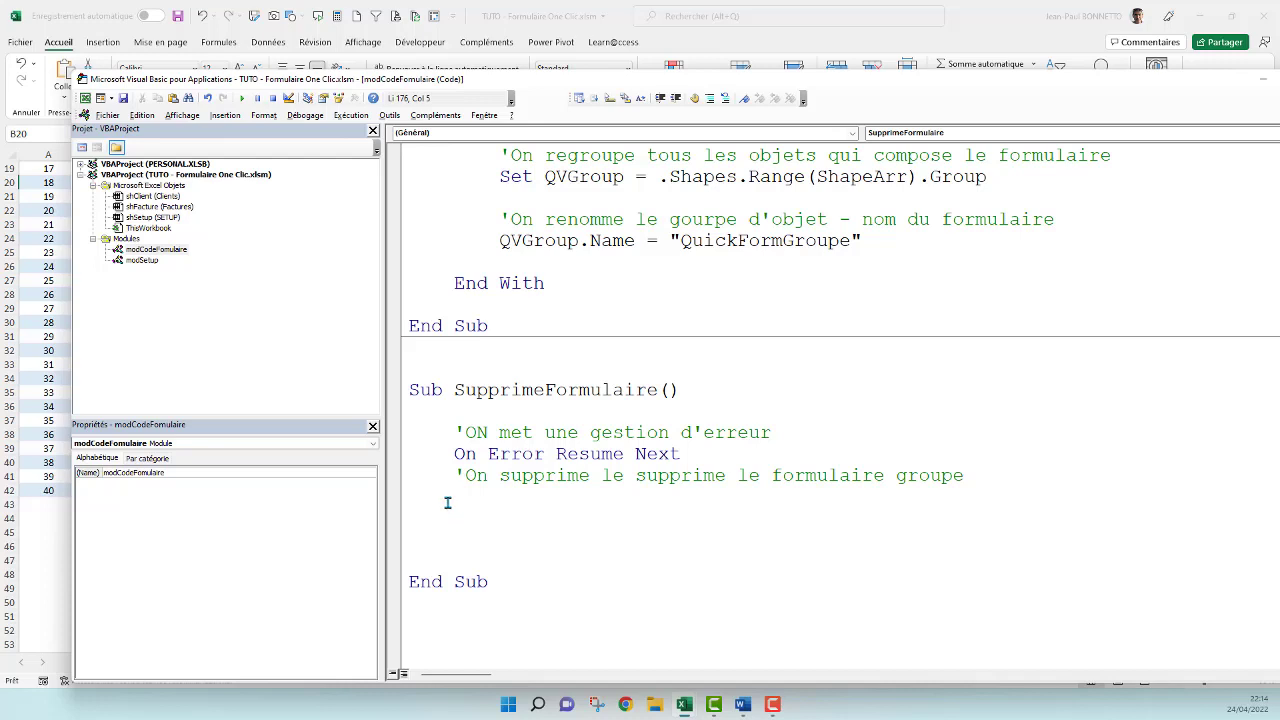
Write ActiveSheet.Shapes("QuickFormGroupe").Delete, pasting the group name copied from elsewhere.
{"action": "type", "text": "Ac"}
{"action": "type", "text": "tives"}
{"action": "type", "text": "hee"}
{"action": "key", "text": "BackSpace"}
{"action": "key", "text": "BackSpace"}
{"action": "key", "text": "BackSpace"}
{"action": "key", "text": "BackSpace"}
{"action": "type", "text": "sh"}
{"action": "type", "text": "eet.S"}
{"action": "type", "text": "hape"}
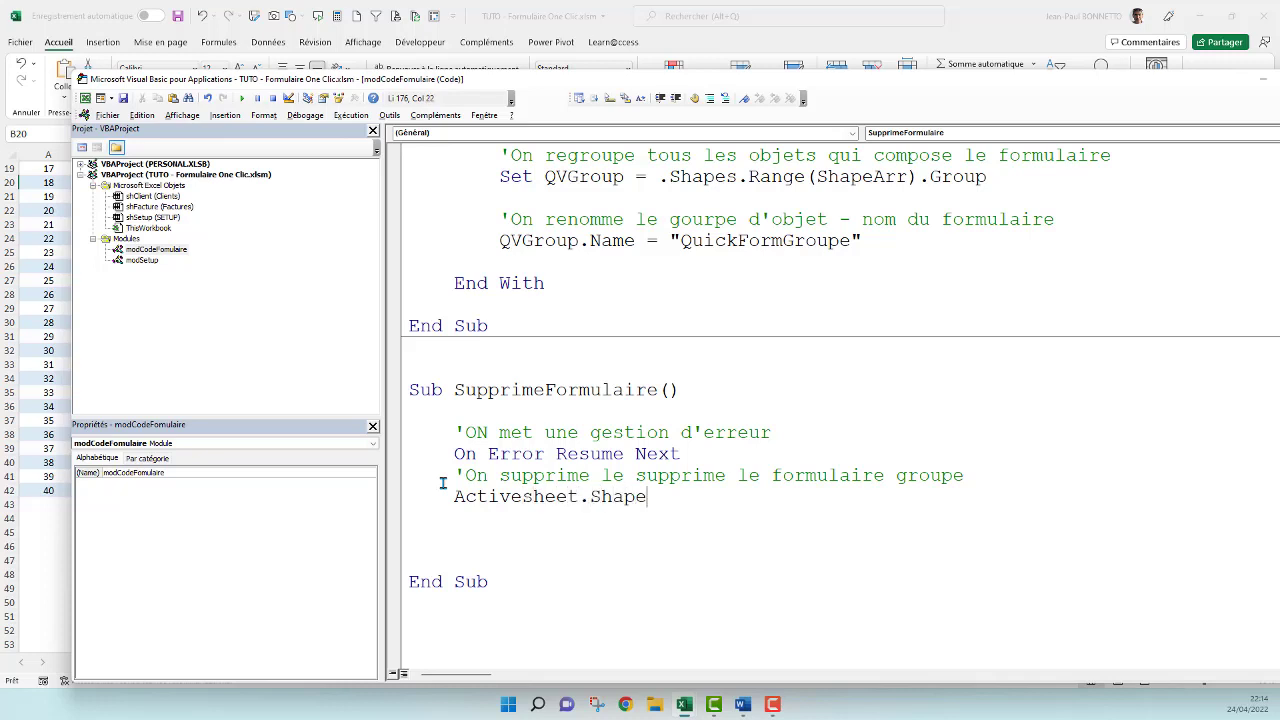
{"action": "type", "text": "s(\""}
{"action": "left_click", "coordinate": [615, 405]}
{"action": "left_click", "coordinate": [632, 404]}
{"action": "left_click_drag", "start_coordinate": [681, 240], "coordinate": [867, 238]}
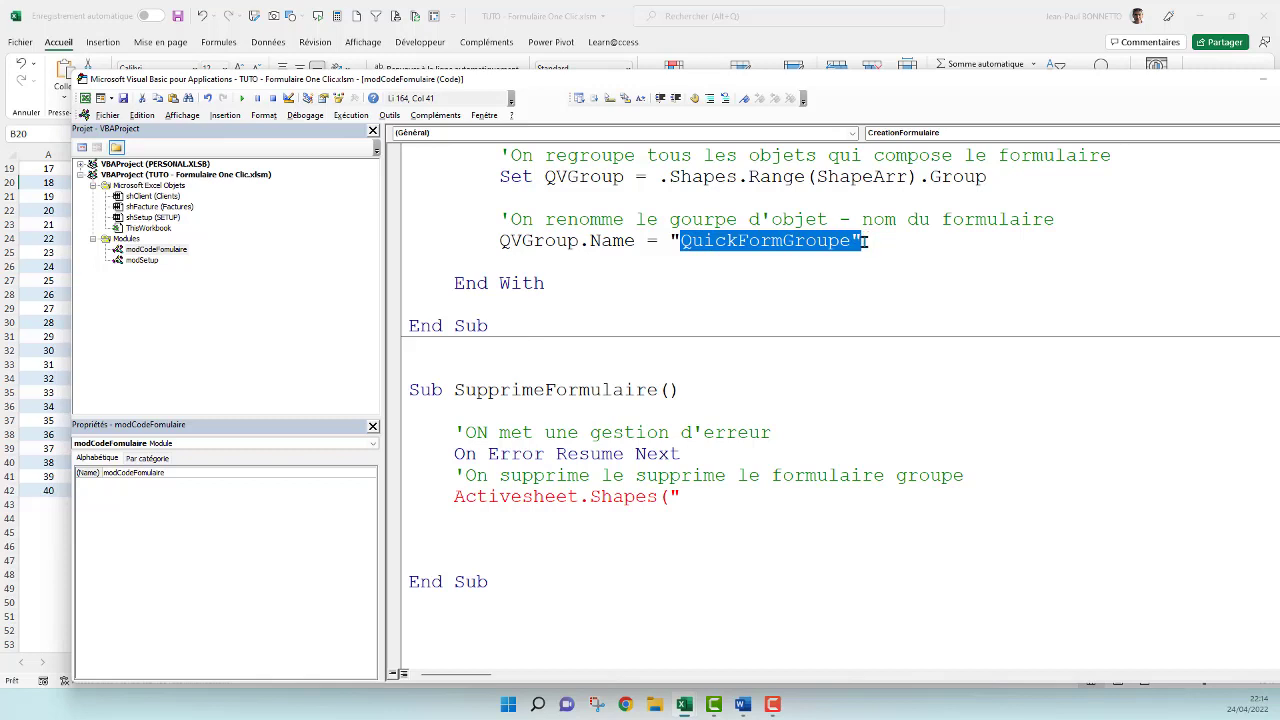
{"action": "left_click", "coordinate": [700, 497]}
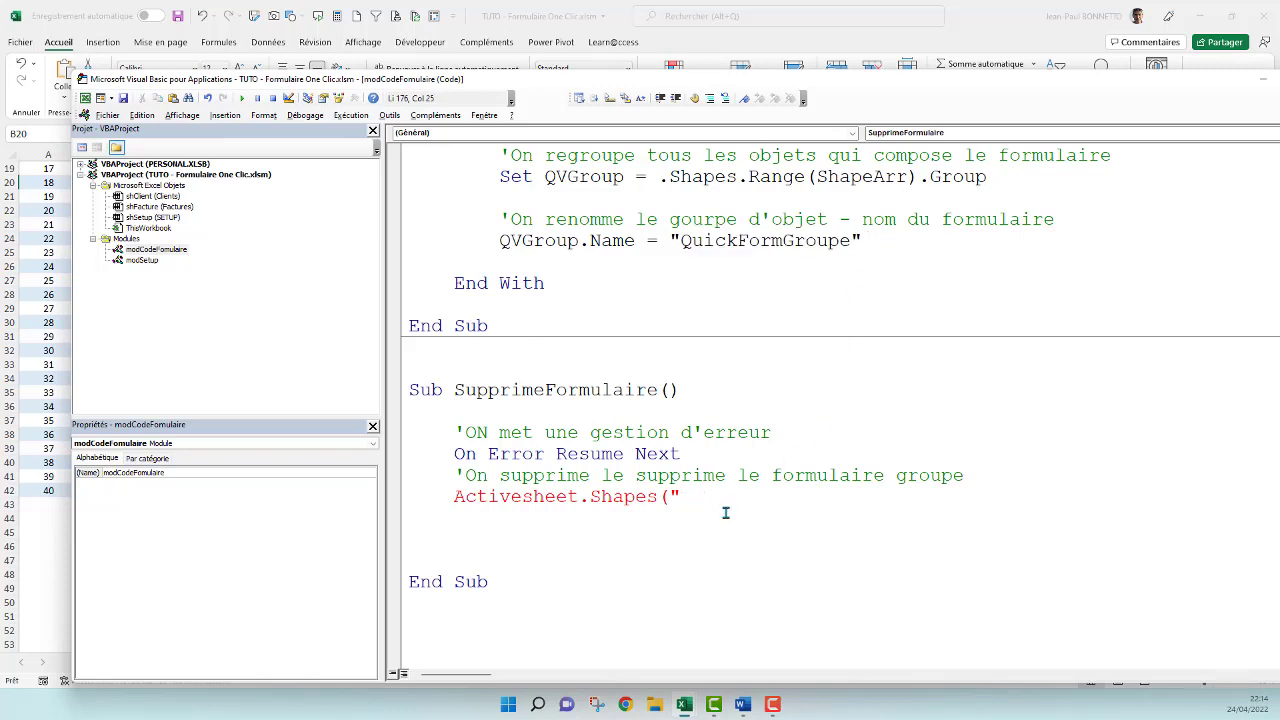
{"action": "type", "text": "QuickFormGroupe\""}
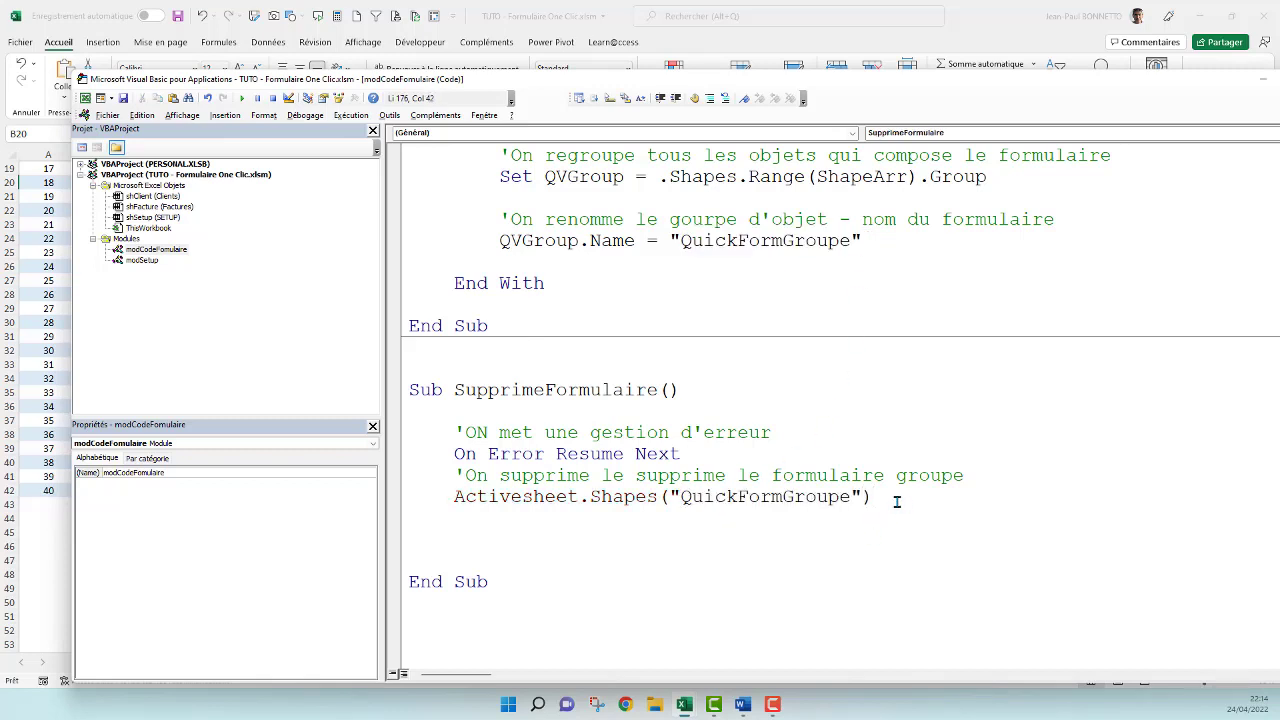
{"action": "type", "text": ".del"}
{"action": "type", "text": "te"}
{"action": "key", "text": "BackSpace"}
{"action": "key", "text": "BackSpace"}
{"action": "type", "text": "ete"}
{"action": "key", "text": "Return"}
{"action": "type", "text": "'"}
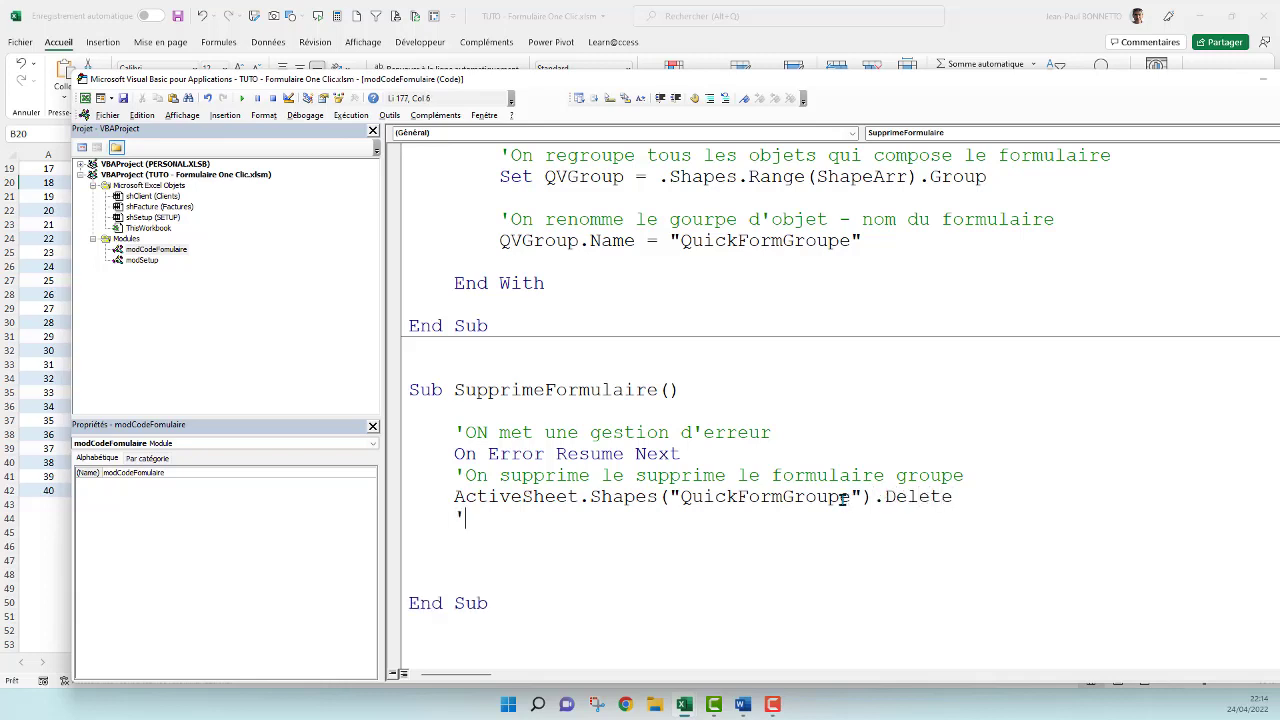
Add a comment about deactivating error handling, then On Error GoTo 0 before End Sub.
{"action": "type", "text": "On re"}
{"action": "key", "text": "BackSpace"}
{"action": "key", "text": "BackSpace"}
{"action": "type", "text": "d"}
{"action": "type", "text": "ésactive l"}
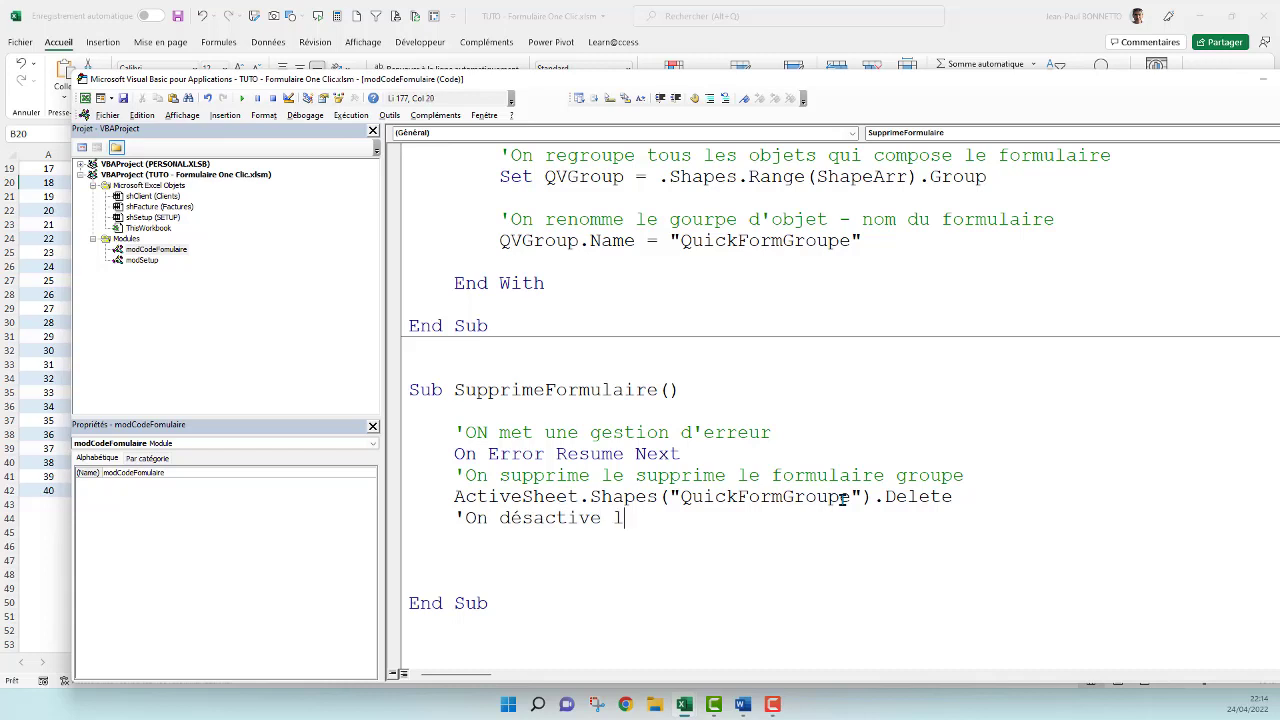
{"action": "type", "text": "a feui"}
{"action": "key", "text": "BackSpace"}
{"action": "key", "text": "BackSpace"}
{"action": "key", "text": "BackSpace"}
{"action": "key", "text": "BackSpace"}
{"action": "type", "text": "gestio nd"}
{"action": "type", "text": "es err"}
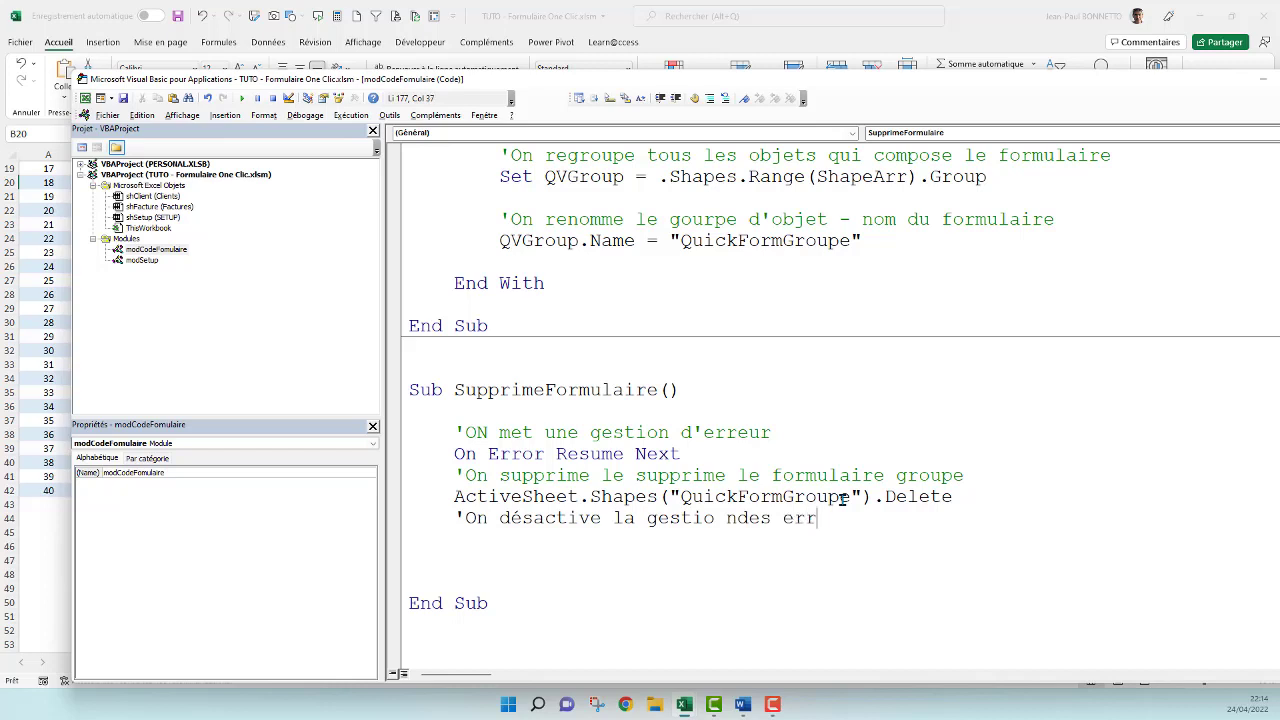
{"action": "type", "text": "eurs"}
{"action": "key", "text": "Return"}
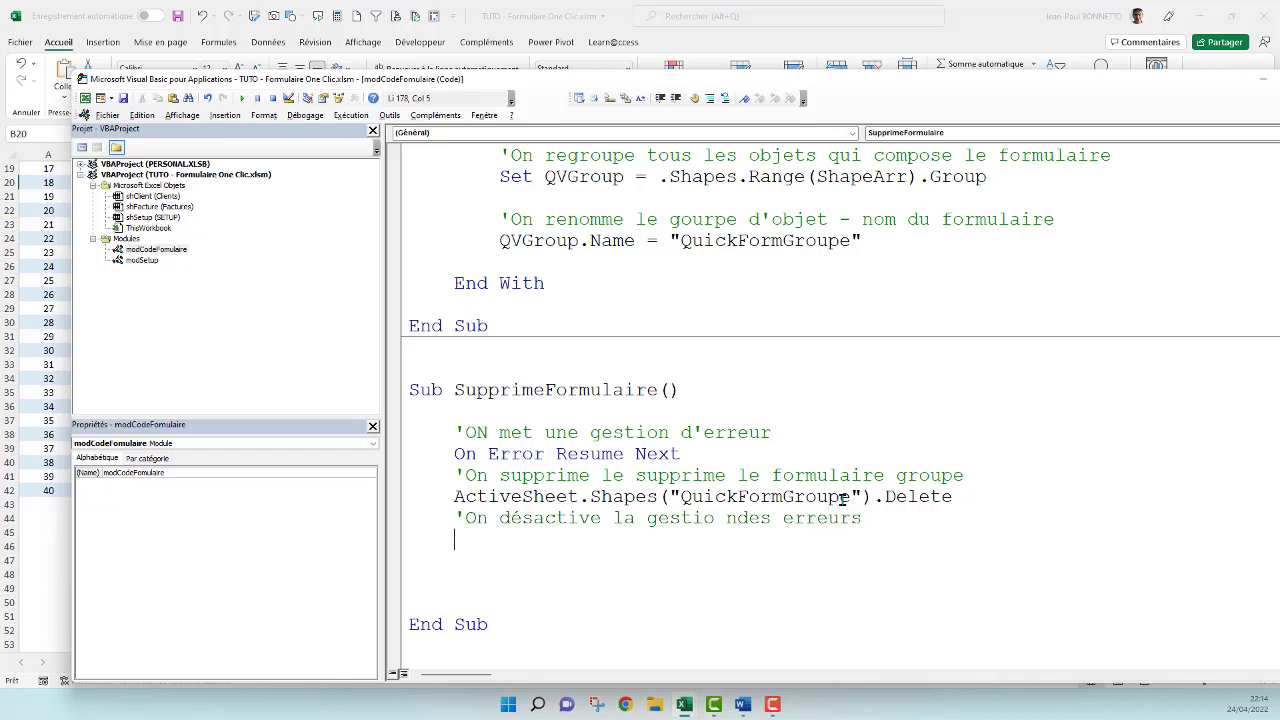
{"action": "left_click", "coordinate": [731, 518]}
{"action": "key", "text": "BackSpace"}
{"action": "key", "text": "BackSpace"}
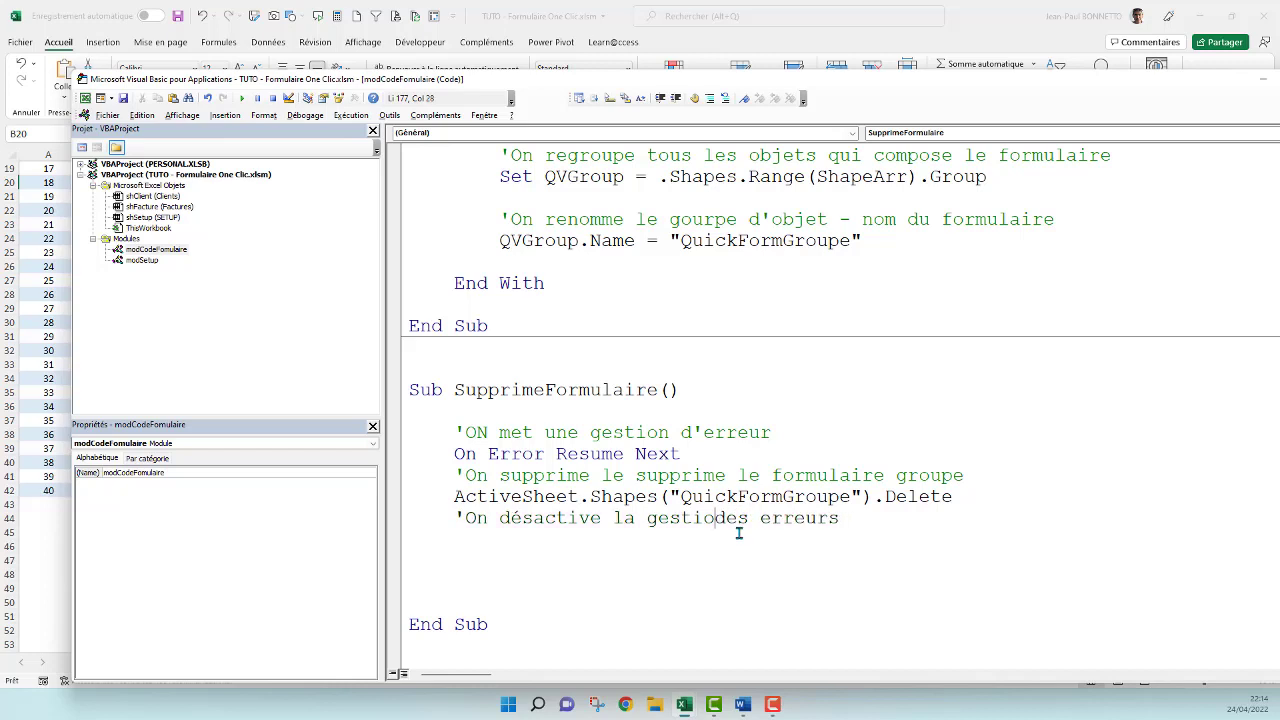
{"action": "type", "text": "n"}
{"action": "left_click", "coordinate": [461, 540]}
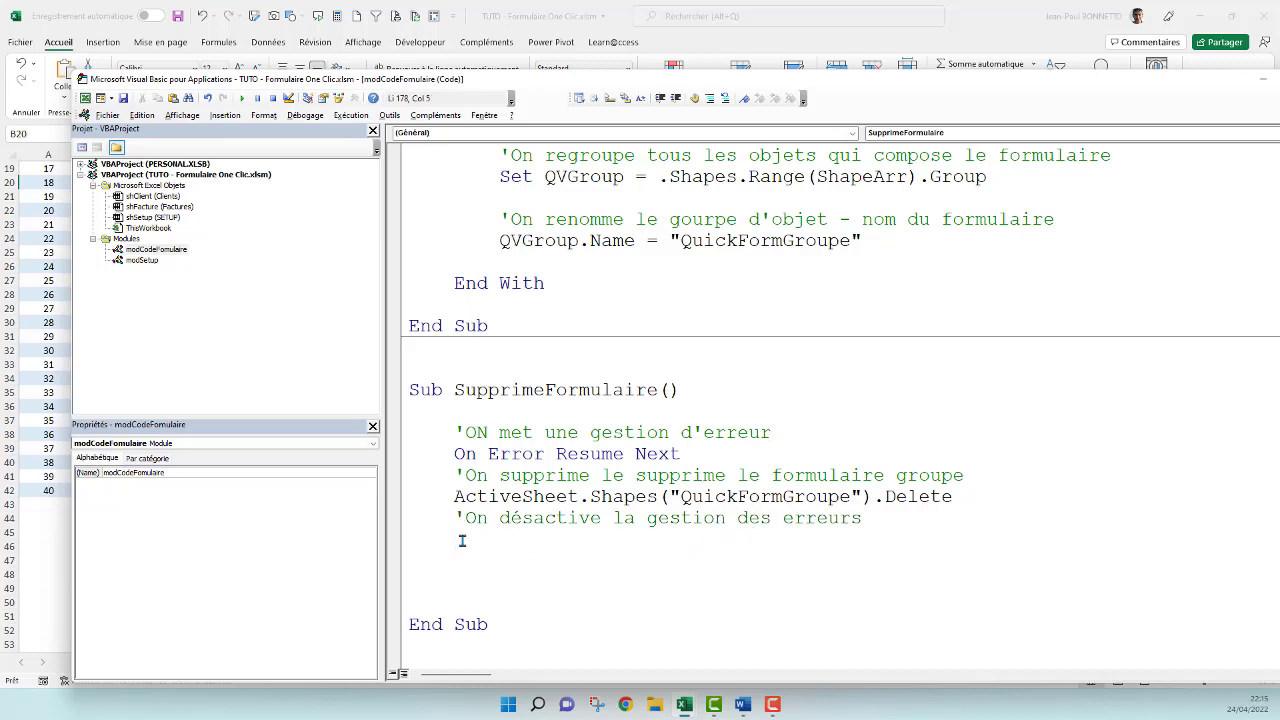
{"action": "type", "text": "On error "}
{"action": "type", "text": "goto 0"}
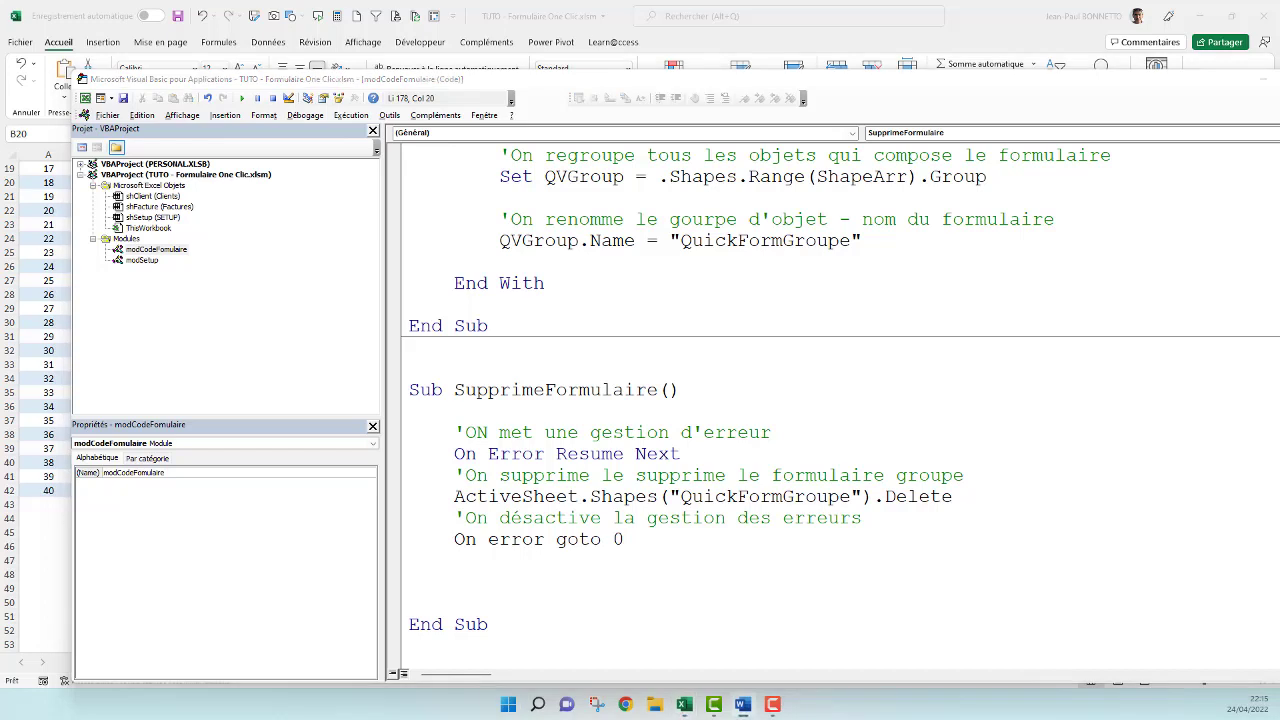
{"action": "left_click", "coordinate": [459, 594]}
{"action": "key", "text": "BackSpace"}
{"action": "key", "text": "BackSpace"}
{"action": "key", "text": "BackSpace"}
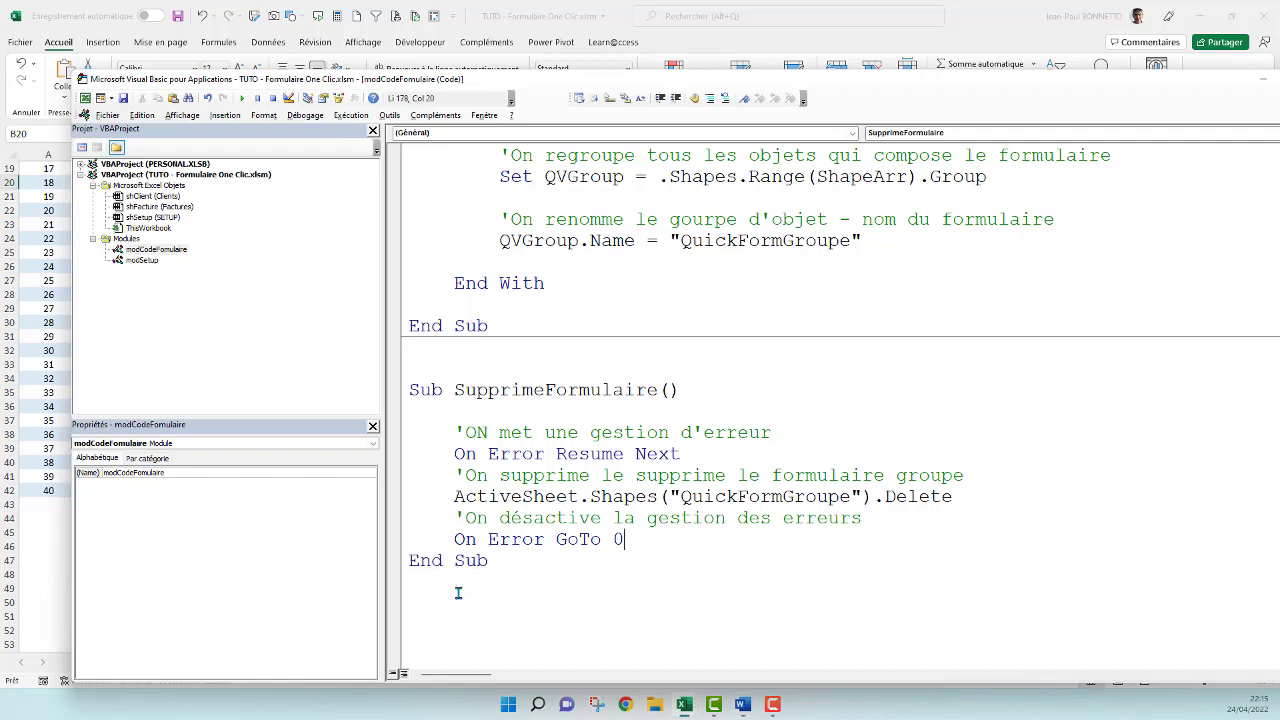
{"action": "key", "text": "Return"}
{"action": "left_click", "coordinate": [591, 496]}
Assign the SupprimeFormulaire macro, listed from Ce classeur, to the red close icon on Clients.
{"action": "left_click_drag", "start_coordinate": [865, 85], "coordinate": [798, 375]}
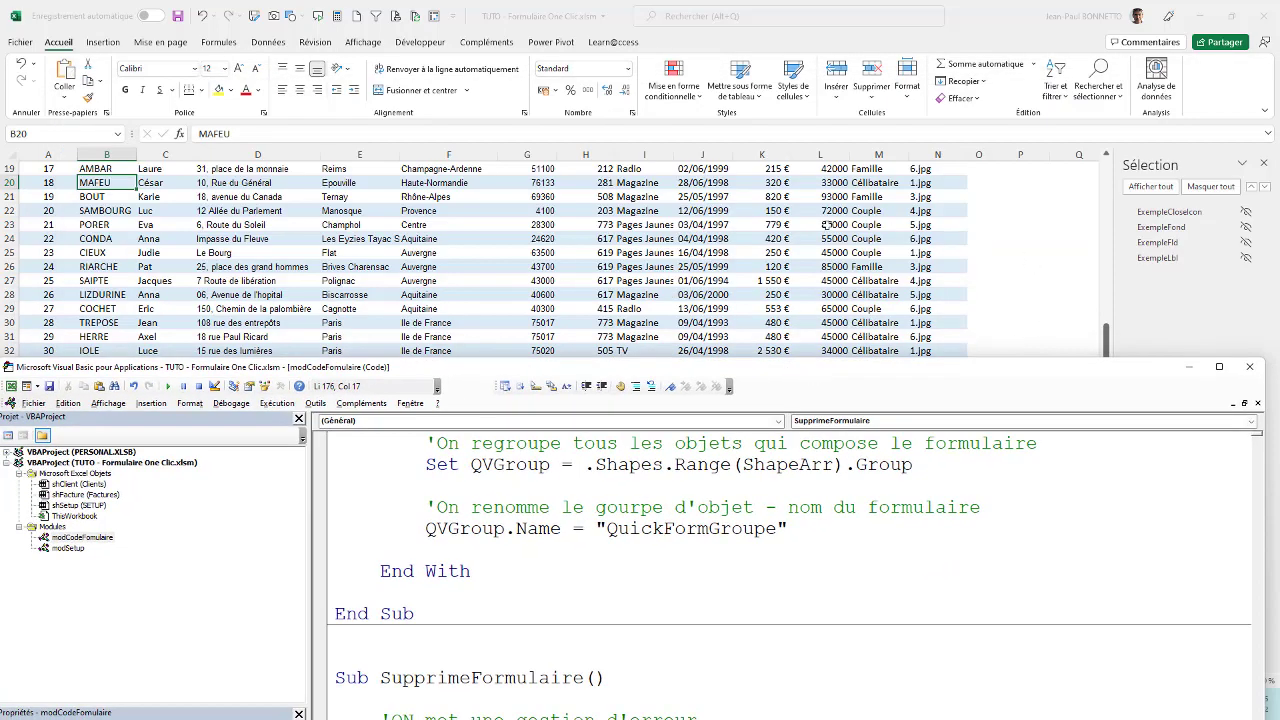
{"action": "left_click", "coordinate": [578, 213]}
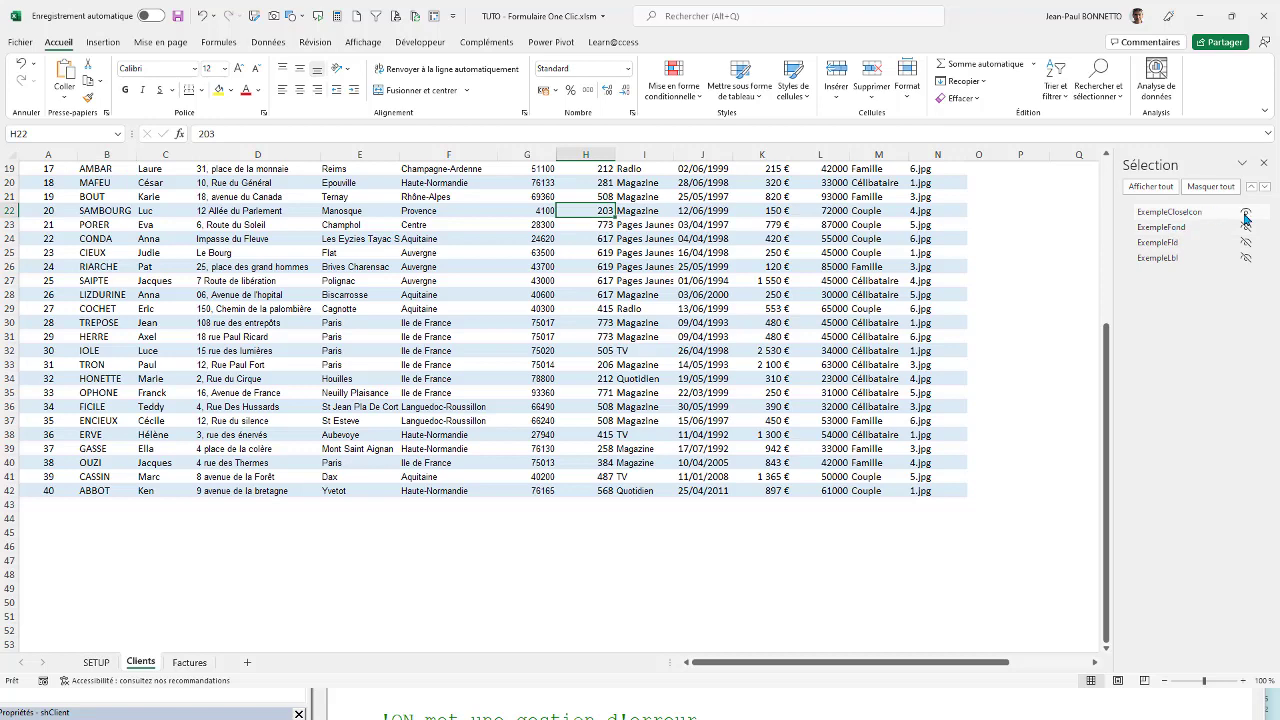
{"action": "left_click_drag", "start_coordinate": [775, 664], "coordinate": [928, 666]}
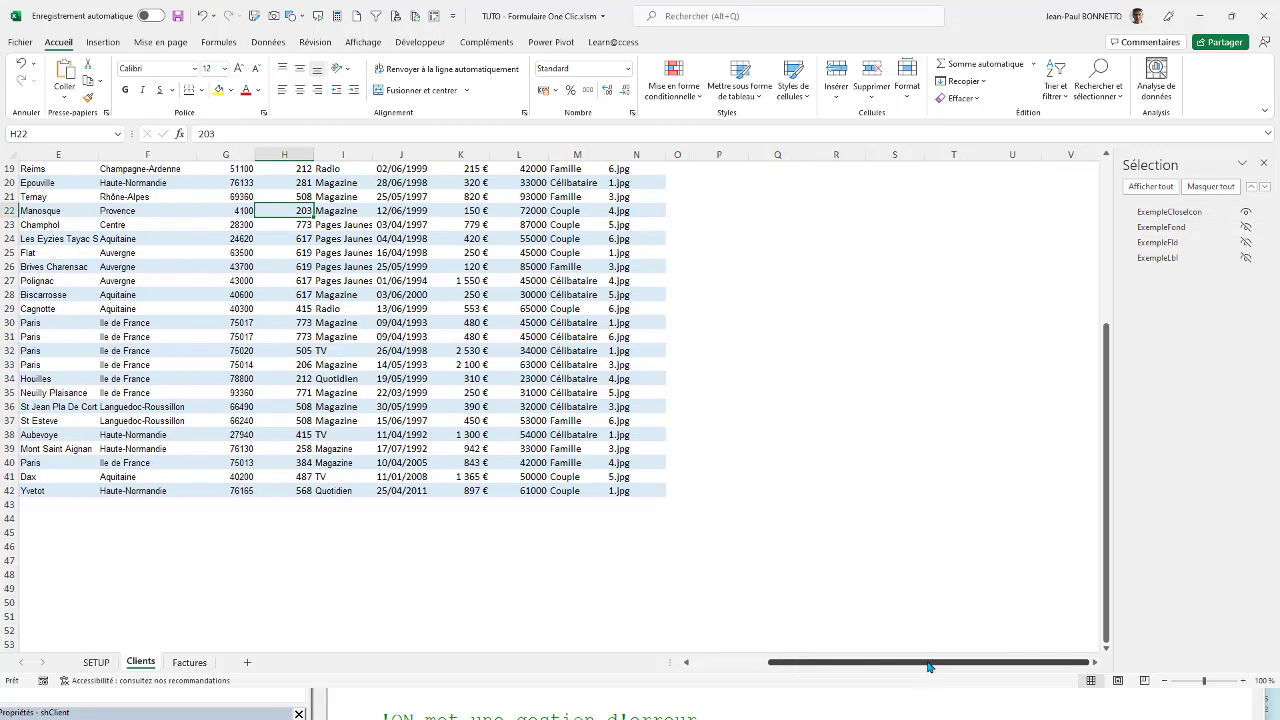
{"action": "scroll", "coordinate": [920, 491], "scroll_direction": "up", "scroll_amount": 6}
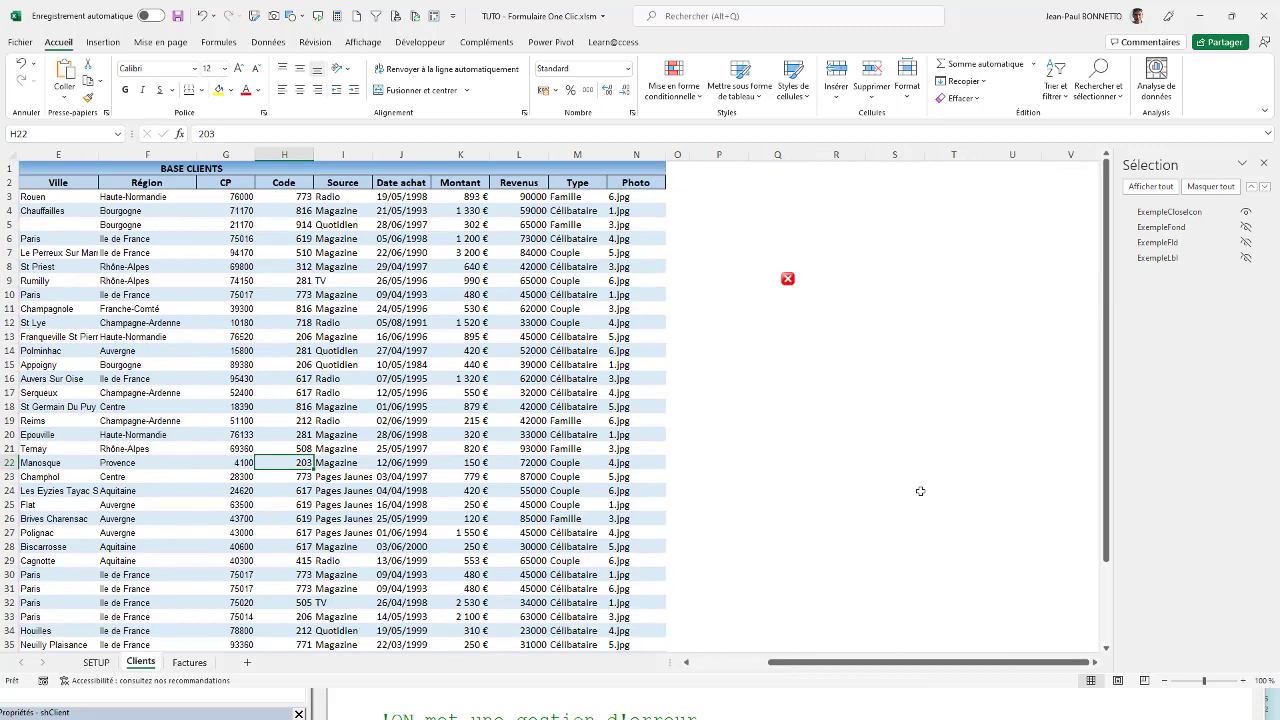
{"action": "left_click", "coordinate": [787, 278]}
{"action": "right_click", "coordinate": [787, 279]}
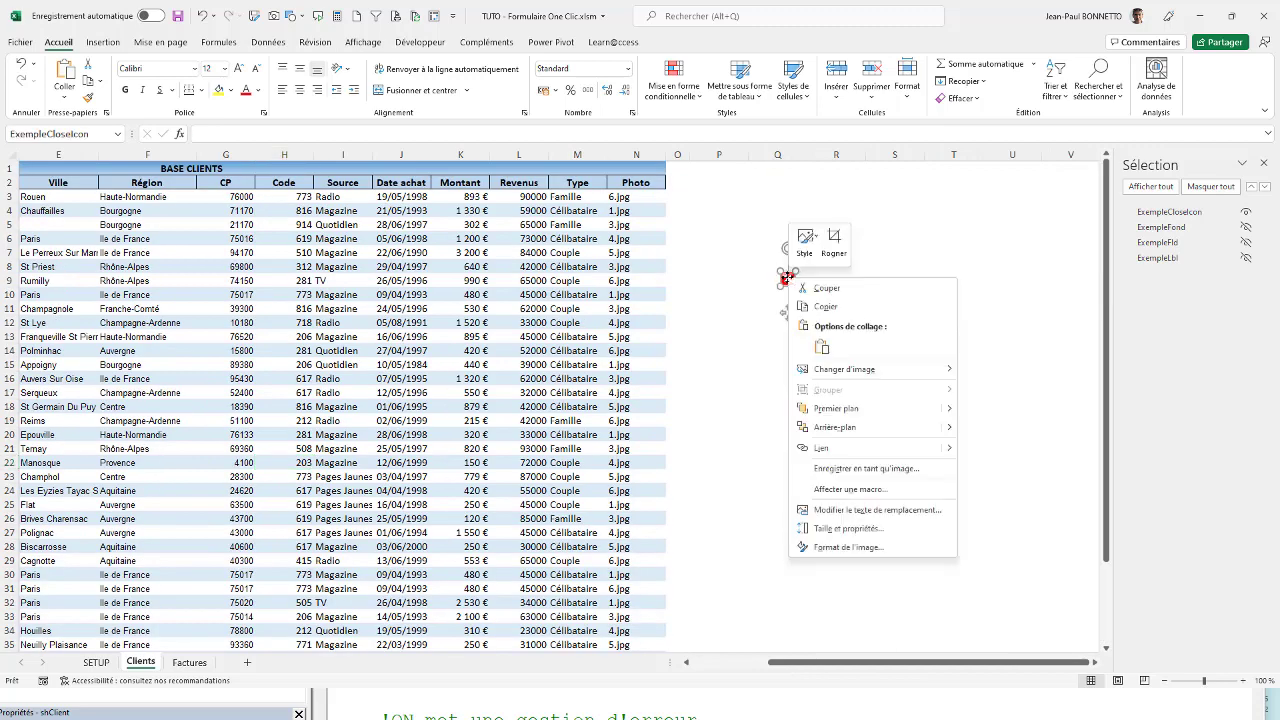
{"action": "left_click", "coordinate": [850, 489]}
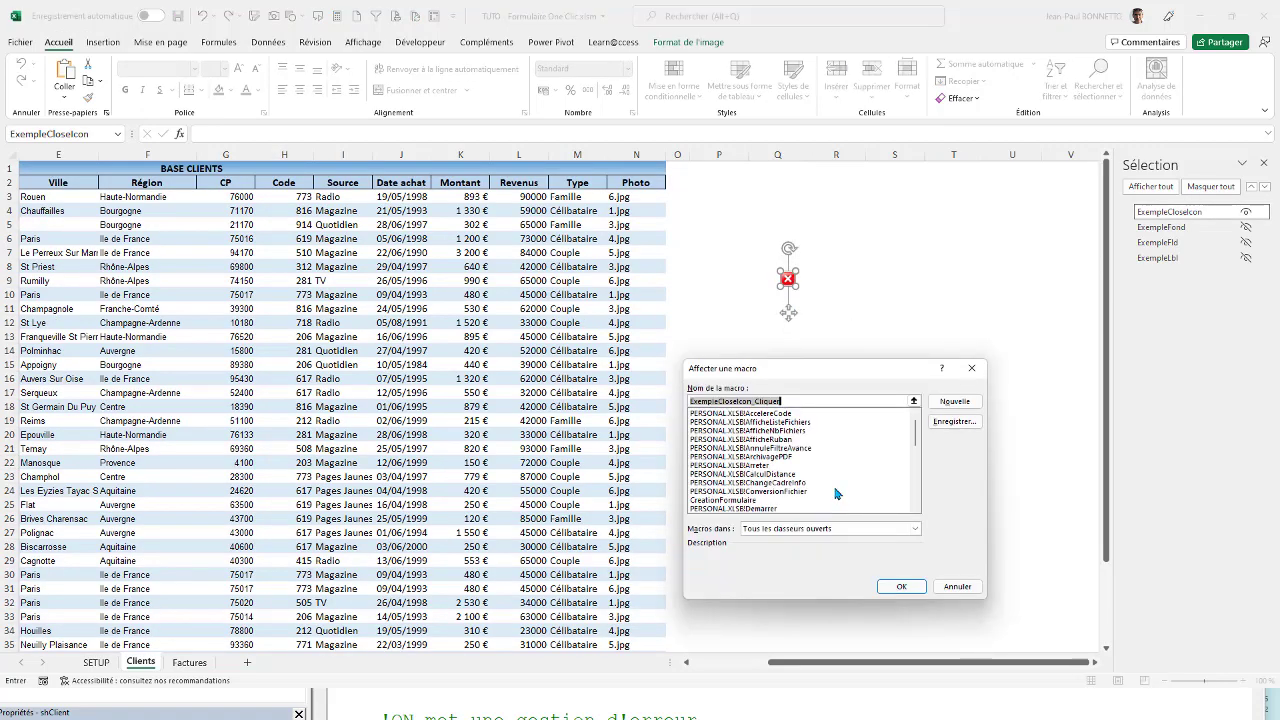
{"action": "left_click", "coordinate": [915, 529]}
{"action": "left_click", "coordinate": [776, 551]}
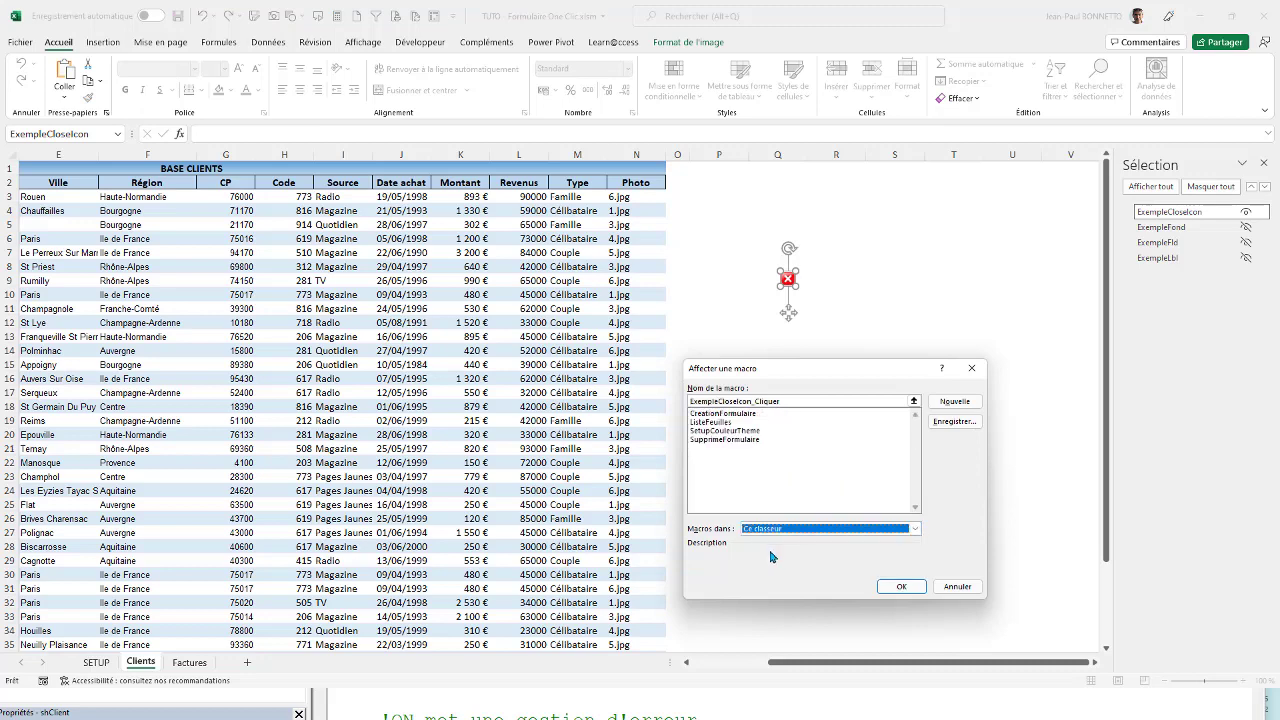
{"action": "left_click", "coordinate": [722, 439]}
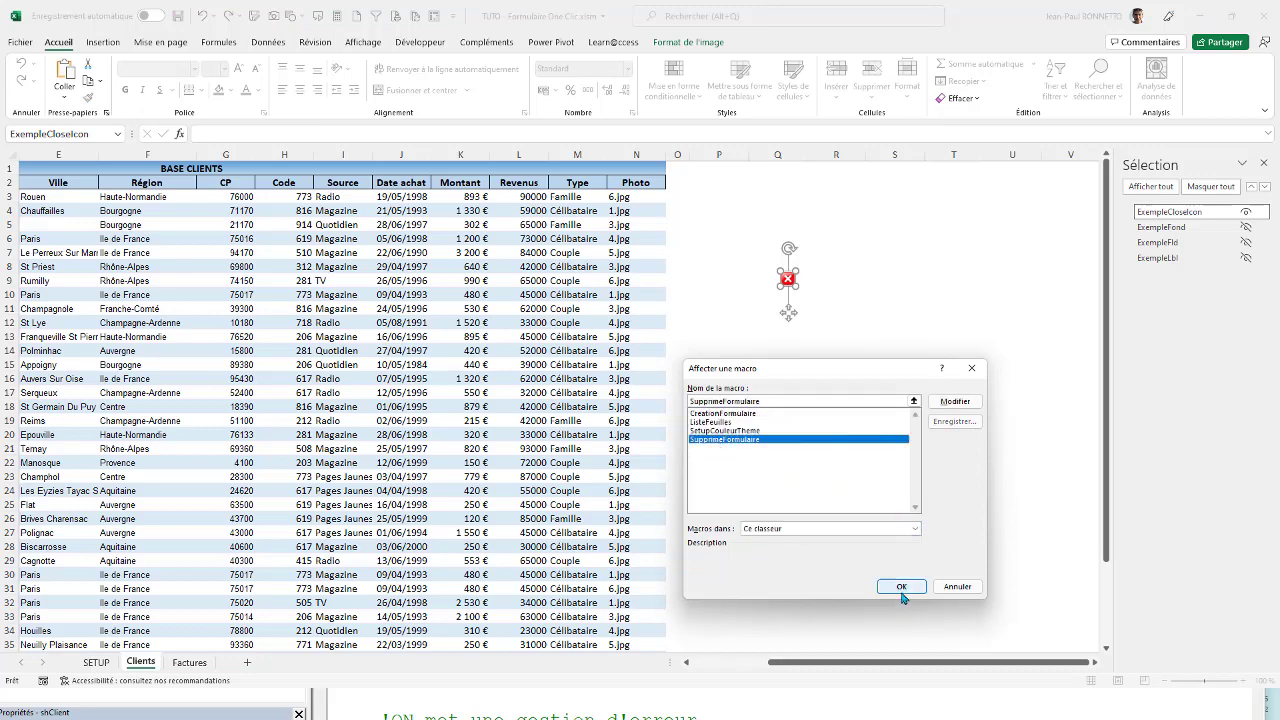
{"action": "left_click", "coordinate": [901, 586]}
{"action": "left_click", "coordinate": [810, 463]}
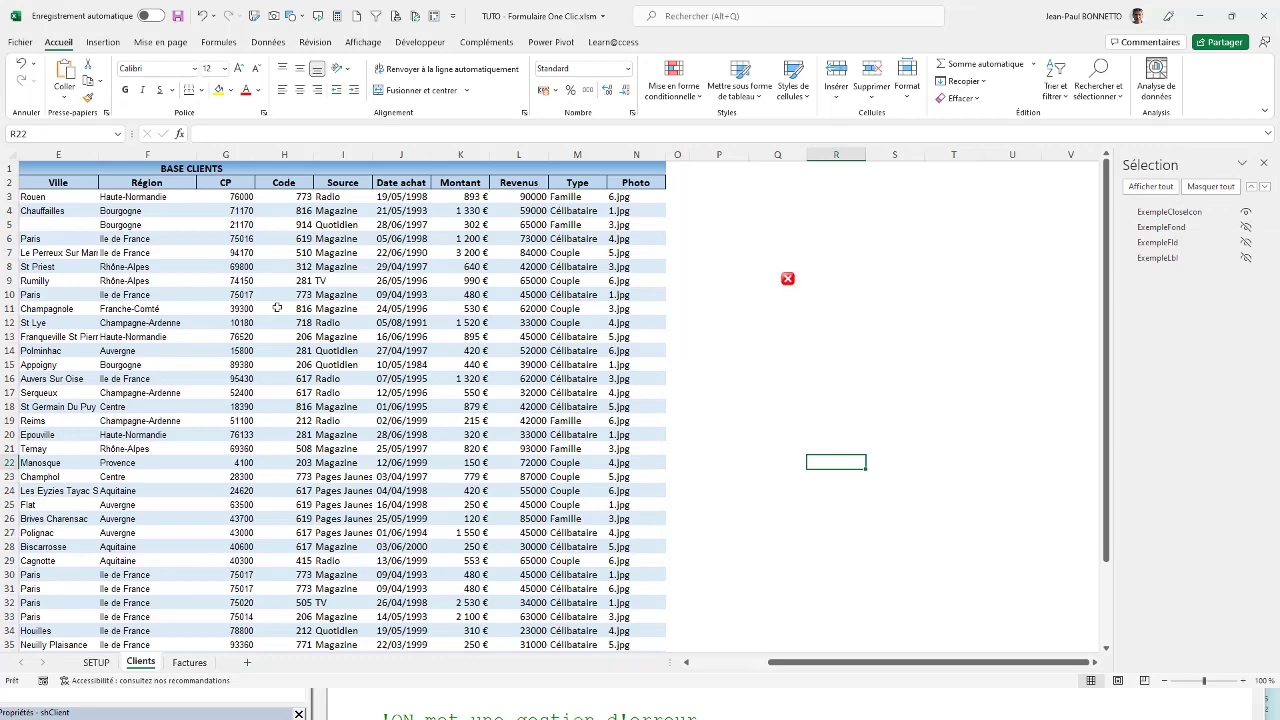
Bring the code editor forward and go to the CreationFormulaire code.
{"action": "left_click", "coordinate": [1246, 212]}
{"action": "left_click_drag", "start_coordinate": [840, 662], "coordinate": [762, 662]}
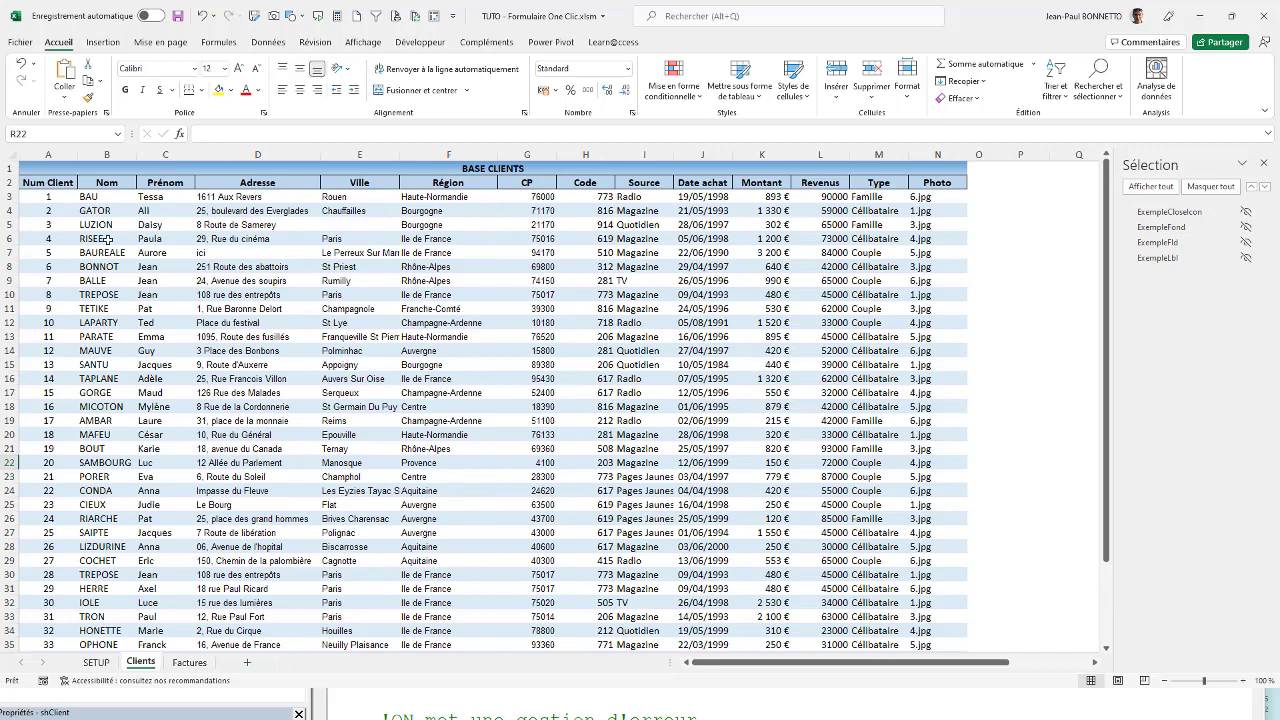
{"action": "left_click", "coordinate": [214, 308]}
{"action": "left_click", "coordinate": [598, 715]}
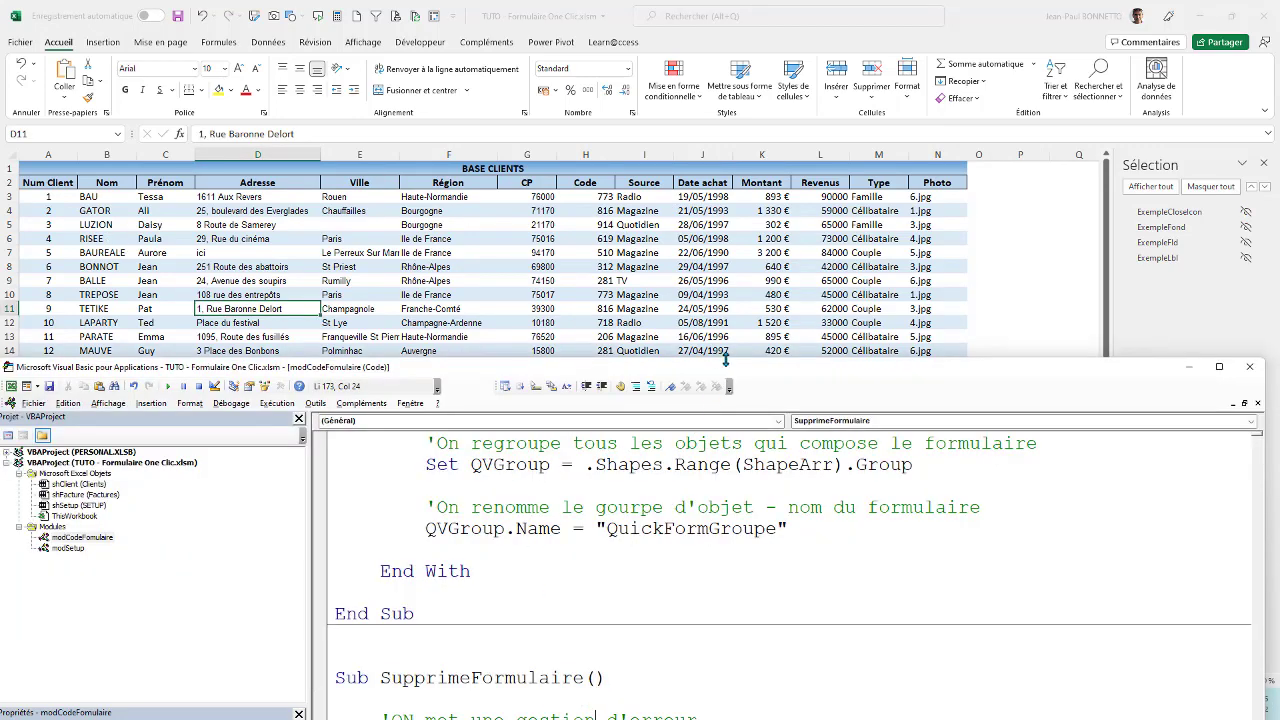
{"action": "left_click_drag", "start_coordinate": [726, 366], "coordinate": [994, 178]}
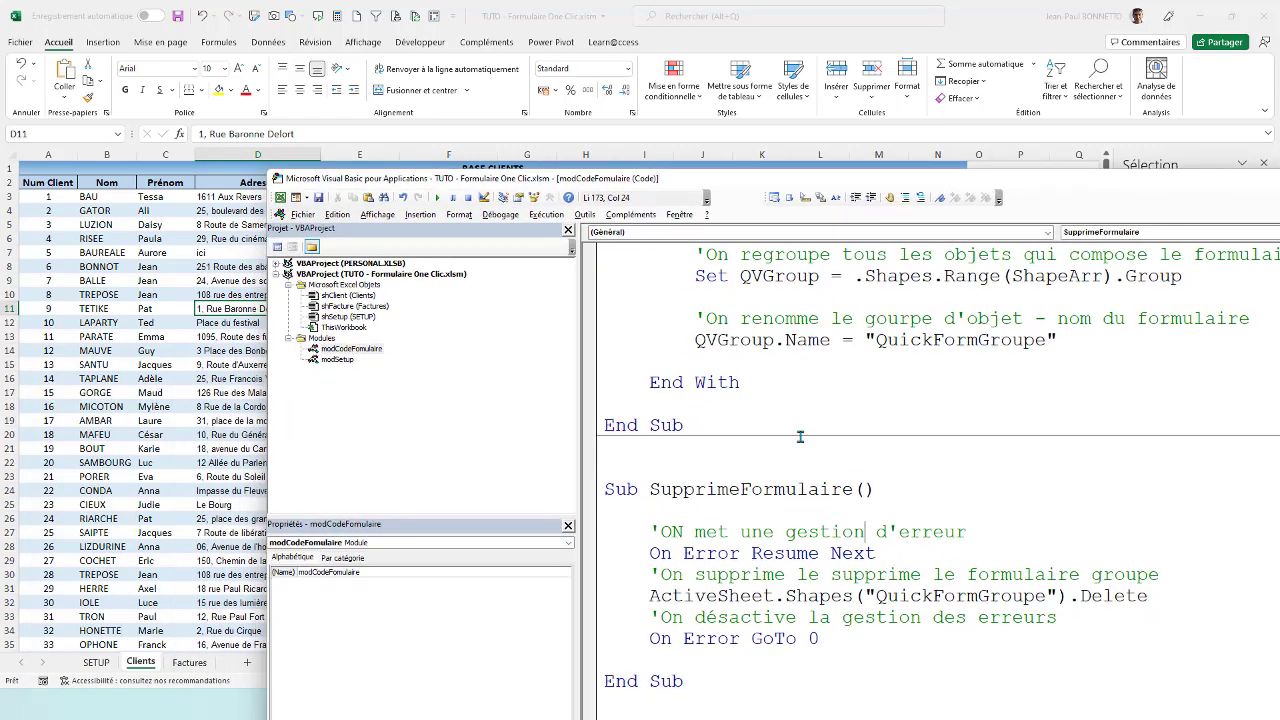
{"action": "left_click", "coordinate": [805, 297]}
Delete the client form using its red close icon, leaving only the four Exemple shapes.
{"action": "left_click_drag", "start_coordinate": [875, 178], "coordinate": [735, 718]}
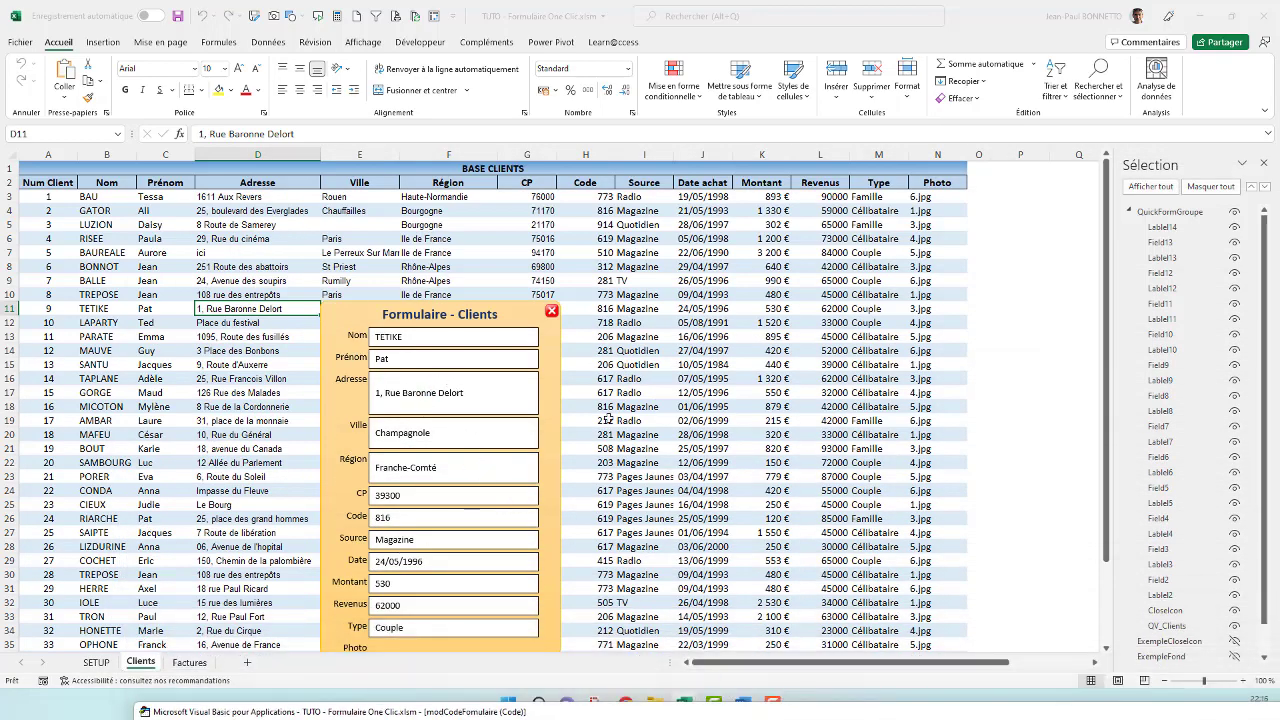
{"action": "scroll", "coordinate": [607, 418], "scroll_direction": "down", "scroll_amount": 5}
{"action": "scroll", "coordinate": [637, 411], "scroll_direction": "up", "scroll_amount": 6}
{"action": "left_click", "coordinate": [553, 313]}
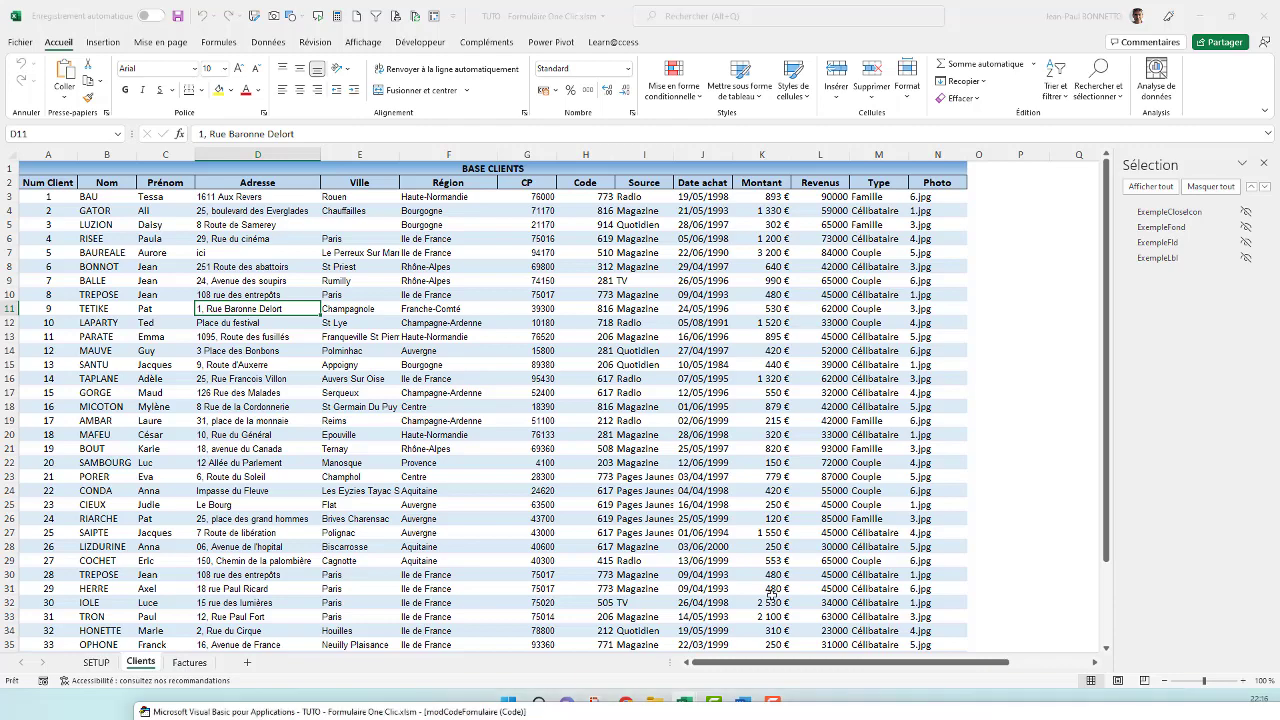
Add the comment 'On active l'exécution' after On Error GoTo 0 in SupprimeFormulaire.
{"action": "left_click", "coordinate": [848, 712]}
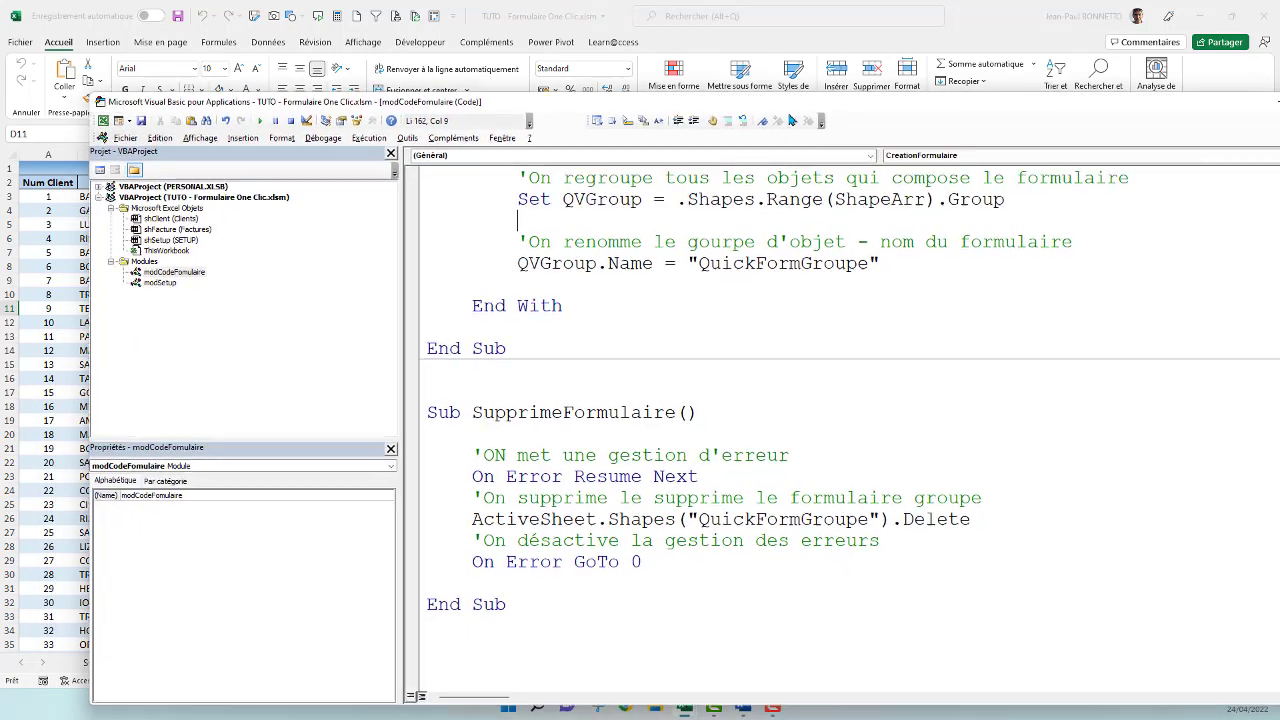
{"action": "scroll", "coordinate": [720, 486], "scroll_direction": "down", "scroll_amount": 1}
{"action": "left_click", "coordinate": [696, 497]}
{"action": "key", "text": "Return"}
{"action": "type", "text": "'"}
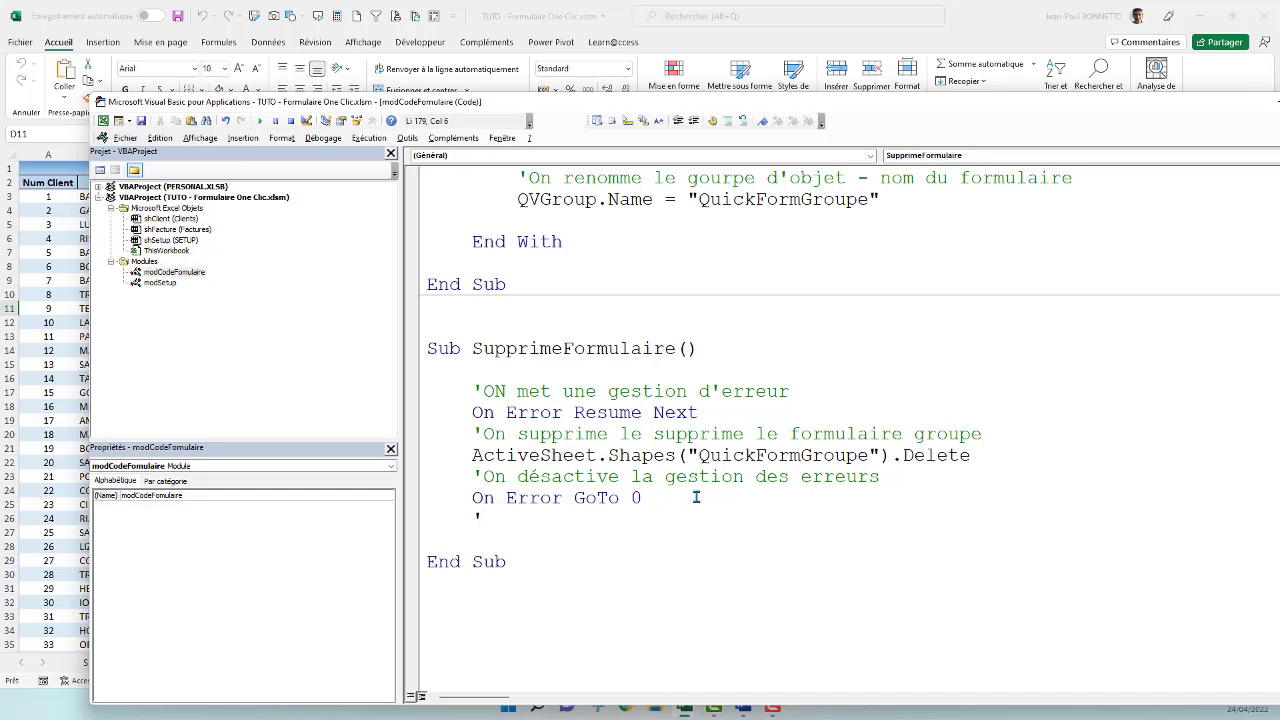
{"action": "type", "text": "On z"}
{"action": "type", "text": "ctive"}
{"action": "key", "text": "BackSpace"}
{"action": "key", "text": "BackSpace"}
{"action": "key", "text": "BackSpace"}
{"action": "key", "text": "BackSpace"}
{"action": "key", "text": "BackSpace"}
{"action": "type", "text": "active l'e"}
{"action": "type", "text": "xéci"}
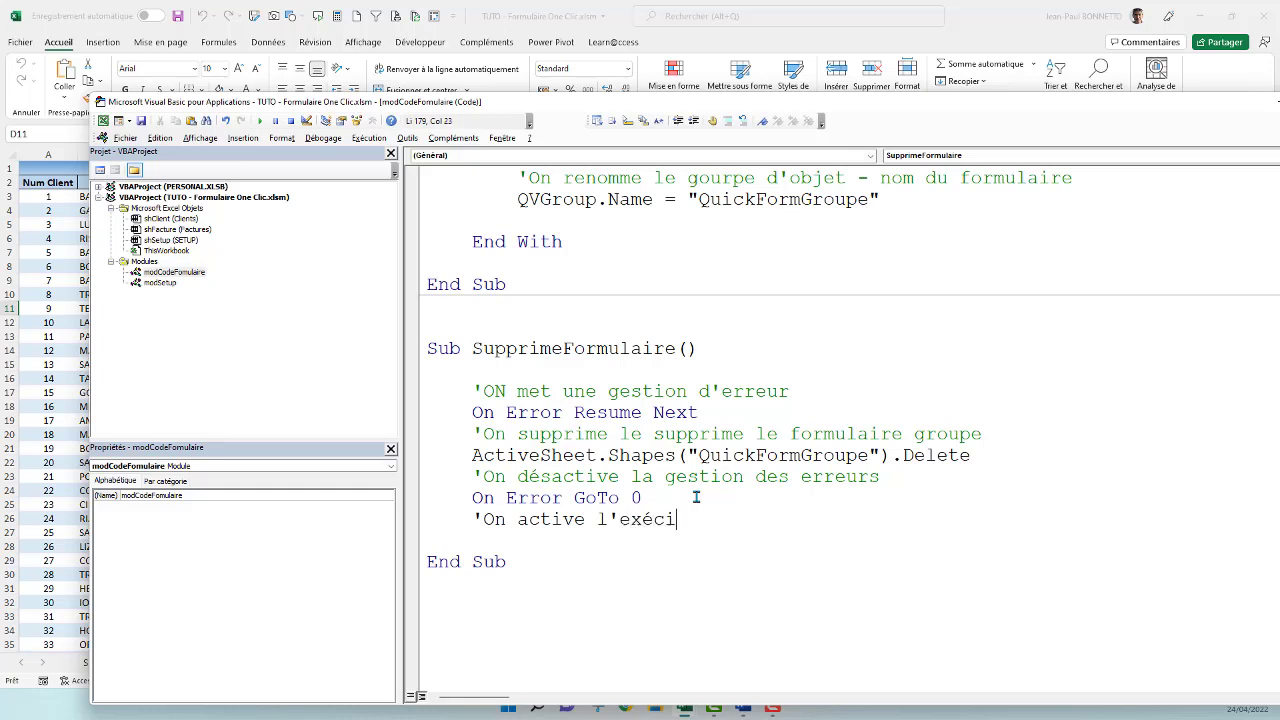
{"action": "key", "text": "BackSpace"}
{"action": "type", "text": "ution"}
Add the line Application.EnableEvents = True below the comment.
{"action": "key", "text": "Return"}
{"action": "type", "text": "Ap"}
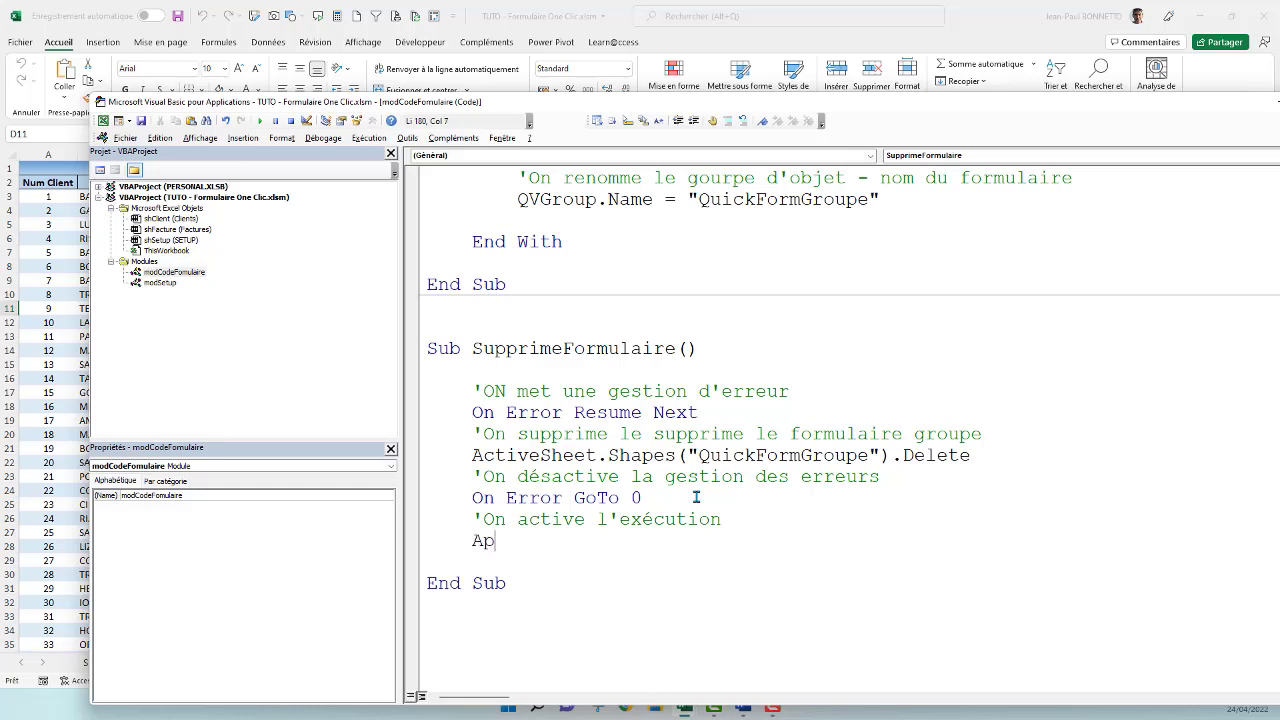
{"action": "type", "text": "plication."}
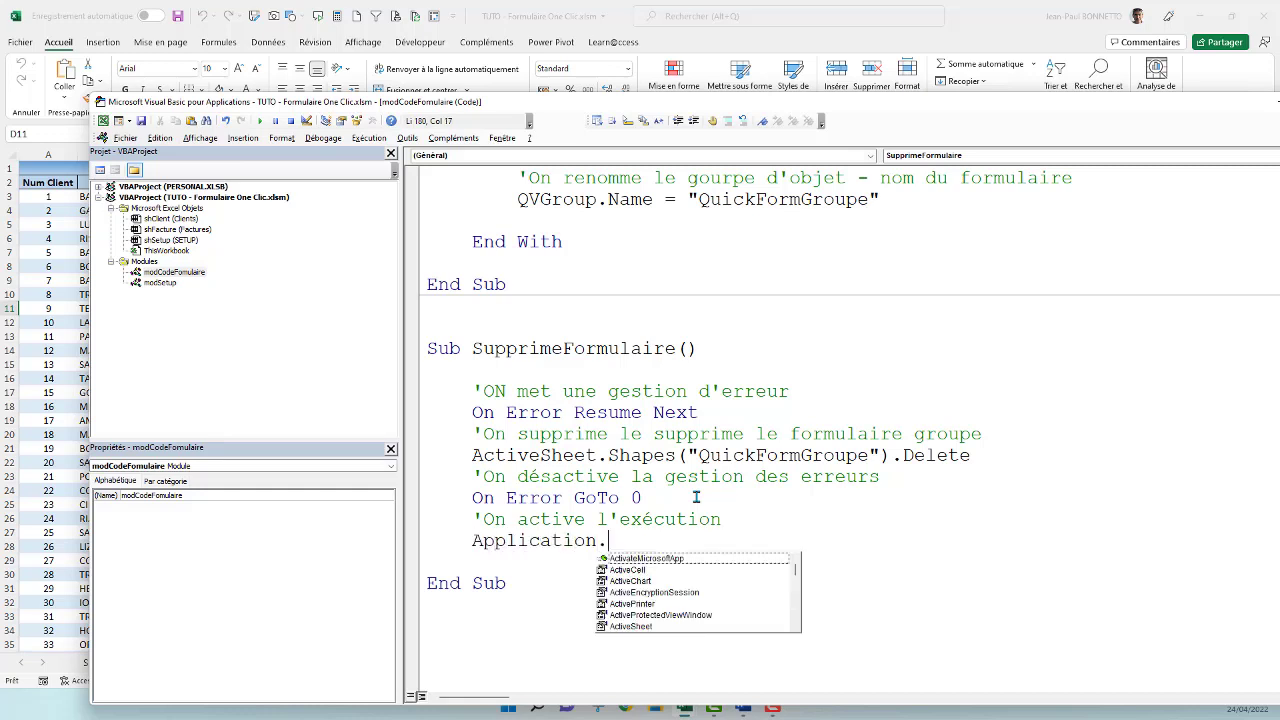
{"action": "type", "text": "ena"}
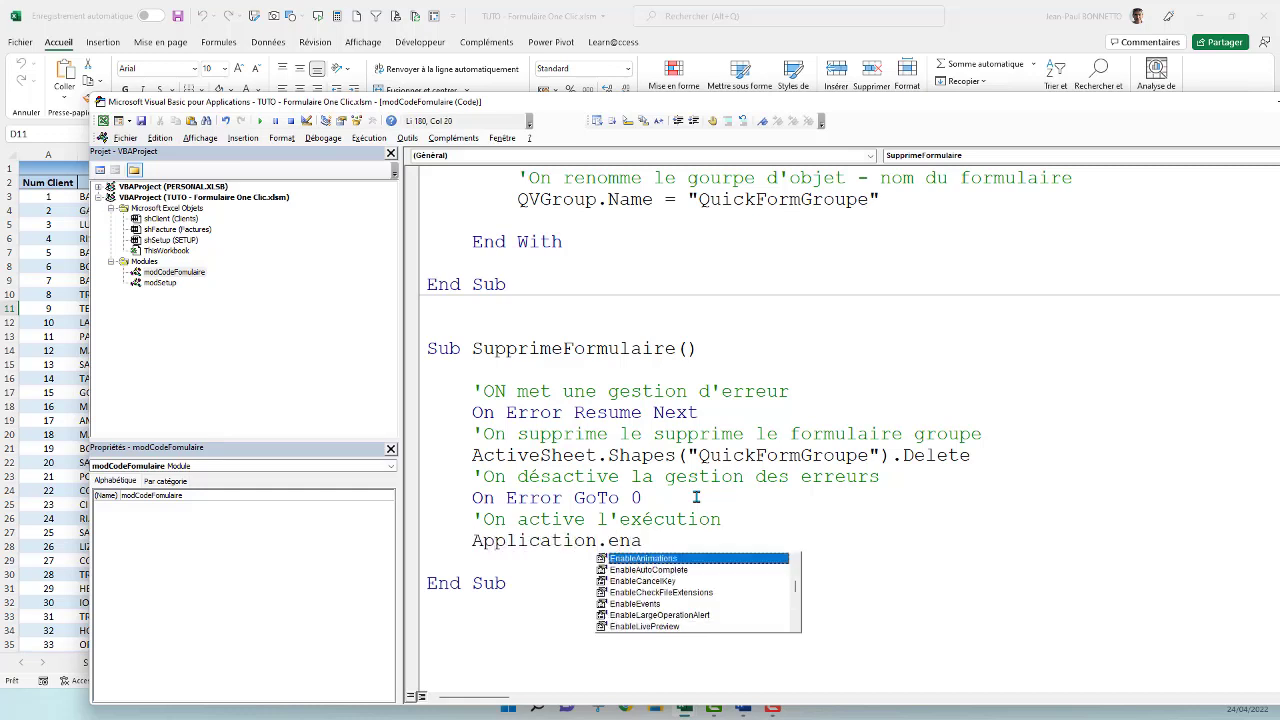
{"action": "key", "text": "Down"}
{"action": "key", "text": "Down"}
{"action": "key", "text": "Down"}
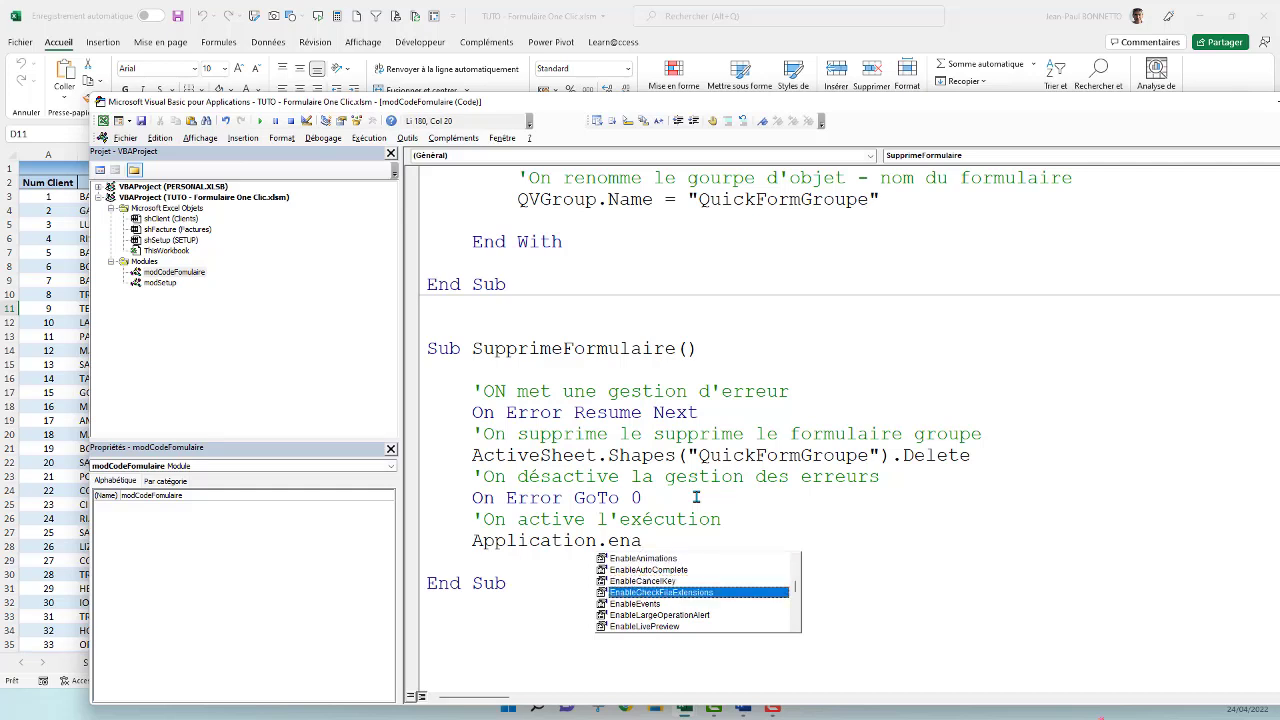
{"action": "key", "text": "Down"}
{"action": "key", "text": "Tab"}
{"action": "type", "text": "= "}
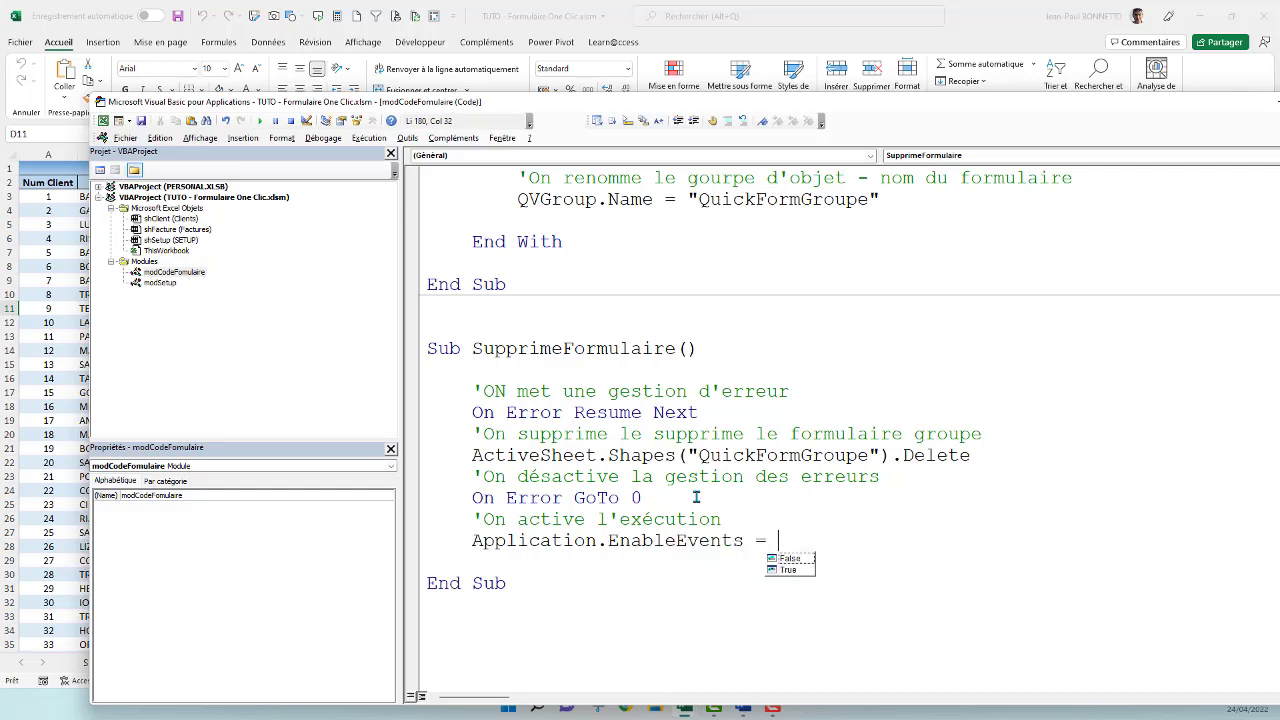
{"action": "type", "text": "tur"}
{"action": "left_click", "coordinate": [800, 570]}
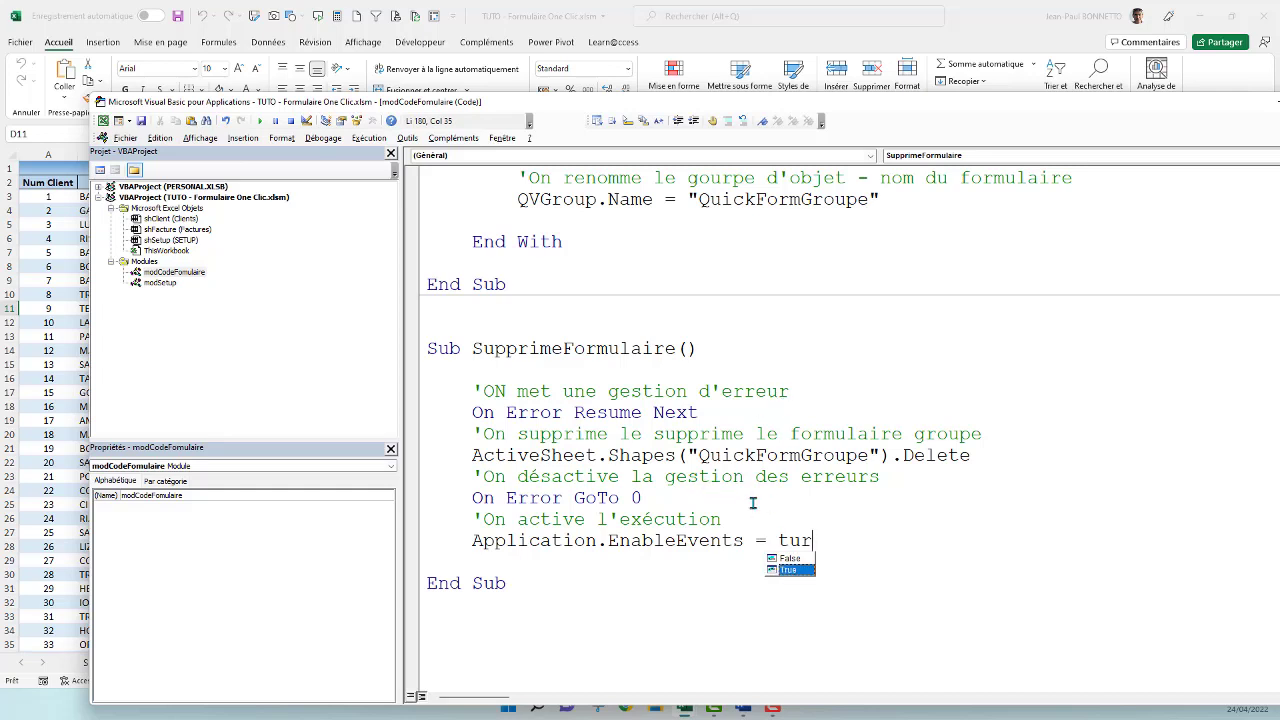
{"action": "double_click", "coordinate": [797, 570]}
{"action": "left_click", "coordinate": [729, 455]}
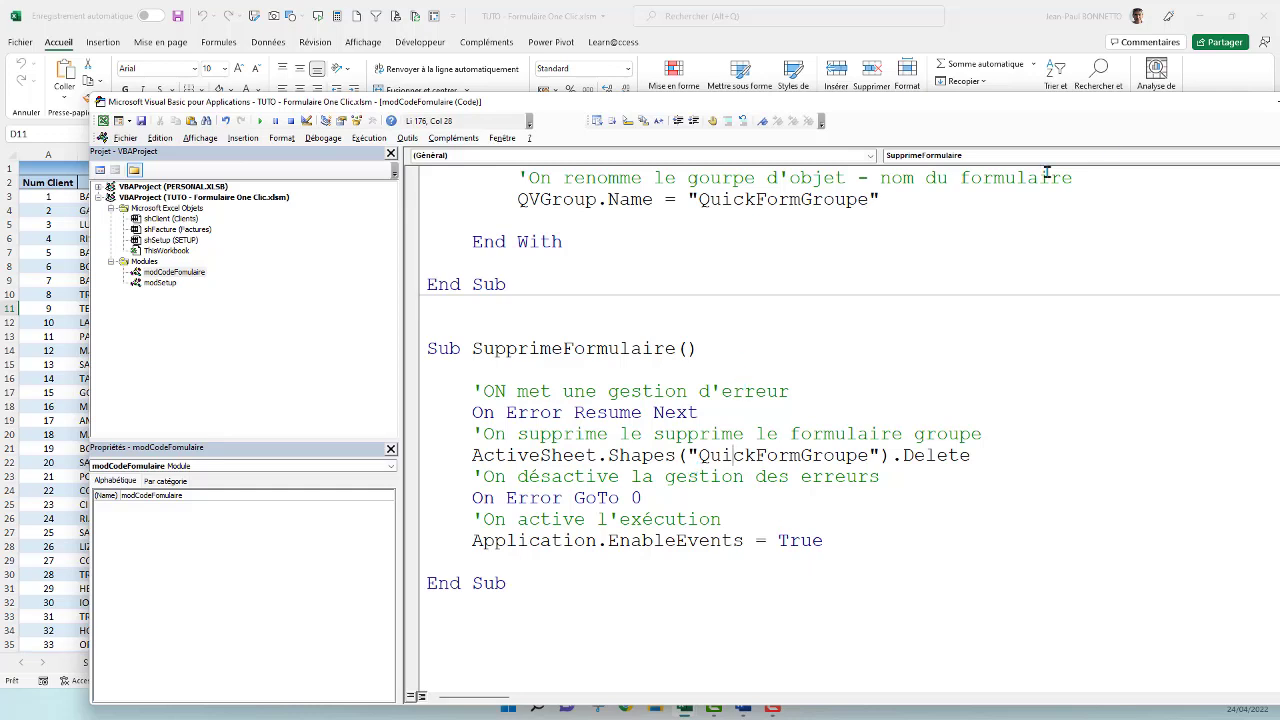
{"action": "left_click", "coordinate": [1167, 111]}
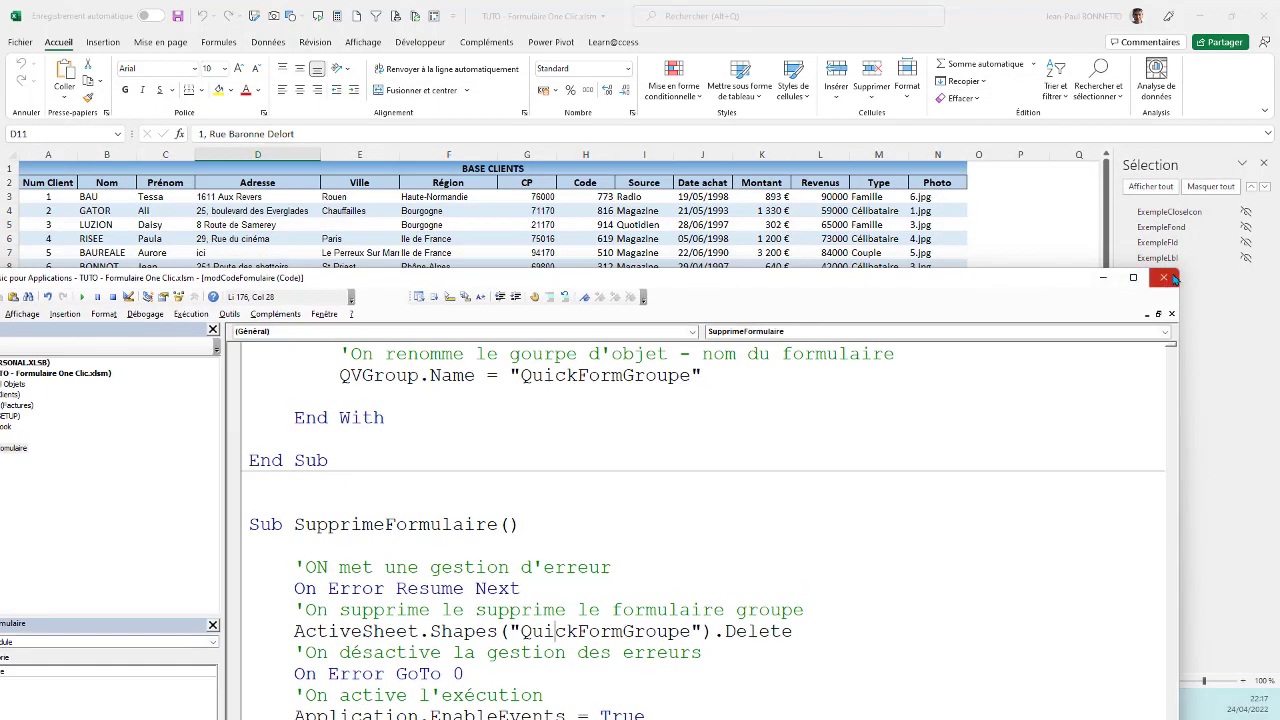
Select client code H6 and run CreationFormulaire to draw that client's form.
{"action": "key", "text": "Page_Up"}
{"action": "key", "text": "Page_Up"}
{"action": "left_click_drag", "start_coordinate": [676, 287], "coordinate": [710, 351]}
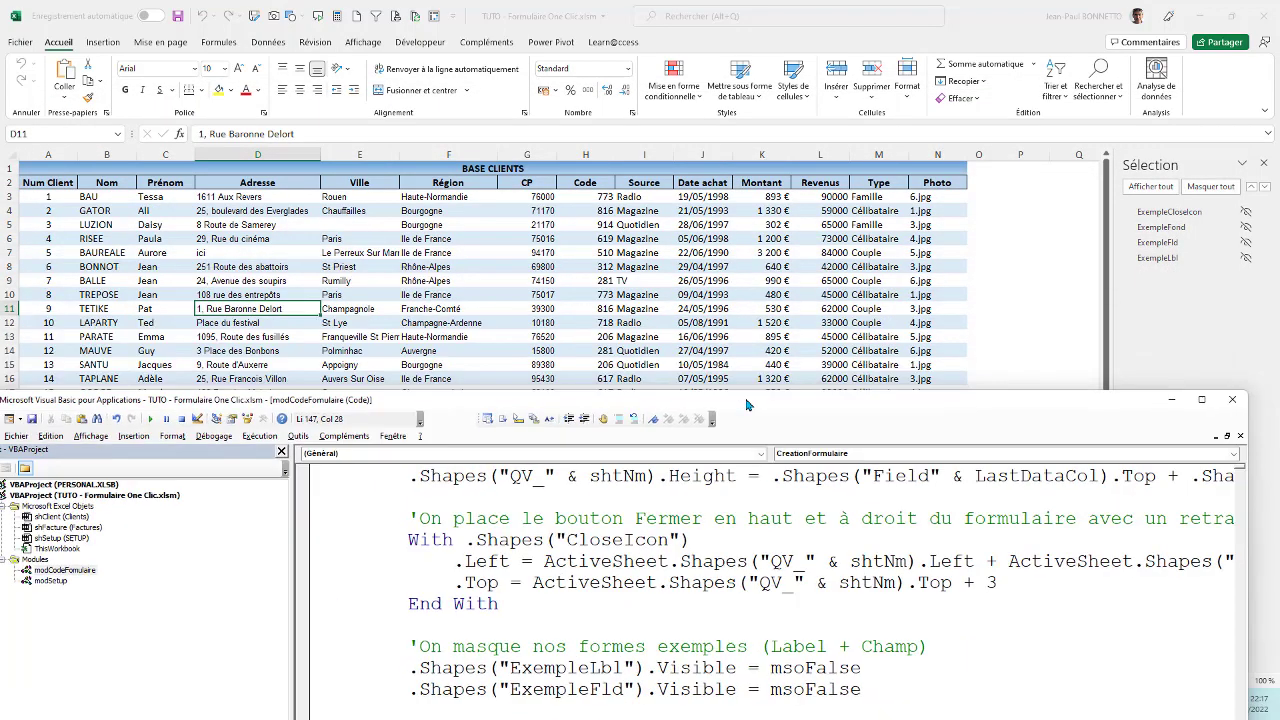
{"action": "left_click", "coordinate": [600, 254]}
{"action": "left_click", "coordinate": [697, 229]}
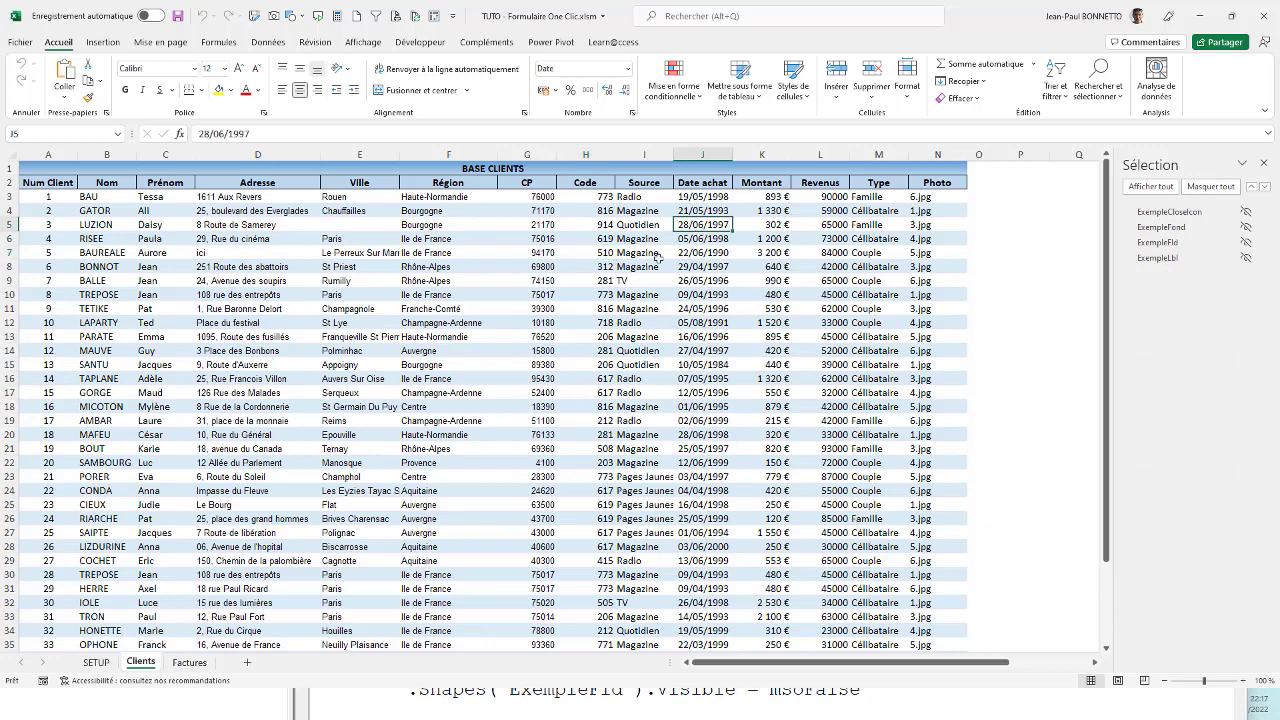
{"action": "left_click", "coordinate": [590, 238]}
{"action": "left_click", "coordinate": [575, 709]}
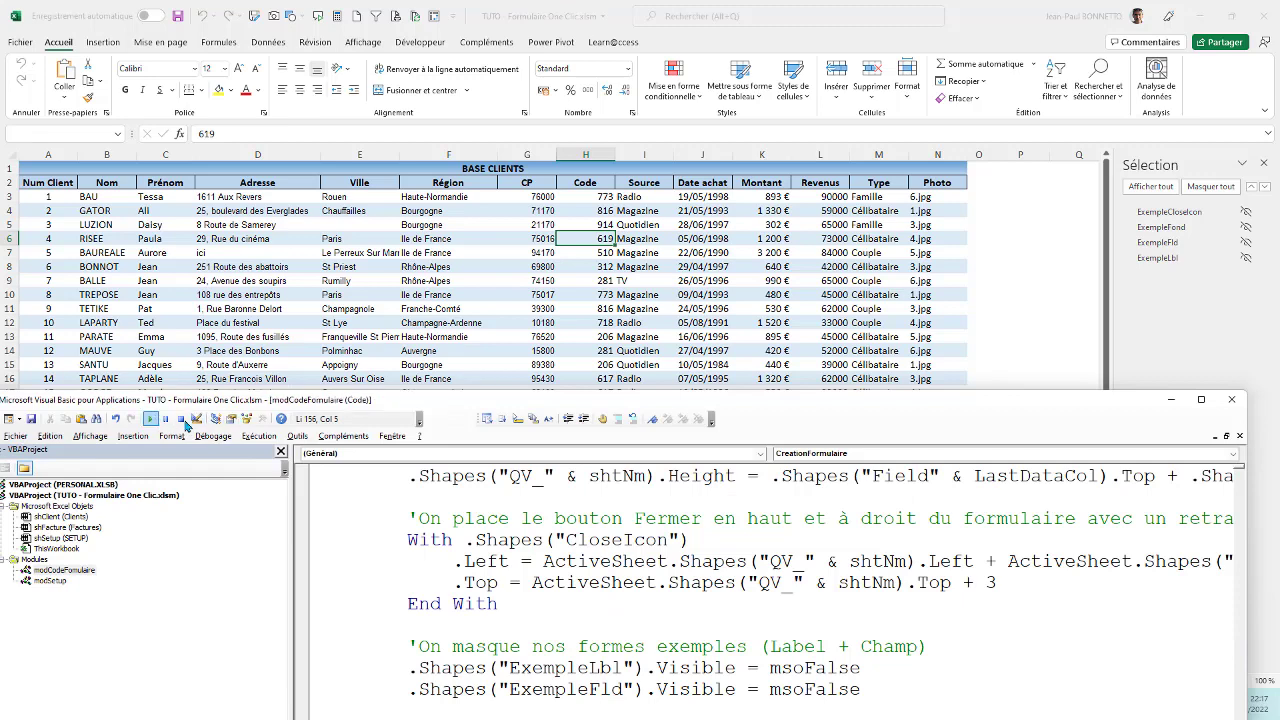
{"action": "left_click", "coordinate": [150, 419]}
Remove the client form with its close icon and close the Selection pane.
{"action": "left_click_drag", "start_coordinate": [838, 410], "coordinate": [834, 664]}
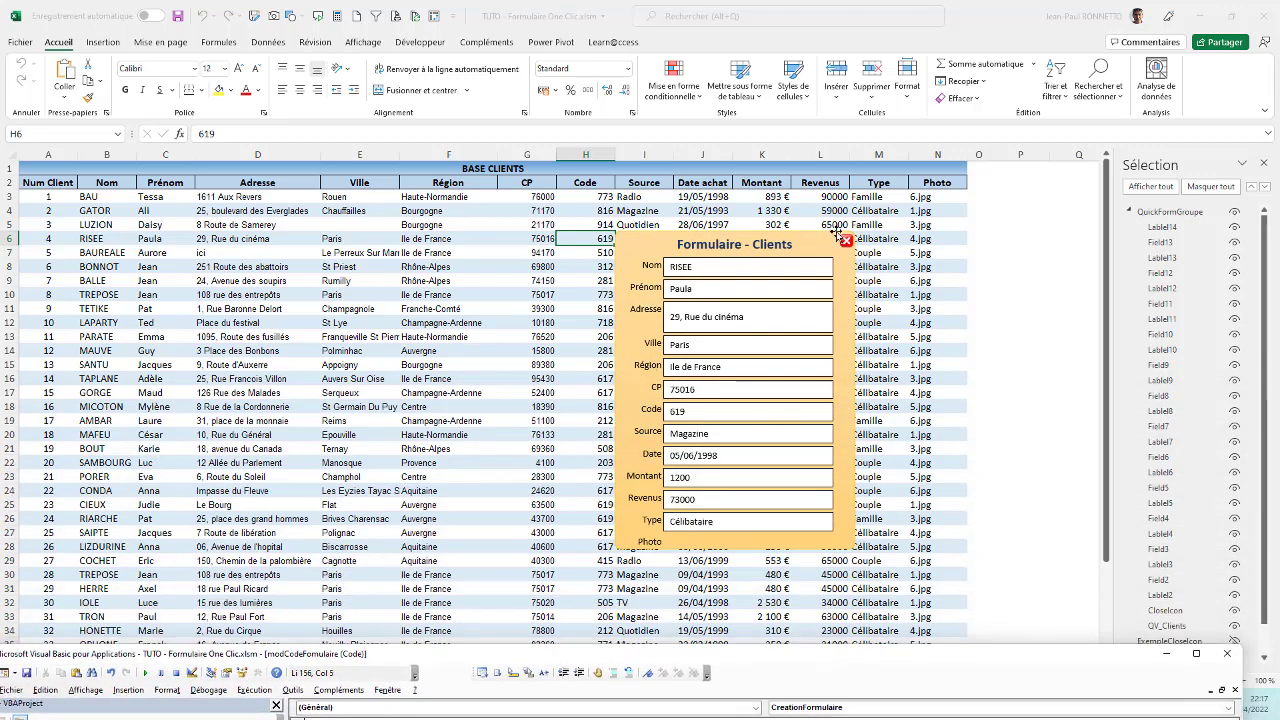
{"action": "left_click", "coordinate": [846, 243]}
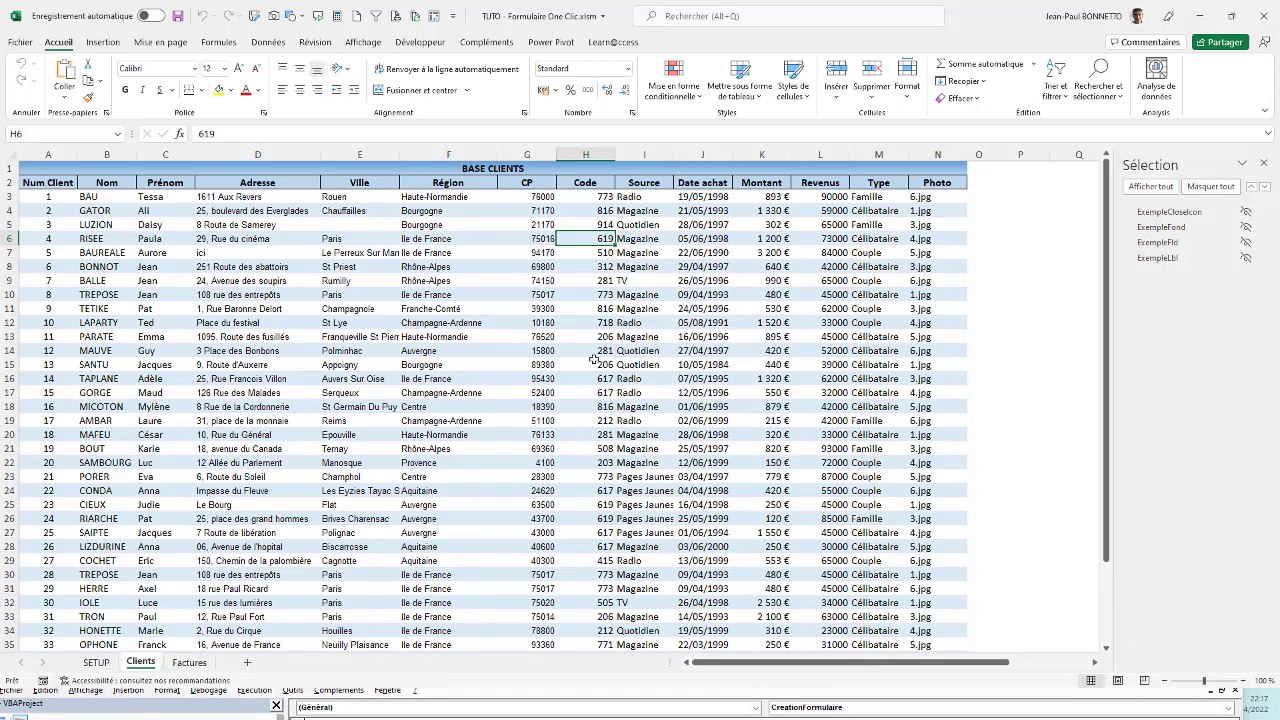
{"action": "left_click", "coordinate": [390, 293]}
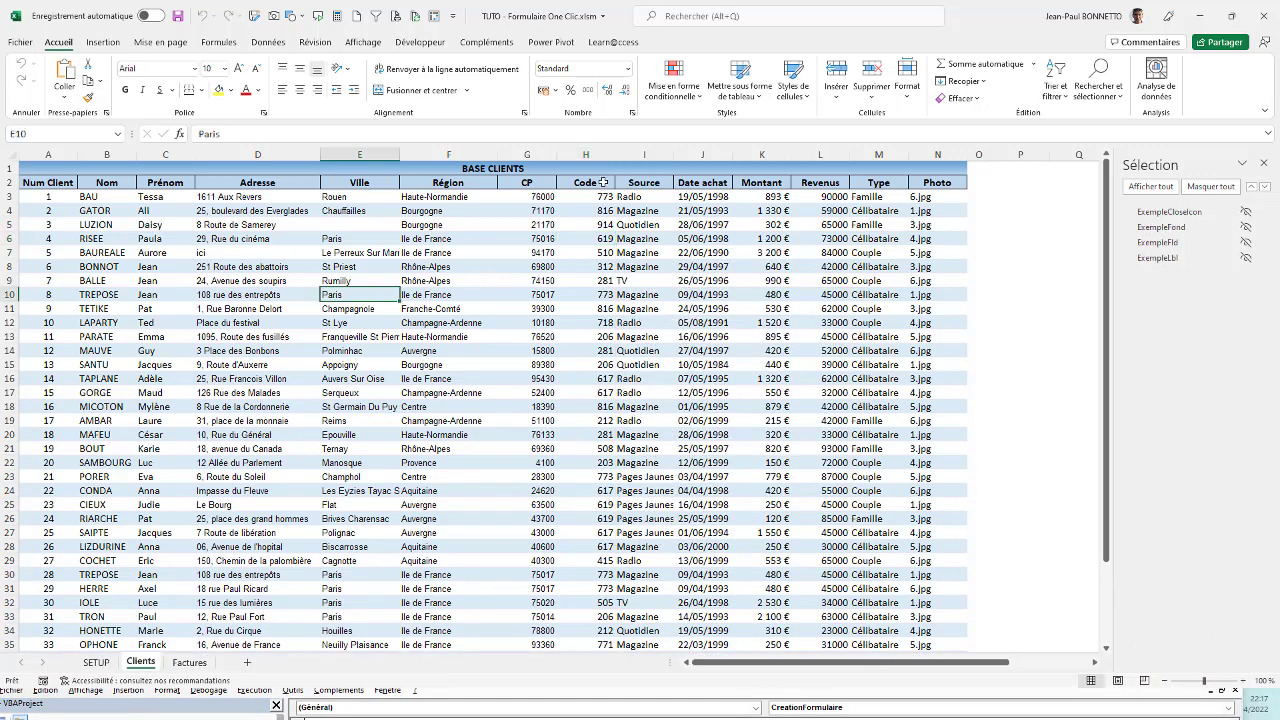
{"action": "left_click", "coordinate": [1263, 163]}
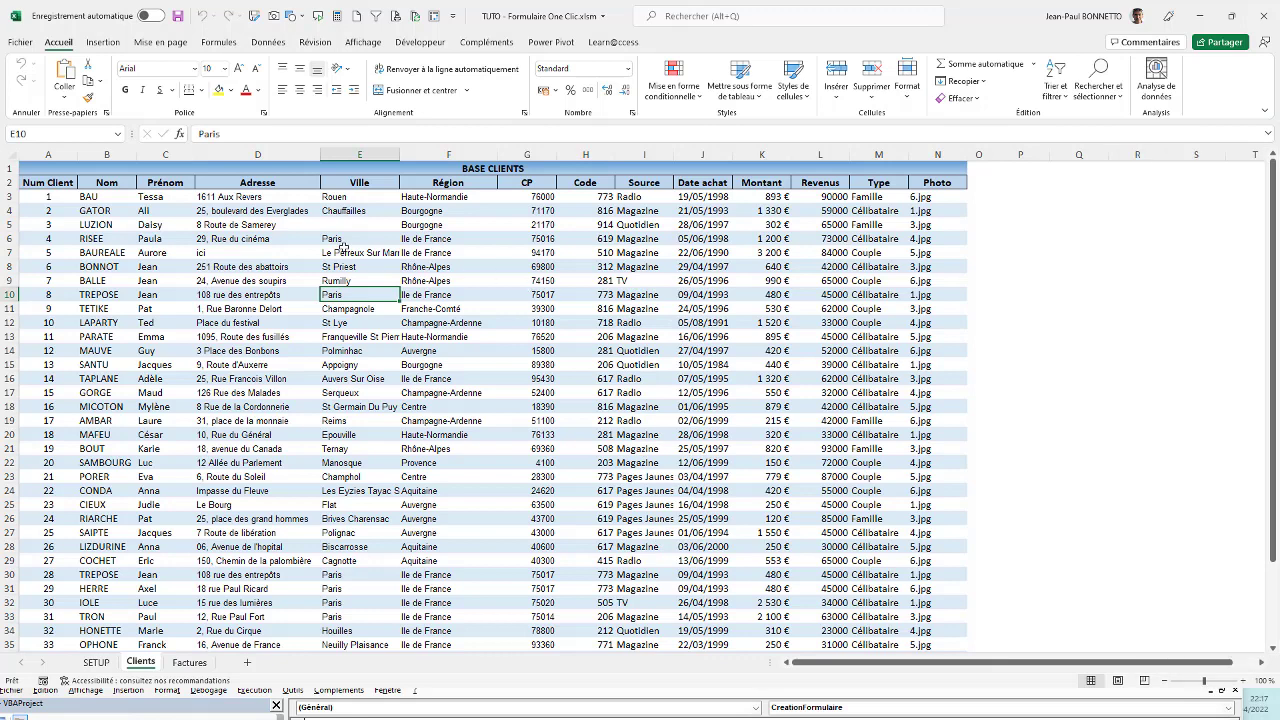
Move the code editor up over the sheet and select the addresses in D4, D6 and D5.
{"action": "left_click", "coordinate": [200, 238]}
{"action": "left_click", "coordinate": [165, 322]}
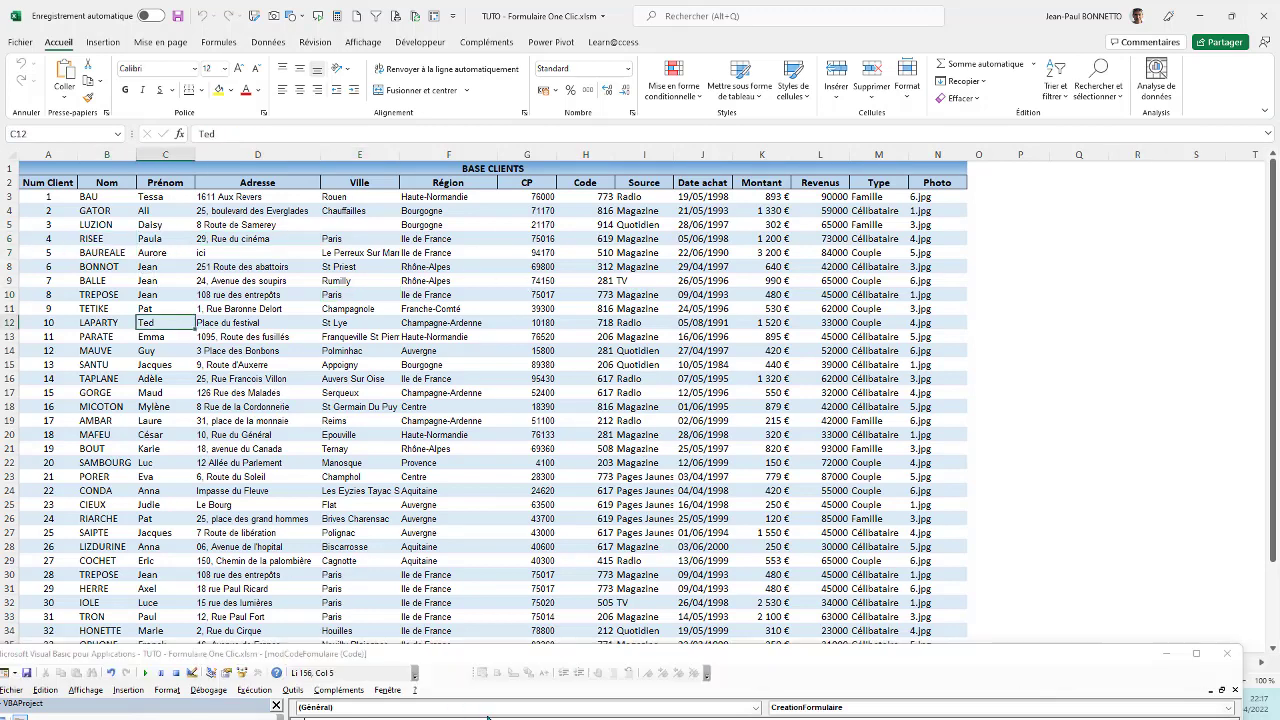
{"action": "left_click", "coordinate": [807, 679]}
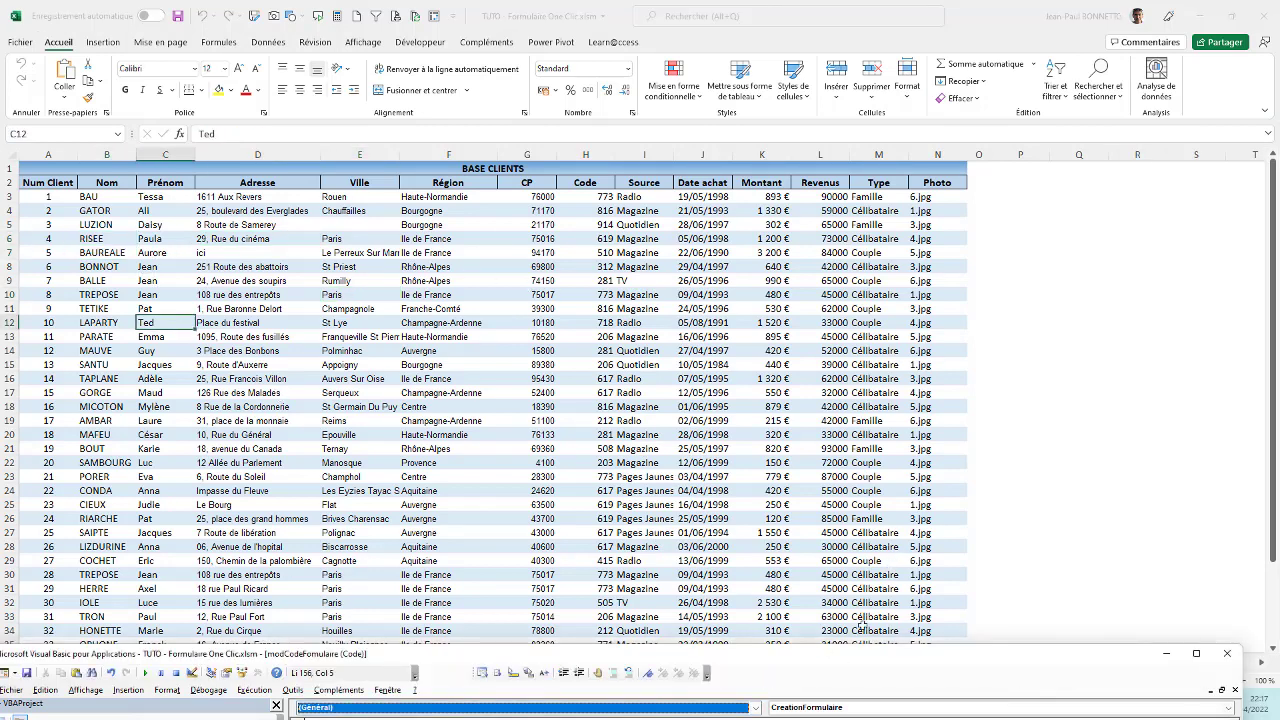
{"action": "left_click_drag", "start_coordinate": [838, 663], "coordinate": [900, 386]}
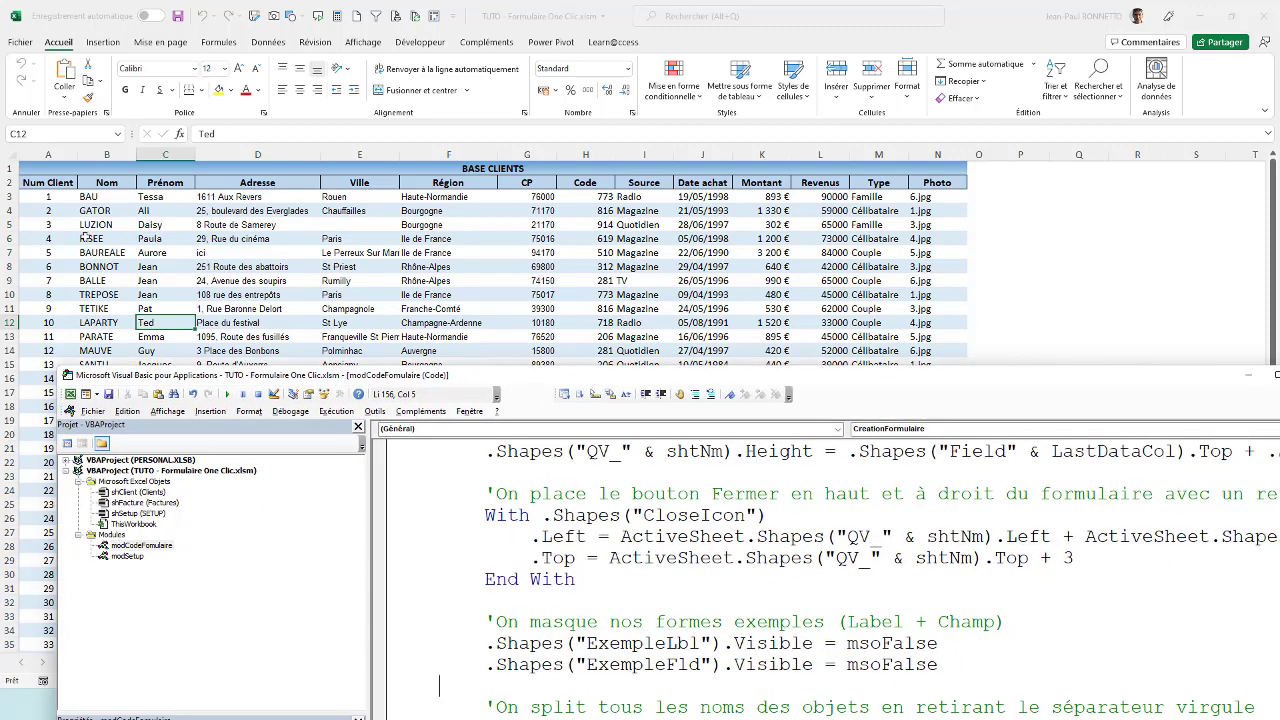
{"action": "left_click", "coordinate": [132, 213]}
{"action": "left_click", "coordinate": [232, 211]}
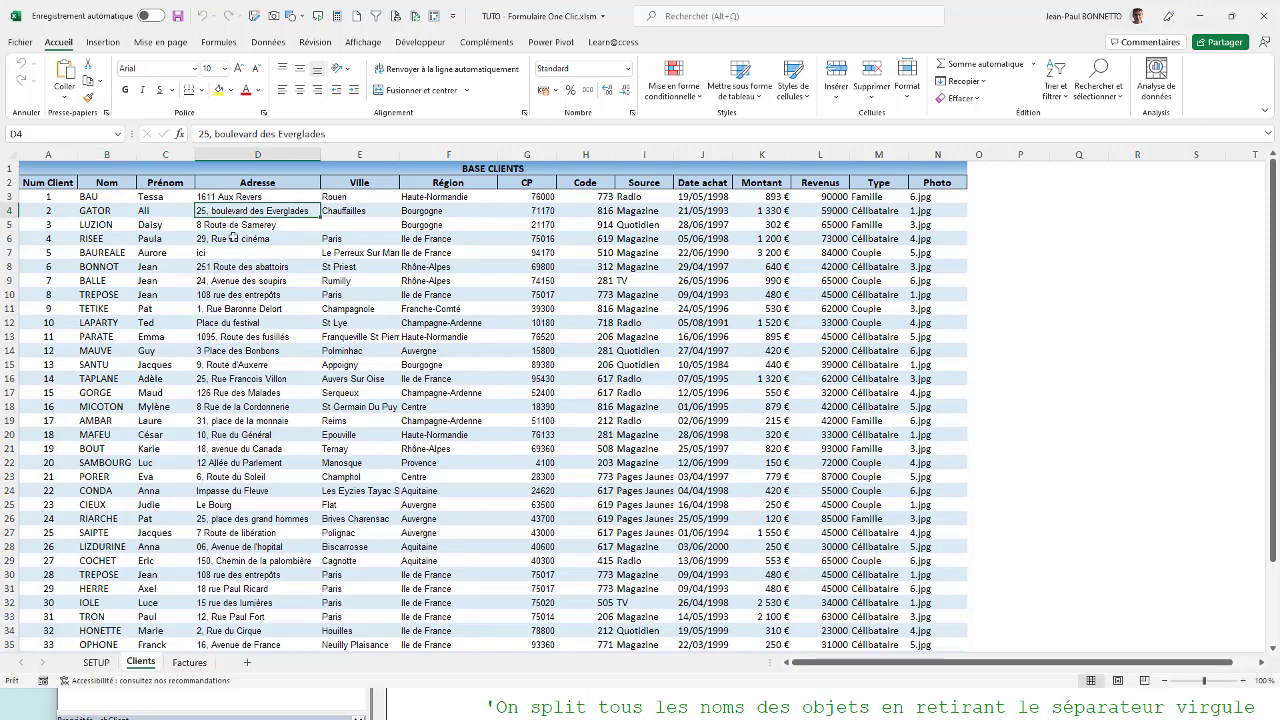
{"action": "left_click", "coordinate": [232, 239]}
{"action": "left_click", "coordinate": [229, 226]}
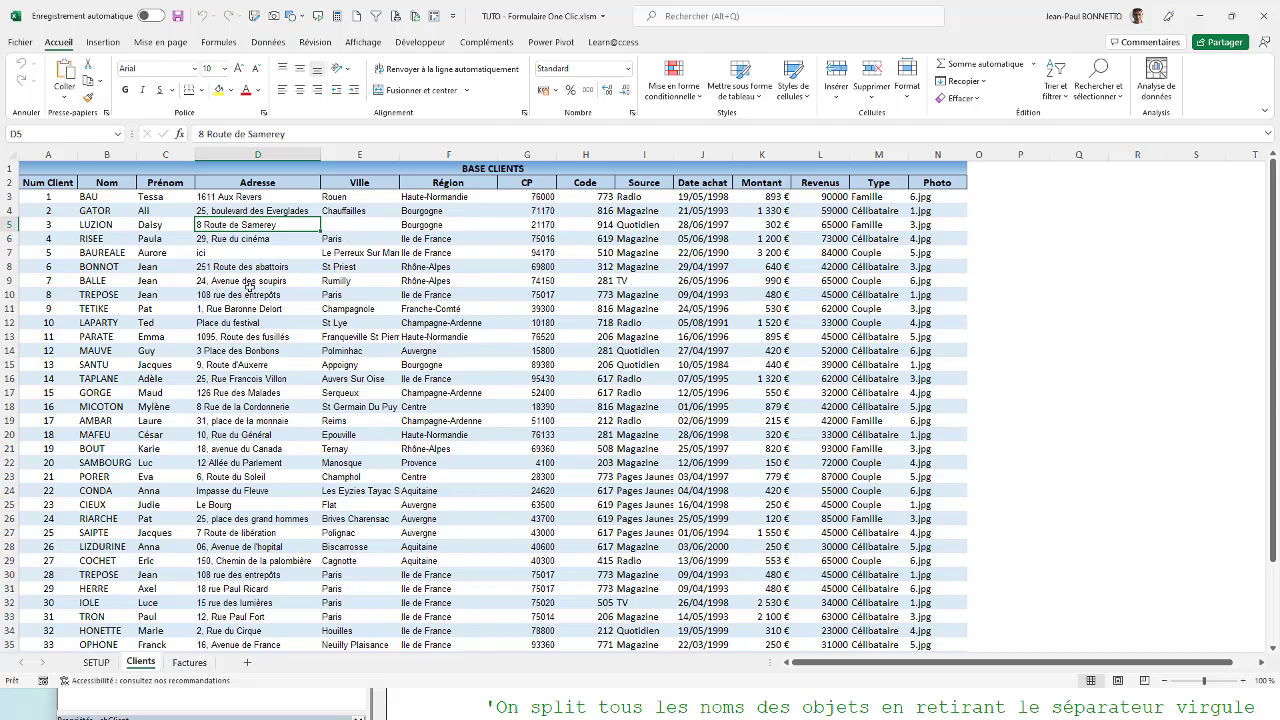
Scroll through the CreationFormulaire macro code in modCodeFormulaire.
{"action": "left_click", "coordinate": [557, 710]}
{"action": "scroll", "coordinate": [460, 450], "scroll_direction": "up", "scroll_amount": 4}
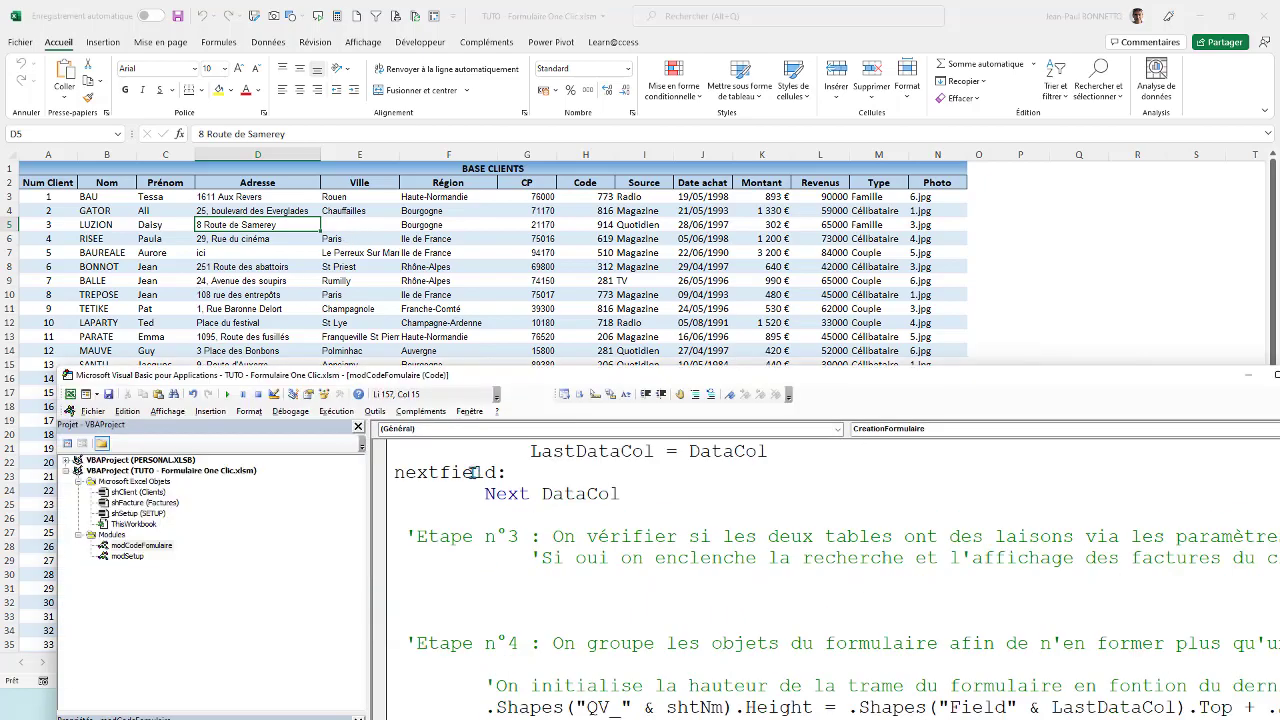
{"action": "scroll", "coordinate": [470, 473], "scroll_direction": "up", "scroll_amount": 5}
{"action": "scroll", "coordinate": [480, 476], "scroll_direction": "up", "scroll_amount": 5}
{"action": "scroll", "coordinate": [490, 479], "scroll_direction": "up", "scroll_amount": 5}
{"action": "scroll", "coordinate": [505, 483], "scroll_direction": "up", "scroll_amount": 5}
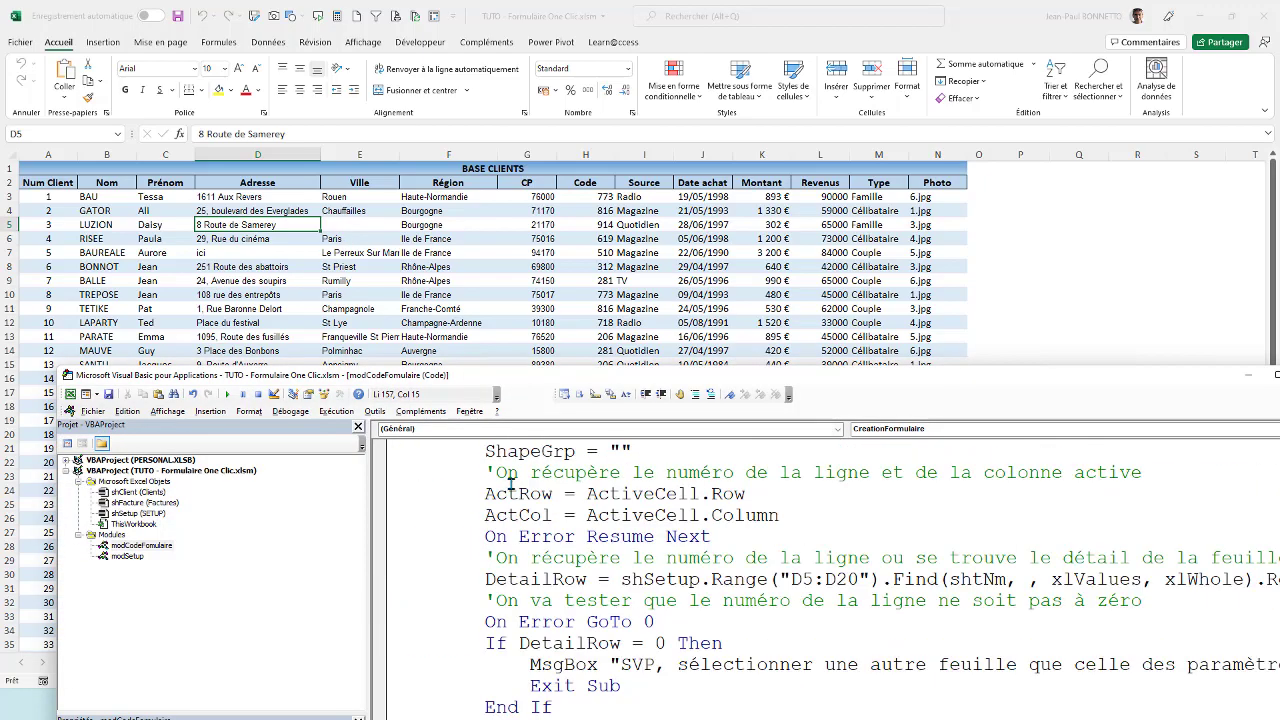
{"action": "scroll", "coordinate": [511, 483], "scroll_direction": "up", "scroll_amount": 5}
{"action": "scroll", "coordinate": [511, 482], "scroll_direction": "down", "scroll_amount": 2}
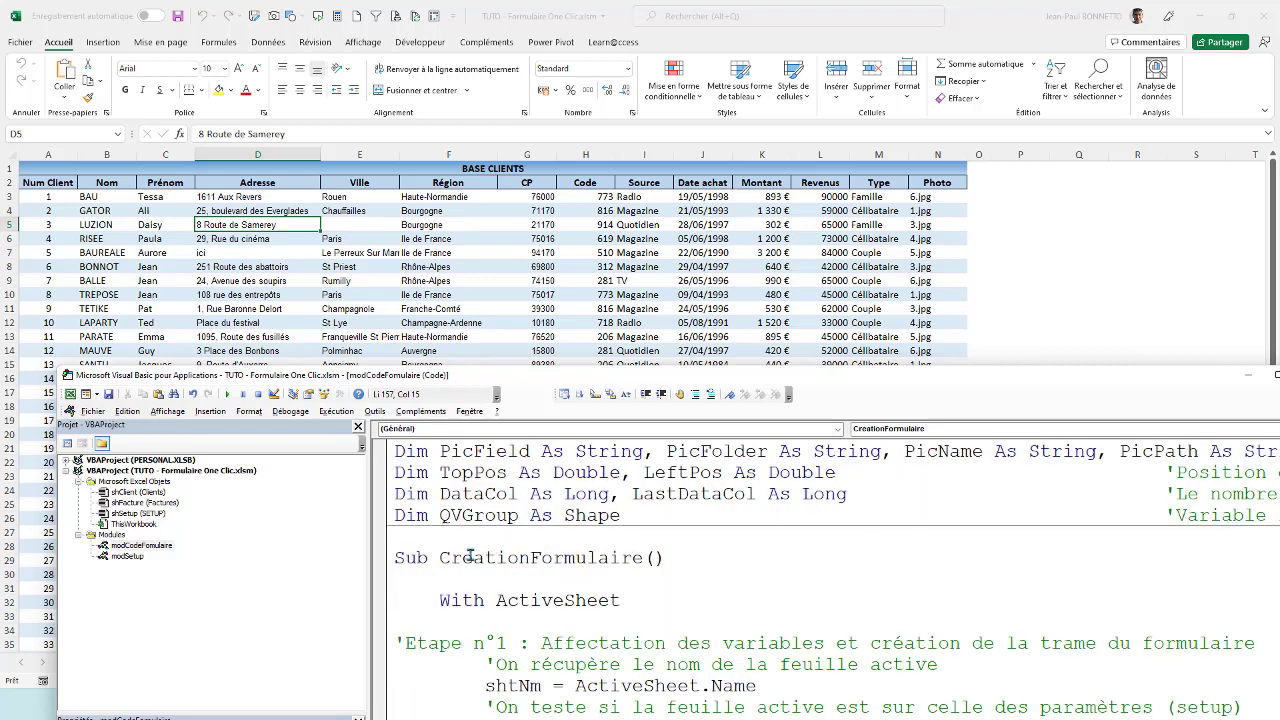
{"action": "left_click_drag", "start_coordinate": [440, 558], "coordinate": [643, 558]}
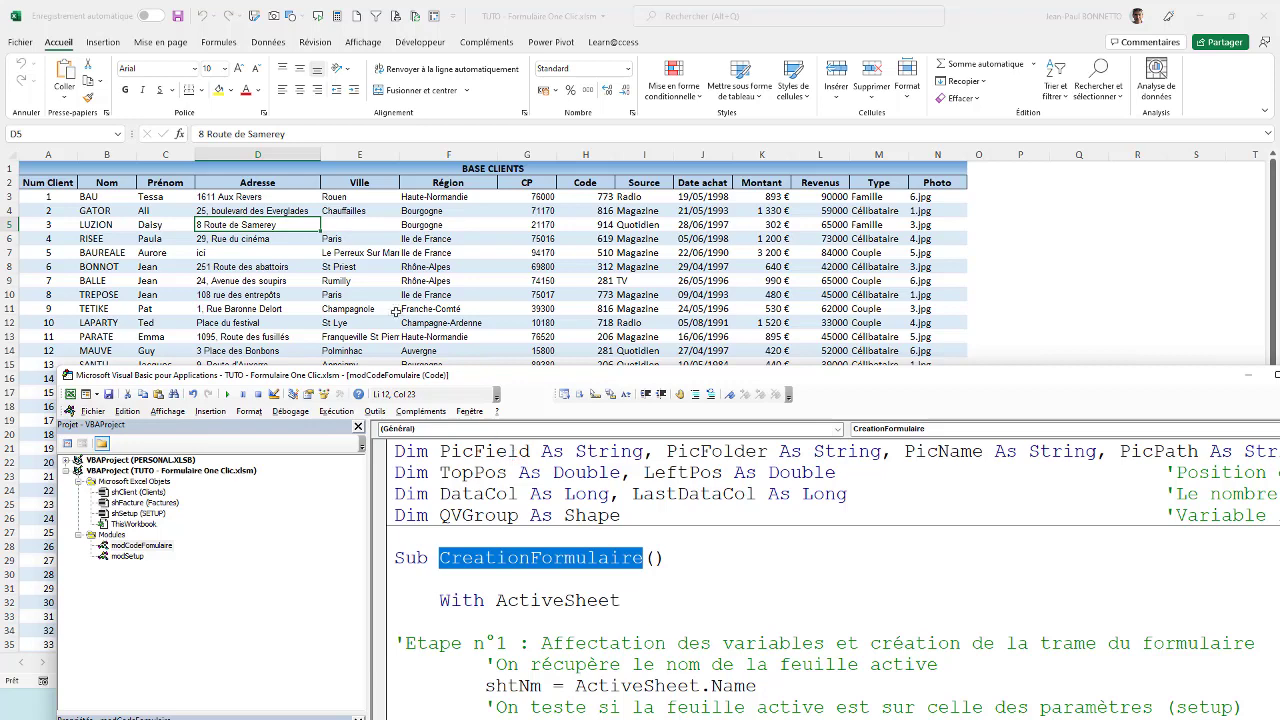
Go back to the Clients sheet, select a table cell, and reopen Visual Basic from Développeur.
{"action": "left_click", "coordinate": [112, 253]}
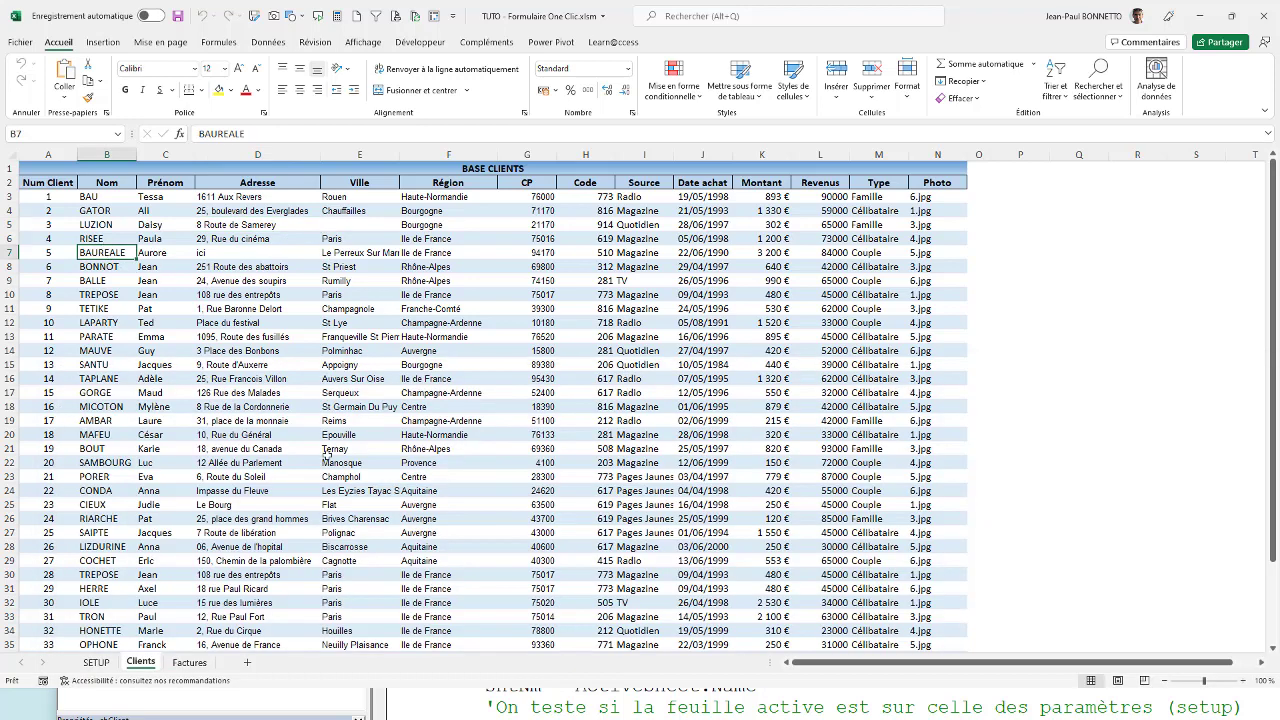
{"action": "left_click", "coordinate": [463, 362]}
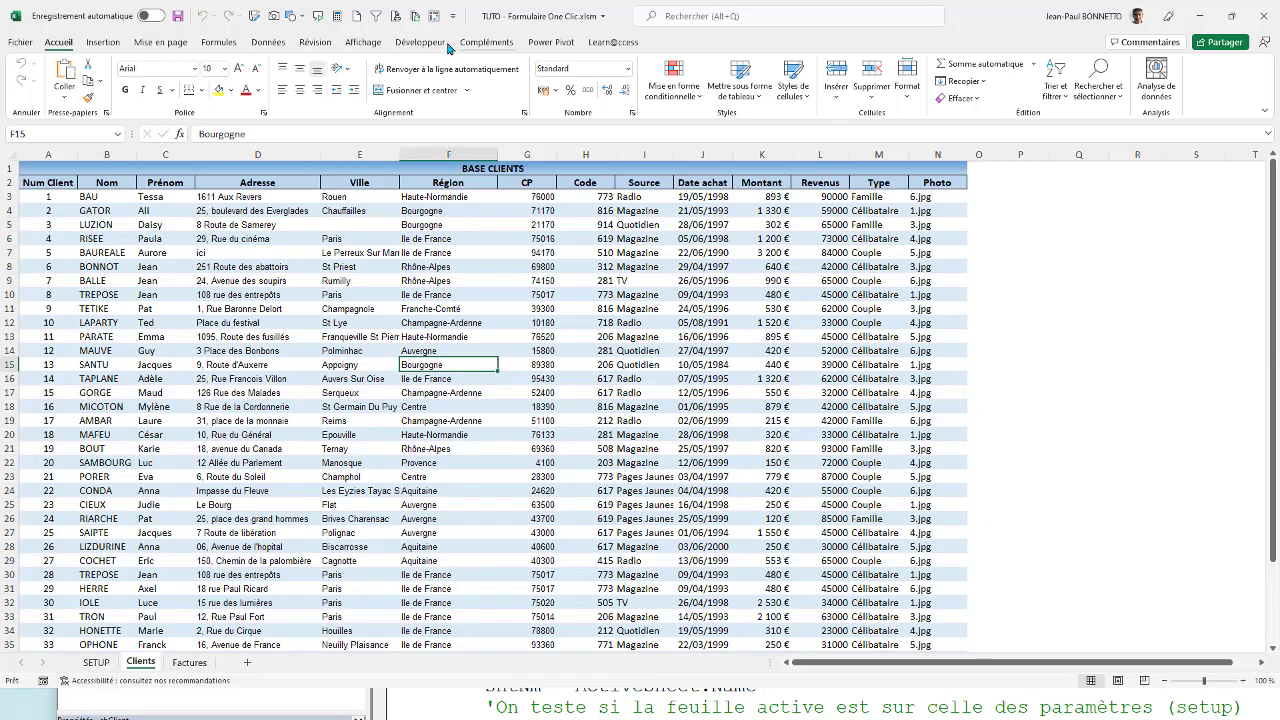
{"action": "left_click", "coordinate": [419, 42]}
{"action": "left_click", "coordinate": [23, 69]}
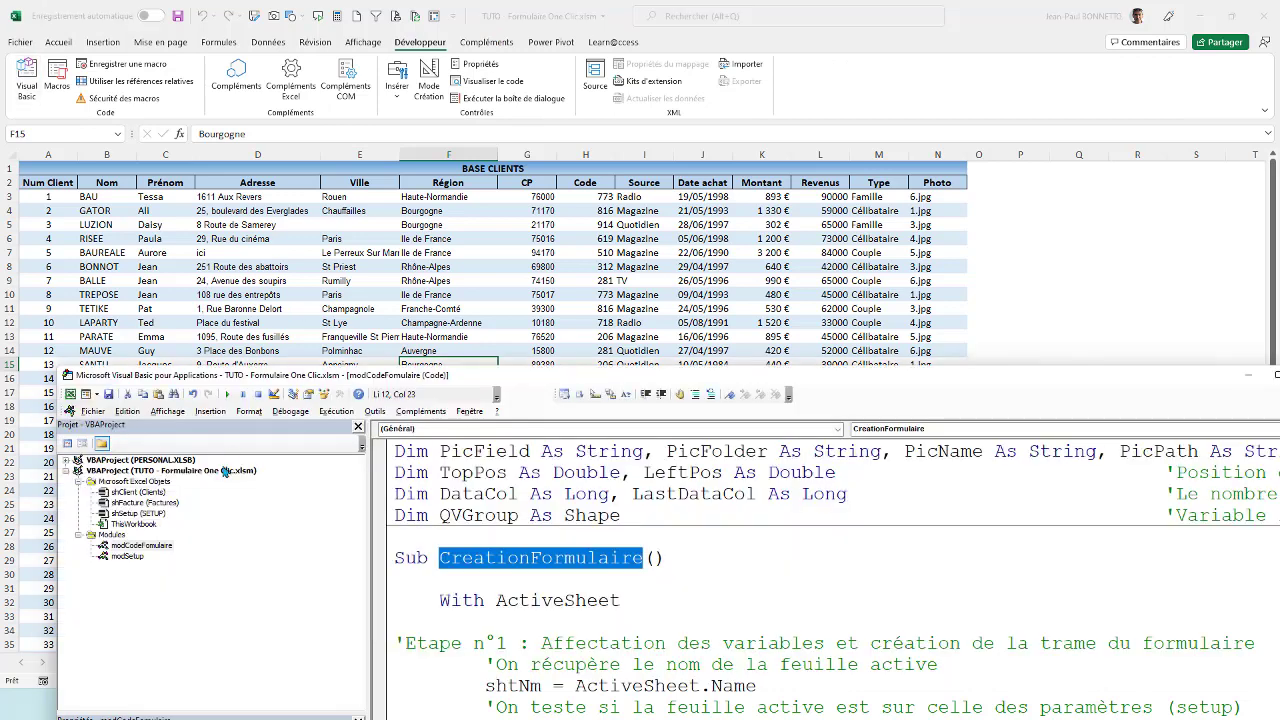
Open the shFacture sheet code and insert a blank Worksheet_SelectionChange procedure from the Worksheet object.
{"action": "double_click", "coordinate": [155, 510]}
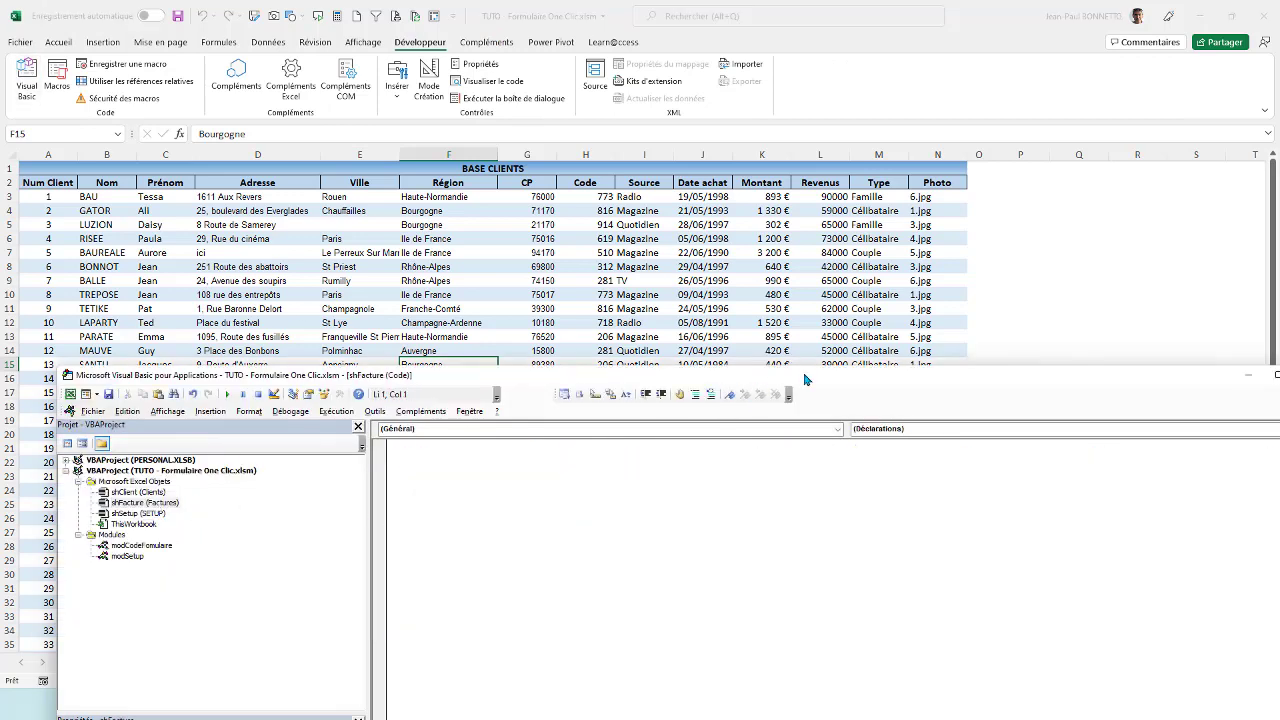
{"action": "left_click_drag", "start_coordinate": [810, 380], "coordinate": [742, 180]}
{"action": "left_click", "coordinate": [770, 228]}
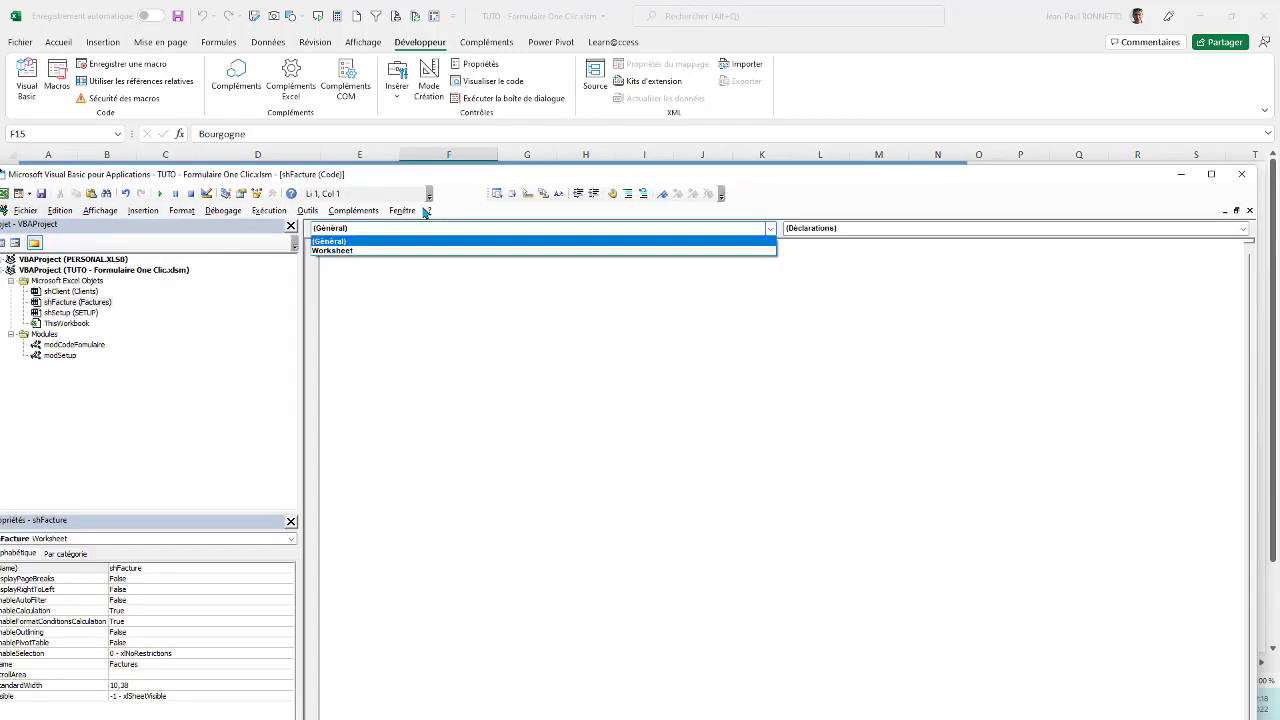
{"action": "left_click", "coordinate": [350, 251]}
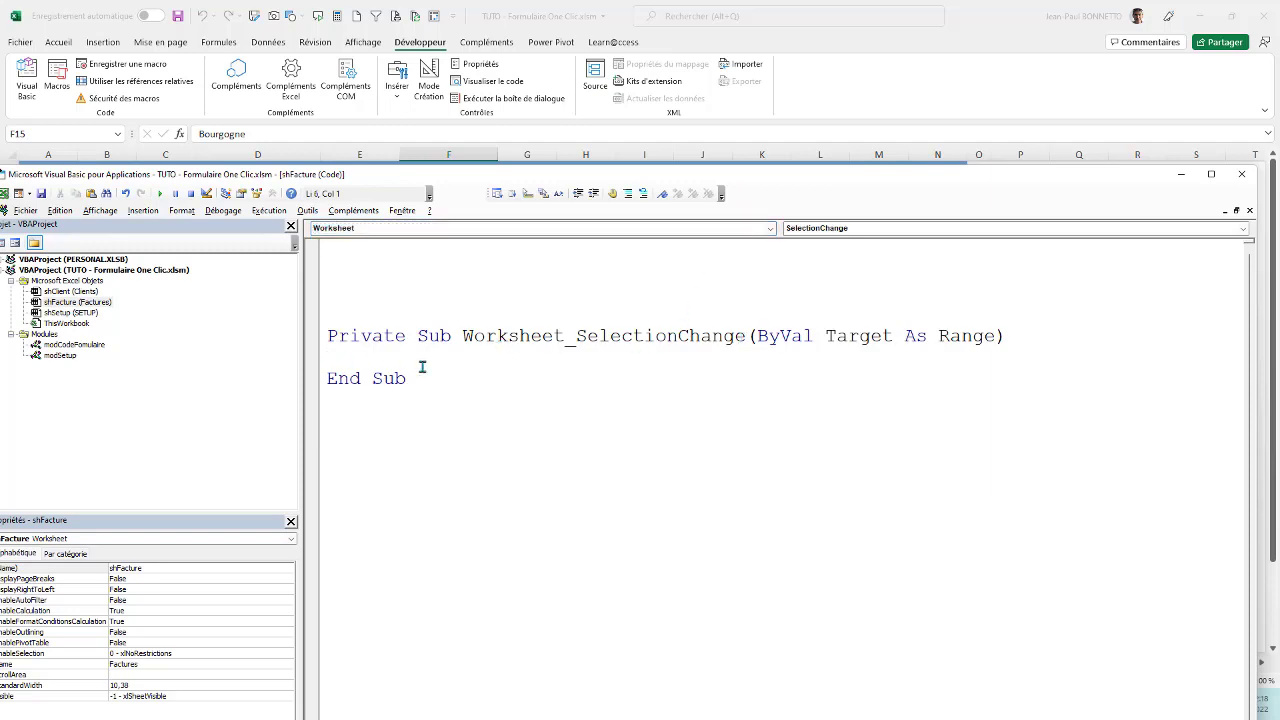
{"action": "key", "text": "Return"}
{"action": "key", "text": "Return"}
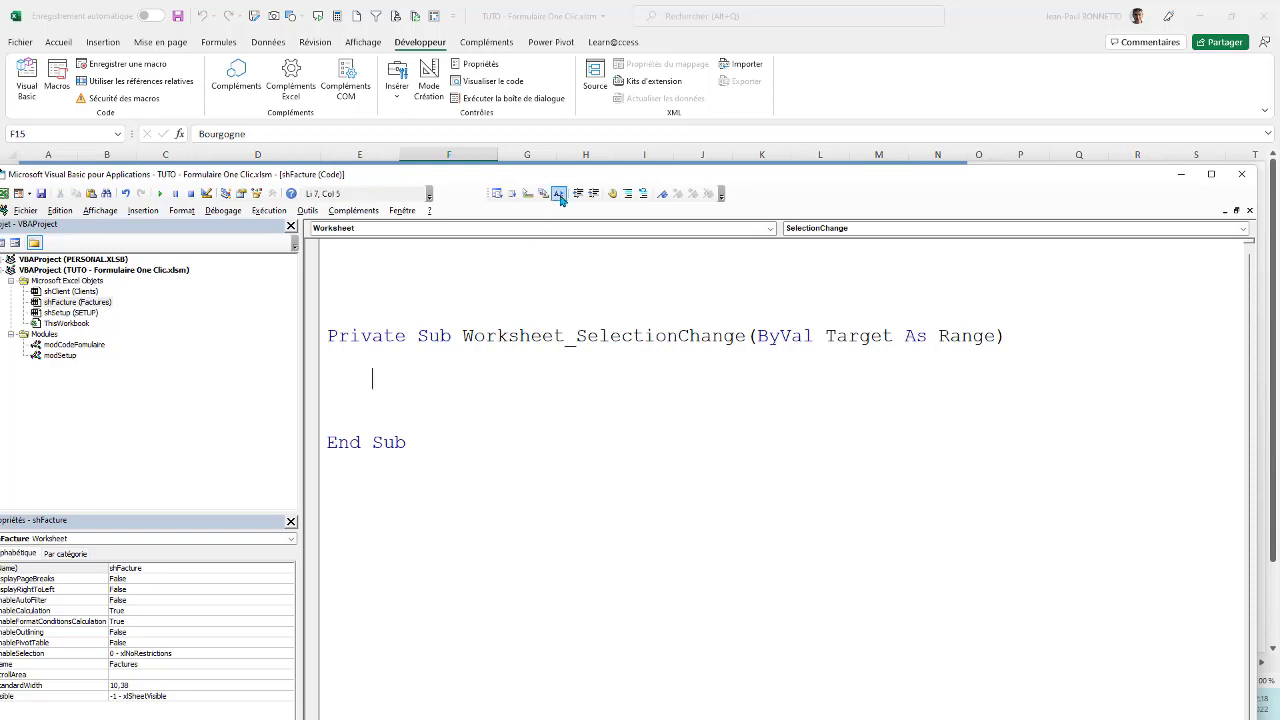
{"action": "left_click_drag", "start_coordinate": [556, 172], "coordinate": [556, 269]}
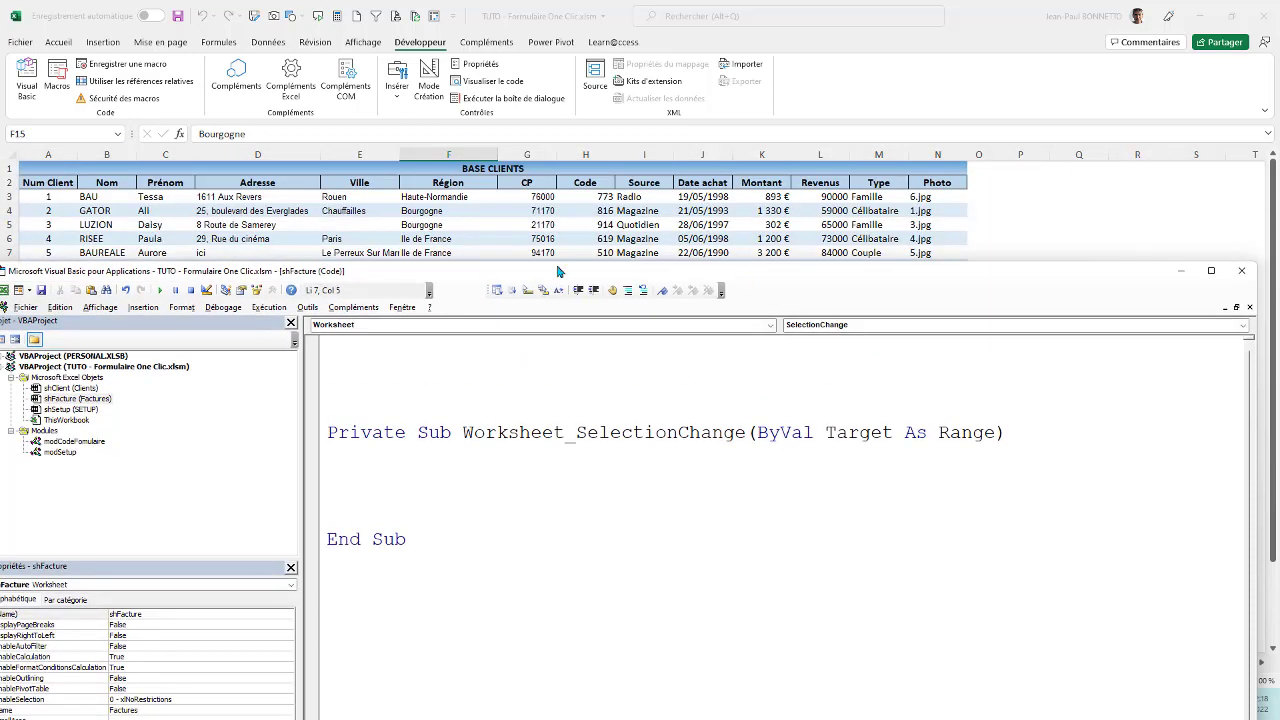
{"action": "mouse_move", "coordinate": [647, 274]}
{"action": "left_mouse_down"}
{"action": "mouse_move", "coordinate": [689, 204]}
{"action": "mouse_move", "coordinate": [665, 168]}
{"action": "left_mouse_up"}
{"action": "type", "text": "i"}
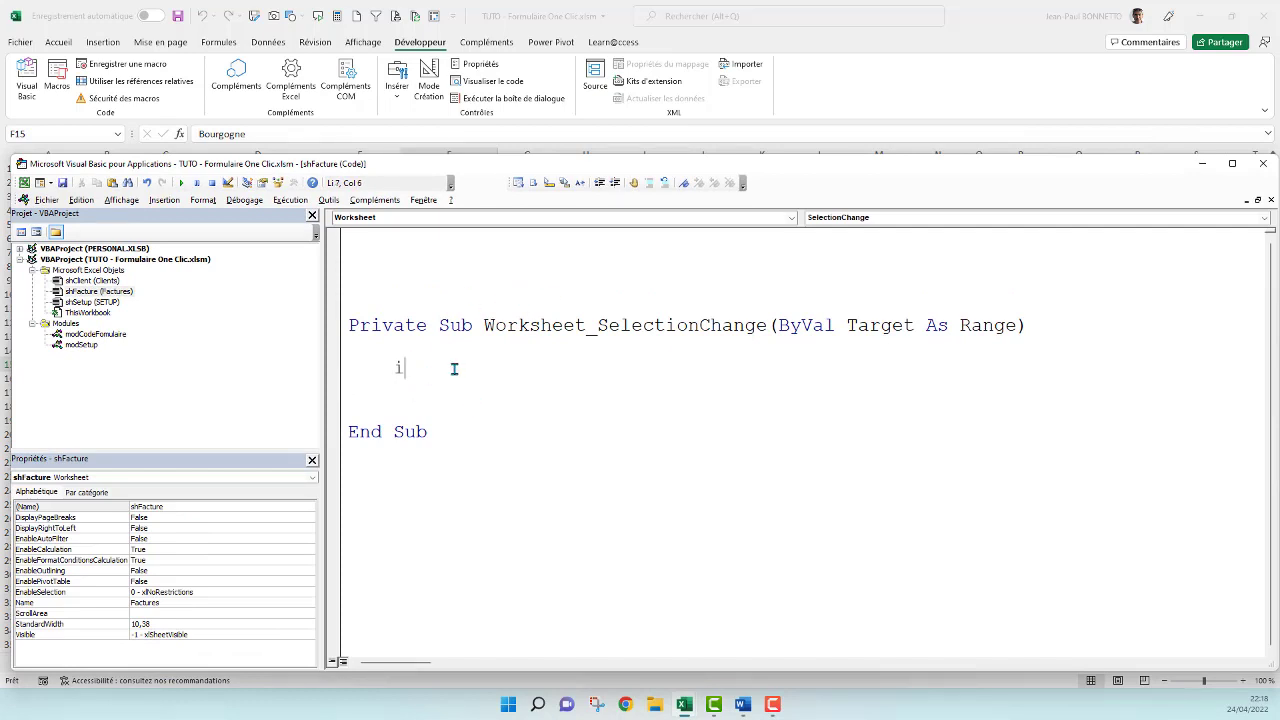
Build an If … End If block with Call CreationFormulaire inside it.
{"action": "type", "text": "f"}
{"action": "key", "text": "Return"}
{"action": "key", "text": "Return"}
{"action": "key", "text": "Return"}
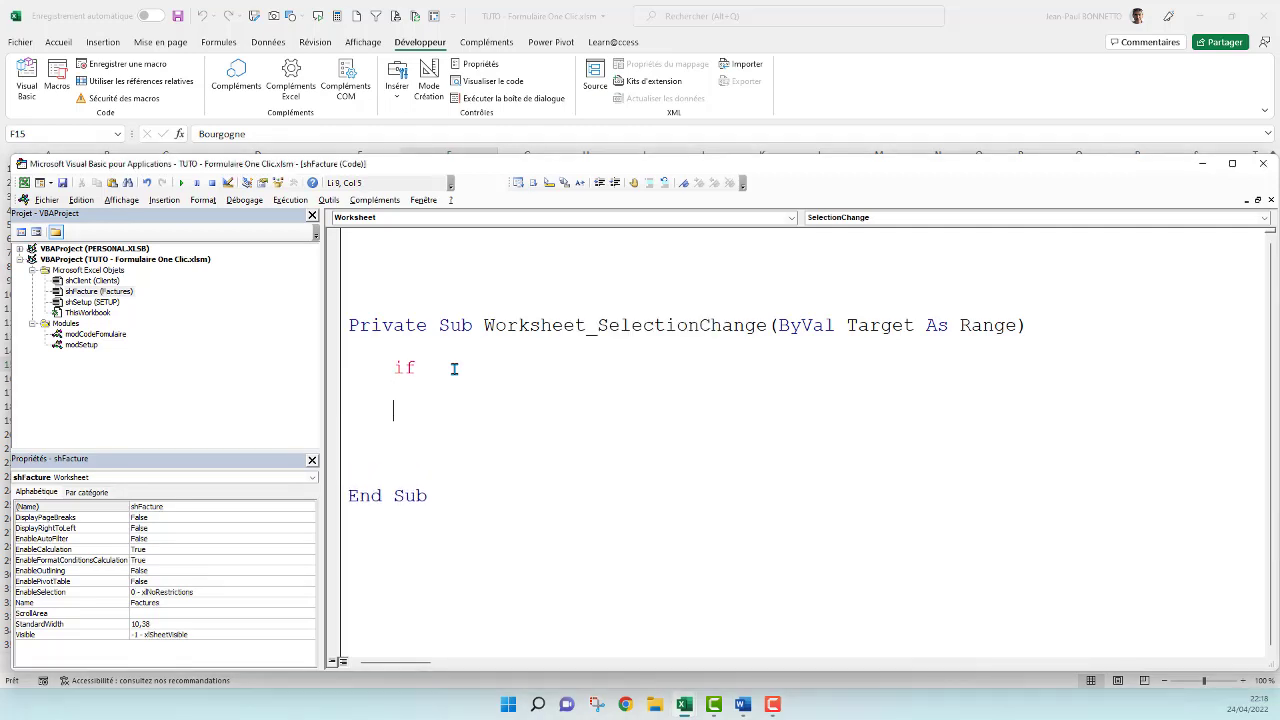
{"action": "key", "text": "Return"}
{"action": "type", "text": "end"}
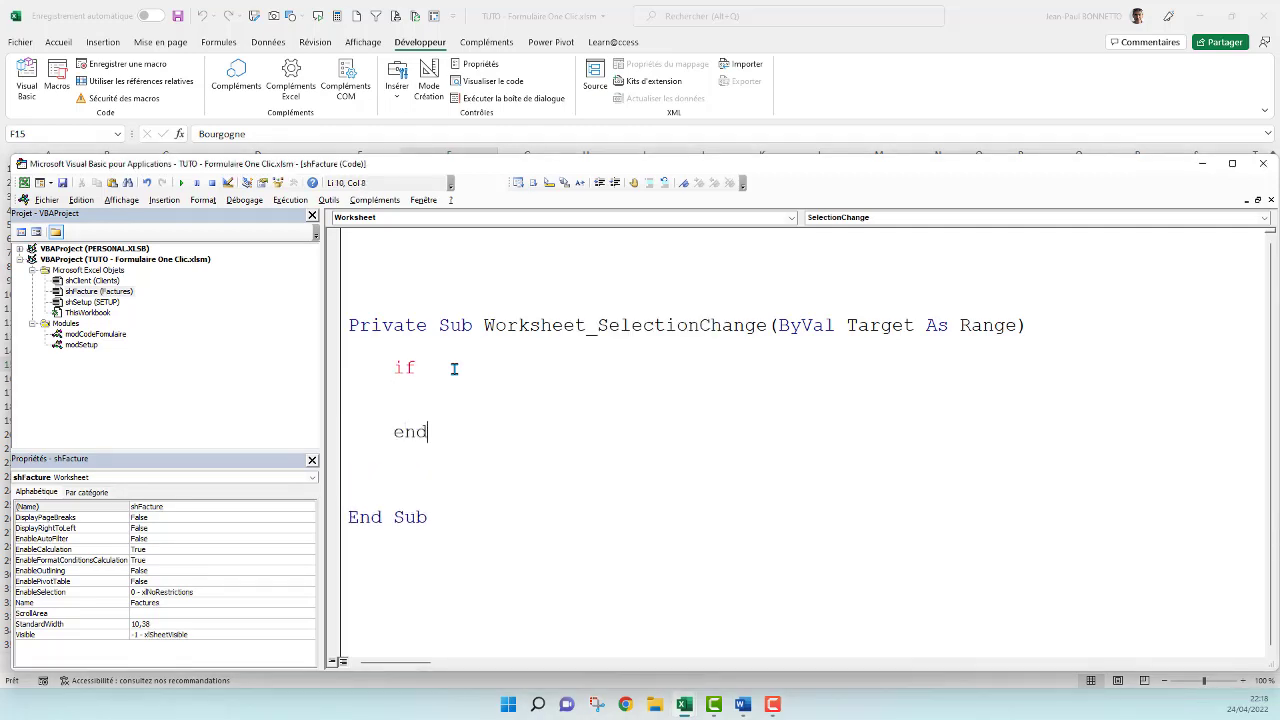
{"action": "type", "text": " if"}
{"action": "left_click", "coordinate": [397, 412]}
{"action": "type", "text": "call"}
{"action": "type", "text": "CreationFormulaire"}
Write the test Not Intersect(Target, Range("A3:N1000")) Is Nothing, dismissing the compile error.
{"action": "left_click", "coordinate": [435, 362]}
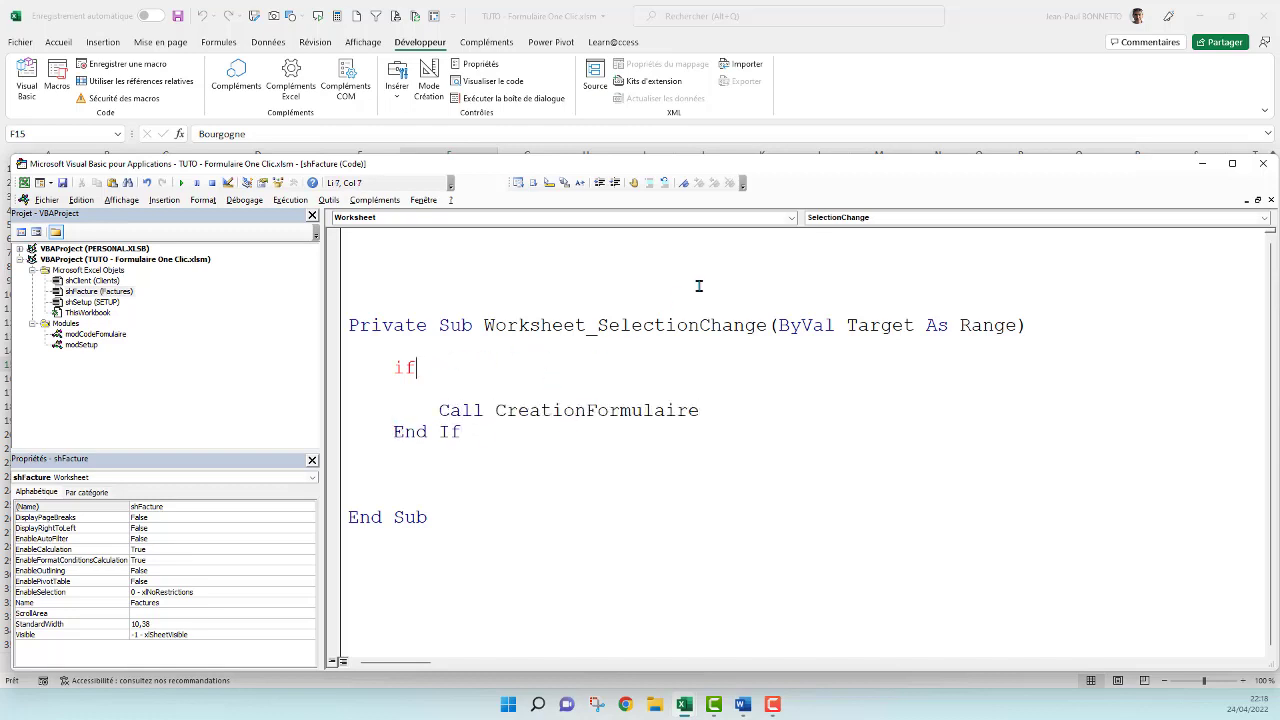
{"action": "left_click_drag", "start_coordinate": [799, 168], "coordinate": [794, 287]}
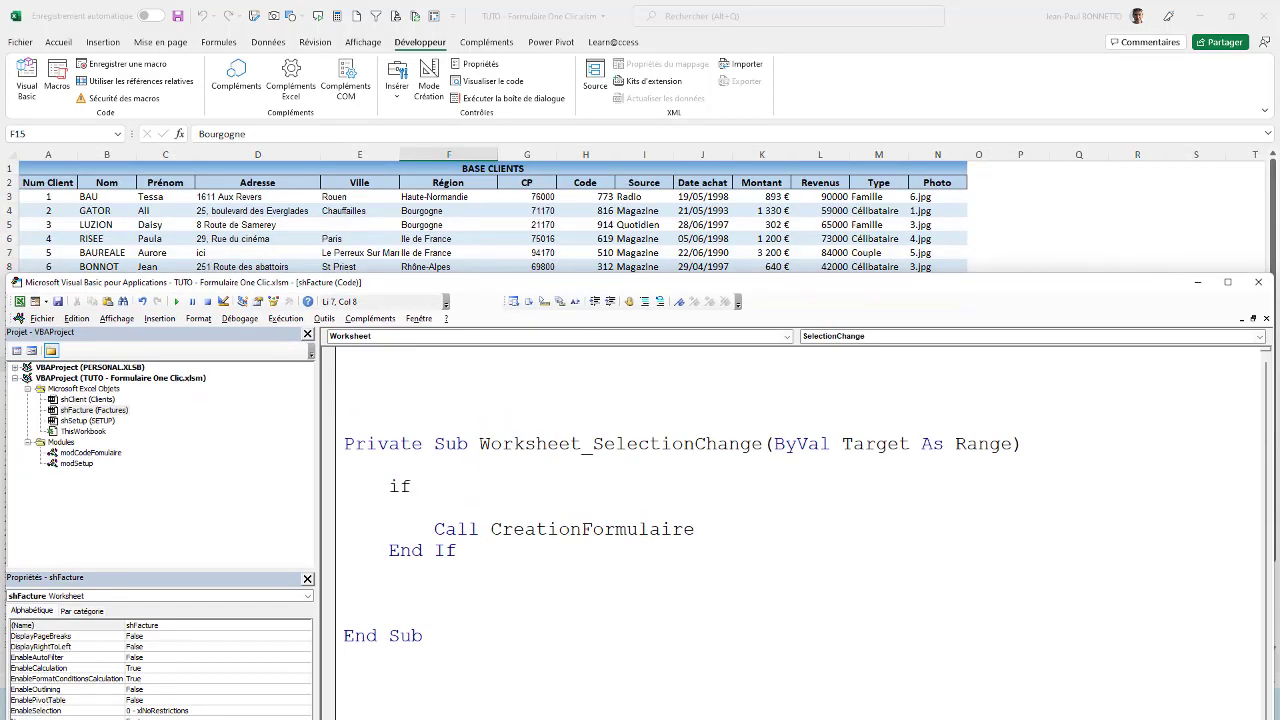
{"action": "type", "text": "not "}
{"action": "type", "text": "inte"}
{"action": "type", "text": "rsec"}
{"action": "type", "text": "t(T"}
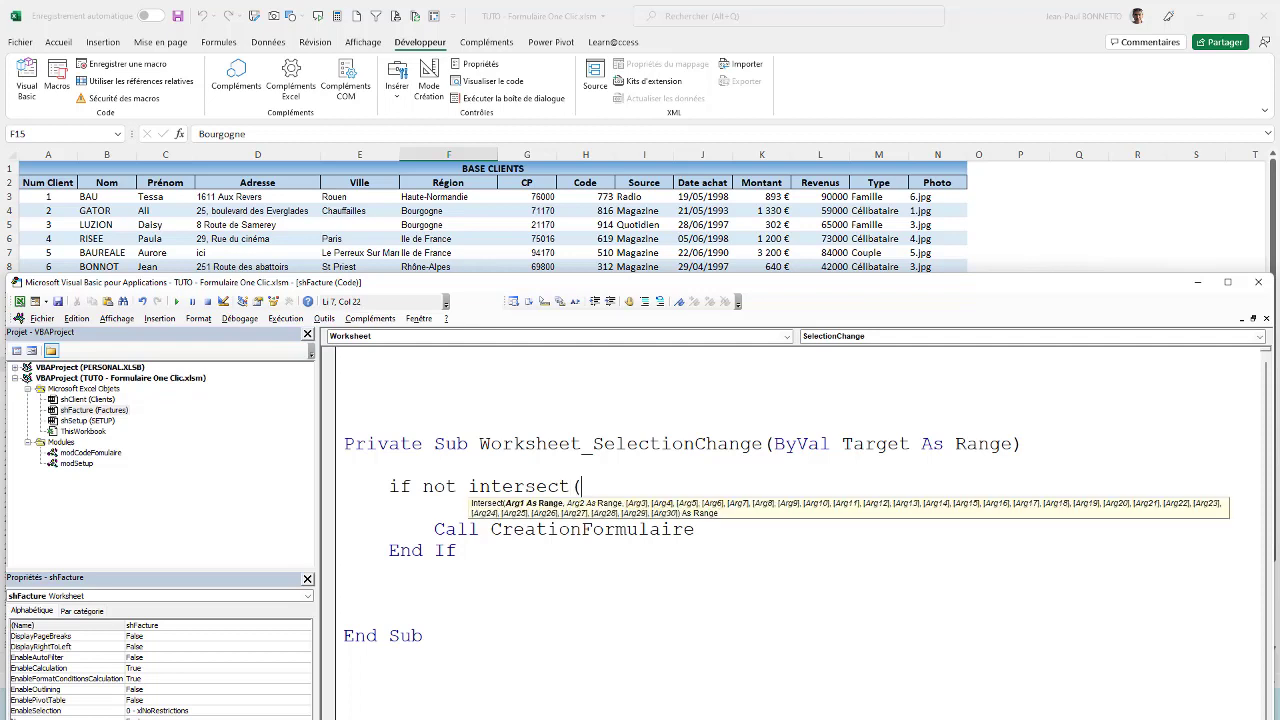
{"action": "type", "text": "arget"}
{"action": "type", "text": ", "}
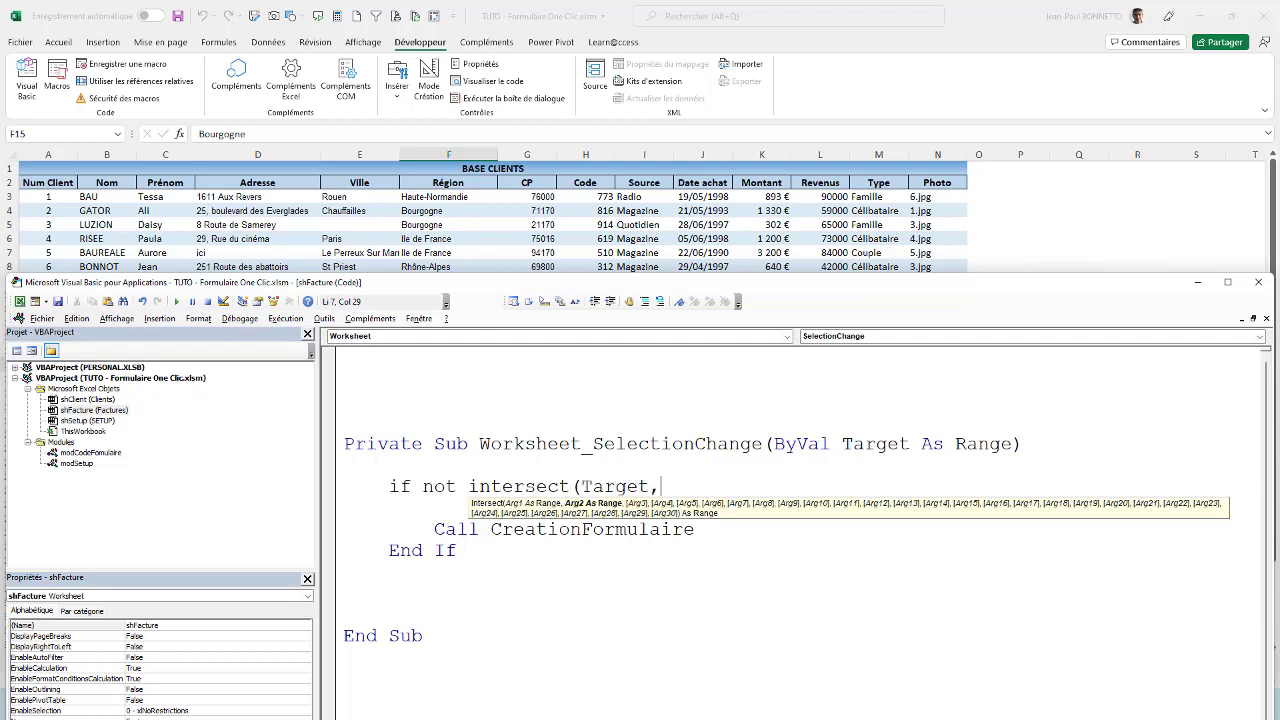
{"action": "type", "text": "Range("}
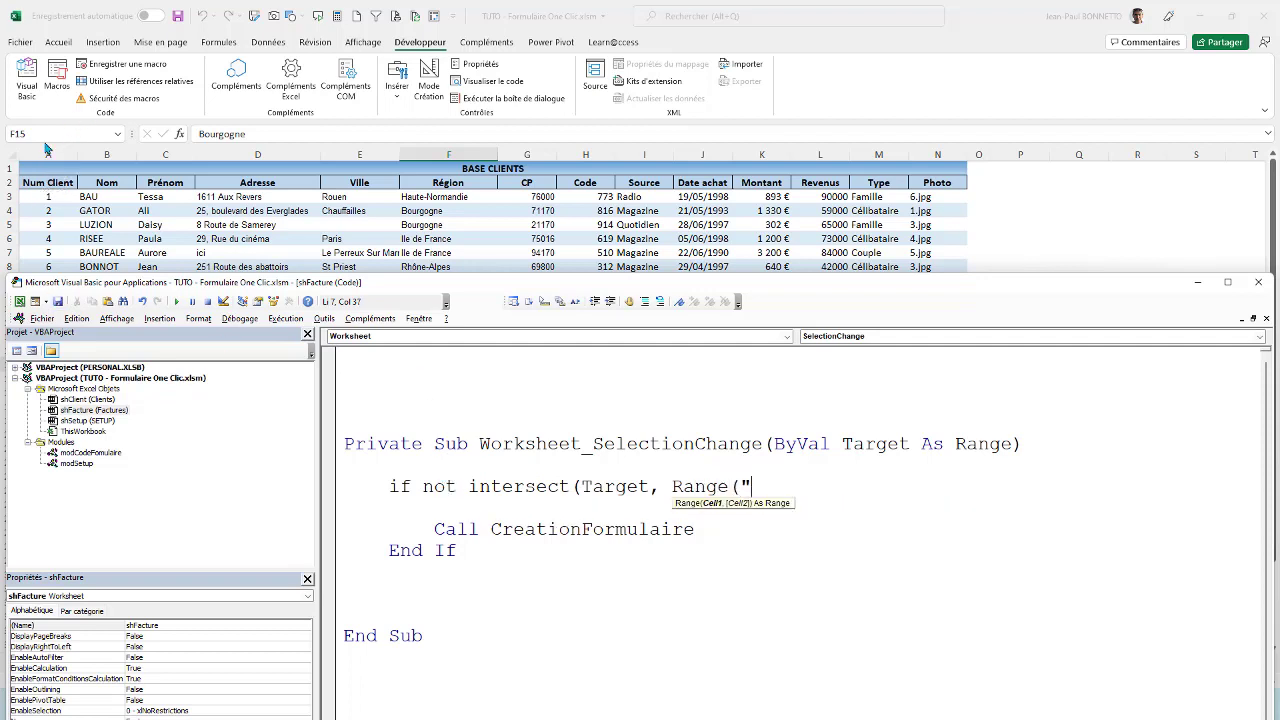
{"action": "type", "text": "A"}
{"action": "left_click", "coordinate": [1057, 519]}
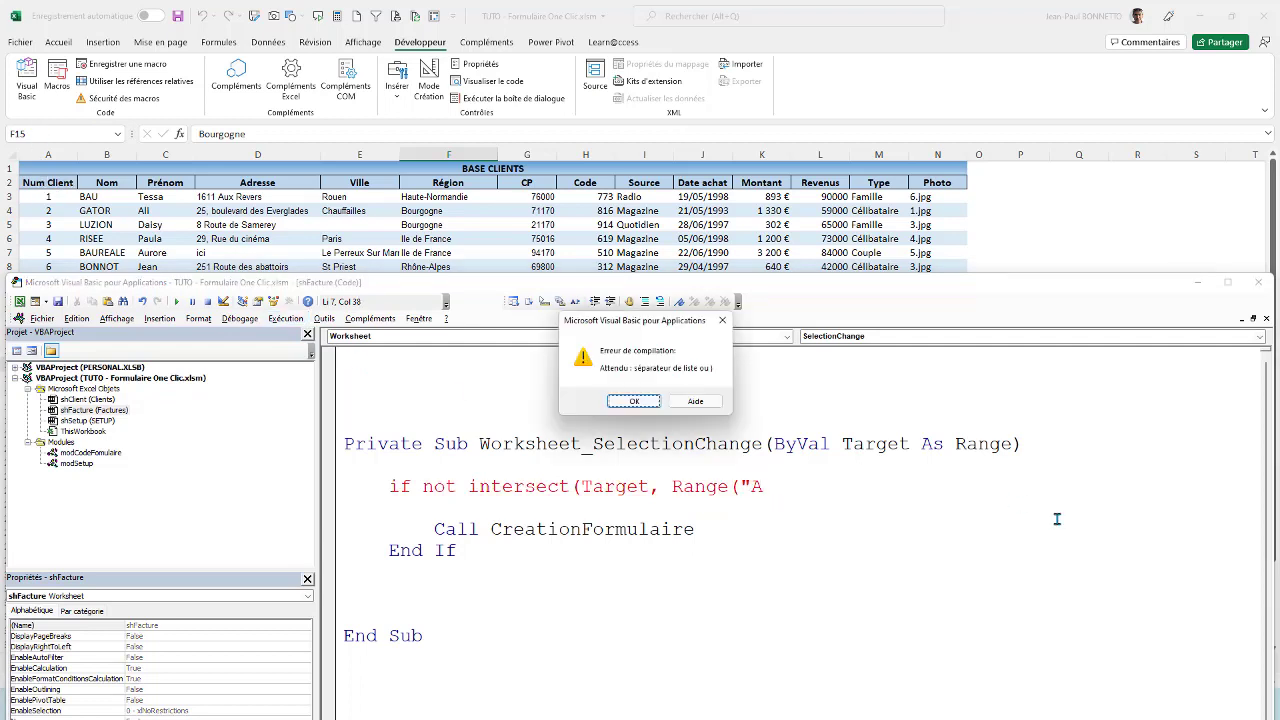
{"action": "left_click", "coordinate": [625, 402]}
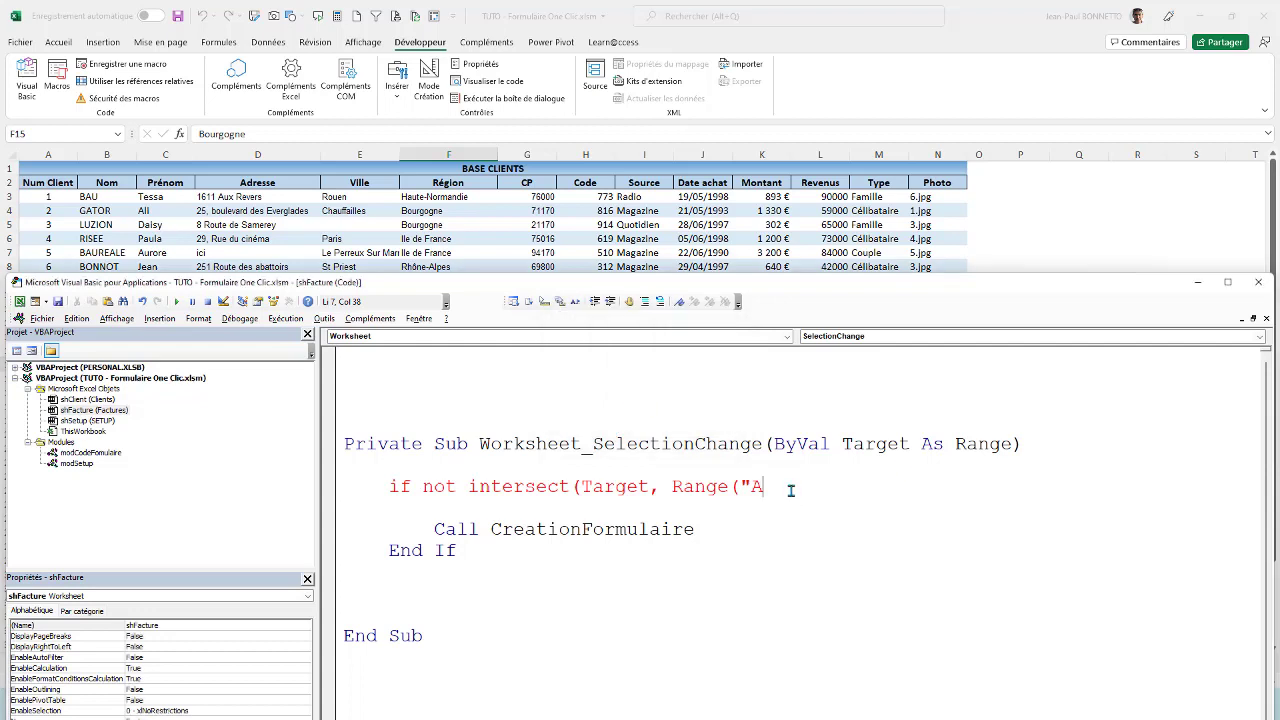
{"action": "type", "text": "3:"}
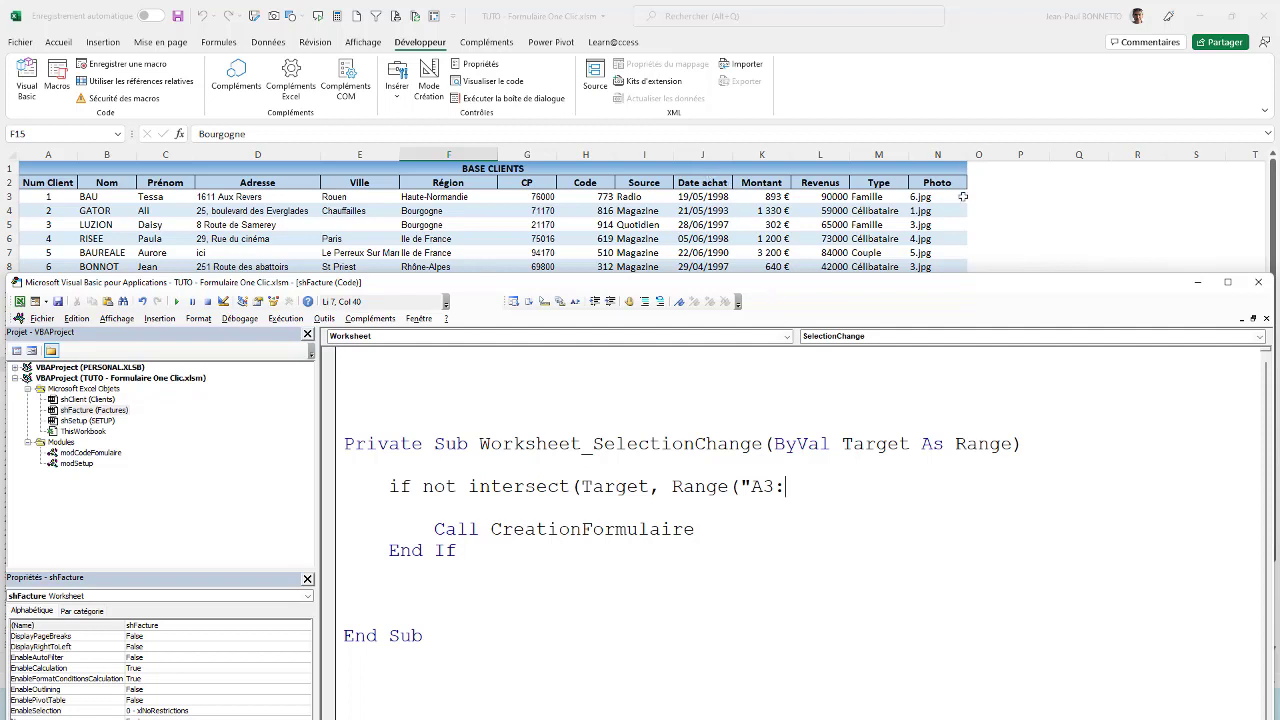
{"action": "type", "text": "N1"}
{"action": "type", "text": "000\""}
{"action": "type", "text": ")"}
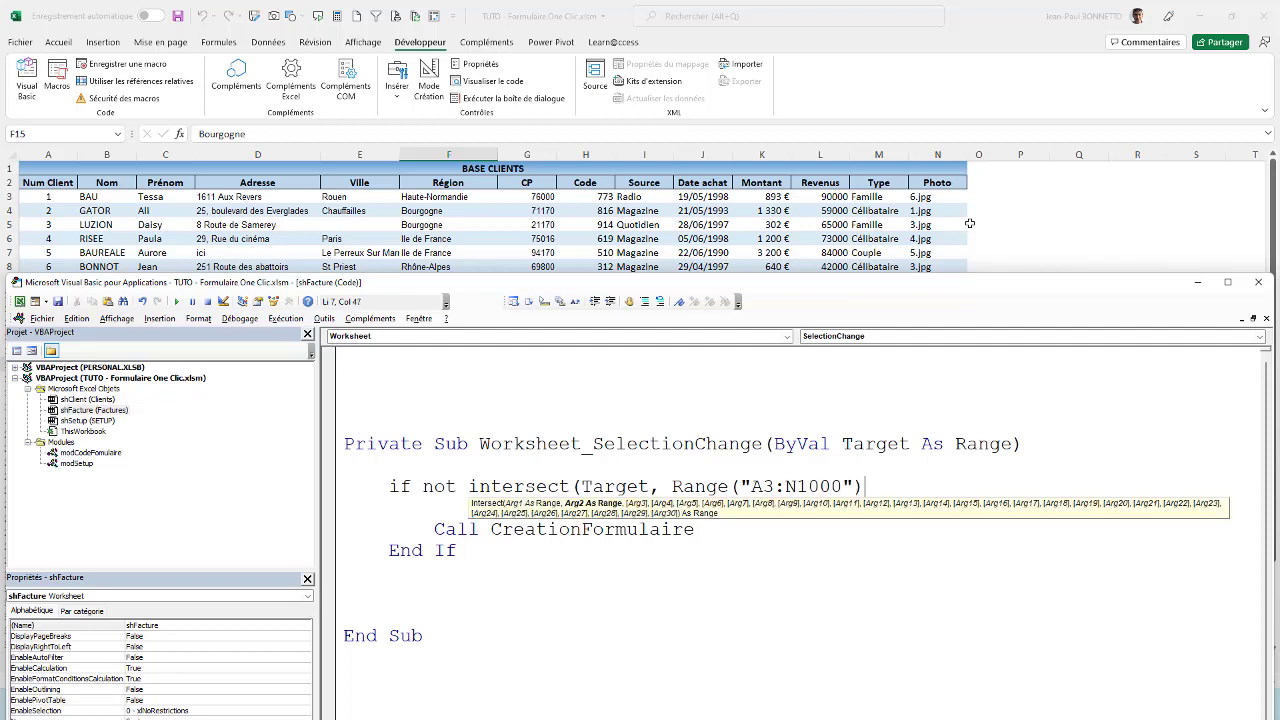
{"action": "type", "text": " i"}
{"action": "type", "text": "s nothin"}
{"action": "type", "text": "h"}
Fix the typo, add Then, and close the Intersect parenthesis so the If line validates.
{"action": "key", "text": "BackSpace"}
{"action": "type", "text": "hen"}
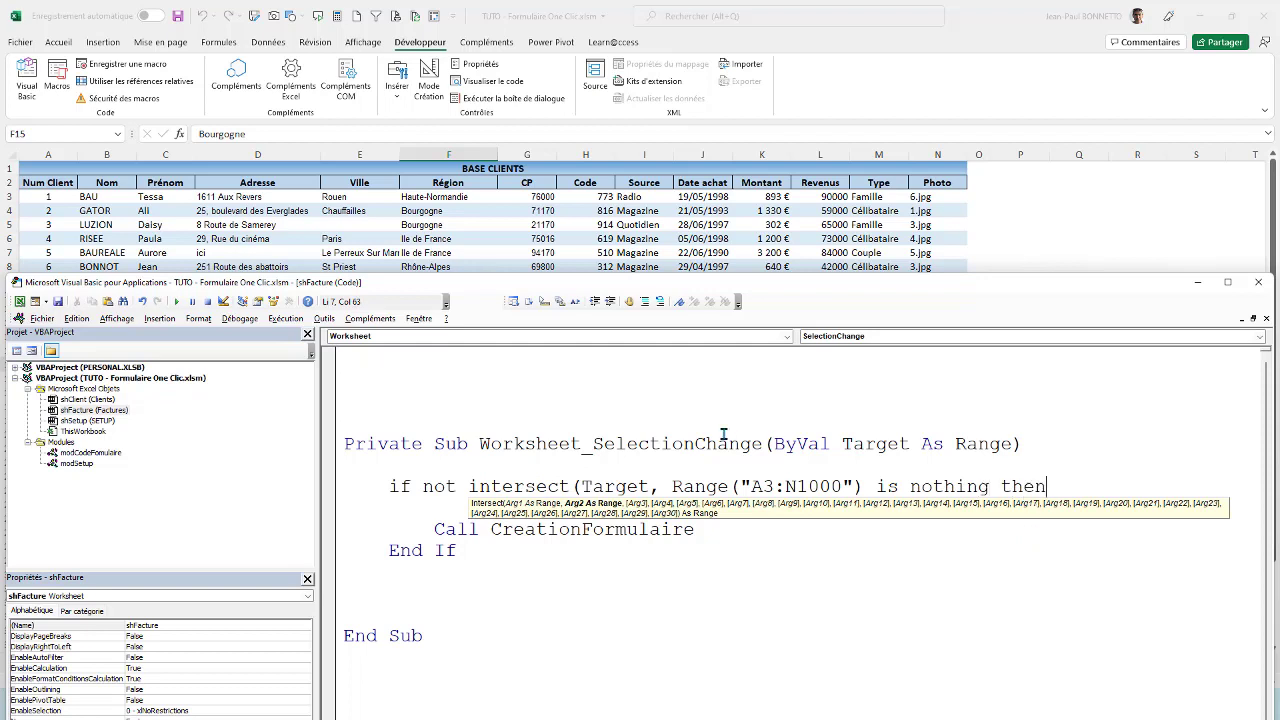
{"action": "left_click", "coordinate": [723, 432]}
{"action": "left_click", "coordinate": [657, 401]}
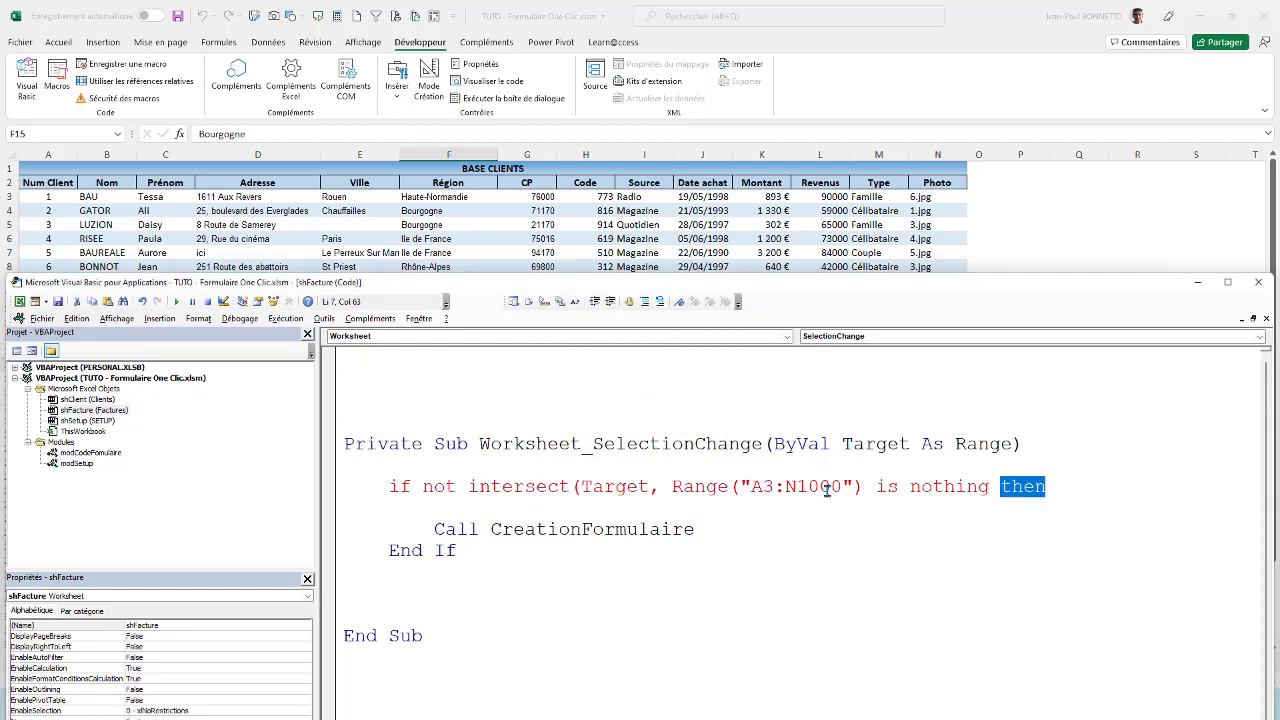
{"action": "left_click", "coordinate": [868, 548]}
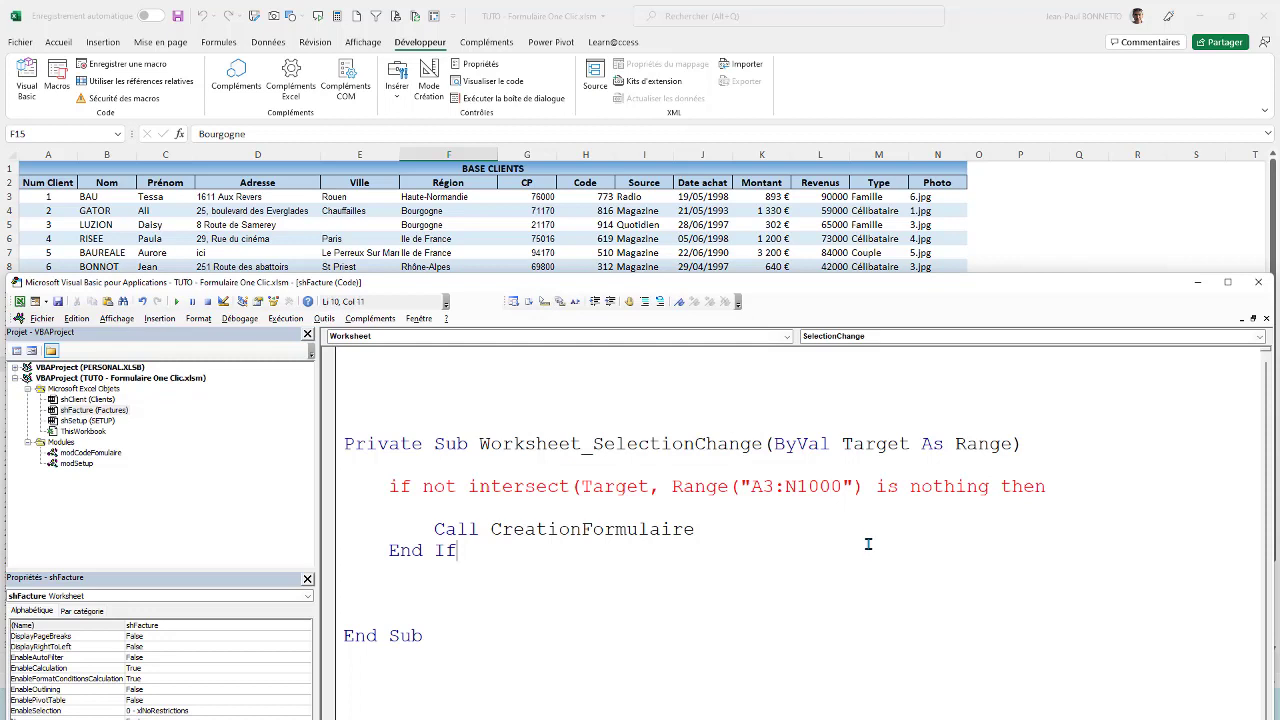
{"action": "left_click", "coordinate": [868, 486]}
{"action": "type", "text": ")"}
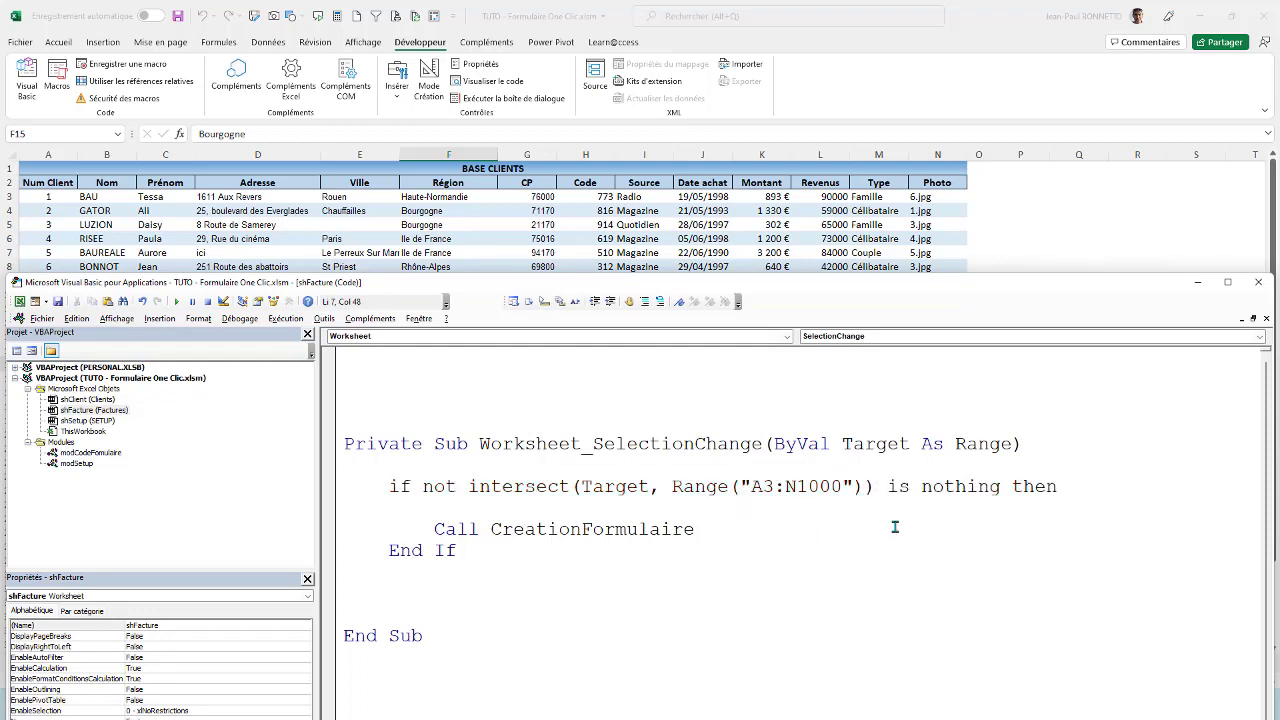
{"action": "left_click", "coordinate": [876, 443]}
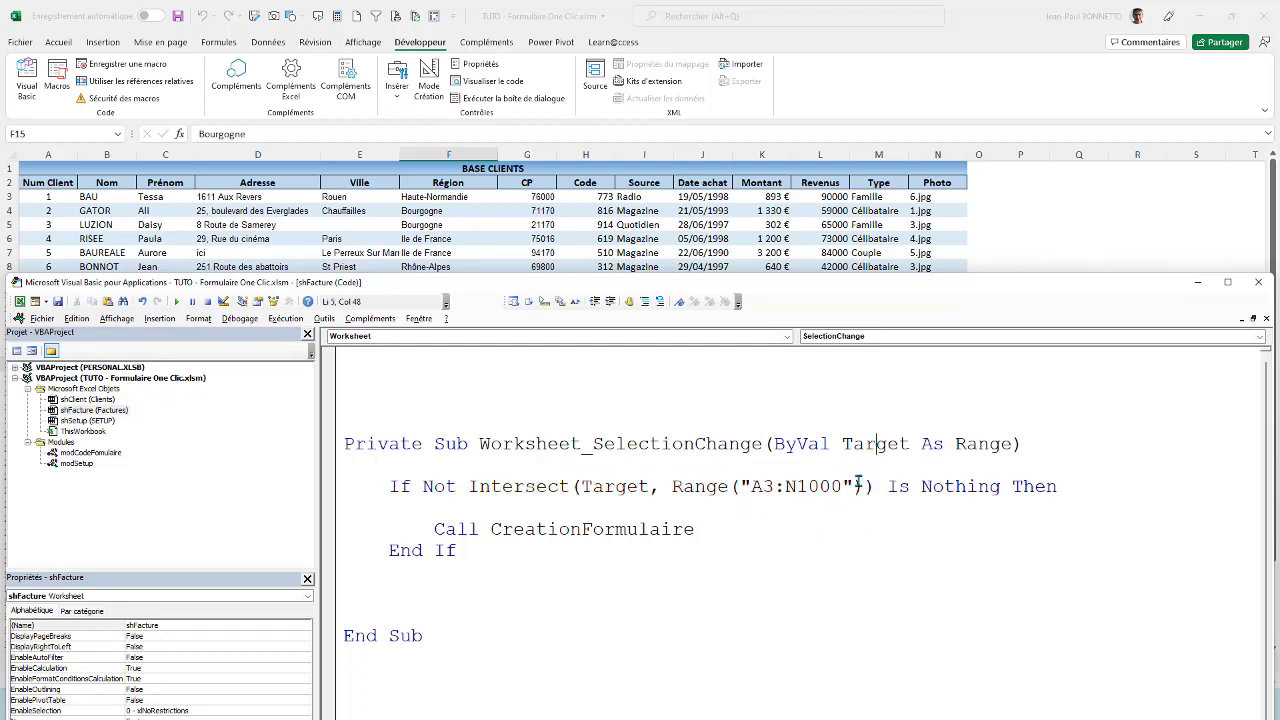
Start a Shsetup.Range(" line above the Call, then bring the SETUP sheet forward.
{"action": "left_click", "coordinate": [445, 512]}
{"action": "type", "text": "Sh"}
{"action": "type", "text": "setu"}
{"action": "type", "text": "p"}
{"action": "type", "text": ".range"}
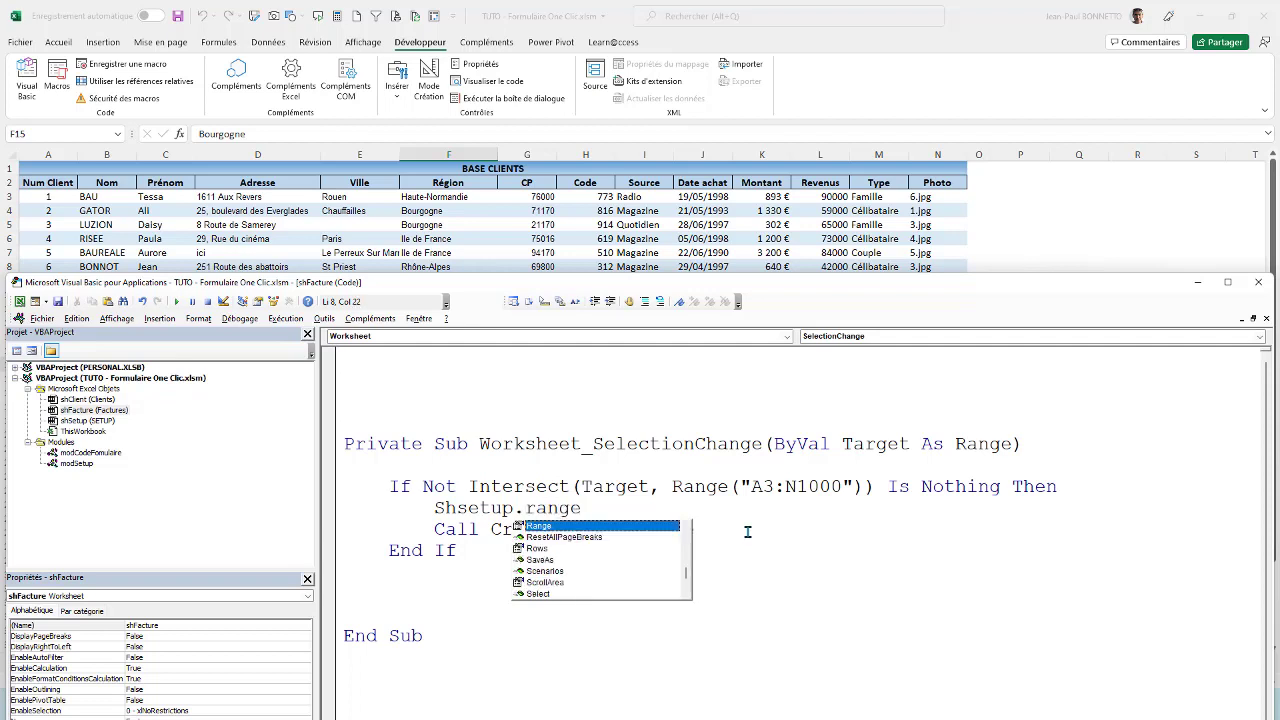
{"action": "type", "text": "(\""}
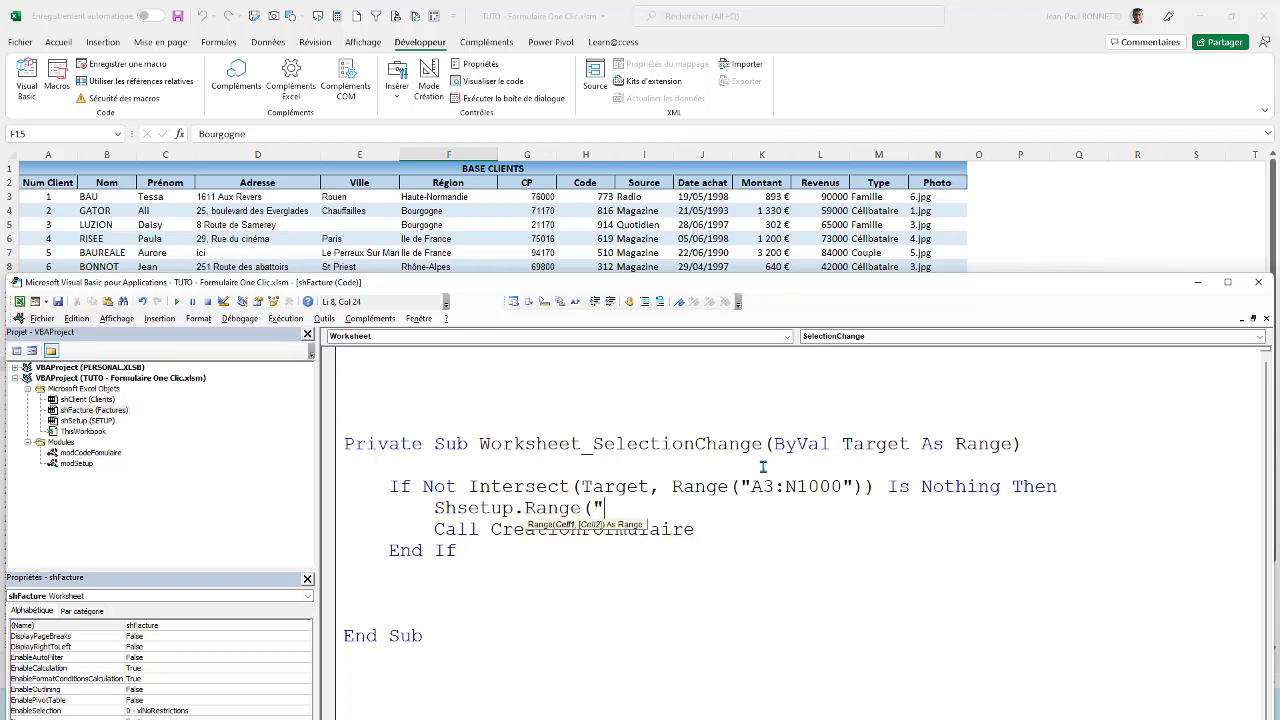
{"action": "left_click", "coordinate": [646, 444]}
{"action": "left_click", "coordinate": [625, 401]}
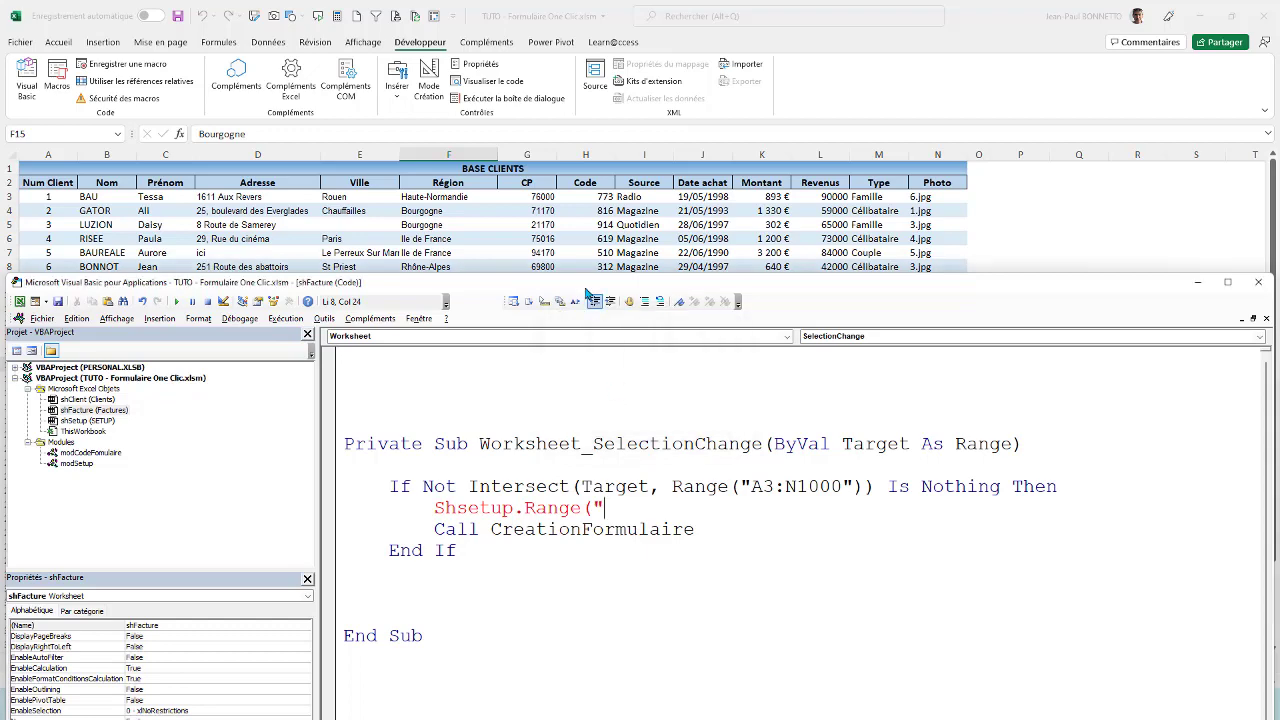
{"action": "left_click", "coordinate": [554, 211]}
{"action": "left_click", "coordinate": [96, 662]}
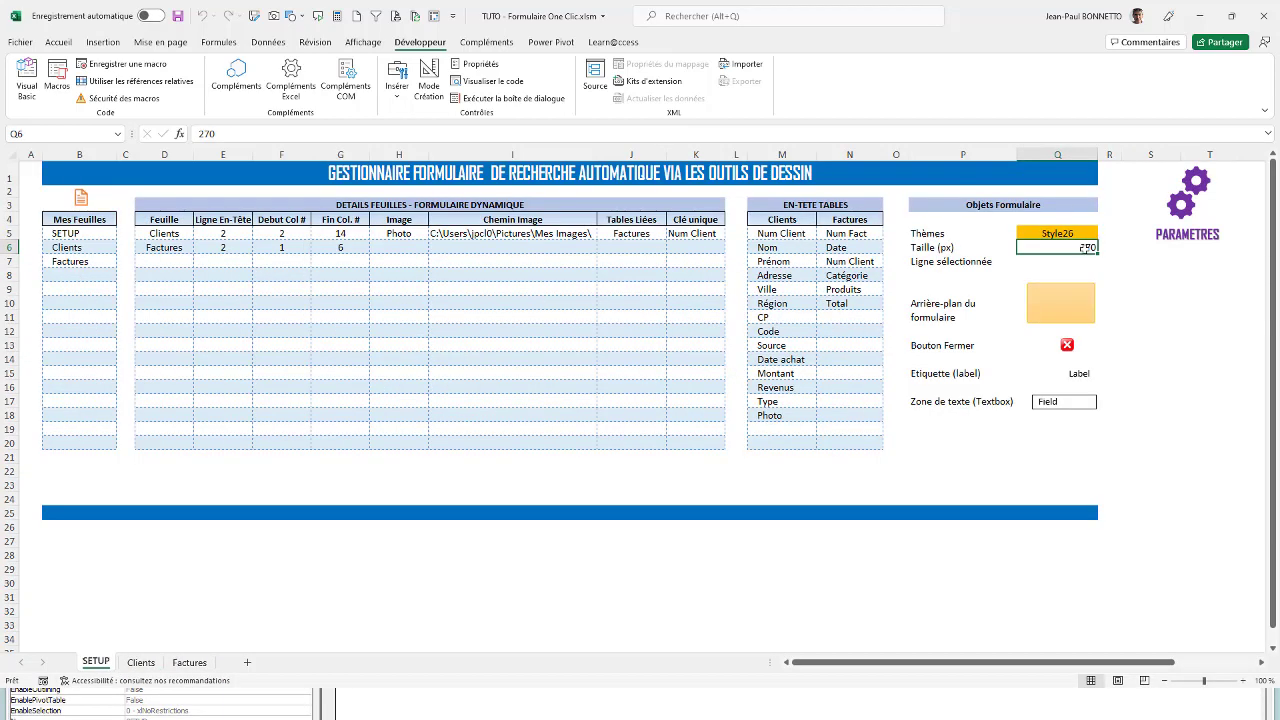
Check SETUP cell Q7 (Ligne sélectionnée), then return to the VBA editor.
{"action": "left_click", "coordinate": [1065, 263]}
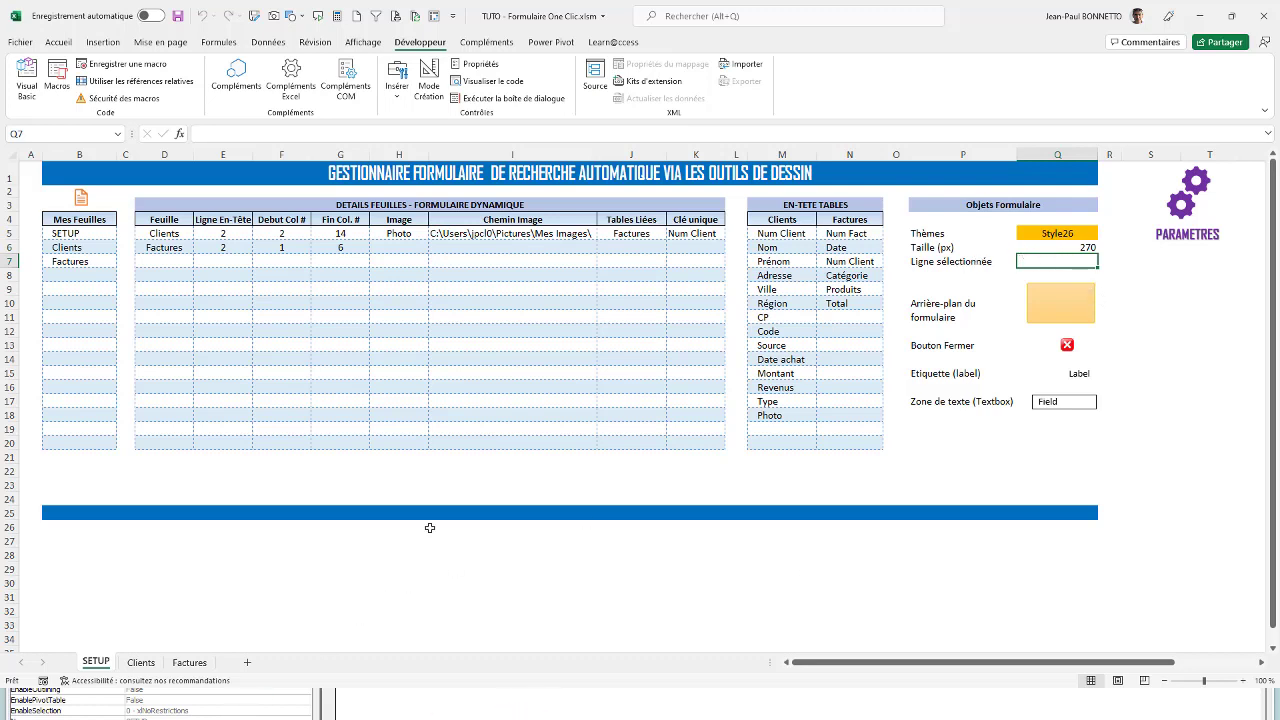
{"action": "left_click", "coordinate": [364, 705]}
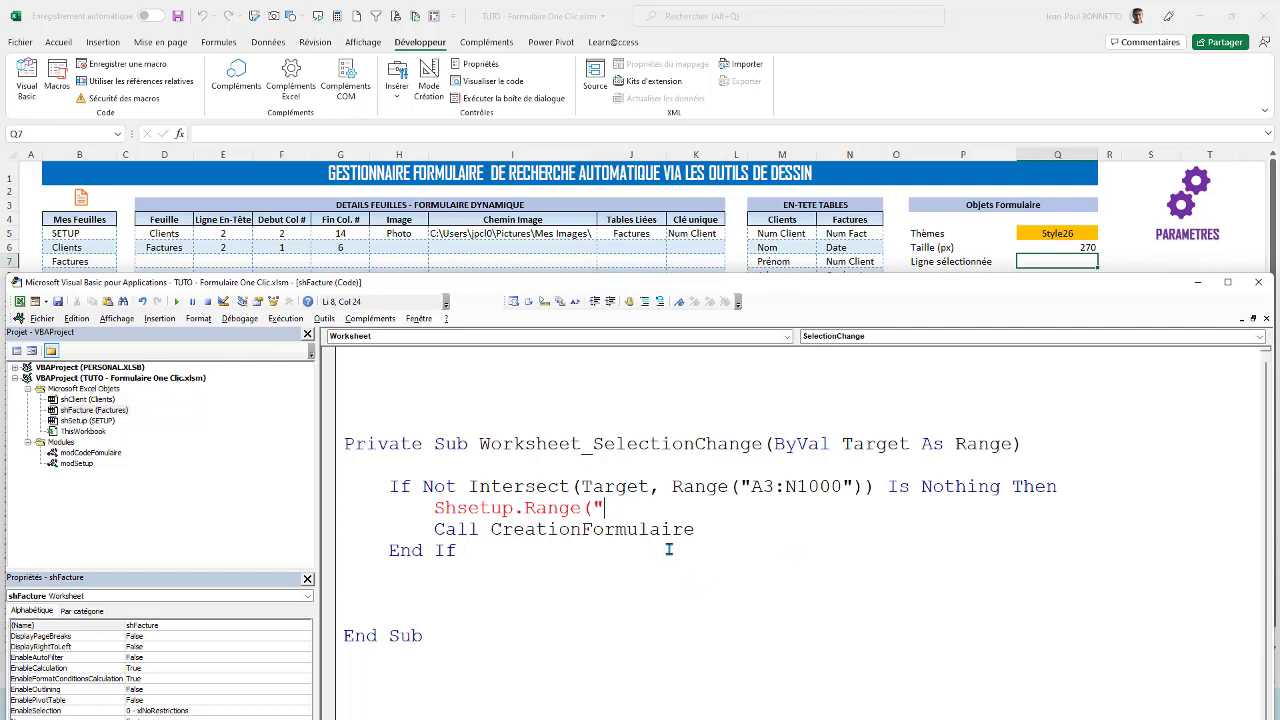
Complete the line as shSetup.Range("Q7").Value = Target.Row.
{"action": "type", "text": "Q7"}
{"action": "type", "text": "\""}
{"action": "type", "text": ".value "}
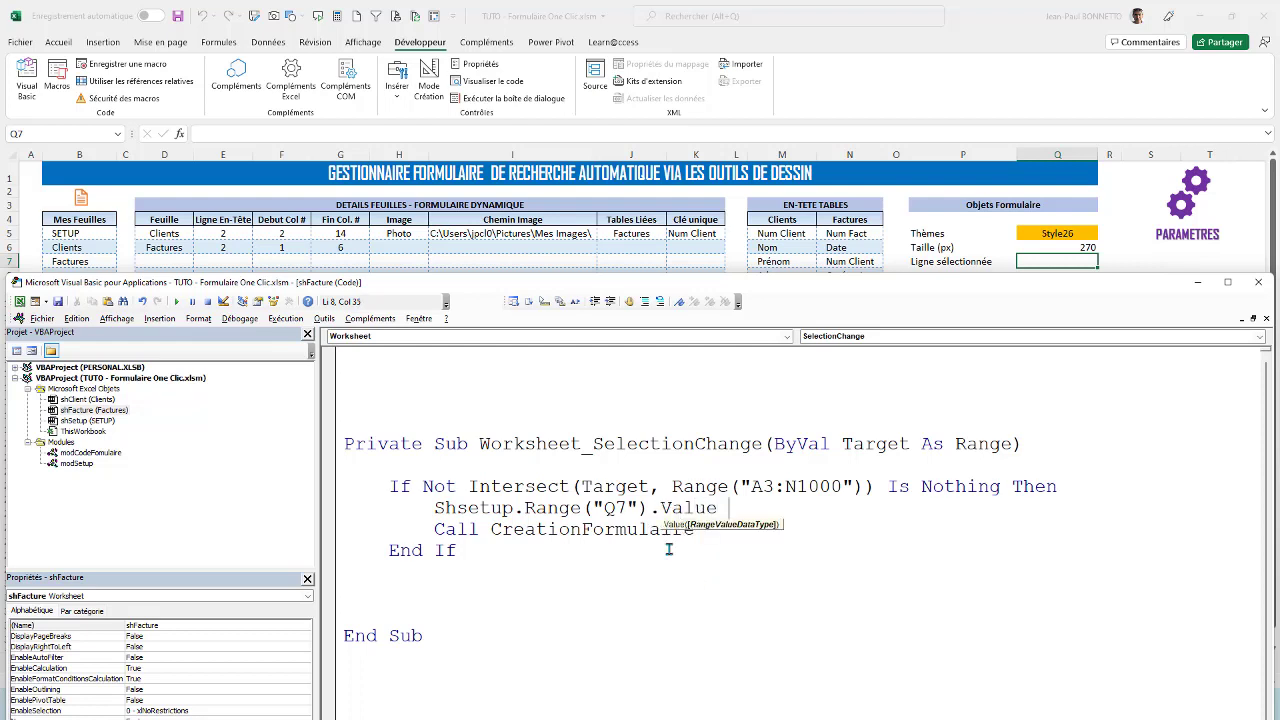
{"action": "type", "text": "= "}
{"action": "type", "text": "ta"}
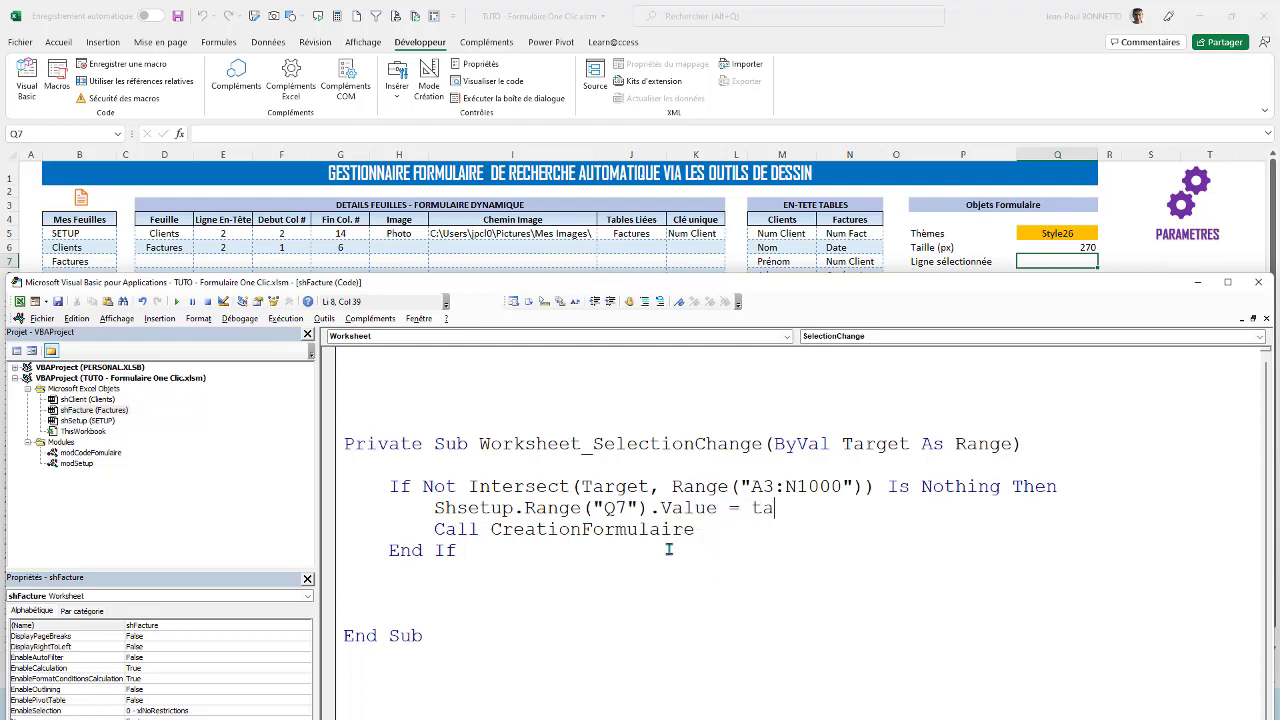
{"action": "type", "text": "ger"}
{"action": "key", "text": "BackSpace"}
{"action": "key", "text": "BackSpace"}
{"action": "type", "text": "rget"}
{"action": "type", "text": ".row"}
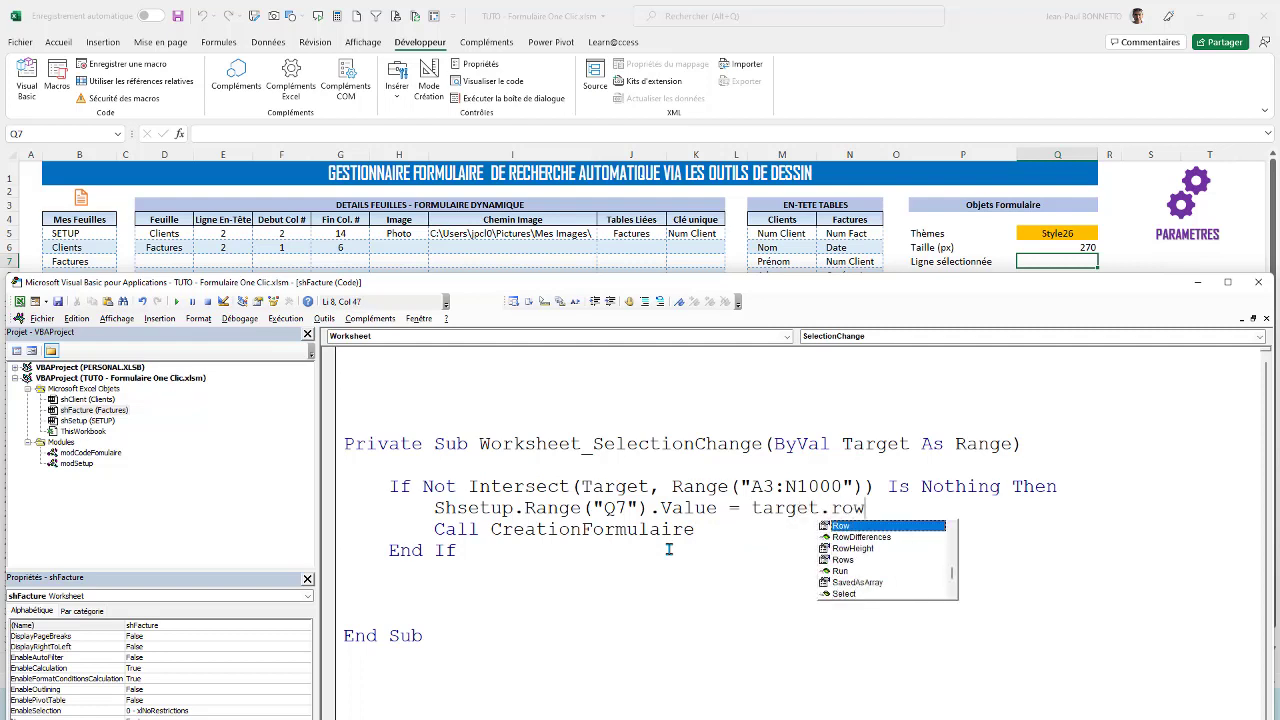
{"action": "left_click", "coordinate": [773, 556]}
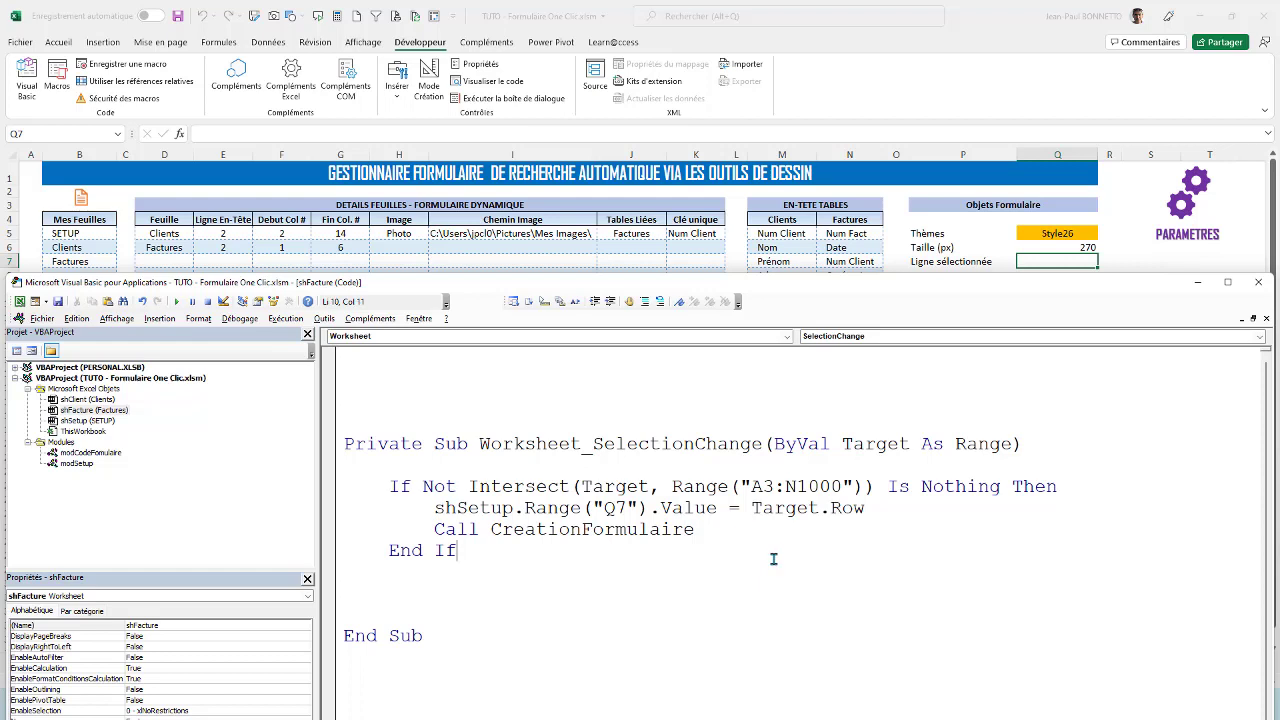
{"action": "left_click", "coordinate": [500, 530]}
Delete the extra blank lines above End Sub.
{"action": "left_click", "coordinate": [398, 596]}
{"action": "left_click", "coordinate": [415, 620]}
{"action": "key", "text": "BackSpace"}
{"action": "key", "text": "BackSpace"}
{"action": "left_click", "coordinate": [369, 401]}
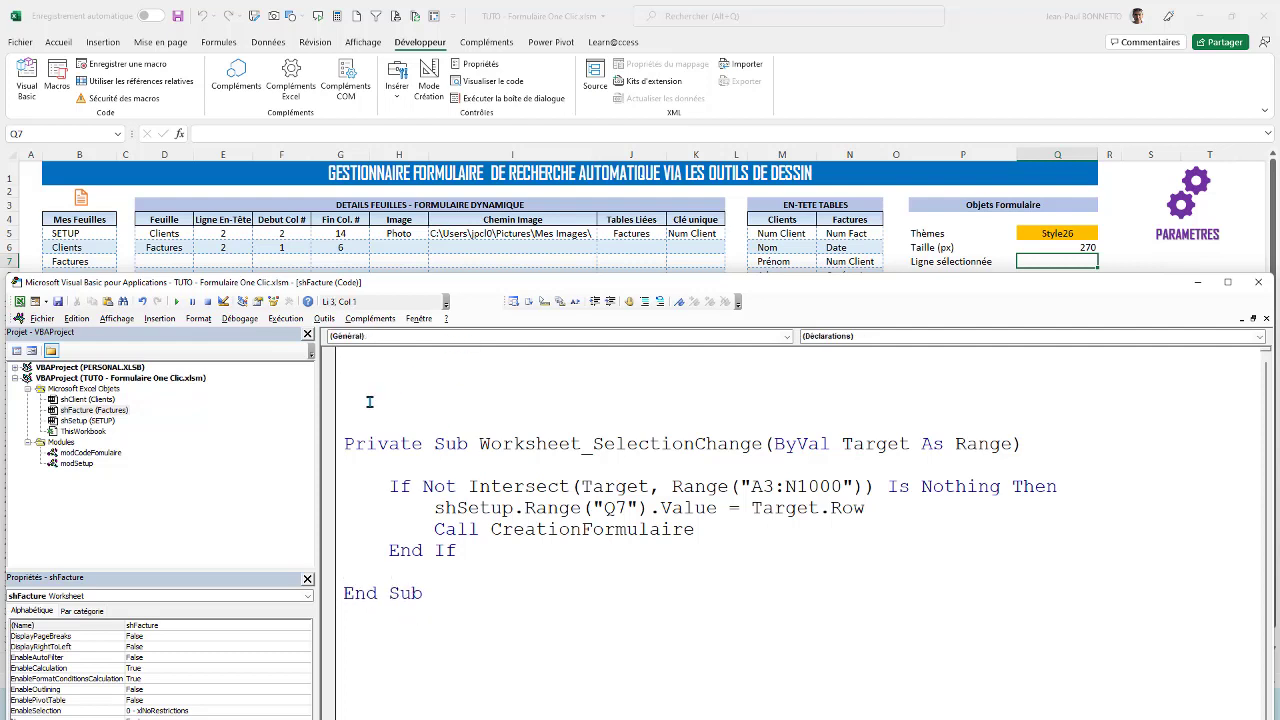
Type the comment 'Procédure qui va déclencher la création du formulaire au clic de la souris'.
{"action": "type", "text": "'Procédure "}
{"action": "type", "text": "qui "}
{"action": "type", "text": "va dé"}
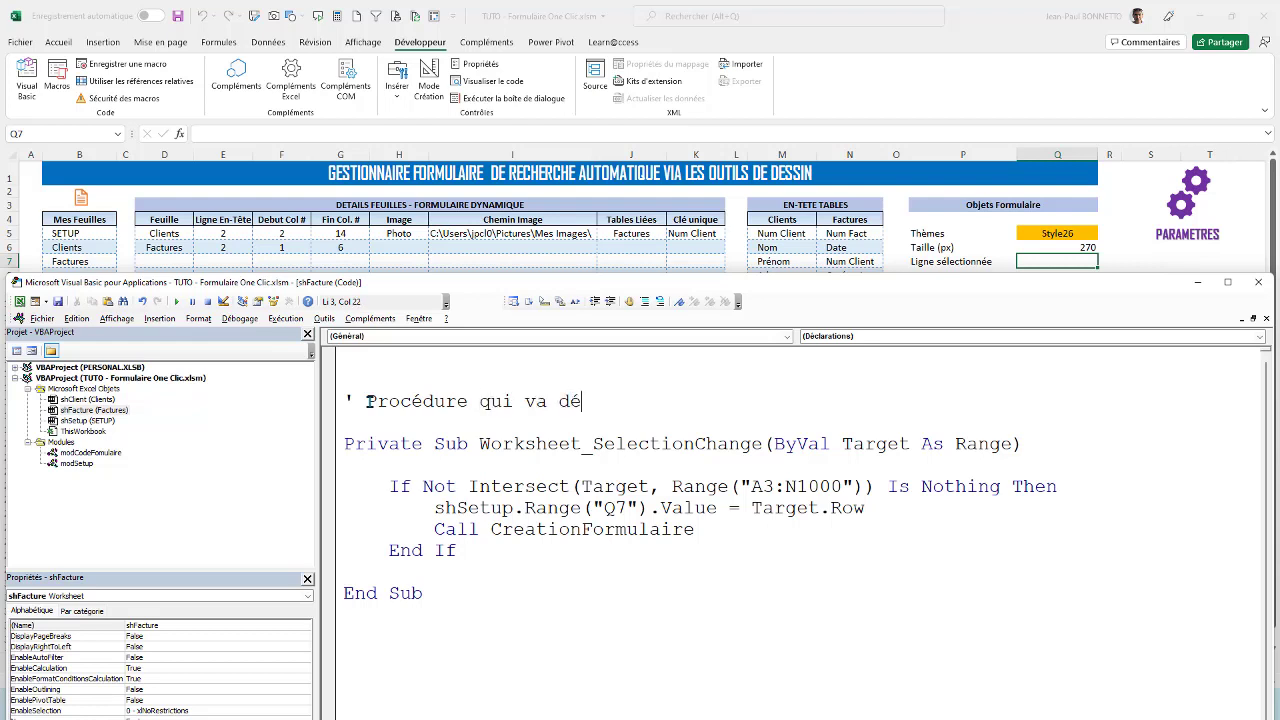
{"action": "type", "text": "clencher la c"}
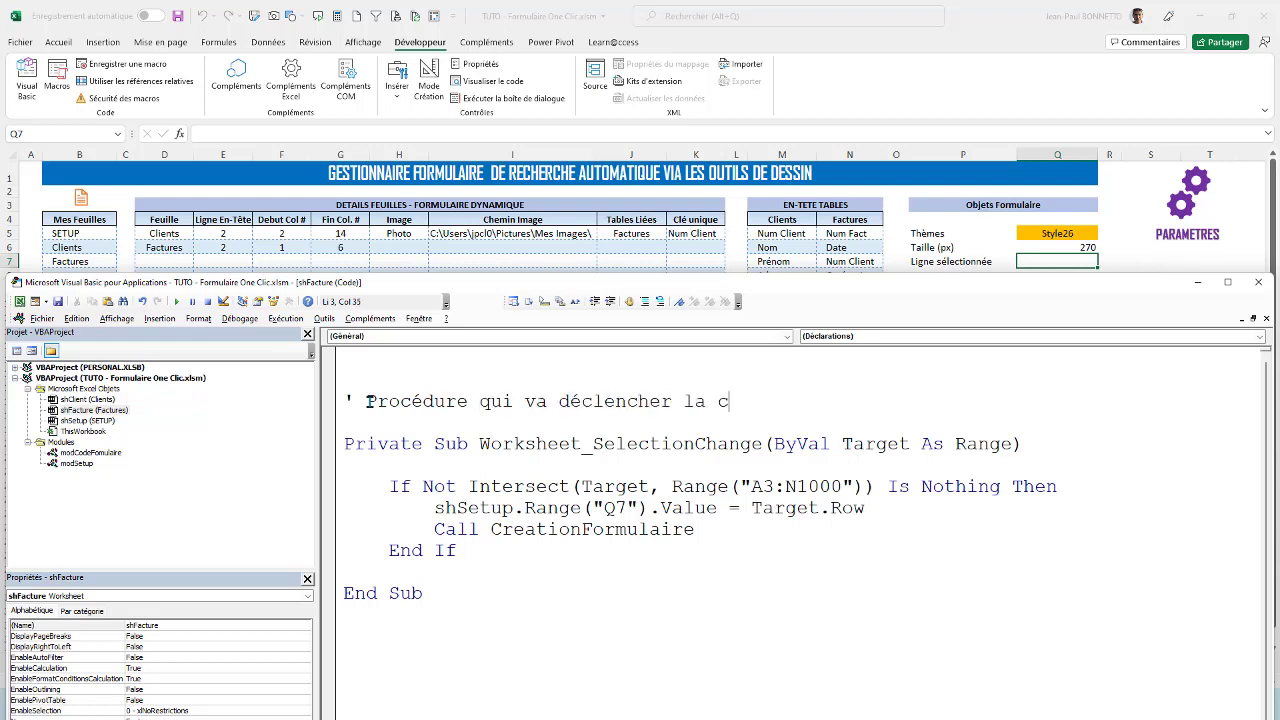
{"action": "type", "text": "\"a"}
{"action": "type", "text": "éatio n"}
{"action": "type", "text": "du firmulaire"}
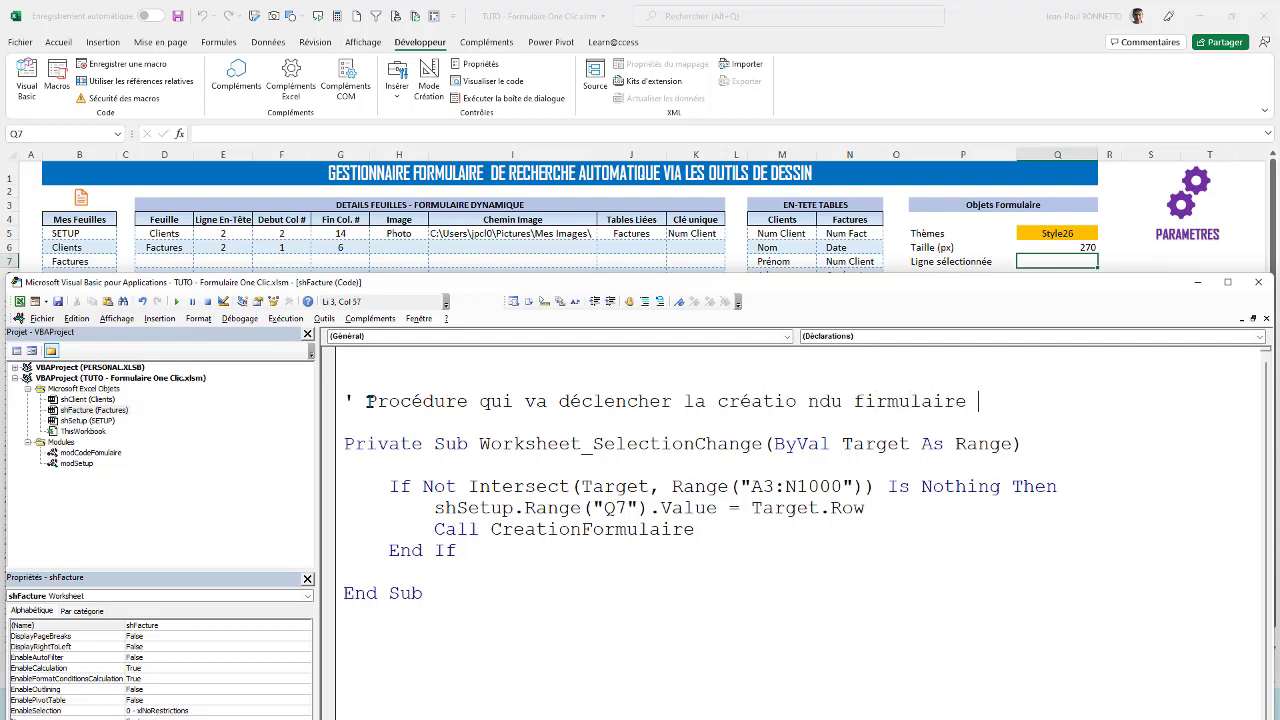
{"action": "key", "text": "BackSpace"}
{"action": "key", "text": "BackSpace"}
{"action": "key", "text": "BackSpace"}
{"action": "key", "text": "BackSpace"}
{"action": "key", "text": "BackSpace"}
{"action": "key", "text": "BackSpace"}
{"action": "key", "text": "BackSpace"}
{"action": "key", "text": "BackSpace"}
{"action": "key", "text": "BackSpace"}
{"action": "key", "text": "BackSpace"}
{"action": "key", "text": "BackSpace"}
{"action": "key", "text": "BackSpace"}
{"action": "key", "text": "BackSpace"}
{"action": "key", "text": "BackSpace"}
{"action": "type", "text": "du "}
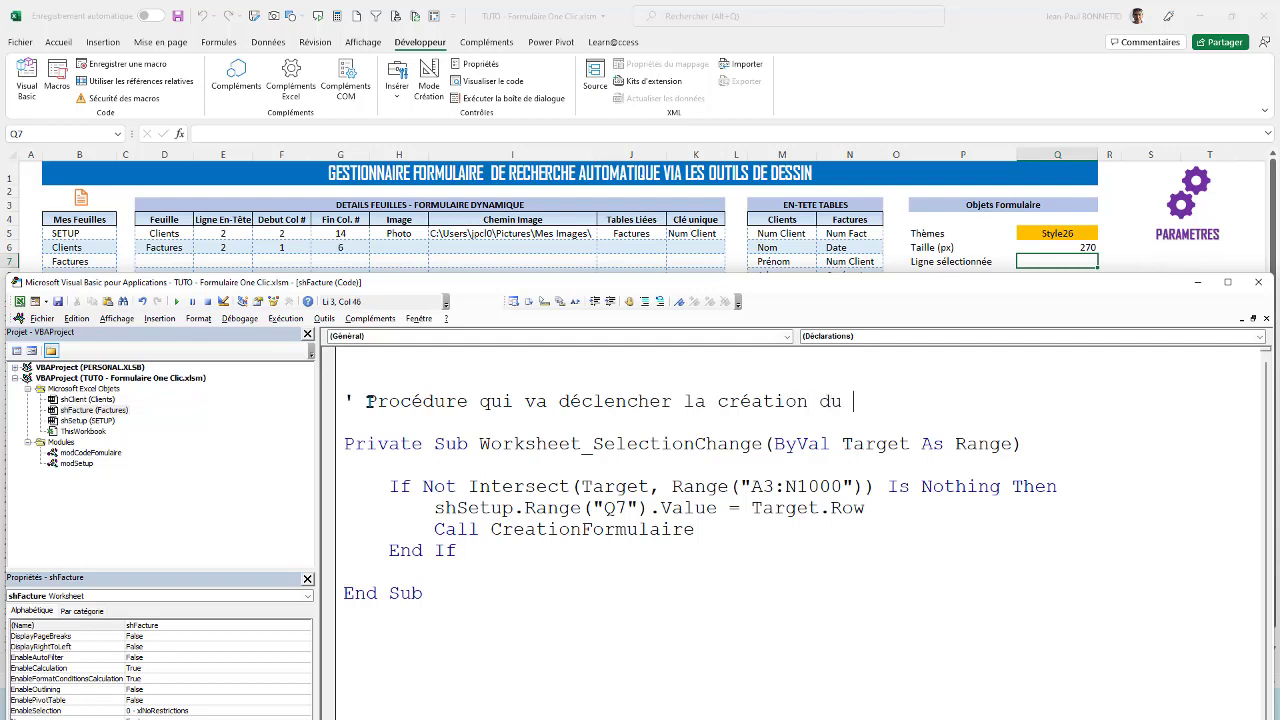
{"action": "type", "text": "firm"}
{"action": "type", "text": "ormulaire "}
{"action": "type", "text": "au clic"}
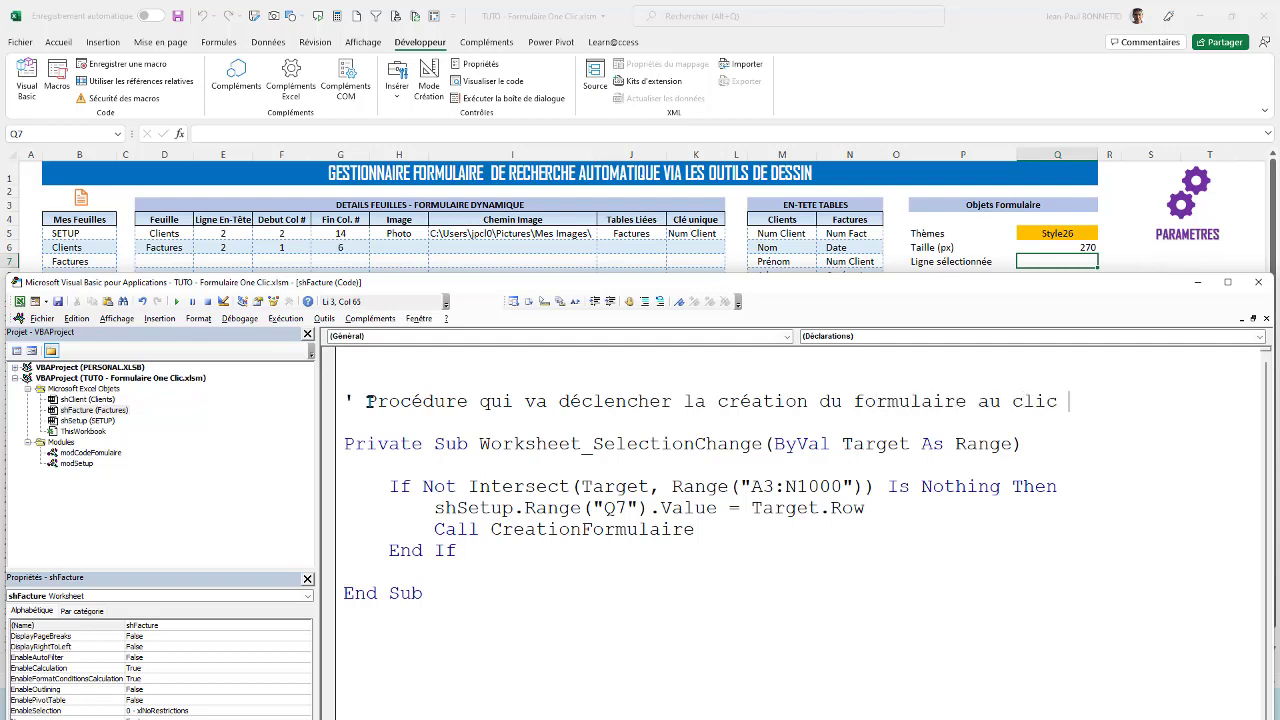
{"action": "type", "text": "de la sourie"}
{"action": "key", "text": "BackSpace"}
{"action": "type", "text": "s"}
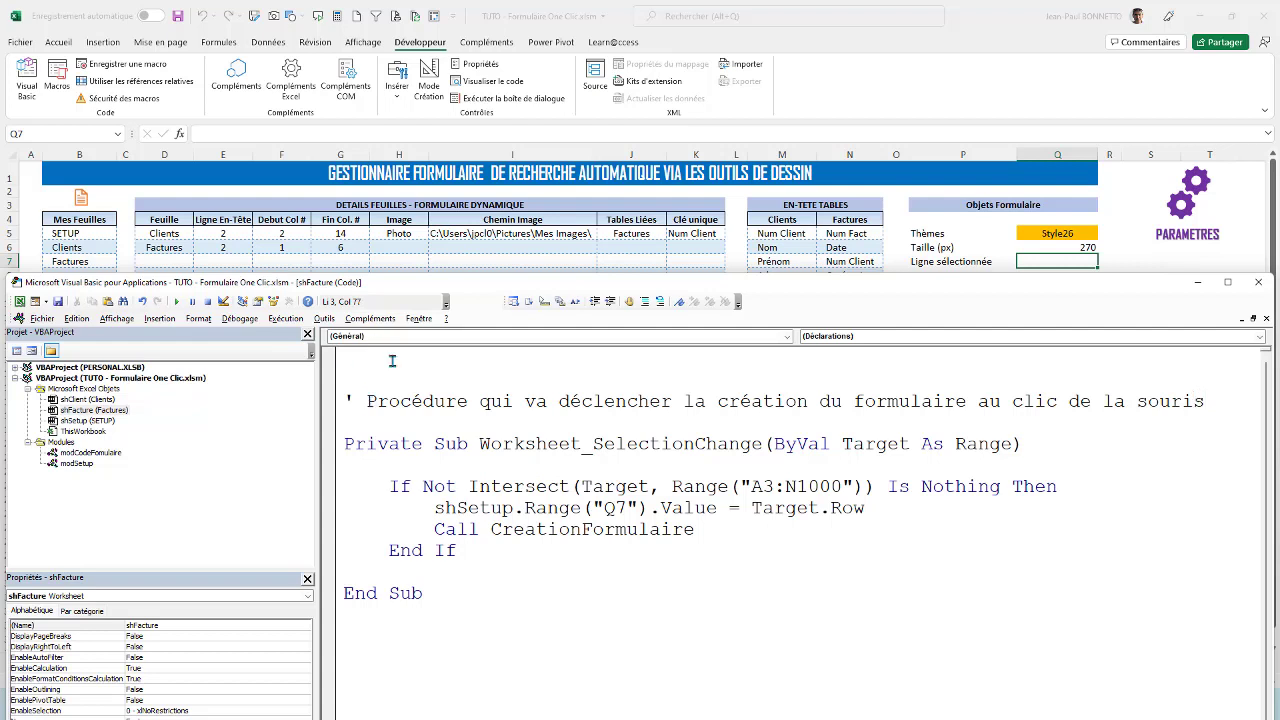
Highlight the lines from the If test to the Call, then reposition the editor window.
{"action": "left_click", "coordinate": [481, 486]}
{"action": "left_click", "coordinate": [501, 444]}
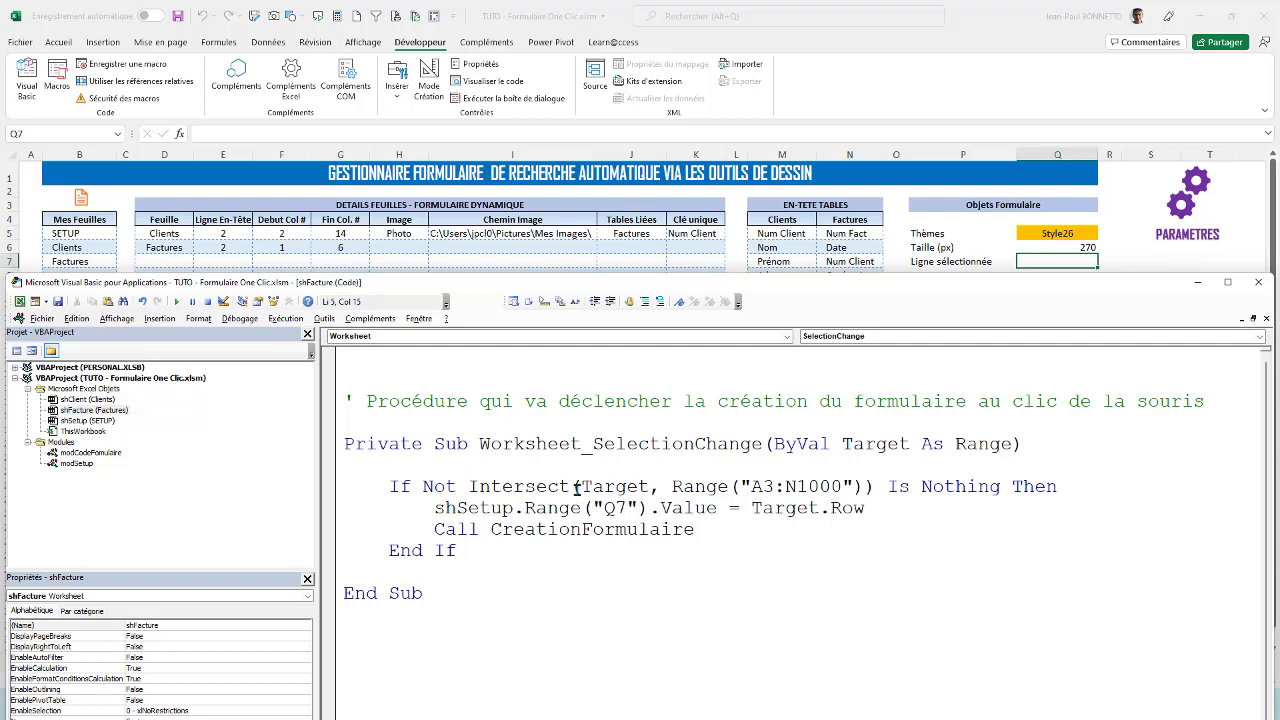
{"action": "left_click_drag", "start_coordinate": [1048, 499], "coordinate": [757, 510]}
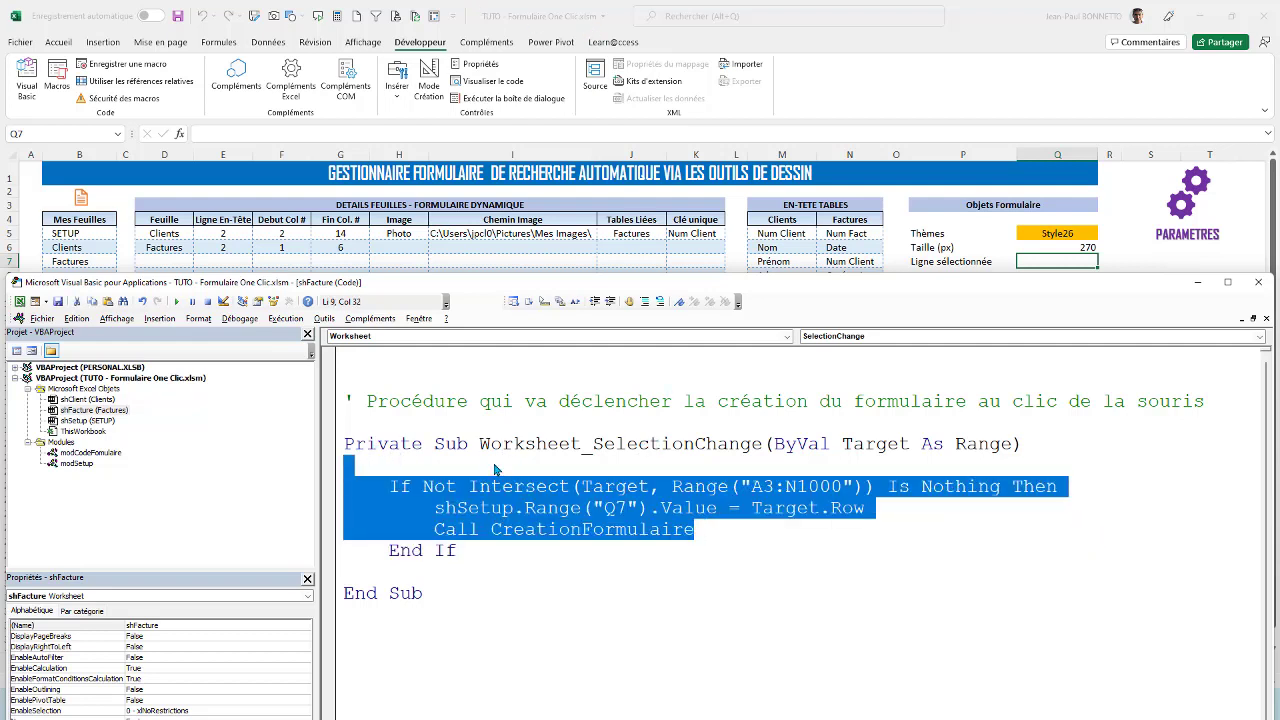
{"action": "left_click", "coordinate": [570, 424]}
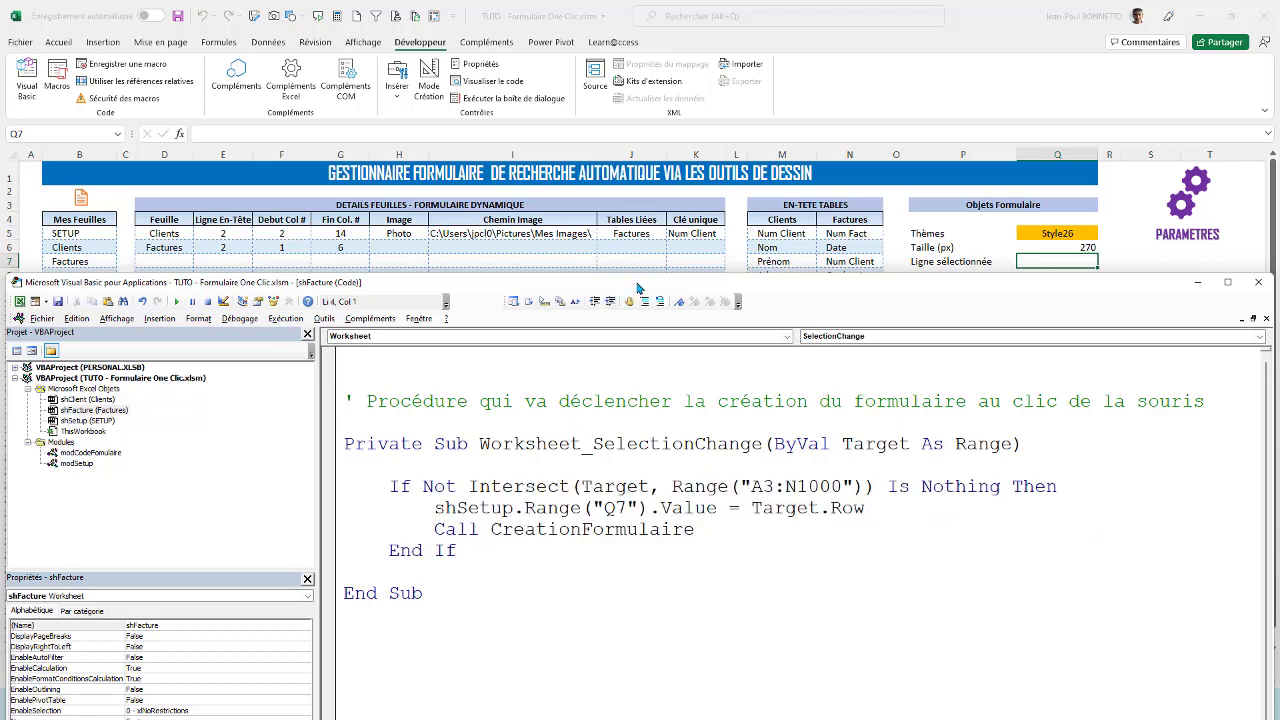
{"action": "left_click_drag", "start_coordinate": [641, 289], "coordinate": [615, 299]}
Close the VBA editor and click various Clients table rows to test the pop-up form.
{"action": "left_click", "coordinate": [1230, 296]}
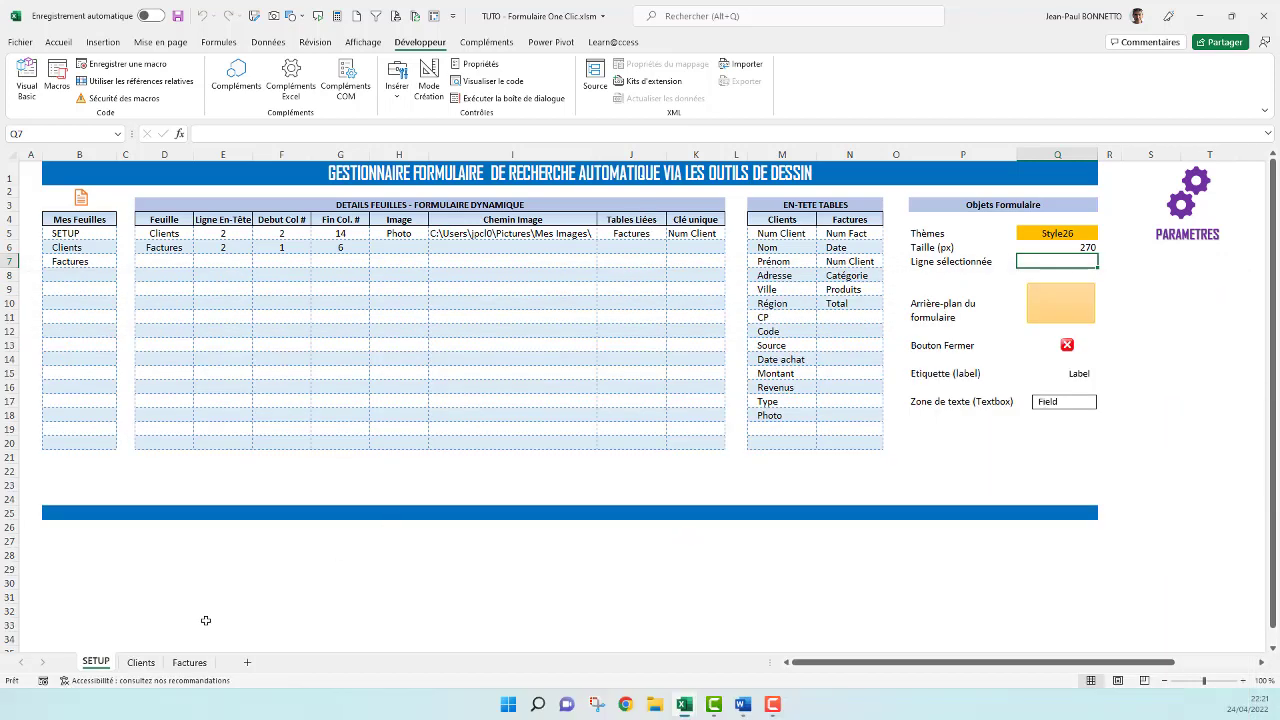
{"action": "left_click", "coordinate": [141, 662]}
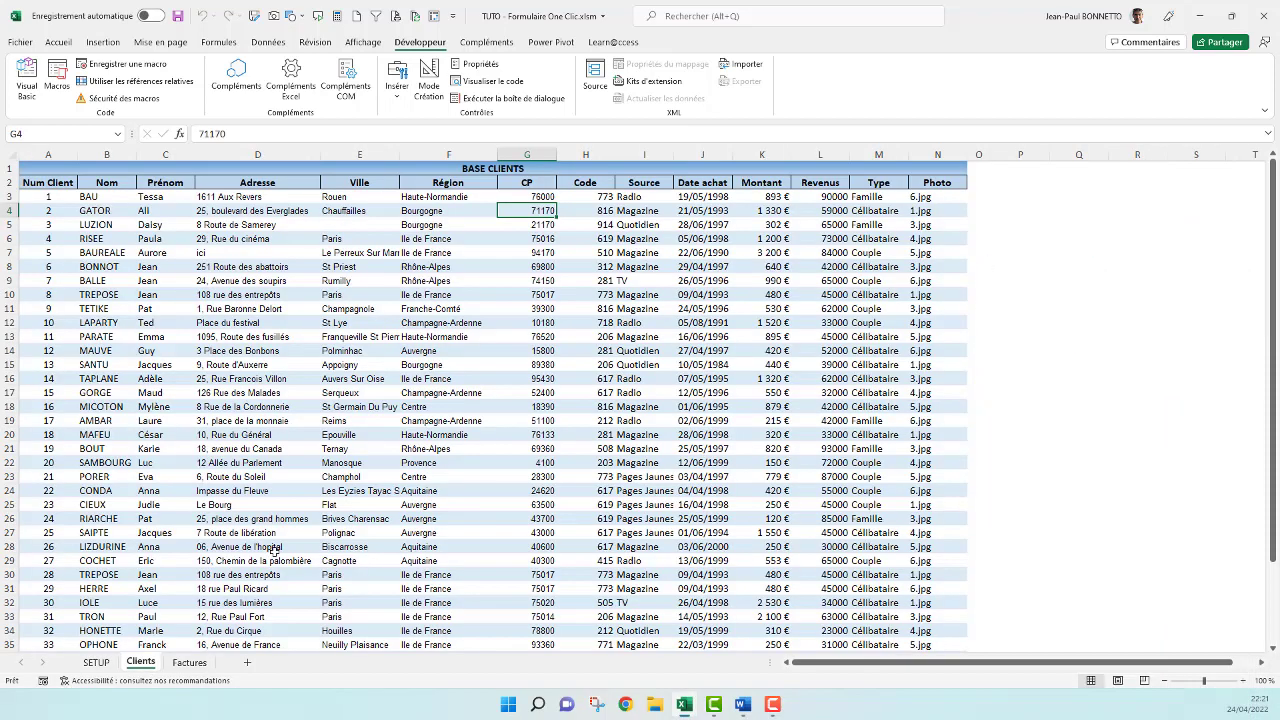
{"action": "left_click", "coordinate": [221, 284]}
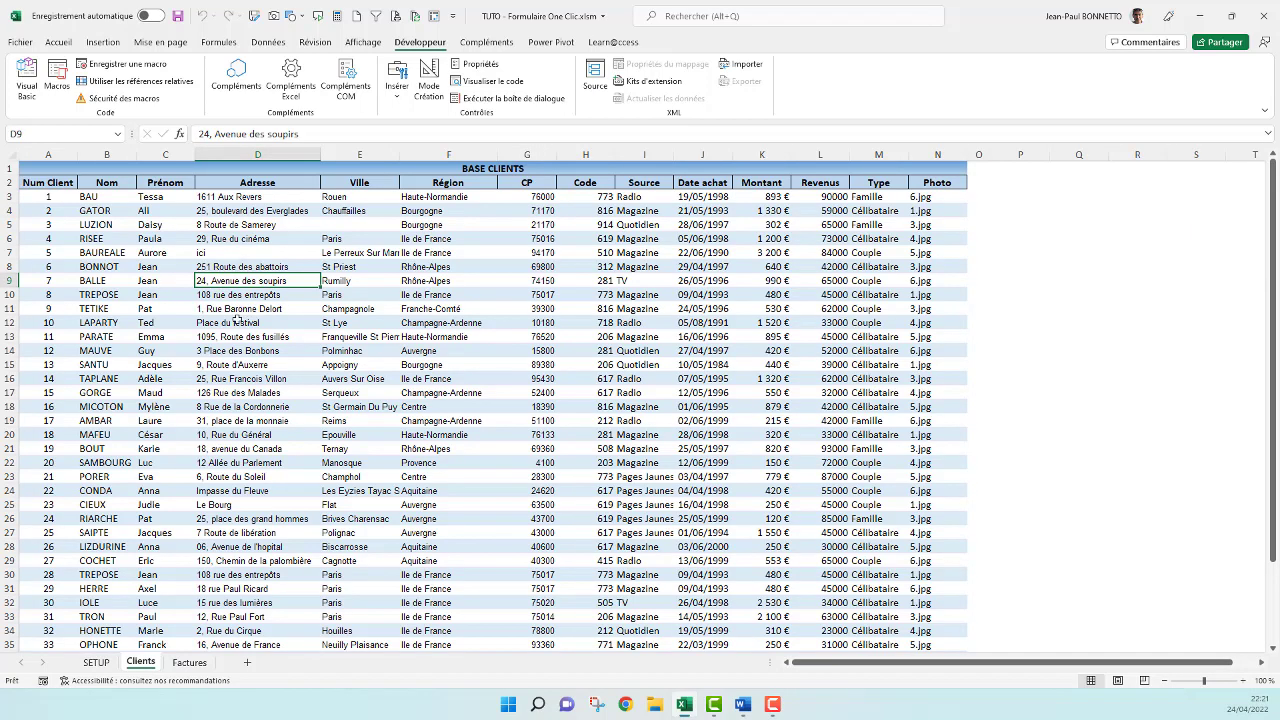
{"action": "left_click", "coordinate": [236, 317]}
{"action": "left_click", "coordinate": [235, 268]}
{"action": "left_click", "coordinate": [172, 285]}
{"action": "left_click", "coordinate": [96, 293]}
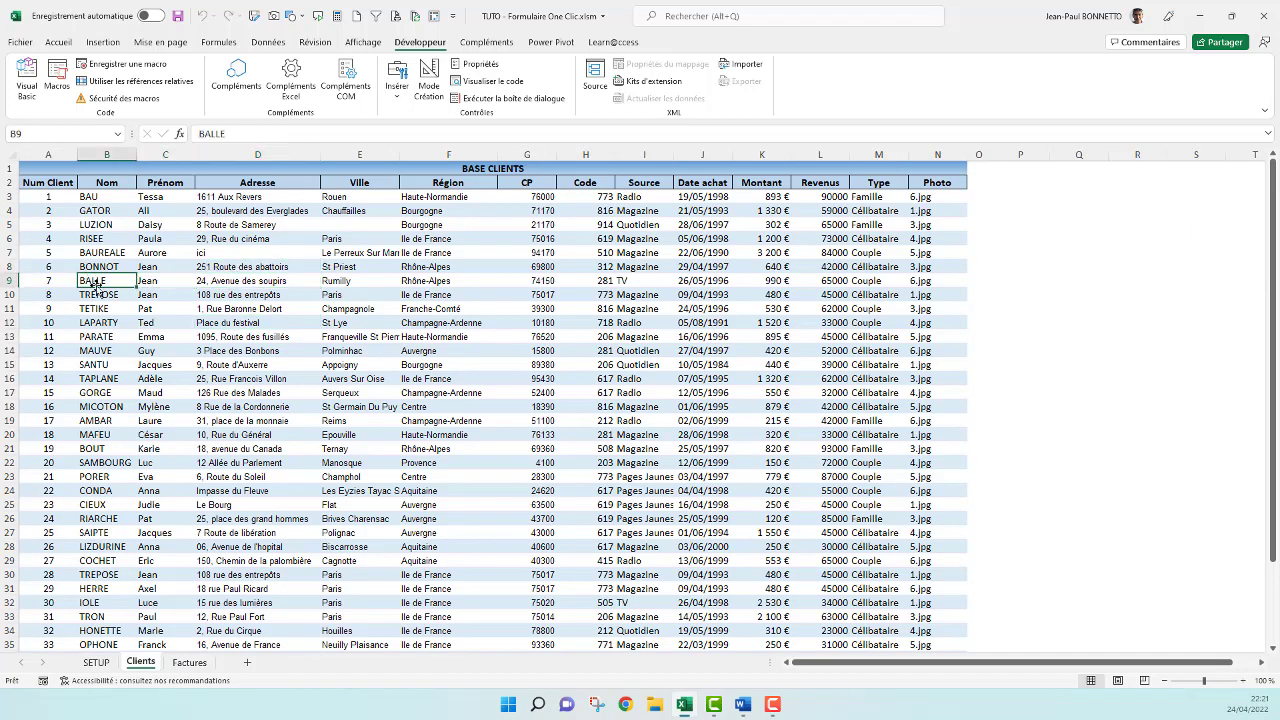
{"action": "left_click", "coordinate": [231, 292]}
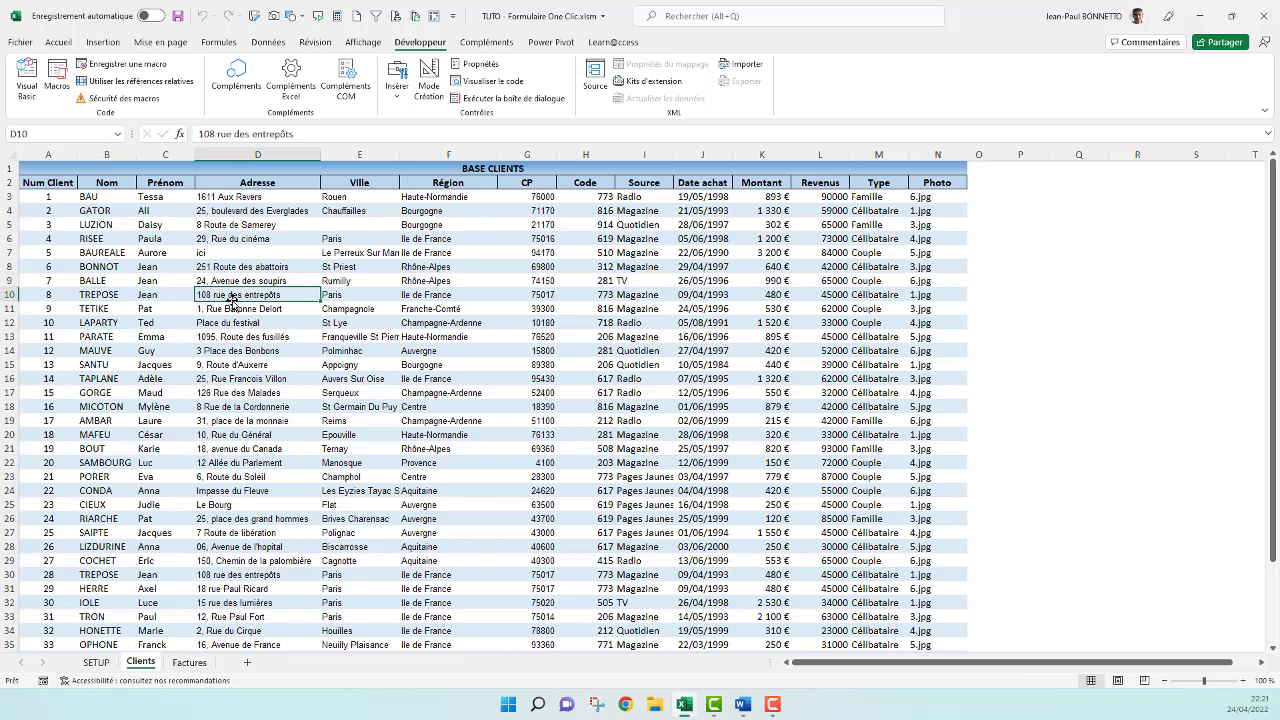
{"action": "left_click", "coordinate": [240, 281]}
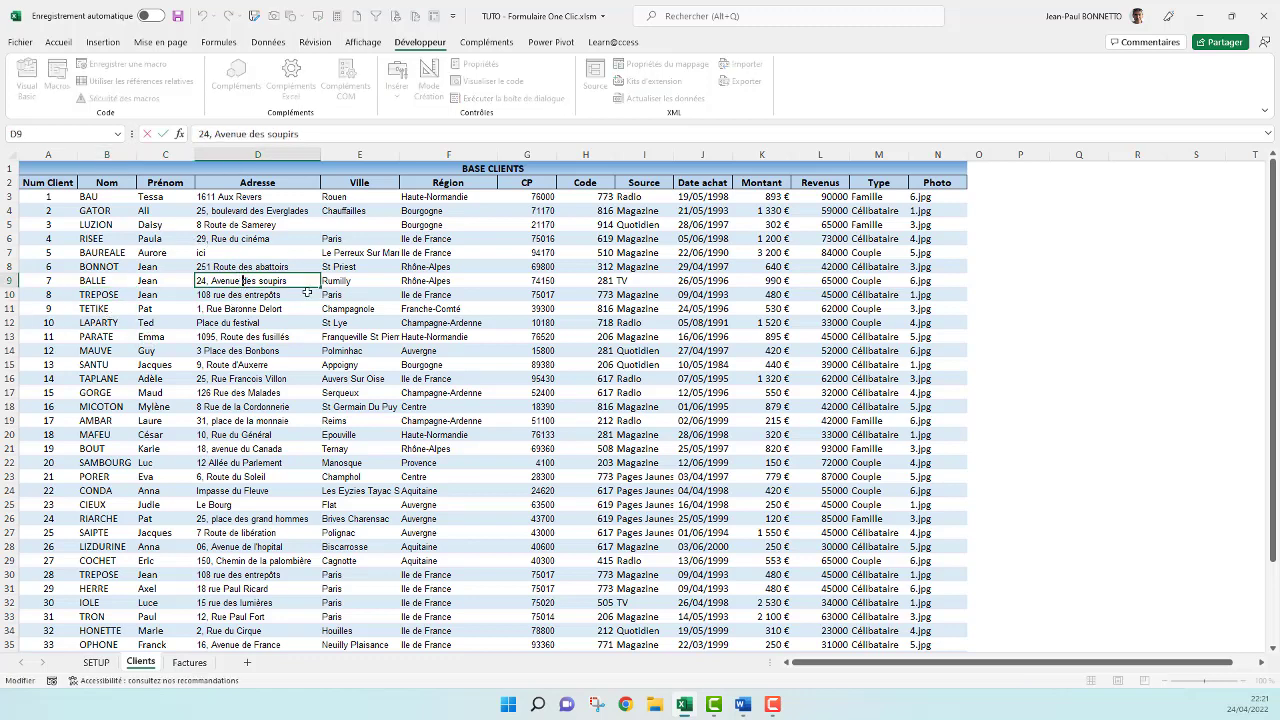
{"action": "left_click", "coordinate": [305, 323]}
{"action": "left_click", "coordinate": [340, 295]}
{"action": "left_click", "coordinate": [428, 282]}
{"action": "left_click", "coordinate": [360, 294]}
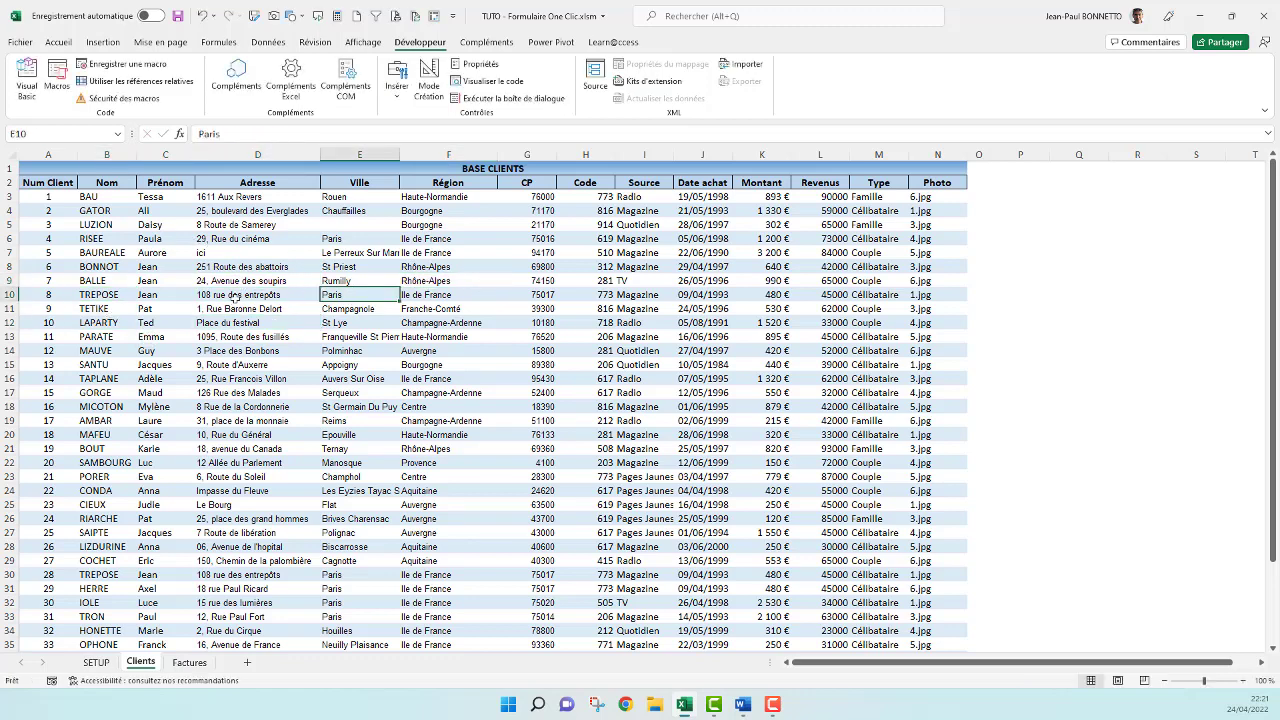
{"action": "left_click", "coordinate": [235, 296]}
{"action": "left_click", "coordinate": [221, 318]}
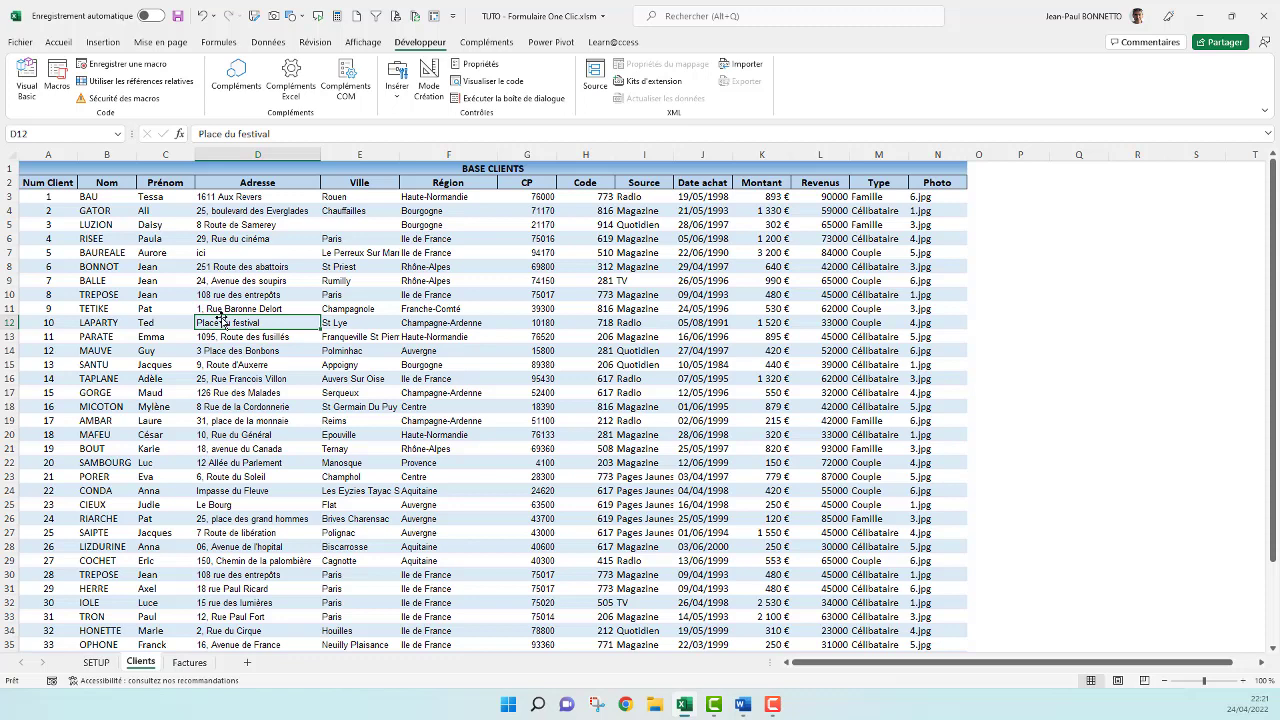
{"action": "left_click", "coordinate": [239, 293]}
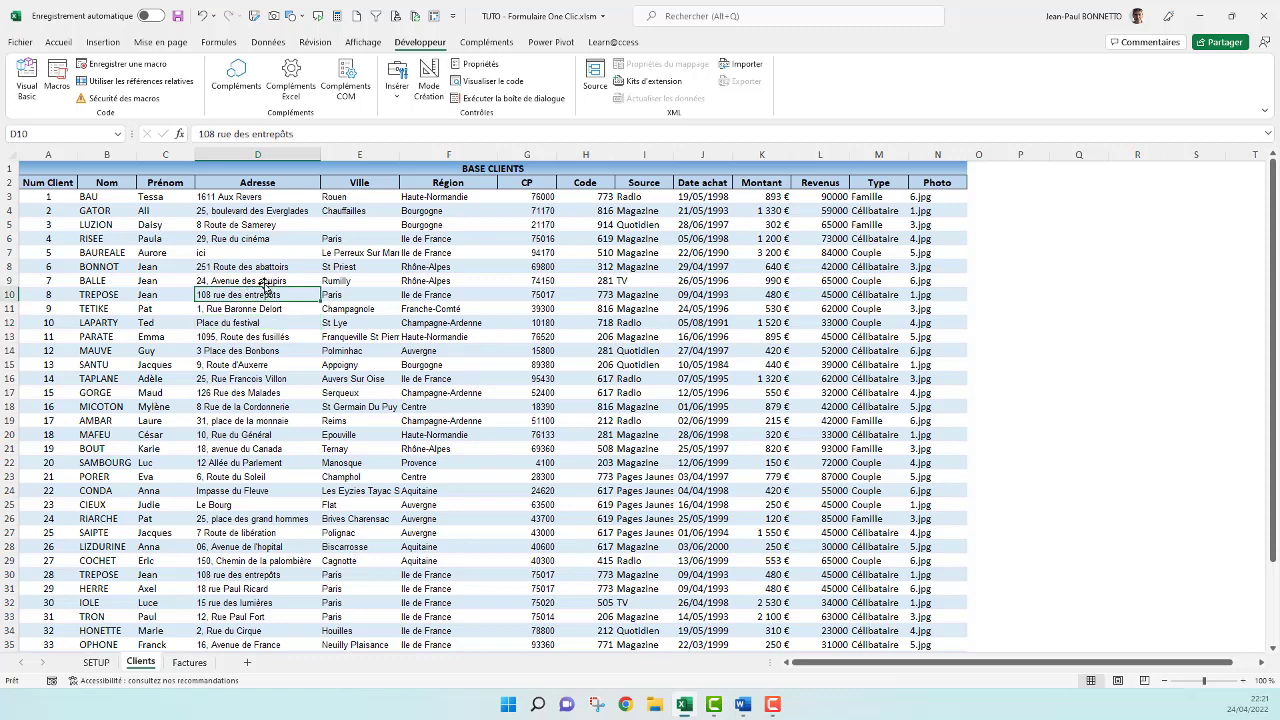
Minimize and restore Excel, then reopen the VBA editor.
{"action": "left_click", "coordinate": [689, 709]}
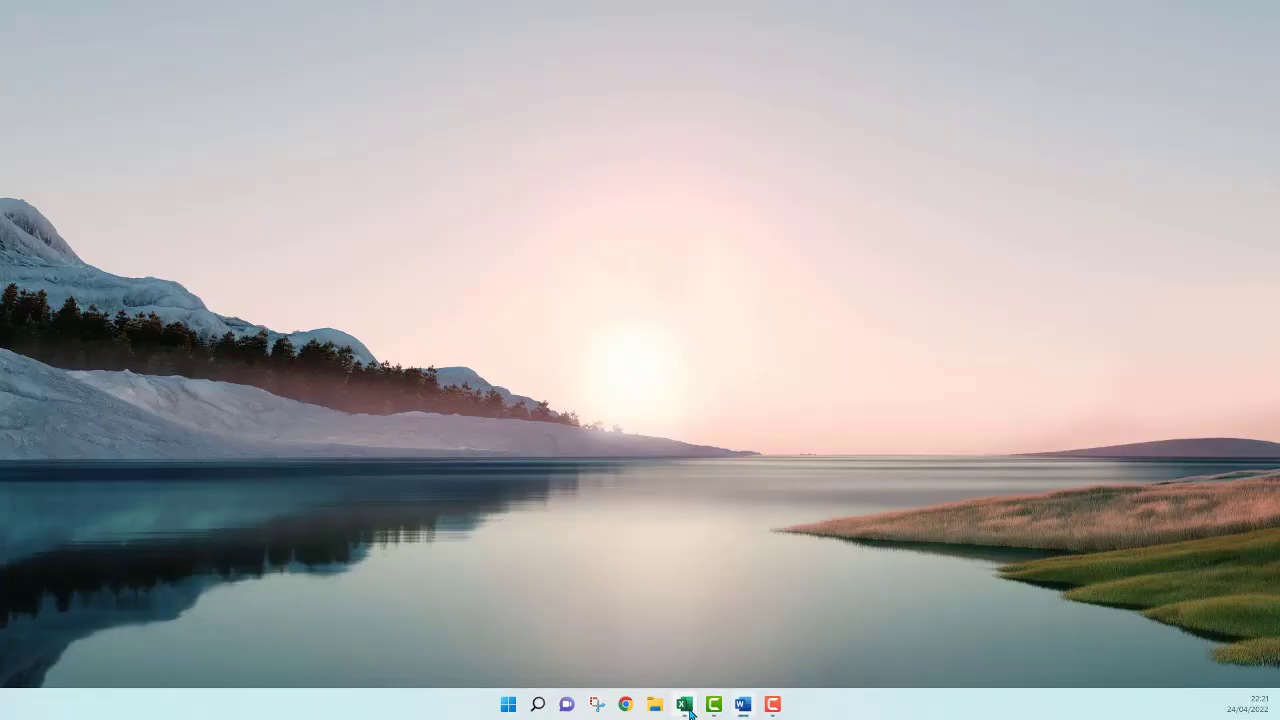
{"action": "left_click", "coordinate": [689, 709]}
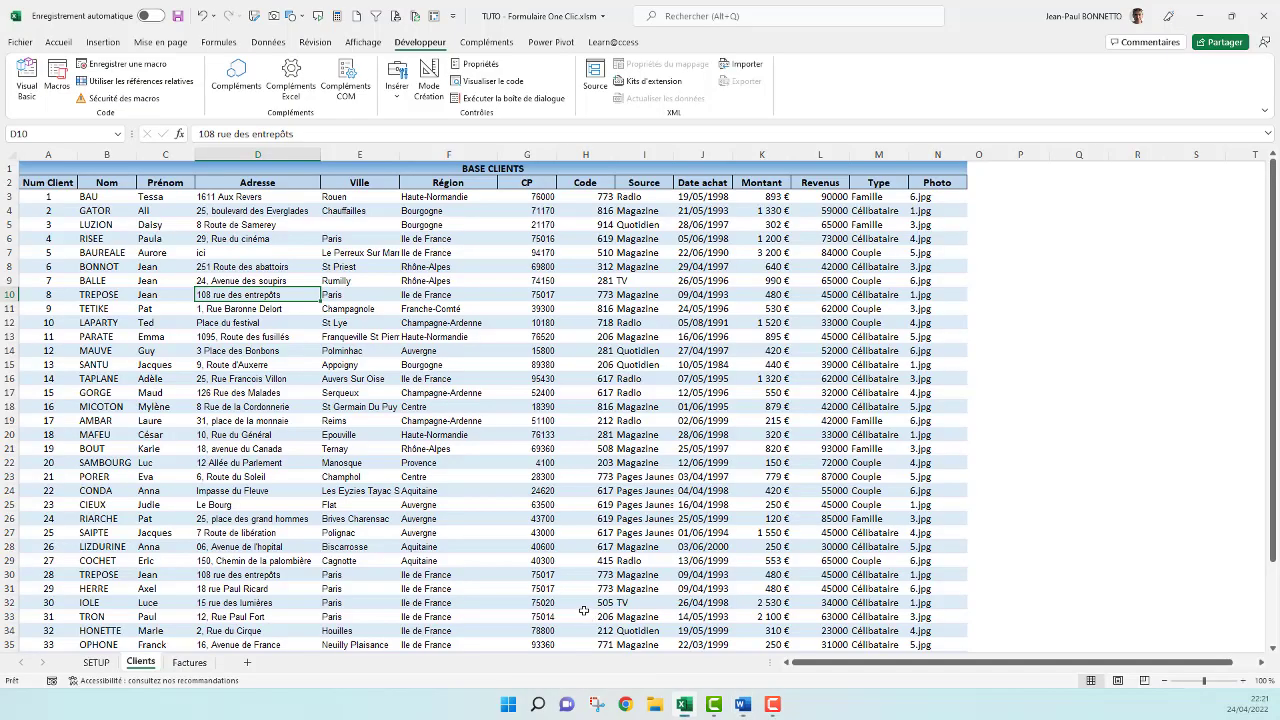
{"action": "left_click", "coordinate": [27, 80]}
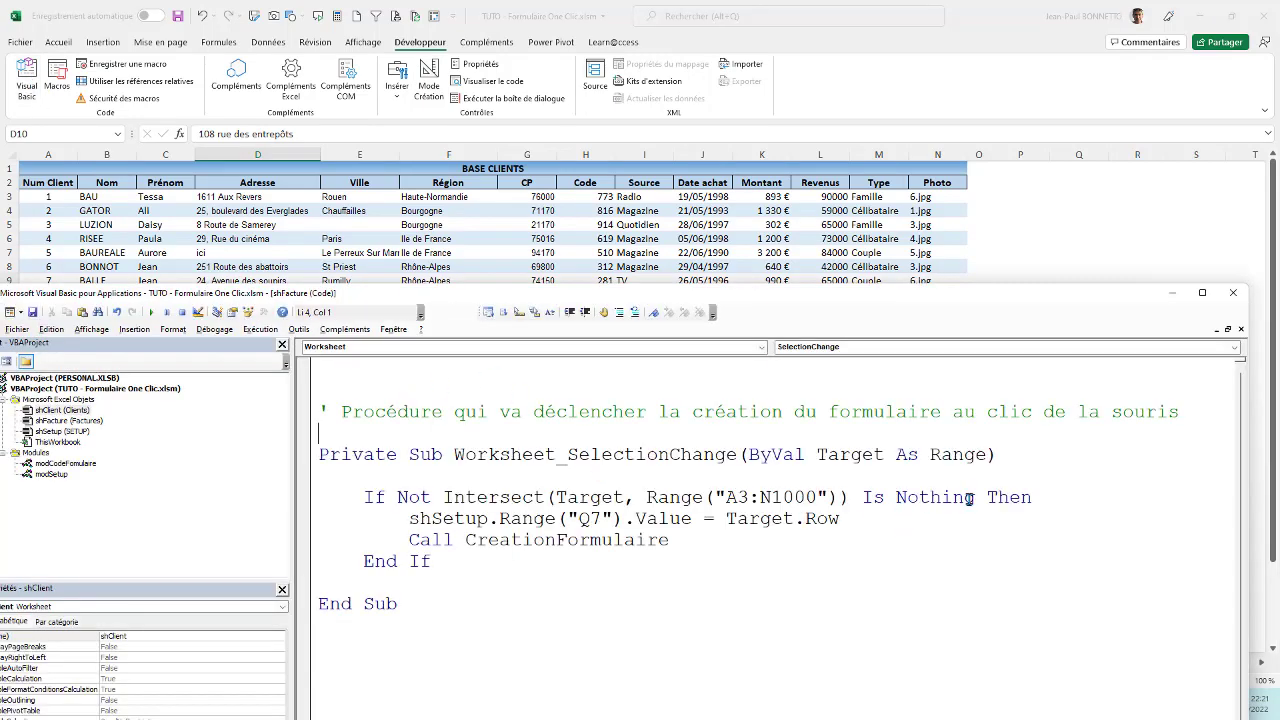
Add And Range("A" & Target.Row).Value <> Empty to the If condition before Then.
{"action": "left_click", "coordinate": [979, 497]}
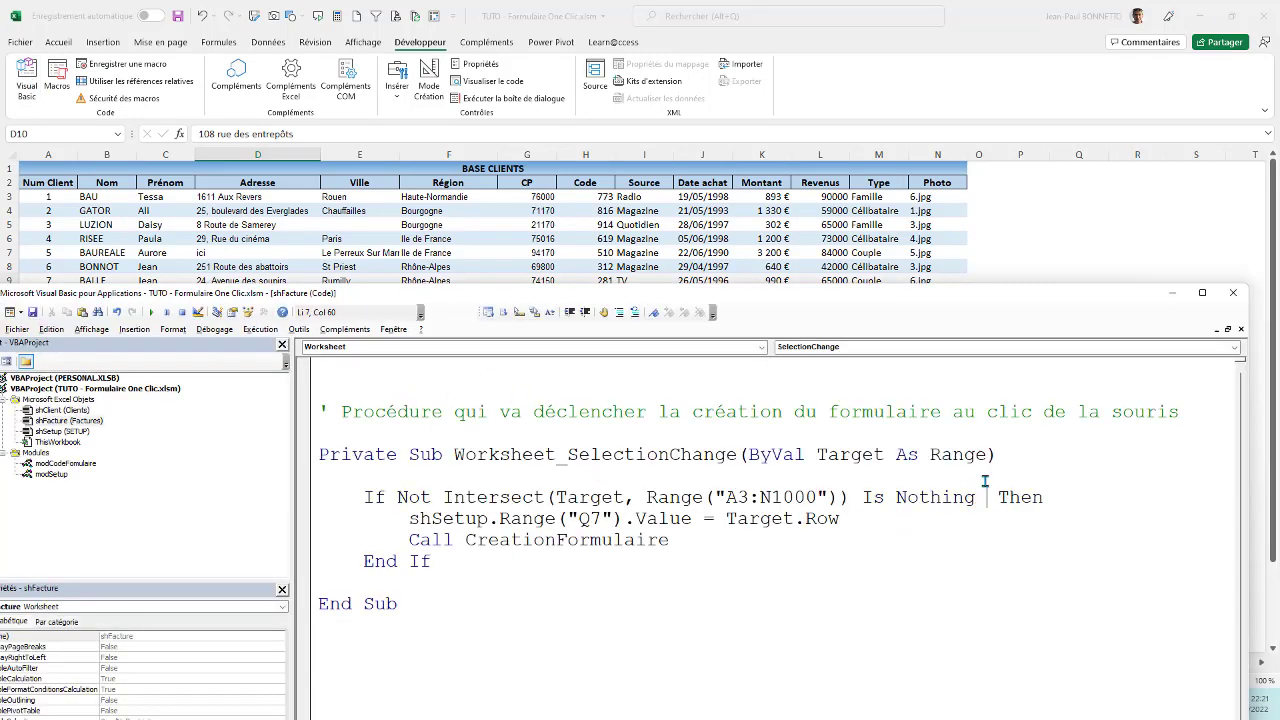
{"action": "type", "text": "and "}
{"action": "type", "text": "range("}
{"action": "type", "text": "\""}
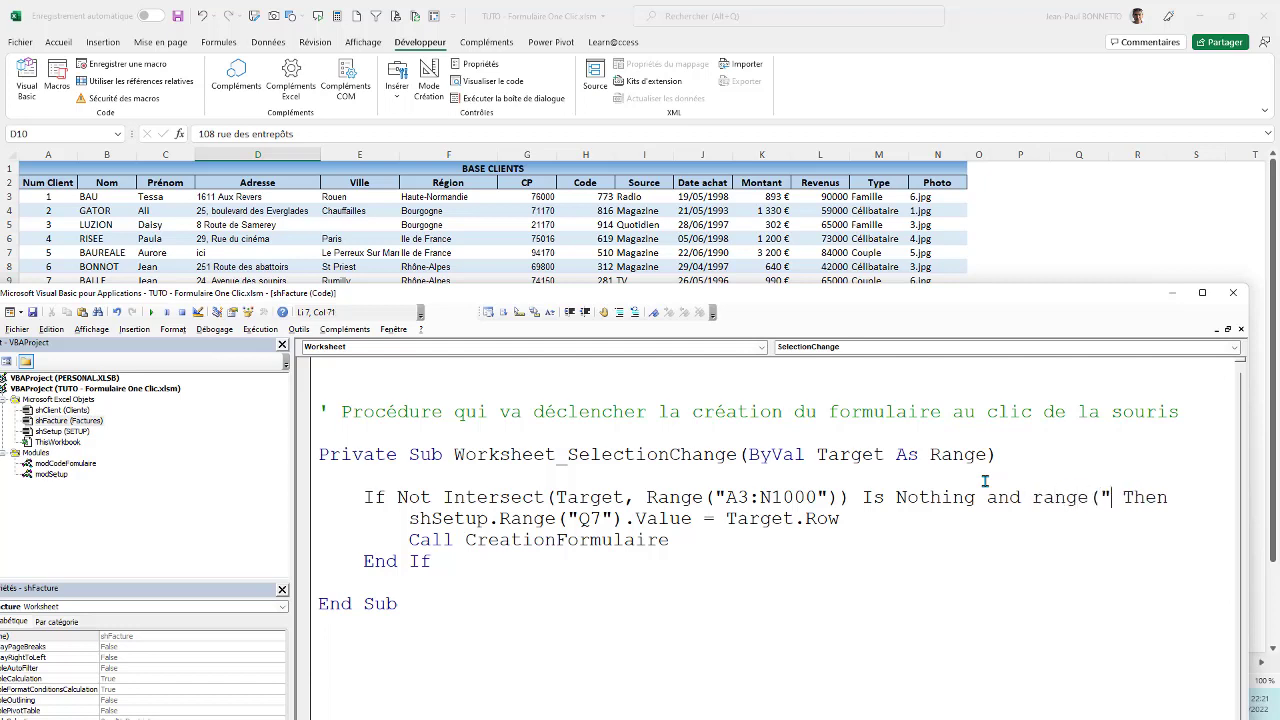
{"action": "type", "text": "A\""}
{"action": "type", "text": " & "}
{"action": "type", "text": "target."}
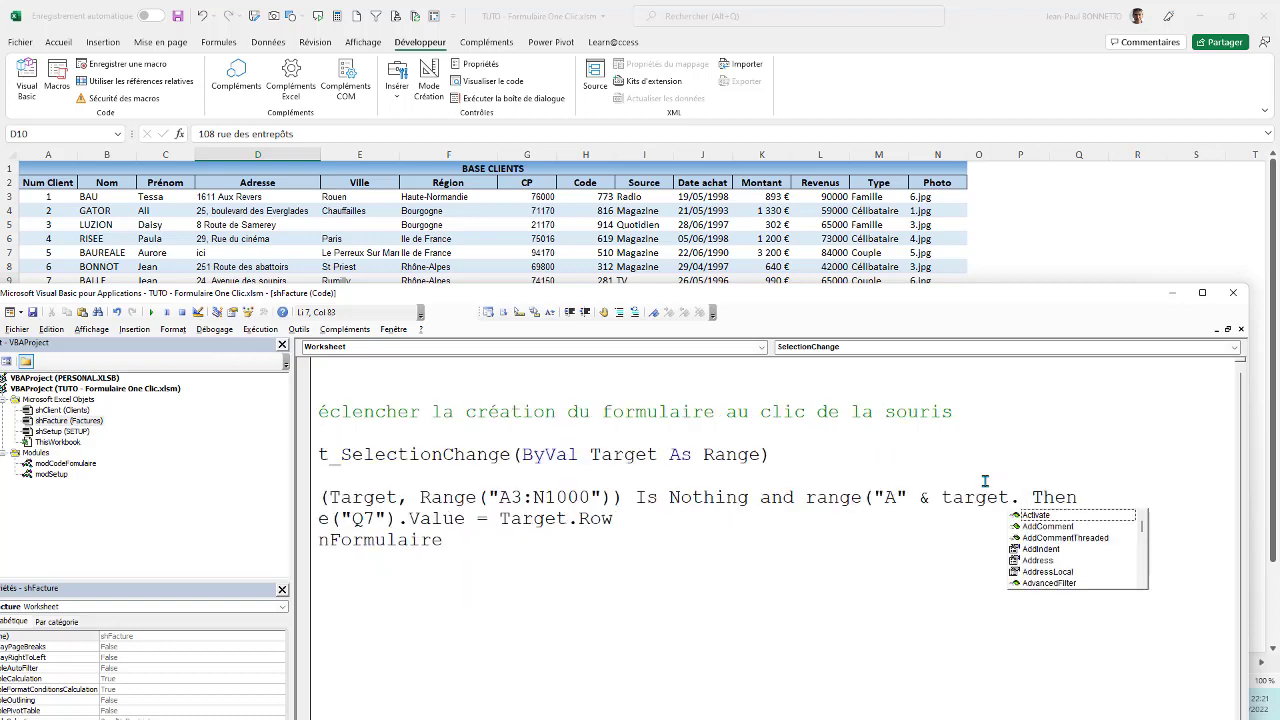
{"action": "type", "text": "row"}
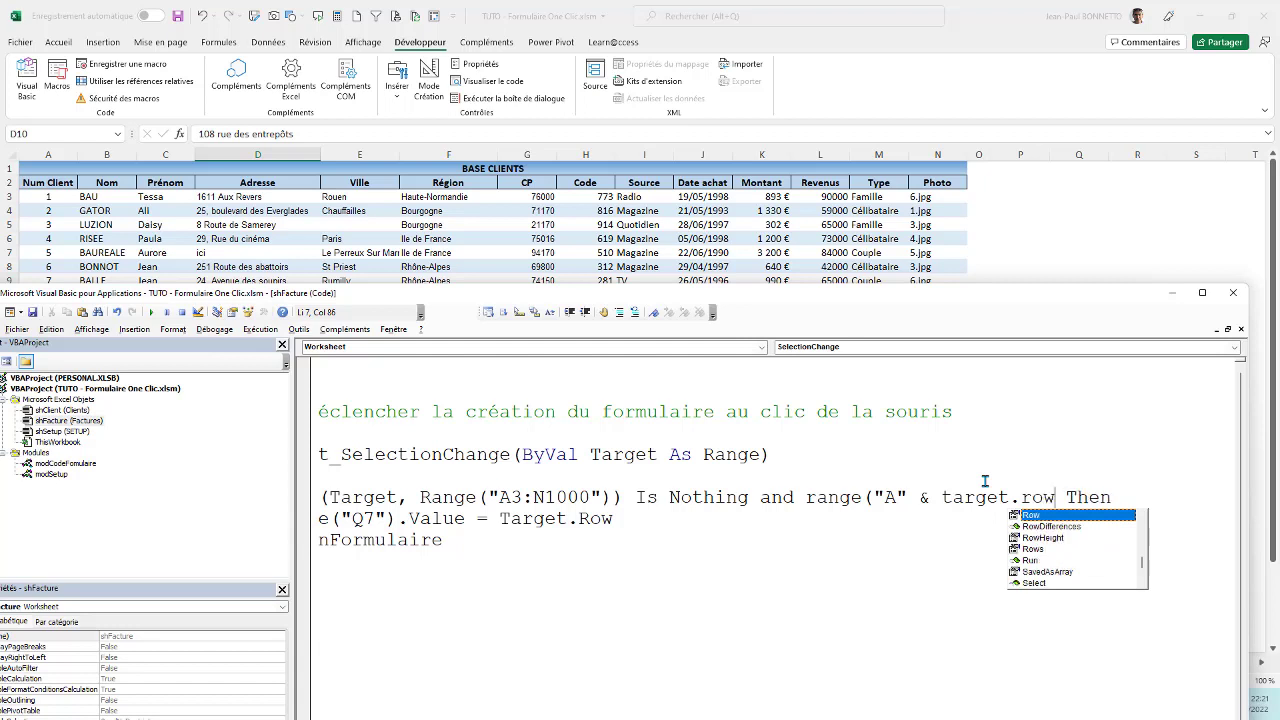
{"action": "type", "text": ")"}
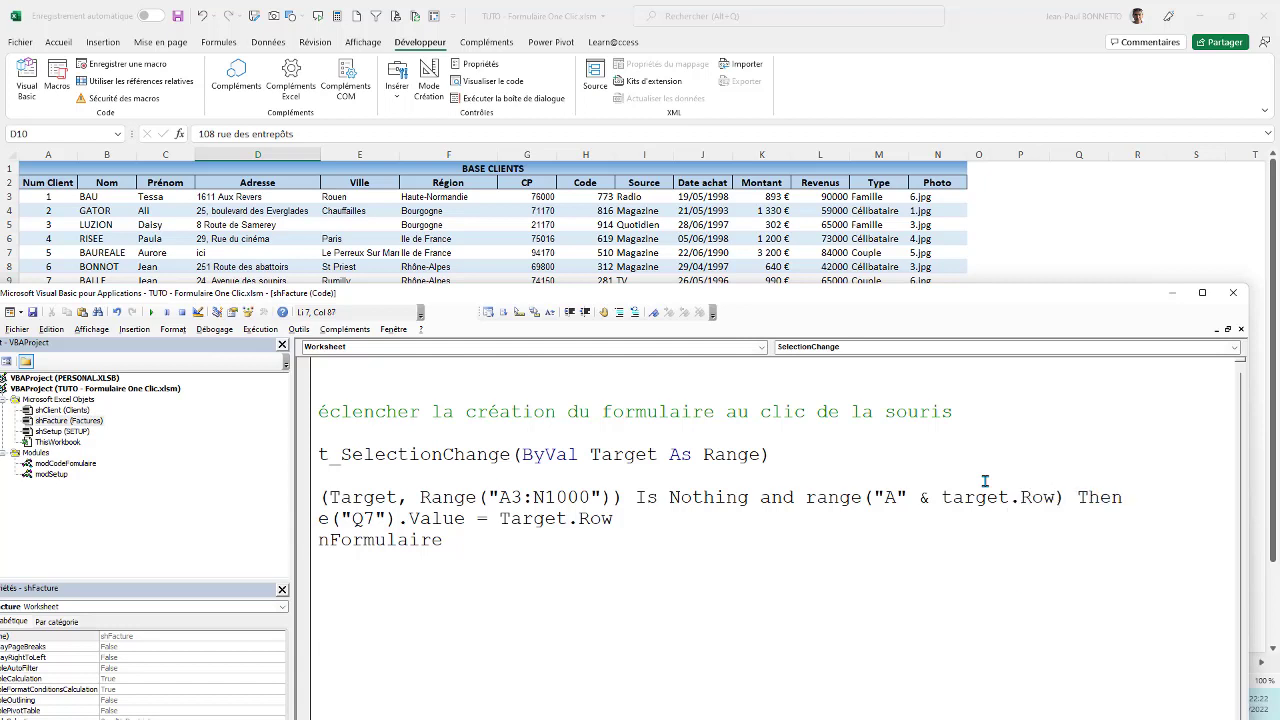
{"action": "type", "text": ".va"}
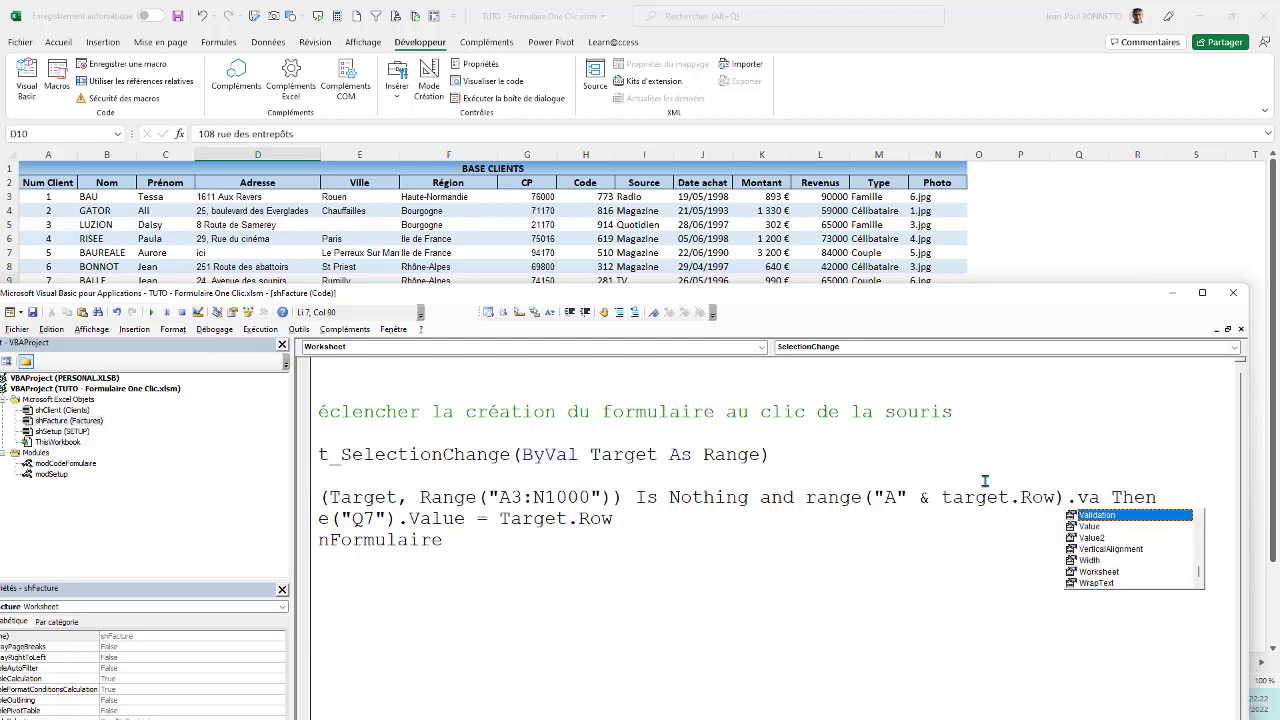
{"action": "type", "text": "lue"}
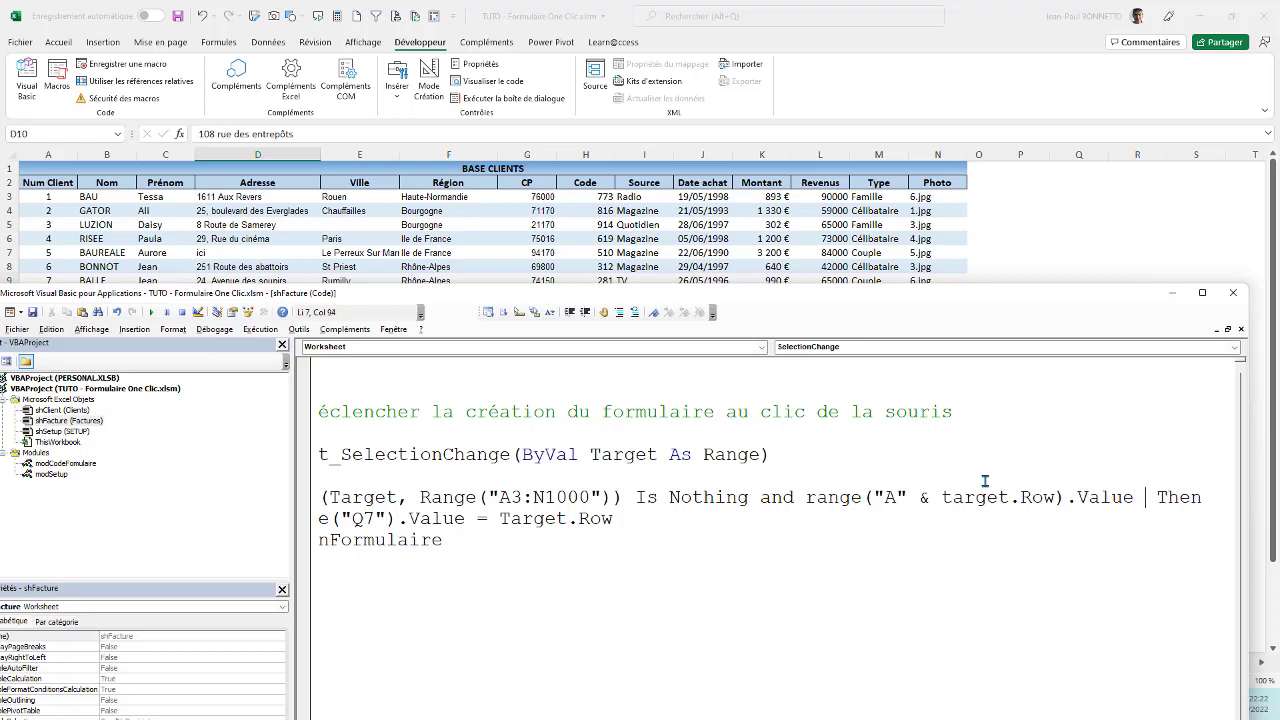
{"action": "type", "text": " <> "}
{"action": "type", "text": "e"}
{"action": "type", "text": "mpty"}
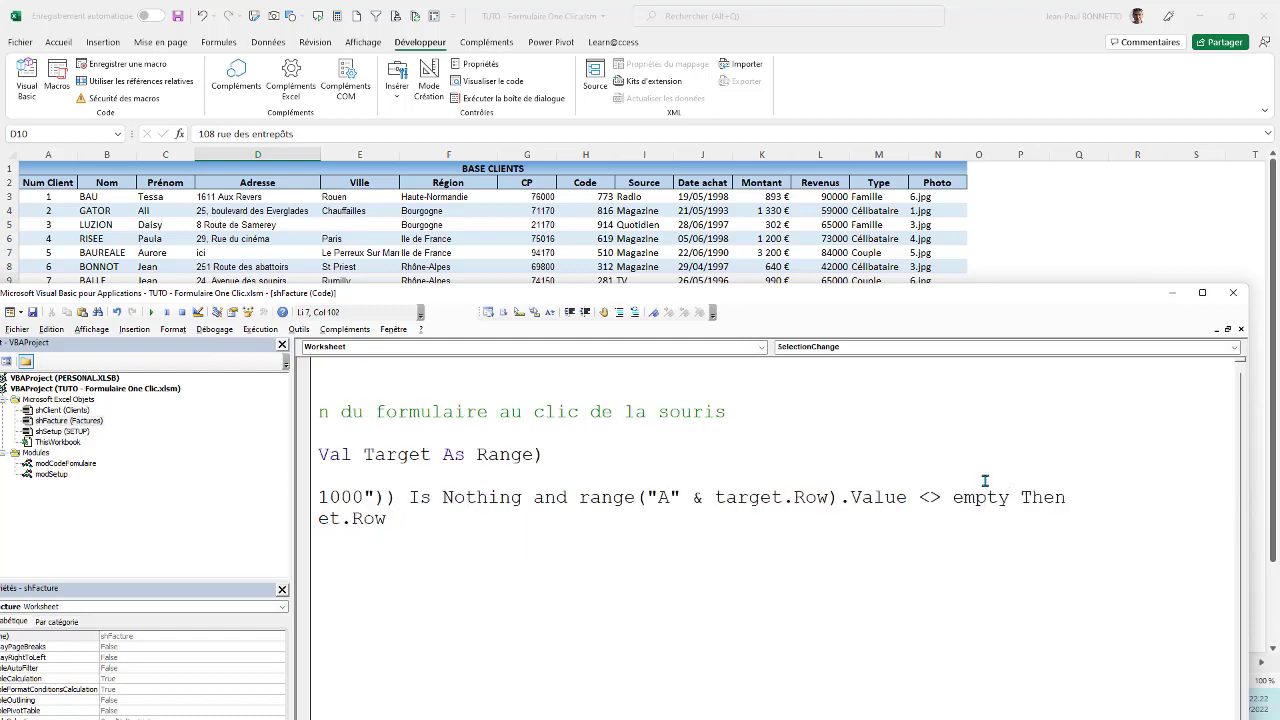
{"action": "left_click", "coordinate": [985, 481]}
{"action": "left_click", "coordinate": [986, 497]}
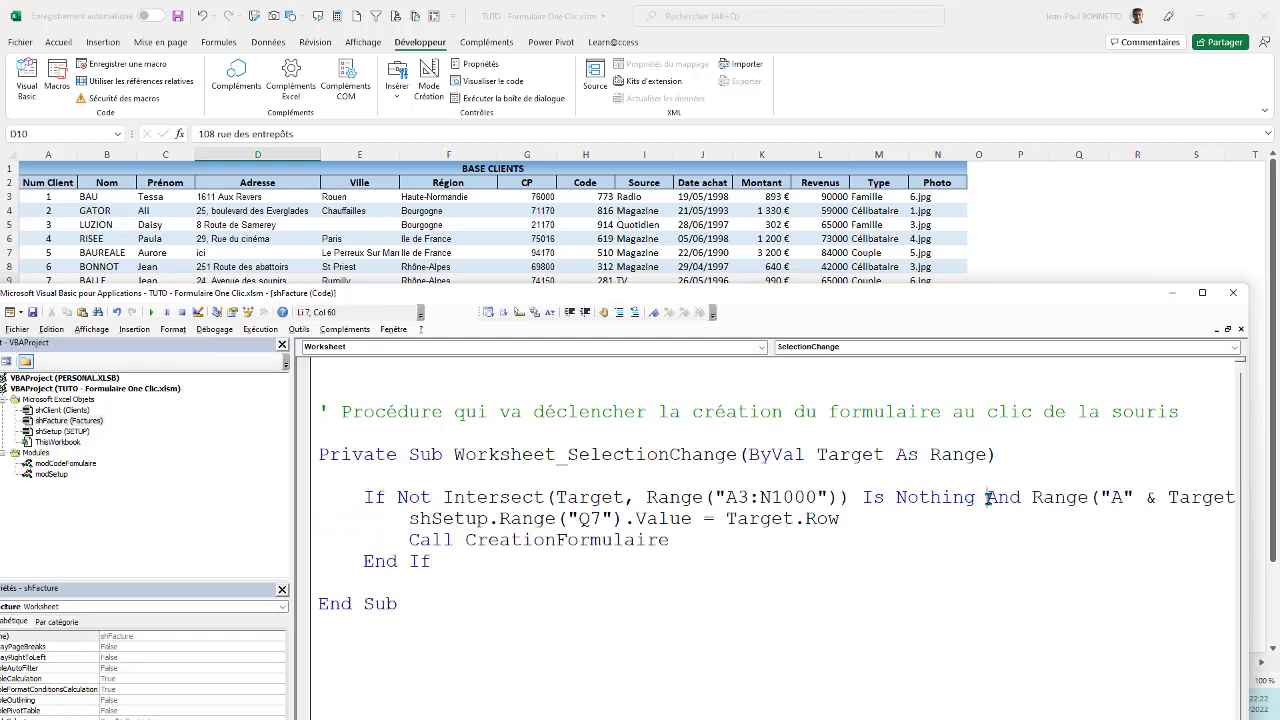
Highlight the Intersect range test, then return the caret to the "A" reference on the If line.
{"action": "left_click_drag", "start_coordinate": [465, 497], "coordinate": [860, 497]}
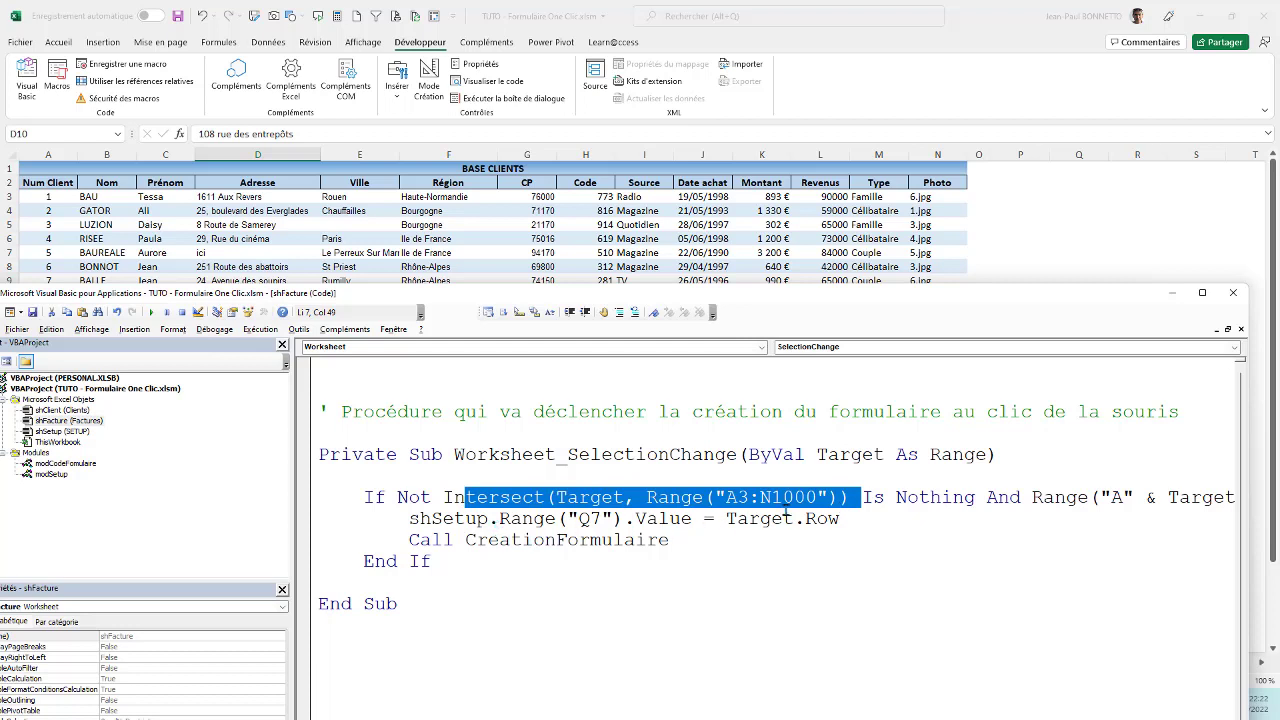
{"action": "left_click", "coordinate": [511, 517]}
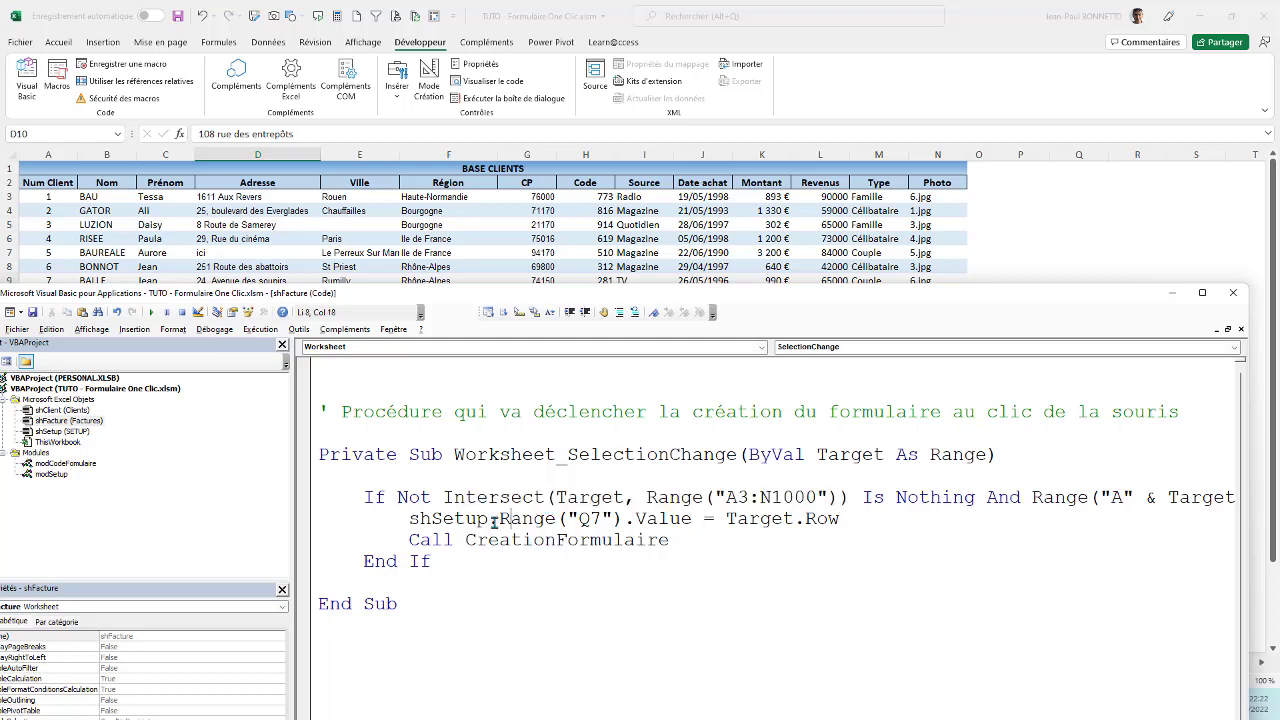
{"action": "left_click", "coordinate": [626, 518]}
{"action": "left_click", "coordinate": [1025, 483]}
{"action": "mouse_move", "coordinate": [1068, 296]}
{"action": "left_mouse_down"}
{"action": "mouse_move", "coordinate": [965, 234]}
{"action": "mouse_move", "coordinate": [1025, 291]}
{"action": "left_mouse_up"}
{"action": "left_click", "coordinate": [1017, 440]}
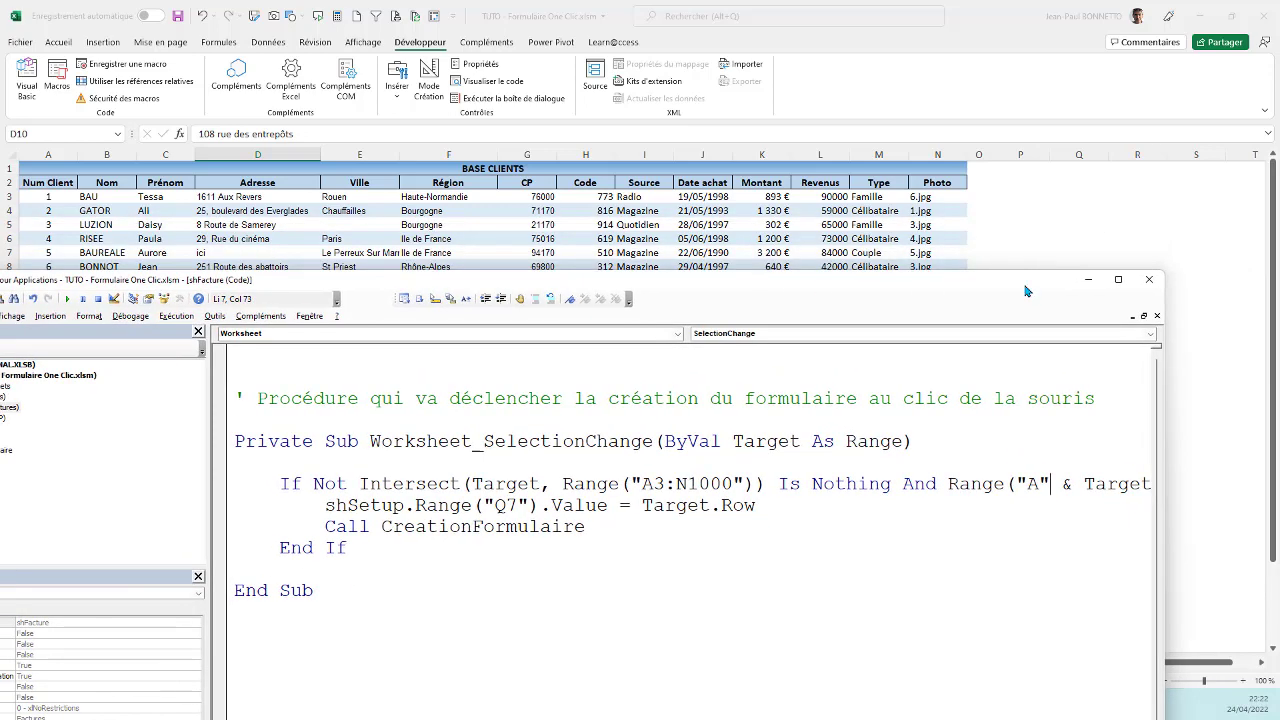
{"action": "left_click", "coordinate": [1146, 280]}
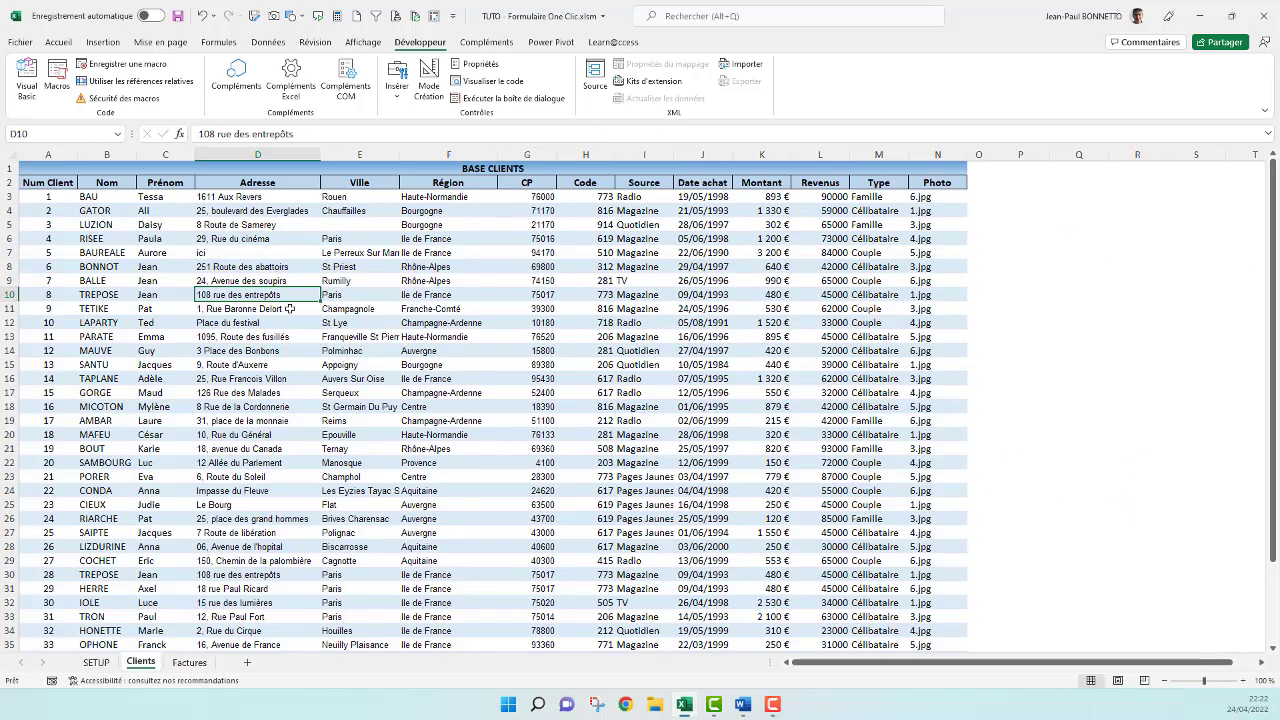
{"action": "left_click", "coordinate": [358, 311]}
{"action": "left_click", "coordinate": [225, 336]}
{"action": "left_click", "coordinate": [150, 364]}
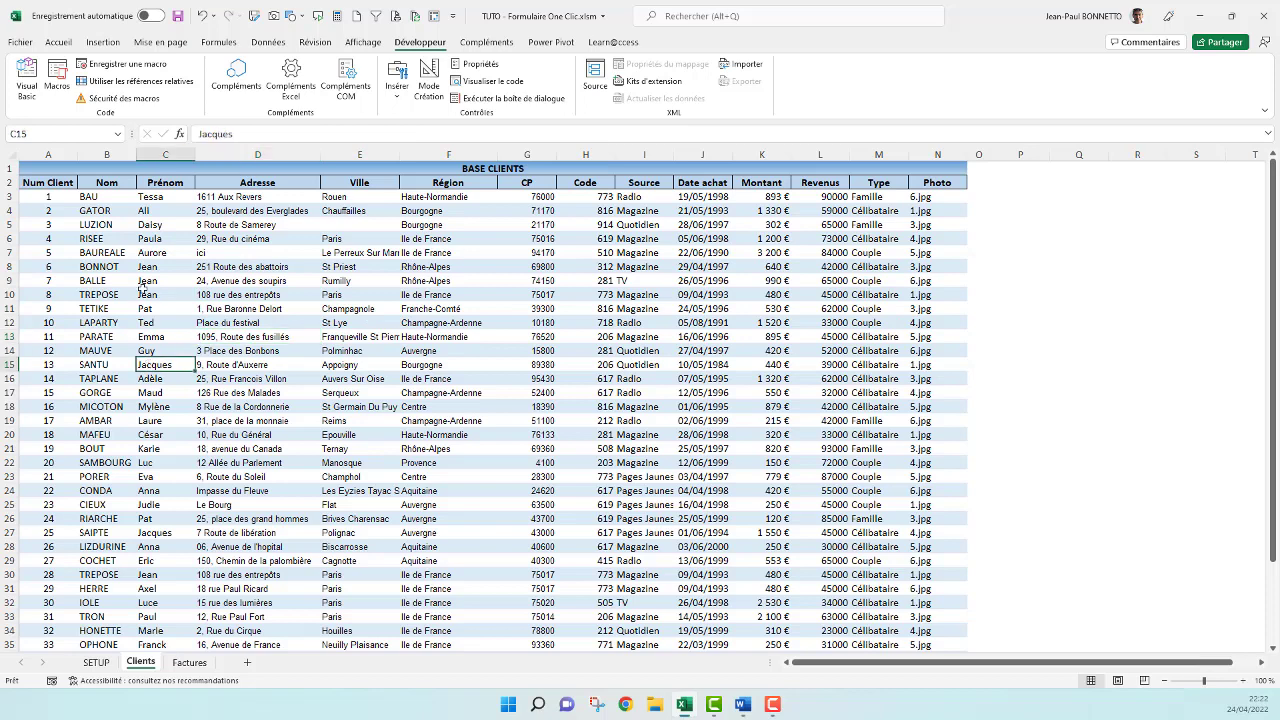
{"action": "left_click", "coordinate": [110, 226]}
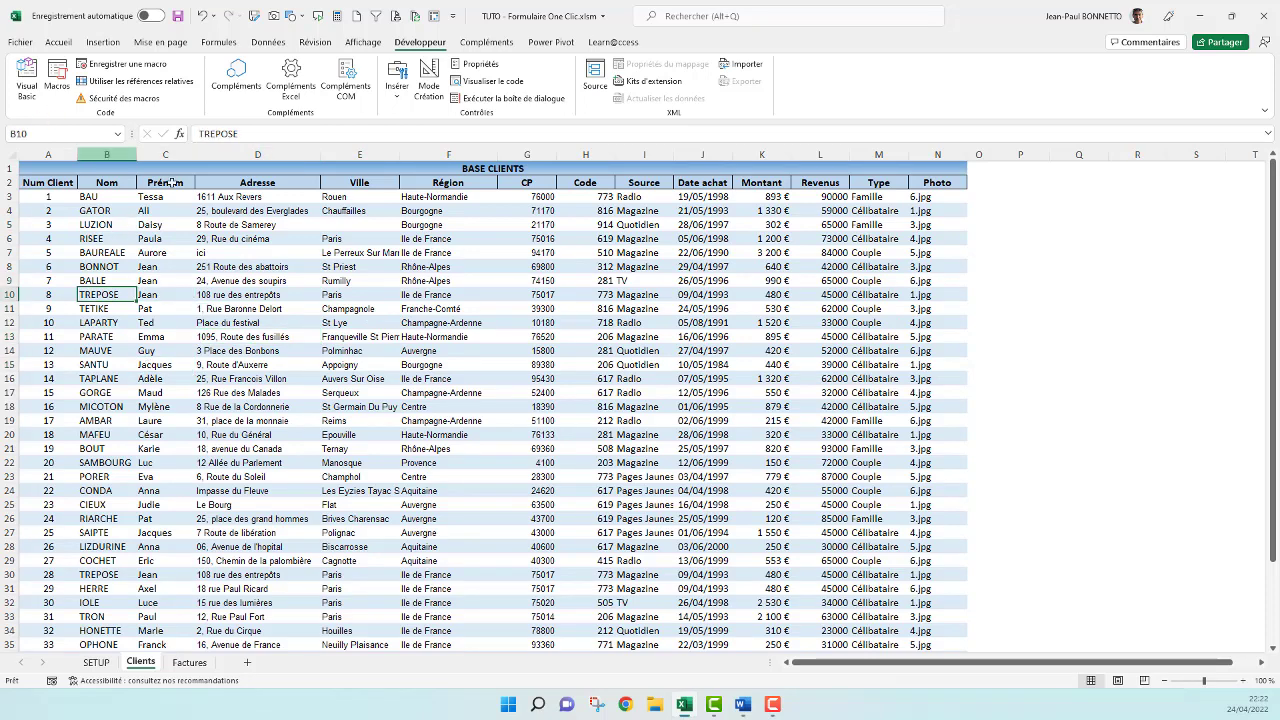
{"action": "key", "text": "Right"}
{"action": "key", "text": "Right"}
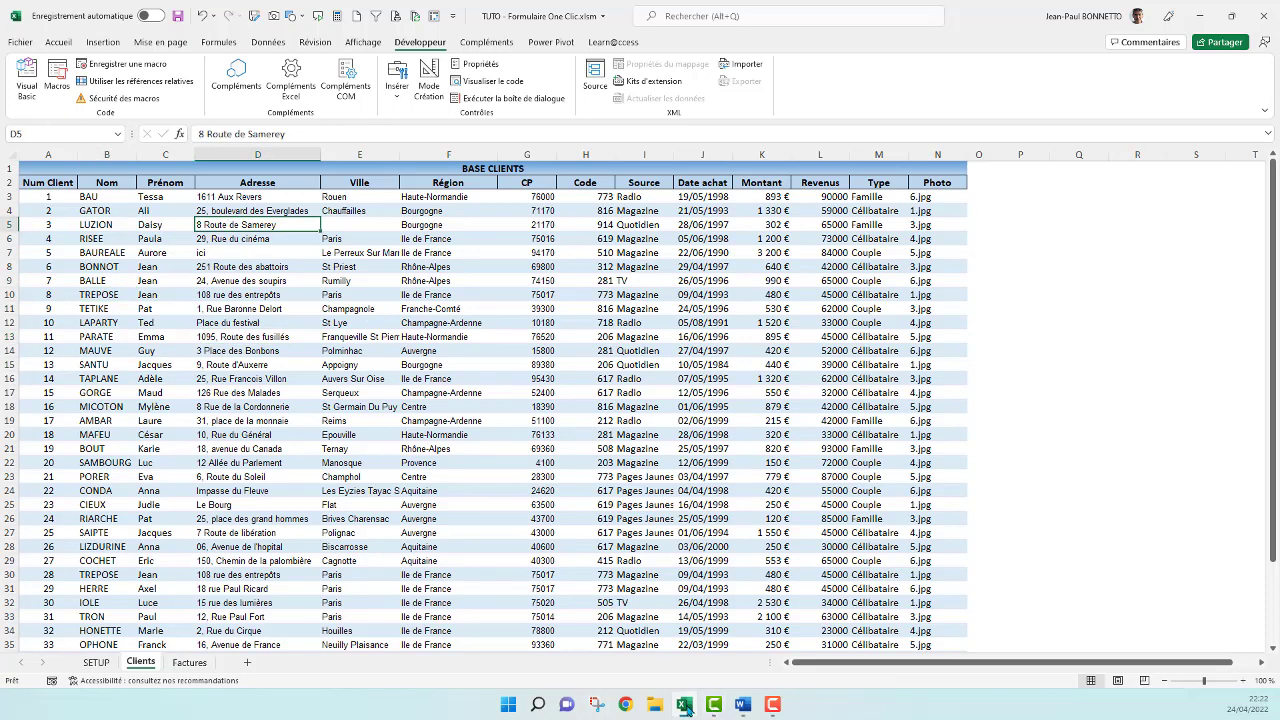
{"action": "left_click", "coordinate": [250, 281]}
{"action": "left_click", "coordinate": [527, 295]}
{"action": "left_click", "coordinate": [640, 295]}
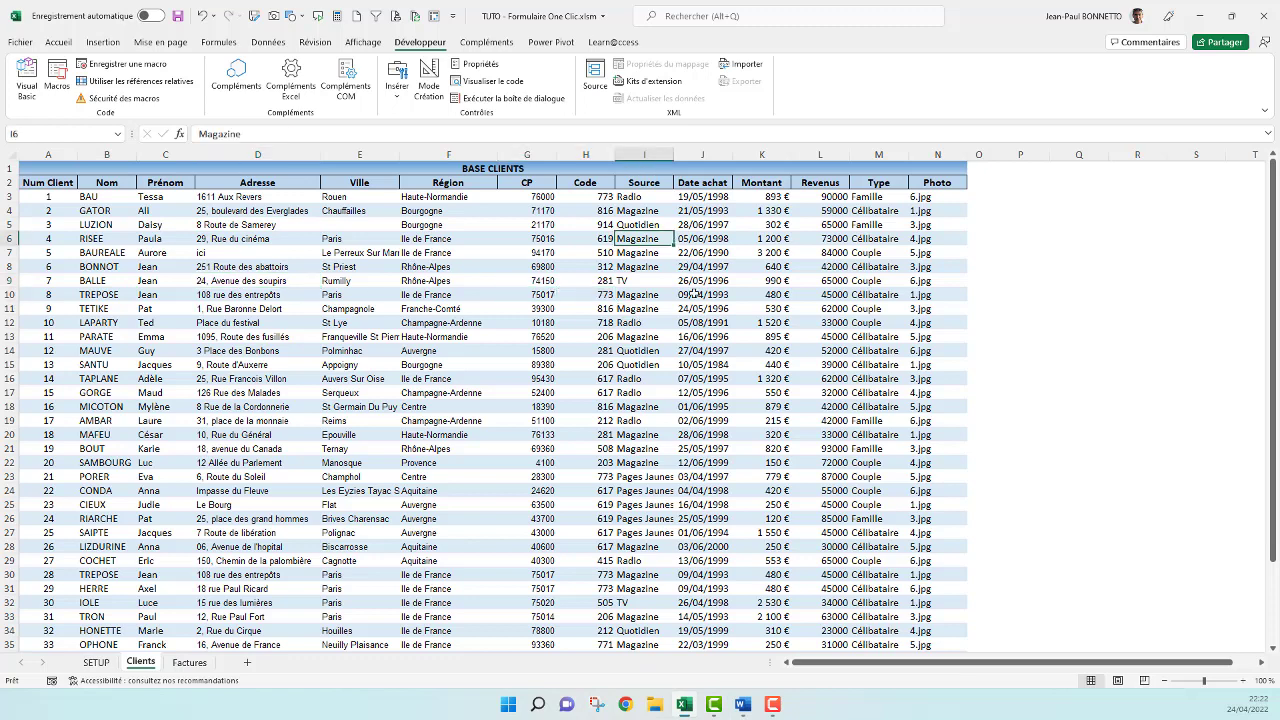
{"action": "left_click", "coordinate": [690, 296]}
{"action": "left_click", "coordinate": [678, 237]}
{"action": "left_click", "coordinate": [703, 200]}
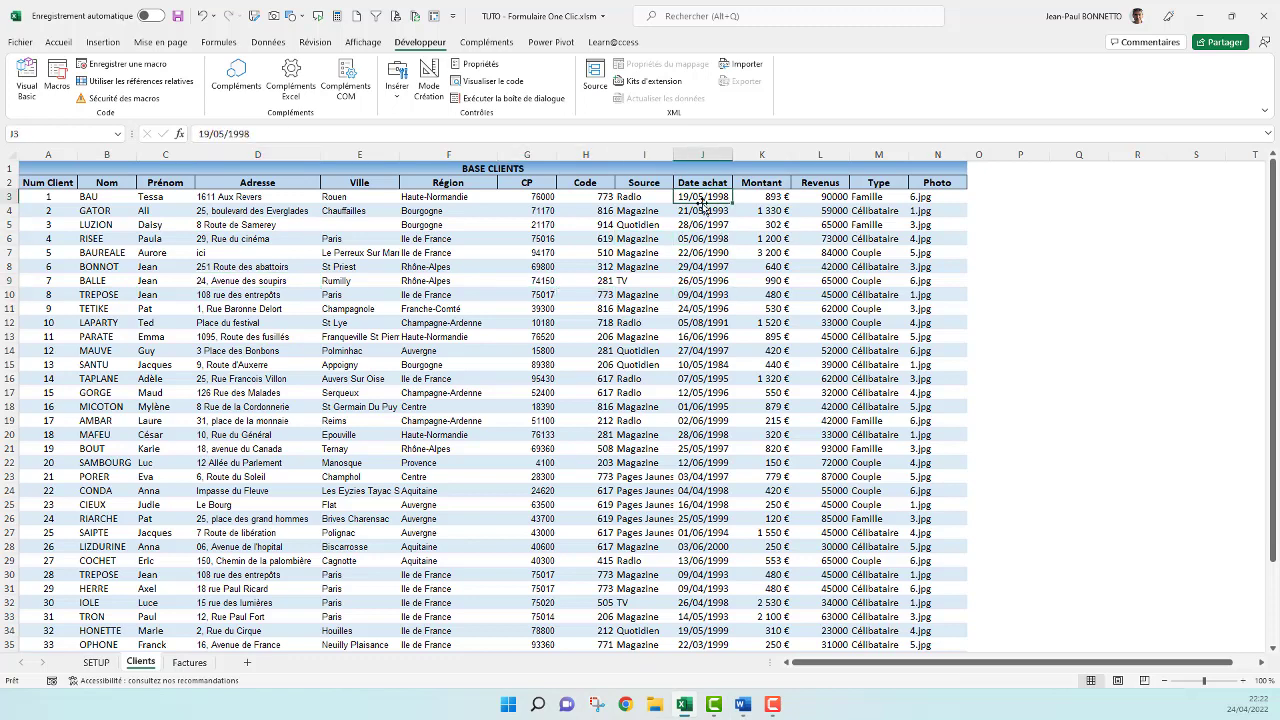
{"action": "left_click", "coordinate": [647, 224]}
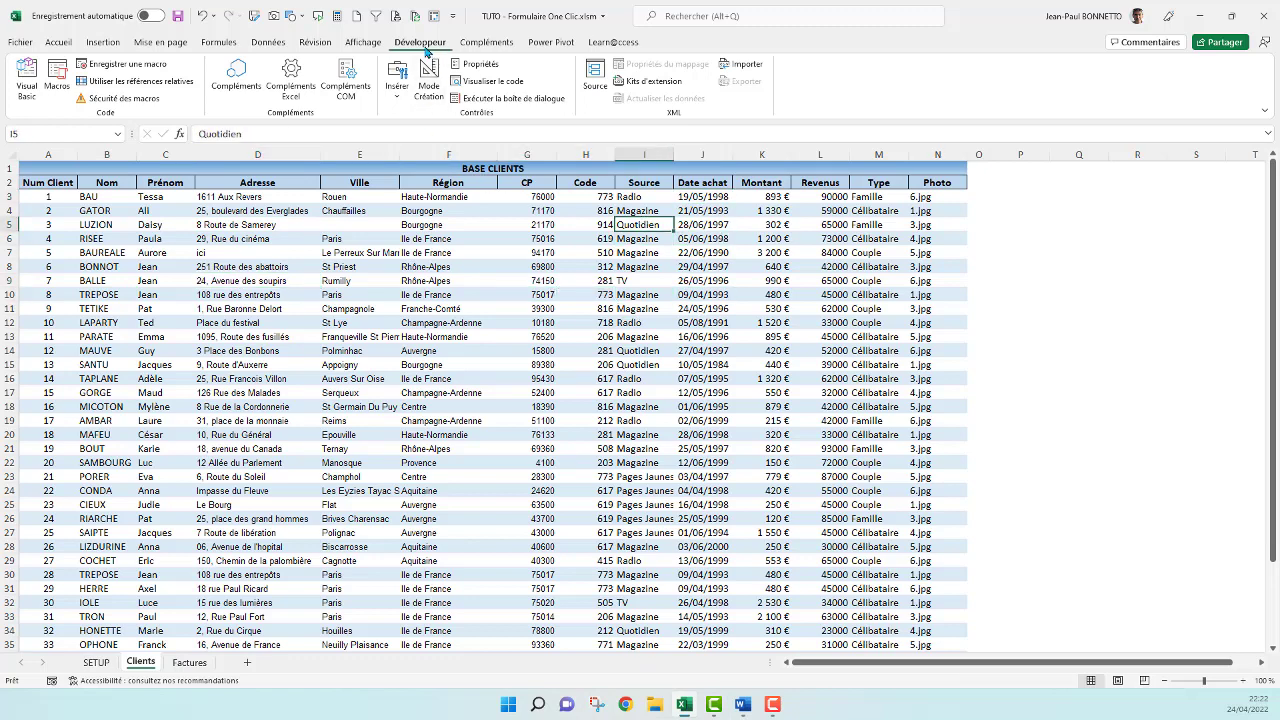
{"action": "left_click", "coordinate": [27, 78]}
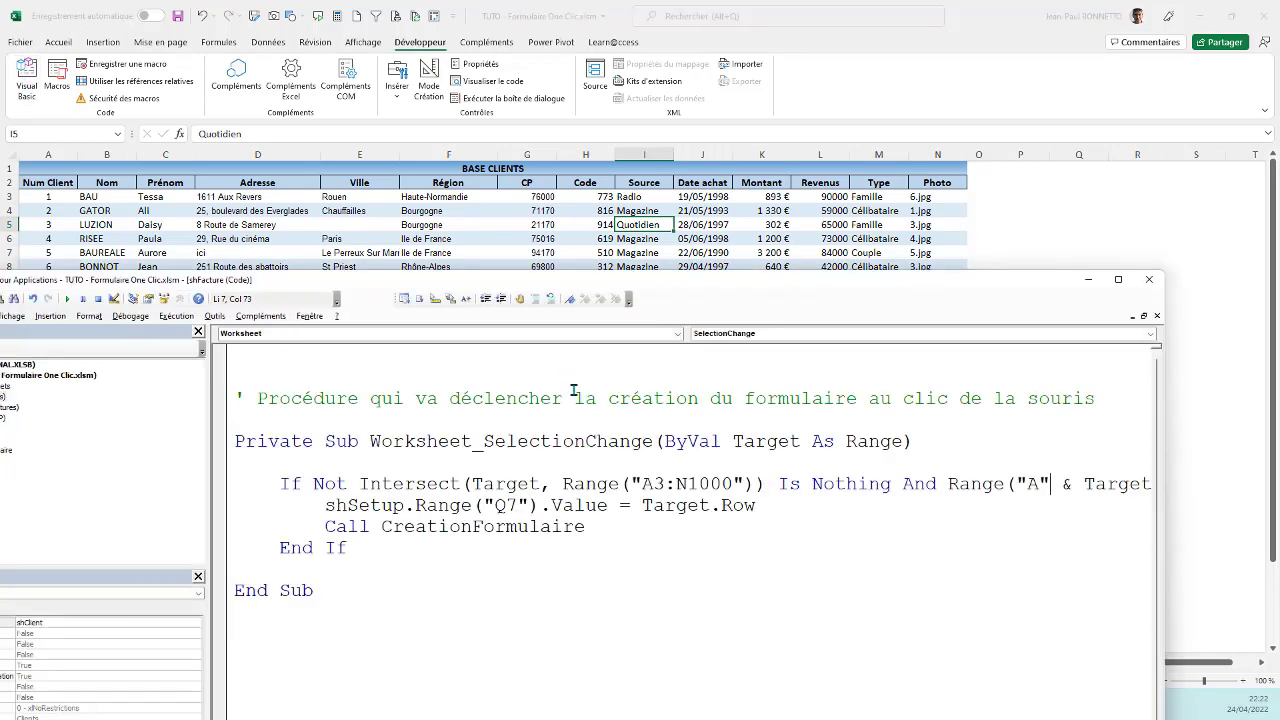
{"action": "left_click_drag", "start_coordinate": [709, 282], "coordinate": [799, 112]}
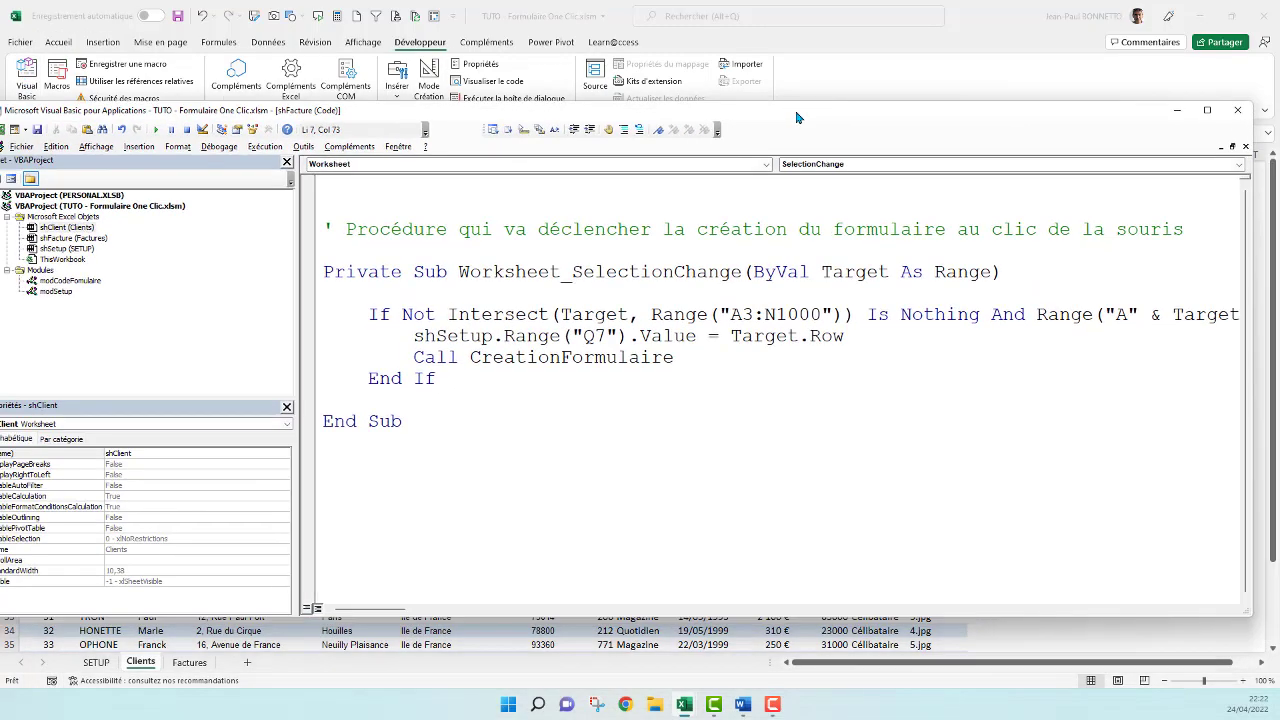
Maximize the editor and clear all the trigger code from the Factures sheet module.
{"action": "left_click", "coordinate": [1208, 110]}
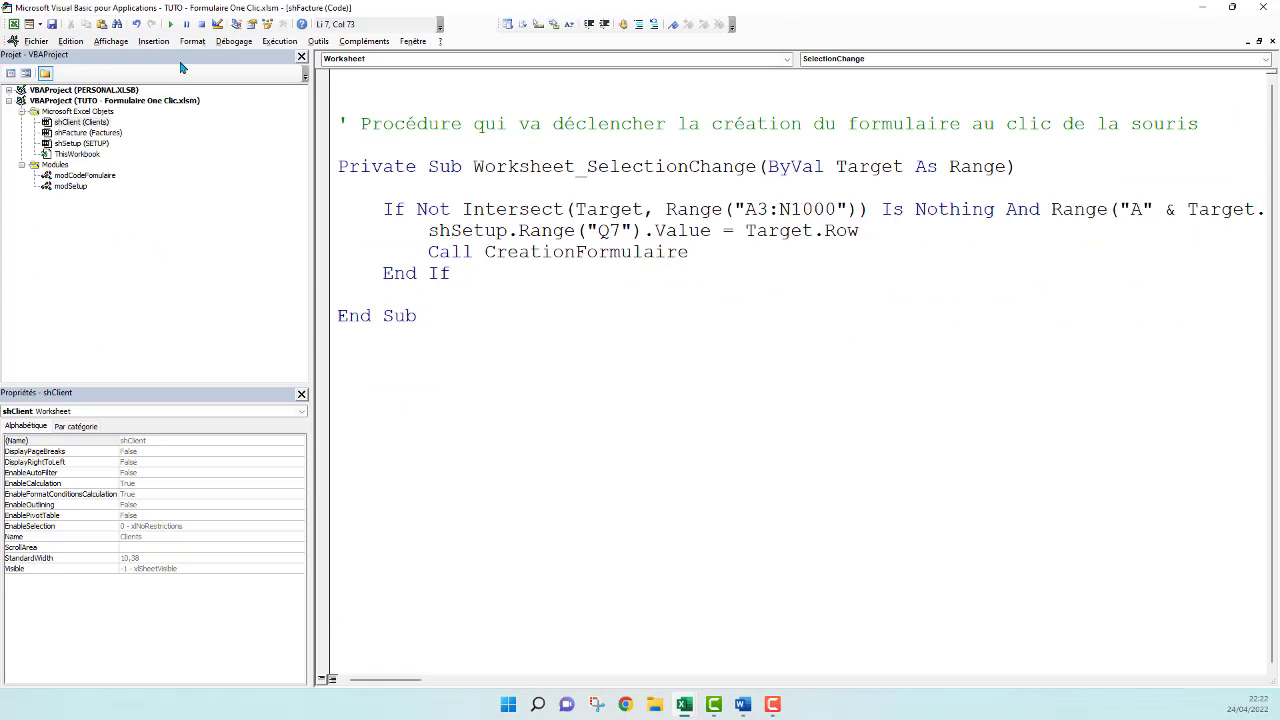
{"action": "left_click_drag", "start_coordinate": [530, 209], "coordinate": [340, 187]}
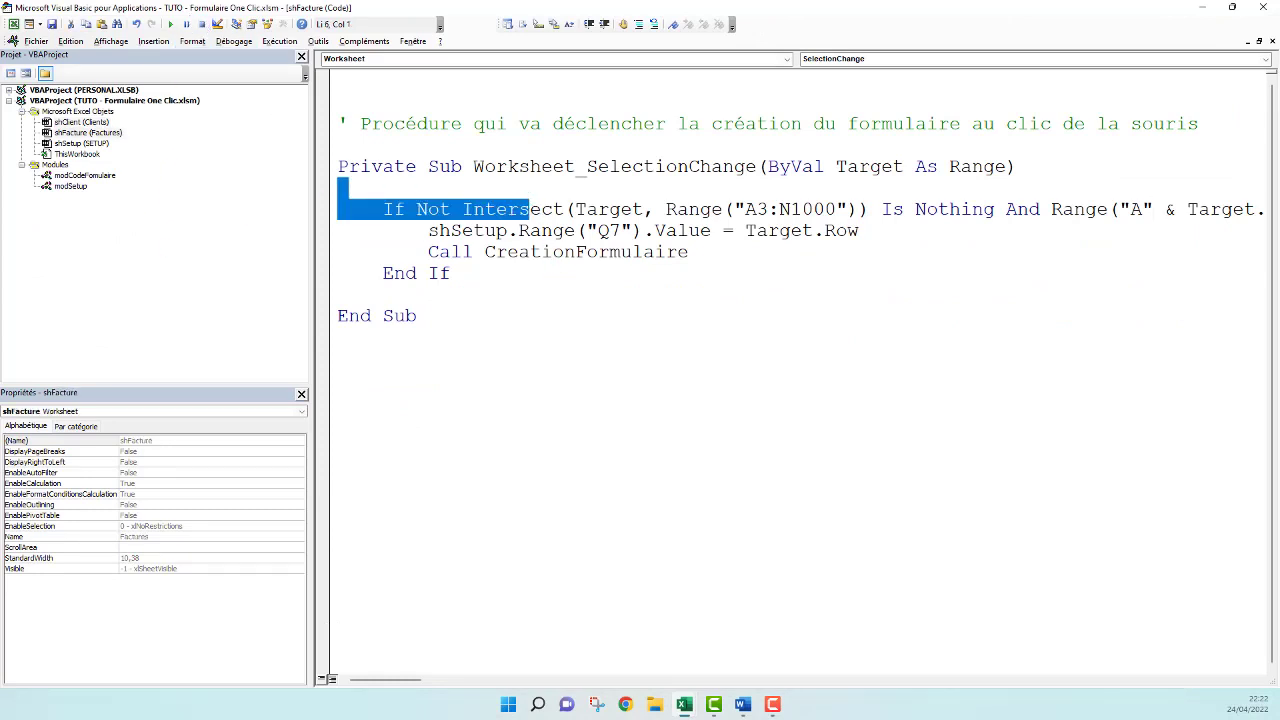
{"action": "key", "text": "alt+F11"}
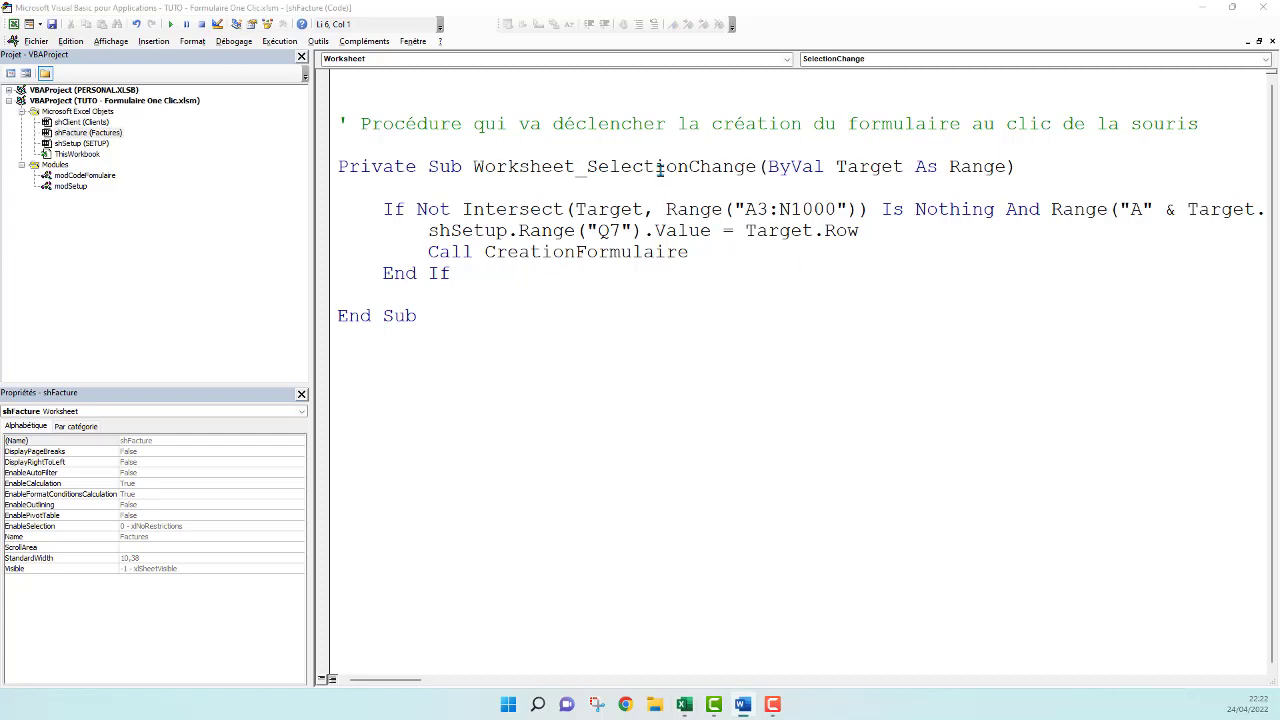
{"action": "double_click", "coordinate": [98, 138]}
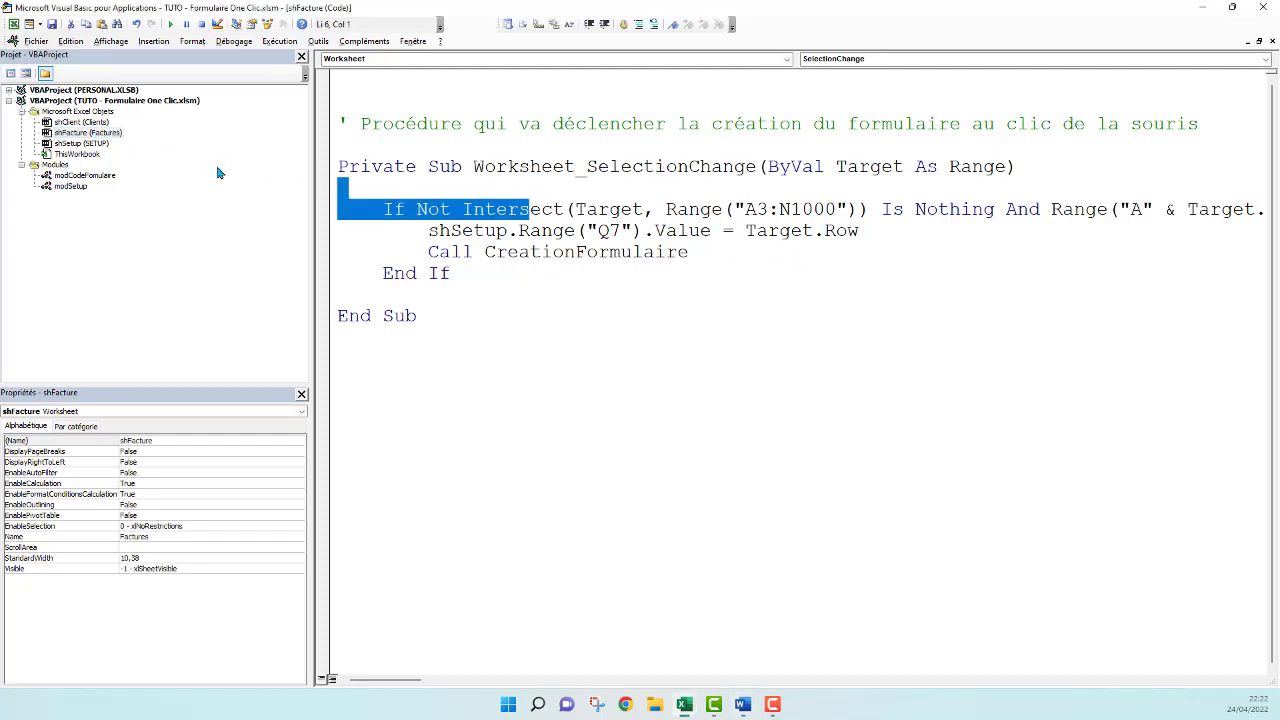
{"action": "left_click", "coordinate": [571, 277]}
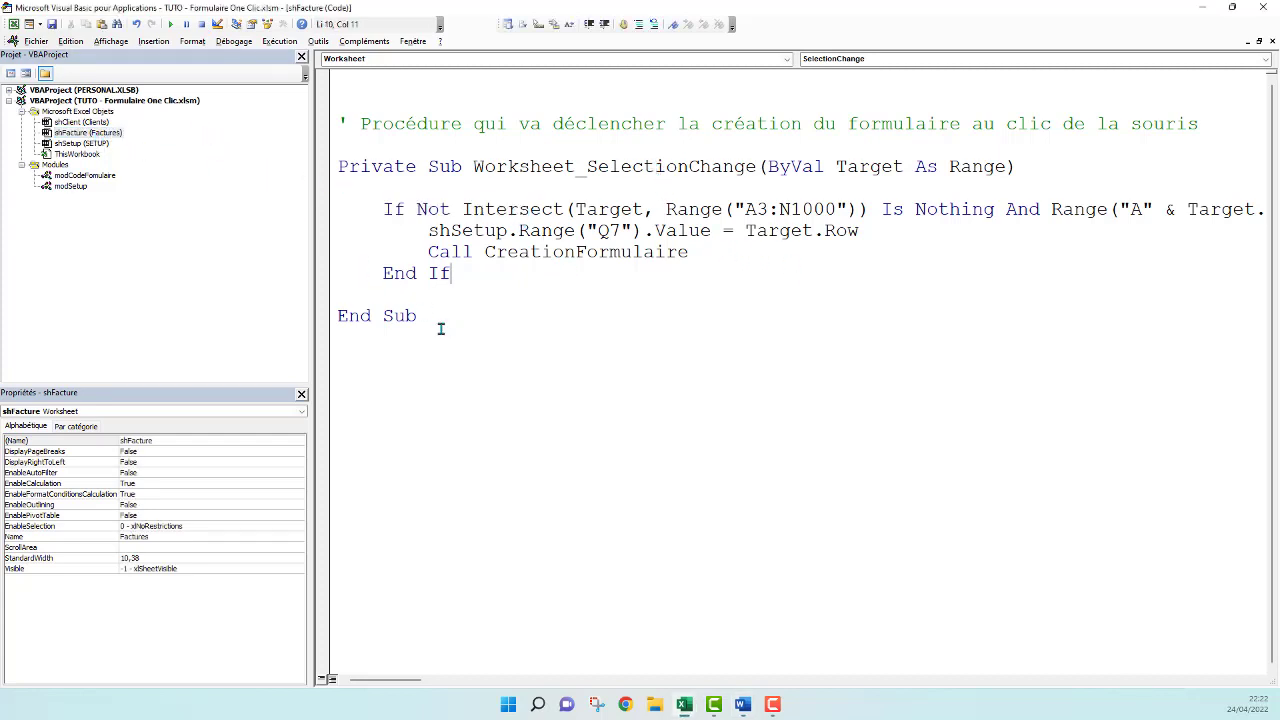
{"action": "key", "text": "ctrl+a"}
{"action": "key", "text": "ctrl+c"}
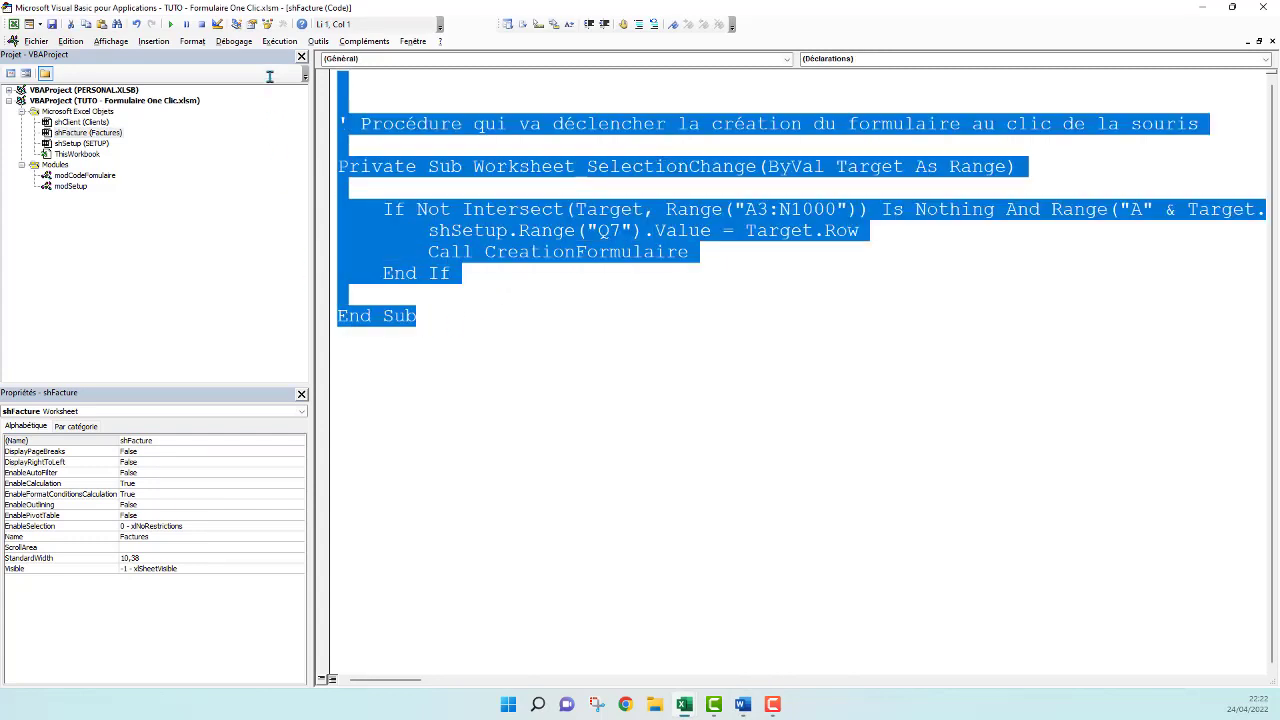
{"action": "key", "text": "Delete"}
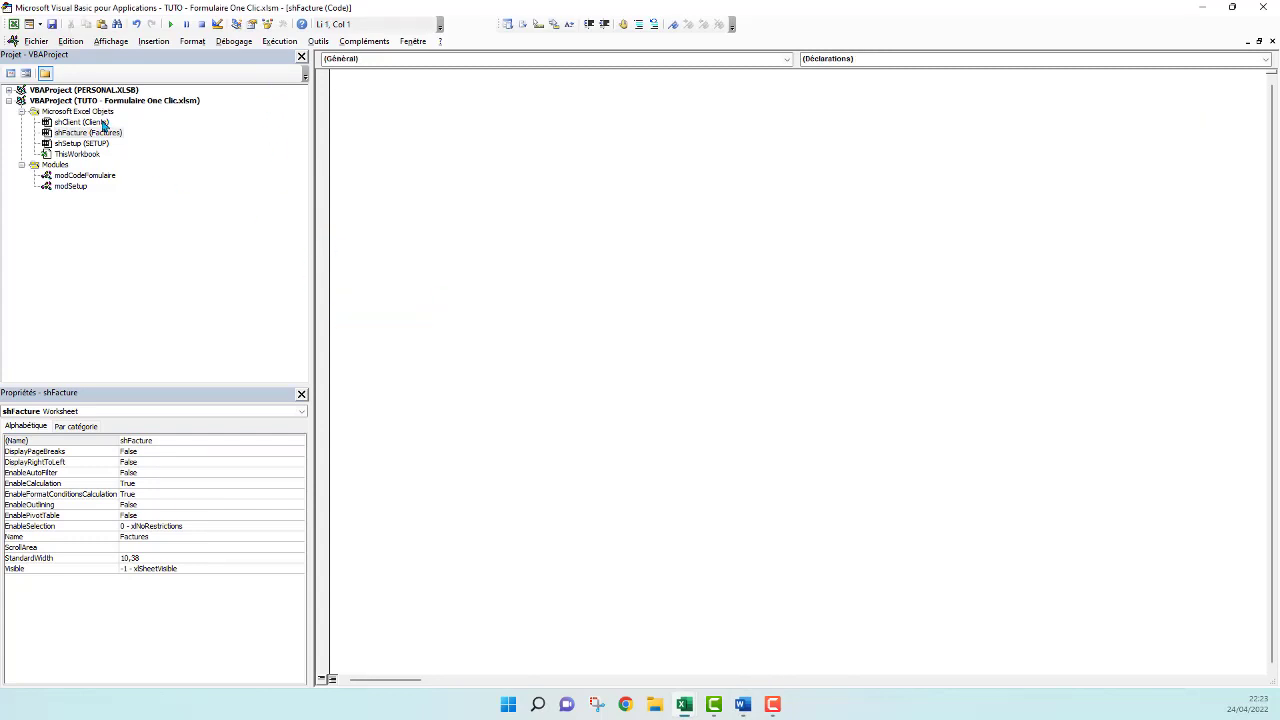
Paste the trigger code into the Clients sheet module, removing the blank lines above it.
{"action": "double_click", "coordinate": [100, 122]}
{"action": "key", "text": "ctrl+v"}
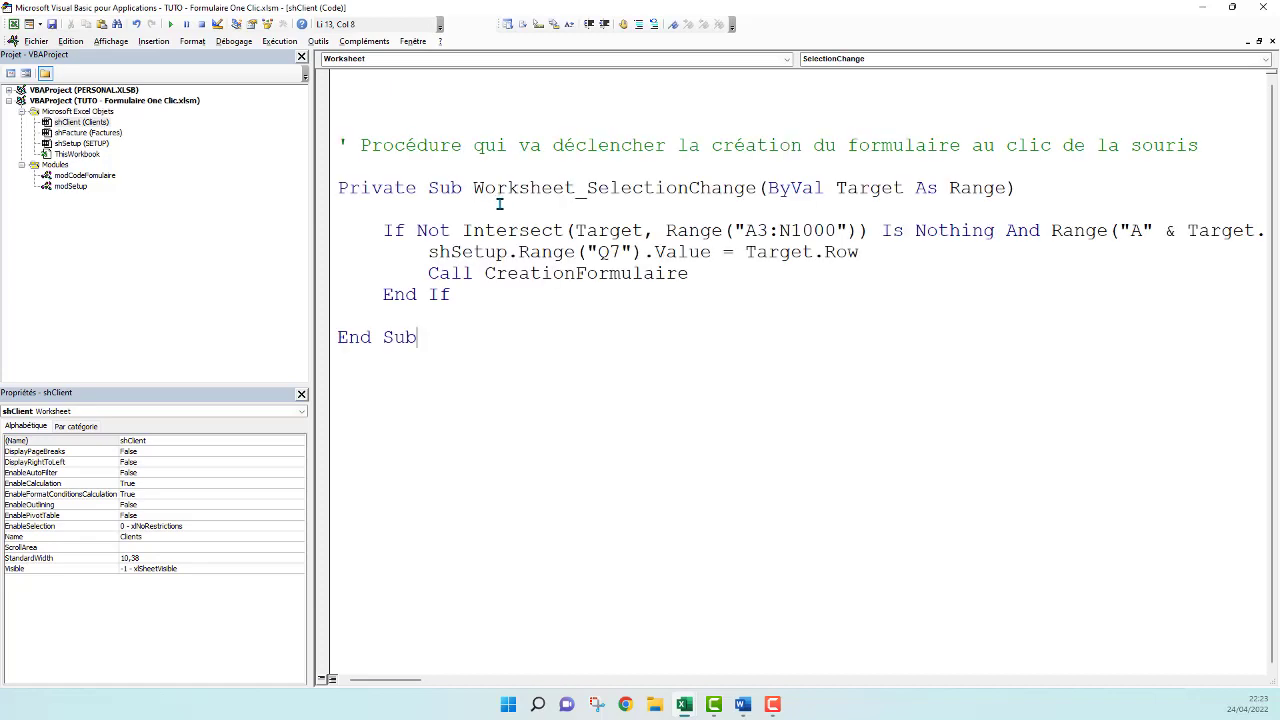
{"action": "left_click", "coordinate": [443, 112]}
{"action": "left_click", "coordinate": [357, 127]}
{"action": "key", "text": "BackSpace"}
{"action": "key", "text": "BackSpace"}
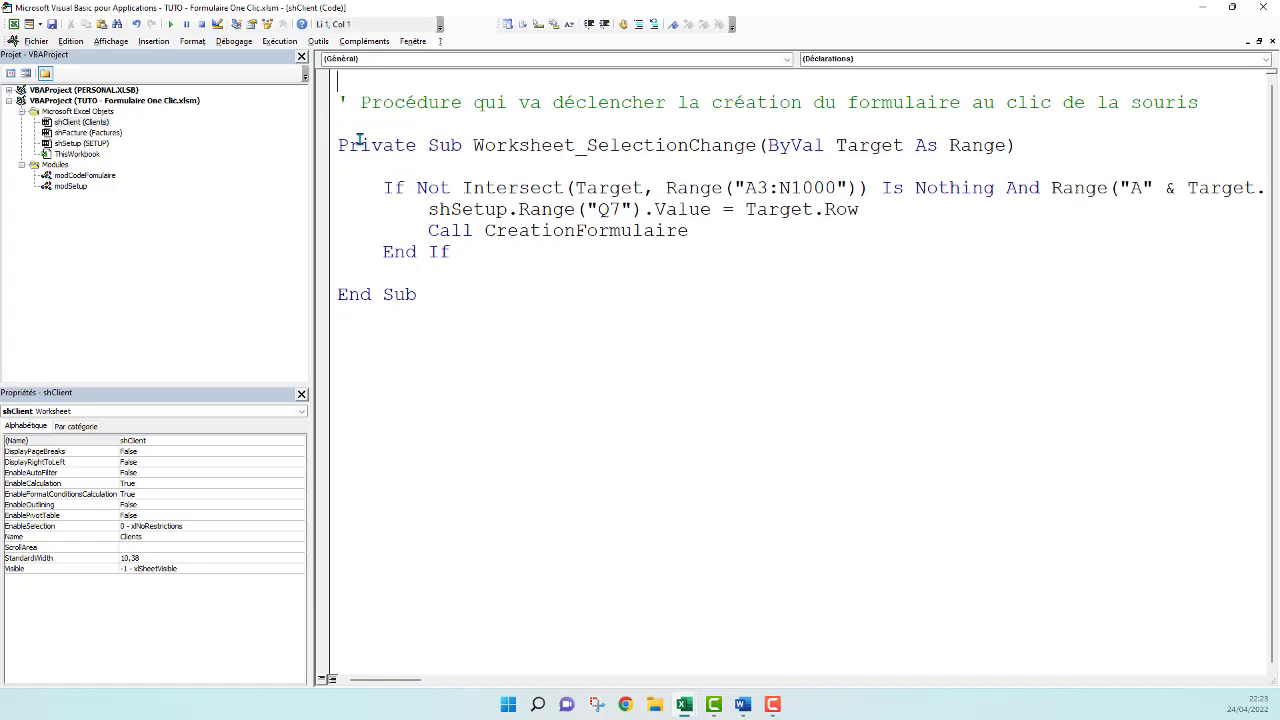
Check that the If line ends And Range("A" & Target.Row).Value <> Empty Then.
{"action": "left_click", "coordinate": [795, 237]}
{"action": "mouse_move", "coordinate": [406, 680]}
{"action": "left_mouse_down"}
{"action": "mouse_move", "coordinate": [440, 679]}
{"action": "mouse_move", "coordinate": [424, 679]}
{"action": "left_mouse_up"}
{"action": "left_click", "coordinate": [1224, 188]}
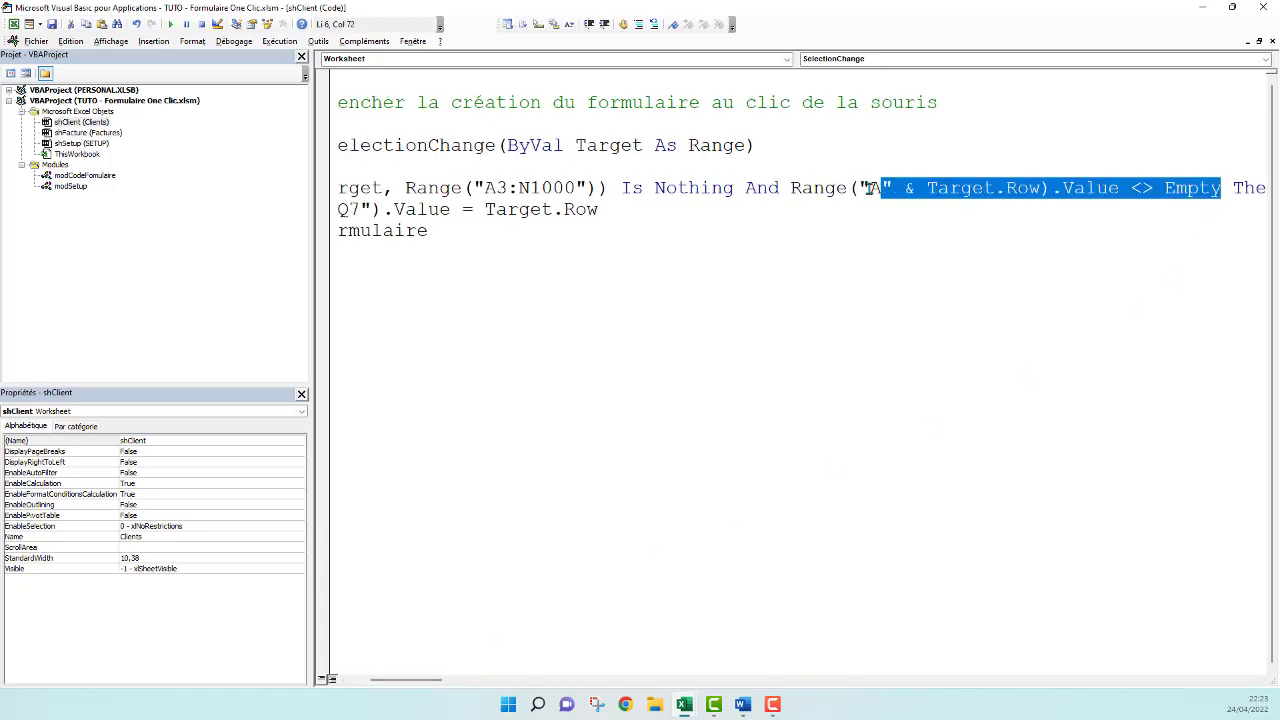
{"action": "left_click_drag", "start_coordinate": [1224, 188], "coordinate": [790, 188]}
{"action": "left_click", "coordinate": [566, 265]}
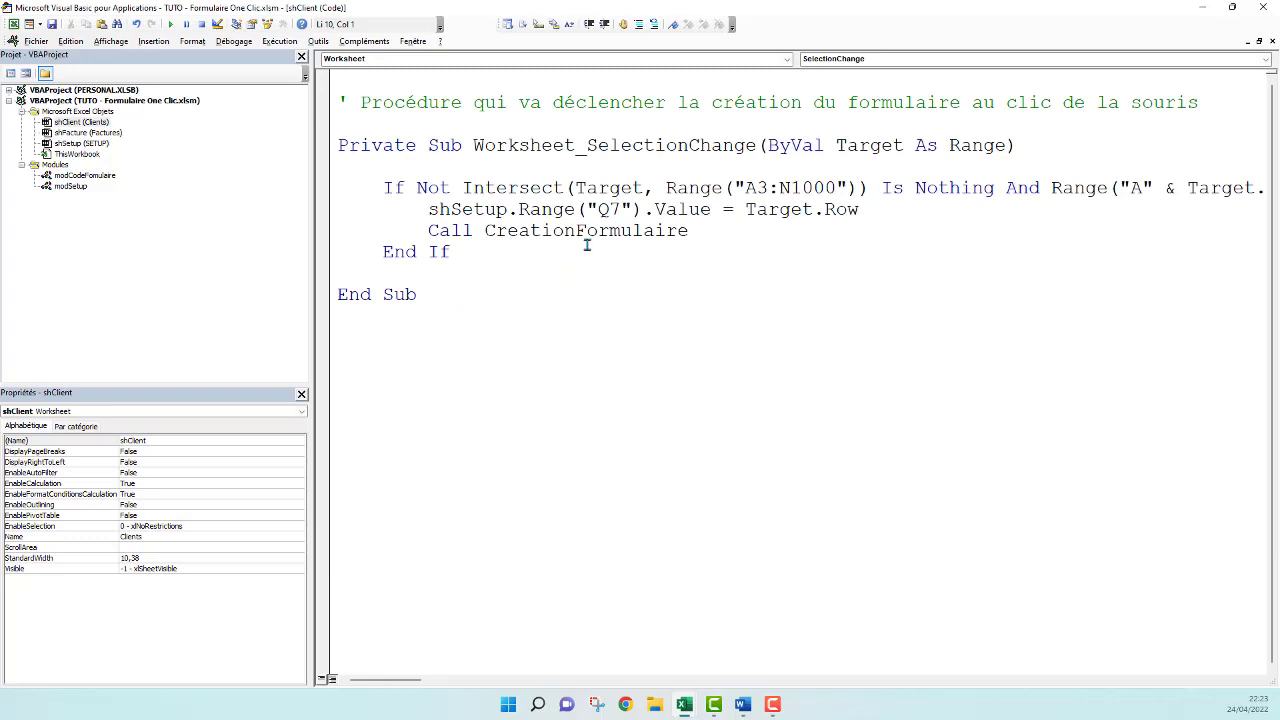
{"action": "left_click", "coordinate": [381, 233]}
Back in the workbook, test the Clients form on rows 9, 7, 24, 25 and 20, closing it each time.
{"action": "left_click", "coordinate": [1261, 7]}
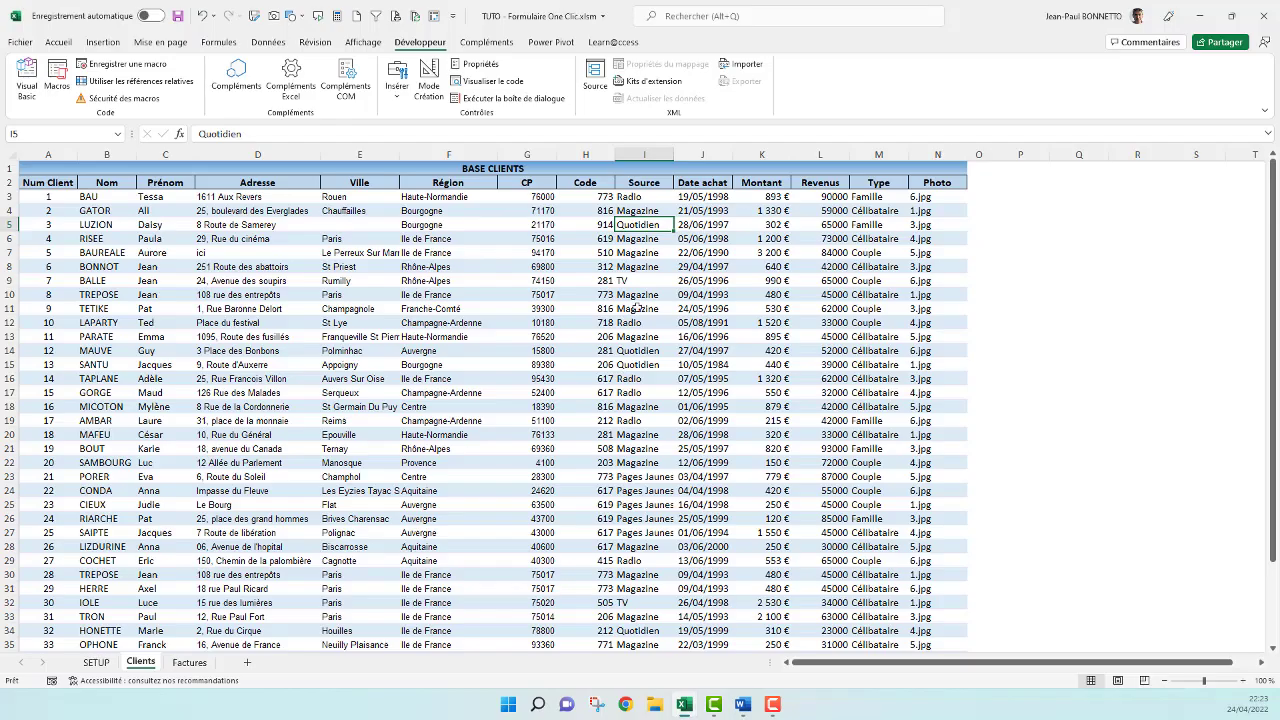
{"action": "left_click", "coordinate": [255, 281]}
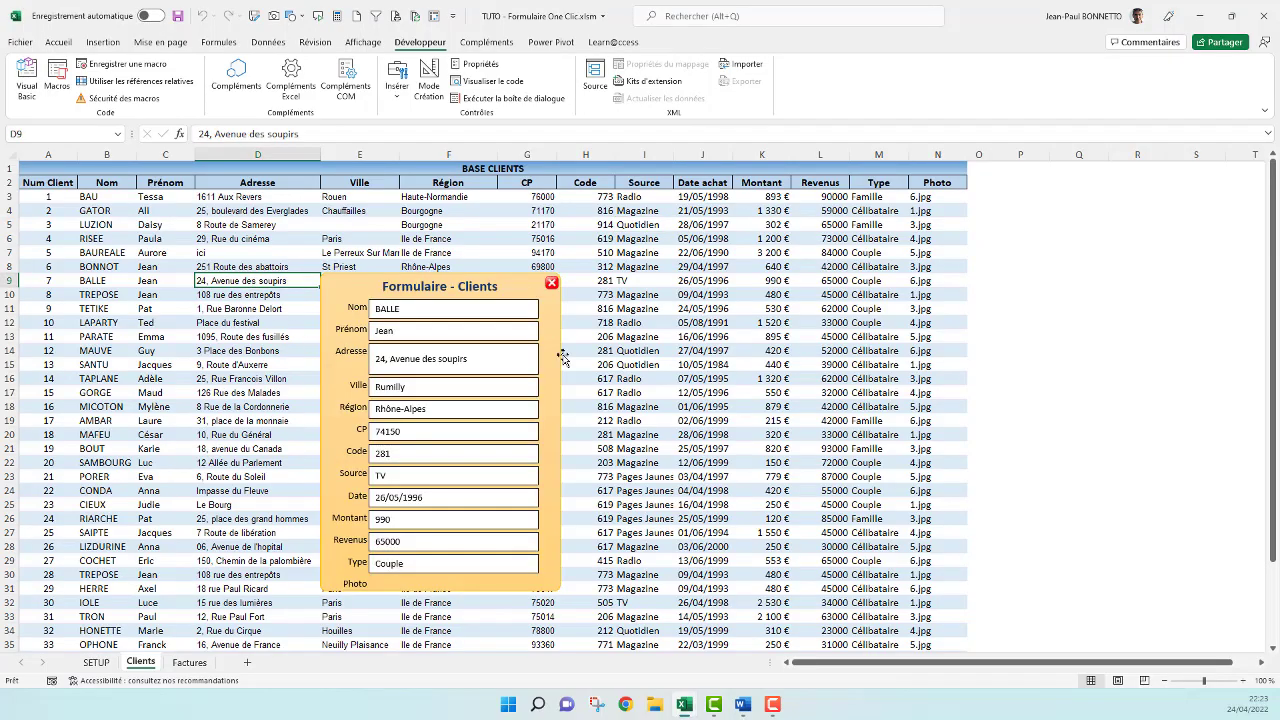
{"action": "left_click", "coordinate": [550, 285]}
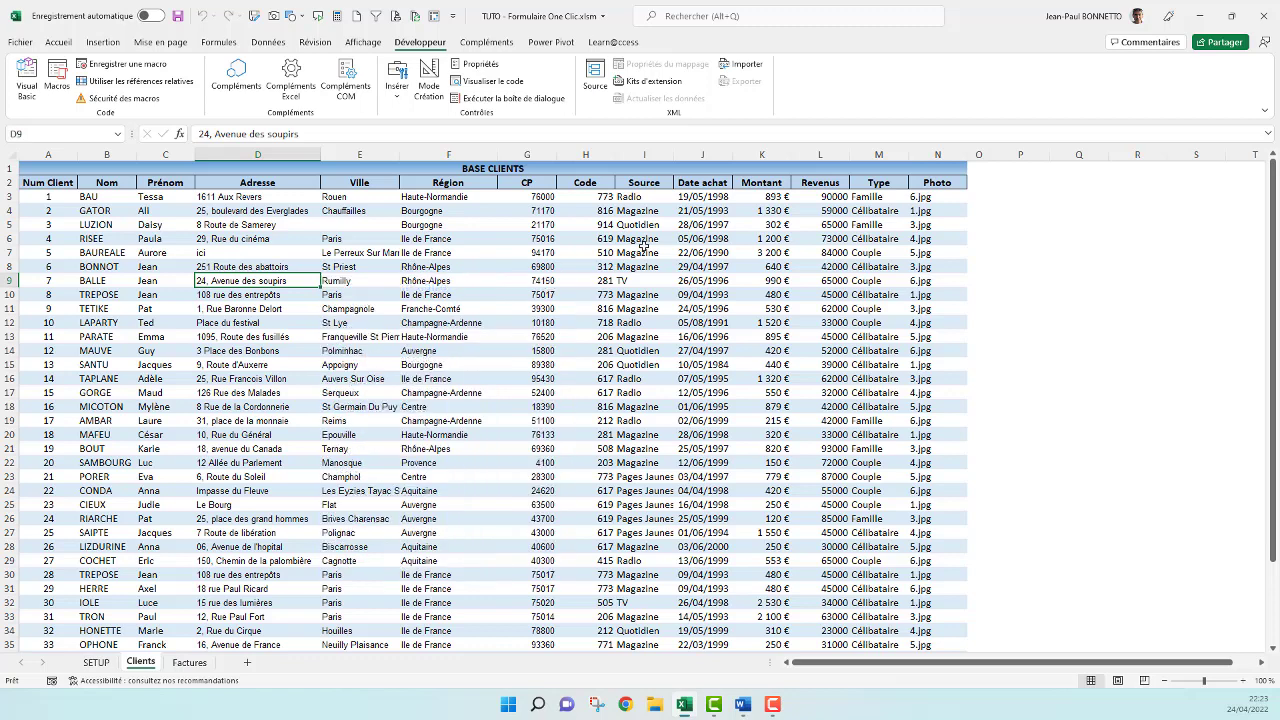
{"action": "left_click", "coordinate": [641, 251]}
{"action": "left_click", "coordinate": [905, 256]}
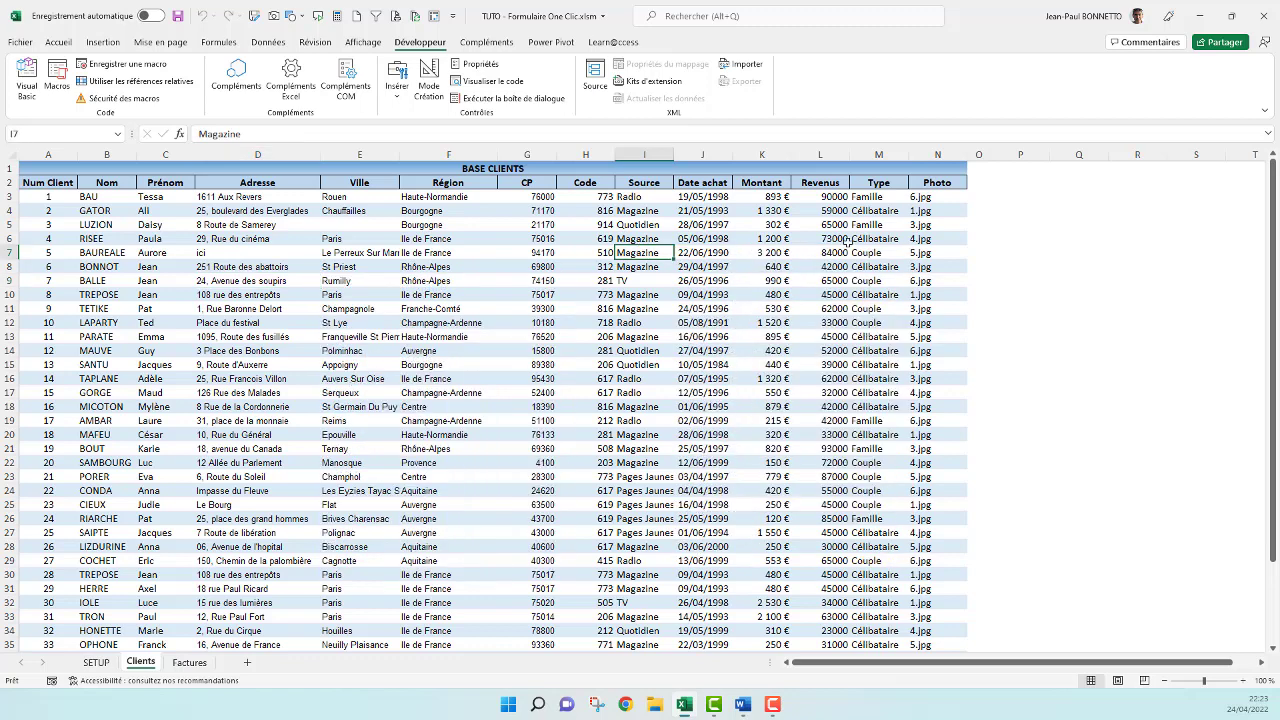
{"action": "left_click", "coordinate": [88, 490]}
{"action": "left_click", "coordinate": [372, 500]}
{"action": "left_click", "coordinate": [411, 505]}
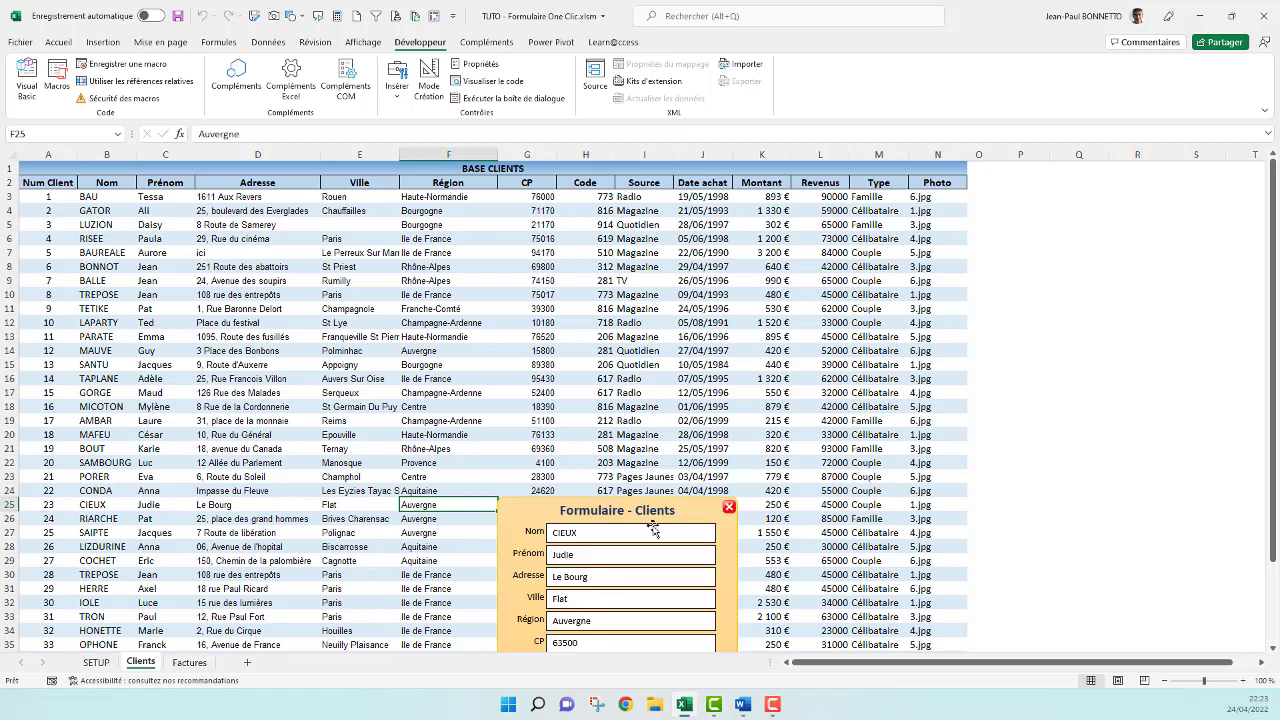
{"action": "left_click", "coordinate": [729, 506]}
{"action": "left_click", "coordinate": [840, 434]}
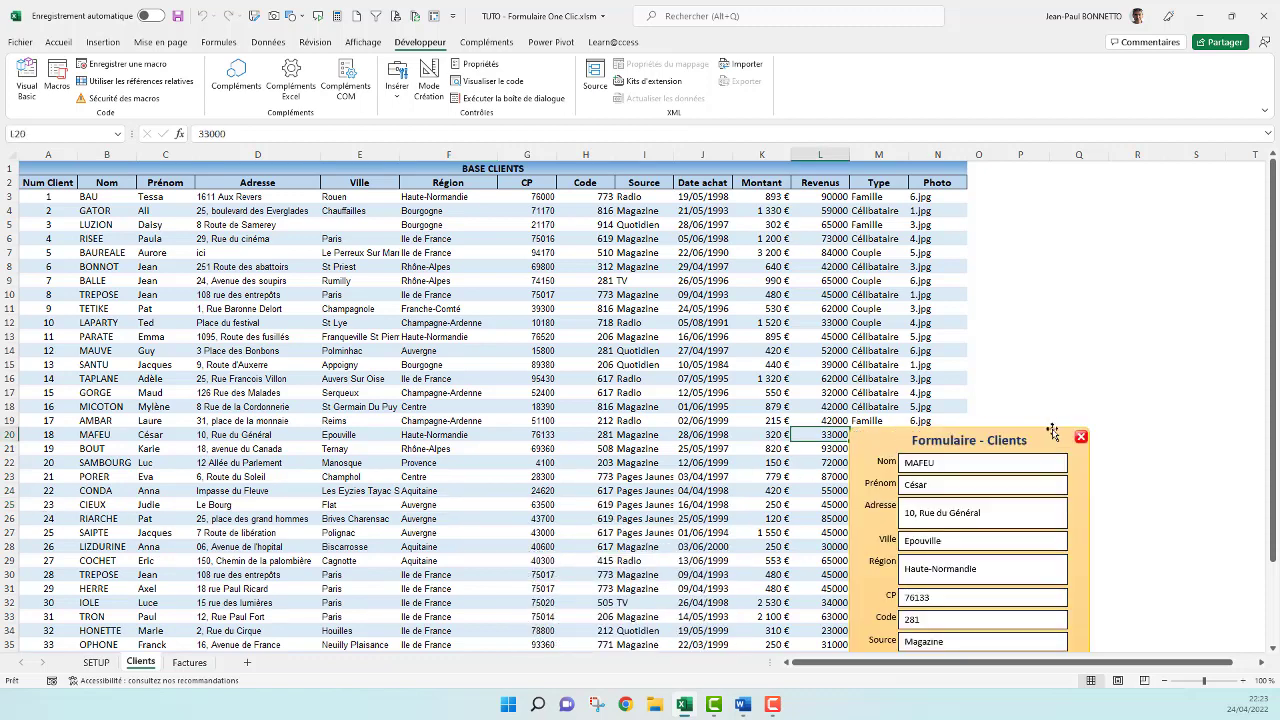
{"action": "left_click", "coordinate": [1080, 437]}
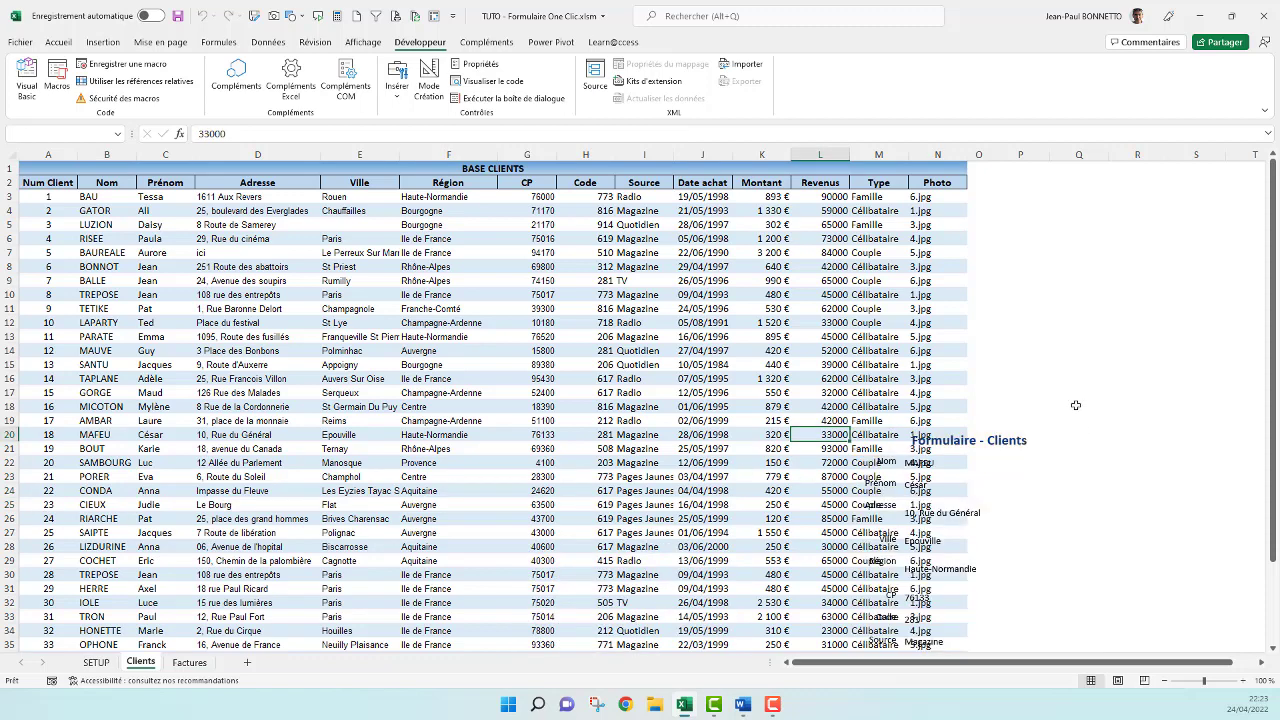
Test the form on rows 4, 15, 10 and 9, then switch to the Factures sheet.
{"action": "left_click", "coordinate": [95, 211]}
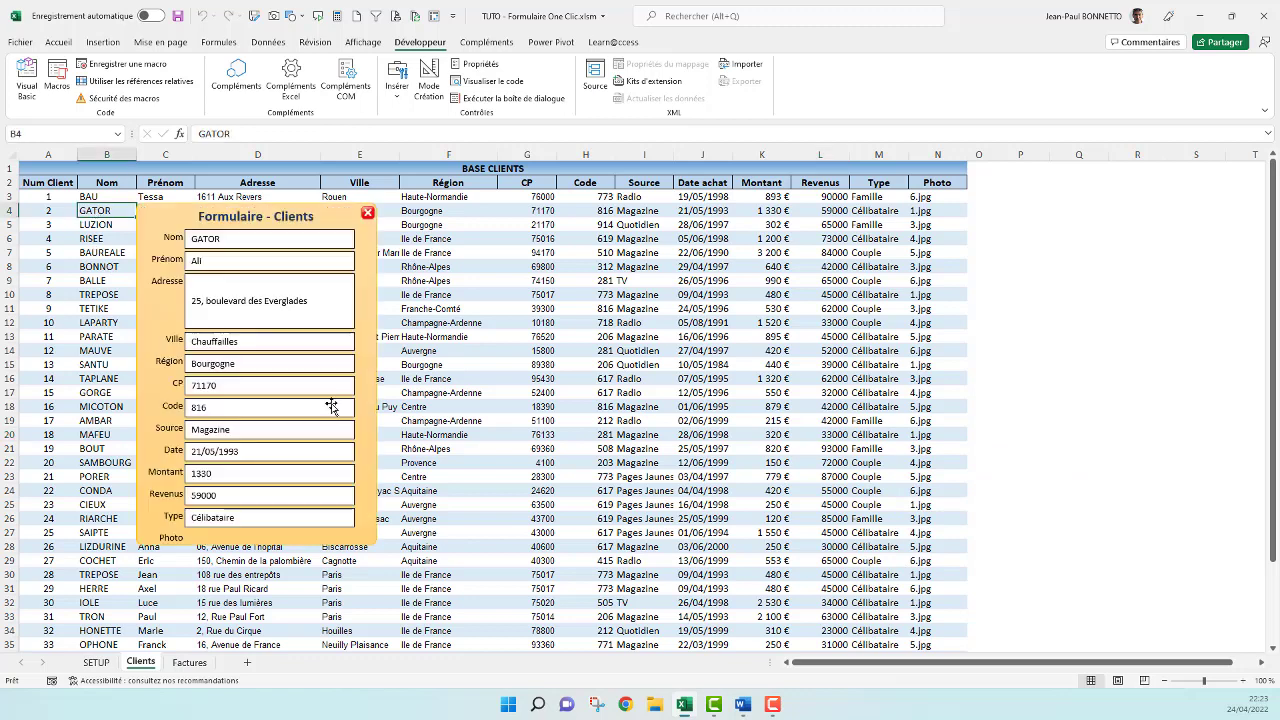
{"action": "left_click", "coordinate": [367, 213]}
{"action": "left_click", "coordinate": [260, 365]}
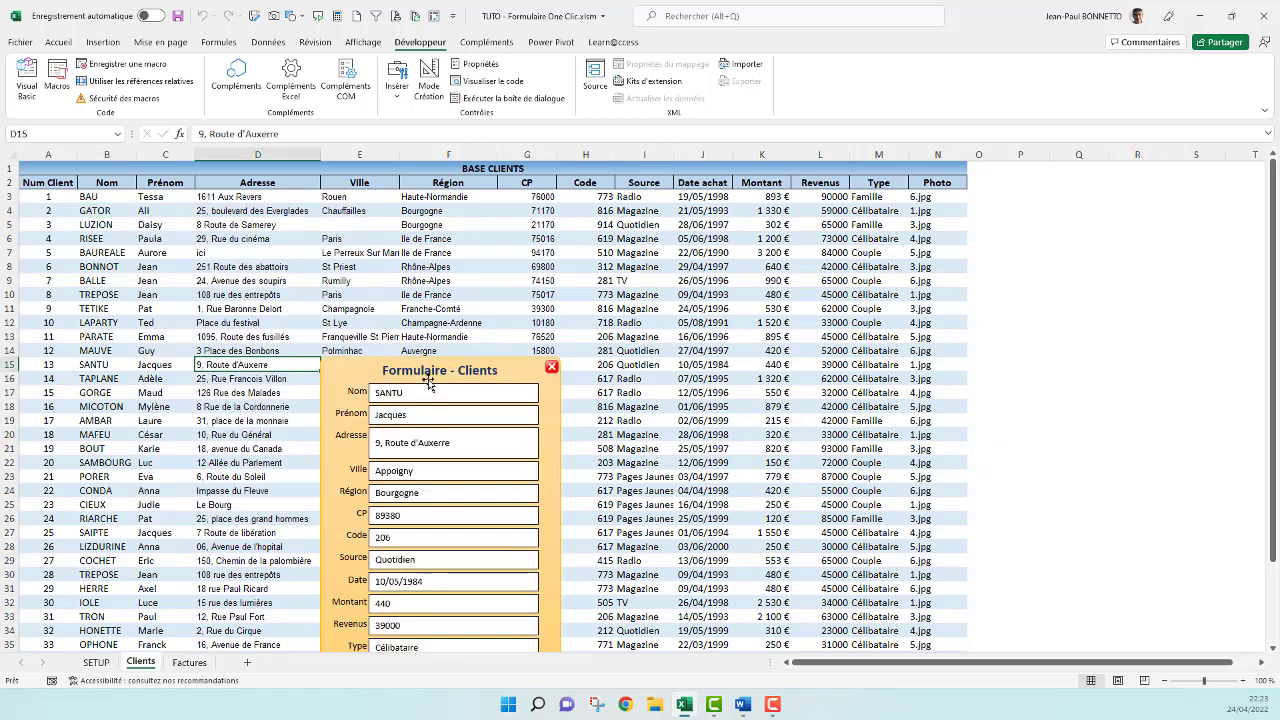
{"action": "left_click", "coordinate": [551, 367]}
{"action": "left_click", "coordinate": [93, 292]}
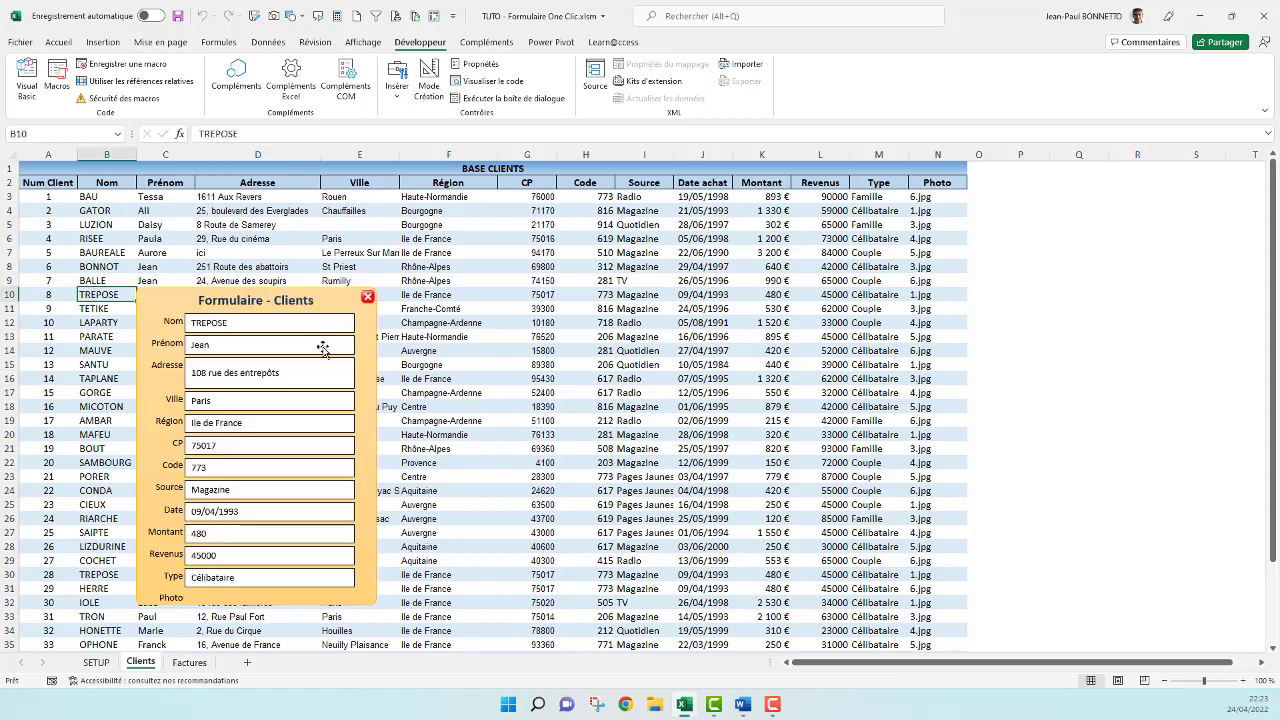
{"action": "left_click", "coordinate": [362, 298]}
{"action": "left_click", "coordinate": [700, 295]}
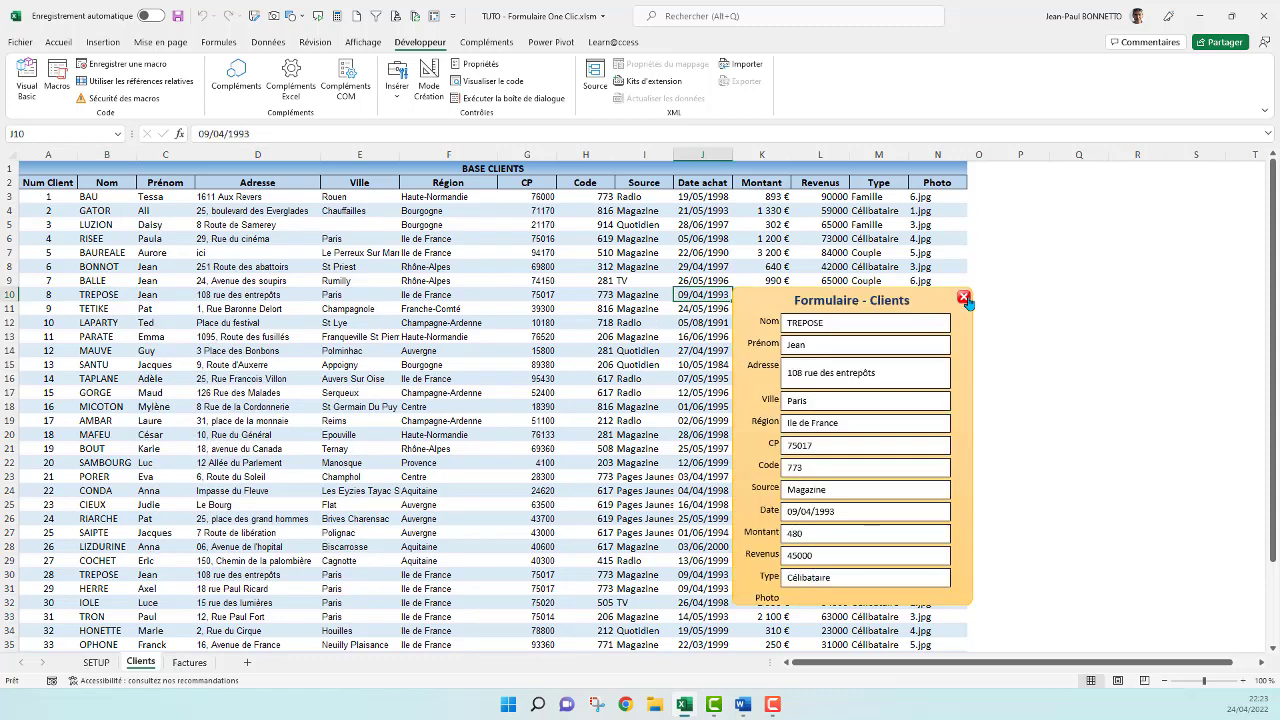
{"action": "left_click", "coordinate": [963, 297]}
{"action": "left_click", "coordinate": [347, 281]}
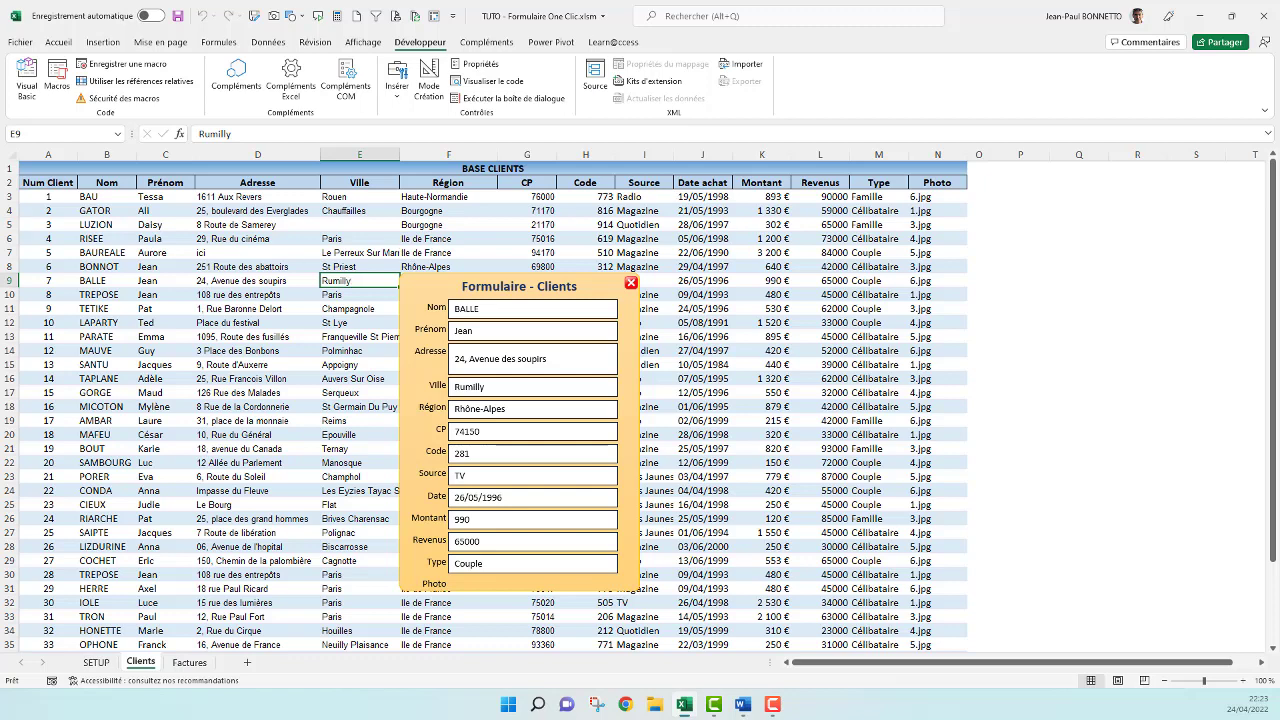
{"action": "left_click", "coordinate": [200, 664]}
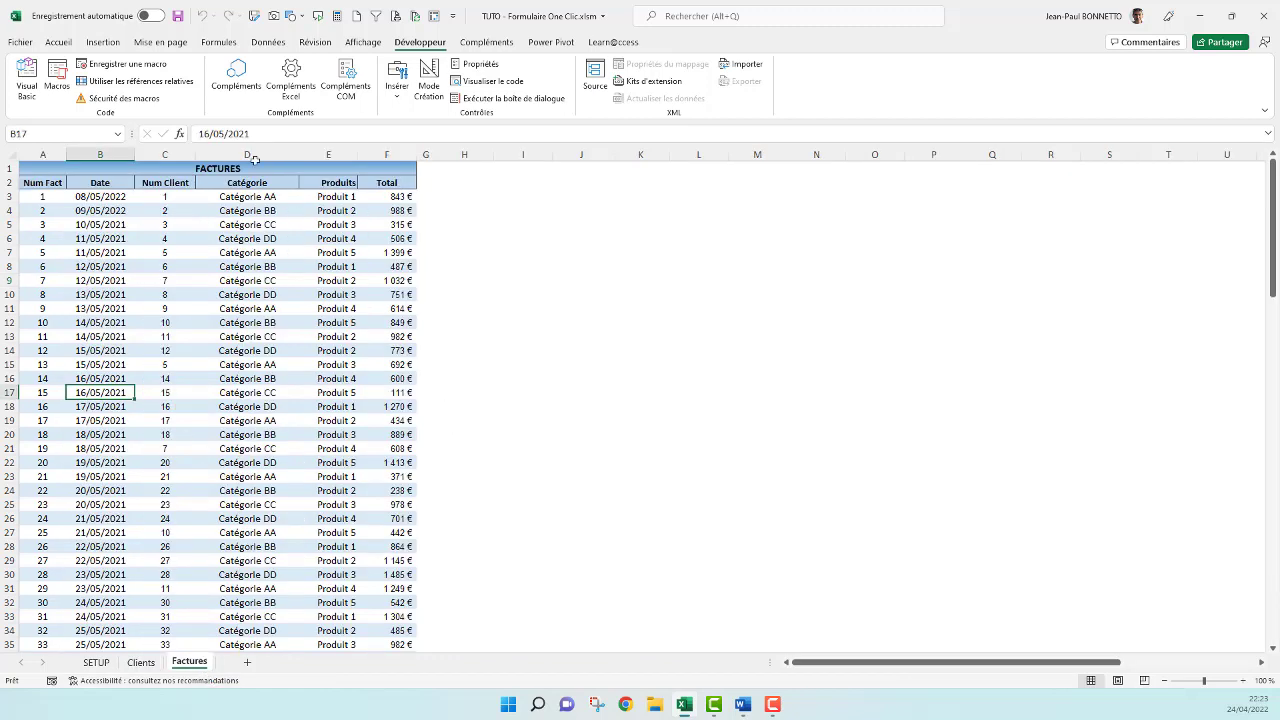
Click invoice cells on Factures to confirm no pop-up form appears there yet.
{"action": "left_click_drag", "start_coordinate": [157, 196], "coordinate": [247, 518]}
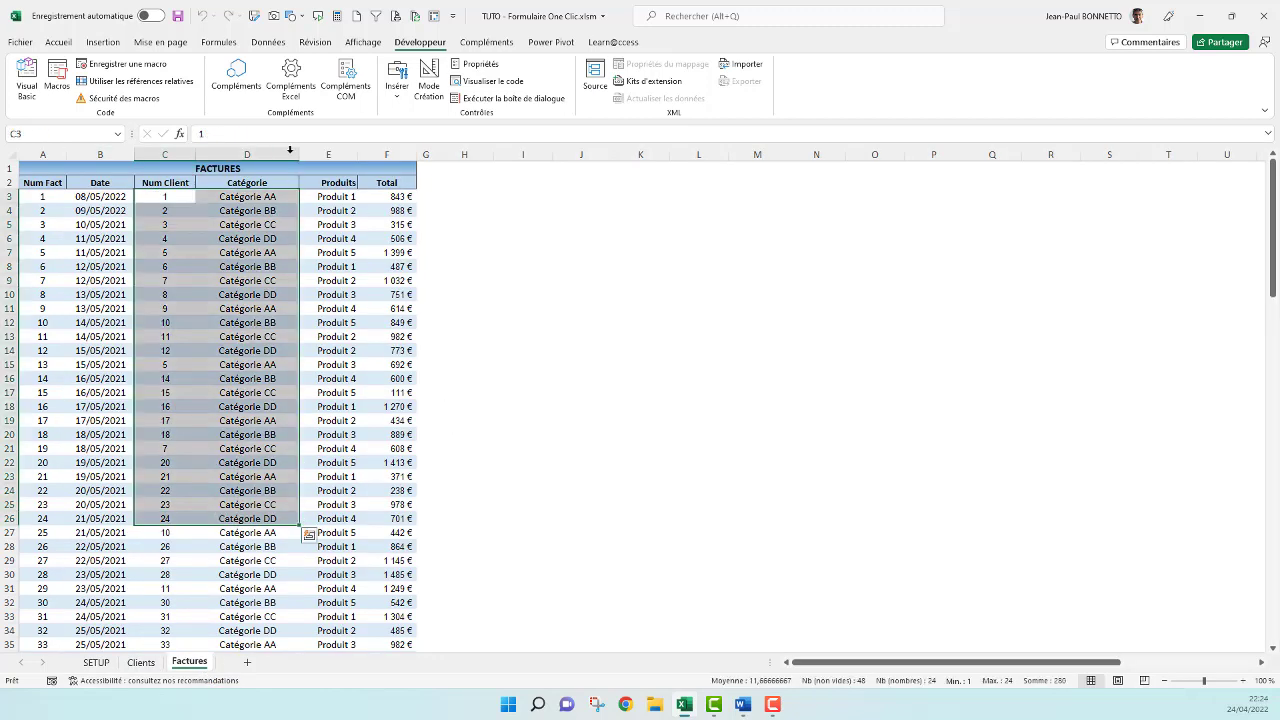
{"action": "mouse_move", "coordinate": [910, 662]}
{"action": "left_mouse_down"}
{"action": "mouse_move", "coordinate": [1046, 662]}
{"action": "mouse_move", "coordinate": [916, 662]}
{"action": "left_mouse_up"}
{"action": "left_click", "coordinate": [100, 281]}
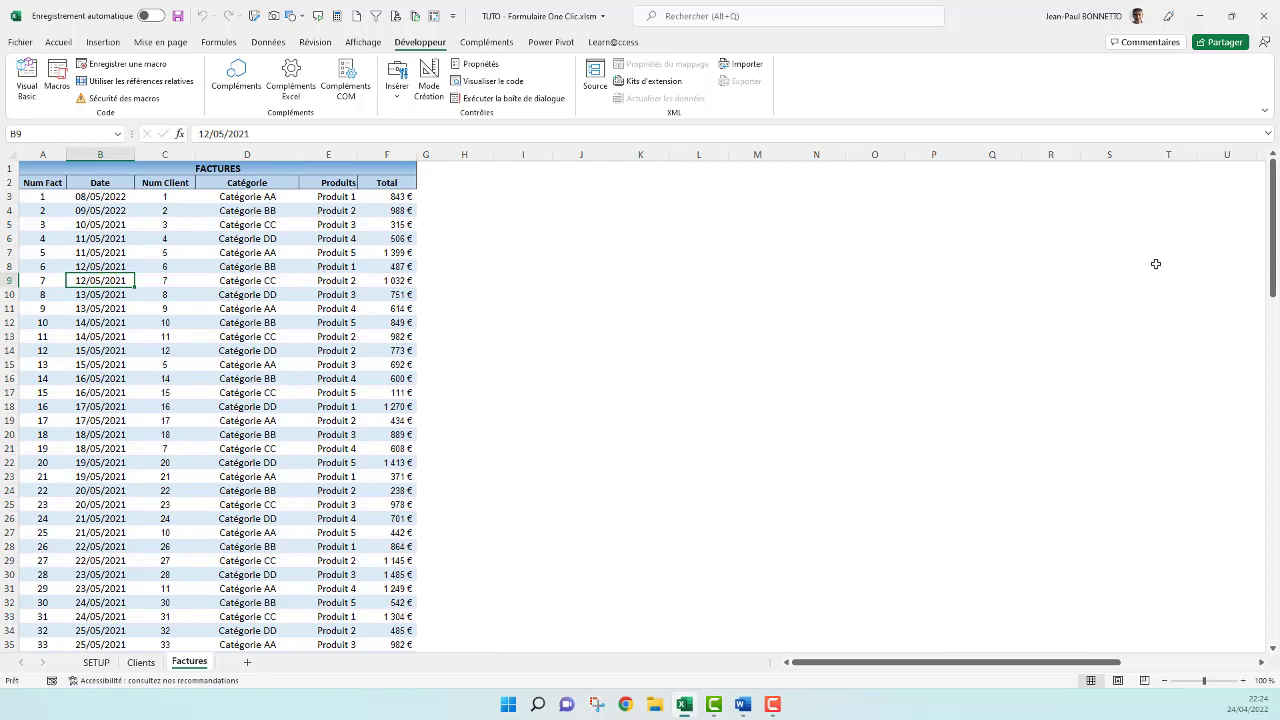
On the Clients sheet, open and close the client form for rows 12 and 8.
{"action": "left_click", "coordinate": [140, 662]}
{"action": "left_click", "coordinate": [215, 322]}
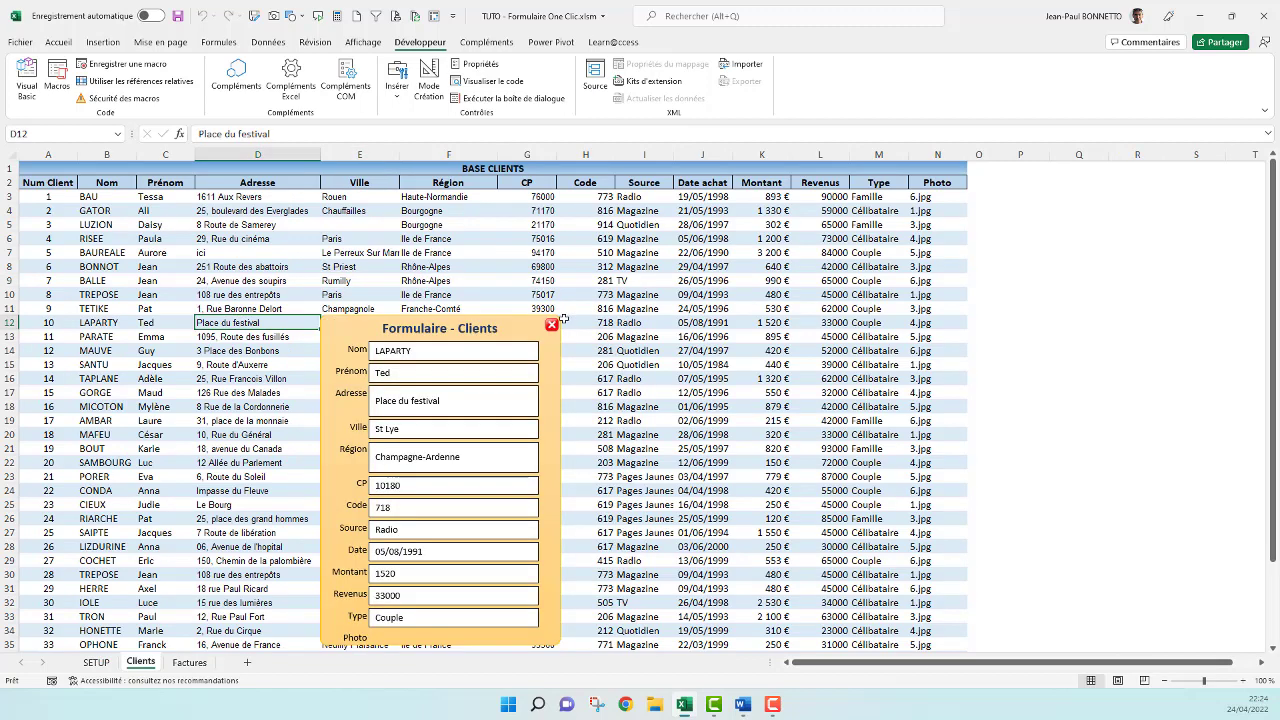
{"action": "left_click", "coordinate": [257, 264]}
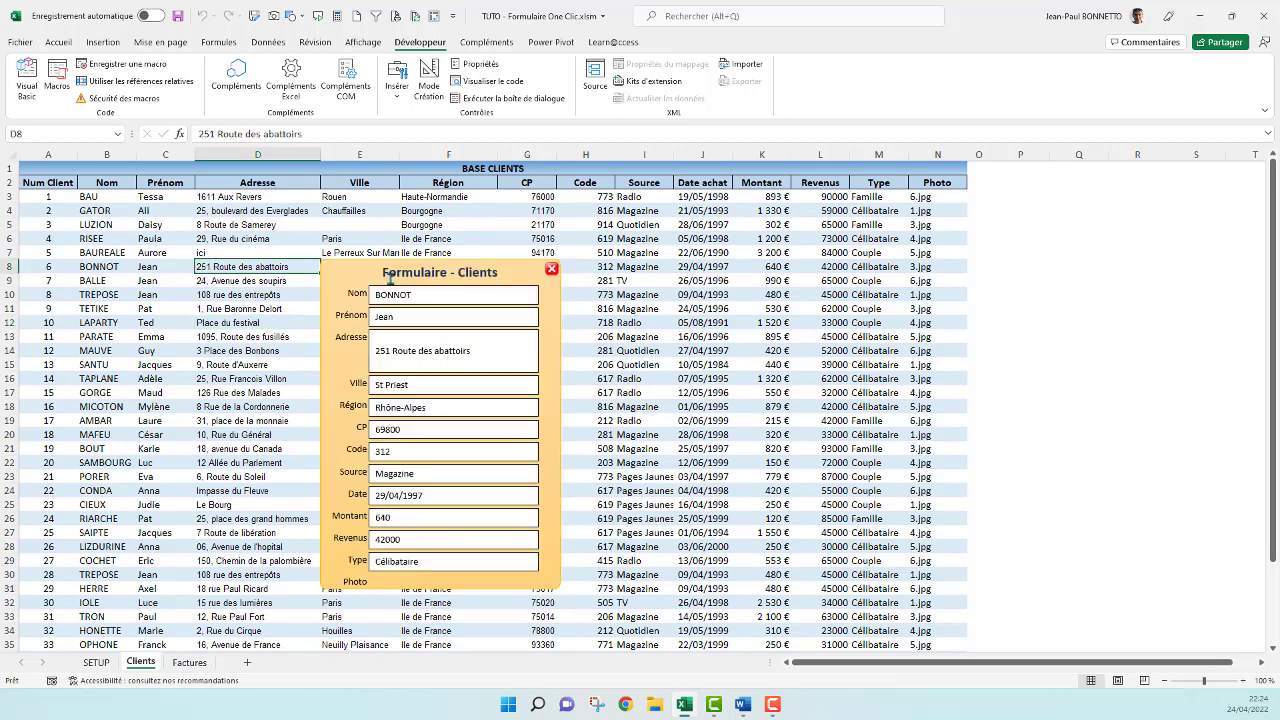
{"action": "left_click", "coordinate": [551, 269]}
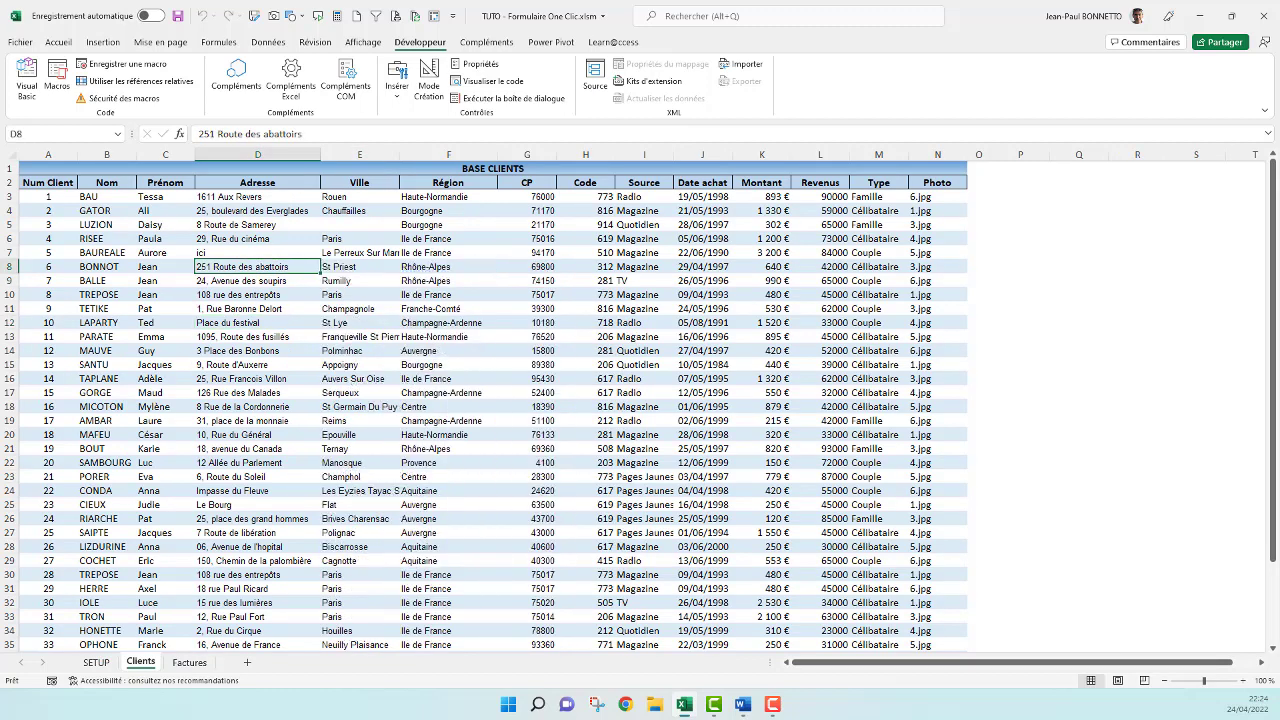
{"action": "left_click", "coordinate": [220, 323]}
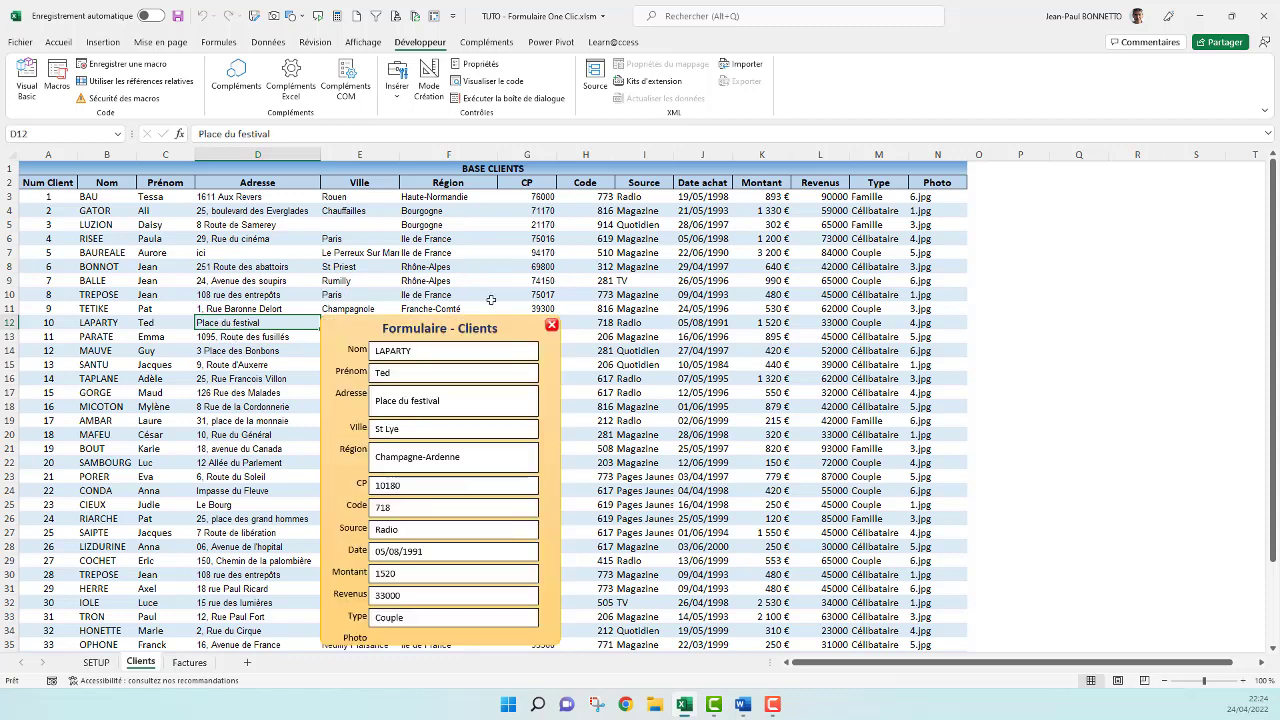
{"action": "left_click", "coordinate": [551, 325]}
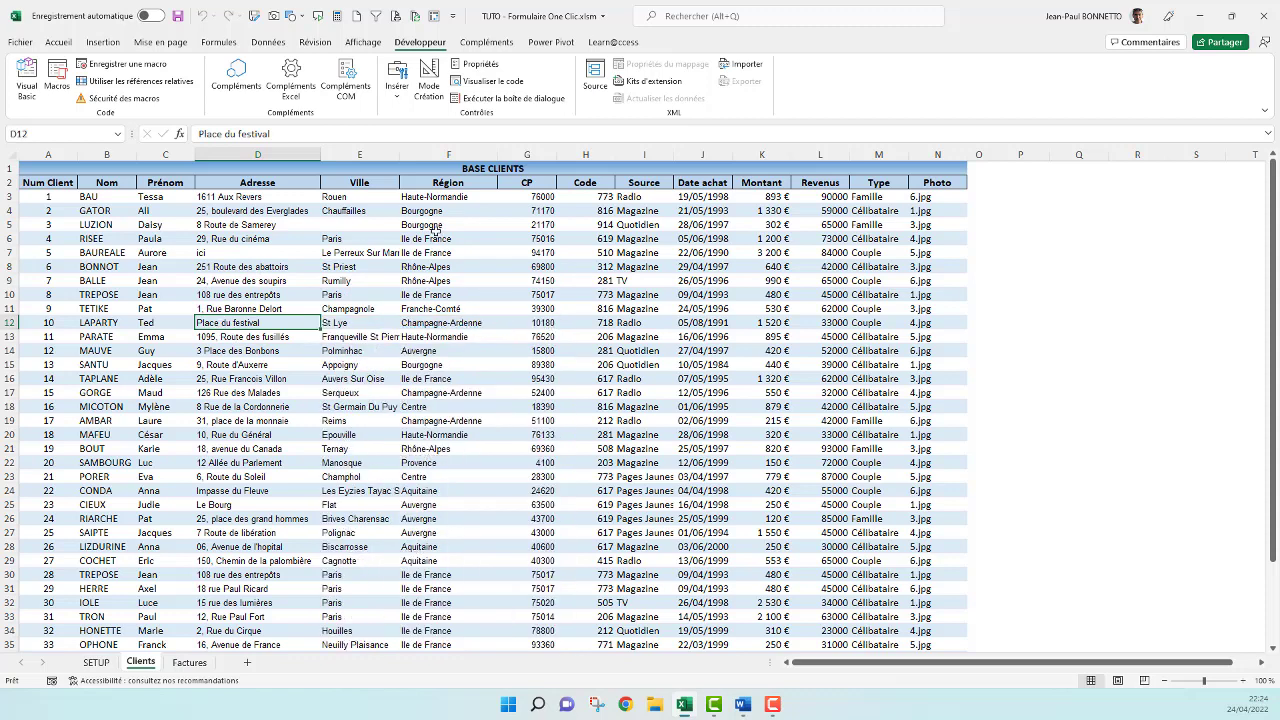
Minimise and restore Excel, test row 6's client form, then open the Visual Basic editor.
{"action": "left_click", "coordinate": [688, 702]}
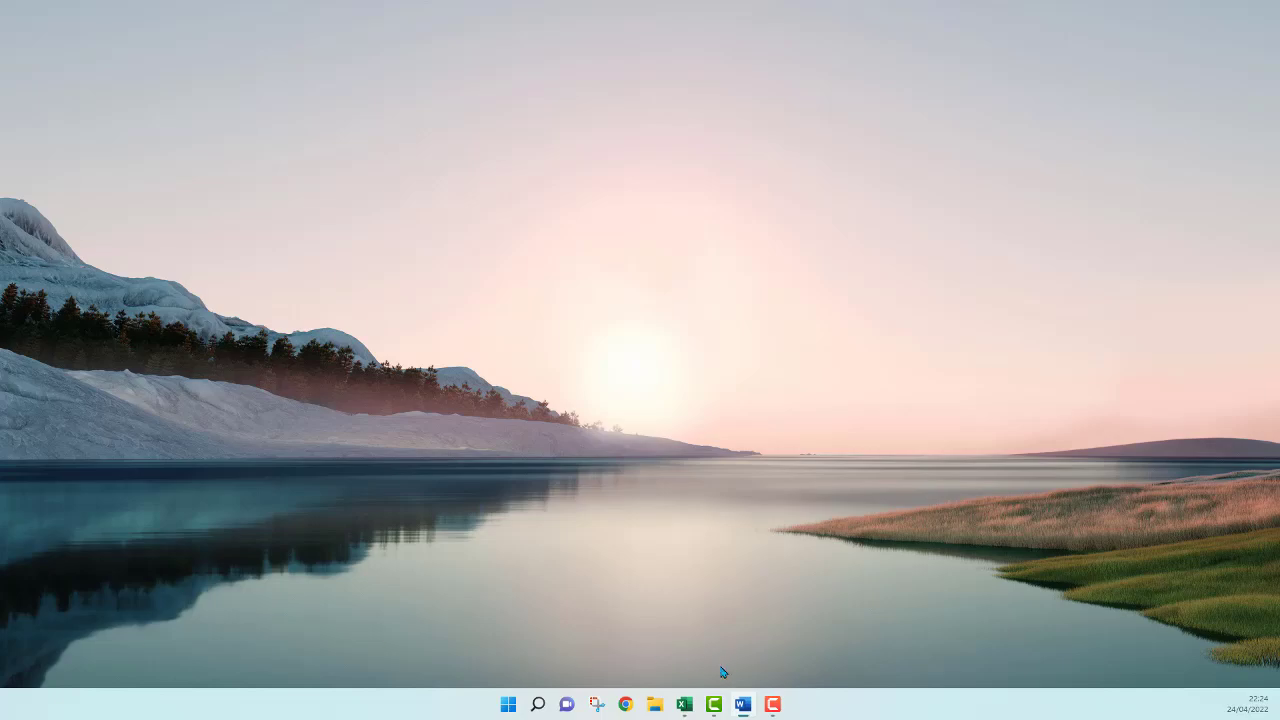
{"action": "left_click", "coordinate": [684, 704]}
{"action": "double_click", "coordinate": [270, 243]}
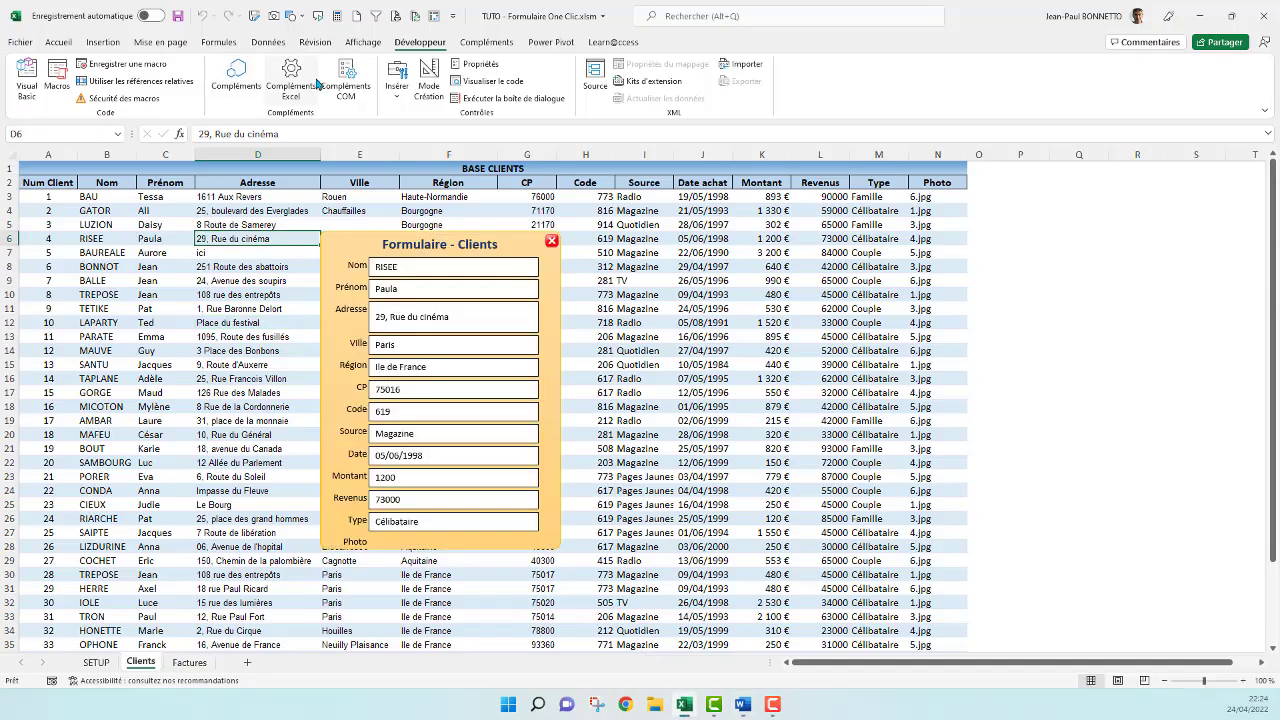
{"action": "left_click", "coordinate": [590, 241]}
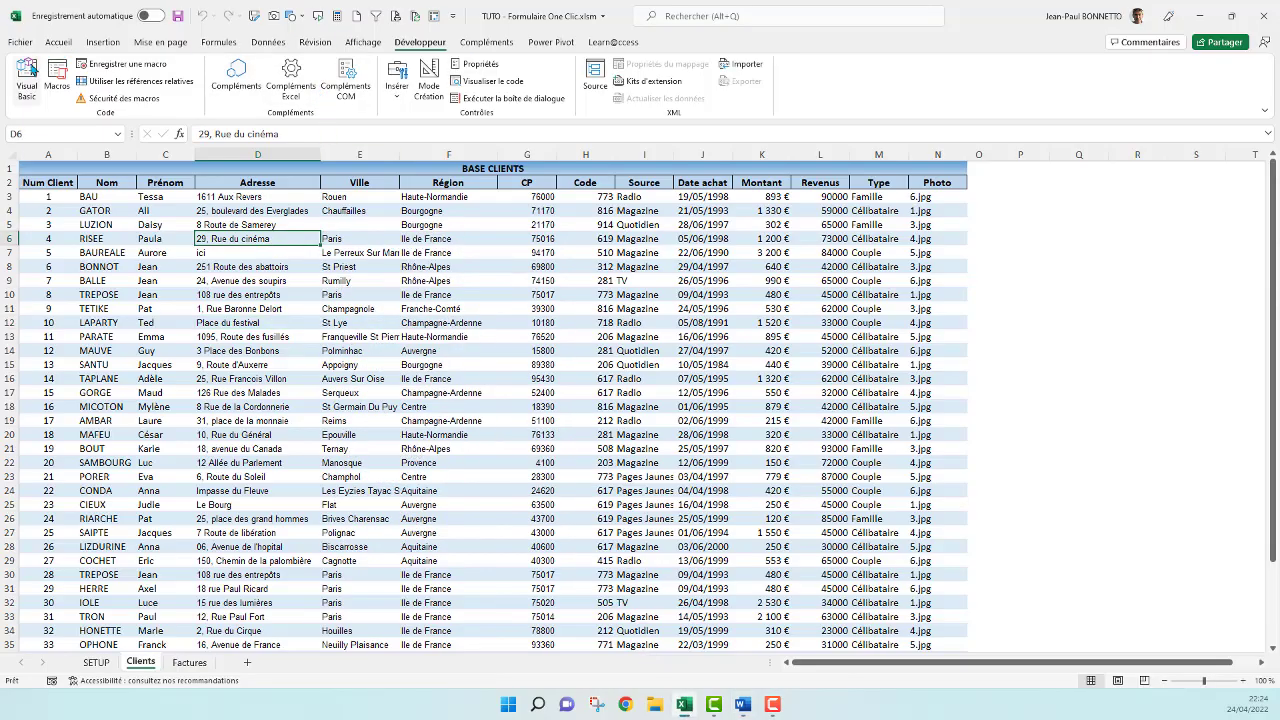
{"action": "left_click", "coordinate": [26, 80]}
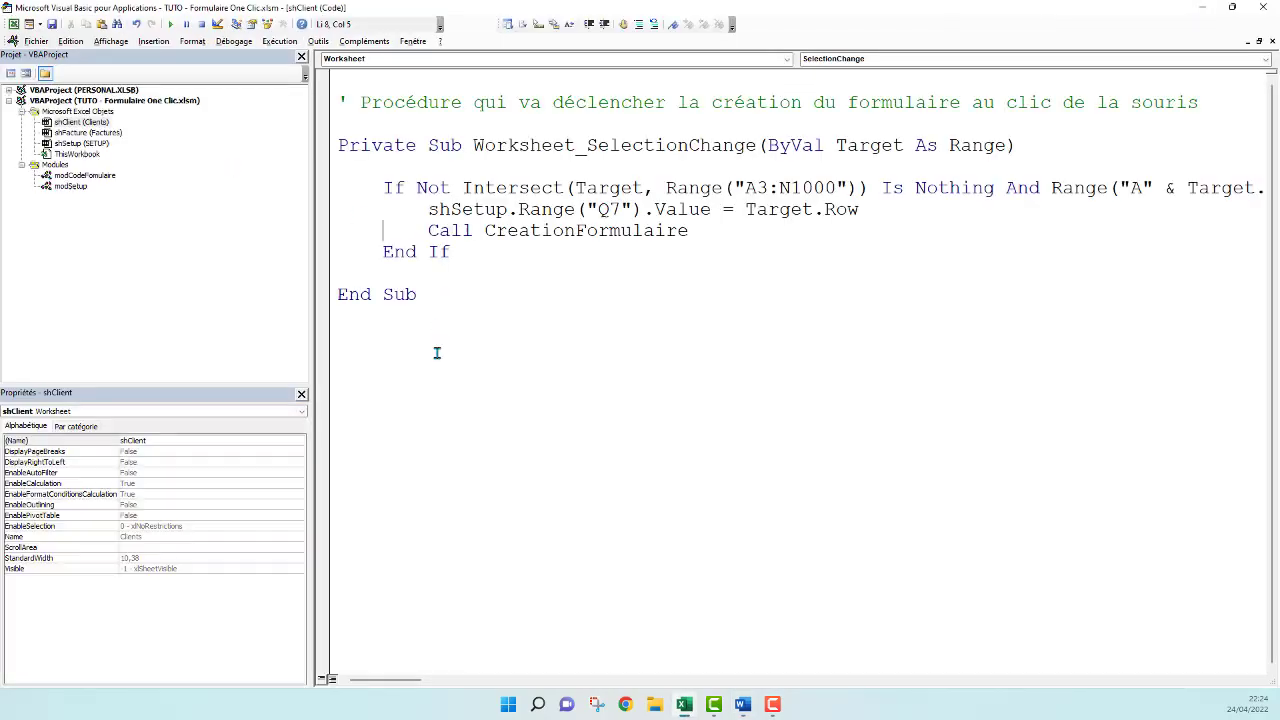
Open the modCodeFormulaire module and scroll through the CreationFormulaire code to the Etape n°3 line.
{"action": "double_click", "coordinate": [86, 176]}
{"action": "scroll", "coordinate": [716, 378], "scroll_direction": "down", "scroll_amount": 3}
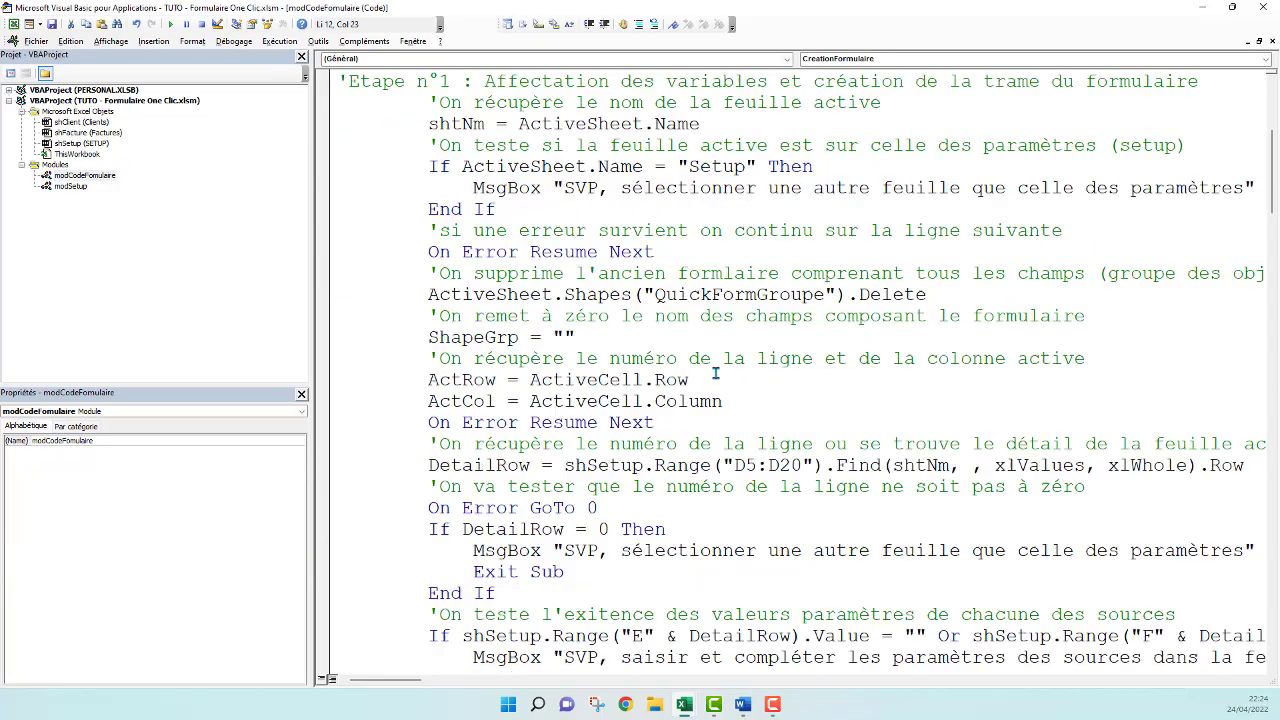
{"action": "scroll", "coordinate": [700, 372], "scroll_direction": "down", "scroll_amount": 5}
{"action": "scroll", "coordinate": [680, 365], "scroll_direction": "down", "scroll_amount": 6}
{"action": "scroll", "coordinate": [660, 358], "scroll_direction": "down", "scroll_amount": 5}
{"action": "scroll", "coordinate": [658, 359], "scroll_direction": "down", "scroll_amount": 4}
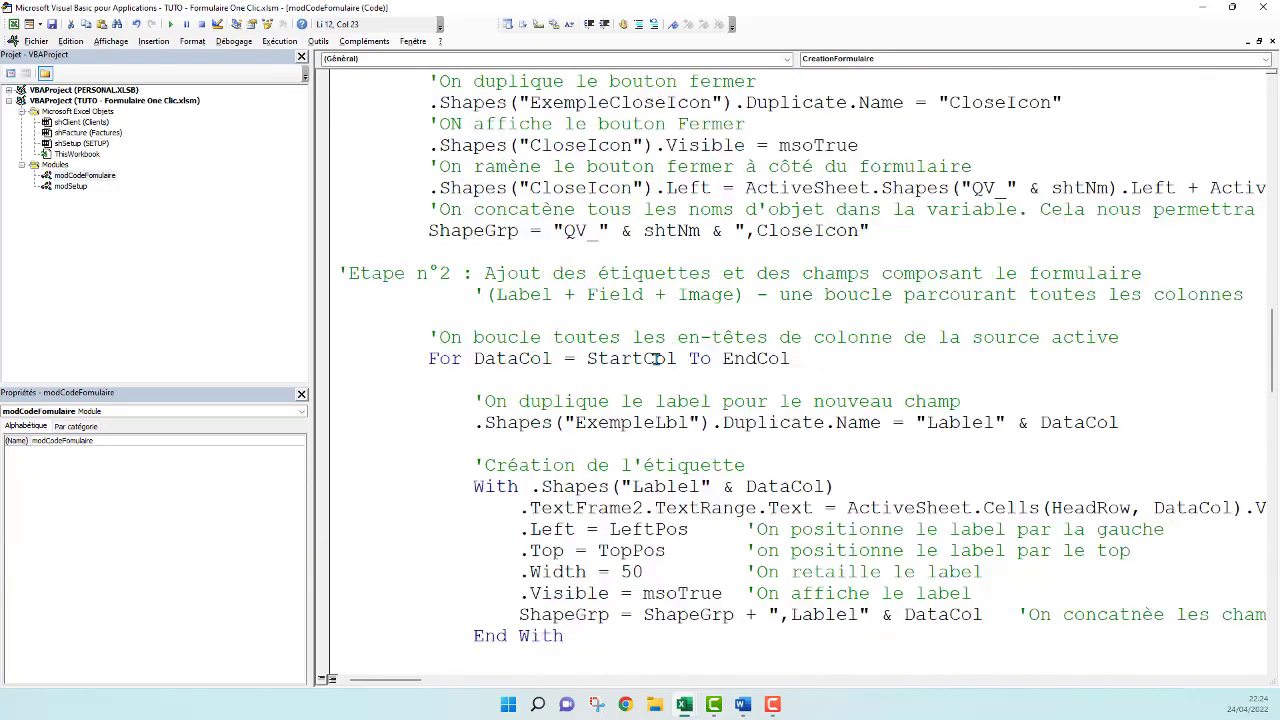
{"action": "scroll", "coordinate": [654, 360], "scroll_direction": "down", "scroll_amount": 4}
{"action": "scroll", "coordinate": [650, 361], "scroll_direction": "down", "scroll_amount": 5}
{"action": "scroll", "coordinate": [645, 363], "scroll_direction": "down", "scroll_amount": 7}
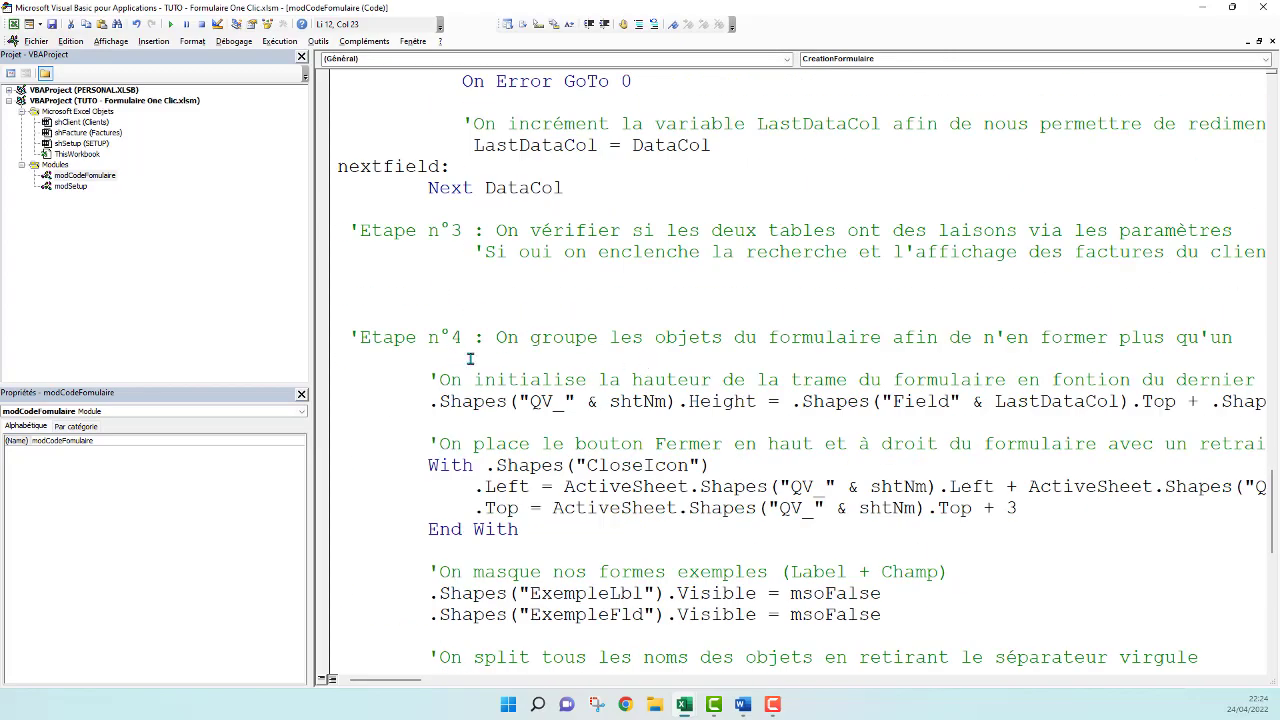
{"action": "left_click", "coordinate": [395, 290]}
{"action": "scroll", "coordinate": [625, 371], "scroll_direction": "down", "scroll_amount": 5}
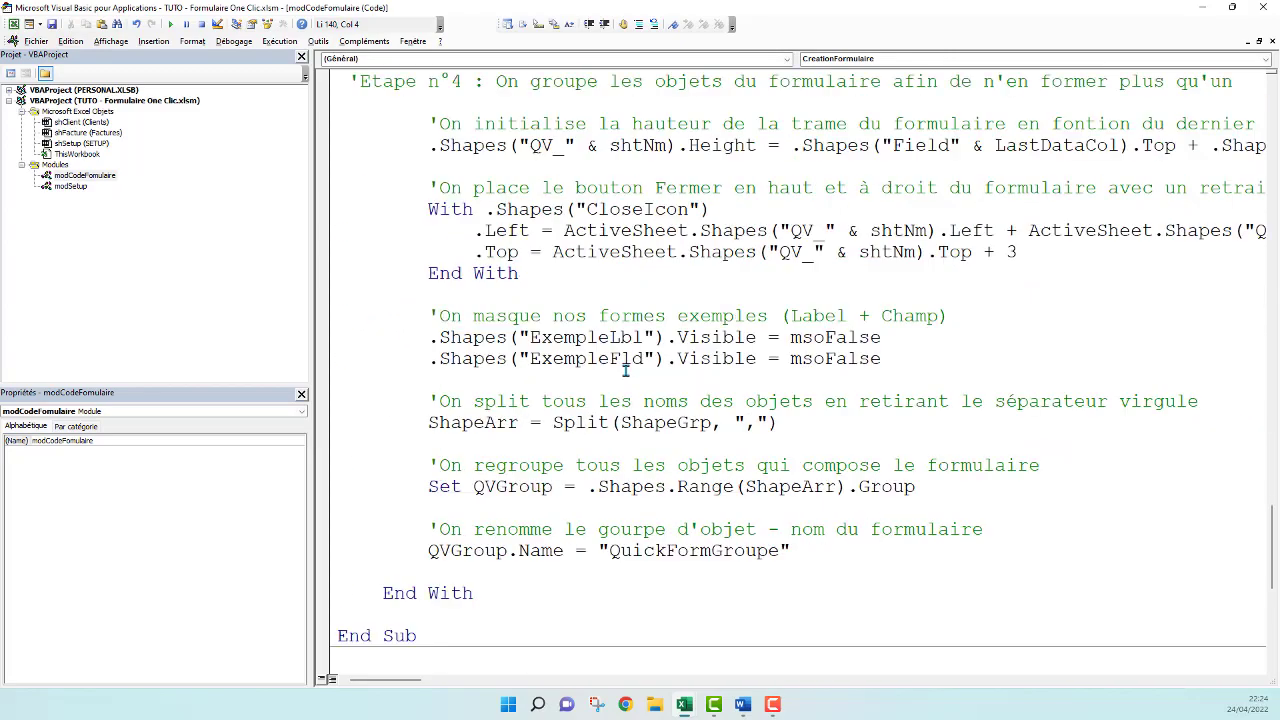
{"action": "scroll", "coordinate": [625, 371], "scroll_direction": "down", "scroll_amount": 1}
{"action": "scroll", "coordinate": [625, 371], "scroll_direction": "up", "scroll_amount": 4}
{"action": "scroll", "coordinate": [588, 393], "scroll_direction": "up", "scroll_amount": 3}
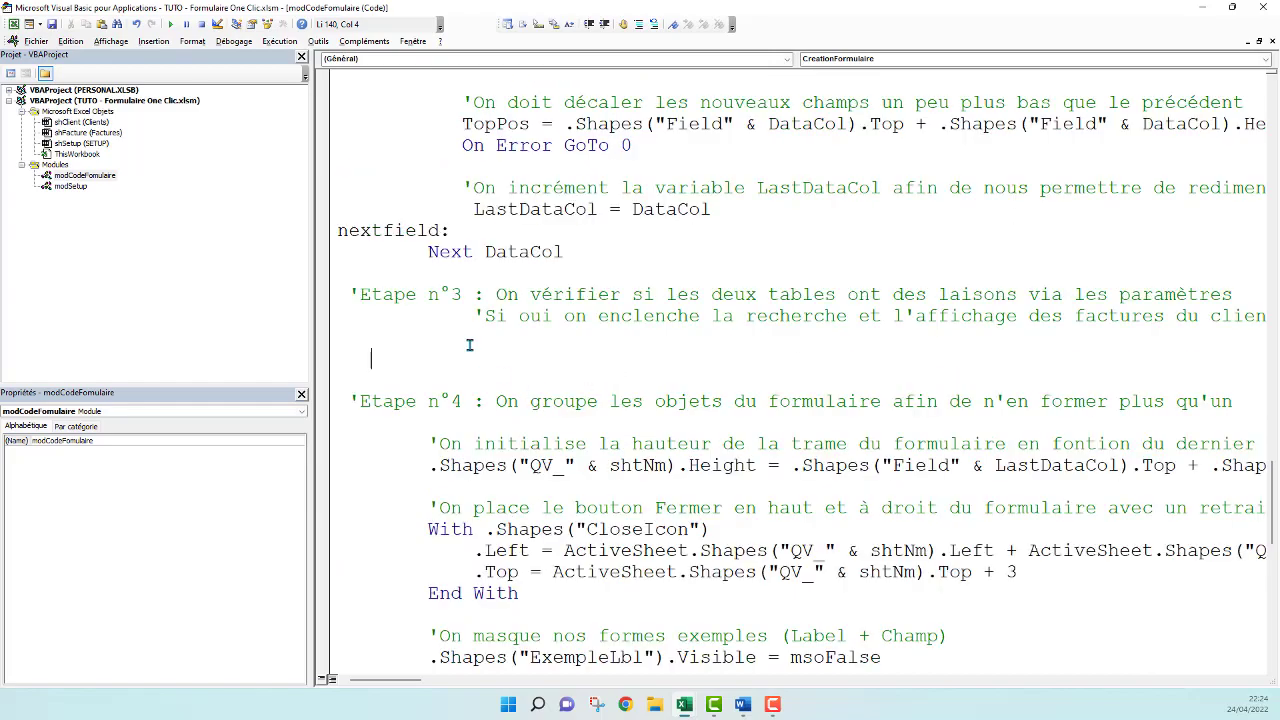
Keep reviewing the code while narrowing the Project pane and shrinking the editor window.
{"action": "left_click_drag", "start_coordinate": [954, 16], "coordinate": [967, 16]}
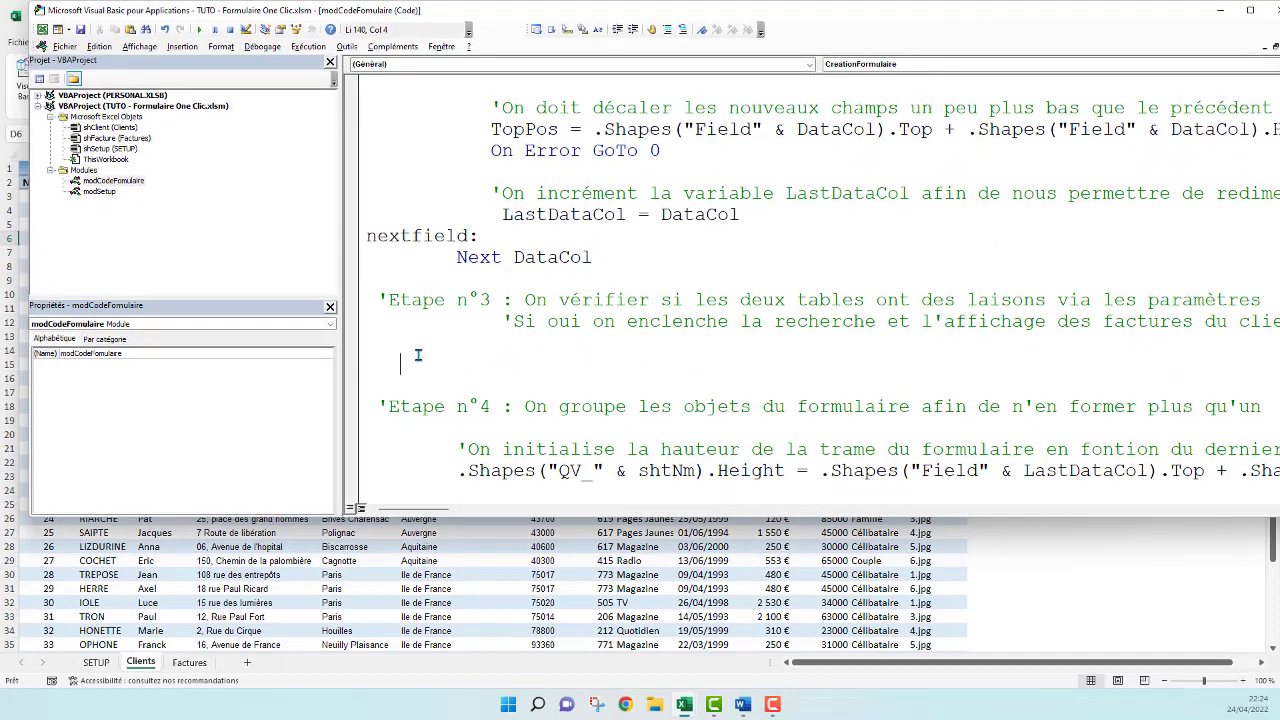
{"action": "left_click", "coordinate": [413, 361]}
{"action": "scroll", "coordinate": [600, 325], "scroll_direction": "up", "scroll_amount": 6}
{"action": "scroll", "coordinate": [608, 320], "scroll_direction": "down", "scroll_amount": 1}
{"action": "scroll", "coordinate": [540, 350], "scroll_direction": "down", "scroll_amount": 5}
{"action": "scroll", "coordinate": [445, 376], "scroll_direction": "up", "scroll_amount": 4}
{"action": "scroll", "coordinate": [733, 281], "scroll_direction": "up", "scroll_amount": 6}
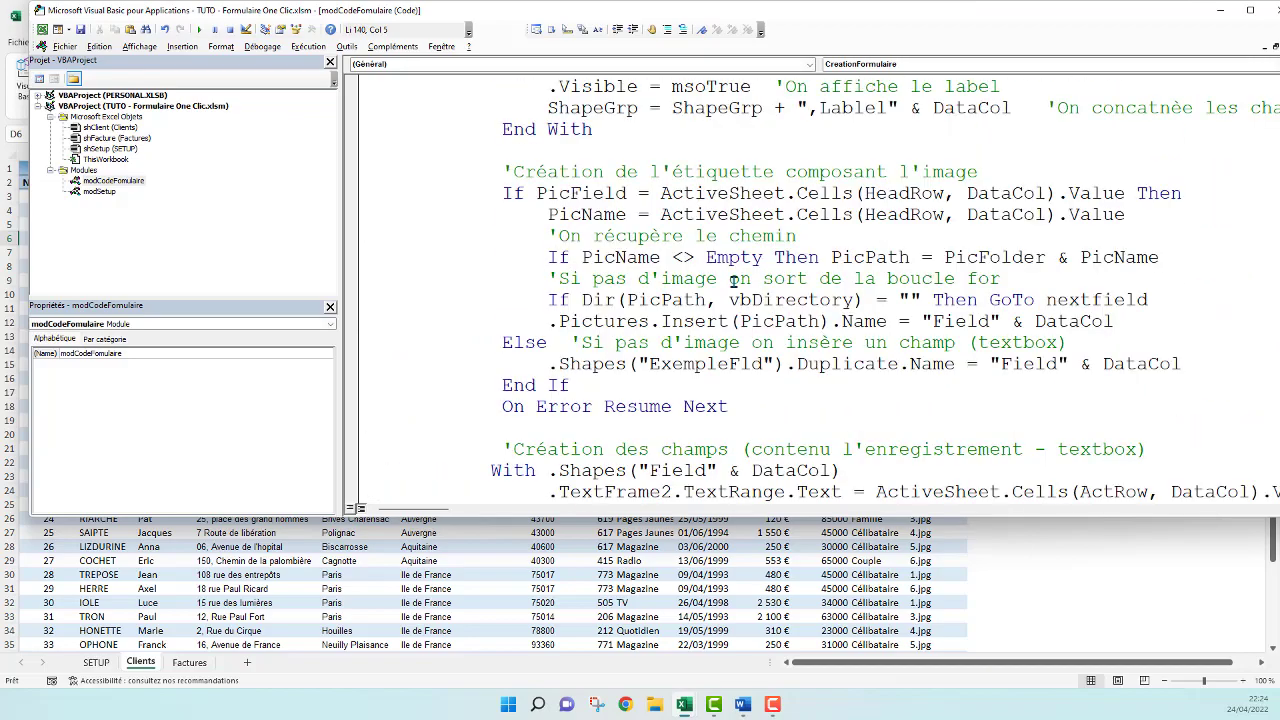
{"action": "scroll", "coordinate": [733, 281], "scroll_direction": "up", "scroll_amount": 3}
{"action": "scroll", "coordinate": [725, 280], "scroll_direction": "up", "scroll_amount": 4}
{"action": "scroll", "coordinate": [718, 280], "scroll_direction": "up", "scroll_amount": 5}
{"action": "scroll", "coordinate": [711, 279], "scroll_direction": "up", "scroll_amount": 5}
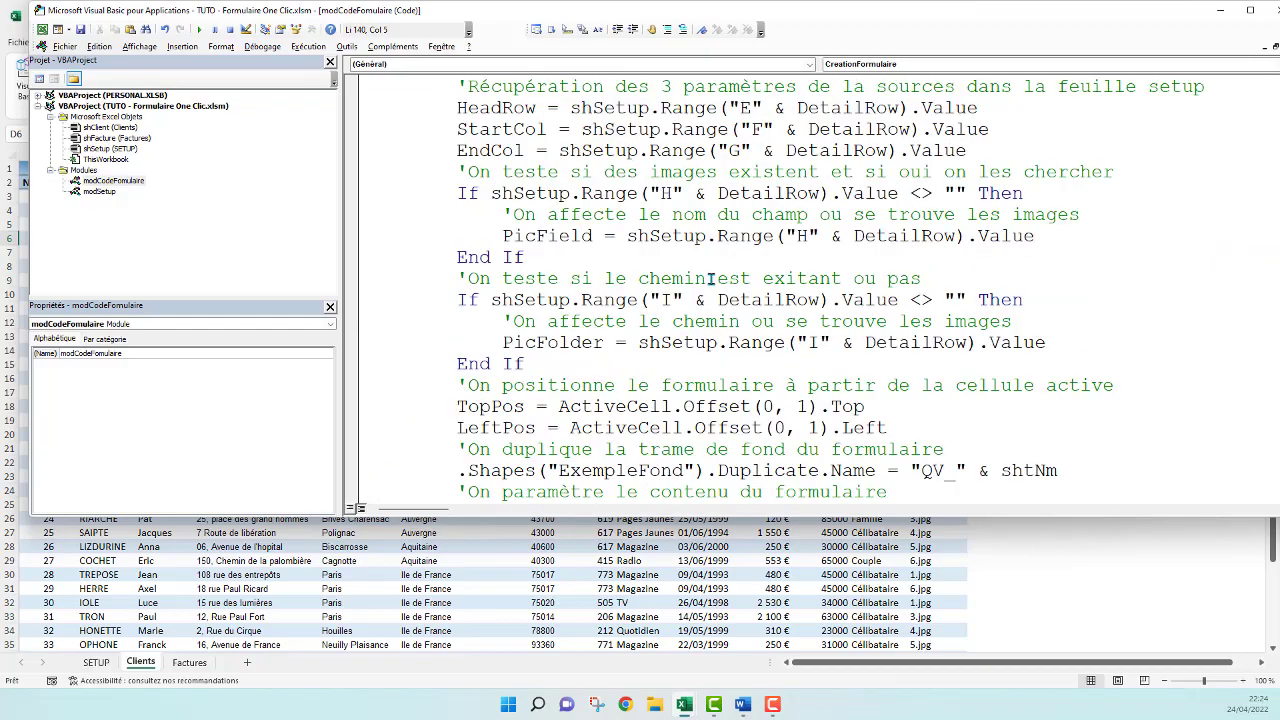
{"action": "scroll", "coordinate": [706, 280], "scroll_direction": "up", "scroll_amount": 1}
{"action": "scroll", "coordinate": [700, 280], "scroll_direction": "down", "scroll_amount": 1}
{"action": "scroll", "coordinate": [700, 280], "scroll_direction": "down", "scroll_amount": 7}
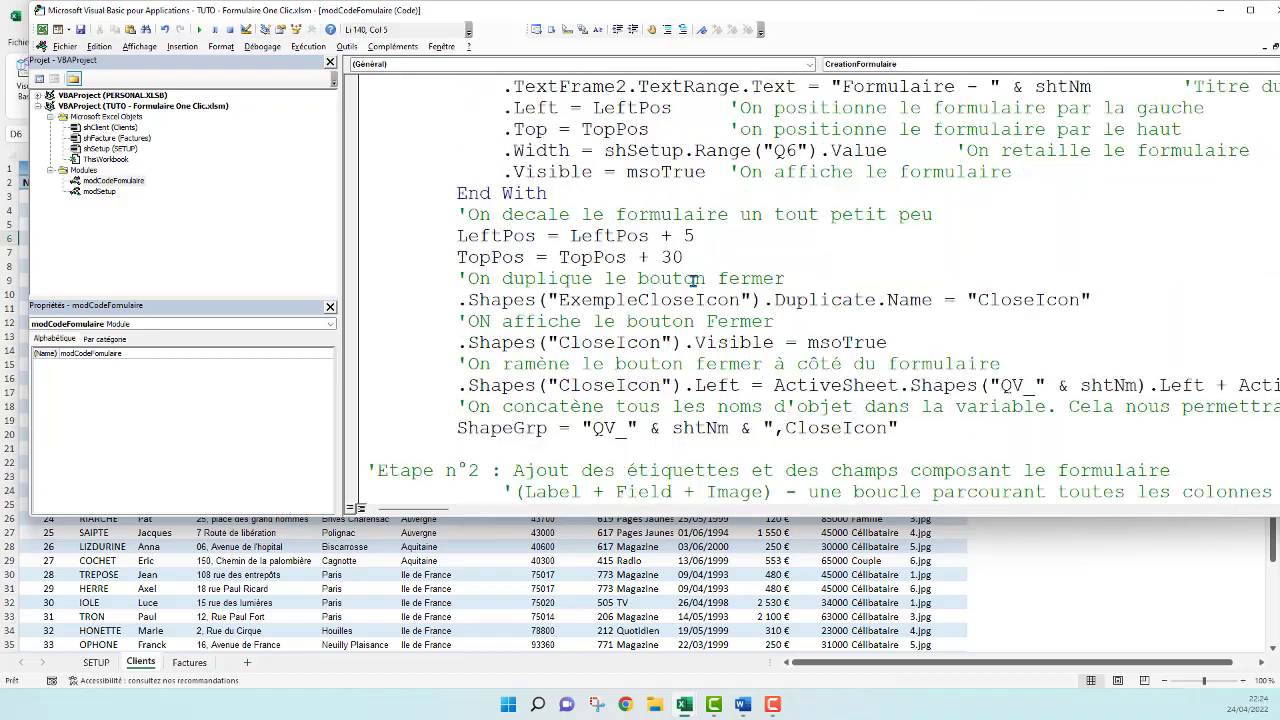
{"action": "scroll", "coordinate": [520, 250], "scroll_direction": "down", "scroll_amount": 3}
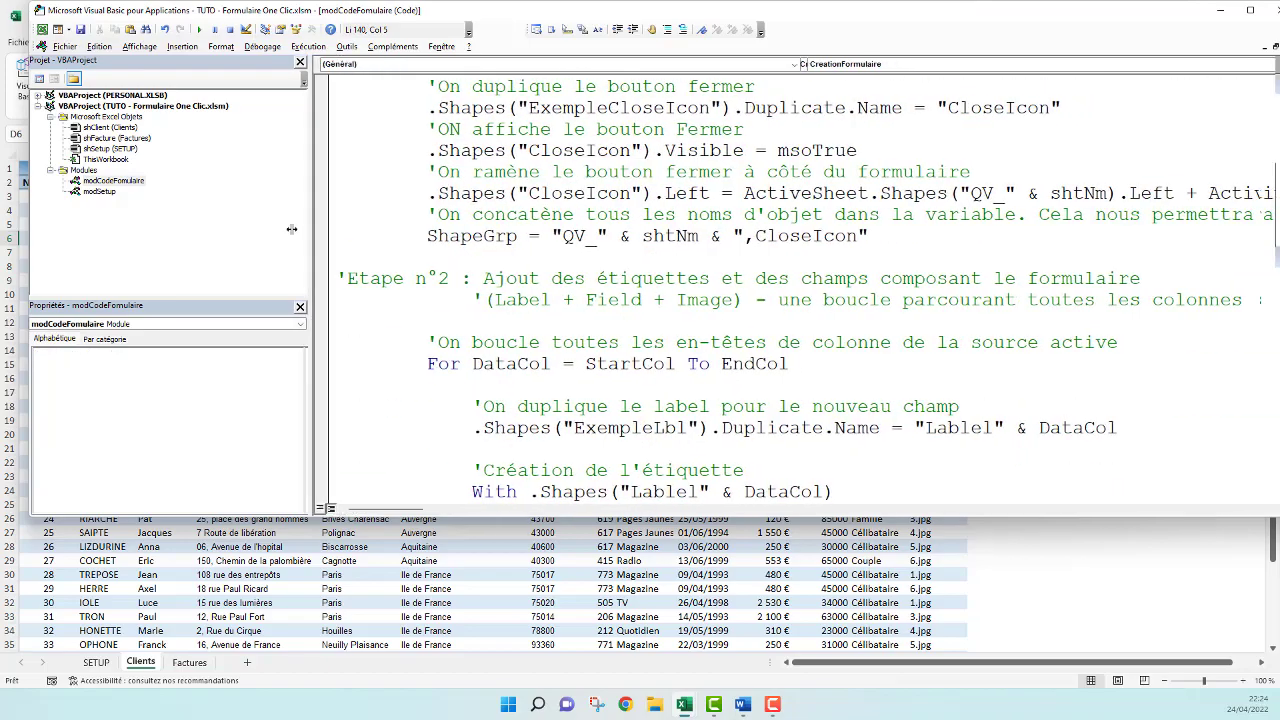
{"action": "left_click_drag", "start_coordinate": [340, 216], "coordinate": [163, 216]}
{"action": "mouse_move", "coordinate": [855, 8]}
{"action": "left_mouse_down"}
{"action": "mouse_move", "coordinate": [800, 120]}
{"action": "mouse_move", "coordinate": [862, 370]}
{"action": "left_mouse_up"}
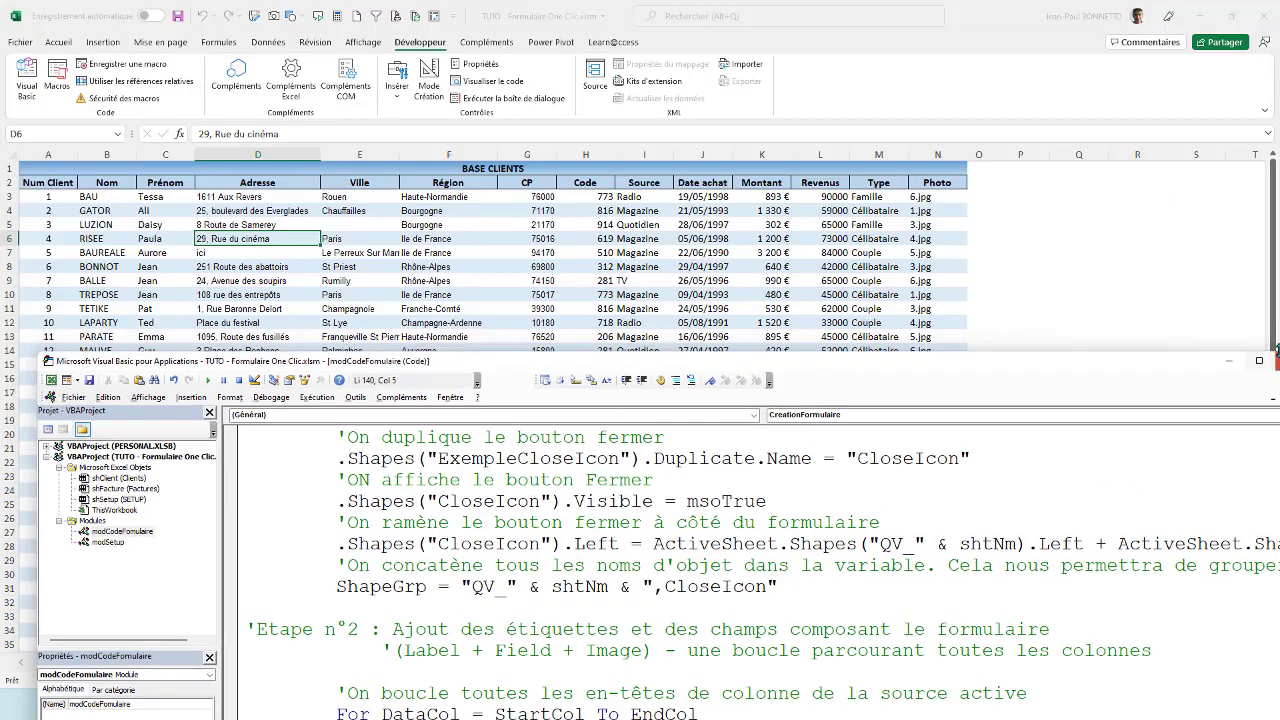
Move the VBA editor aside and confirm row 7's client form opens and closes.
{"action": "left_click_drag", "start_coordinate": [862, 370], "coordinate": [1190, 397]}
{"action": "key", "text": "alt+F11"}
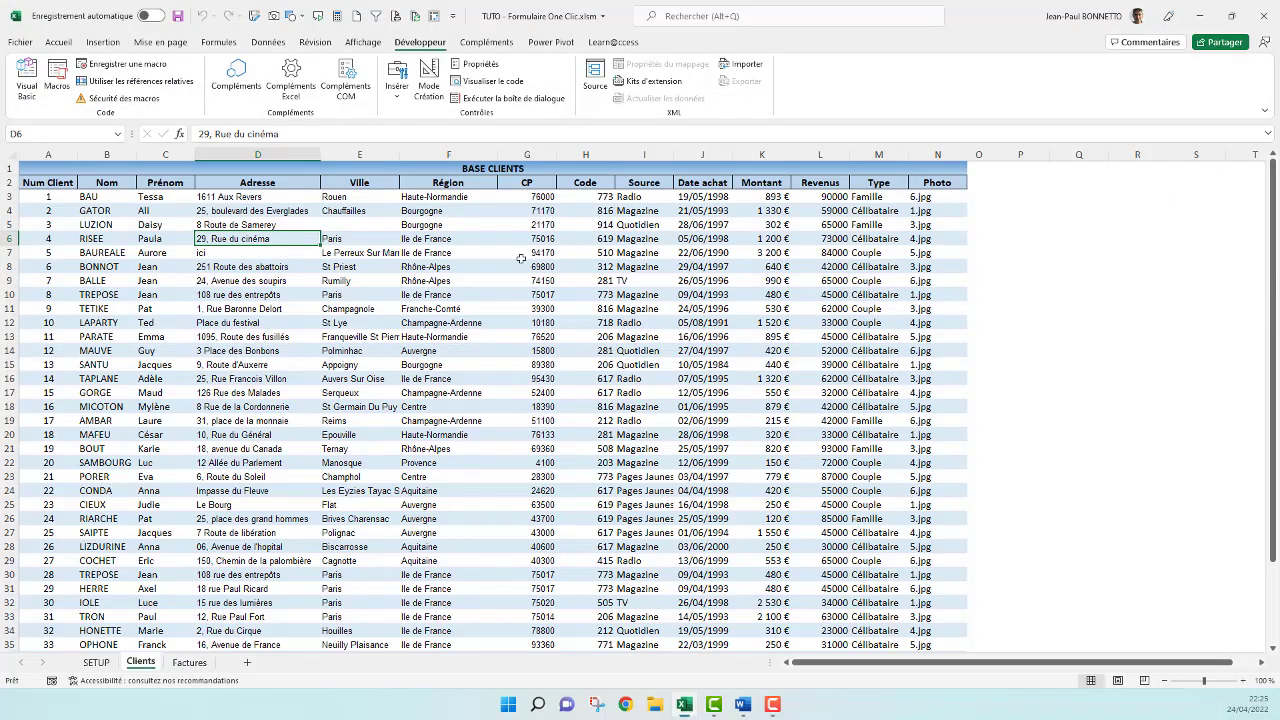
{"action": "left_click", "coordinate": [634, 252]}
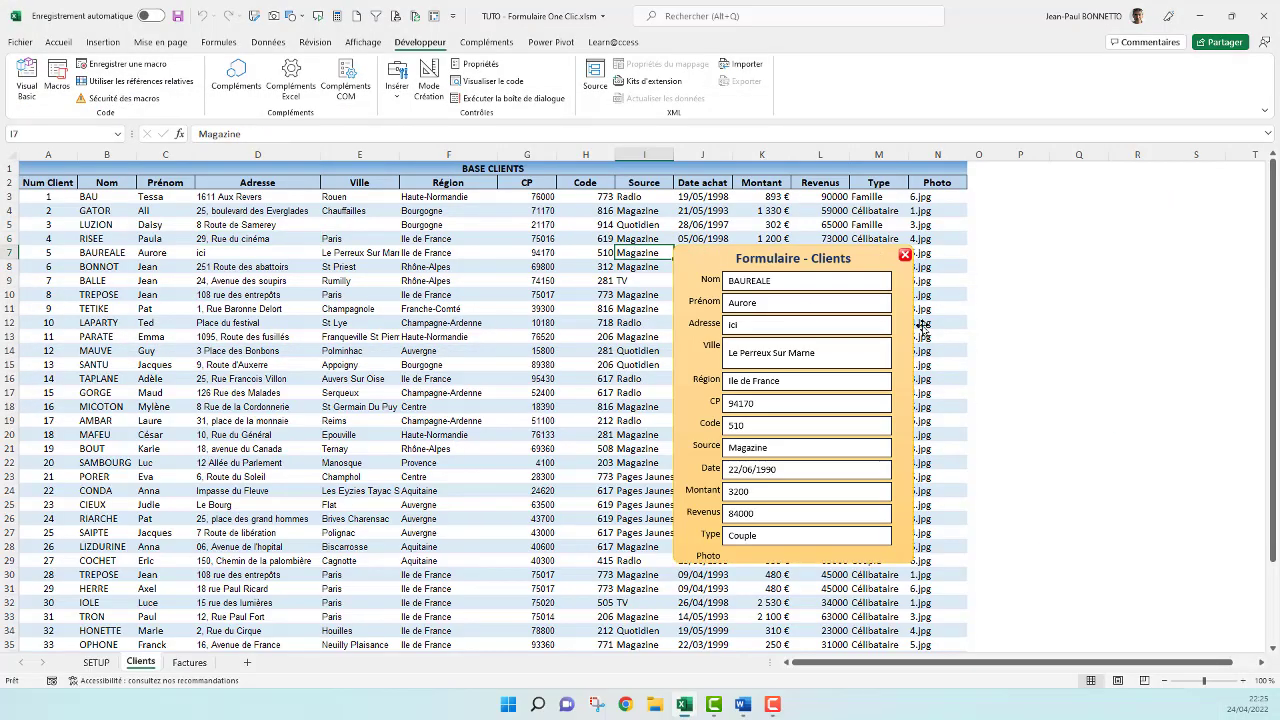
{"action": "left_click", "coordinate": [905, 255]}
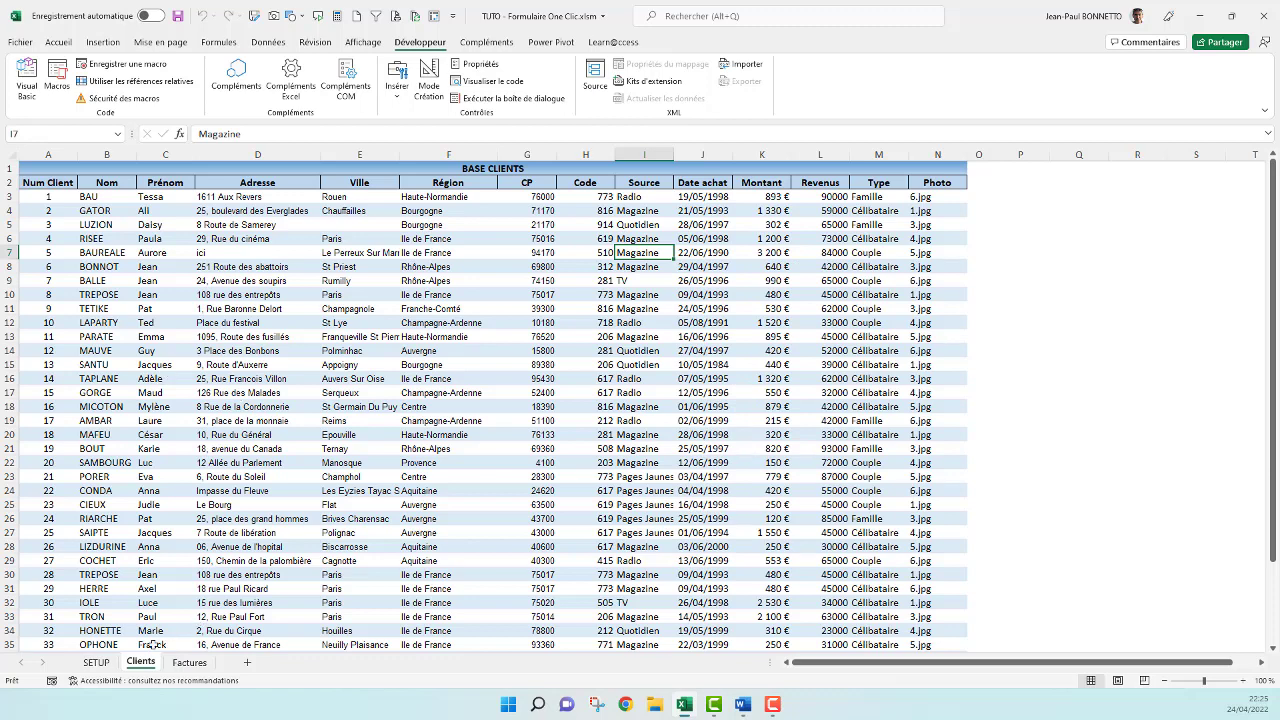
On SETUP, change the form theme in Q5 to Style28.
{"action": "left_click", "coordinate": [96, 663]}
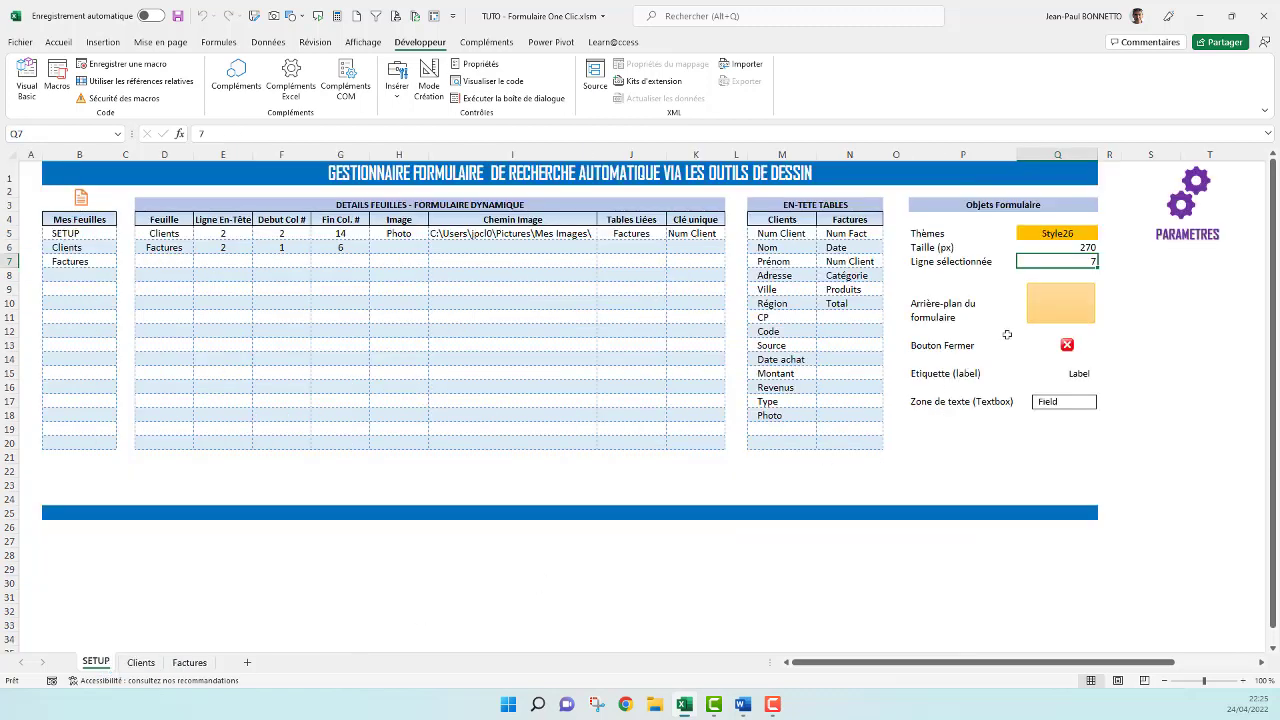
{"action": "left_click", "coordinate": [1058, 306]}
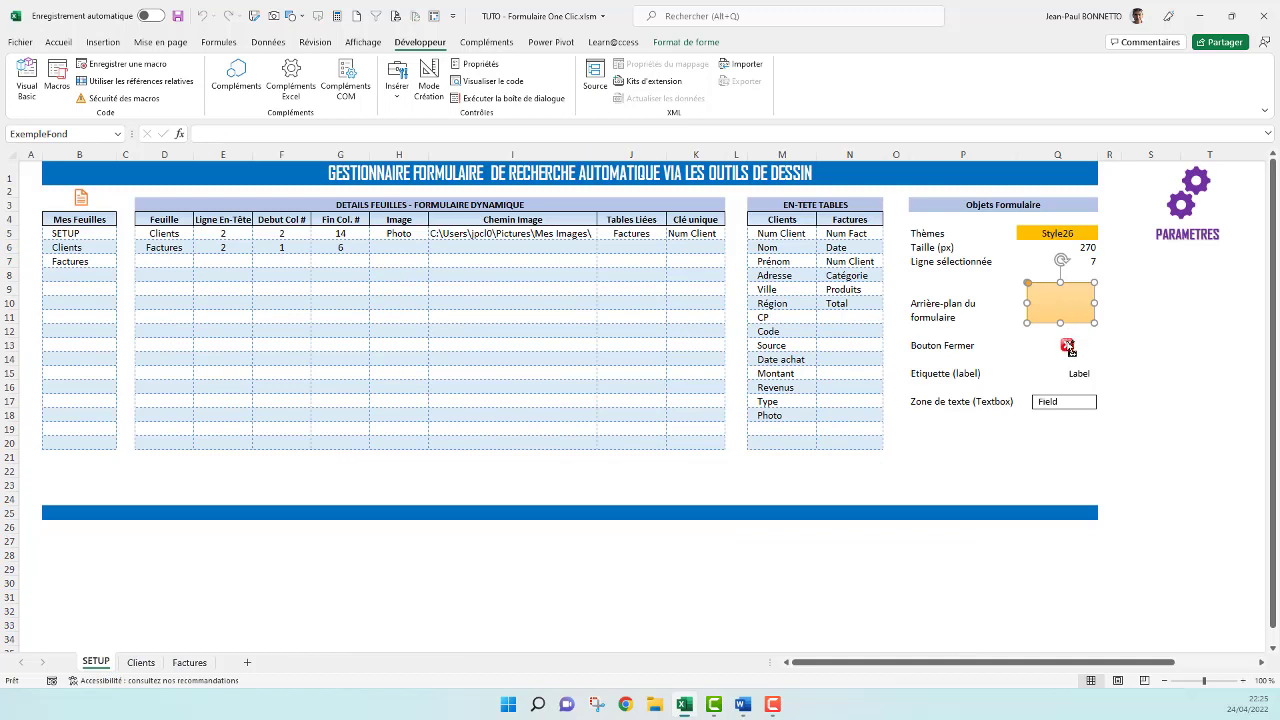
{"action": "left_click", "coordinate": [1062, 234]}
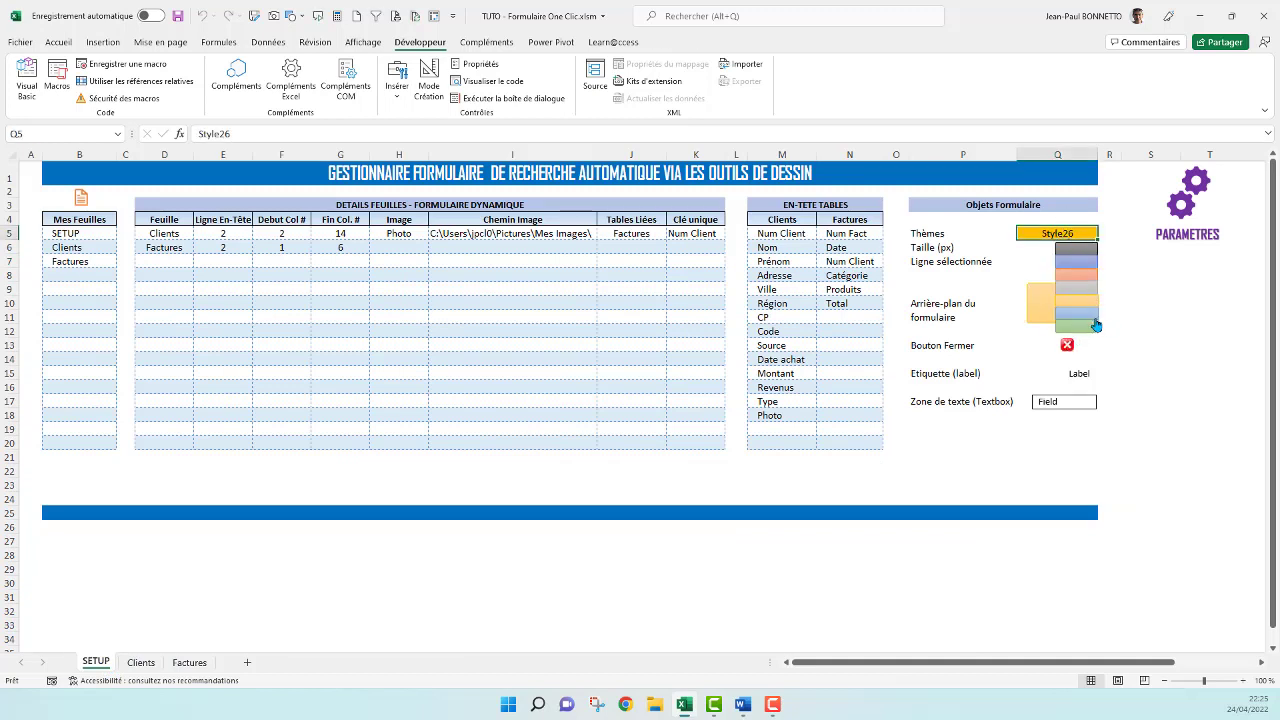
{"action": "left_click", "coordinate": [1082, 331]}
Select the green background, close icon, Label and Field shapes, then pick cell K6 on Factures.
{"action": "left_click", "coordinate": [1069, 310]}
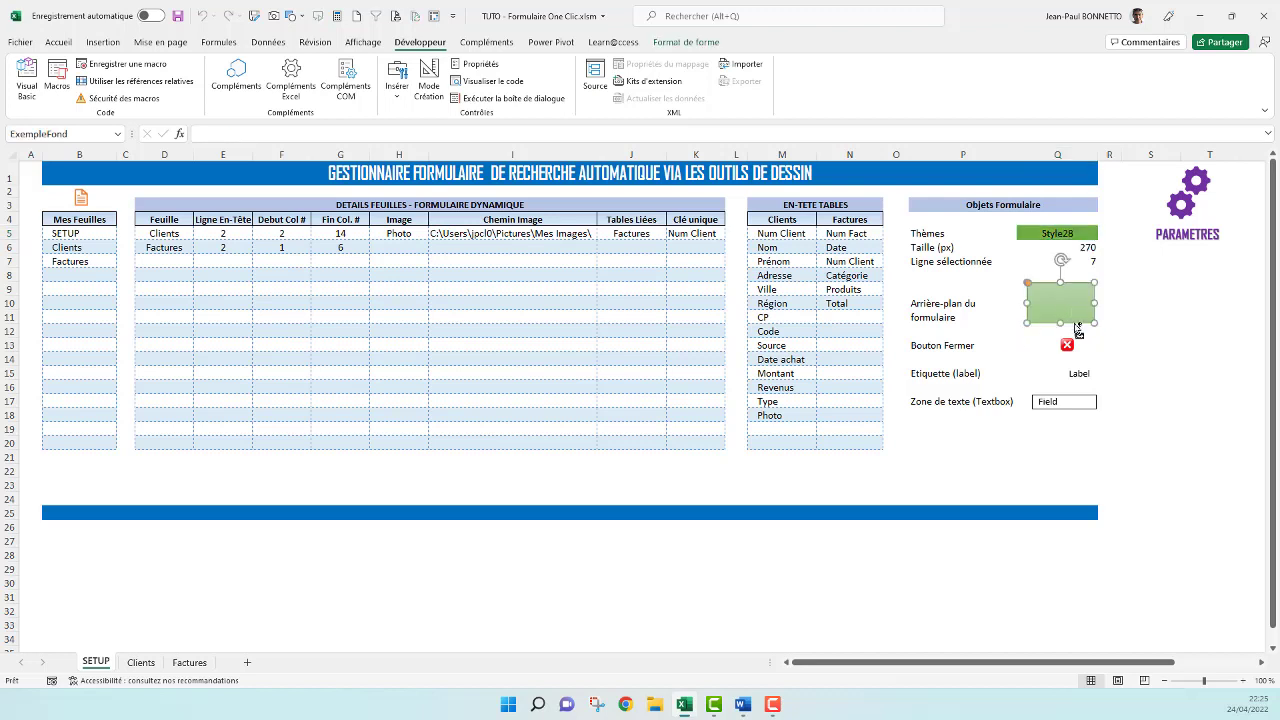
{"action": "left_click", "coordinate": [1070, 345], "text": "ctrl"}
{"action": "left_click", "coordinate": [1089, 377], "text": "ctrl"}
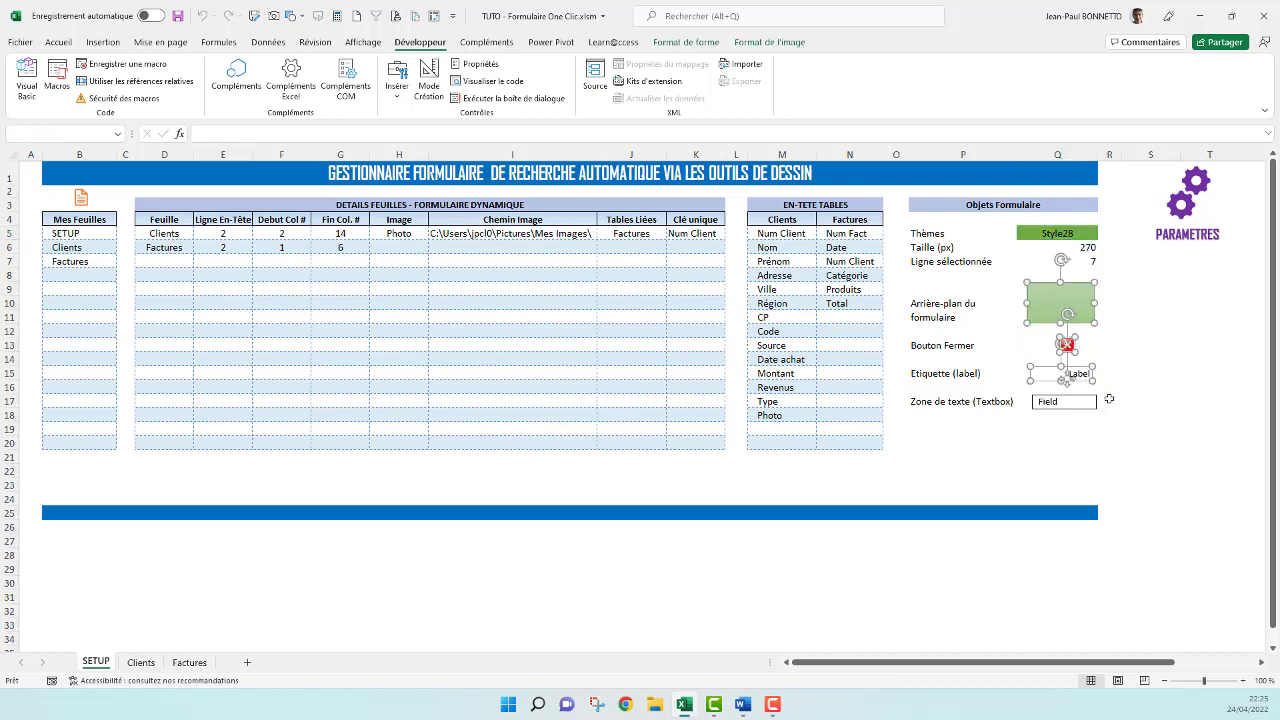
{"action": "left_click", "coordinate": [1086, 405], "text": "ctrl"}
{"action": "left_click", "coordinate": [190, 663]}
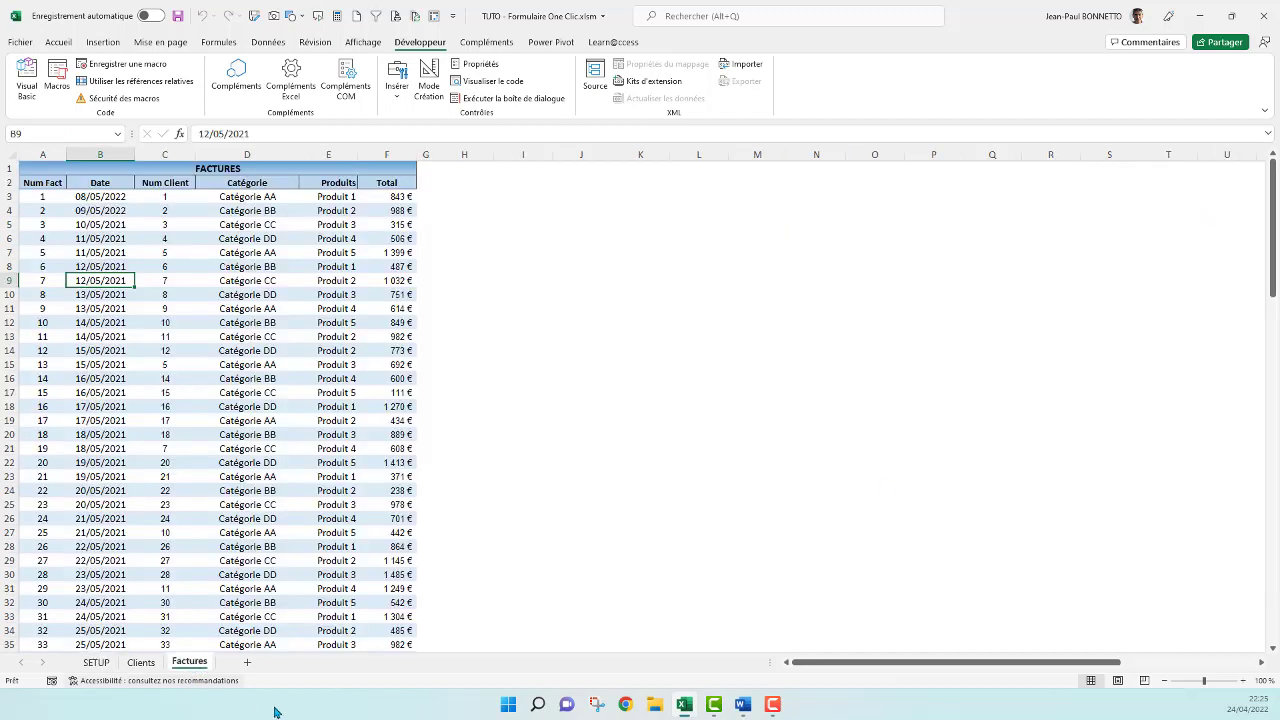
{"action": "left_click", "coordinate": [643, 241]}
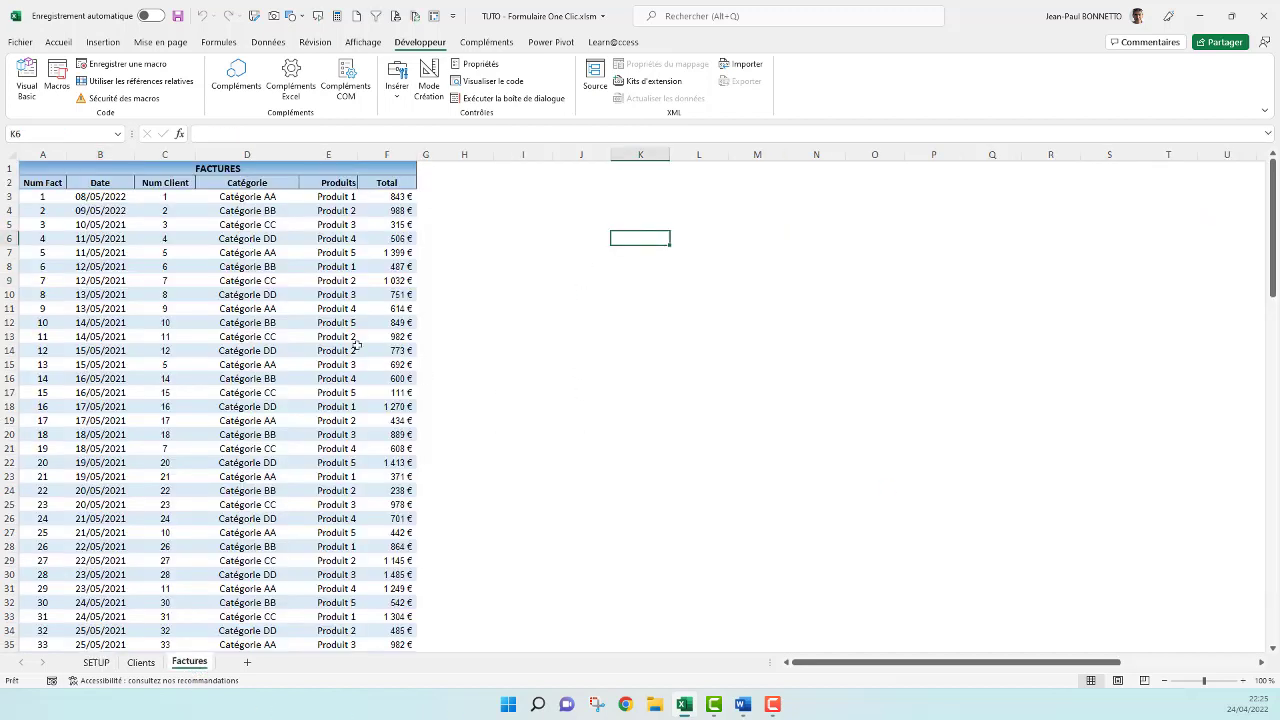
Paste the template shapes at K6 and hide all four in the Selection Pane.
{"action": "key", "text": "ctrl+v"}
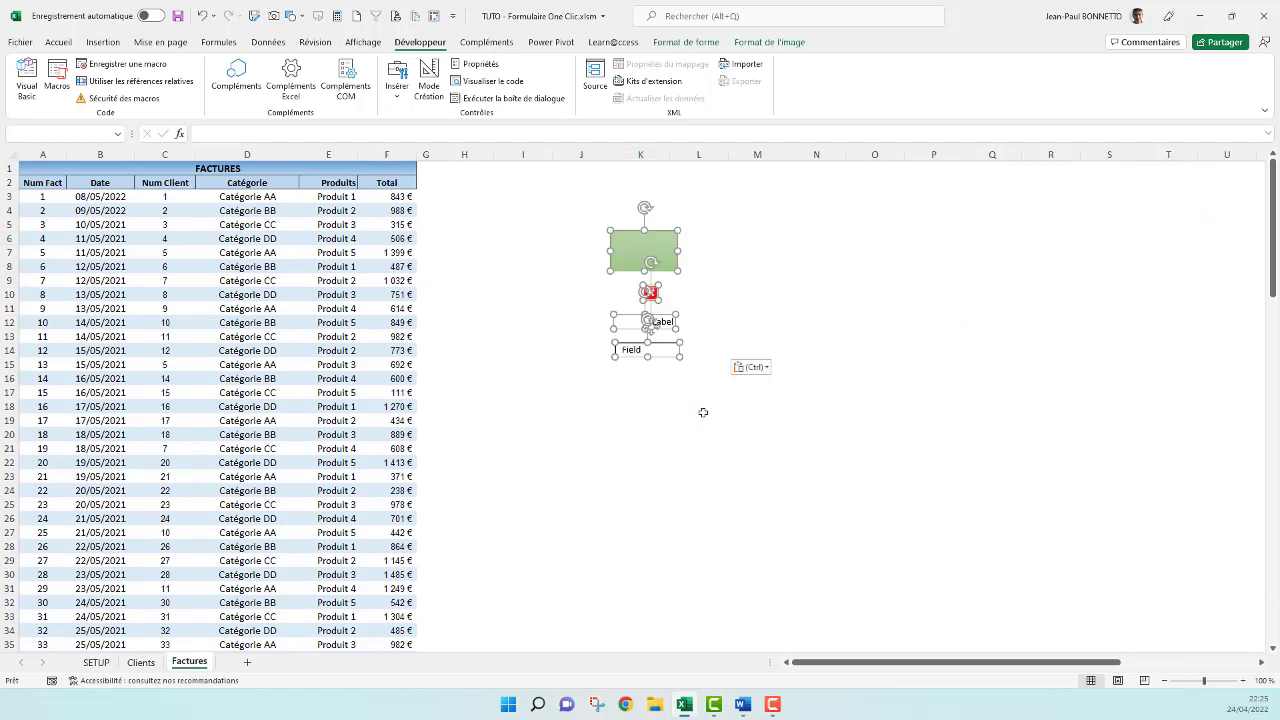
{"action": "left_click", "coordinate": [72, 43]}
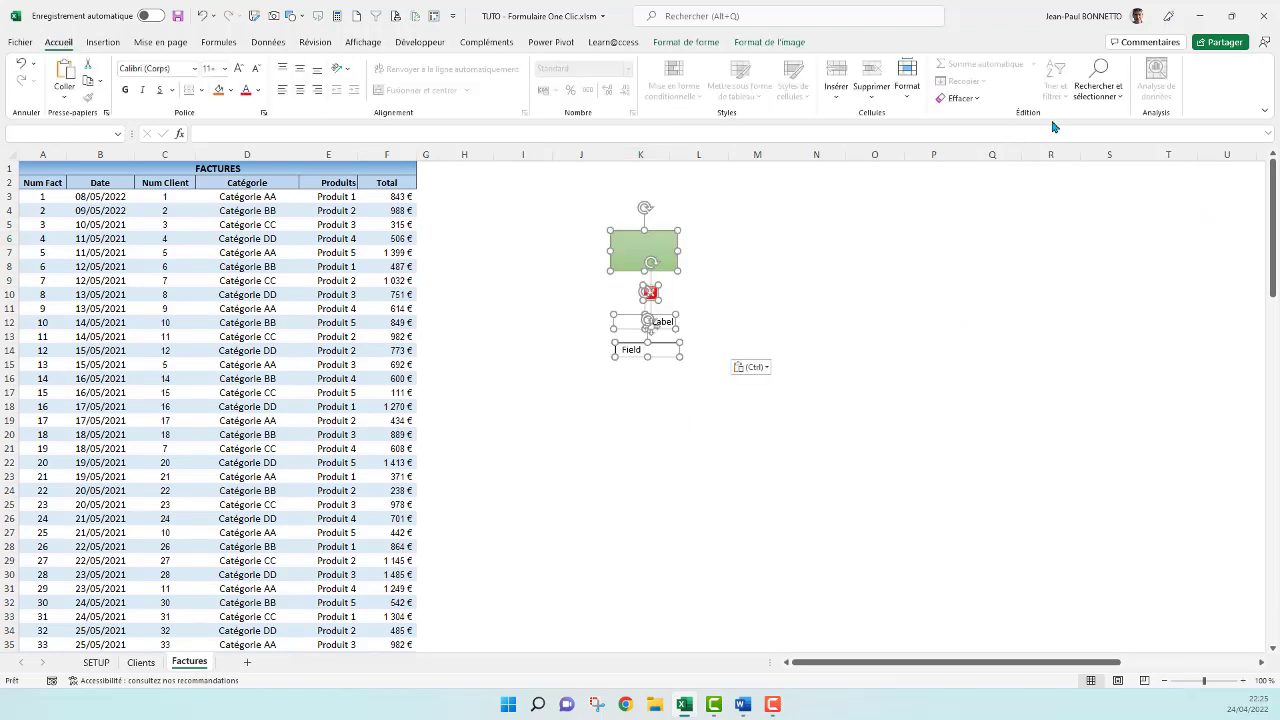
{"action": "left_click", "coordinate": [1114, 95]}
{"action": "left_click", "coordinate": [1152, 306]}
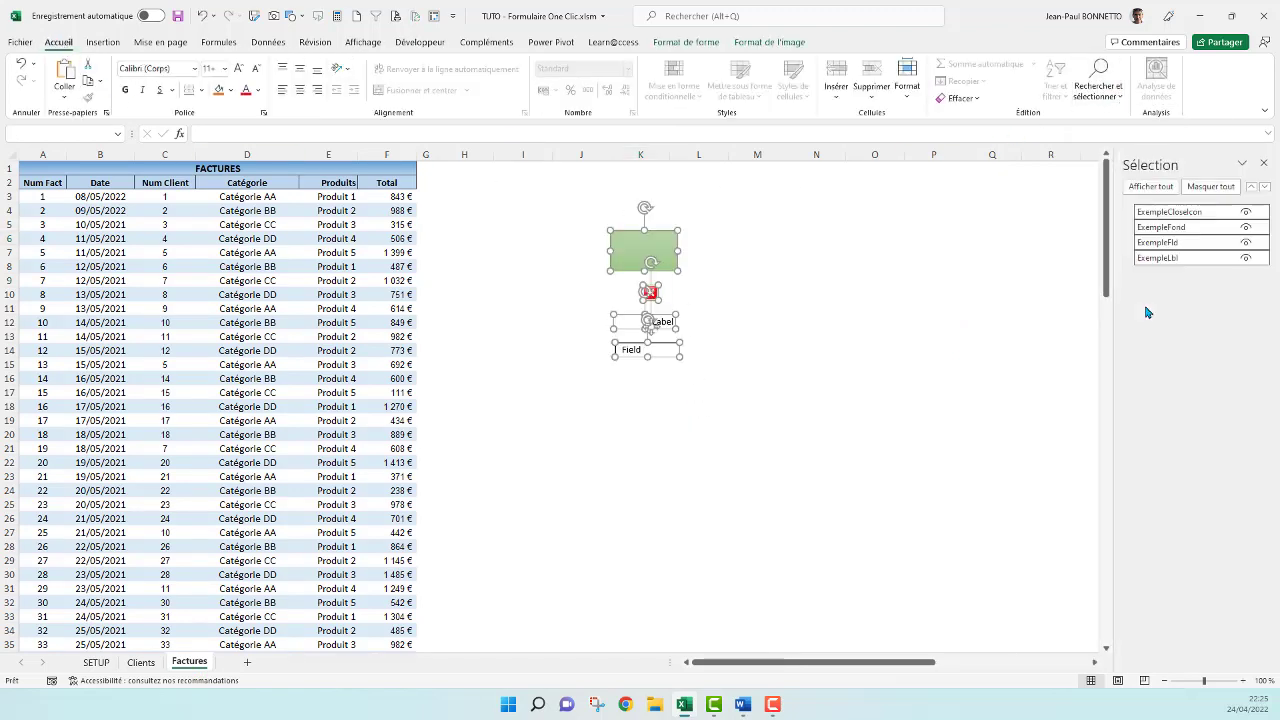
{"action": "left_click", "coordinate": [1246, 212]}
{"action": "left_click", "coordinate": [1246, 227]}
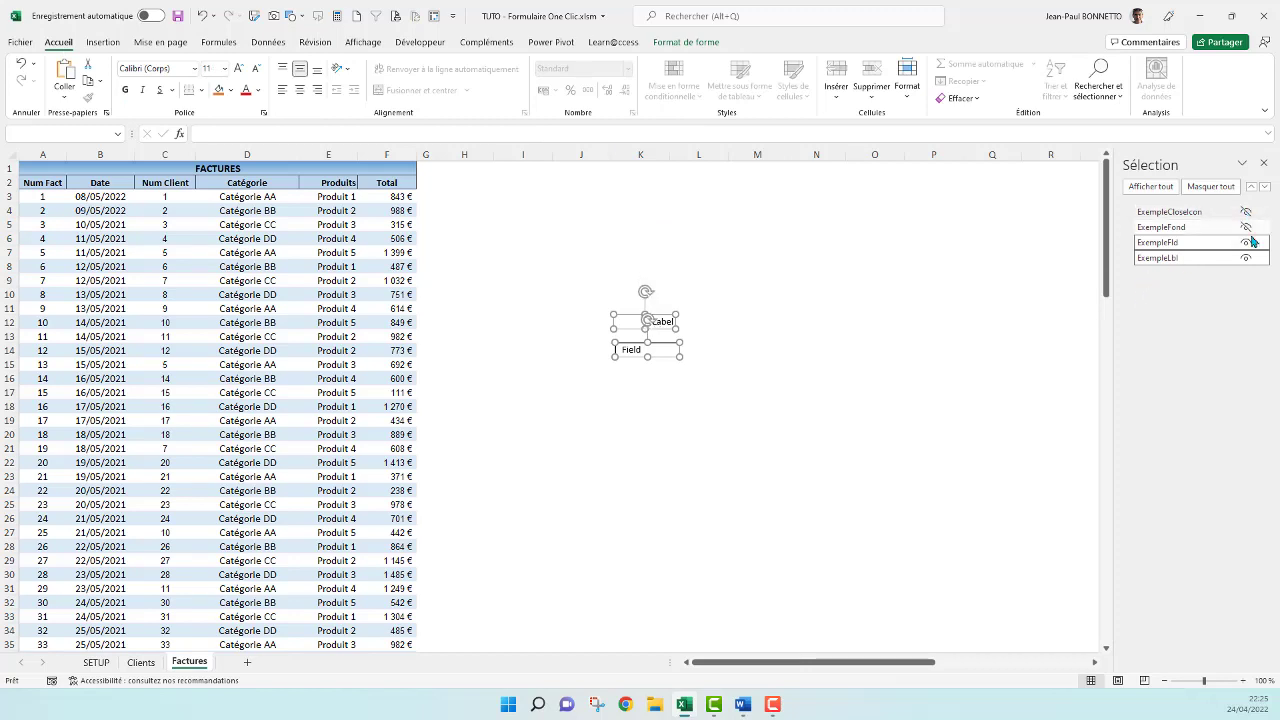
{"action": "left_click", "coordinate": [1246, 242]}
{"action": "left_click", "coordinate": [1246, 258]}
Clear the shape selection, click cells K19, D5 and D10, and close the Selection Pane.
{"action": "left_click", "coordinate": [940, 340]}
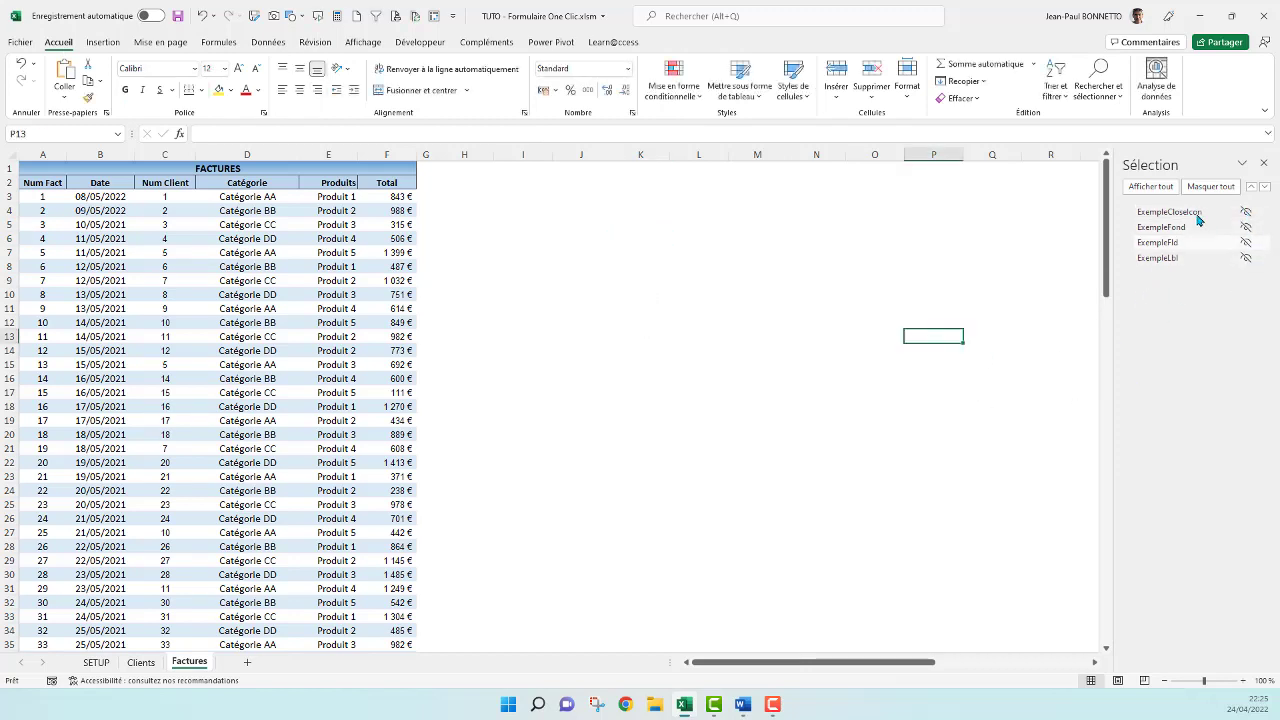
{"action": "left_click", "coordinate": [634, 420]}
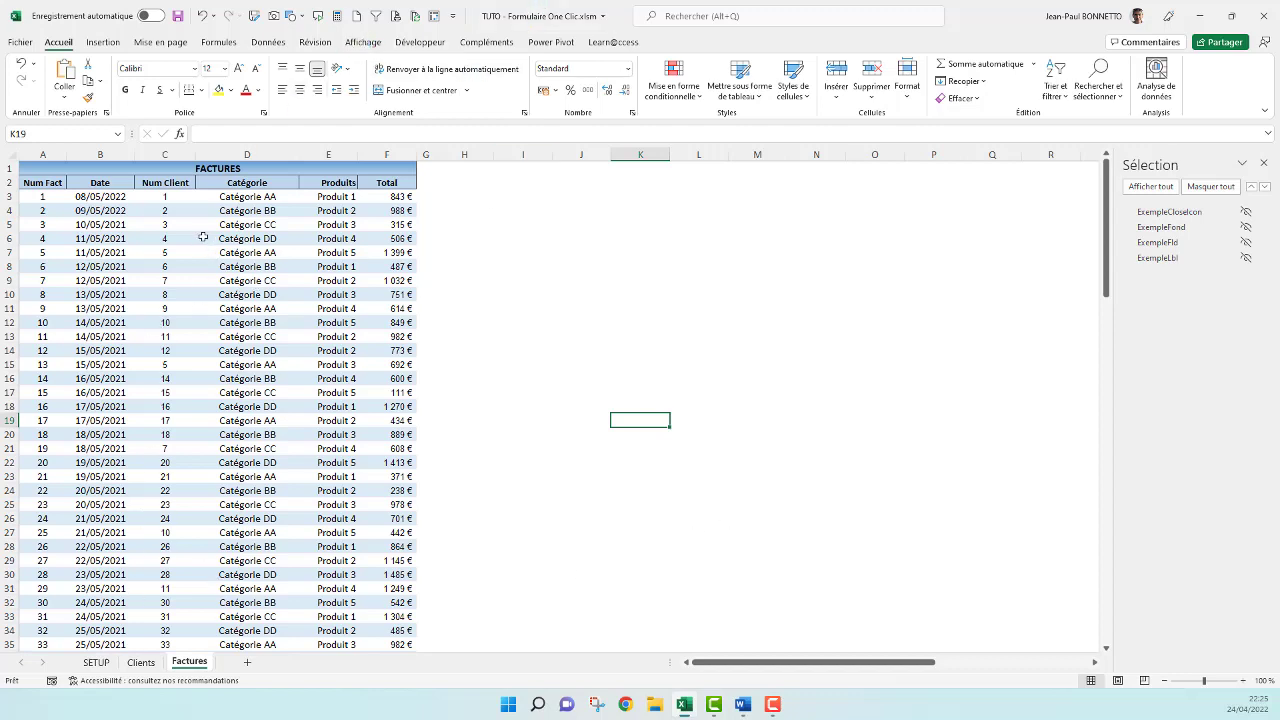
{"action": "left_click", "coordinate": [244, 232]}
{"action": "left_click", "coordinate": [282, 292]}
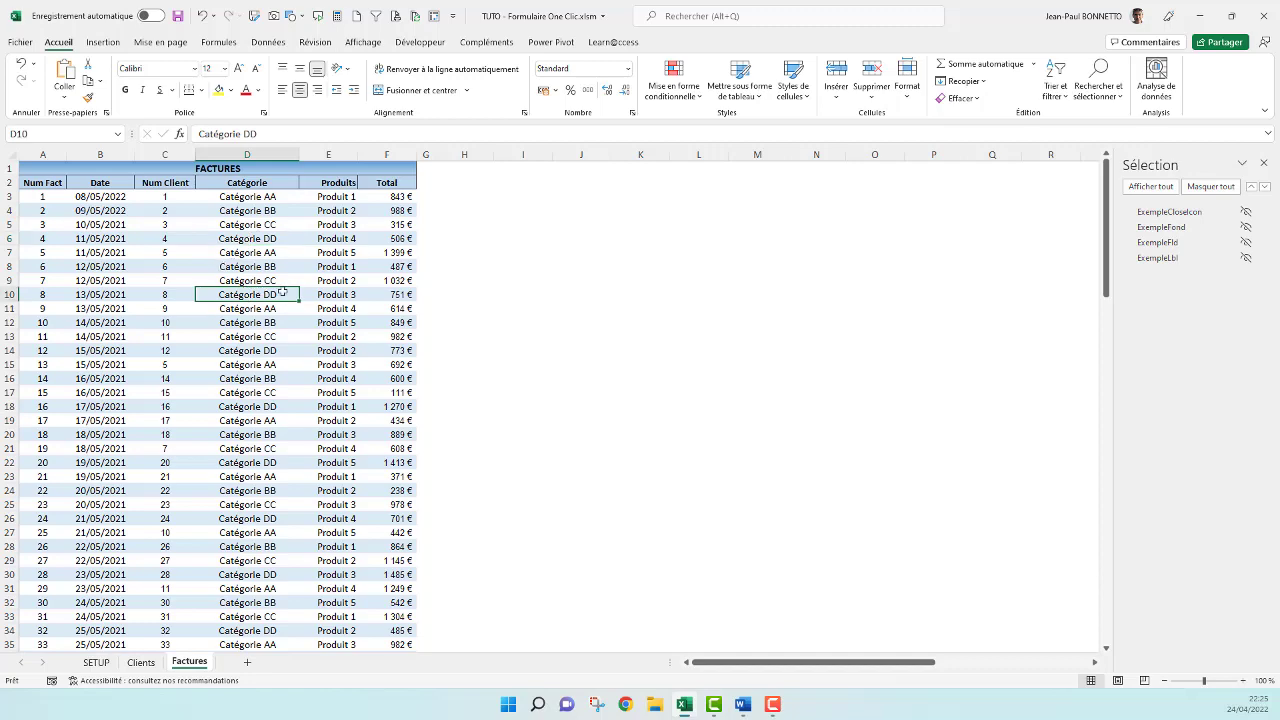
{"action": "left_click", "coordinate": [1263, 163]}
{"action": "left_click", "coordinate": [420, 42]}
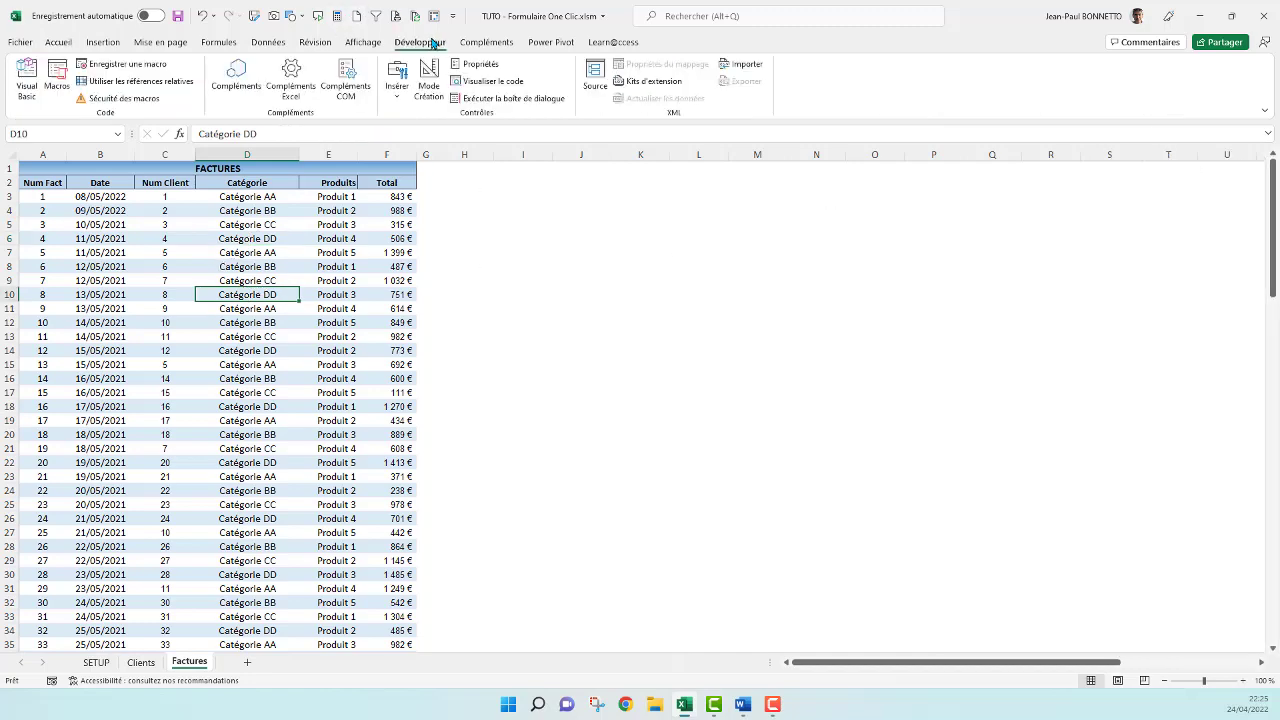
Copy the shClient SelectionChange handler code into the shFacture sheet module.
{"action": "left_click", "coordinate": [27, 80]}
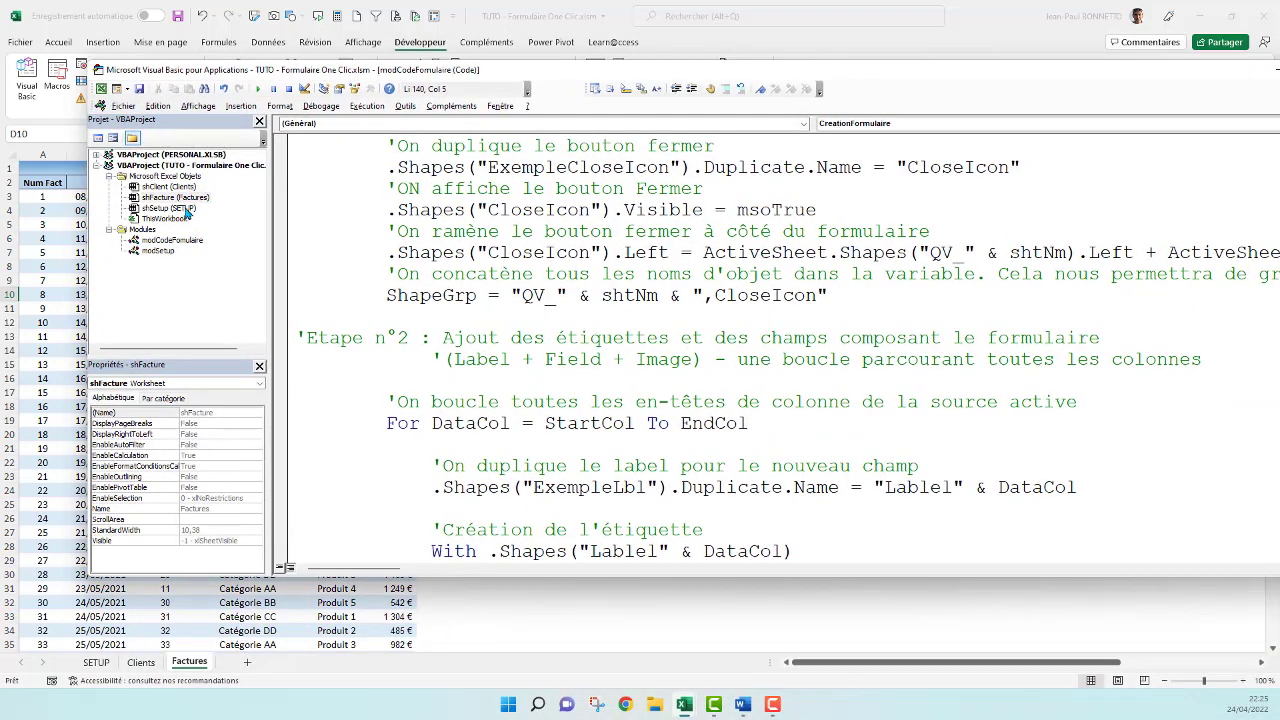
{"action": "double_click", "coordinate": [168, 187]}
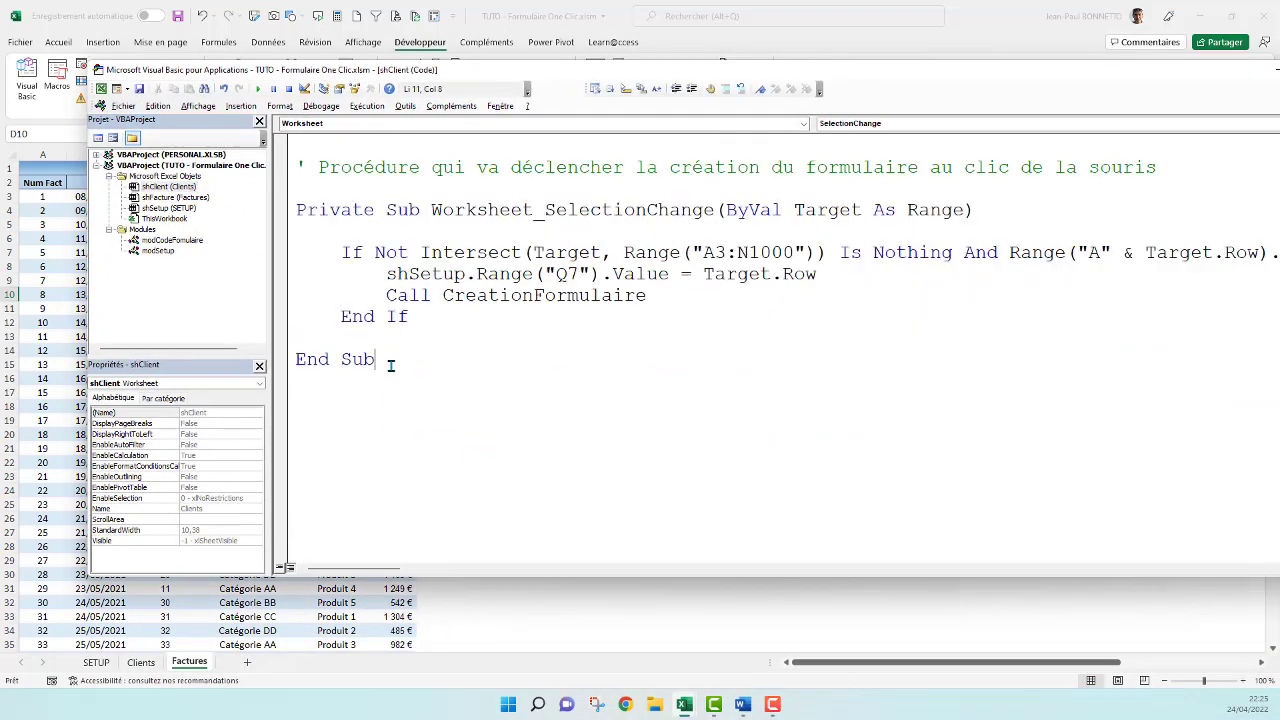
{"action": "left_click_drag", "start_coordinate": [433, 385], "coordinate": [233, 147]}
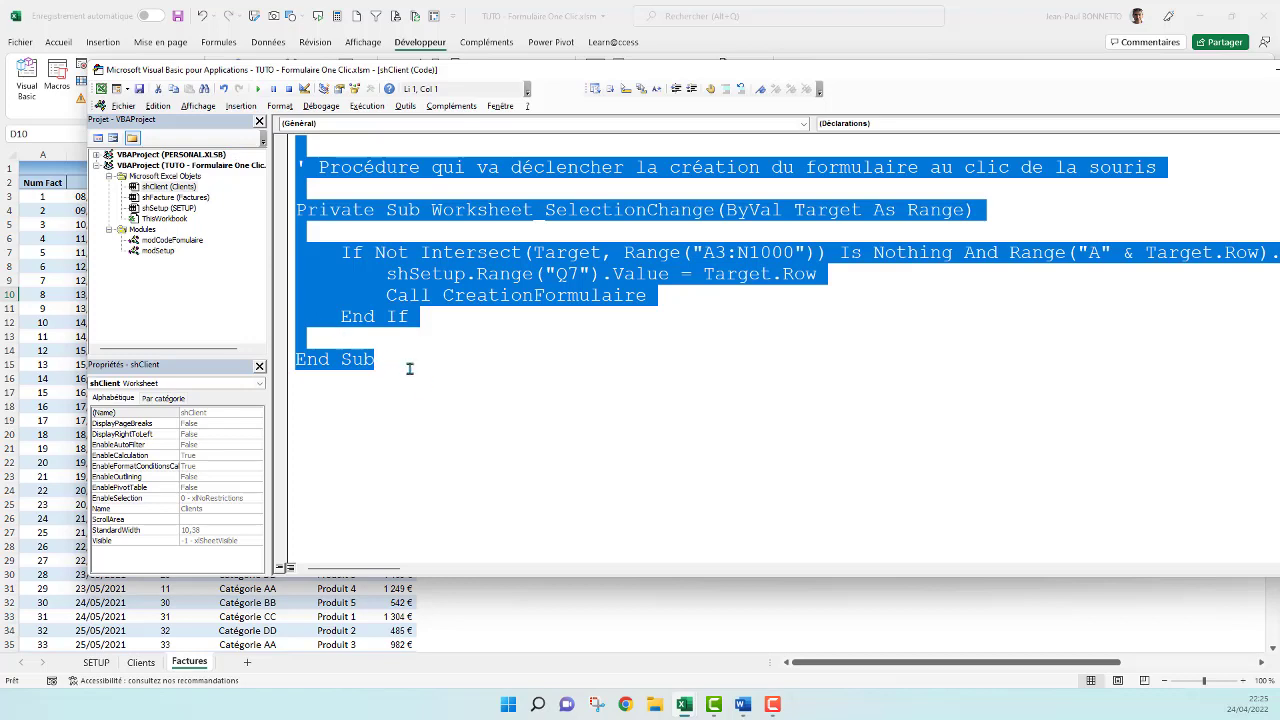
{"action": "double_click", "coordinate": [175, 197]}
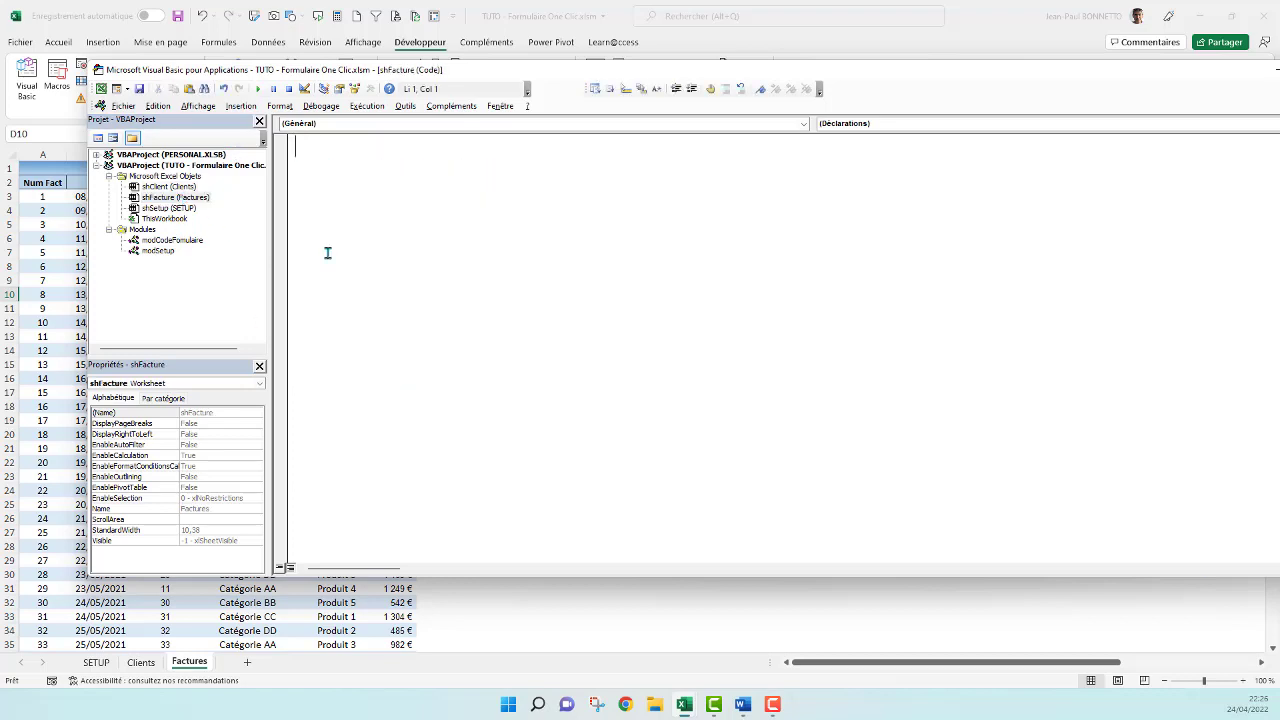
{"action": "key", "text": "ctrl+v"}
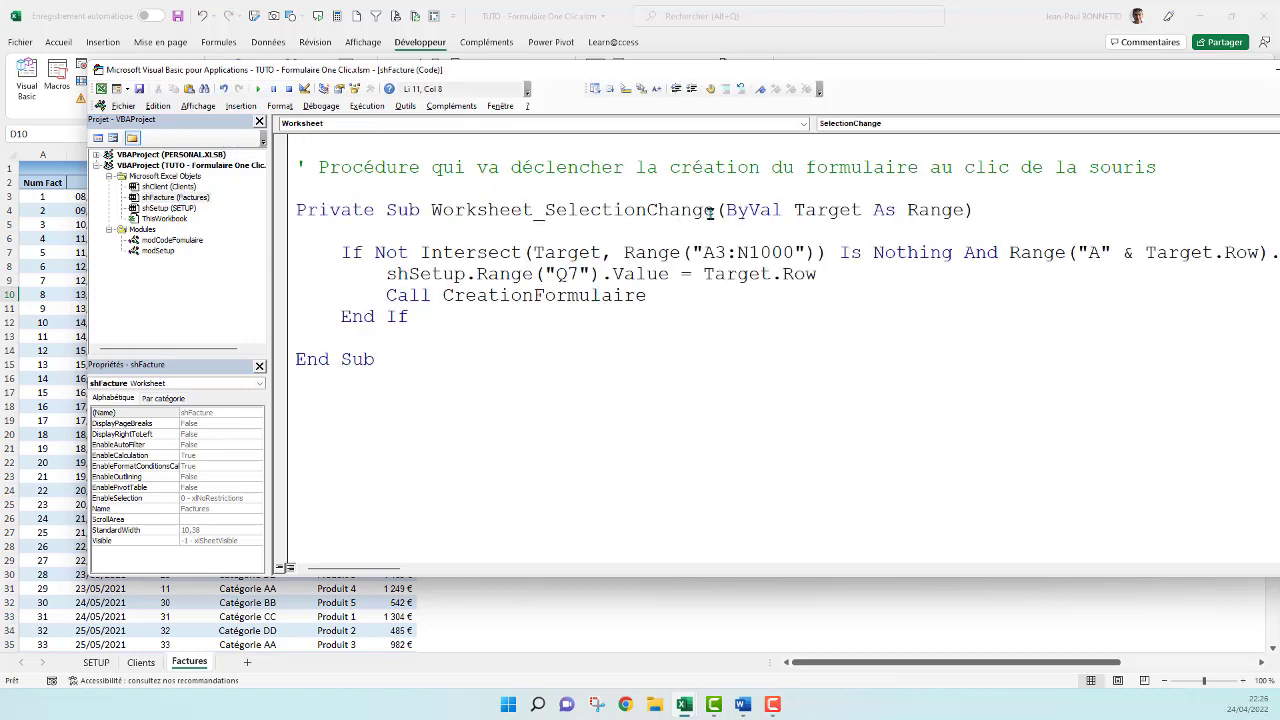
Change the handler's range from A3:N1000 to A3:F1000 and close the VBA editor.
{"action": "left_click_drag", "start_coordinate": [780, 75], "coordinate": [418, 223]}
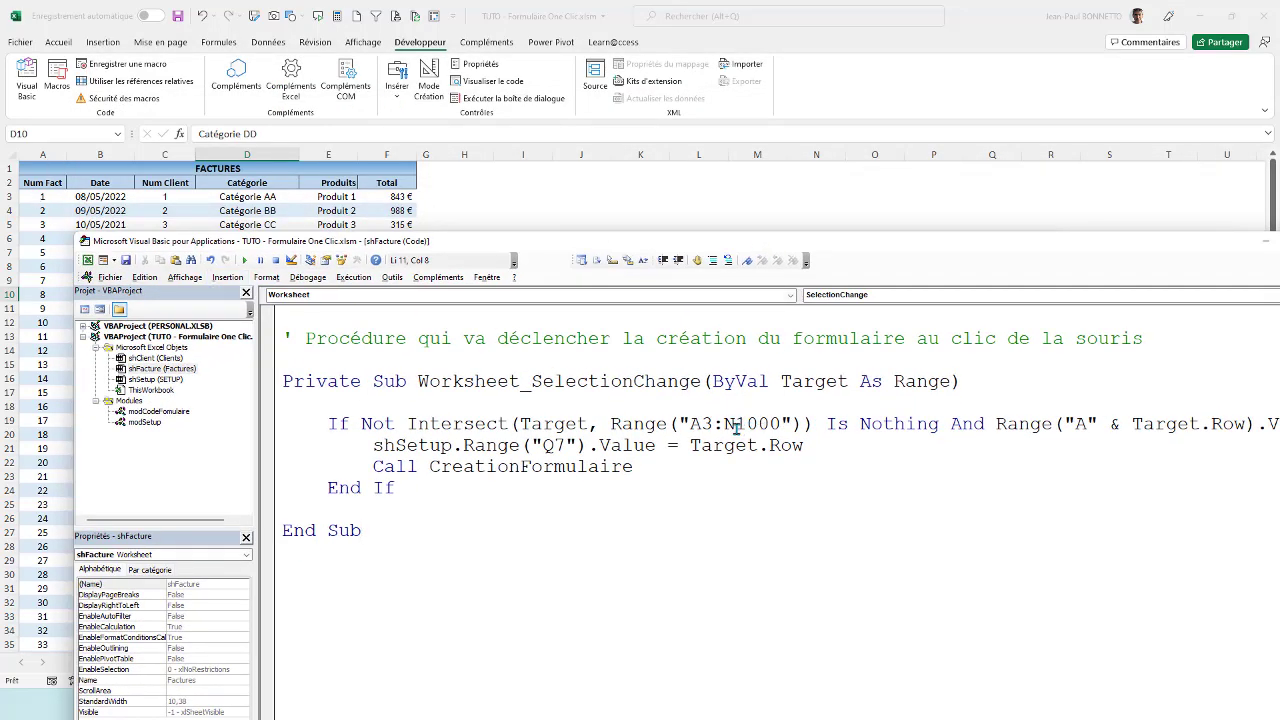
{"action": "left_click_drag", "start_coordinate": [736, 426], "coordinate": [723, 425]}
{"action": "type", "text": "F"}
{"action": "left_click_drag", "start_coordinate": [1045, 250], "coordinate": [915, 293]}
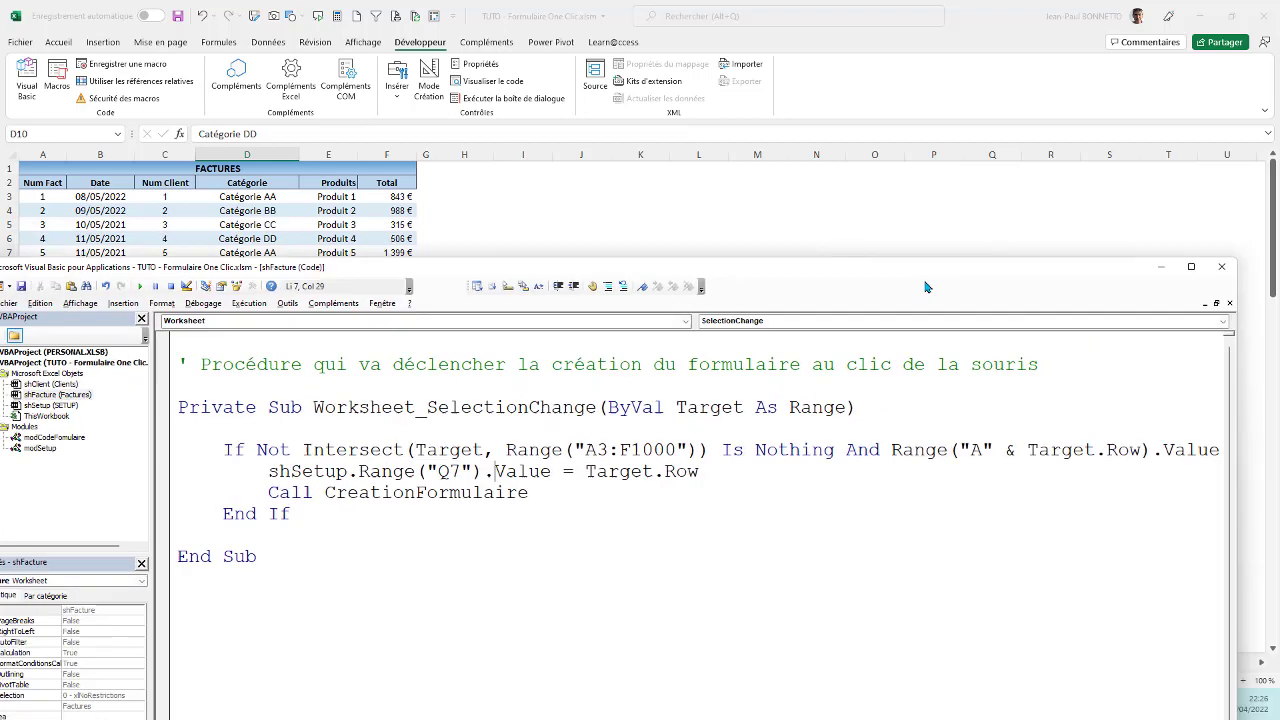
{"action": "left_click", "coordinate": [1181, 292]}
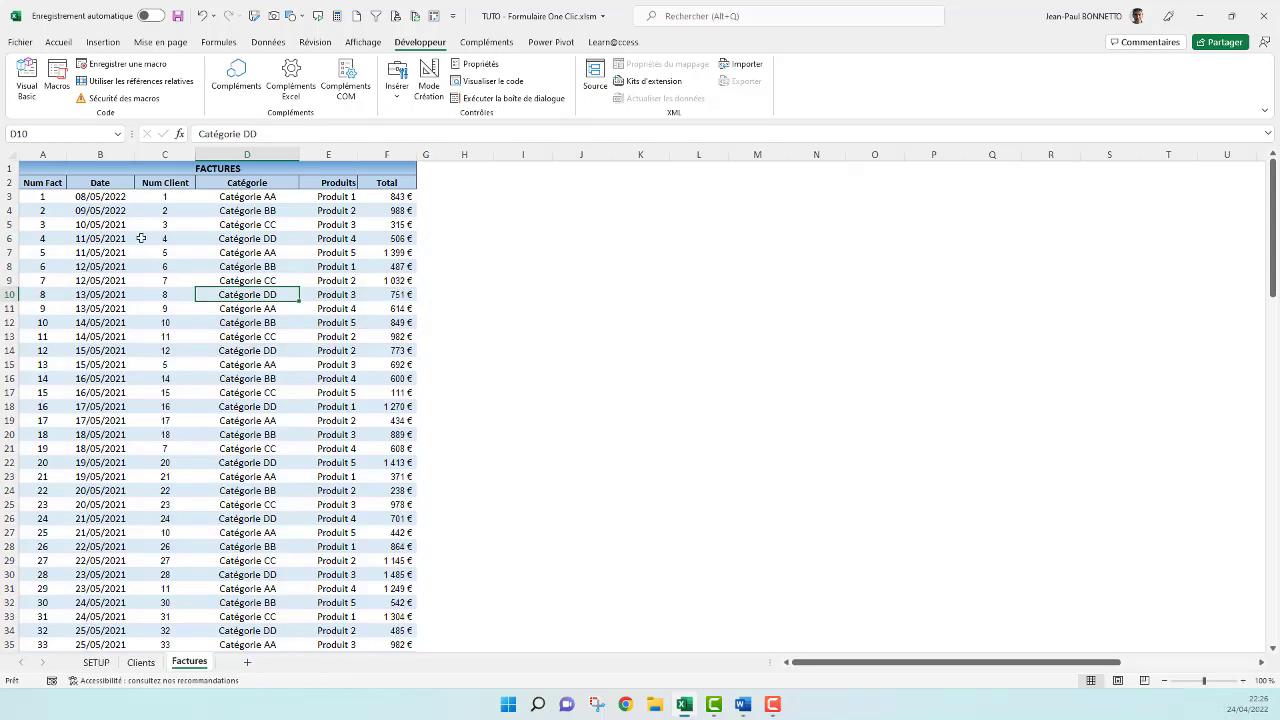
Open invoice row 5's pop-up form, then select and delete the whole form.
{"action": "left_click", "coordinate": [110, 228]}
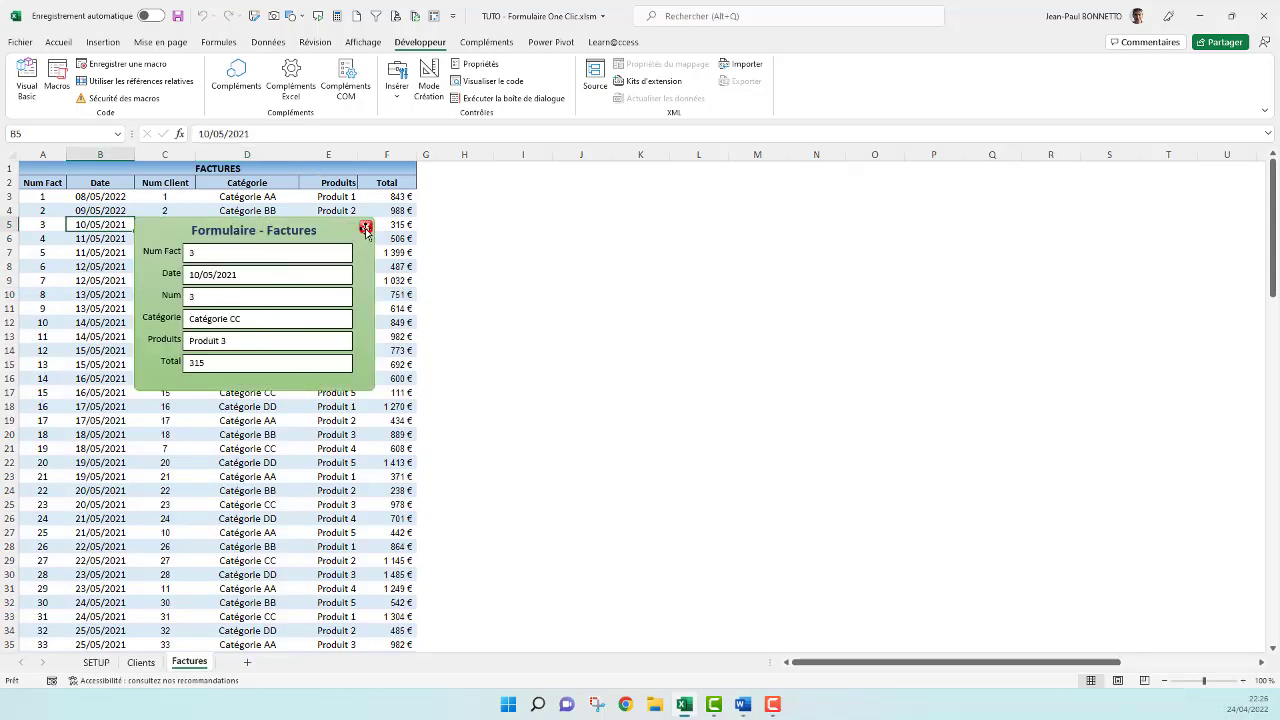
{"action": "left_click", "coordinate": [316, 216]}
{"action": "left_click", "coordinate": [366, 228]}
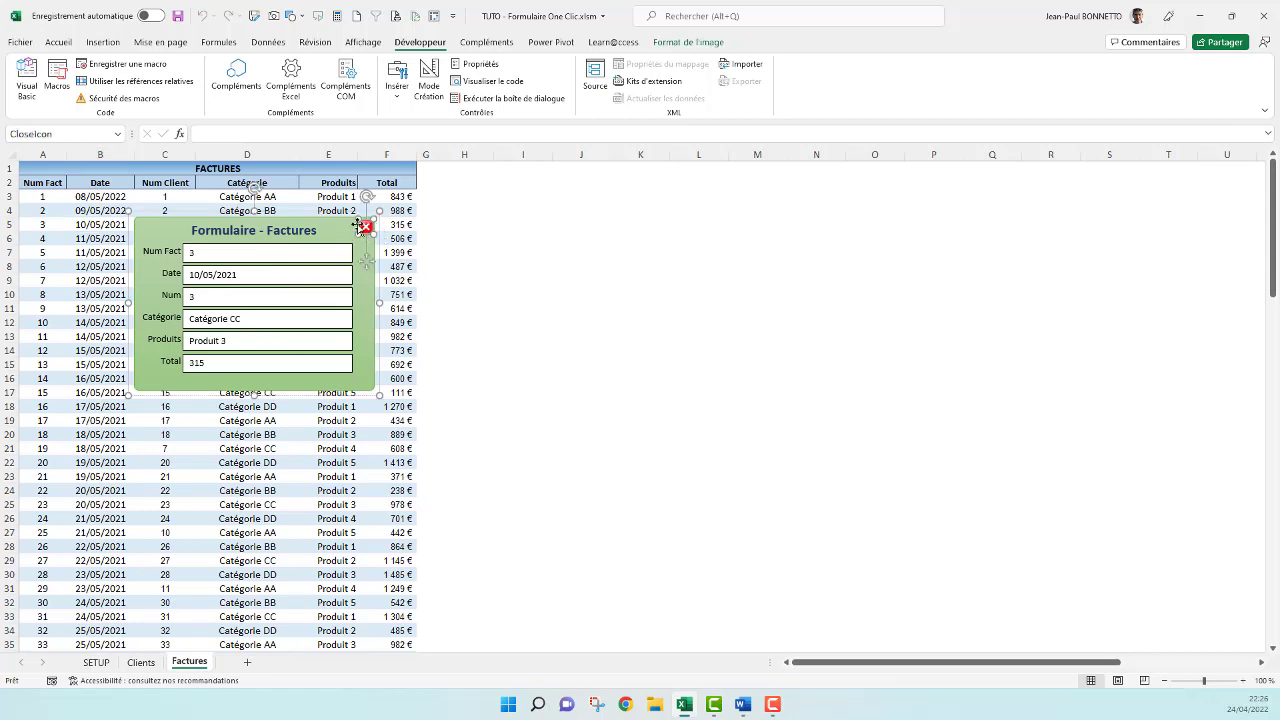
{"action": "left_click", "coordinate": [314, 211]}
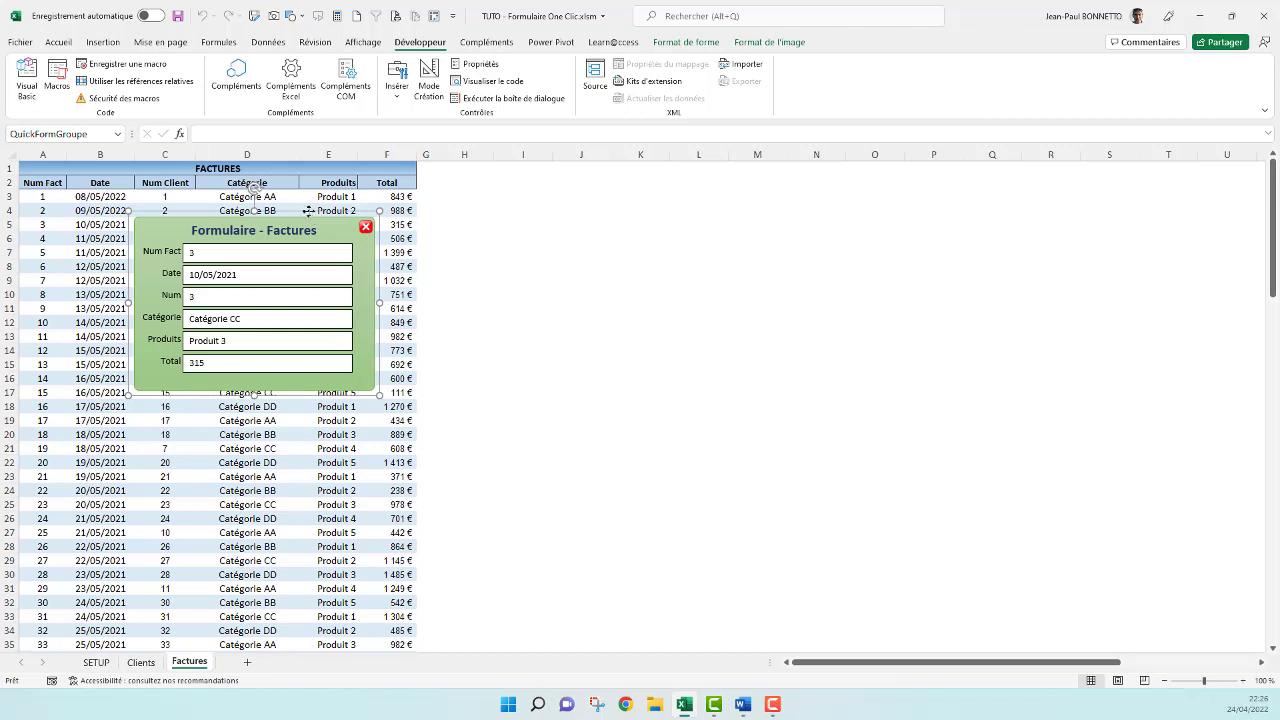
{"action": "key", "text": "Delete"}
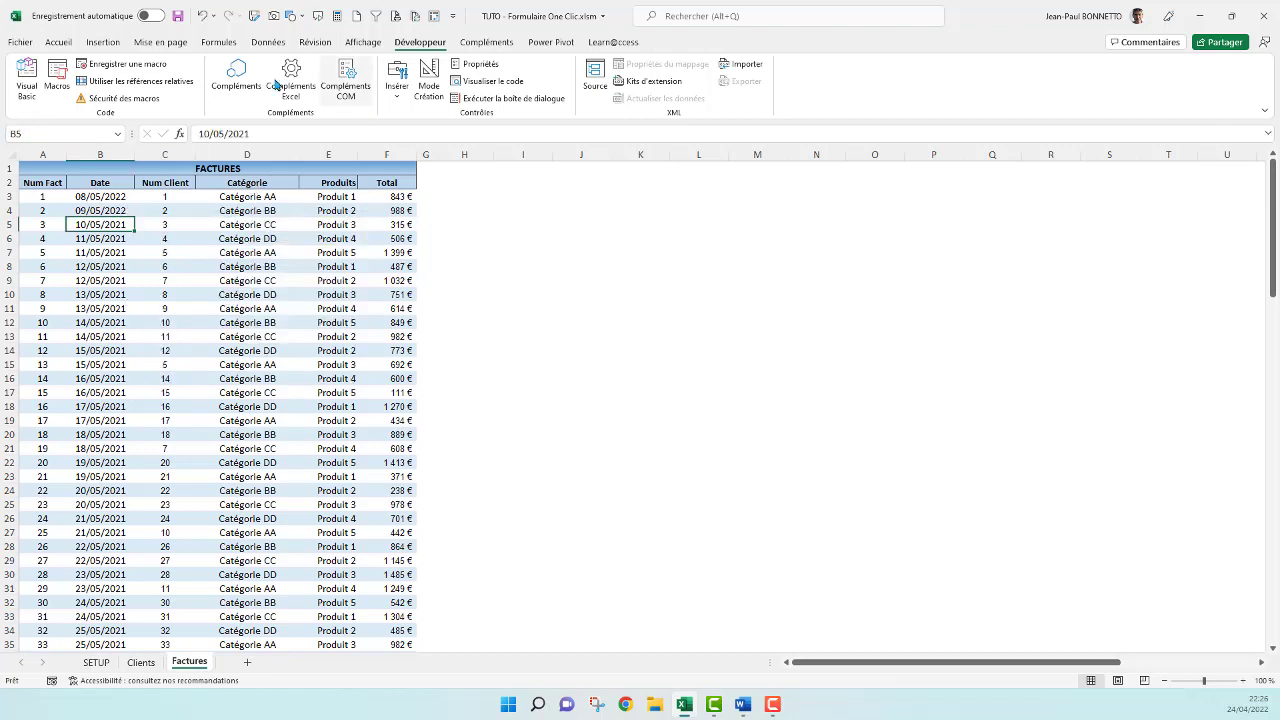
Assign the SupprimeFormulaire macro to the ExempleCloseIcon template and hide it again.
{"action": "left_click", "coordinate": [58, 42]}
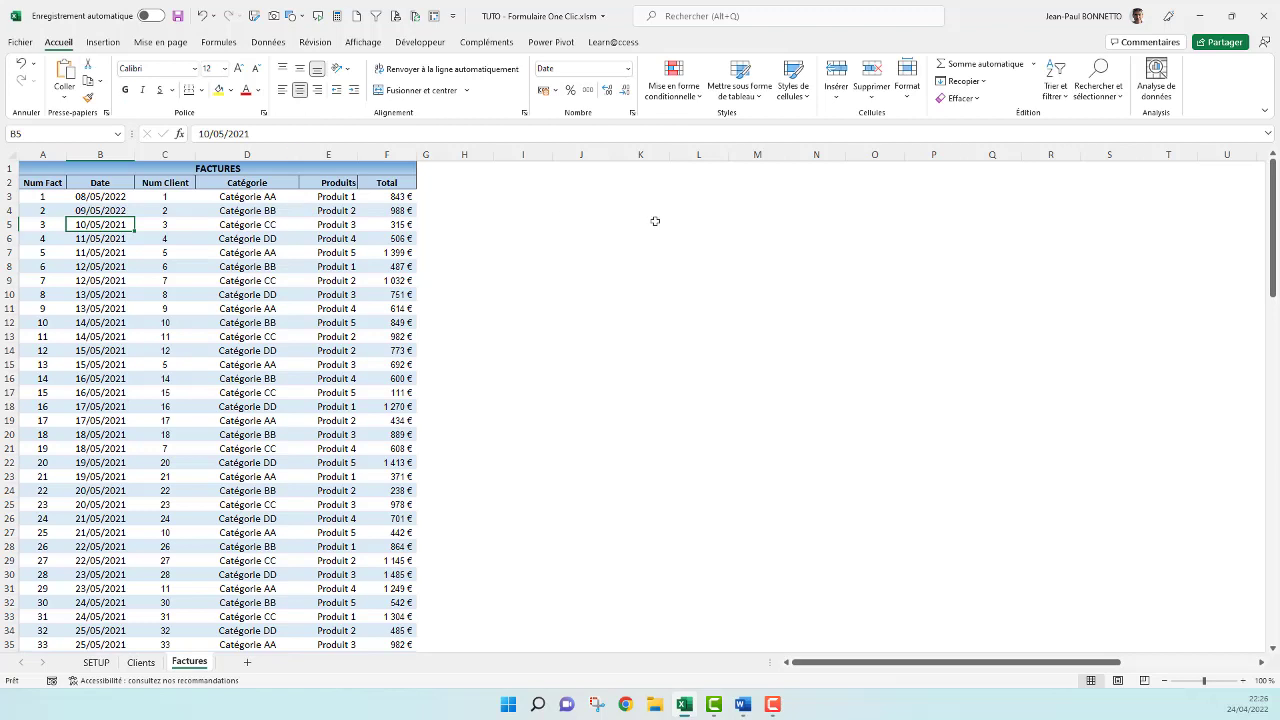
{"action": "left_click", "coordinate": [1098, 85]}
{"action": "left_click", "coordinate": [1122, 307]}
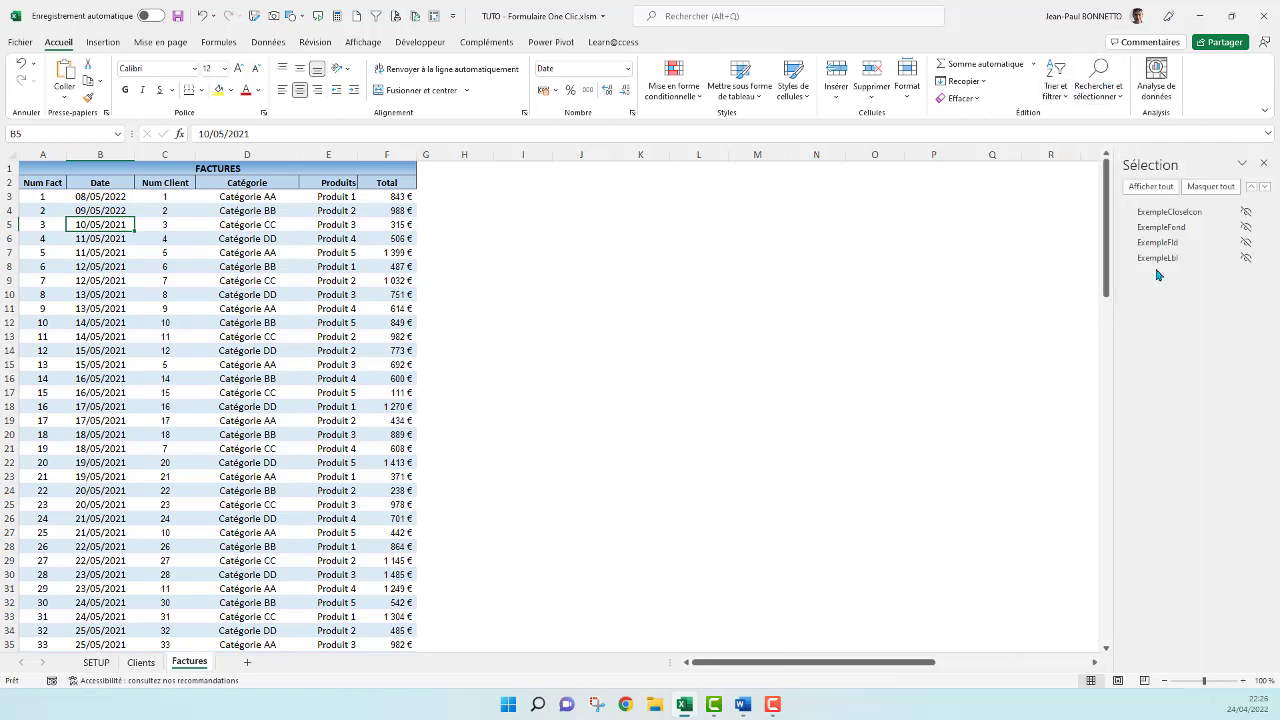
{"action": "left_click", "coordinate": [1168, 212]}
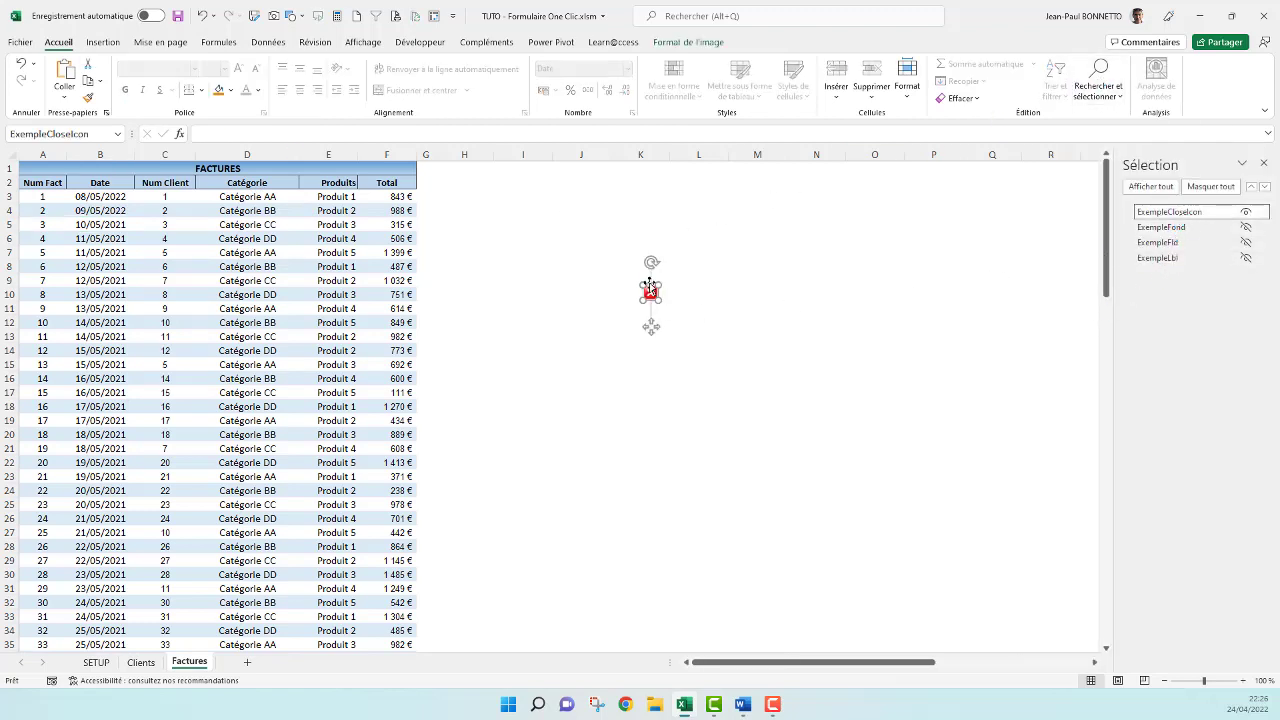
{"action": "right_click", "coordinate": [650, 290]}
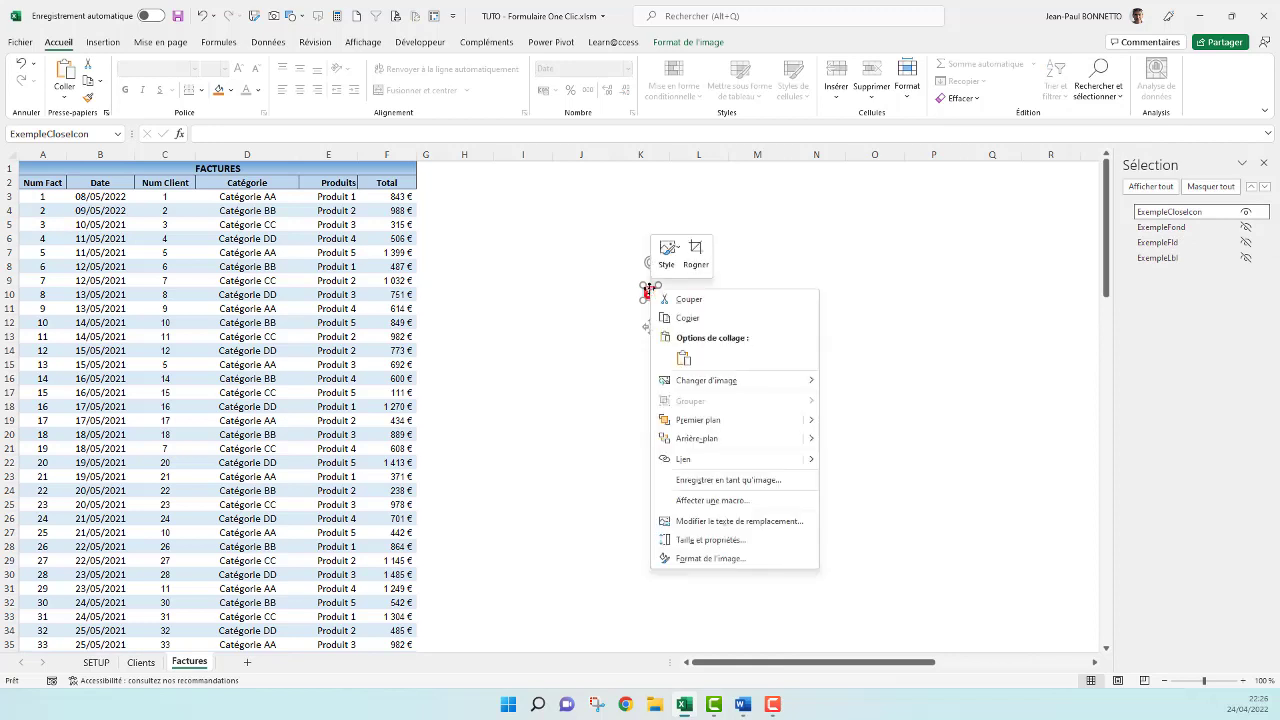
{"action": "left_click", "coordinate": [705, 500]}
{"action": "left_click", "coordinate": [614, 449]}
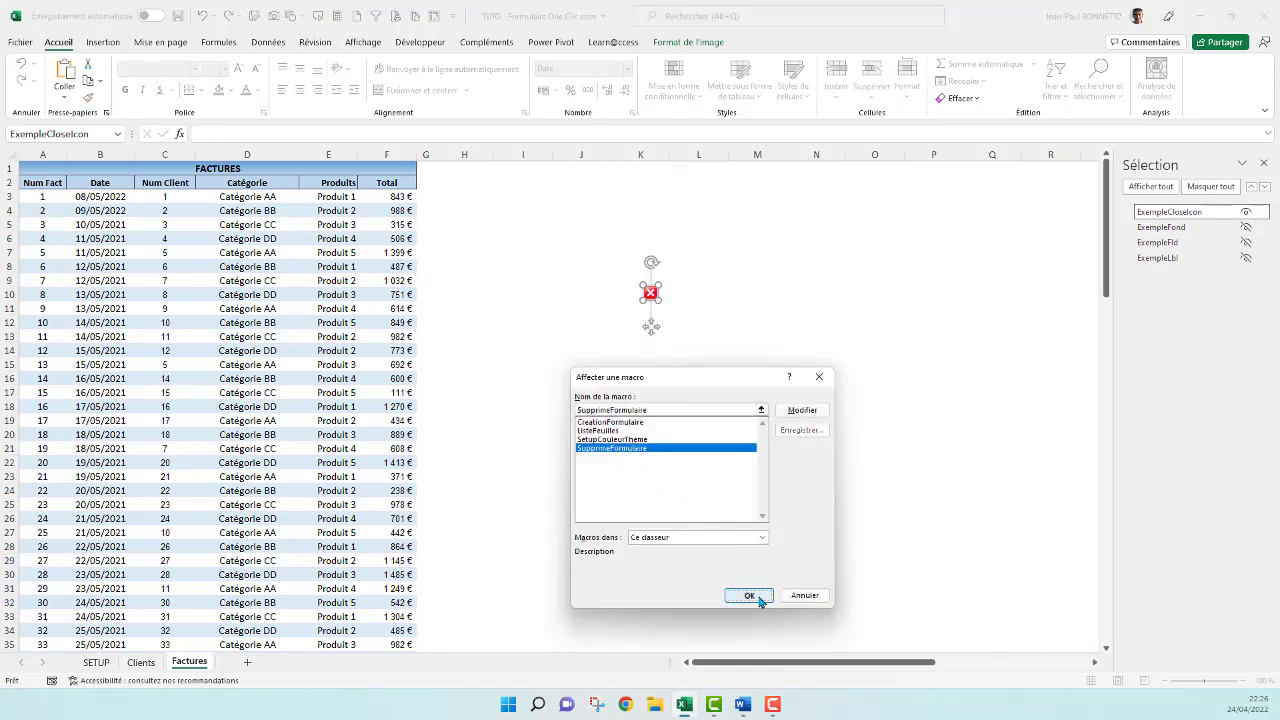
{"action": "left_click", "coordinate": [757, 595]}
{"action": "left_click", "coordinate": [1246, 212]}
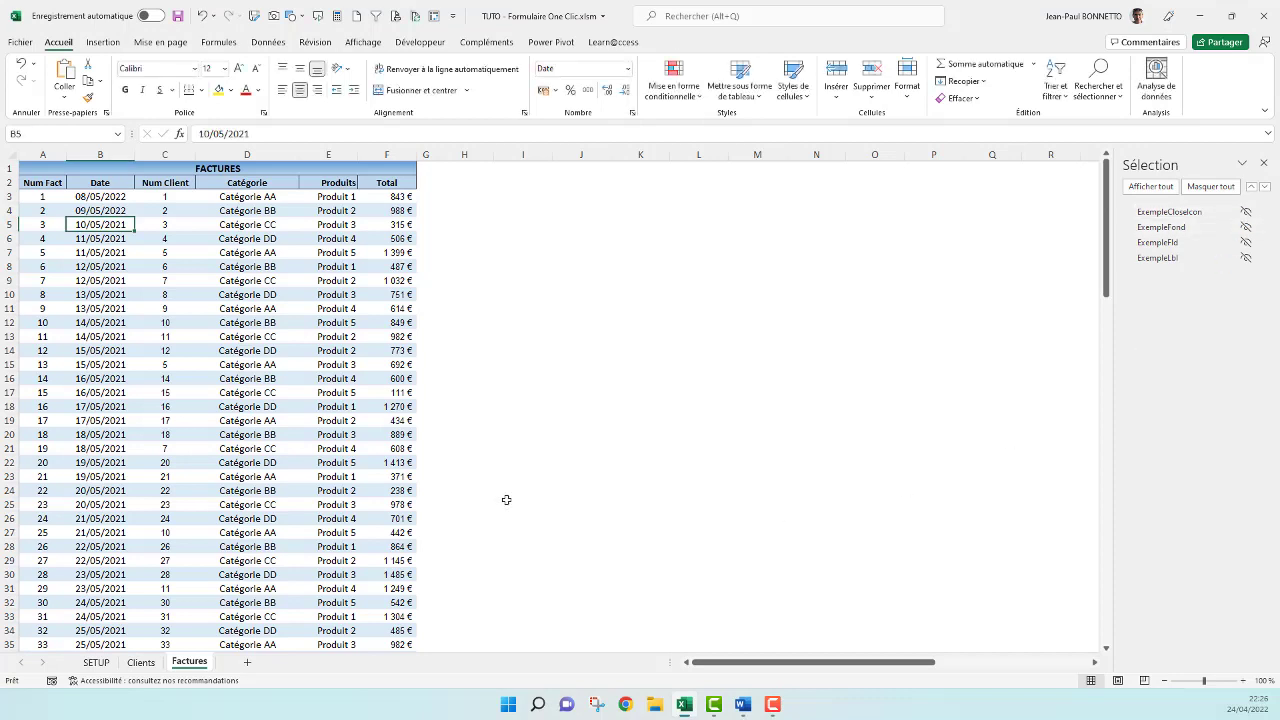
Verify the Factures forms for rows 9, 18 and 23 open and close, then close the Selection Pane.
{"action": "left_click", "coordinate": [151, 280]}
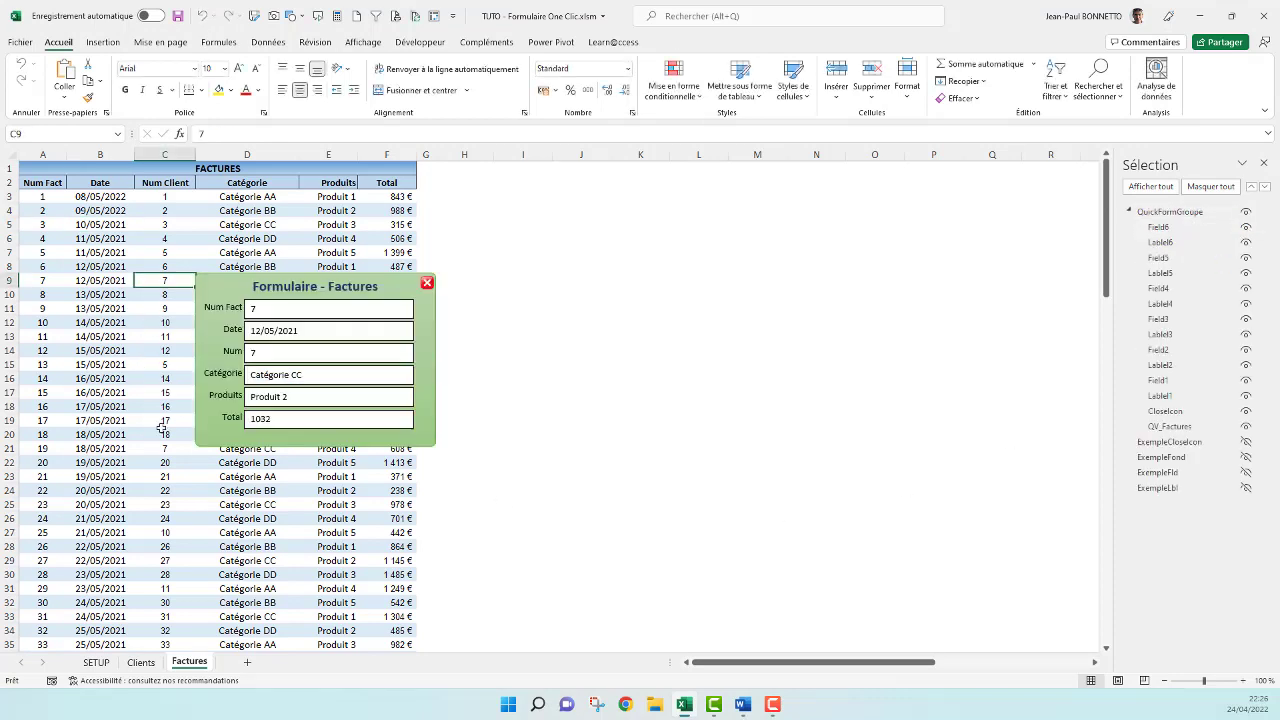
{"action": "left_click", "coordinate": [425, 281]}
{"action": "left_click", "coordinate": [93, 407]}
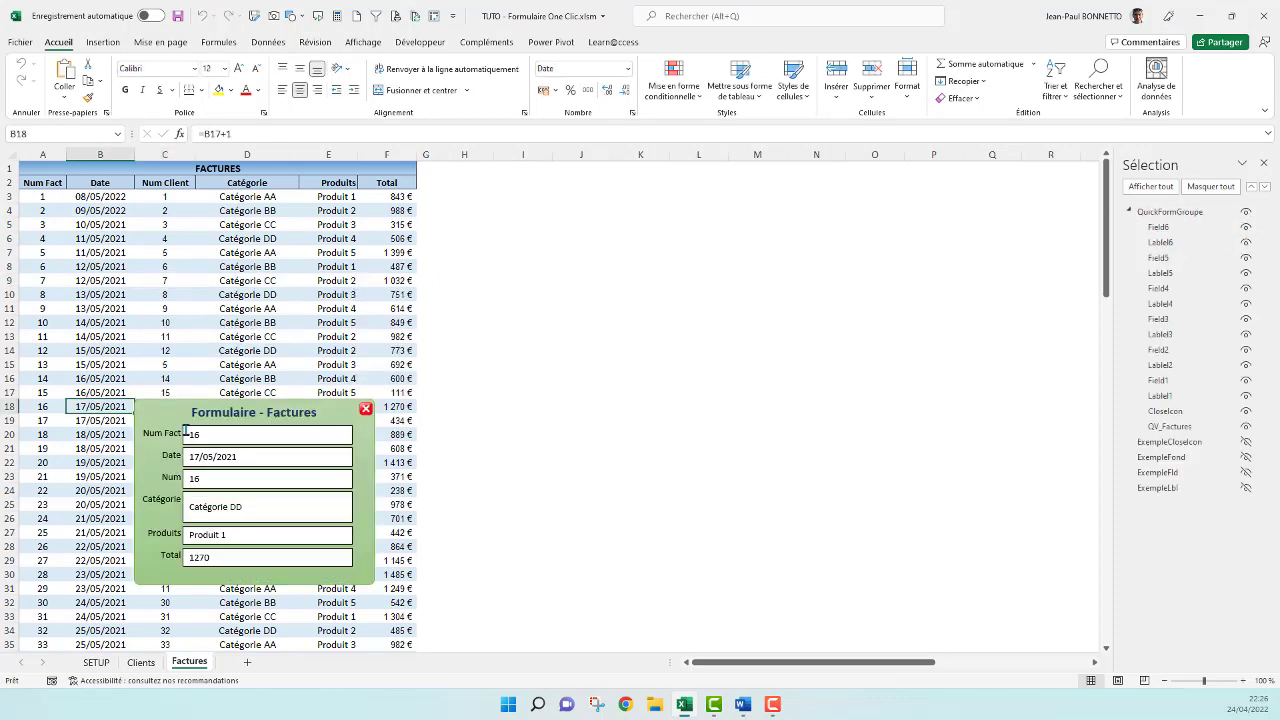
{"action": "left_click", "coordinate": [363, 408]}
{"action": "left_click", "coordinate": [268, 477]}
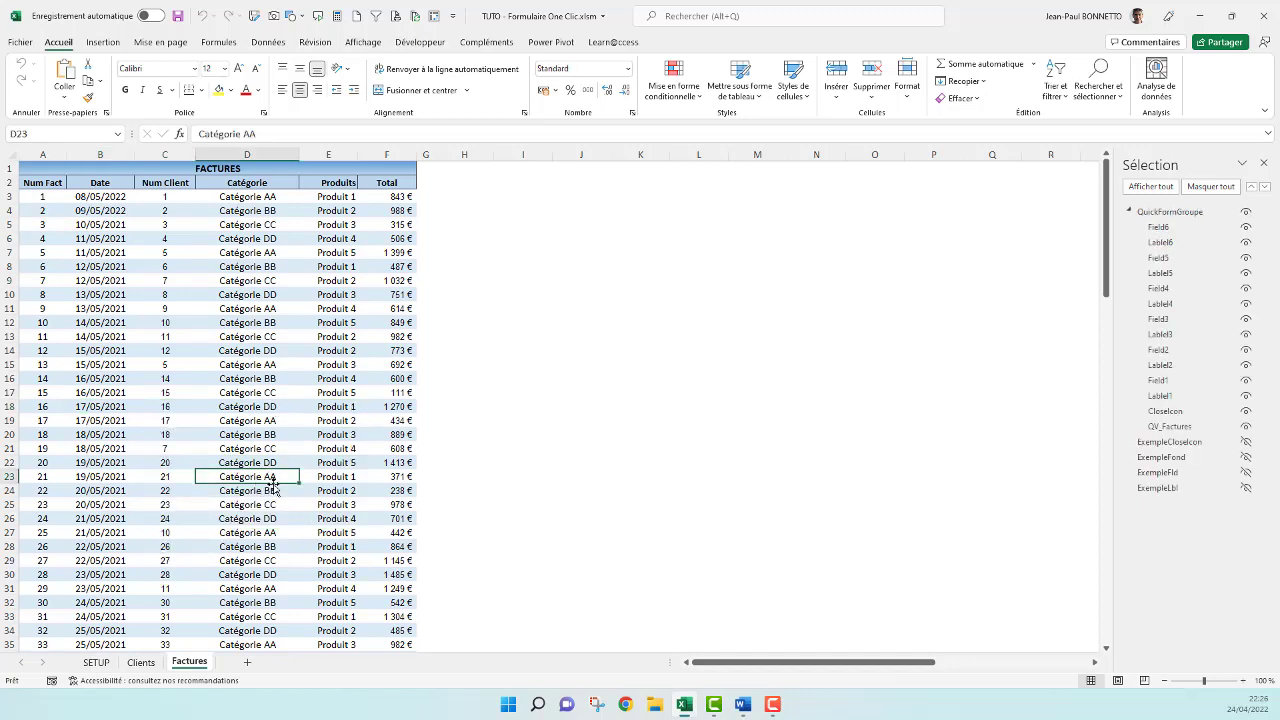
{"action": "left_click", "coordinate": [527, 478]}
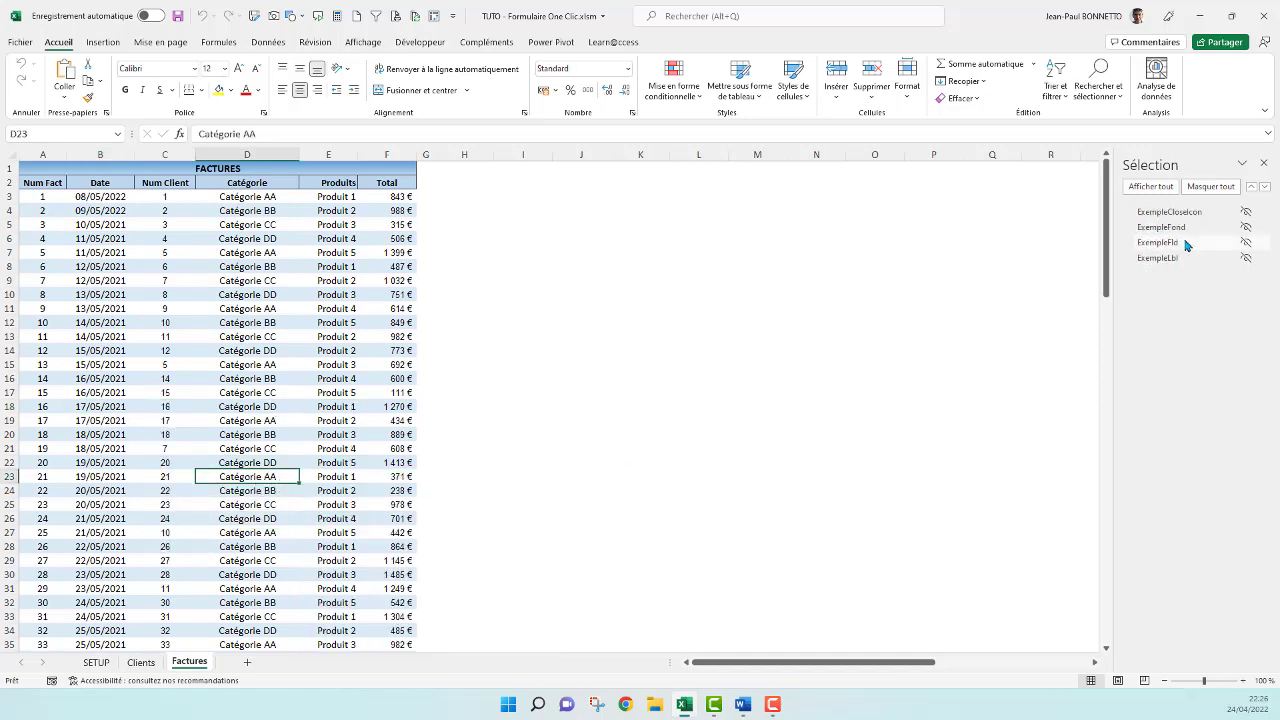
{"action": "left_click", "coordinate": [1263, 163]}
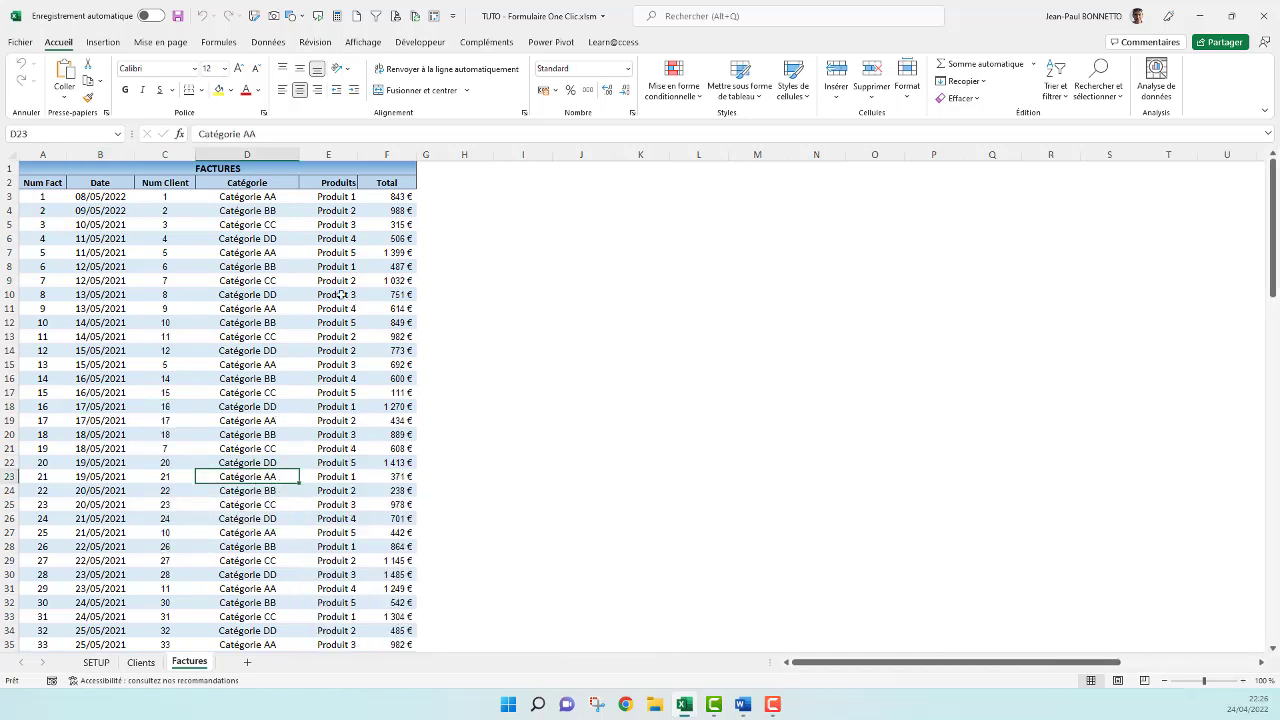
Clear the shape selection on SETUP and open the Clients form from row 8.
{"action": "left_click", "coordinate": [96, 662]}
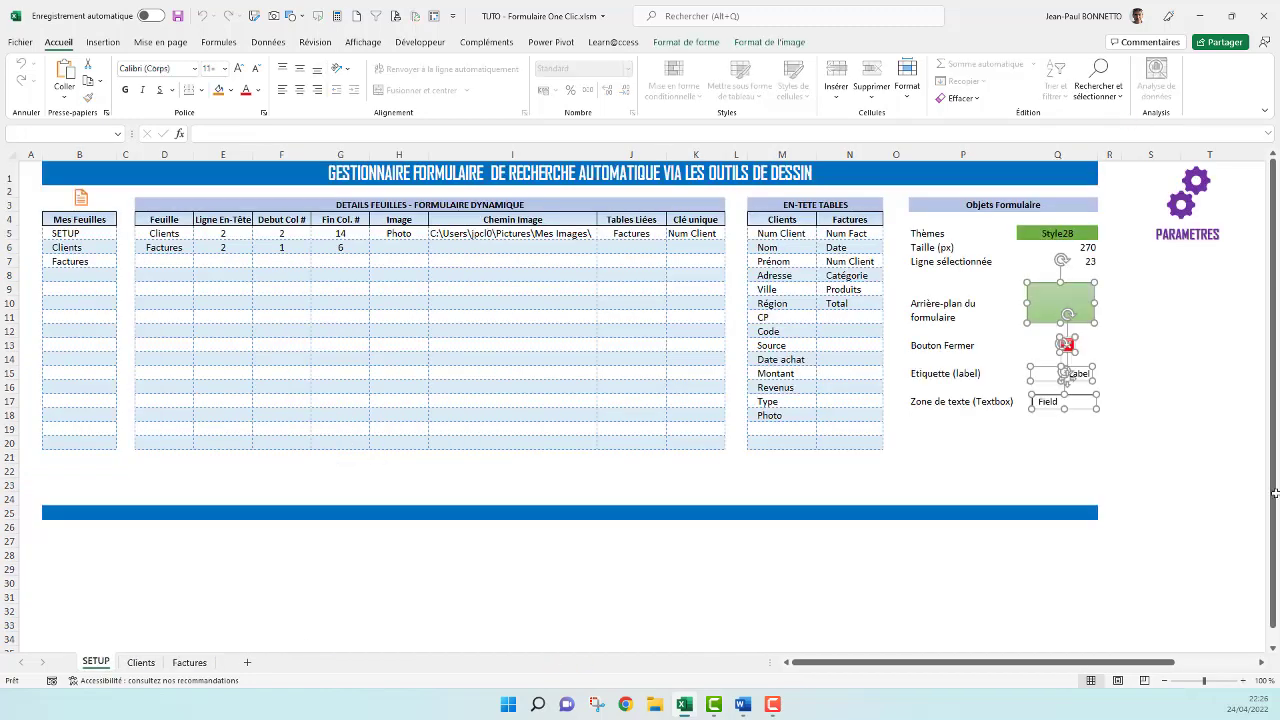
{"action": "left_click", "coordinate": [1146, 436]}
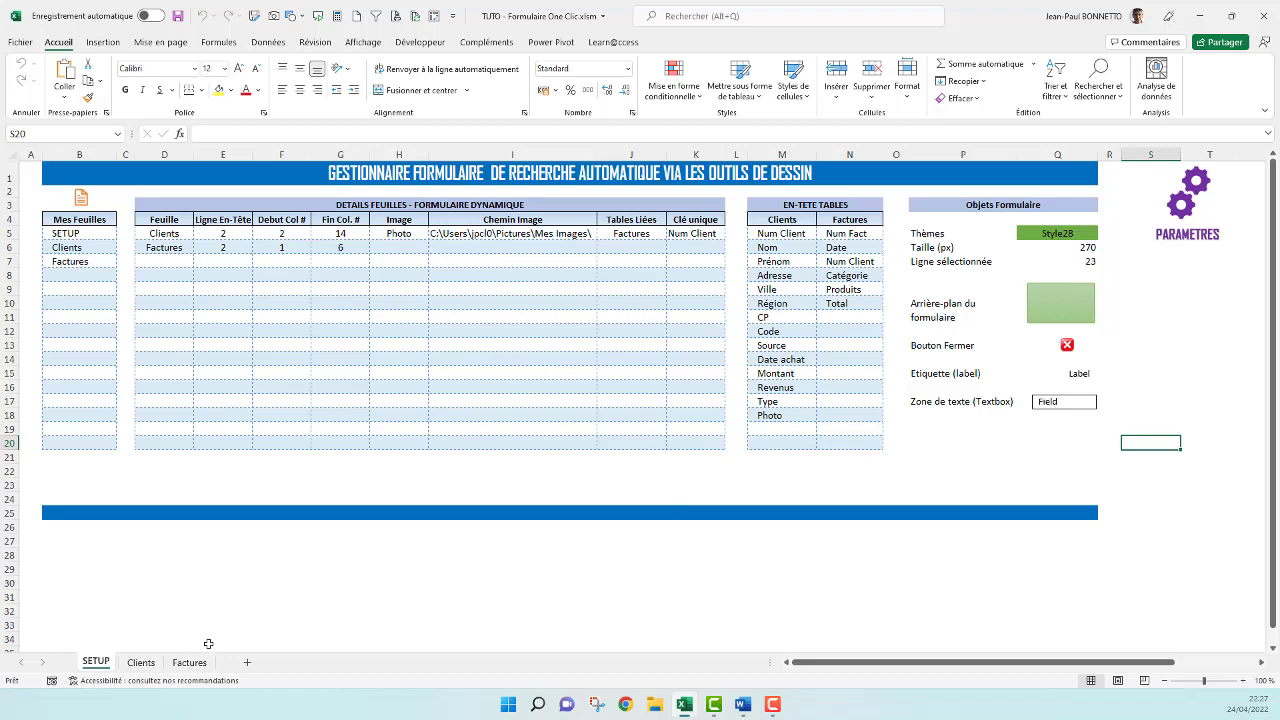
{"action": "left_click", "coordinate": [140, 662]}
{"action": "left_click", "coordinate": [241, 267]}
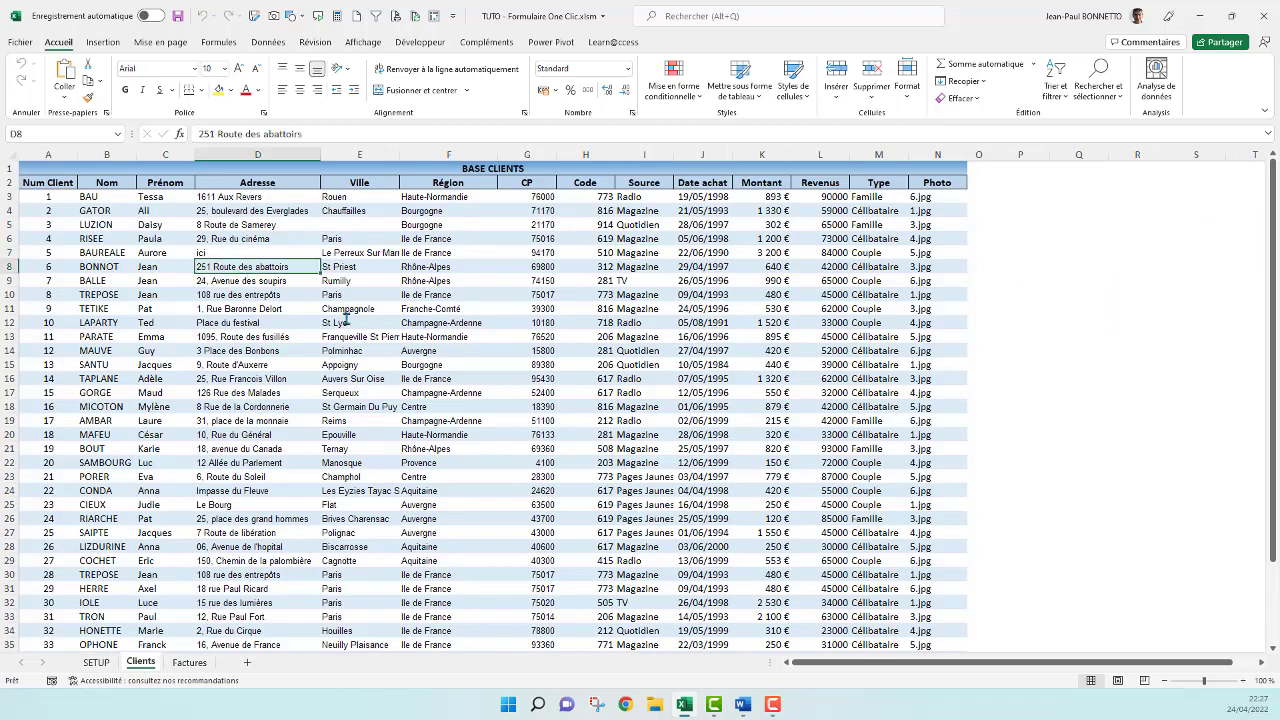
Open the Factures form for rows 9 and 11, closing each with its red X.
{"action": "left_click", "coordinate": [189, 662]}
{"action": "left_click", "coordinate": [230, 281]}
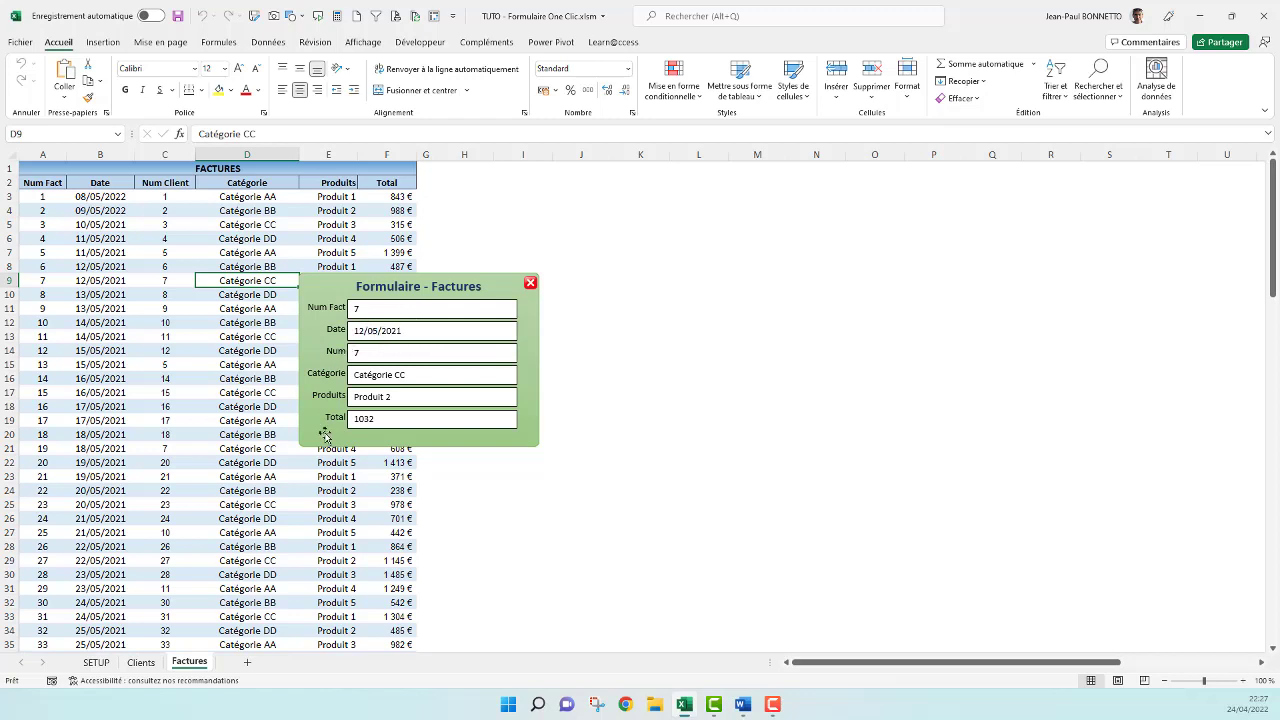
{"action": "left_click", "coordinate": [530, 284]}
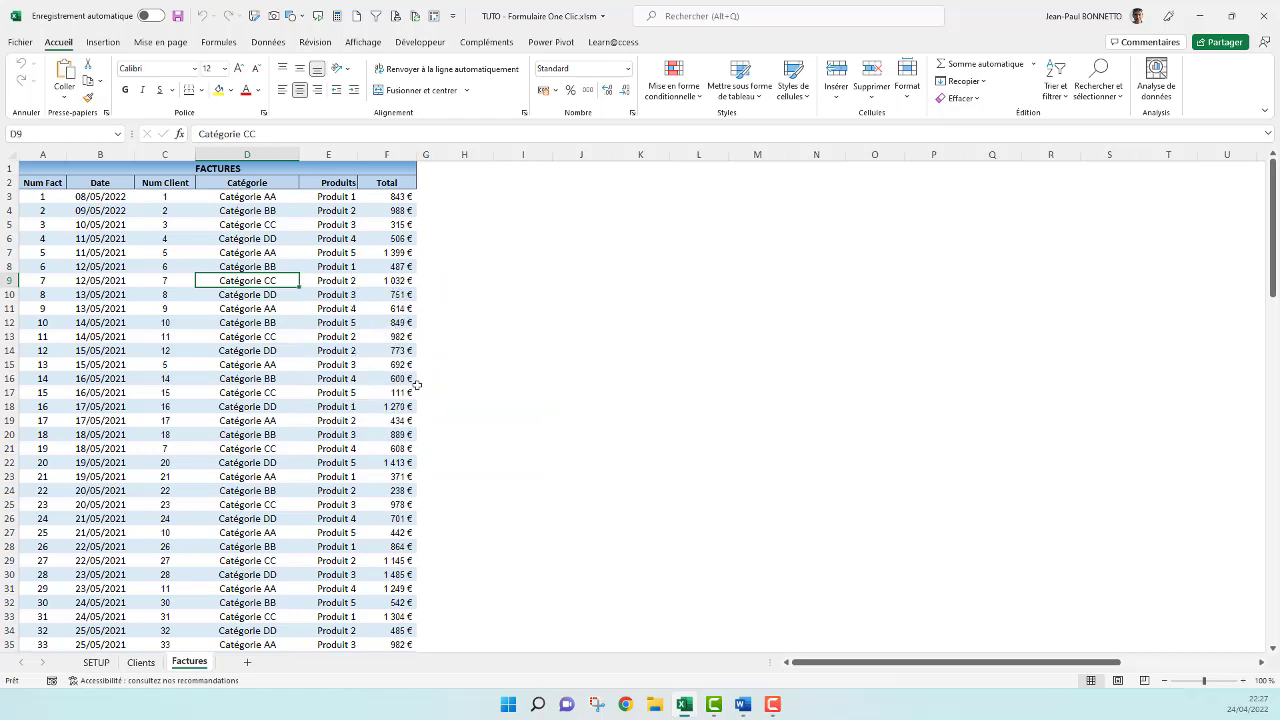
{"action": "left_click", "coordinate": [128, 312]}
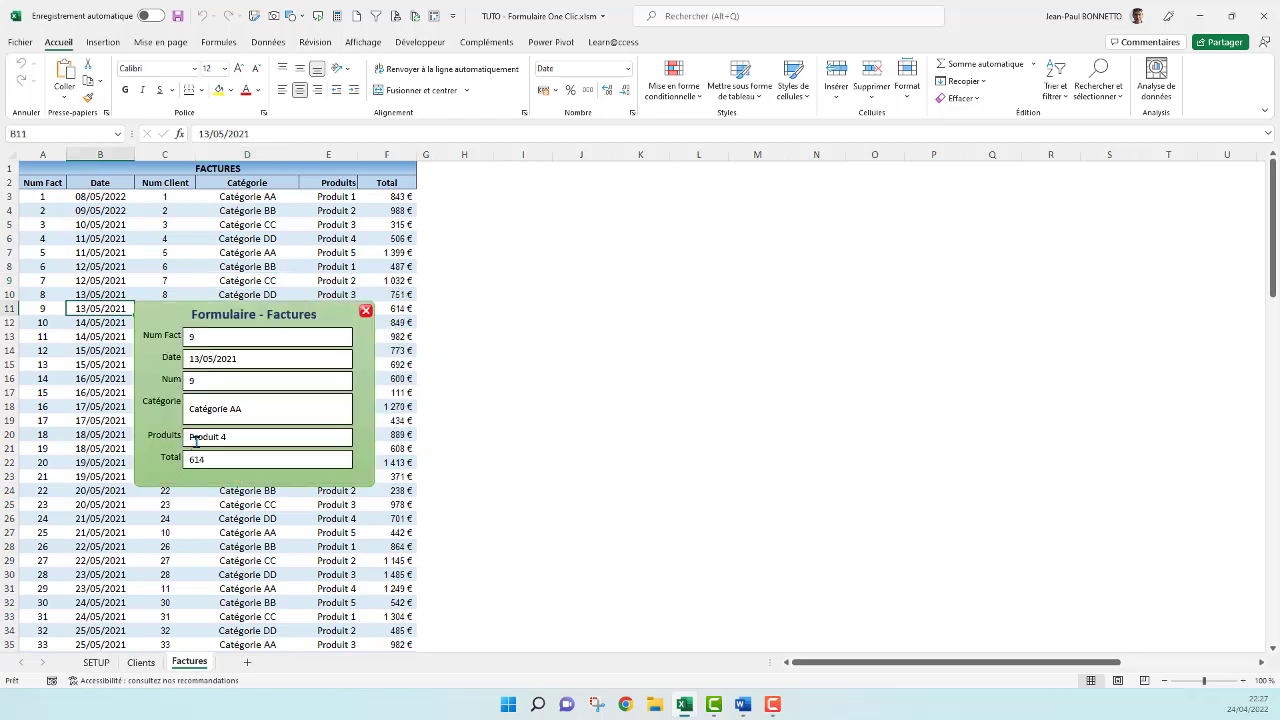
{"action": "left_click", "coordinate": [365, 311]}
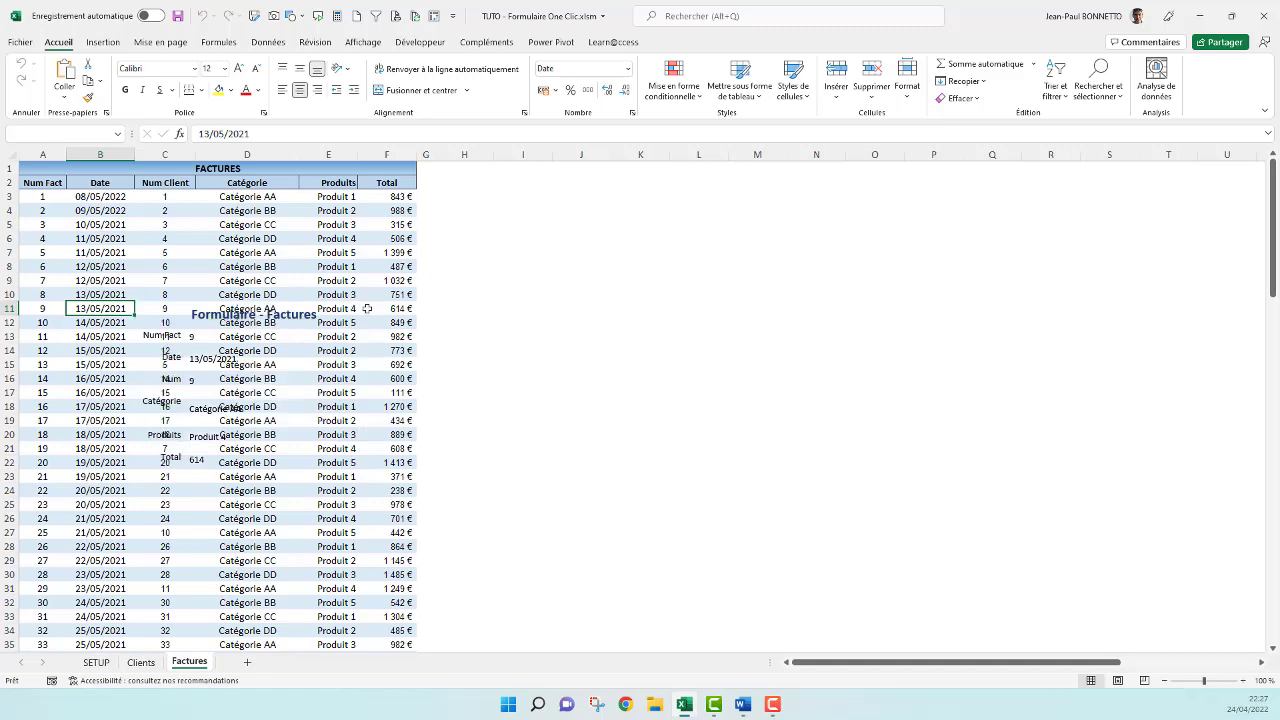
Open the Clients form from row 10 and close it with the red X.
{"action": "left_click", "coordinate": [140, 662]}
{"action": "left_click", "coordinate": [107, 294]}
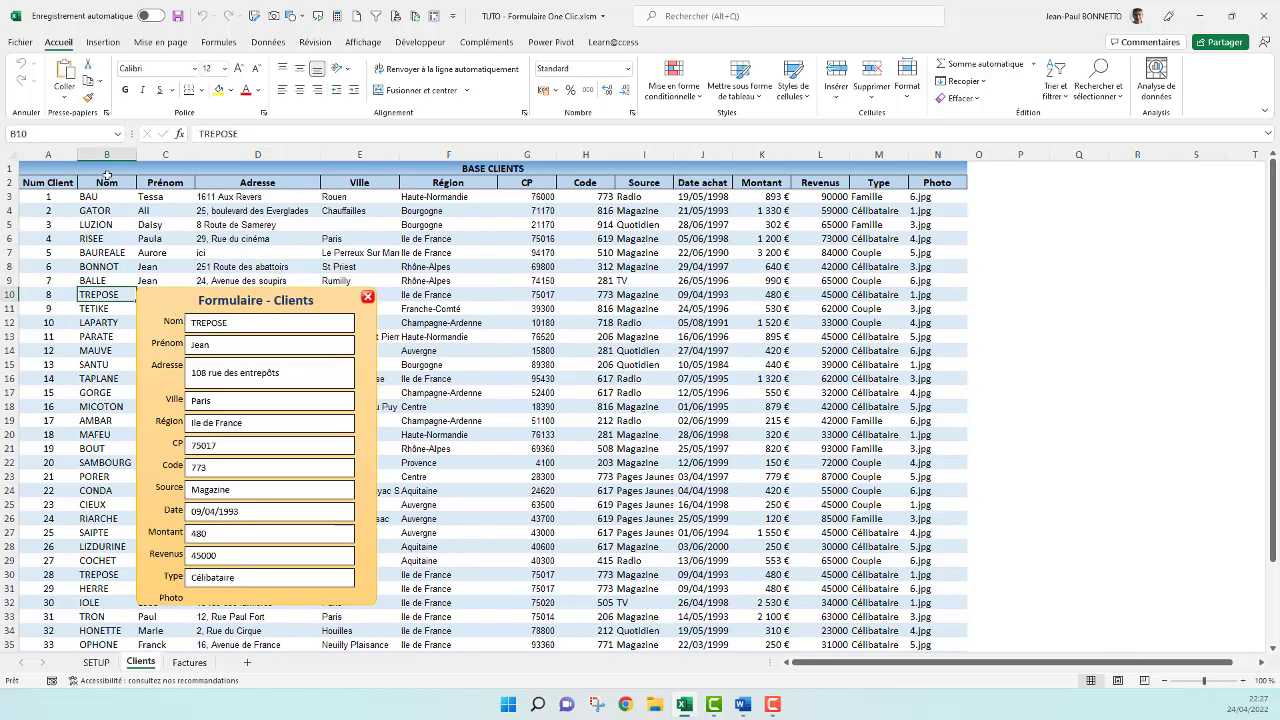
{"action": "left_click", "coordinate": [367, 297]}
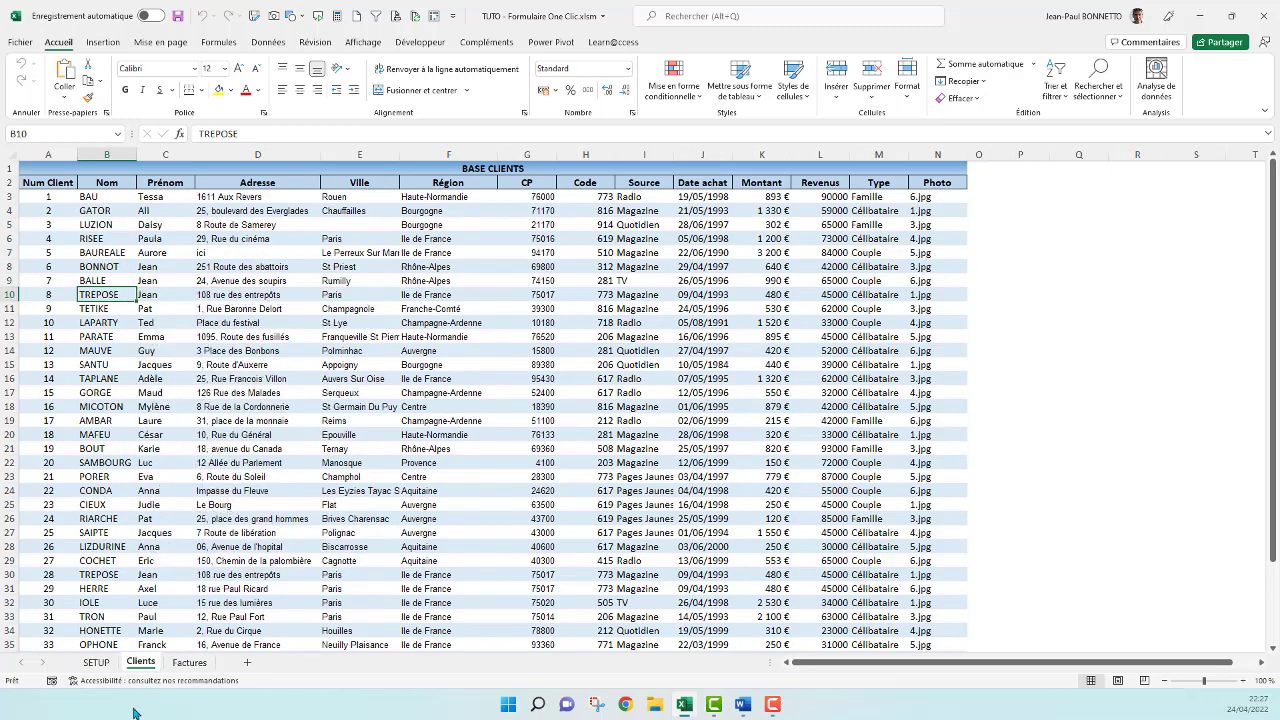
Check the SETUP column settings in F5 and F6:G6, then save the workbook.
{"action": "left_click", "coordinate": [96, 663]}
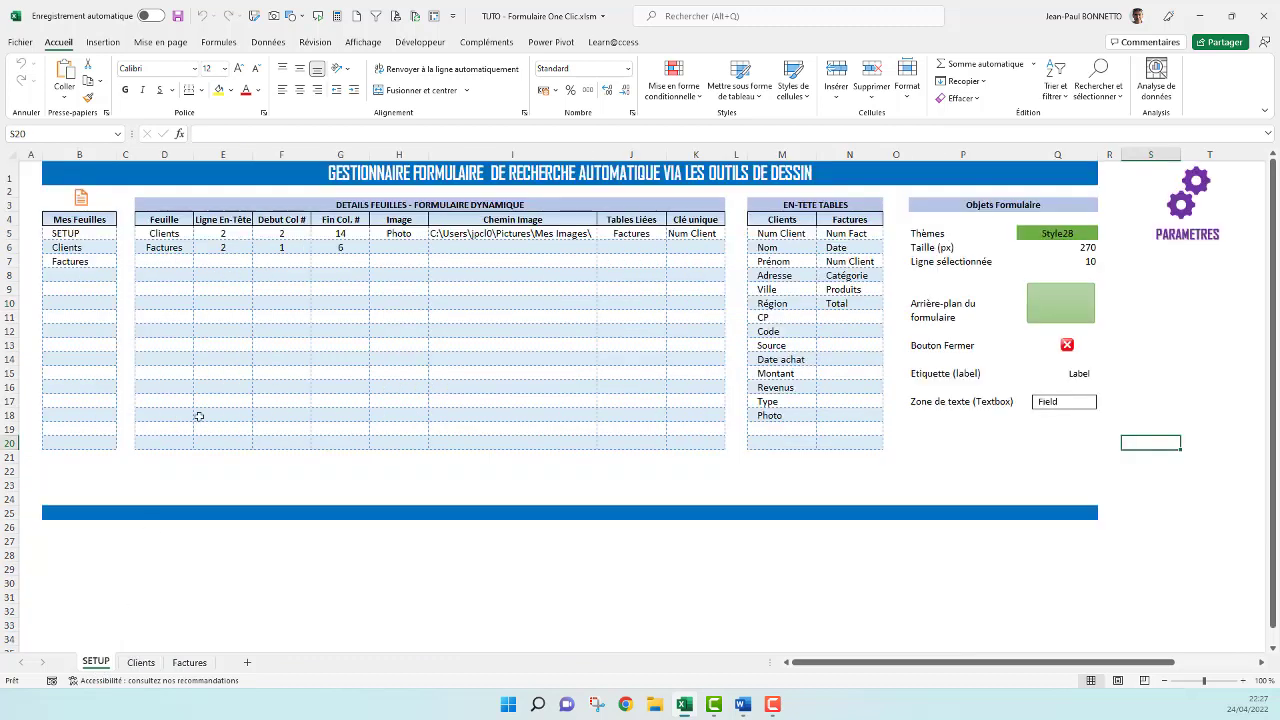
{"action": "left_click", "coordinate": [282, 236]}
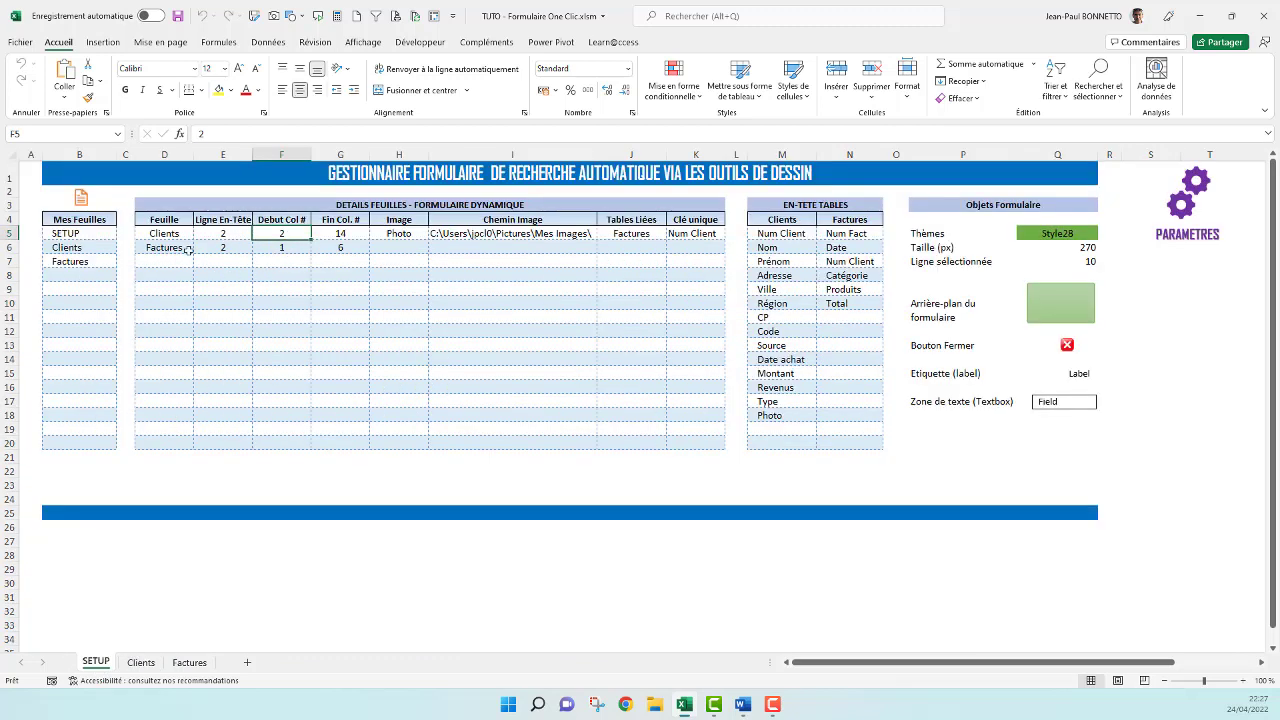
{"action": "left_click_drag", "start_coordinate": [287, 249], "coordinate": [341, 247]}
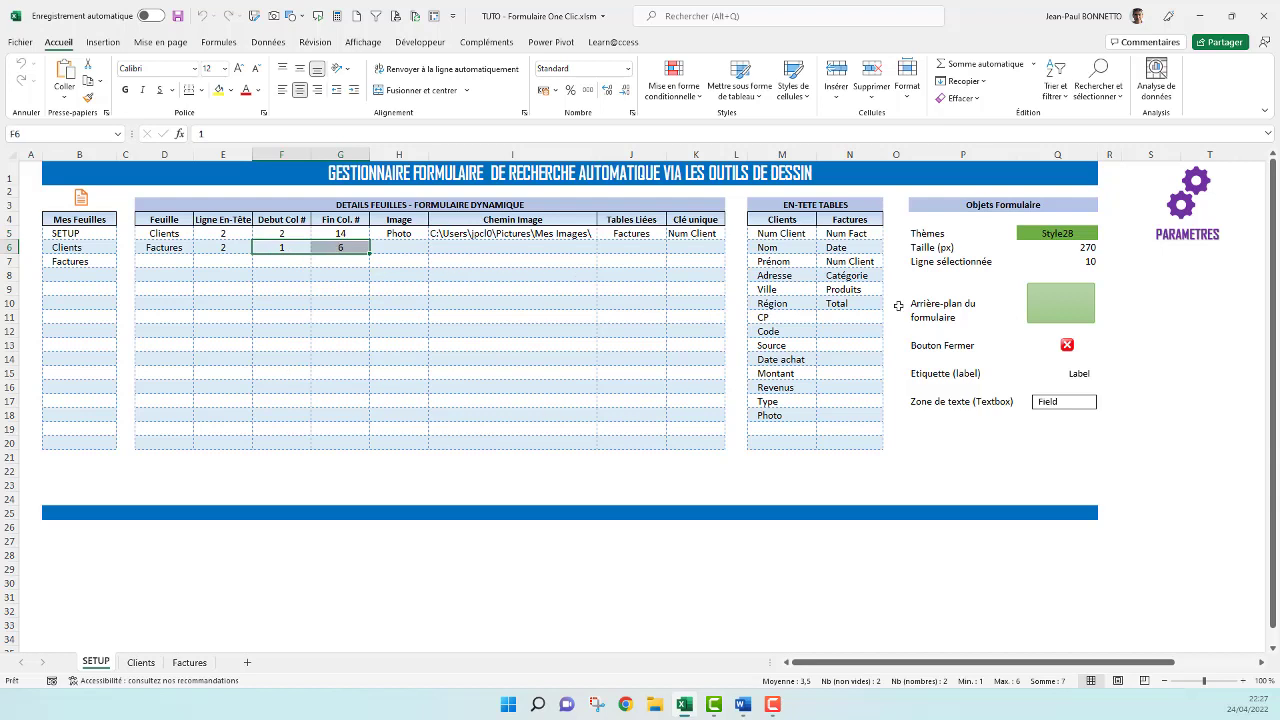
{"action": "left_click", "coordinate": [1168, 306]}
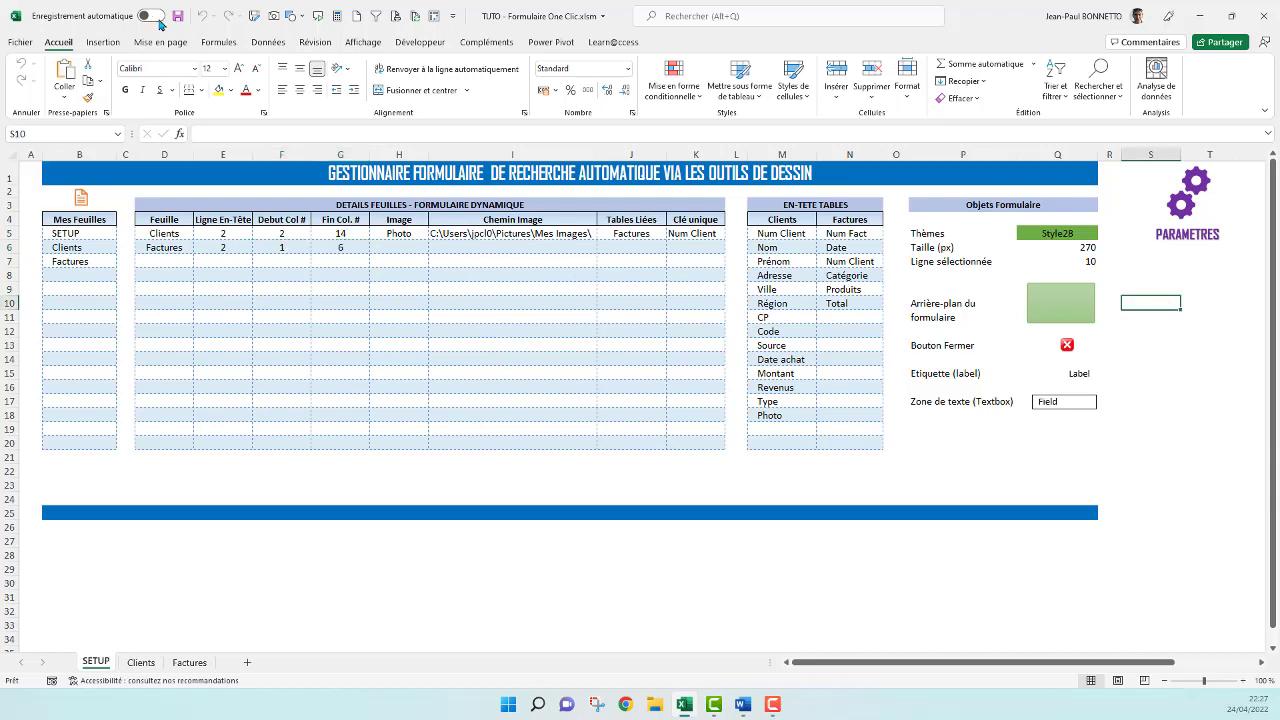
{"action": "left_click", "coordinate": [177, 16]}
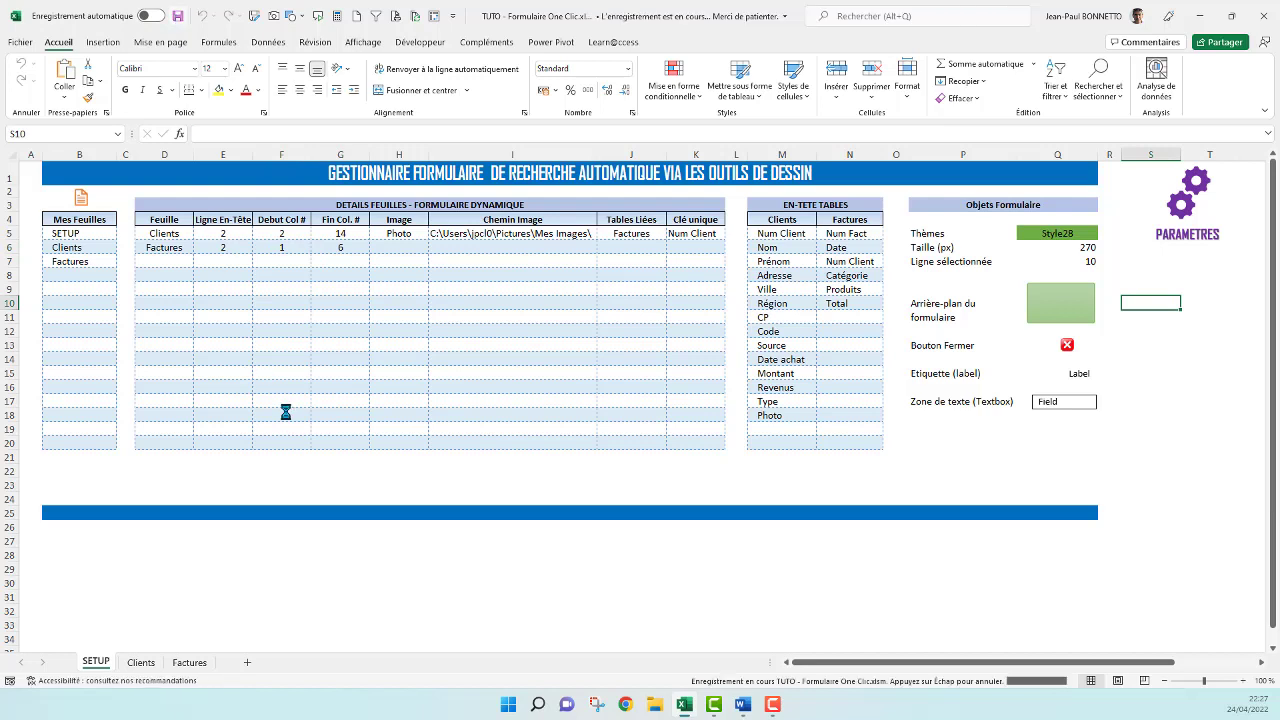